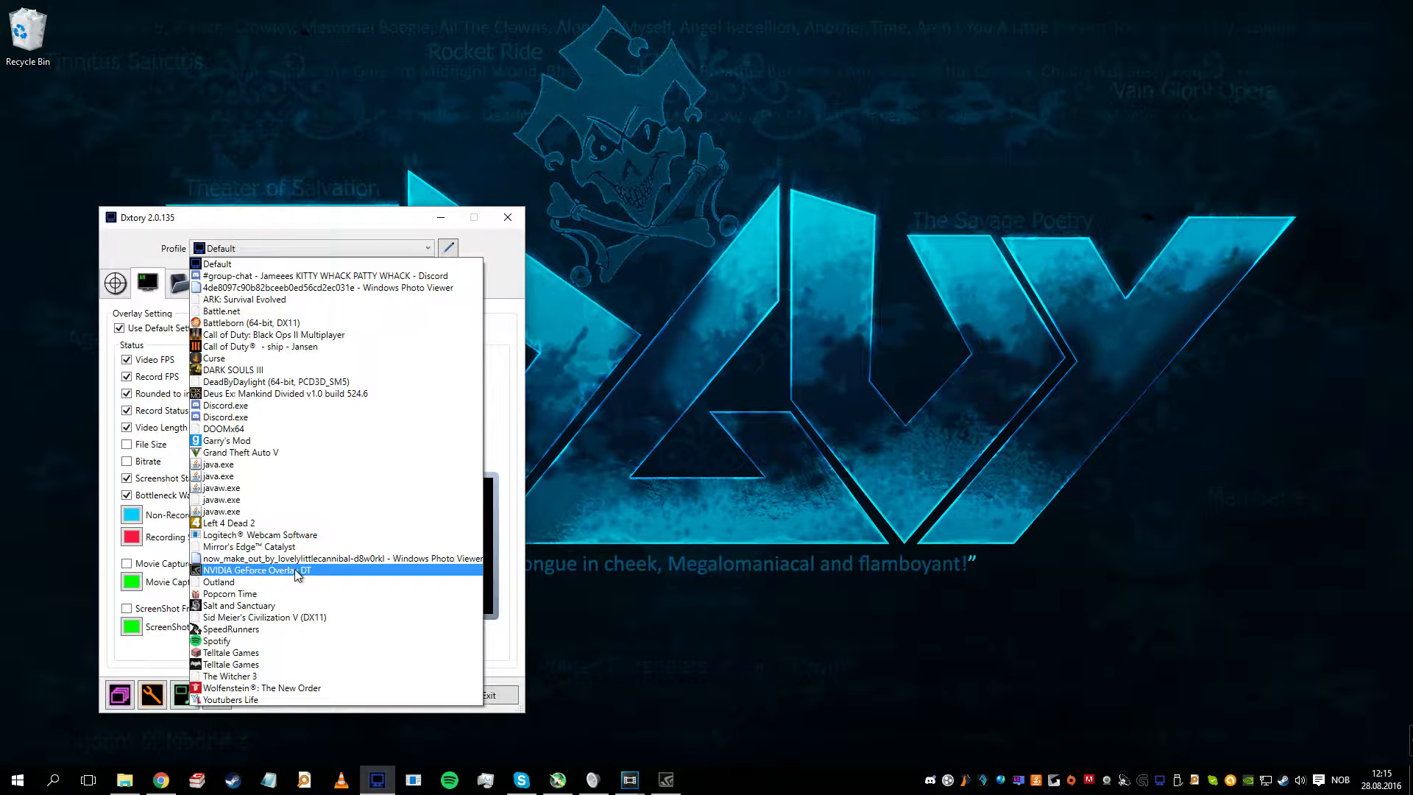
# Step: Look through the available profiles, keep Default, and choose Horizontal as the overlay layout
pyautogui.click(305, 249)
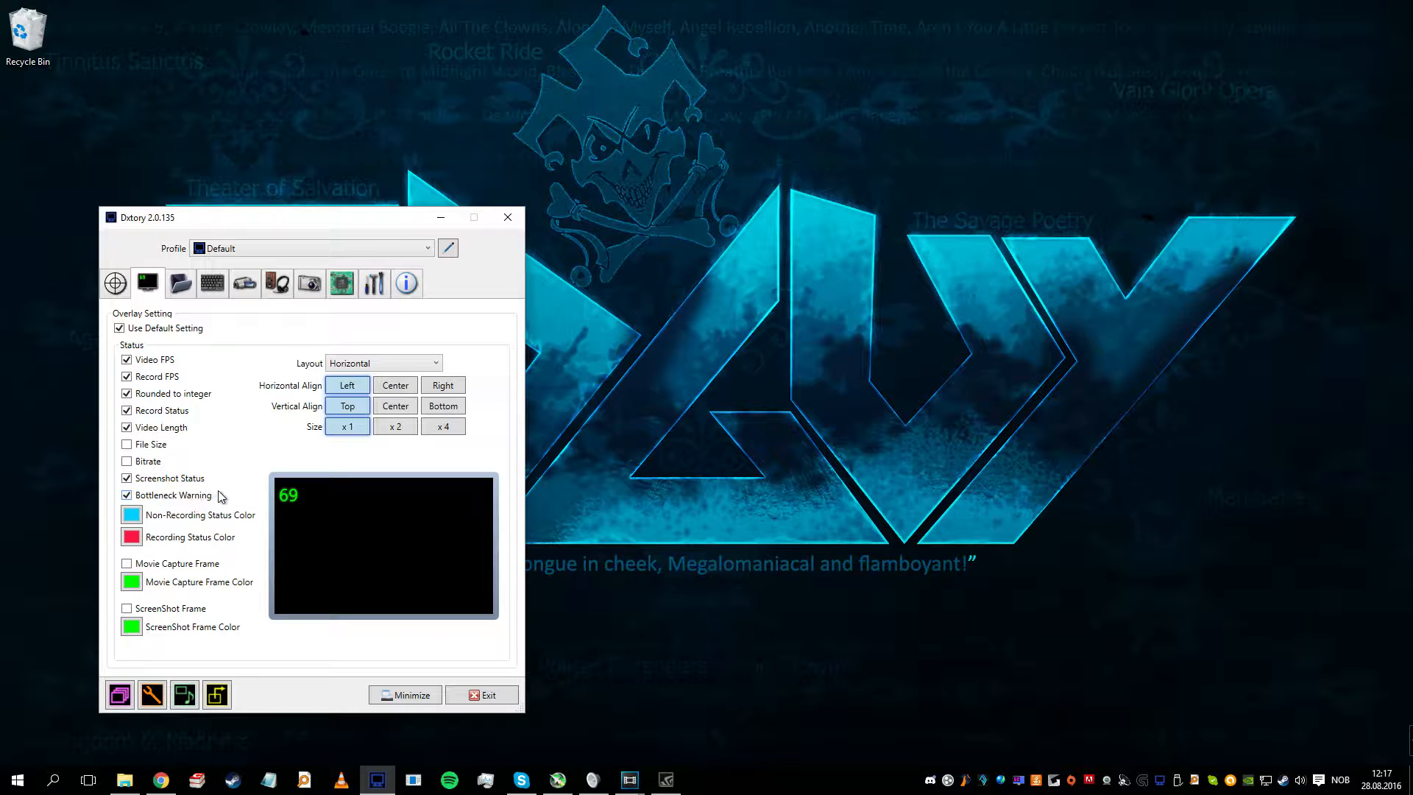
pyautogui.click(362, 367)
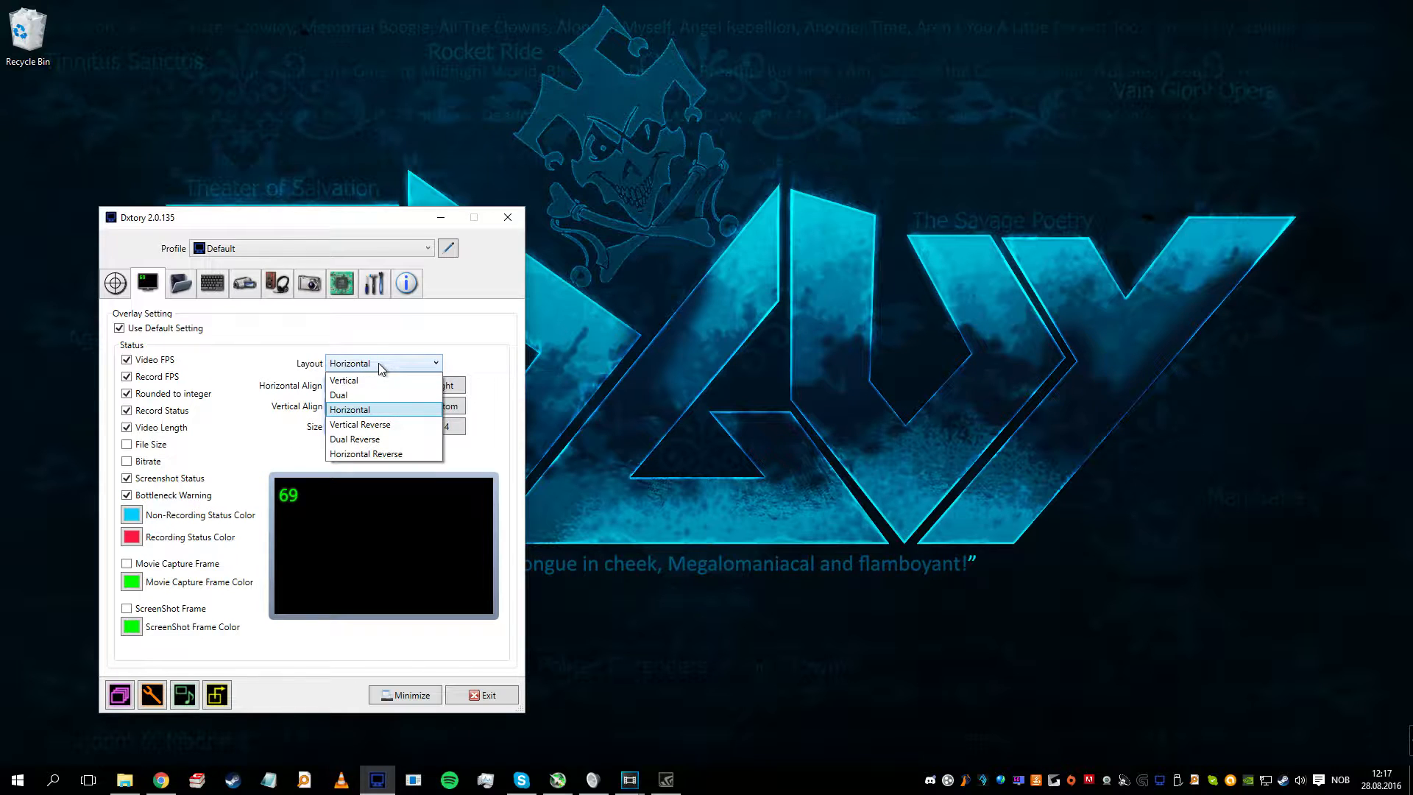
pyautogui.click(365, 410)
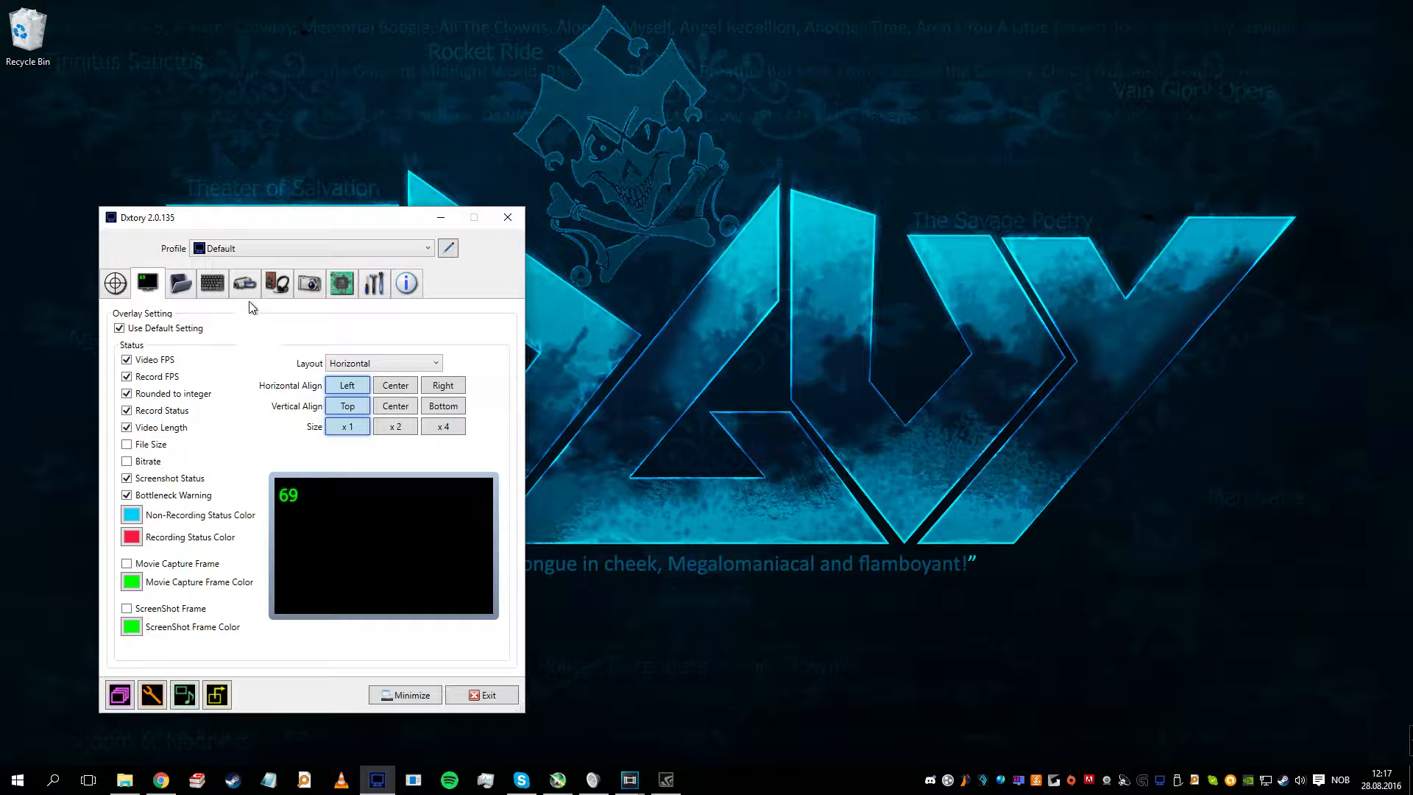
# Step: Add the Spill (F:) drive as a second folder for saving movies in the folder settings
pyautogui.click(180, 289)
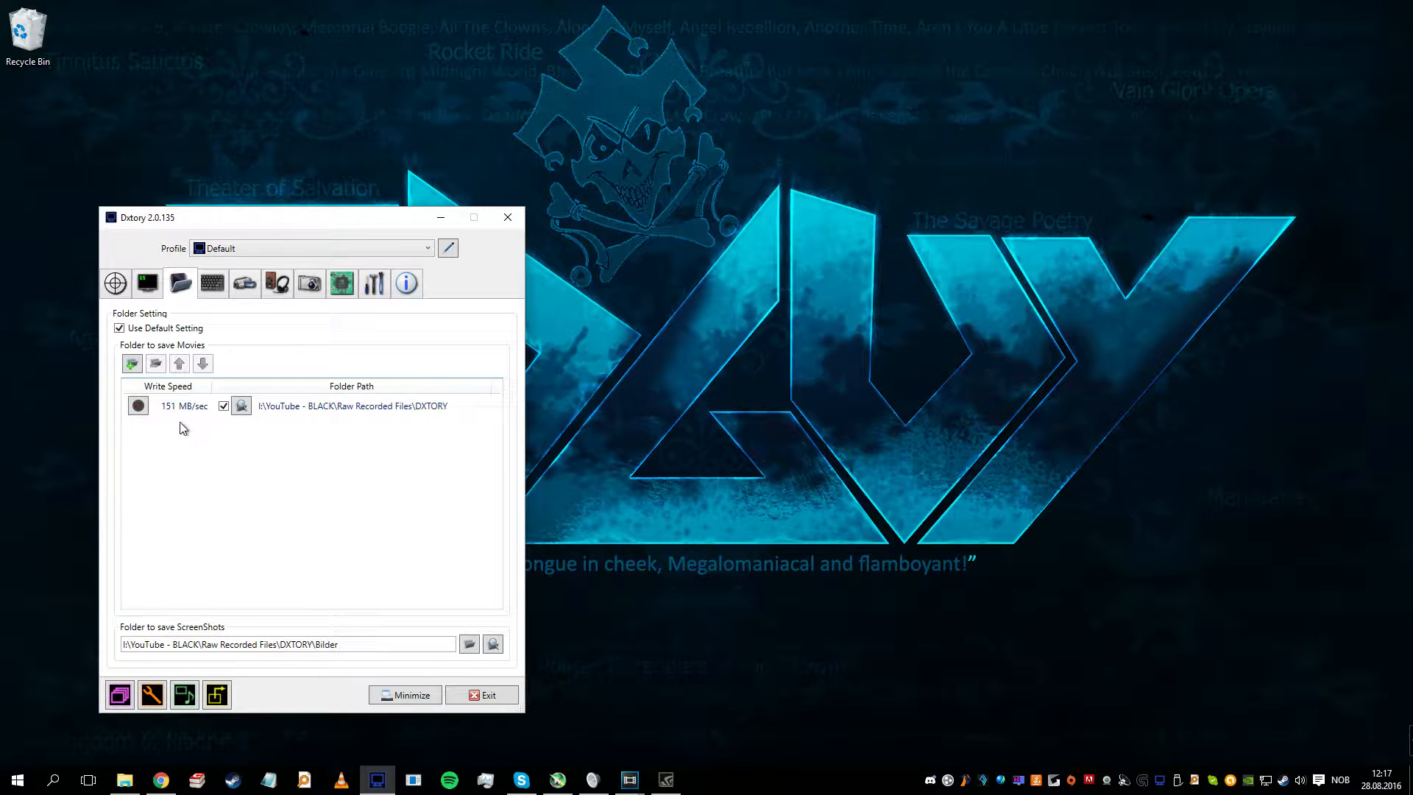
pyautogui.rightClick(187, 448)
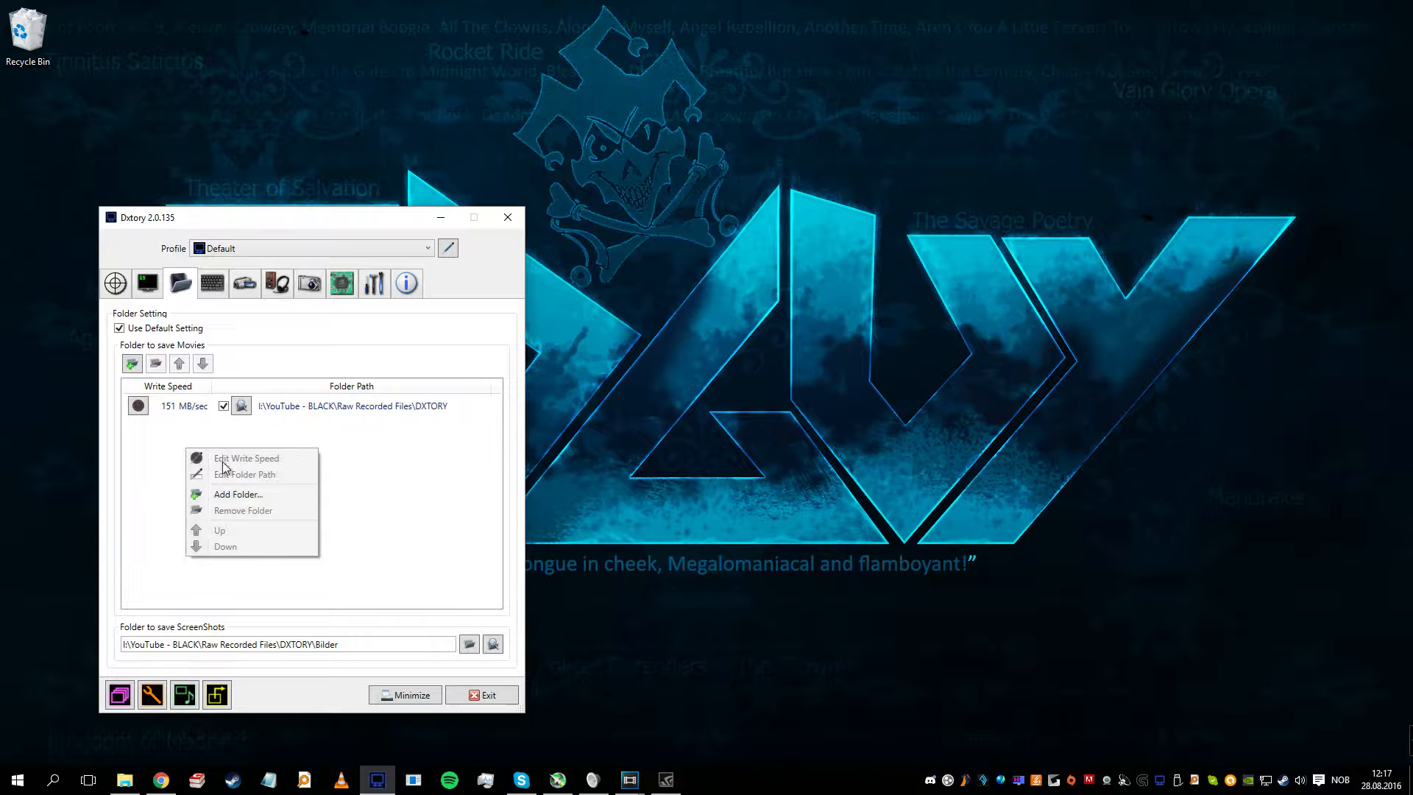
pyautogui.click(244, 495)
pyautogui.scroll(-2, 687, 422)
pyautogui.scroll(2, 687, 427)
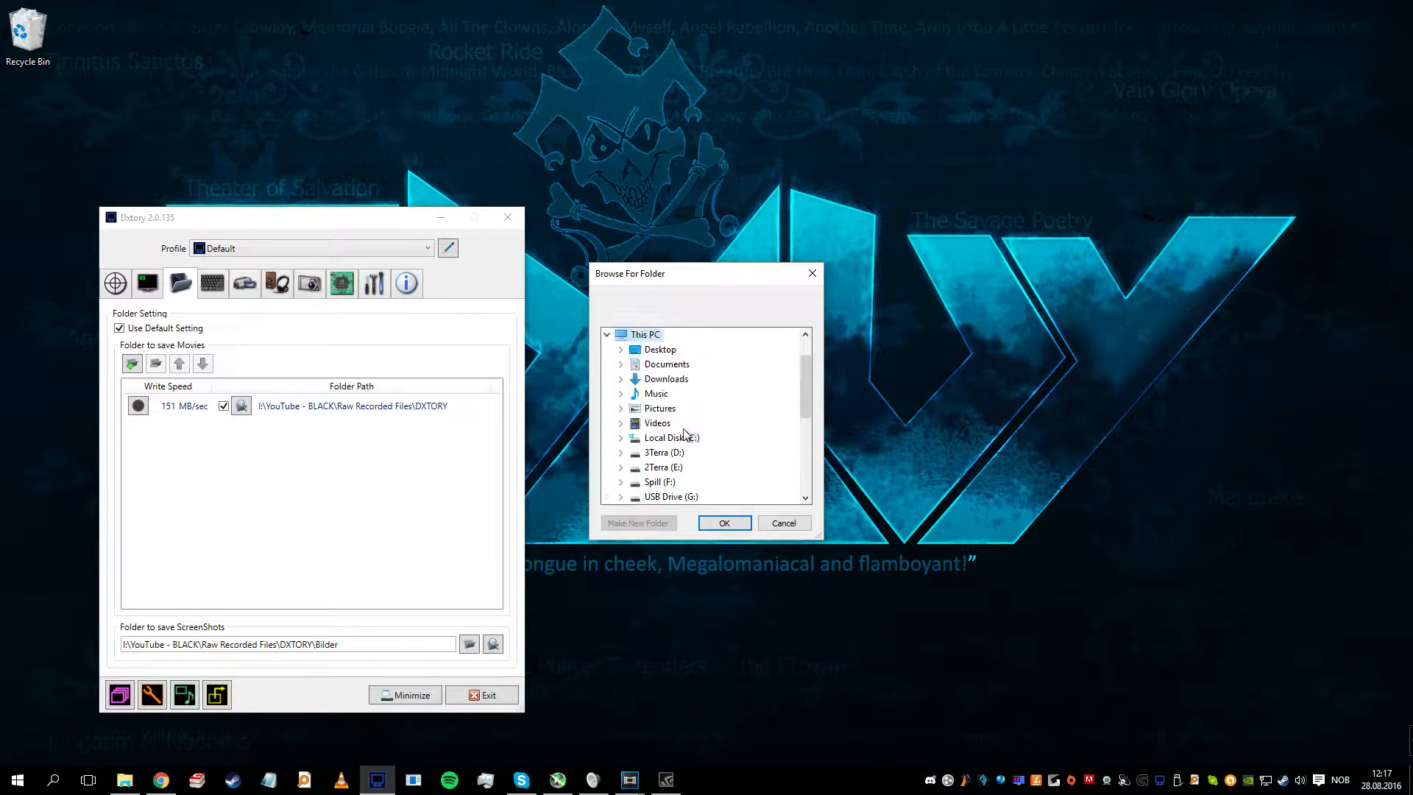
pyautogui.click(662, 484)
pyautogui.click(711, 529)
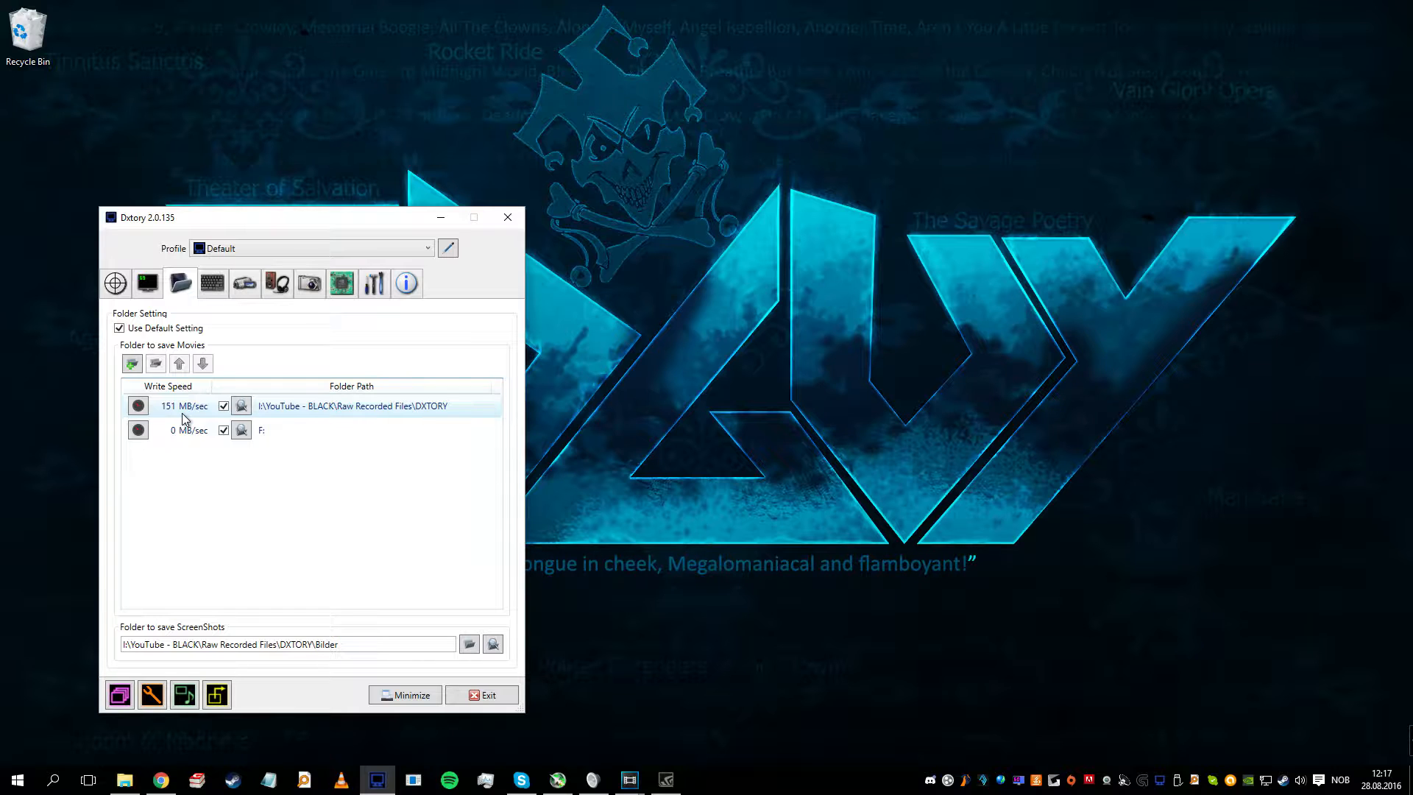
# Step: Run the write speed benchmark on the F: folder and accept the measured speed
pyautogui.click(192, 439)
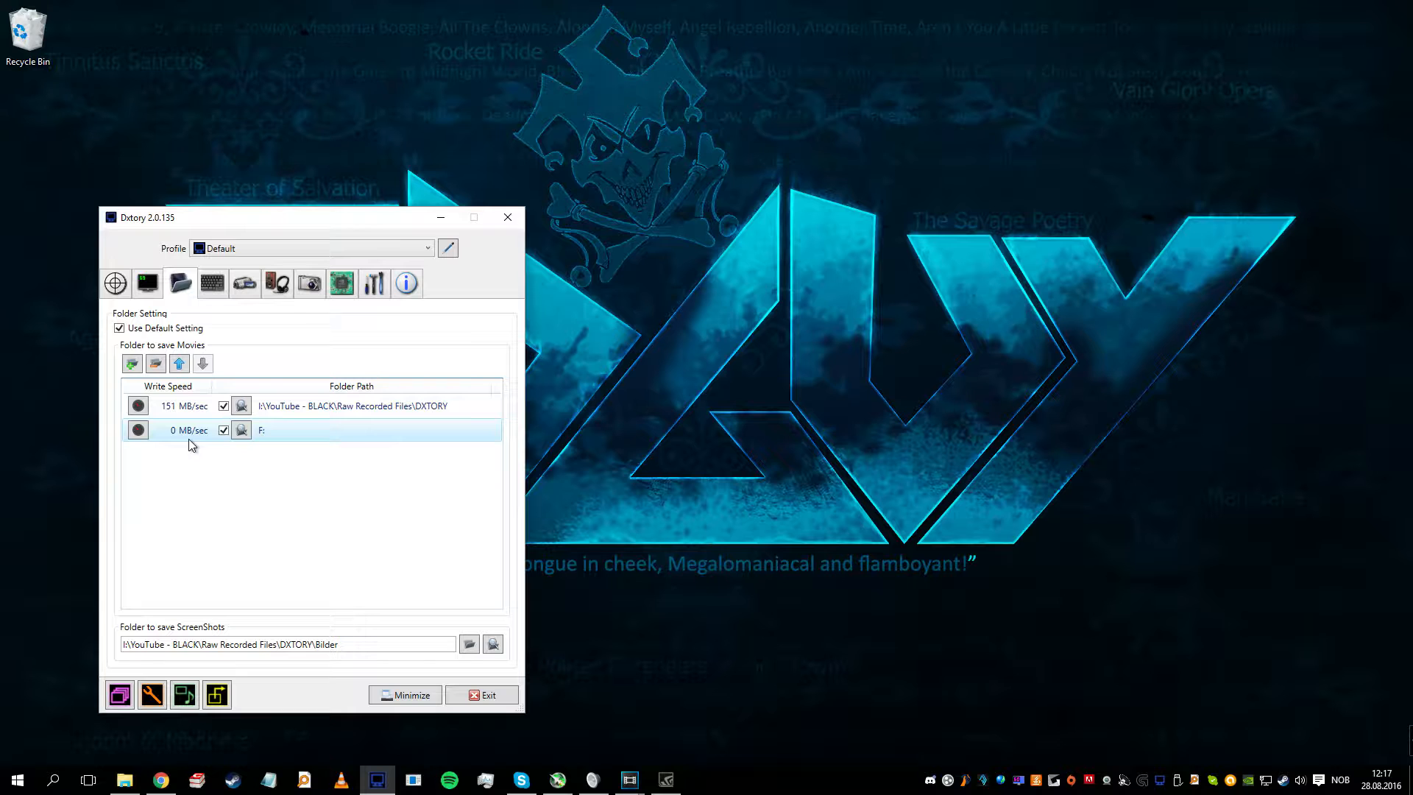
pyautogui.click(143, 435)
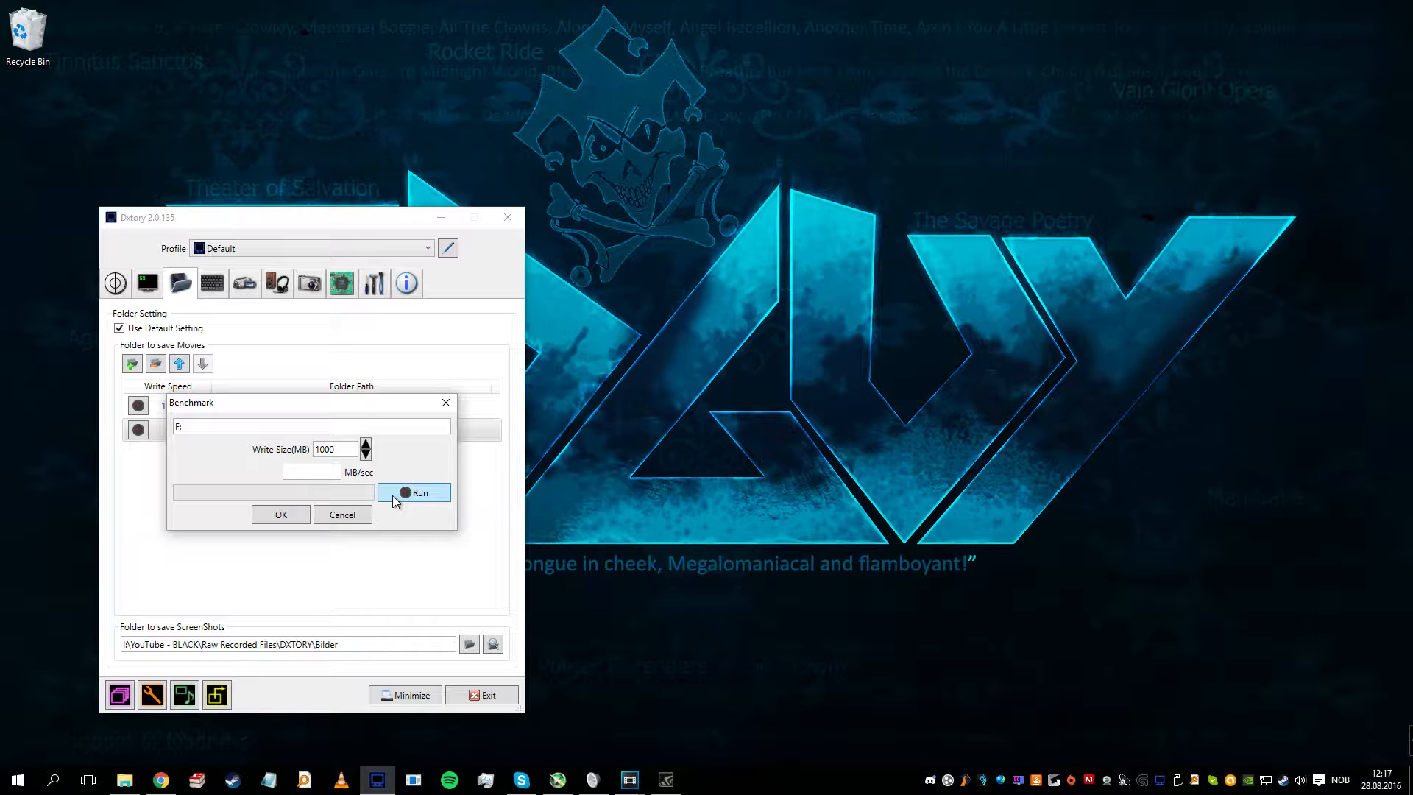
pyautogui.moveTo(320, 407); pyautogui.dragTo(304, 468)
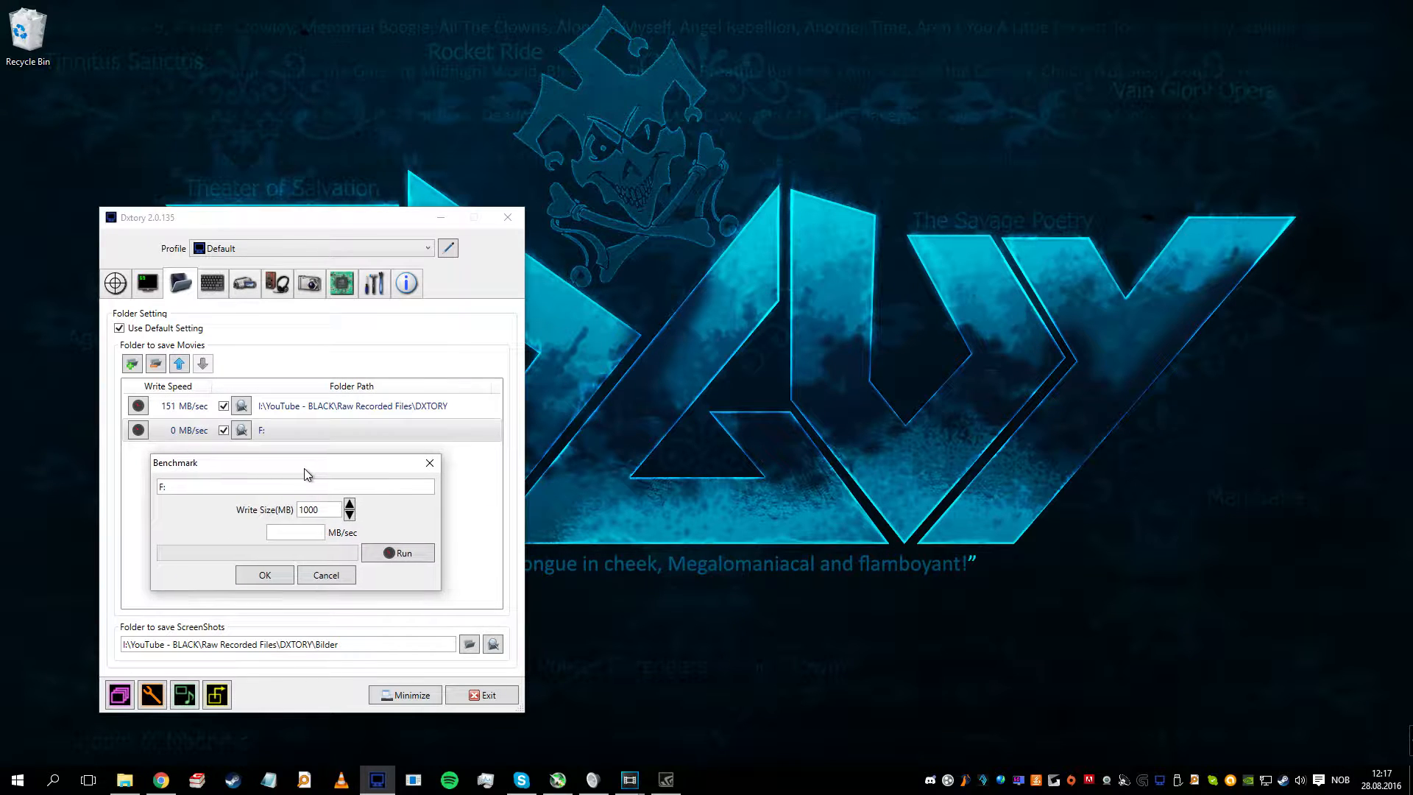
pyautogui.click(381, 558)
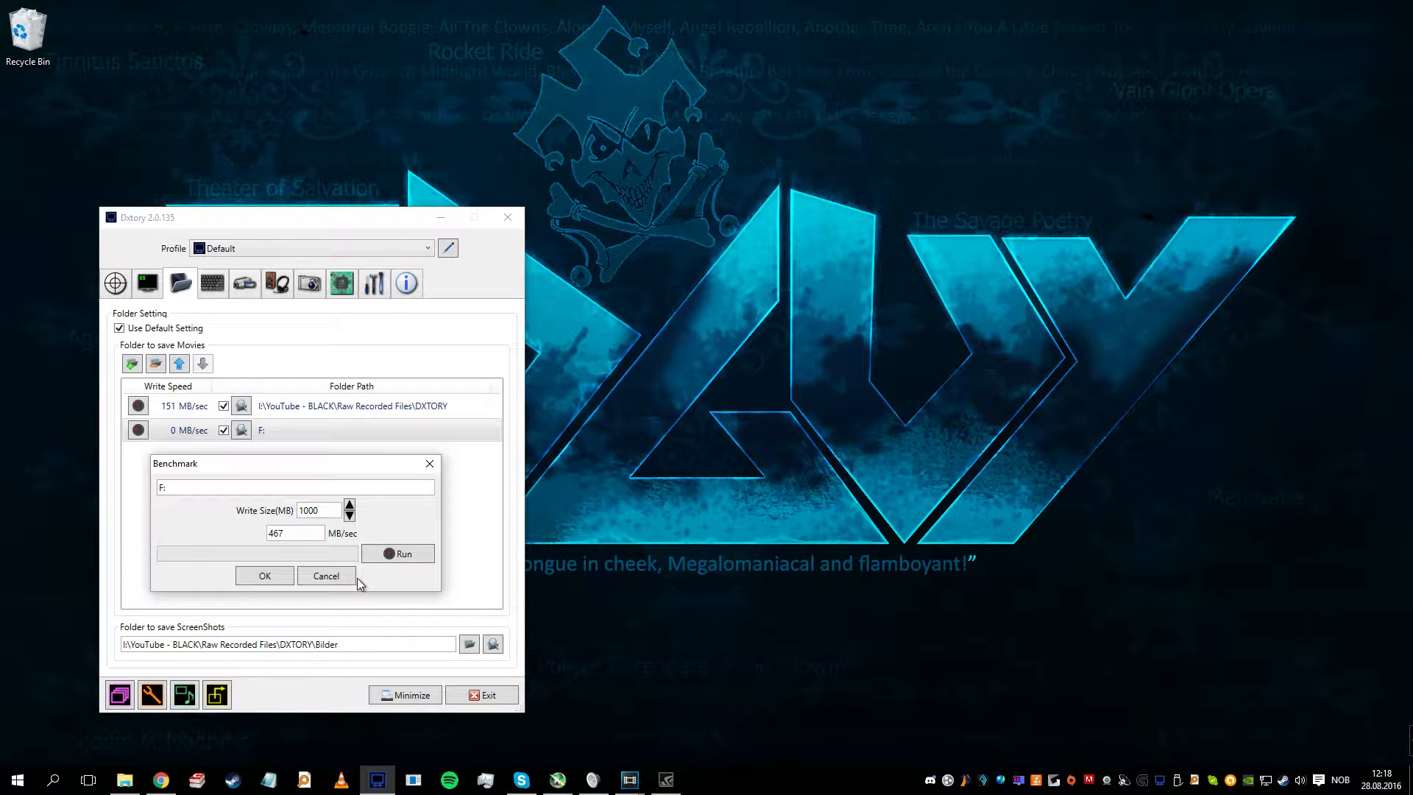
pyautogui.click(284, 579)
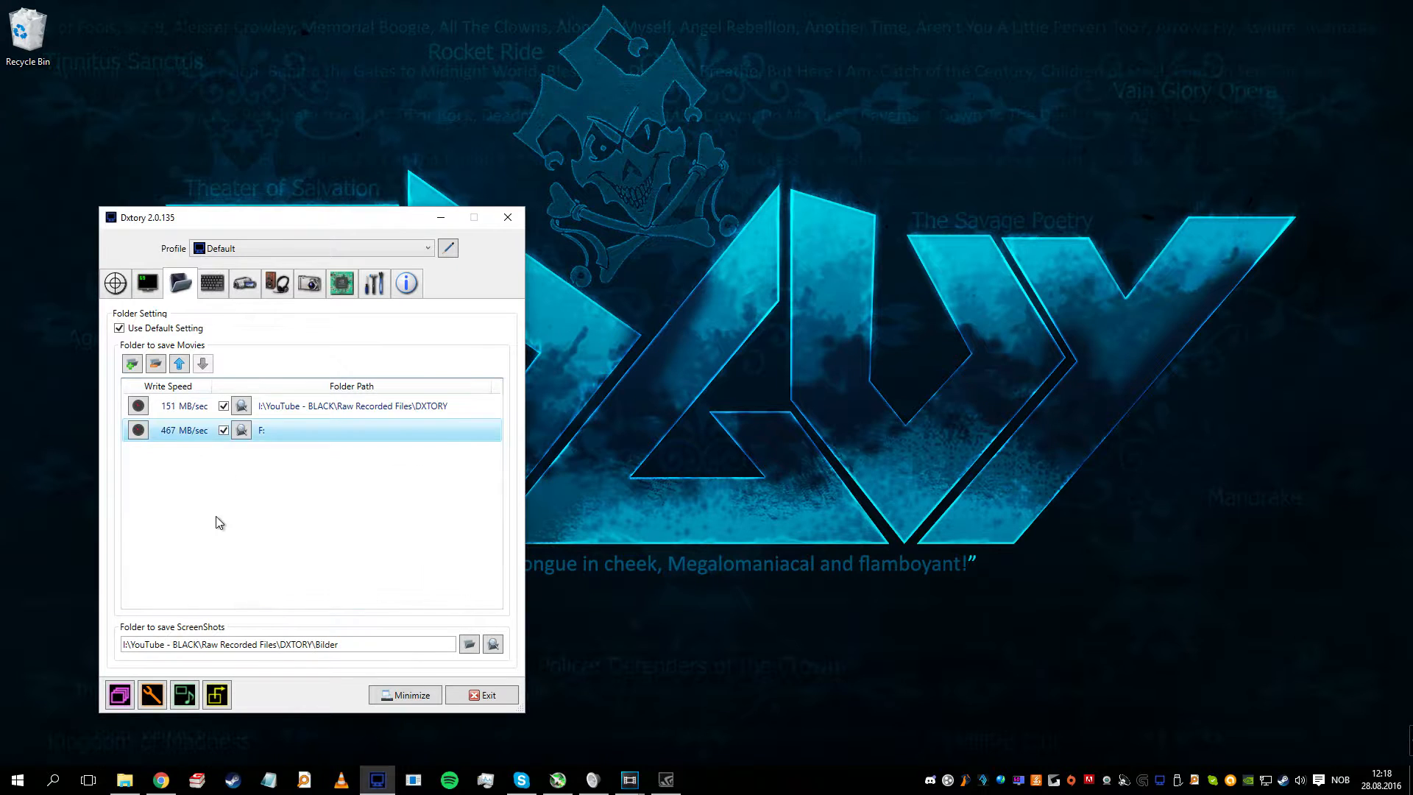
# Step: Benchmark the write speed of the DXTORY movie folder on drive I: and accept the measured speed
pyautogui.click(138, 405)
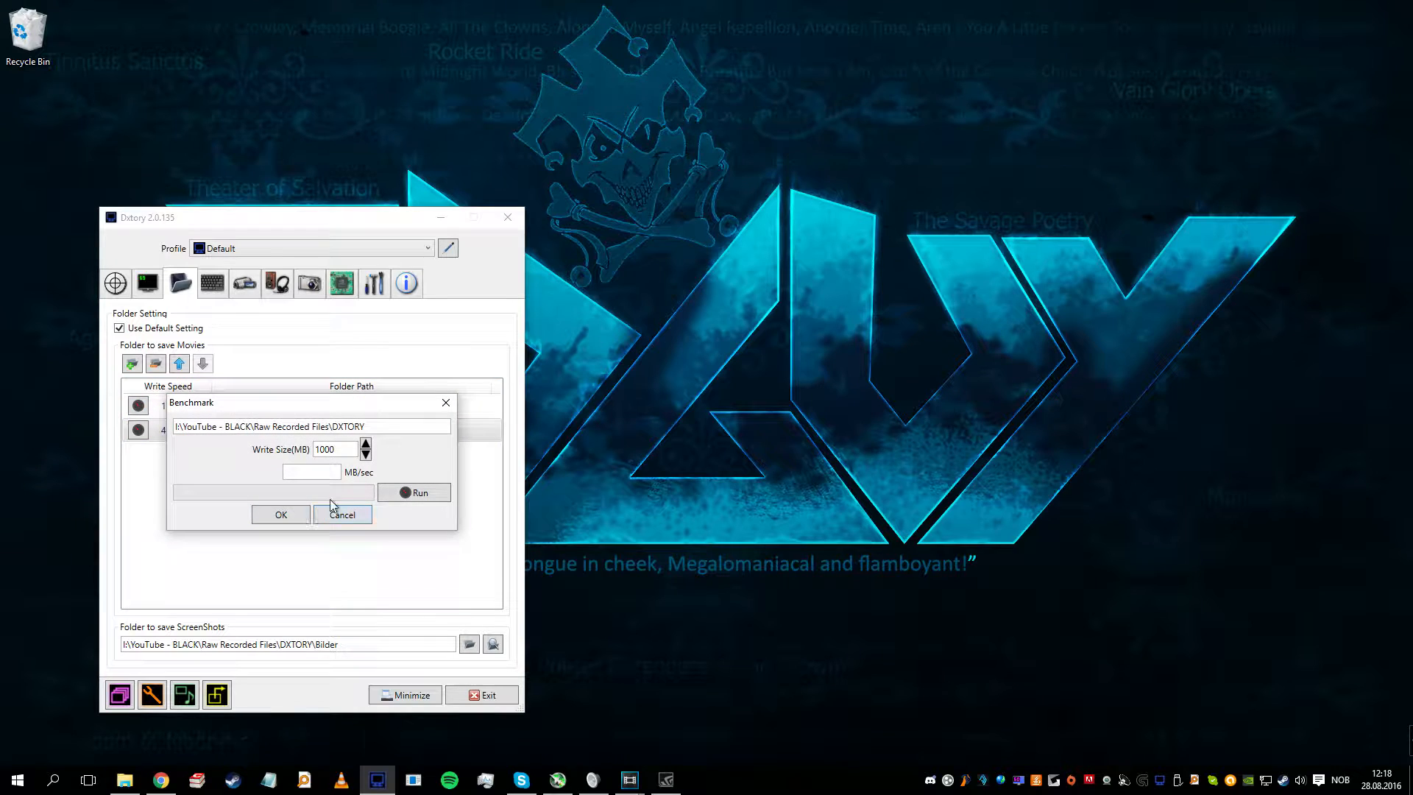
pyautogui.click(386, 492)
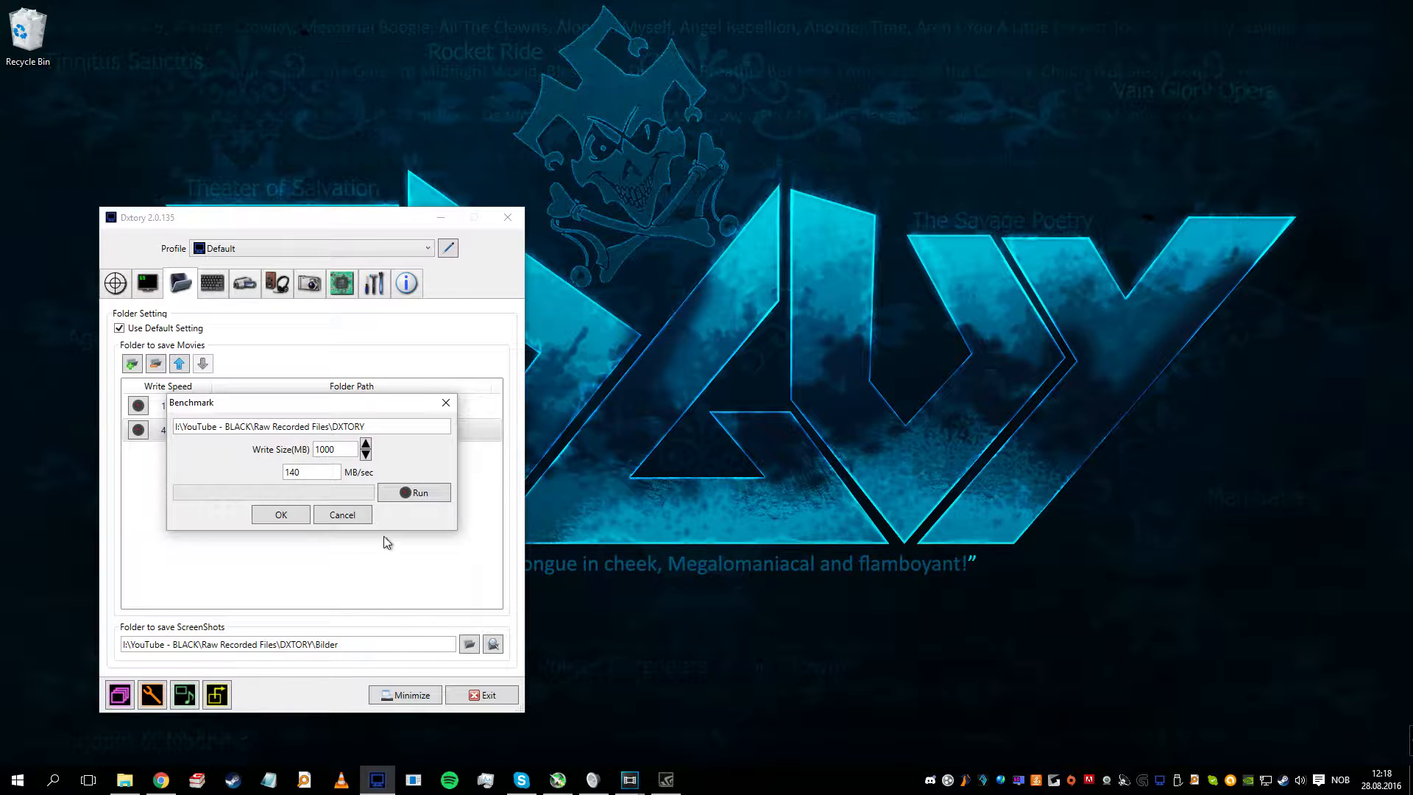
pyautogui.moveTo(242, 410); pyautogui.dragTo(292, 468)
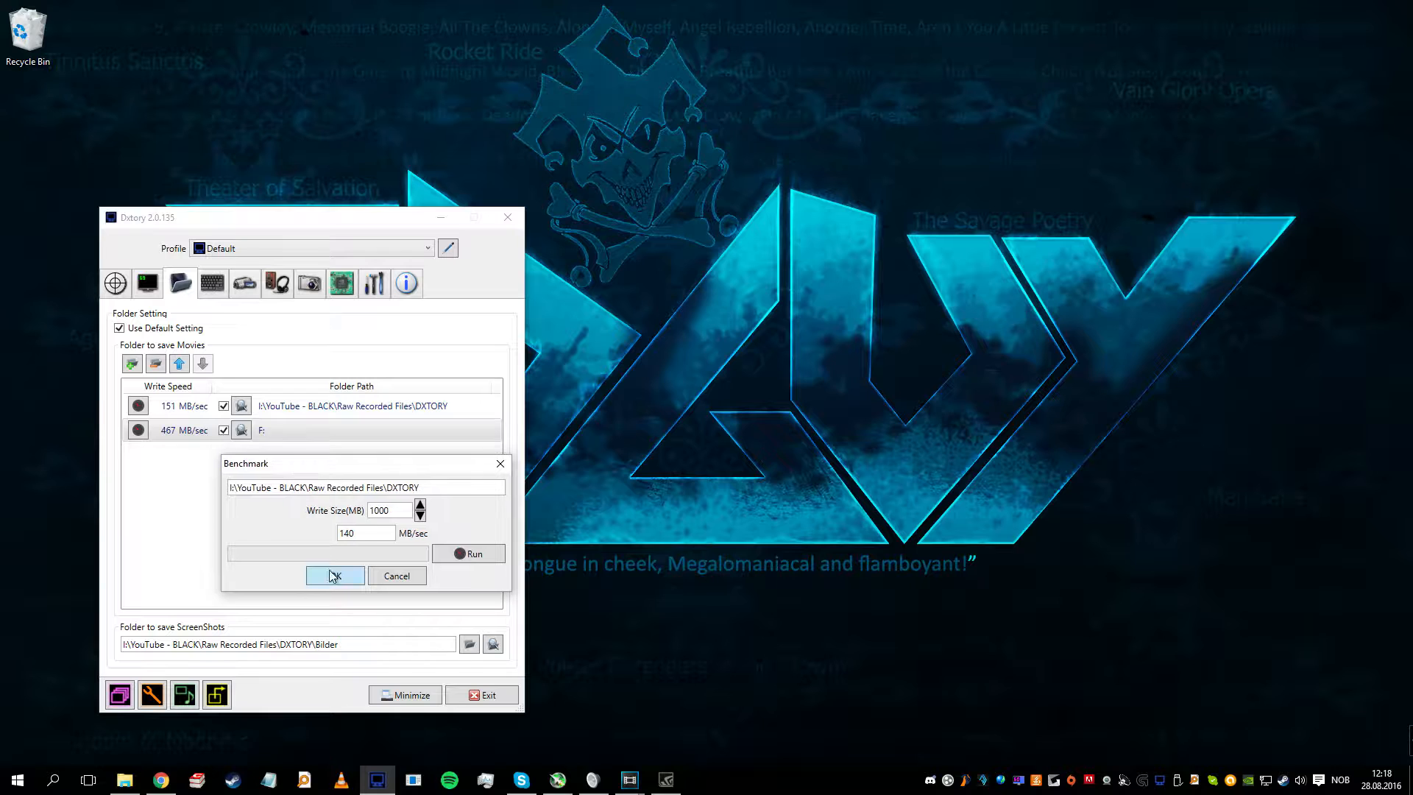
pyautogui.click(329, 571)
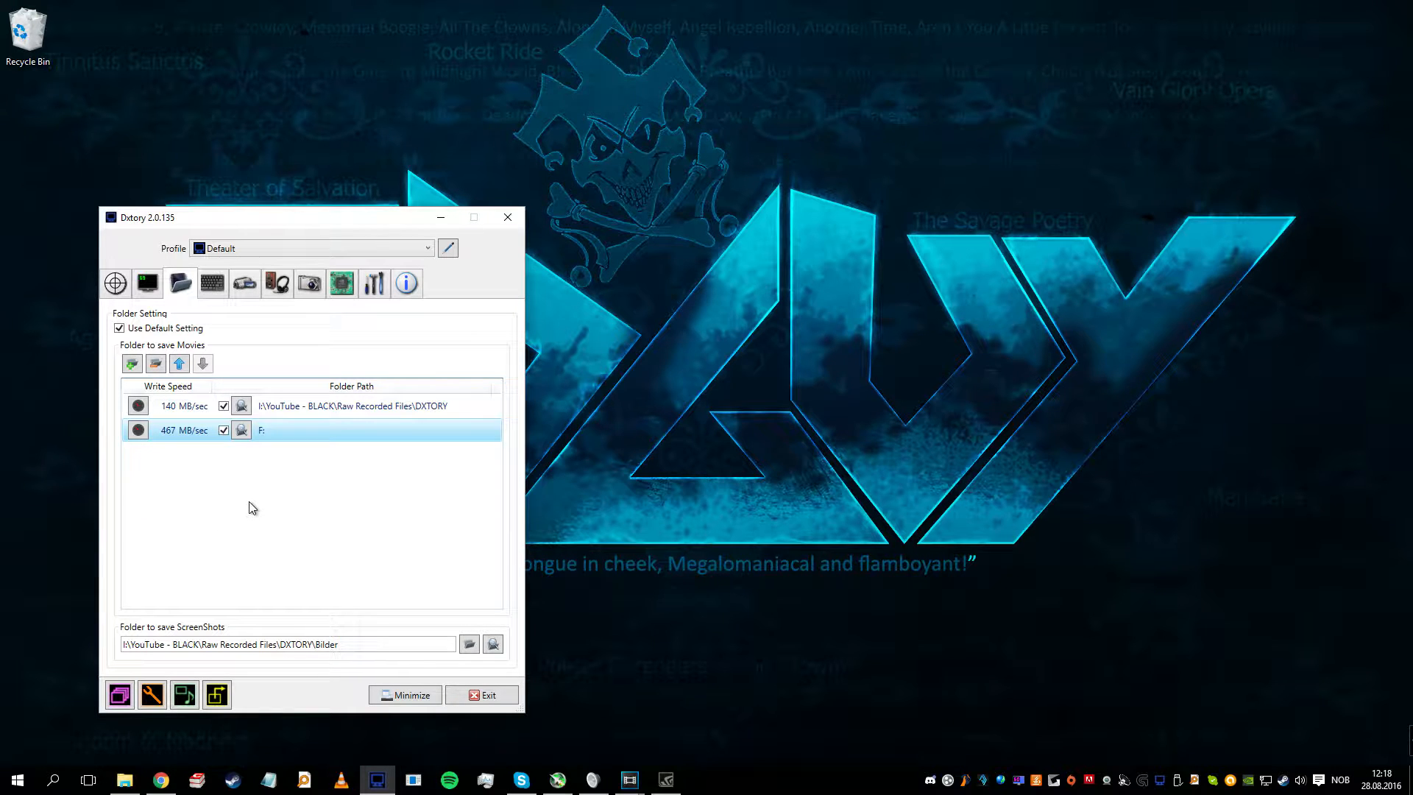
# Step: Remove the F: folder from the list of movie save folders
pyautogui.rightClick(256, 430)
pyautogui.click(358, 438)
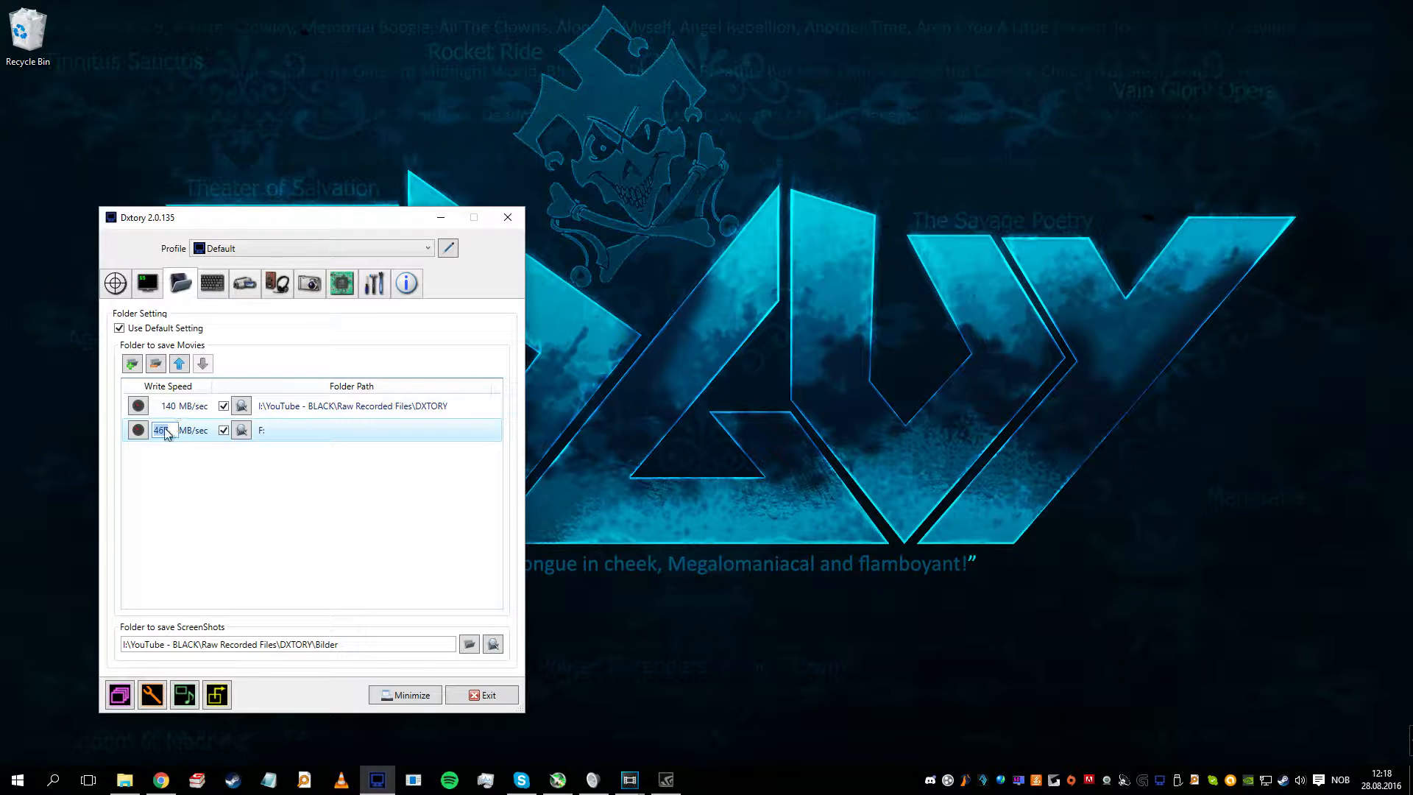
pyautogui.click(138, 431)
pyautogui.click(283, 515)
pyautogui.click(156, 363)
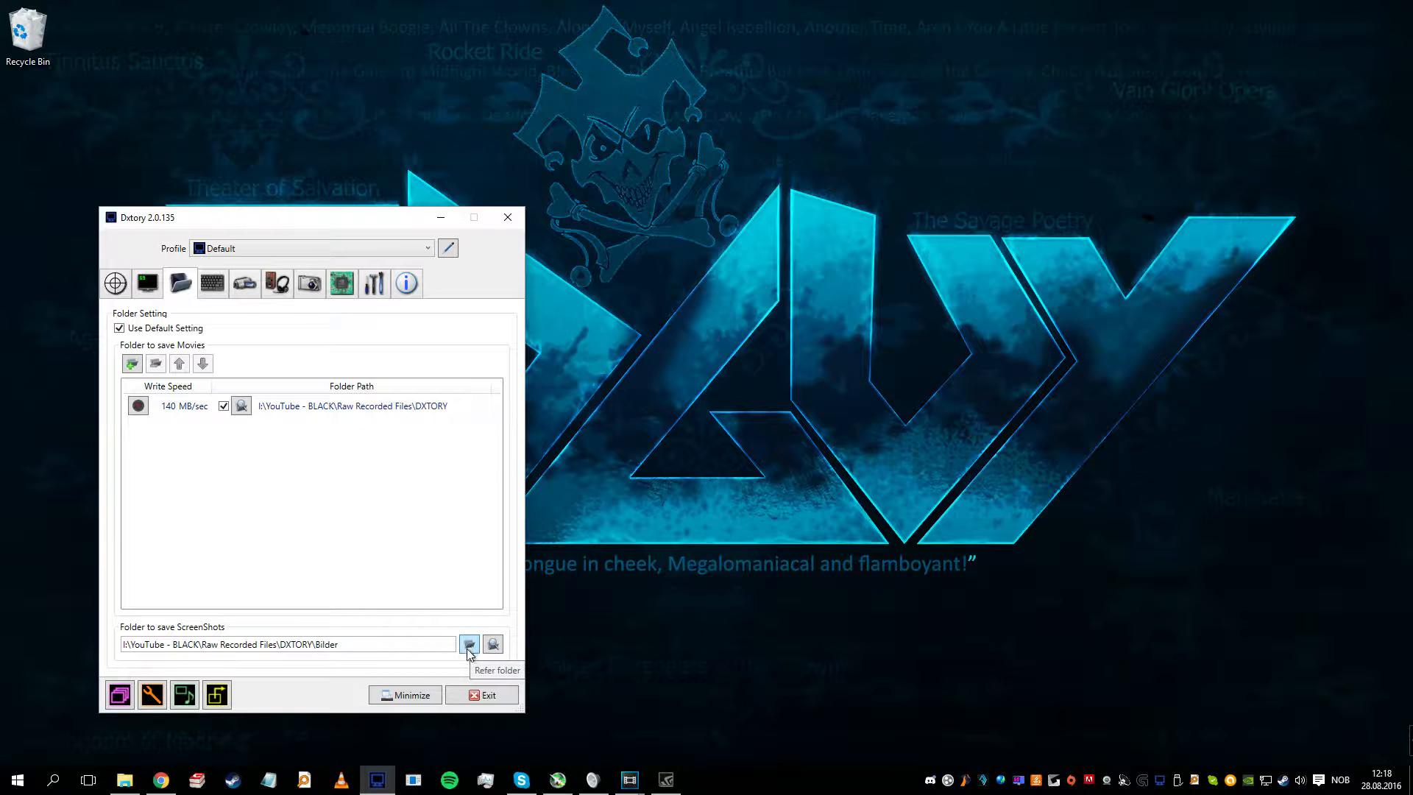
# Step: View the hotkey settings, and choose the 64-bit Lagarith Lossless Codec as video codec in the movie settings
pyautogui.click(217, 284)
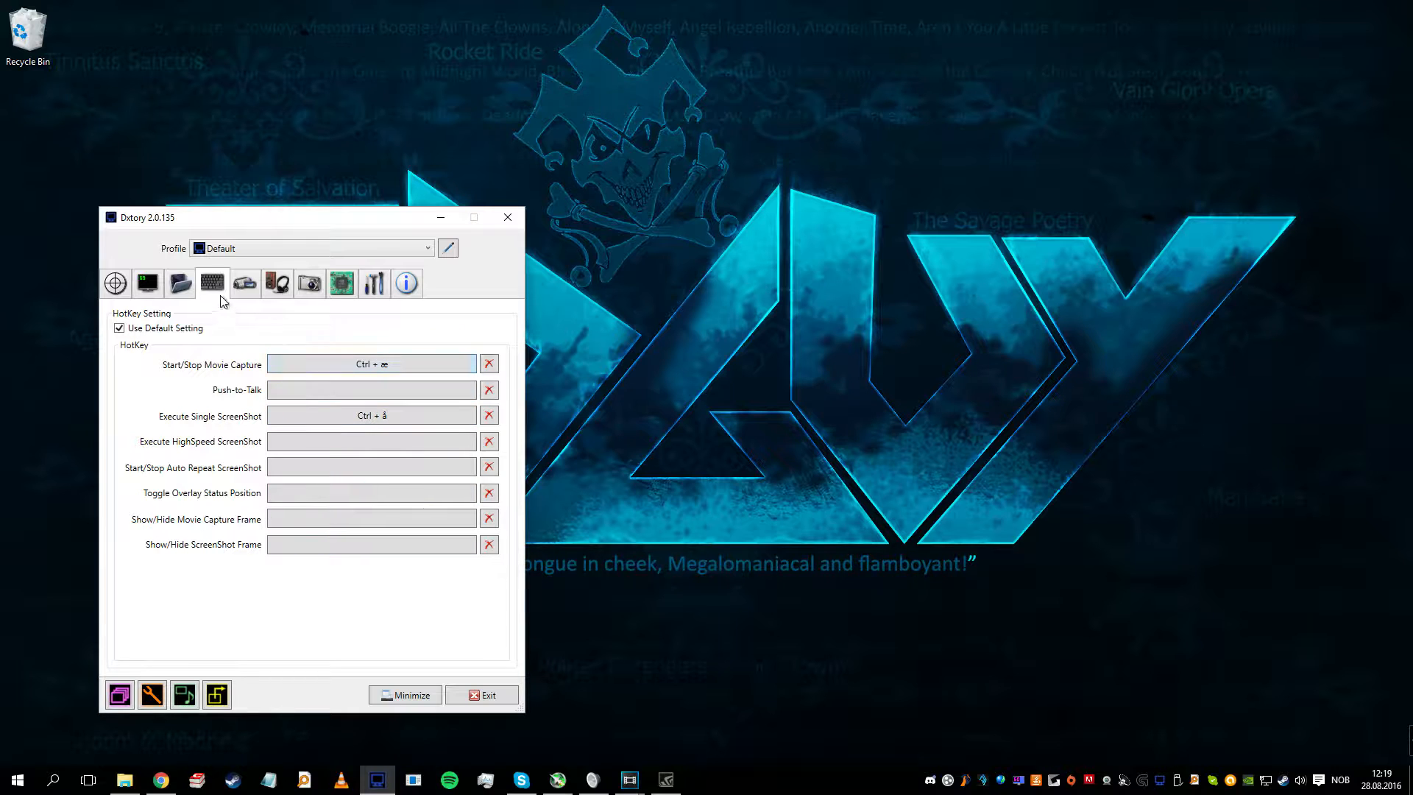
pyautogui.click(245, 284)
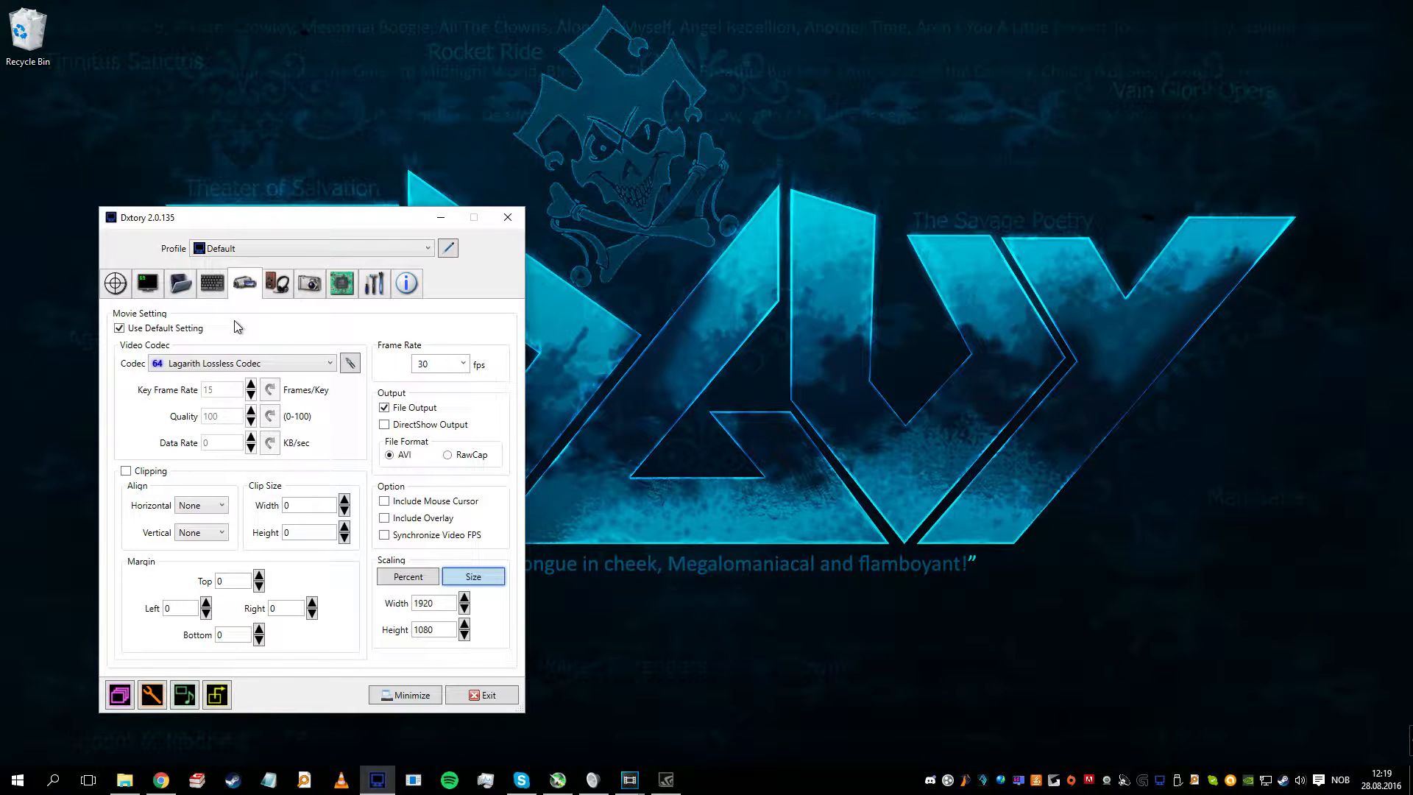
pyautogui.click(222, 363)
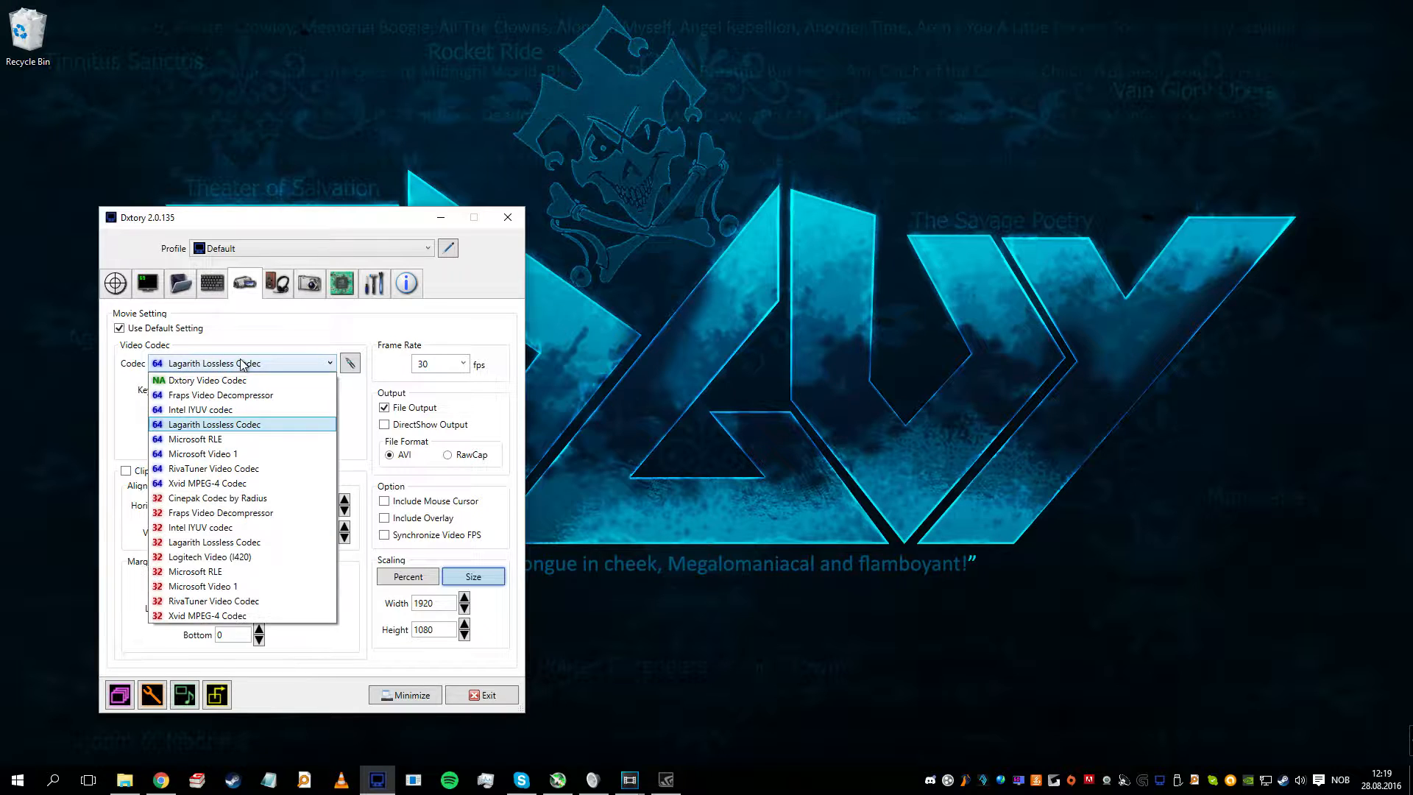
pyautogui.click(274, 424)
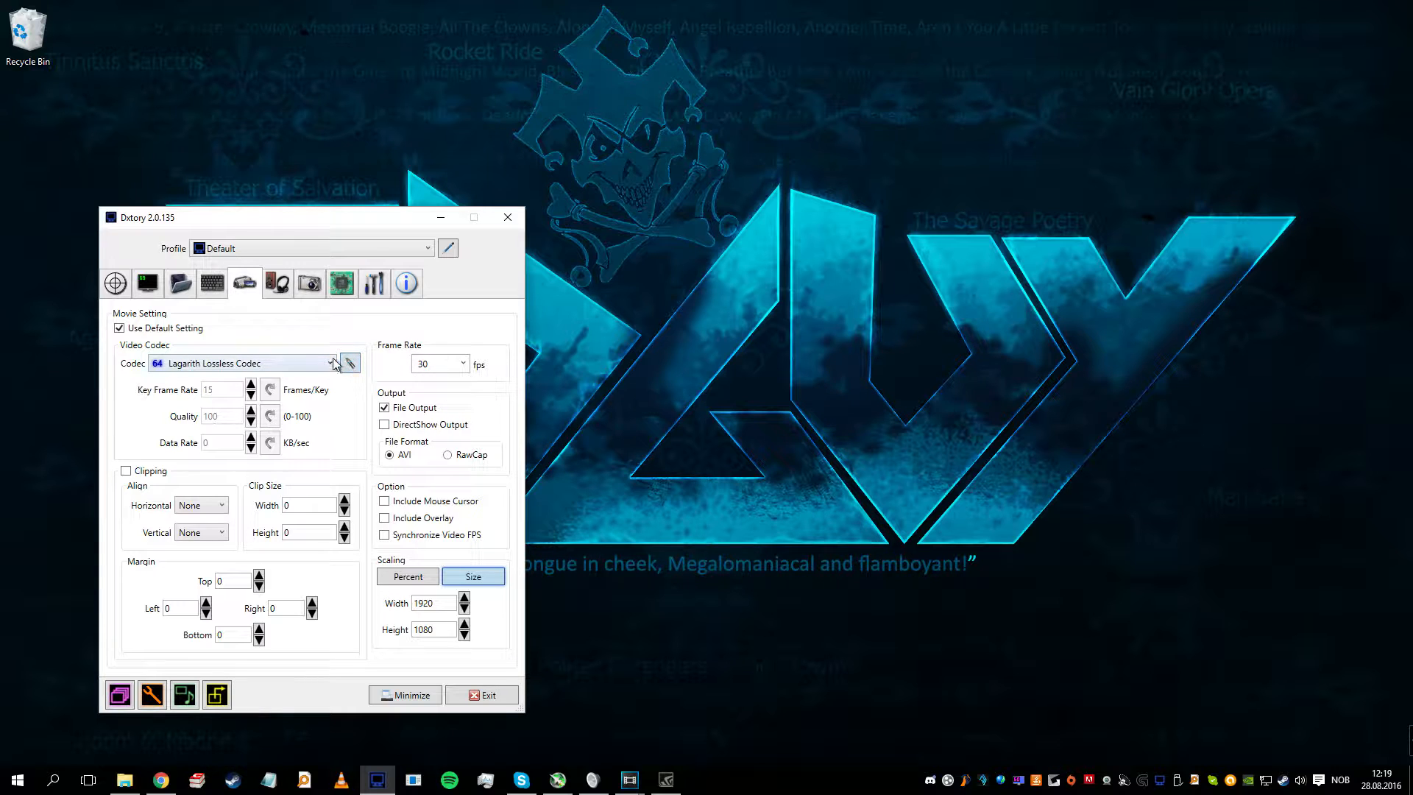
# Step: Inspect the Mode options in the Lagarith codec configuration and leave it without saving
pyautogui.click(349, 365)
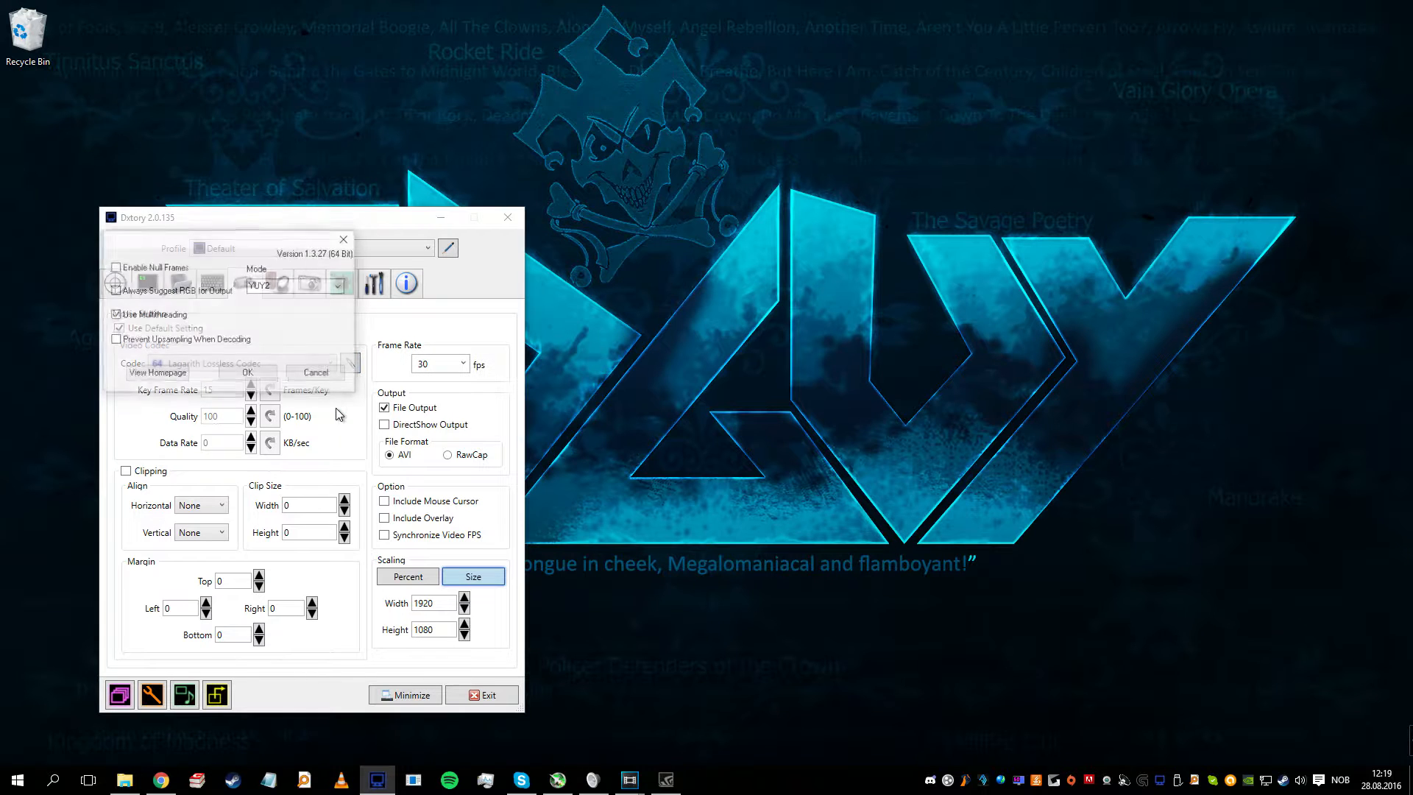
pyautogui.click(341, 287)
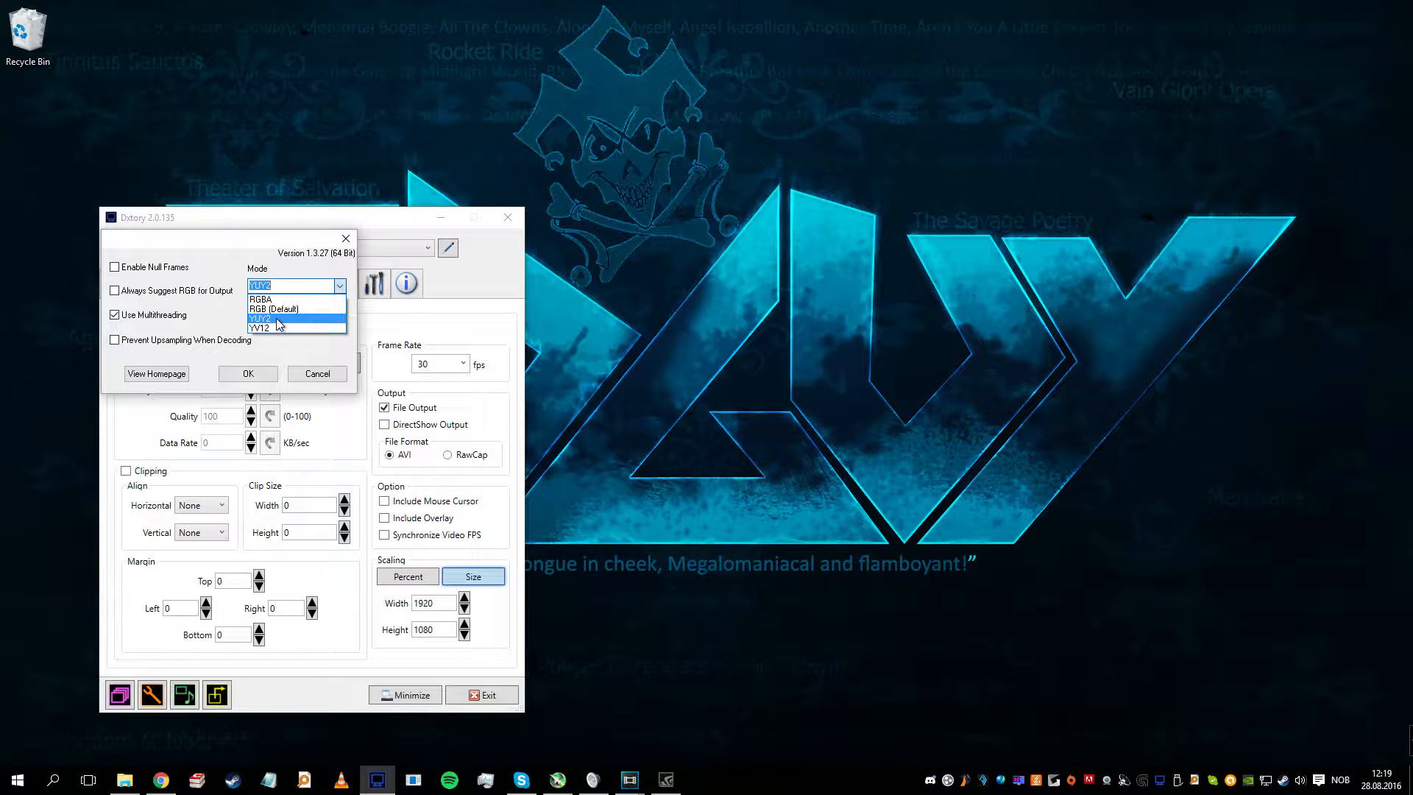
pyautogui.click(318, 373)
pyautogui.click(318, 373)
# Step: Select 30 fps as the movie recording frame rate
pyautogui.click(463, 364)
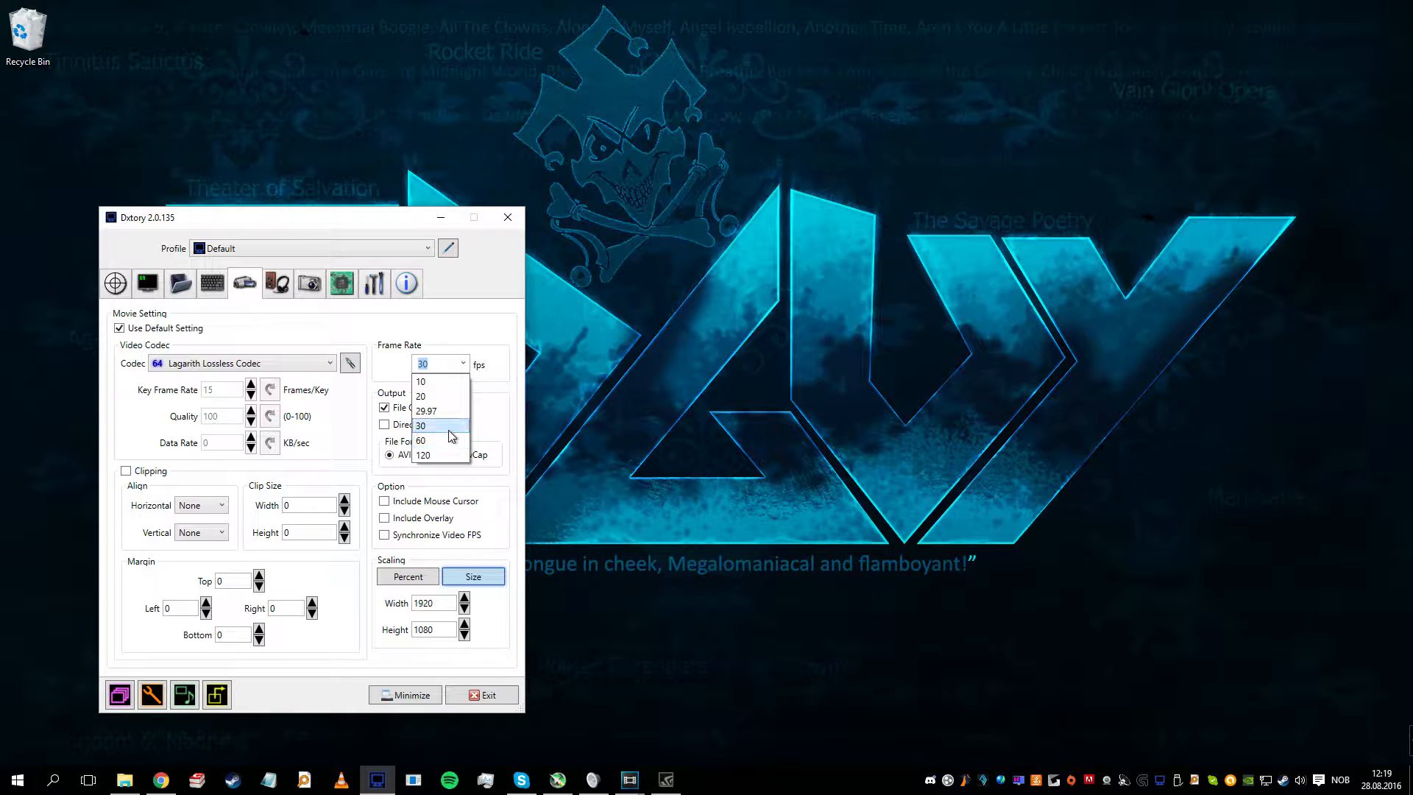
pyautogui.click(444, 427)
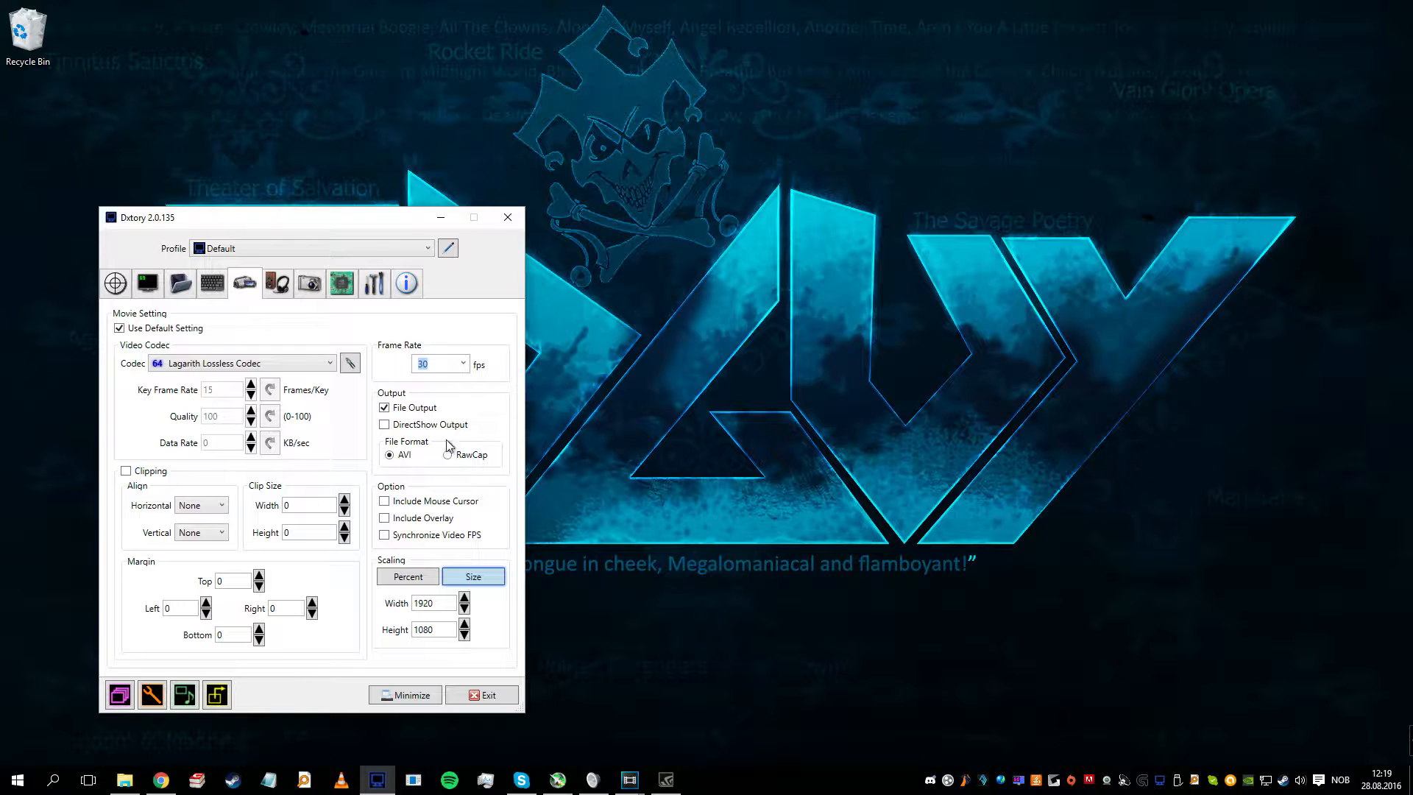
# Step: Review the device, codec and format of audio sources 1, 2 and 3 in the audio settings
pyautogui.click(283, 286)
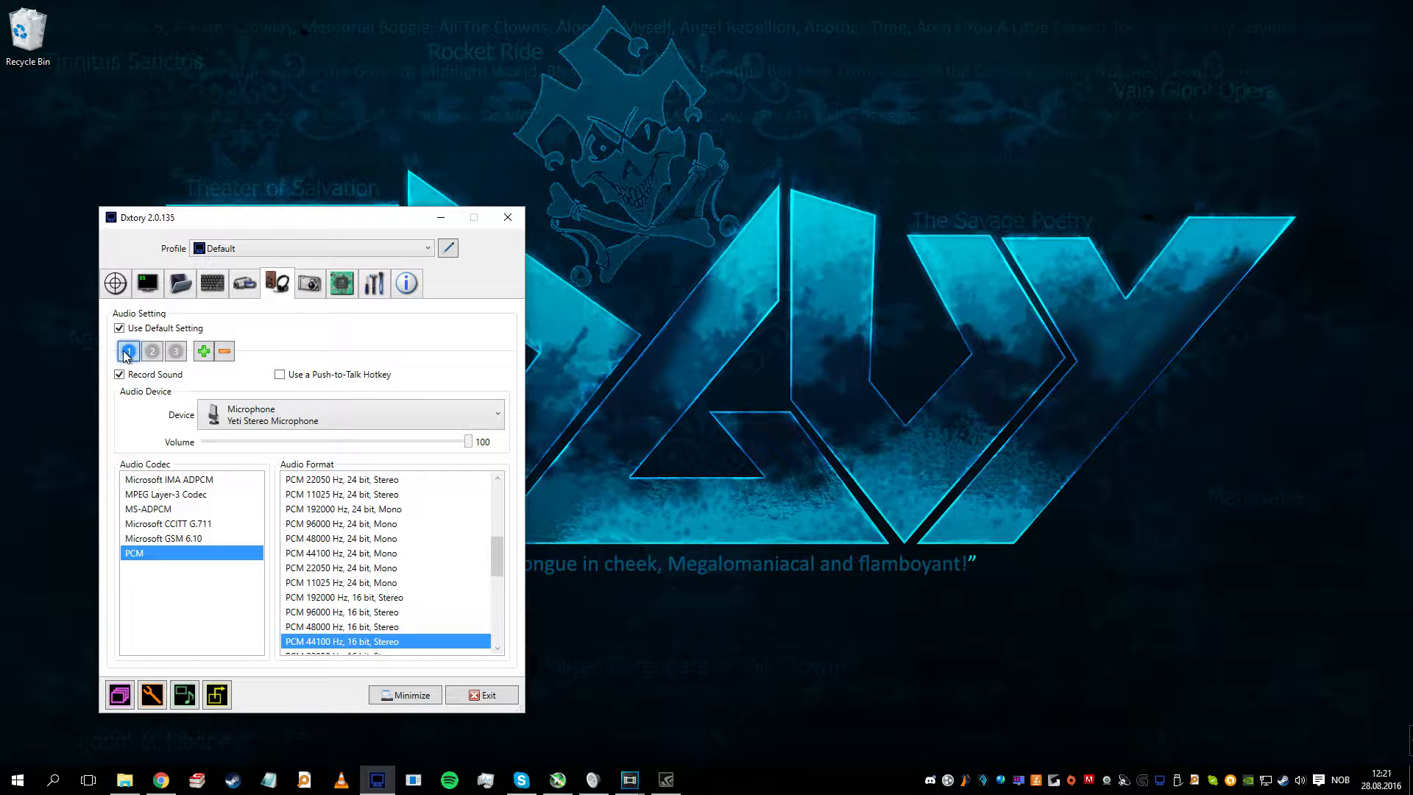
pyautogui.click(153, 352)
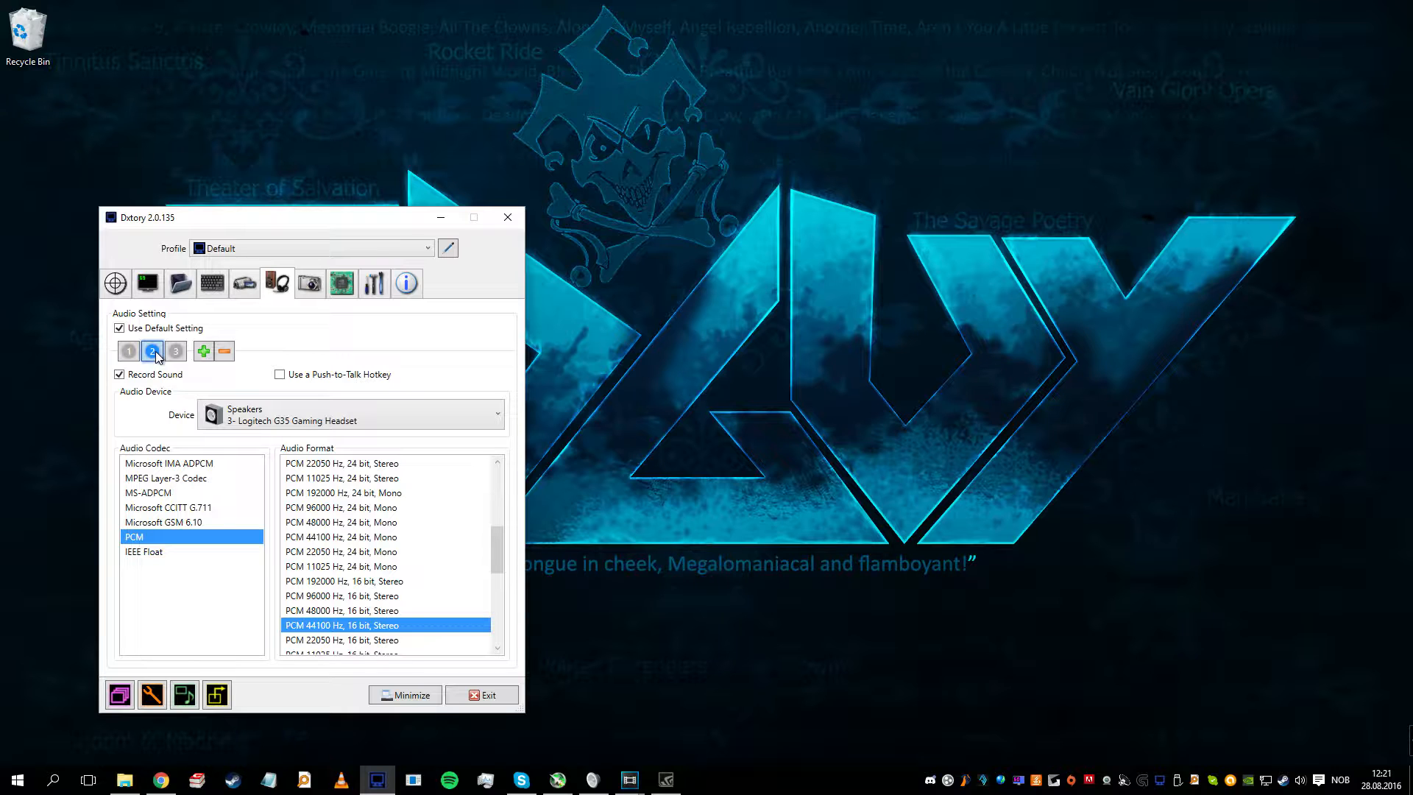
pyautogui.click(171, 356)
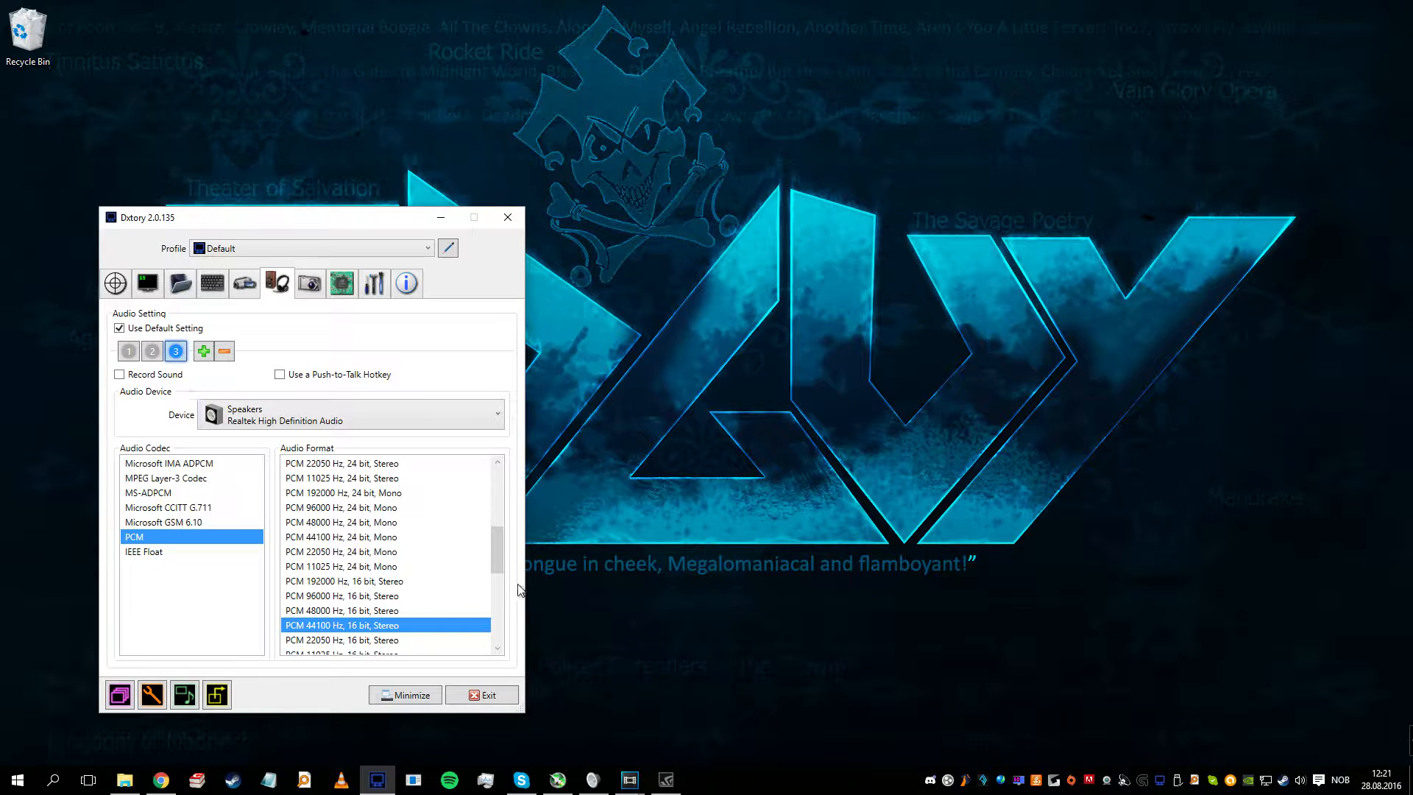
# Step: Switch to the Speedrunners2.veg project in Vegas Pro and move the muted audio track below the gameplay video track
pyautogui.moveTo(351, 219); pyautogui.dragTo(383, 140)
pyautogui.moveTo(631, 779)
pyautogui.click(709, 717)
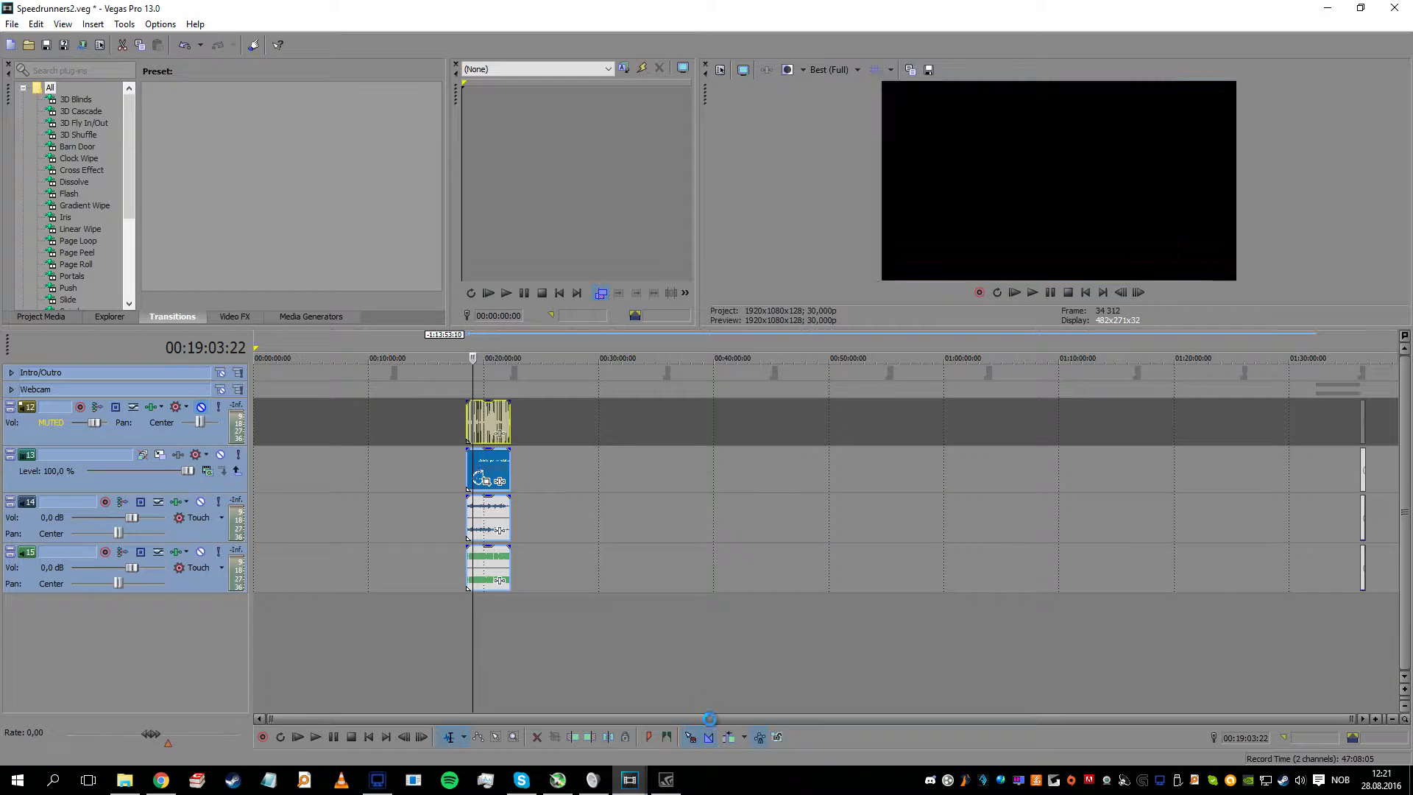
pyautogui.scroll(5, 356, 488)
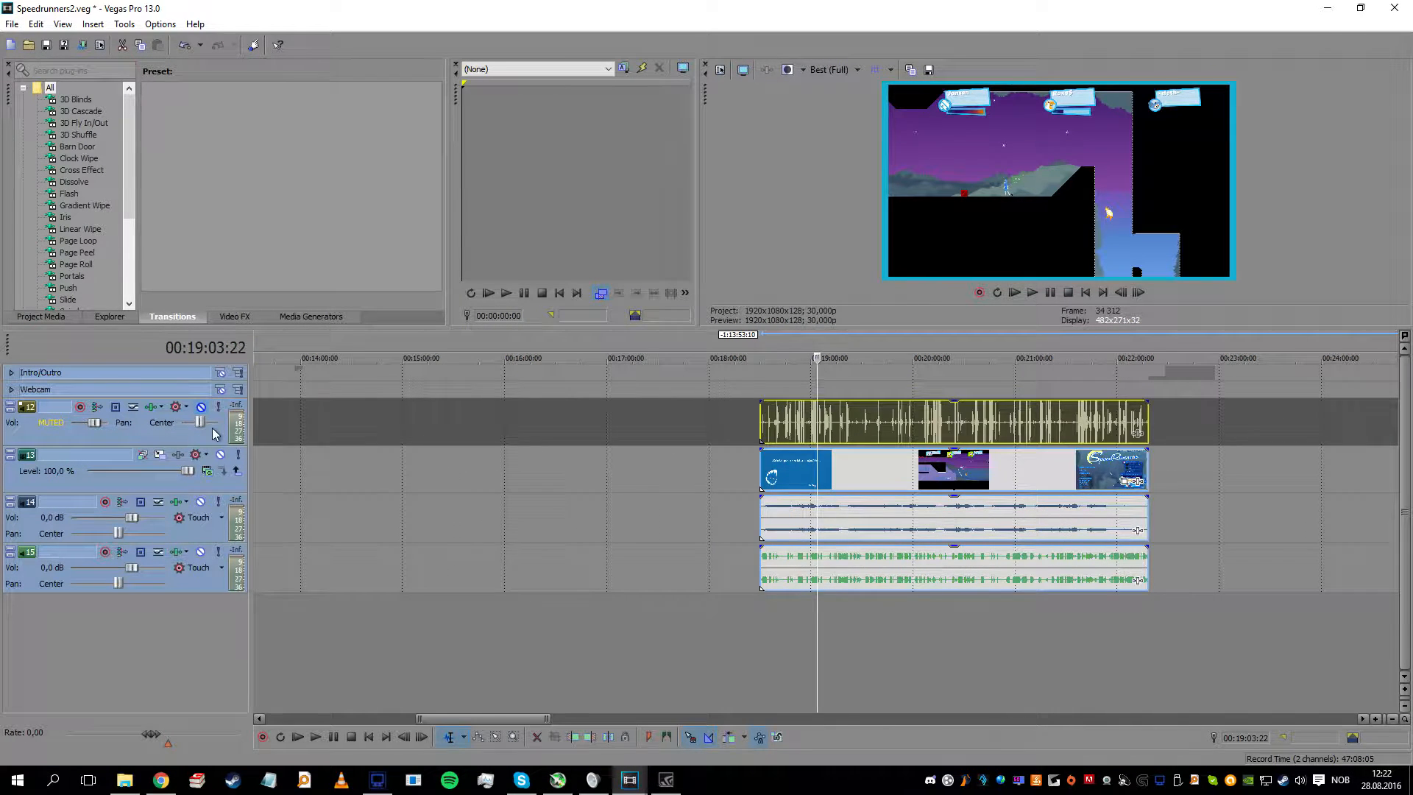
pyautogui.moveTo(210, 434); pyautogui.dragTo(208, 492)
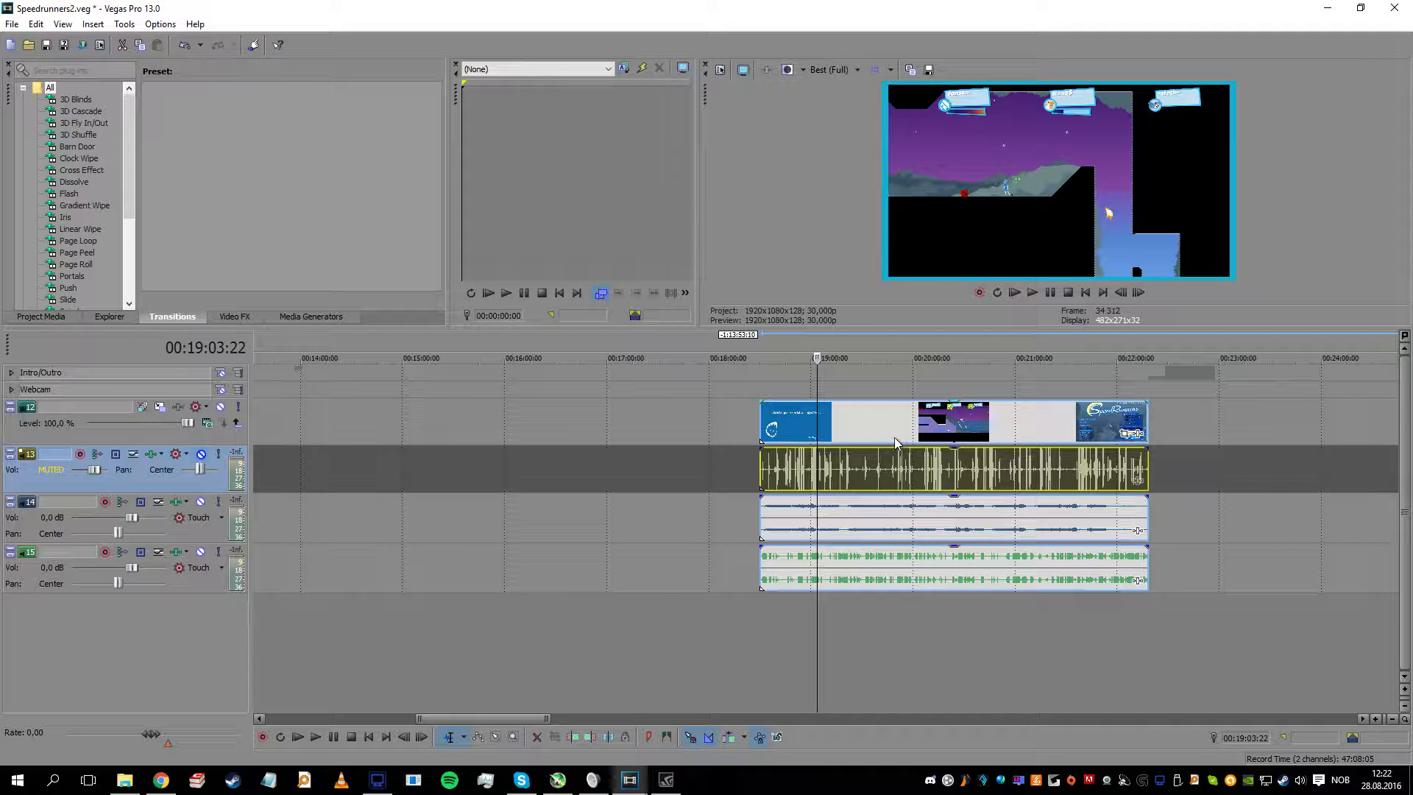
# Step: Point out the muted audio track's clip in the timeline, and switch back to Dxtory to show audio source 1
pyautogui.click(778, 465)
pyautogui.hotkey('alt', 'Tab')
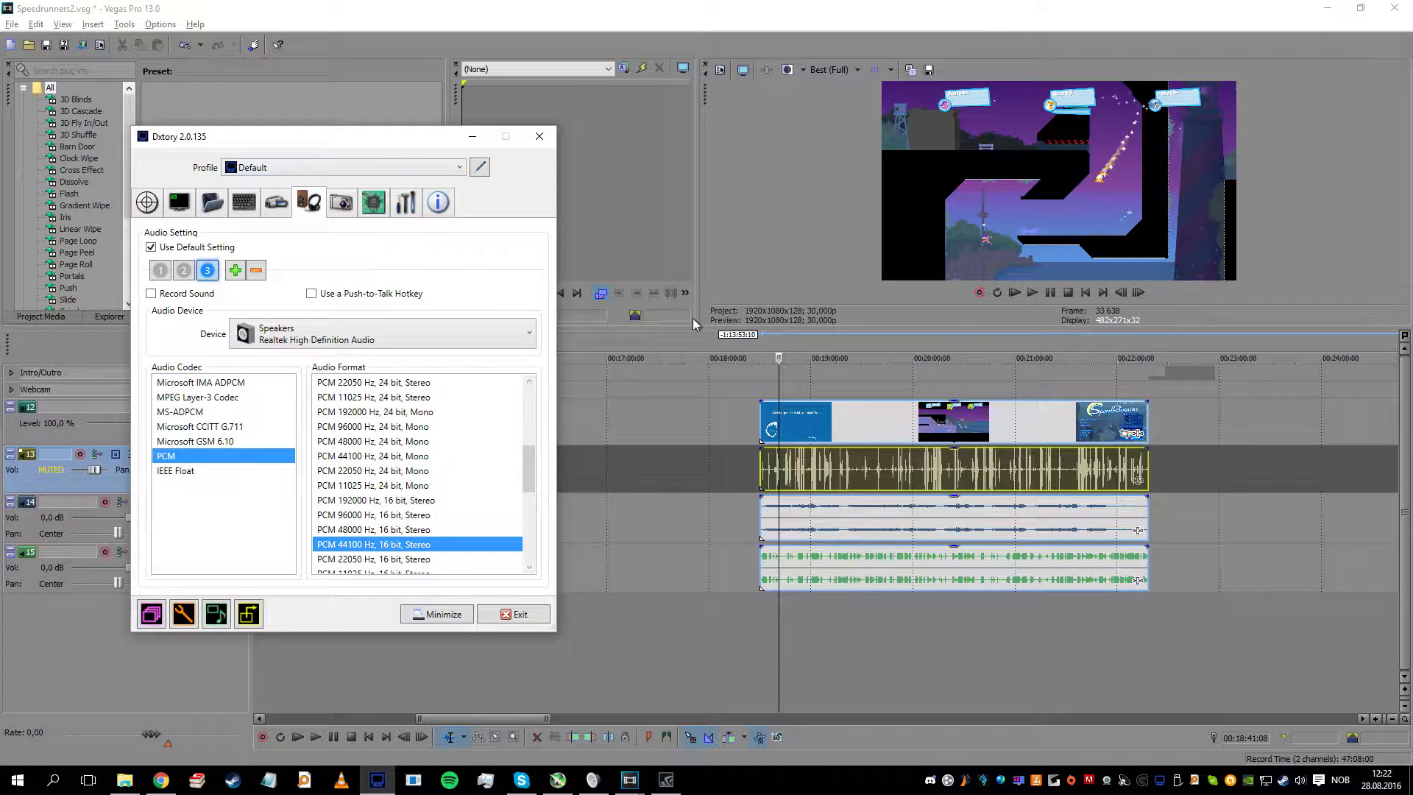
pyautogui.moveTo(401, 134); pyautogui.dragTo(539, 229)
pyautogui.click(295, 360)
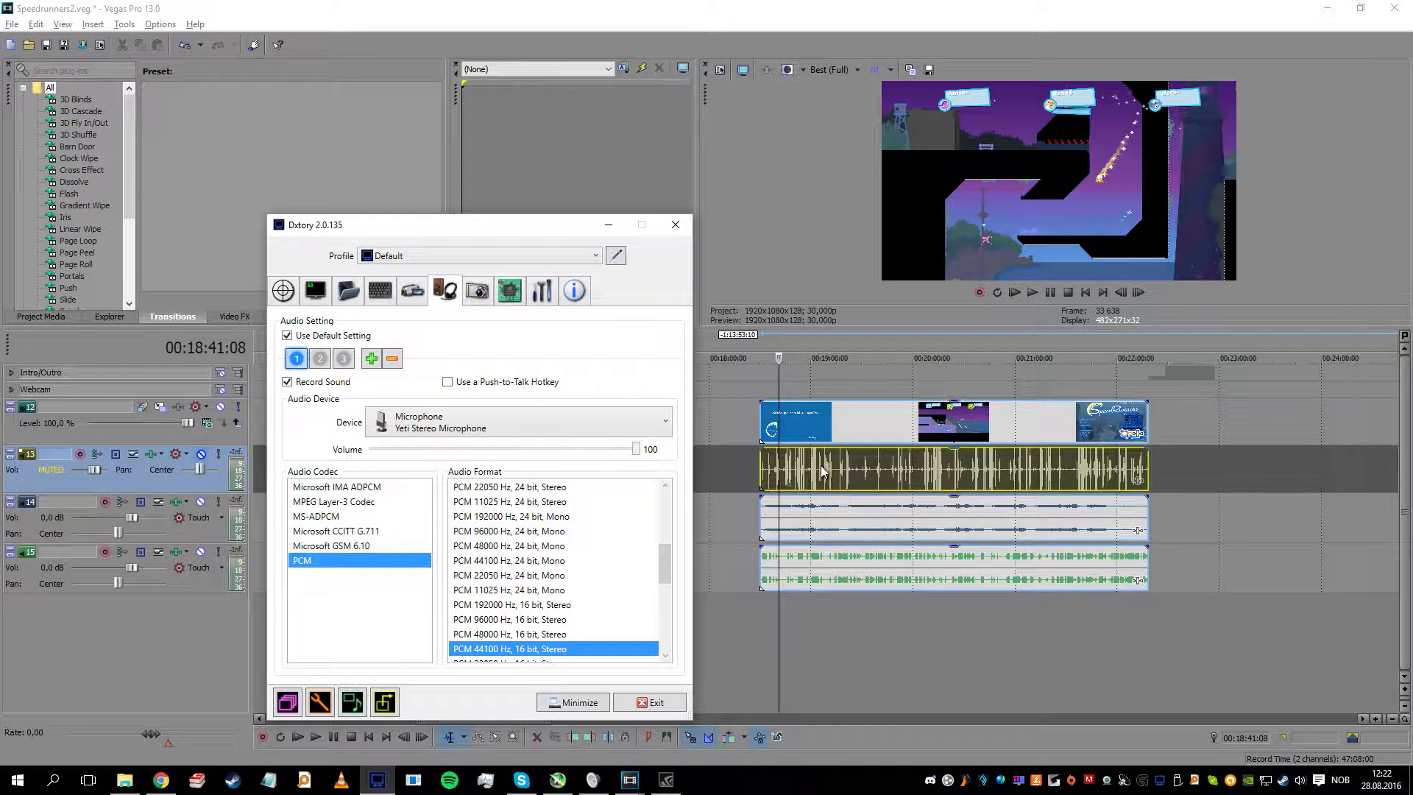
# Step: Select the clip on audio track 14 in Vegas Pro, and return to Dxtory to show audio source 2
pyautogui.click(811, 523)
pyautogui.hotkey('alt', 'Tab')
pyautogui.click(321, 363)
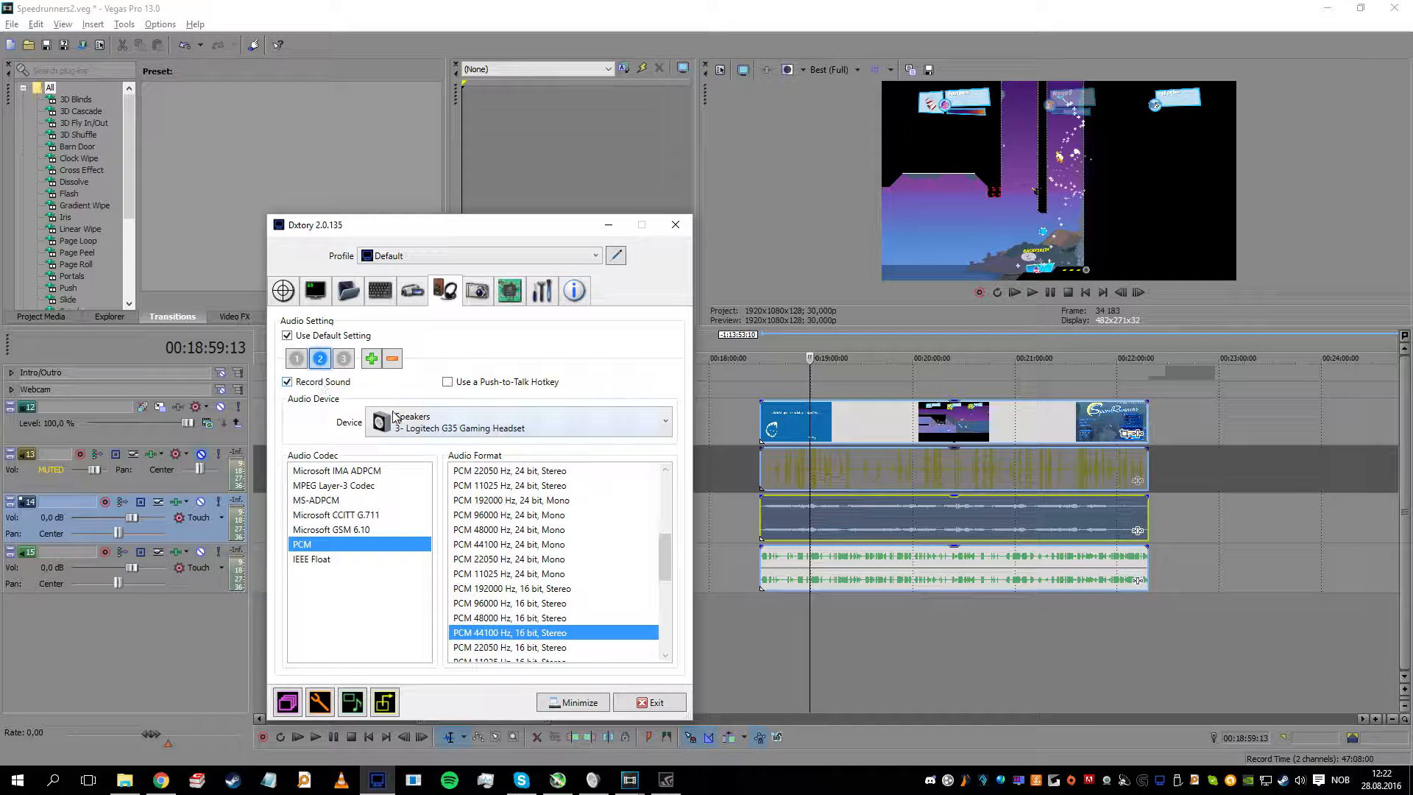
# Step: Select the clip on audio track 15 in Vegas Pro, and return to Dxtory to show audio source 3
pyautogui.click(858, 567)
pyautogui.hotkey('alt', 'Tab')
pyautogui.click(343, 359)
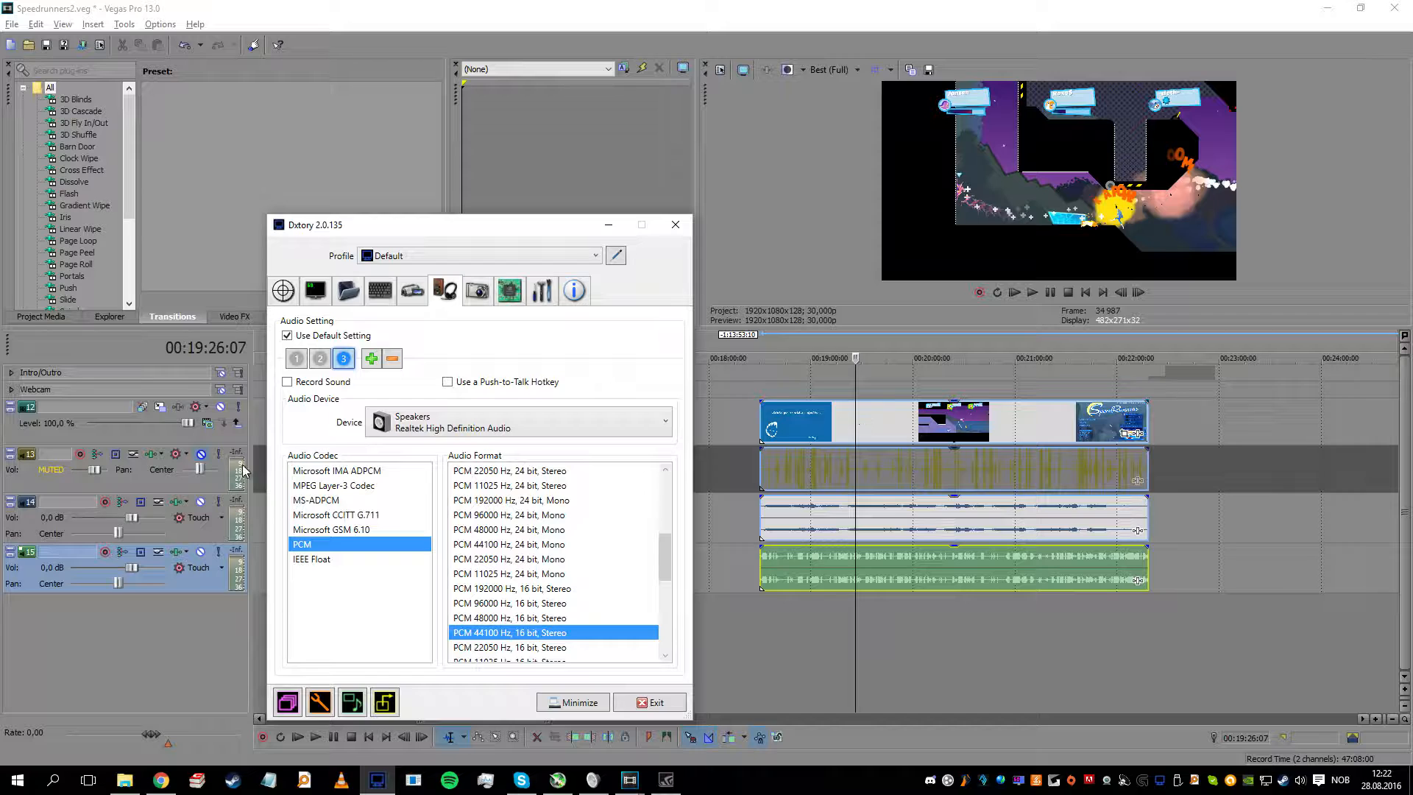
# Step: Switch to Vegas Pro, unmute audio track 13 and preview the footage around 00:21:37
pyautogui.click(199, 455)
pyautogui.scroll(3, 944, 462)
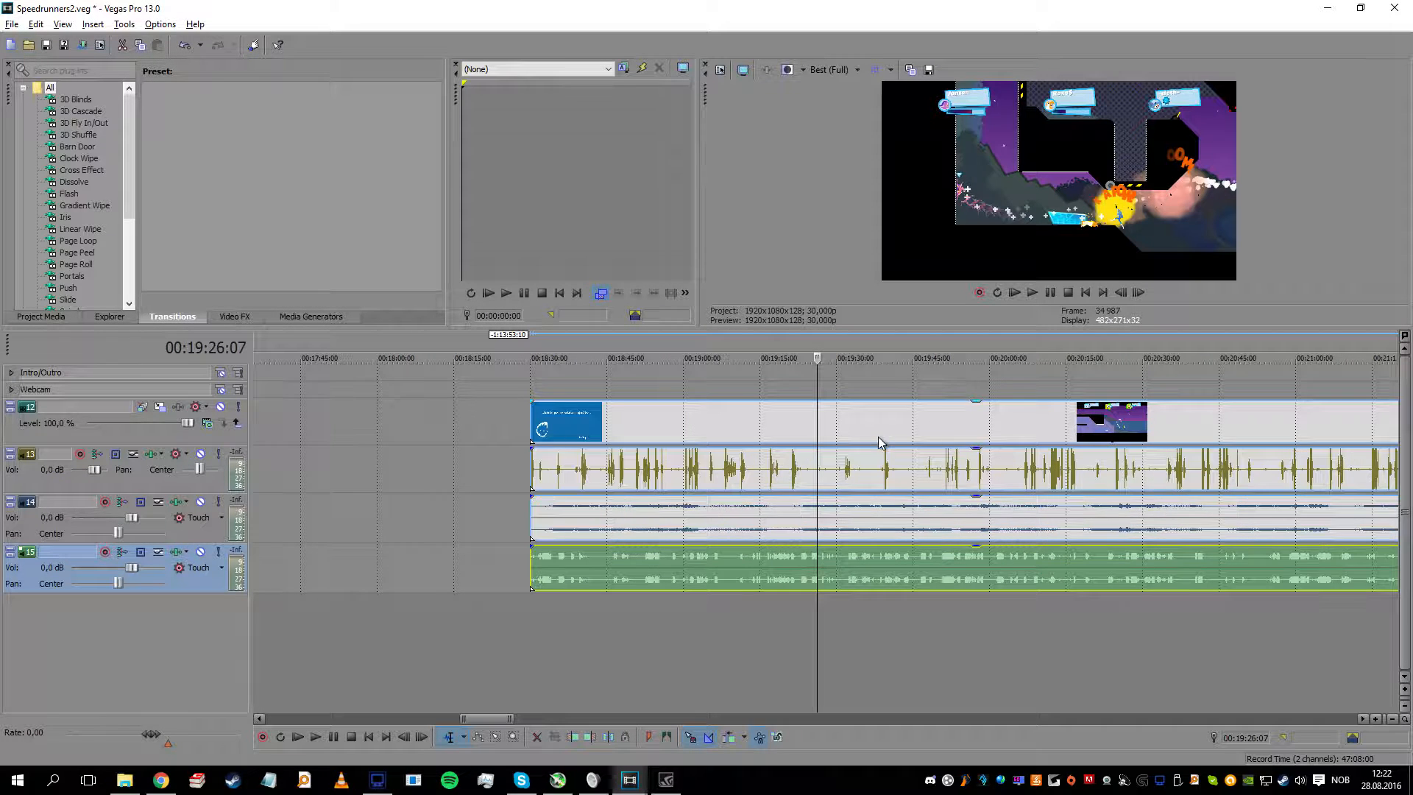
pyautogui.scroll(-2, 981, 422)
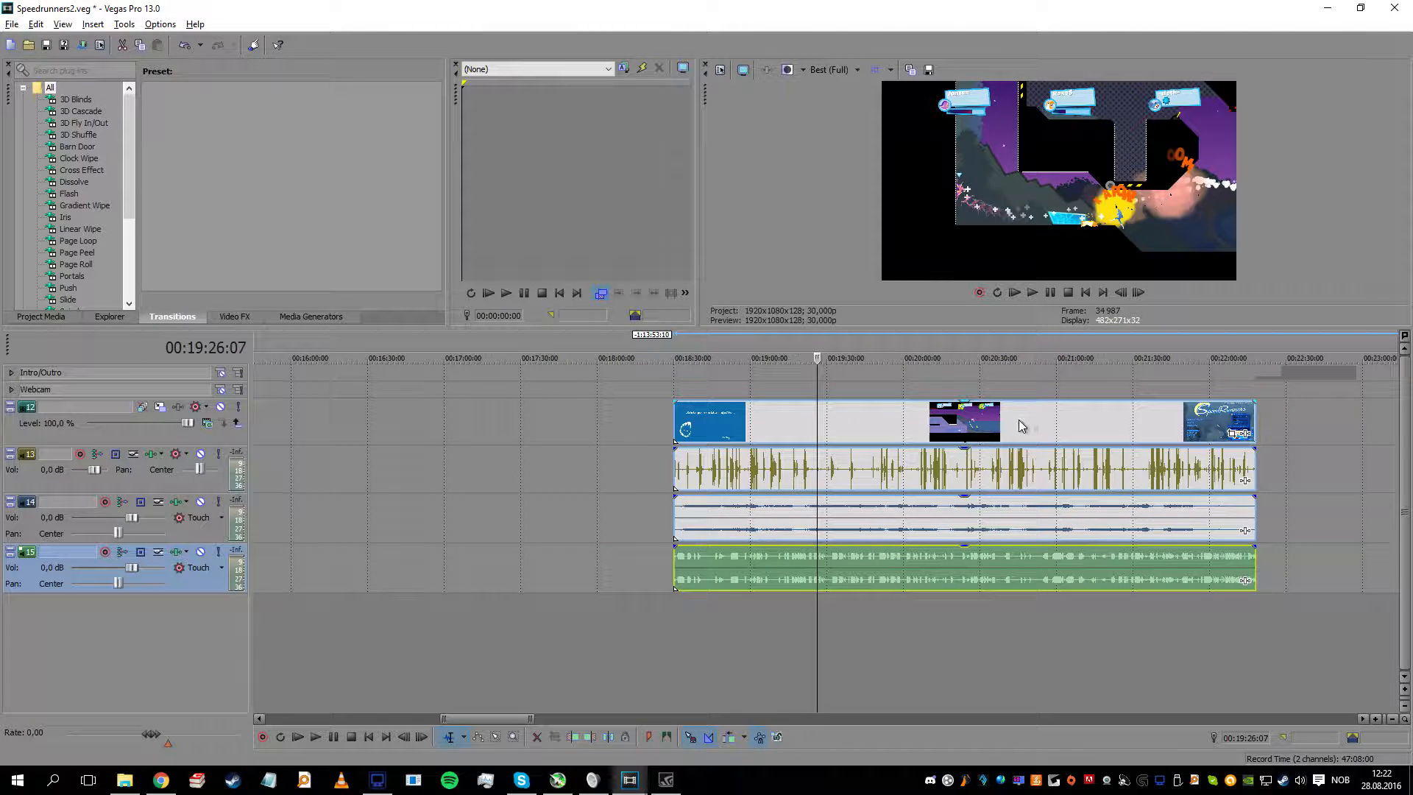
pyautogui.click(1154, 425)
pyautogui.scroll(8, 1173, 465)
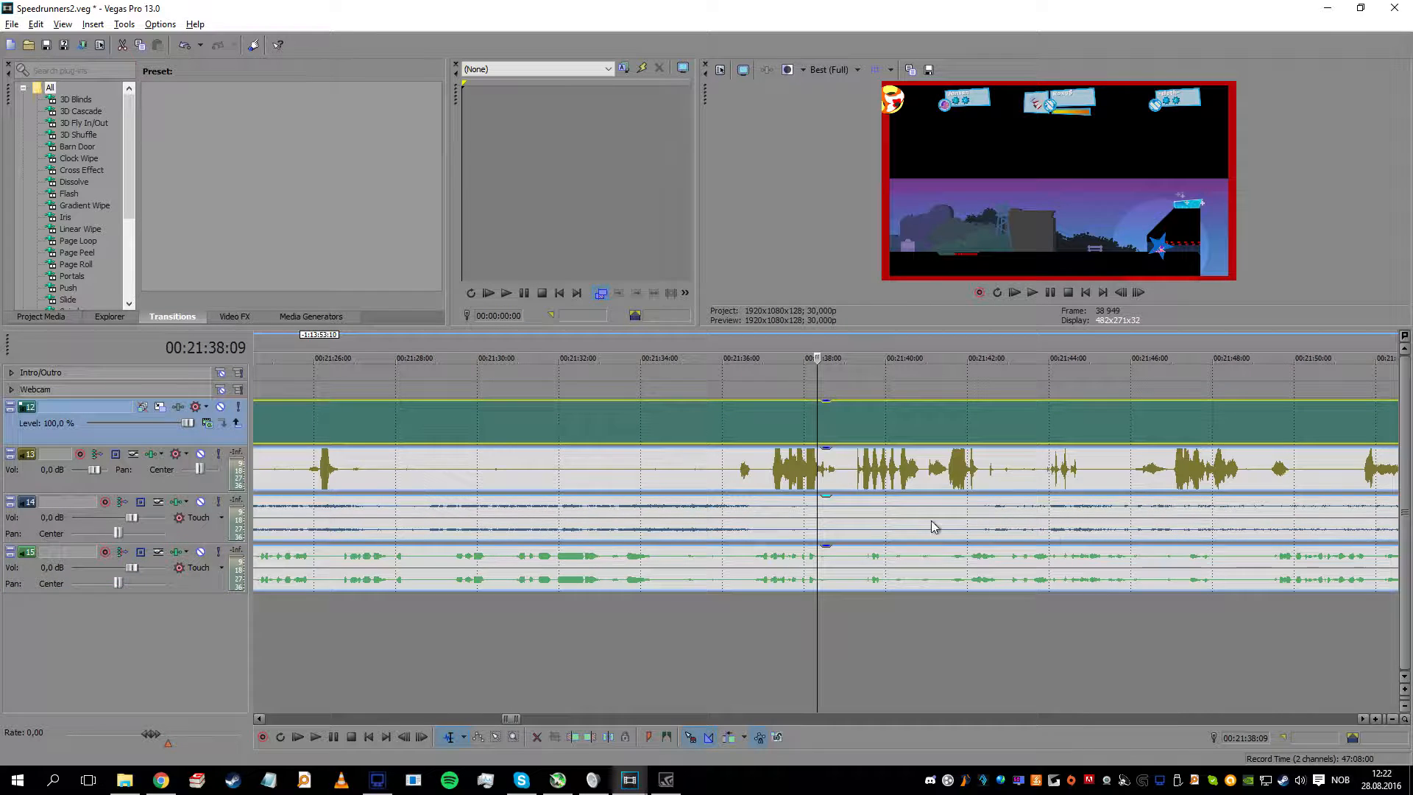
pyautogui.click(776, 412)
pyautogui.scroll(-4, 776, 407)
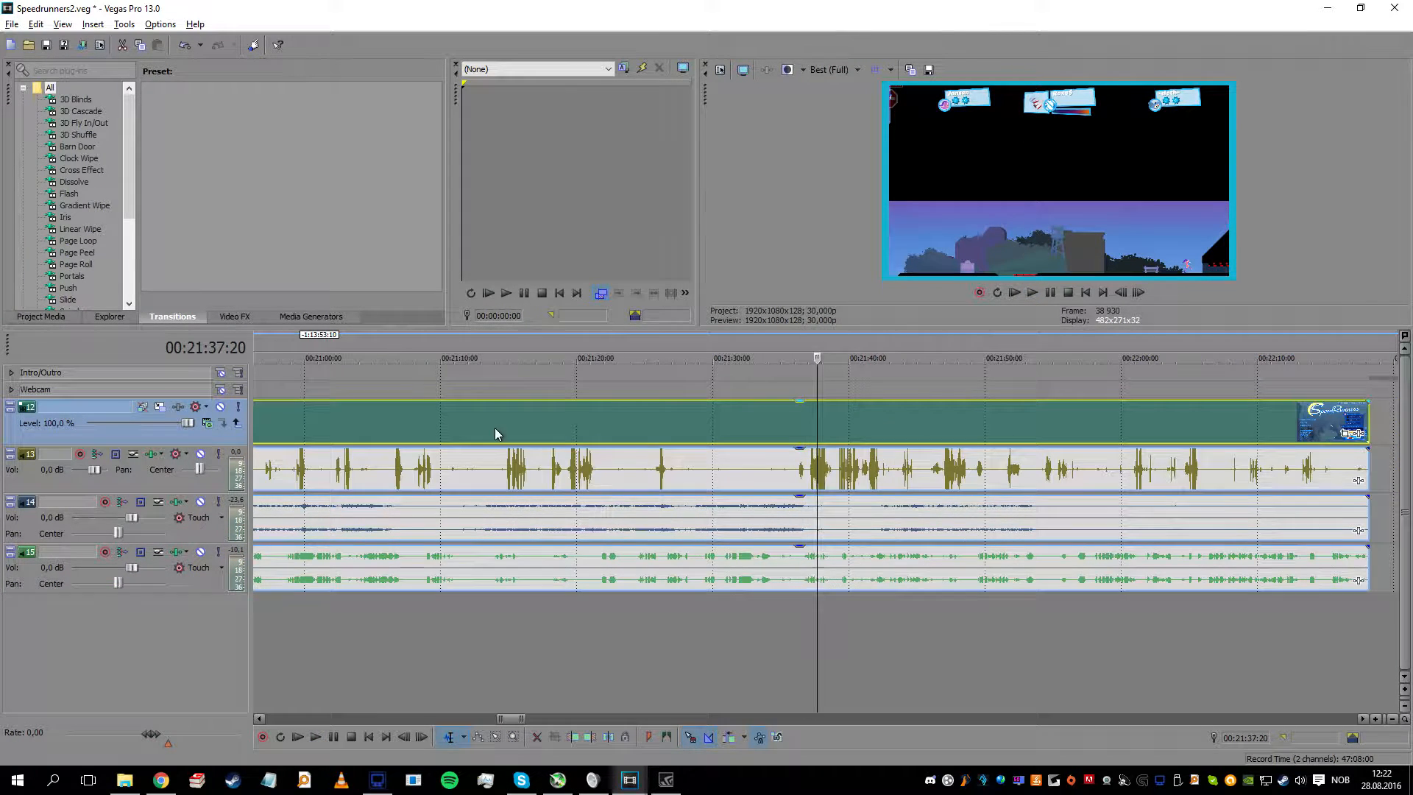
# Step: Find a passage with speech near 00:20:59 and play it with all audio tracks audible
pyautogui.click(343, 427)
pyautogui.scroll(5, 368, 444)
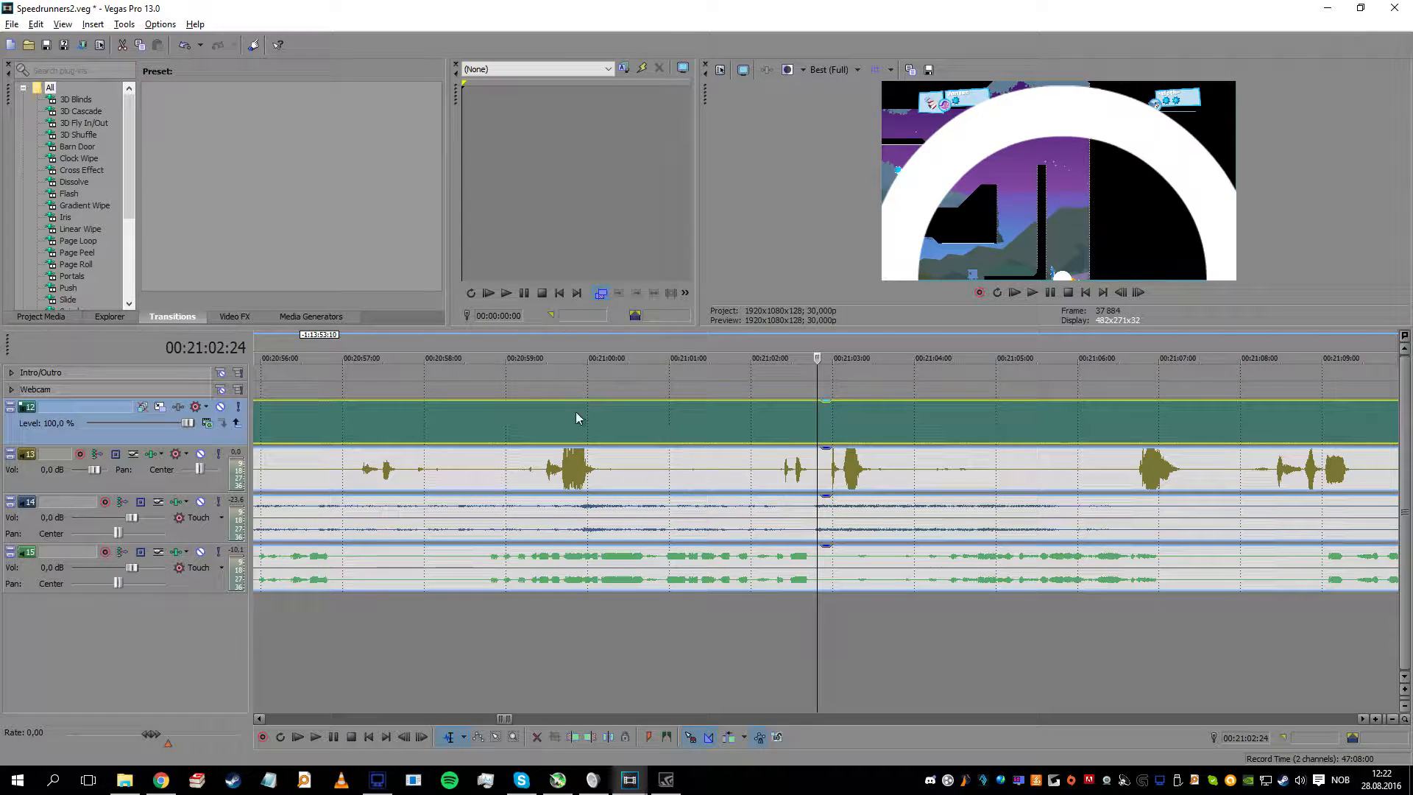
pyautogui.click(549, 411)
pyautogui.press('space')
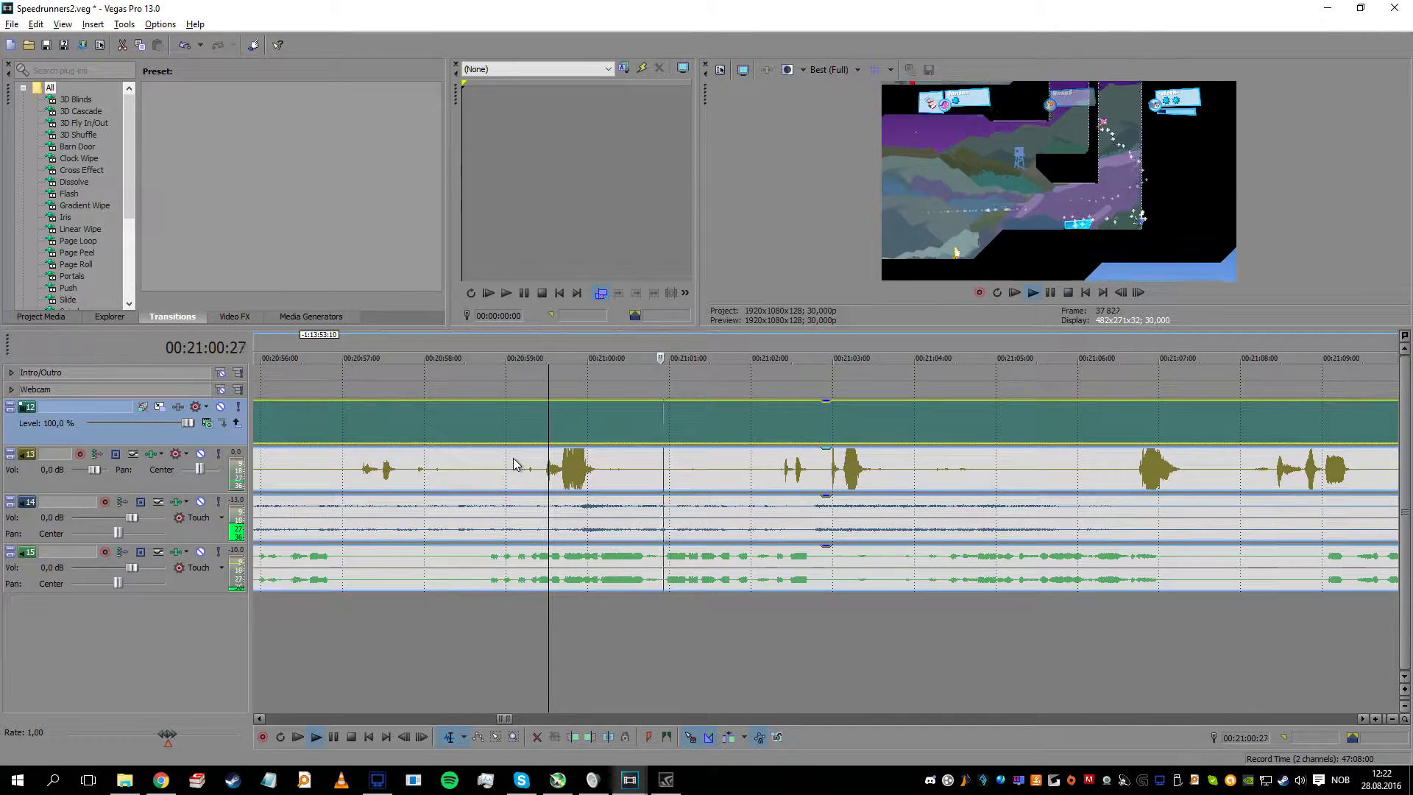
pyautogui.press('Return')
# Step: Trim the gameplay video and its audio to about 00:20:59–00:21:03 by splitting at both ends and deleting the outer parts
pyautogui.click(520, 429)
pyautogui.press('s')
pyautogui.click(826, 434)
pyautogui.press('s')
pyautogui.click(858, 434)
pyautogui.press('Delete')
pyautogui.click(455, 434)
pyautogui.press('Delete')
# Step: Play the trimmed clip with all three audio tracks, and point out the speech peak on track 13
pyautogui.click(523, 418)
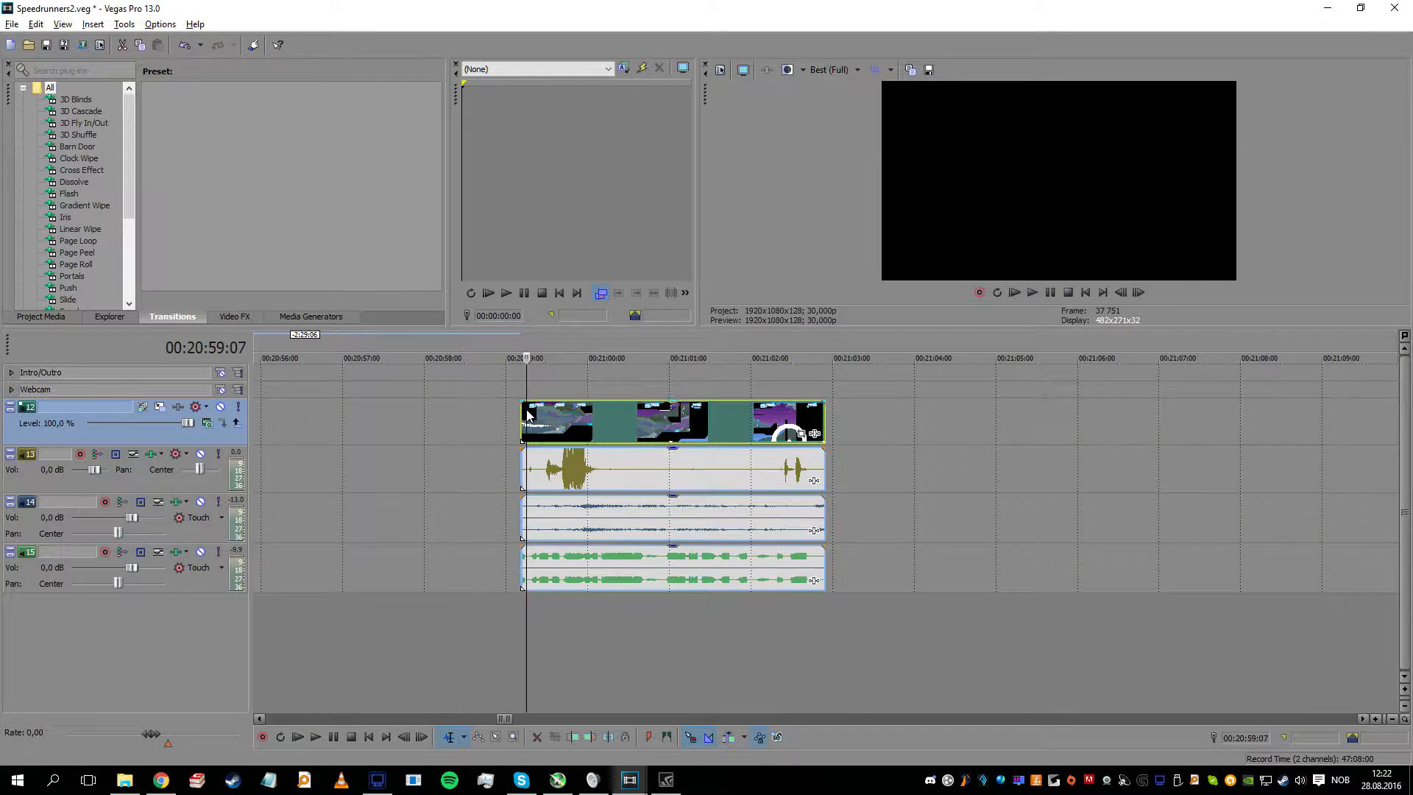
pyautogui.press('space')
pyautogui.press('Return')
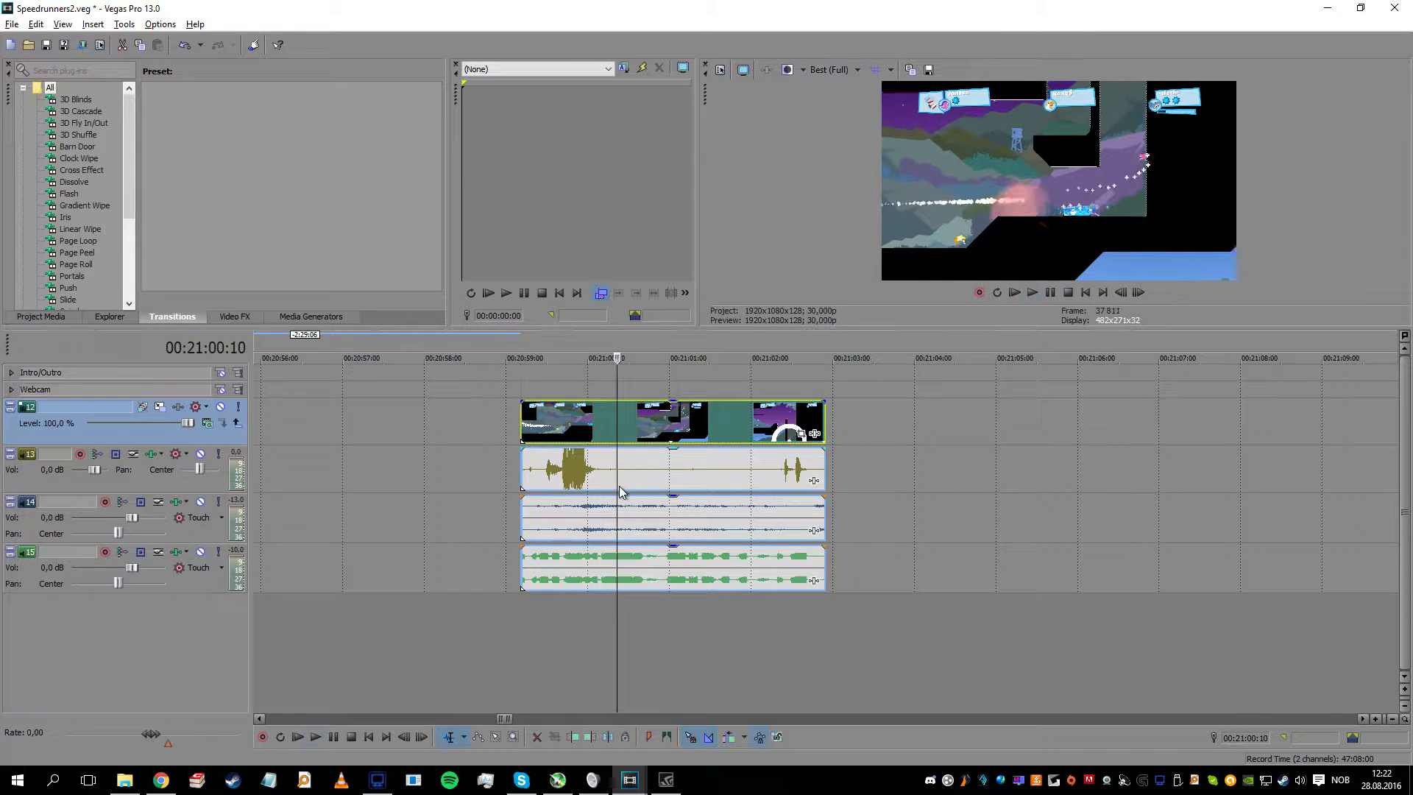
pyautogui.click(592, 473)
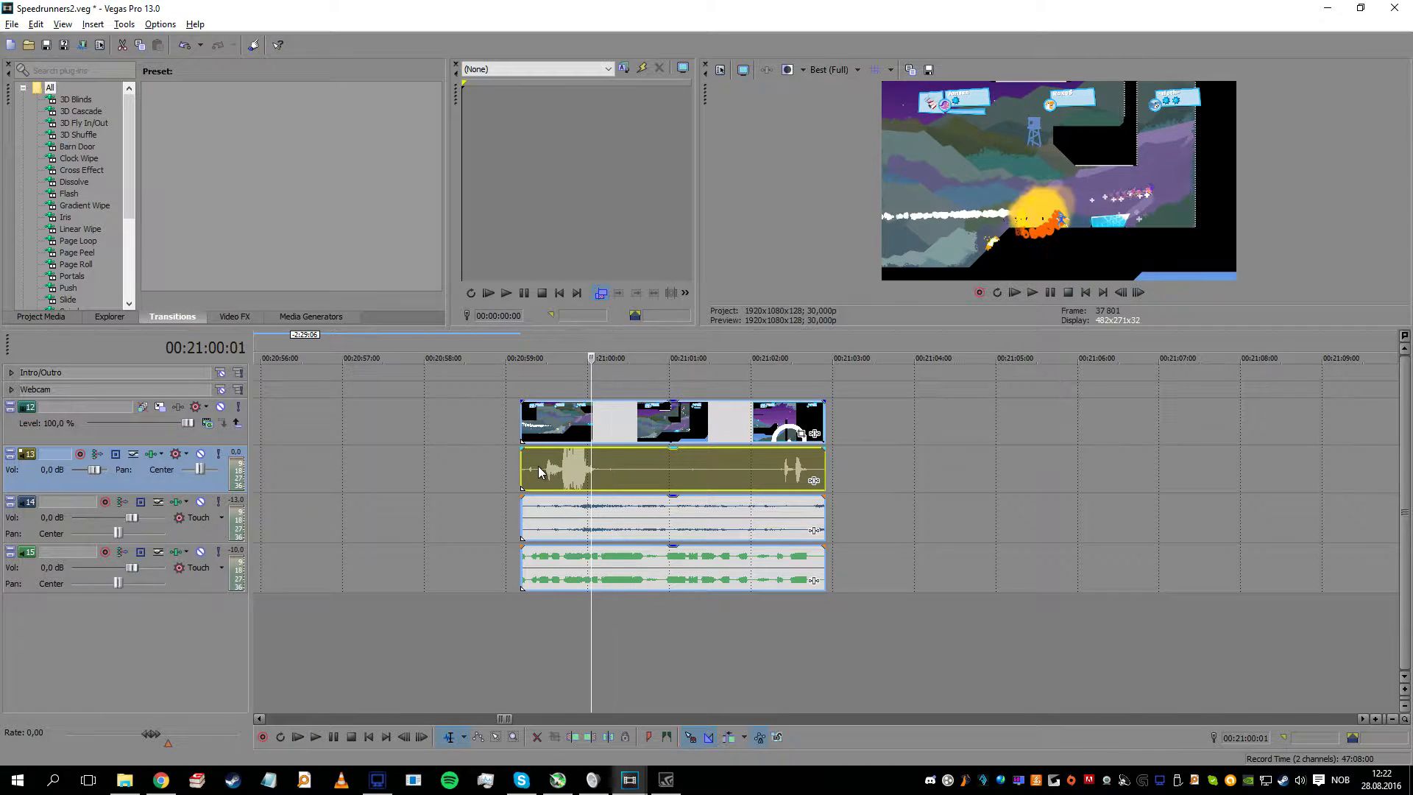
pyautogui.click(537, 475)
# Step: Mute audio track 13, play the trimmed clip without it, and select the clip on track 14
pyautogui.click(201, 454)
pyautogui.click(522, 418)
pyautogui.press('space')
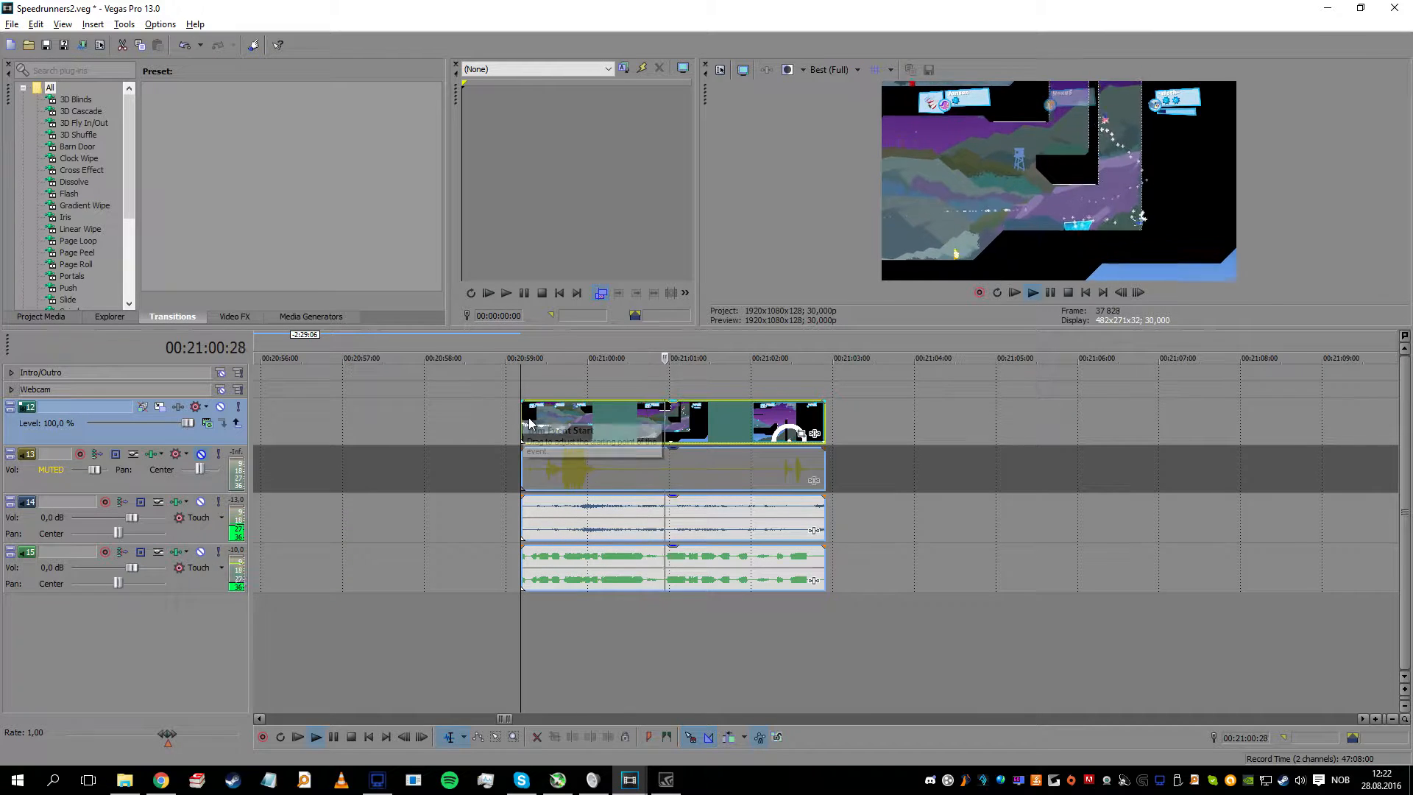
pyautogui.press('Return')
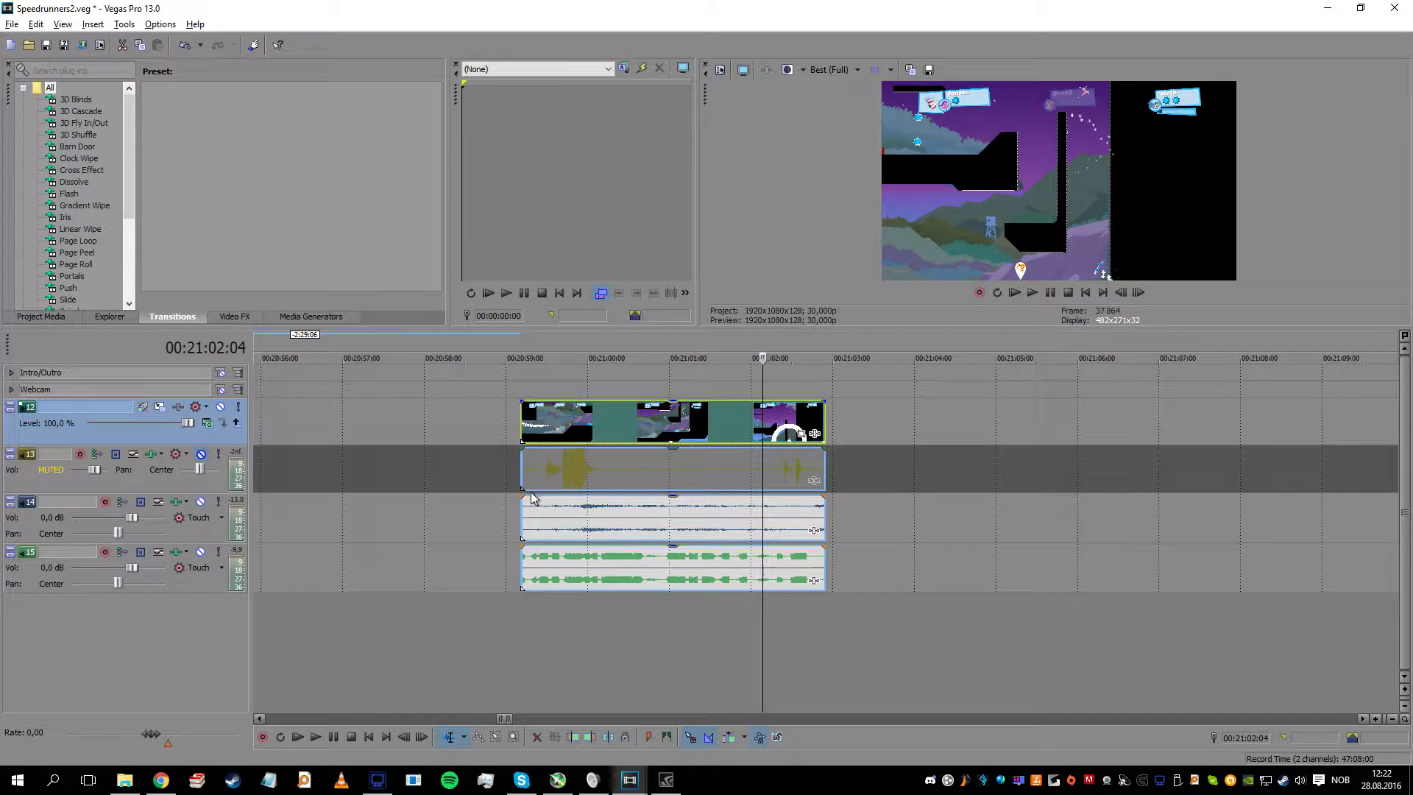
pyautogui.click(559, 514)
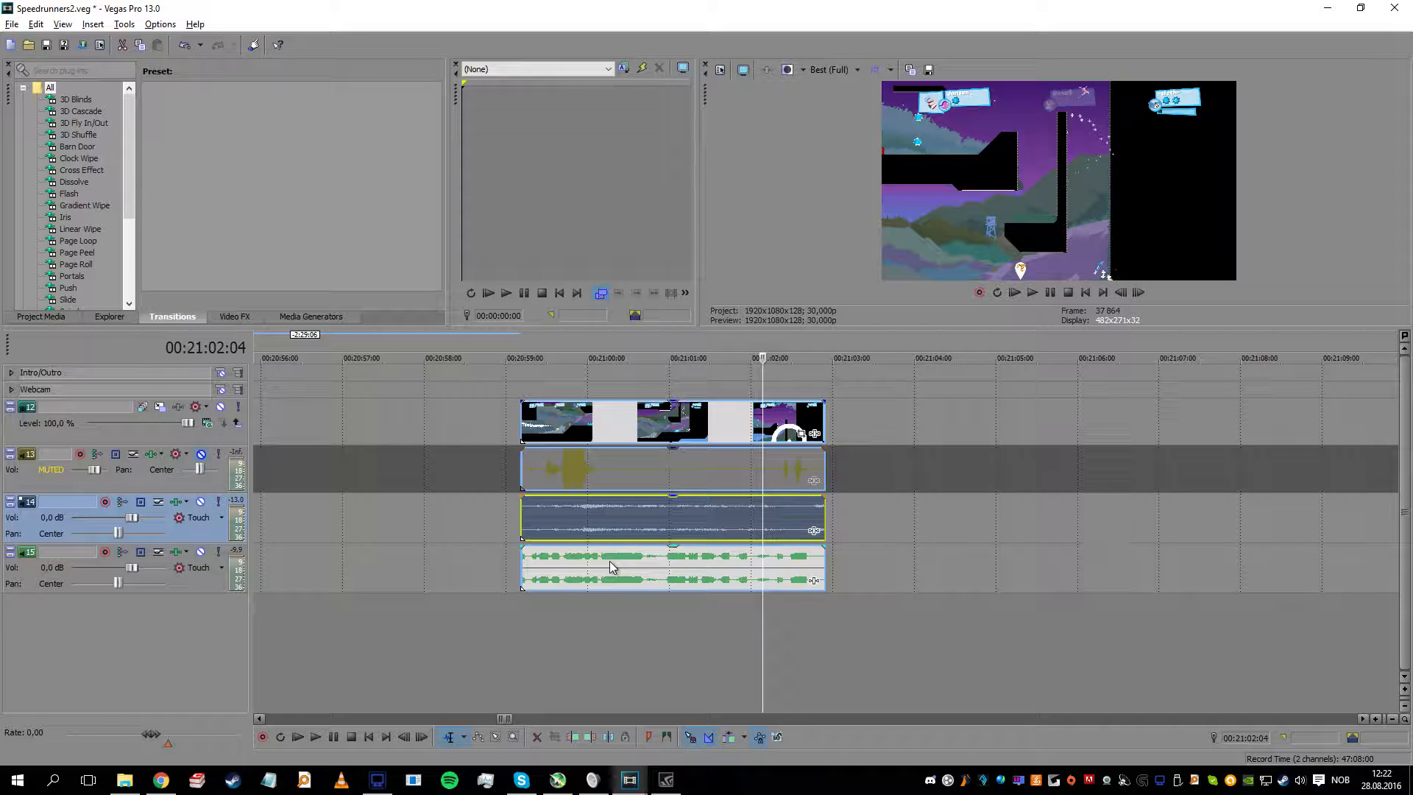
# Step: Mute audio track 14 as well and play the trimmed clip with only track 15 audible
pyautogui.click(200, 501)
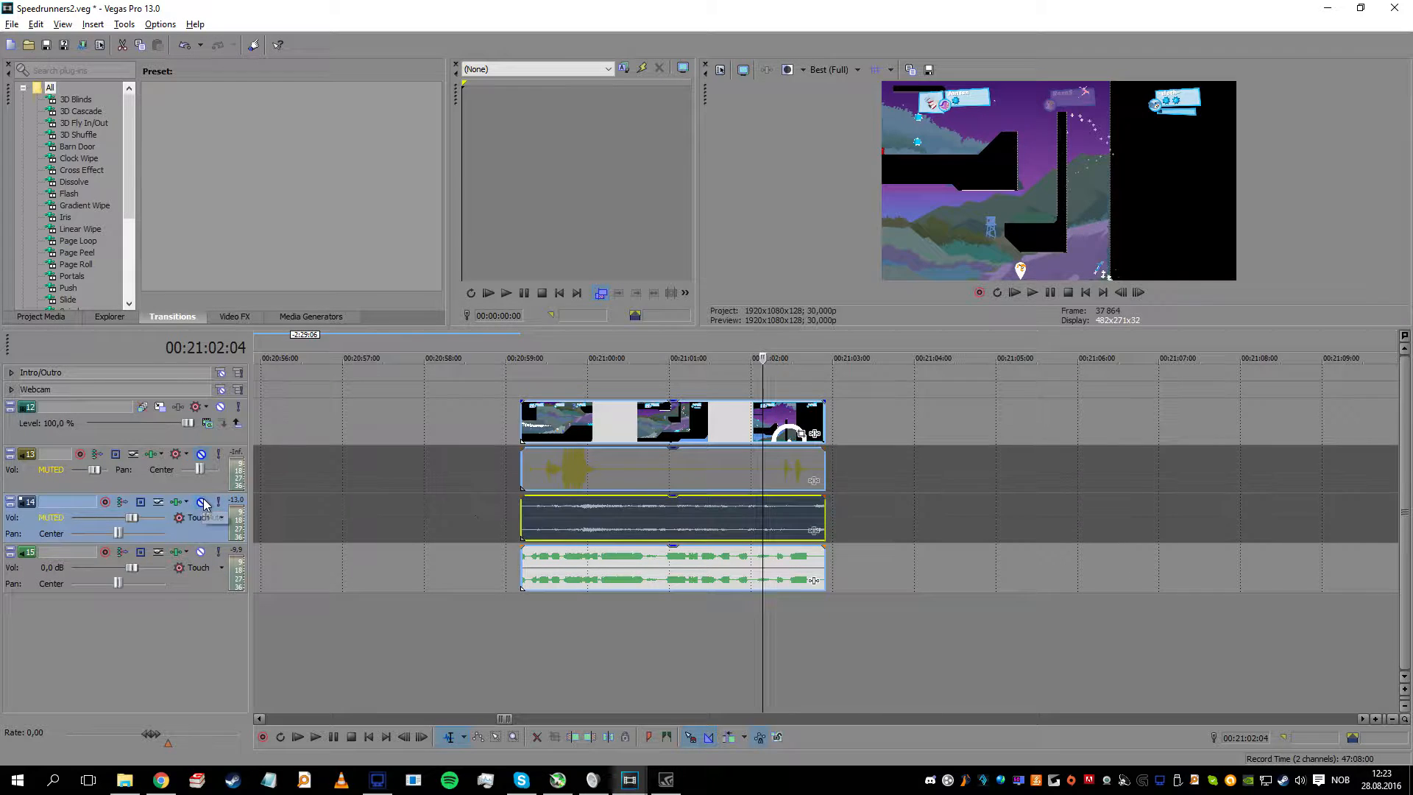
pyautogui.click(537, 515)
pyautogui.click(526, 514)
pyautogui.press('space')
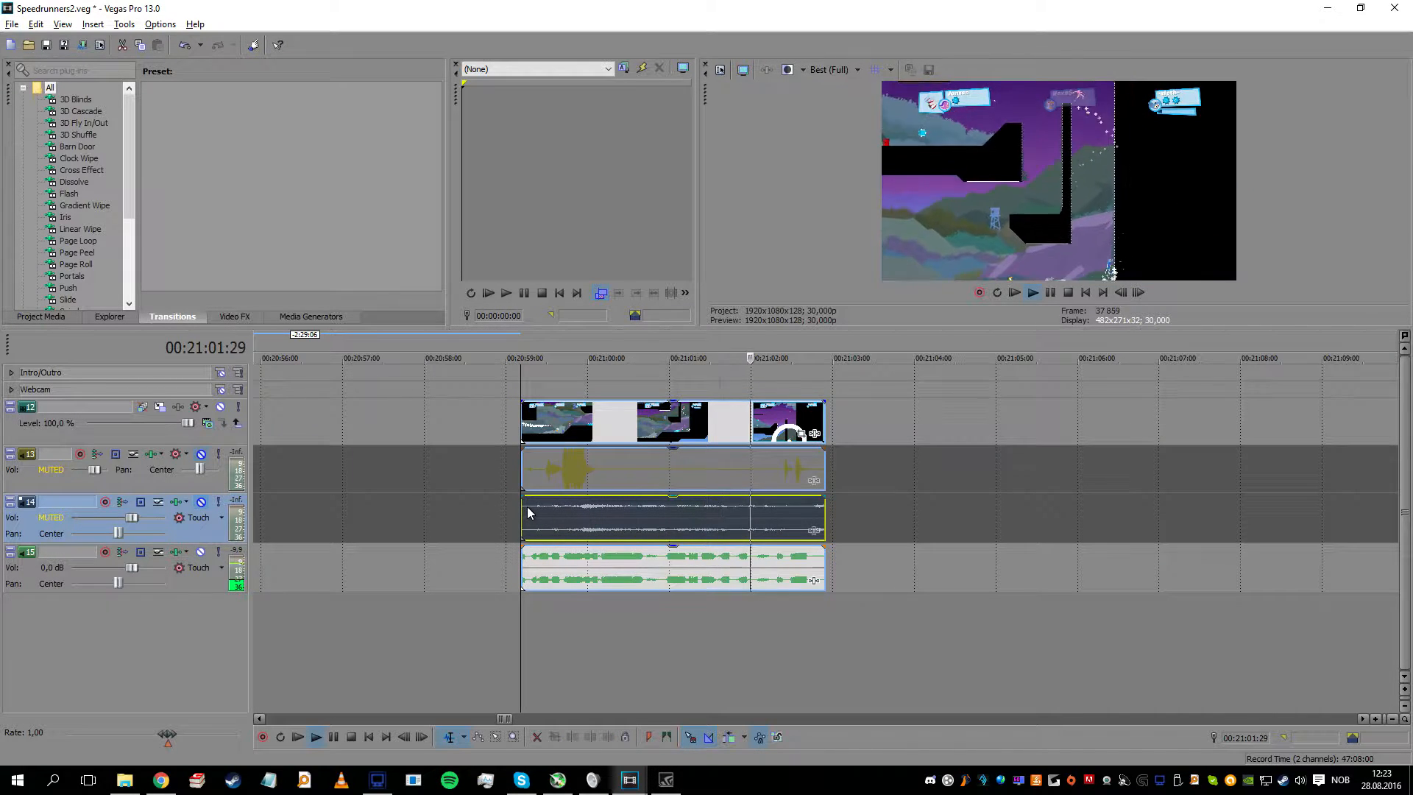
pyautogui.press('space')
# Step: Mute audio track 15, unmute track 14, and play the trimmed clip with only track 14 audible
pyautogui.click(200, 552)
pyautogui.click(201, 501)
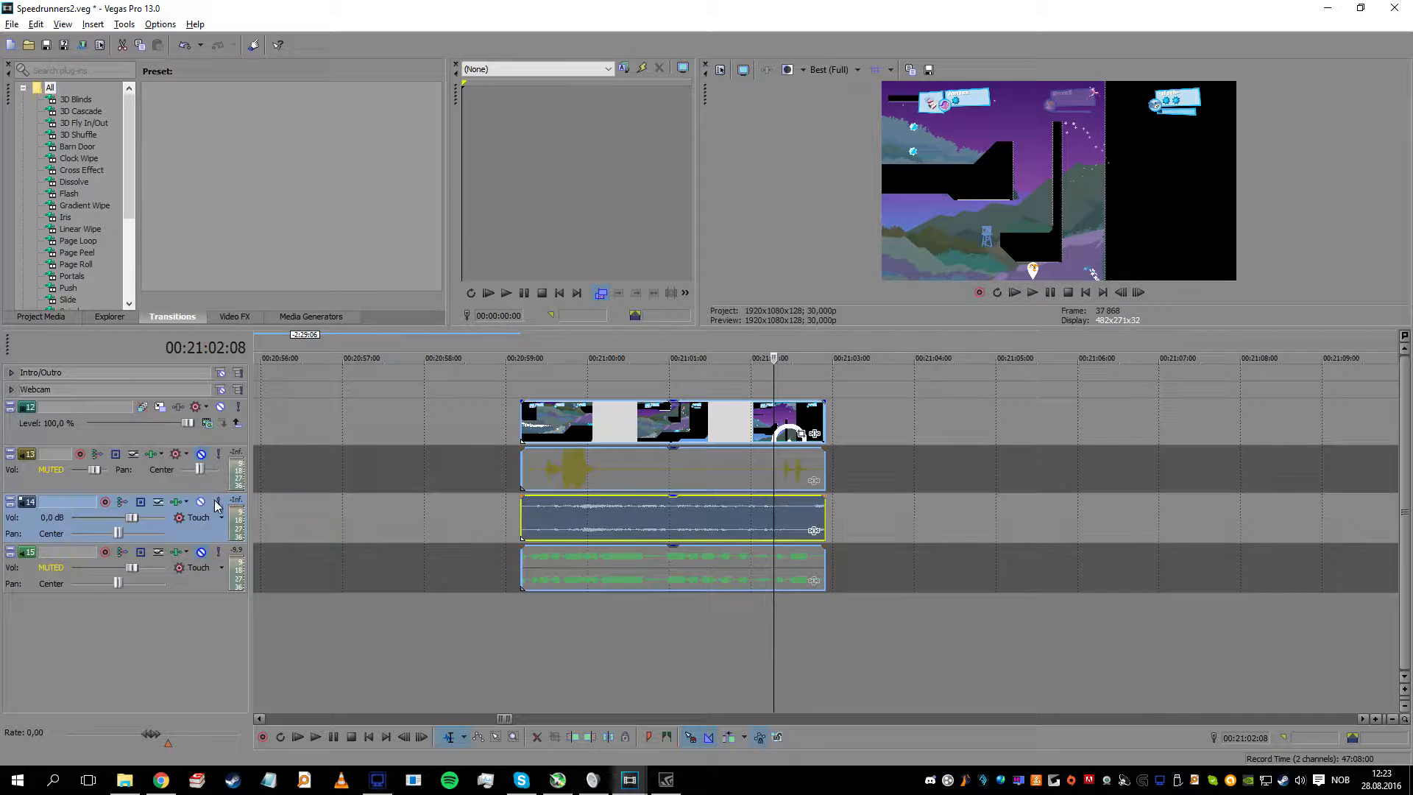
pyautogui.click(519, 502)
pyautogui.press('space')
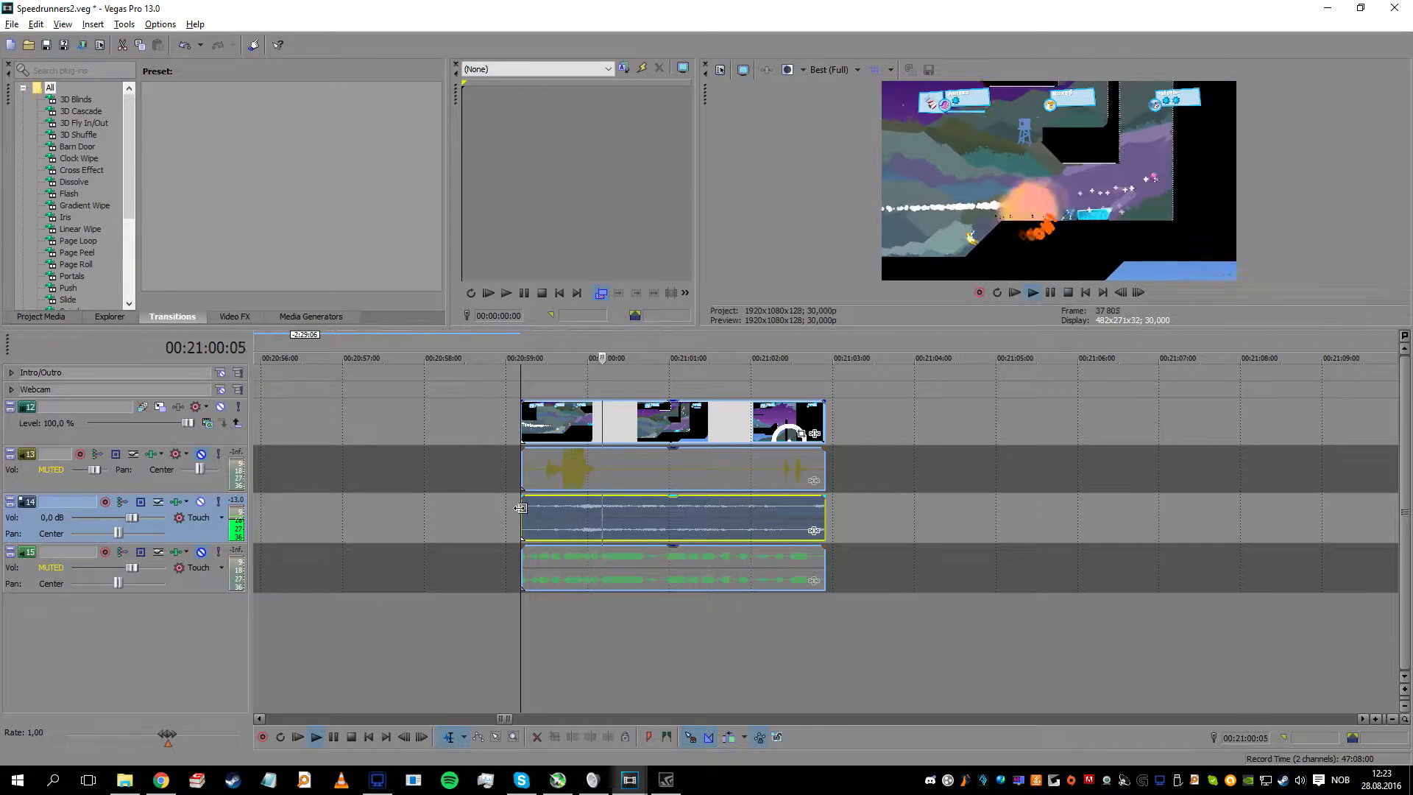
pyautogui.press('Return')
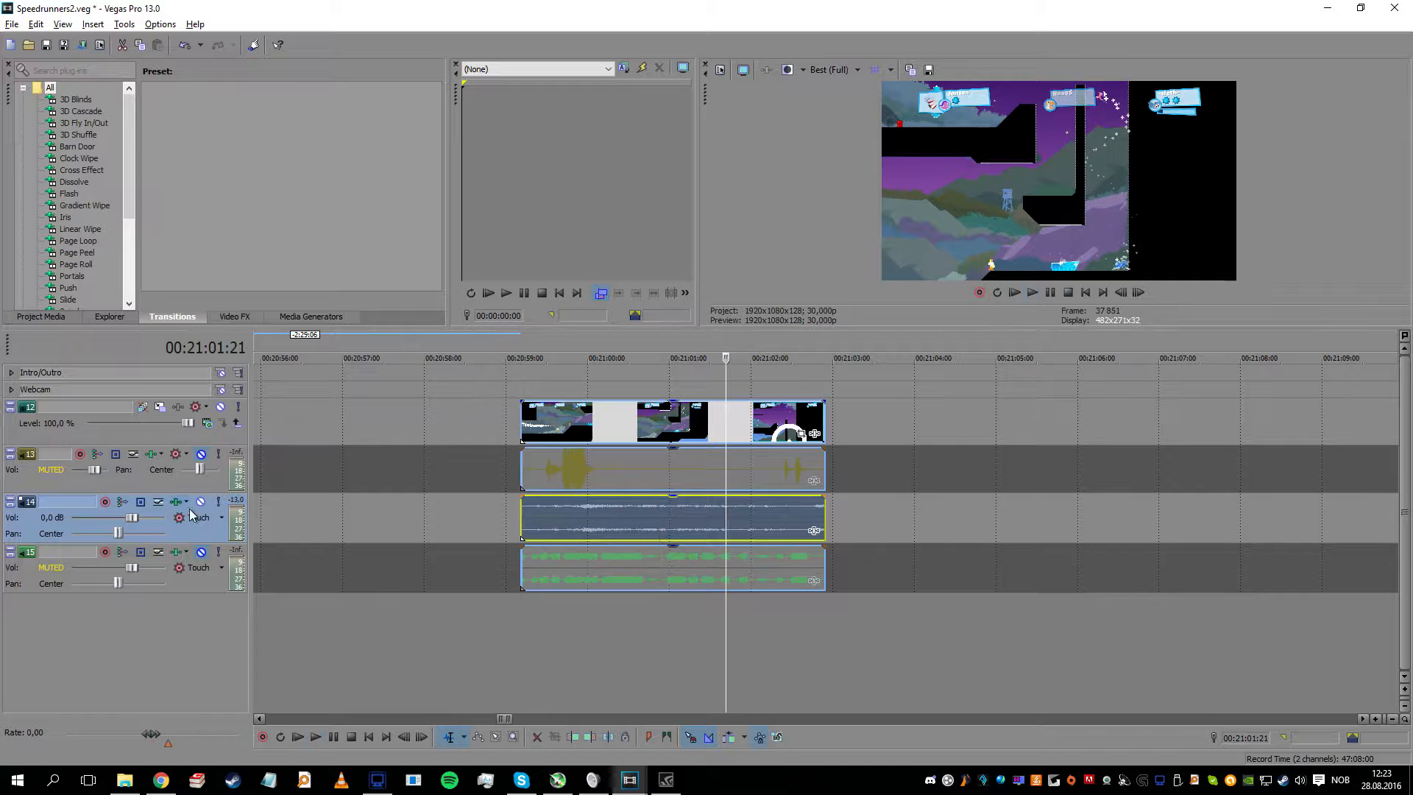
# Step: Mute audio track 14, unmute track 13, and play the trimmed clip with only track 13 audible
pyautogui.click(200, 501)
pyautogui.click(200, 454)
pyautogui.click(513, 461)
pyautogui.press('space')
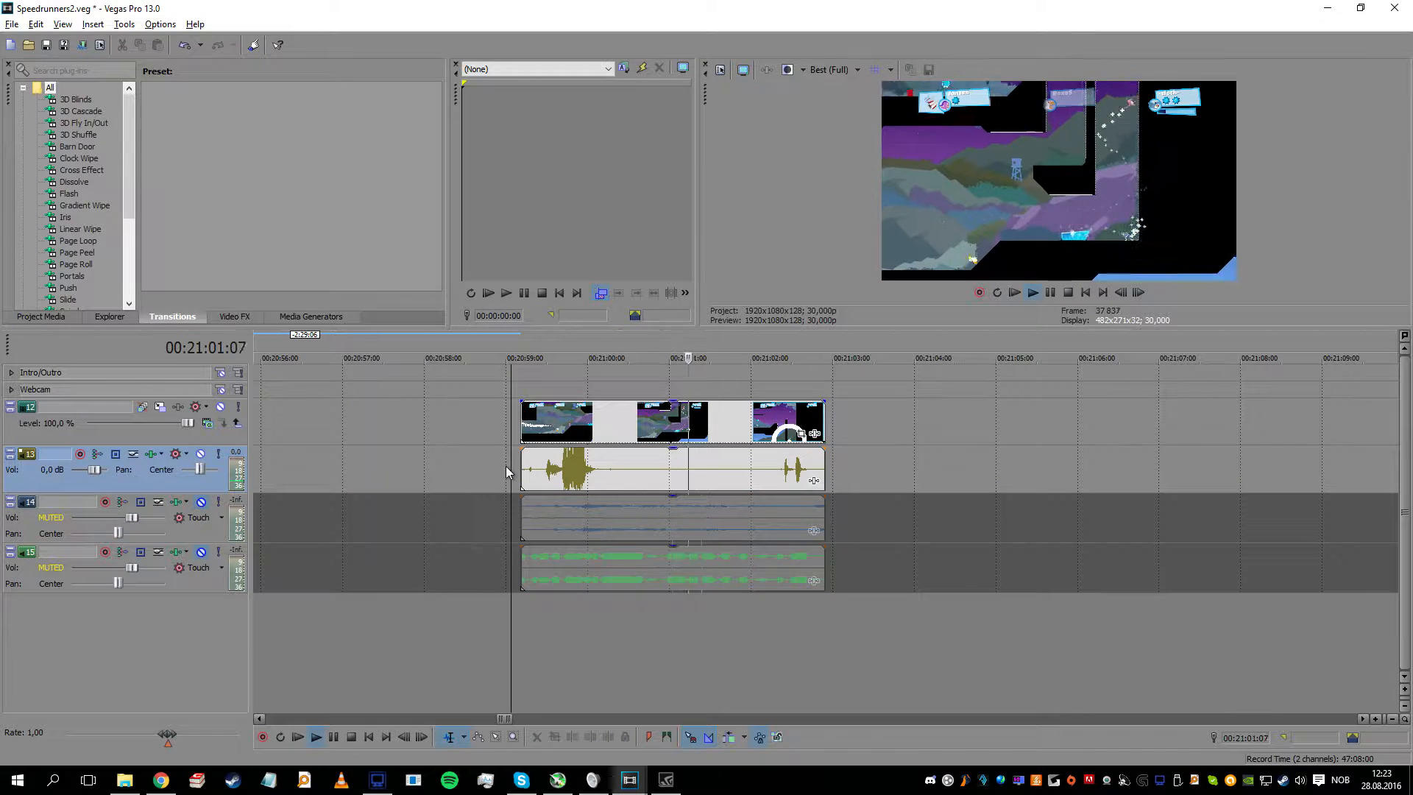
pyautogui.press('Return')
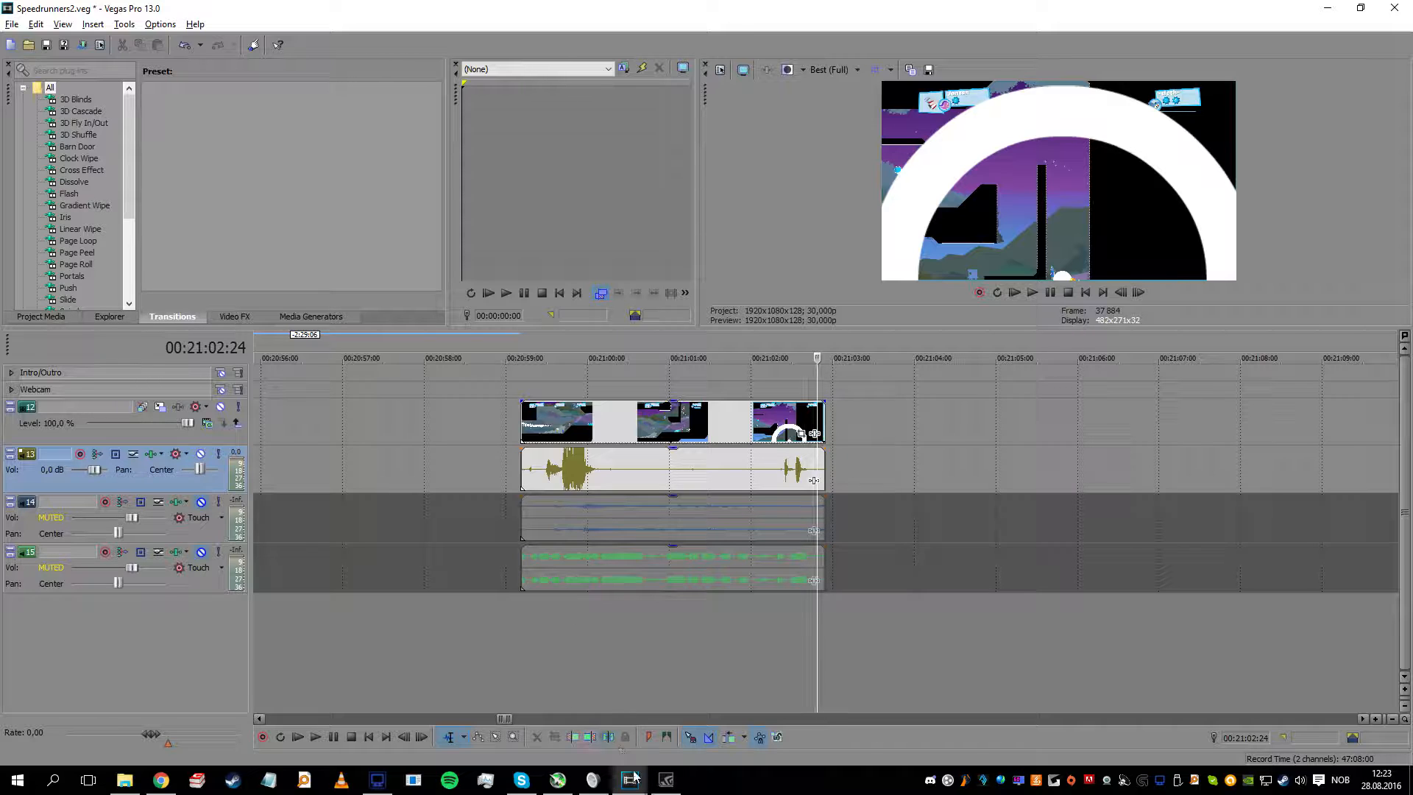
# Step: Switch to Dxtory with audio source 3 showing and move its window clear of the timeline clips
pyautogui.scroll(-2, 596, 686)
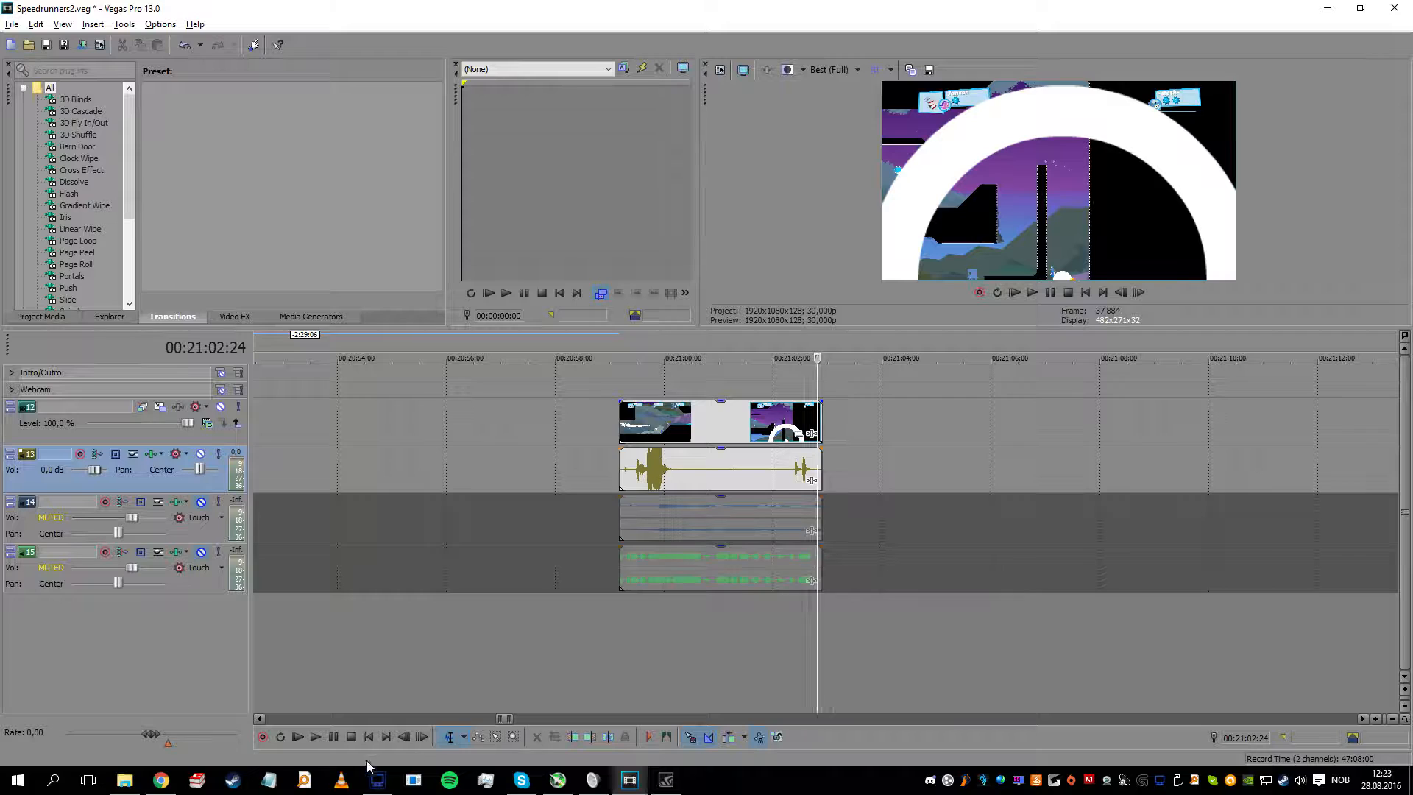
pyautogui.click(380, 783)
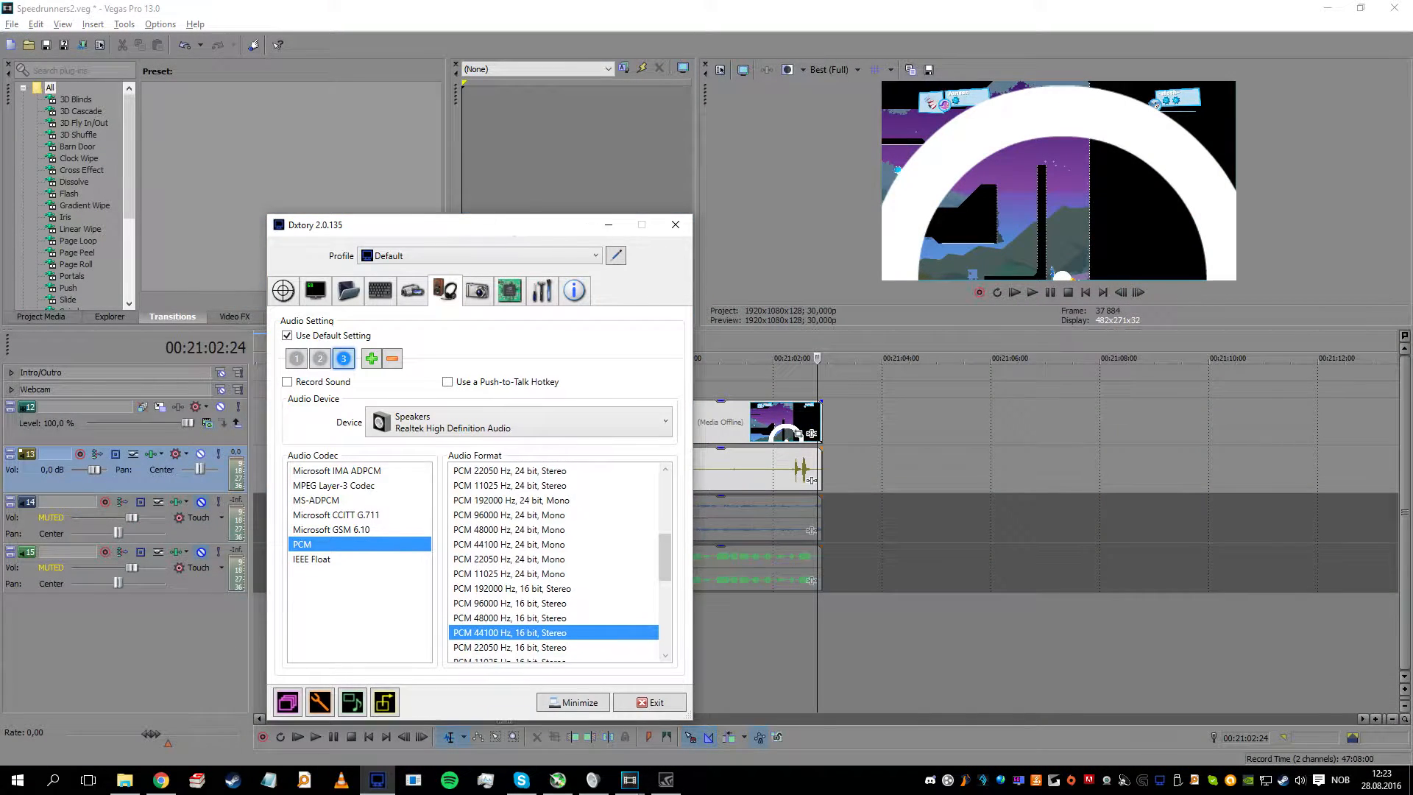
pyautogui.moveTo(508, 227); pyautogui.dragTo(253, 259)
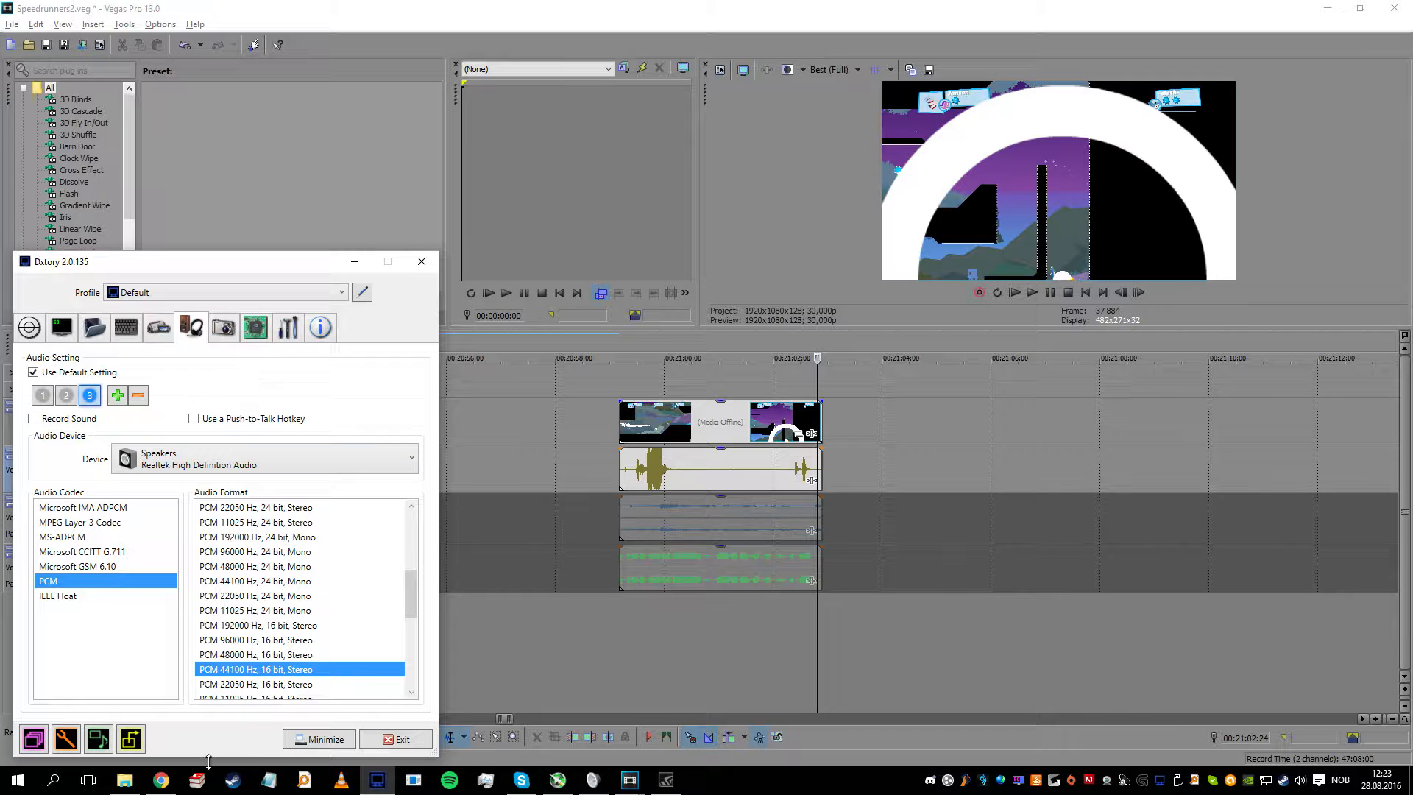
# Step: Switch to the DXTORY recordings folder in File Explorer and reposition its window over the Vegas Pro project
pyautogui.moveTo(126, 784)
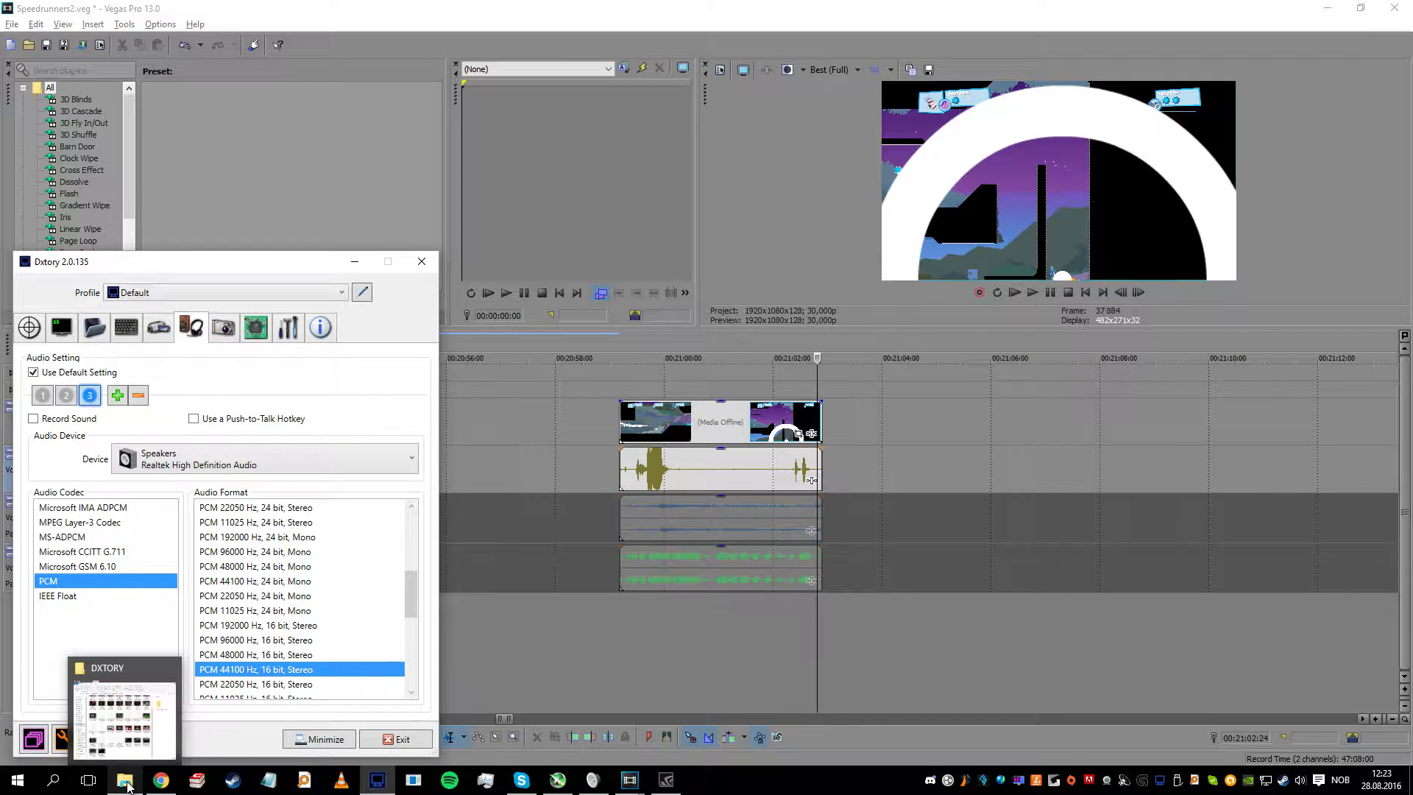
pyautogui.click(152, 714)
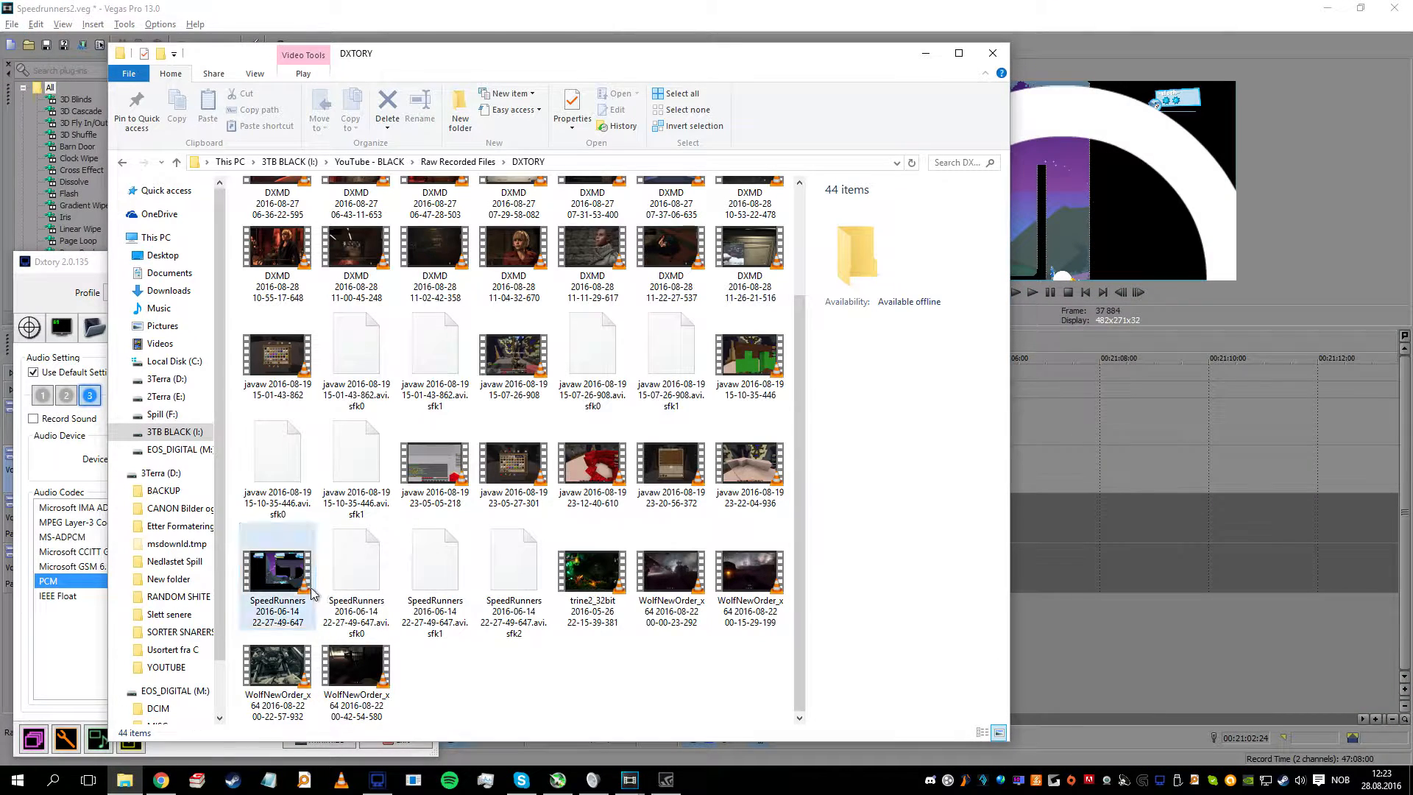
pyautogui.click(438, 37)
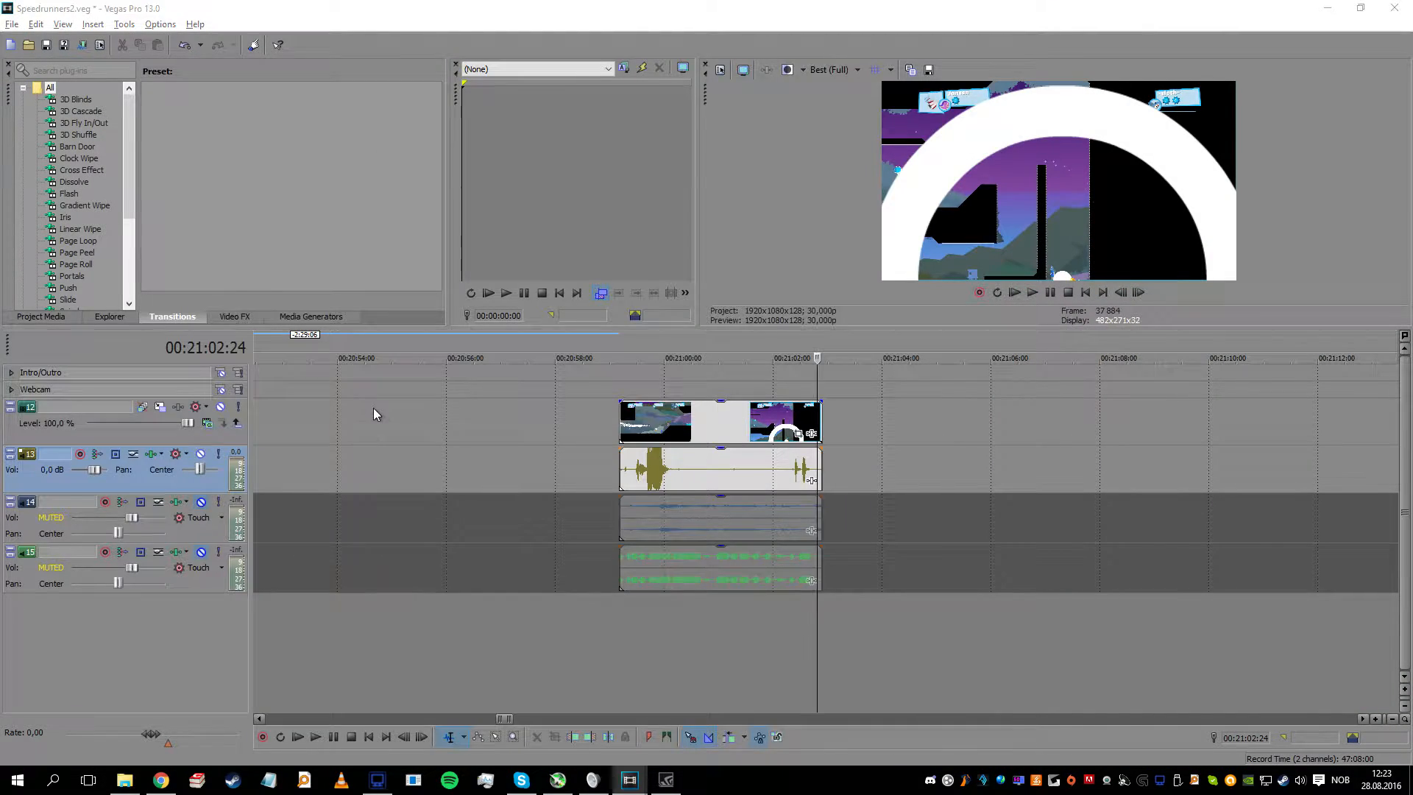
pyautogui.hotkey('alt', 'Tab')
pyautogui.moveTo(385, 56); pyautogui.dragTo(521, 44)
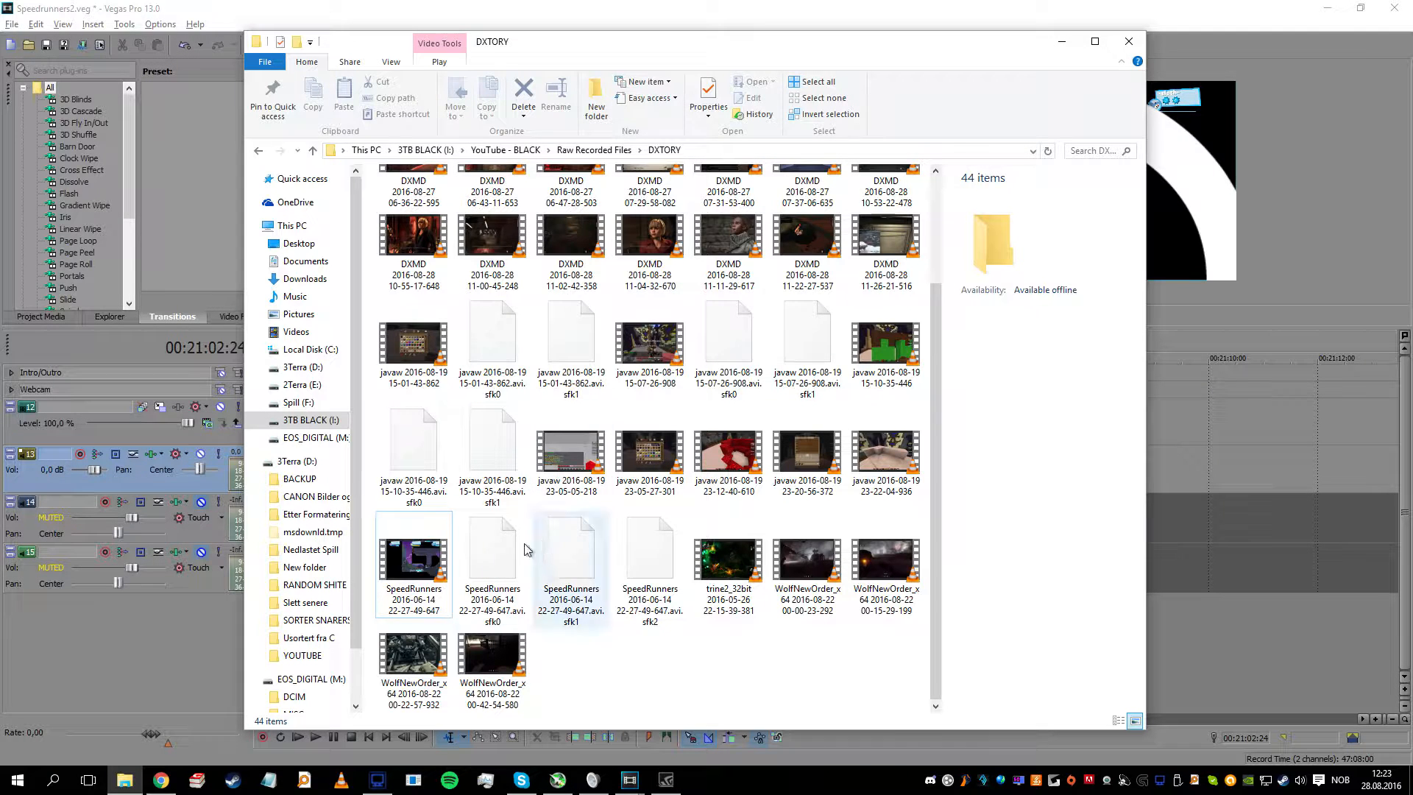
pyautogui.click(414, 561)
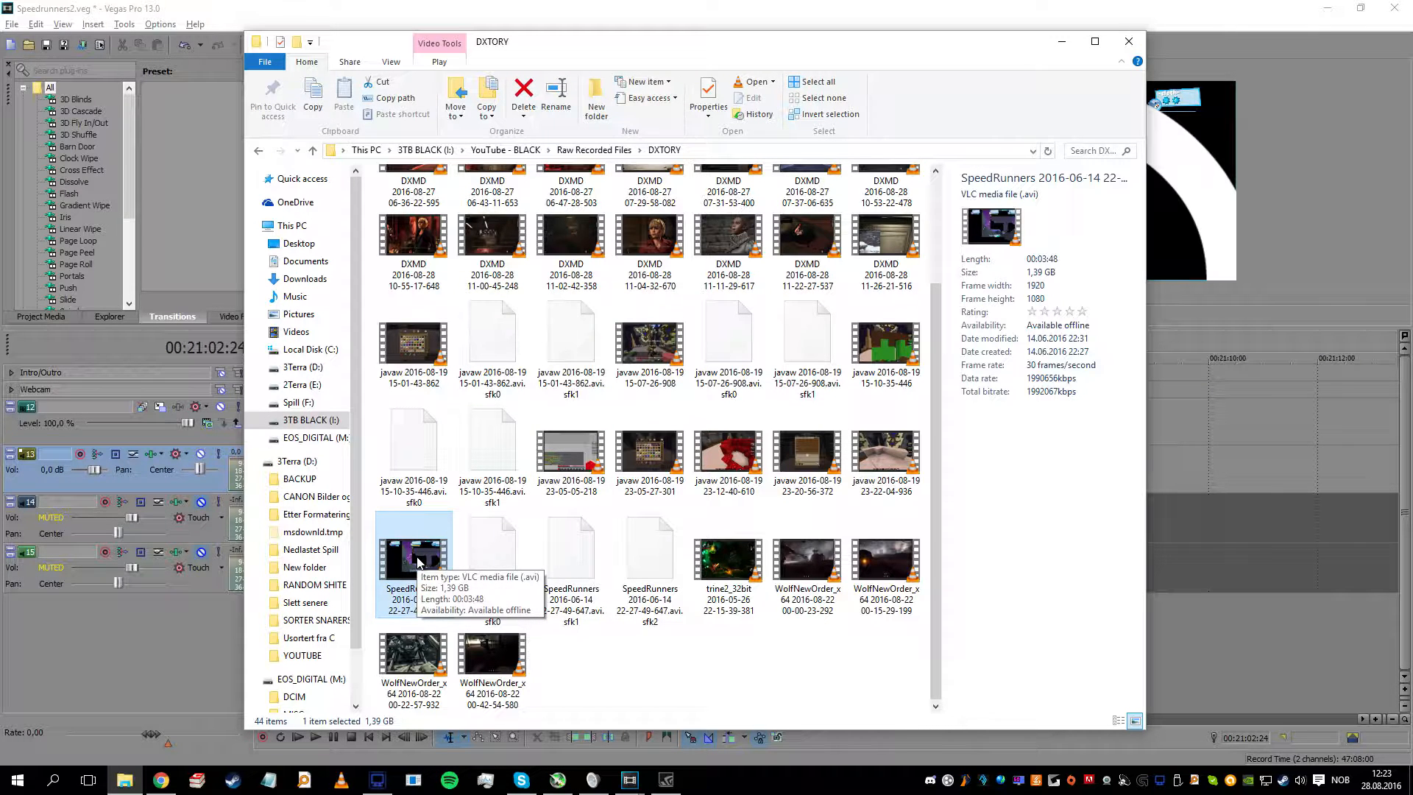
pyautogui.rightClick(422, 556)
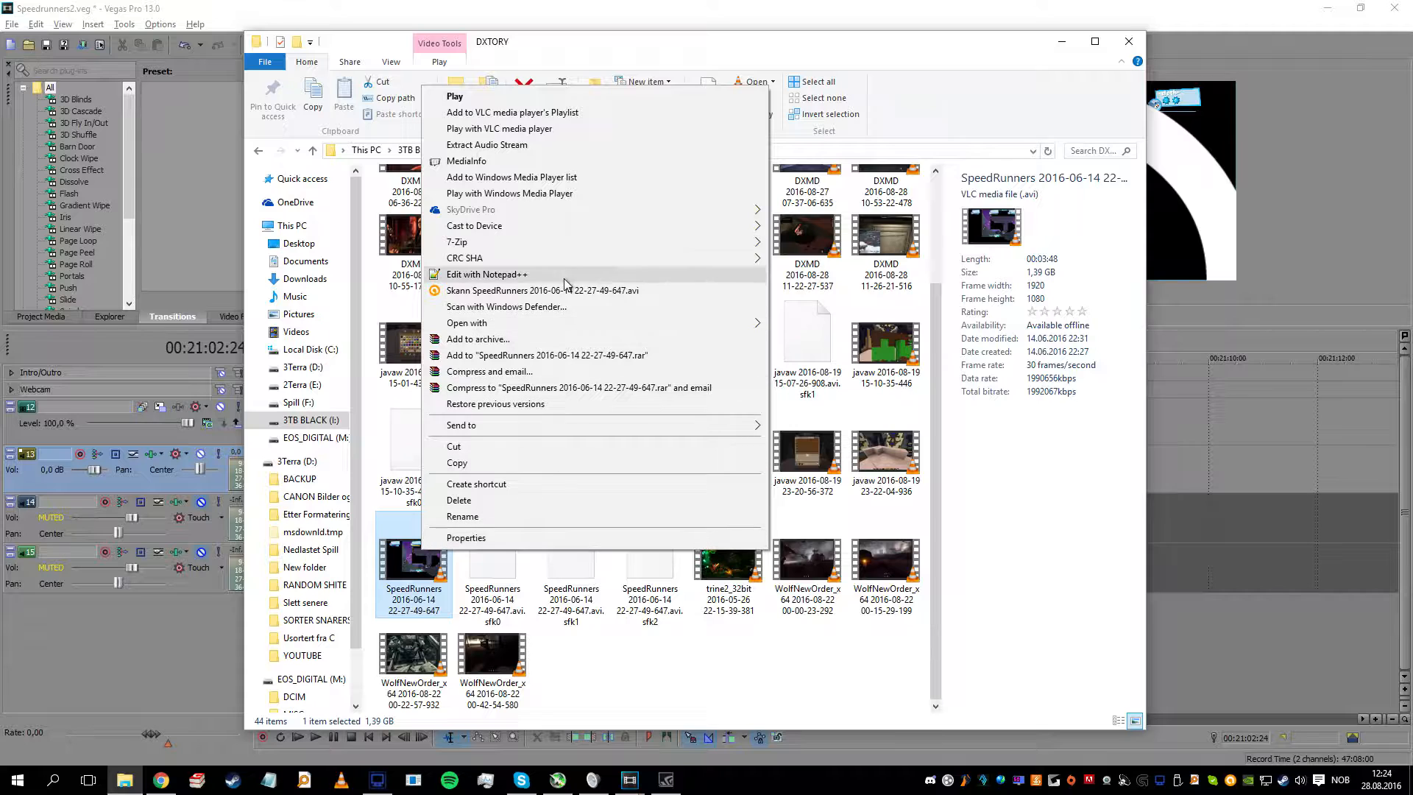
pyautogui.click(585, 144)
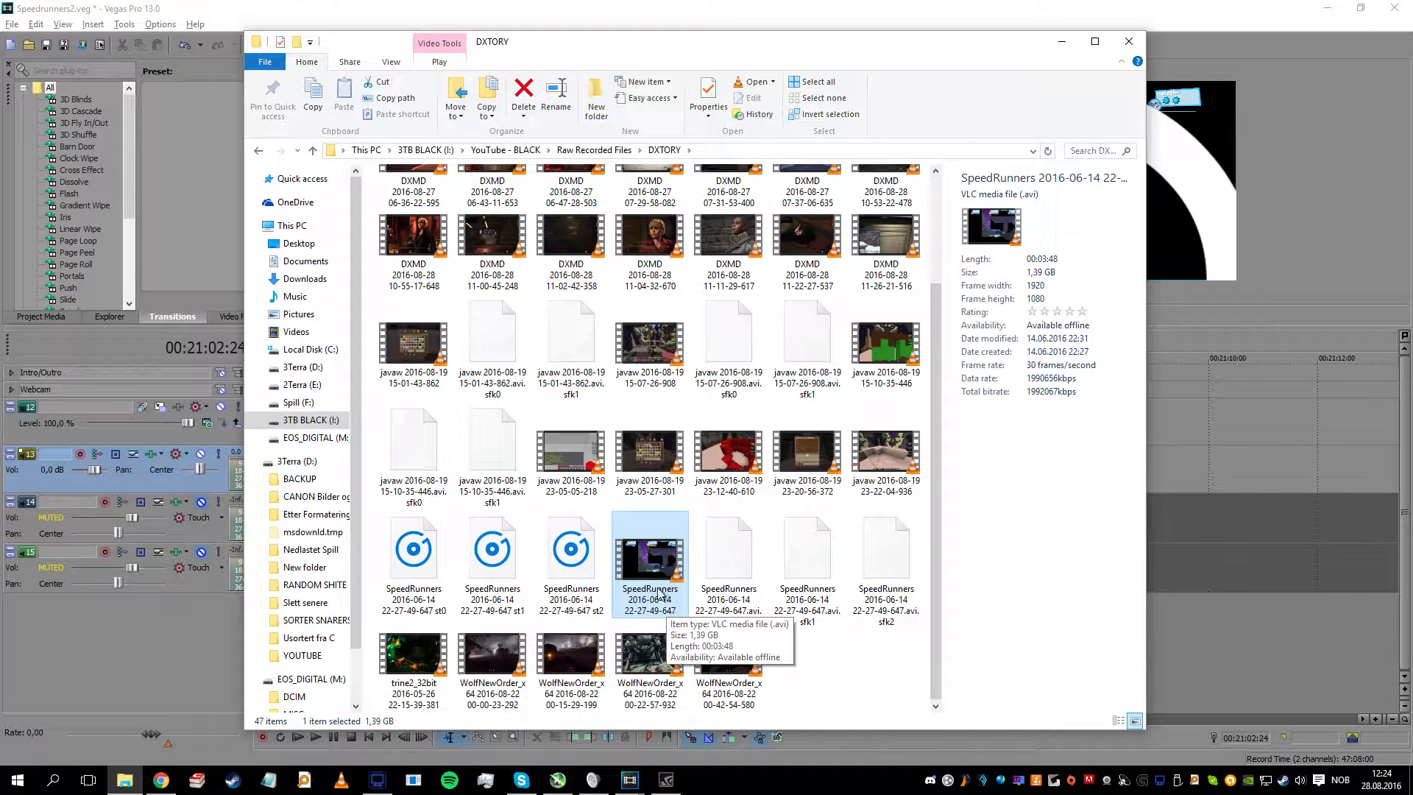
# Step: Switch to the New Render 30FPS.veg project in Vegas Pro and collapse the Intro/Outro track group
pyautogui.click(641, 779)
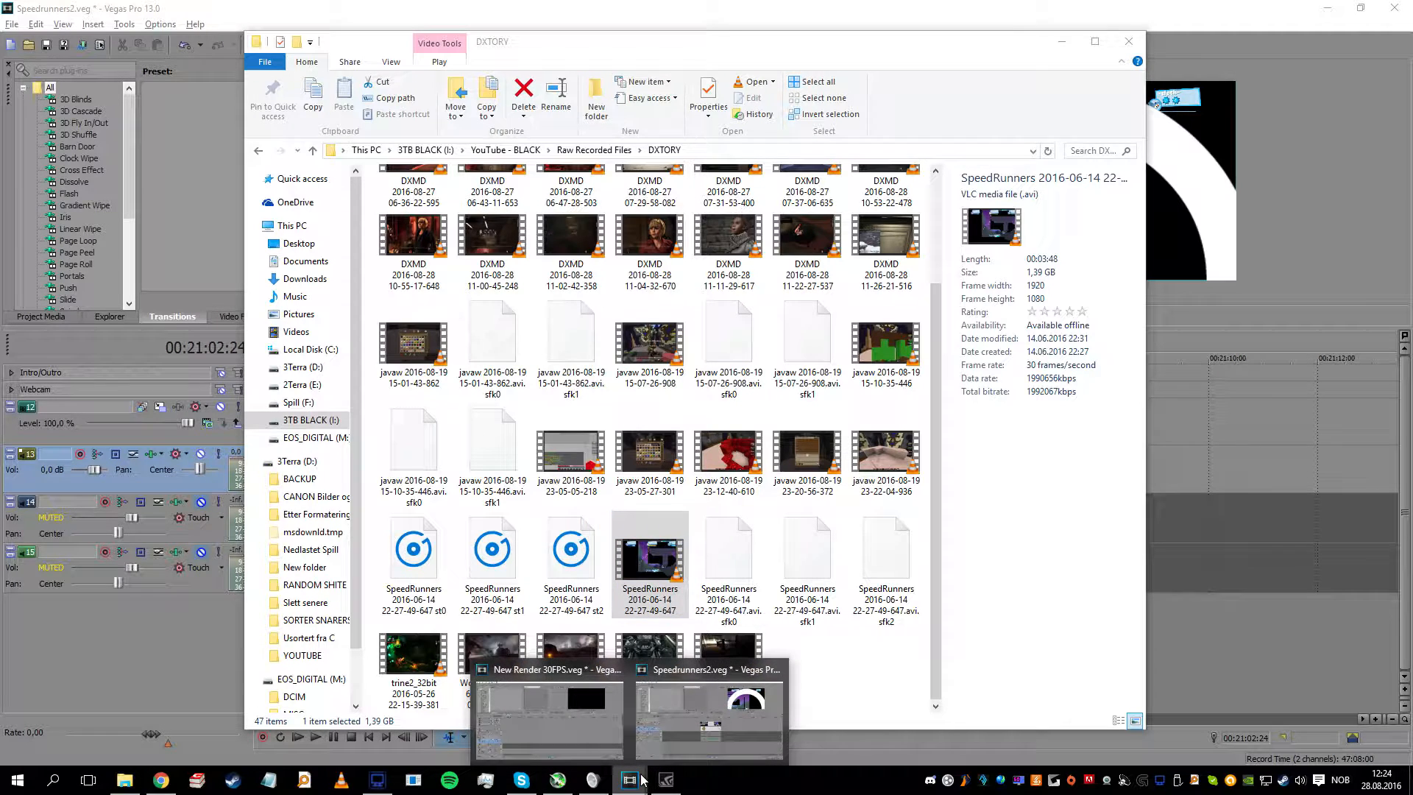
pyautogui.click(602, 736)
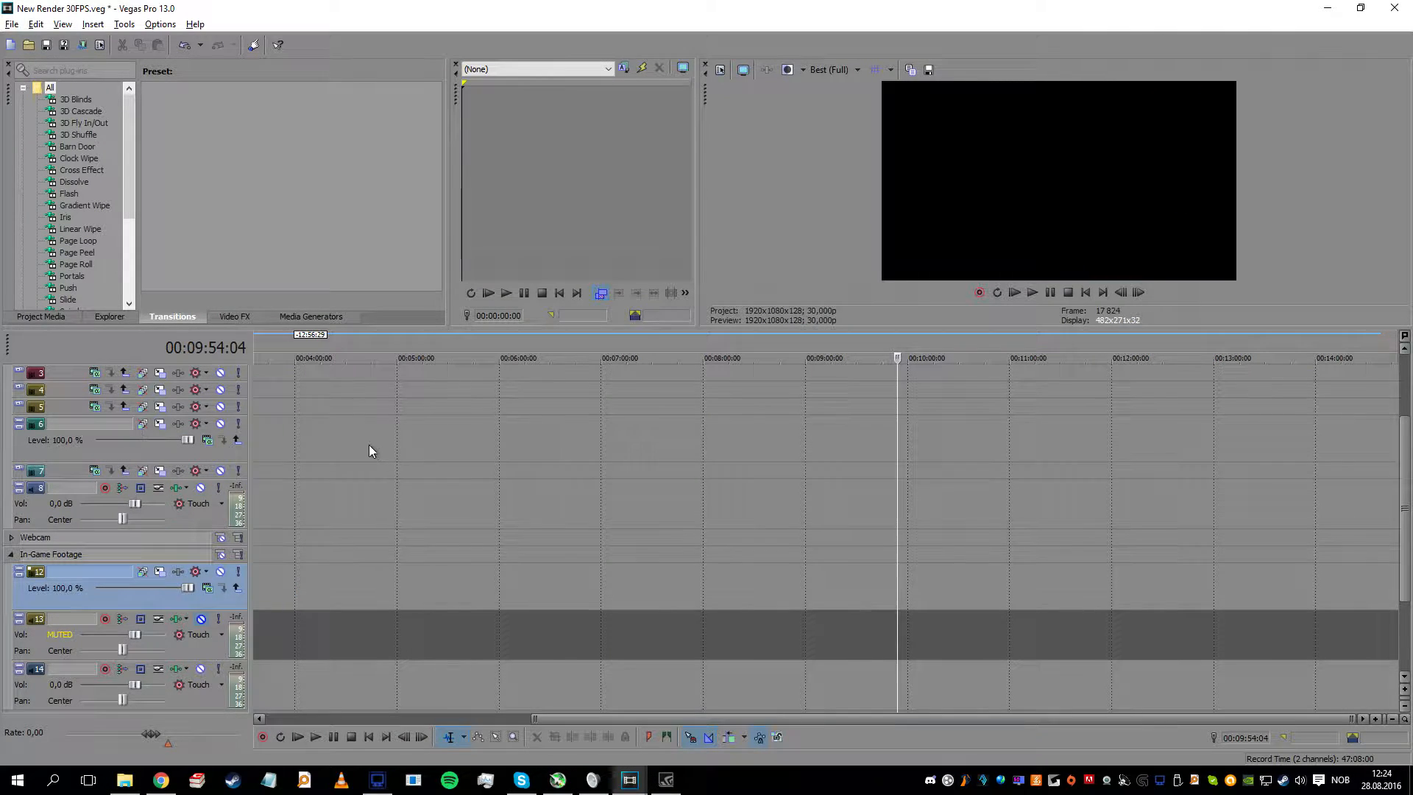
pyautogui.scroll(3, 370, 451)
pyautogui.click(11, 372)
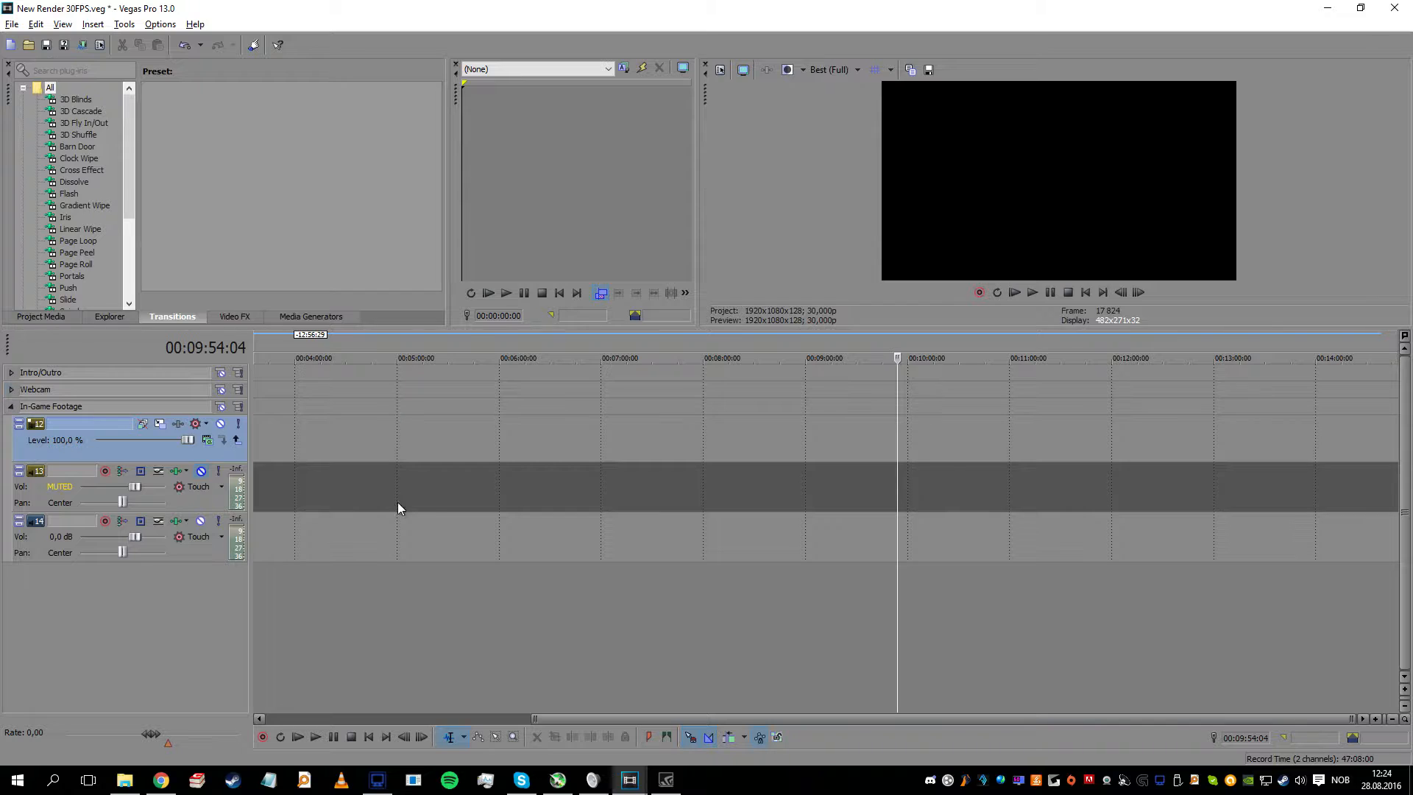
# Step: Add the three extracted SpeedRunners audio files (st0, st1, st2) from File Explorer to track 13, starting at about 00:06:00
pyautogui.hotkey('alt', 'Tab')
pyautogui.click(563, 557)
pyautogui.keyDown('shift'); pyautogui.click(409, 552); pyautogui.keyUp('shift')
pyautogui.moveTo(410, 552); pyautogui.dragTo(503, 459)
pyautogui.click(949, 527)
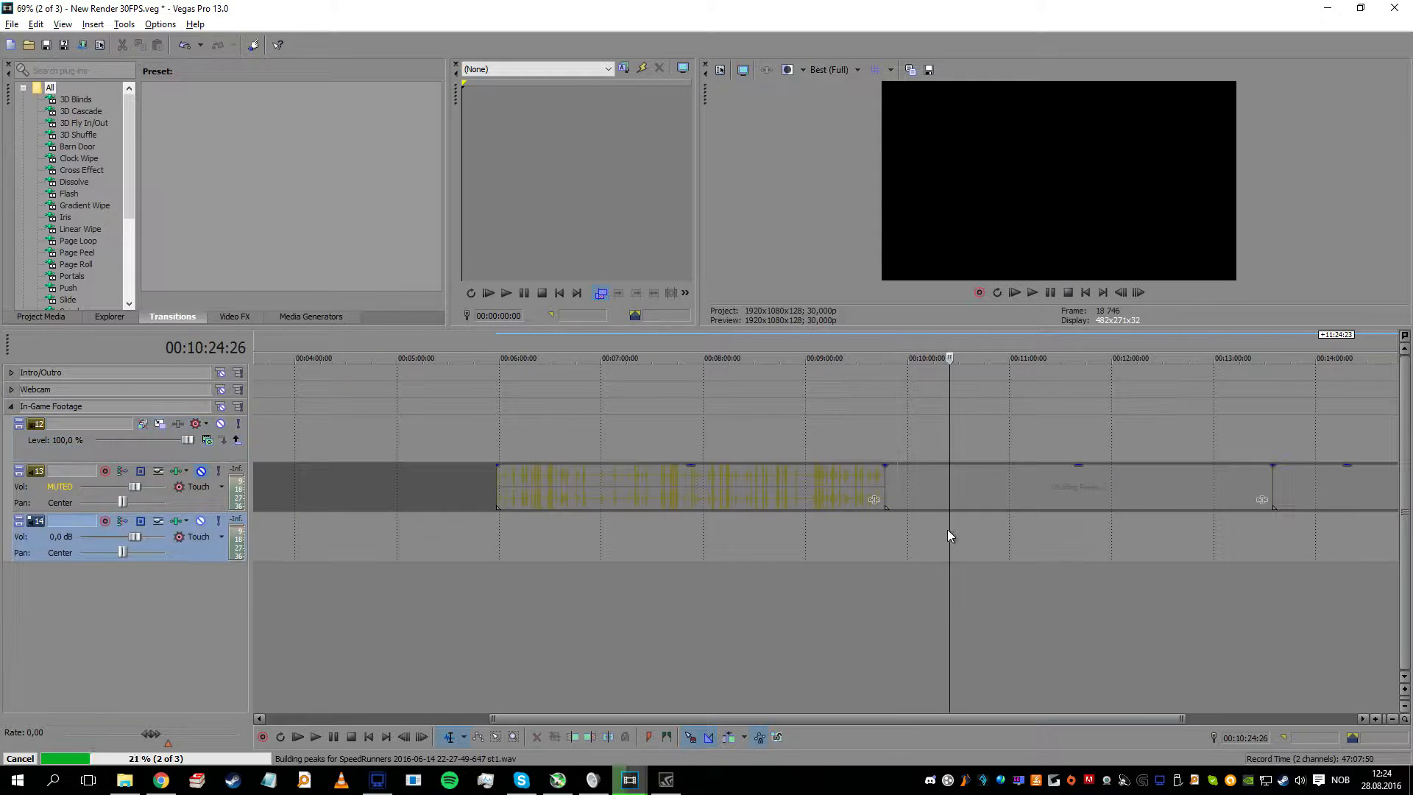
# Step: Unmute audio track 13 and play parts of the first and second extracted audio clips
pyautogui.click(201, 471)
pyautogui.click(726, 482)
pyautogui.press('space')
pyautogui.click(1127, 351)
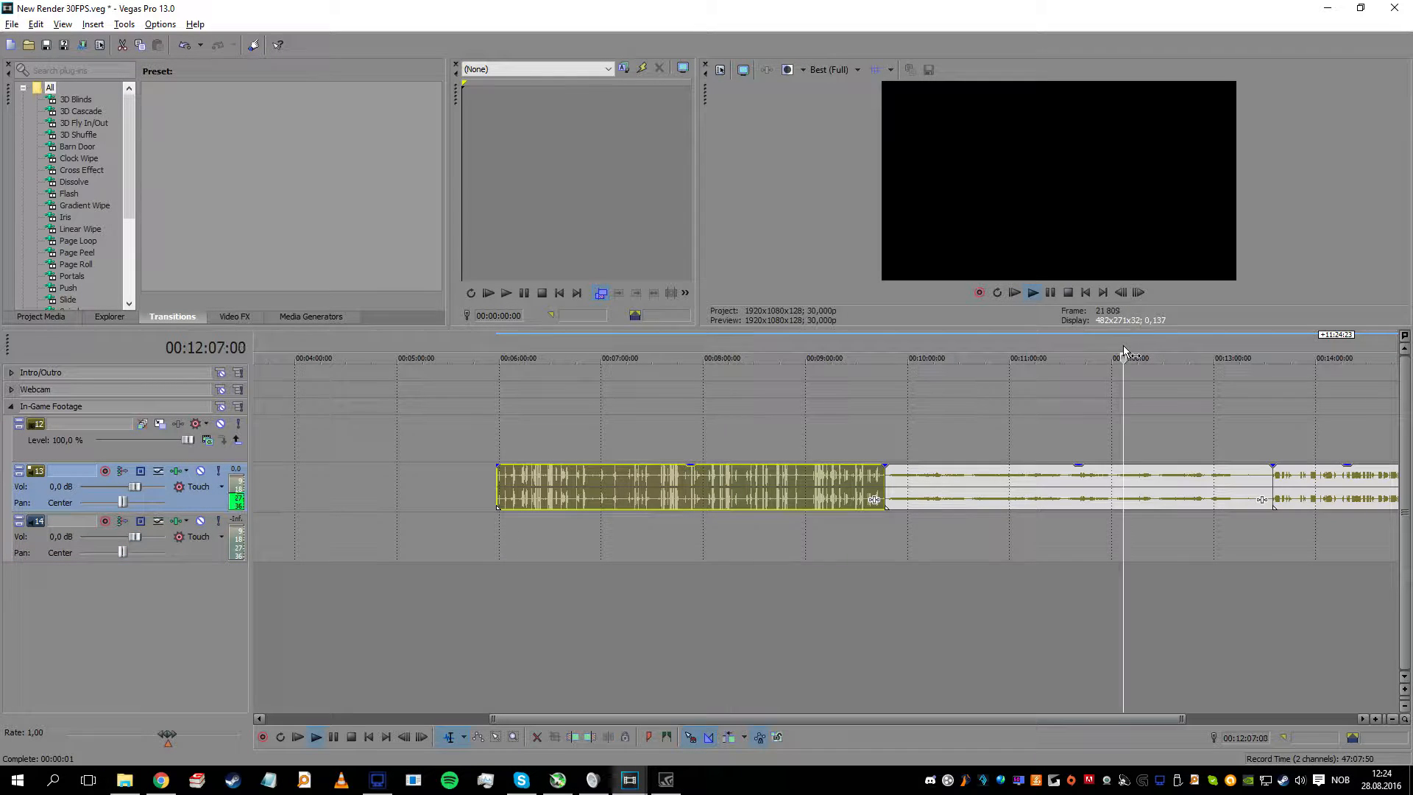
# Step: Play part of the third extracted audio clip and move it to track 14, starting at about 00:06:40
pyautogui.click(1241, 350)
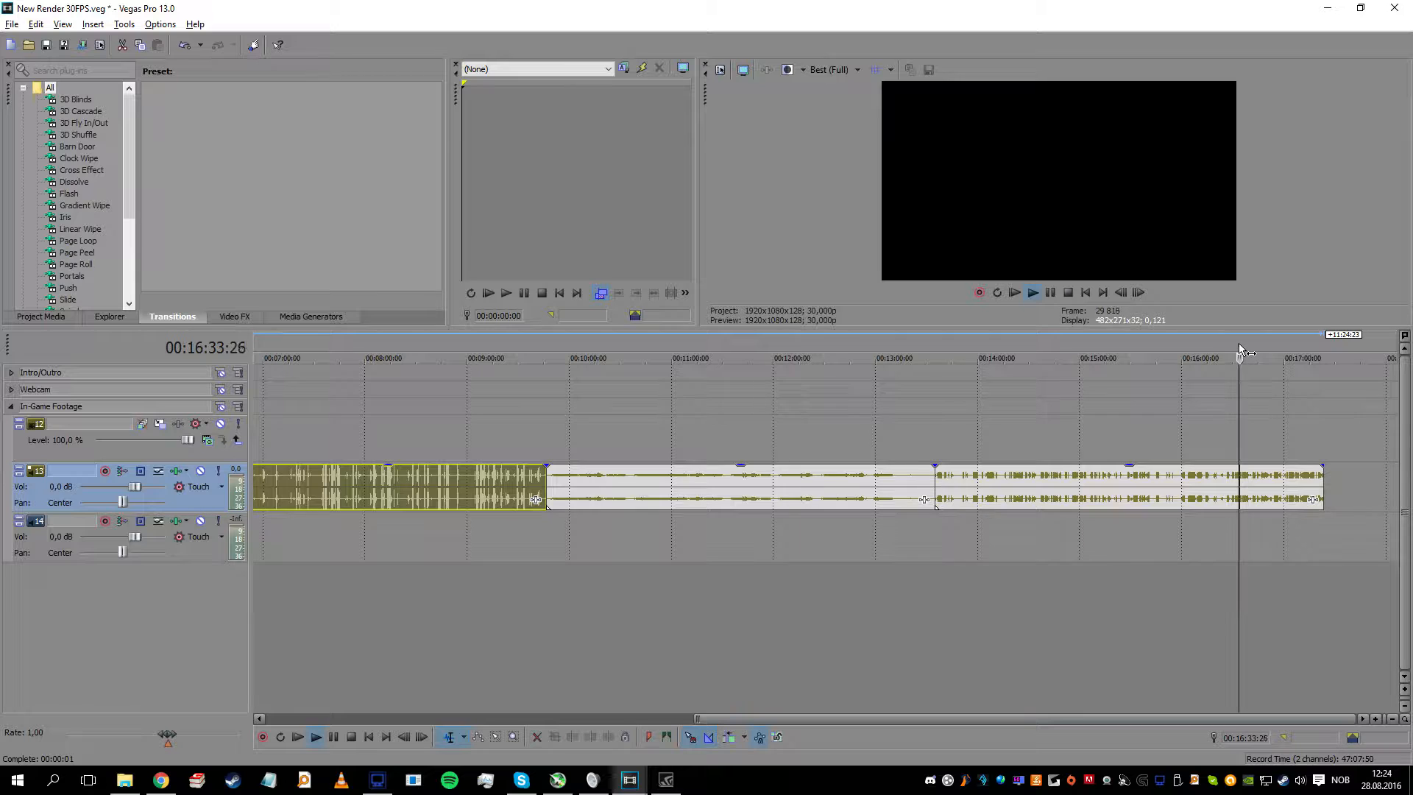
pyautogui.click(1034, 486)
pyautogui.moveTo(619, 542); pyautogui.dragTo(863, 529)
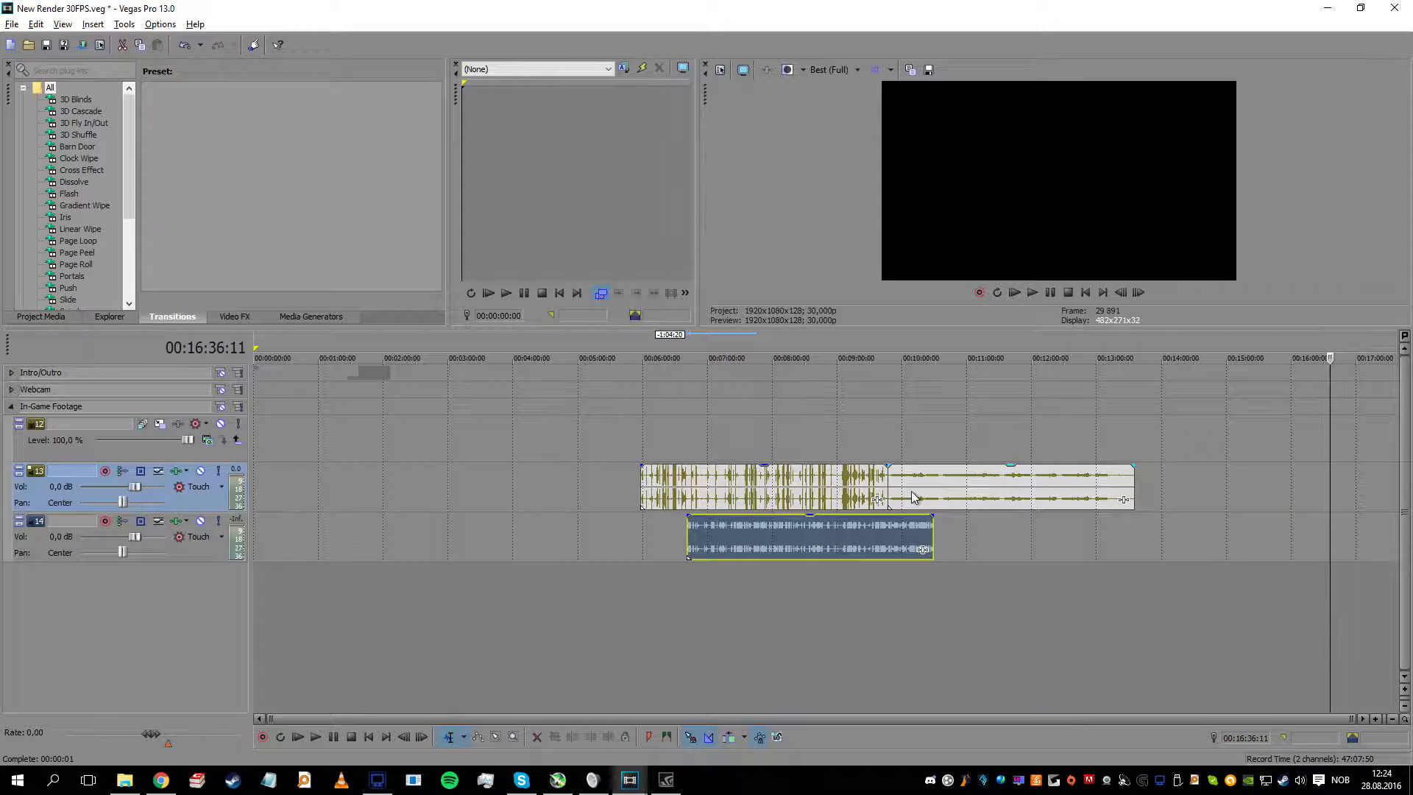
# Step: Delete all three extracted SpeedRunners audio clips from tracks 13 and 14
pyautogui.click(961, 504)
pyautogui.keyDown('ctrl'); pyautogui.click(826, 484); pyautogui.keyUp('ctrl')
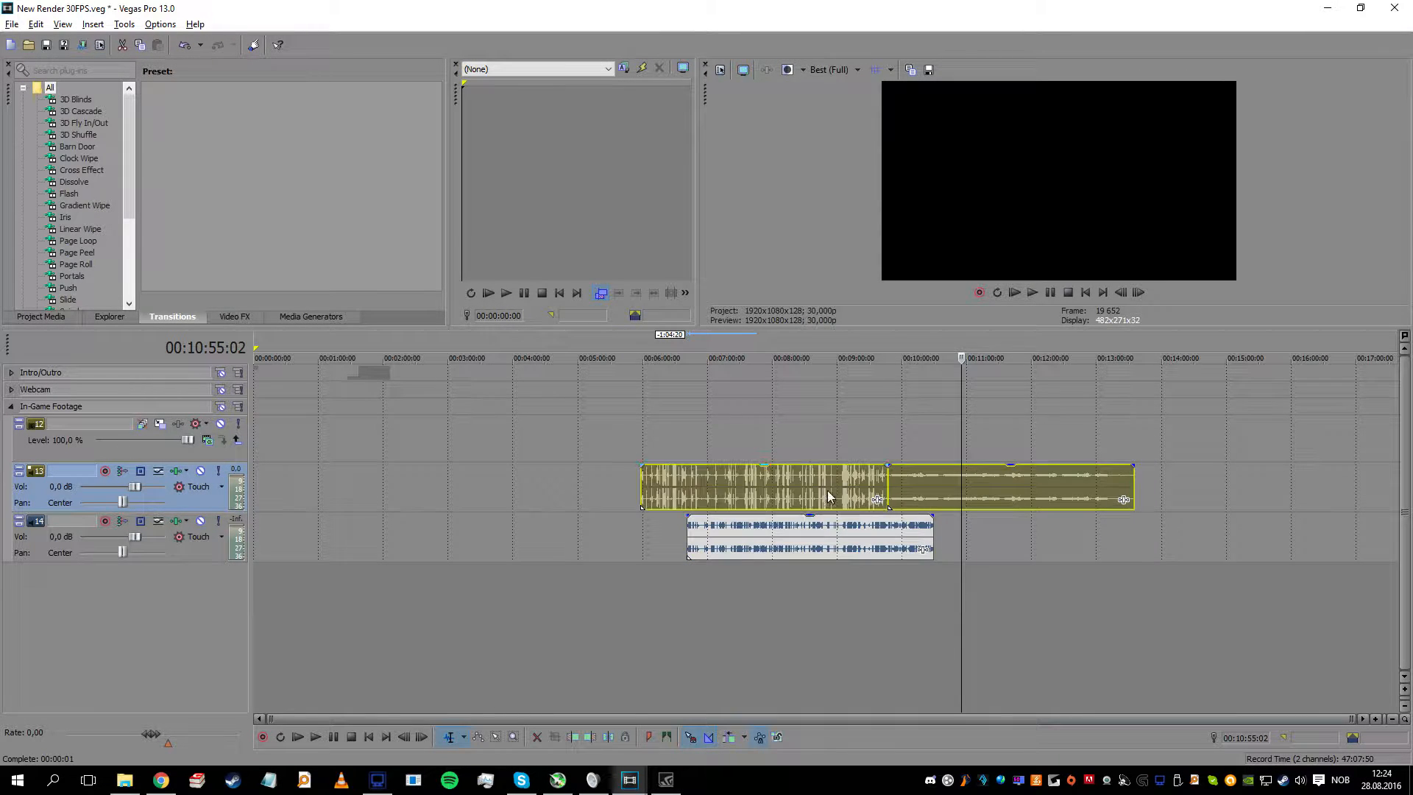
pyautogui.keyDown('ctrl'); pyautogui.click(838, 527); pyautogui.keyUp('ctrl')
pyautogui.press('Delete')
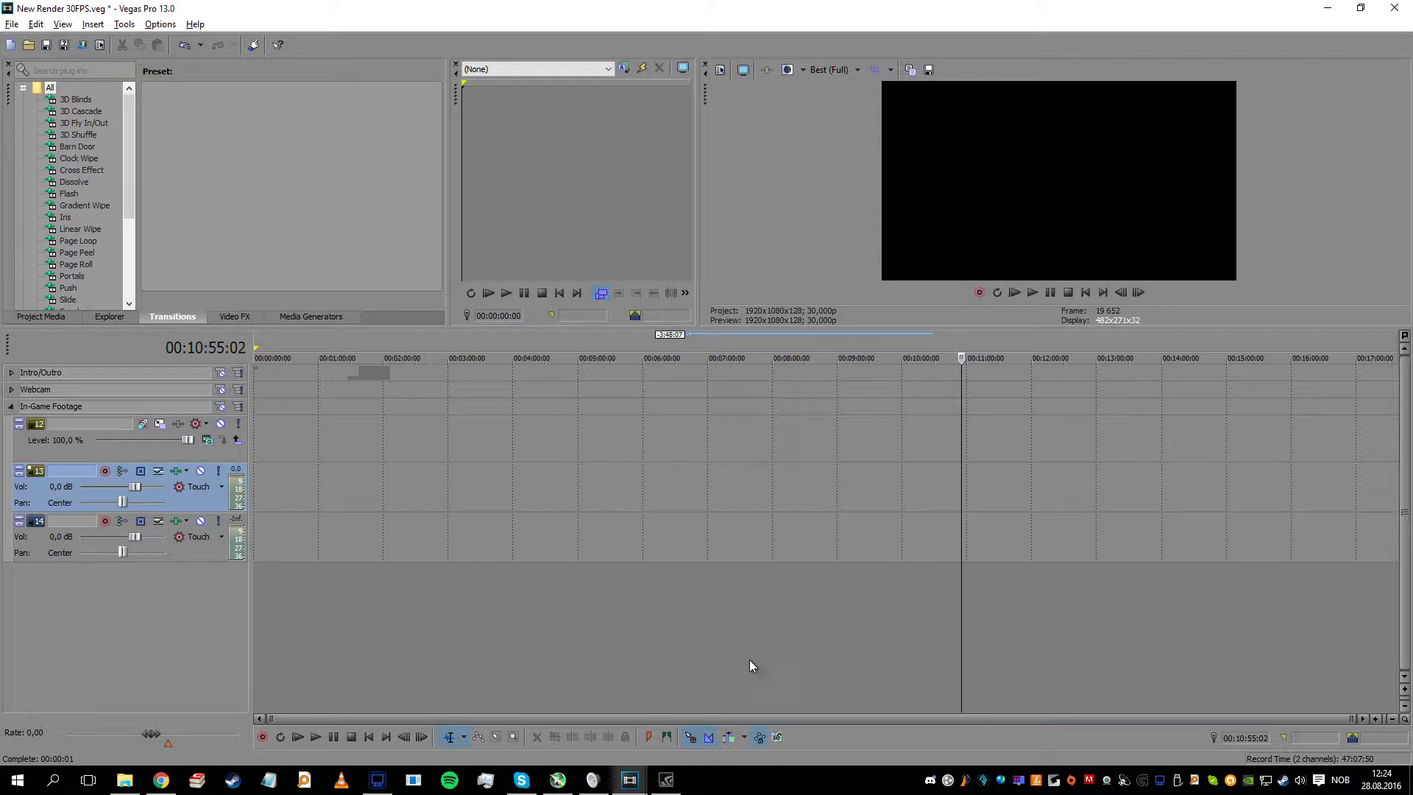
# Step: Switch to Dxtory and minimize the Vegas Pro window so only Dxtory shows on the desktop
pyautogui.moveTo(638, 791)
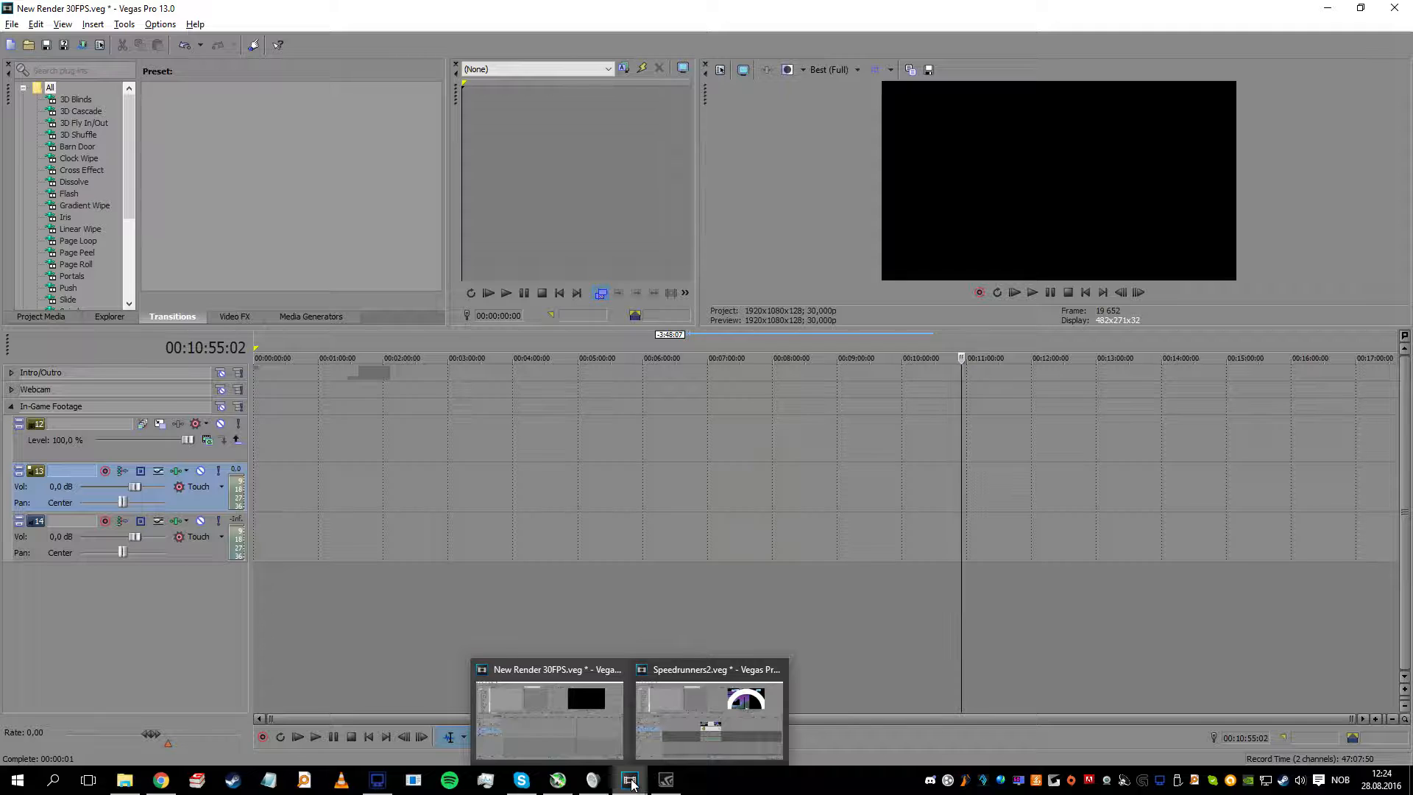
pyautogui.click(383, 780)
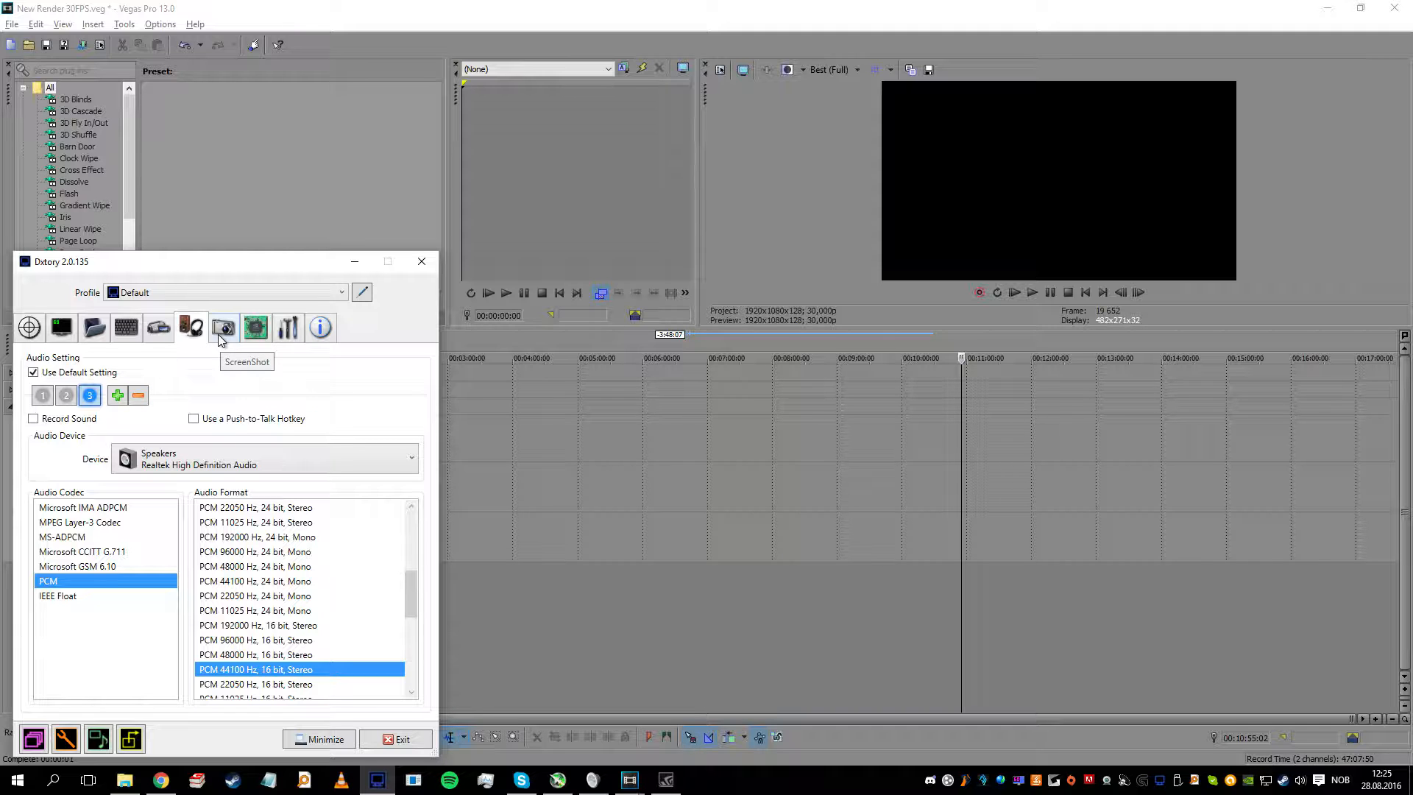
pyautogui.click(1327, 7)
pyautogui.click(1132, 44)
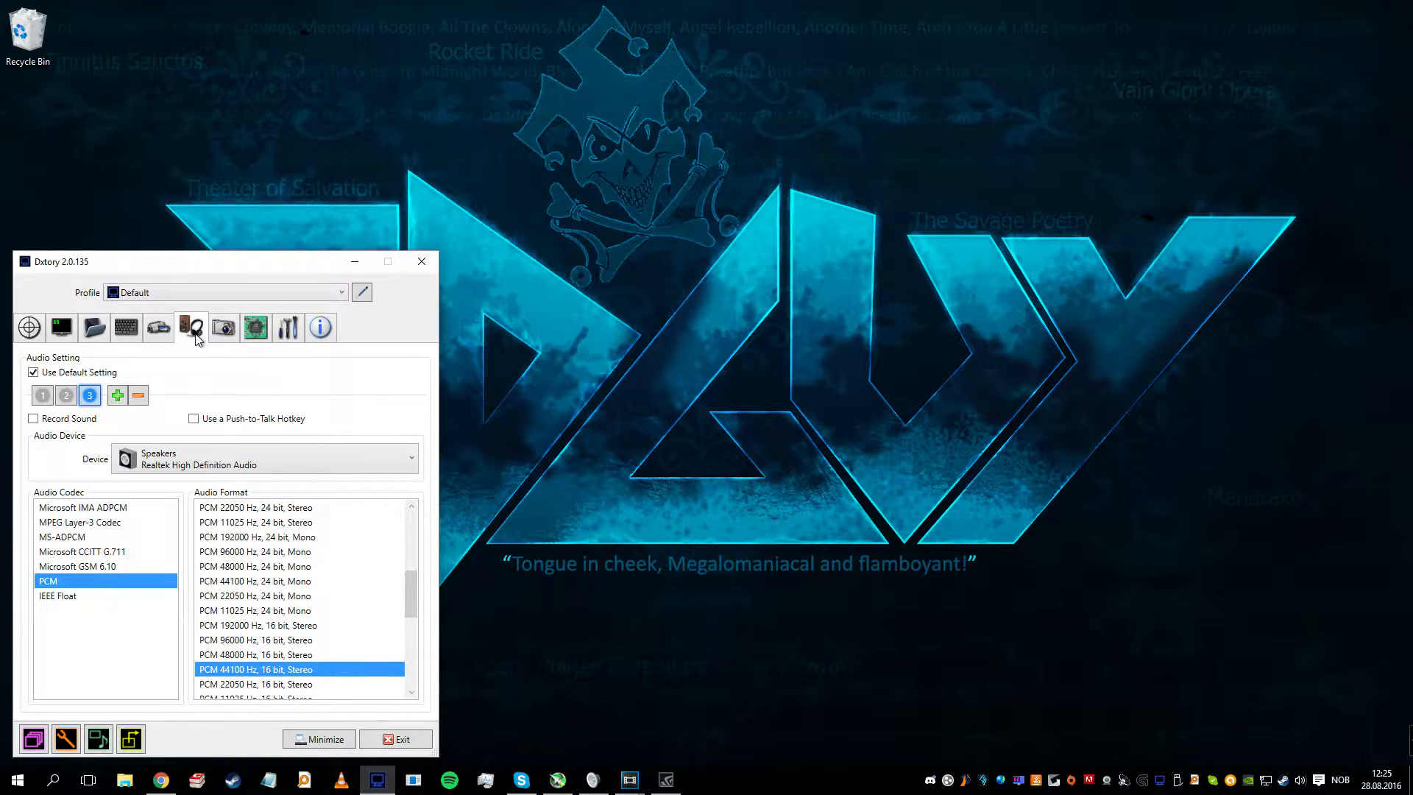
# Step: Choose PNG as the file format in Dxtory's screenshot settings
pyautogui.click(215, 336)
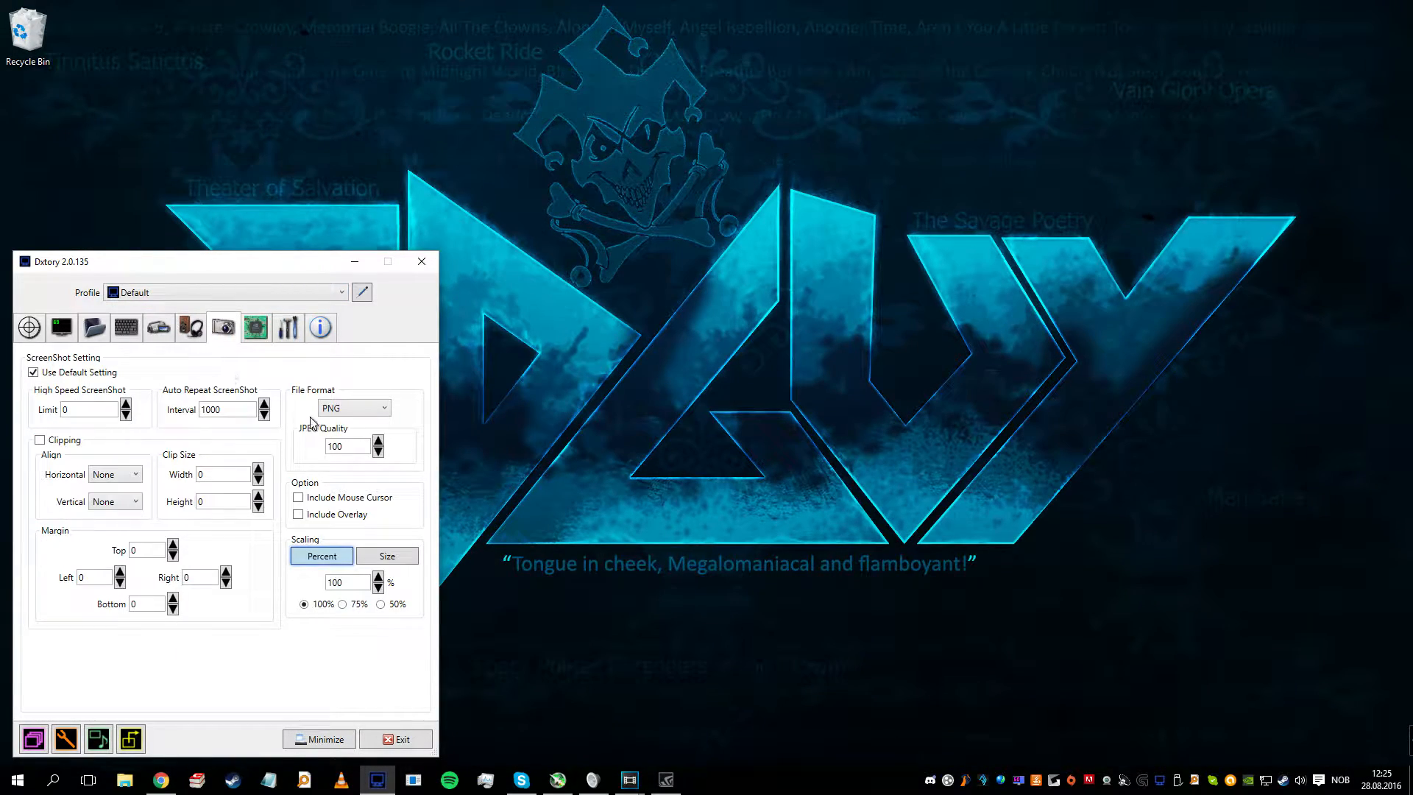
pyautogui.click(368, 412)
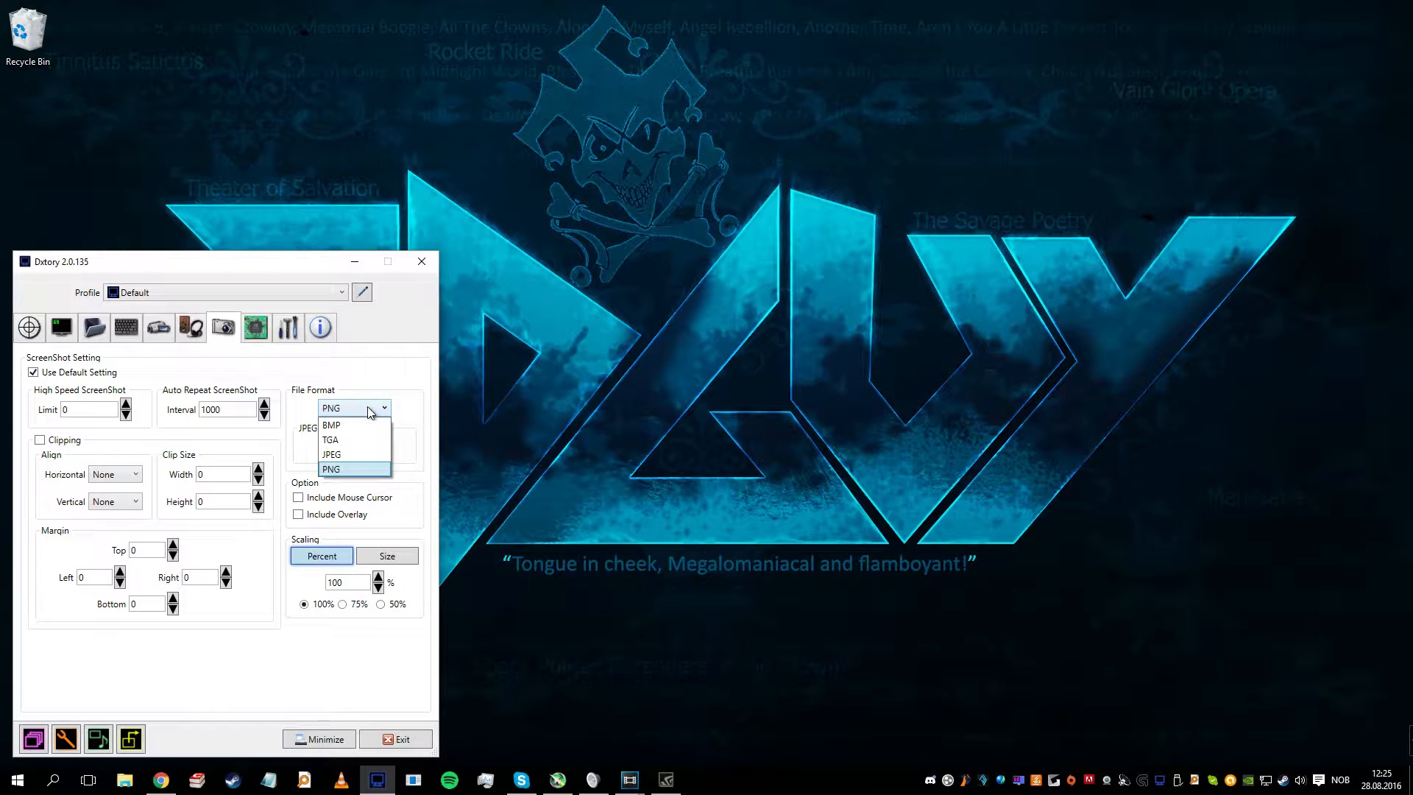
pyautogui.click(347, 471)
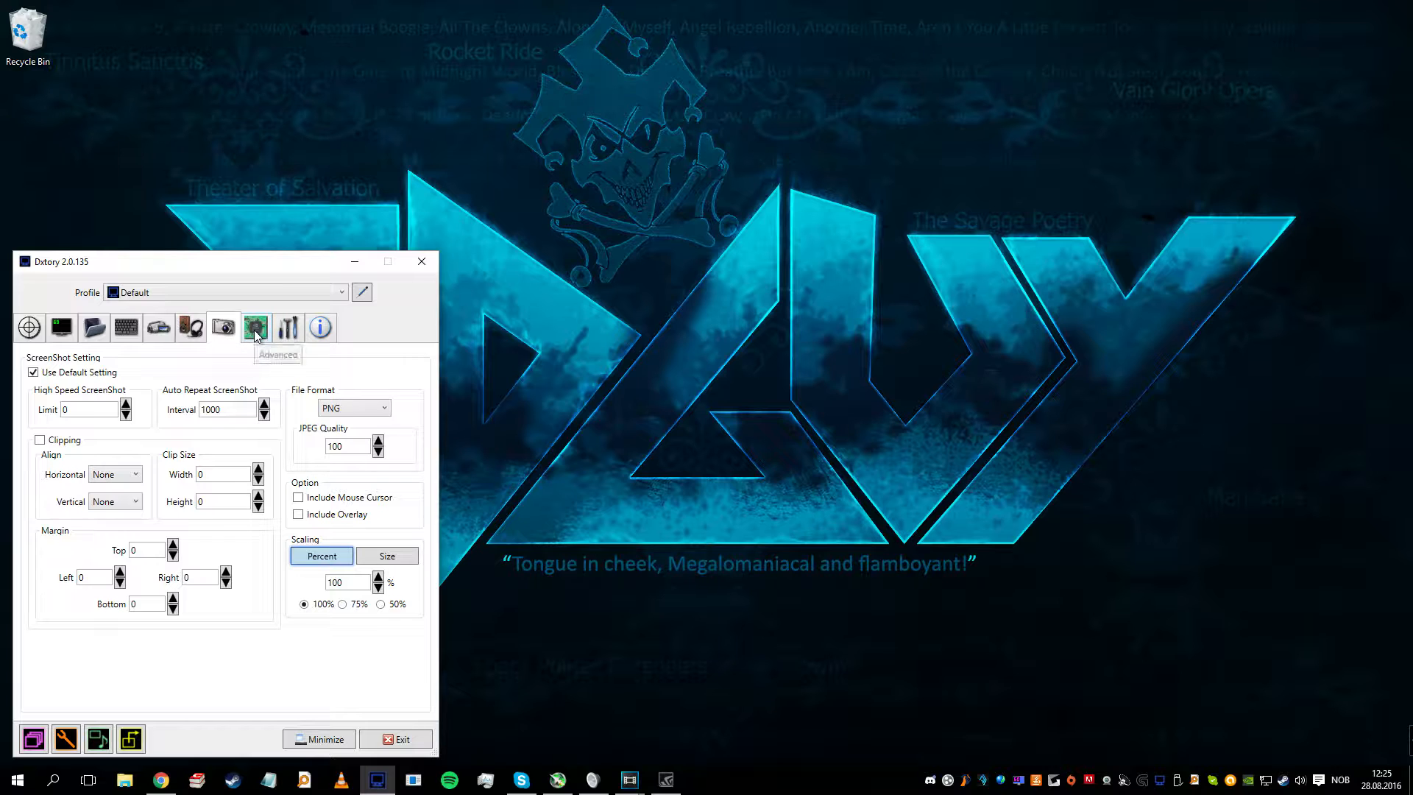
# Step: Try the Delay Hook option with a value of 5 in the advanced settings, and turn it off again
pyautogui.click(254, 331)
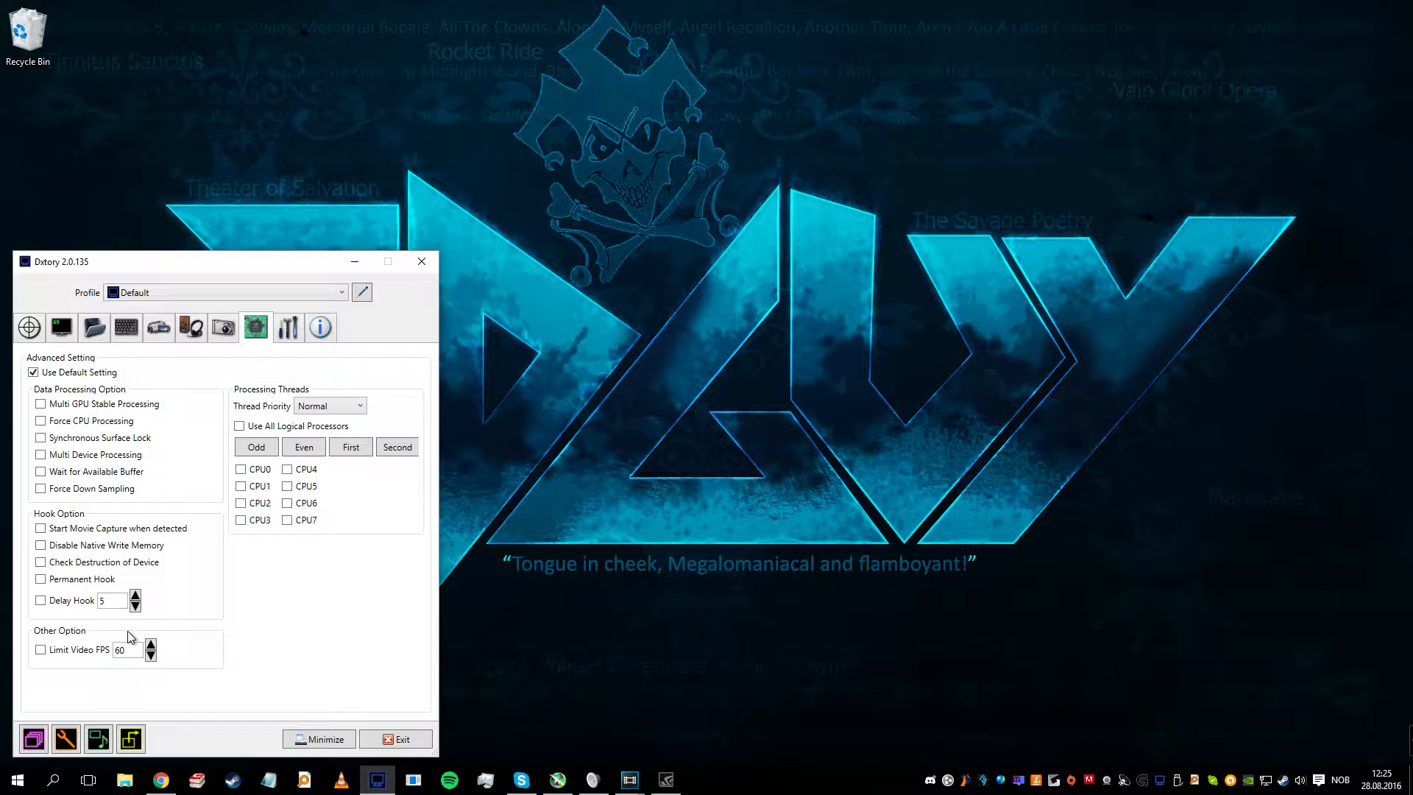
pyautogui.click(59, 604)
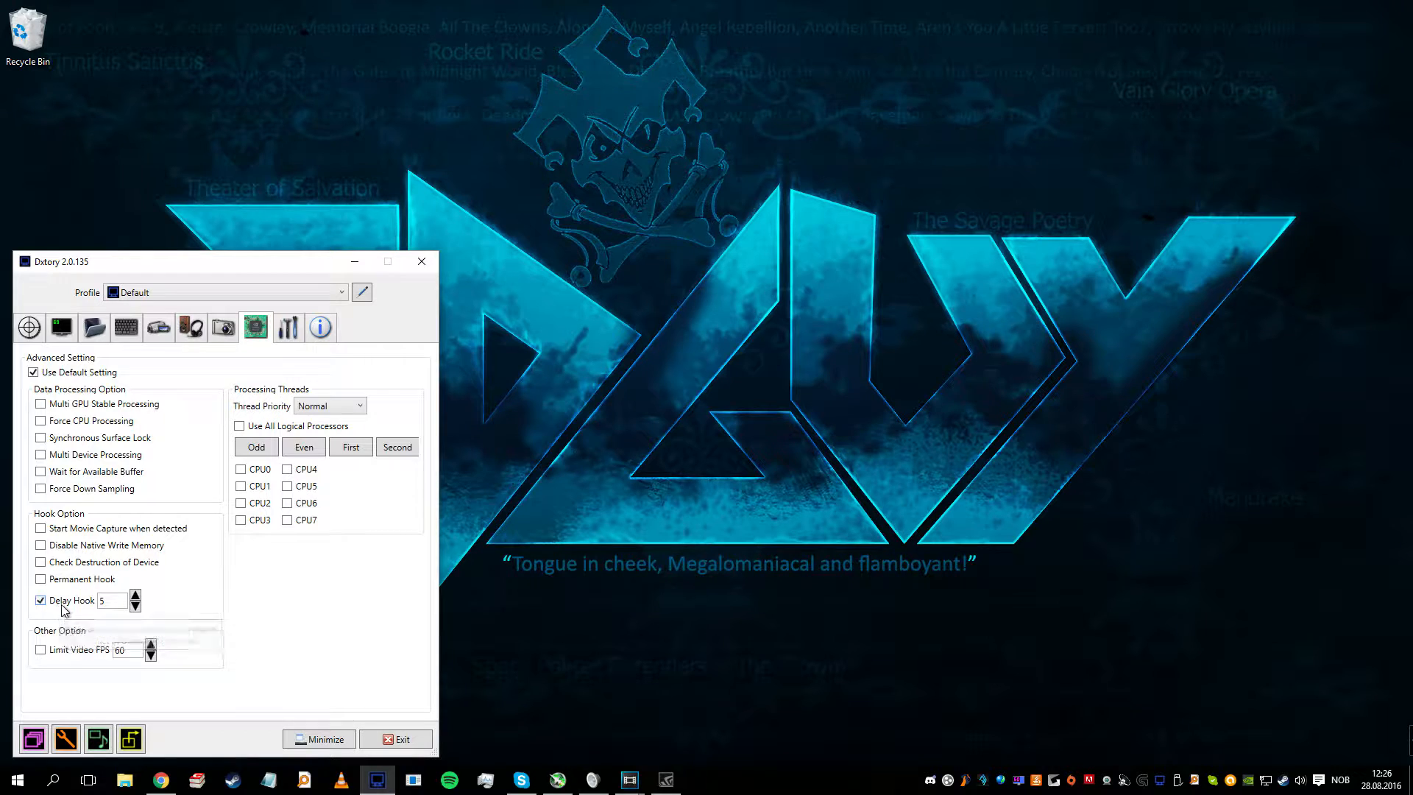
pyautogui.click(104, 601)
pyautogui.moveTo(111, 607); pyautogui.dragTo(97, 612)
pyautogui.click(109, 602)
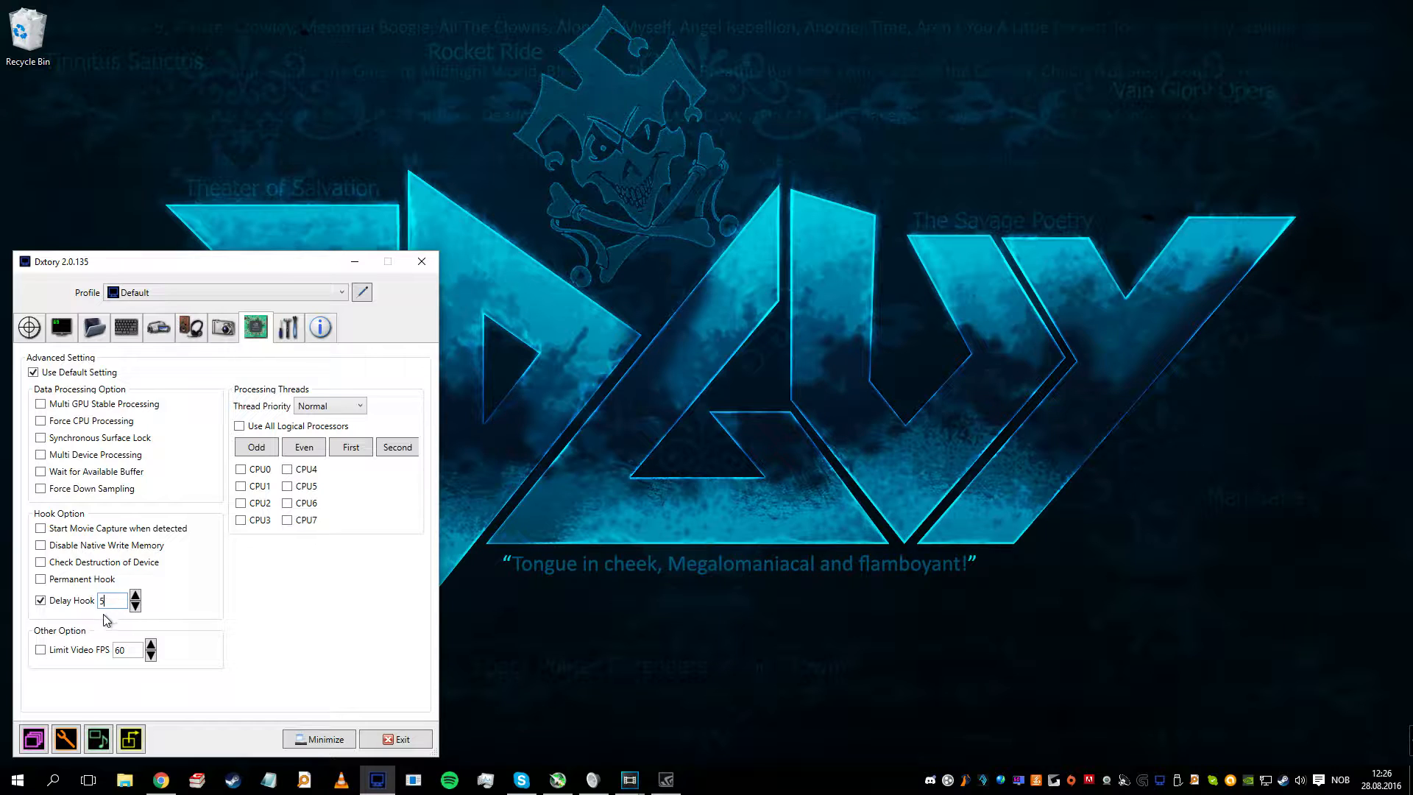
pyautogui.moveTo(116, 605); pyautogui.dragTo(99, 603)
pyautogui.click(68, 599)
# Step: Review Dxtory's global settings and open its program information page
pyautogui.click(284, 335)
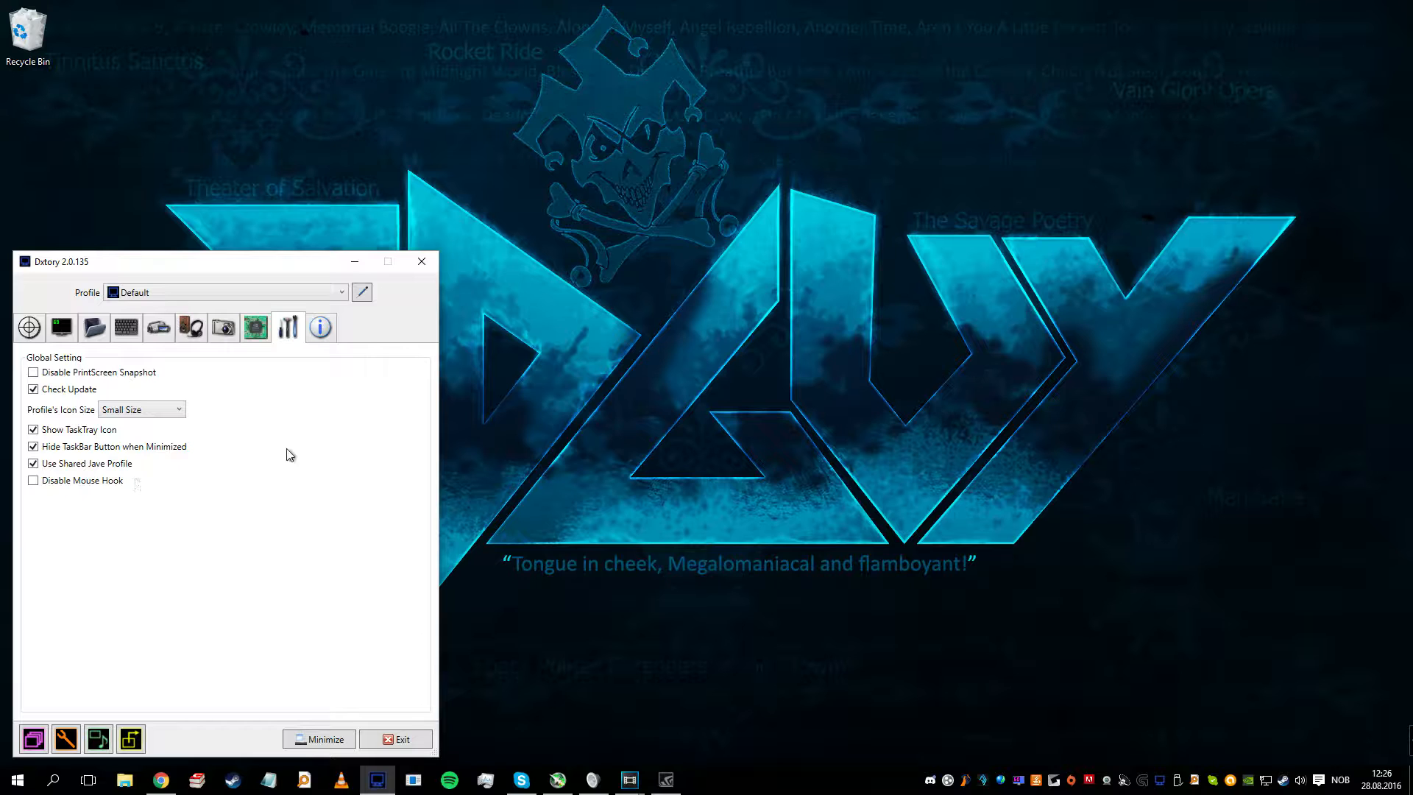
pyautogui.click(320, 326)
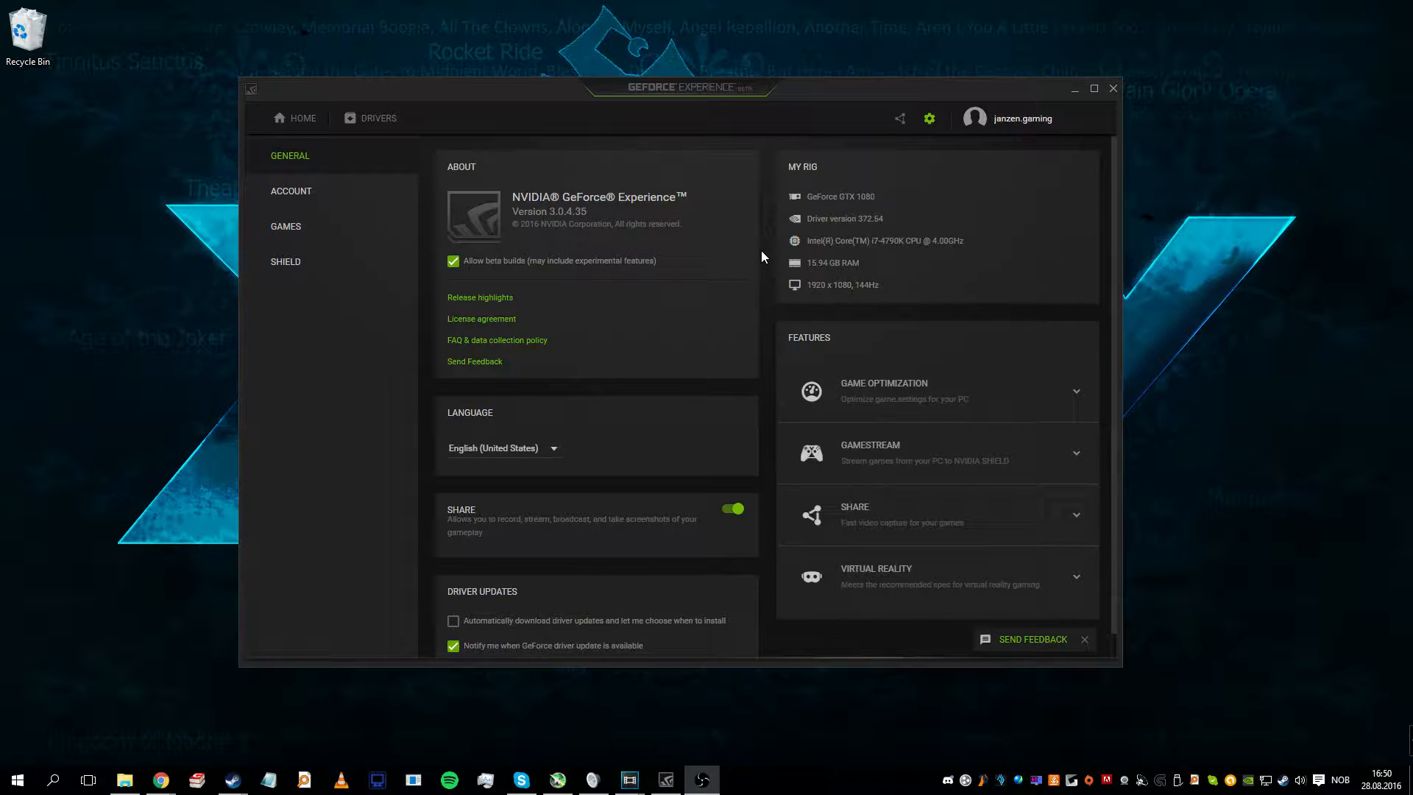
# Step: Open the sharing overlay in GeForce Experience and view the Instant Replay customization settings, including the replay length
pyautogui.click(901, 120)
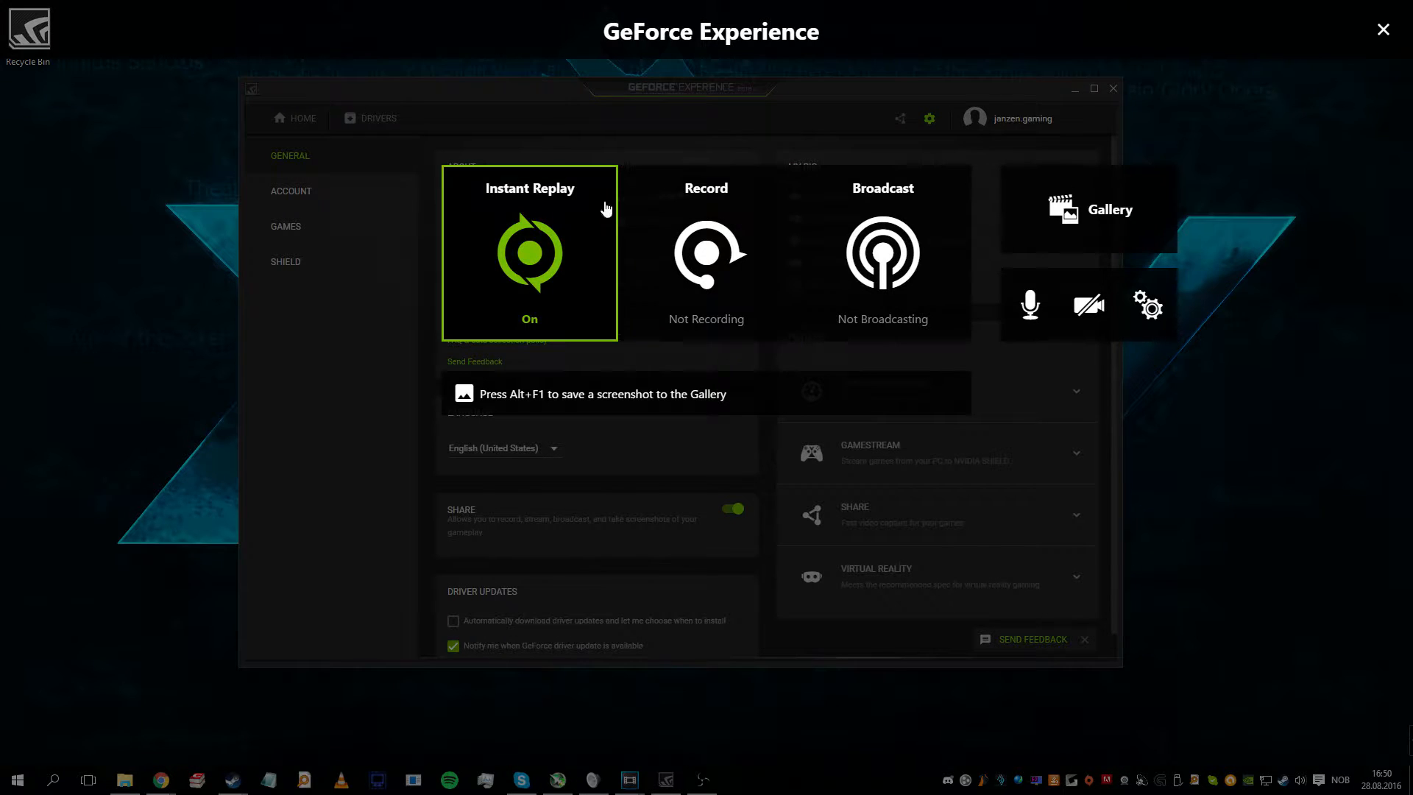
pyautogui.click(506, 331)
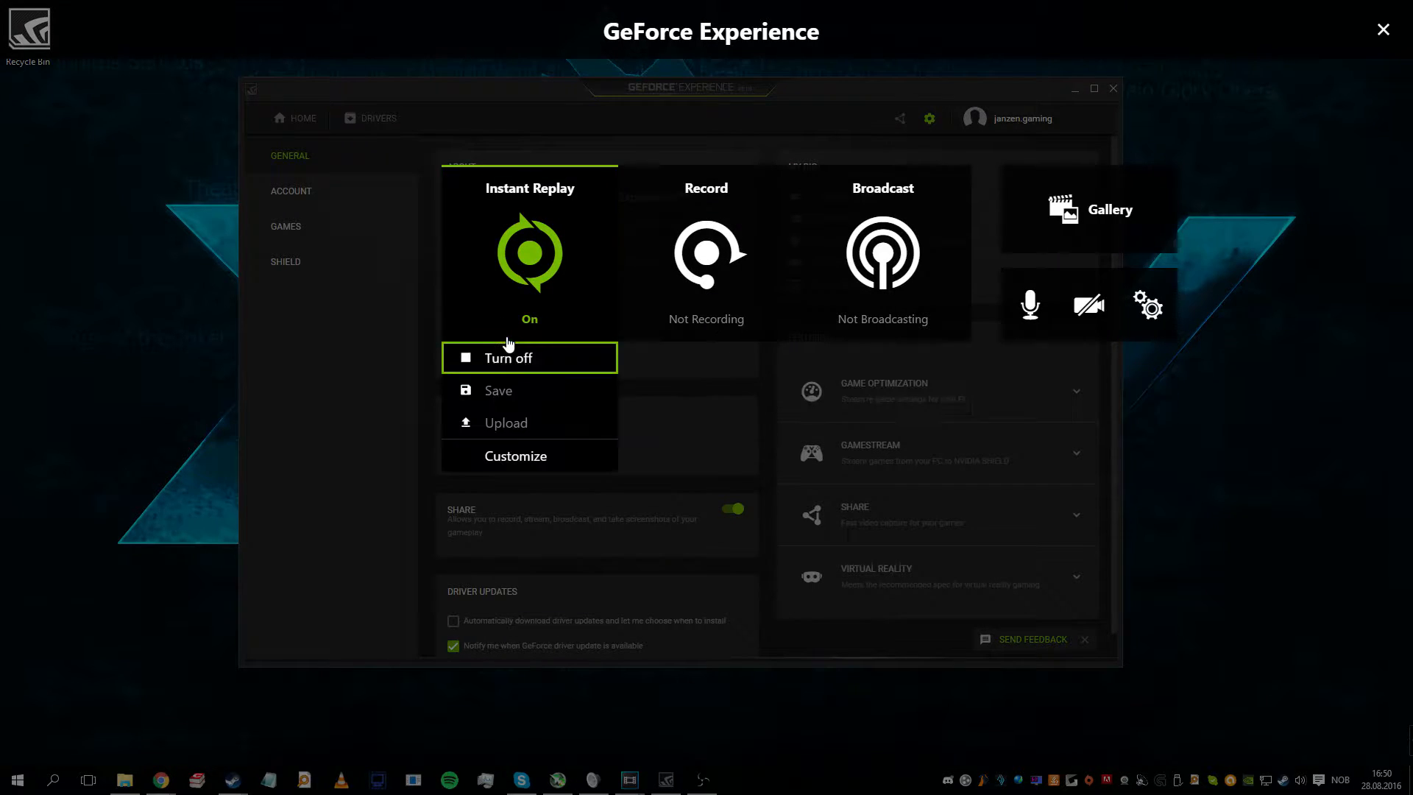
pyautogui.click(503, 453)
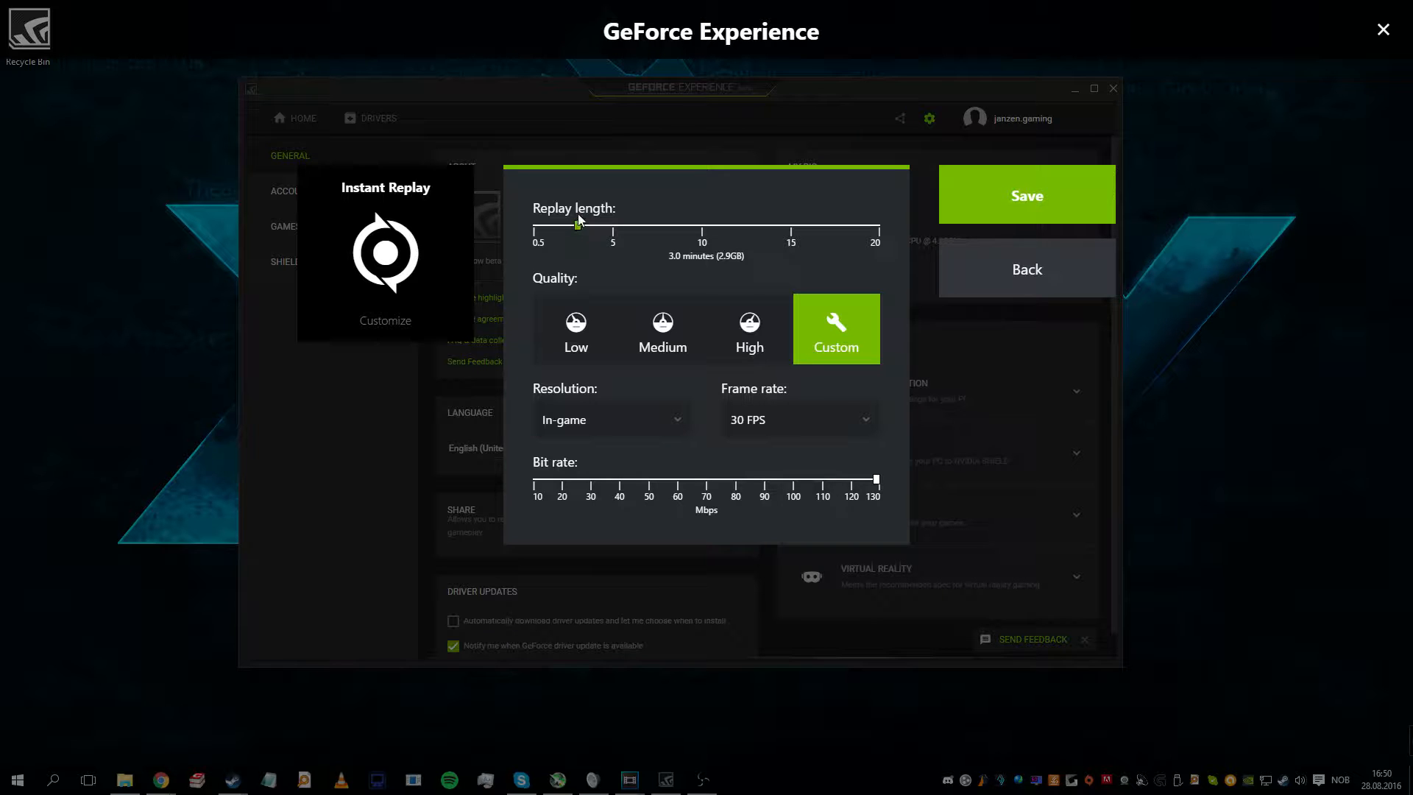
pyautogui.moveTo(576, 225)
pyautogui.mouseDown()
pyautogui.moveTo(519, 242)
pyautogui.moveTo(802, 197)
pyautogui.moveTo(929, 207)
pyautogui.moveTo(863, 225)
pyautogui.moveTo(925, 229)
pyautogui.moveTo(577, 232)
pyautogui.mouseUp()
# Step: Try the 1080p HD, 1440p HD and 2160p 4K resolutions for Instant Replay, and return it to In-game
pyautogui.click(665, 427)
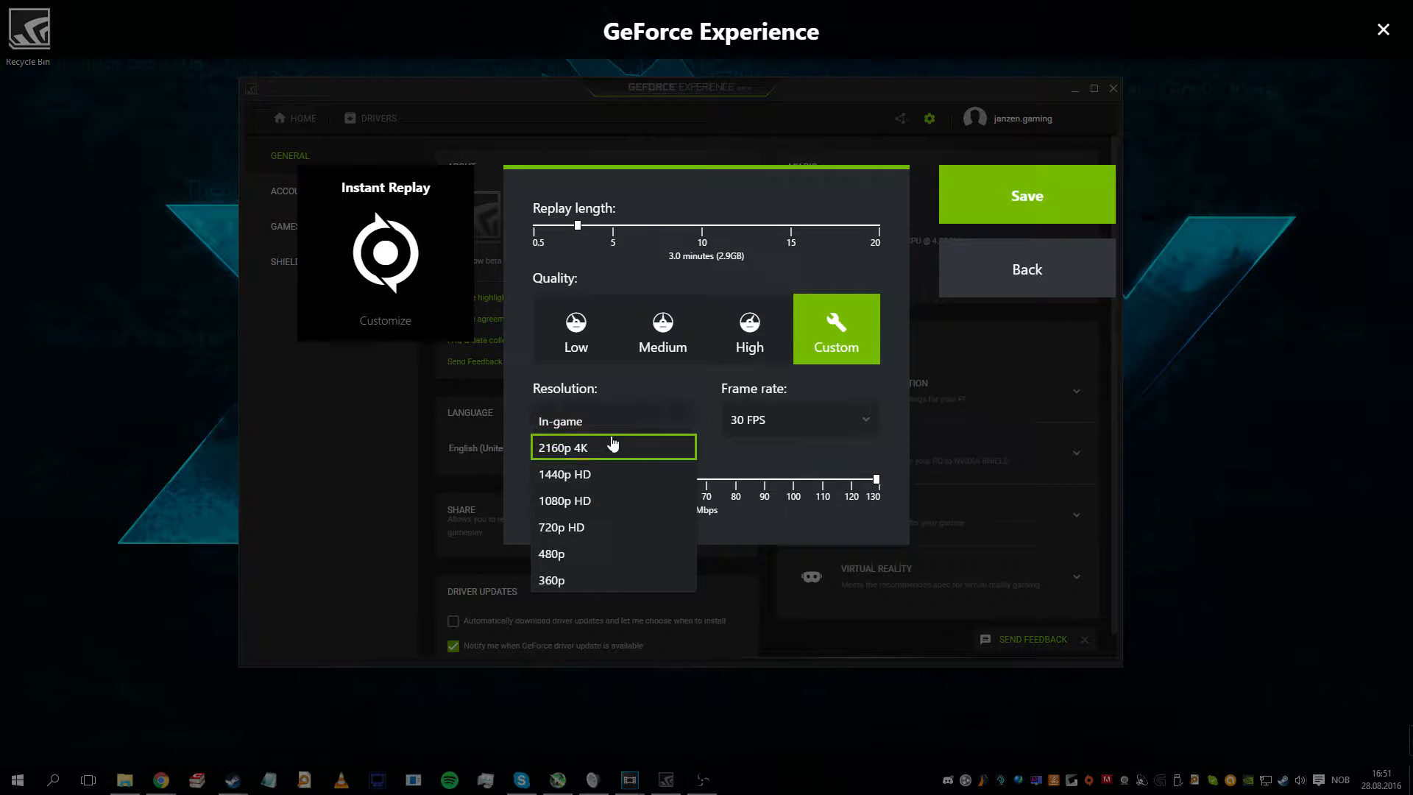
pyautogui.click(614, 506)
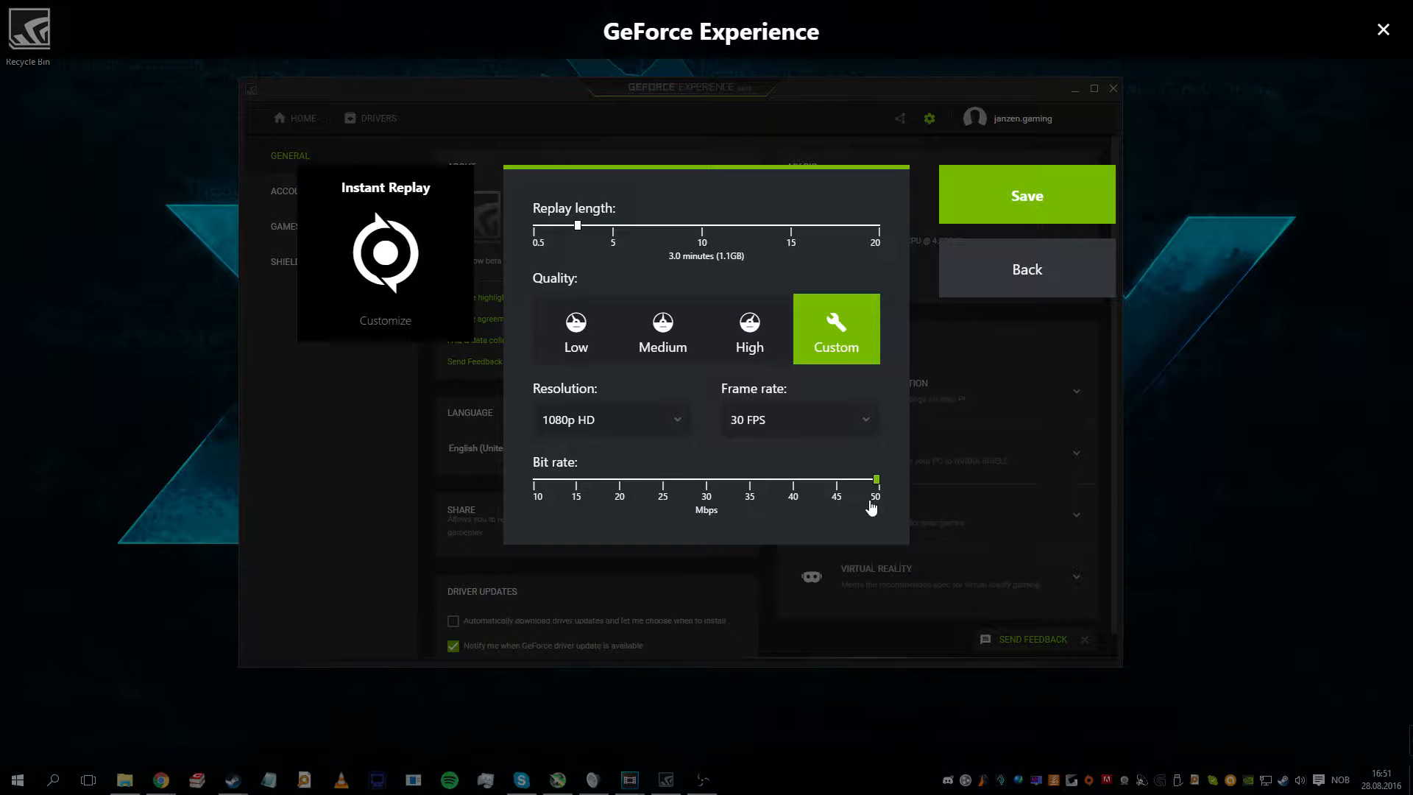
pyautogui.click(640, 434)
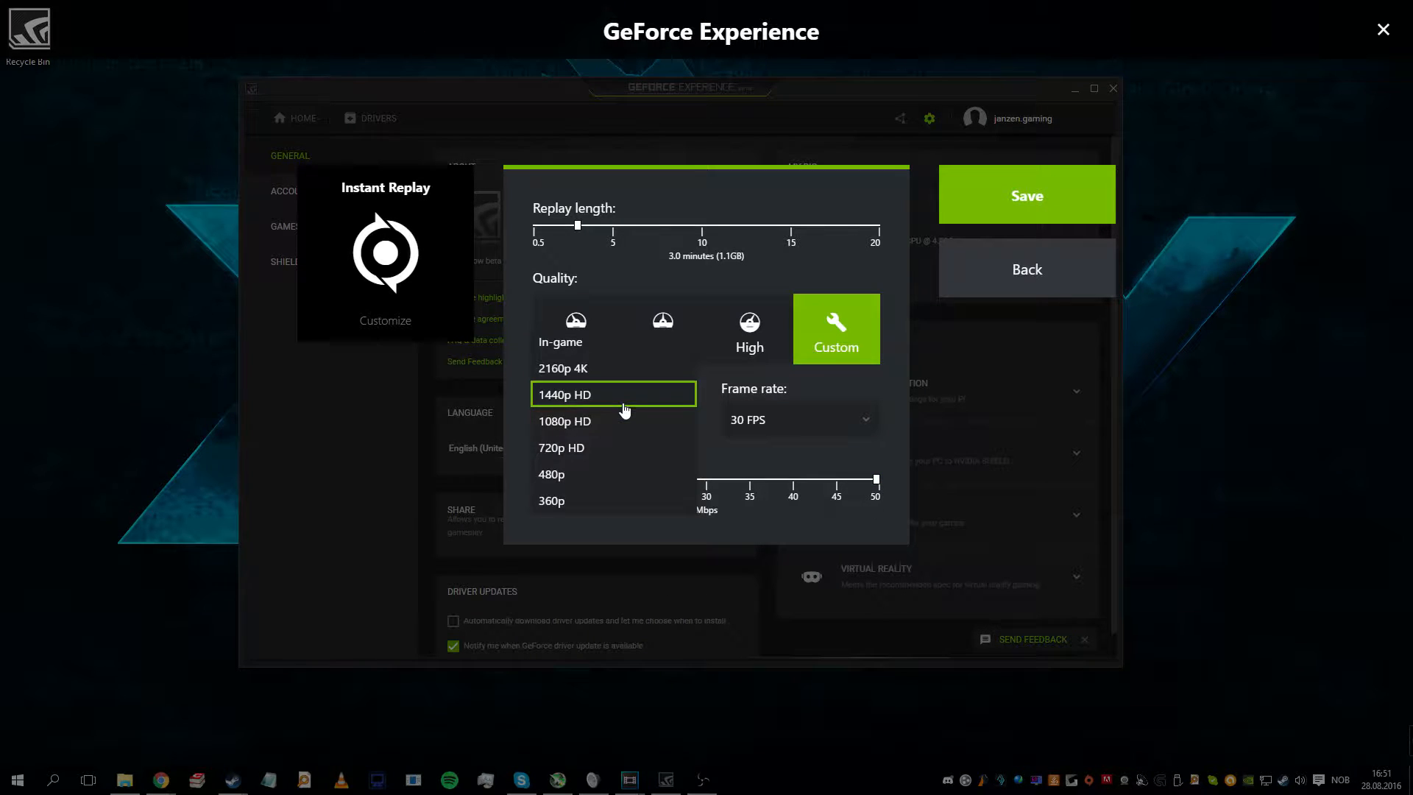
pyautogui.click(628, 401)
pyautogui.click(617, 425)
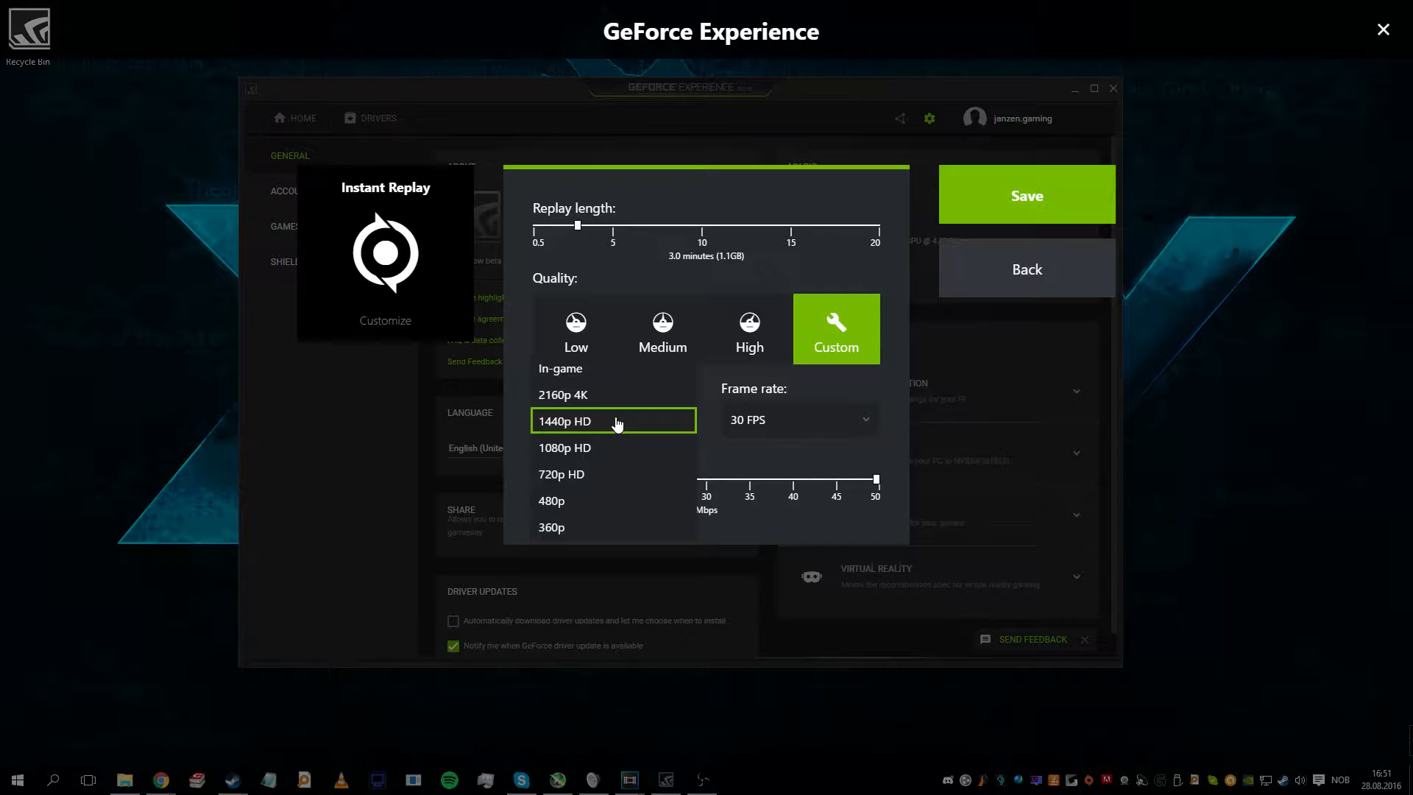
pyautogui.click(622, 403)
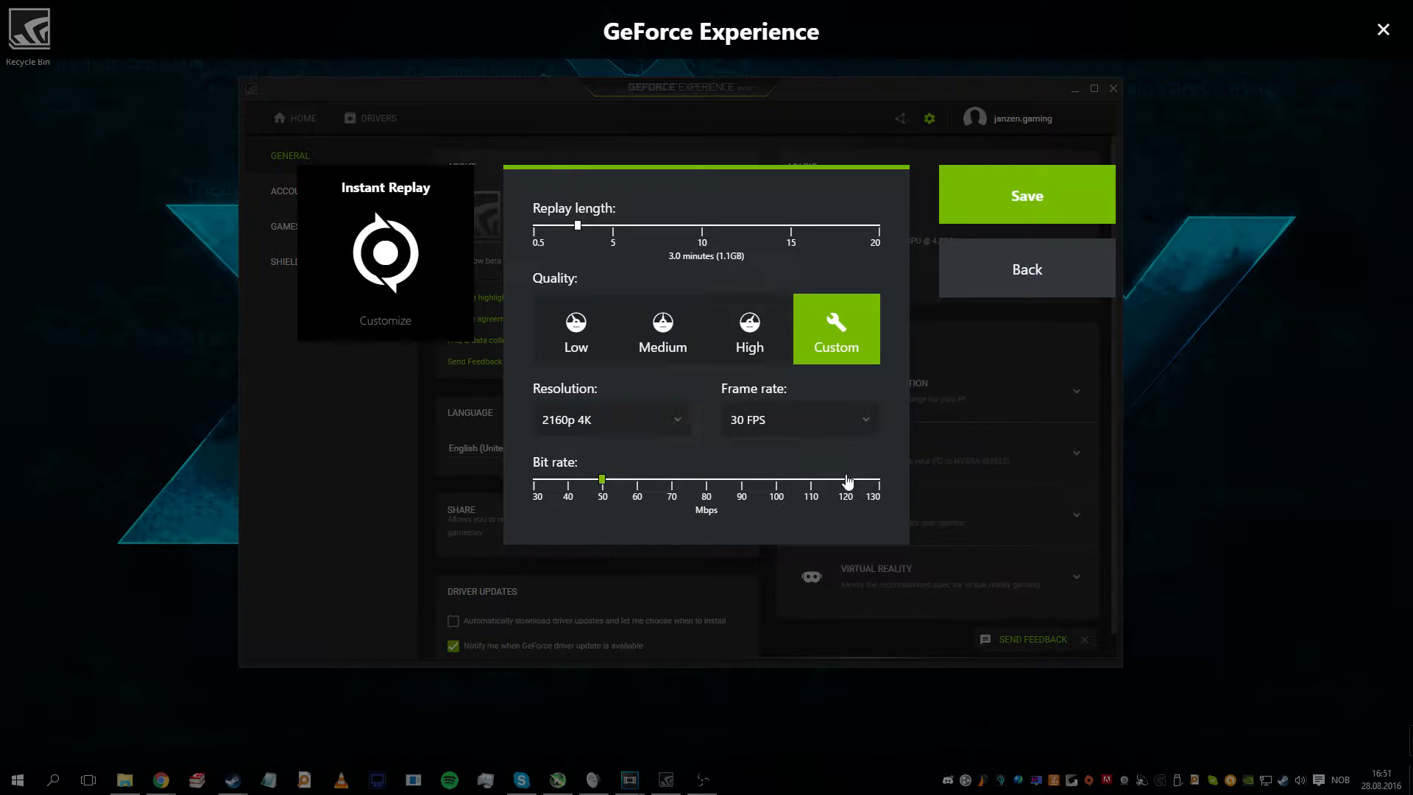
pyautogui.click(648, 429)
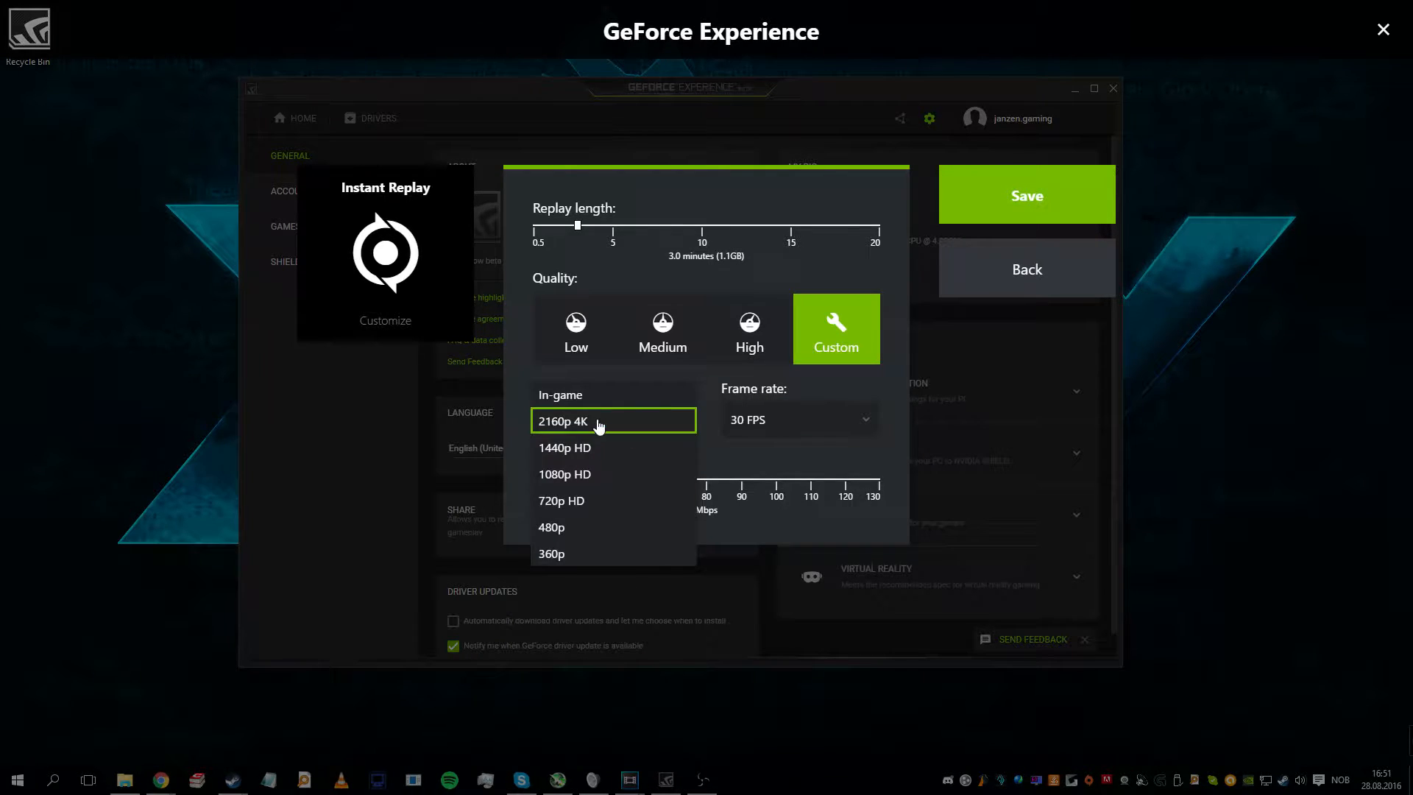
pyautogui.click(606, 399)
# Step: Try 60 FPS as the Instant Replay frame rate and return it to 30 FPS
pyautogui.click(736, 426)
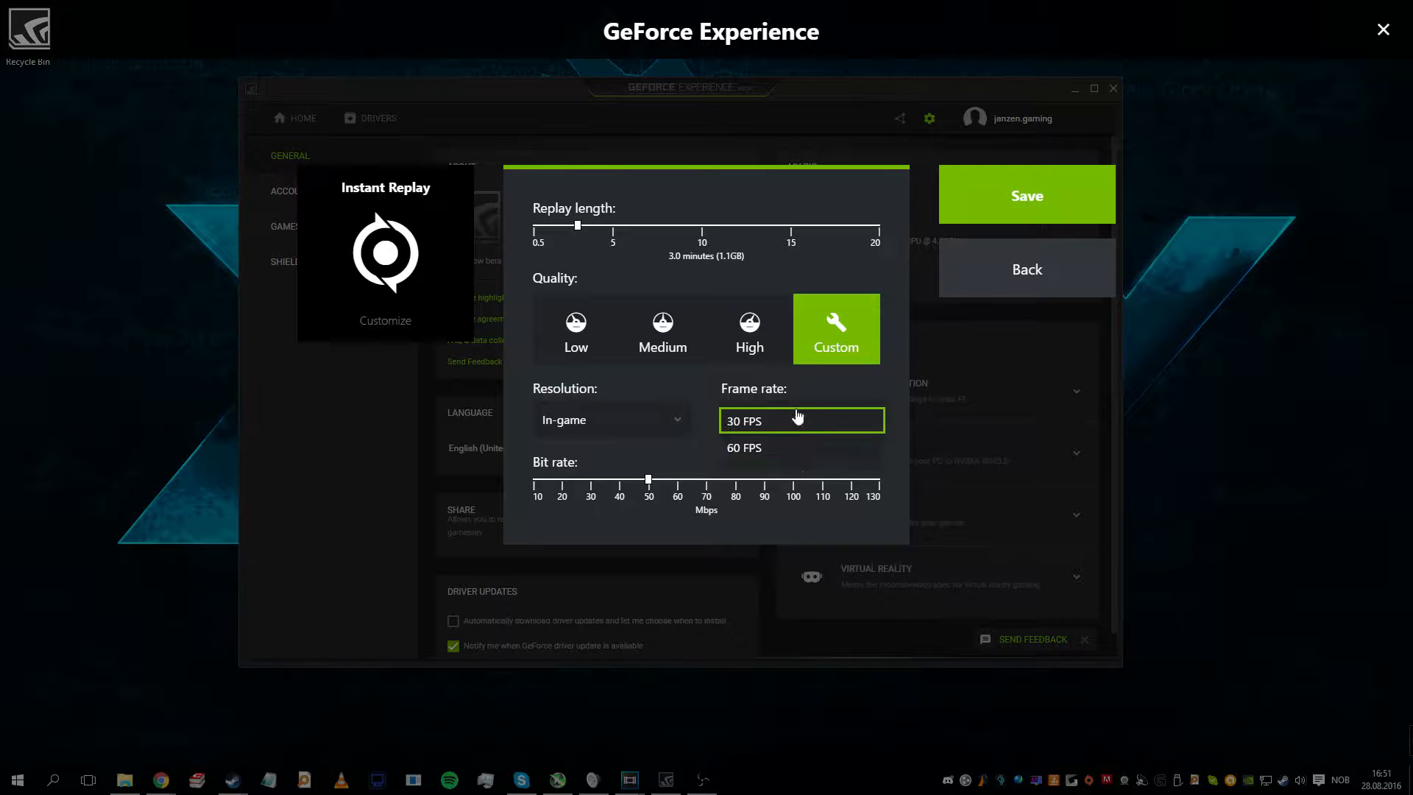
pyautogui.click(782, 446)
pyautogui.click(781, 430)
pyautogui.click(754, 408)
pyautogui.click(757, 413)
pyautogui.click(763, 414)
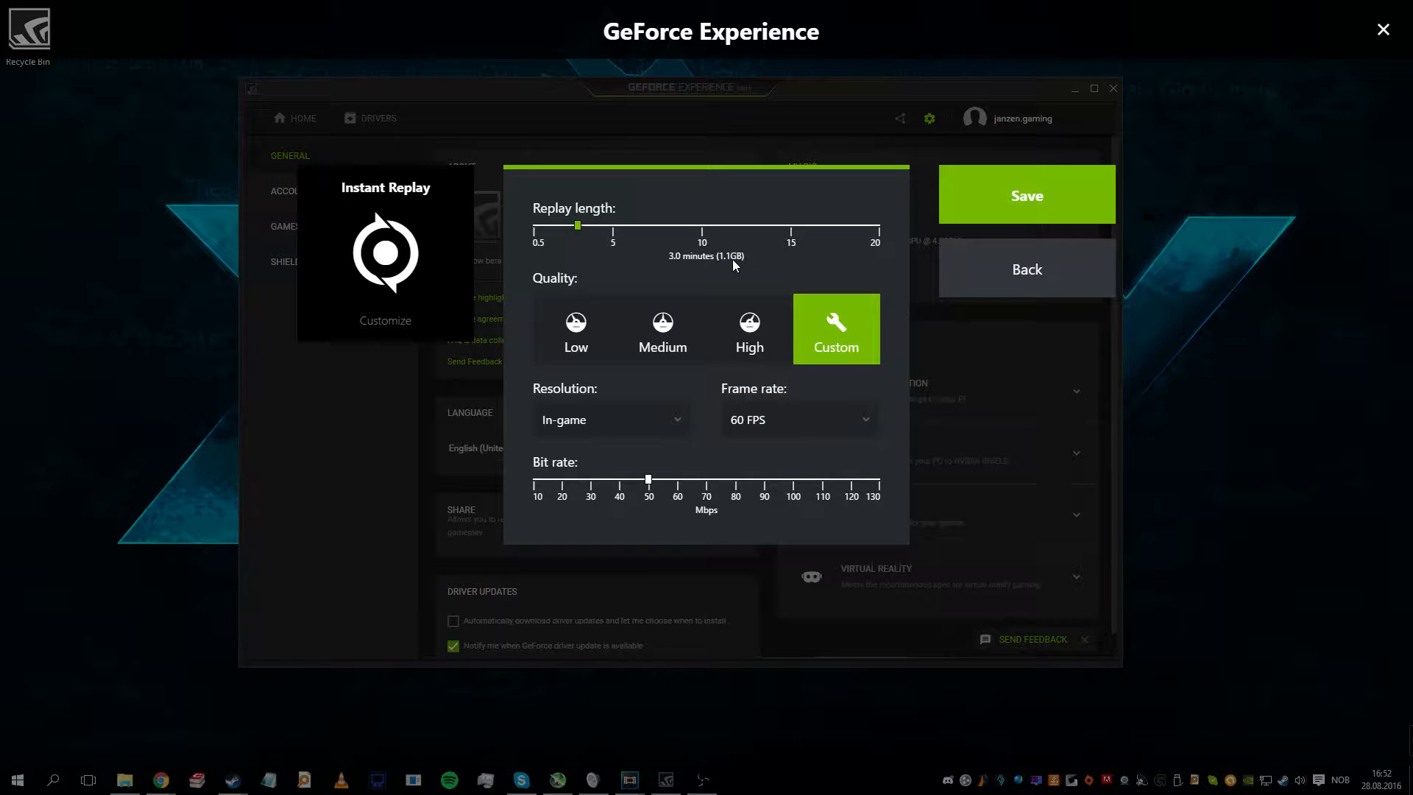
pyautogui.click(793, 435)
pyautogui.click(775, 390)
# Step: Try the bit rate from 10 to 130 Mbps and a longer replay, restore 3.0 minutes, and leave Instant Replay customization without saving
pyautogui.moveTo(649, 482); pyautogui.dragTo(530, 478)
pyautogui.moveTo(537, 482); pyautogui.dragTo(899, 477)
pyautogui.moveTo(577, 227)
pyautogui.mouseDown()
pyautogui.moveTo(894, 224)
pyautogui.moveTo(579, 228)
pyautogui.mouseUp()
pyautogui.moveTo(578, 226); pyautogui.dragTo(739, 231)
pyautogui.moveTo(737, 244); pyautogui.dragTo(580, 243)
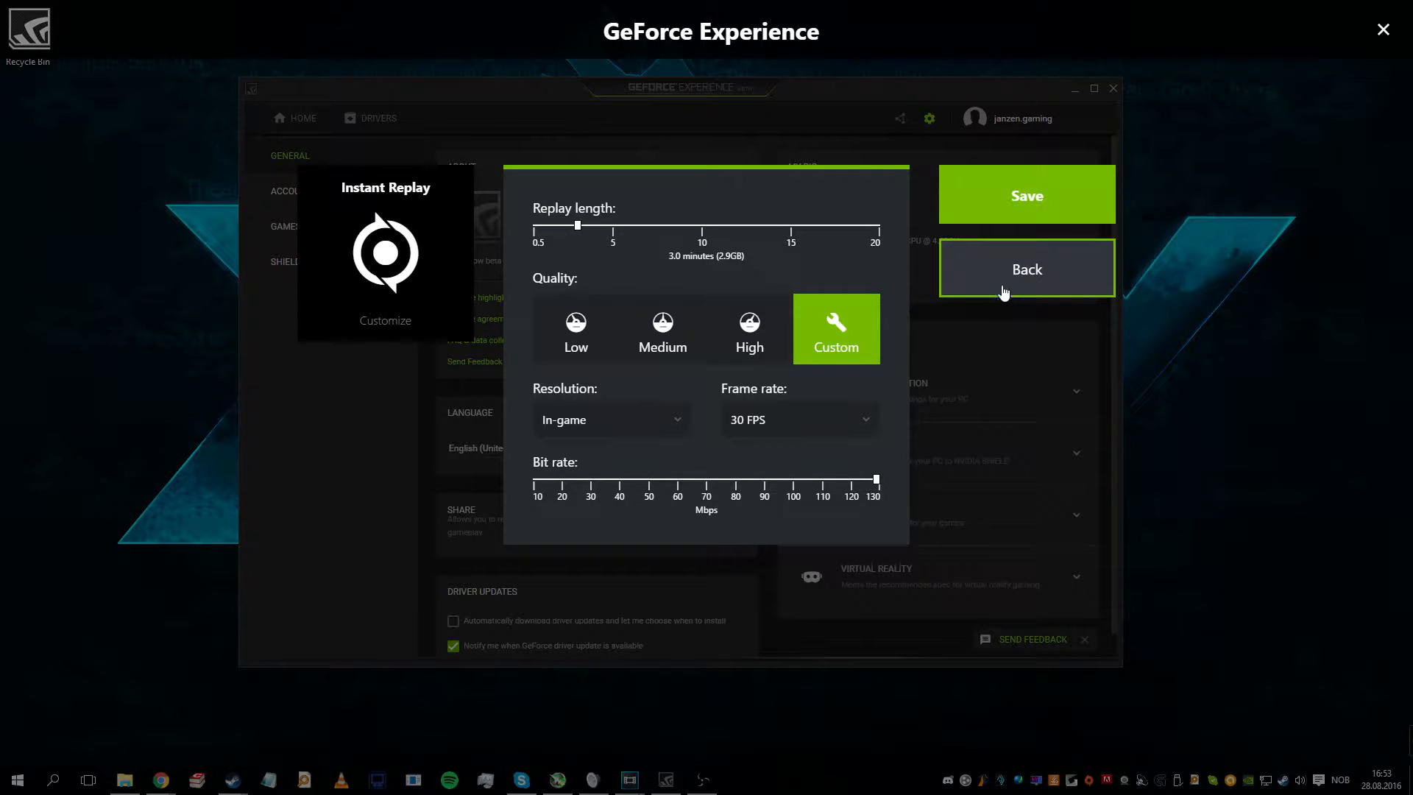
pyautogui.click(1028, 273)
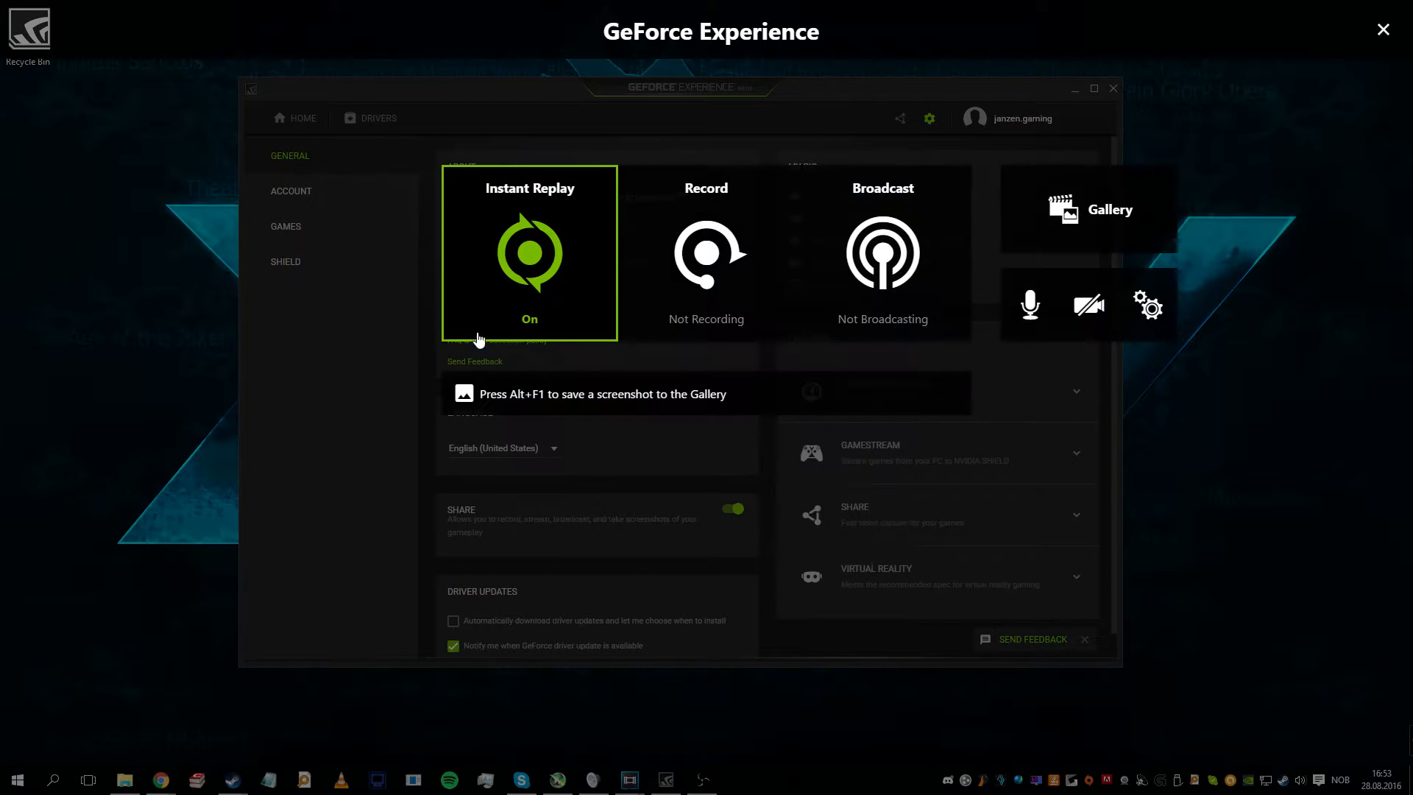
# Step: Review the Record customization settings and frame rate options, and go back without saving
pyautogui.click(717, 302)
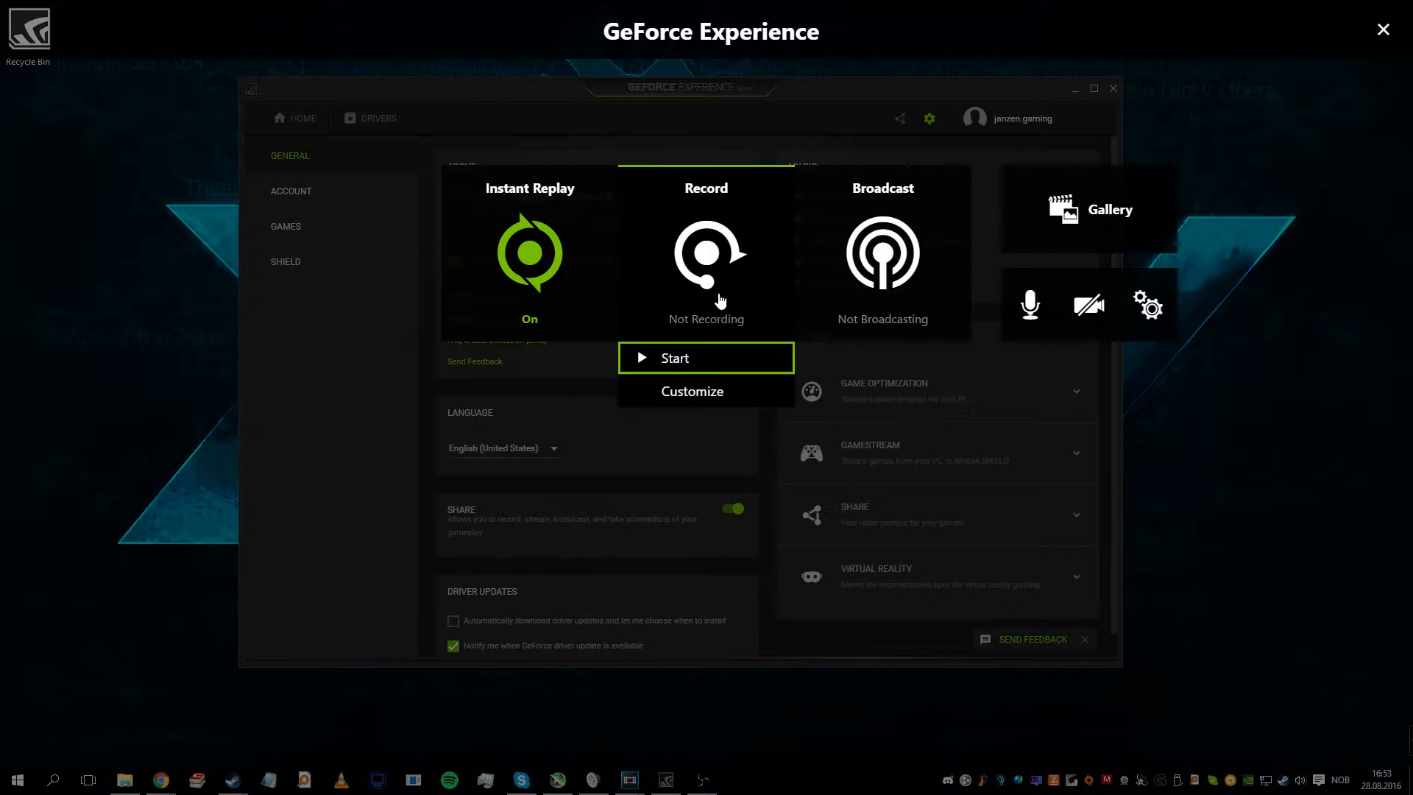
pyautogui.click(691, 386)
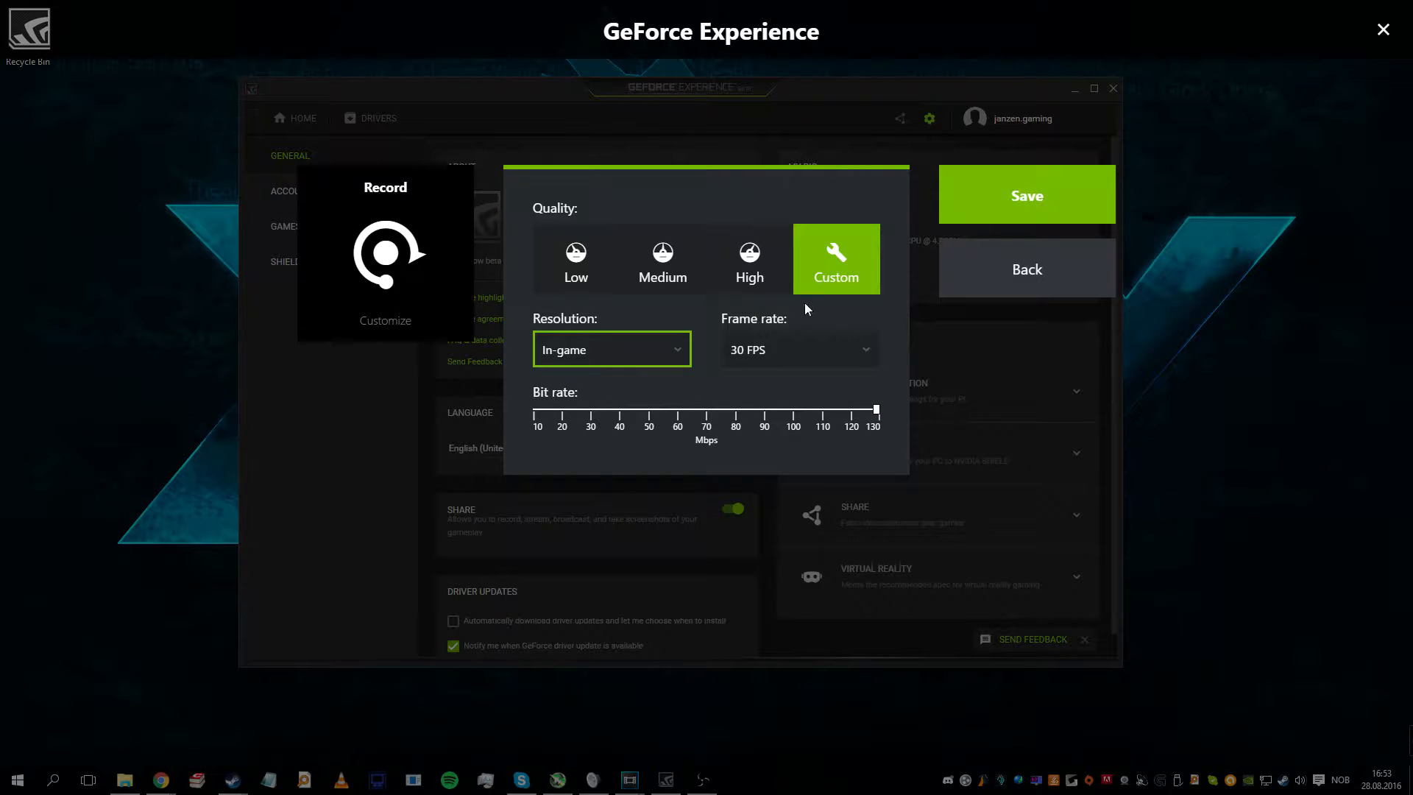
pyautogui.click(776, 352)
pyautogui.click(803, 352)
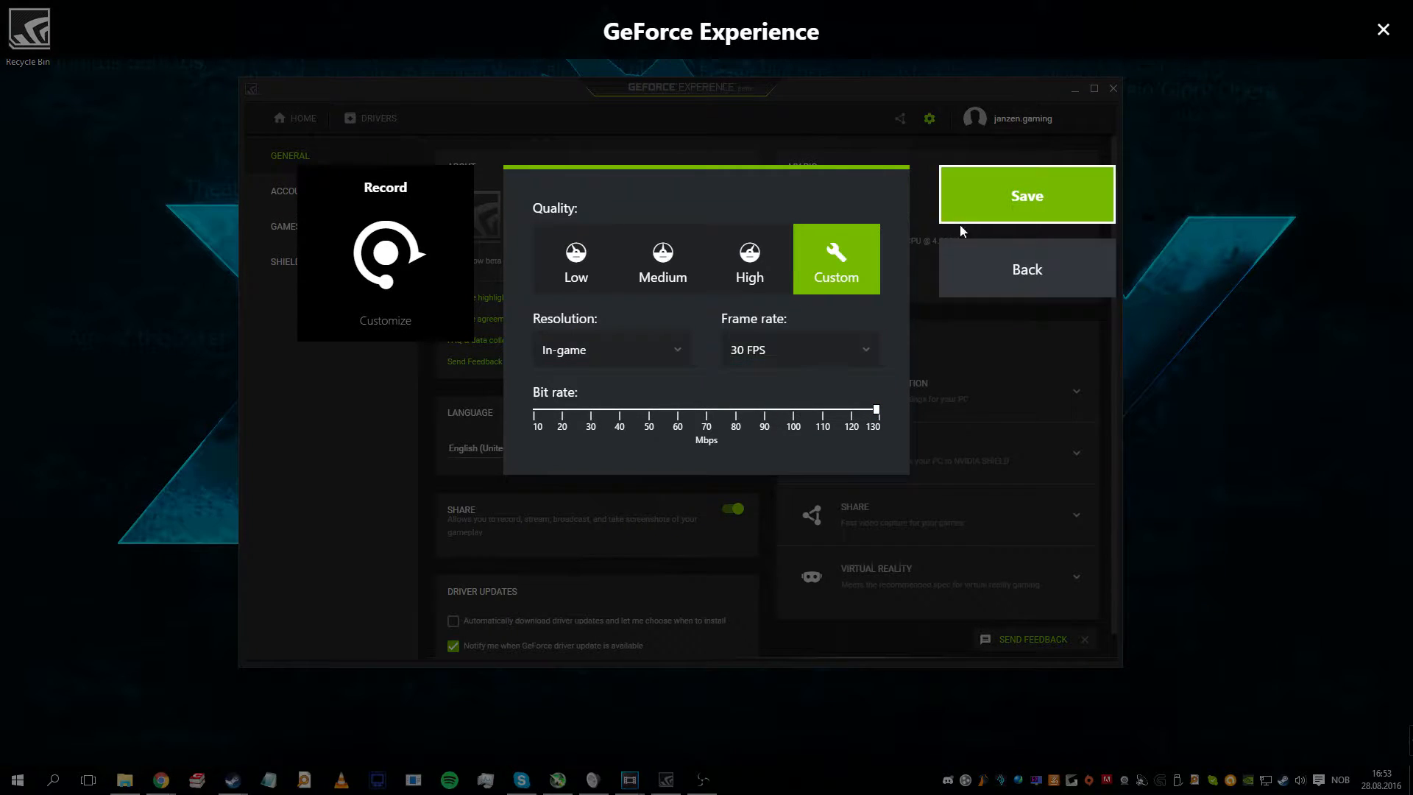
pyautogui.click(964, 264)
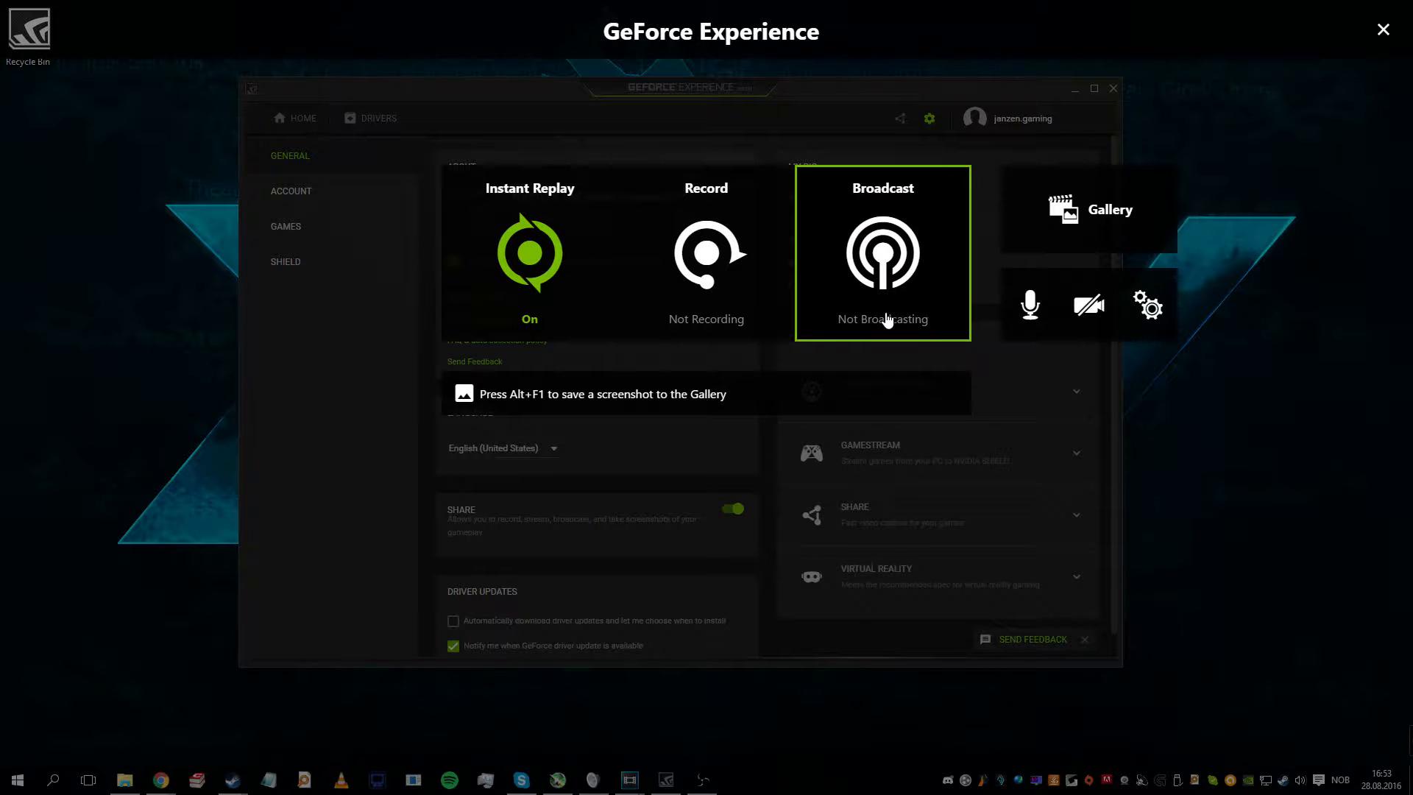
# Step: Open the Broadcast customization and examine the Twitch resolution, frame rate and bit rate options
pyautogui.click(887, 315)
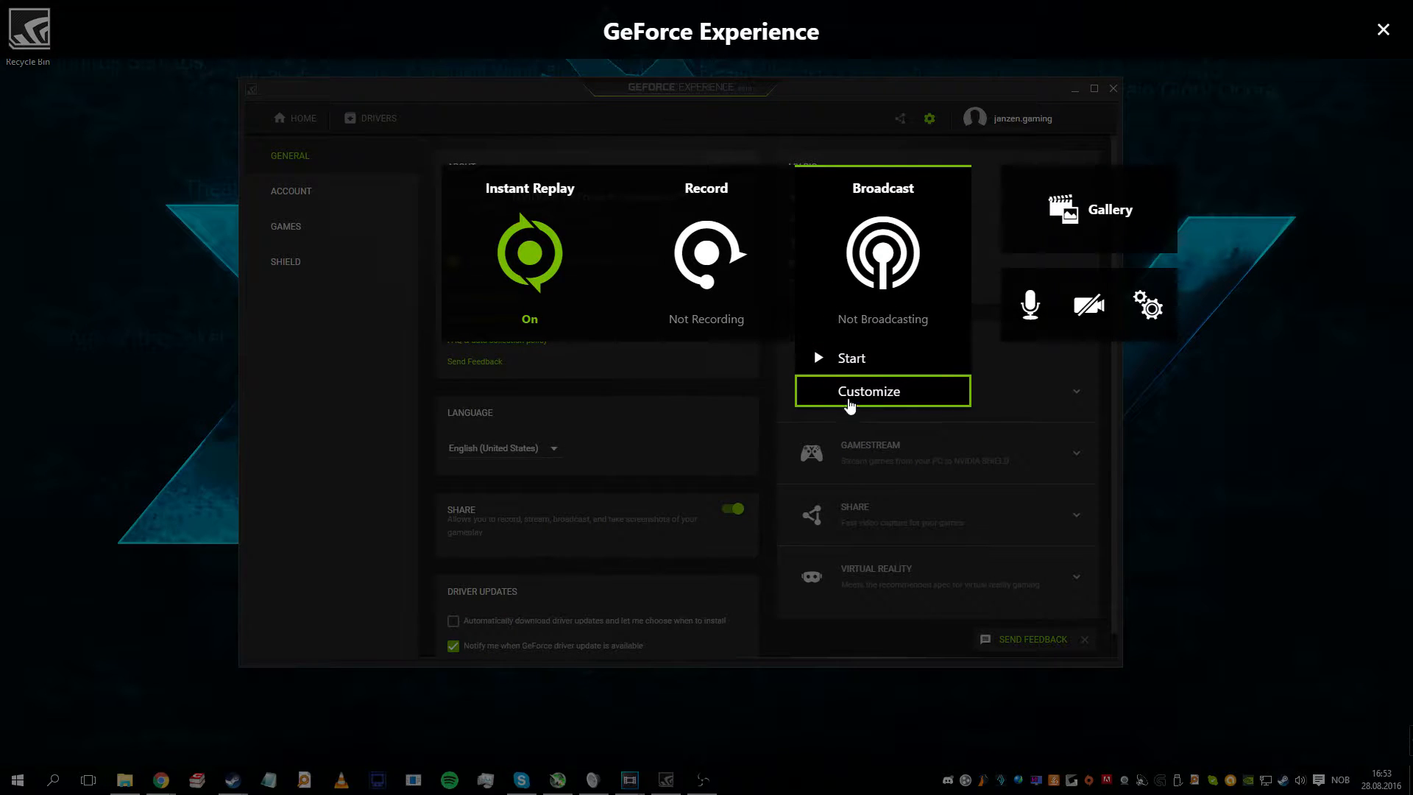
pyautogui.click(846, 407)
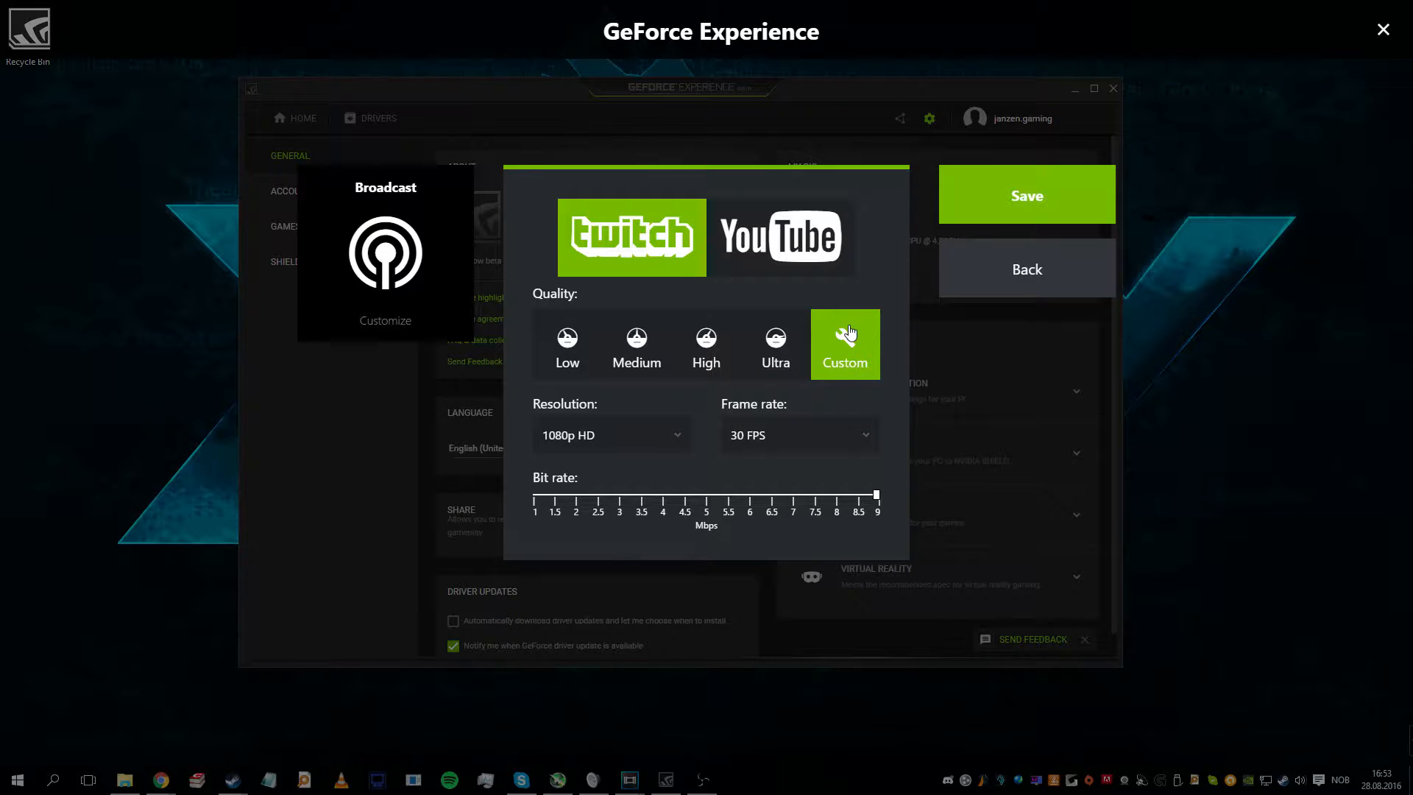
pyautogui.click(588, 439)
pyautogui.click(683, 430)
pyautogui.click(657, 436)
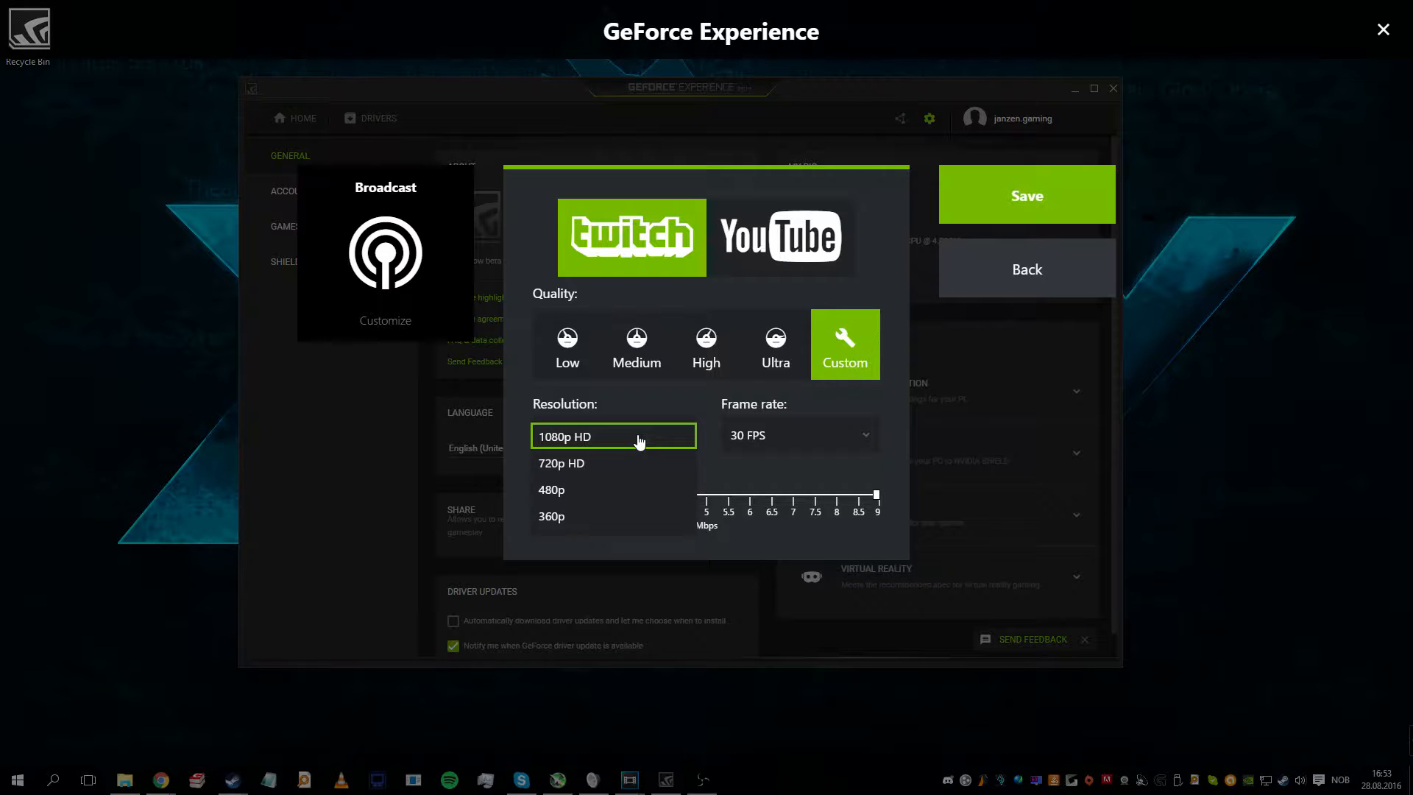
pyautogui.click(641, 439)
pyautogui.click(786, 437)
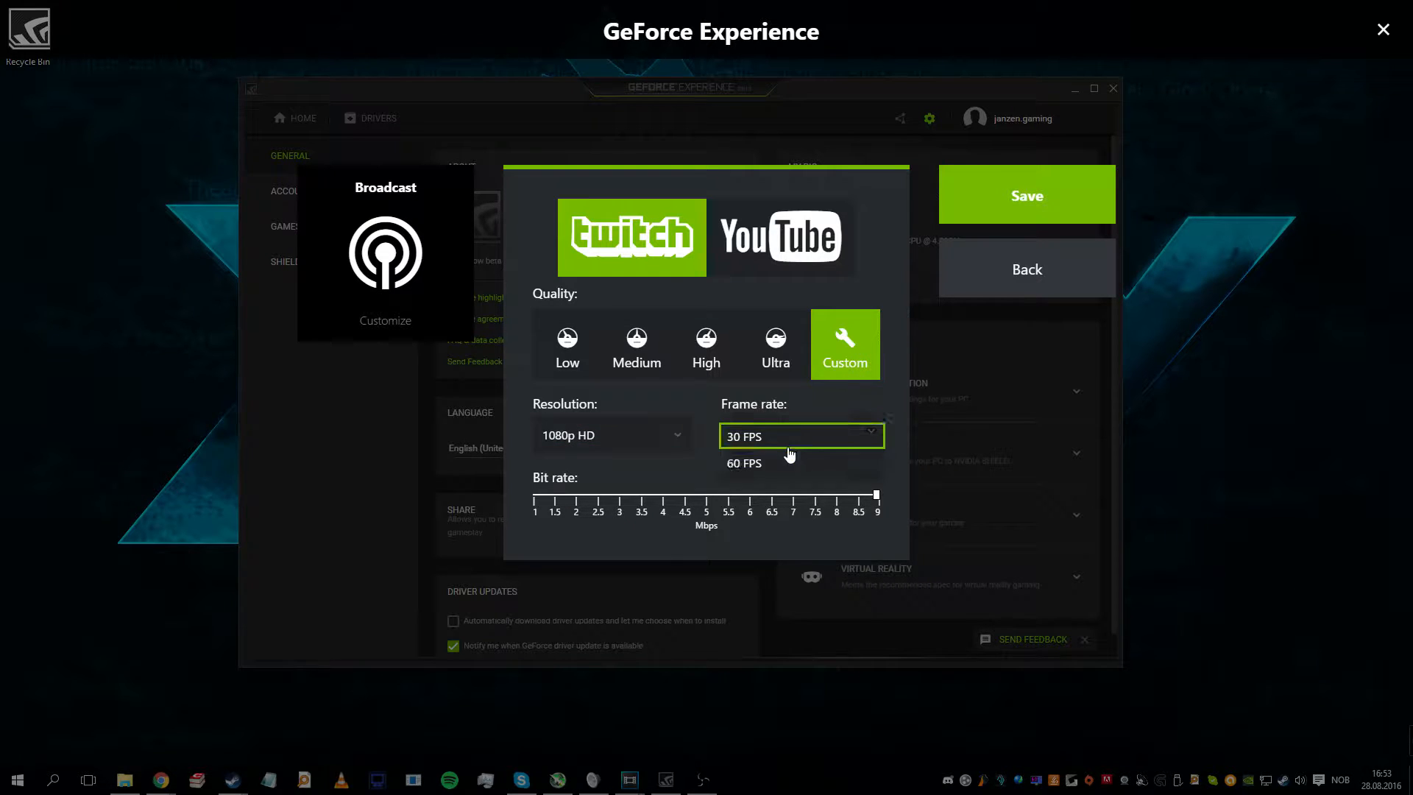
pyautogui.click(788, 437)
pyautogui.moveTo(876, 498)
pyautogui.mouseDown()
pyautogui.moveTo(835, 520)
pyautogui.moveTo(886, 506)
pyautogui.mouseUp()
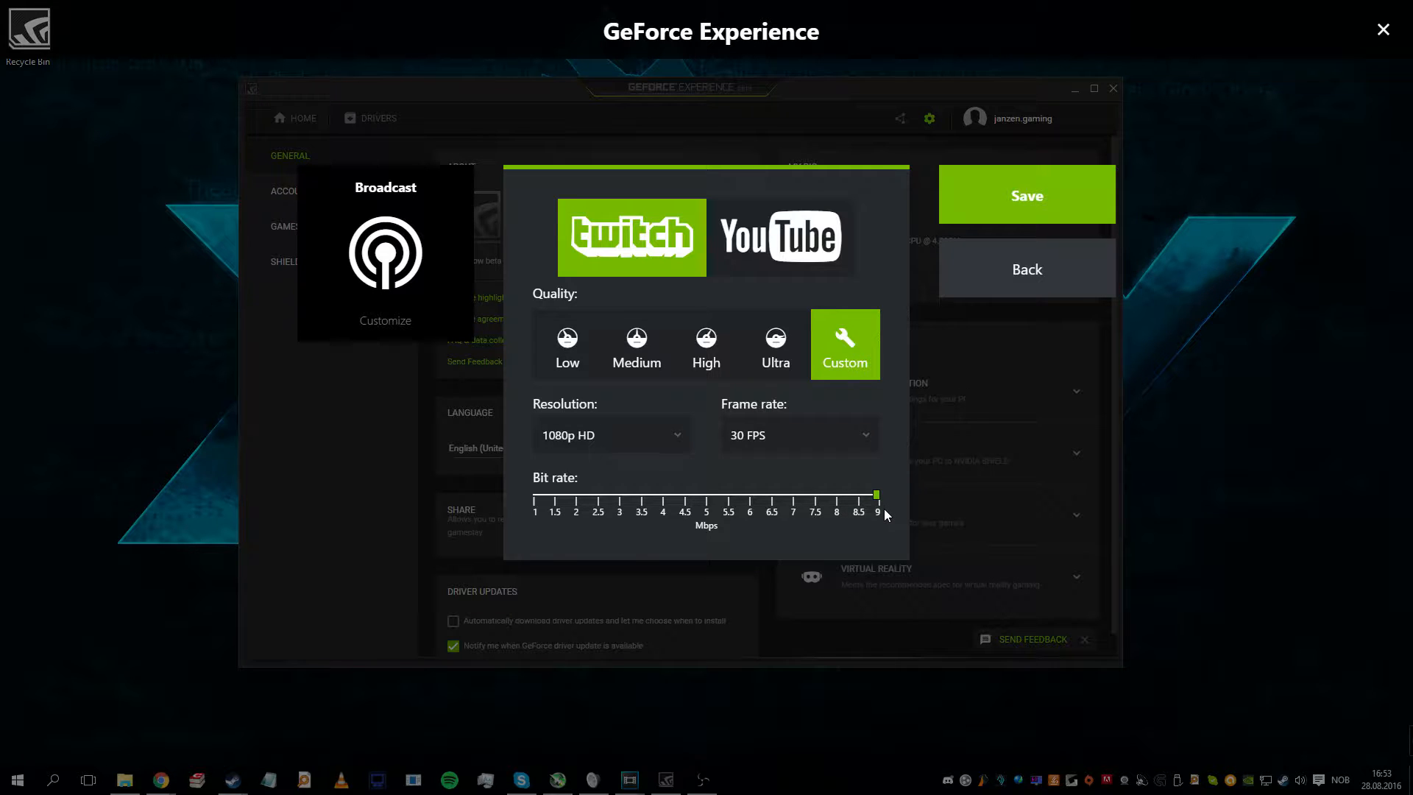
# Step: Try the Low, Medium, High and Ultra quality presets for Twitch, then choose 30 FPS with Ultra
pyautogui.click(776, 345)
pyautogui.click(711, 356)
pyautogui.click(634, 368)
pyautogui.click(550, 362)
pyautogui.click(655, 364)
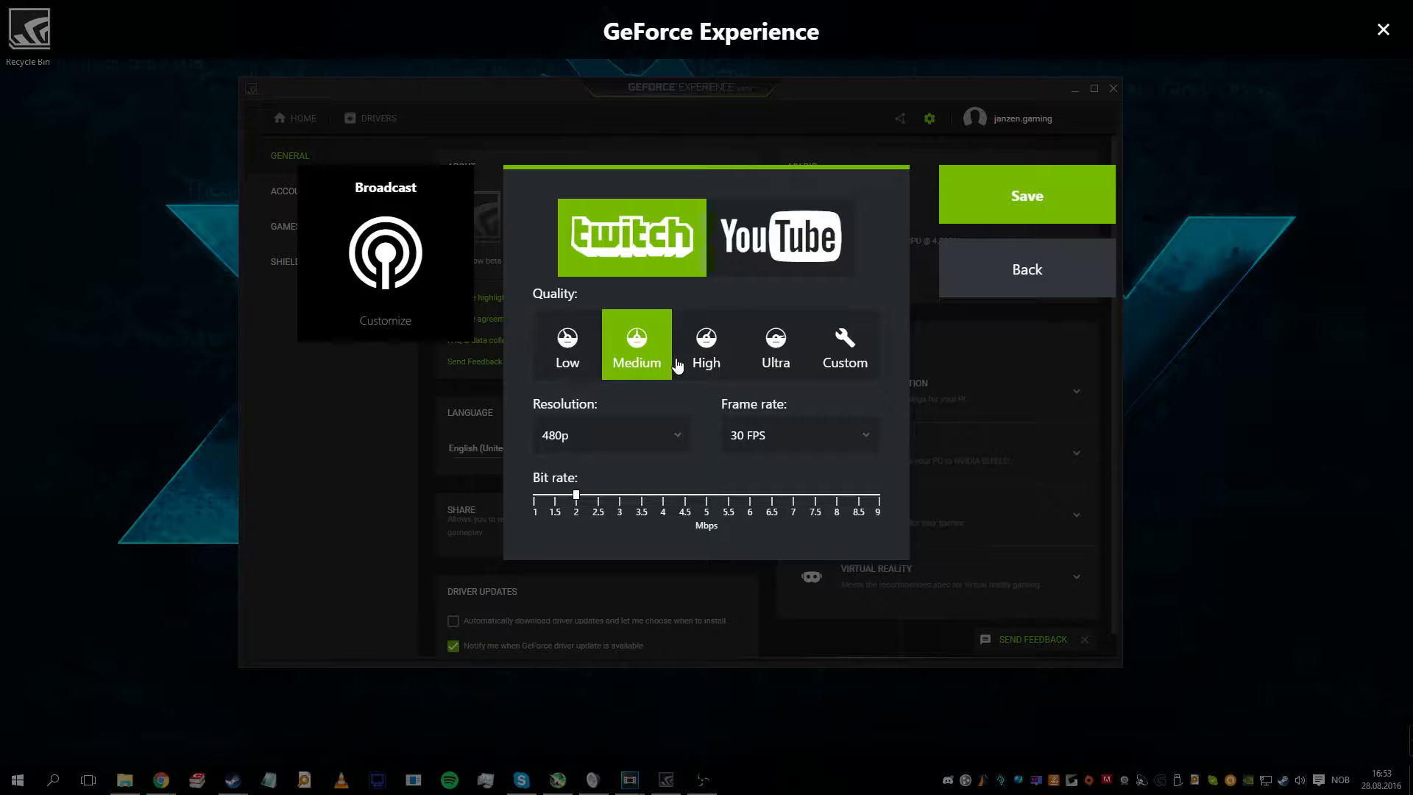
pyautogui.click(683, 360)
pyautogui.click(765, 359)
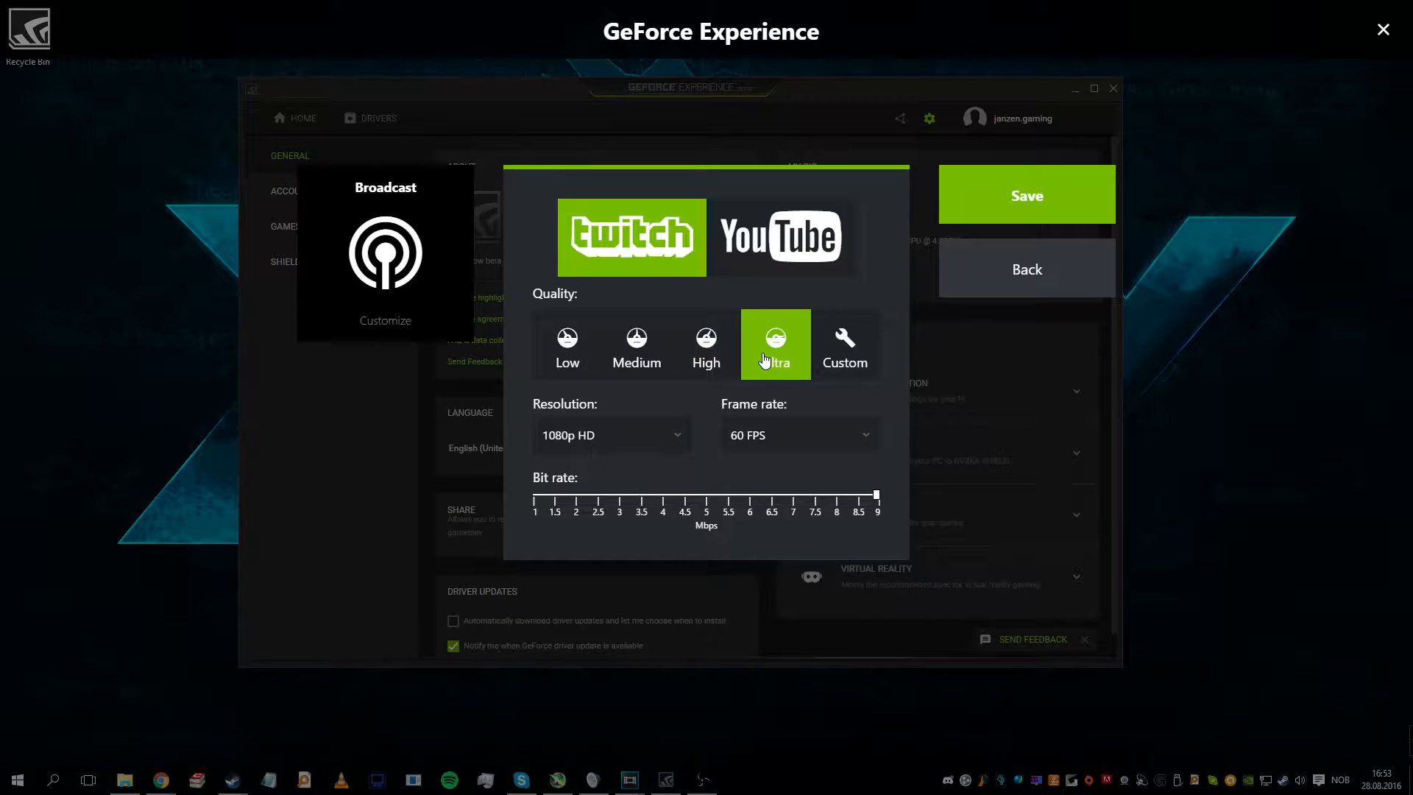
pyautogui.click(795, 449)
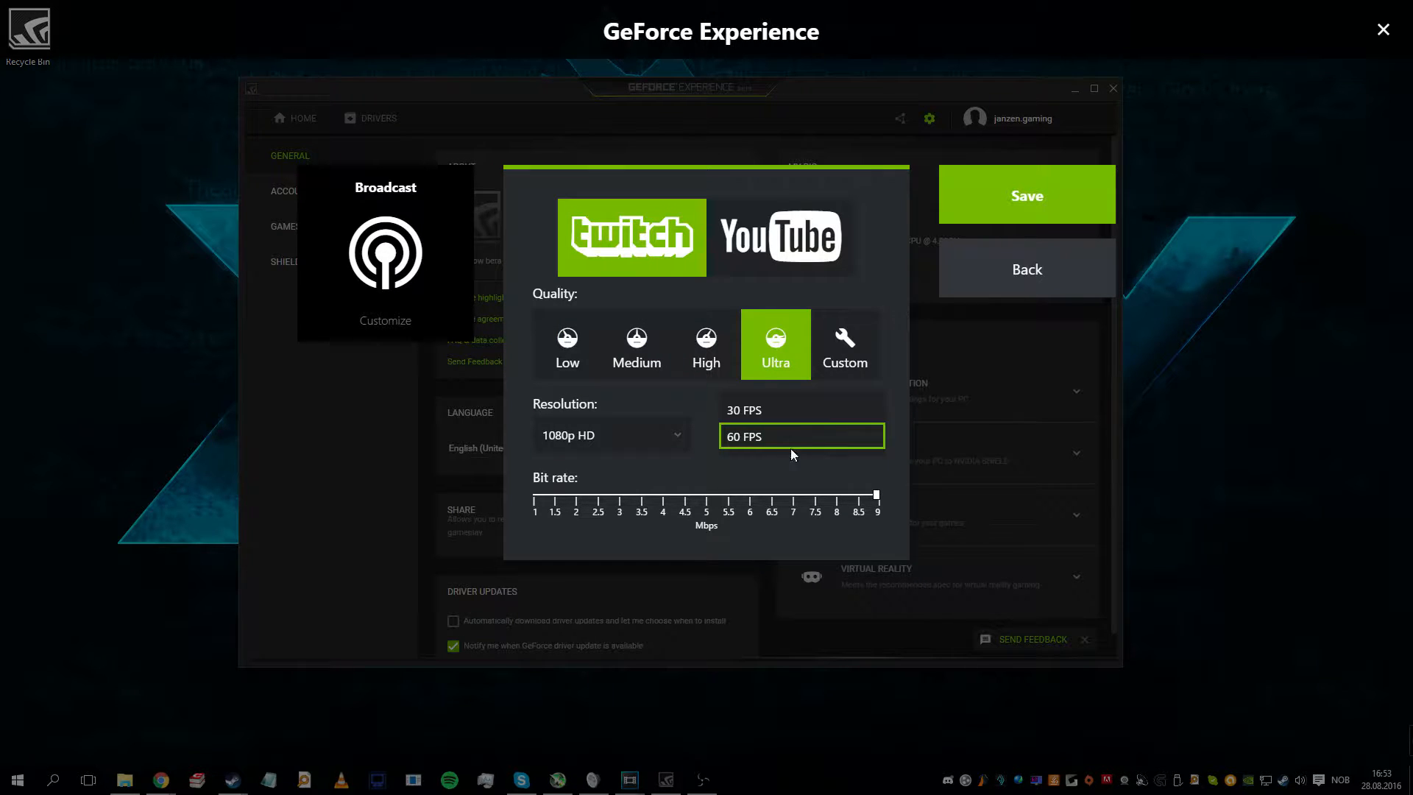
pyautogui.click(794, 410)
# Step: Try YouTube as the broadcast service and leave Broadcast customization without saving
pyautogui.click(743, 245)
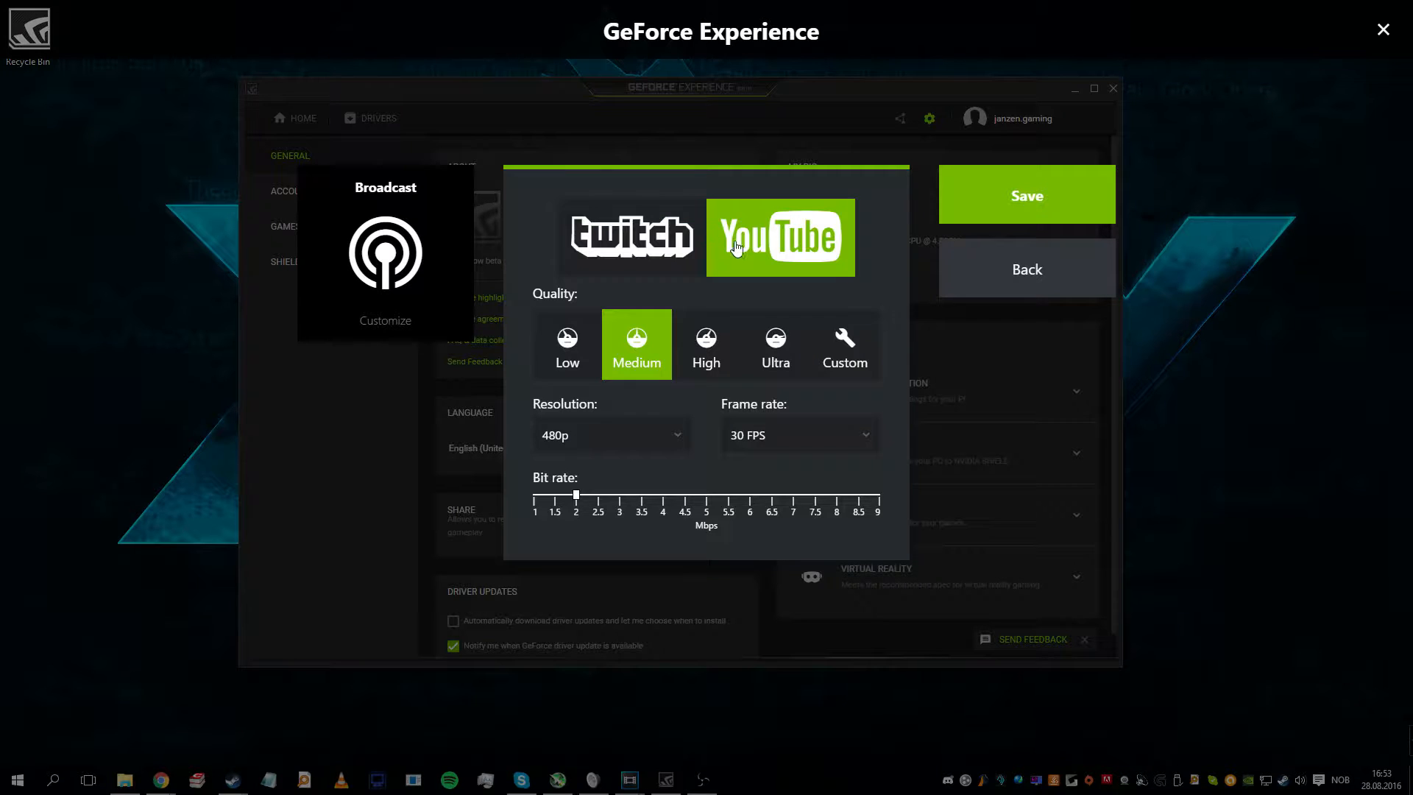
pyautogui.click(692, 261)
pyautogui.click(752, 264)
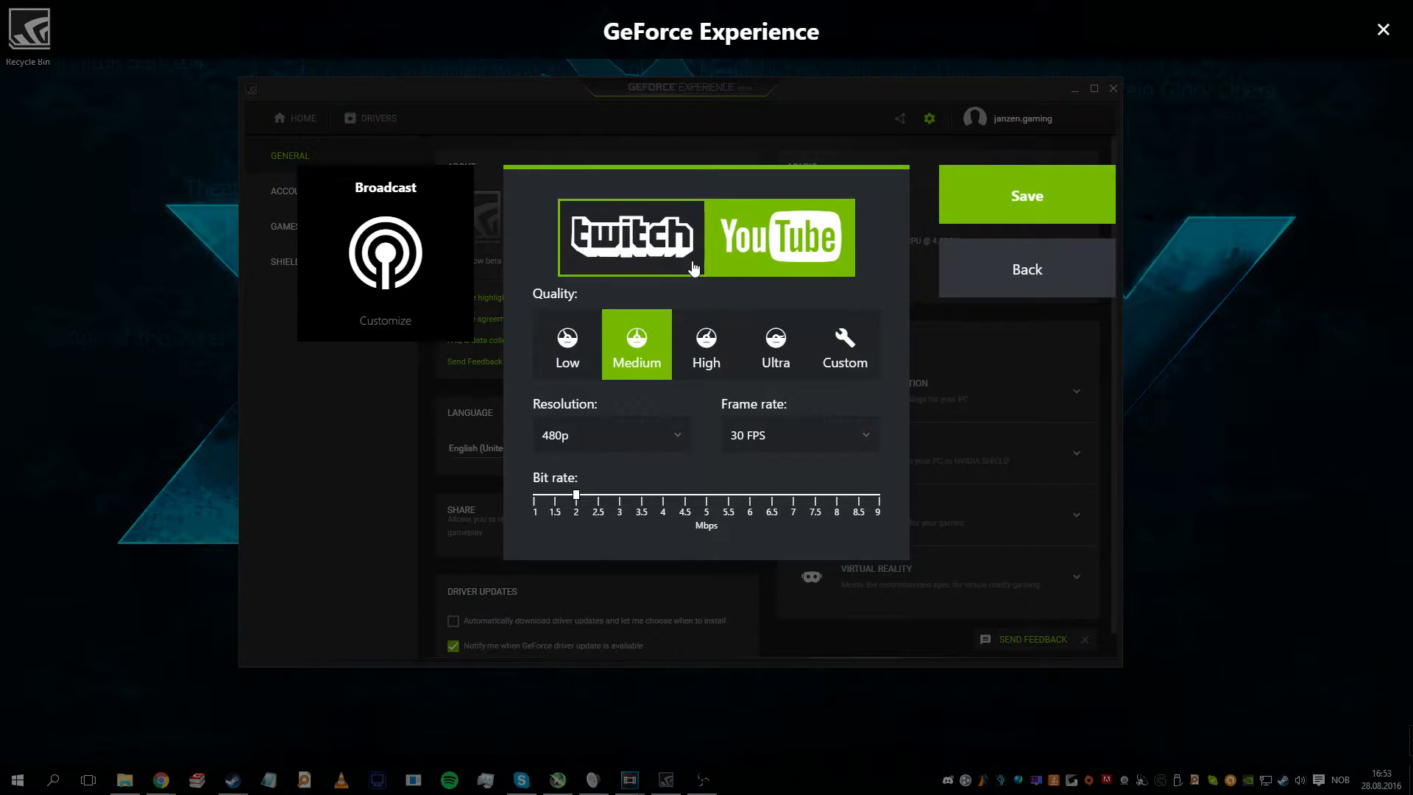
pyautogui.click(972, 276)
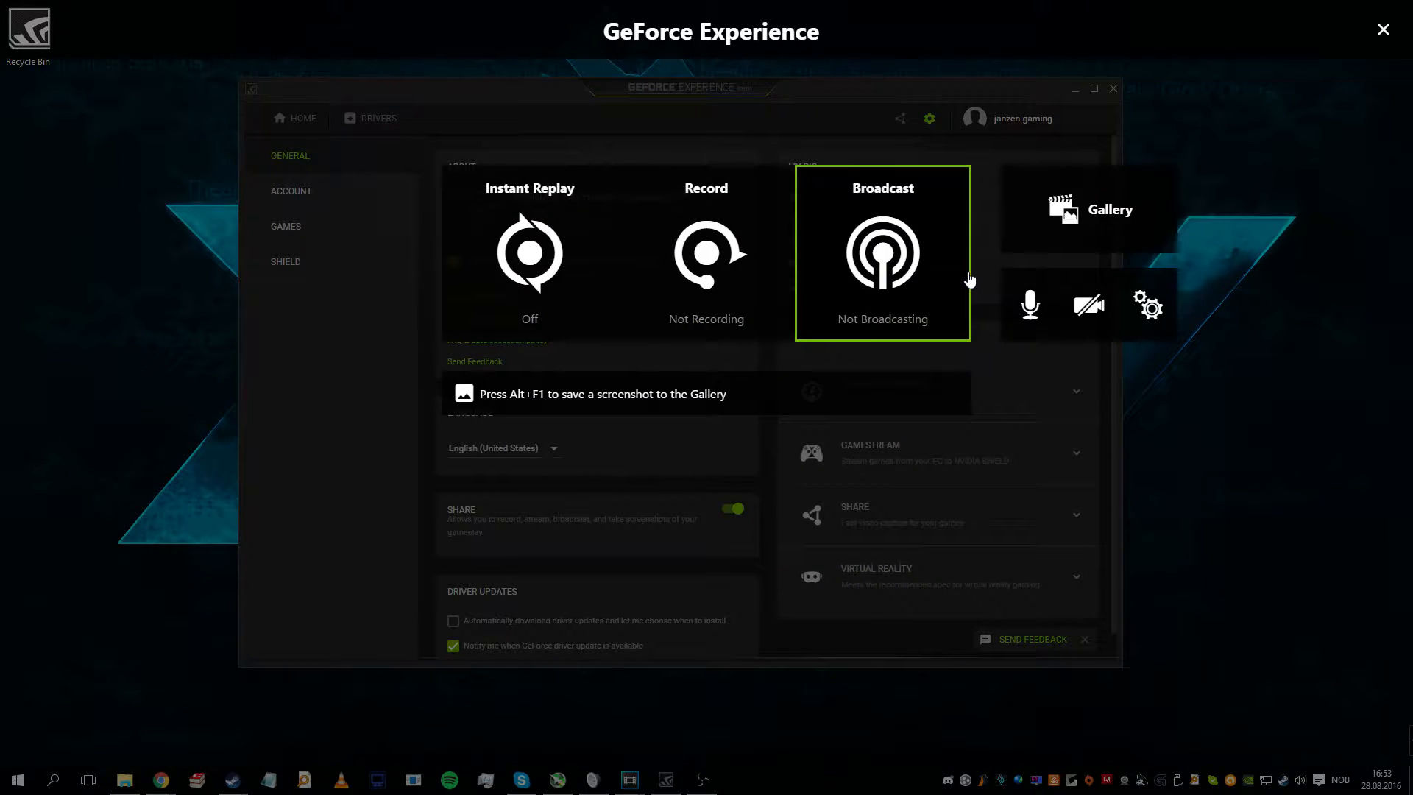
# Step: Review the desktop capture option under Privacy control, and close Preferences
pyautogui.click(1146, 309)
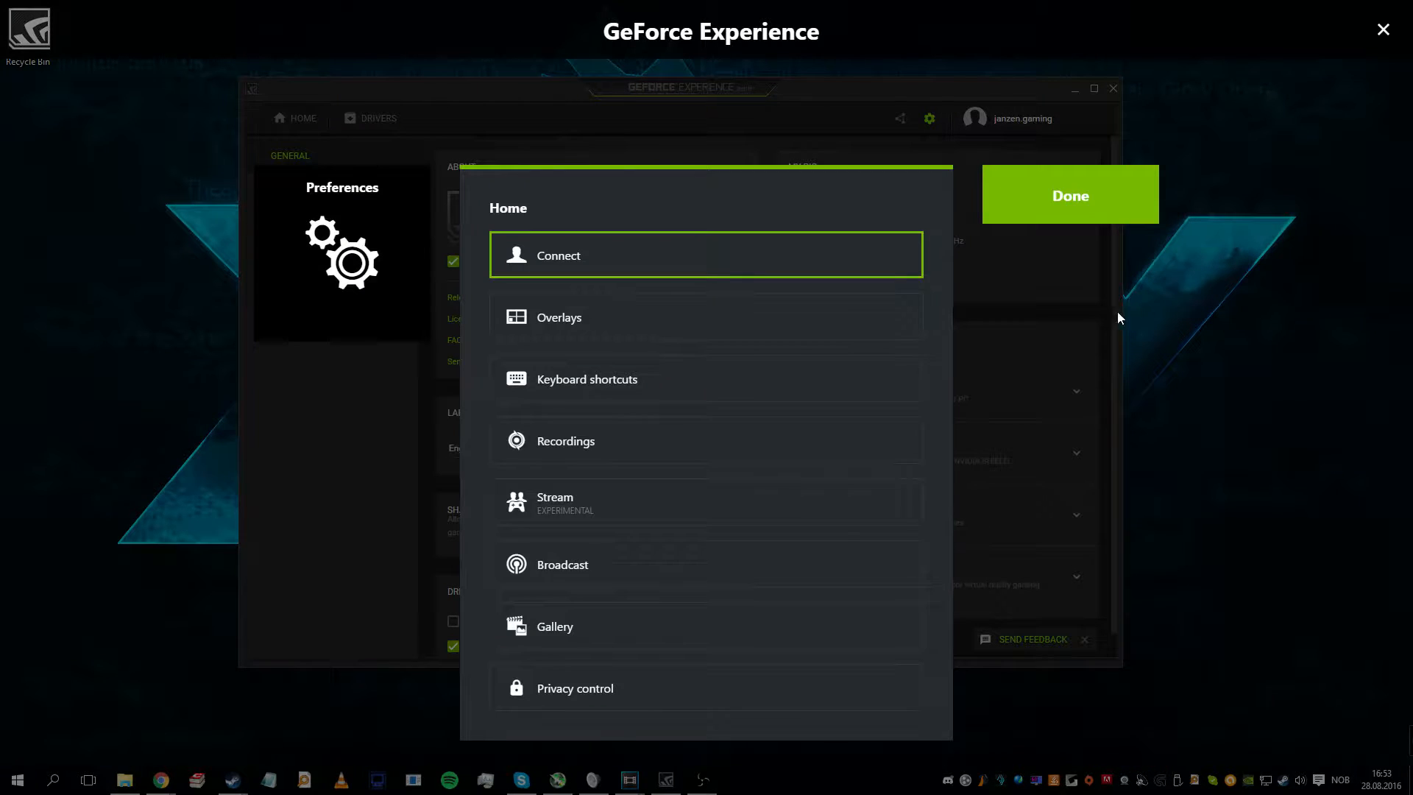
pyautogui.click(630, 699)
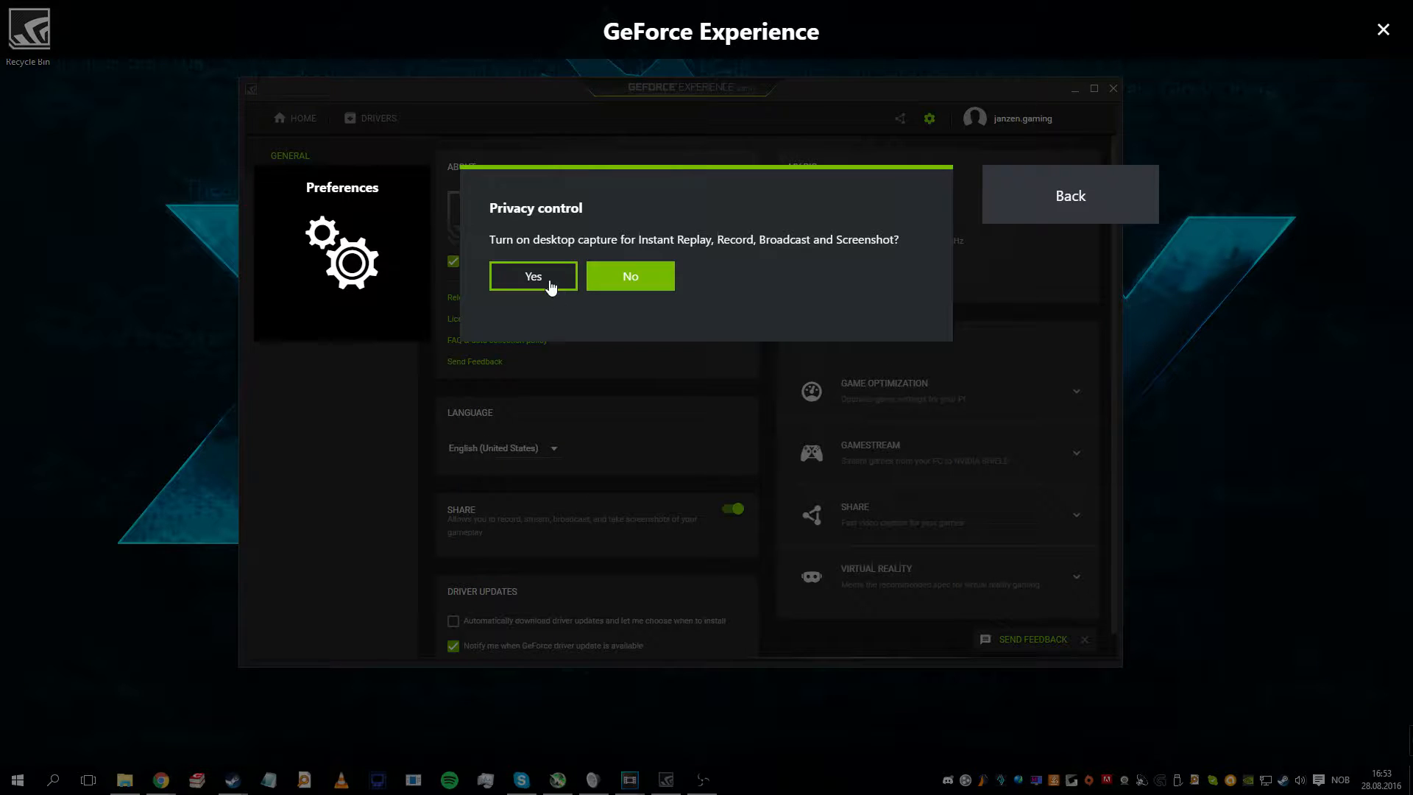
pyautogui.click(1016, 221)
pyautogui.click(1067, 209)
pyautogui.click(551, 325)
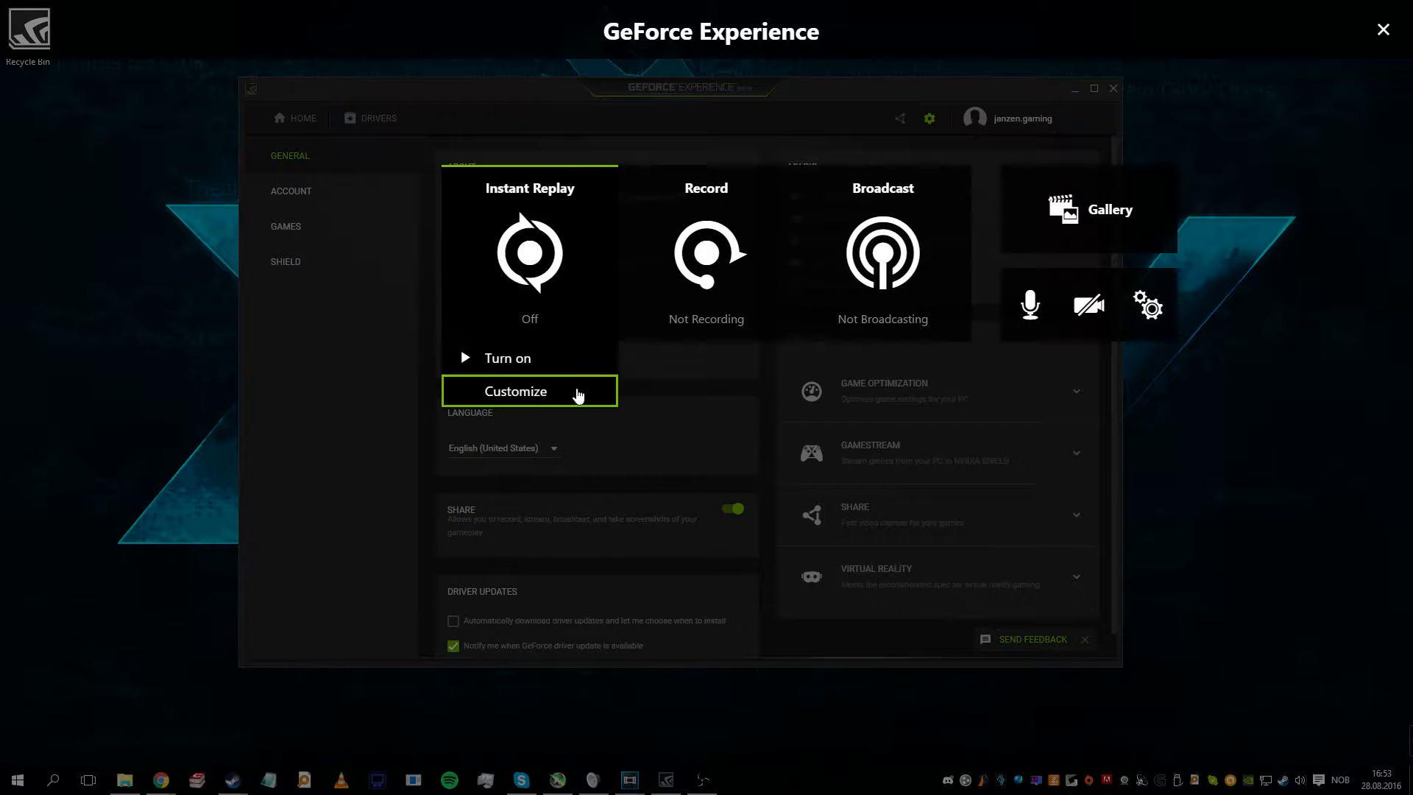
pyautogui.click(686, 280)
pyautogui.click(594, 323)
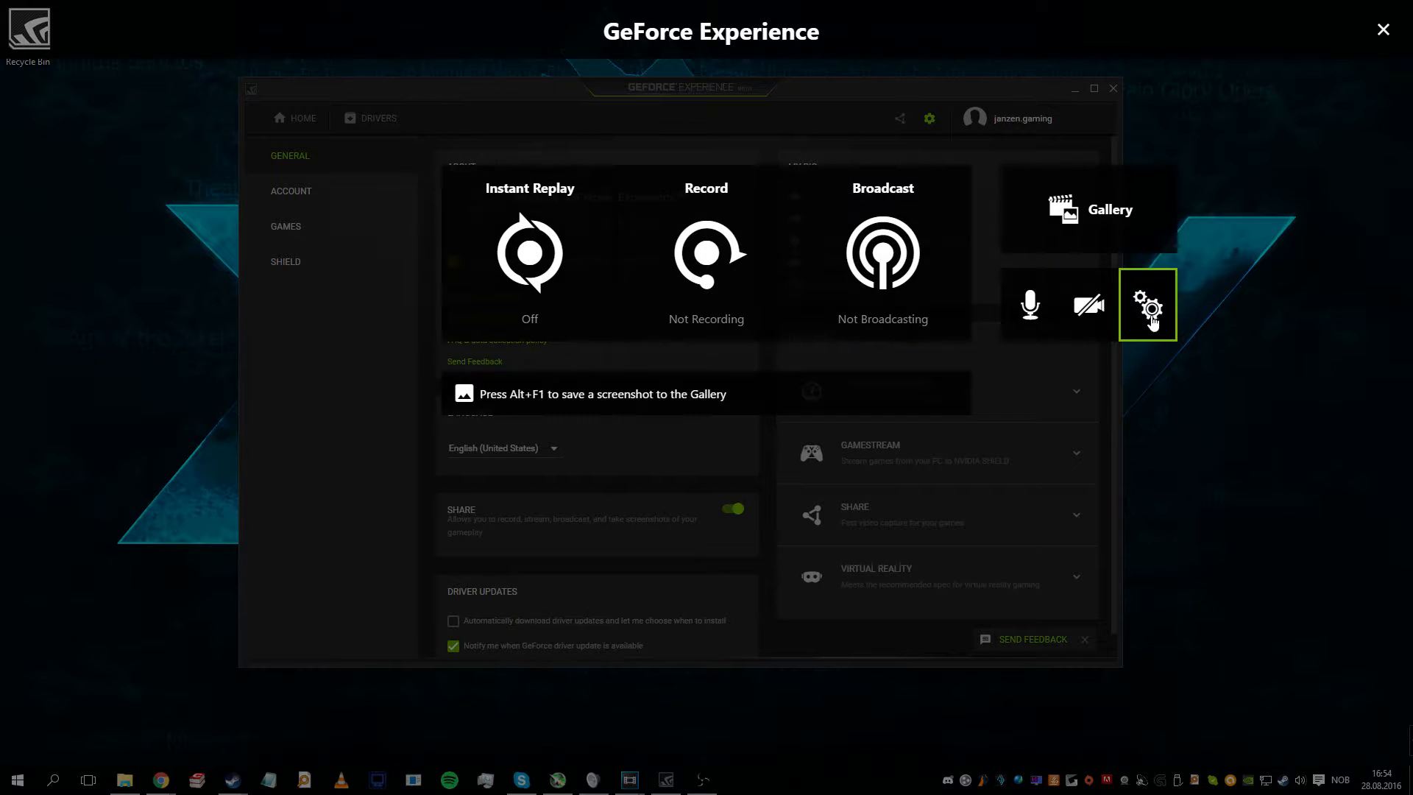
# Step: Examine the Overlays preferences for Camera, Status Indicator, FPS Counter and Viewers, and return to the Preferences home
pyautogui.click(1161, 315)
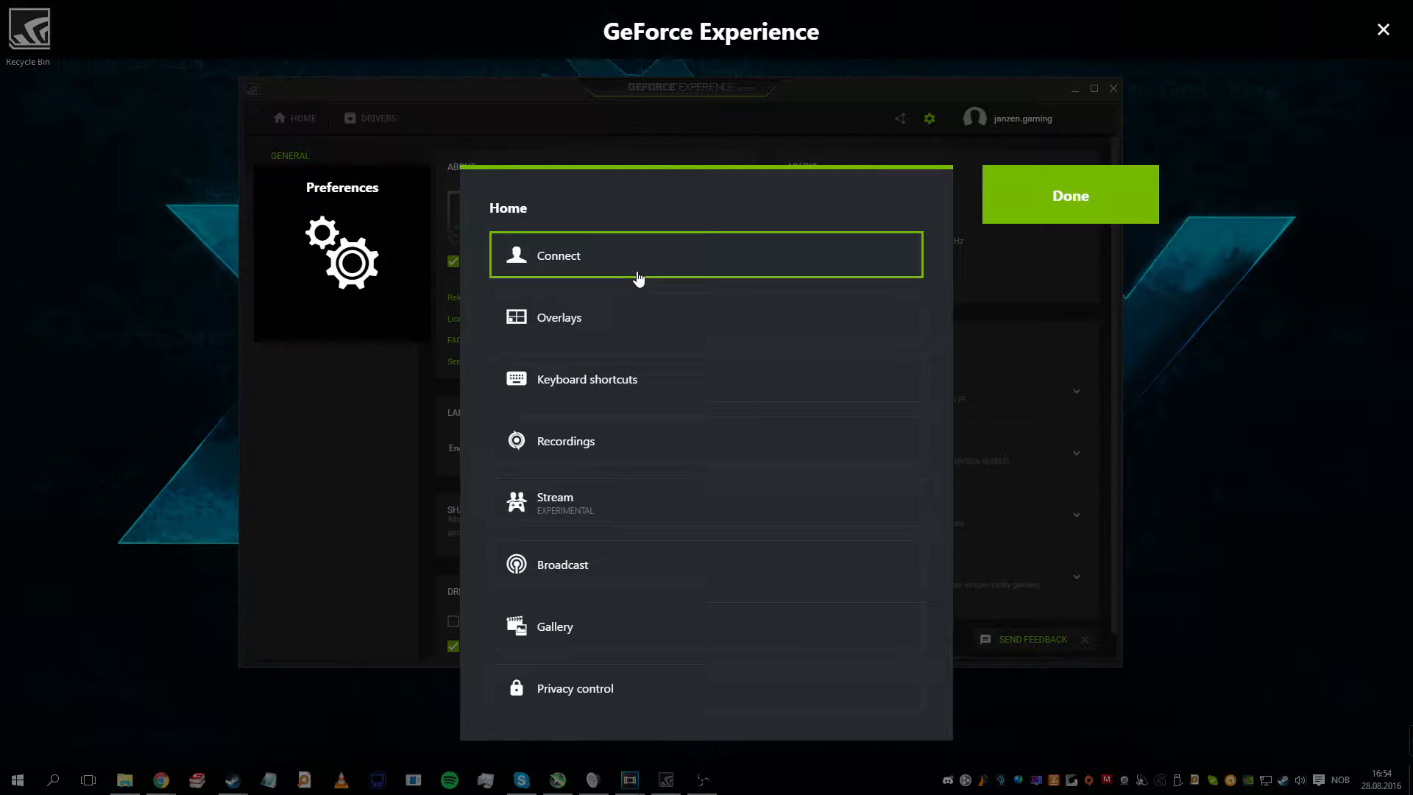
pyautogui.click(580, 329)
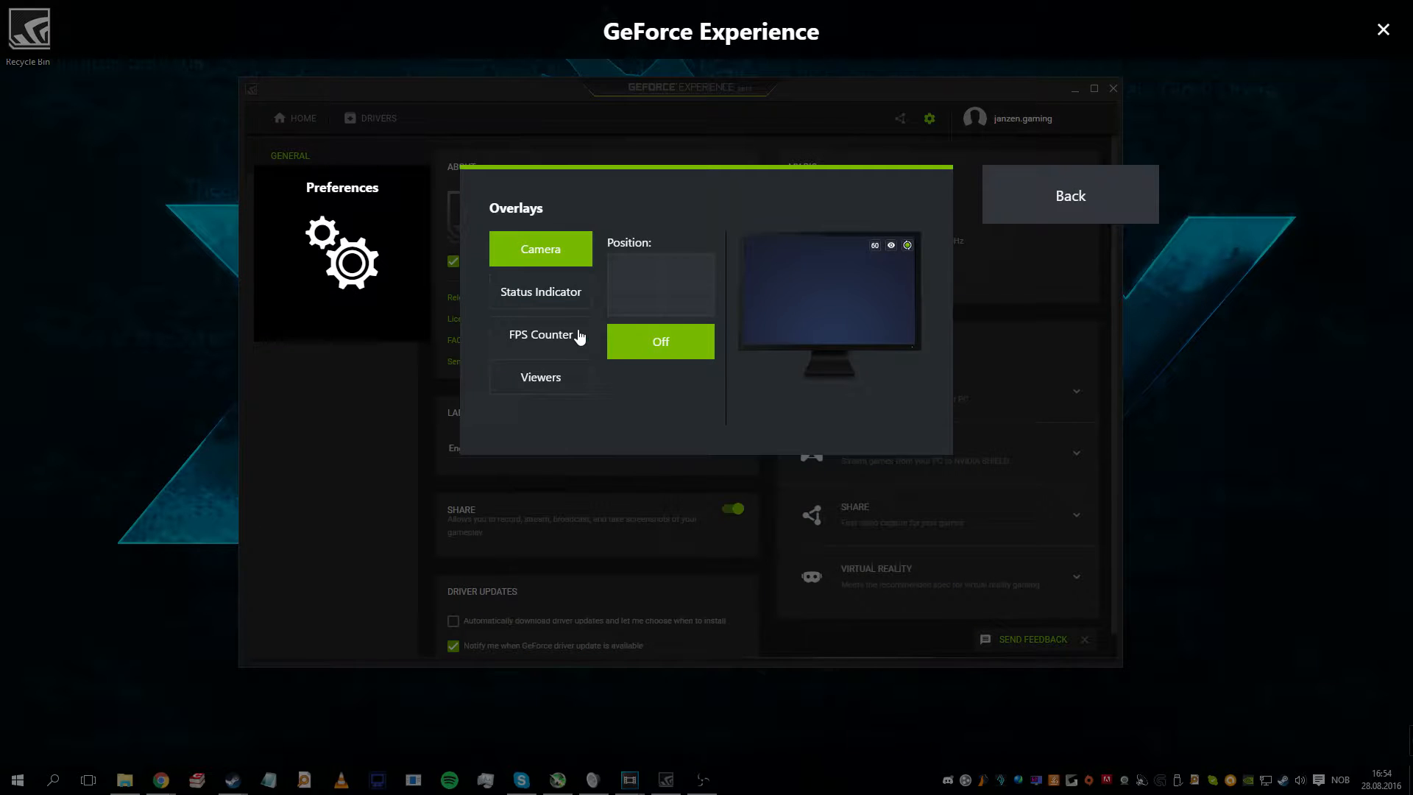
pyautogui.click(697, 337)
pyautogui.click(687, 349)
pyautogui.click(555, 293)
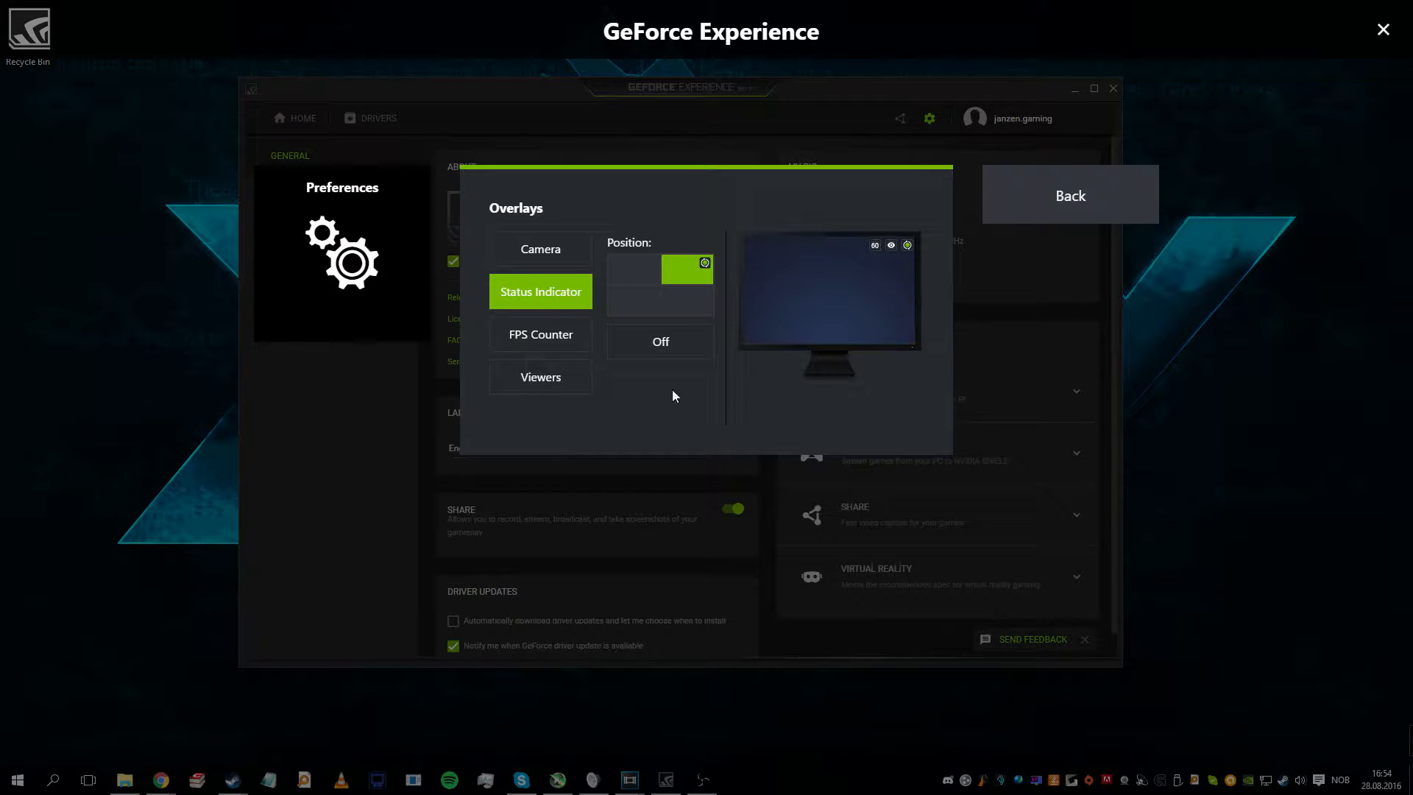
pyautogui.click(575, 343)
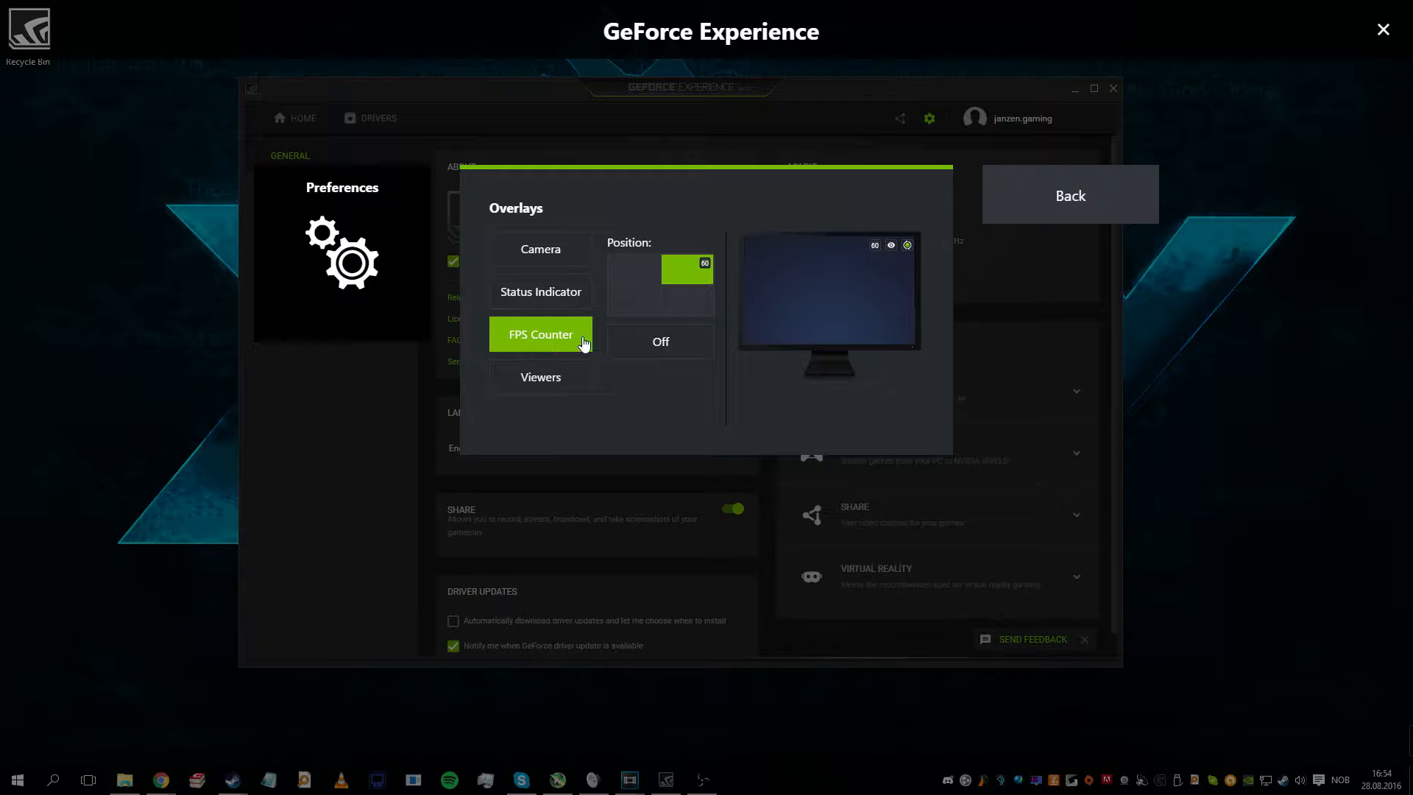
pyautogui.click(543, 376)
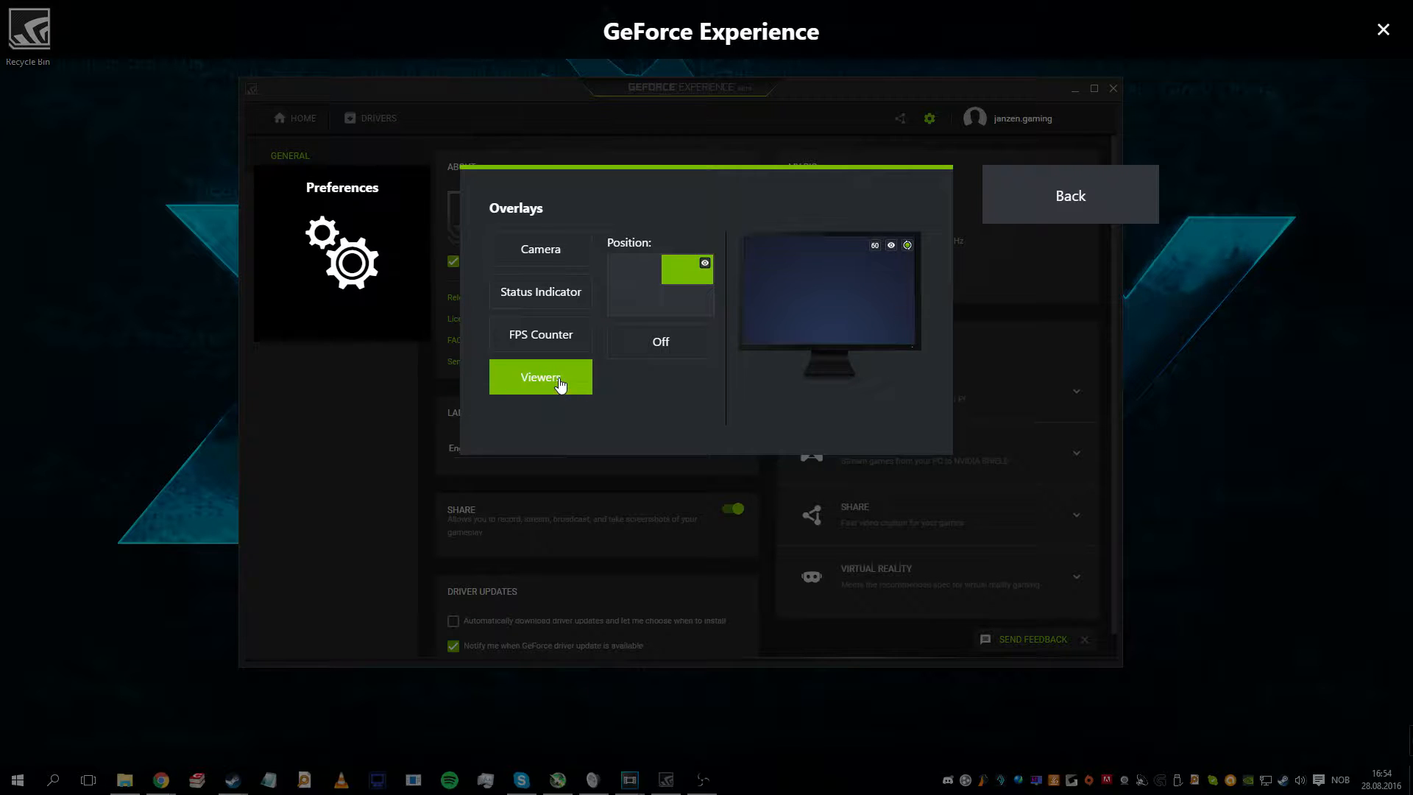
pyautogui.click(581, 303)
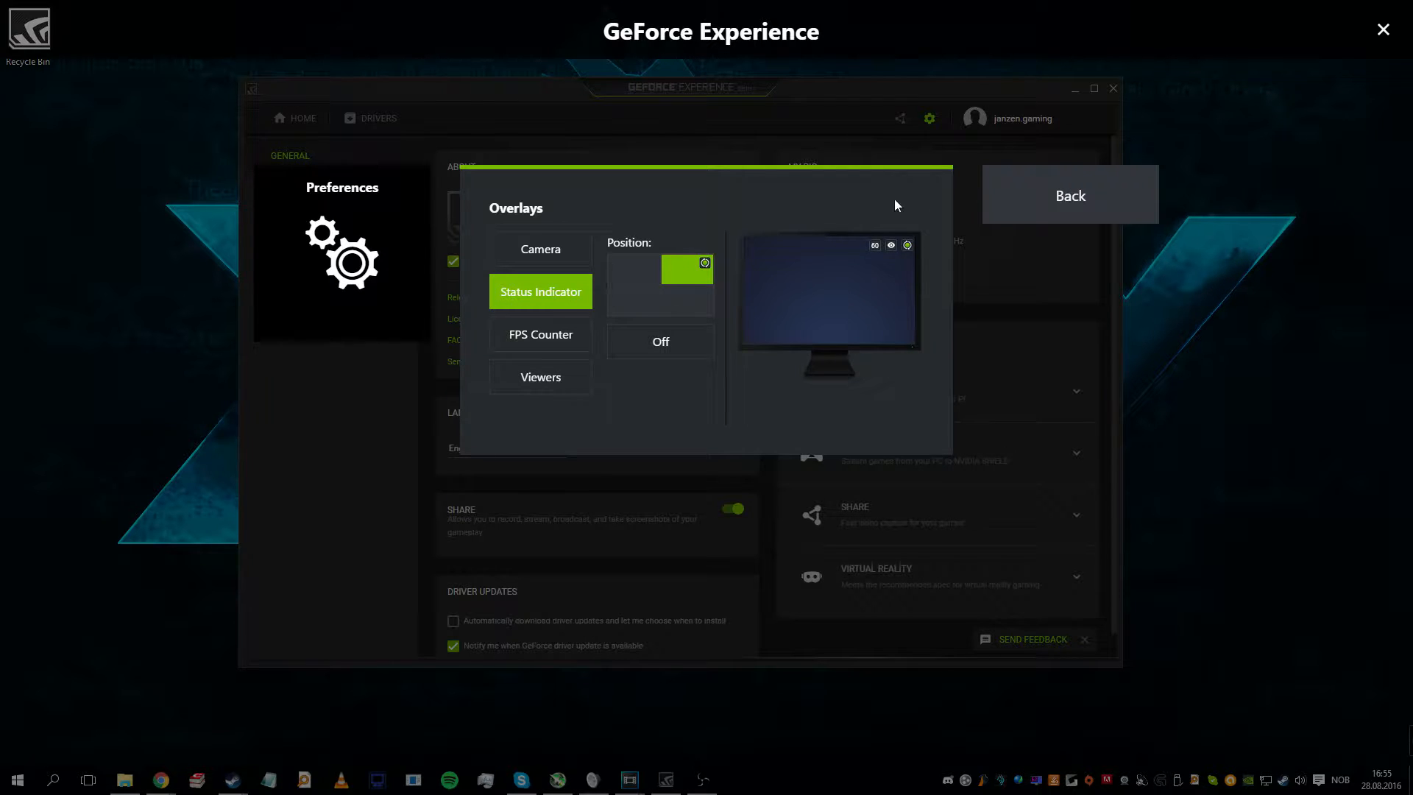
pyautogui.click(1029, 183)
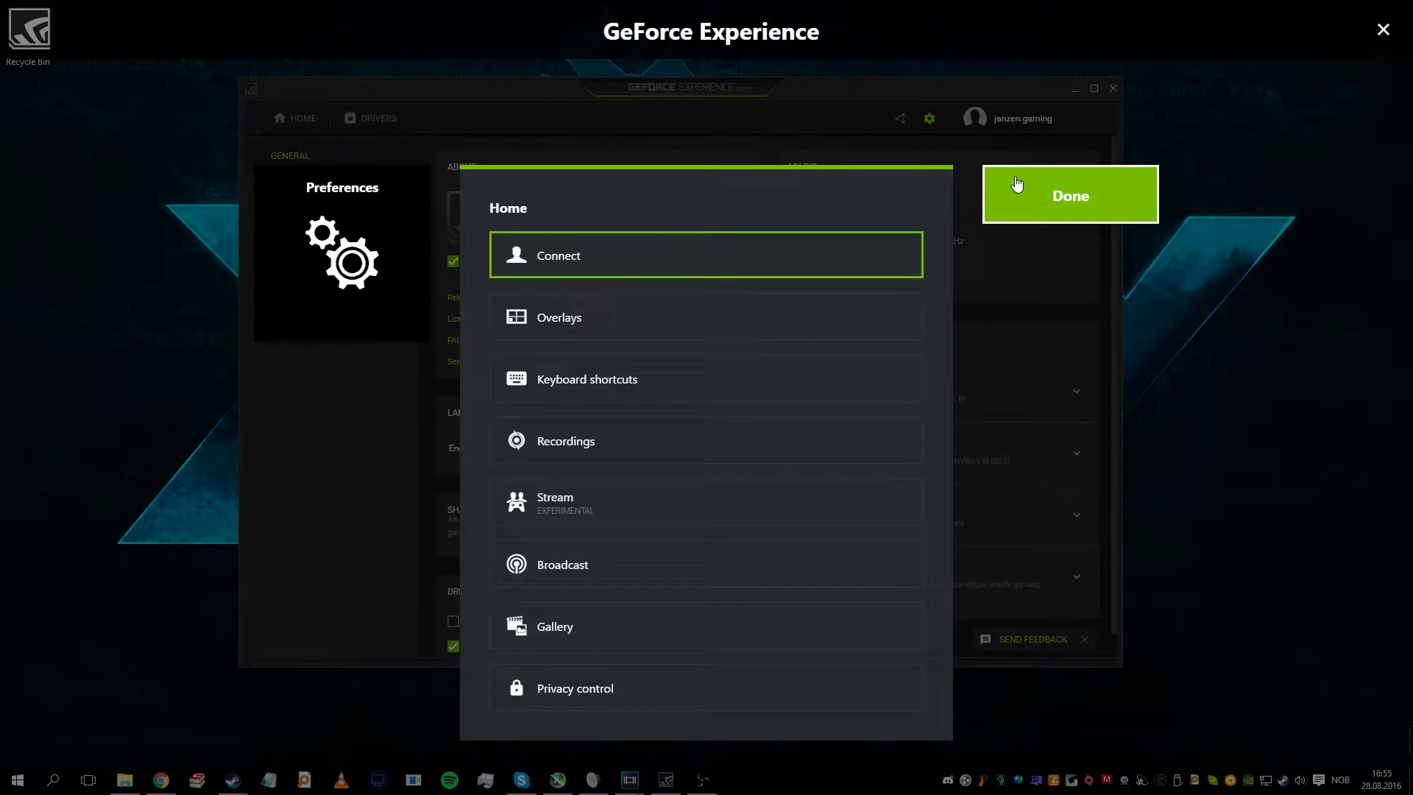
# Step: Review the keyboard shortcuts for general functions, capture, recording and broadcasting, and close Preferences
pyautogui.click(738, 396)
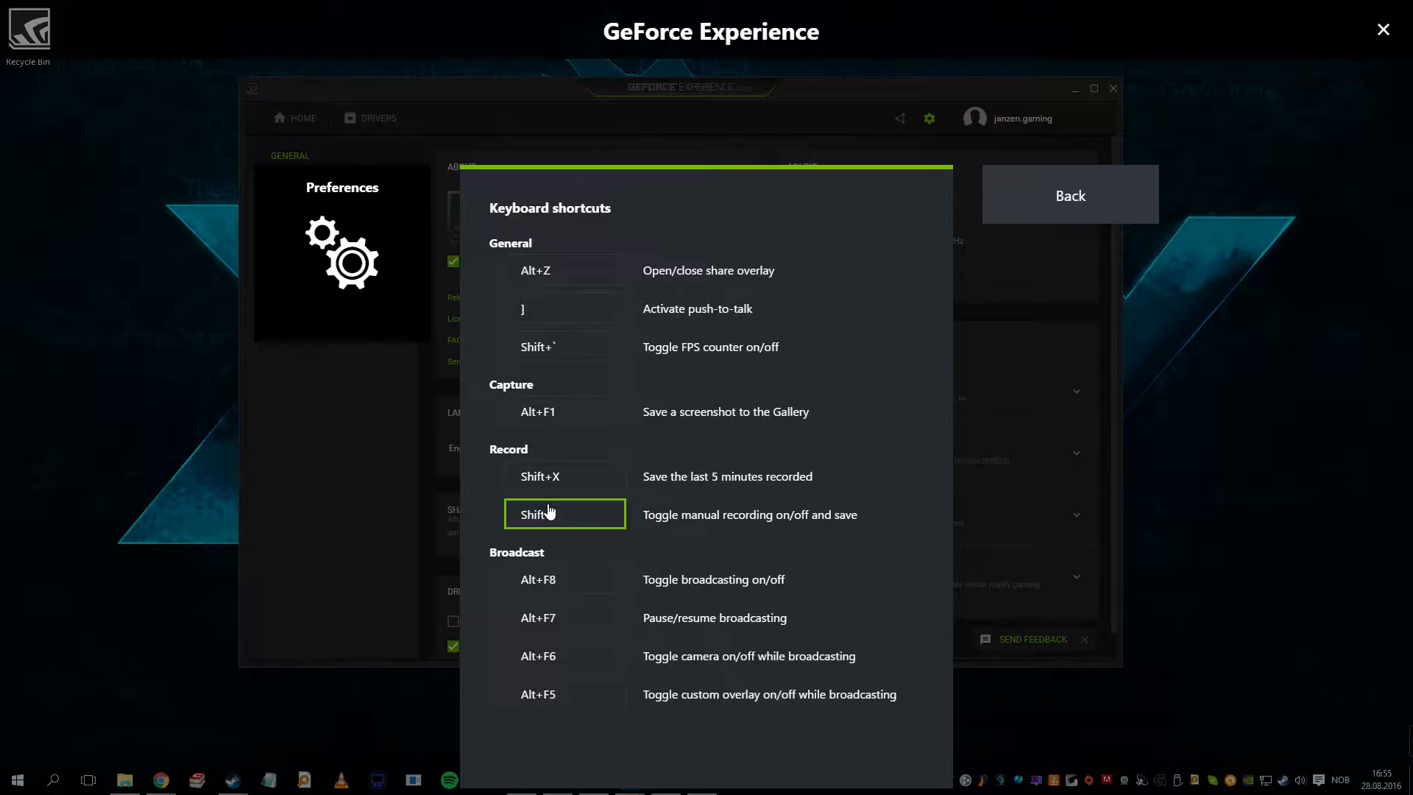
pyautogui.hotkey('shift', "'")
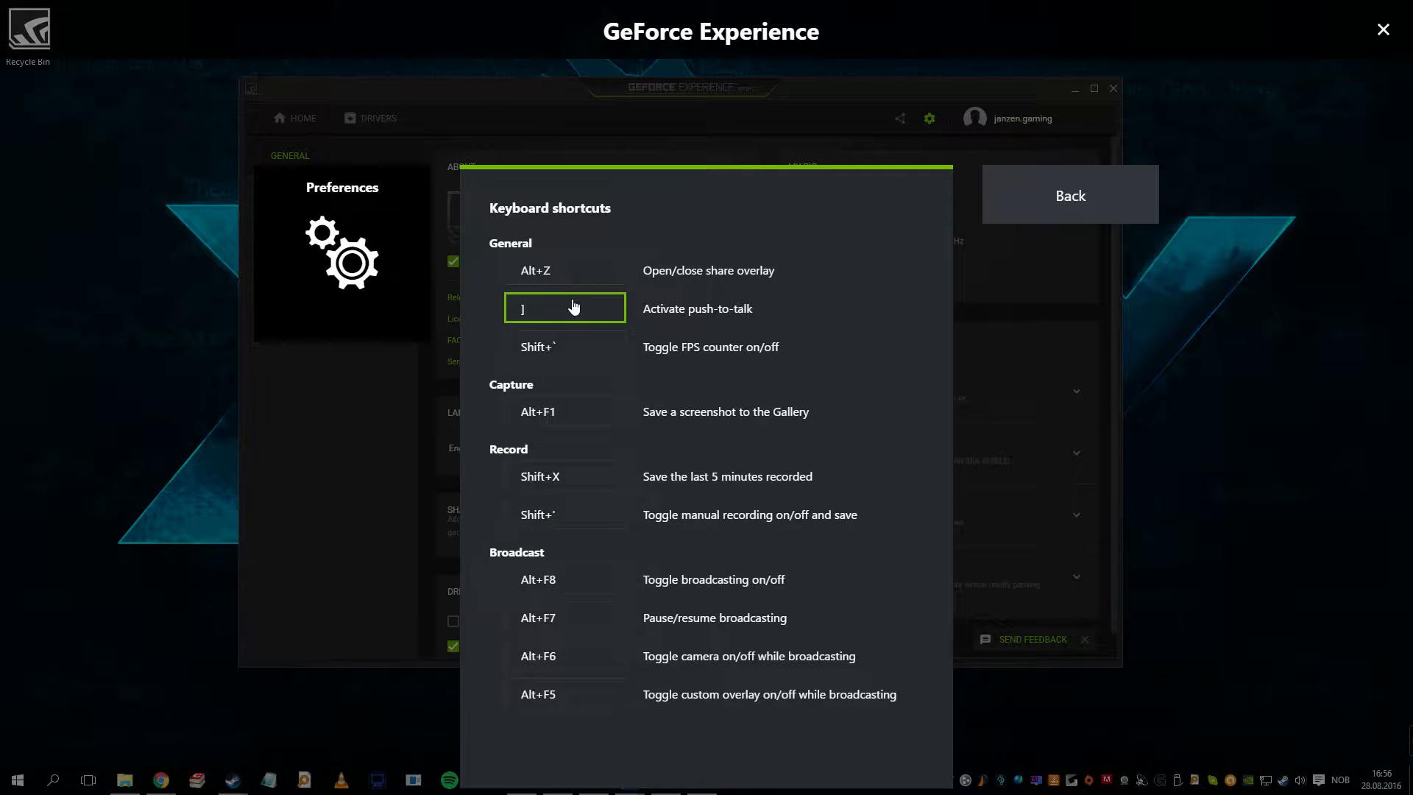
pyautogui.click(1040, 197)
pyautogui.click(1040, 199)
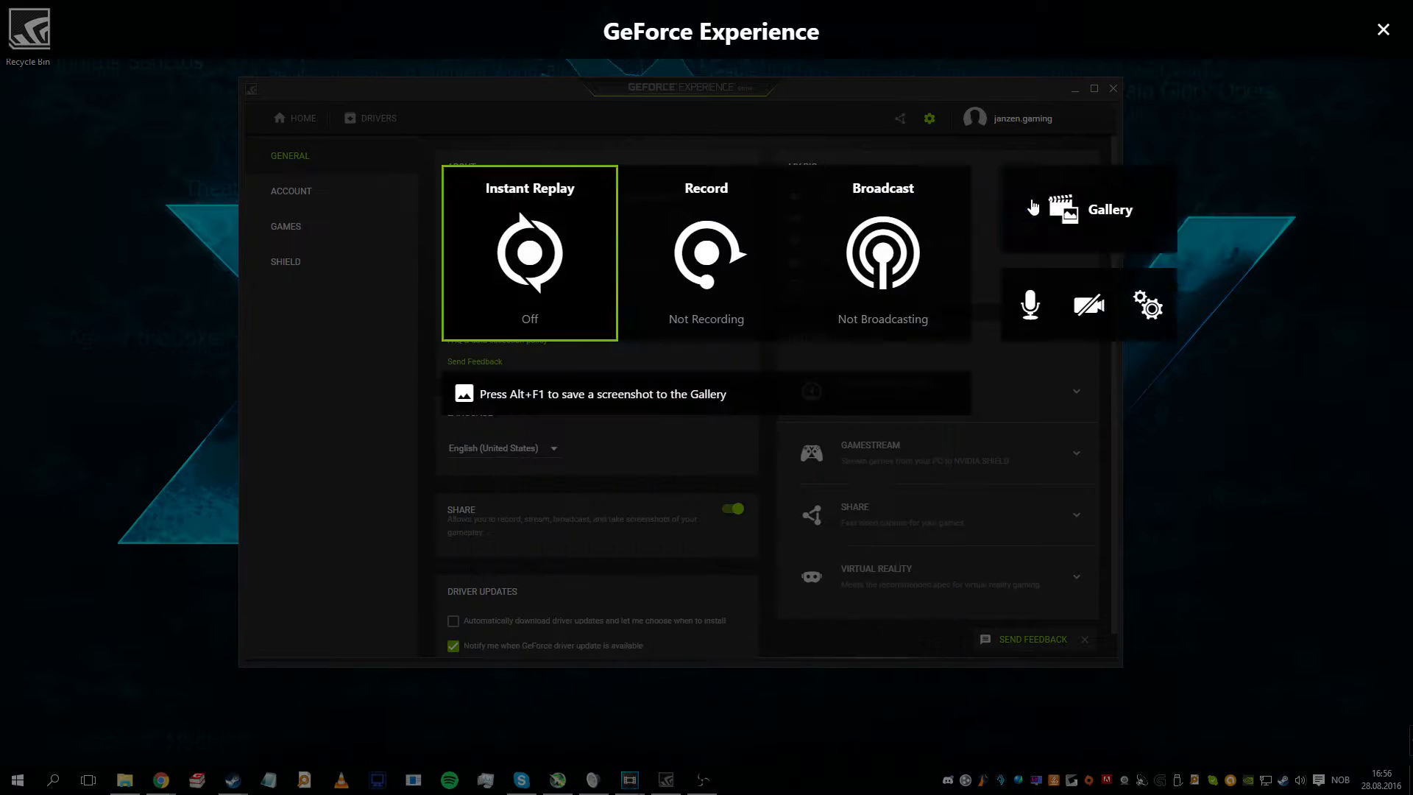
# Step: Check the available microphone modes and turn on Instant Replay
pyautogui.click(1047, 291)
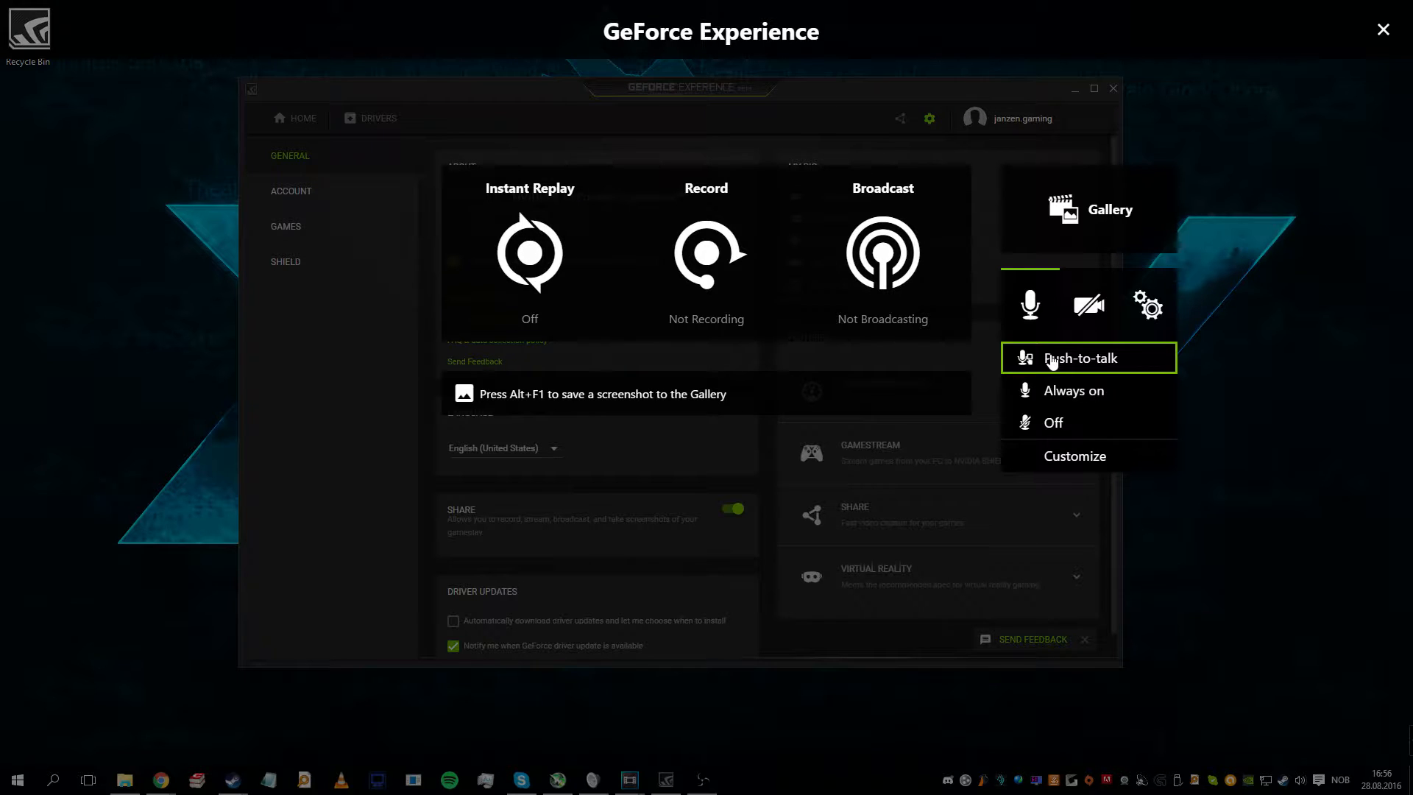
pyautogui.click(479, 272)
pyautogui.click(500, 326)
pyautogui.click(519, 335)
pyautogui.click(522, 366)
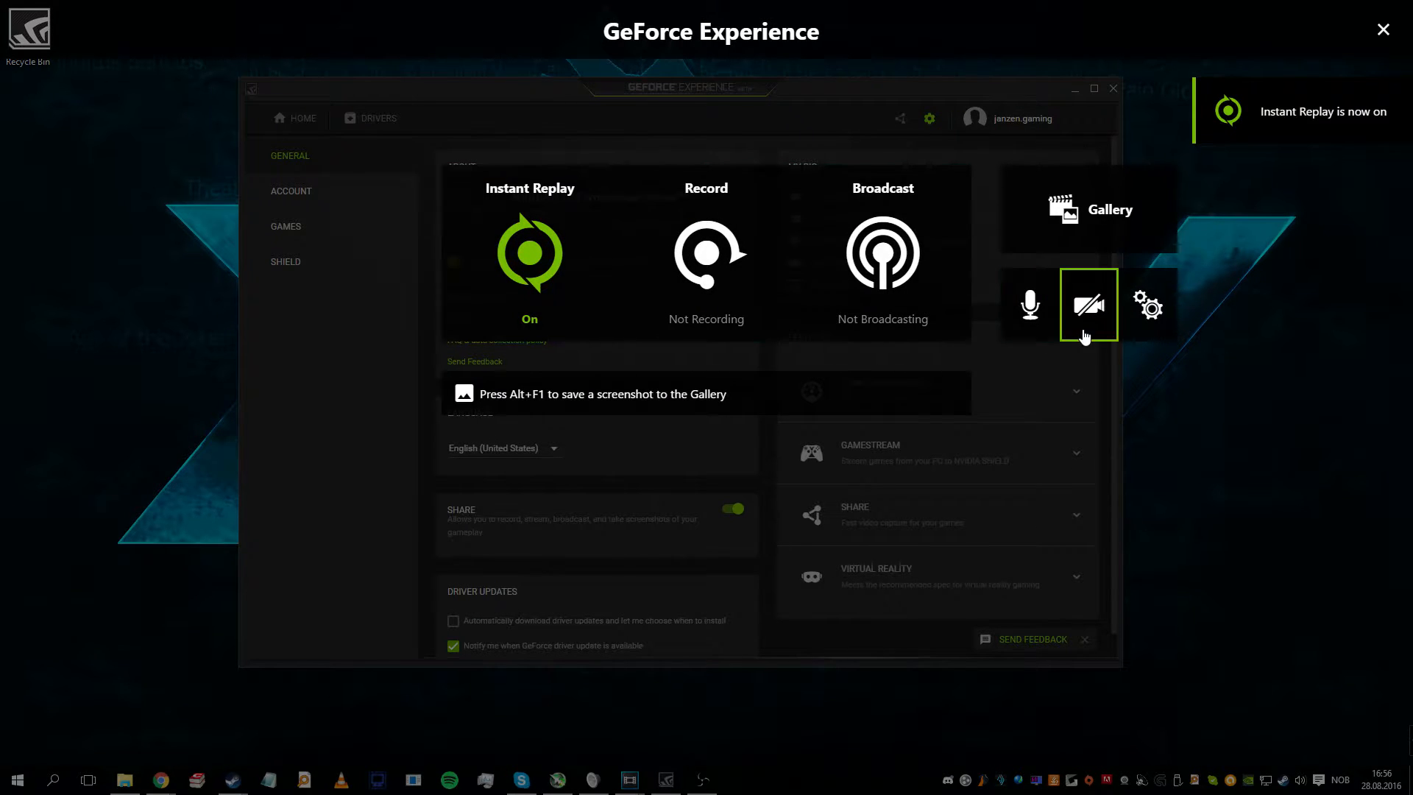
# Step: Set the microphone mode to Always on
pyautogui.click(1054, 329)
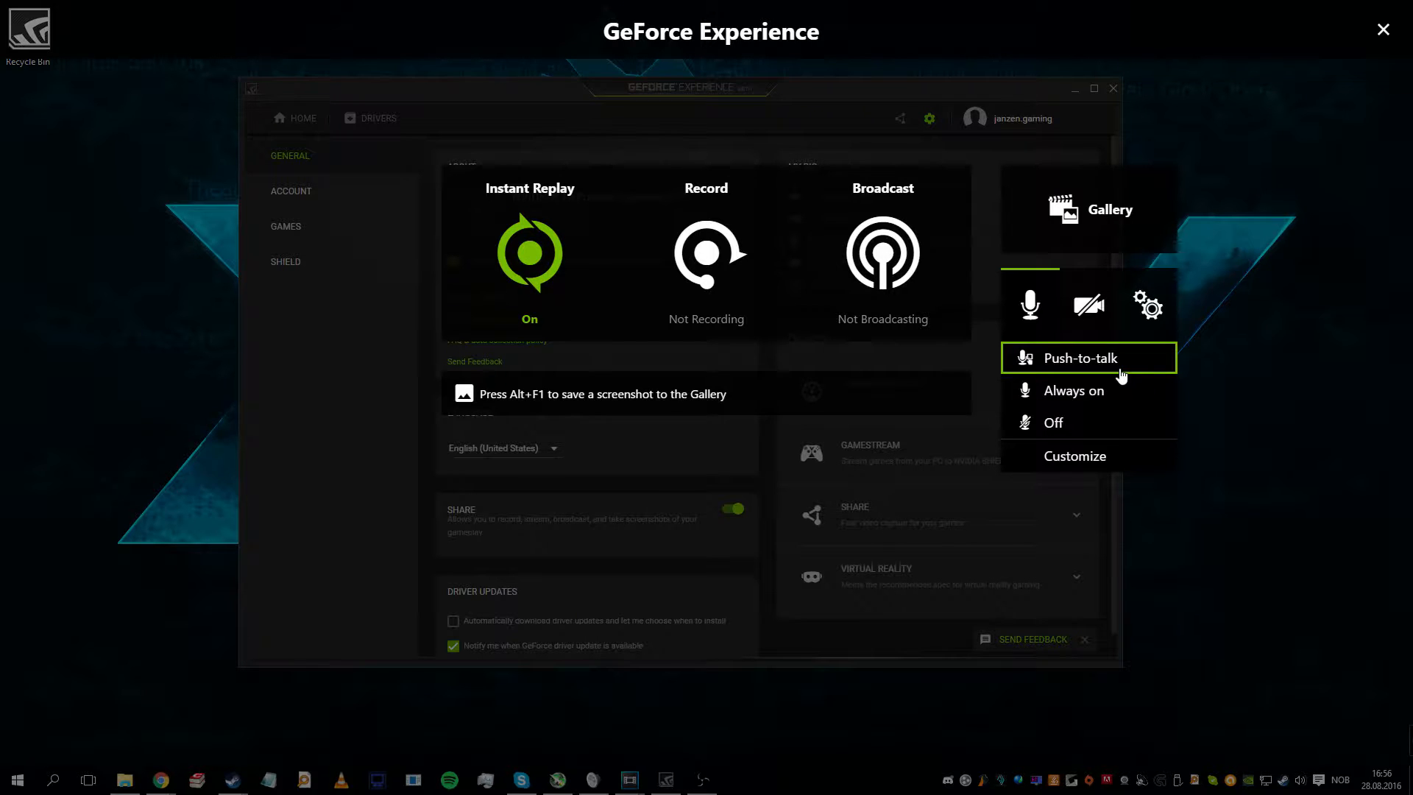
pyautogui.click(1104, 390)
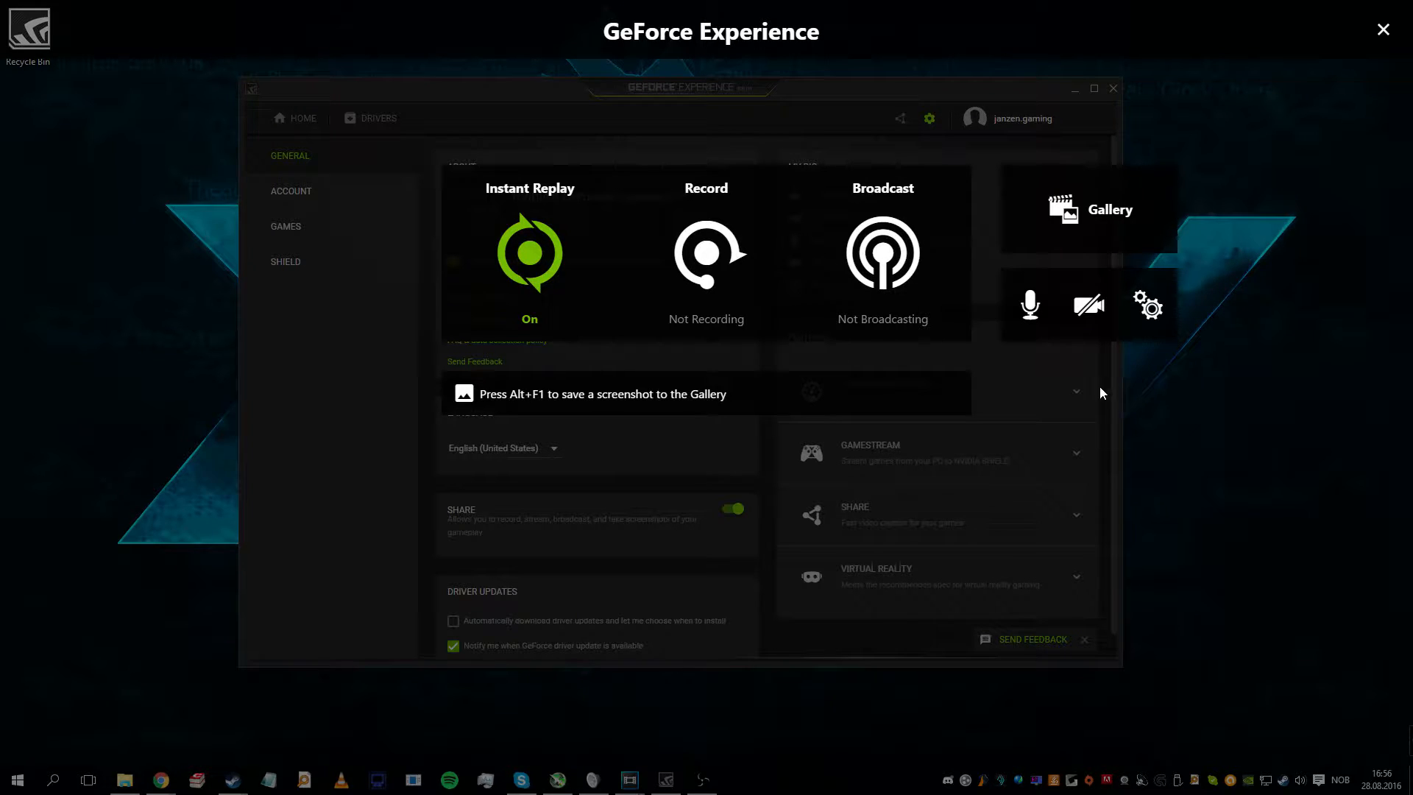
pyautogui.click(1067, 313)
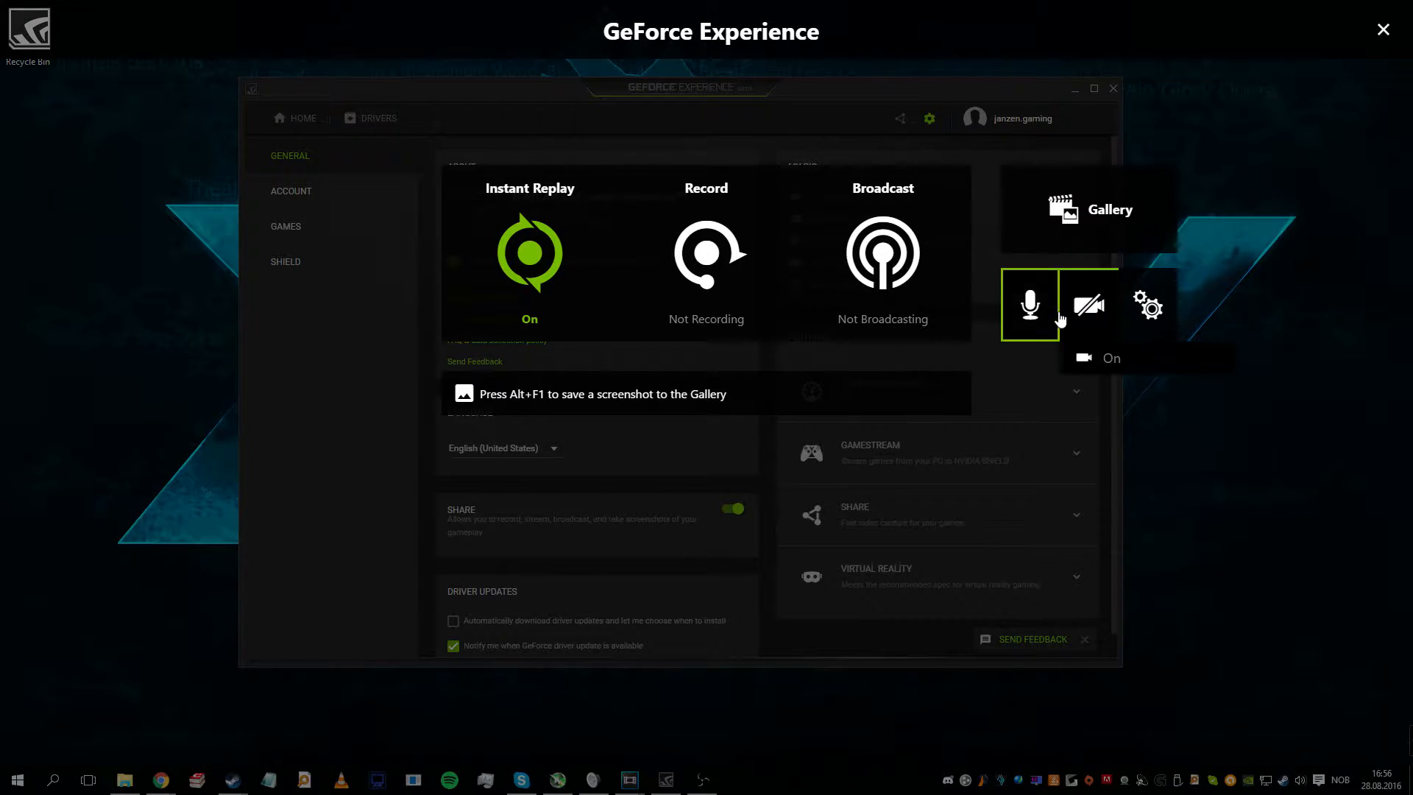
# Step: Customize the microphone with the Yeti Stereo Microphone as recording device, 100 percent volume and 0 percent boost, and save
pyautogui.click(1029, 305)
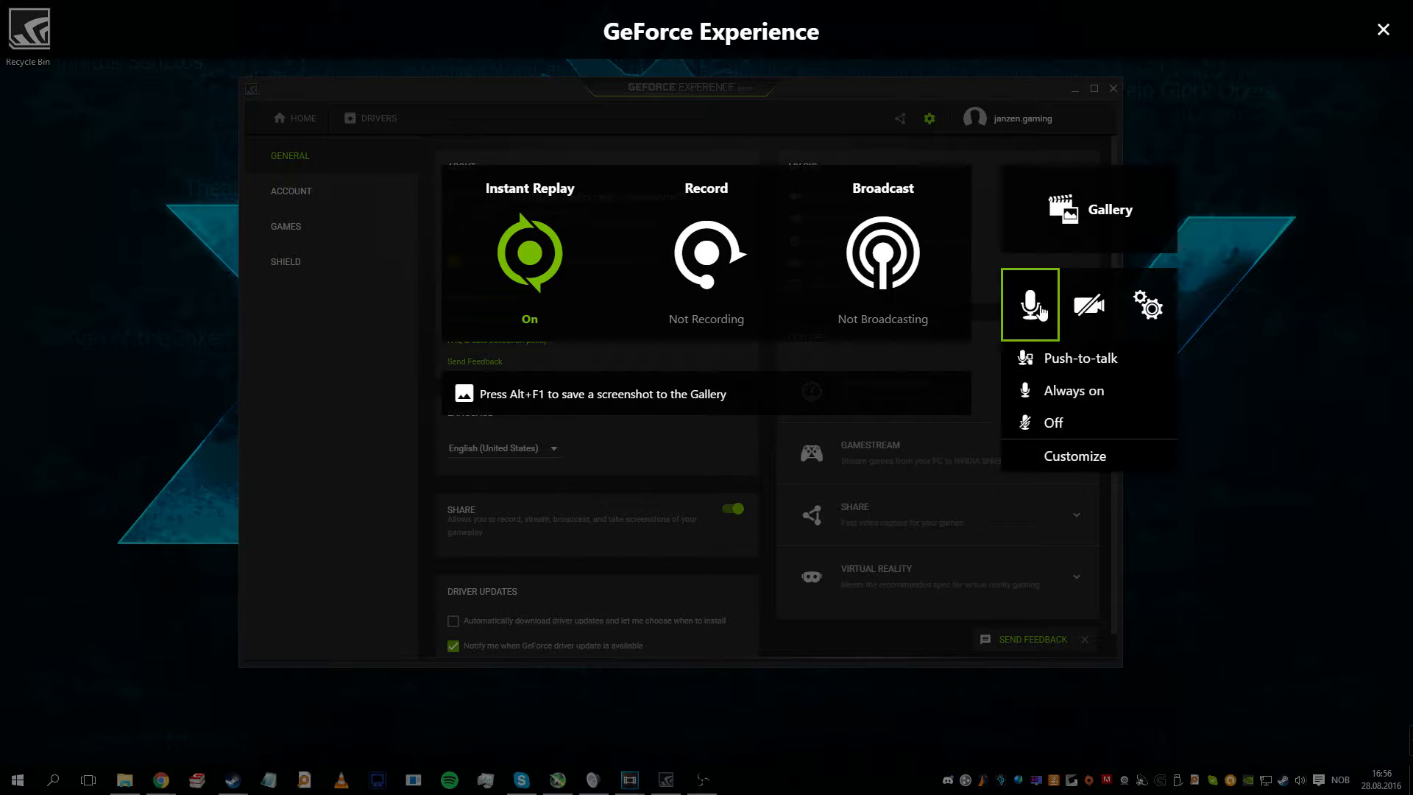
pyautogui.click(1074, 458)
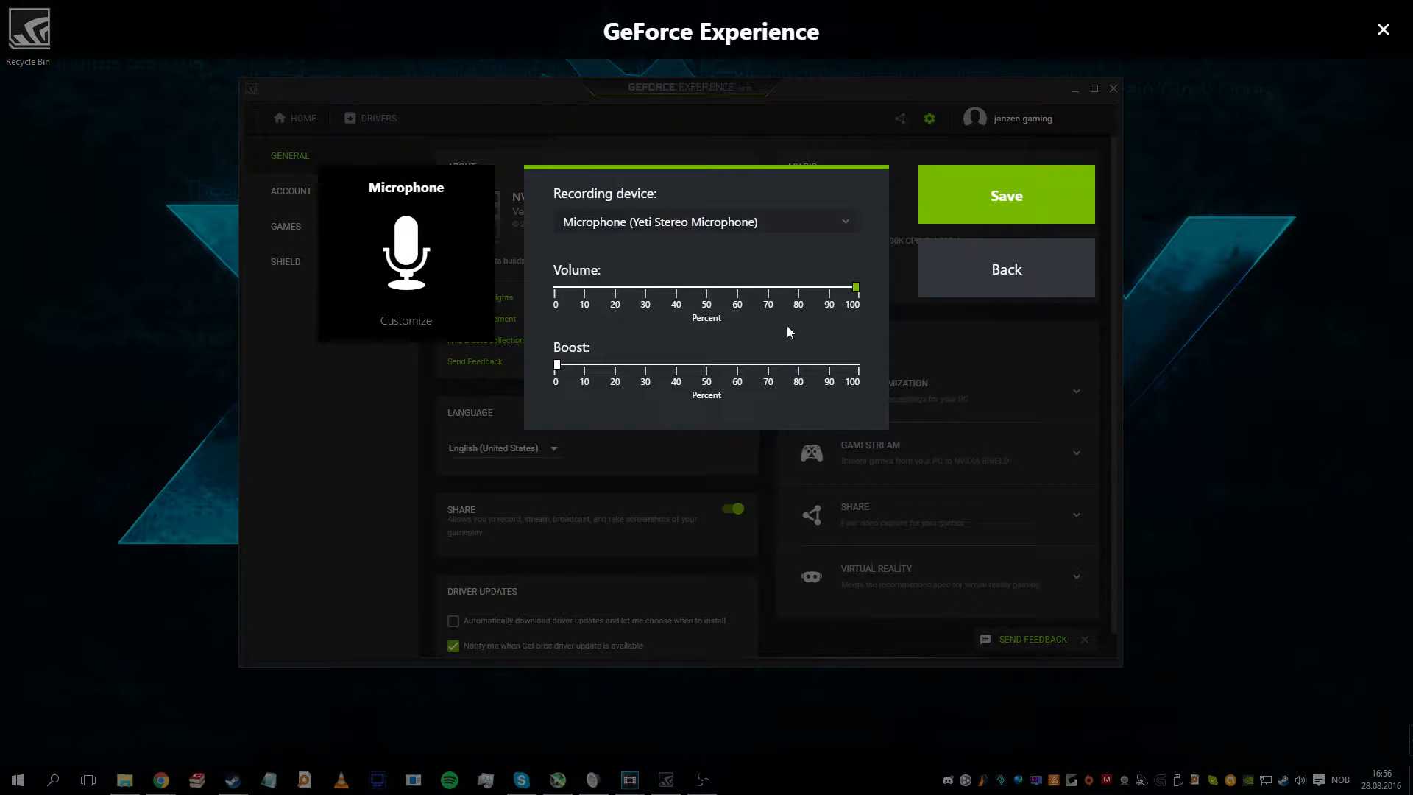
pyautogui.click(715, 223)
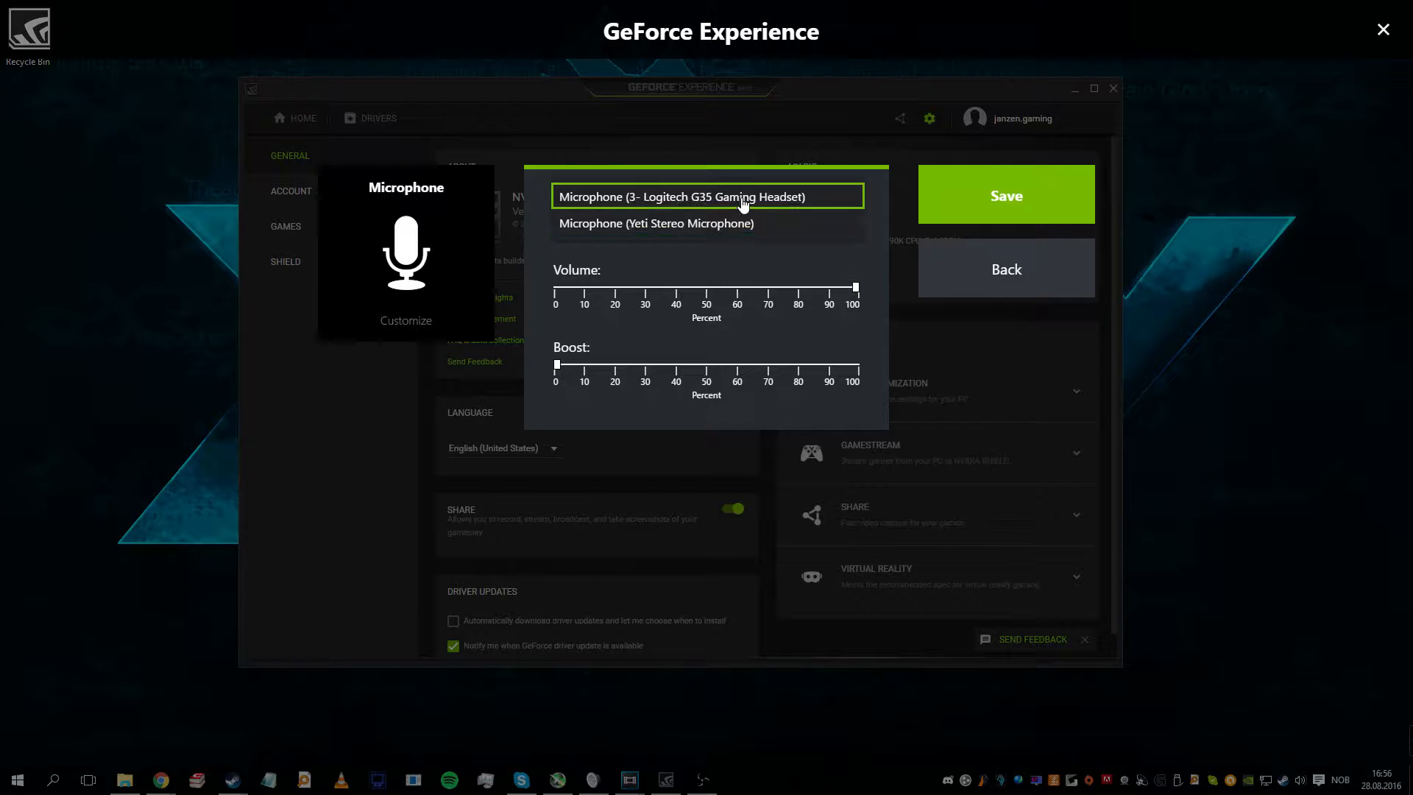
pyautogui.click(783, 200)
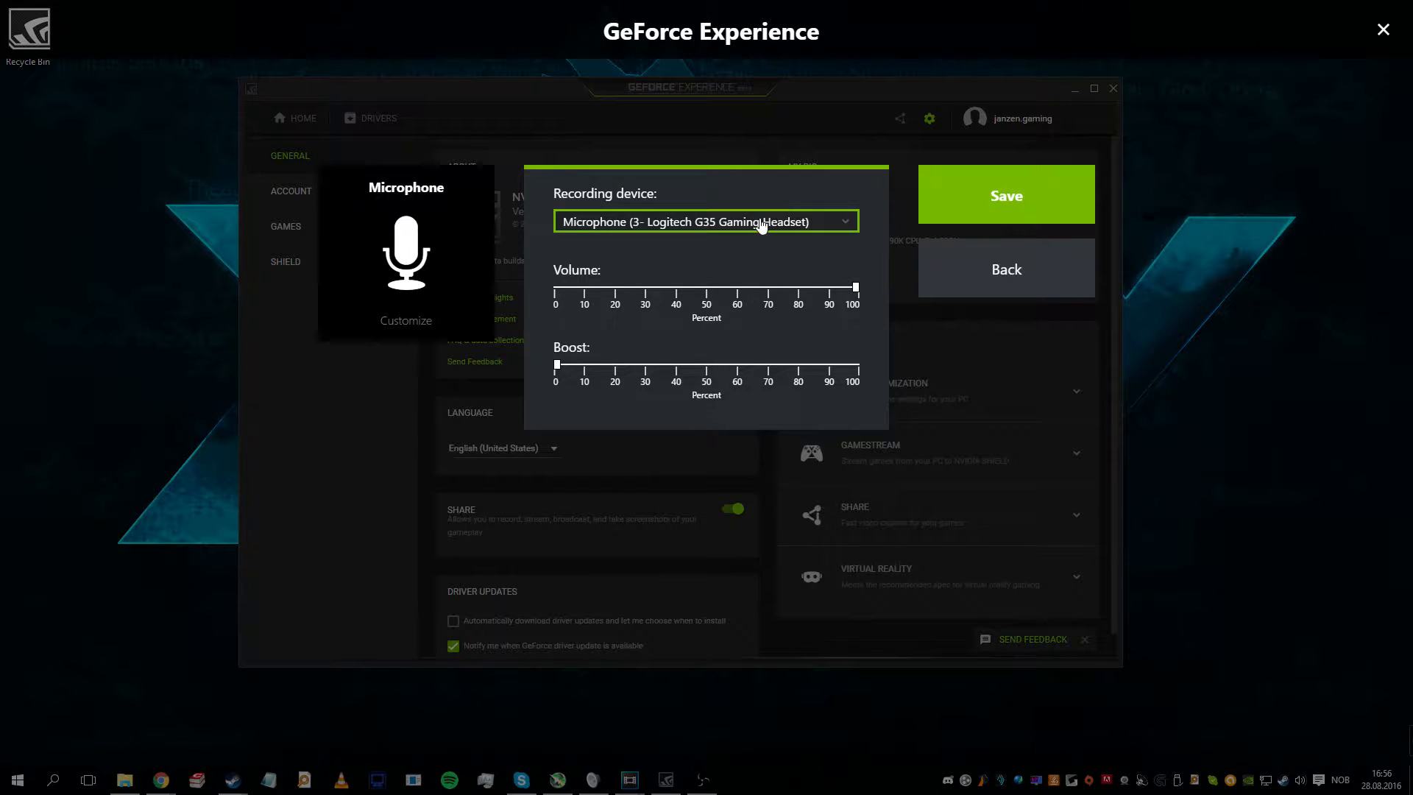
pyautogui.click(761, 224)
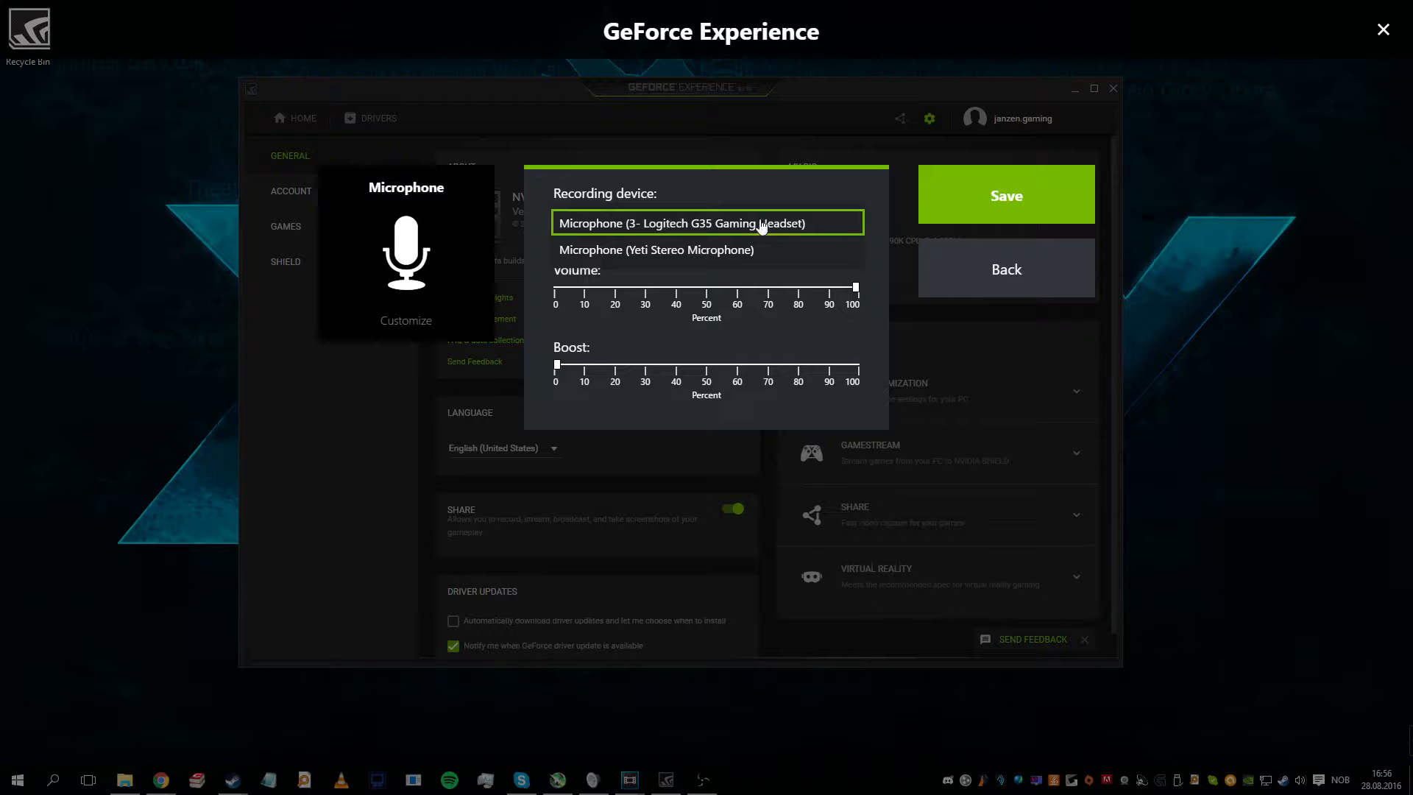
pyautogui.click(708, 249)
pyautogui.moveTo(855, 288)
pyautogui.mouseDown()
pyautogui.moveTo(573, 303)
pyautogui.moveTo(851, 300)
pyautogui.mouseUp()
pyautogui.moveTo(557, 365)
pyautogui.mouseDown()
pyautogui.moveTo(881, 378)
pyautogui.moveTo(578, 367)
pyautogui.moveTo(545, 390)
pyautogui.mouseUp()
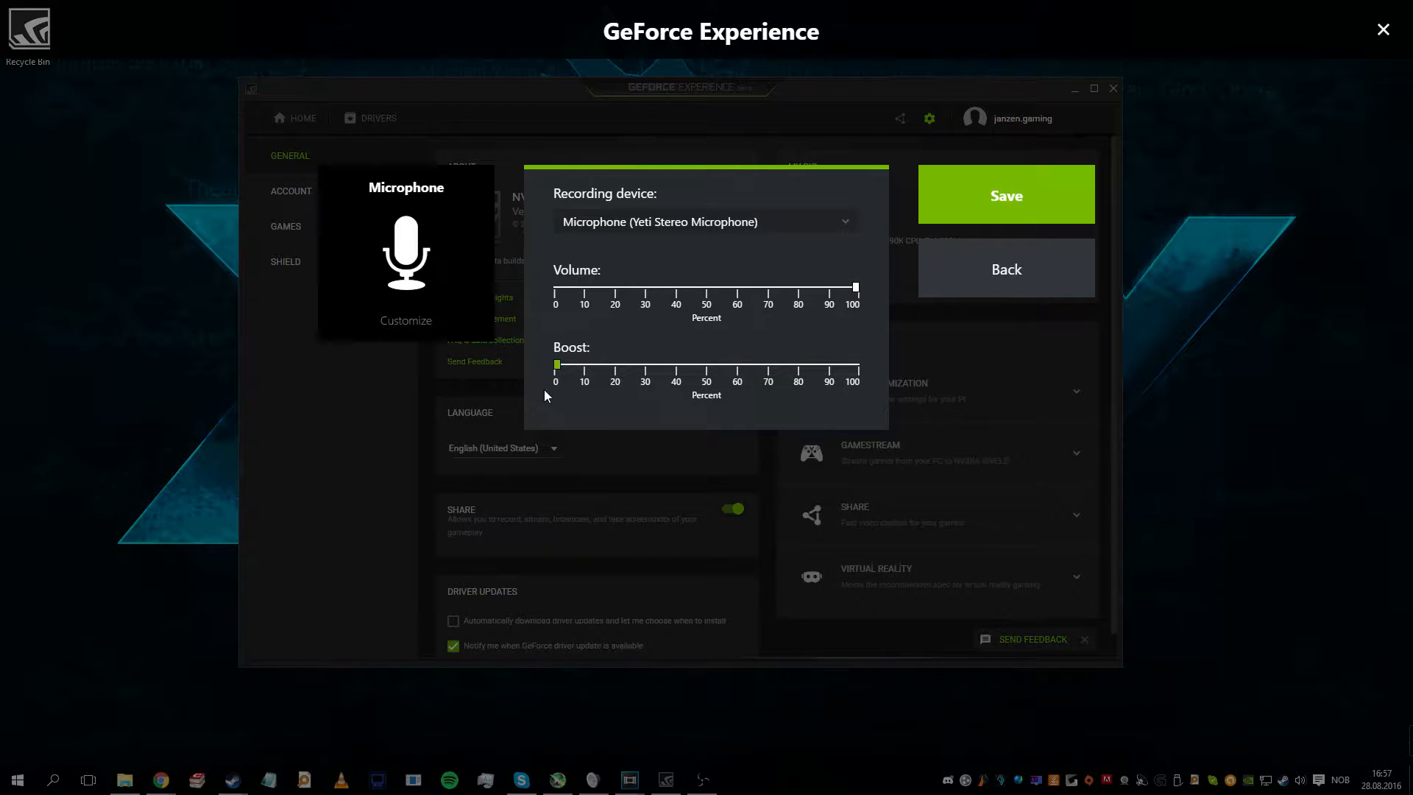
pyautogui.click(1020, 221)
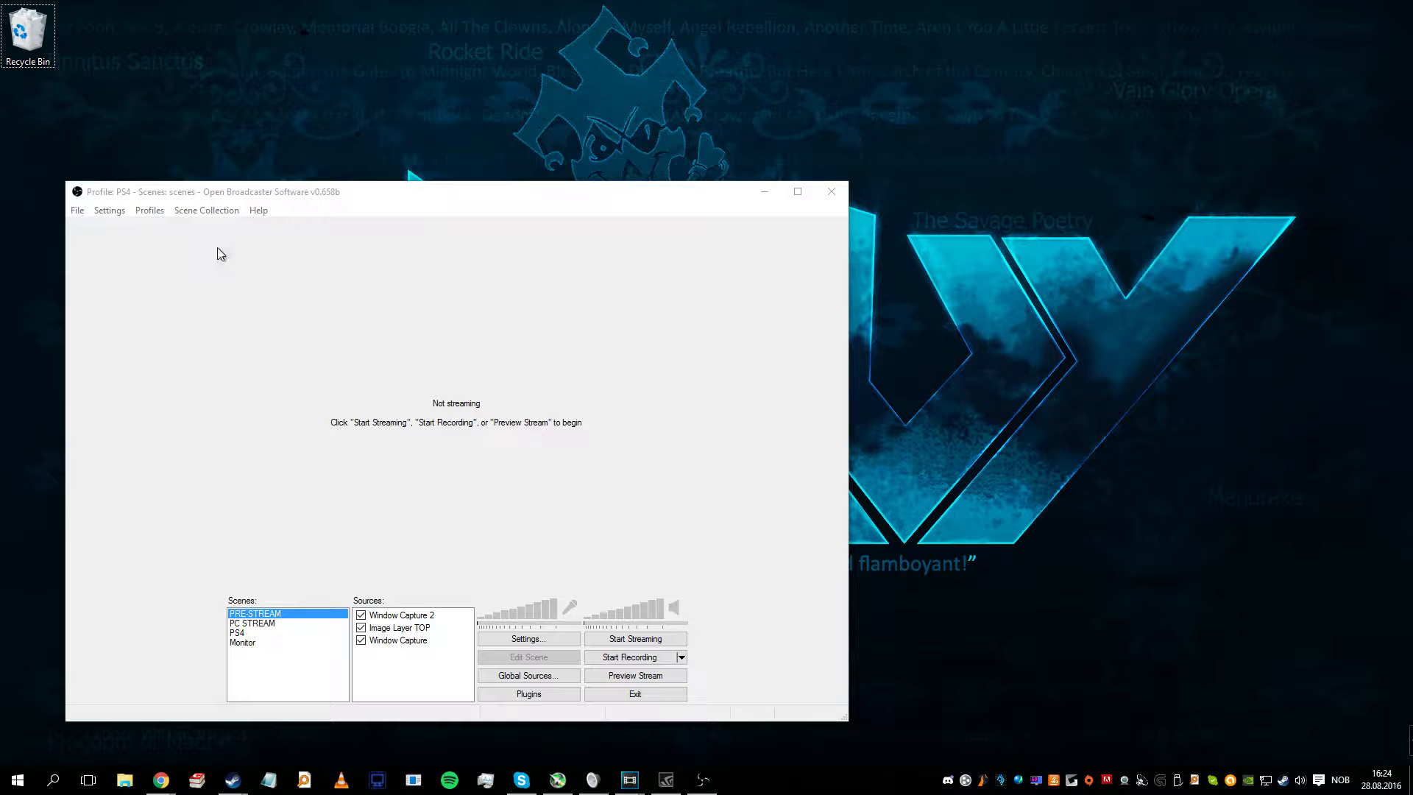
# Step: Reposition the Open Broadcaster Software window on the desktop and open its settings
pyautogui.moveTo(389, 192); pyautogui.dragTo(326, 232)
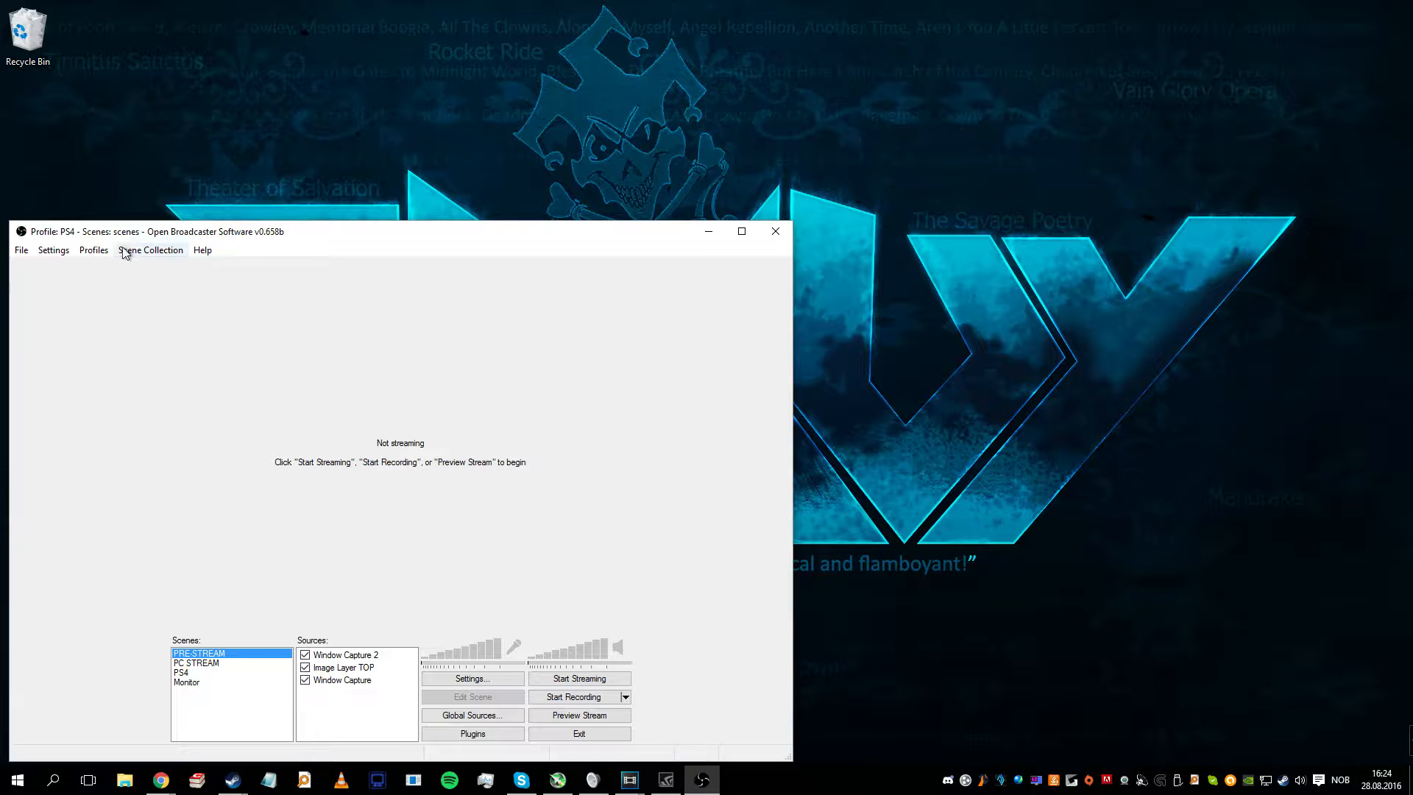
pyautogui.moveTo(318, 234); pyautogui.dragTo(408, 205)
pyautogui.click(187, 223)
pyautogui.click(147, 236)
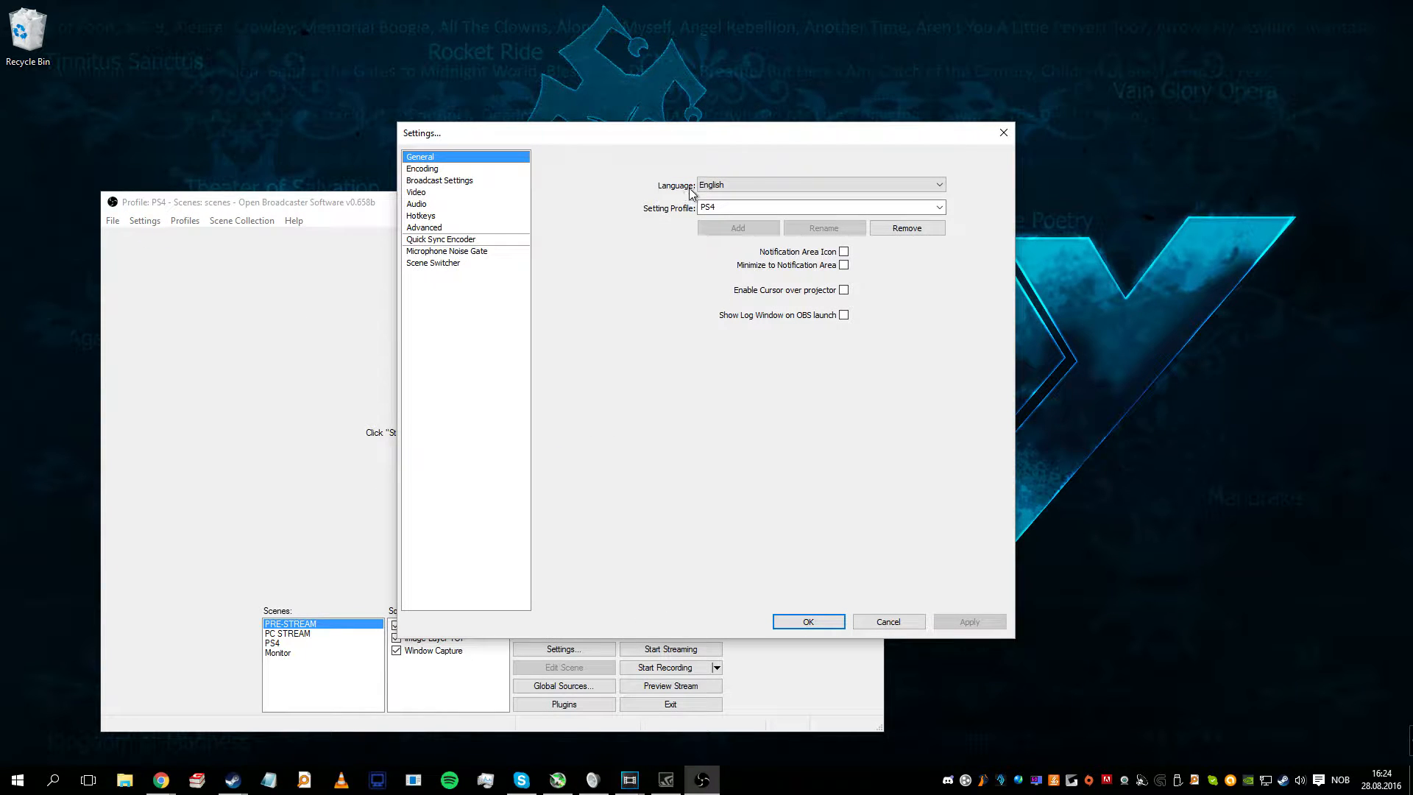
# Step: Switch the setting profile to PC - Livestream in the general settings
pyautogui.click(778, 189)
pyautogui.click(771, 166)
pyautogui.doubleClick(737, 207)
pyautogui.click(742, 206)
pyautogui.click(940, 208)
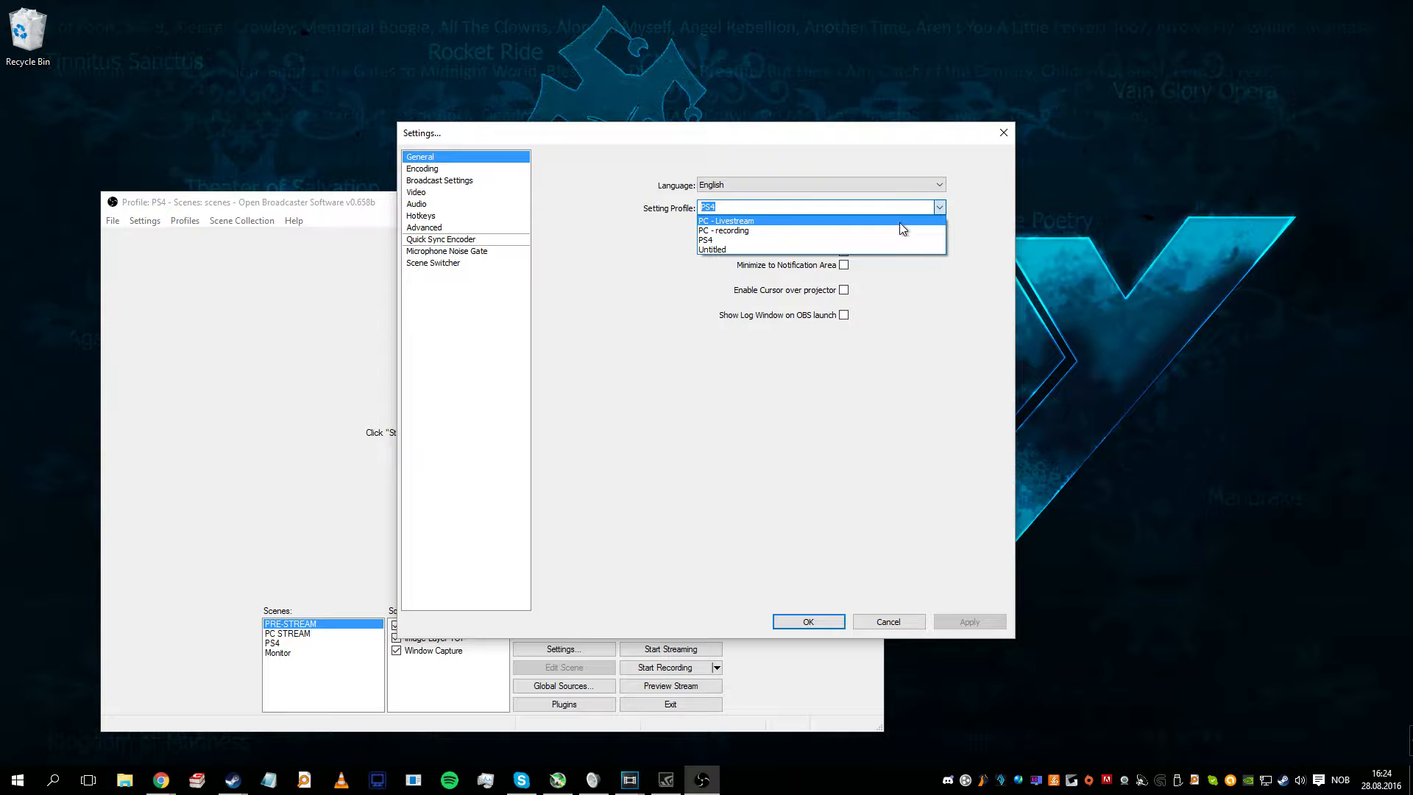
pyautogui.click(892, 220)
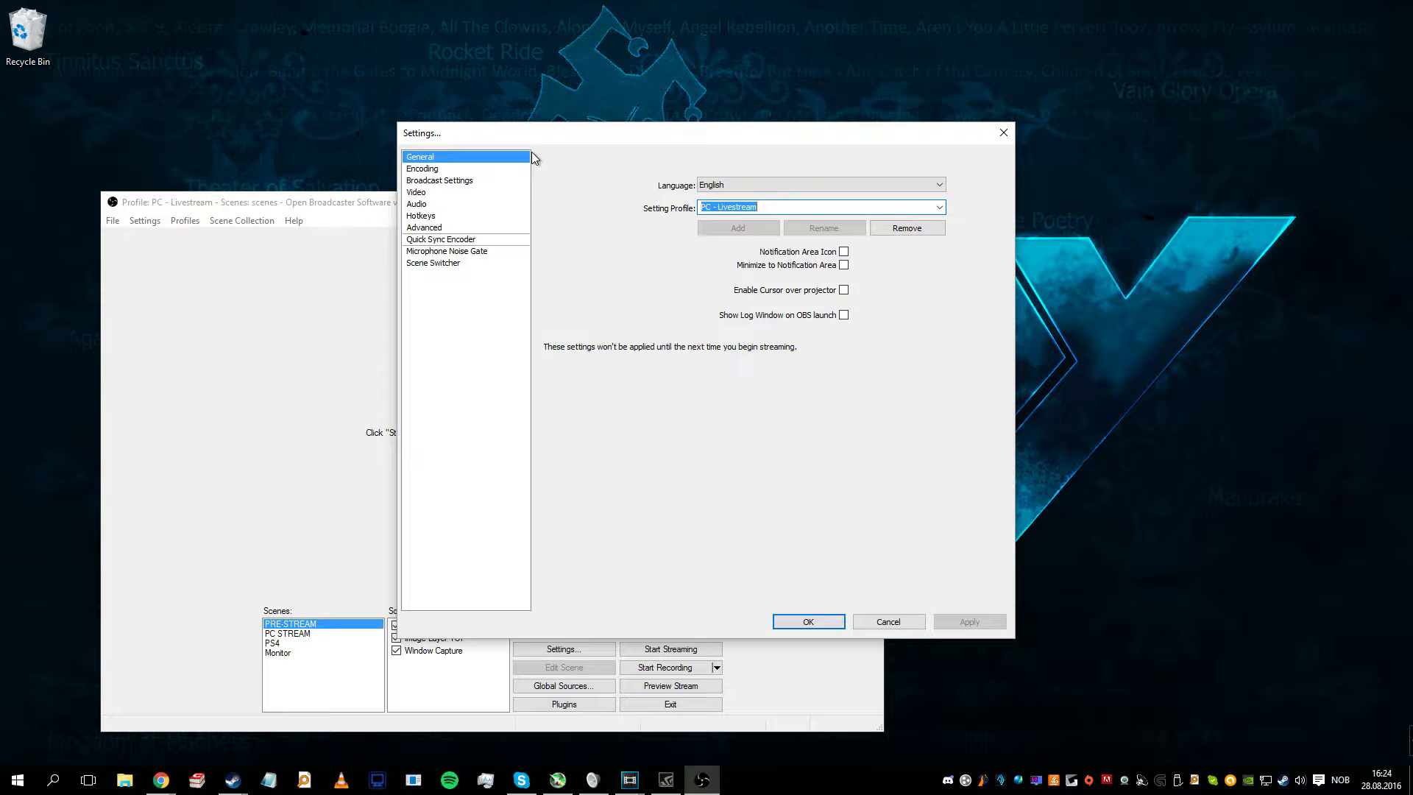
# Step: Examine the video encoding settings, including the encoder, CBR and the maximum bitrate
pyautogui.click(471, 173)
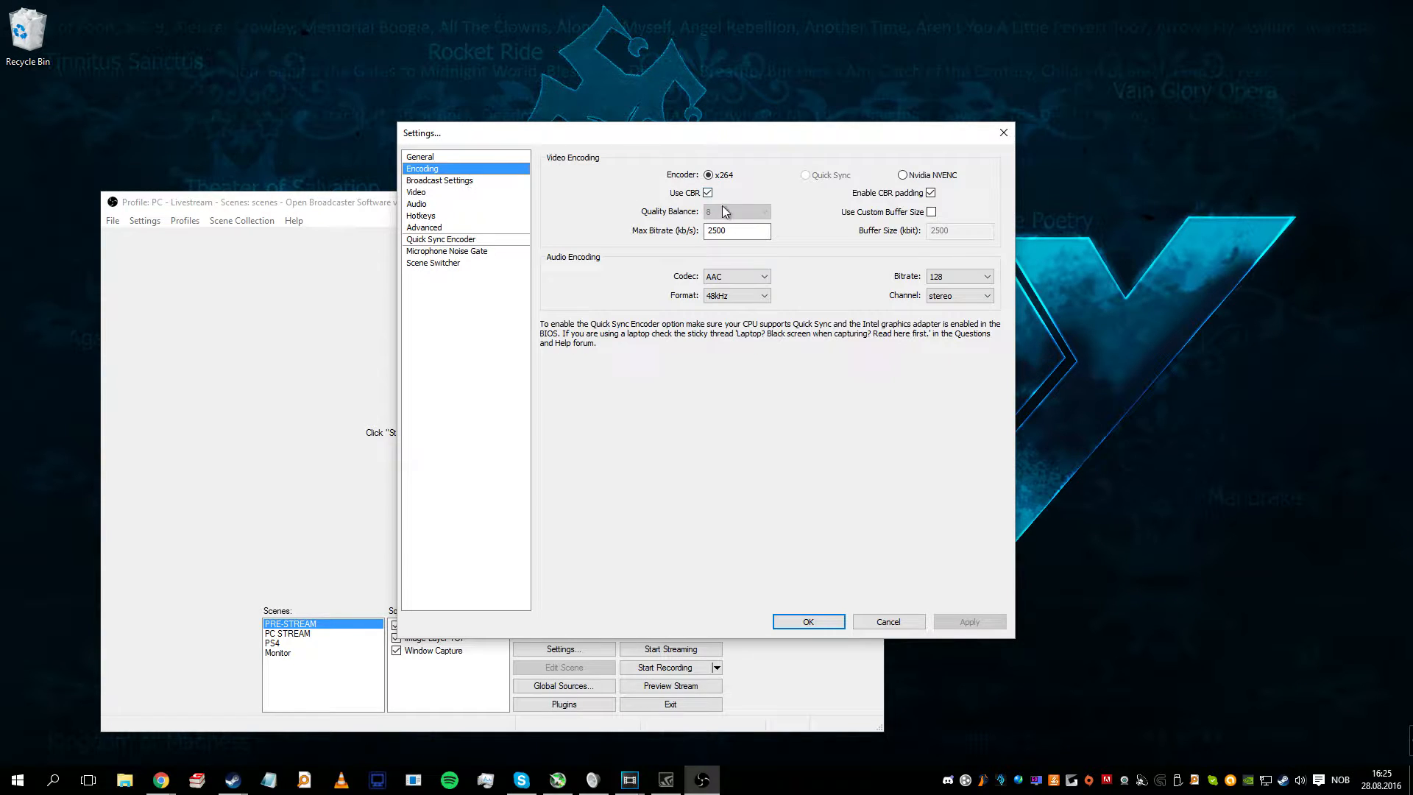
pyautogui.doubleClick(730, 233)
pyautogui.click(727, 233)
pyautogui.doubleClick(723, 232)
# Step: Try the File Output Only mode in the broadcast settings, and return the mode to Live Stream
pyautogui.click(465, 181)
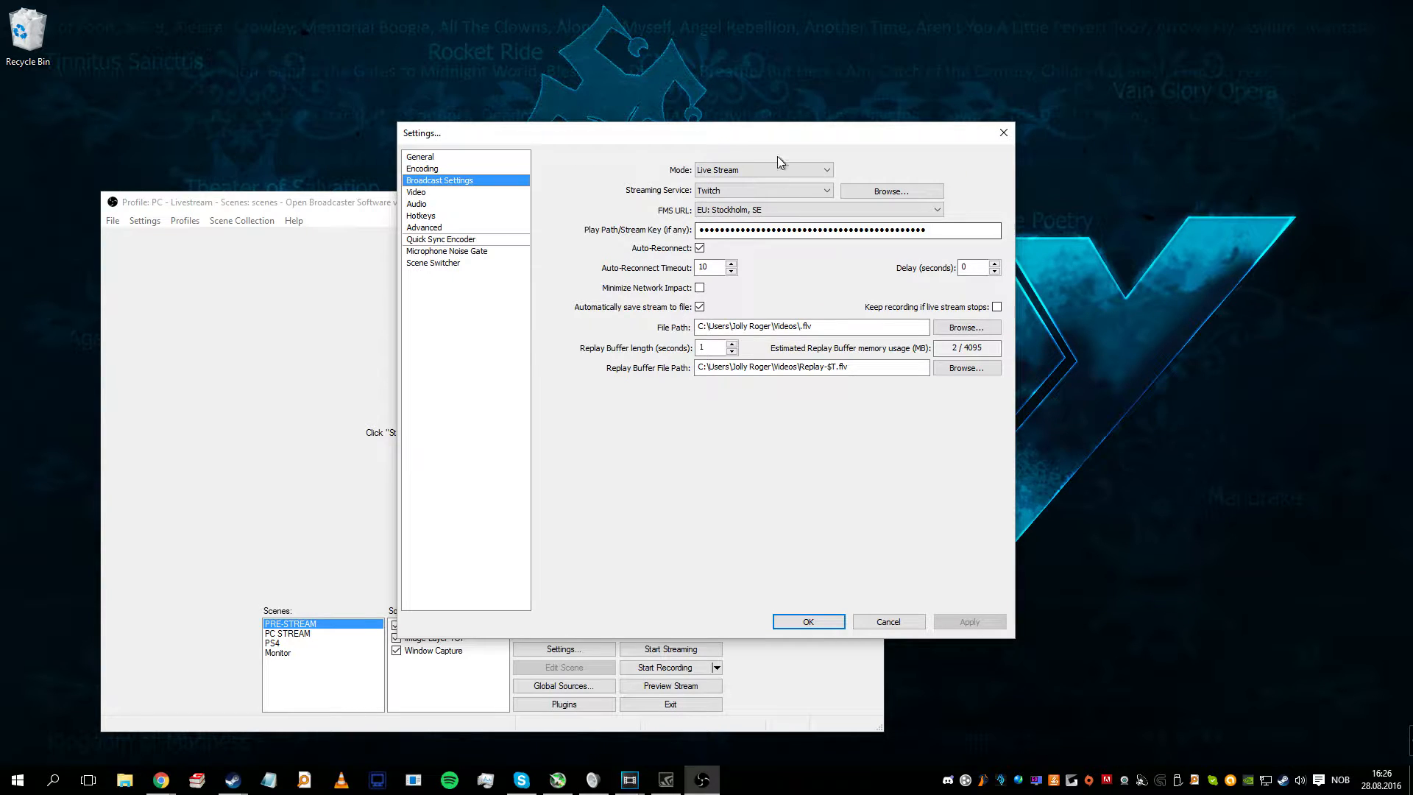
pyautogui.click(748, 169)
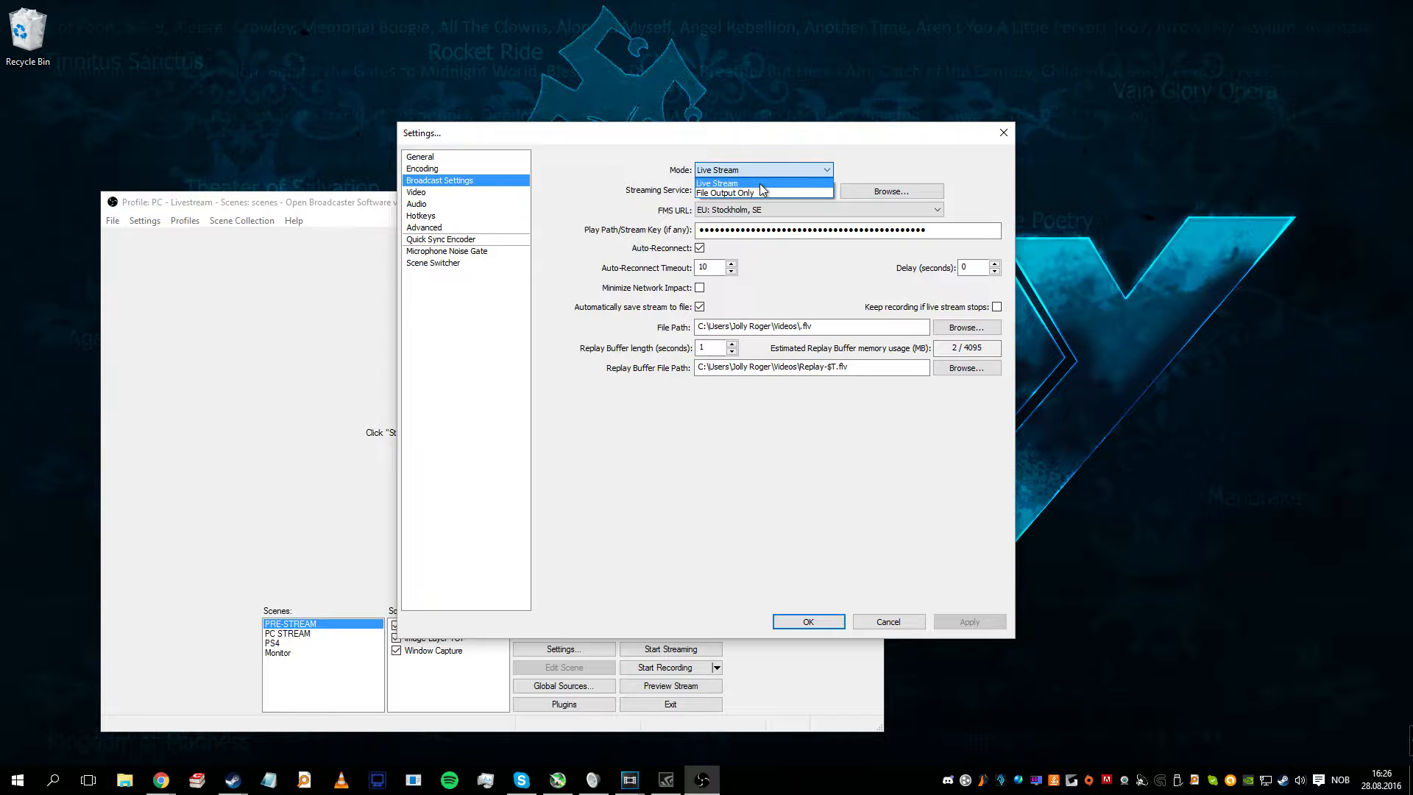
pyautogui.click(760, 184)
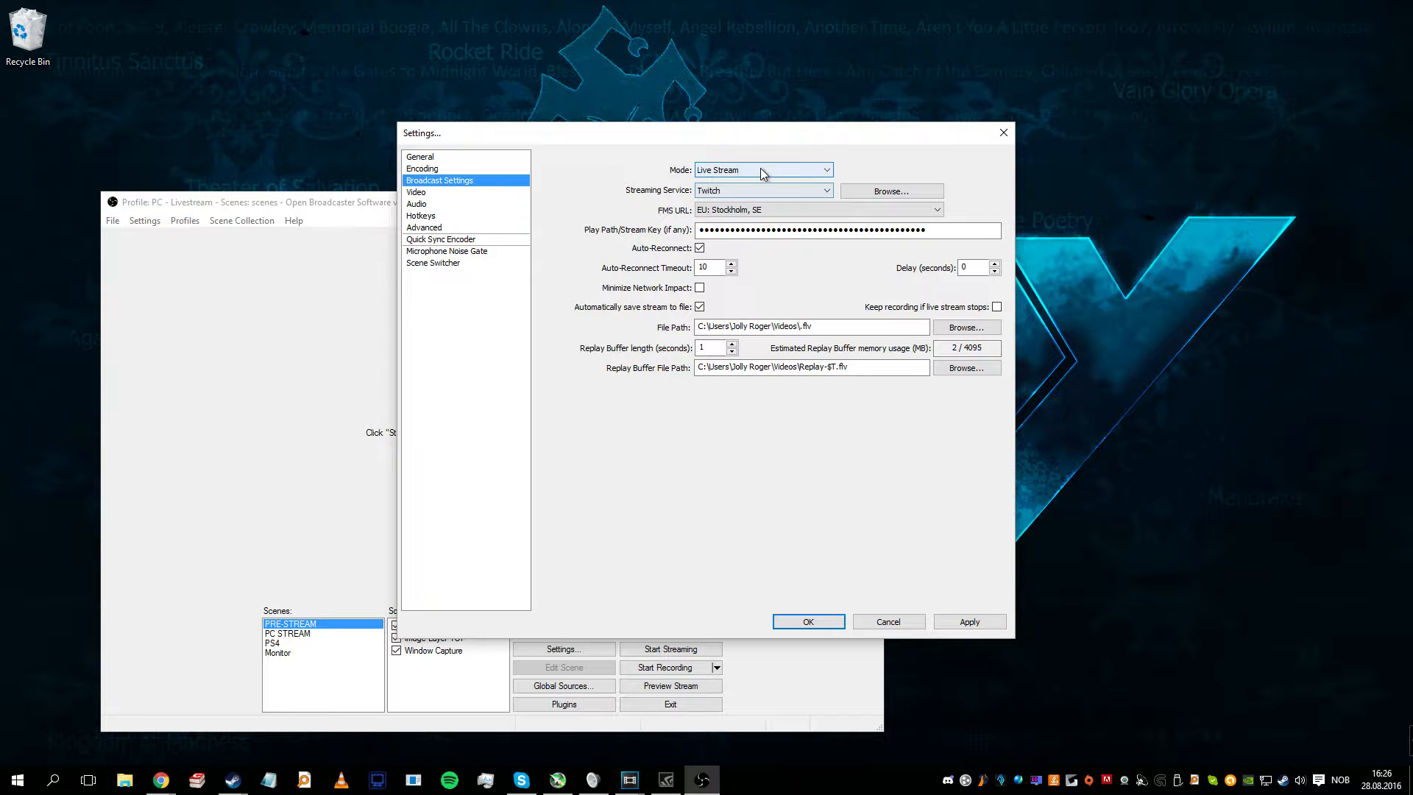
pyautogui.click(711, 173)
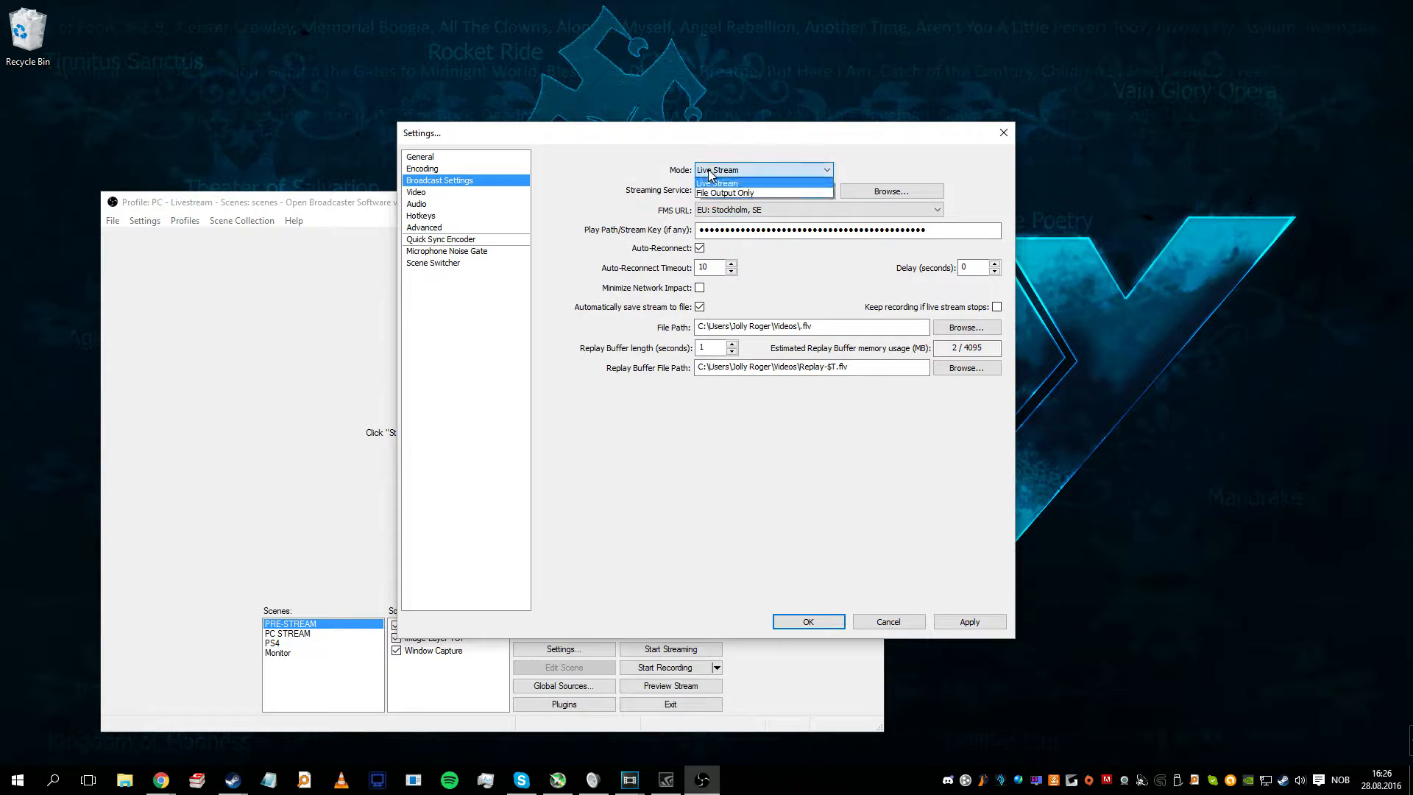
pyautogui.click(748, 193)
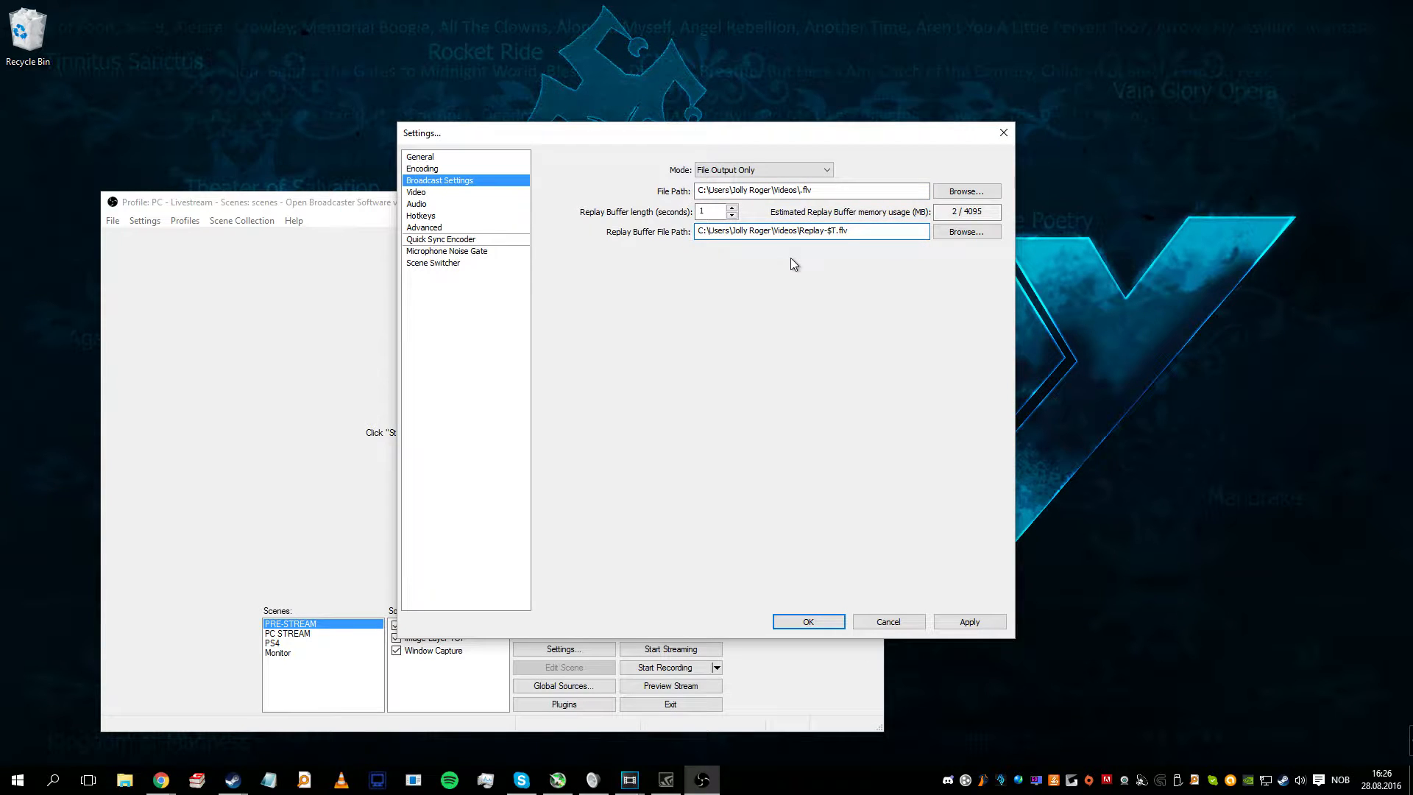
pyautogui.click(825, 190)
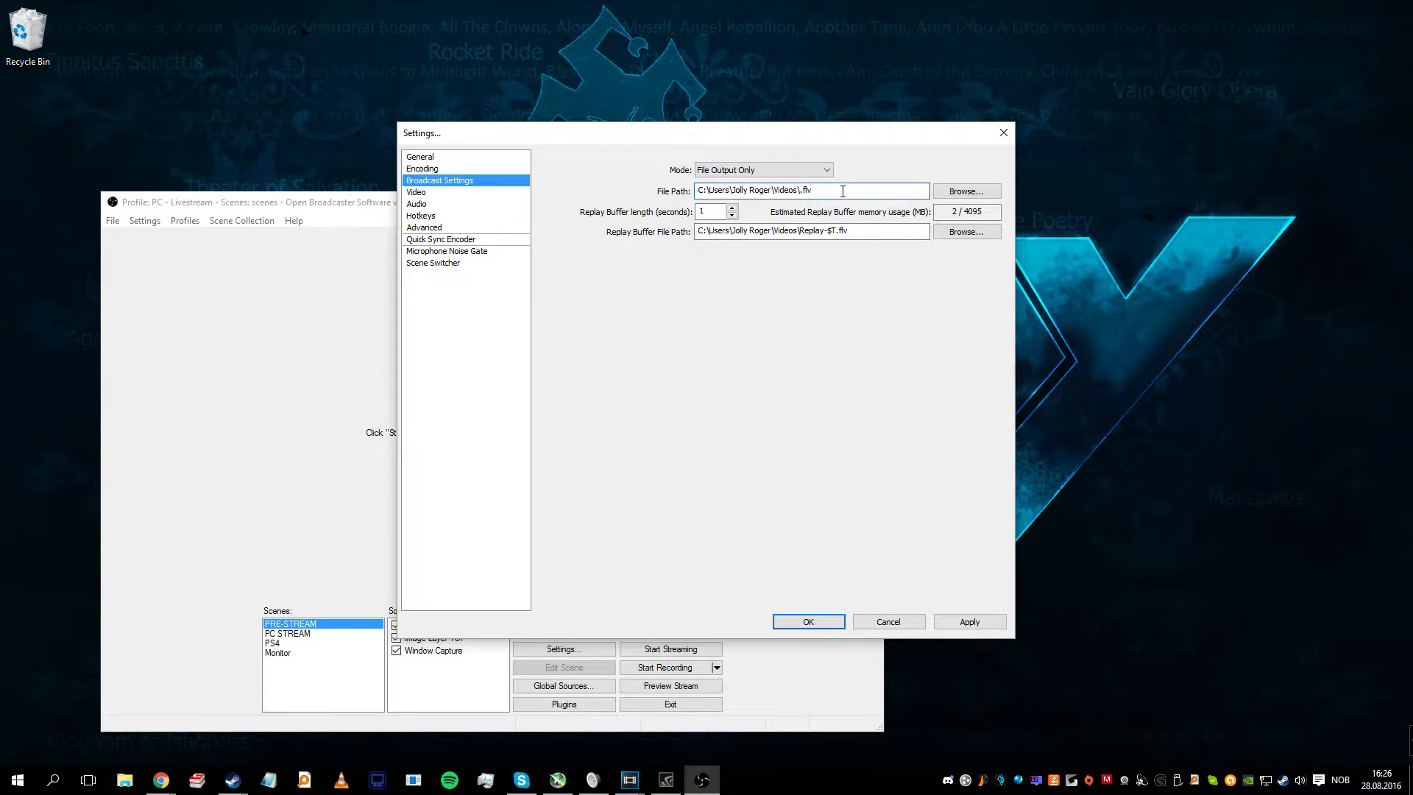
pyautogui.click(805, 172)
pyautogui.click(803, 181)
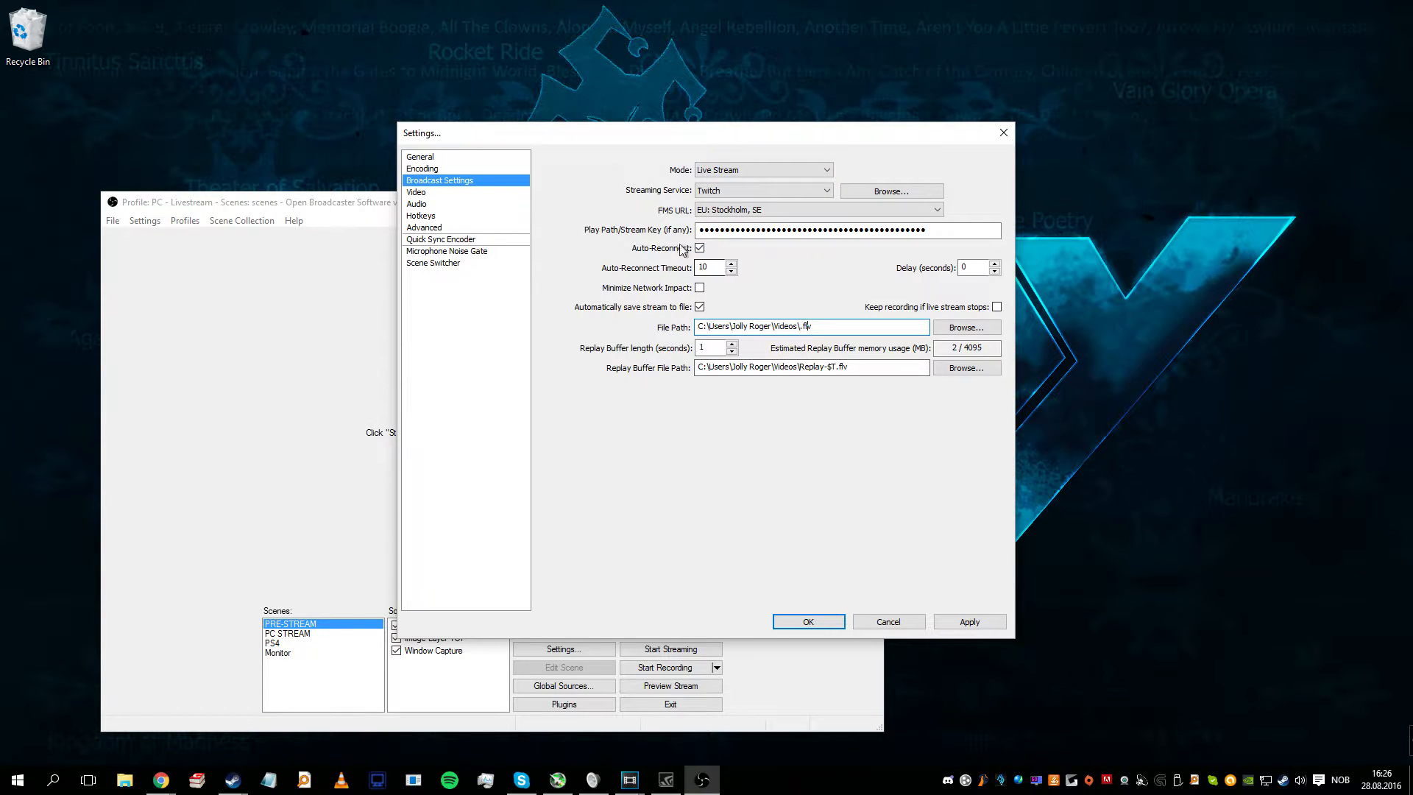
pyautogui.click(773, 171)
pyautogui.click(773, 182)
# Step: Check the available streaming services and the FMS URL server locations for Twitch
pyautogui.click(759, 188)
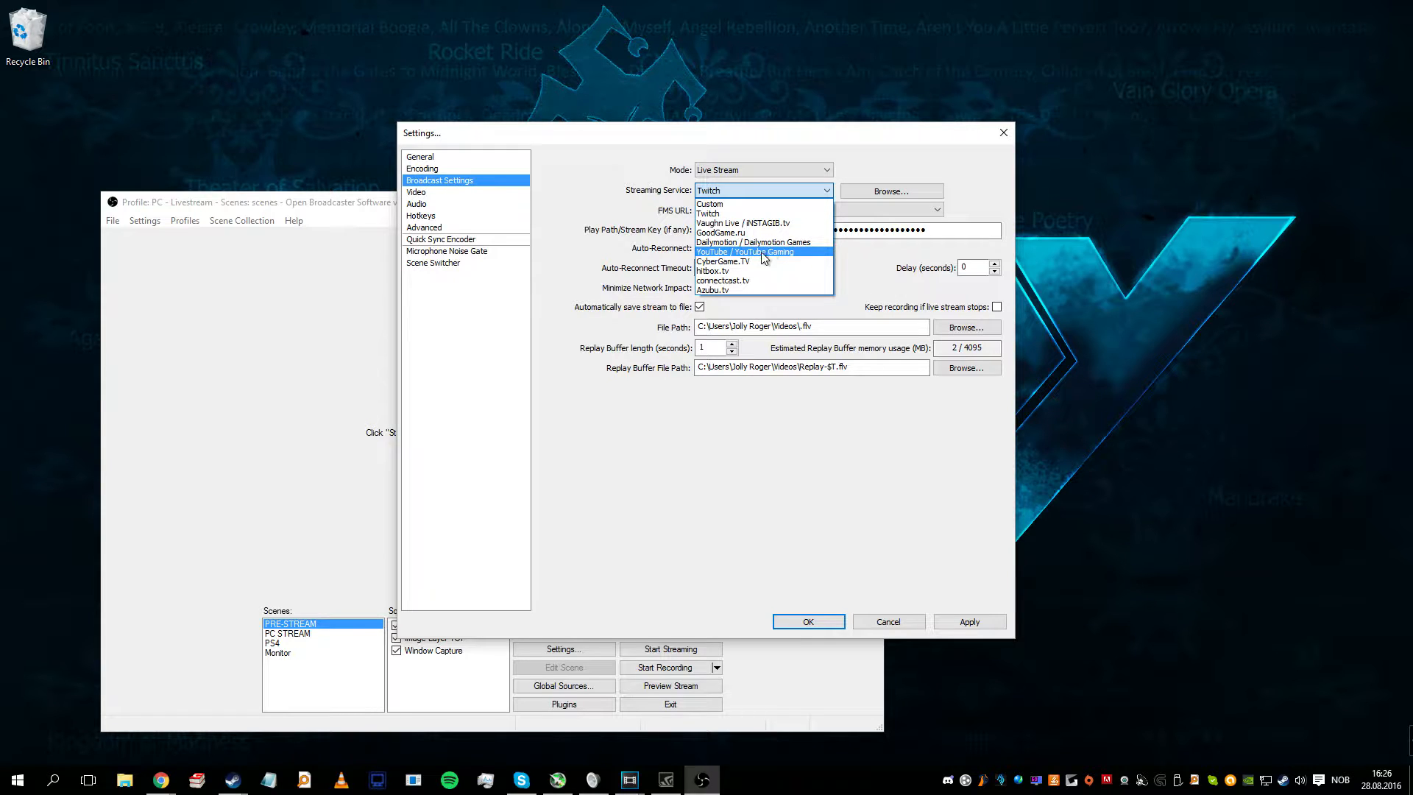
pyautogui.click(780, 173)
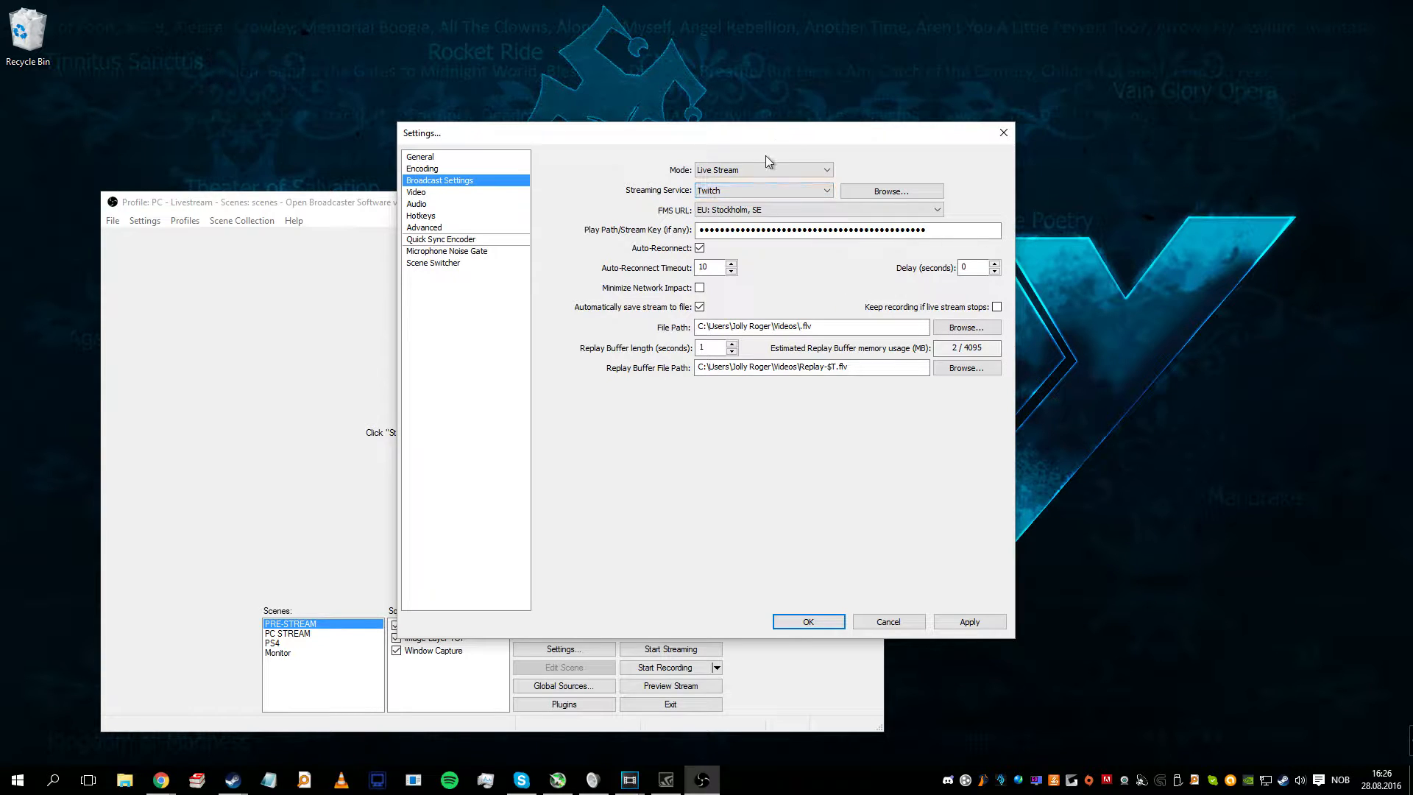
pyautogui.click(725, 214)
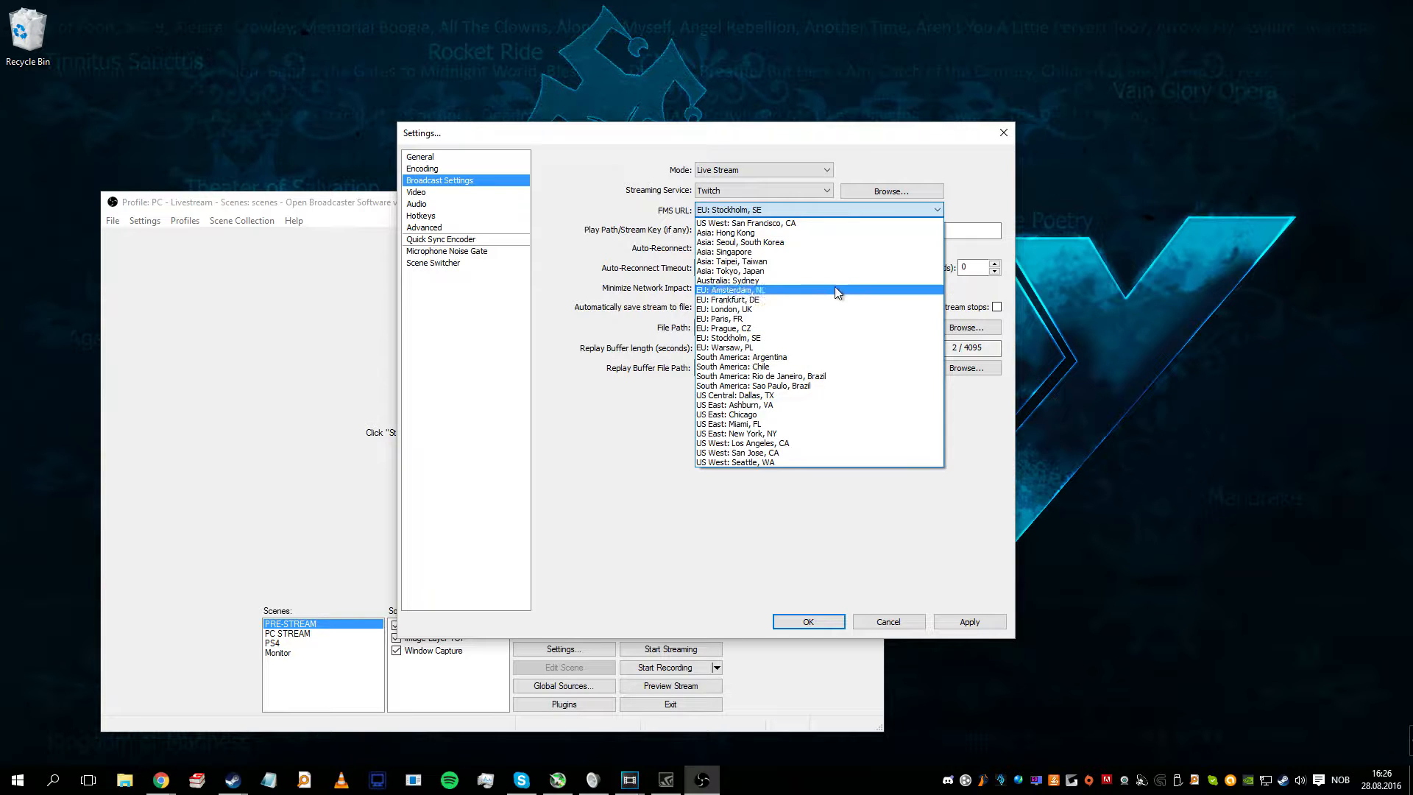
pyautogui.click(874, 211)
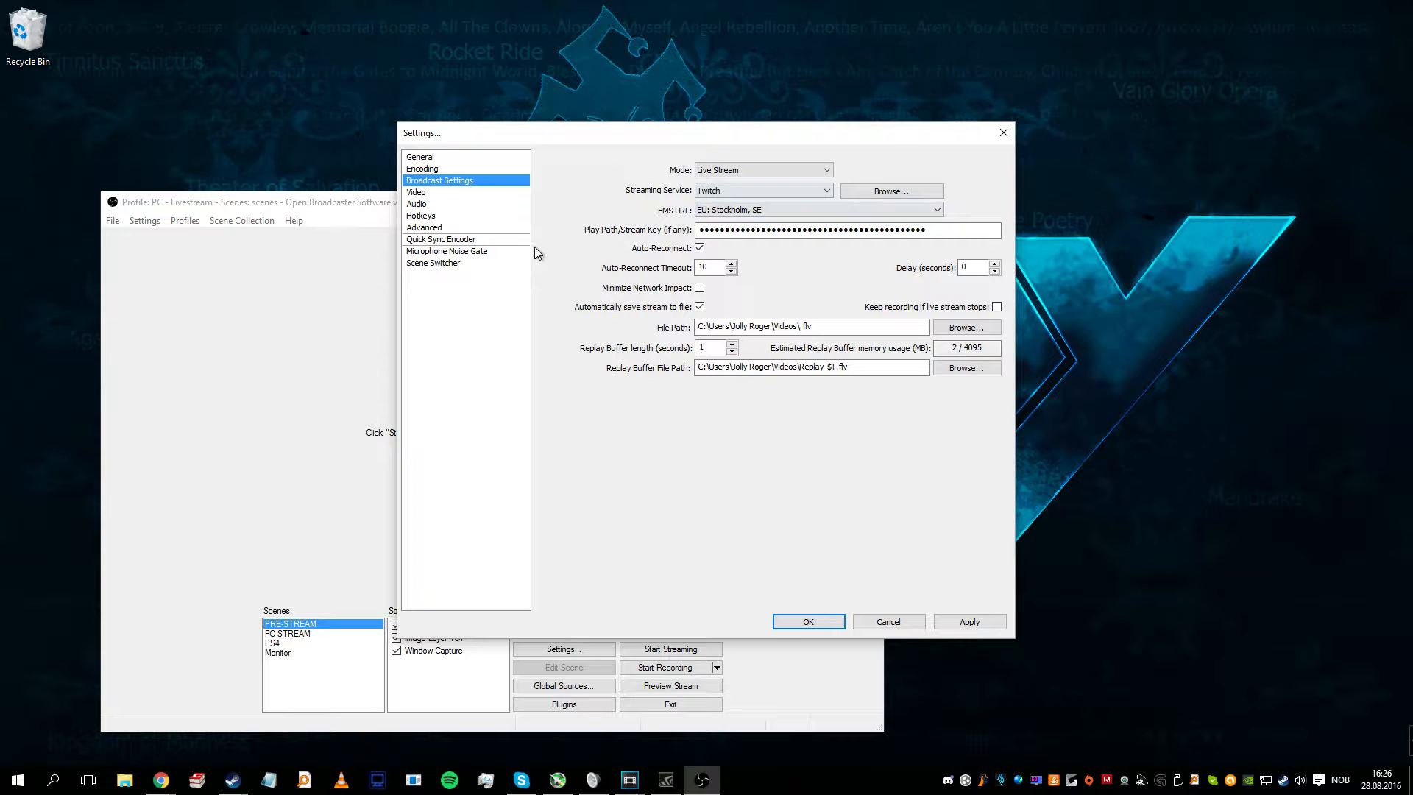
# Step: Try Monitor 1 as the video base resolution, check the downscale options, and return to the custom base resolution
pyautogui.click(413, 195)
pyautogui.click(727, 435)
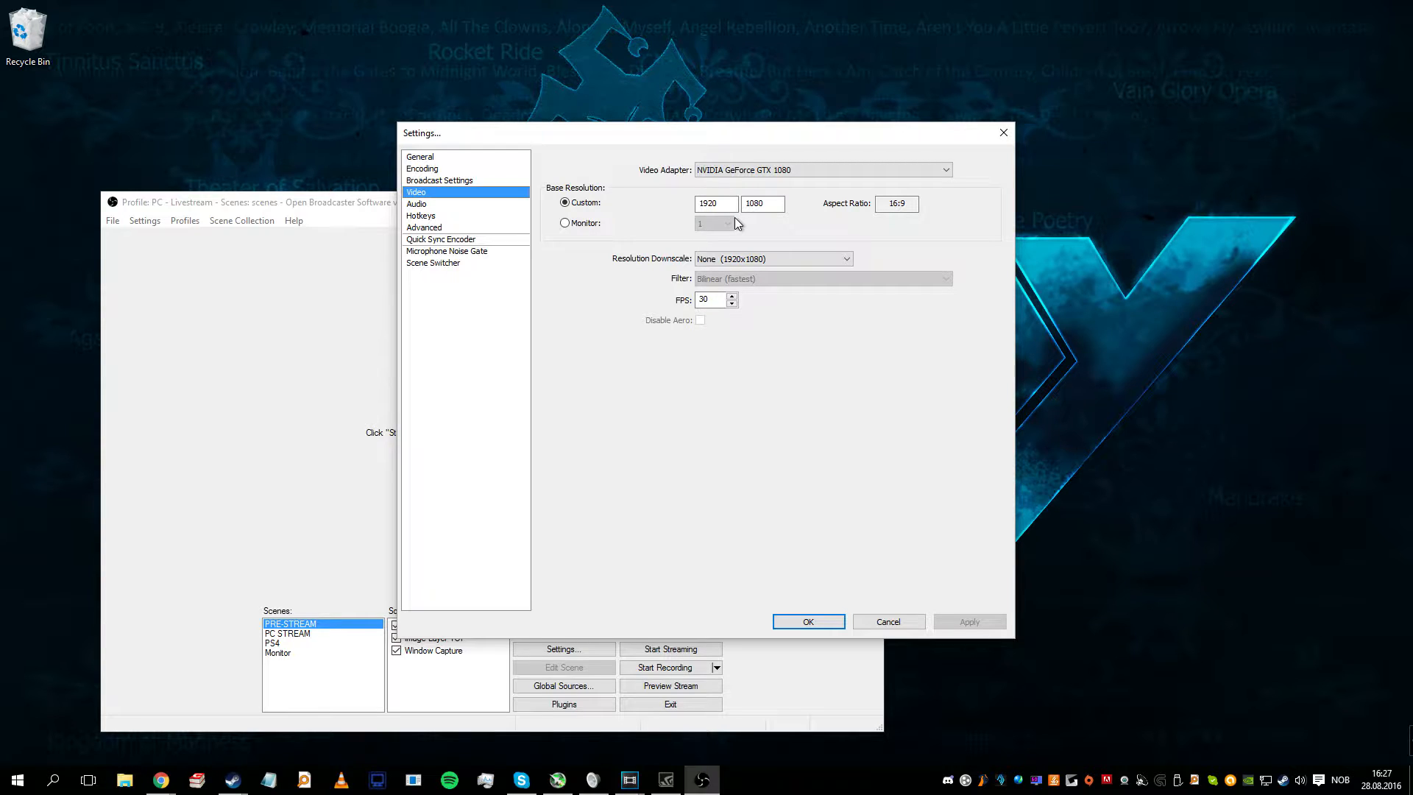
pyautogui.click(619, 223)
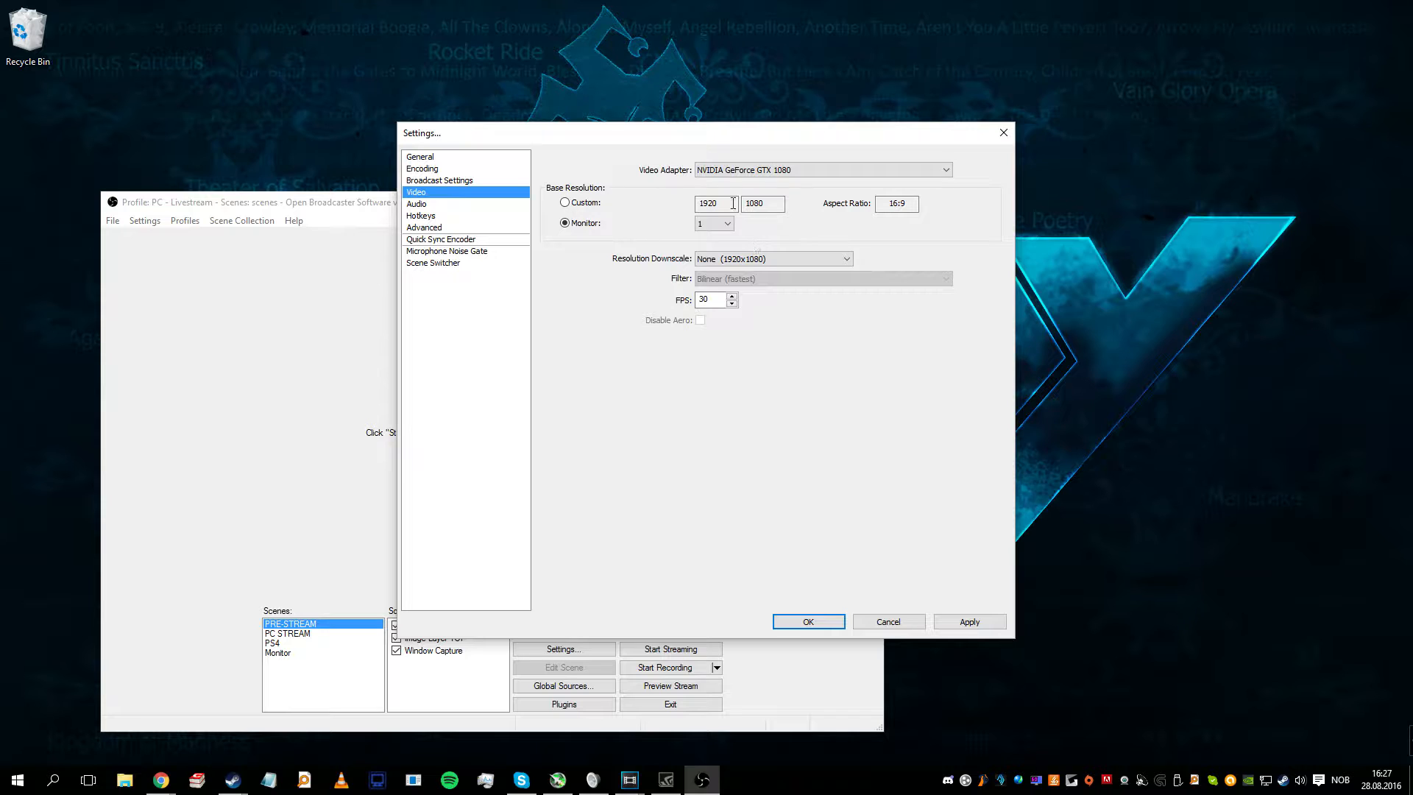
pyautogui.click(765, 203)
pyautogui.click(750, 261)
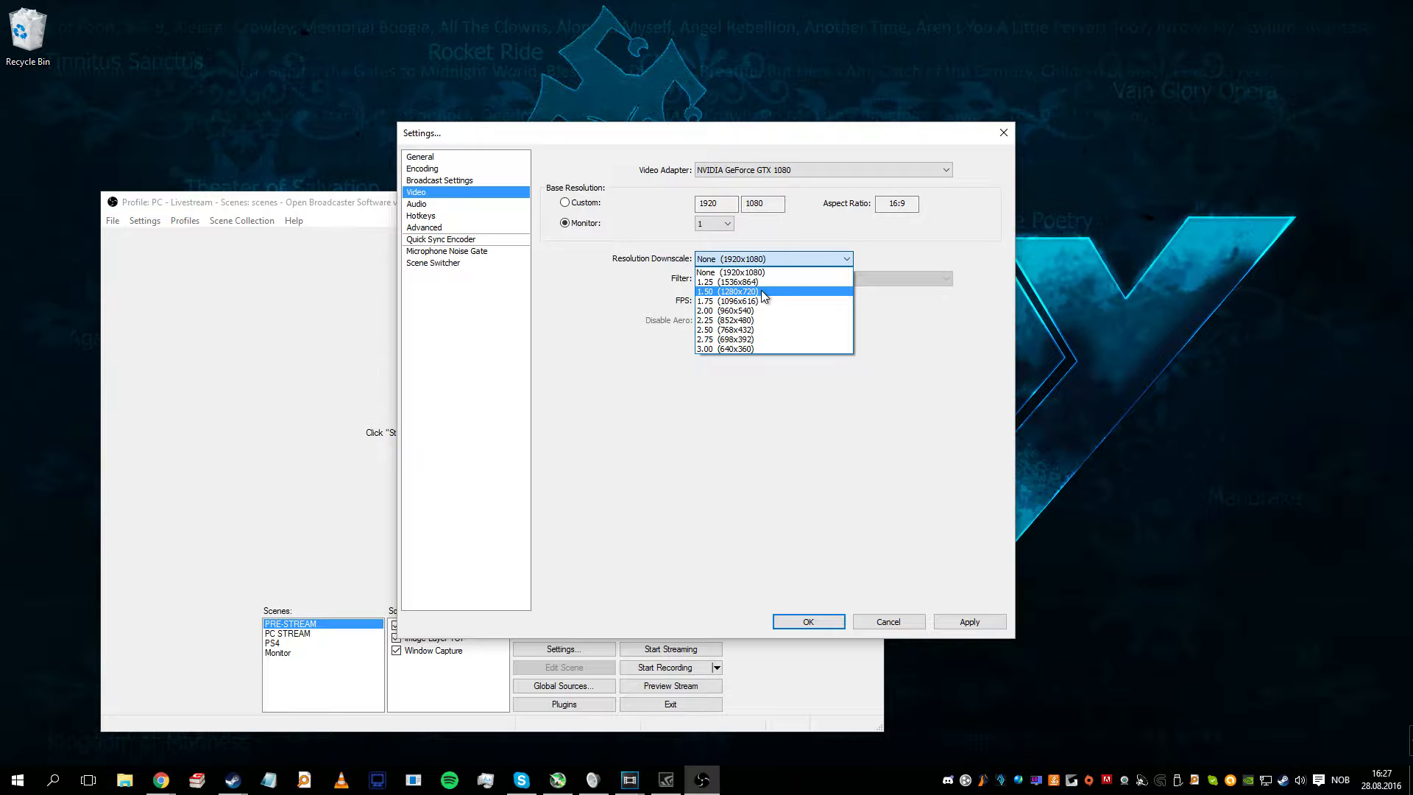
pyautogui.click(684, 284)
pyautogui.click(718, 226)
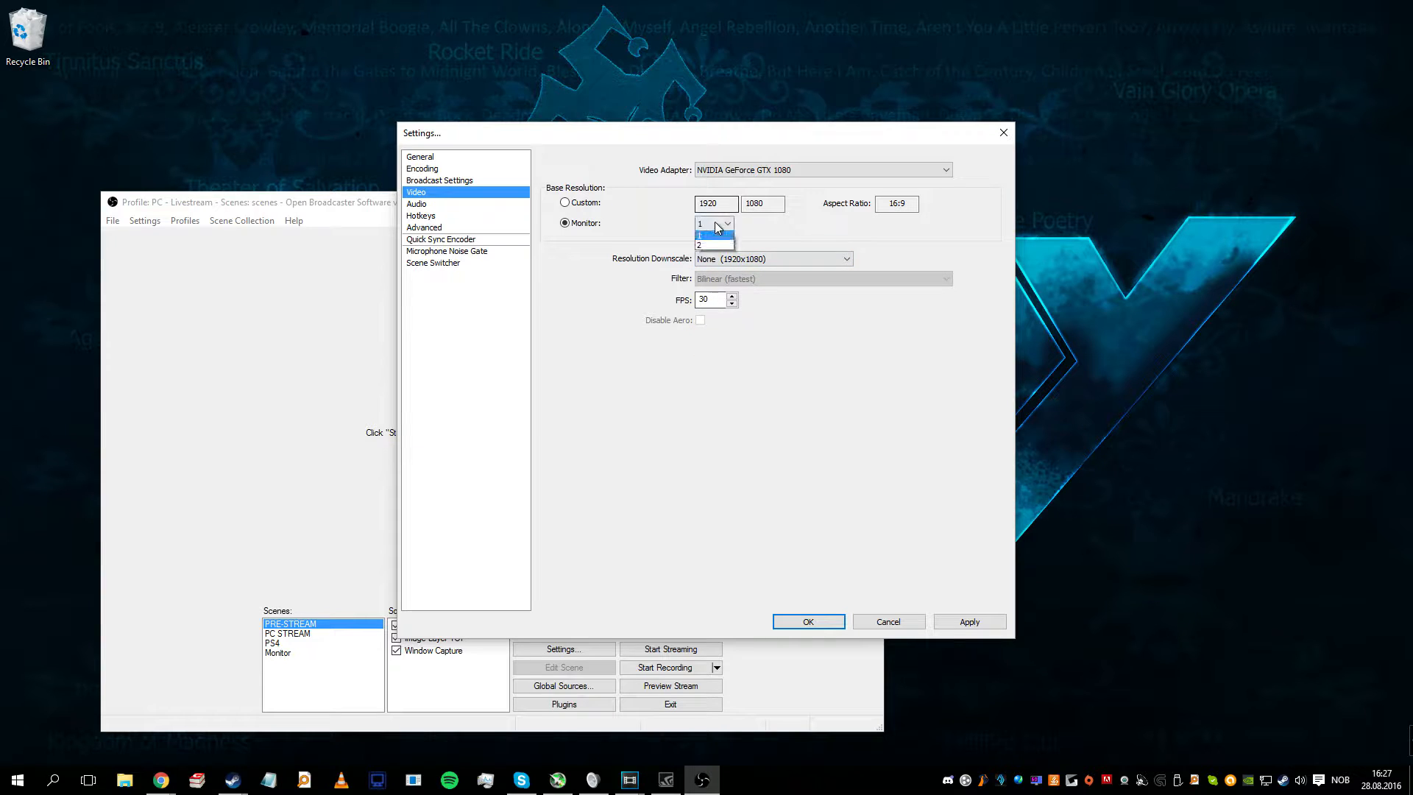
pyautogui.click(715, 233)
pyautogui.click(582, 203)
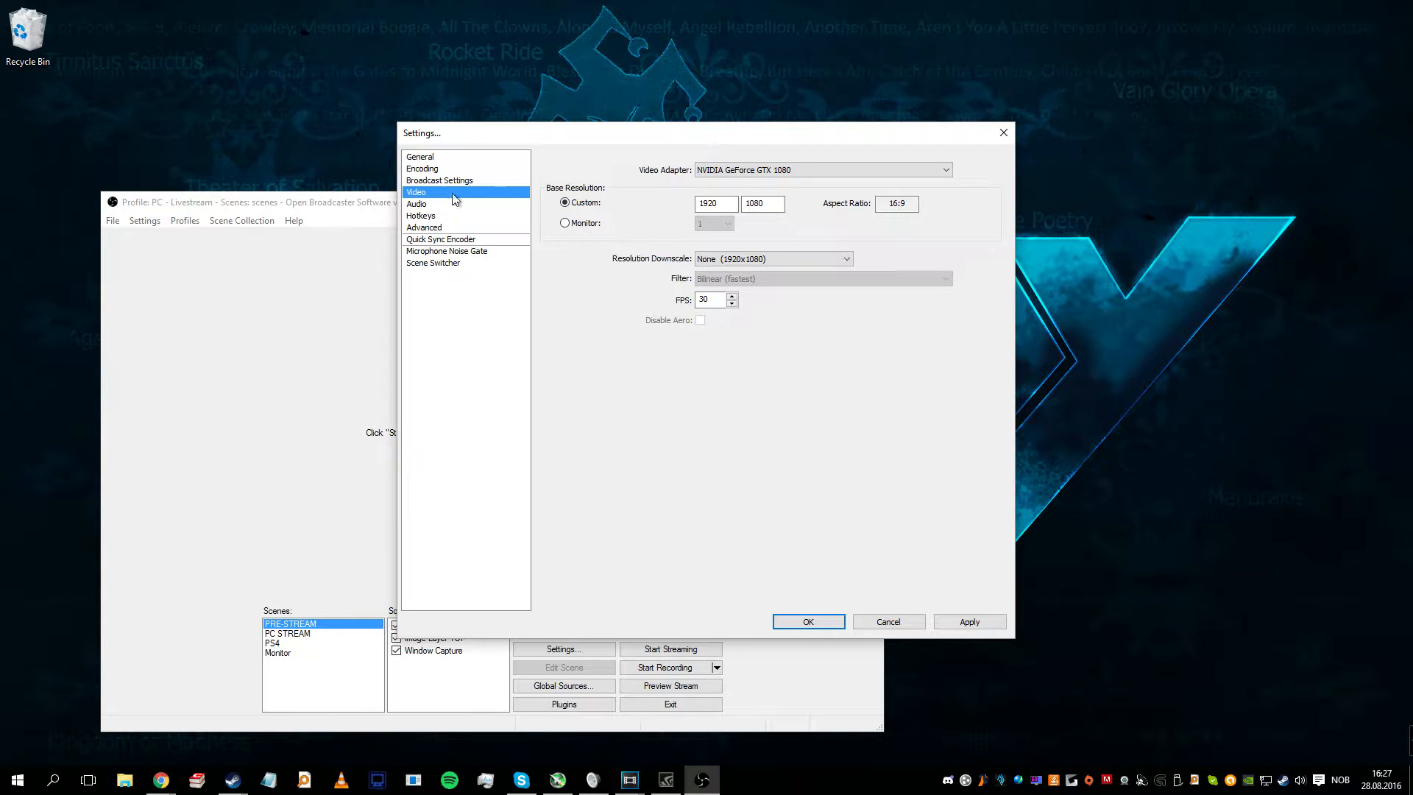
# Step: Check the available desktop audio devices and microphone/auxiliary devices in the audio settings
pyautogui.click(431, 206)
pyautogui.click(738, 435)
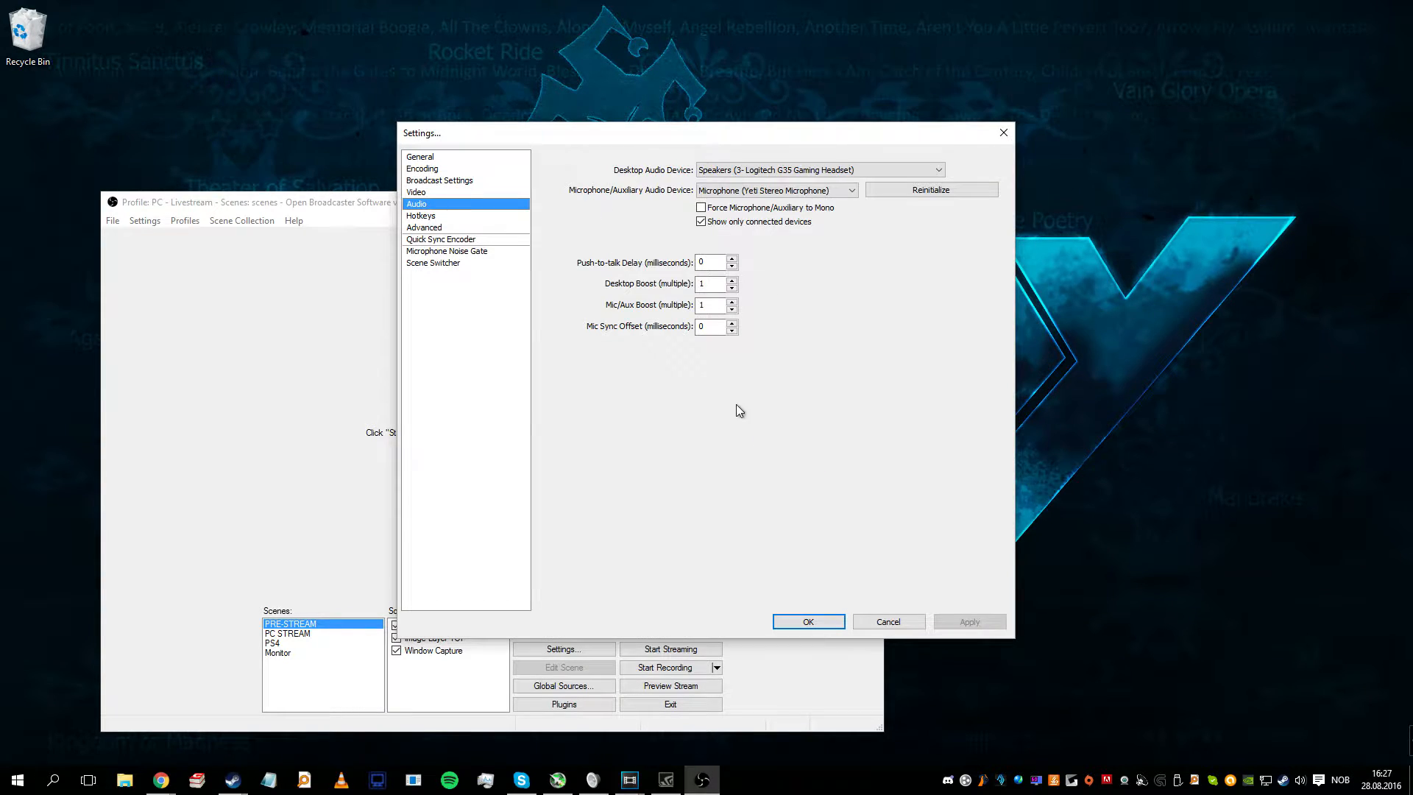
pyautogui.click(783, 172)
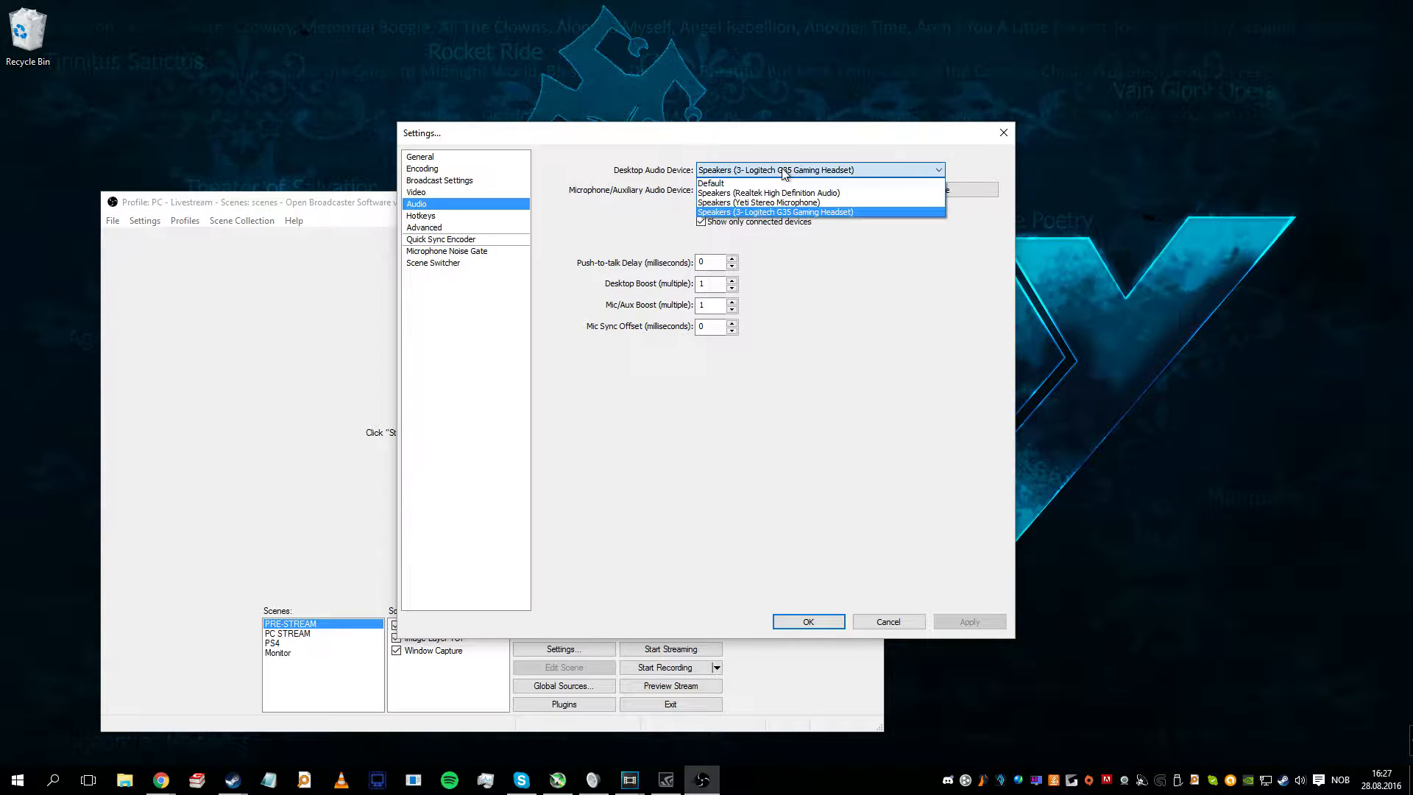
pyautogui.click(809, 258)
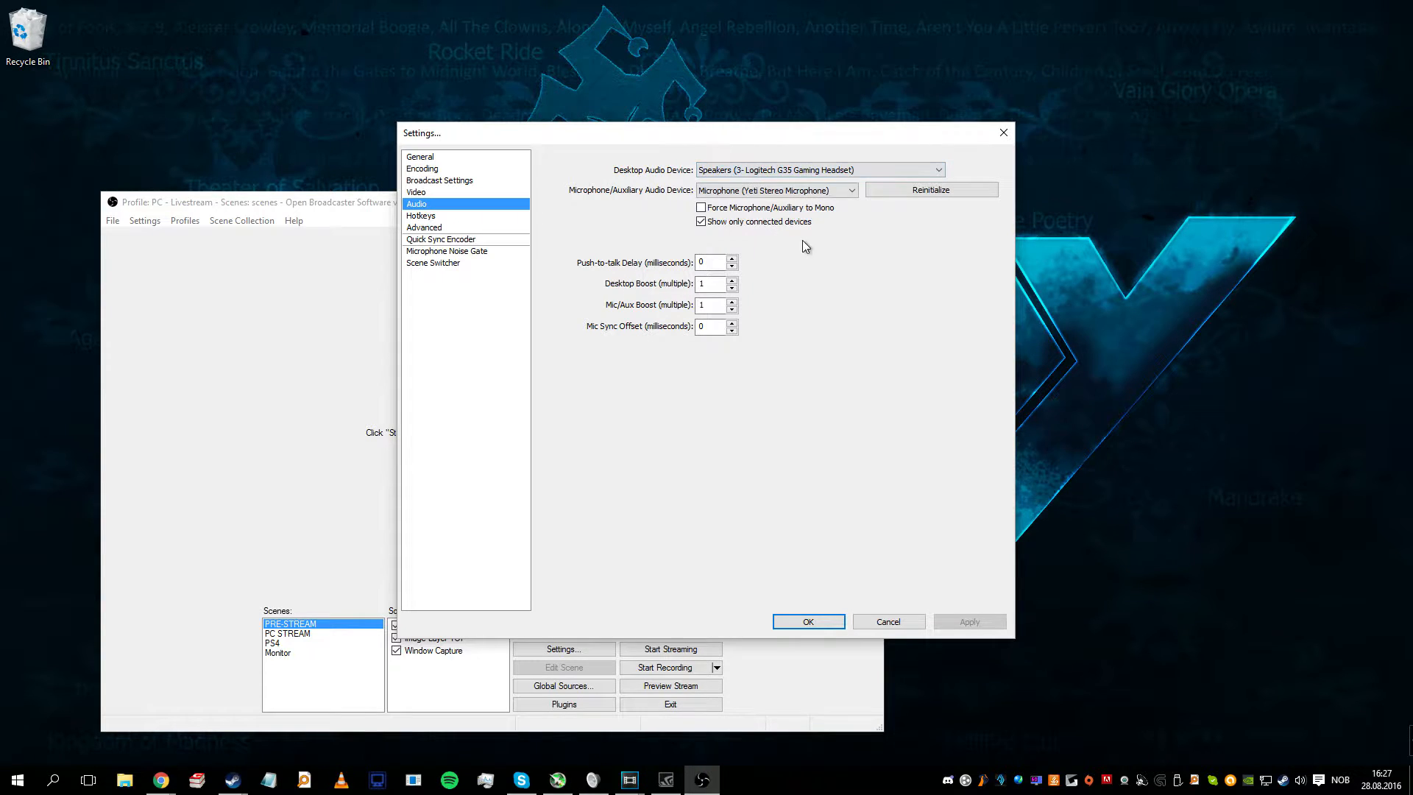
pyautogui.click(734, 193)
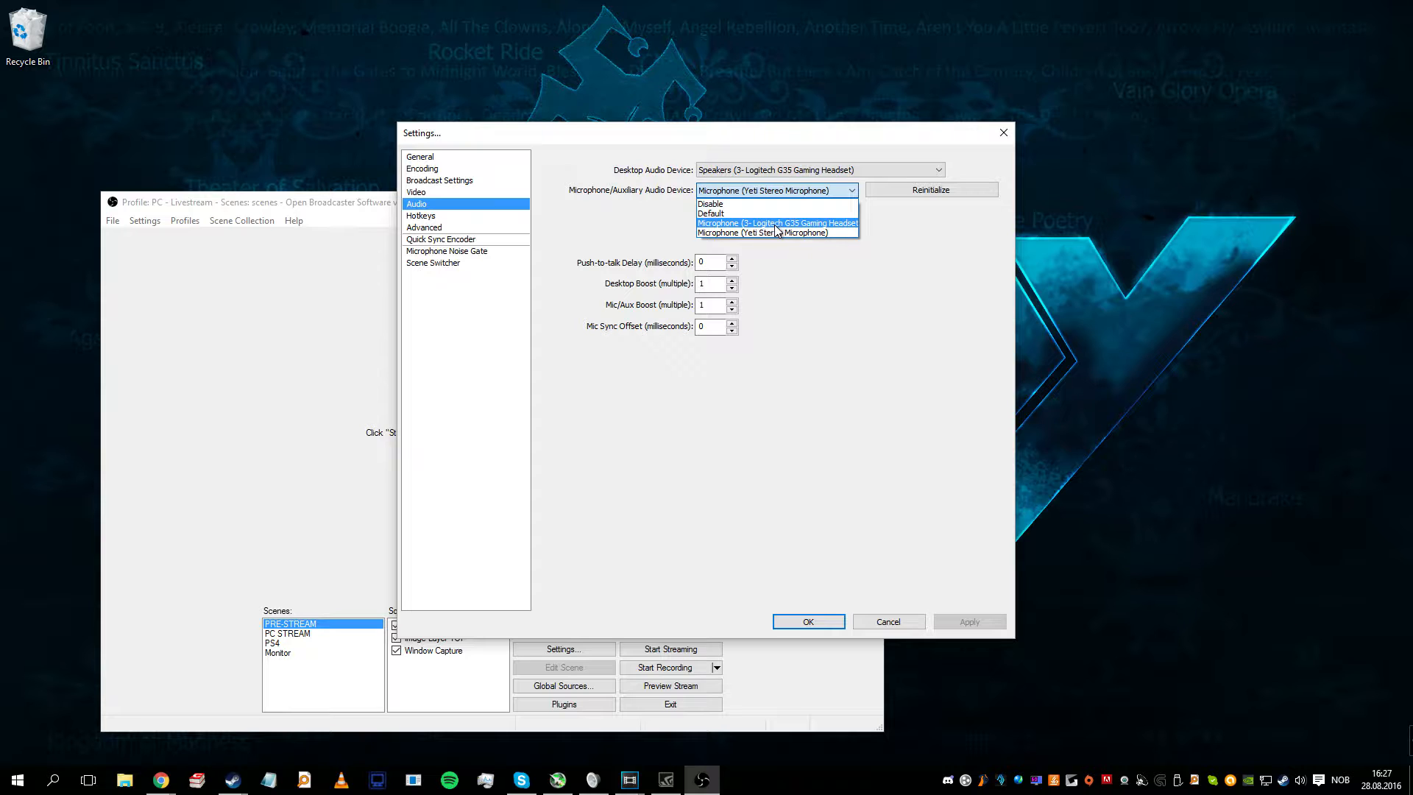
pyautogui.click(881, 240)
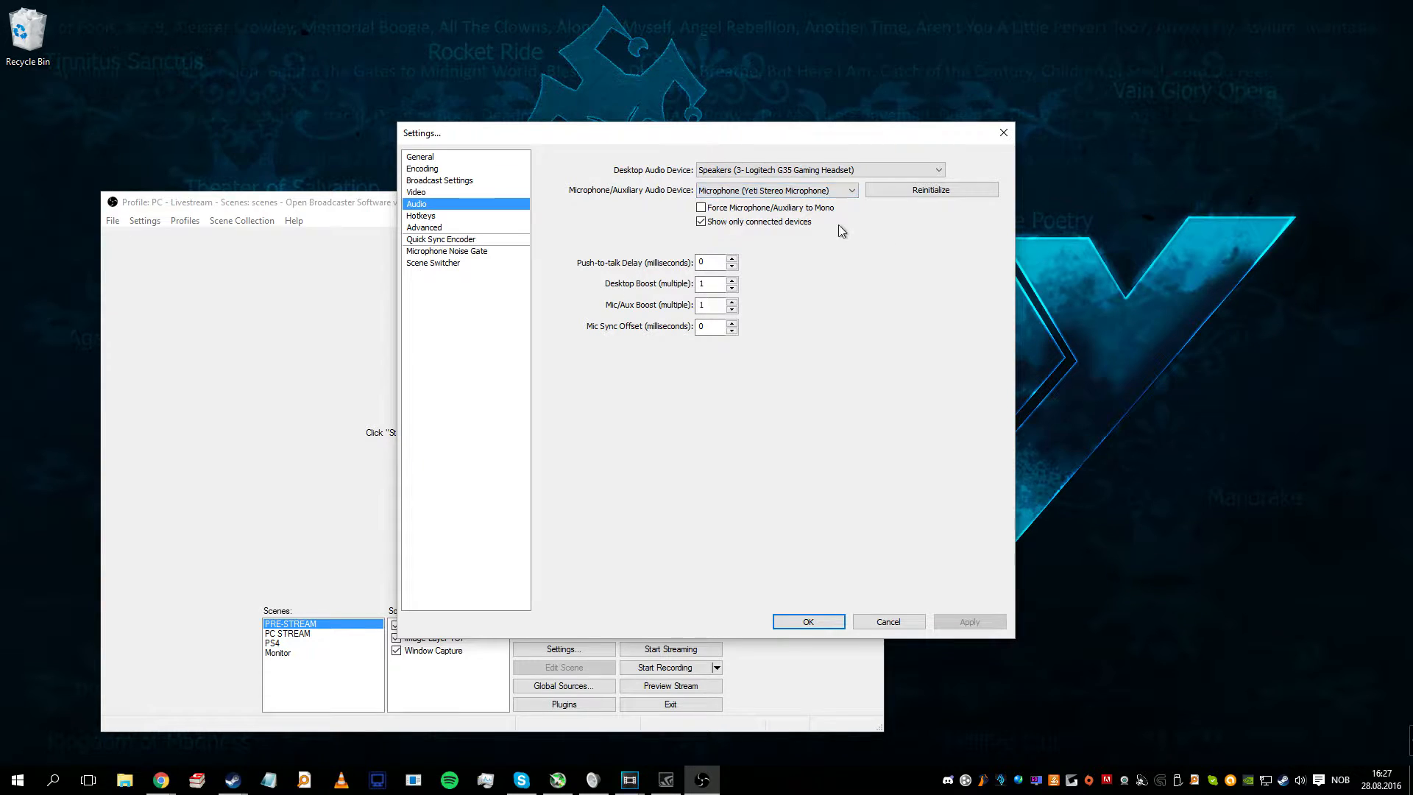
# Step: Set the push-to-talk delay to 200 milliseconds and apply the audio settings
pyautogui.doubleClick(717, 262)
pyautogui.write('200')
pyautogui.doubleClick(713, 260)
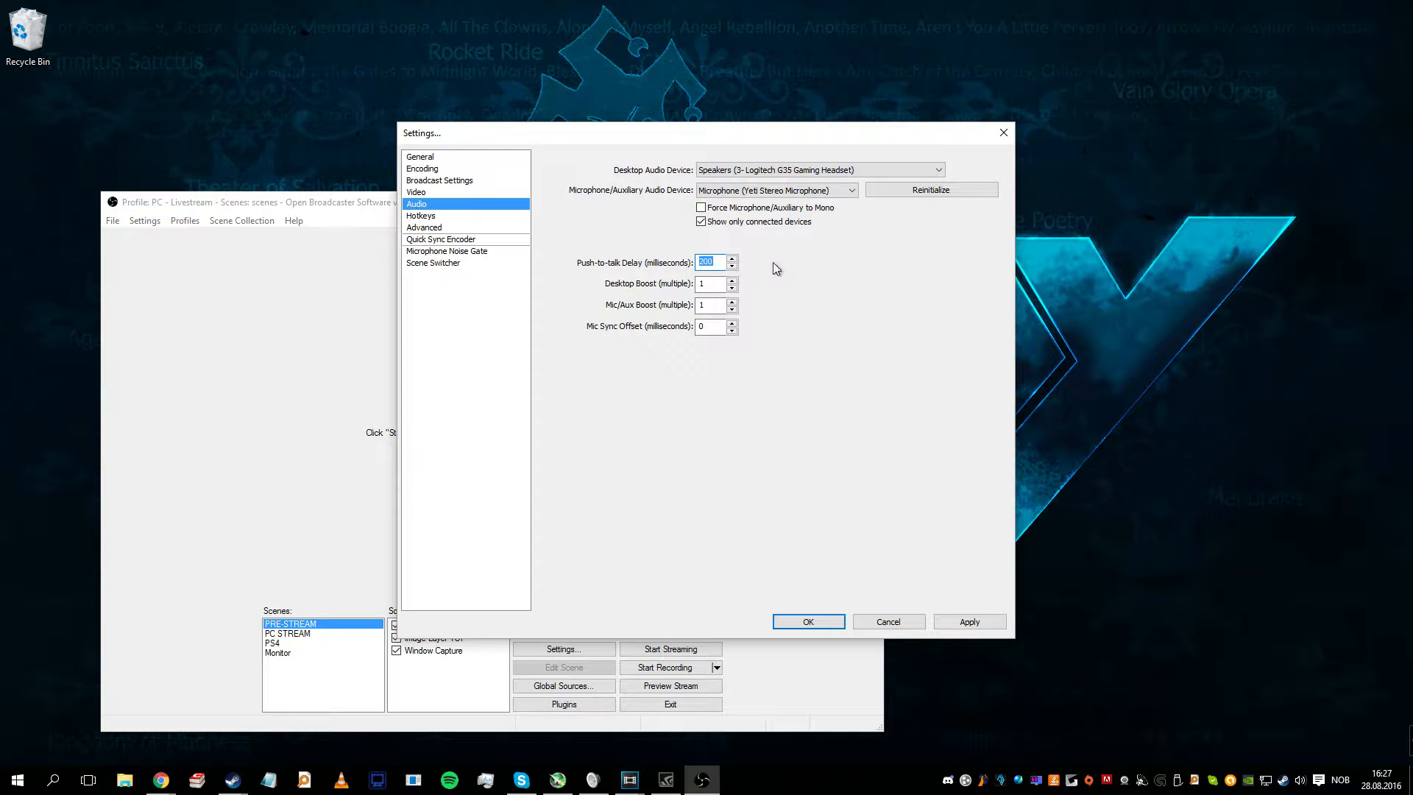
pyautogui.write('0')
pyautogui.doubleClick(715, 264)
pyautogui.write('00')
pyautogui.click(958, 622)
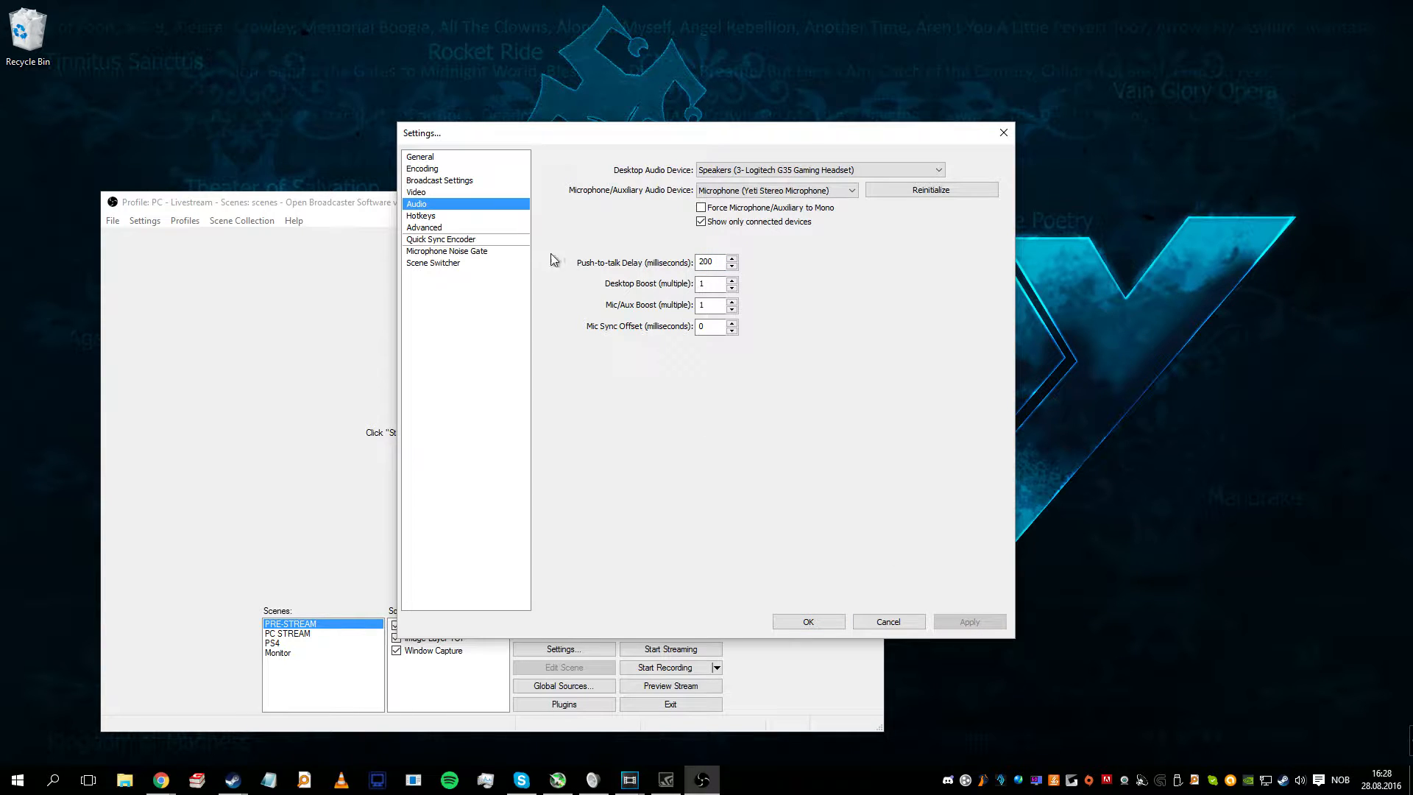
# Step: Enable push-to-talk in the hotkey settings
pyautogui.click(499, 216)
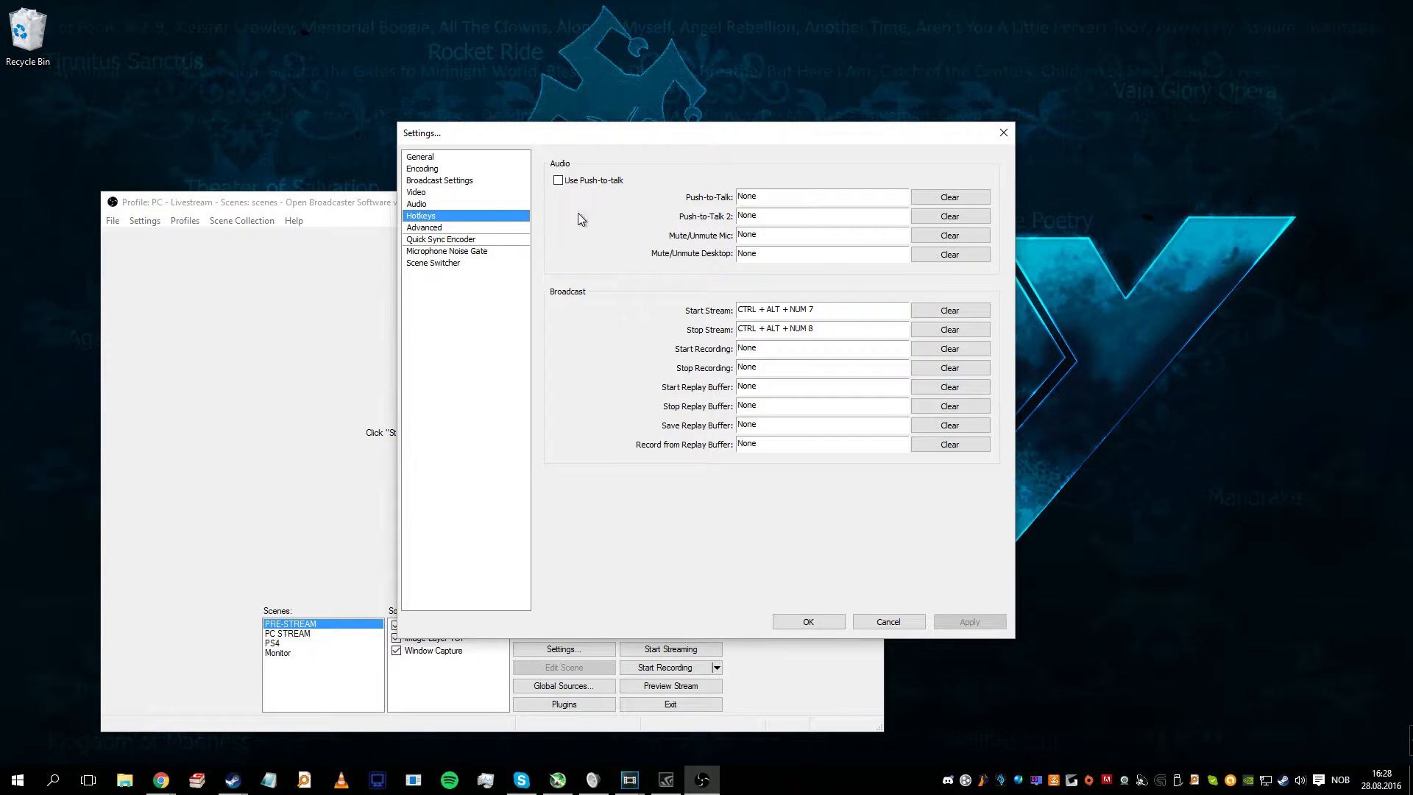
pyautogui.click(589, 180)
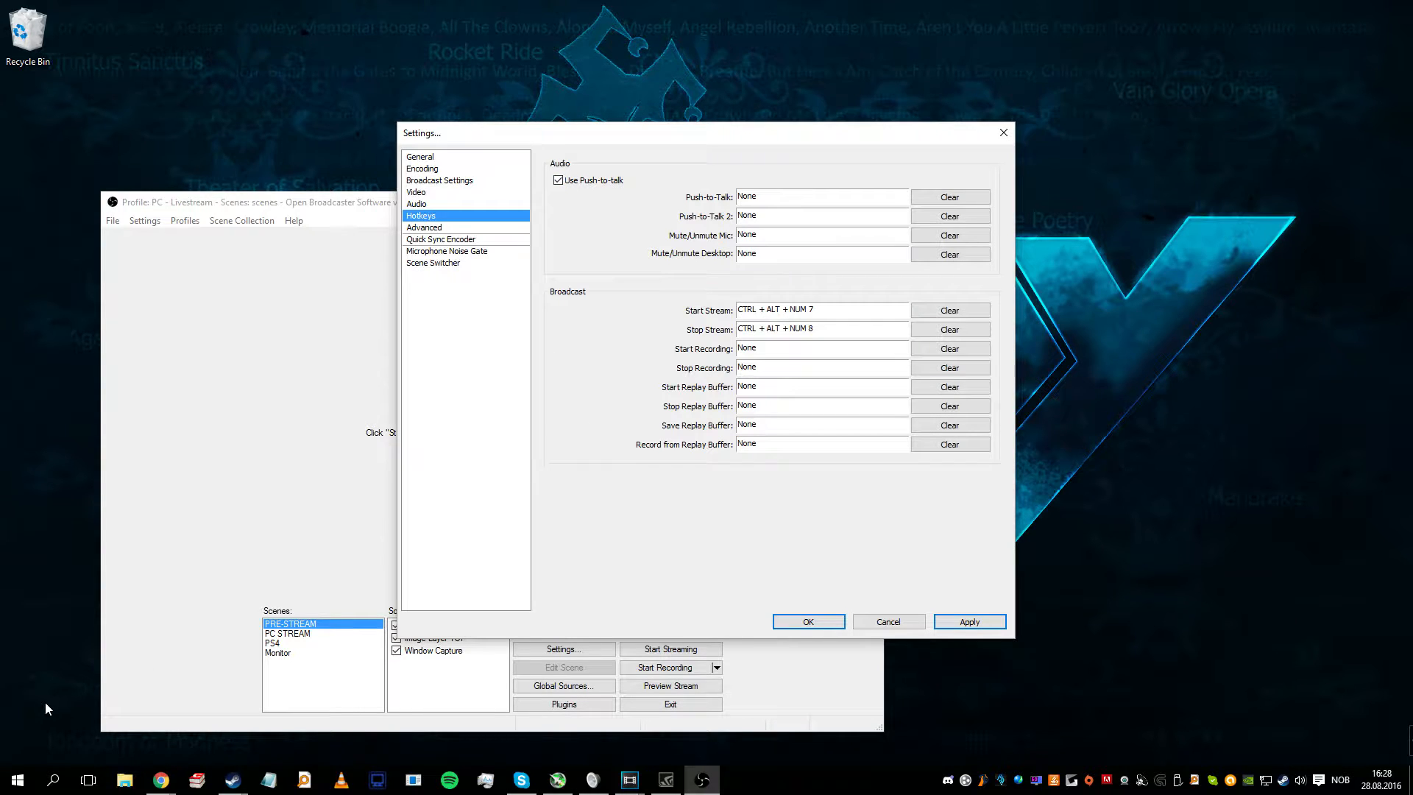
# Step: Open Audacity, move the settings window clear of it, and start recording from the microphone
pyautogui.press('super')
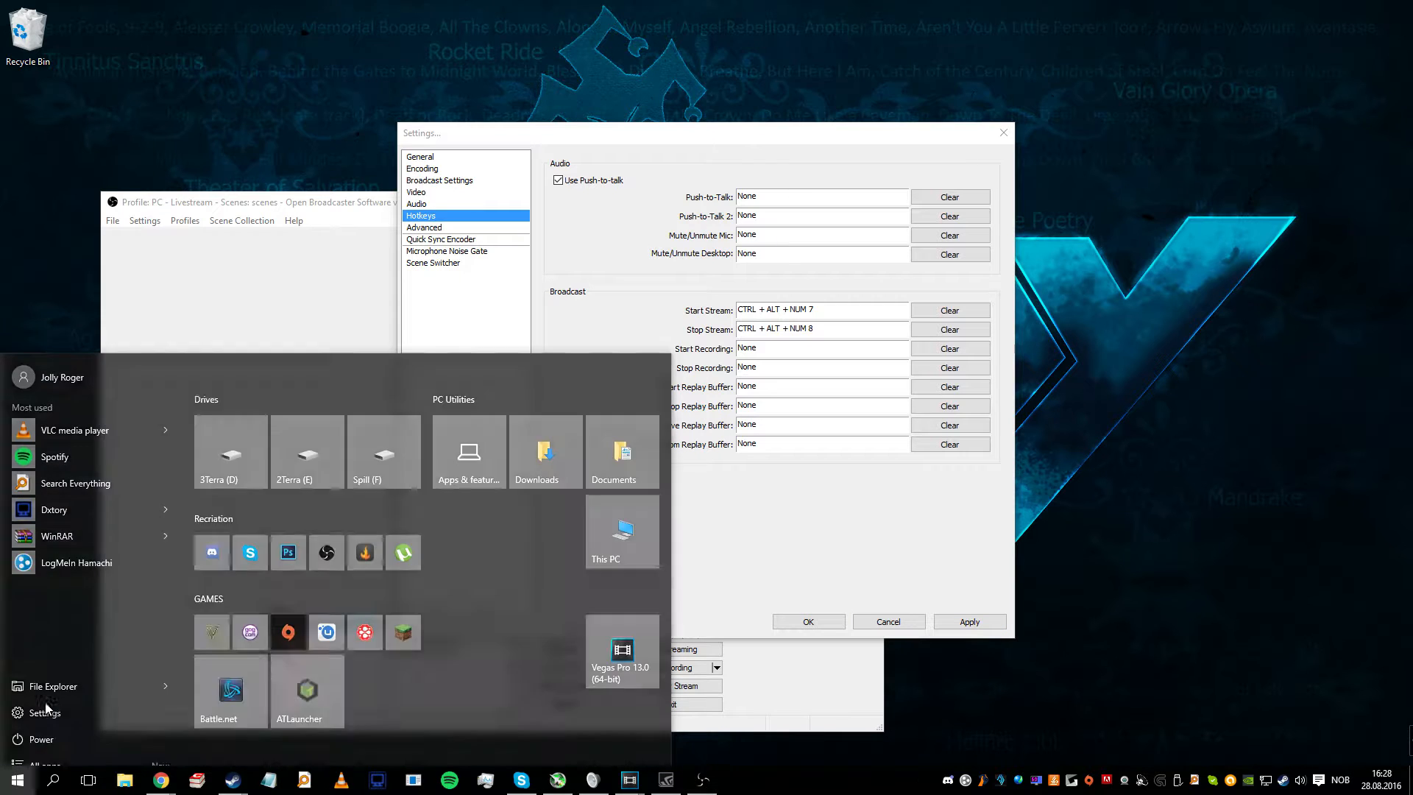
pyautogui.write('audac')
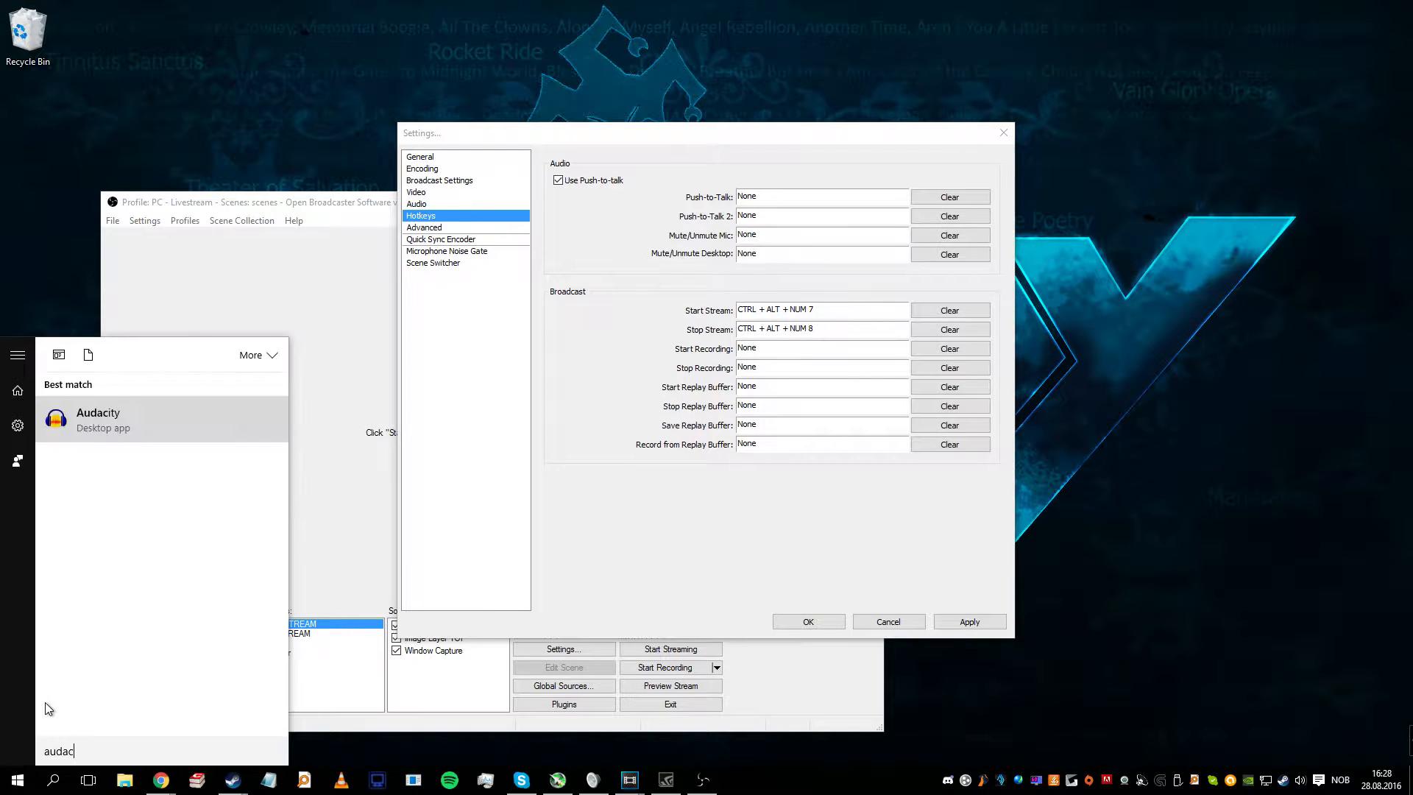
pyautogui.press('Return')
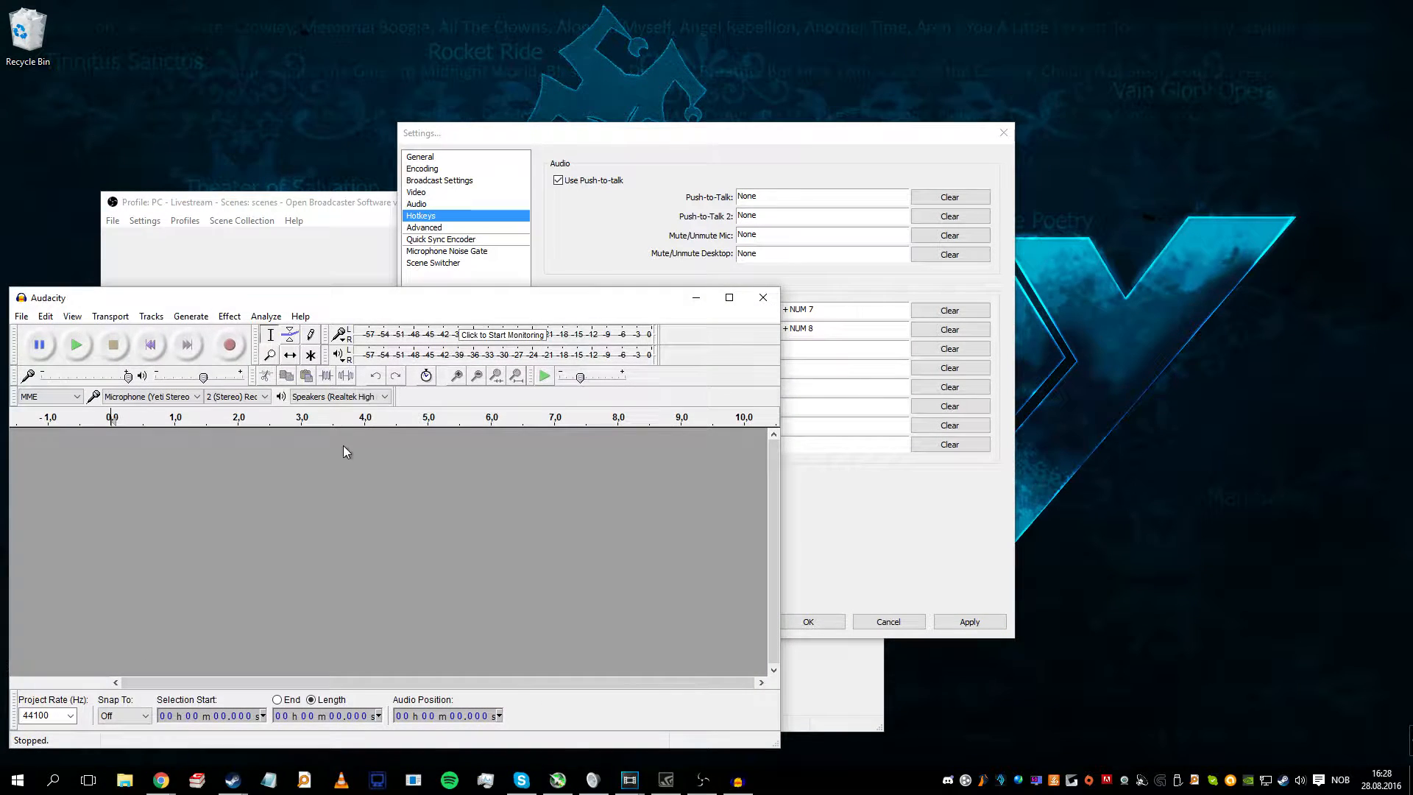
pyautogui.moveTo(696, 137); pyautogui.dragTo(977, 30)
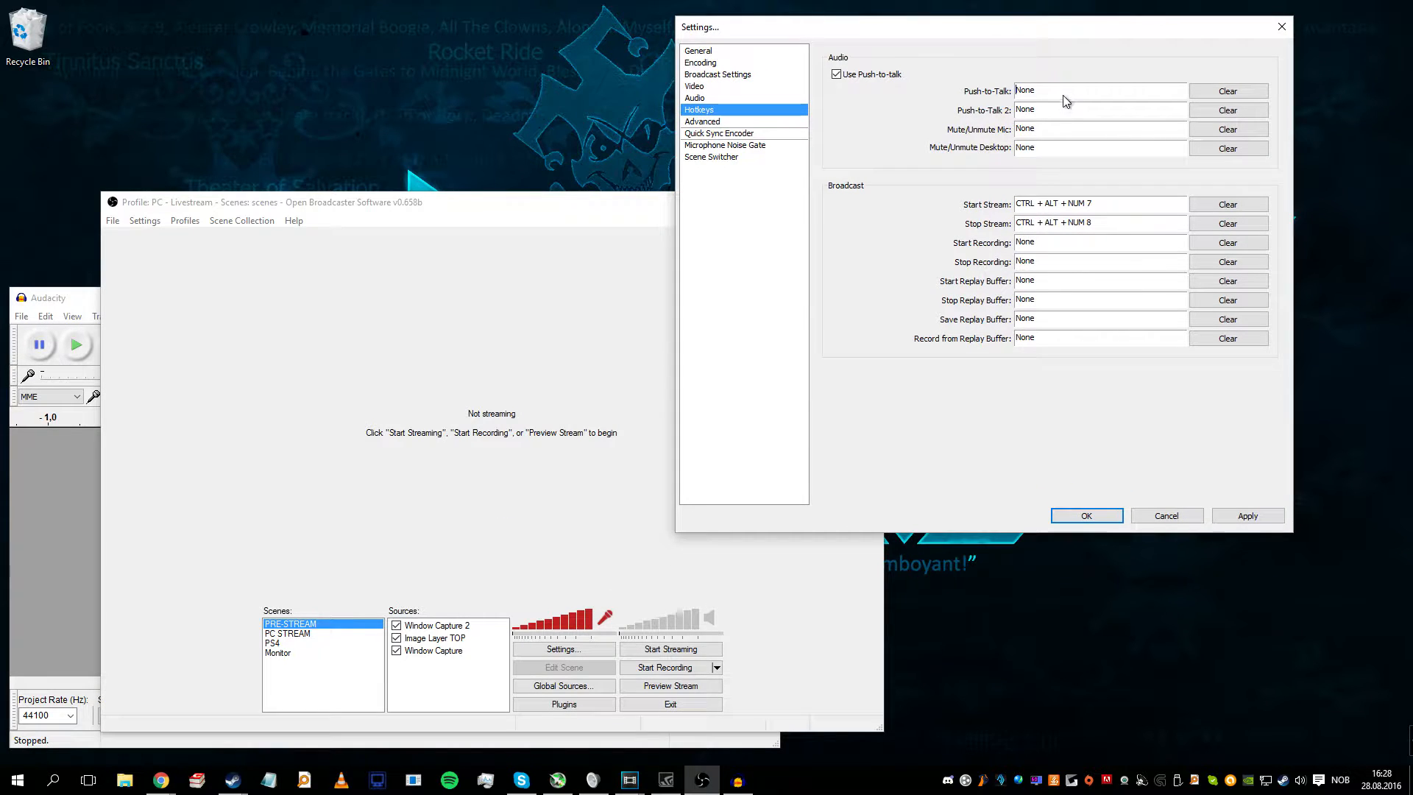
pyautogui.click(25, 489)
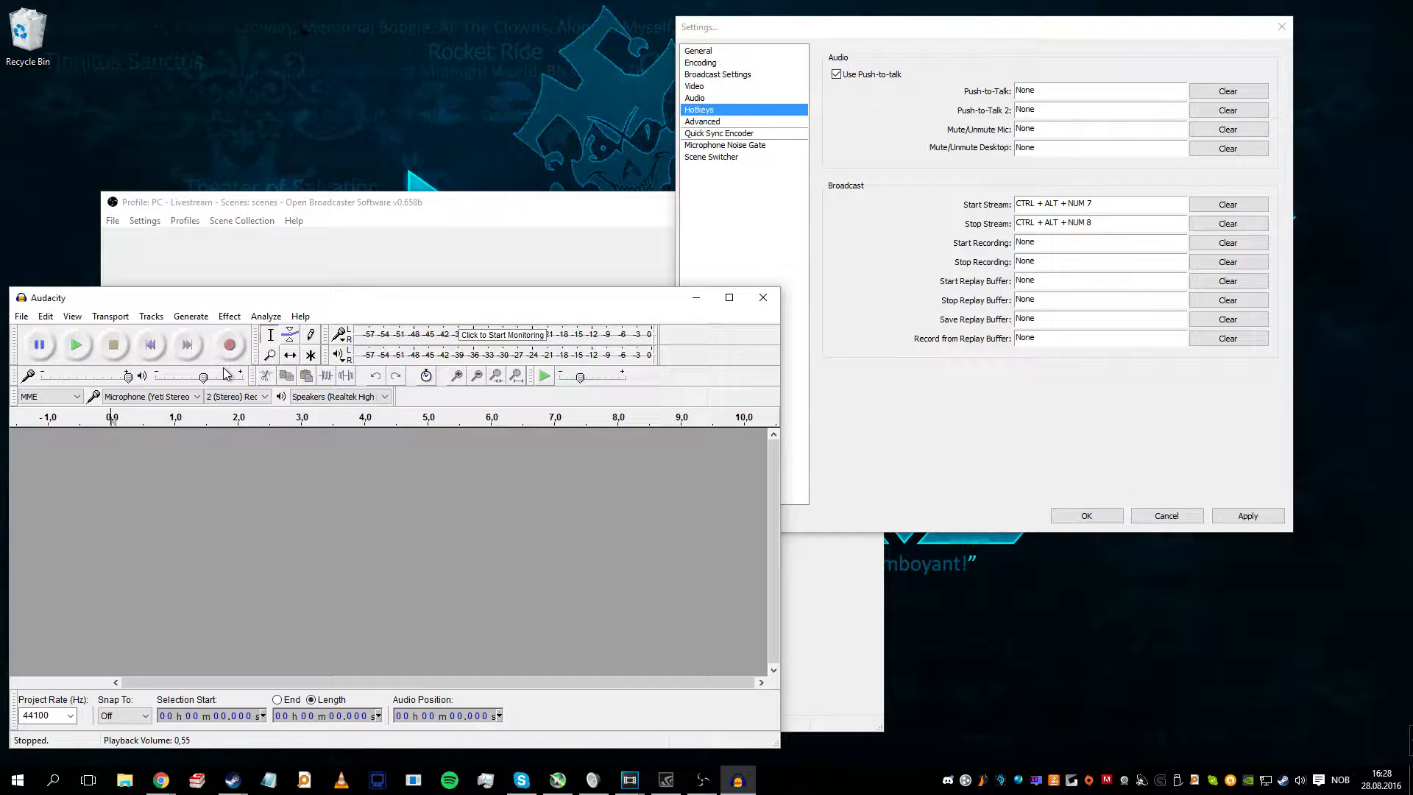
pyautogui.click(231, 346)
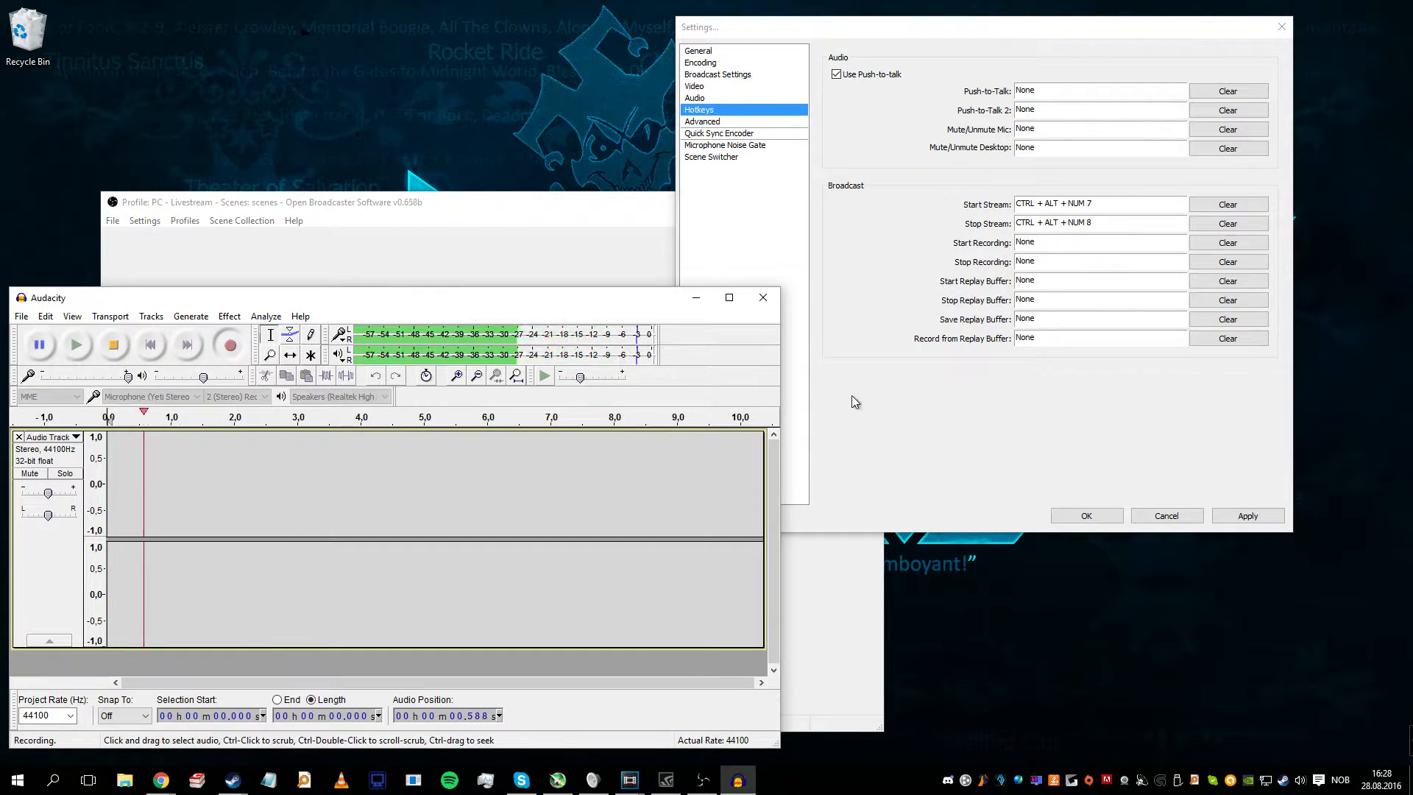
# Step: Assign P as the first push-to-talk hotkey, and stop the Audacity recording
pyautogui.click(1065, 92)
pyautogui.press('p')
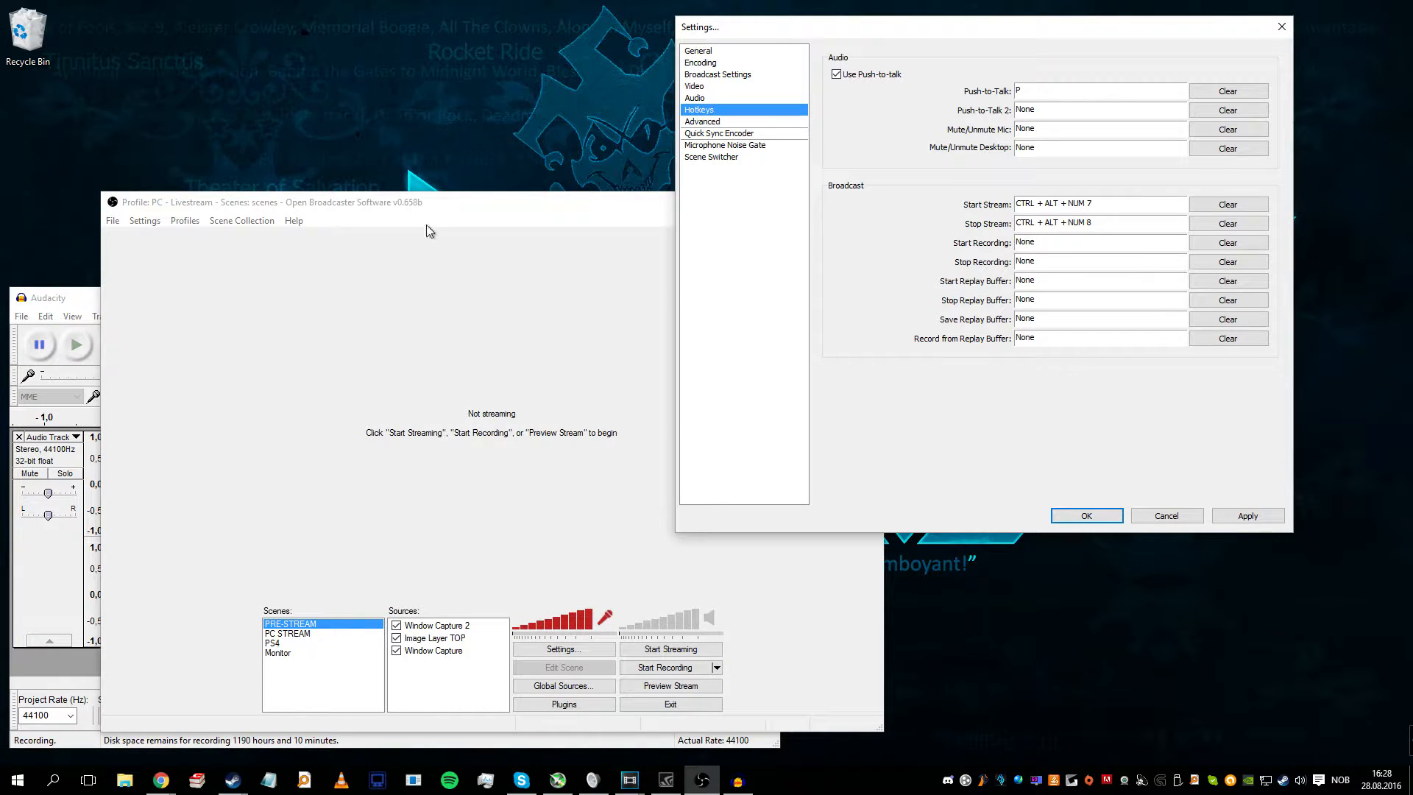
pyautogui.click(47, 305)
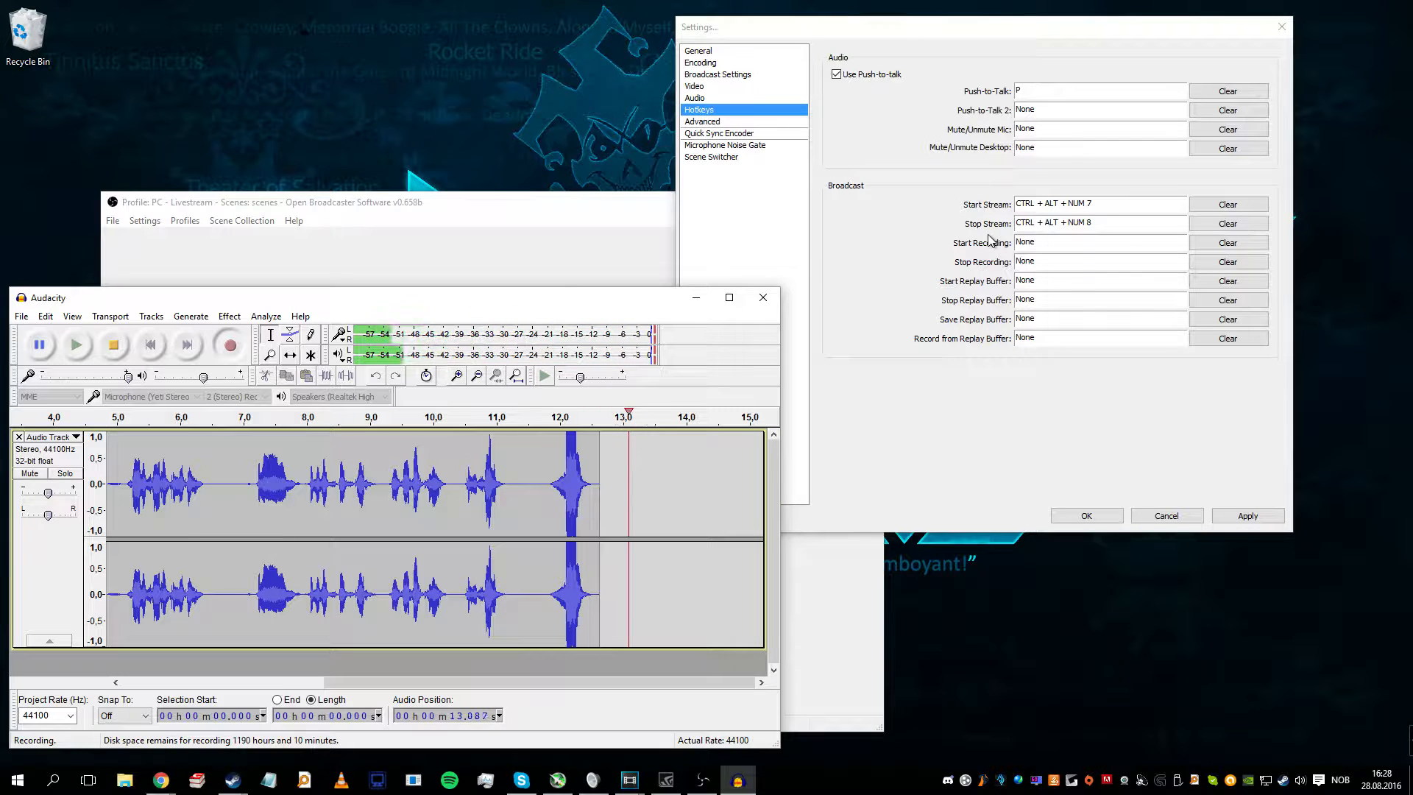
pyautogui.press('space')
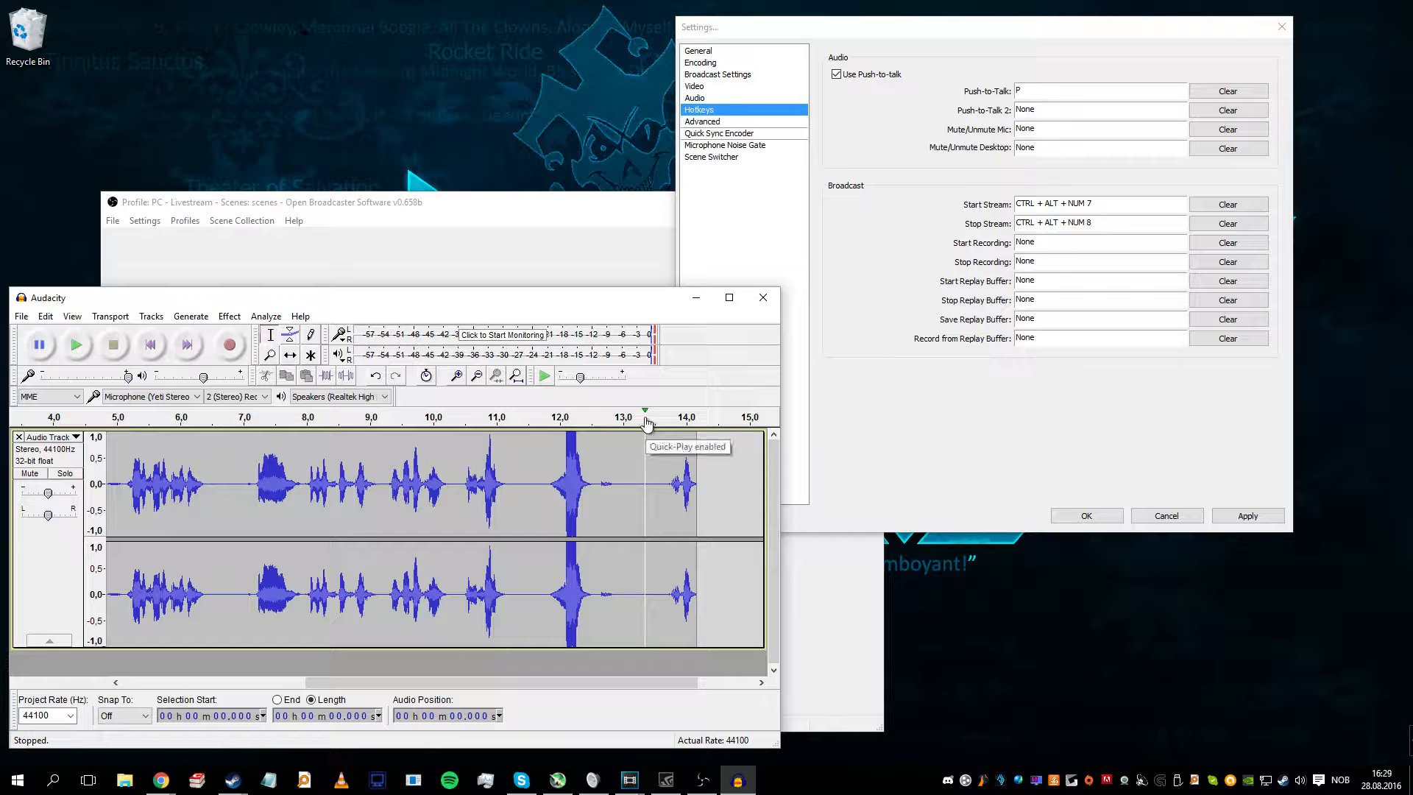
# Step: Examine the loud peak at about 12 seconds in the recording, and close Audacity without saving
pyautogui.click(552, 416)
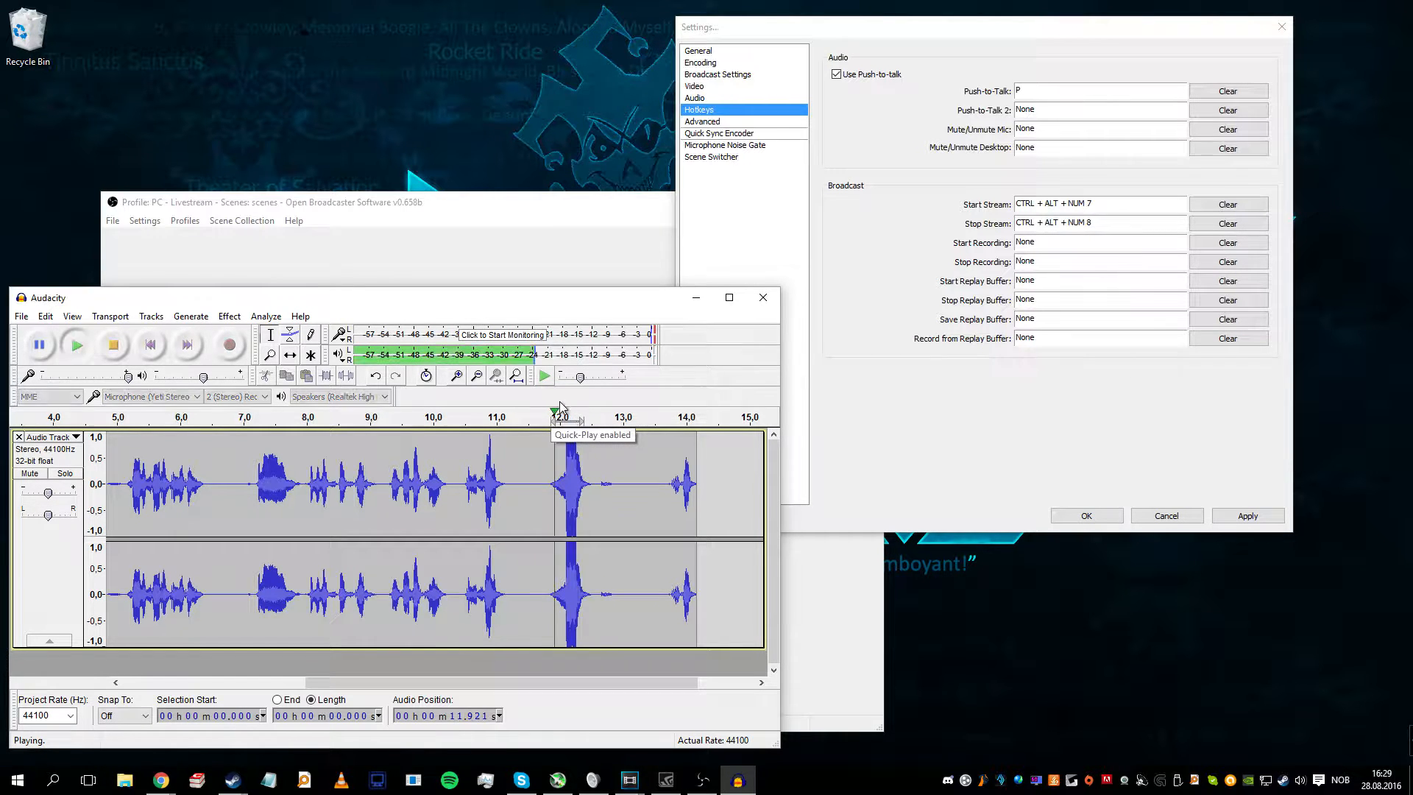
pyautogui.press('Home')
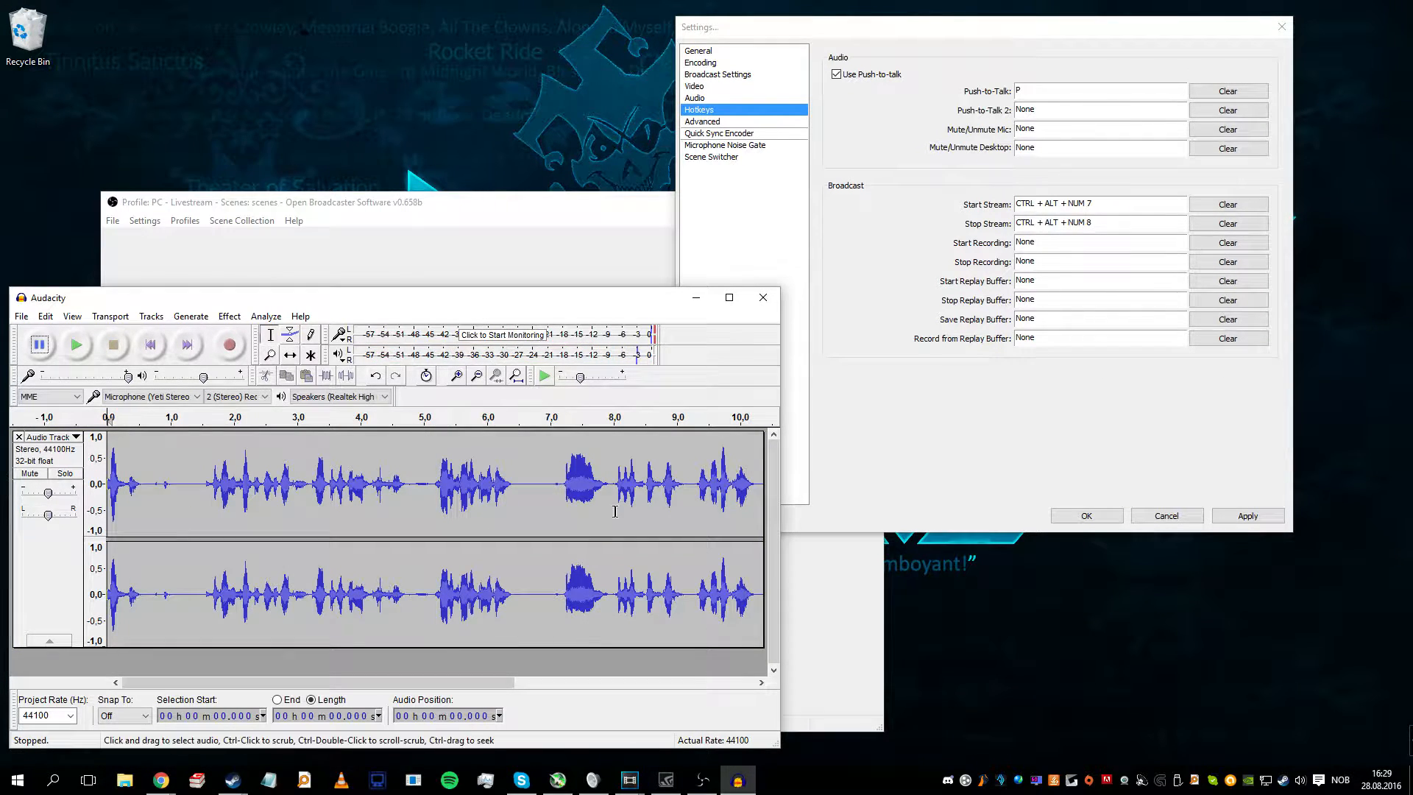
pyautogui.moveTo(361, 682); pyautogui.dragTo(639, 682)
pyautogui.moveTo(460, 441); pyautogui.dragTo(488, 471)
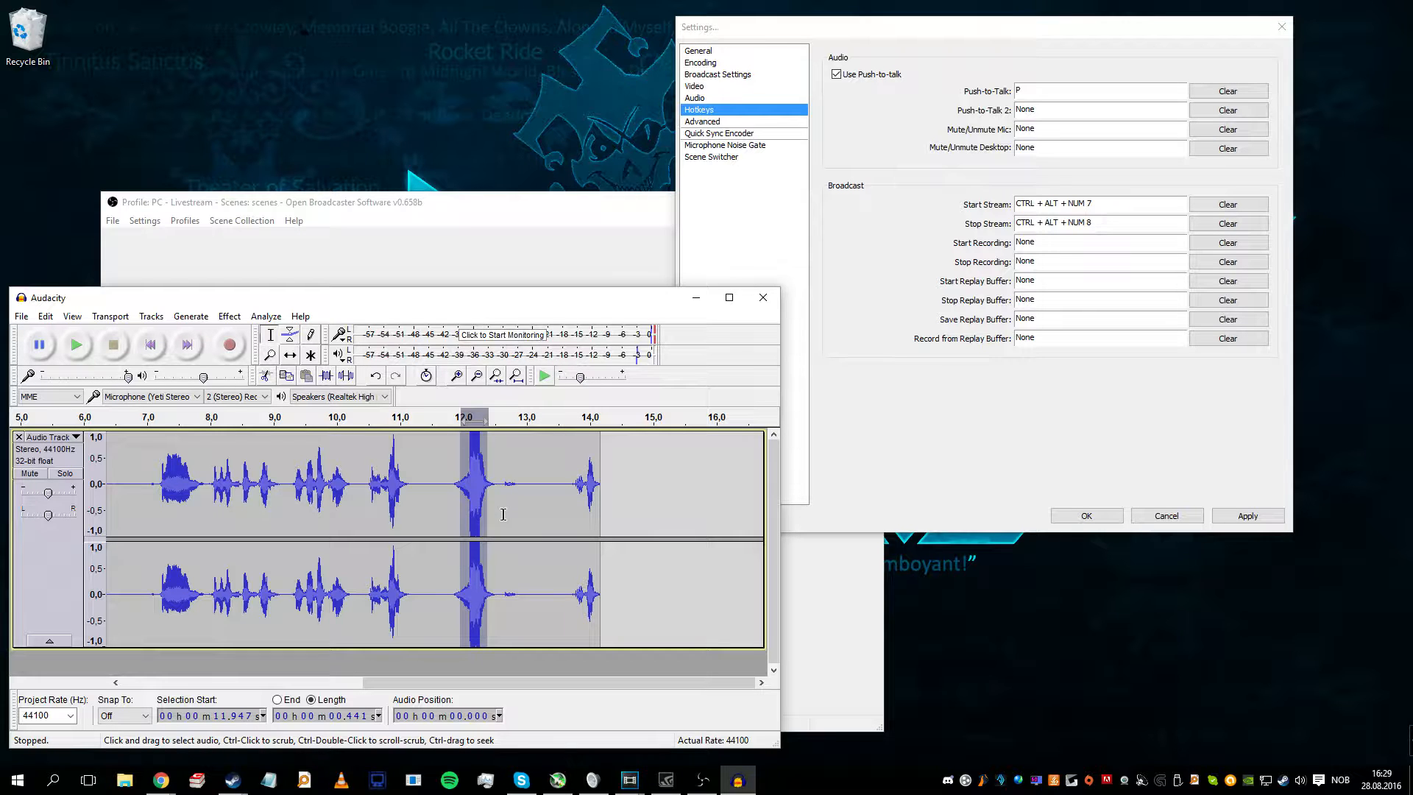
pyautogui.click(765, 302)
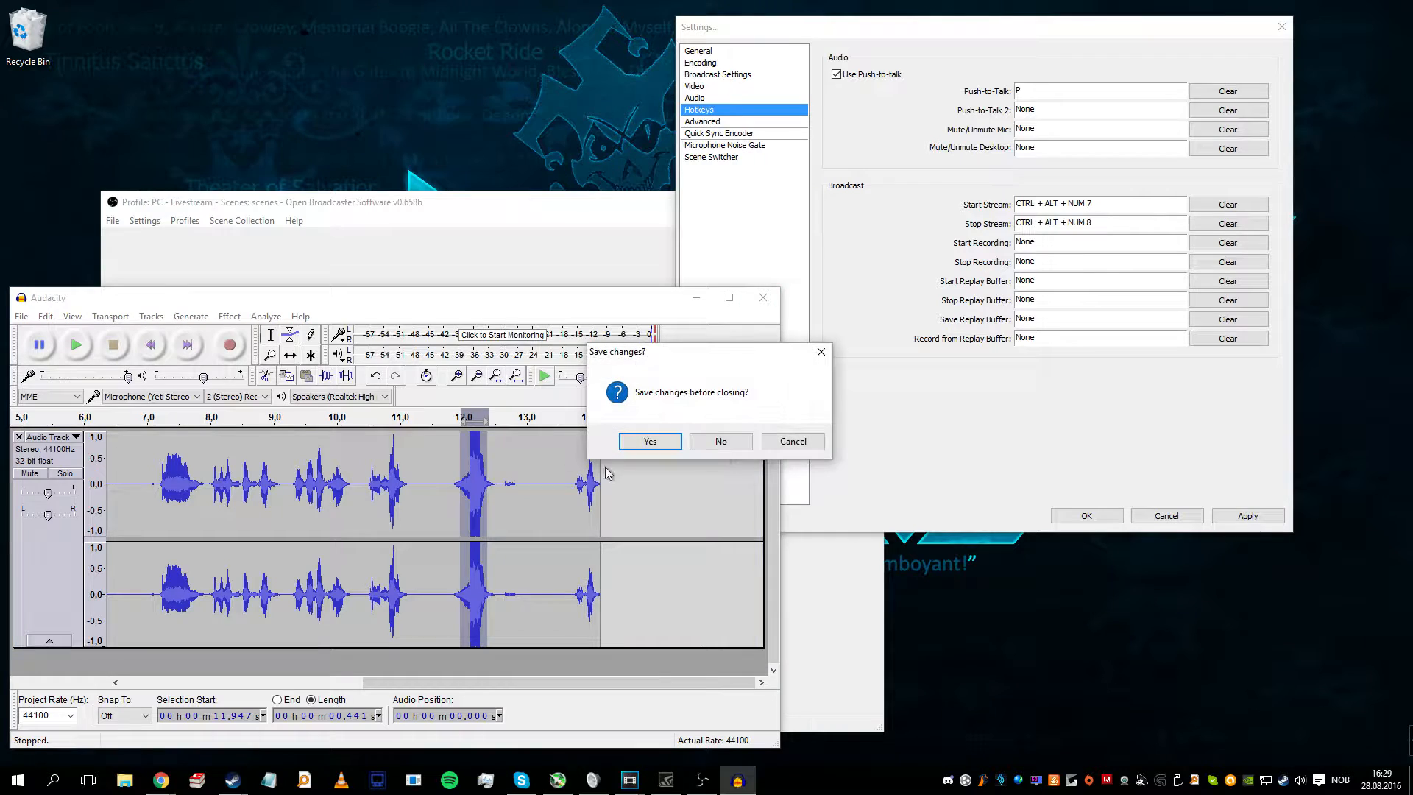
pyautogui.click(721, 442)
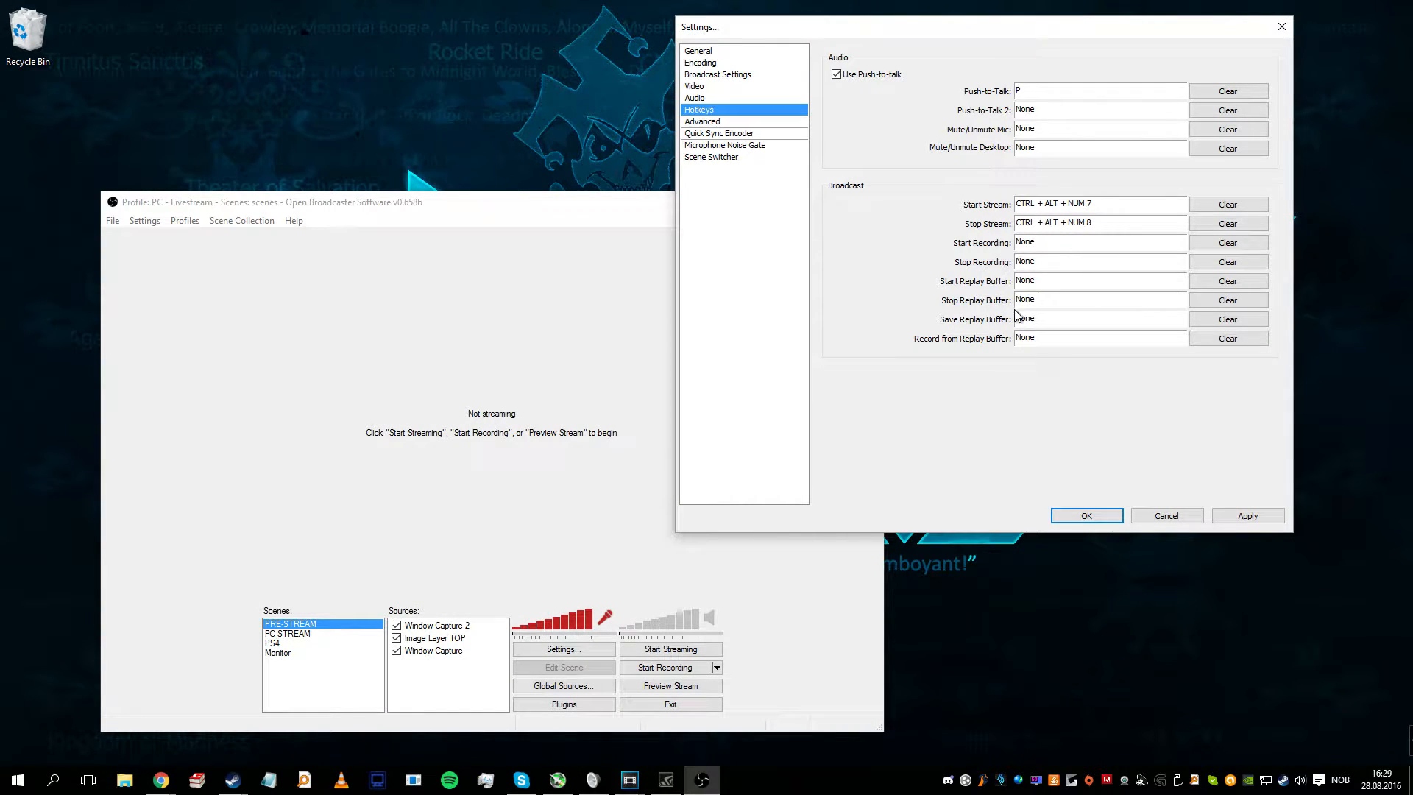
# Step: Review the advanced settings and check the available x264 CPU presets
pyautogui.click(720, 123)
pyautogui.click(717, 439)
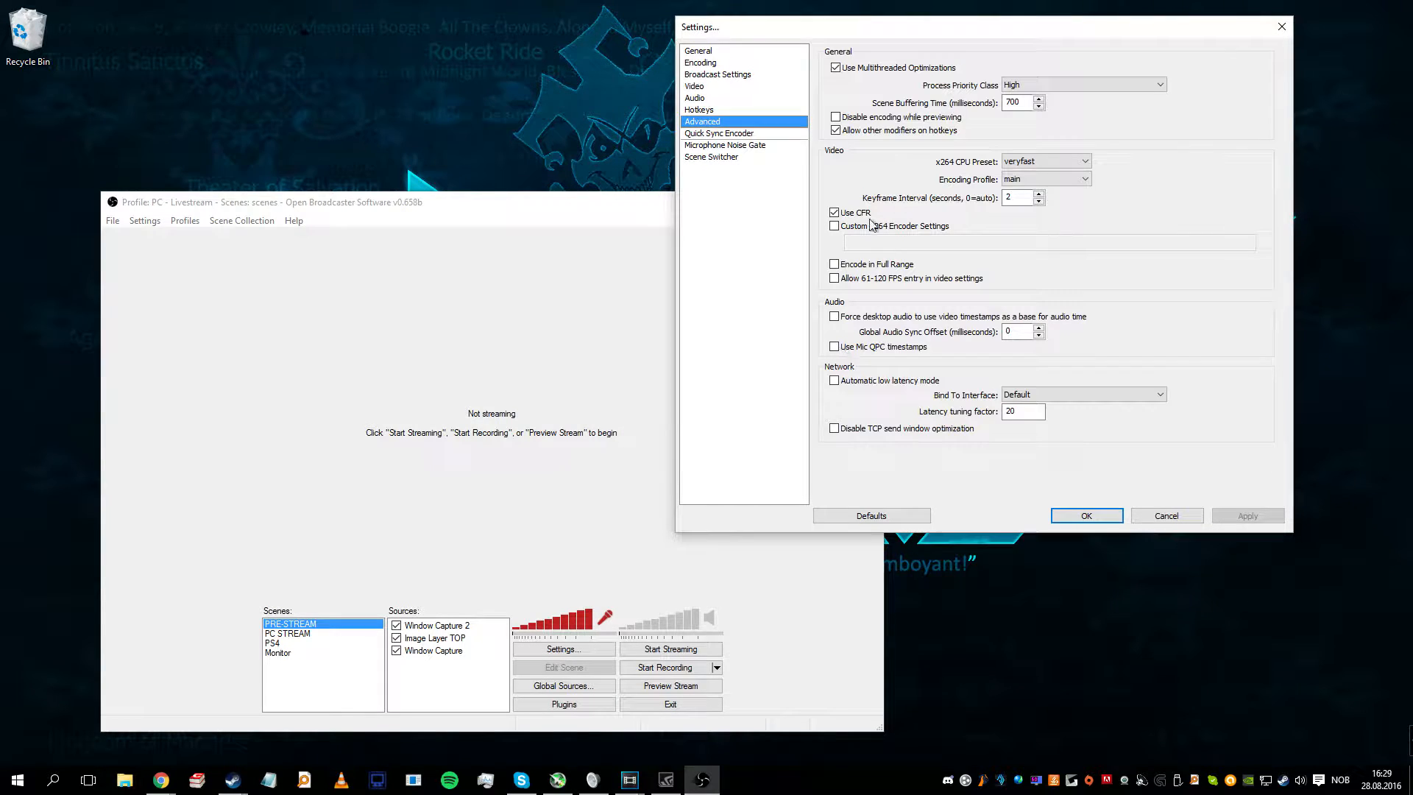
pyautogui.moveTo(1048, 27); pyautogui.dragTo(1094, 34)
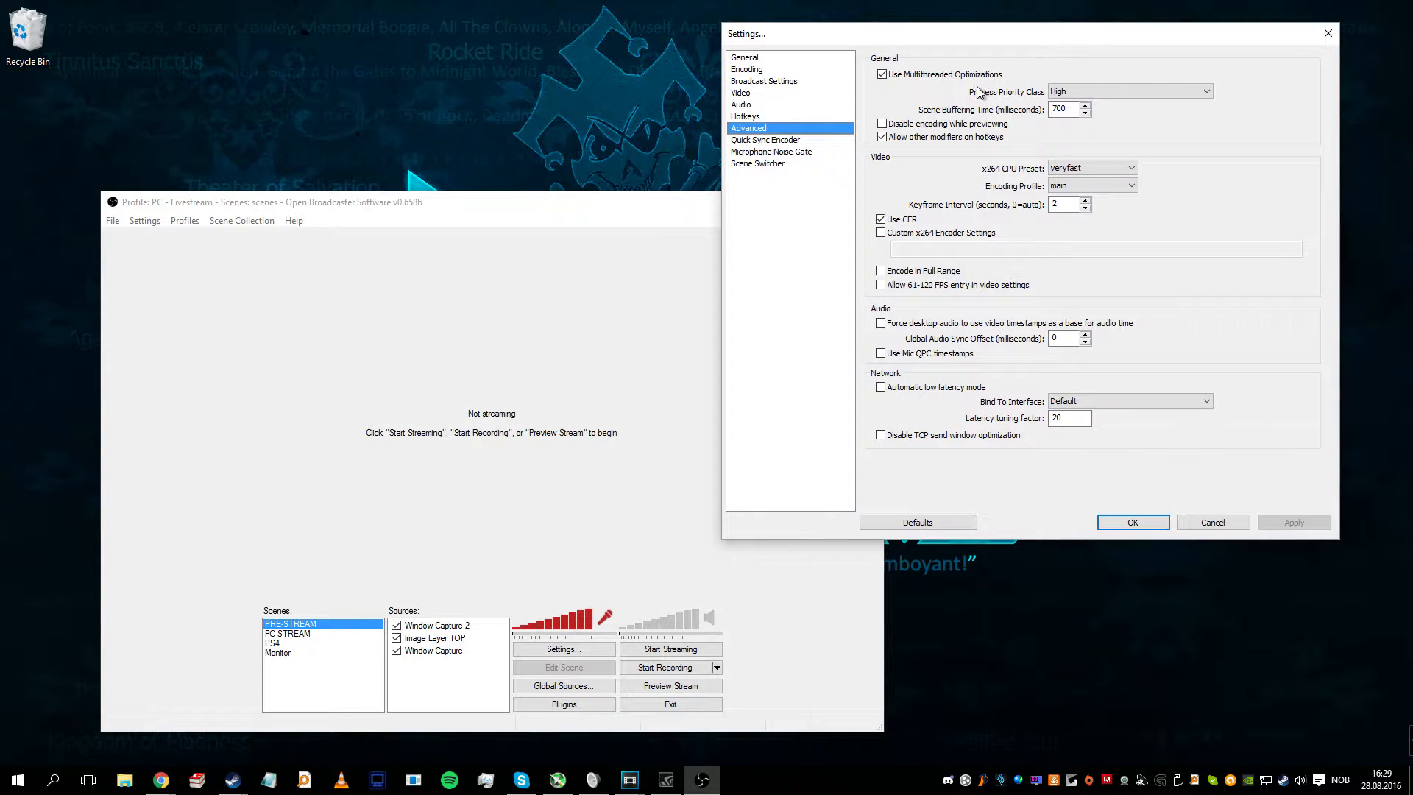
pyautogui.click(1111, 175)
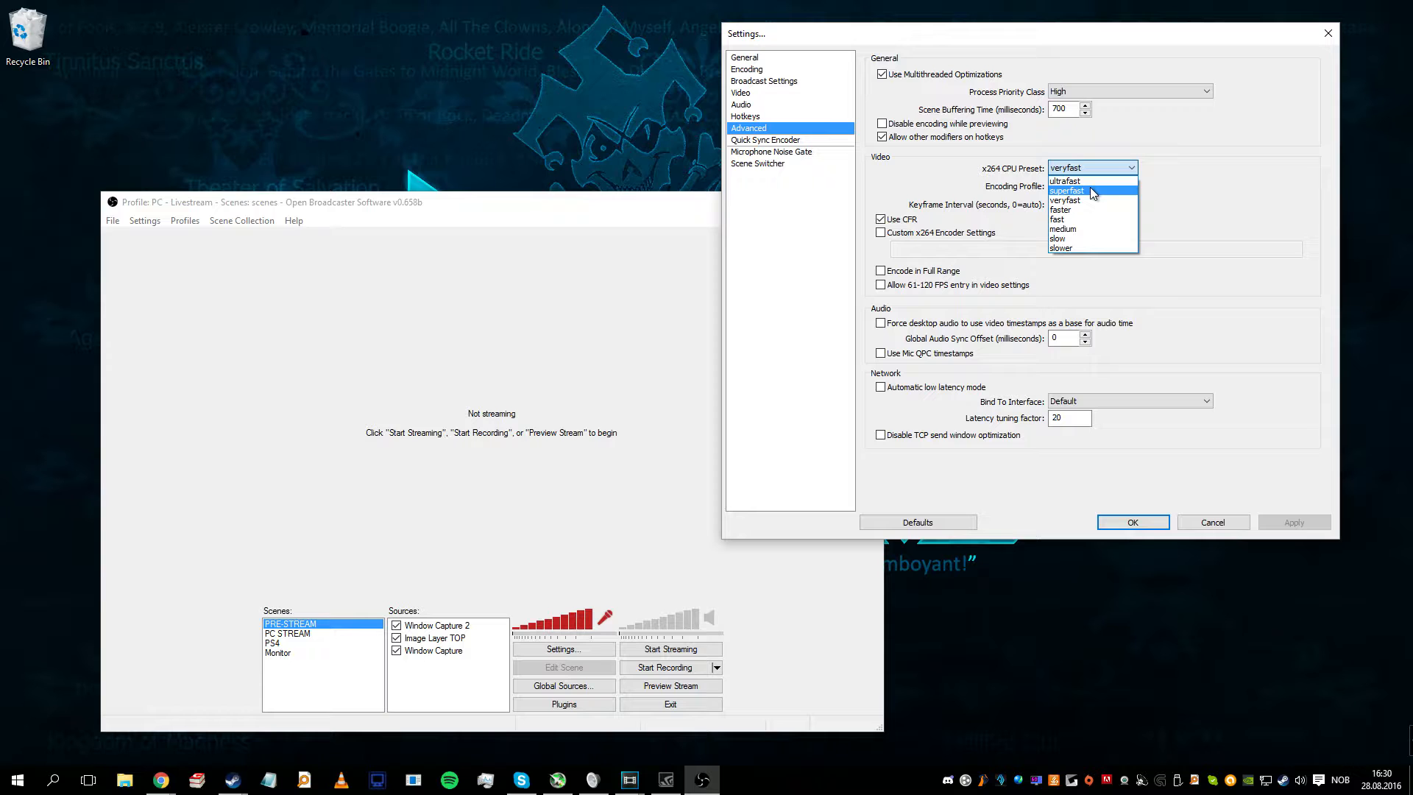
pyautogui.click(1154, 189)
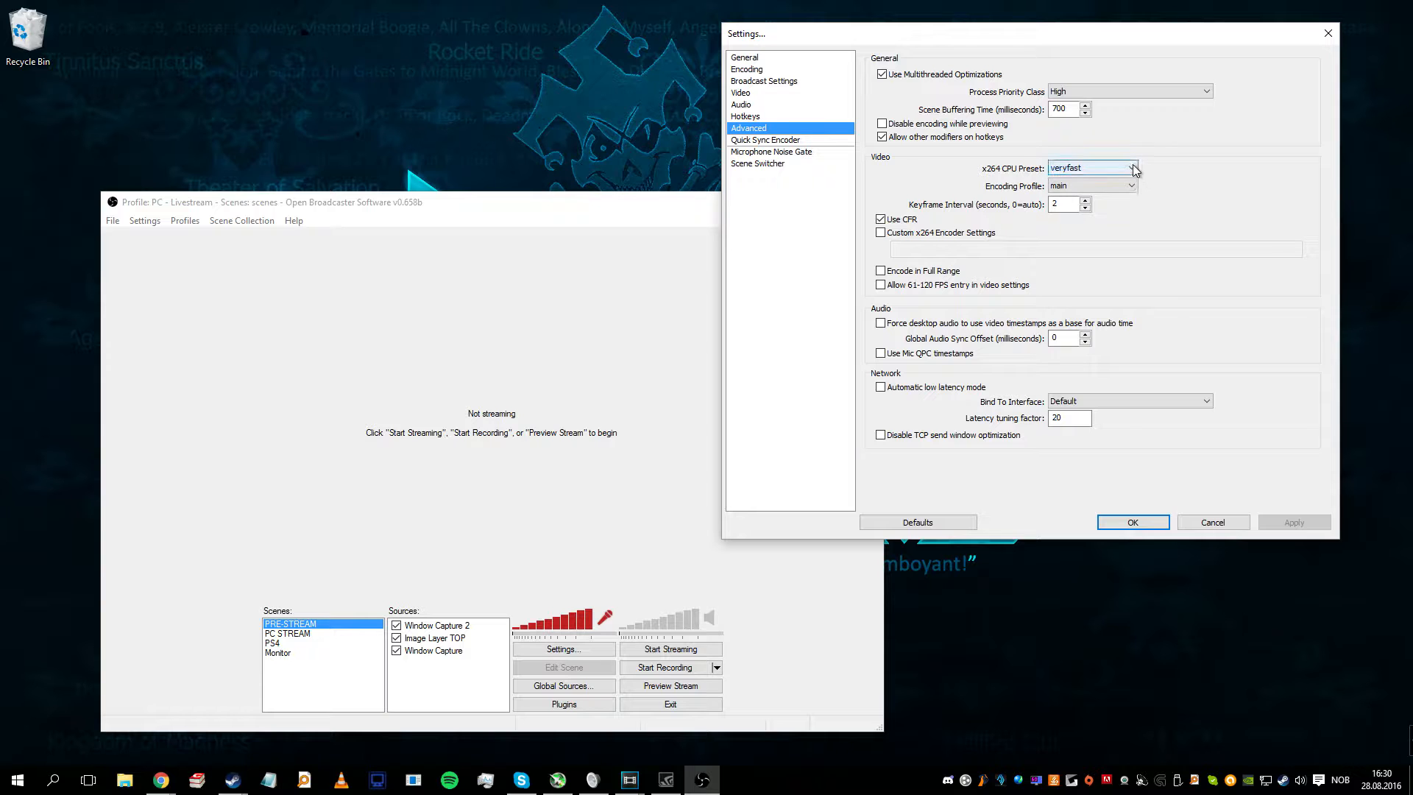
pyautogui.click(1132, 166)
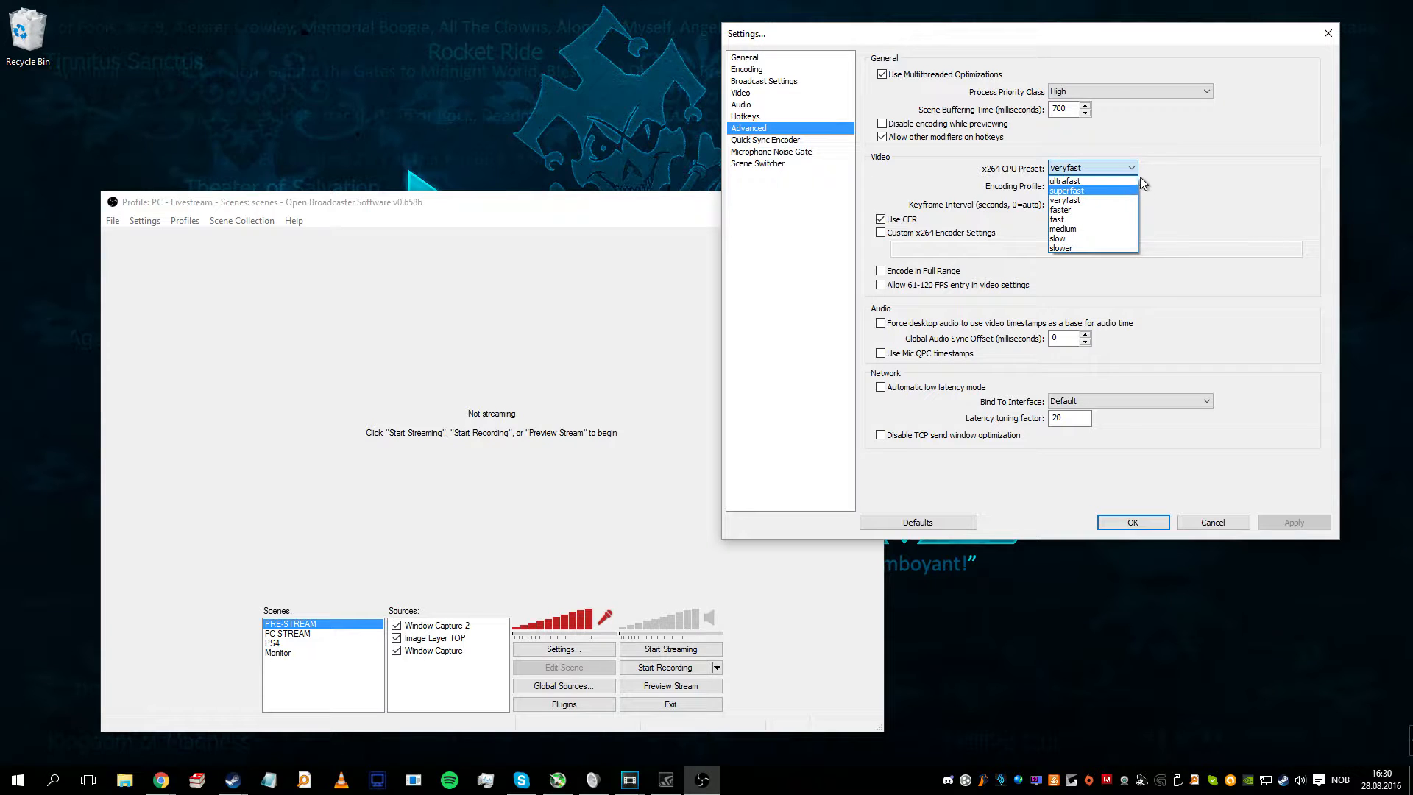
pyautogui.click(1139, 158)
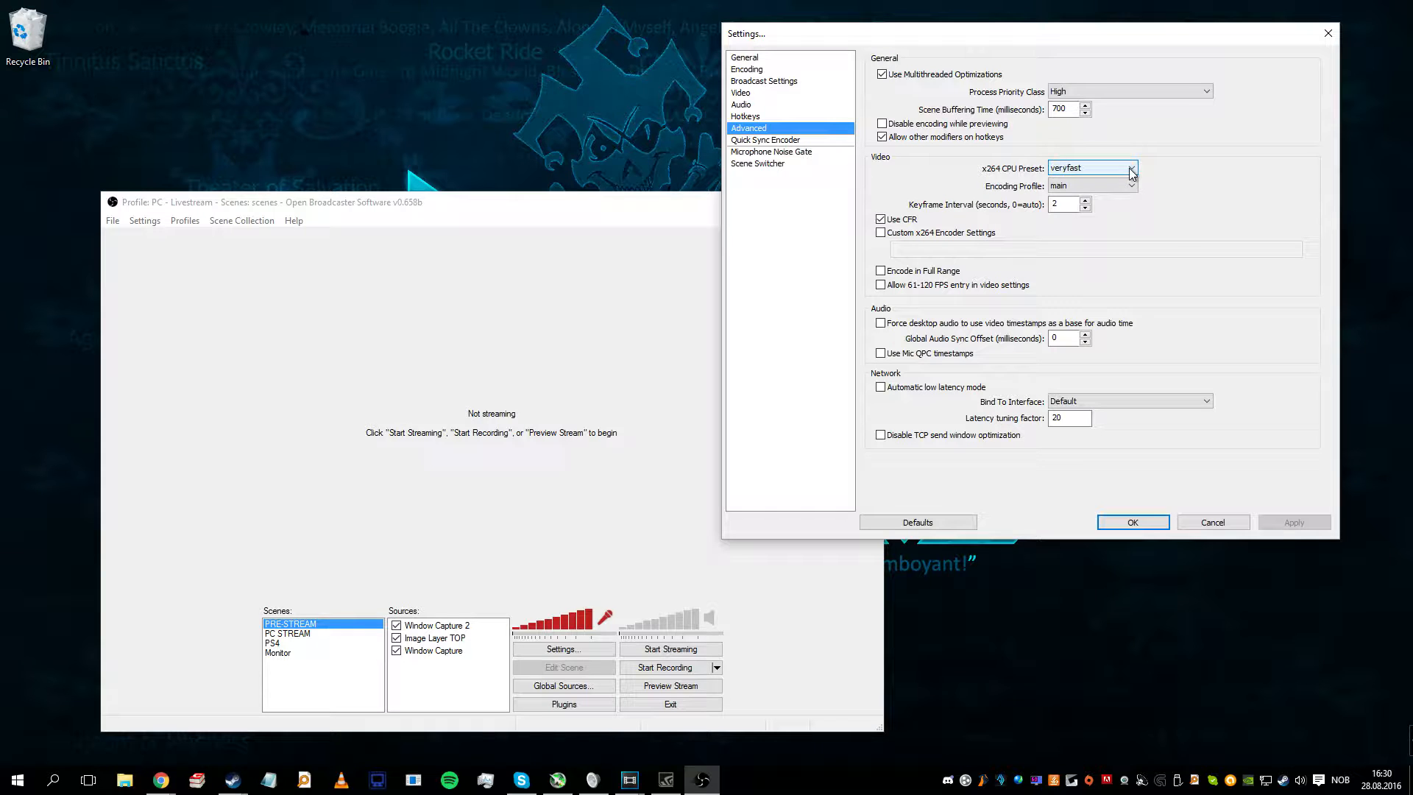
pyautogui.click(1130, 168)
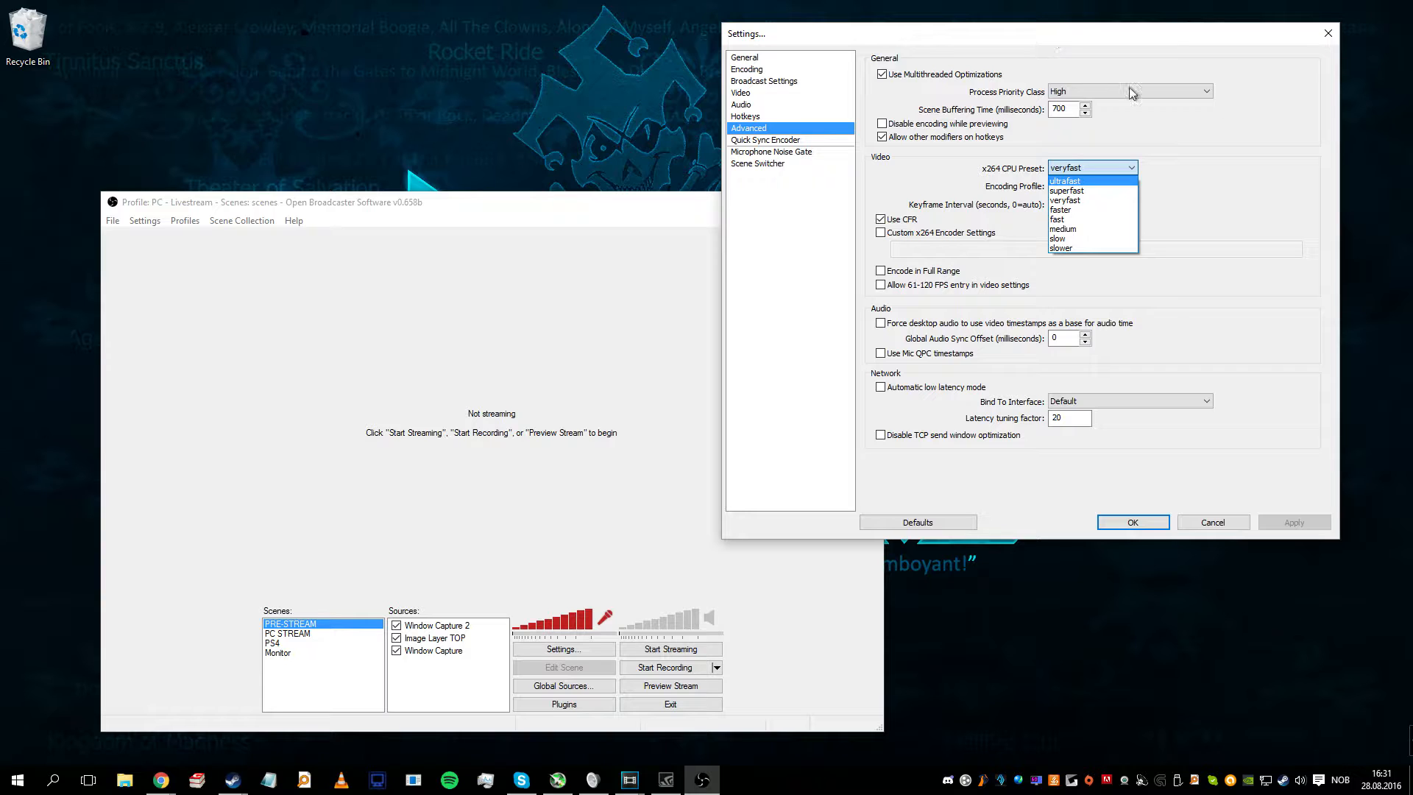
pyautogui.click(1145, 163)
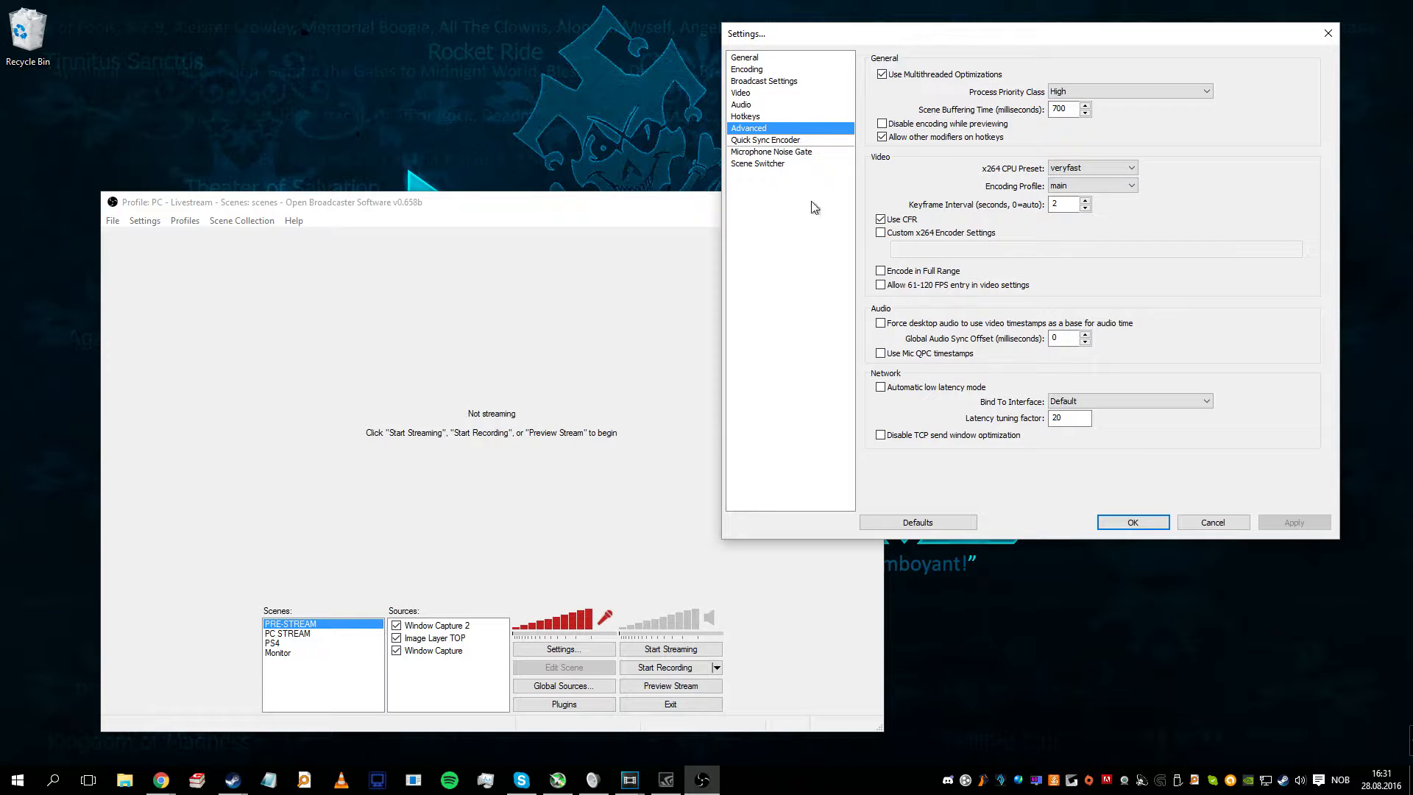
pyautogui.click(1093, 168)
pyautogui.click(1118, 168)
# Step: Check the Quick Sync Encoder settings and the Microphone Noise Gate settings, including its enable option
pyautogui.click(758, 141)
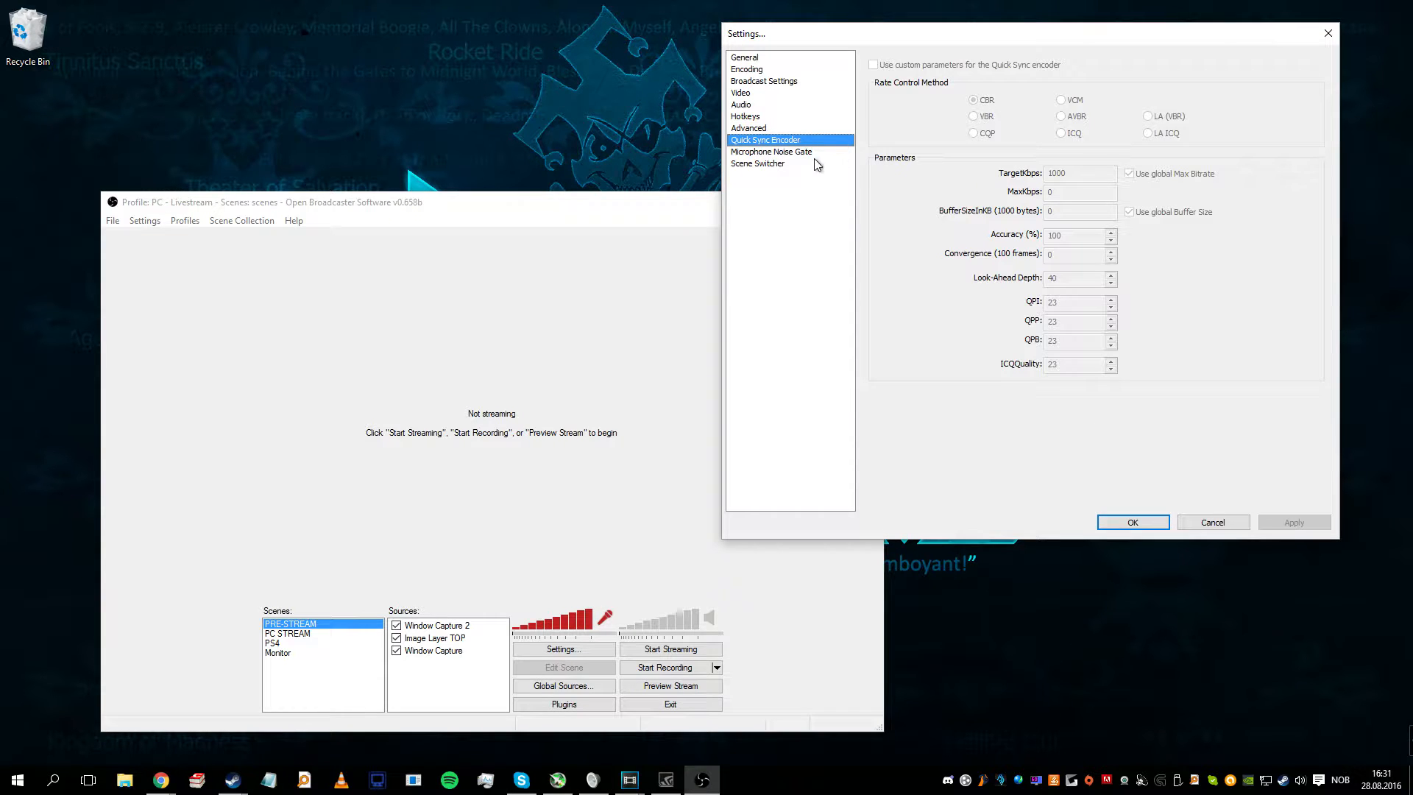
pyautogui.click(802, 151)
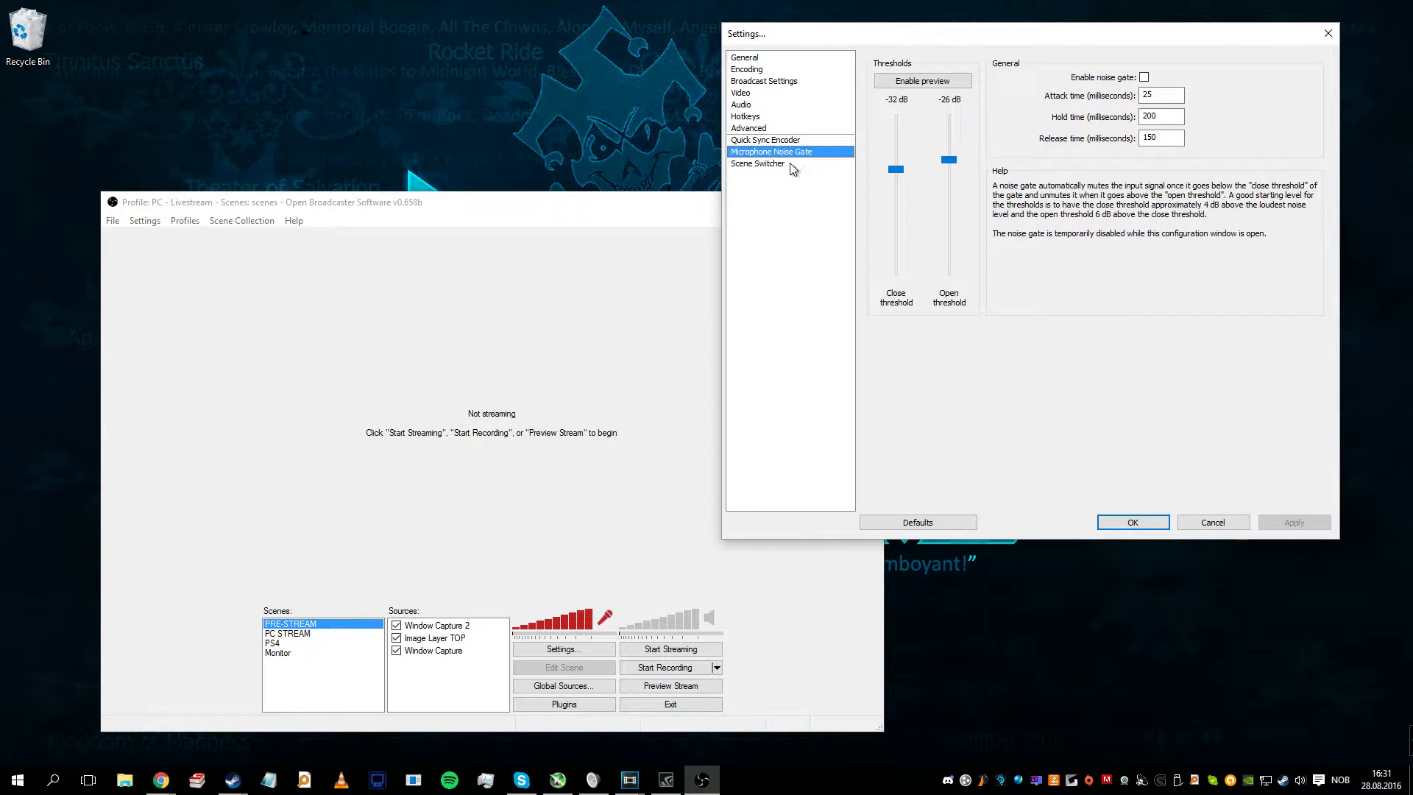
pyautogui.click(1144, 78)
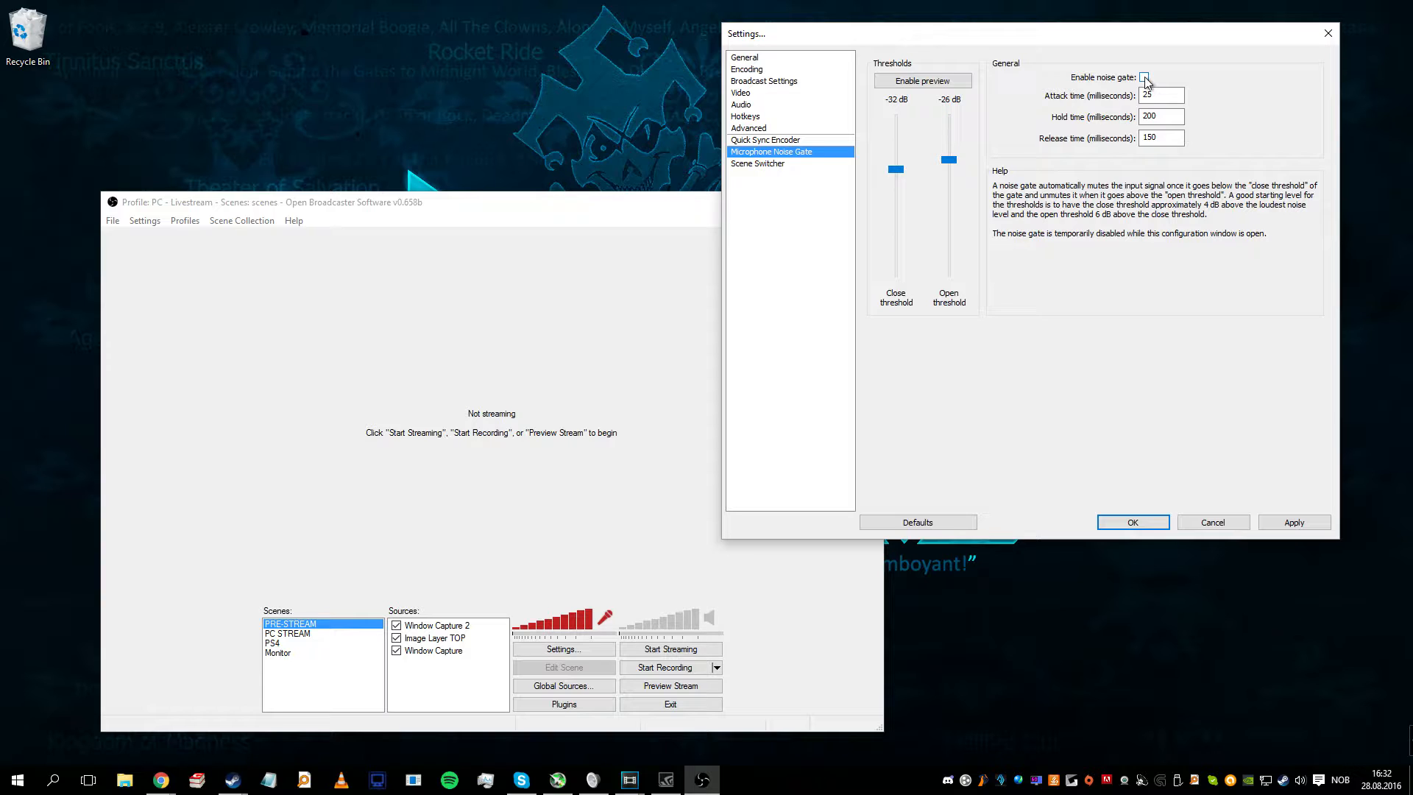
# Step: Check the Scene Switcher settings, and close the settings window without saving
pyautogui.click(792, 164)
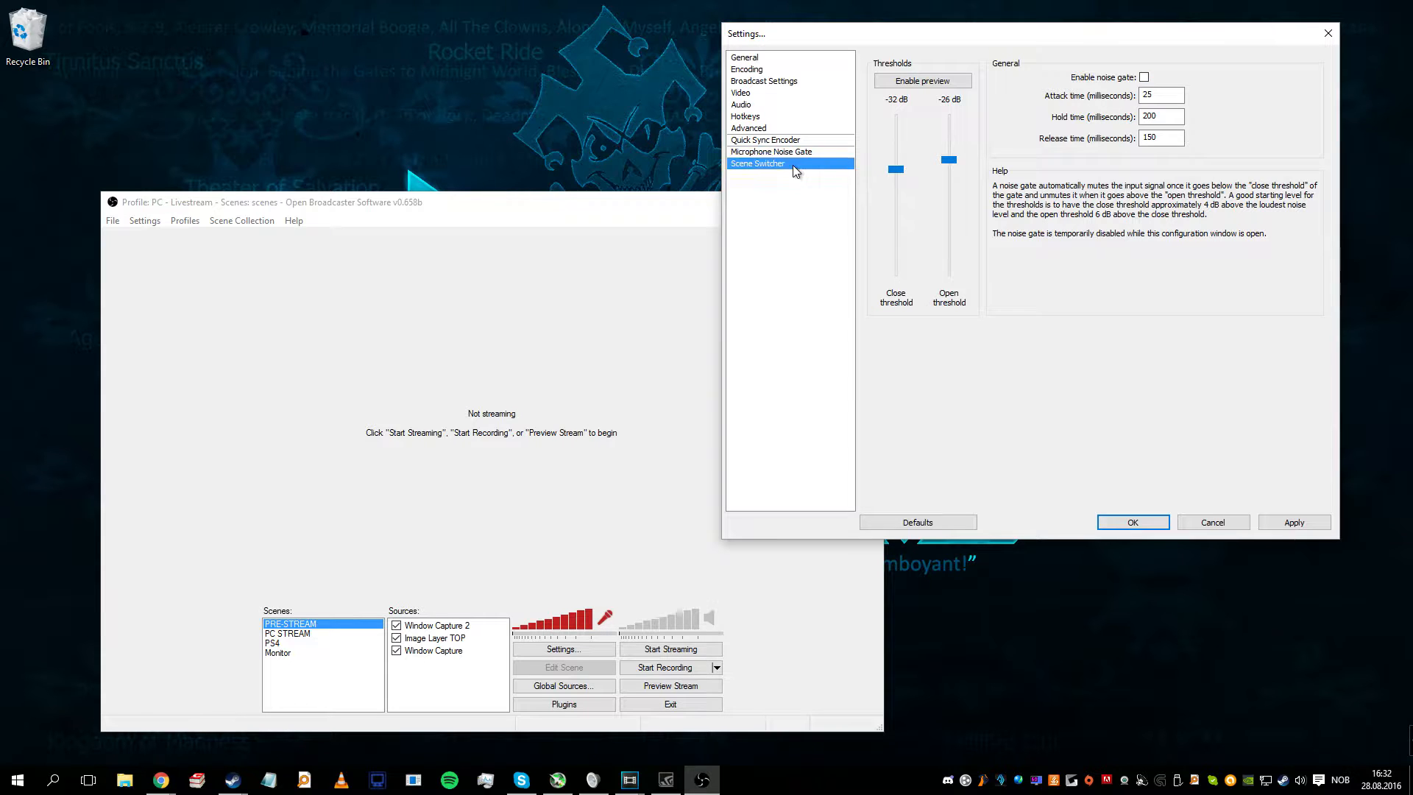
pyautogui.click(722, 446)
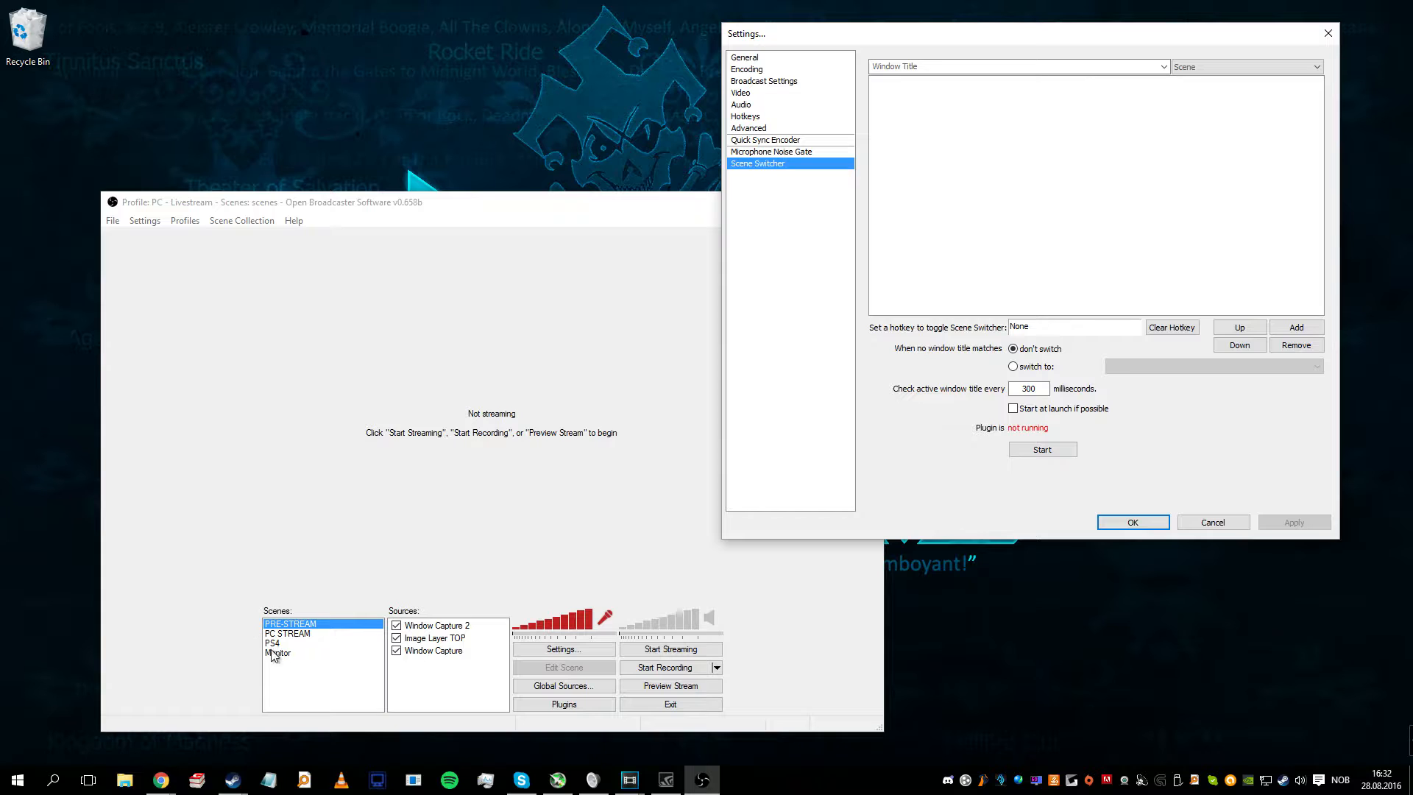
pyautogui.click(299, 631)
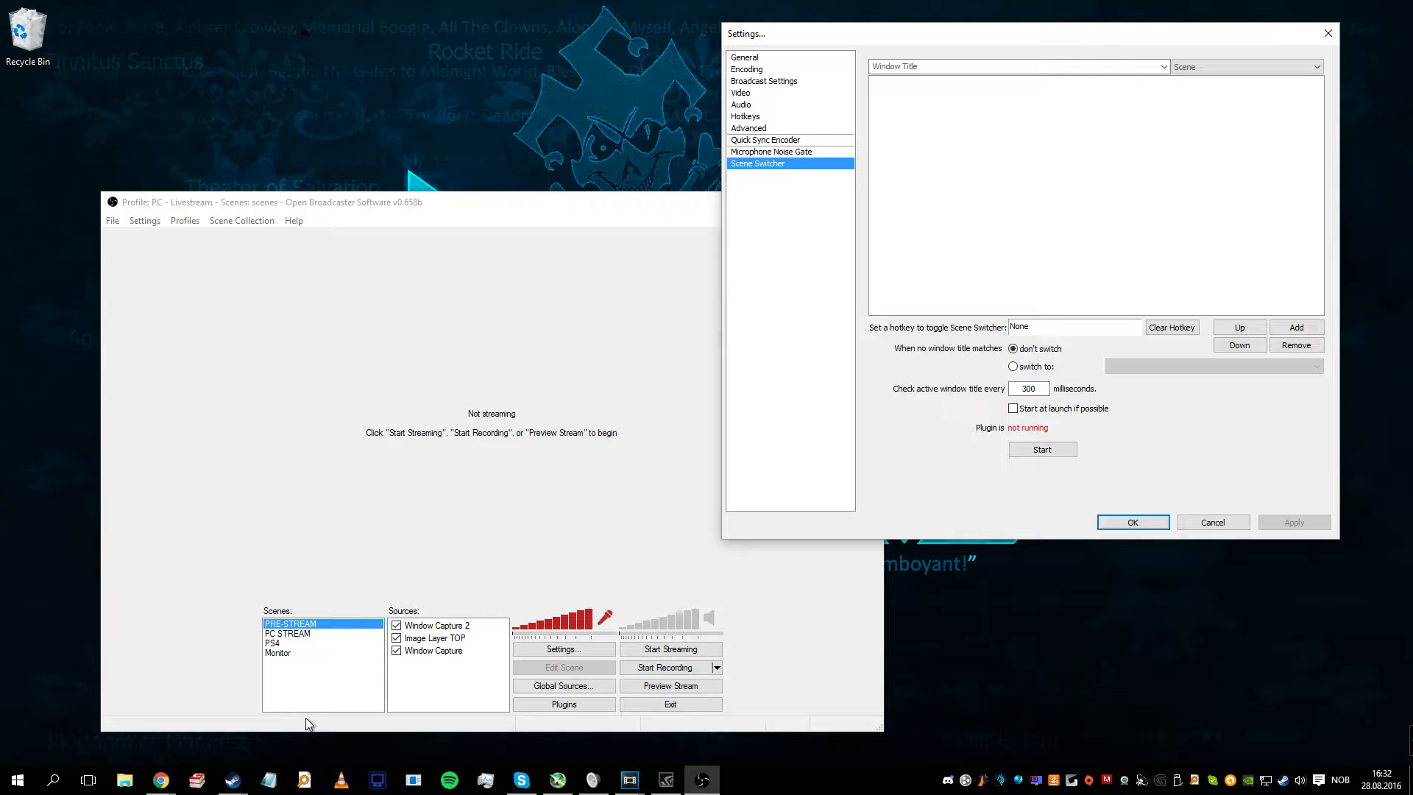
pyautogui.click(1207, 524)
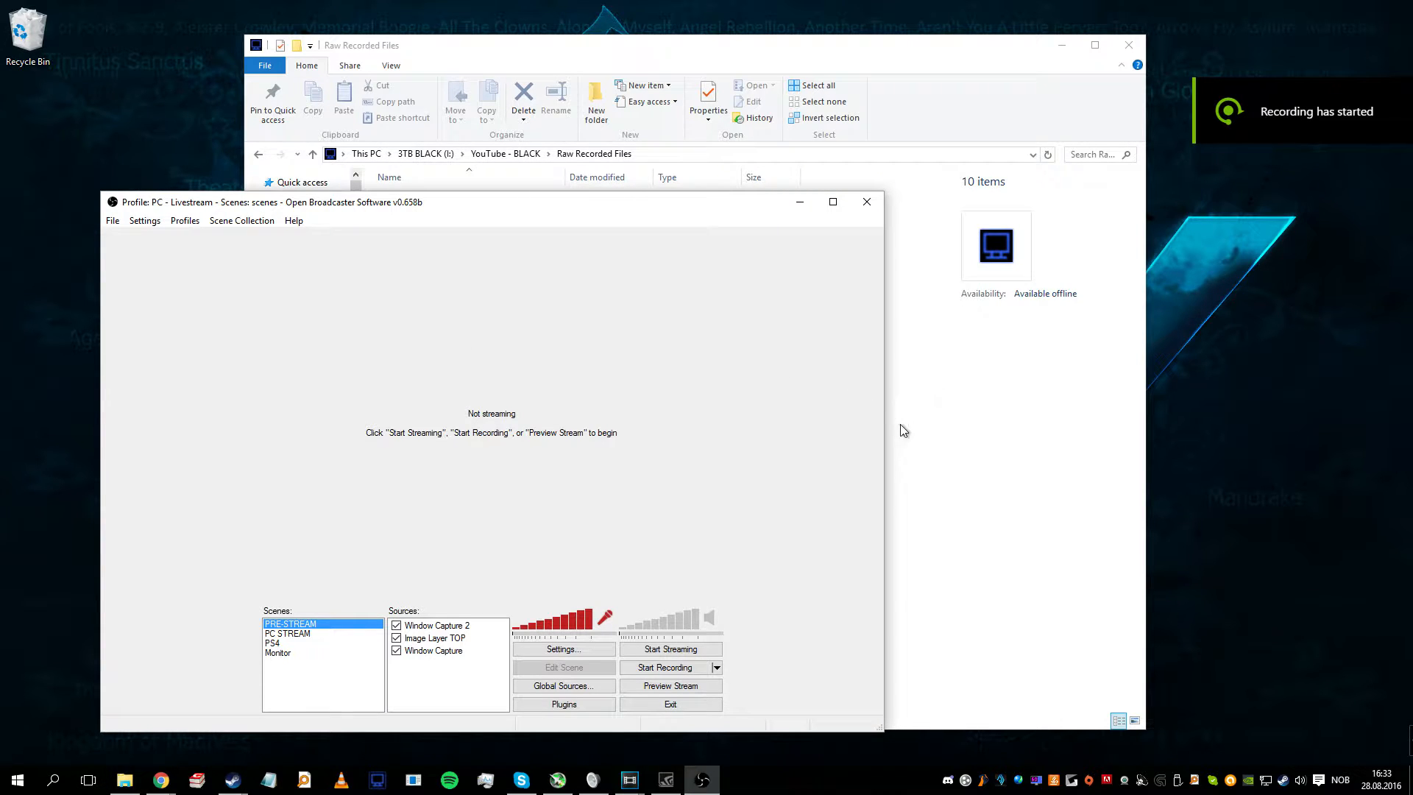
# Step: Switch to the Raw Recorded Files folder in File Explorer and launch FLVExtract from its FLV Extract subfolder
pyautogui.click(924, 439)
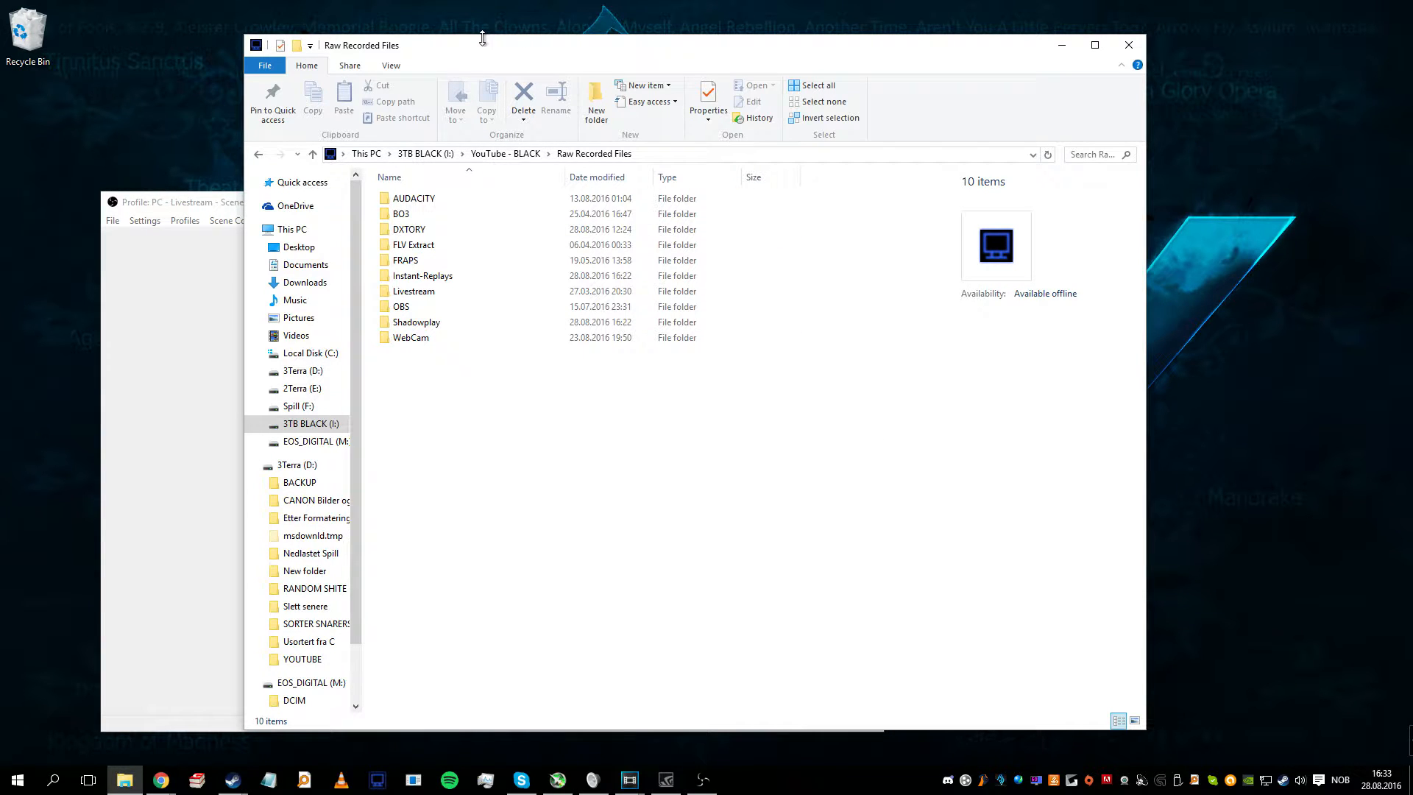
pyautogui.moveTo(479, 46); pyautogui.dragTo(730, 74)
pyautogui.moveTo(432, 209); pyautogui.dragTo(358, 228)
pyautogui.click(1016, 368)
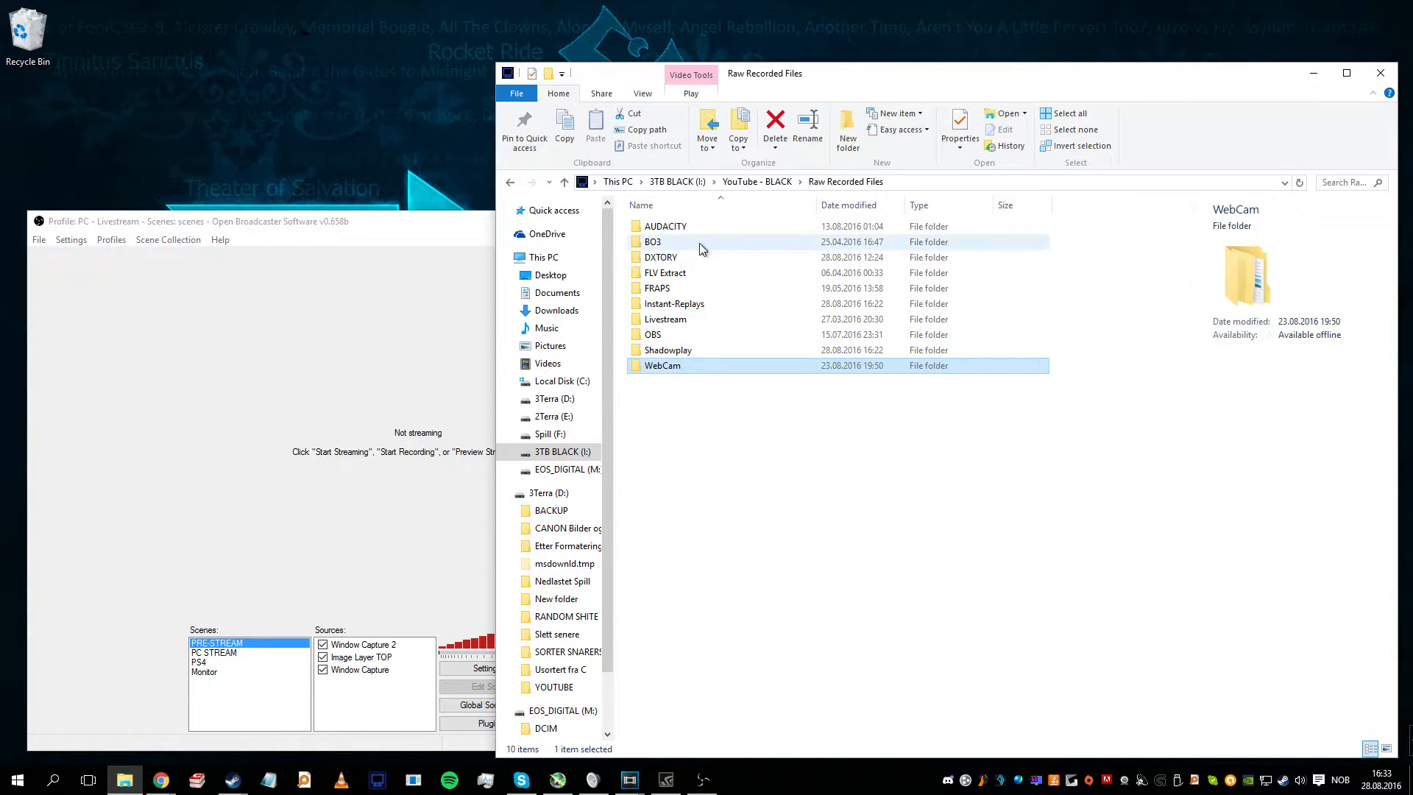
pyautogui.doubleClick(705, 272)
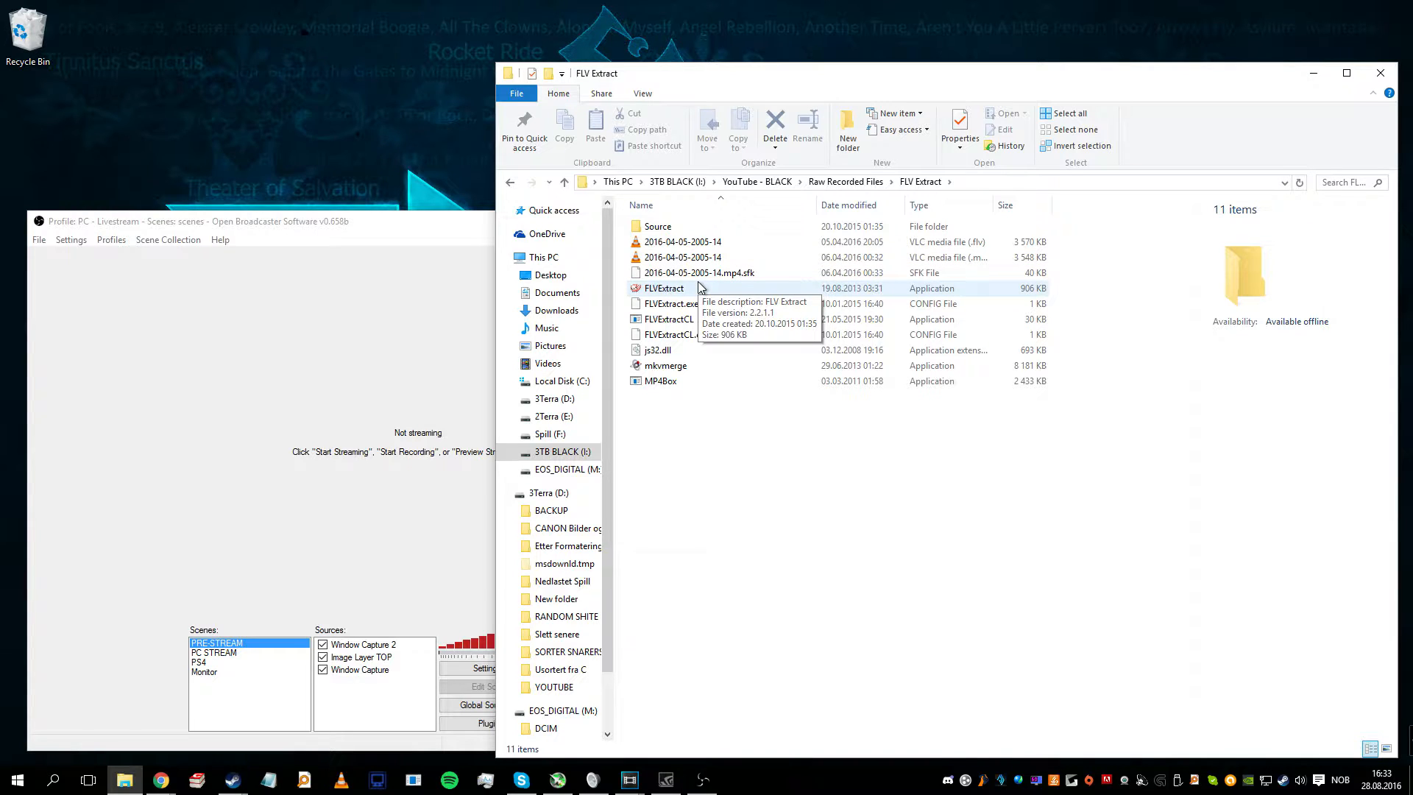
pyautogui.doubleClick(687, 295)
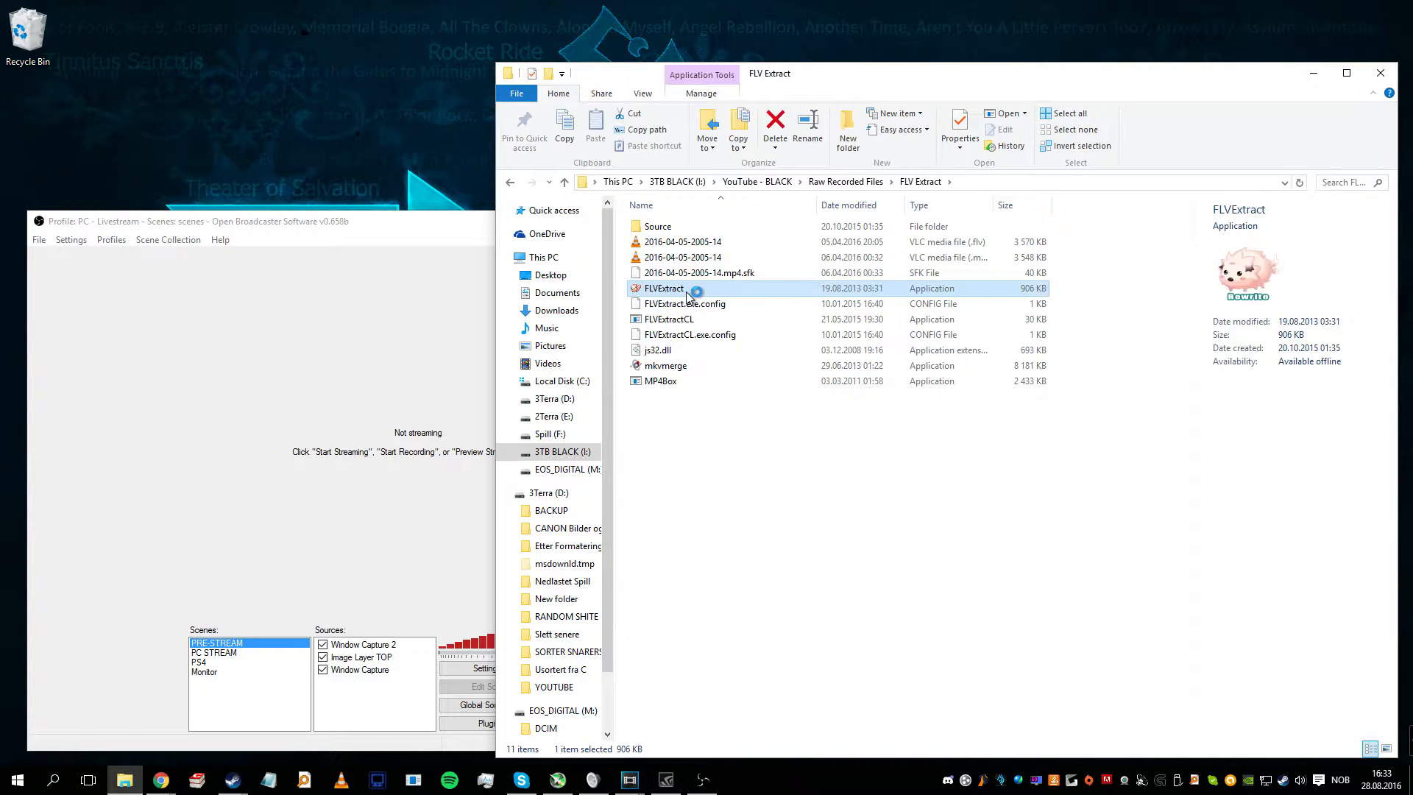
# Step: Move the FLV Extract window clear of File Explorer, and look for recordings in the Livestream and FLV Extract folders
pyautogui.moveTo(670, 166); pyautogui.dragTo(285, 156)
pyautogui.click(814, 507)
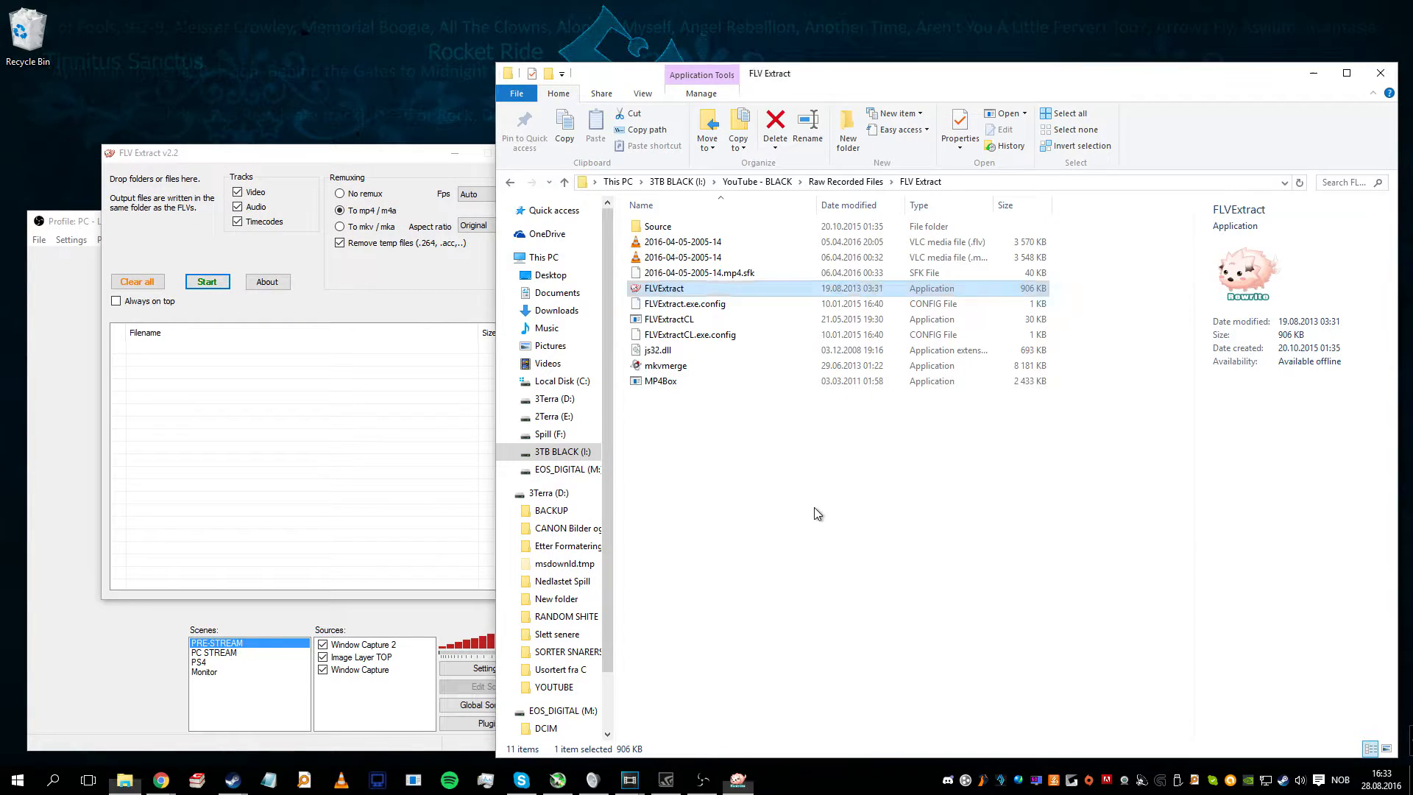
pyautogui.hotkey('alt', 'Left')
pyautogui.doubleClick(710, 318)
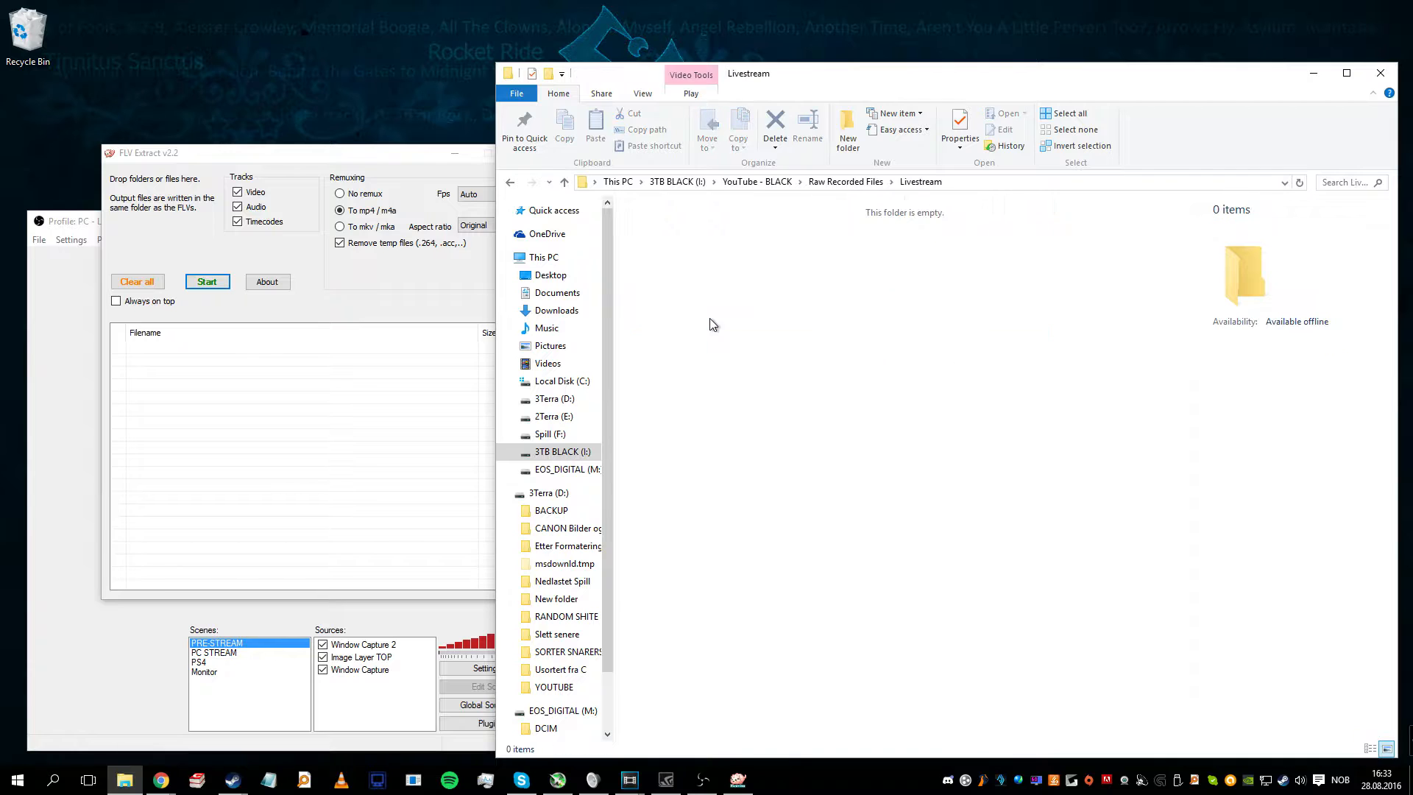
pyautogui.hotkey('alt', 'Left')
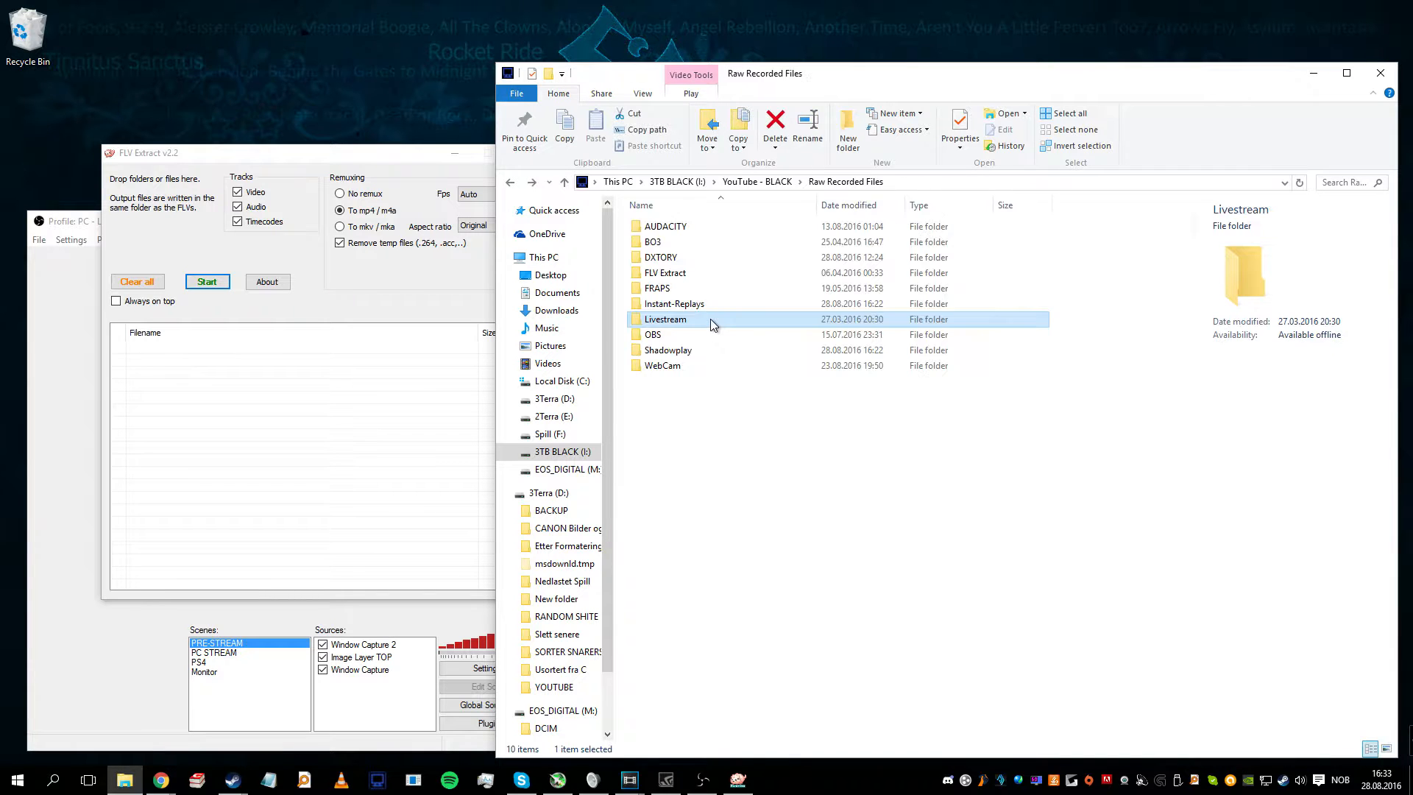
pyautogui.doubleClick(698, 272)
pyautogui.click(700, 242)
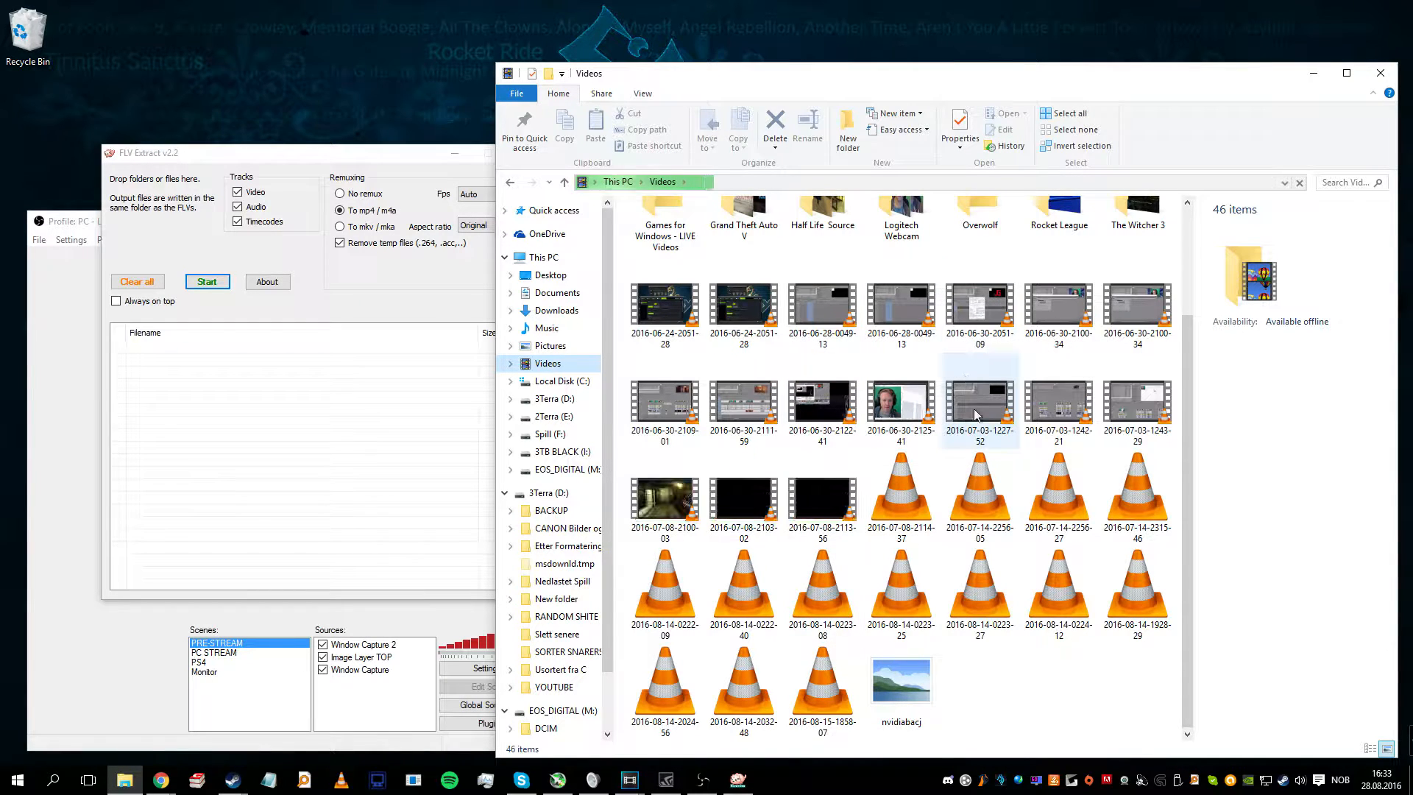
pyautogui.moveTo(665, 306); pyautogui.dragTo(468, 362)
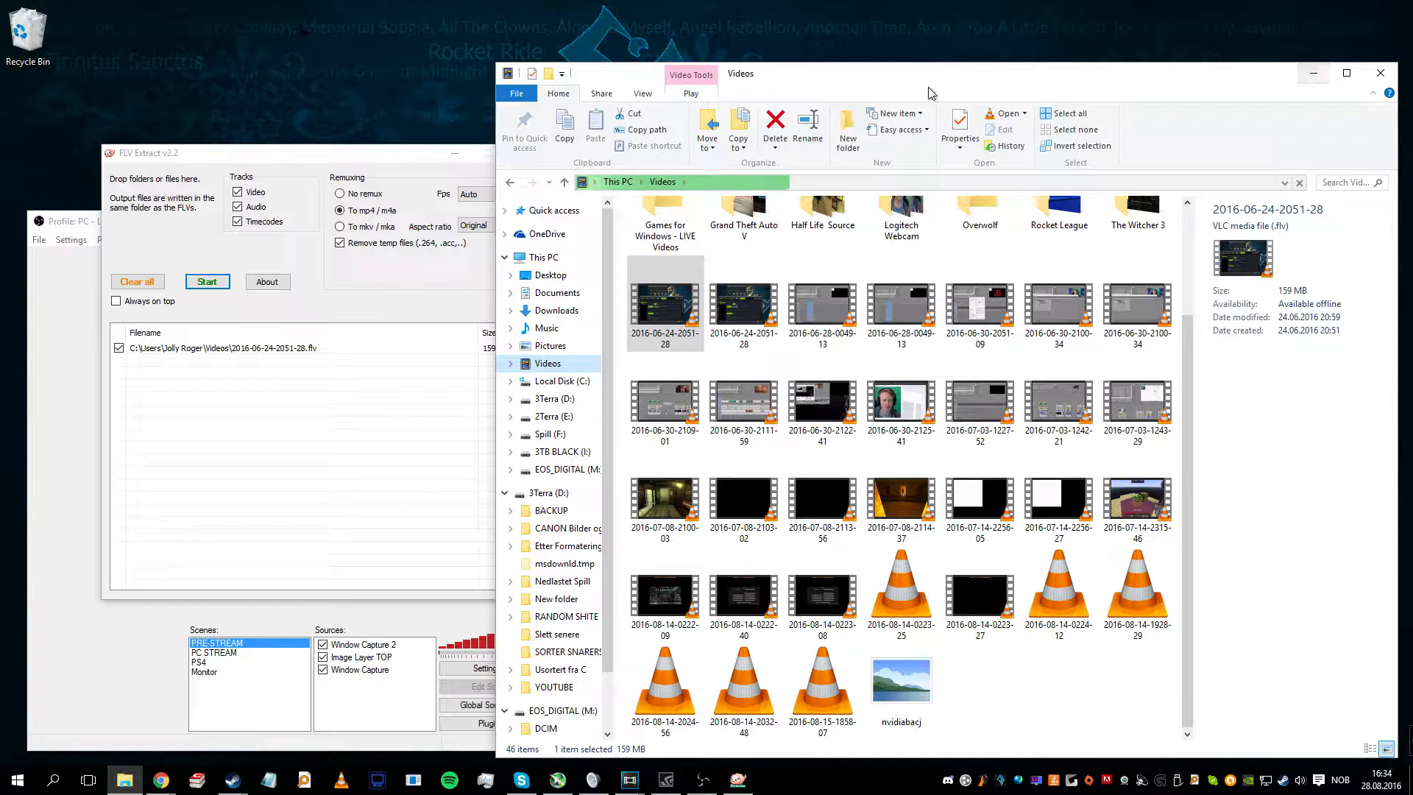
pyautogui.click(206, 282)
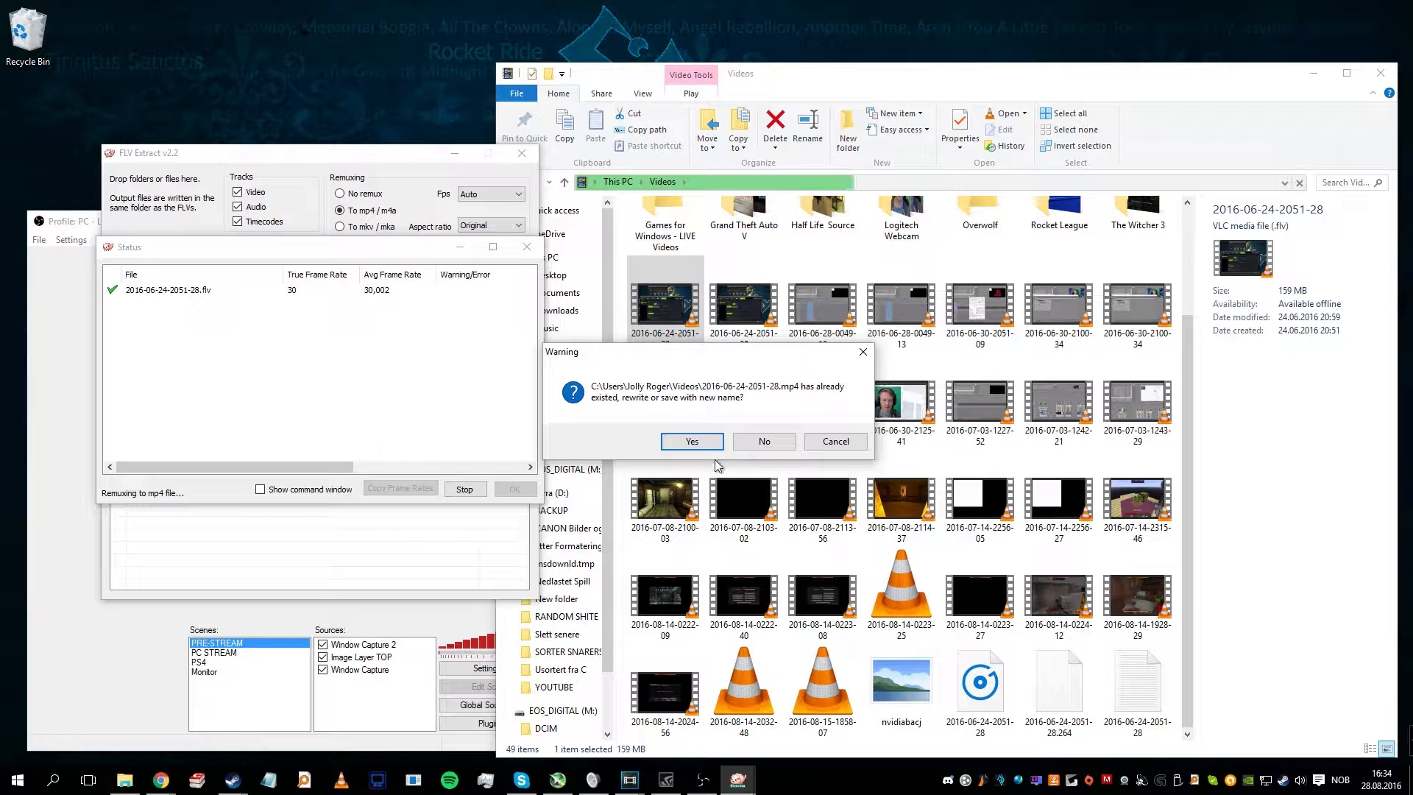
pyautogui.click(689, 442)
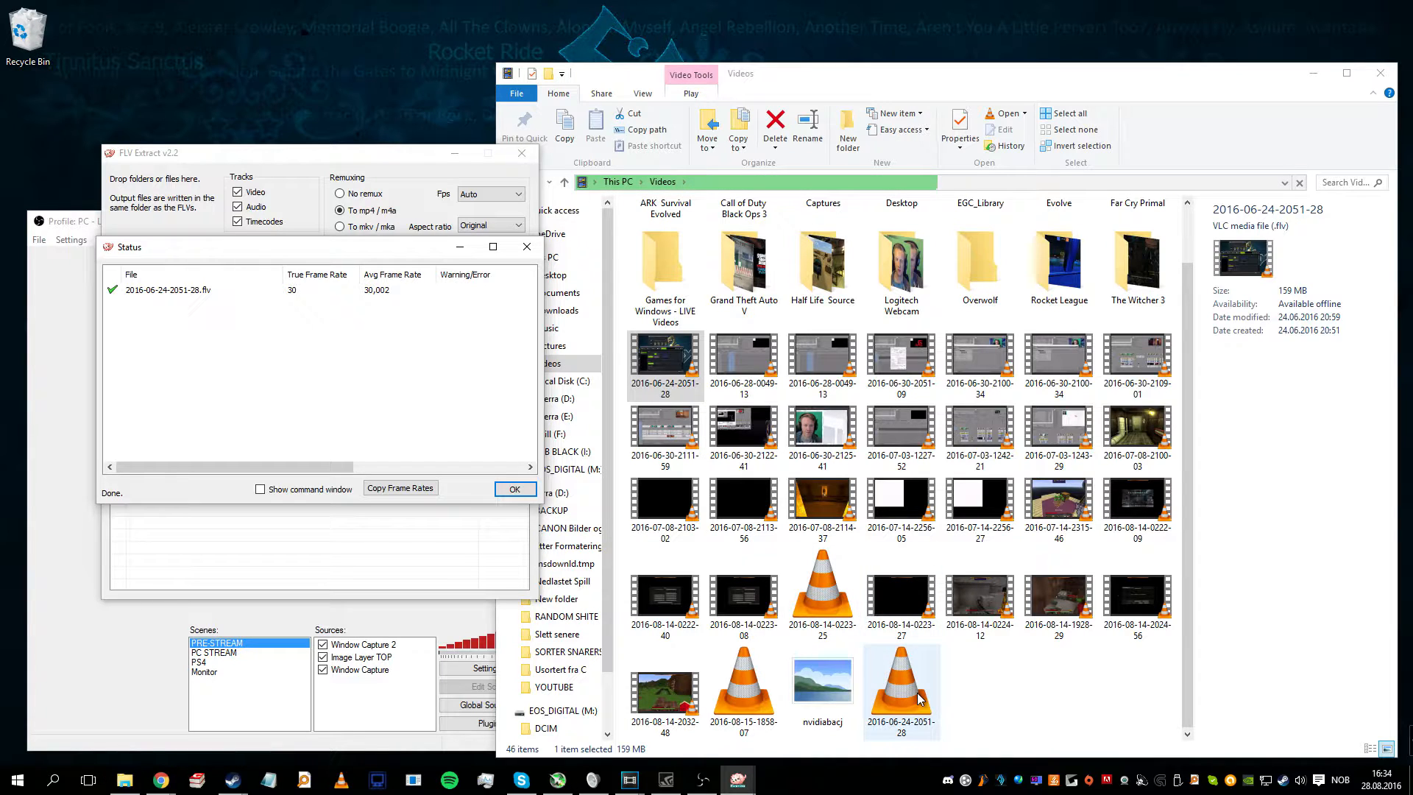
pyautogui.click(669, 391)
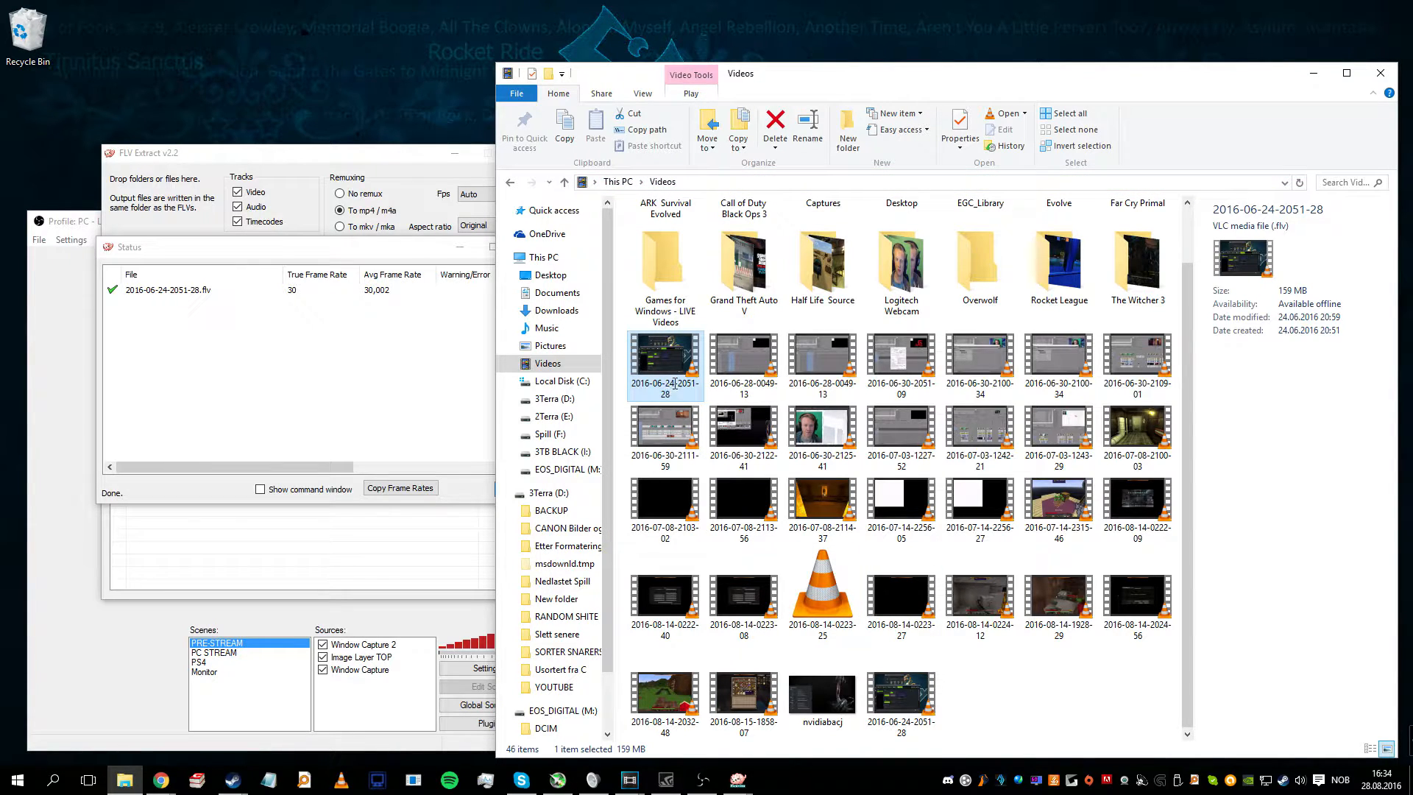
pyautogui.click(1353, 181)
pyautogui.hotkey('ctrl', 'v')
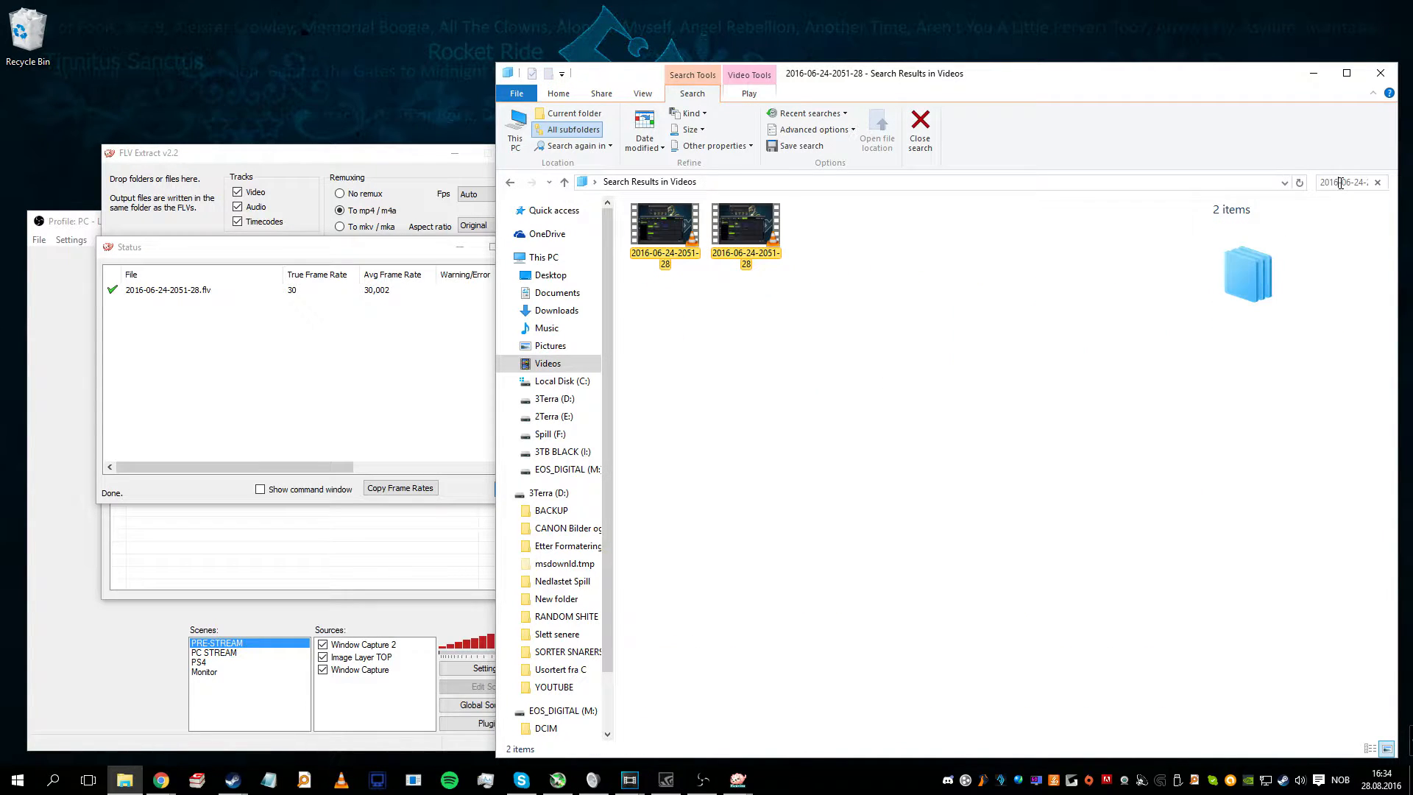
# Step: Compare the file details of the FLV and MP4 versions of the recording
pyautogui.click(740, 231)
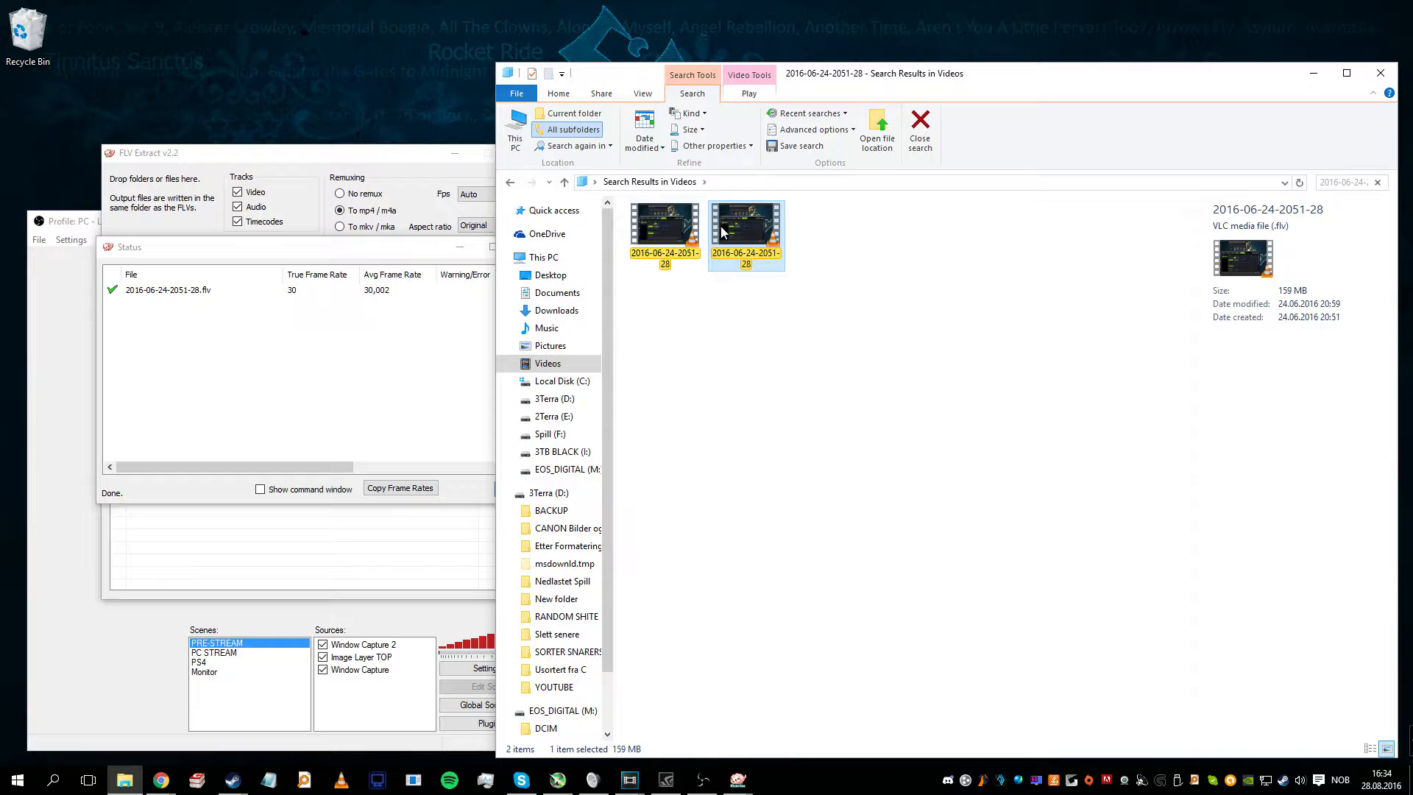
pyautogui.click(658, 226)
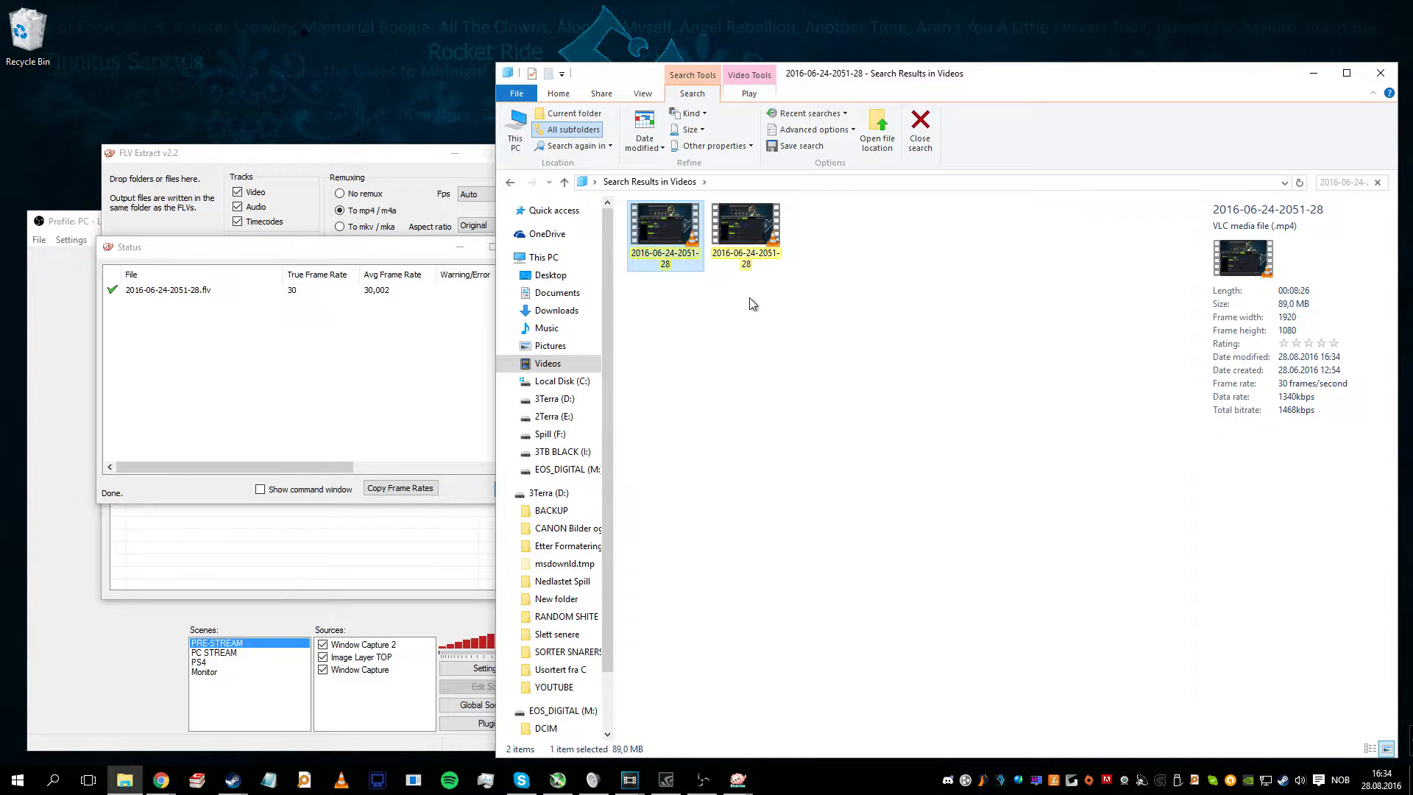
pyautogui.click(700, 306)
pyautogui.click(692, 221)
pyautogui.click(693, 291)
pyautogui.click(745, 228)
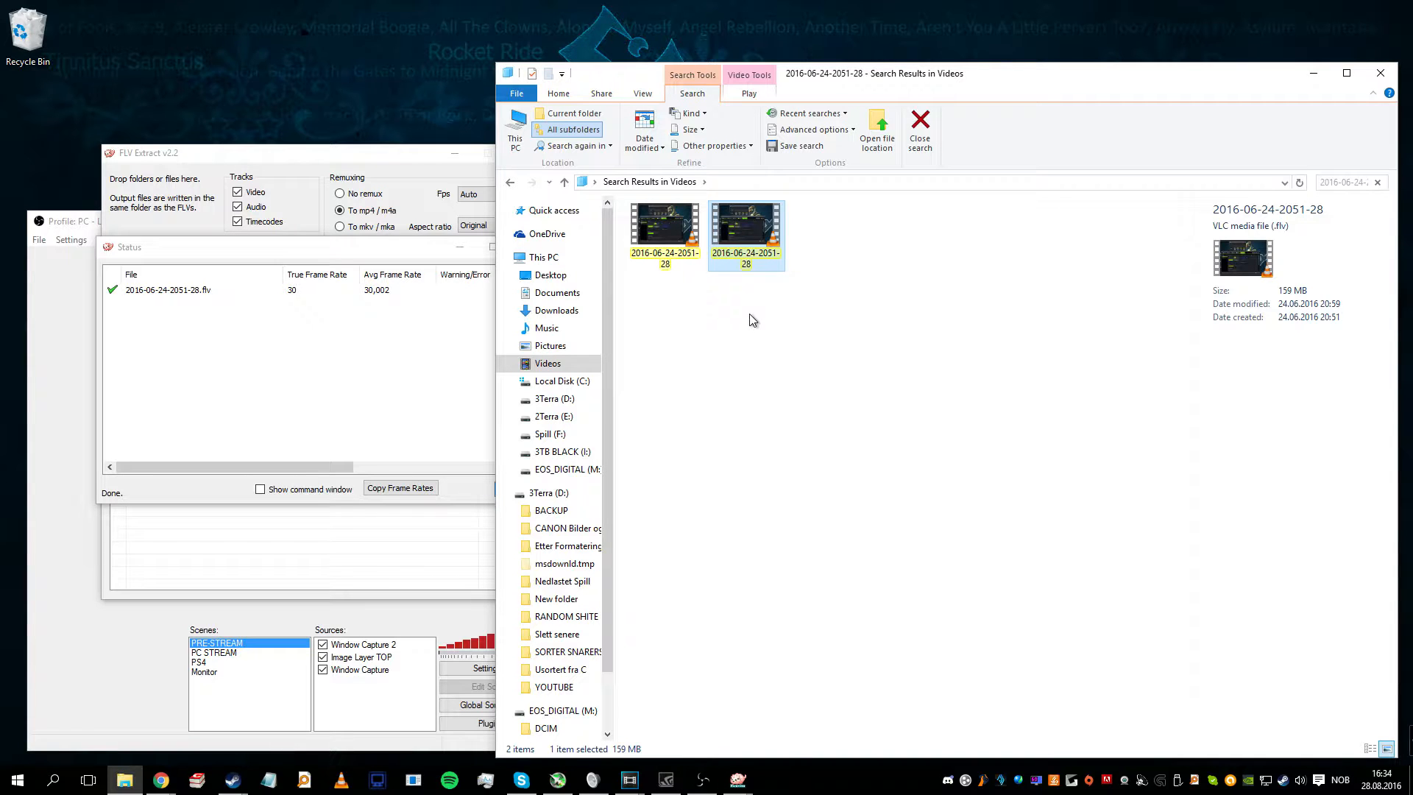
pyautogui.click(749, 314)
# Step: In Logitech Webcam Software, try the microphone mute control and choose Yeti Stereo Microphone as the microphone
pyautogui.click(429, 439)
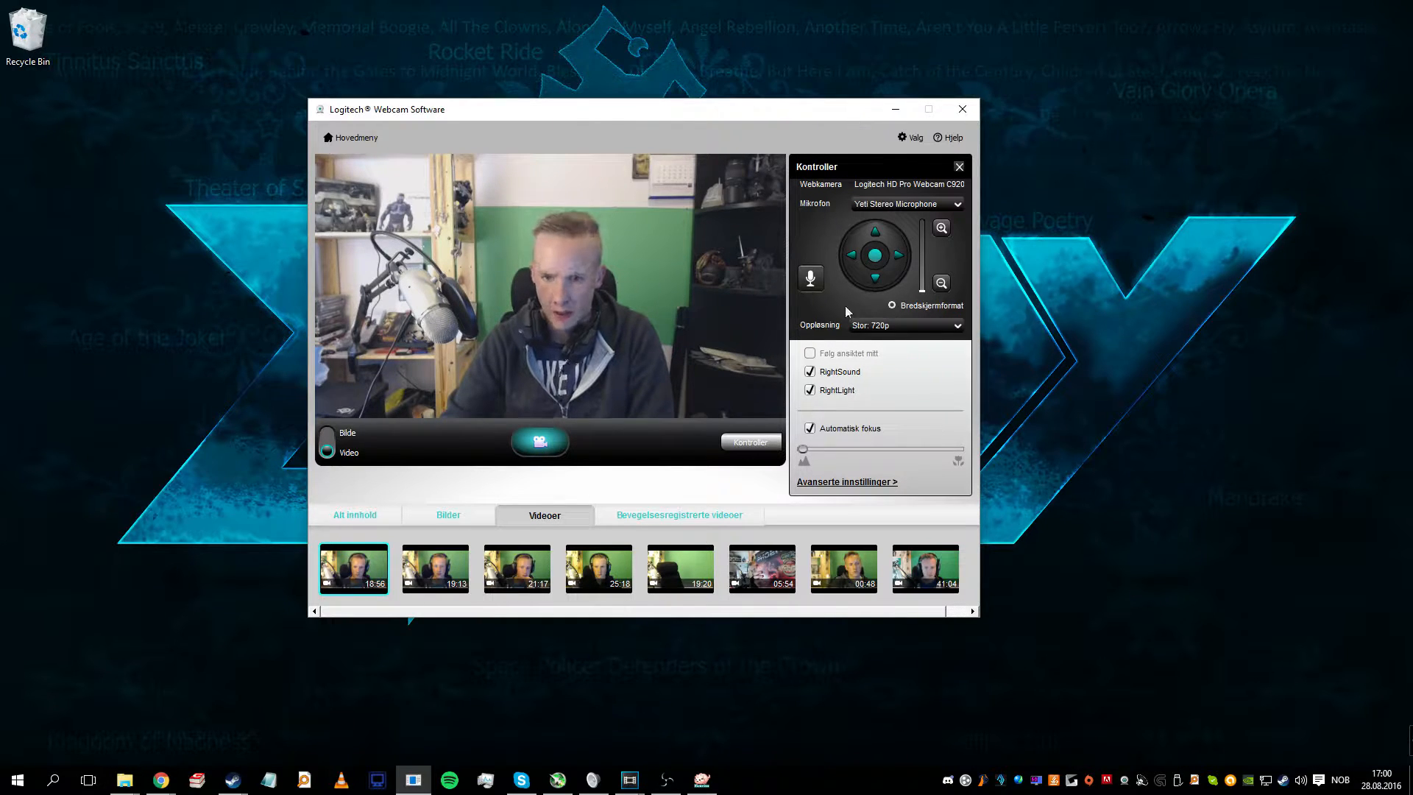
pyautogui.click(817, 280)
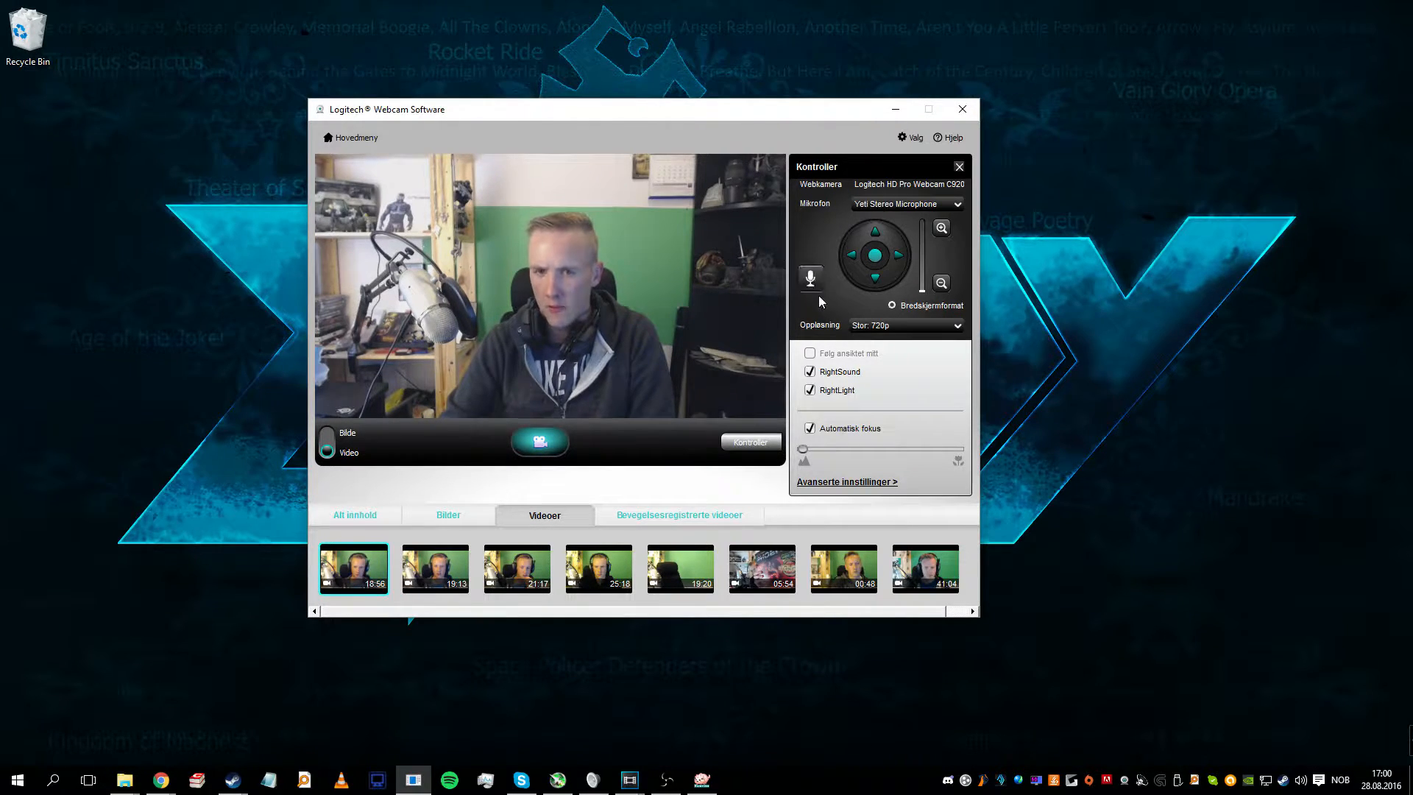
pyautogui.click(811, 278)
pyautogui.click(897, 211)
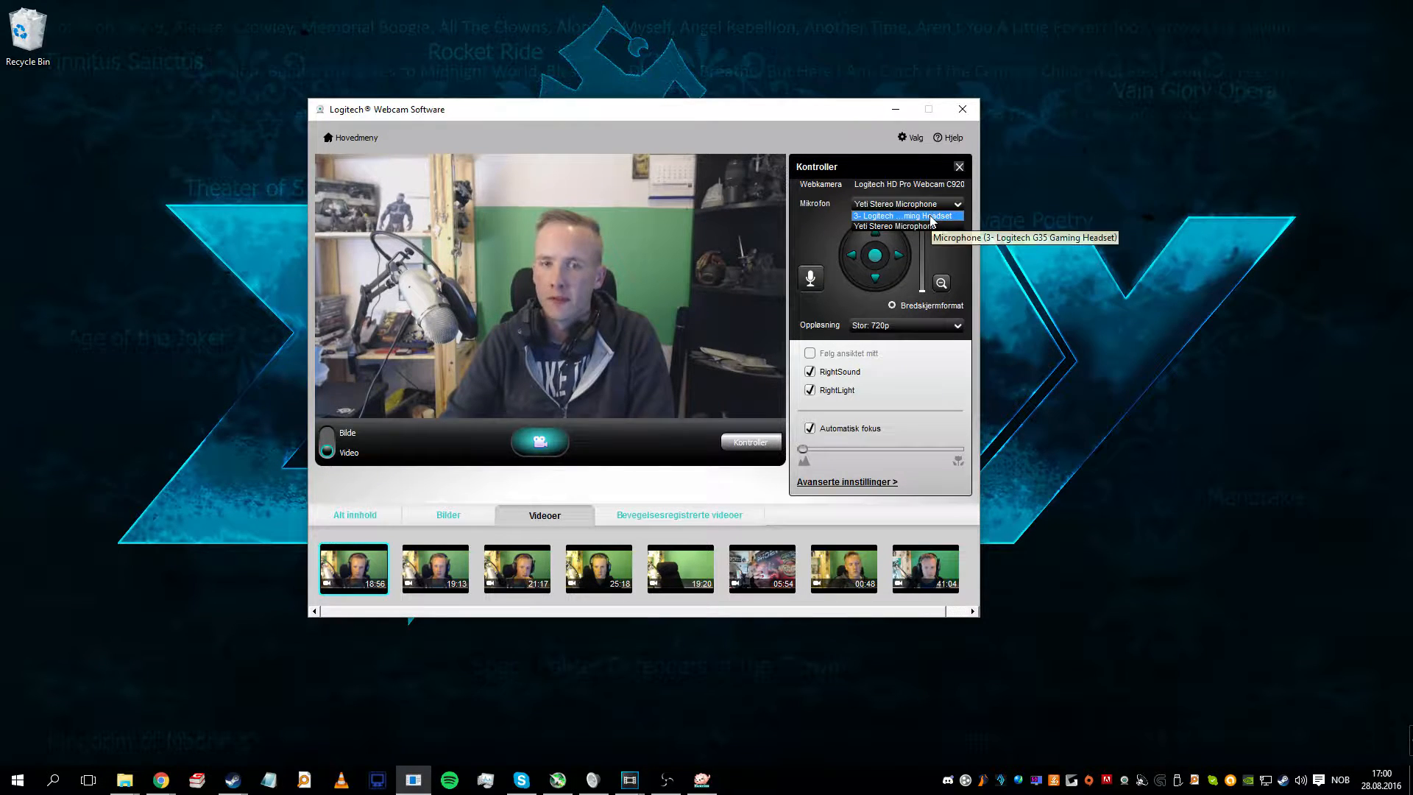
pyautogui.click(893, 226)
# Step: Set the webcam resolution to Stor: 720p and zoom the camera in
pyautogui.click(892, 328)
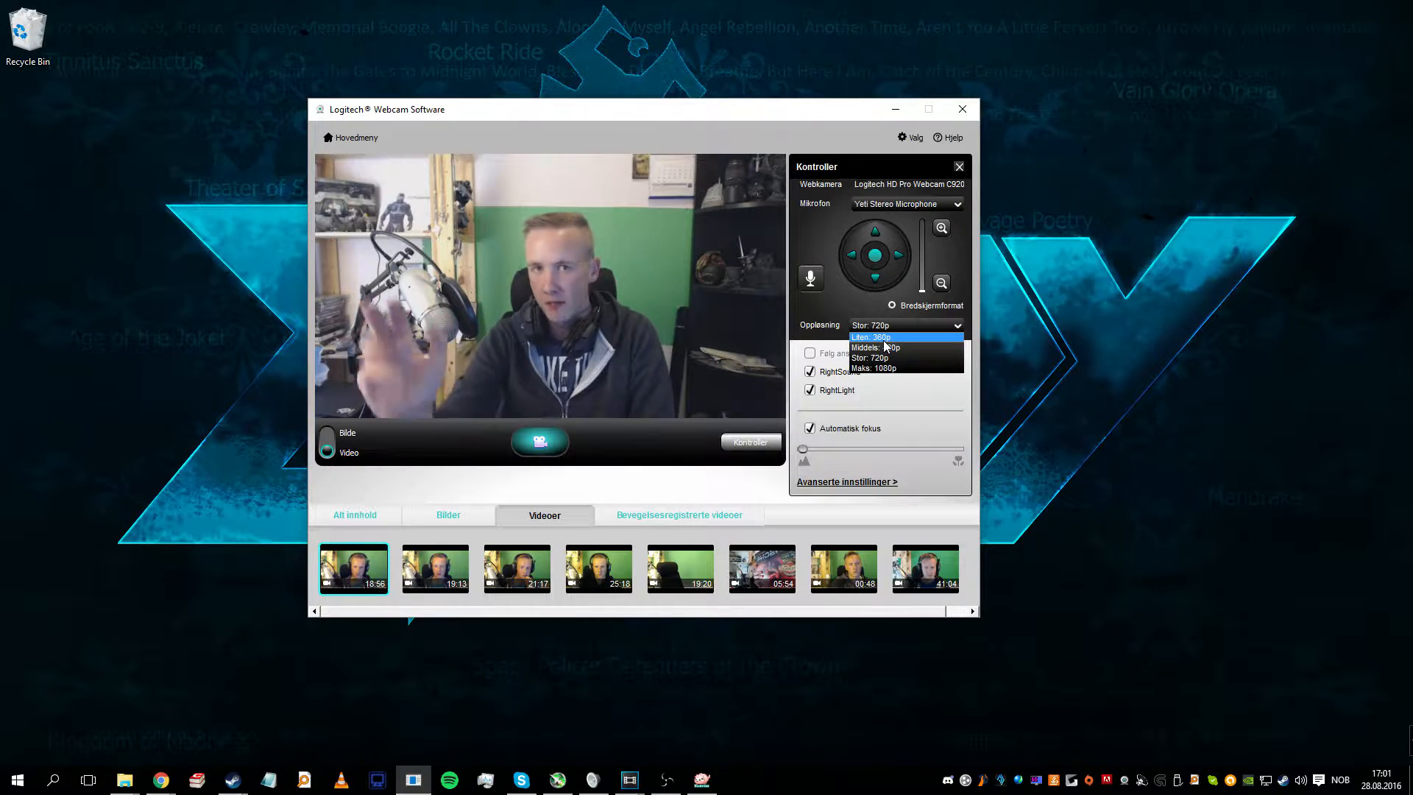
pyautogui.click(902, 358)
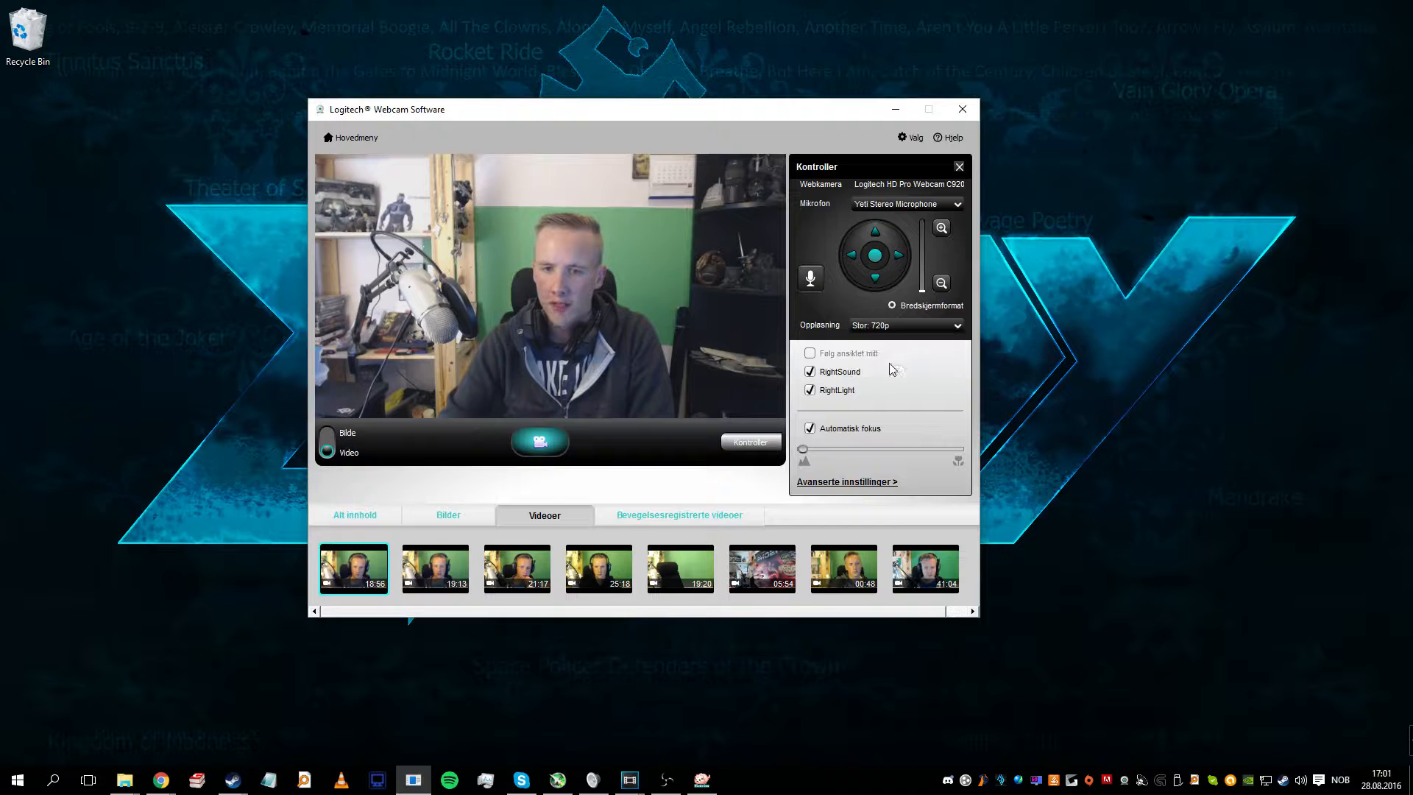
pyautogui.click(942, 228)
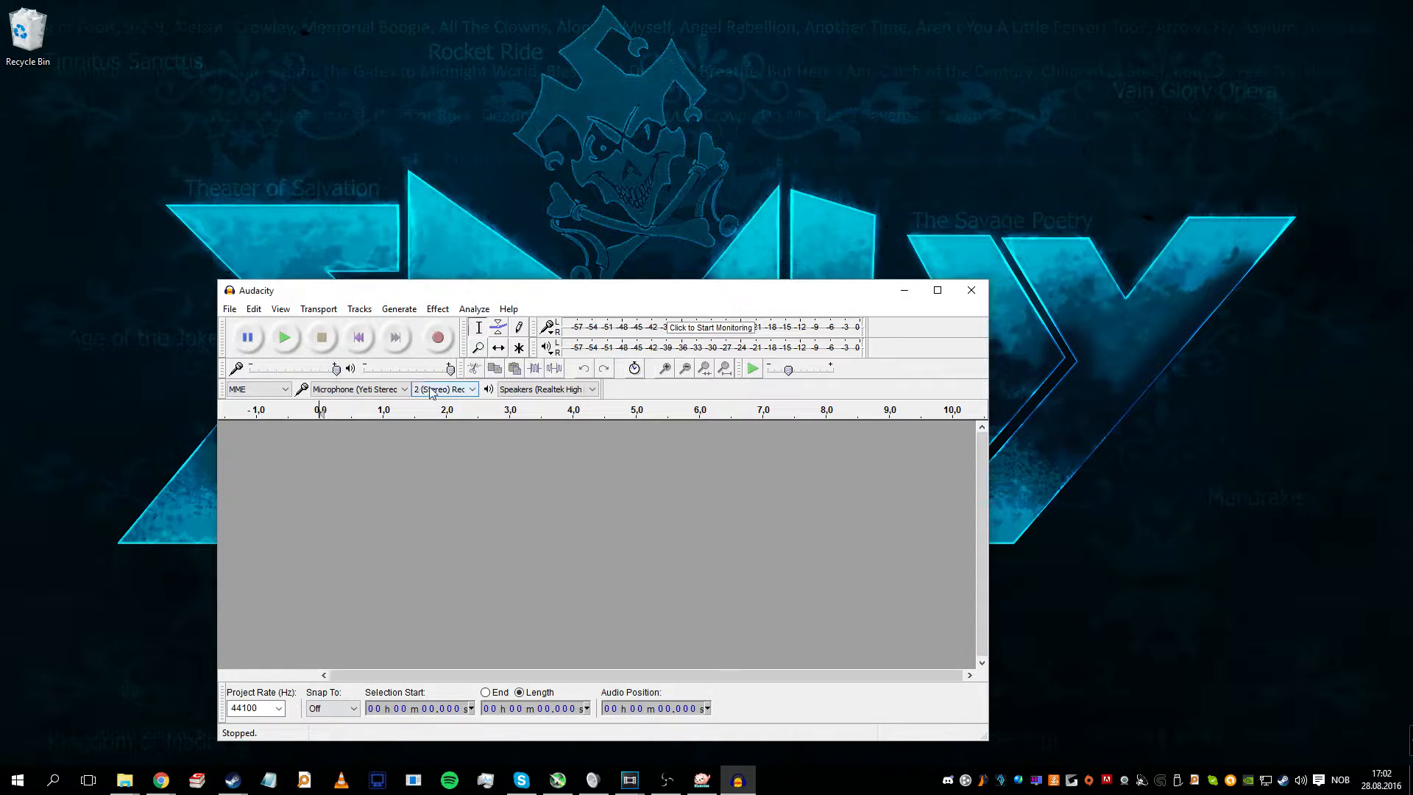
# Step: Switch to Audacity, and choose the Yeti microphone for recording and the Realtek speakers for playback
pyautogui.click(353, 389)
pyautogui.click(388, 416)
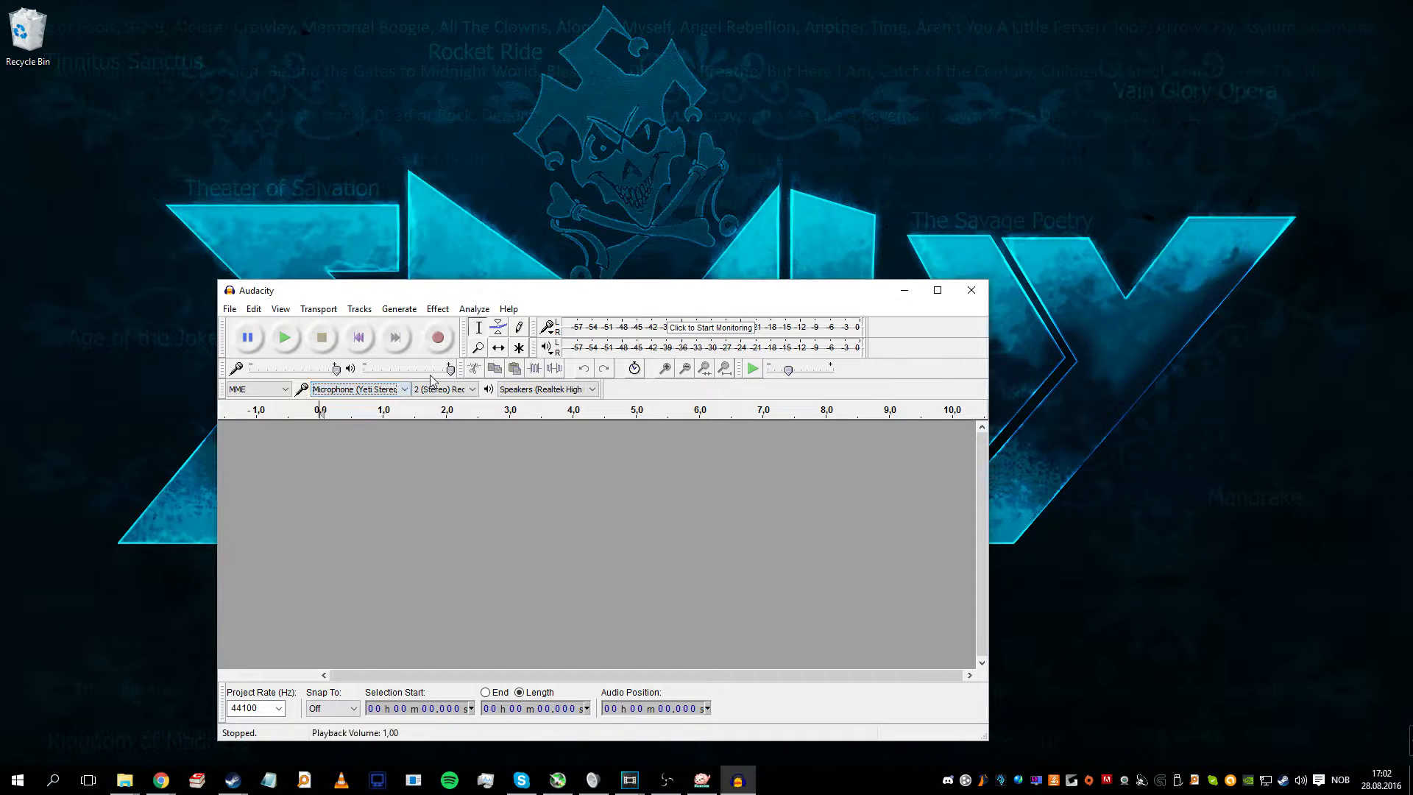
pyautogui.click(581, 397)
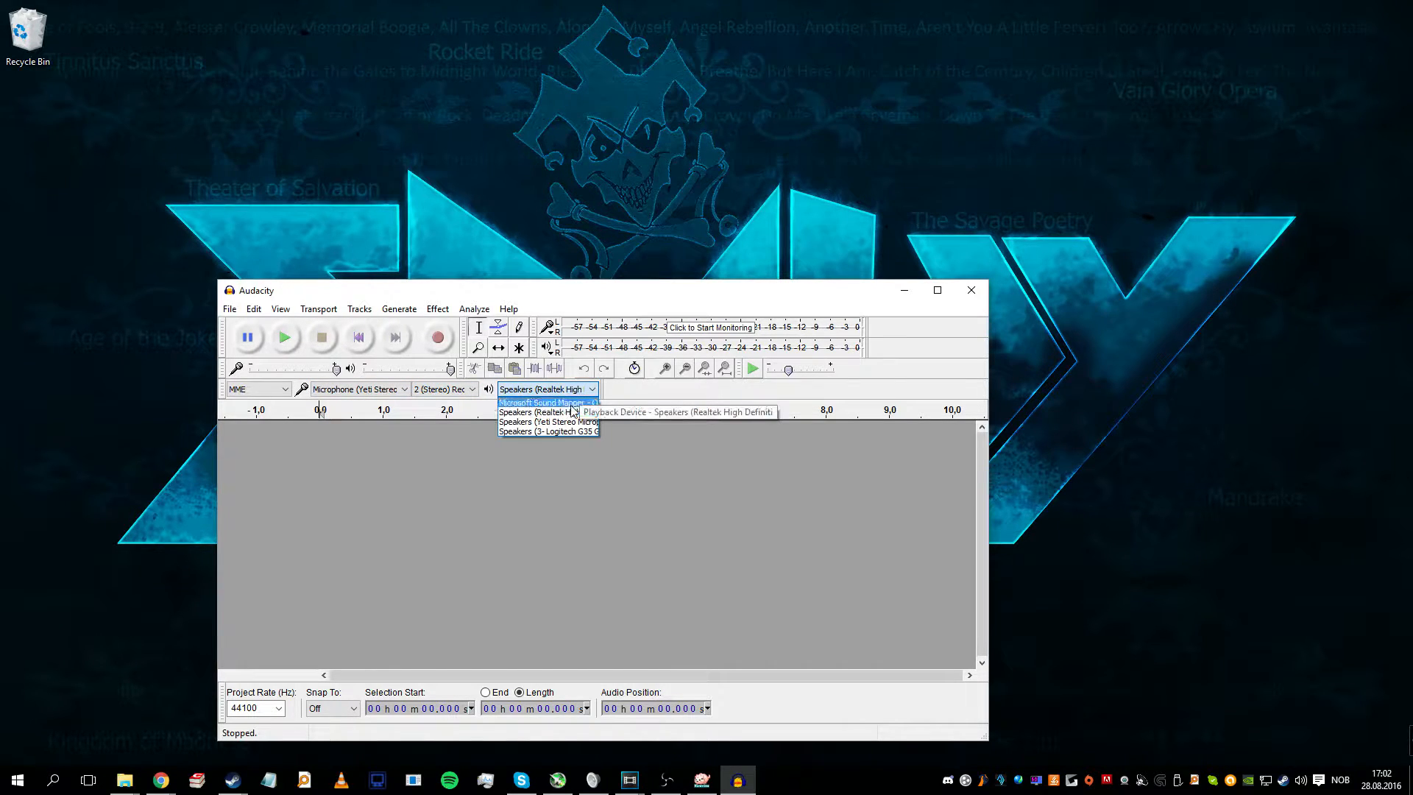
pyautogui.click(568, 405)
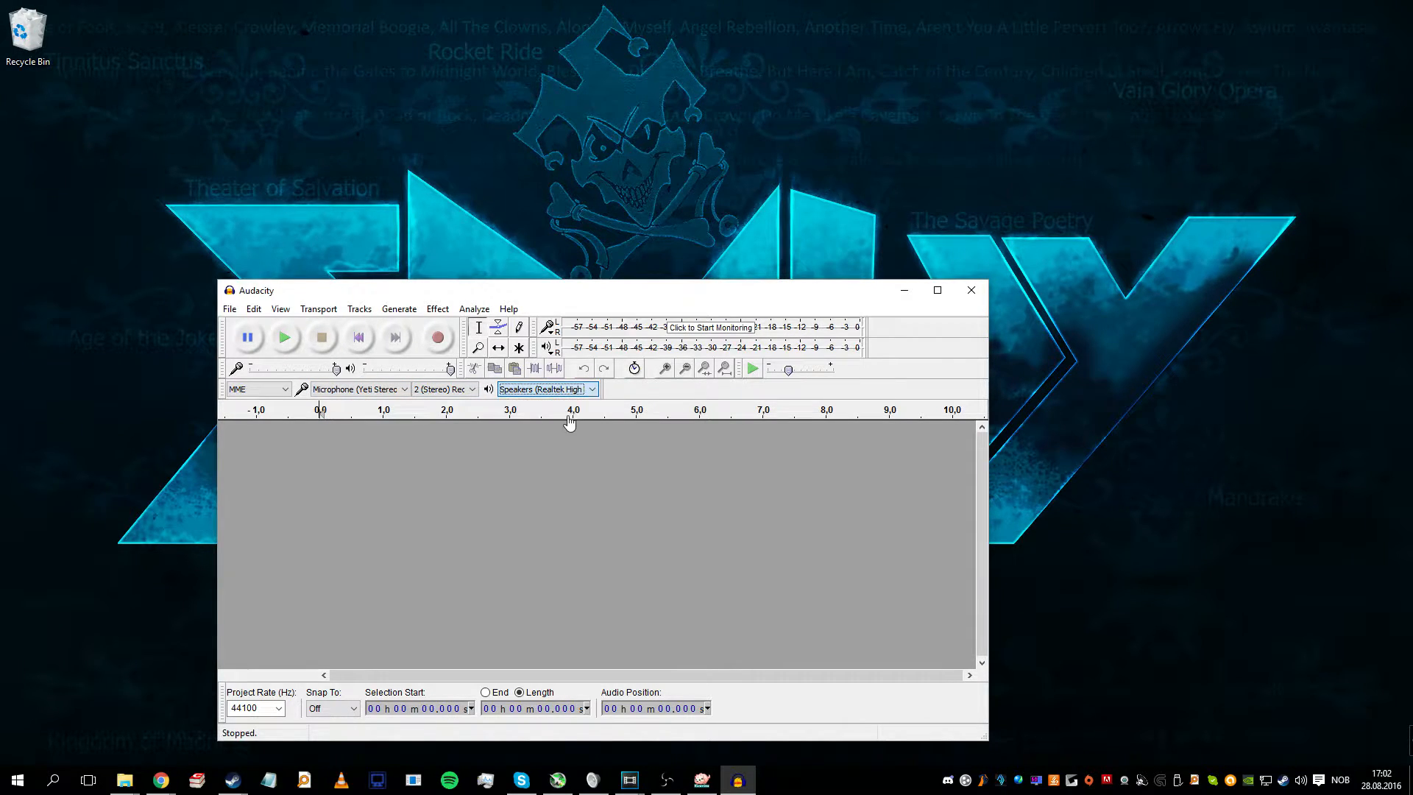
# Step: Record a stereo microphone test clip of about 9.5 seconds, and place the cursor on its loud peak at about 5.6 seconds
pyautogui.click(434, 343)
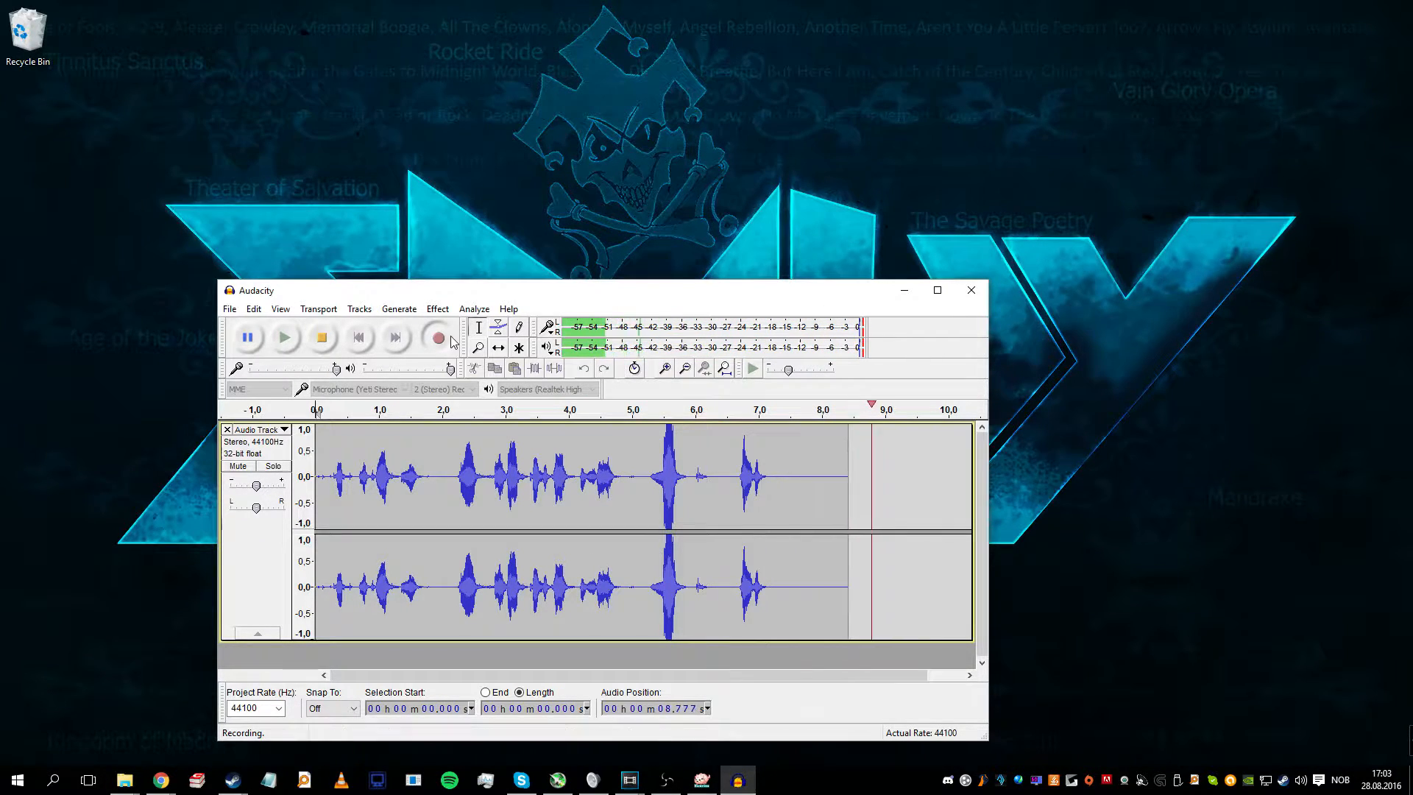
pyautogui.press('space')
pyautogui.moveTo(652, 501); pyautogui.dragTo(689, 511)
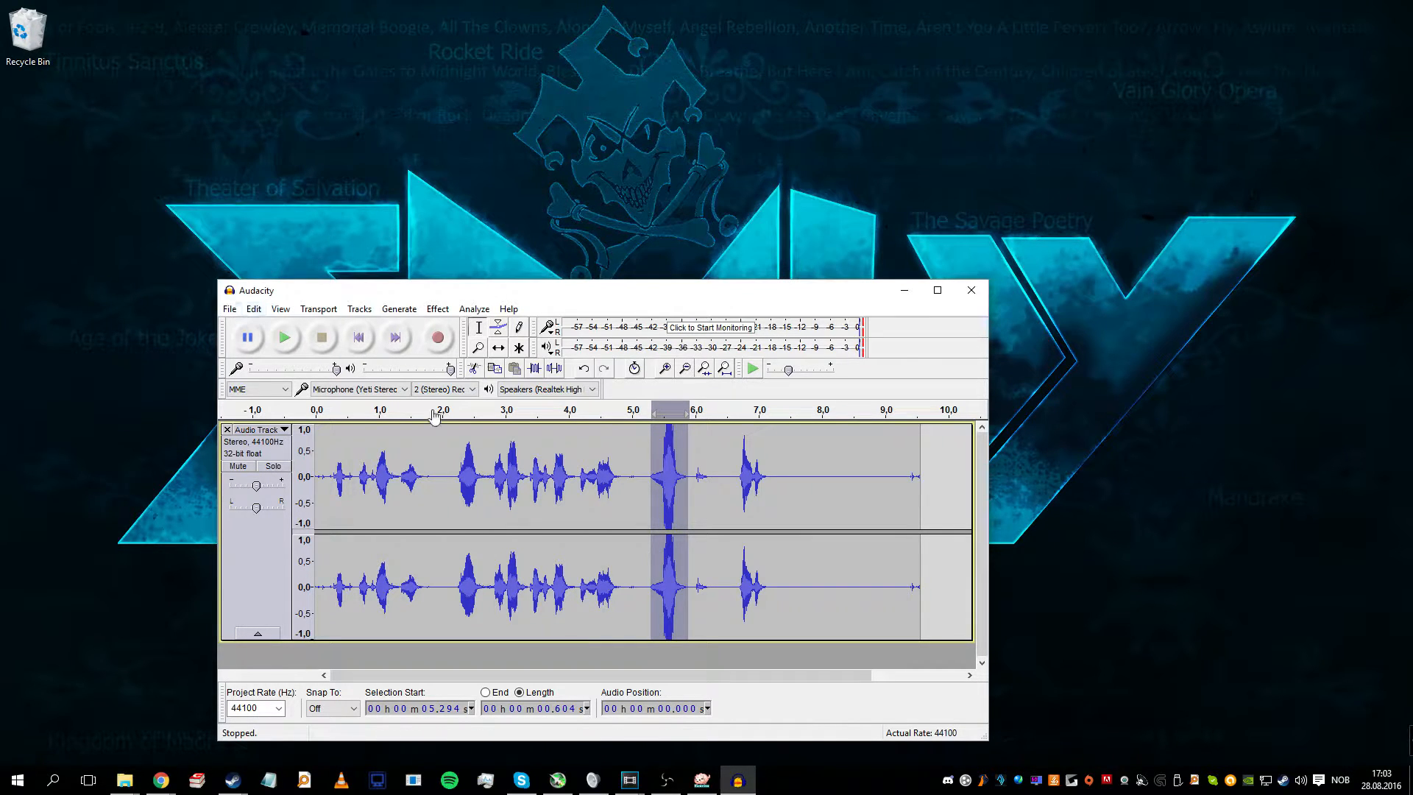
pyautogui.click(672, 478)
# Step: Export the recording as an audio file named test in the AUDACITY folder, with the metadata left blank
pyautogui.click(230, 309)
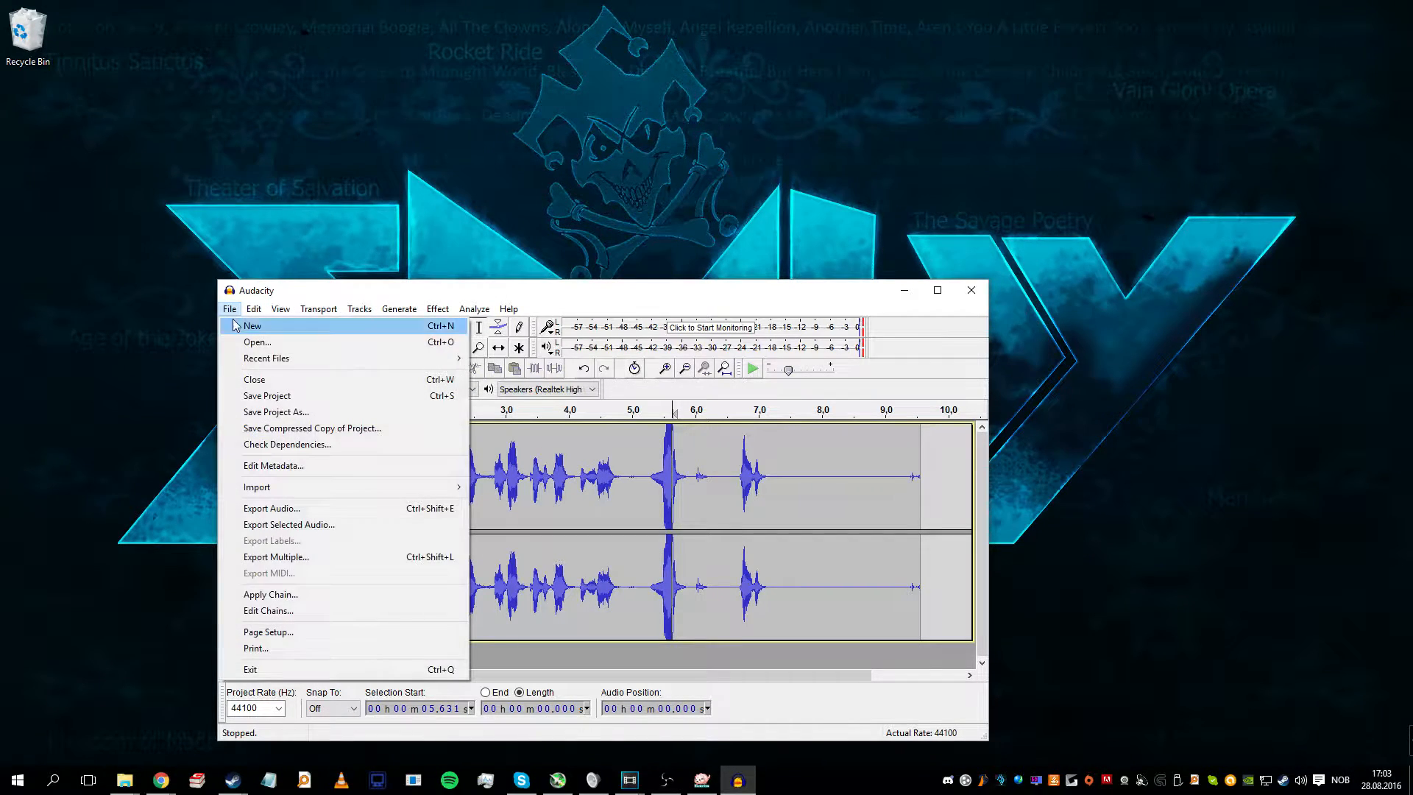
pyautogui.click(356, 509)
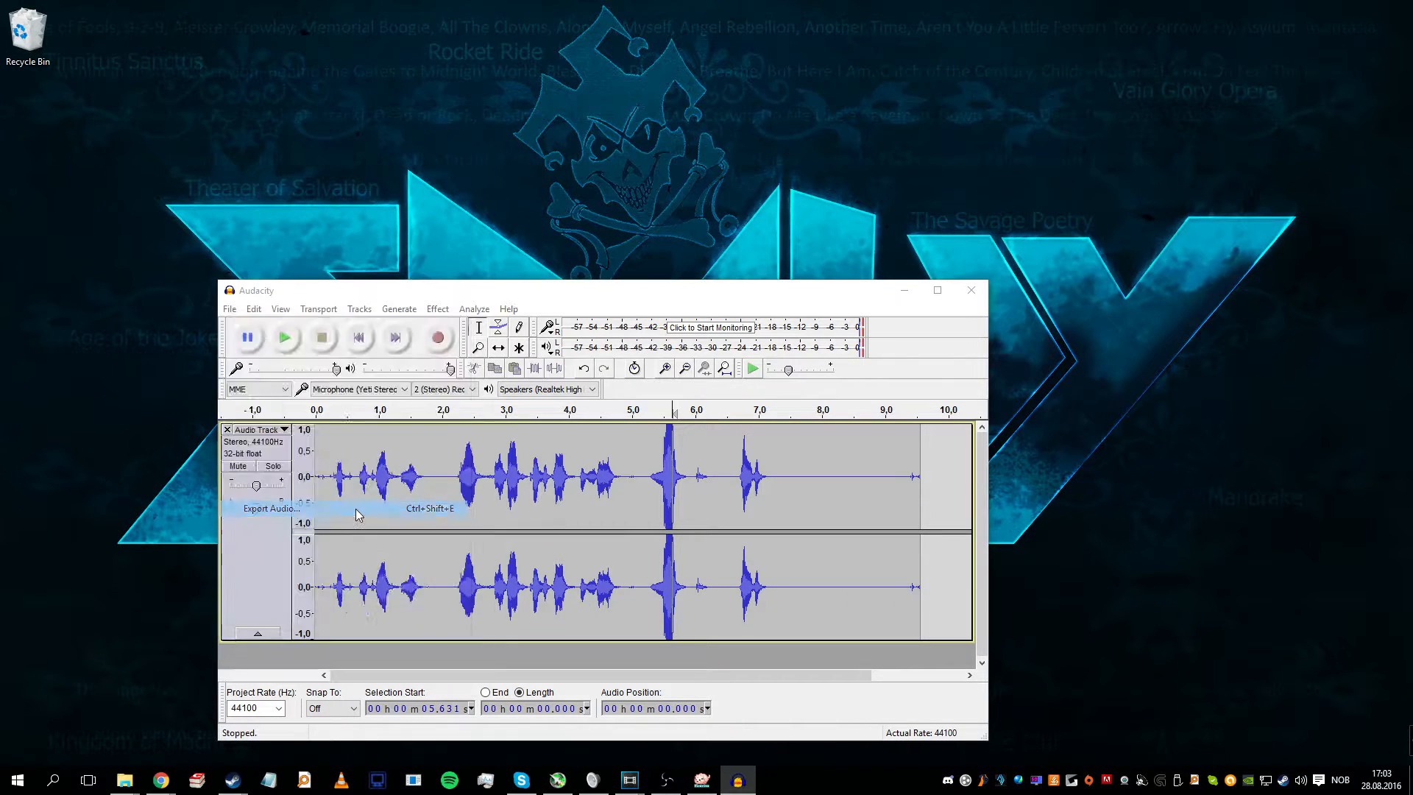
pyautogui.write('test')
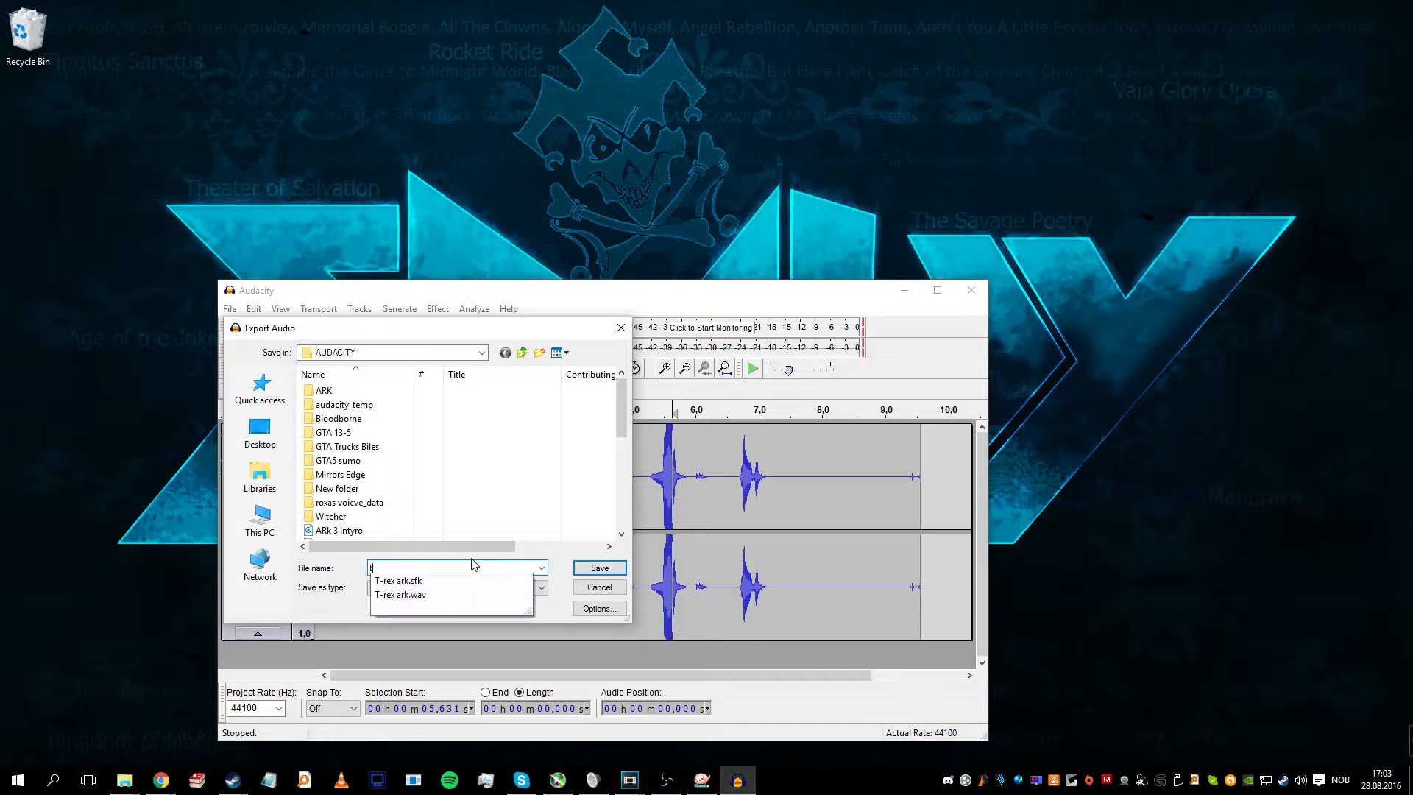
pyautogui.click(583, 568)
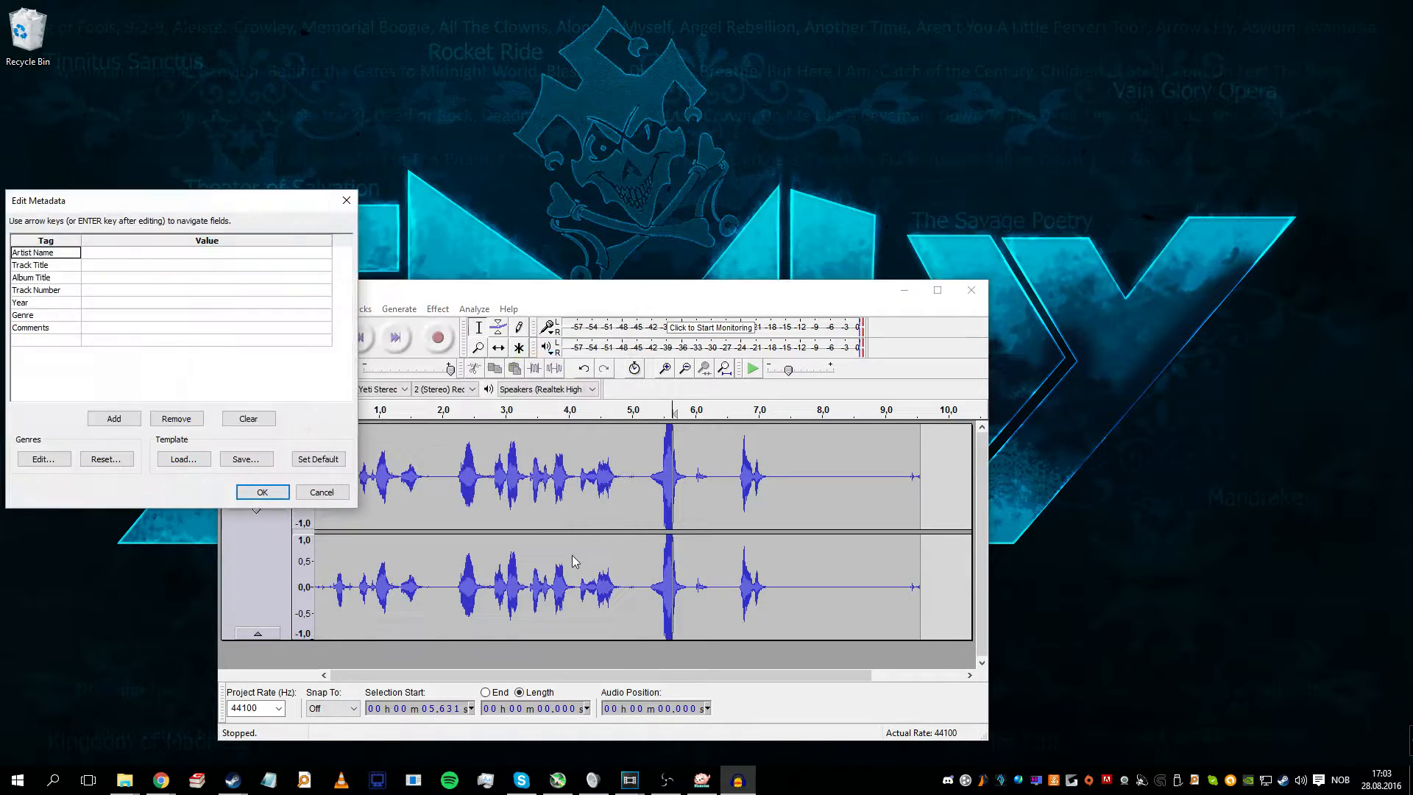
pyautogui.click(263, 493)
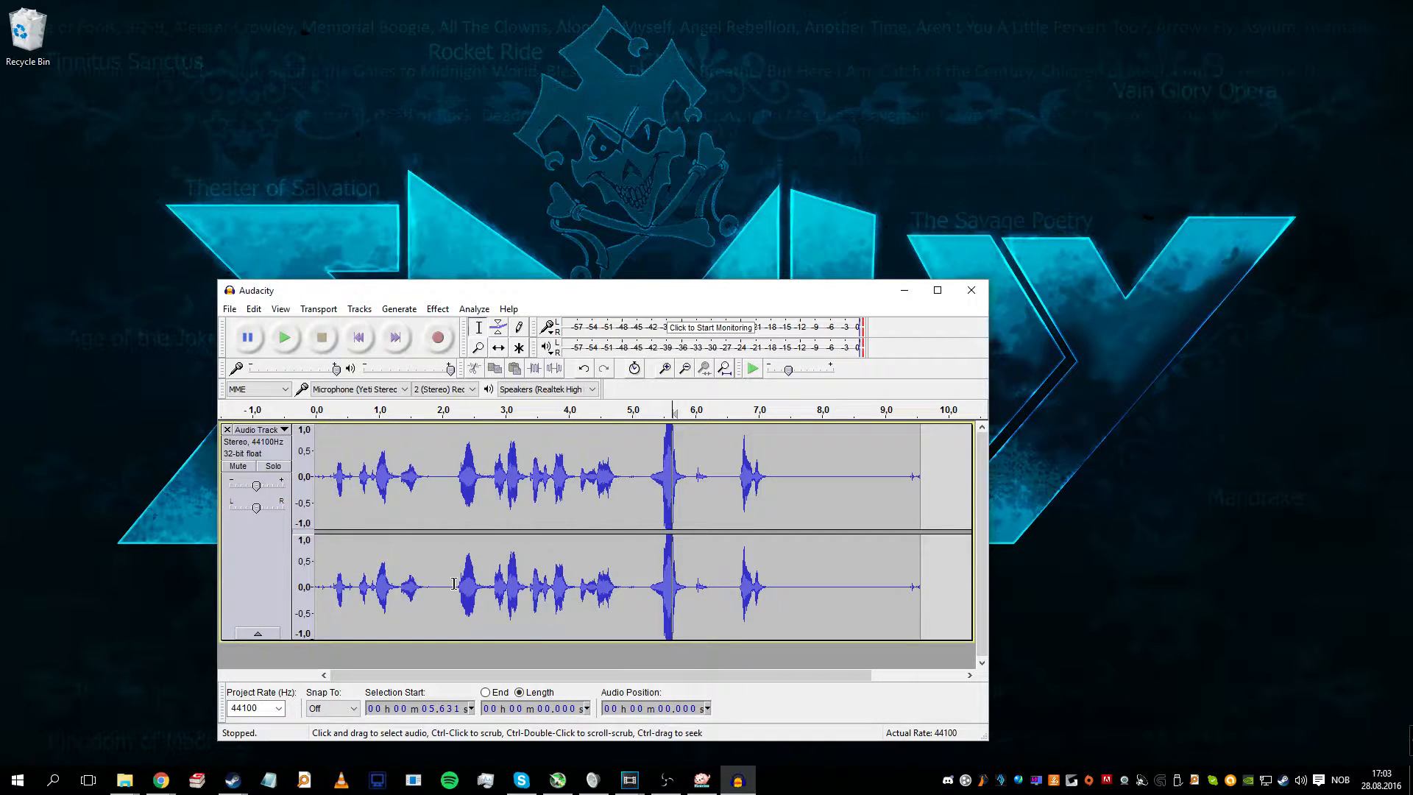
# Step: Select about 0.85 seconds of audio around the loud peak, and look through the available effects without applying one
pyautogui.click(540, 521)
pyautogui.click(638, 439)
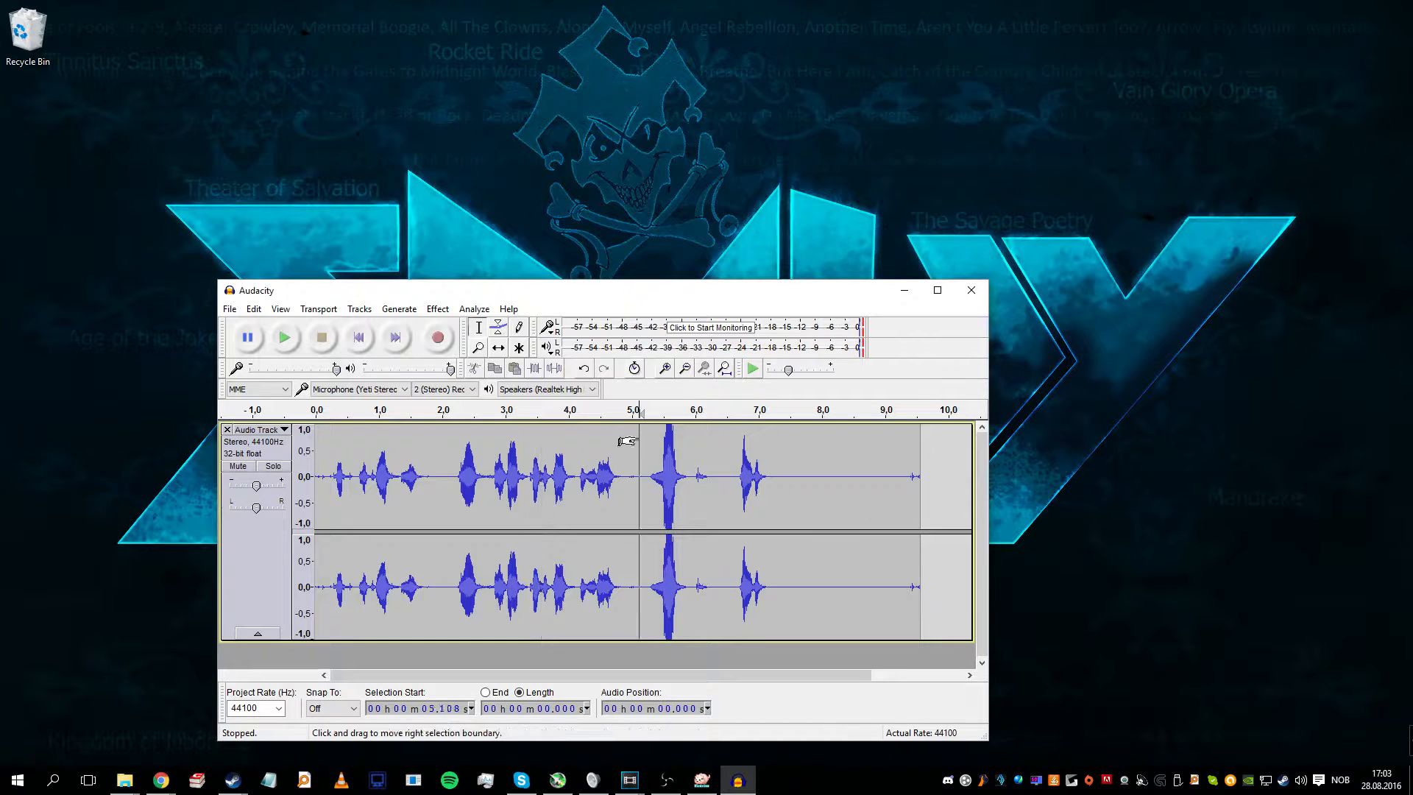
pyautogui.moveTo(646, 456); pyautogui.dragTo(699, 491)
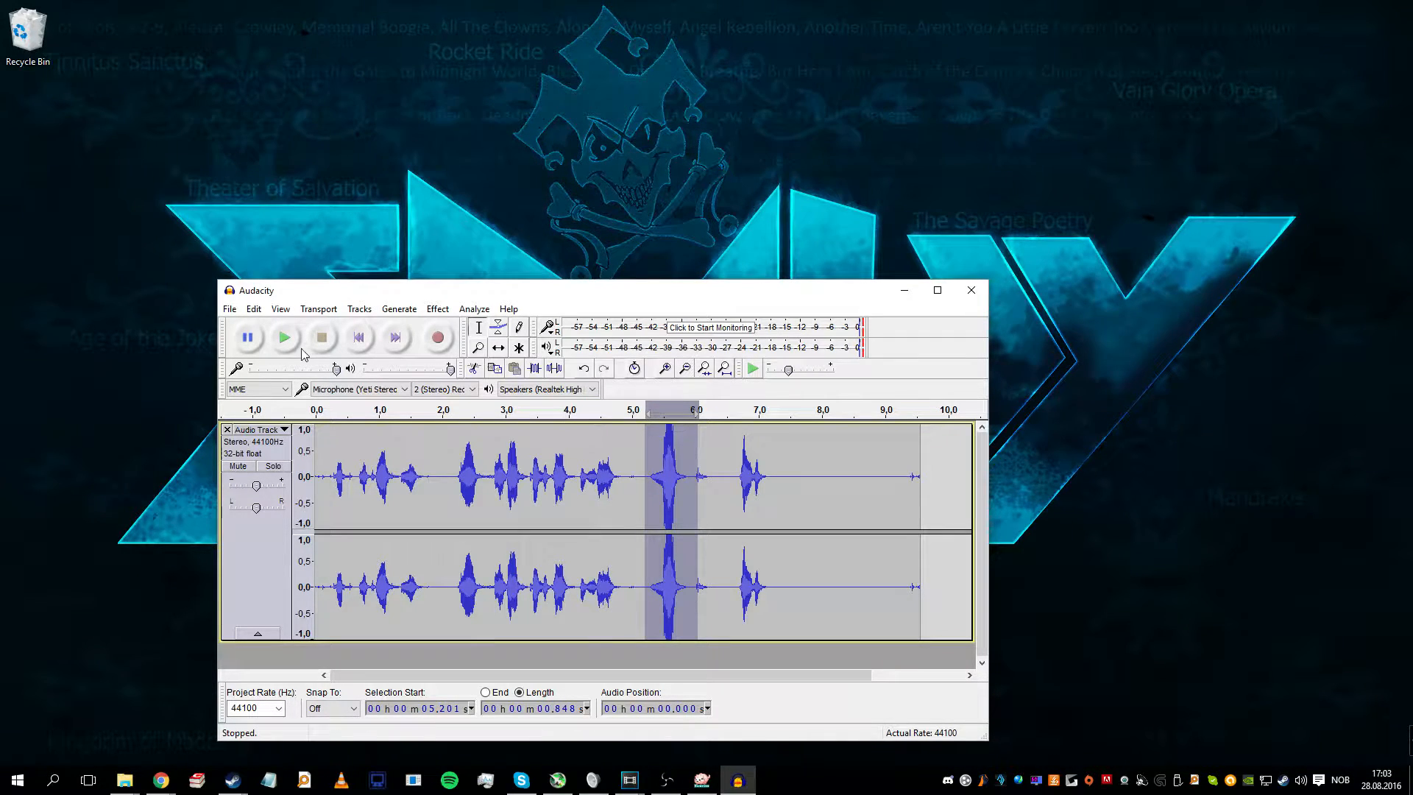
pyautogui.click(442, 310)
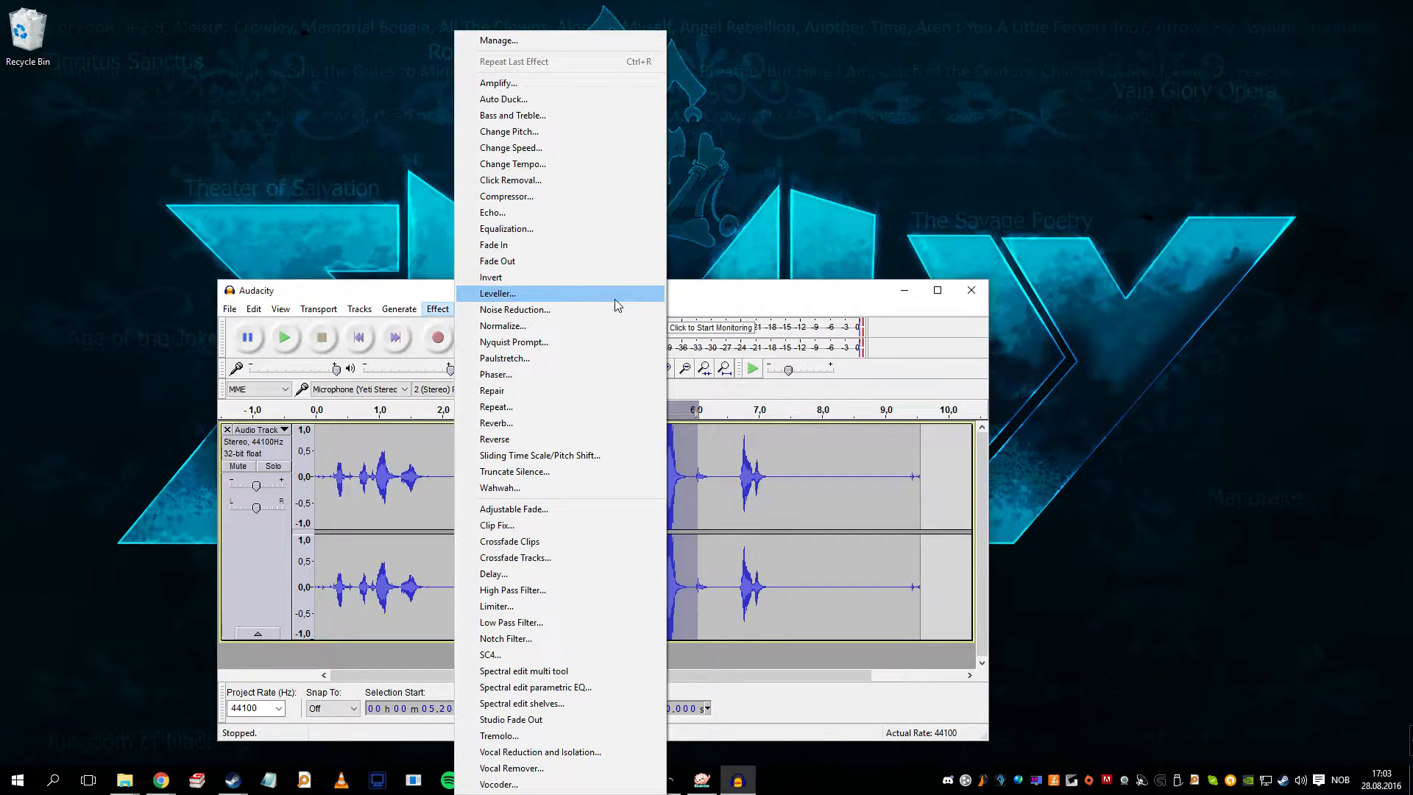
pyautogui.click(705, 301)
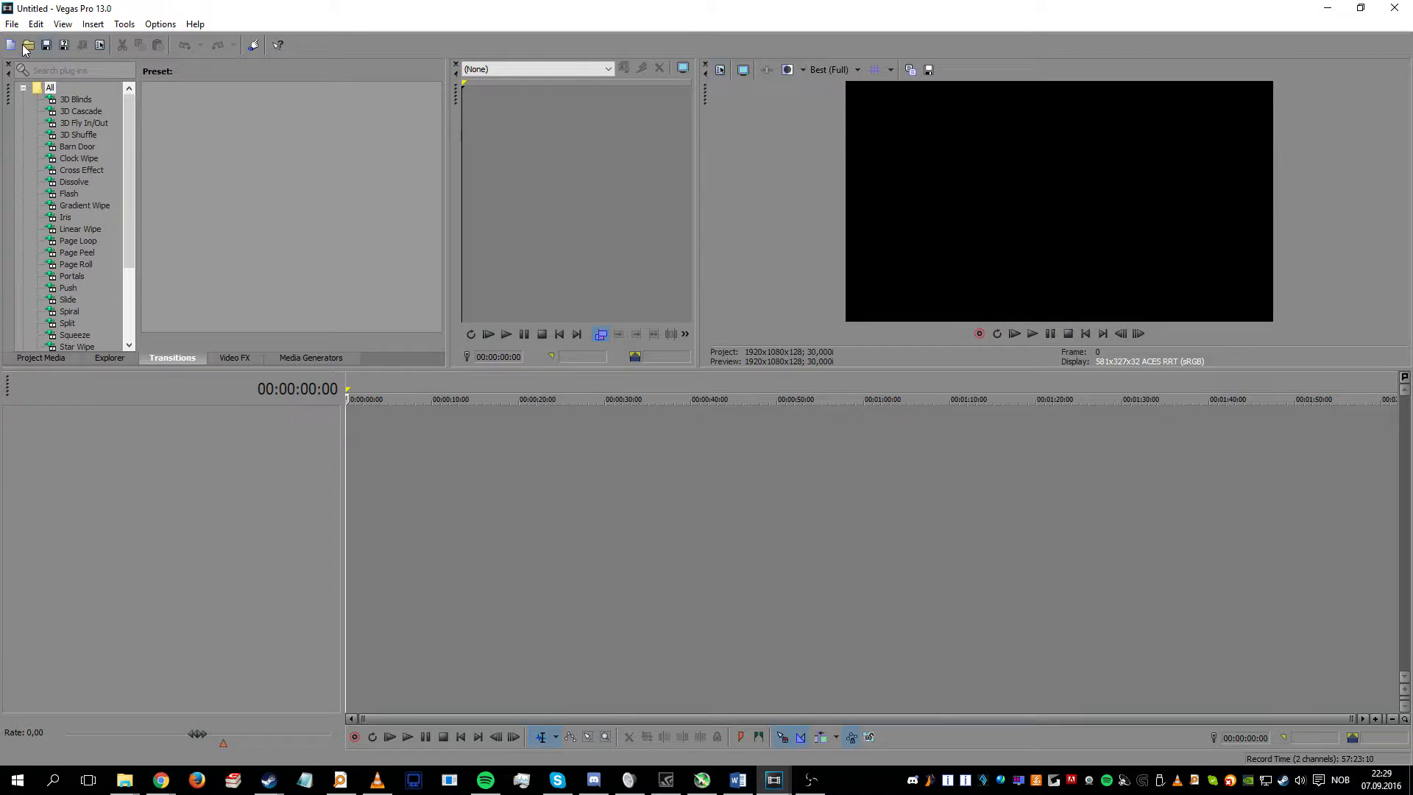
# Step: Open the project properties in Vegas Pro and look through the list of video templates
pyautogui.click(12, 23)
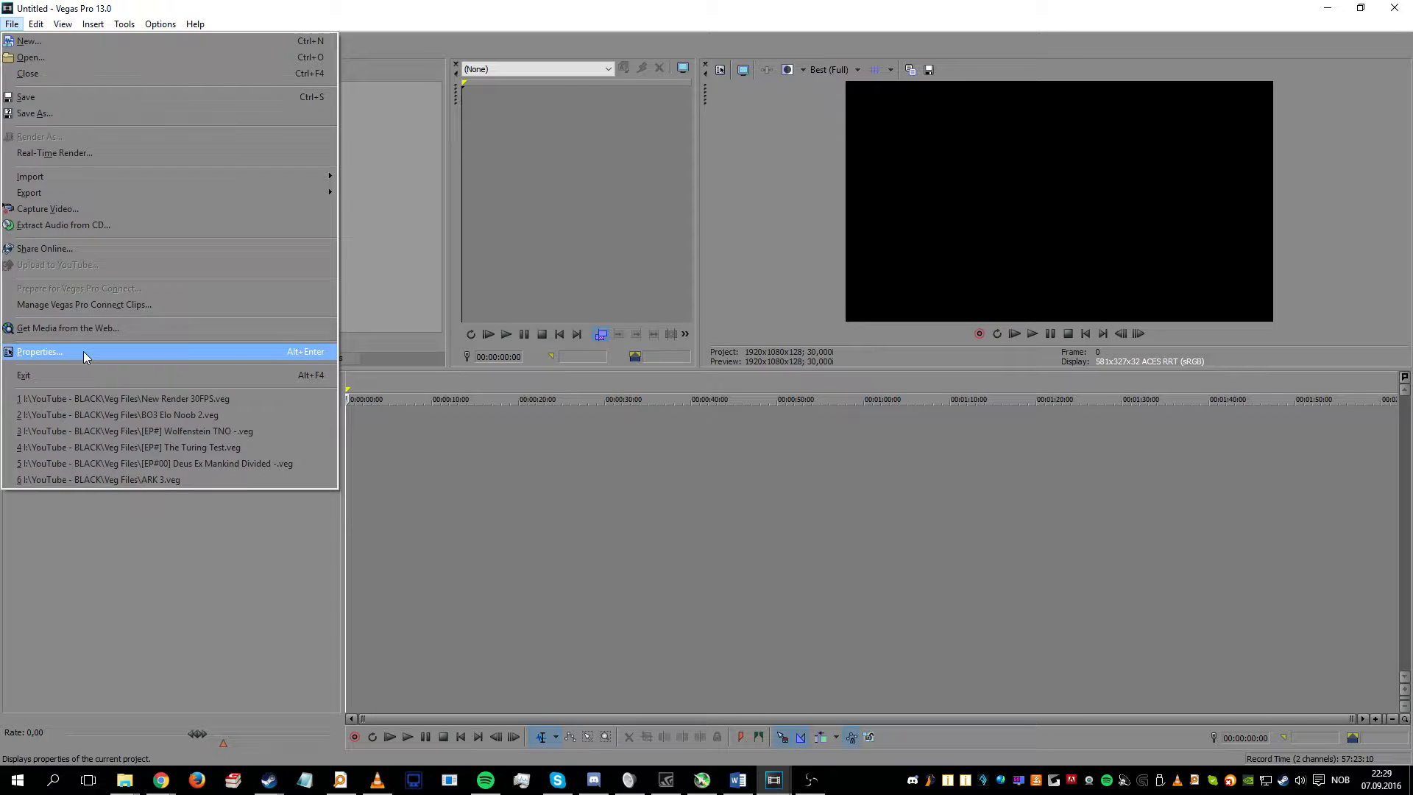
pyautogui.click(642, 174)
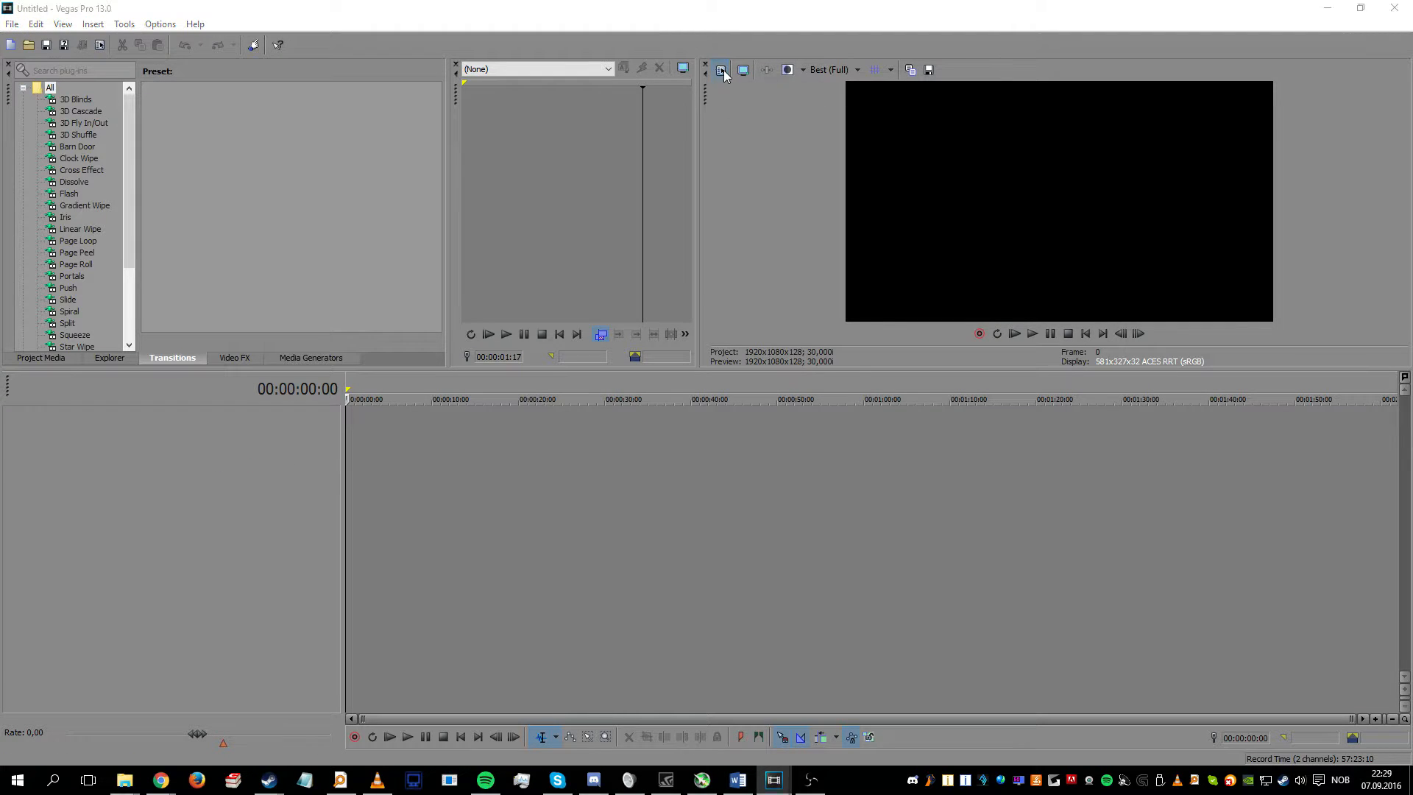
pyautogui.click(722, 71)
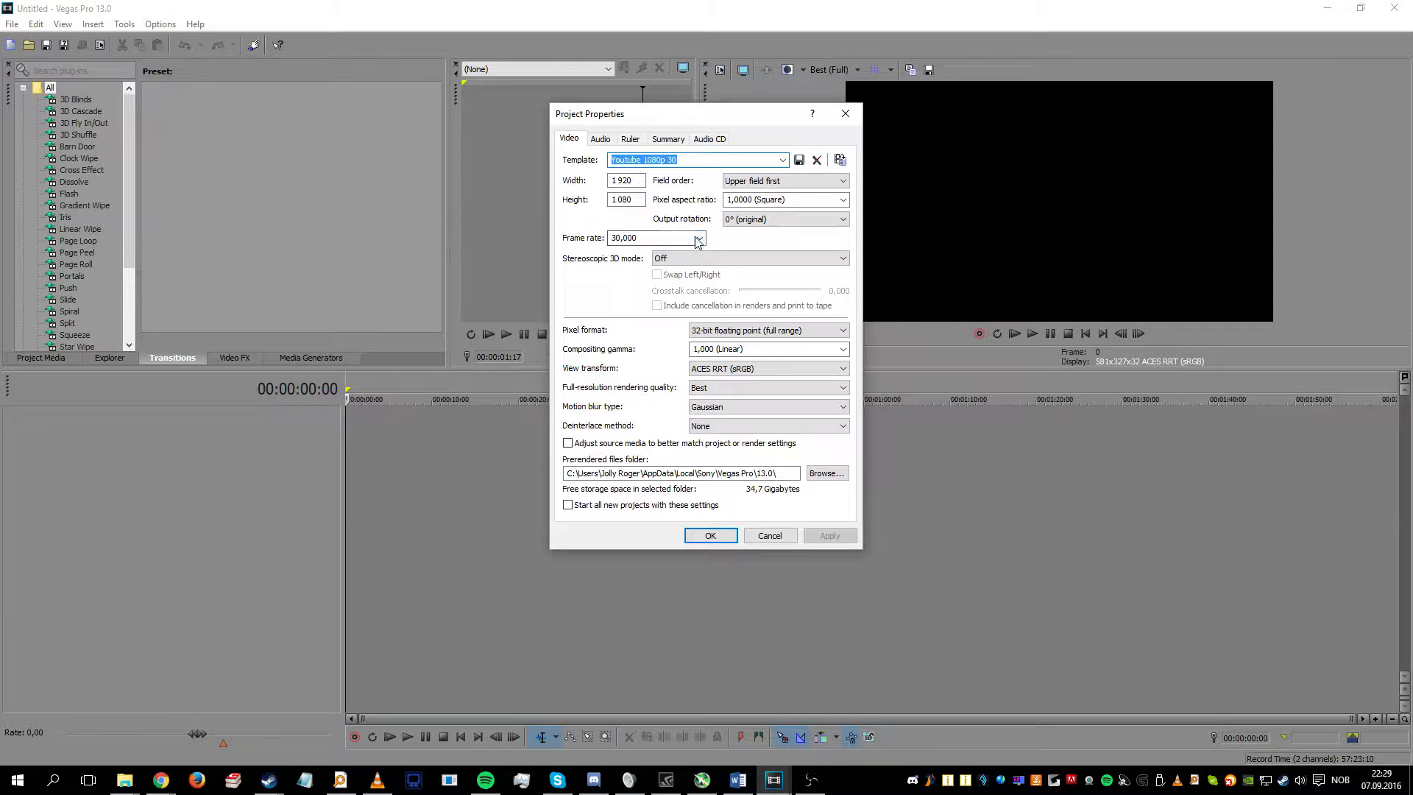
pyautogui.click(712, 157)
pyautogui.click(782, 160)
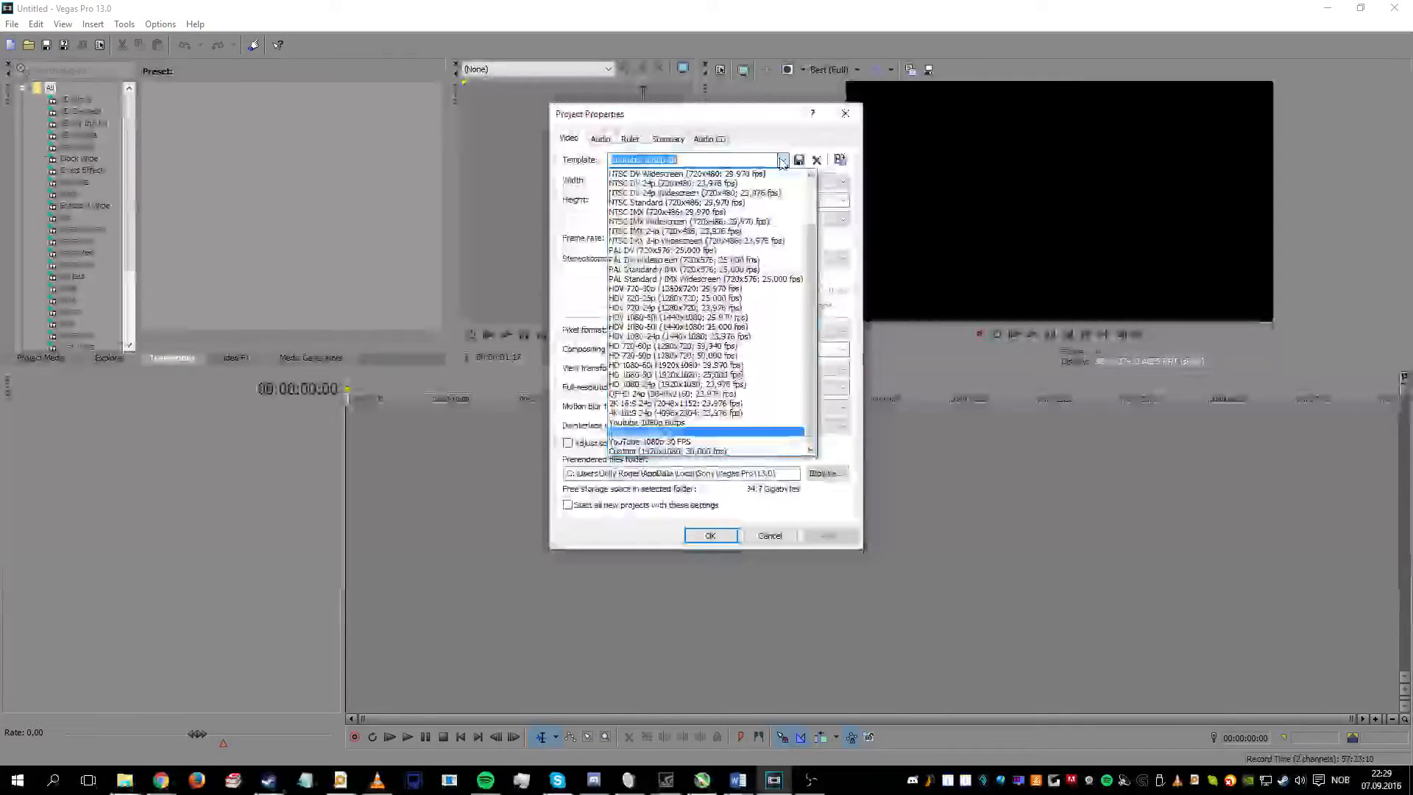
pyautogui.moveTo(812, 244); pyautogui.dragTo(808, 181)
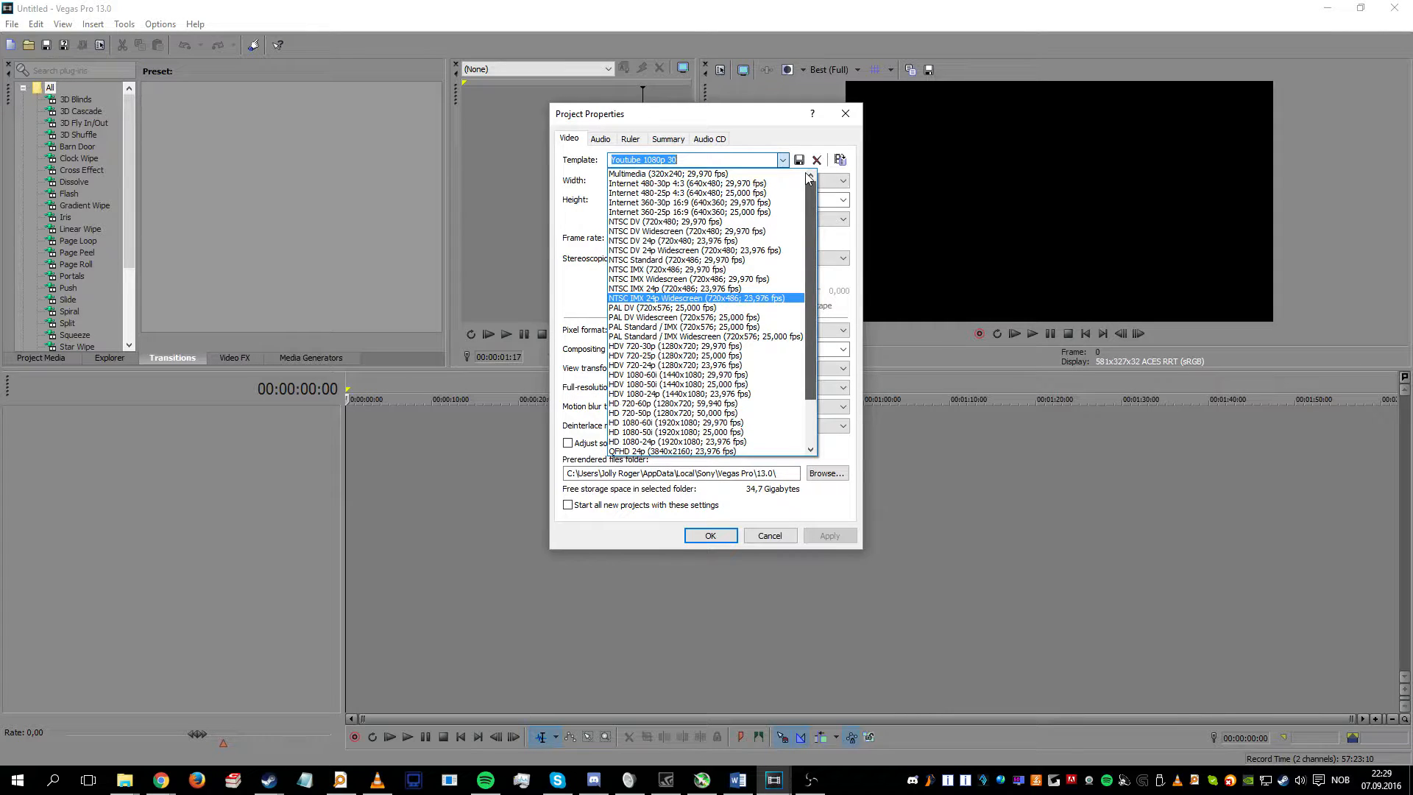
pyautogui.moveTo(810, 230); pyautogui.dragTo(811, 245)
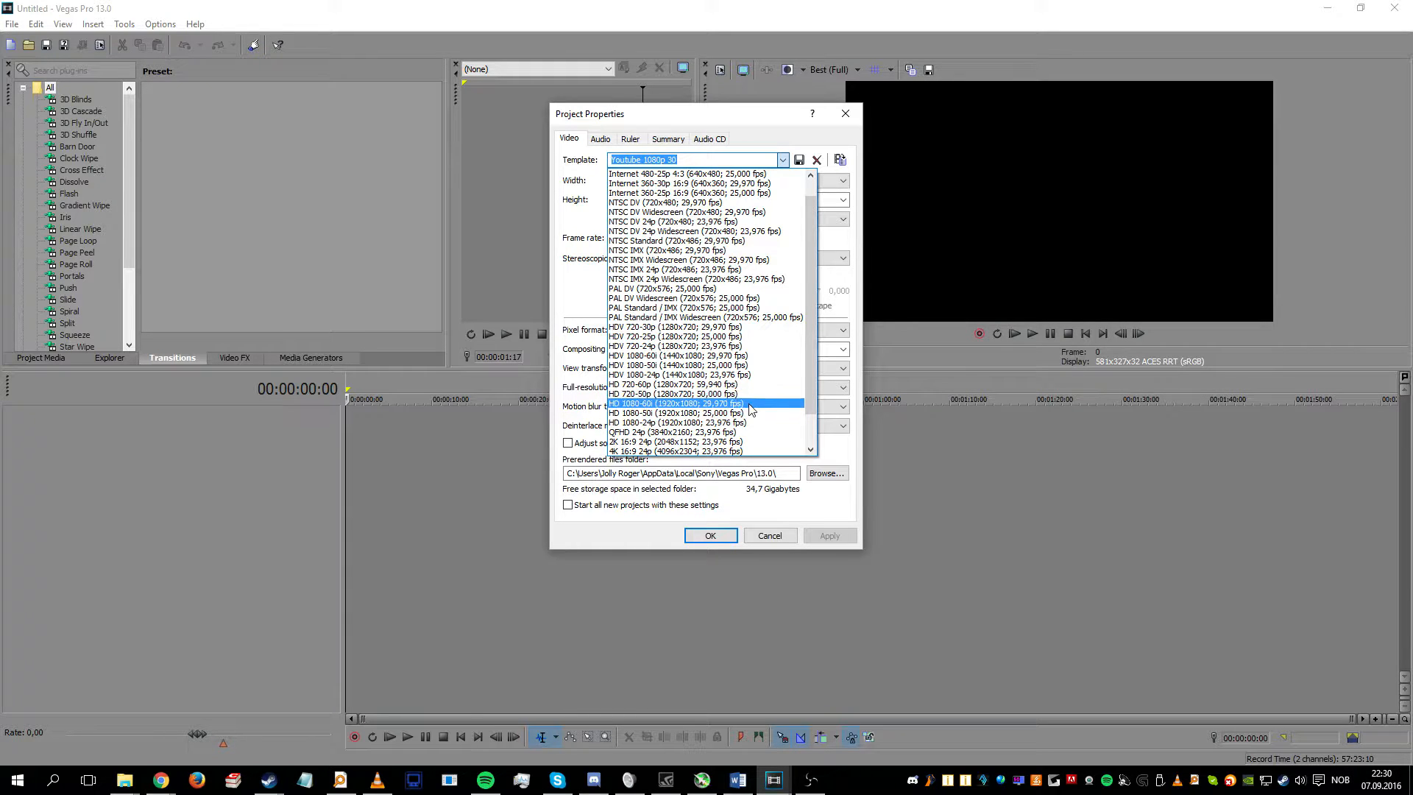
pyautogui.click(817, 504)
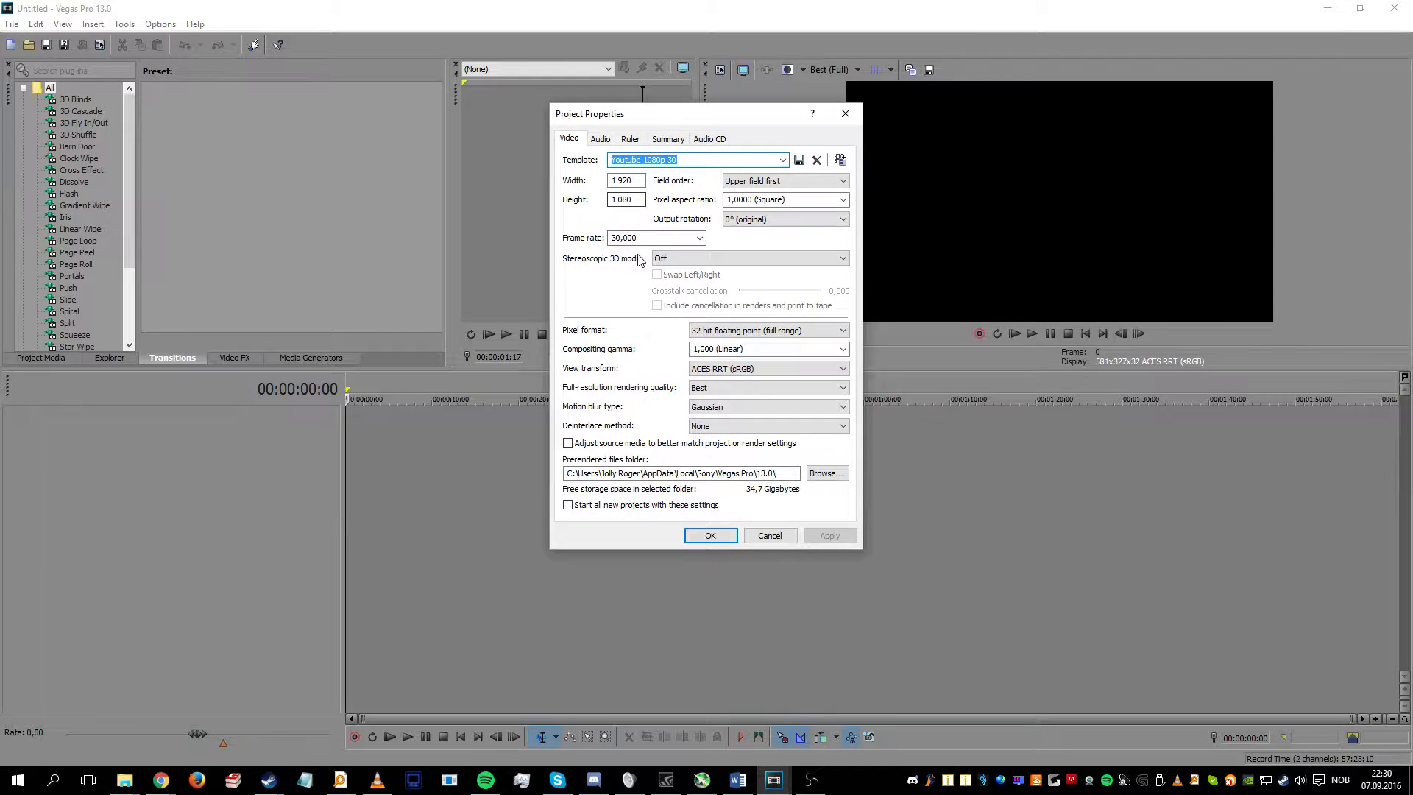
# Step: Set the project's frame rate to 60 fps and look at the saved Youtube 1080p templates
pyautogui.click(684, 159)
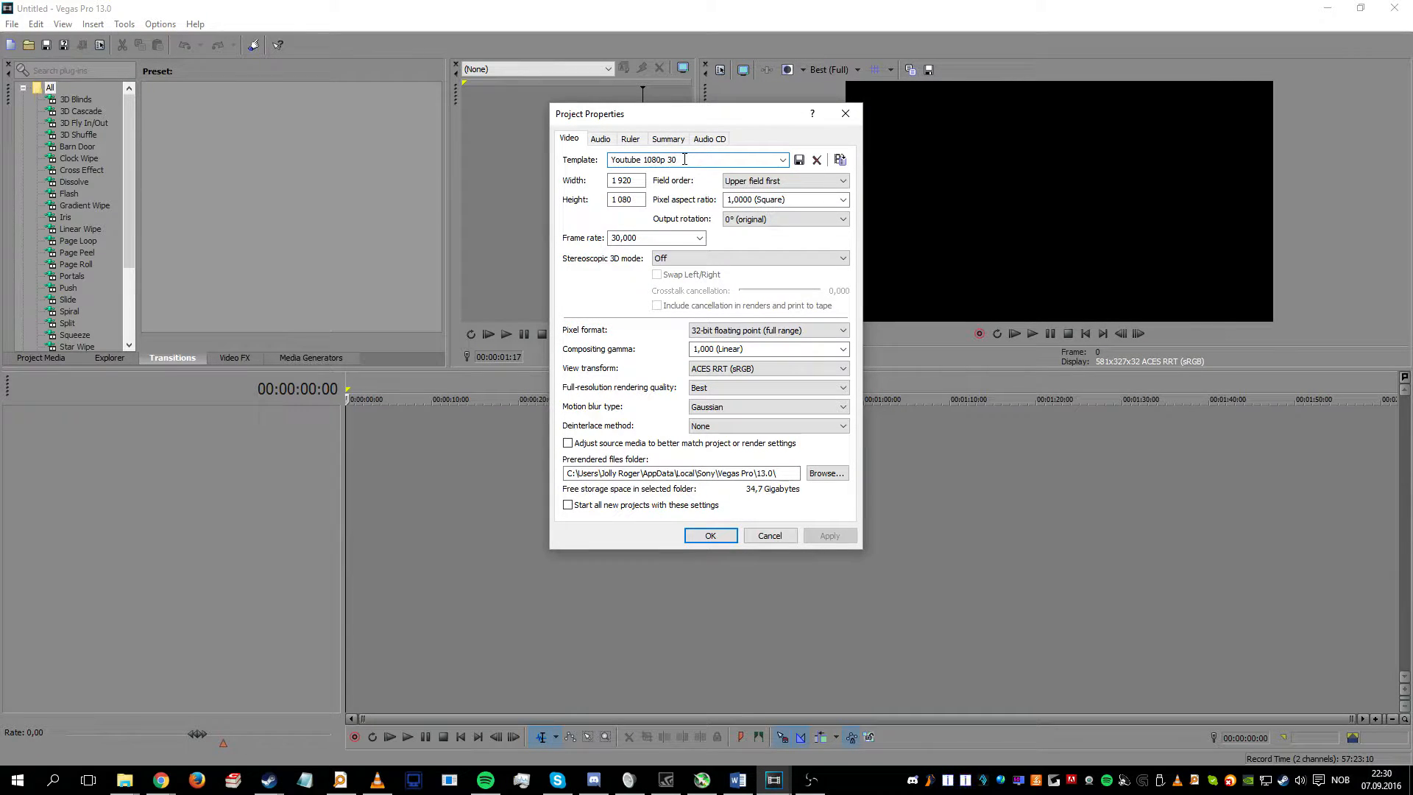
pyautogui.moveTo(639, 237); pyautogui.dragTo(602, 244)
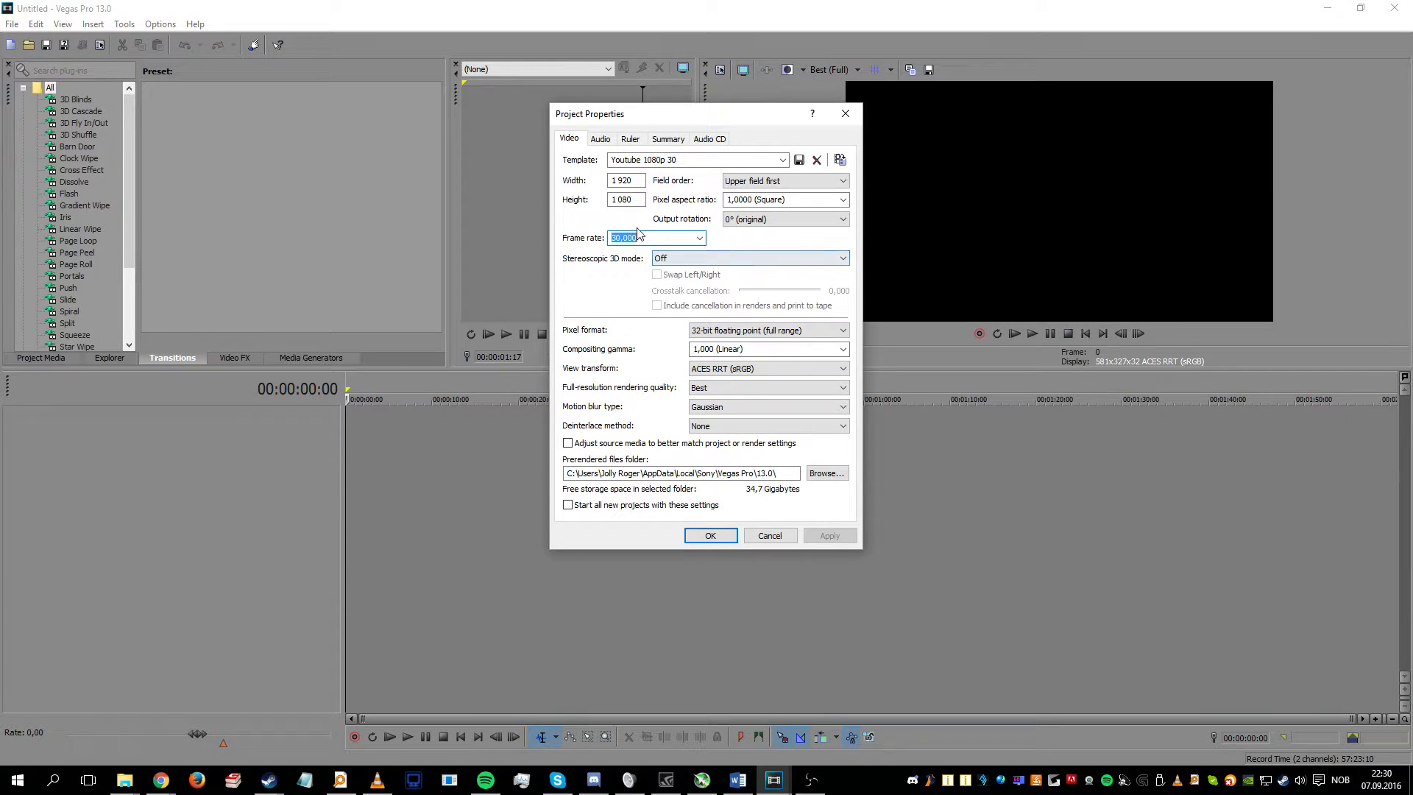
pyautogui.click(683, 161)
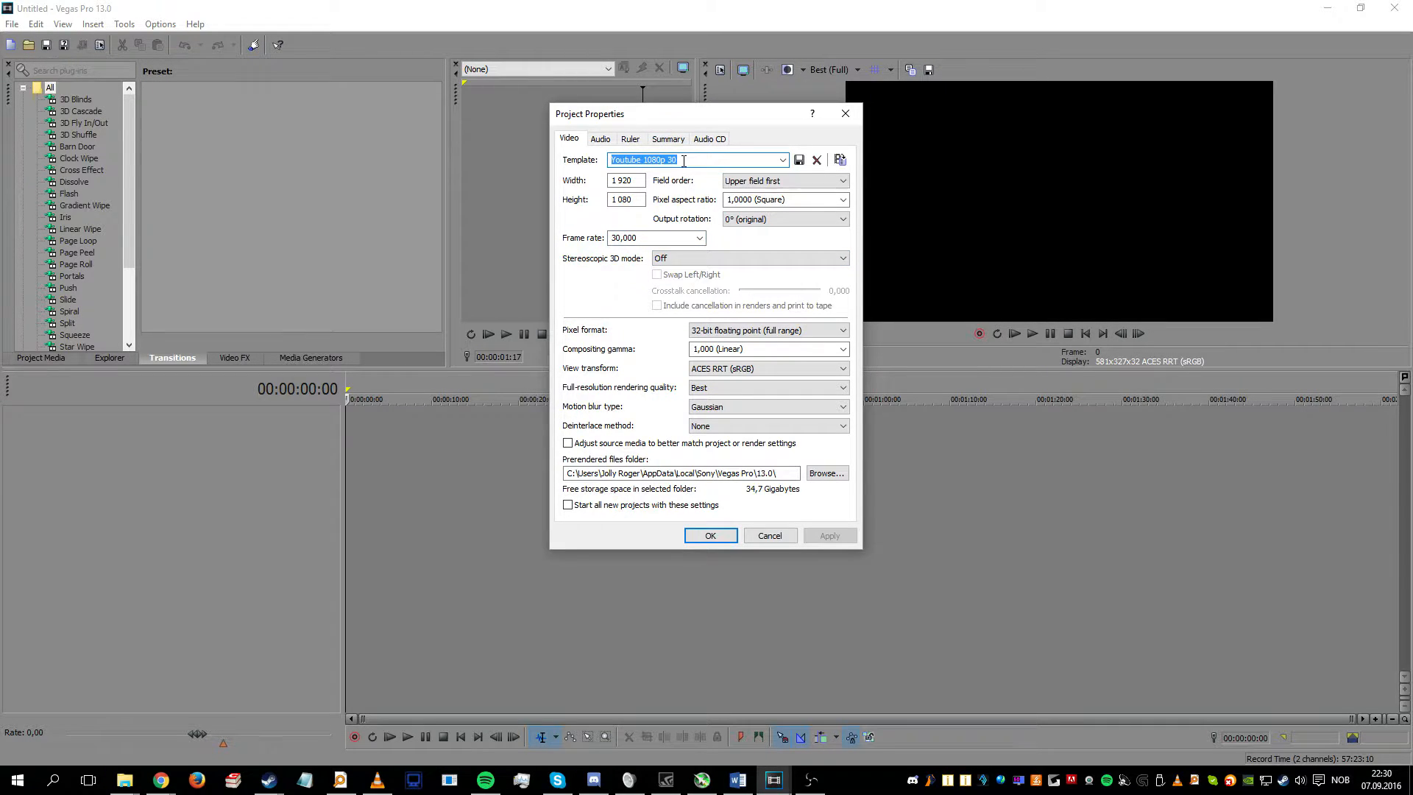
pyautogui.click(678, 236)
pyautogui.click(698, 238)
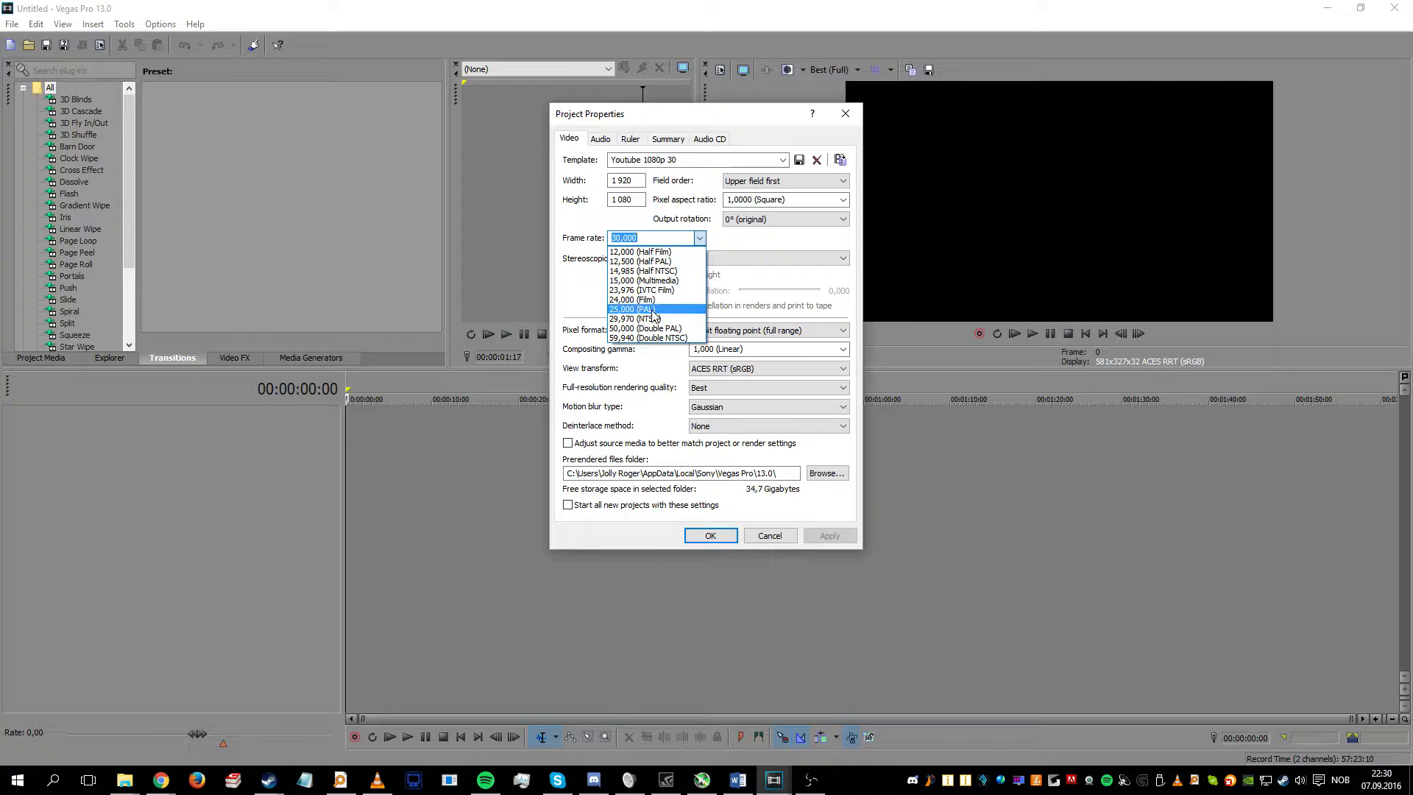
pyautogui.click(649, 239)
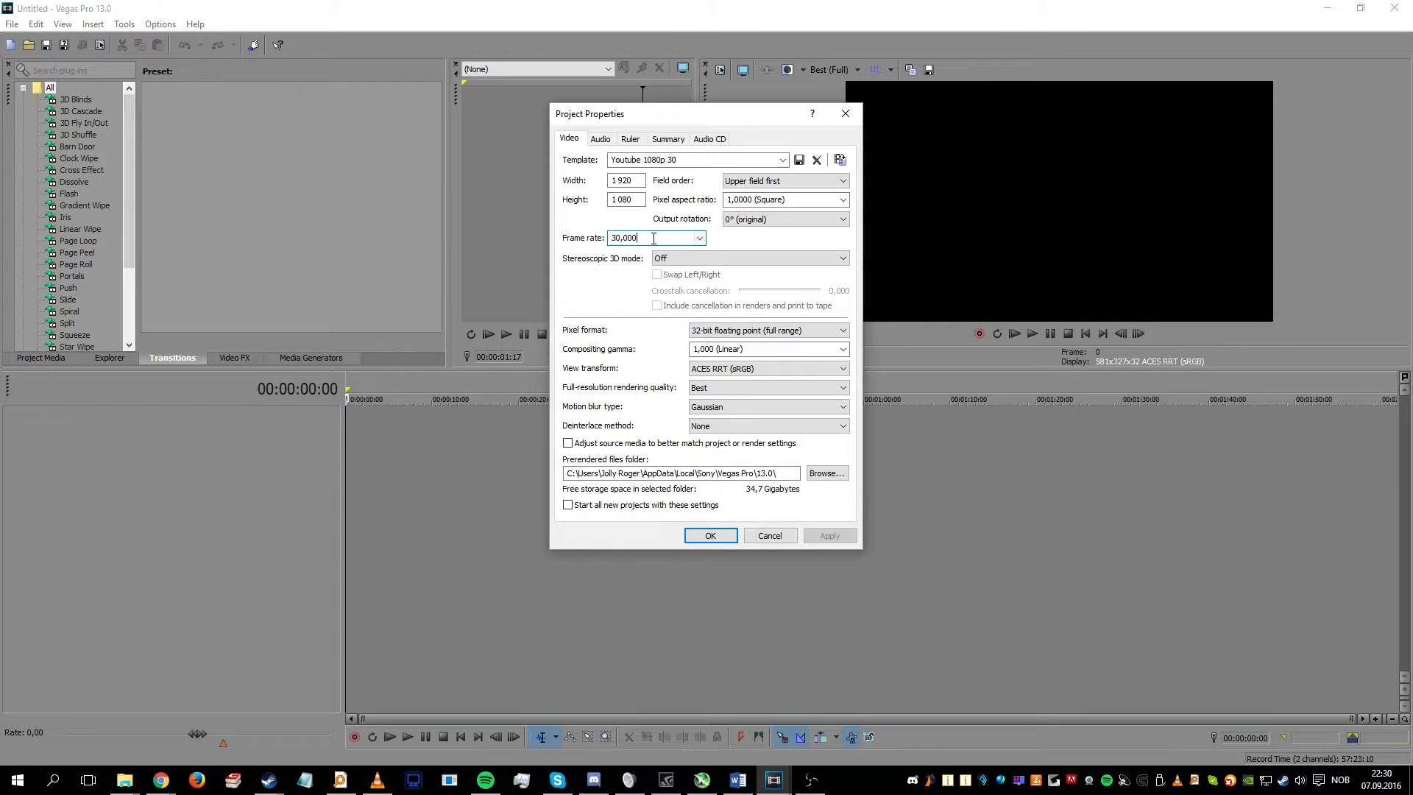
pyautogui.write('60')
pyautogui.click(782, 161)
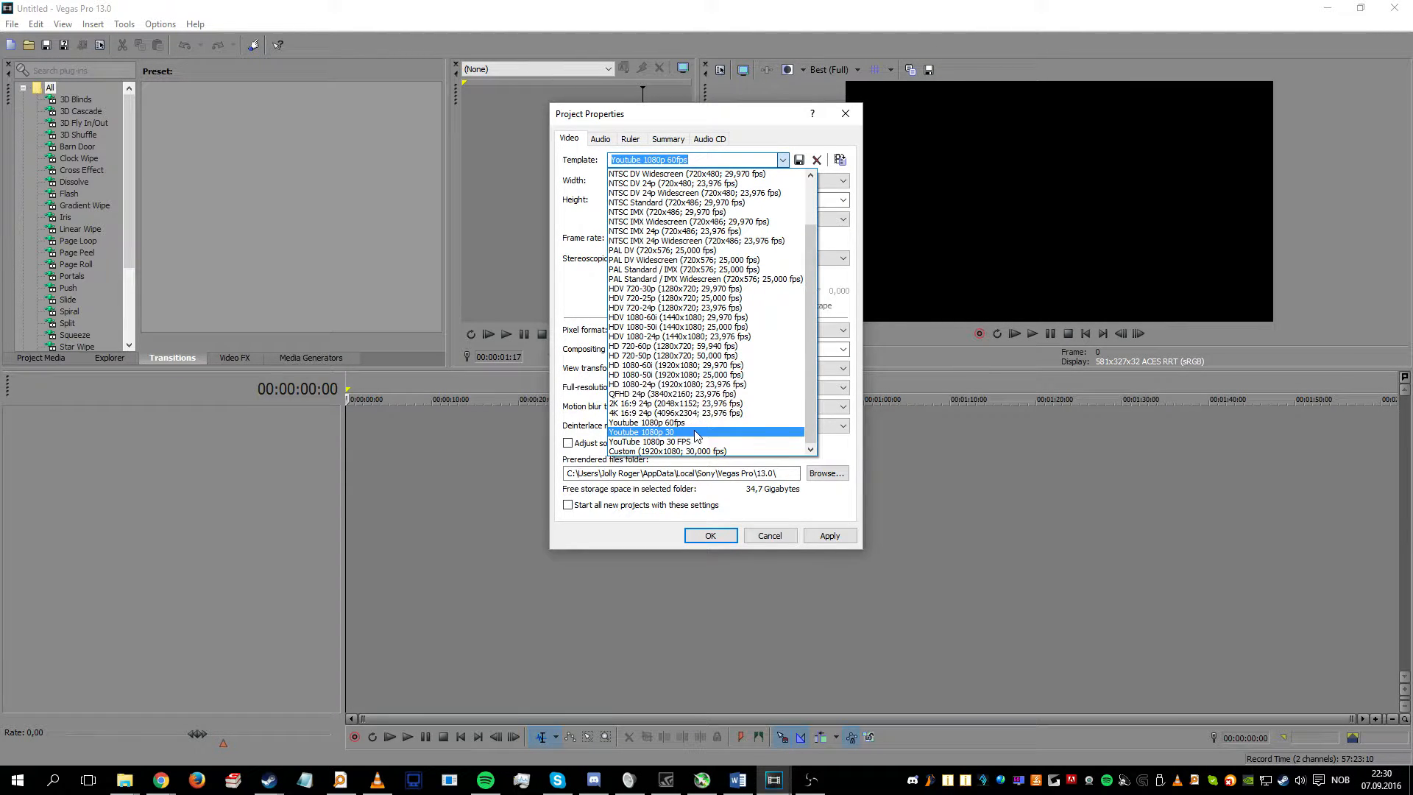
pyautogui.click(768, 113)
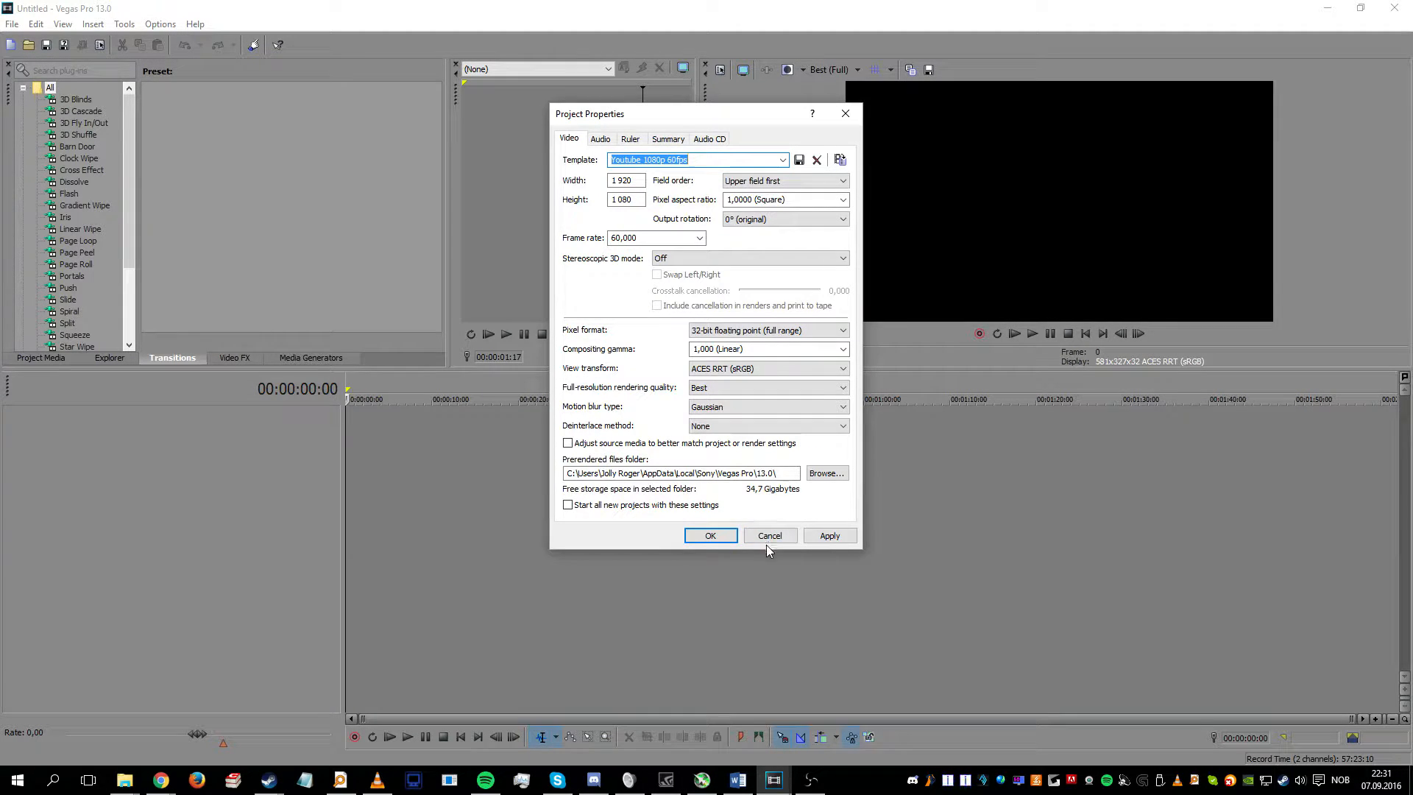
# Step: Set the audio resample and stretch quality to Best, and choose the Youtube 1080p 30 video template
pyautogui.click(602, 140)
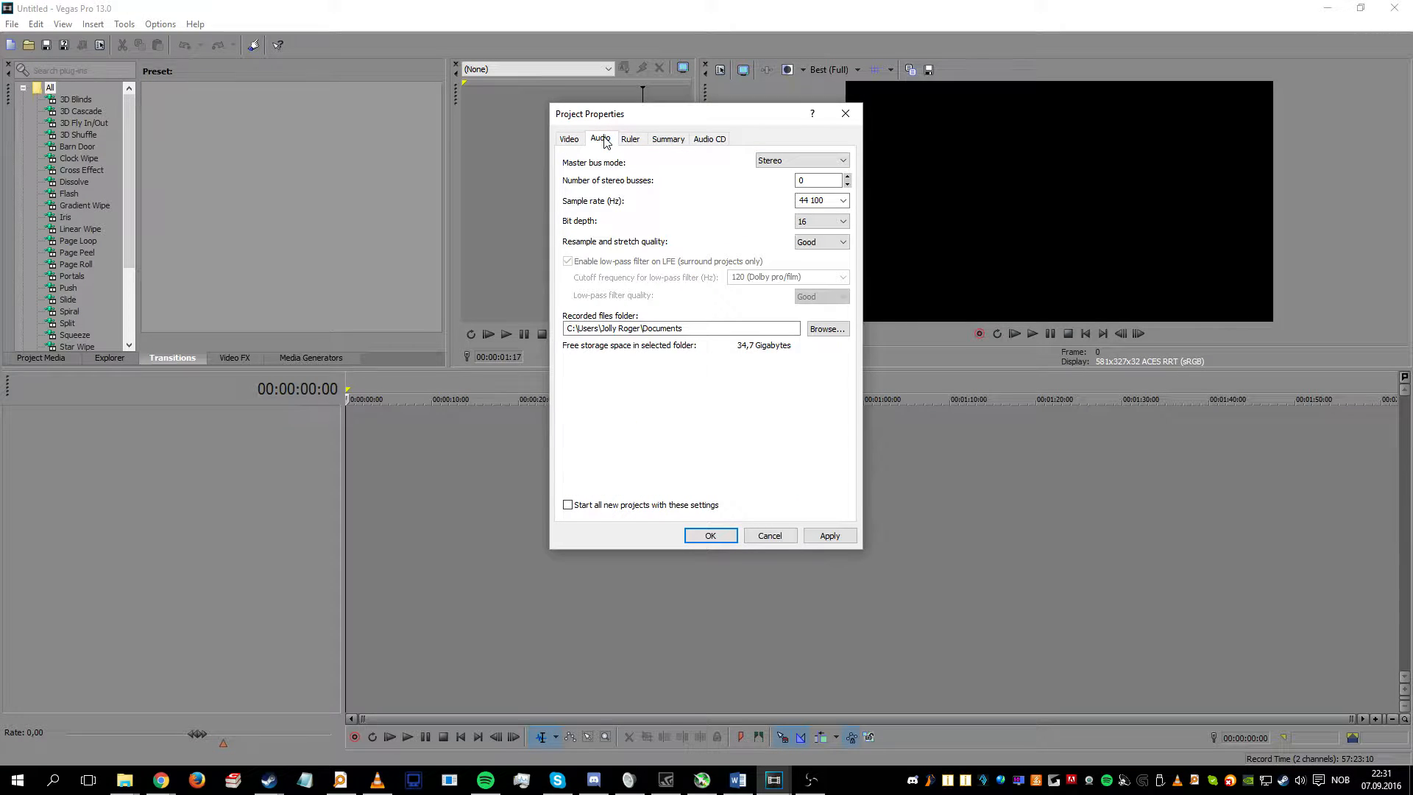
pyautogui.click(839, 242)
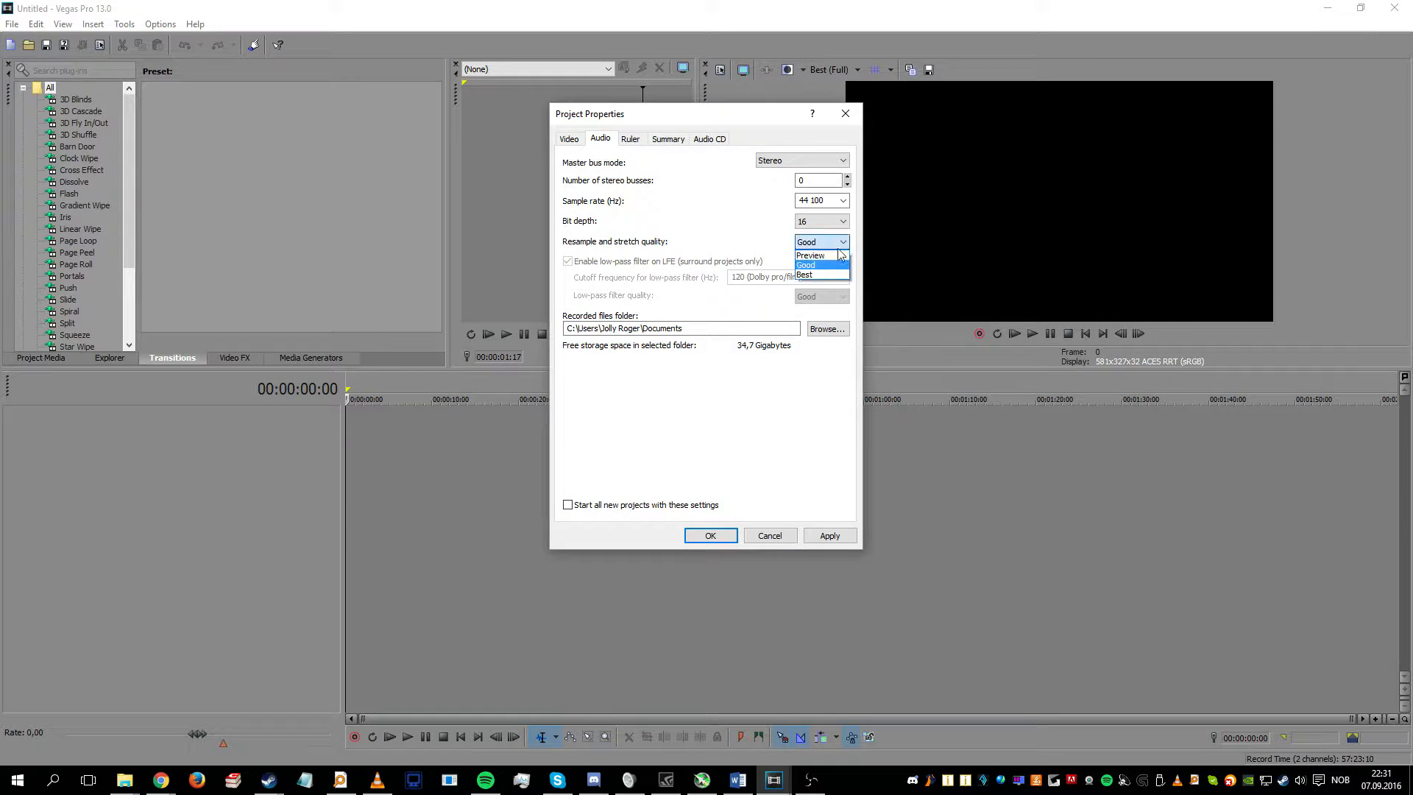
pyautogui.click(815, 280)
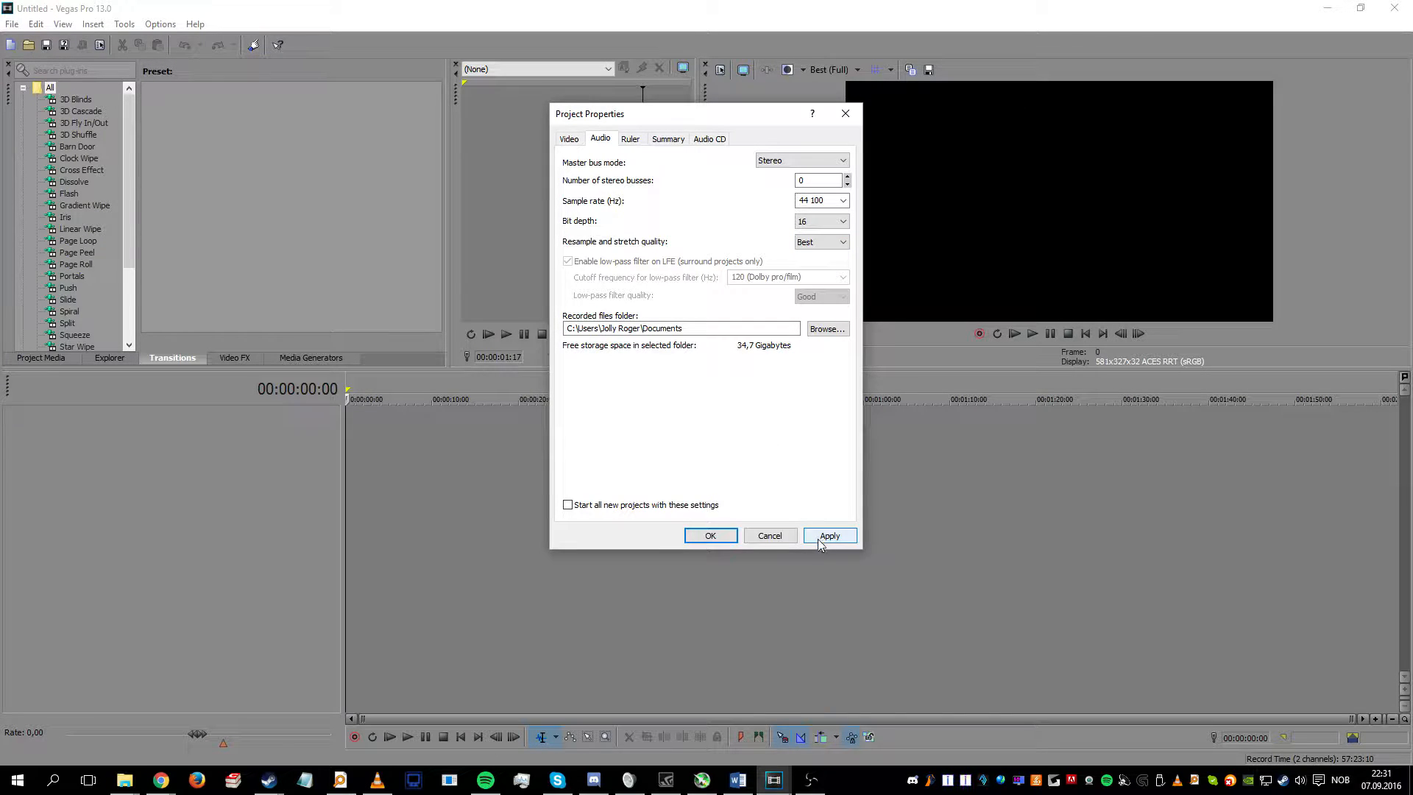
pyautogui.click(573, 140)
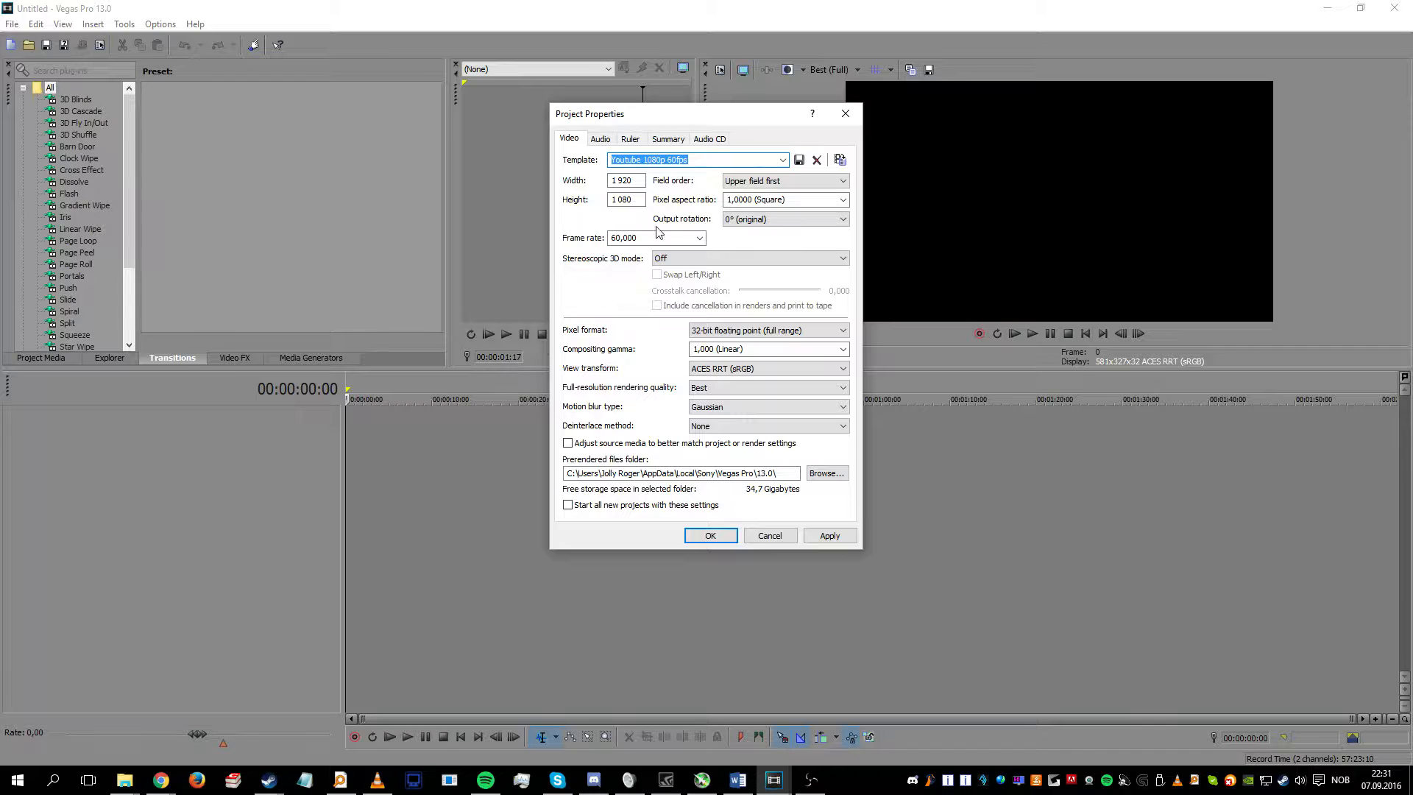
pyautogui.click(784, 159)
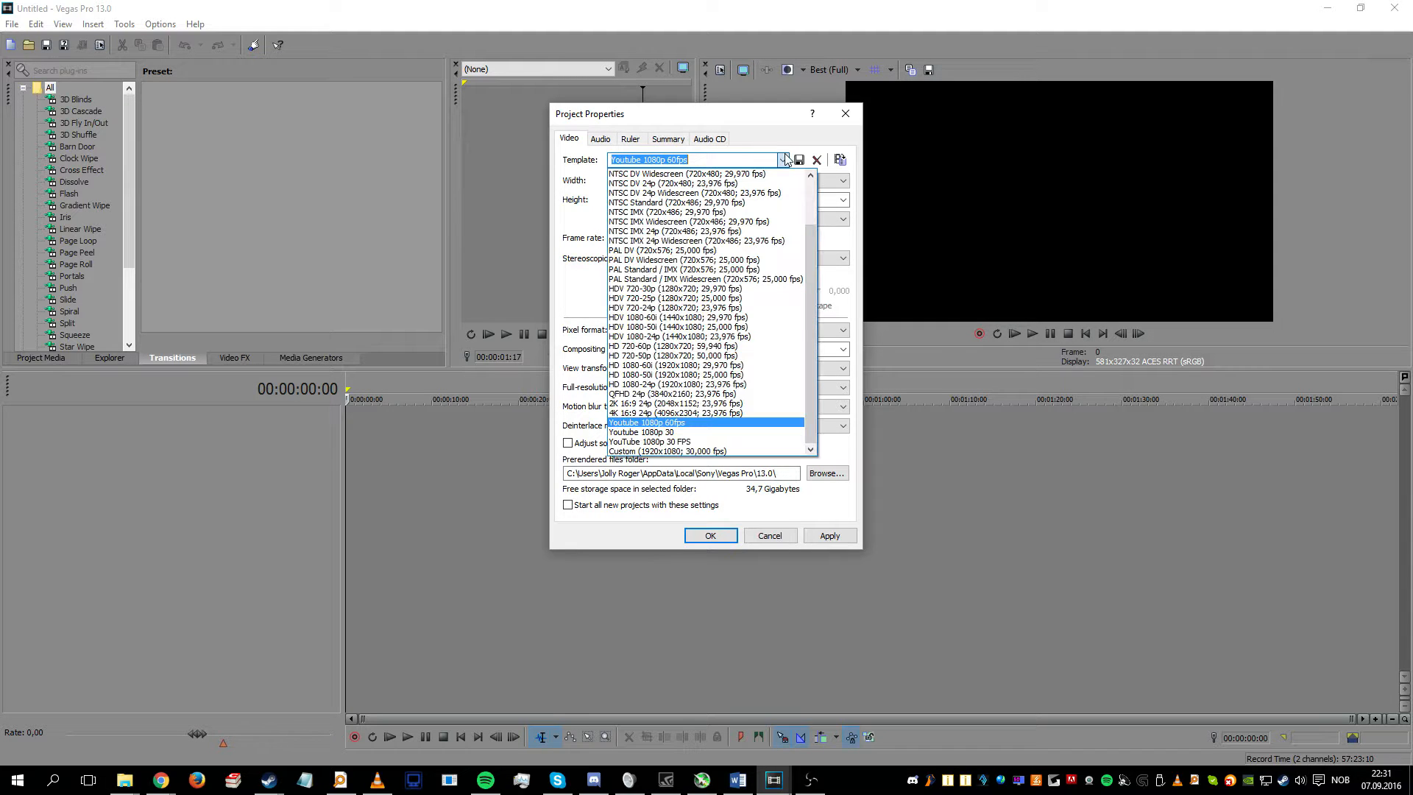
pyautogui.click(725, 432)
# Step: Review the project's audio, ruler, summary and audio CD properties, and close the dialog without saving its changes
pyautogui.click(600, 139)
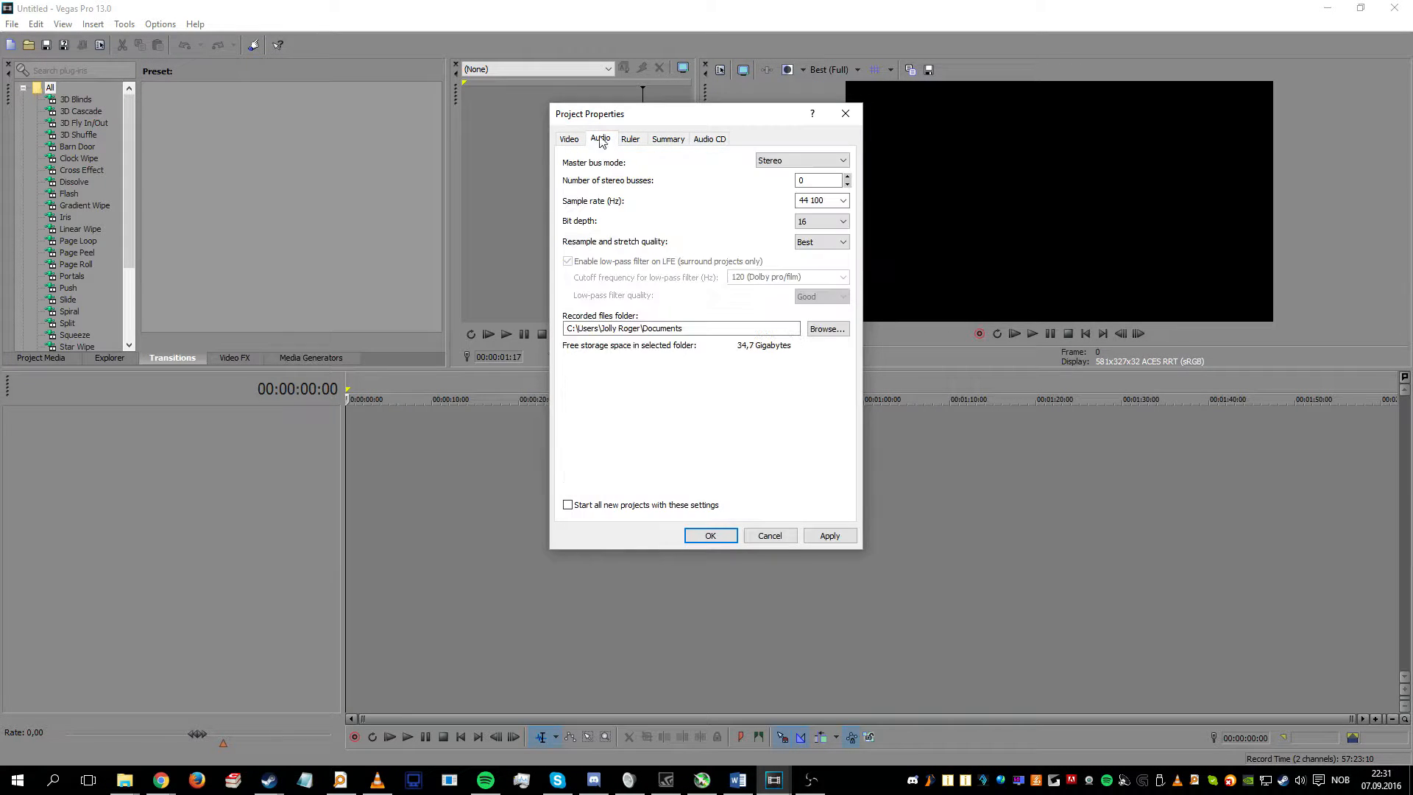
pyautogui.click(844, 245)
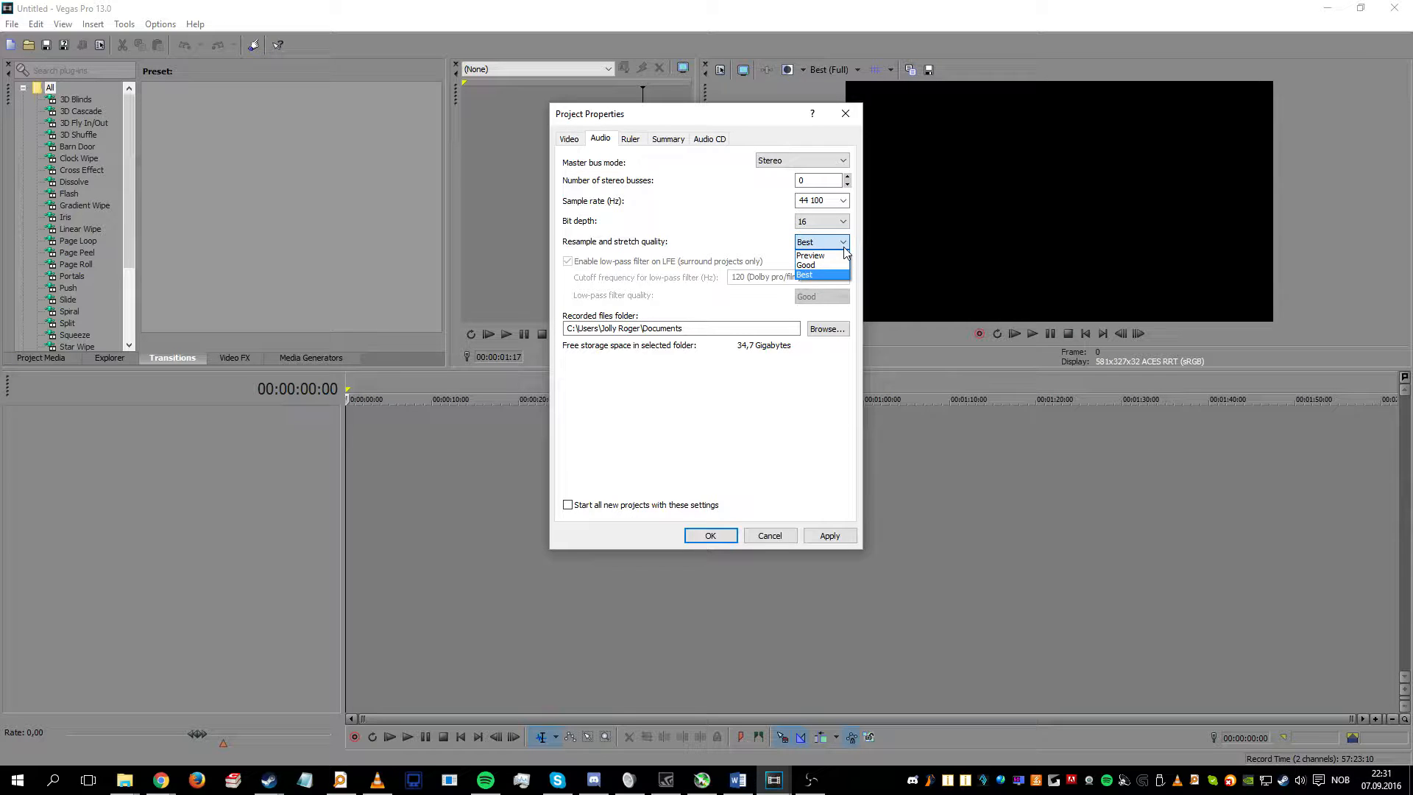
pyautogui.click(844, 248)
pyautogui.click(633, 139)
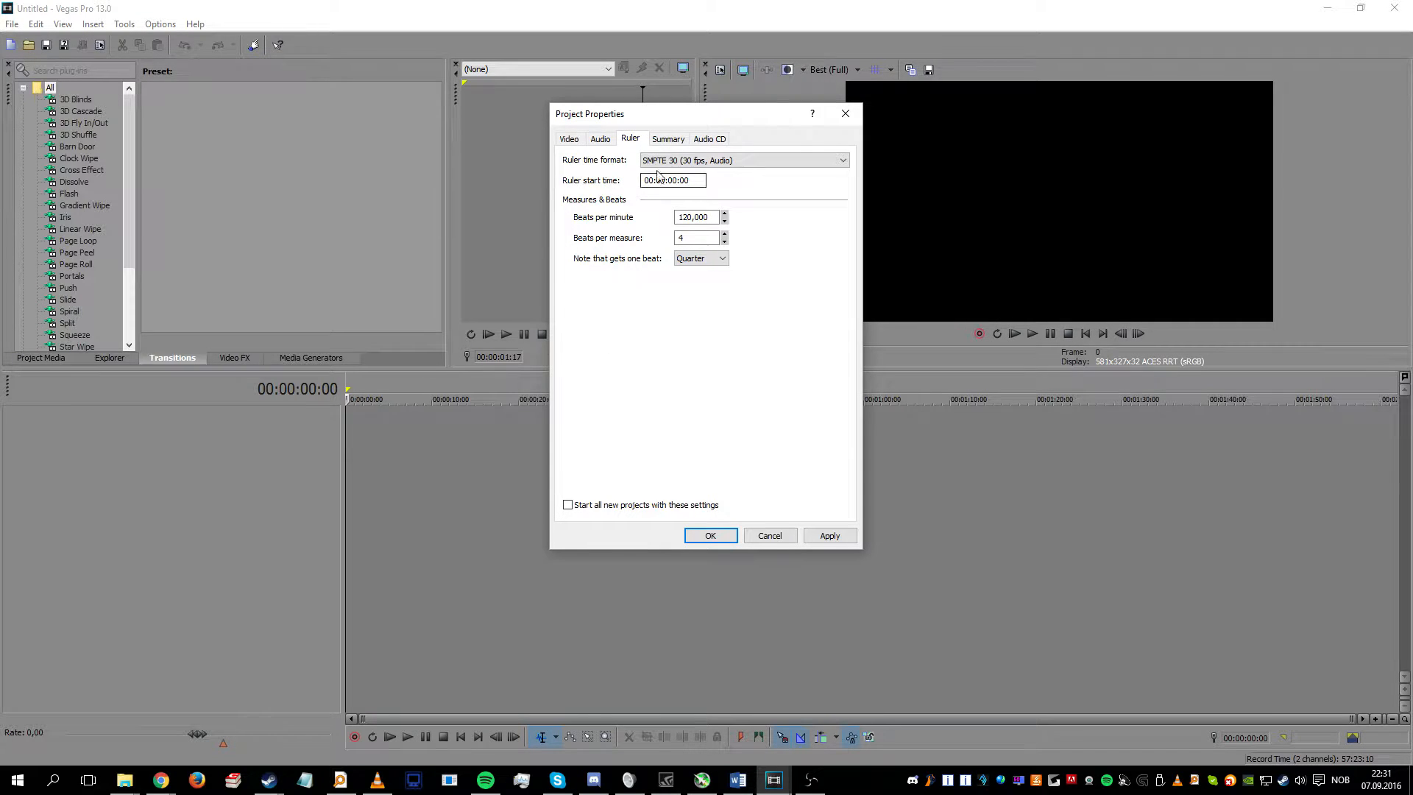
pyautogui.click(668, 139)
pyautogui.click(630, 140)
pyautogui.click(669, 140)
pyautogui.click(697, 140)
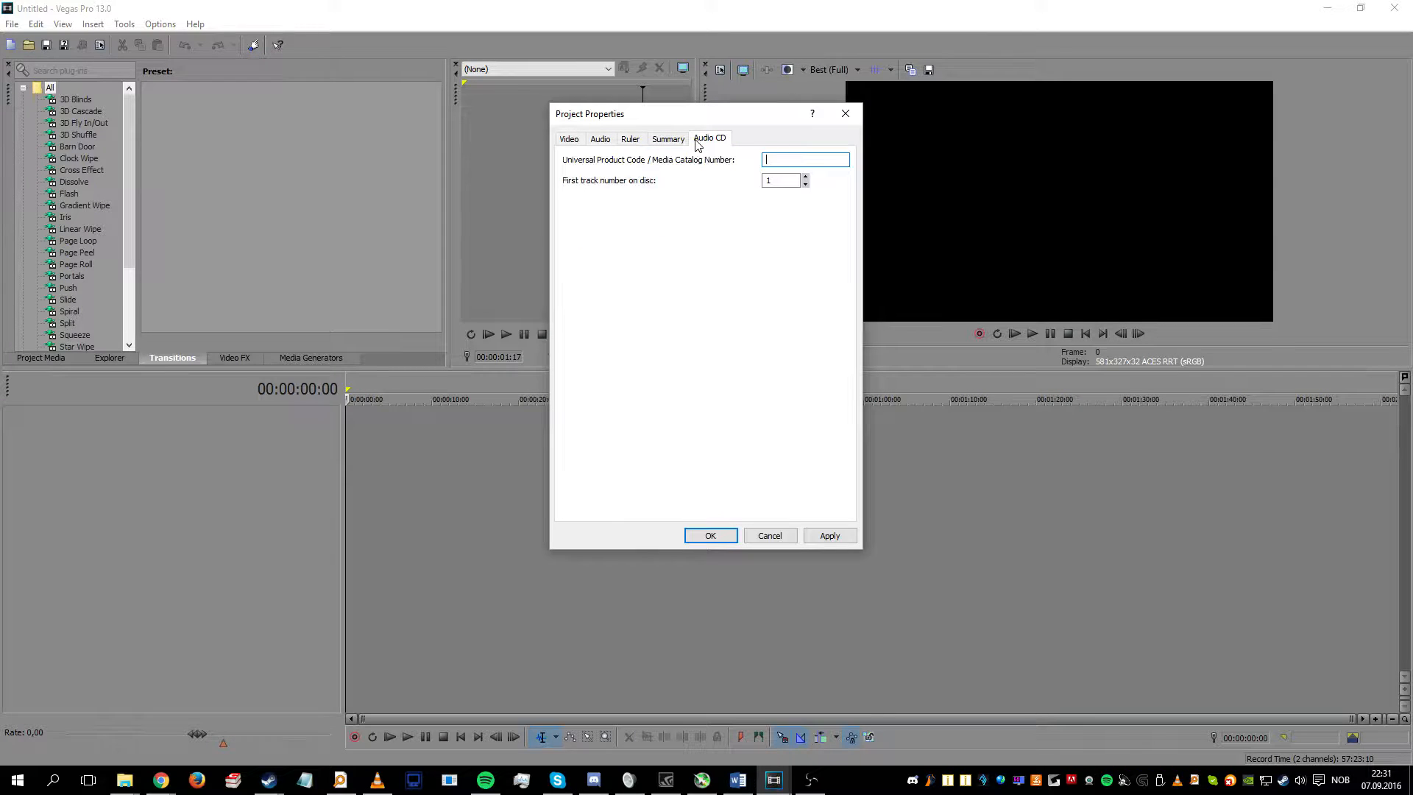
pyautogui.click(769, 536)
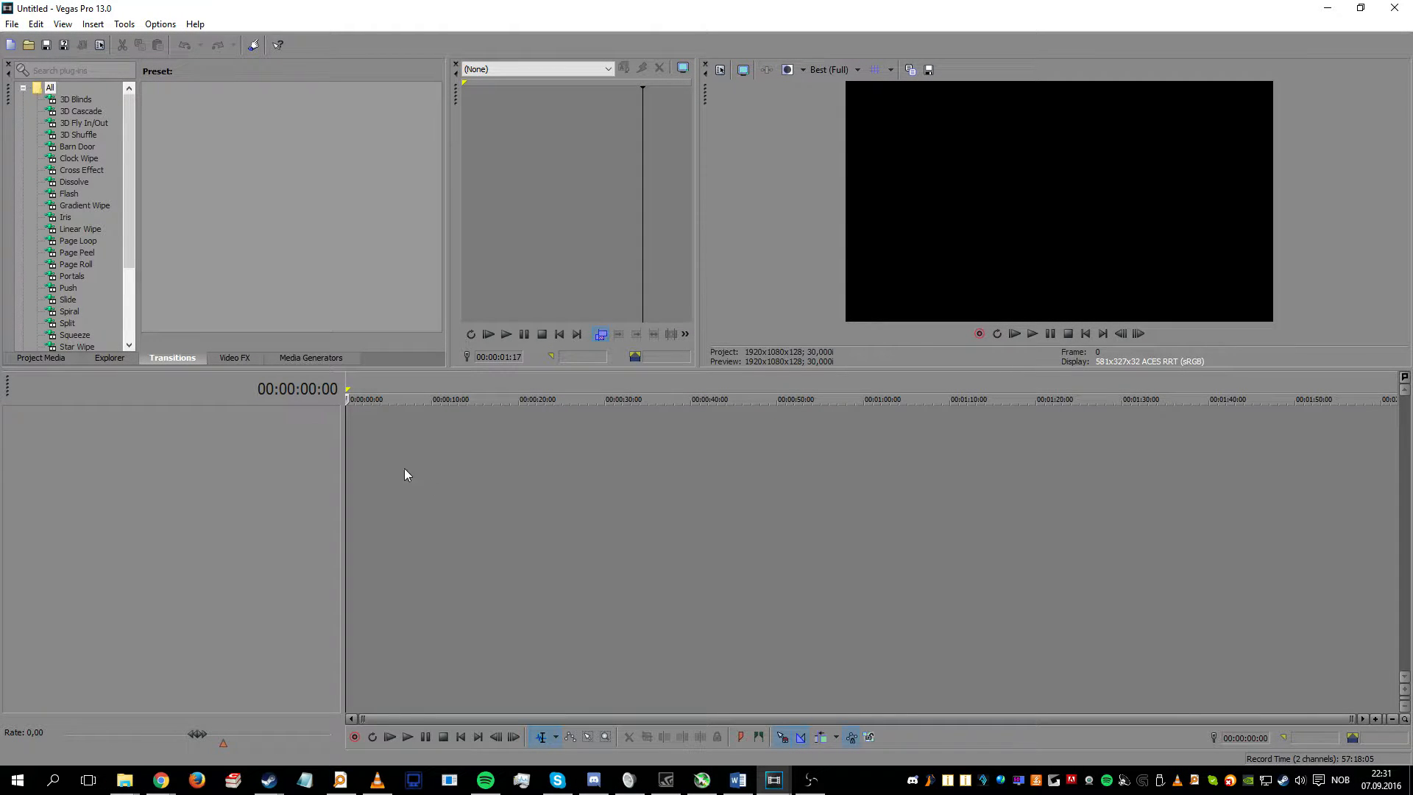
# Step: Insert four audio tracks into the empty project
pyautogui.rightClick(217, 422)
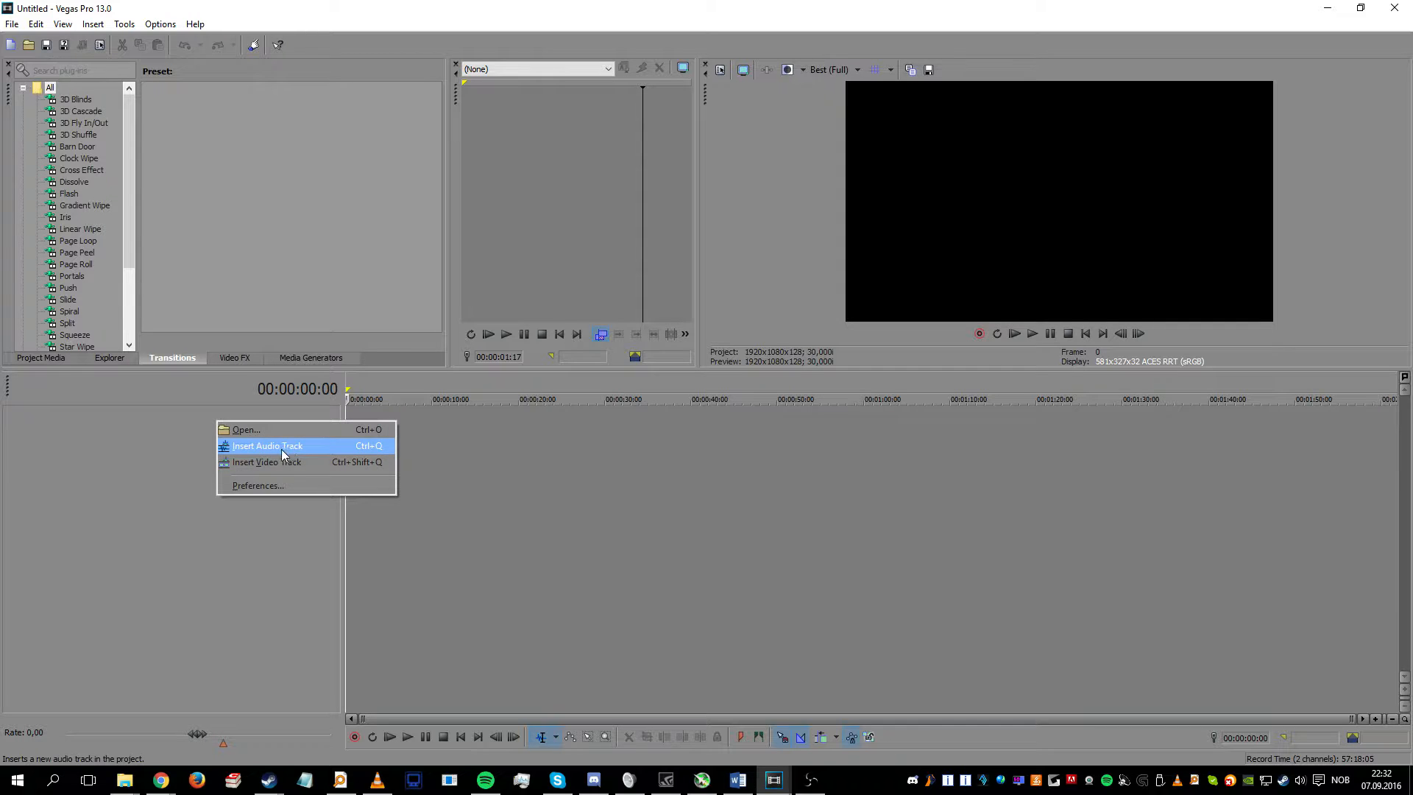
pyautogui.click(159, 477)
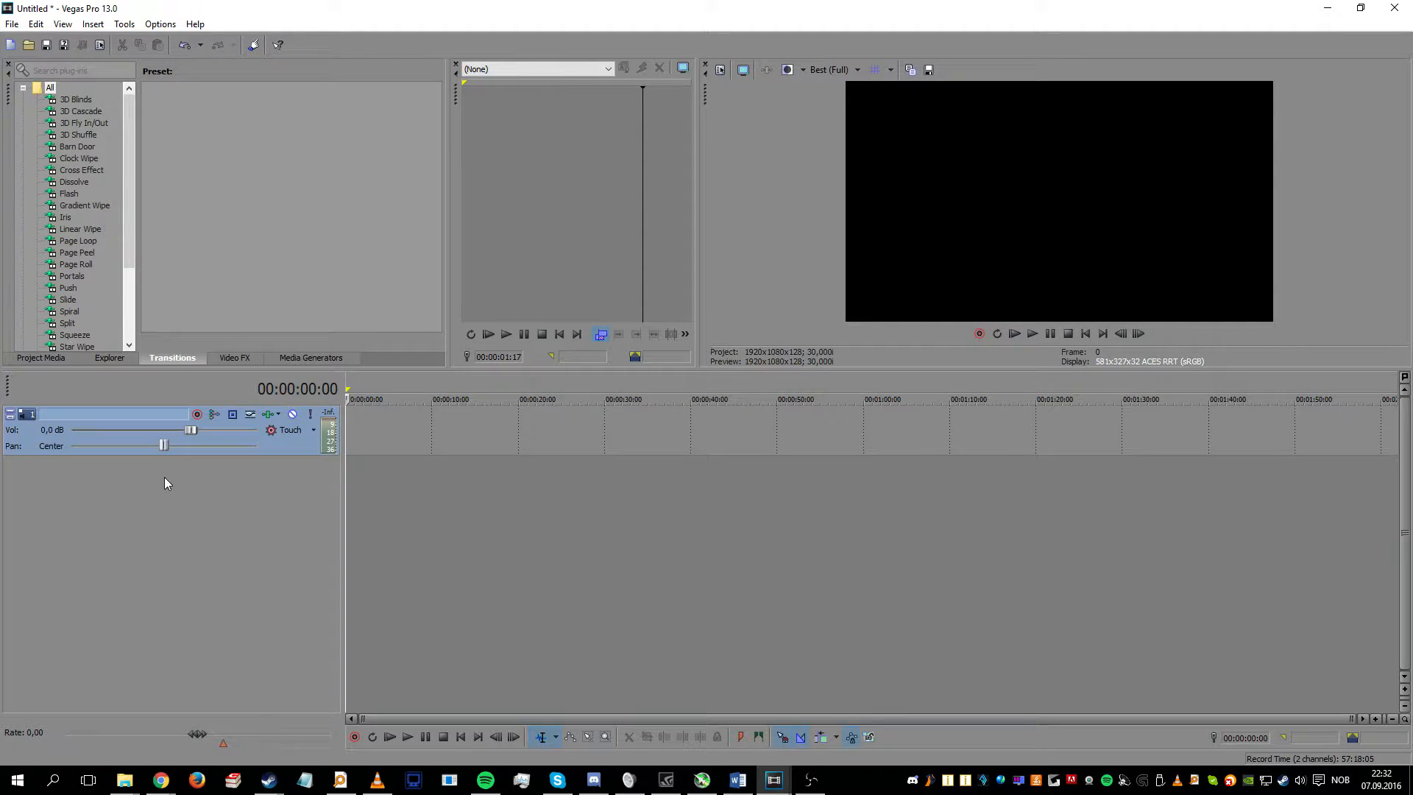
pyautogui.hotkey('ctrl', 'q')
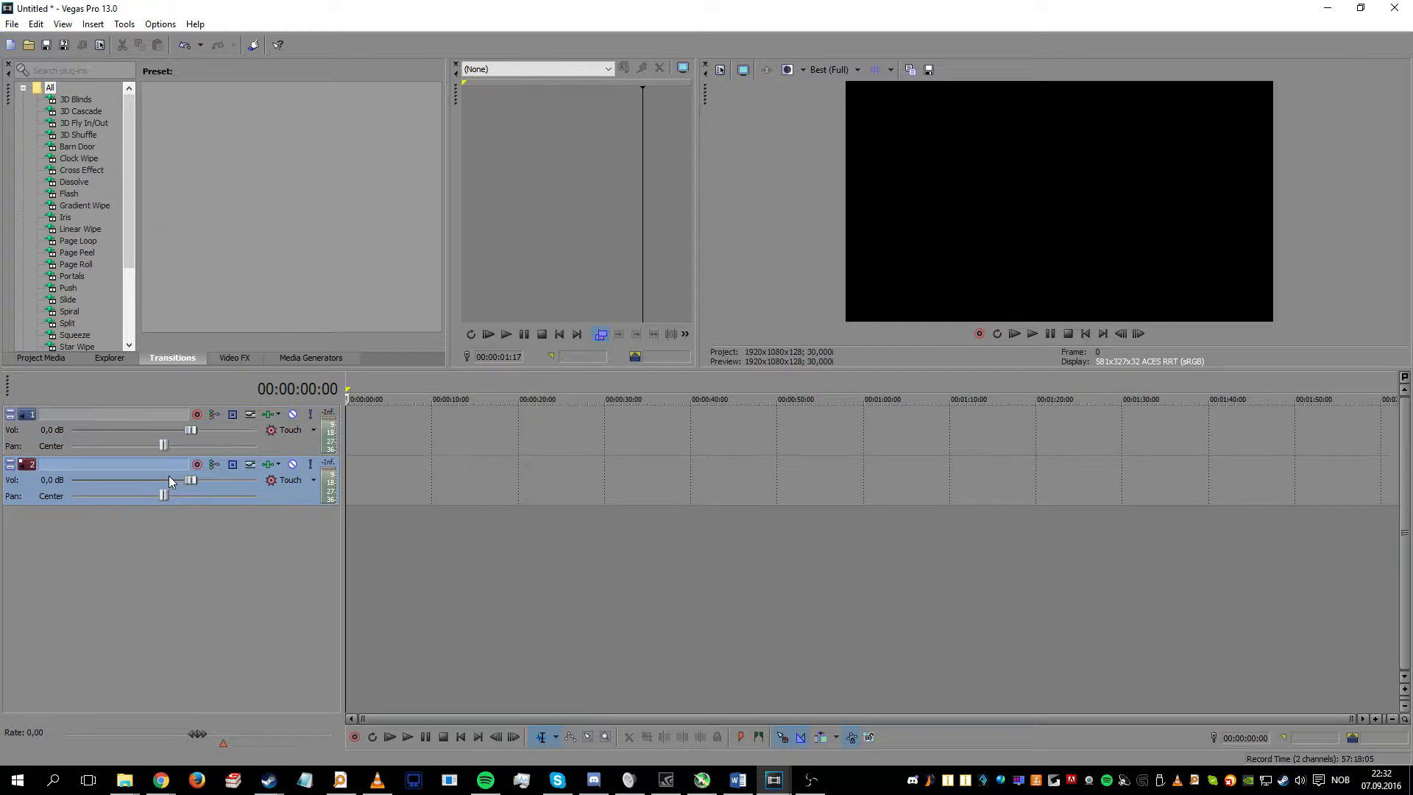
pyautogui.hotkey('ctrl', 'q')
pyautogui.hotkey('ctrl', 'q')
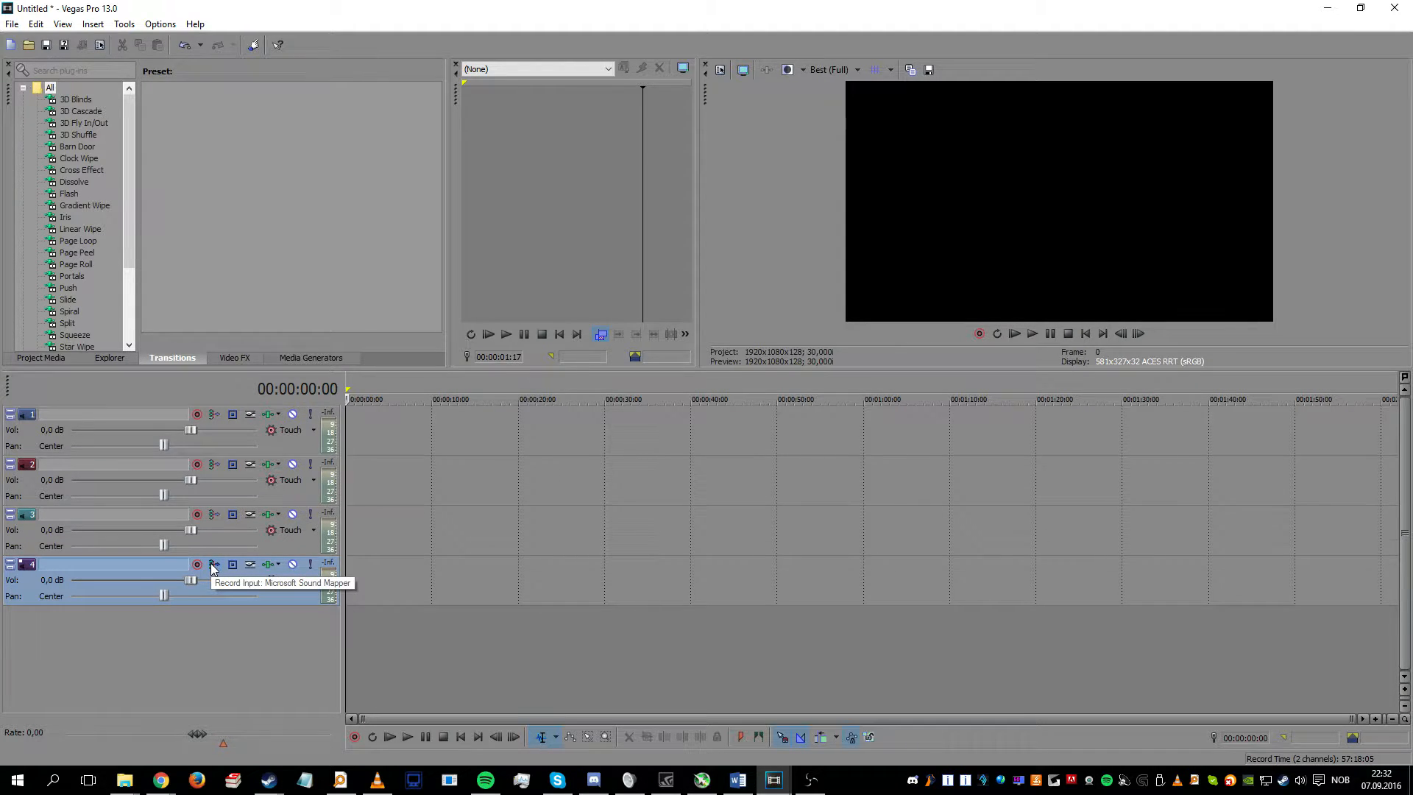
# Step: Insert four video tracks above the audio tracks
pyautogui.hotkey('ctrl', 'shift', 'q')
pyautogui.hotkey('ctrl', 'shift', 'q')
pyautogui.hotkey('ctrl', 'shift', 'q')
pyautogui.hotkey('ctrl', 'shift', 'q')
pyautogui.scroll(-1, 212, 524)
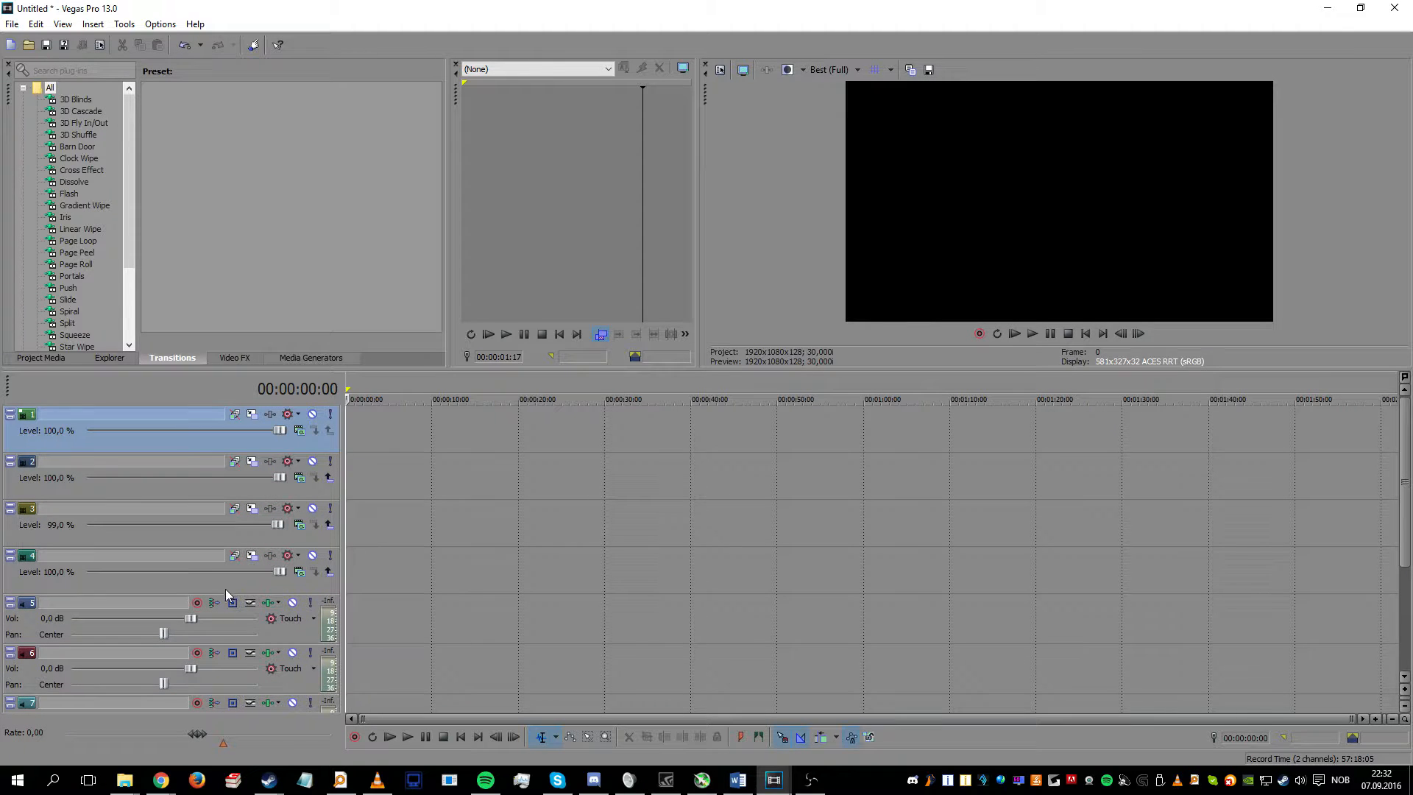
# Step: Enlarge the timeline area by shrinking the preview and transitions area above it, and remove one video track
pyautogui.moveTo(280, 368); pyautogui.dragTo(271, 149)
pyautogui.click(196, 367)
pyautogui.moveTo(243, 376)
pyautogui.mouseDown()
pyautogui.moveTo(245, 434)
pyautogui.moveTo(246, 375)
pyautogui.mouseUp()
pyautogui.press('Delete')
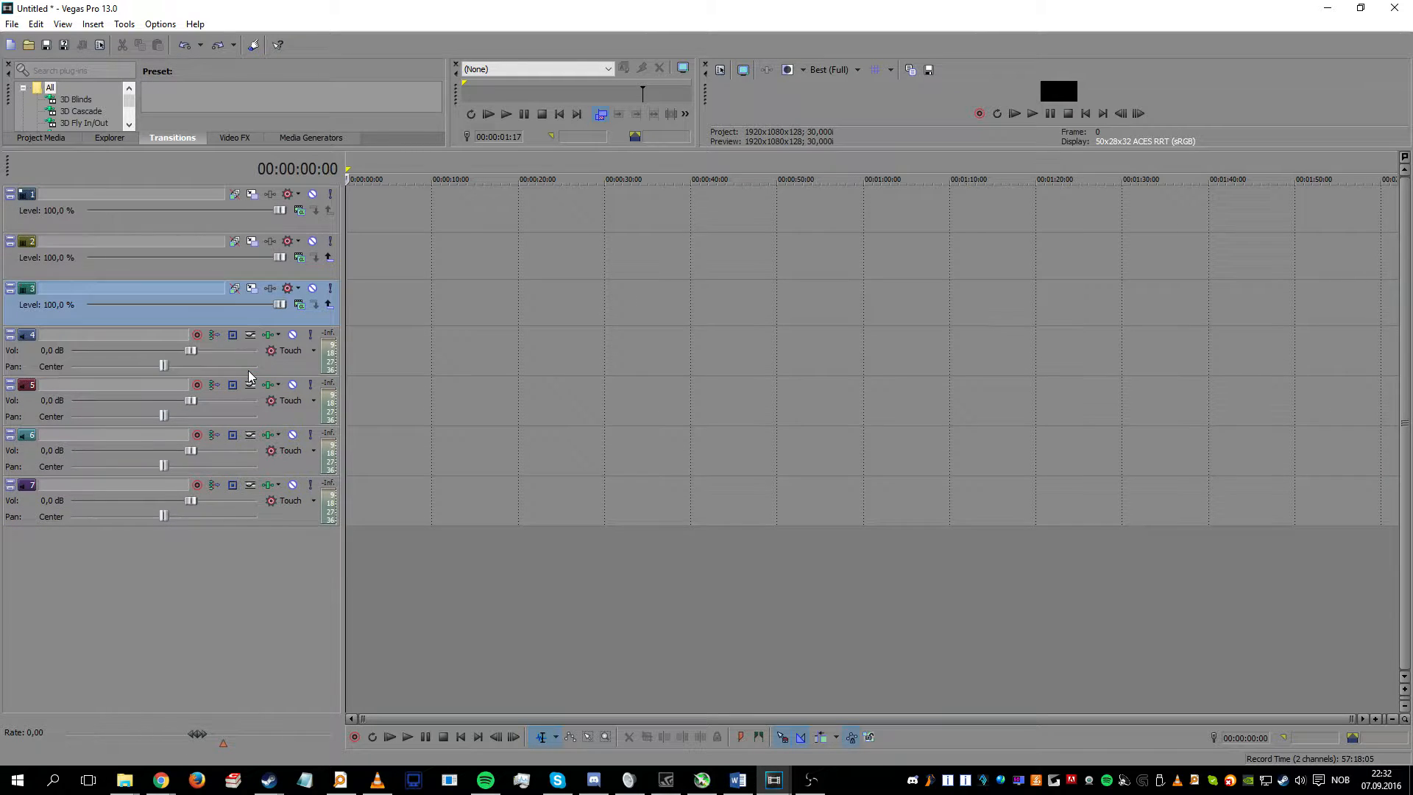
# Step: Insert another video track and reorder the tracks, placing an audio track directly beneath the topmost video track
pyautogui.click(263, 356)
pyautogui.click(254, 318)
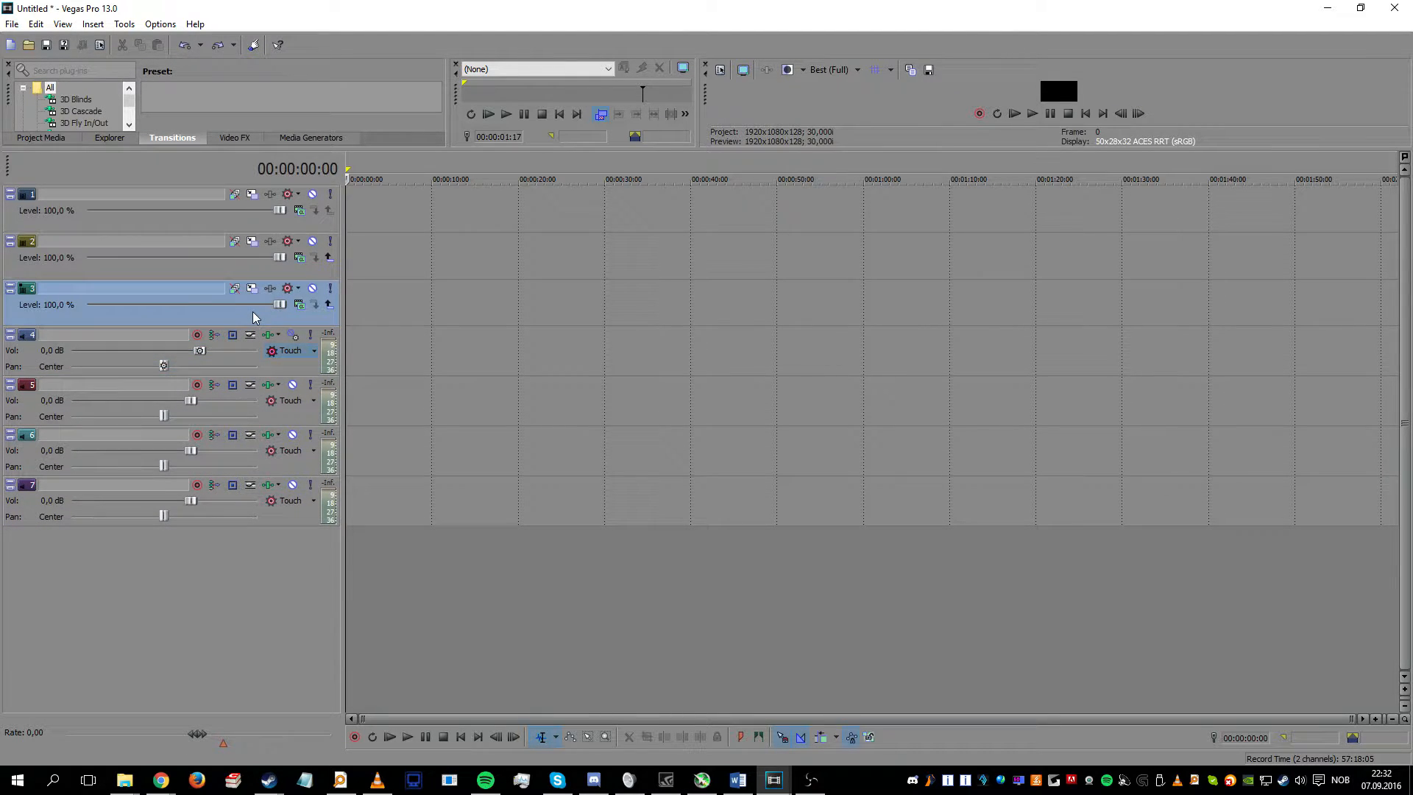
pyautogui.hotkey('ctrl', 'shift', 'q')
pyautogui.click(259, 364)
pyautogui.moveTo(241, 495); pyautogui.dragTo(241, 495)
pyautogui.moveTo(201, 320); pyautogui.dragTo(199, 378)
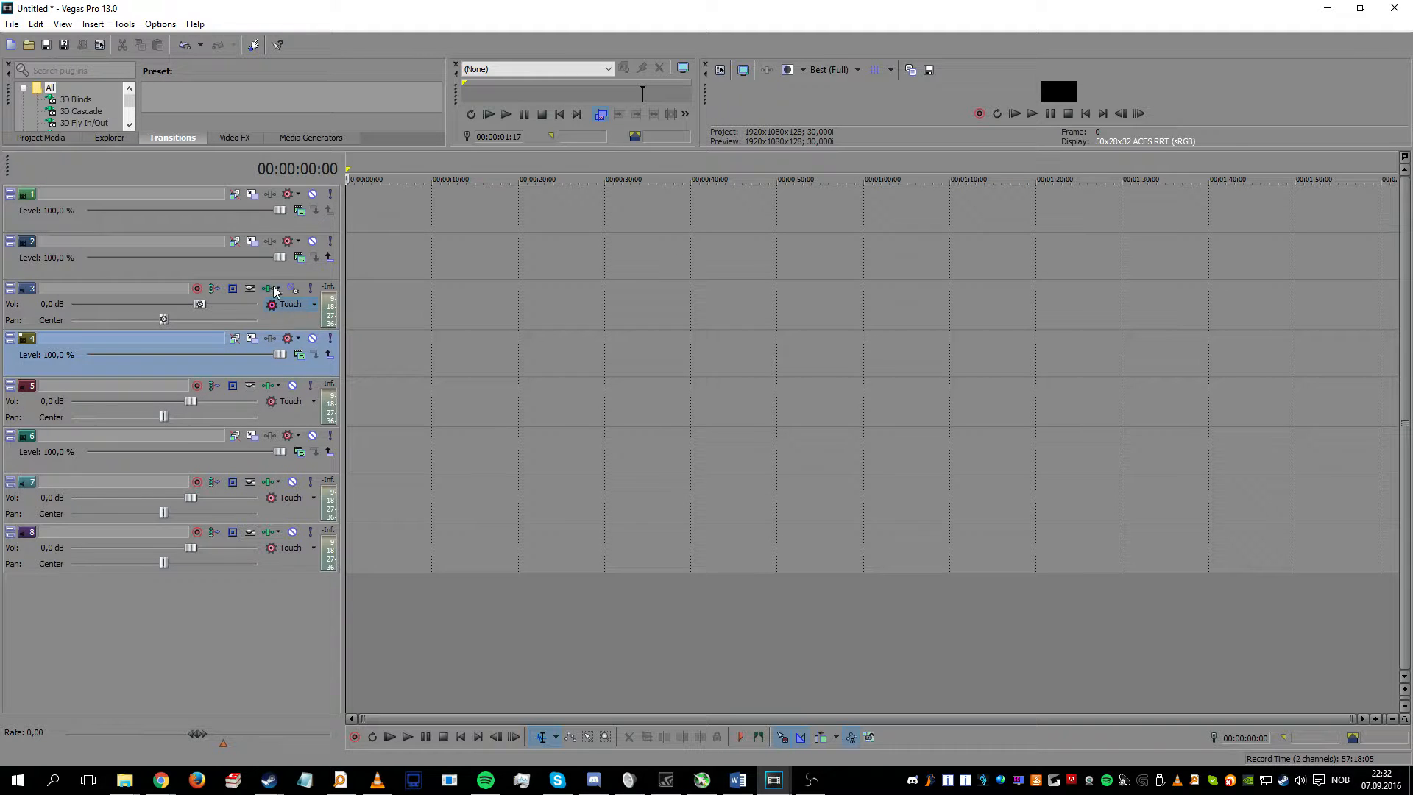
pyautogui.moveTo(267, 274); pyautogui.dragTo(269, 325)
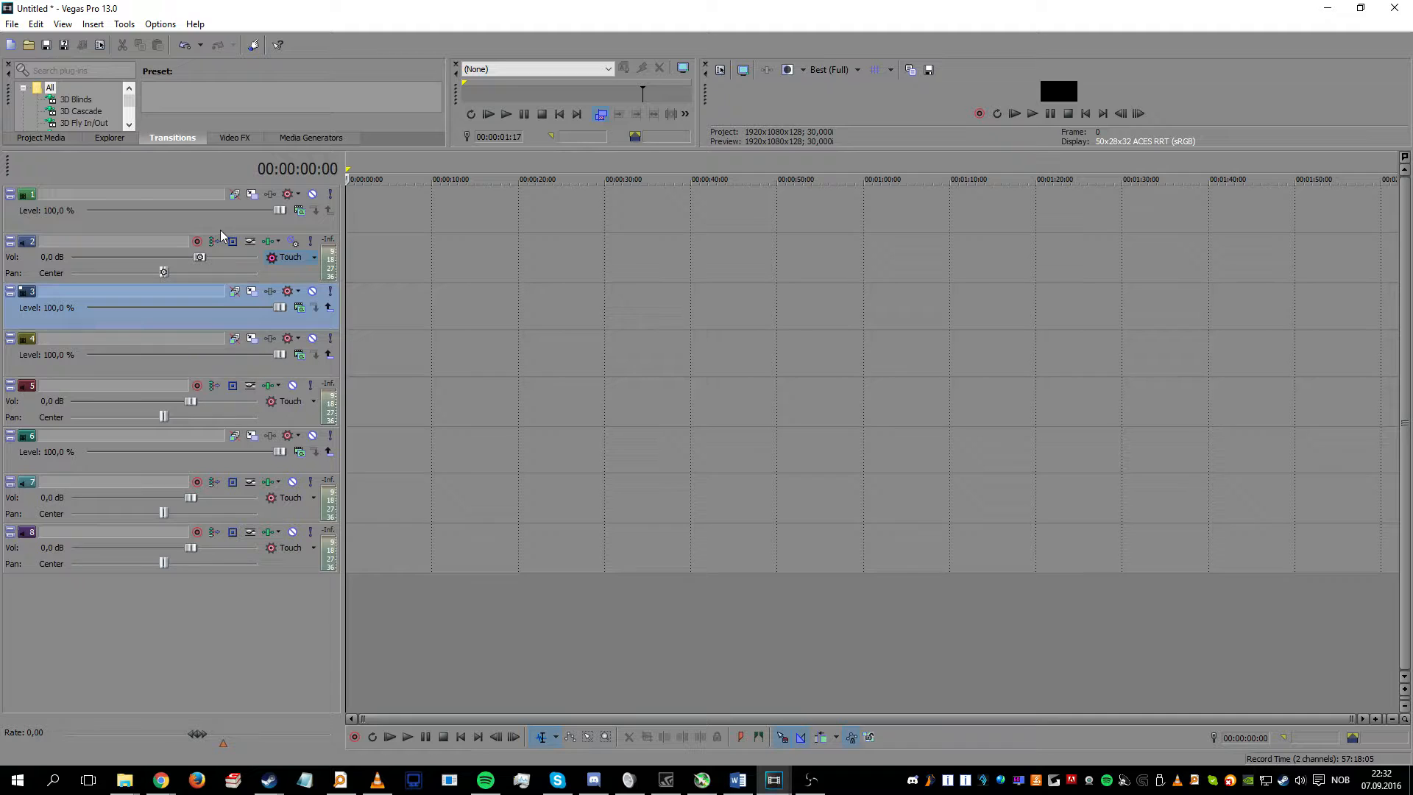
# Step: Group the topmost video track and the audio track directly beneath it into one track group
pyautogui.click(234, 228)
pyautogui.keyDown('shift'); pyautogui.click(283, 276); pyautogui.keyUp('shift')
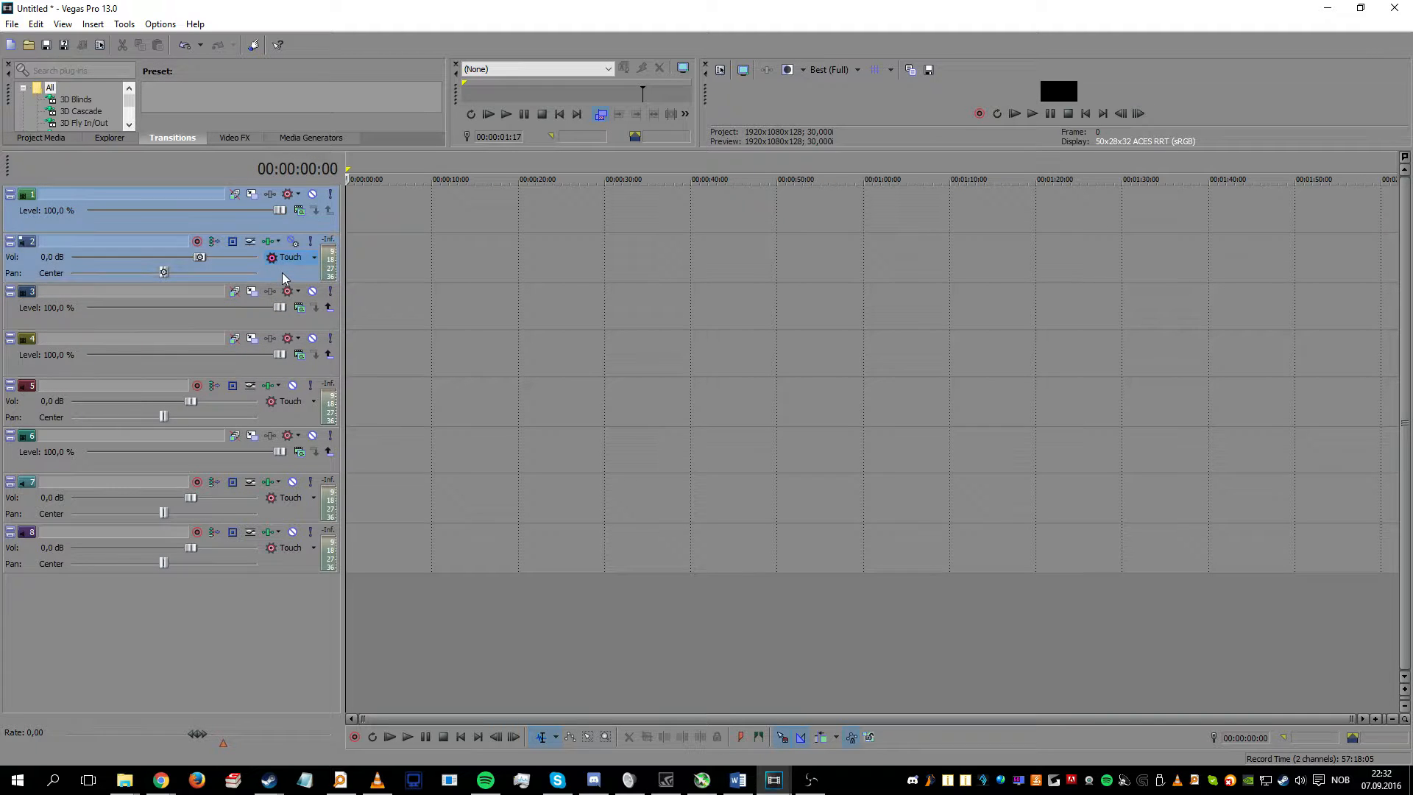
pyautogui.rightClick(281, 277)
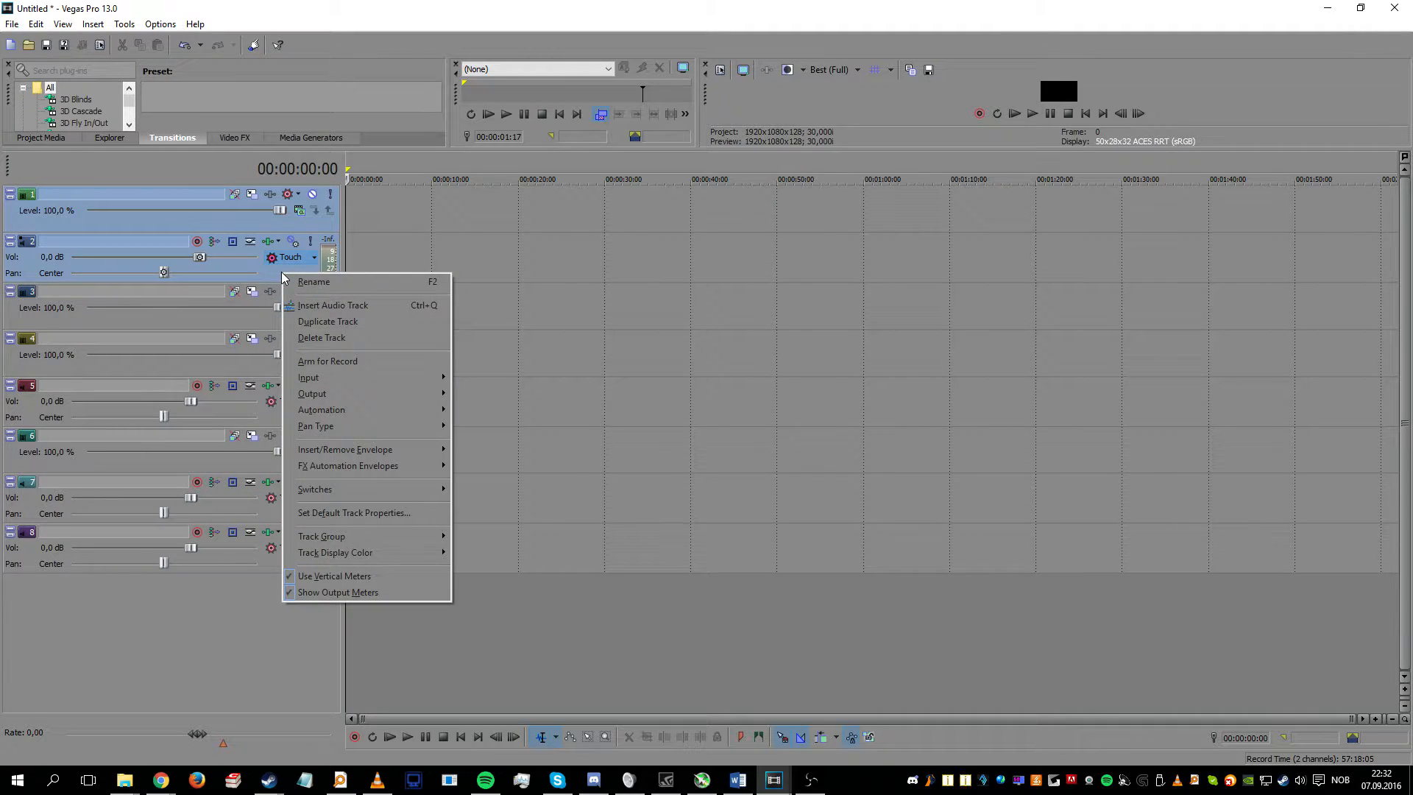
pyautogui.click(272, 278)
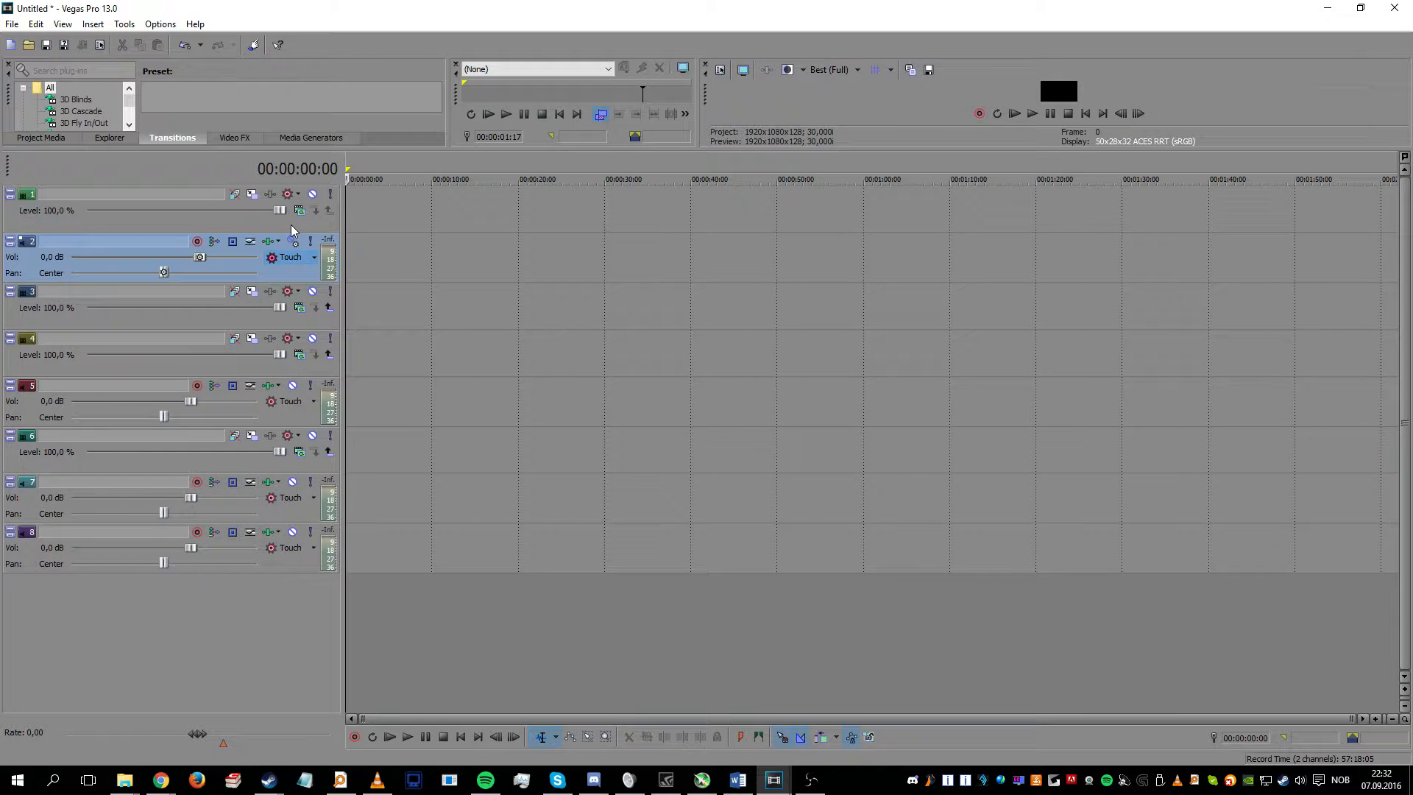
pyautogui.click(292, 226)
pyautogui.keyDown('shift'); pyautogui.click(291, 271); pyautogui.keyUp('shift')
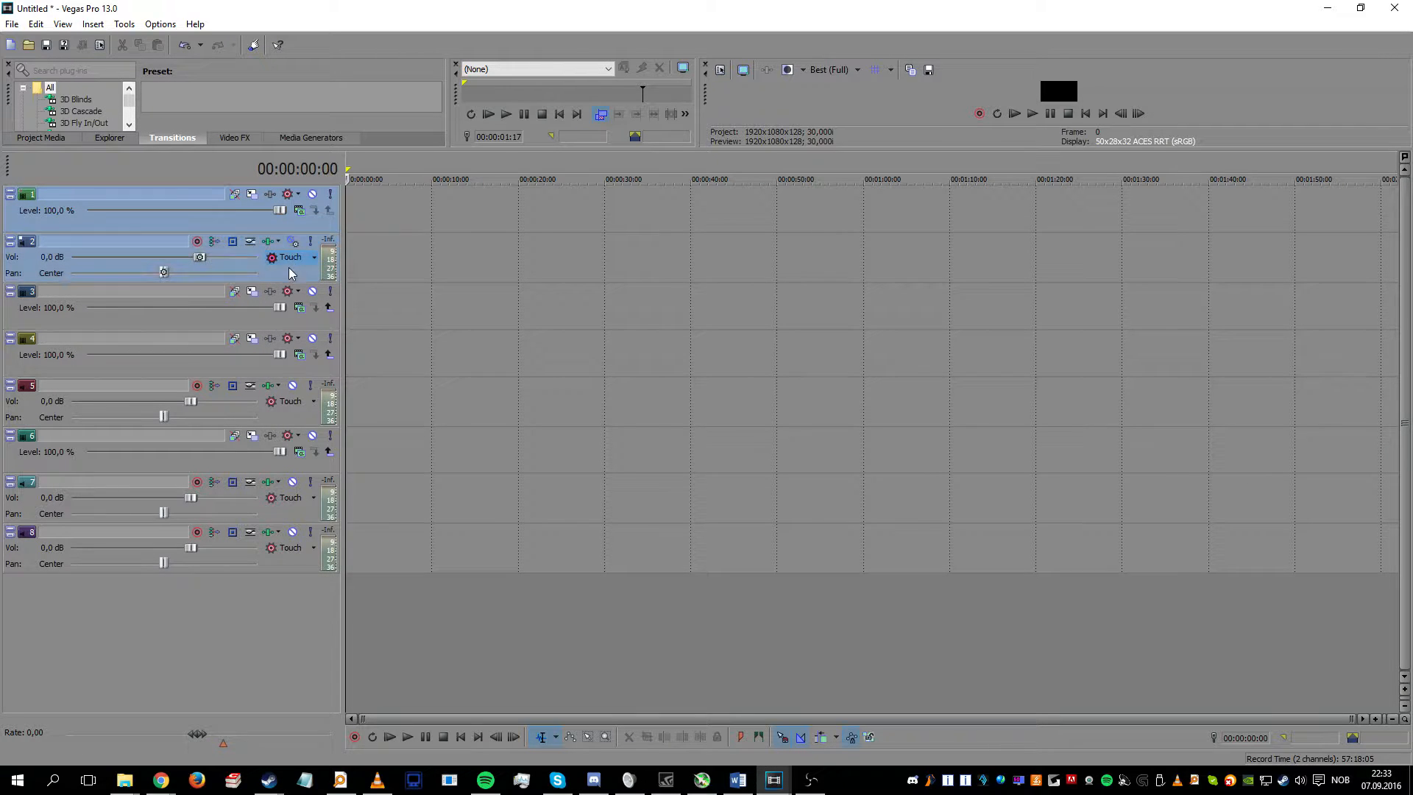
pyautogui.click(307, 227)
pyautogui.keyDown('shift'); pyautogui.click(297, 276); pyautogui.keyUp('shift')
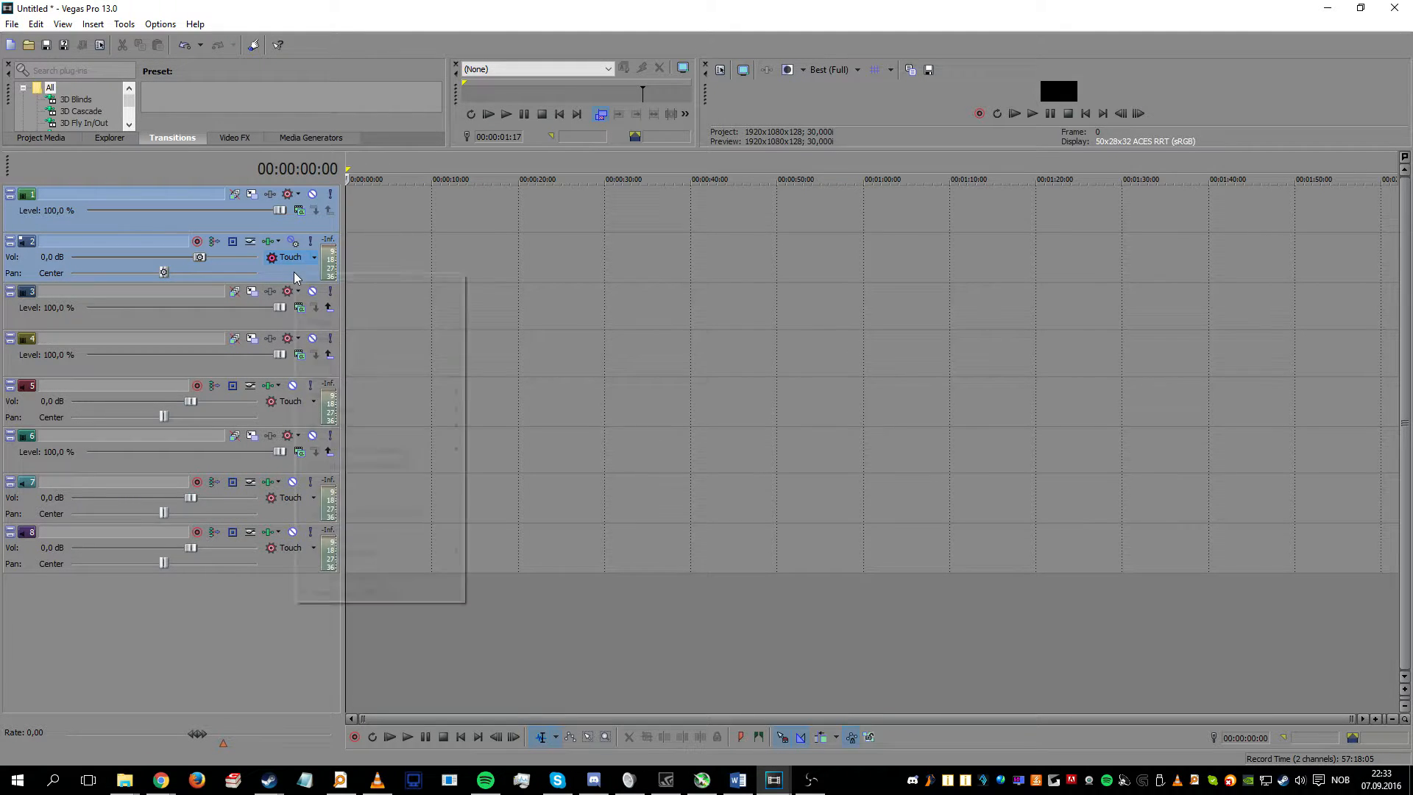
pyautogui.rightClick(295, 277)
pyautogui.moveTo(381, 541)
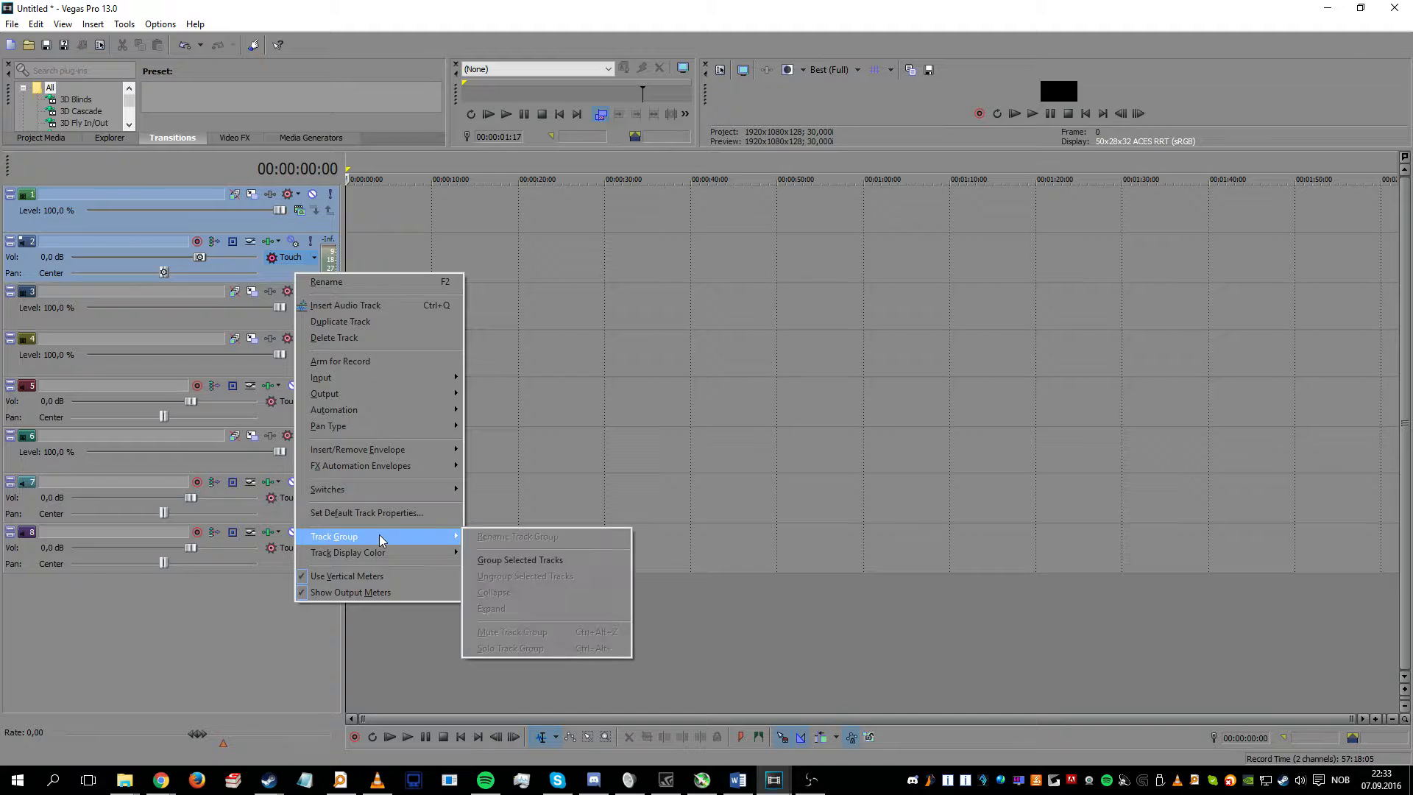
pyautogui.click(537, 560)
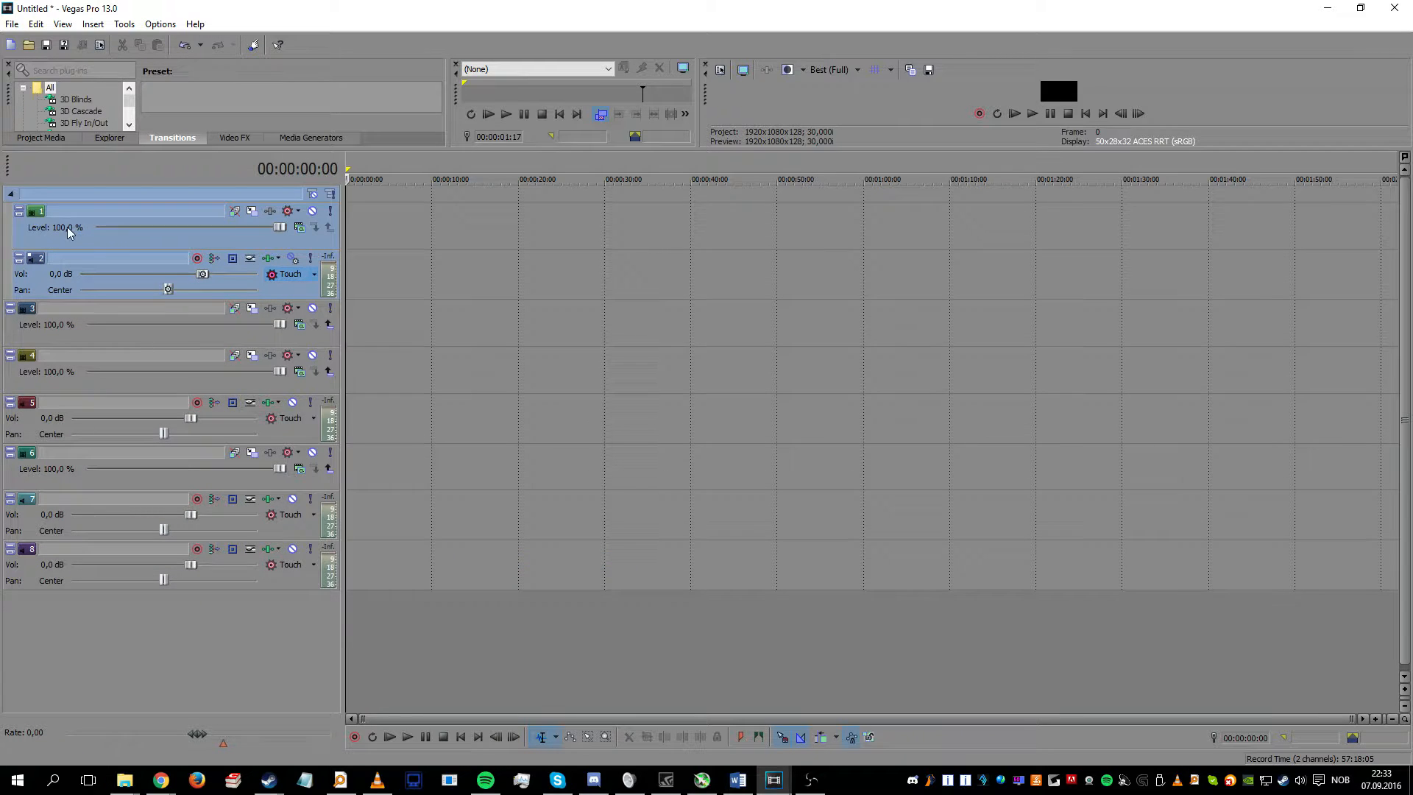
# Step: Collapse the new track group and name it "Outro Intro"
pyautogui.click(11, 193)
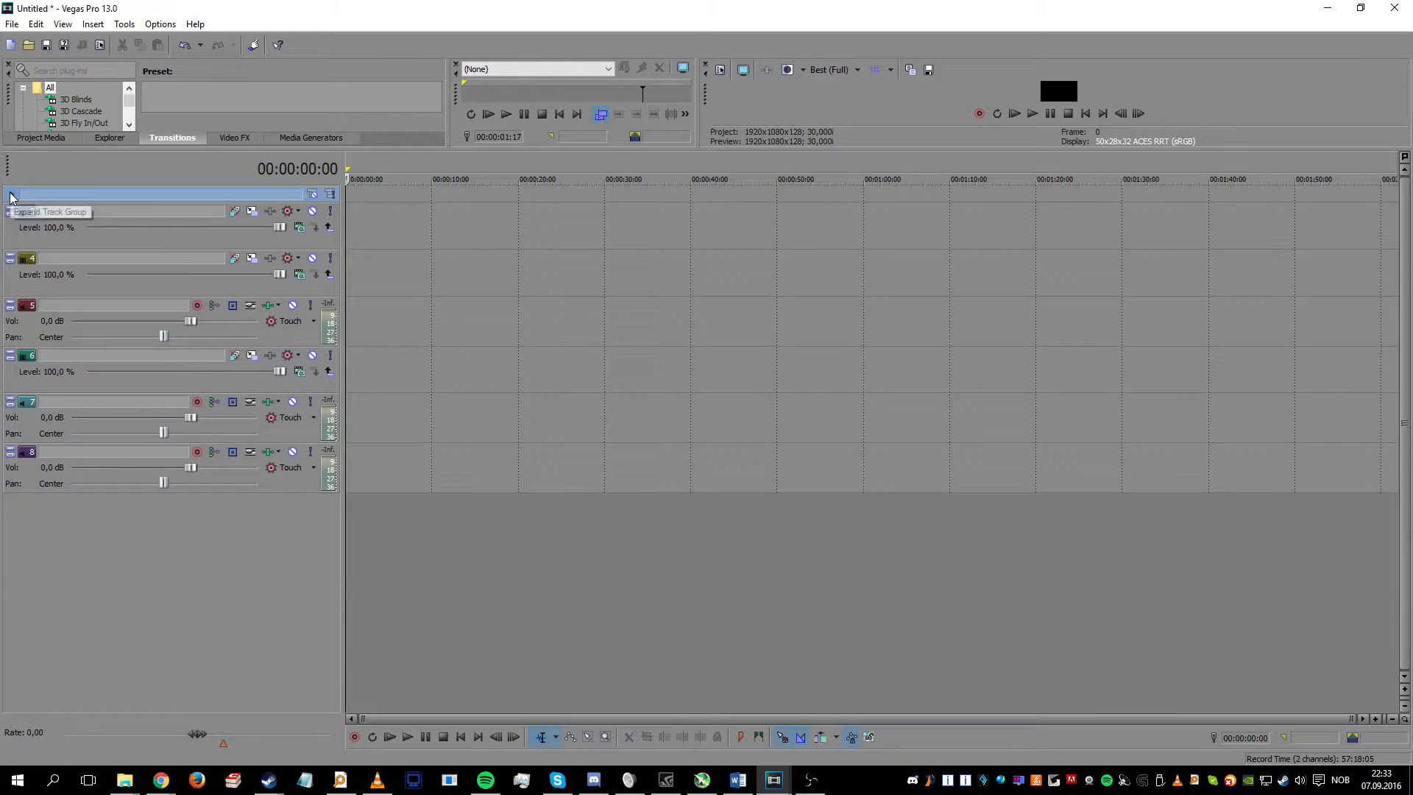
pyautogui.click(10, 194)
pyautogui.click(11, 194)
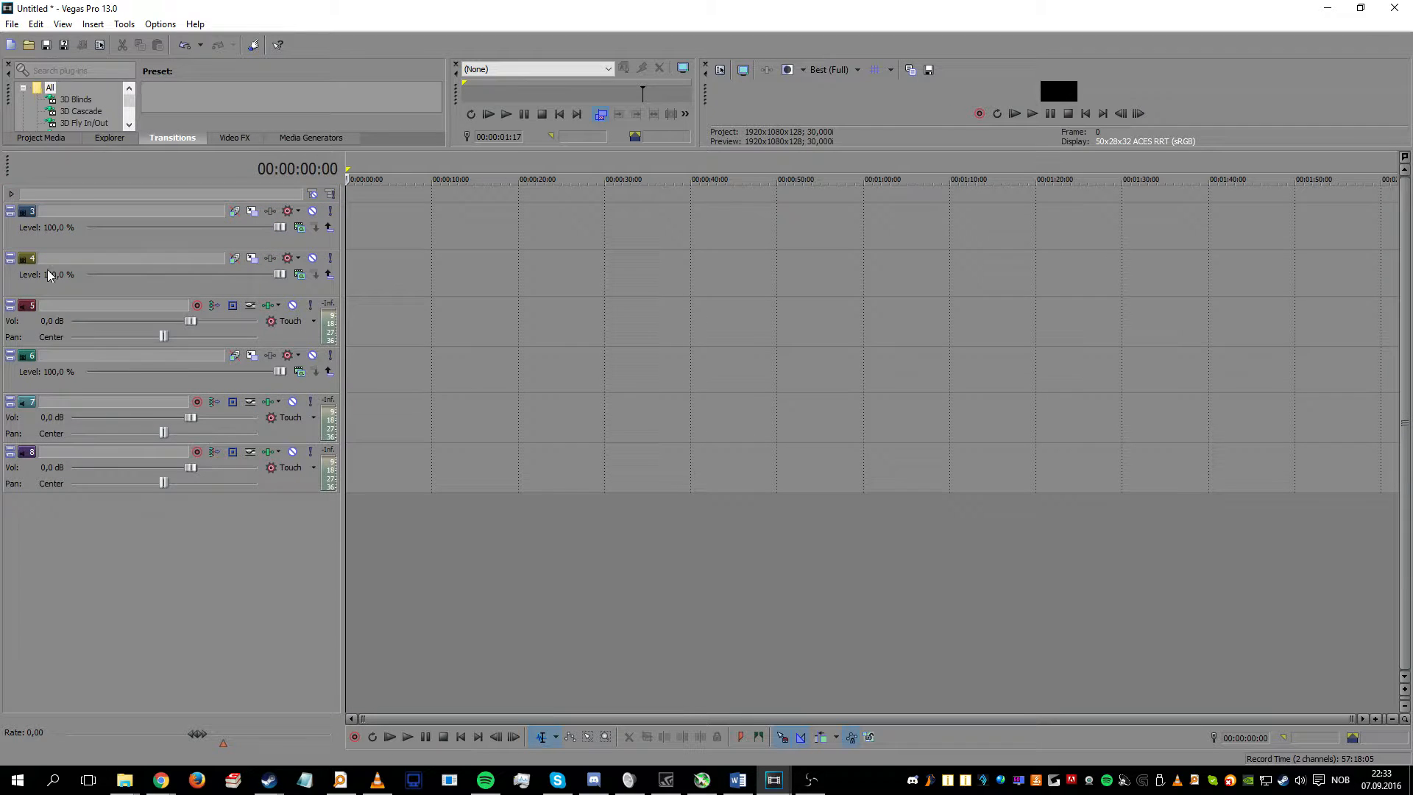
pyautogui.doubleClick(53, 195)
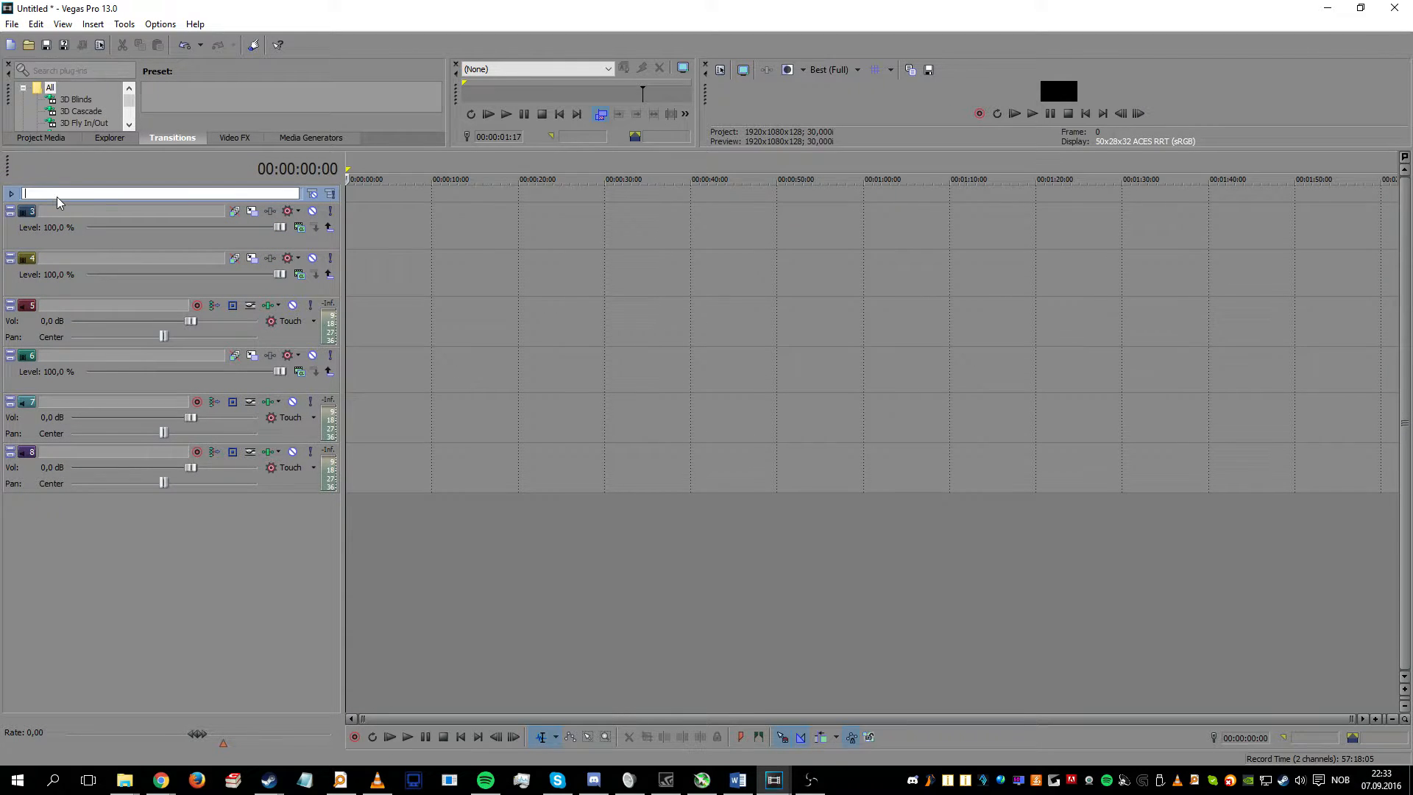
pyautogui.write('Outro Intro')
pyautogui.press('Return')
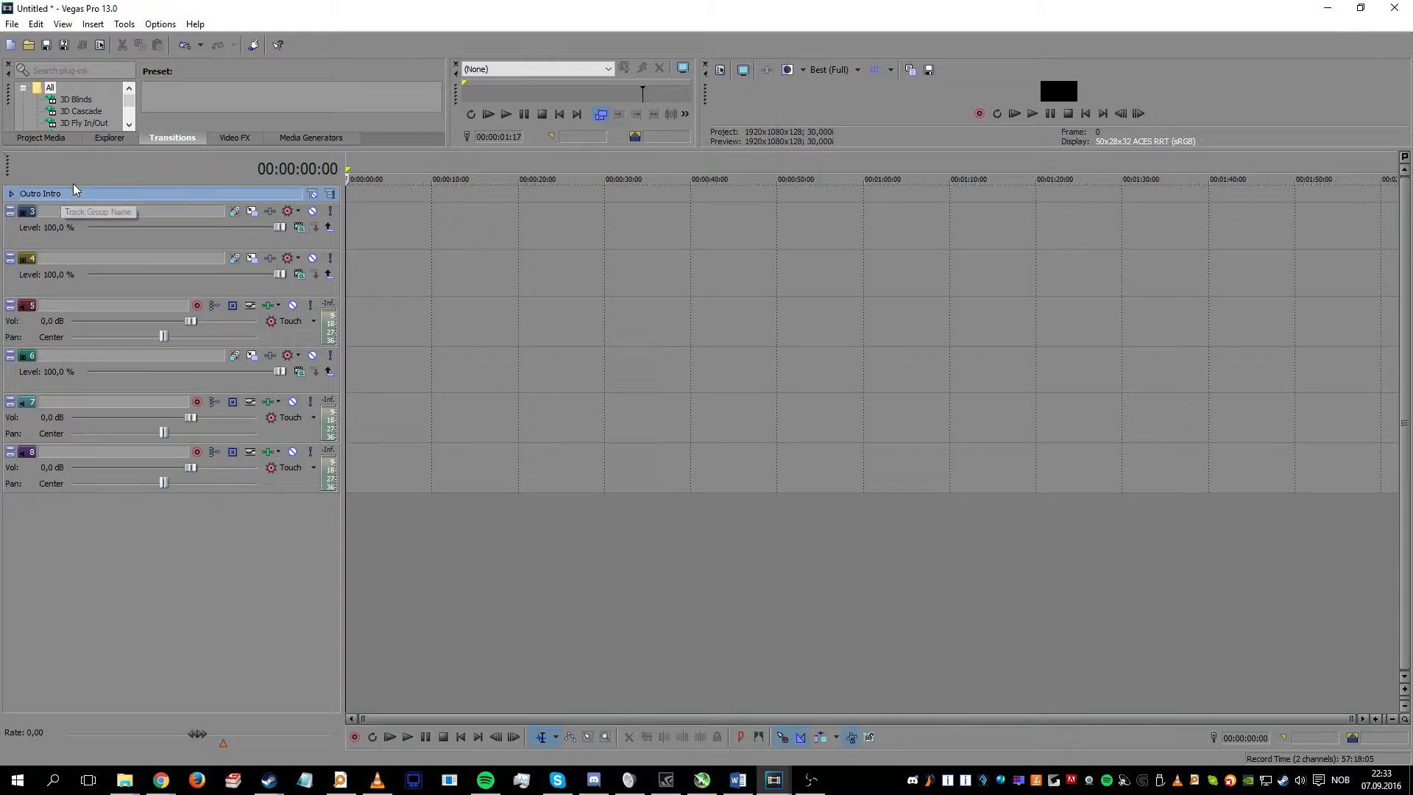
# Step: Group tracks 3 to 5, the two video tracks and the audio track below them, into a second track group
pyautogui.click(175, 241)
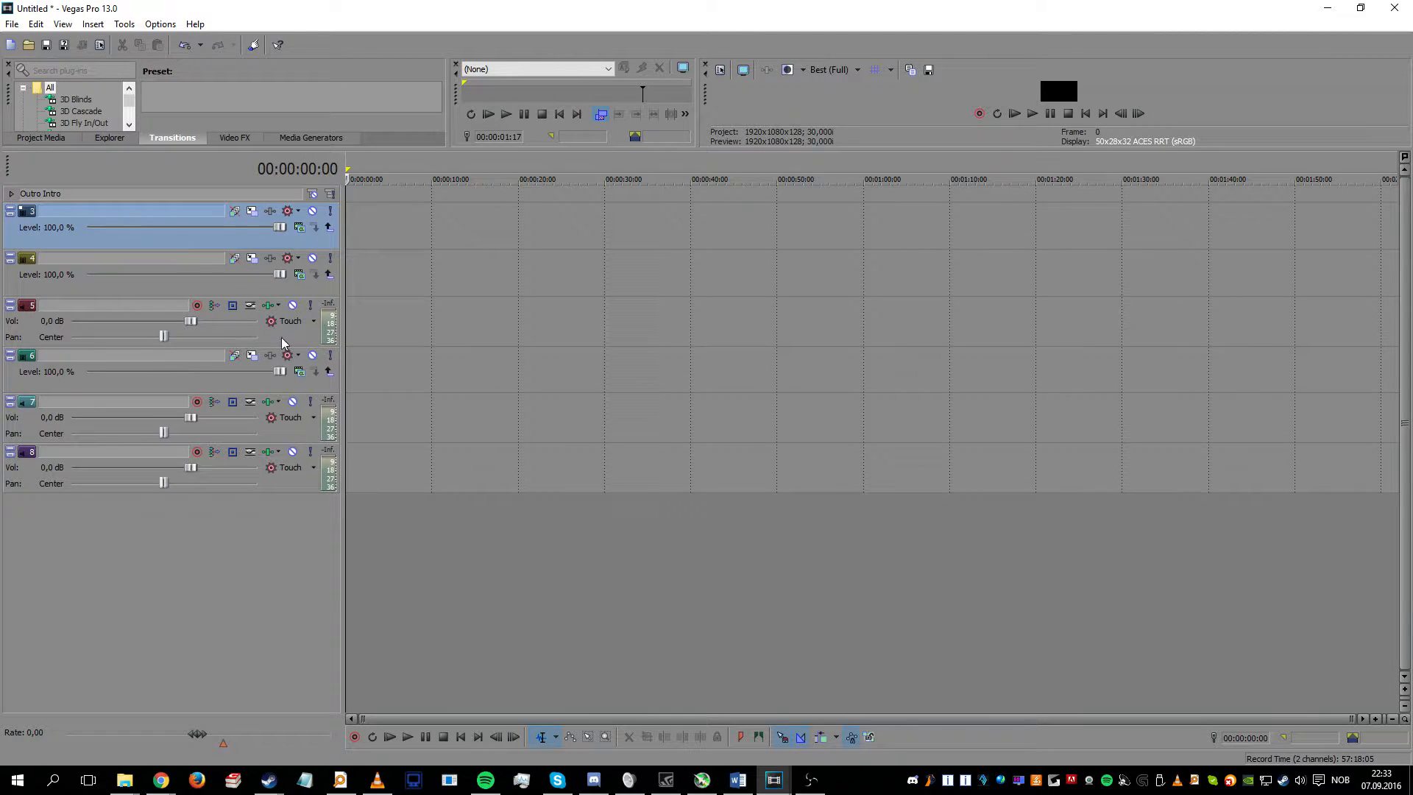
pyautogui.keyDown('shift'); pyautogui.click(302, 335); pyautogui.keyUp('shift')
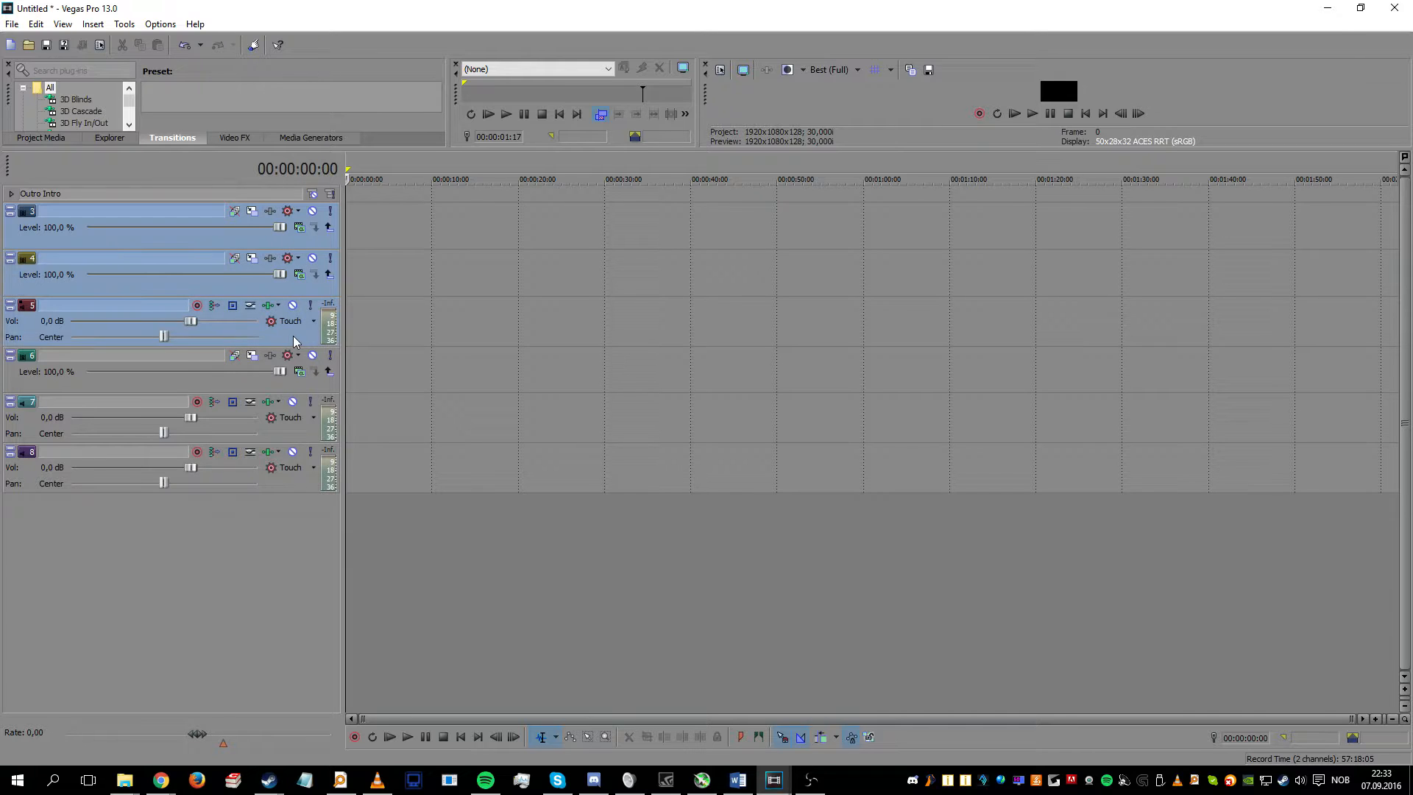
pyautogui.rightClick(295, 338)
pyautogui.moveTo(390, 601)
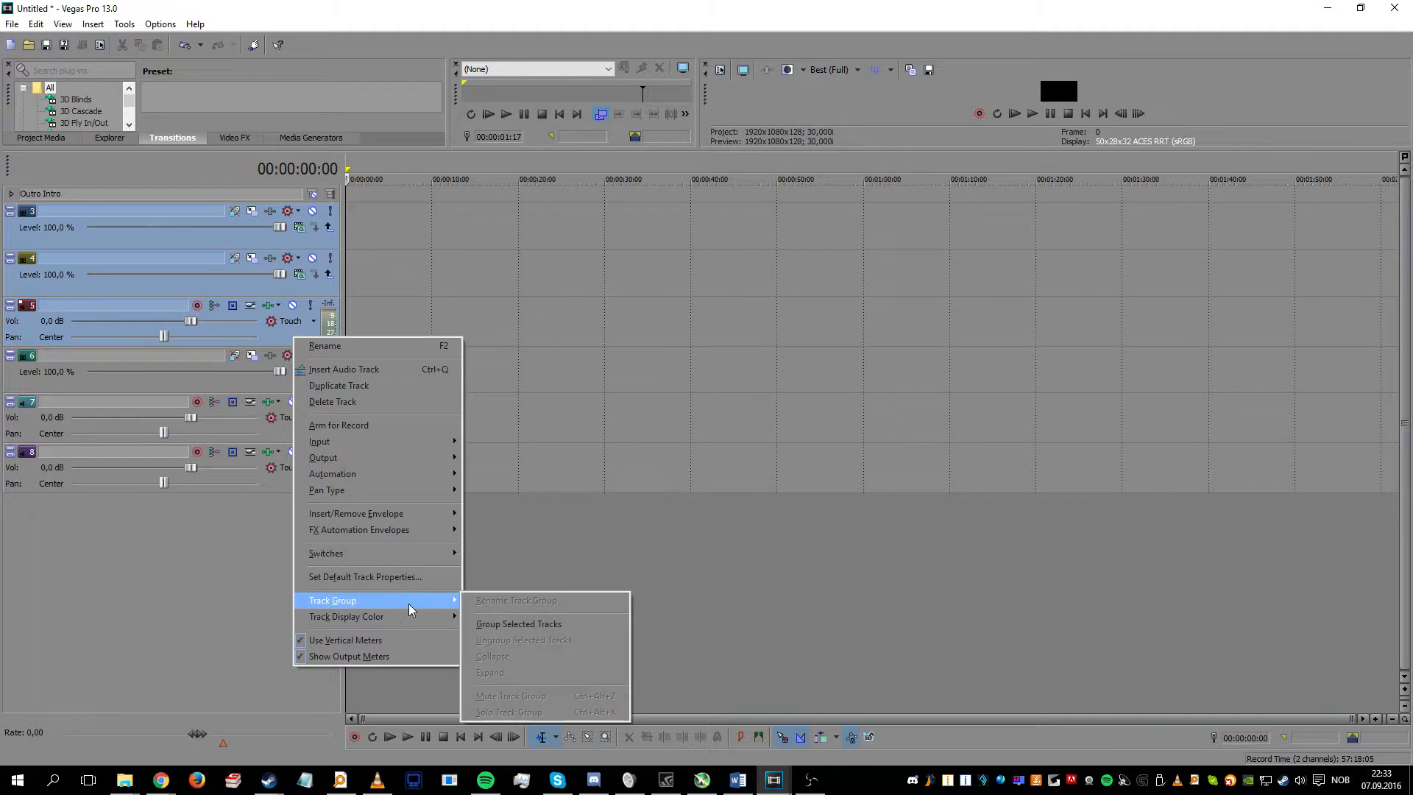
pyautogui.click(542, 625)
# Step: Name the second track group "Webcam" and collapse it
pyautogui.doubleClick(103, 212)
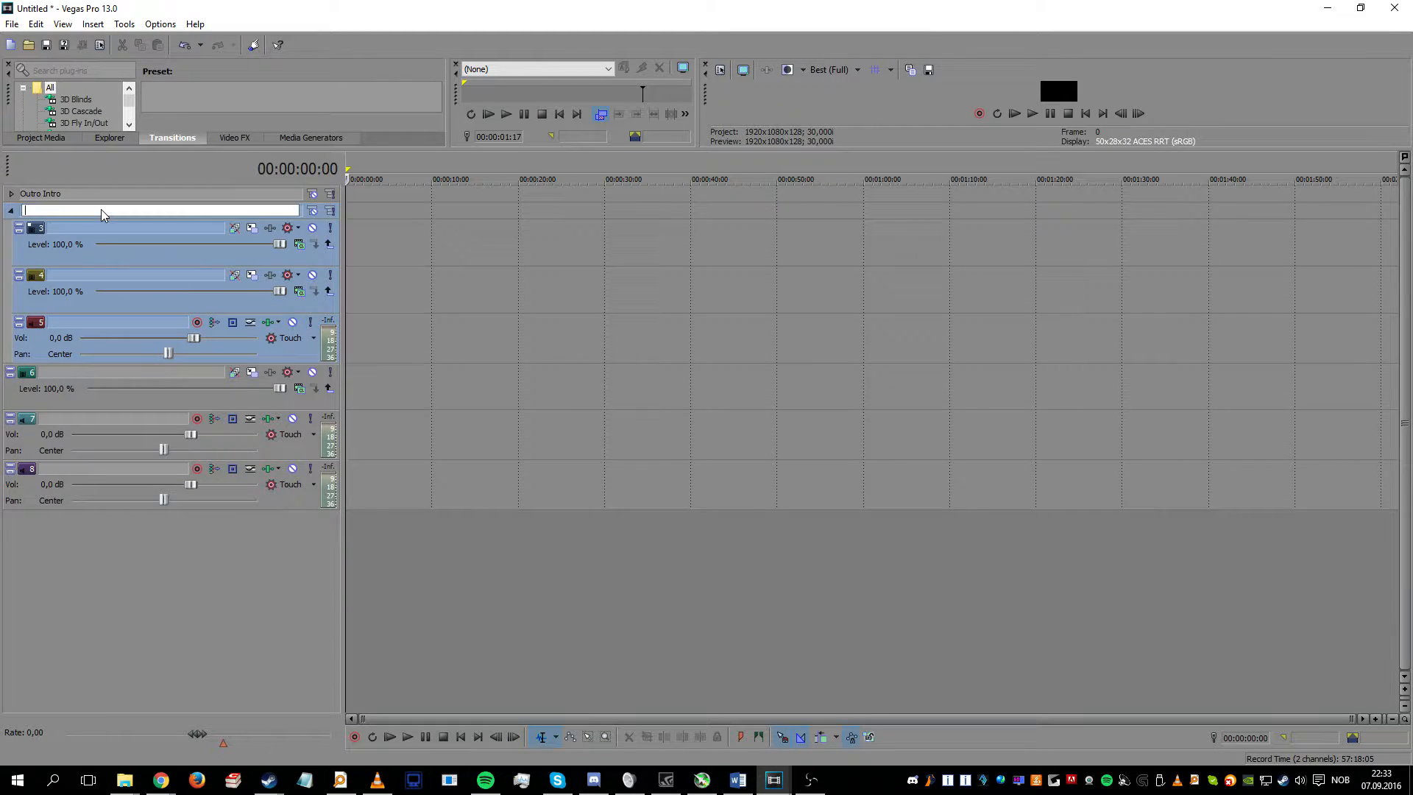
pyautogui.write('Webcam')
pyautogui.press('Return')
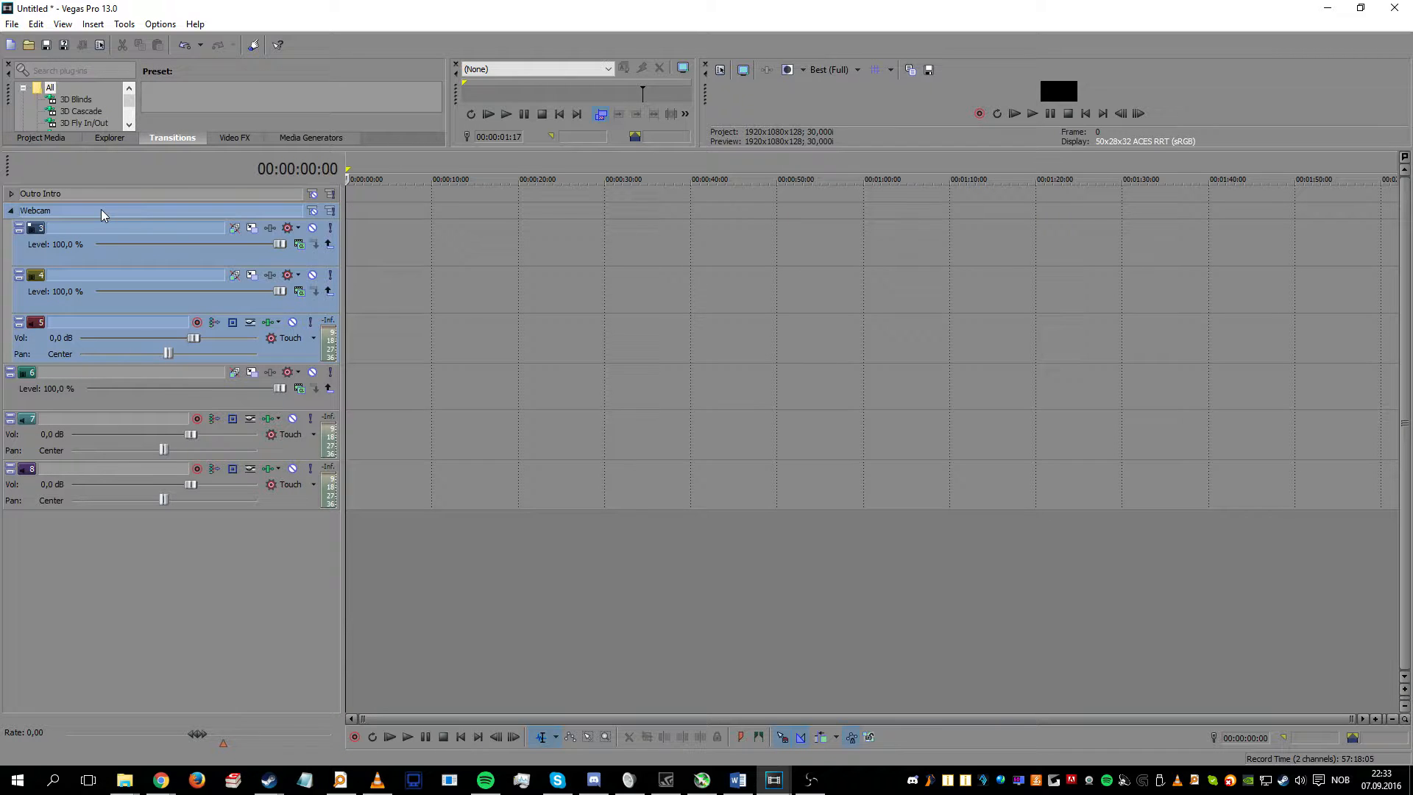
pyautogui.click(11, 212)
# Step: Group the remaining tracks 6 to 8, one video and two audio tracks, into a third track group
pyautogui.click(106, 256)
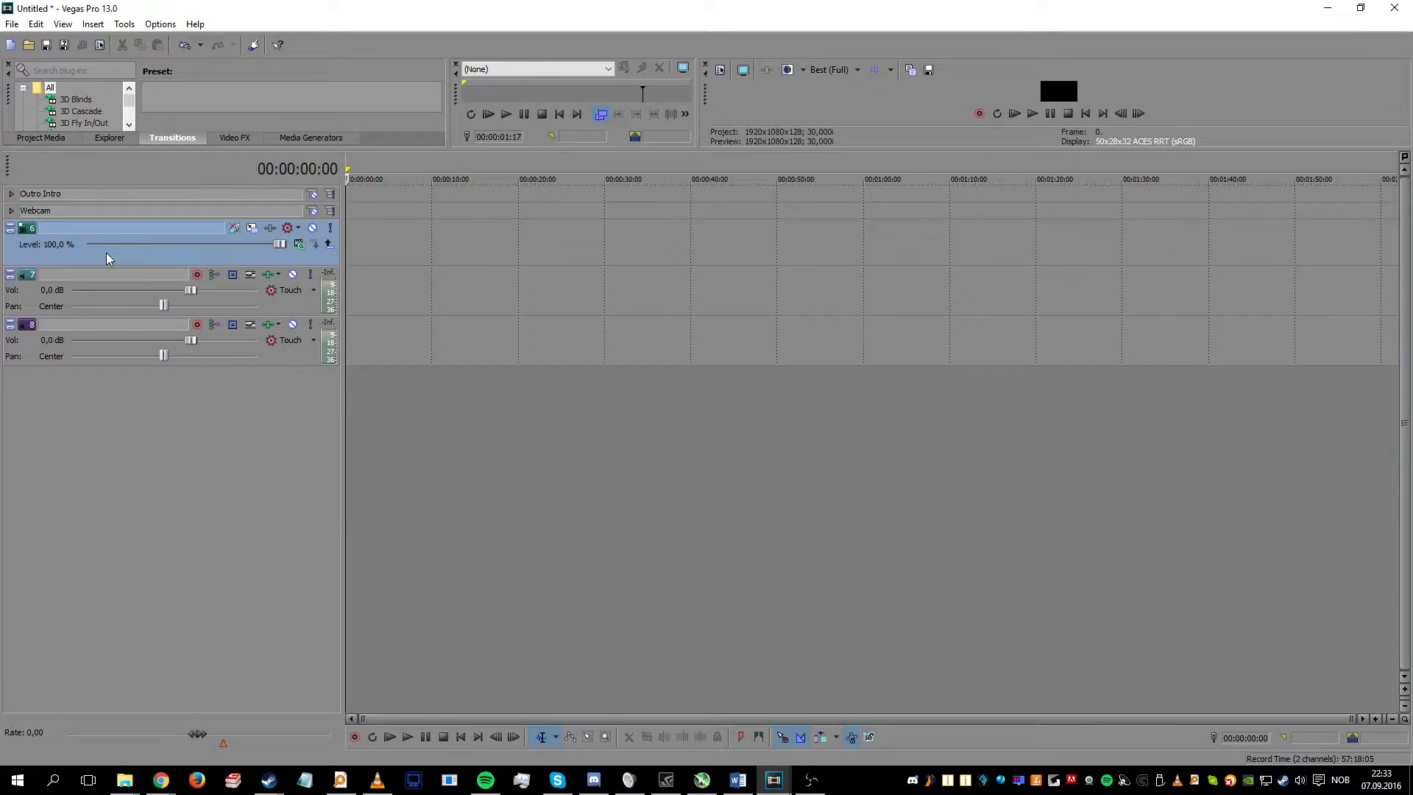
pyautogui.keyDown('shift'); pyautogui.click(271, 360); pyautogui.keyUp('shift')
pyautogui.rightClick(271, 360)
pyautogui.moveTo(353, 625)
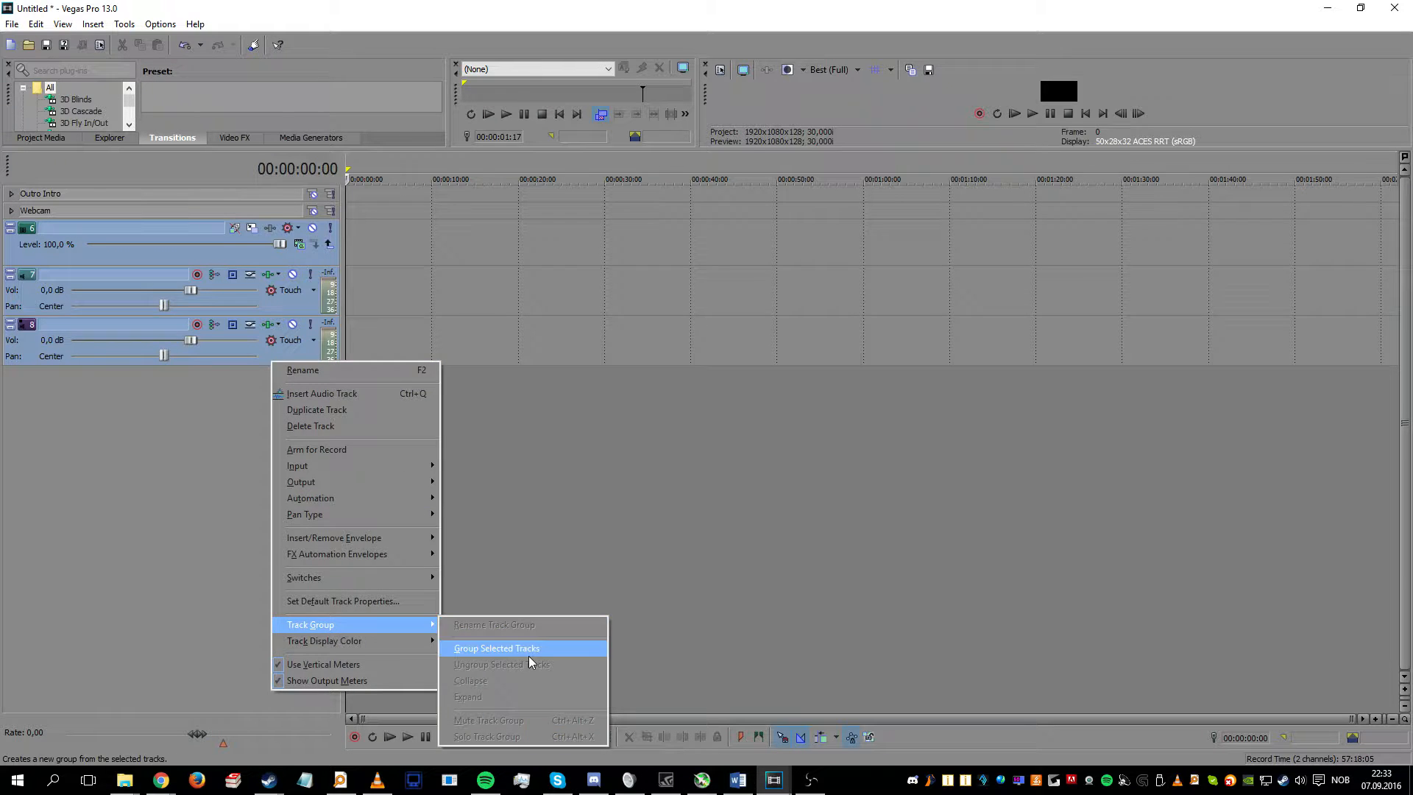
pyautogui.click(498, 649)
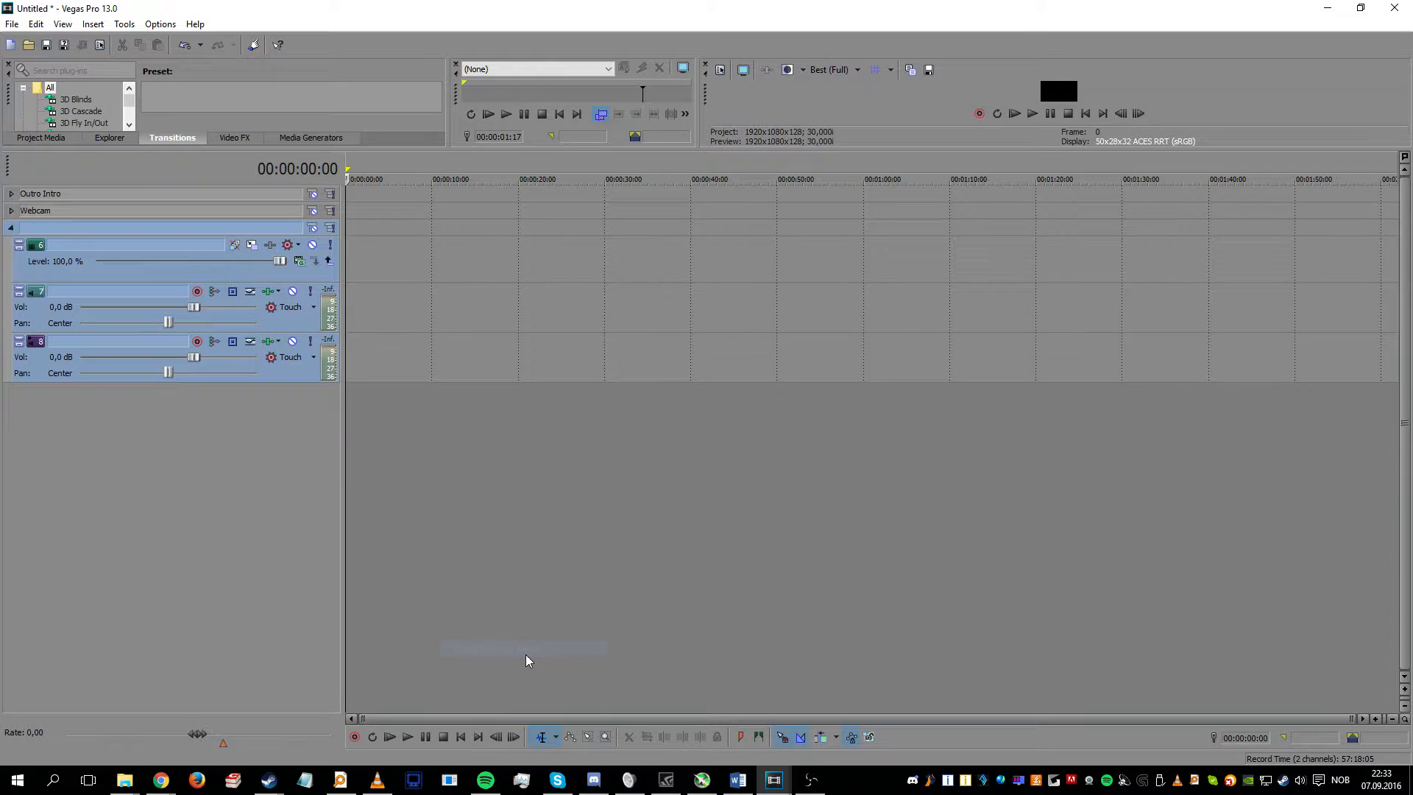
# Step: Name the third track group "Video" and collapse it
pyautogui.doubleClick(153, 230)
pyautogui.write('Video')
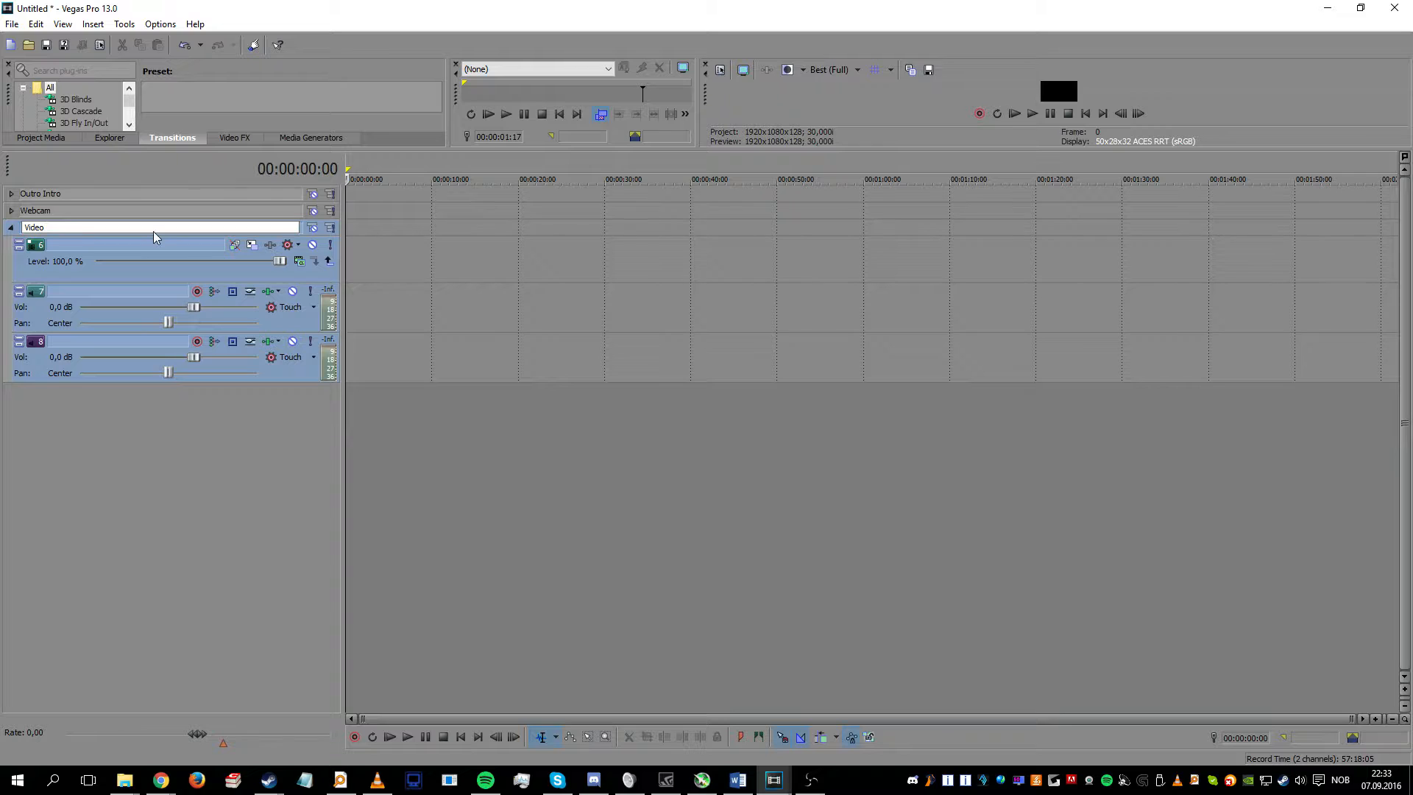
pyautogui.press('Return')
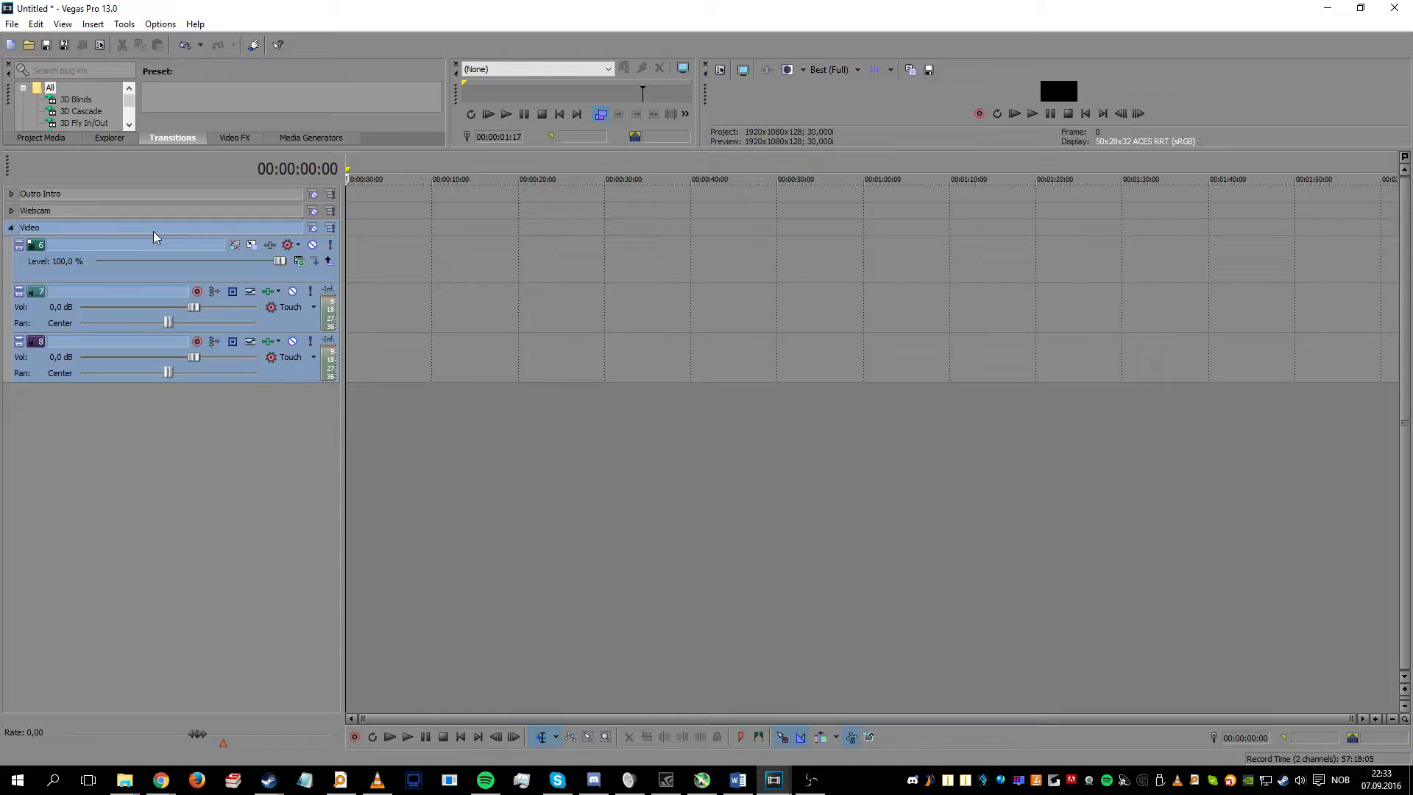
pyautogui.click(9, 227)
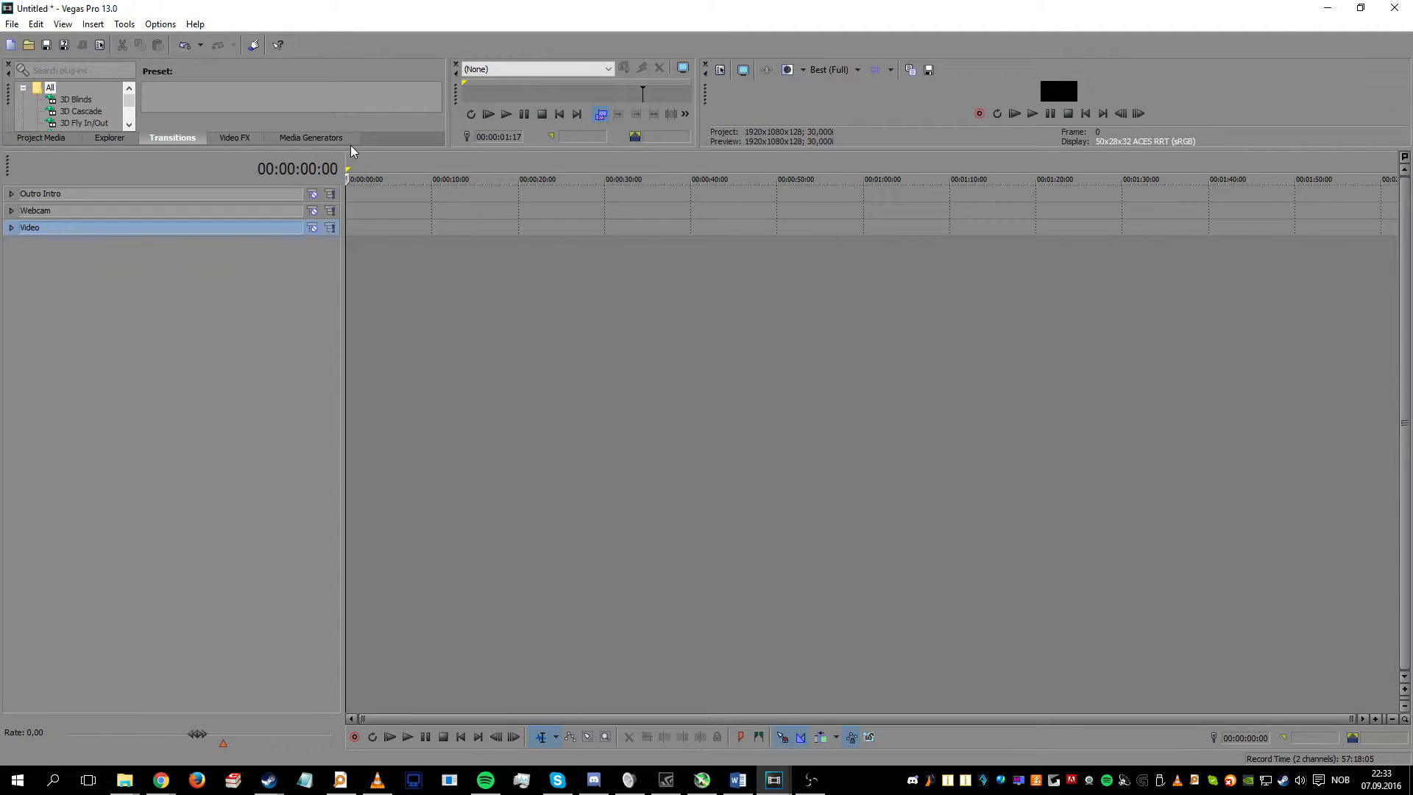
# Step: Enlarge the preview and transitions area above the timeline, and briefly check the tracks inside the Outro Intro group
pyautogui.moveTo(354, 156); pyautogui.dragTo(436, 500)
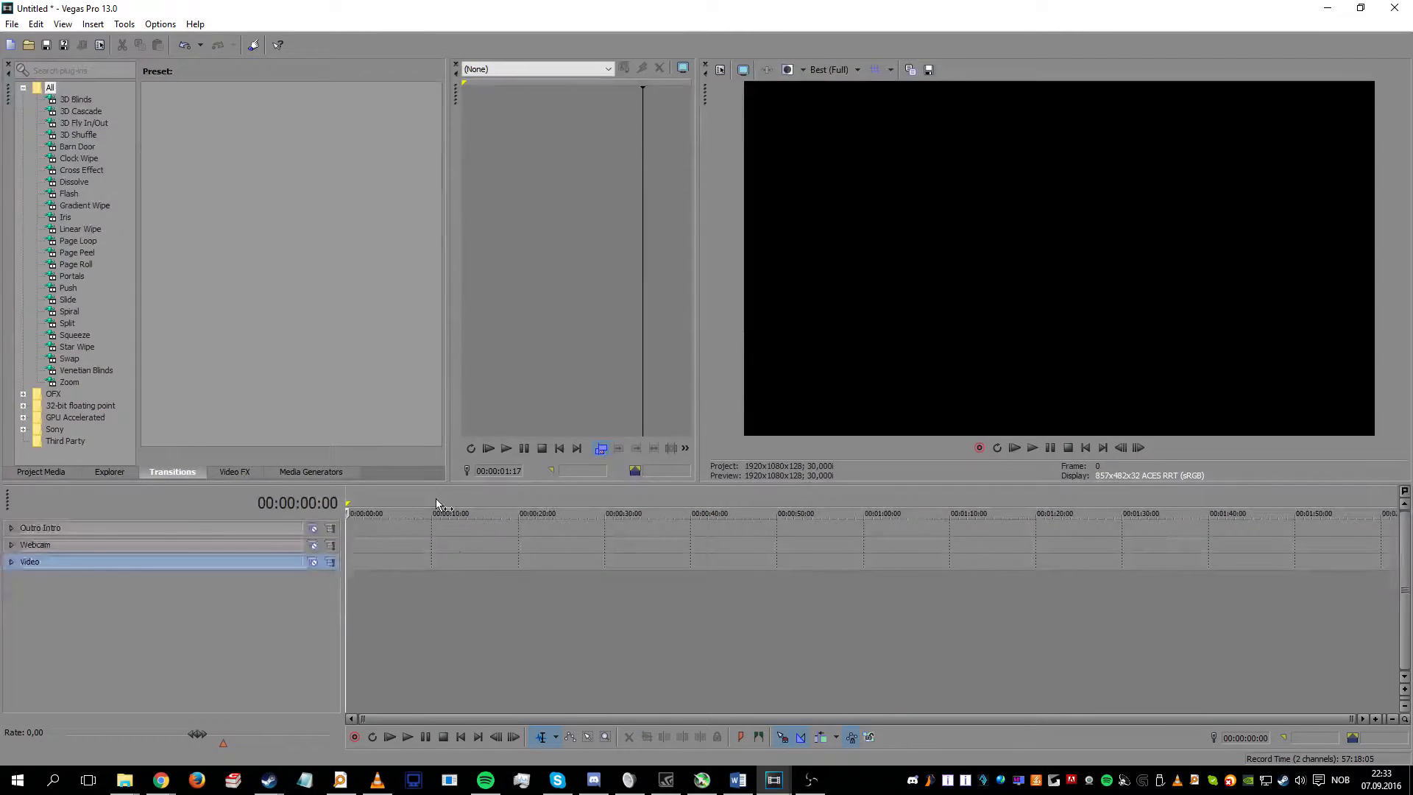
pyautogui.click(11, 528)
pyautogui.click(65, 529)
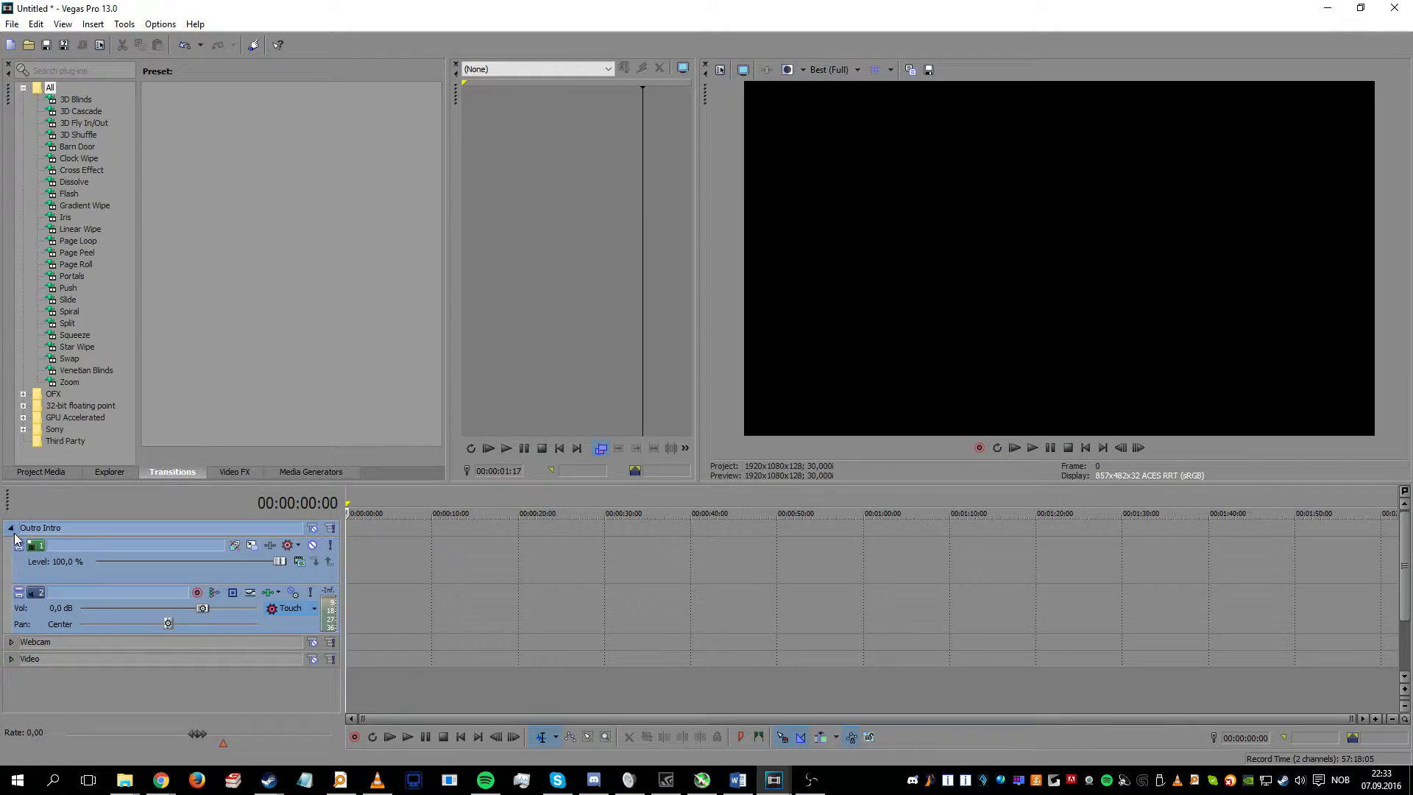
pyautogui.click(11, 528)
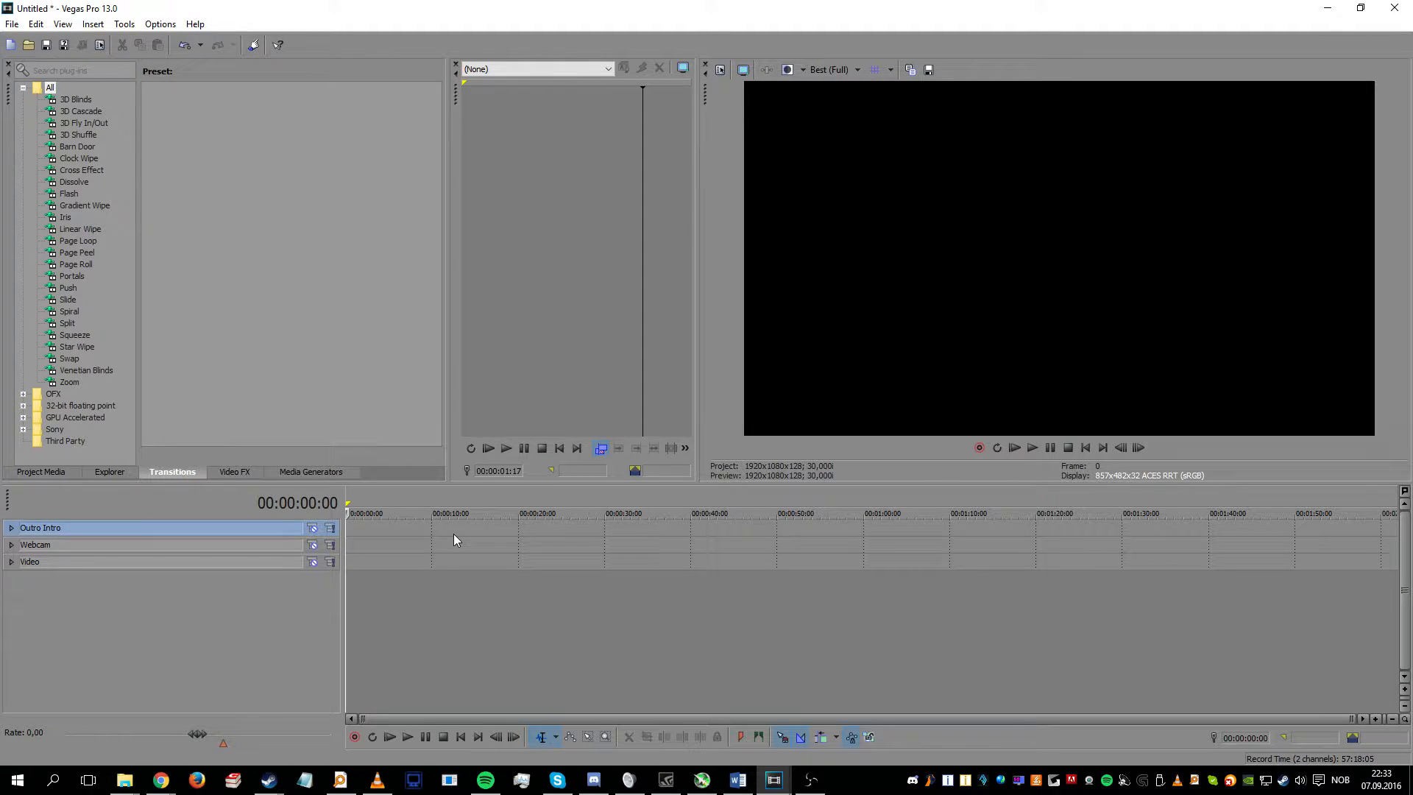
pyautogui.moveTo(514, 483); pyautogui.dragTo(527, 520)
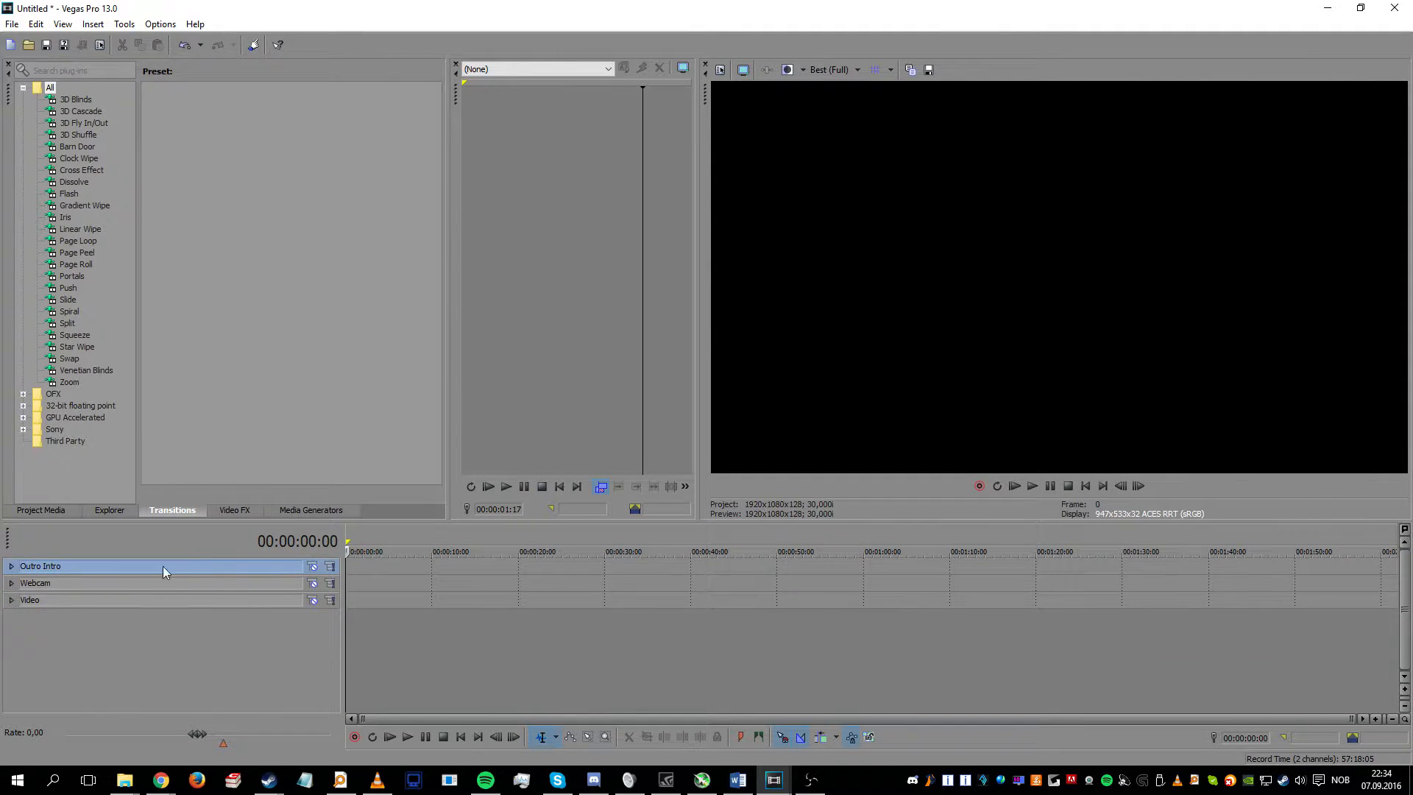
# Step: Mute the whole Outro Intro track group and check its tracks before collapsing it again
pyautogui.click(314, 567)
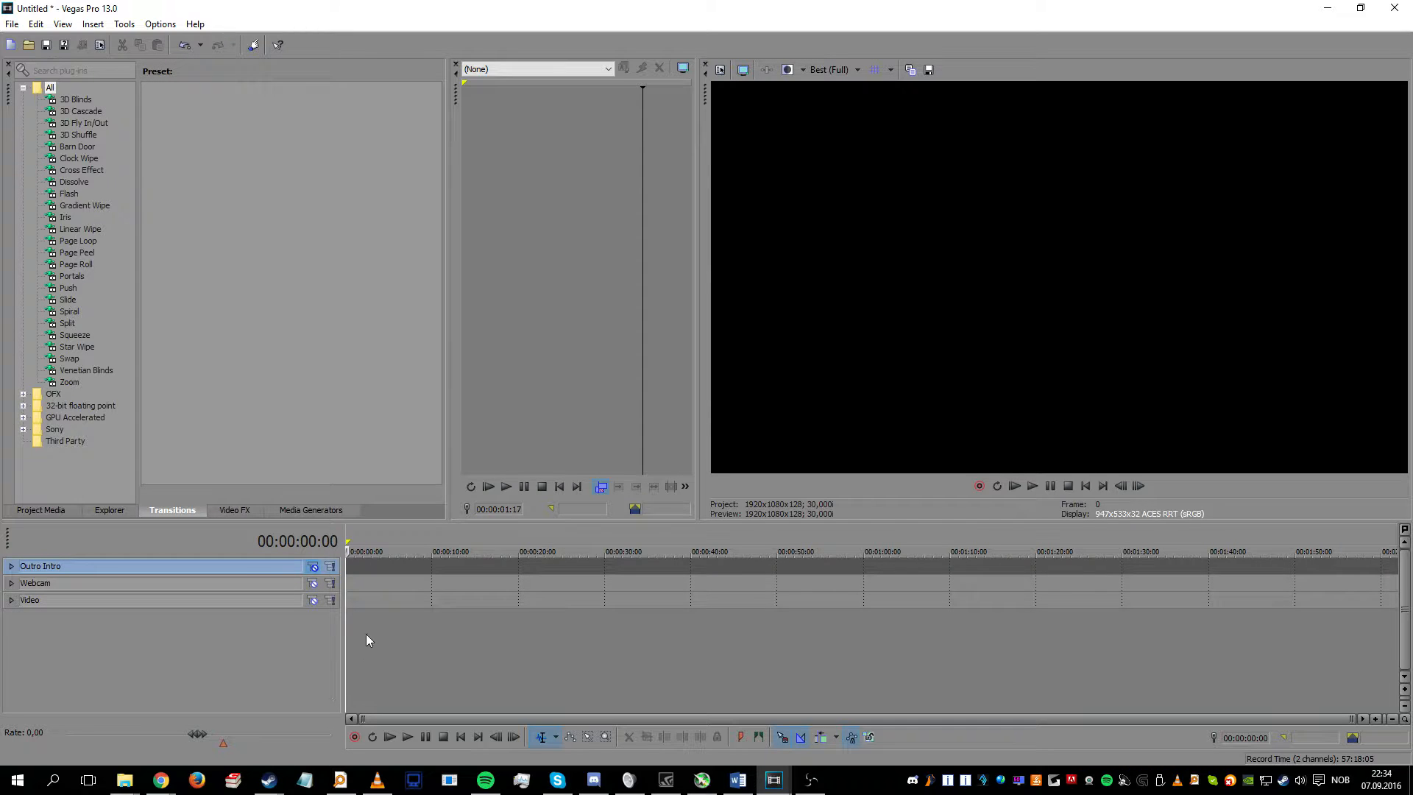
pyautogui.click(11, 565)
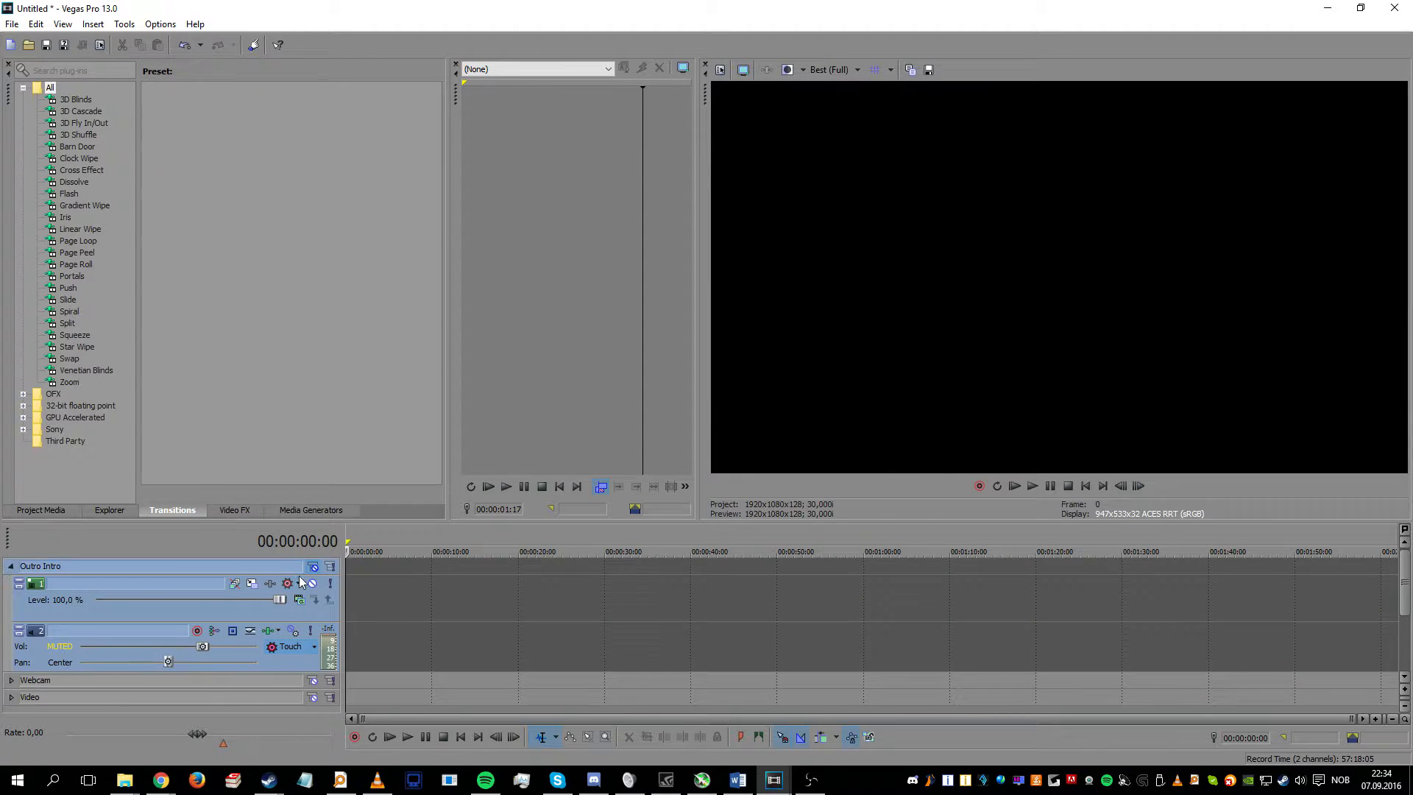
pyautogui.click(402, 595)
pyautogui.click(807, 607)
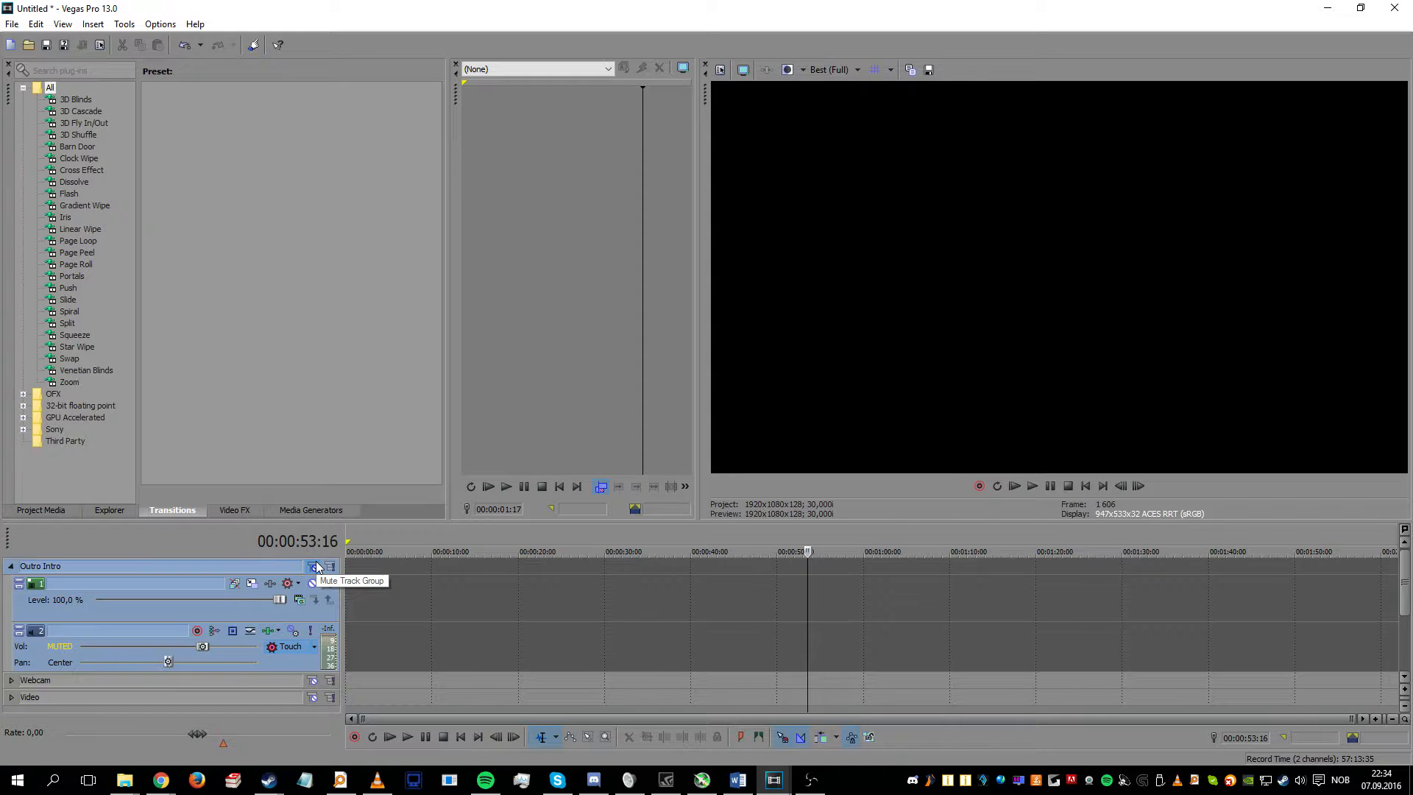
pyautogui.click(11, 566)
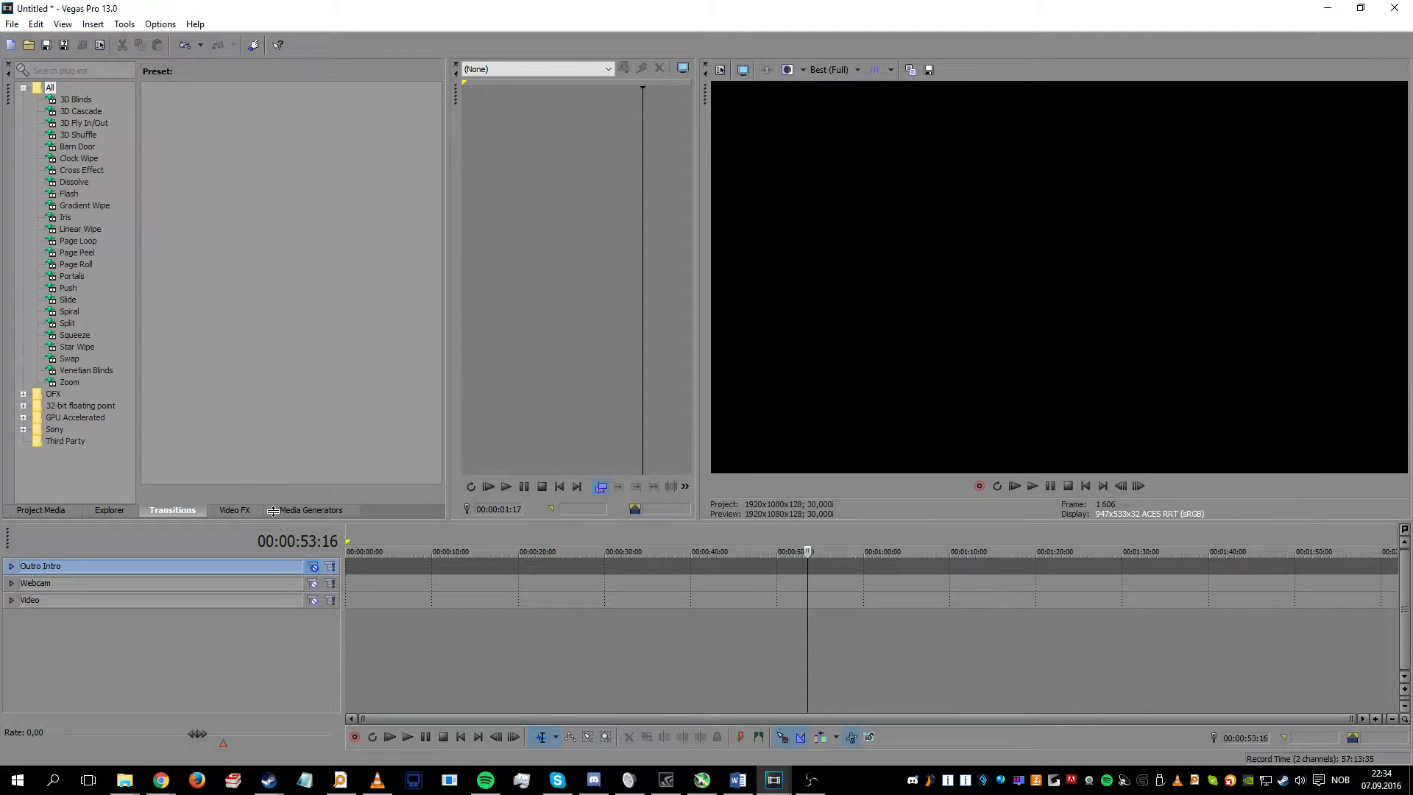
# Step: Give the timeline more height and examine the two video tracks and the audio track inside the Webcam group
pyautogui.moveTo(271, 519); pyautogui.dragTo(270, 447)
pyautogui.click(11, 510)
pyautogui.click(139, 555)
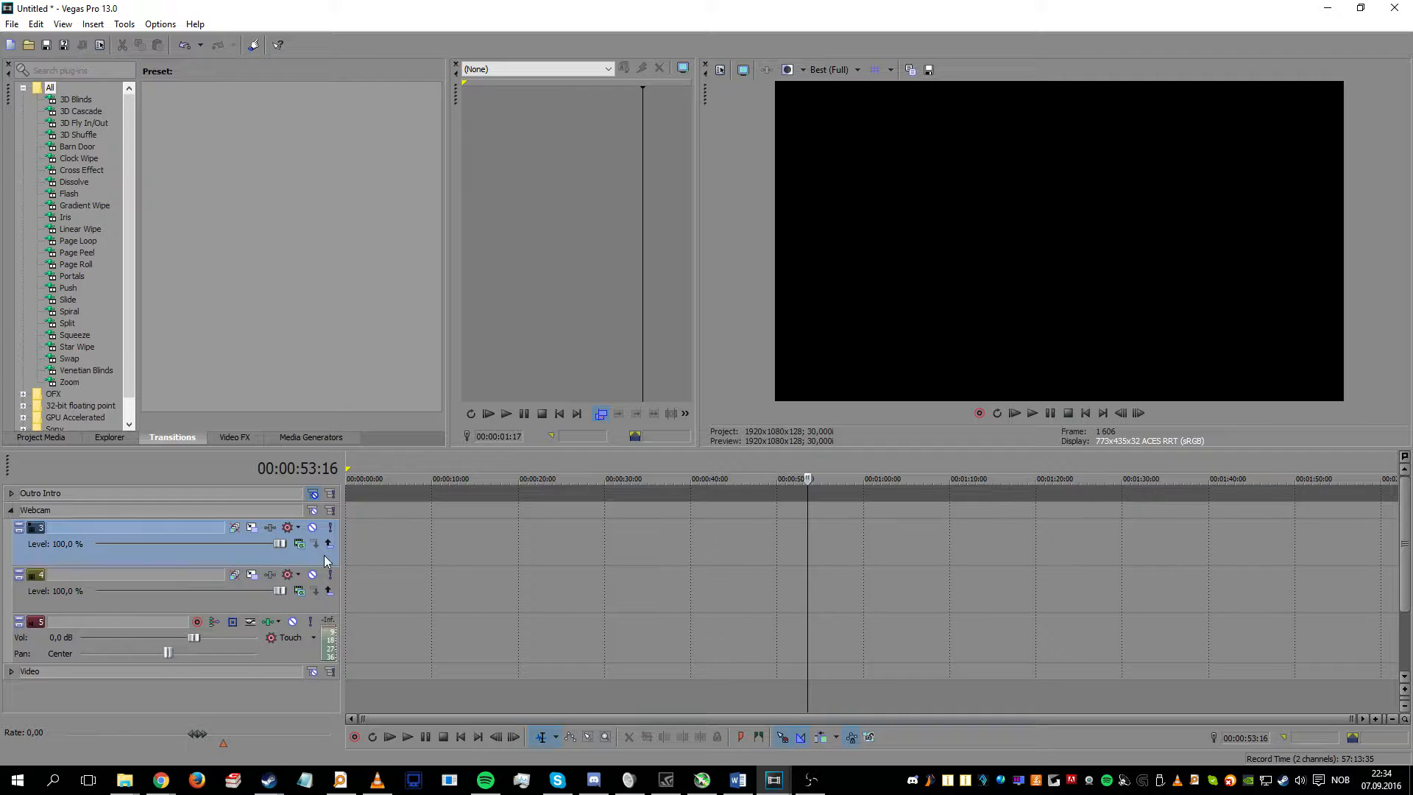
pyautogui.click(366, 528)
pyautogui.click(383, 541)
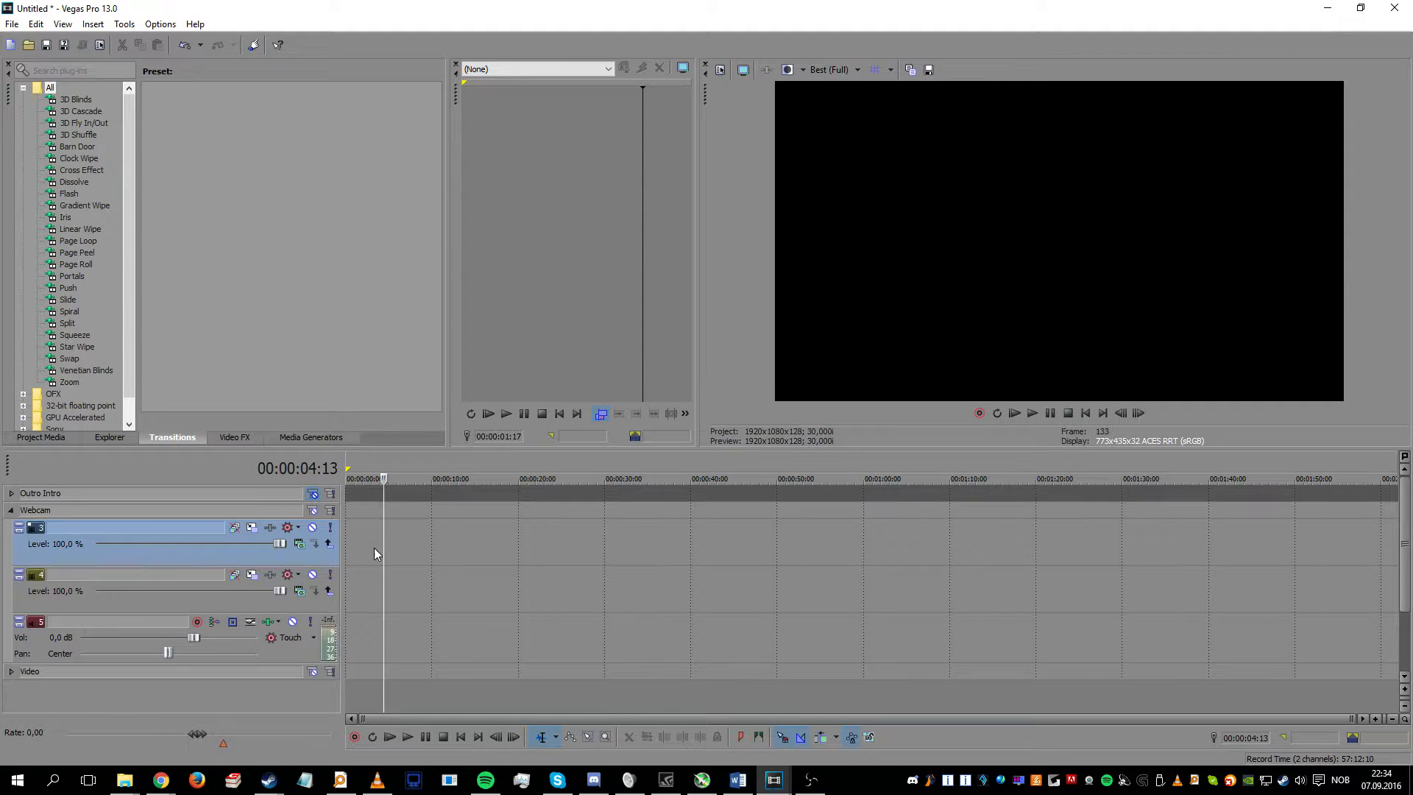
pyautogui.click(351, 577)
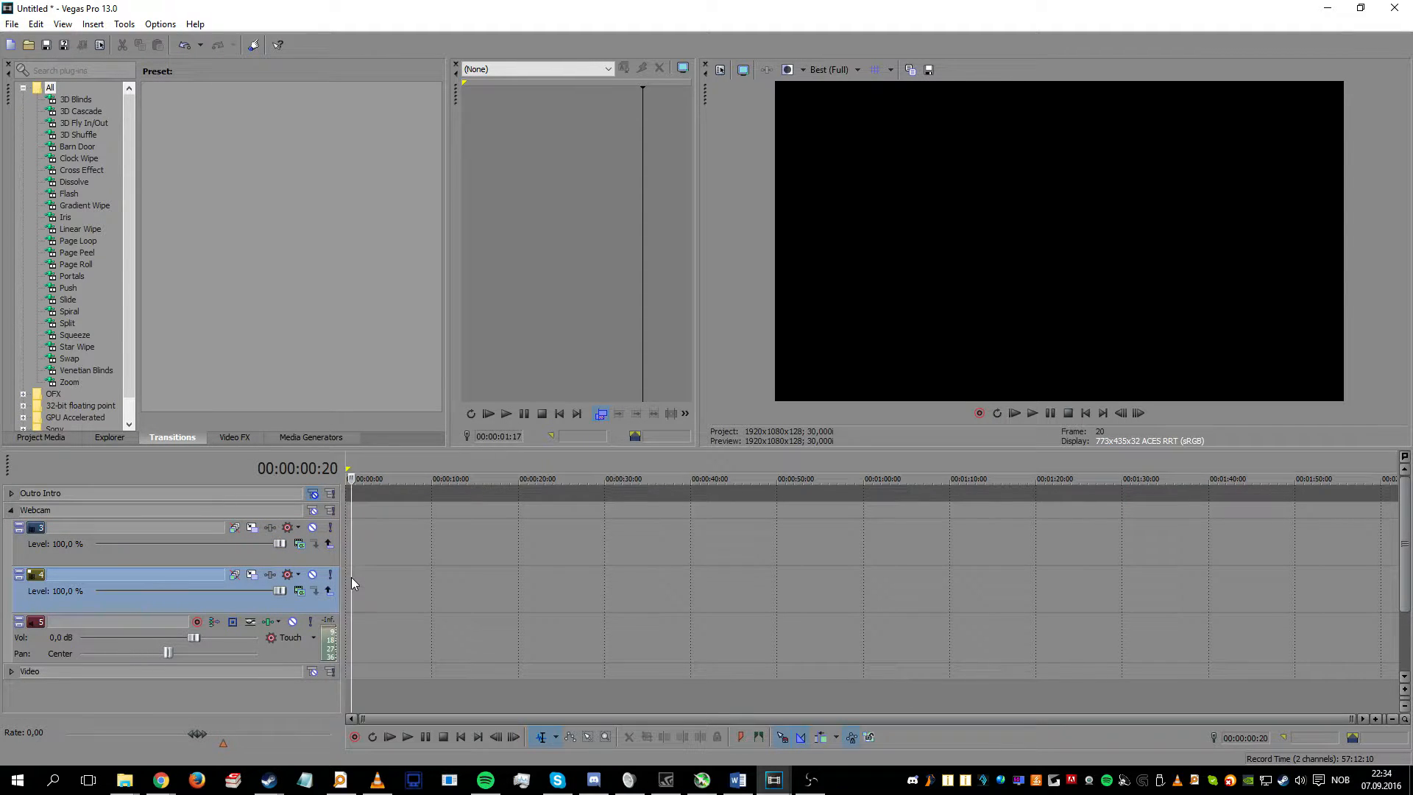
pyautogui.click(365, 634)
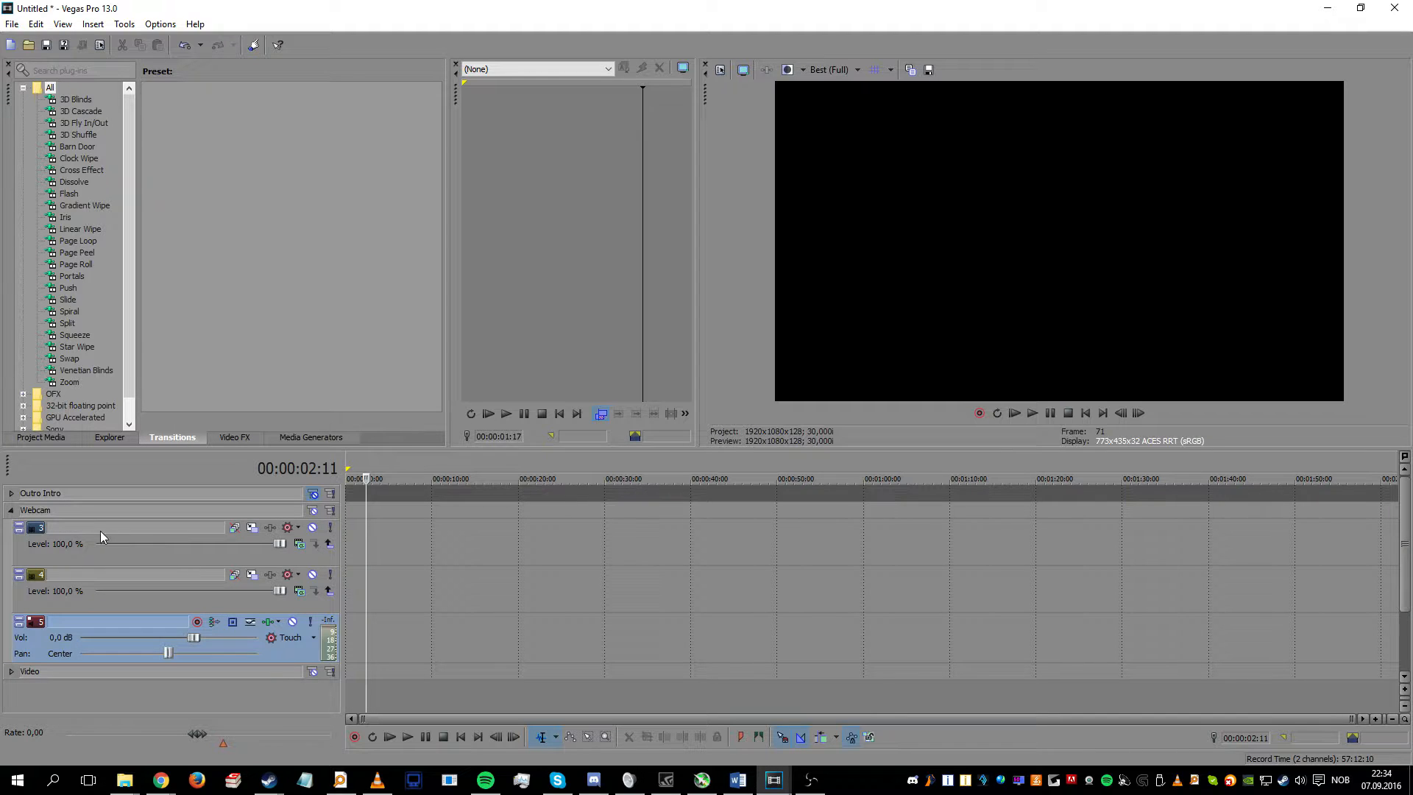
pyautogui.click(10, 511)
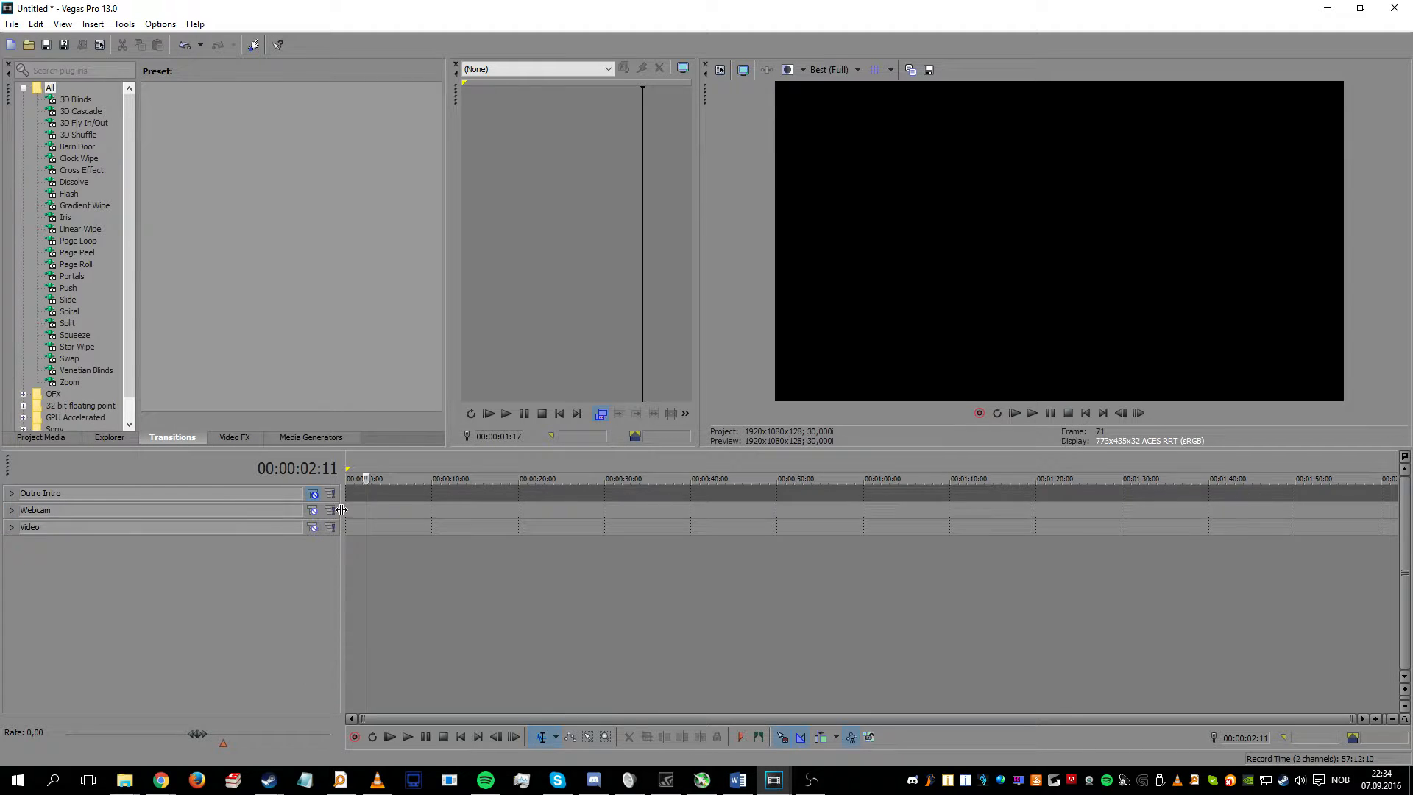
# Step: Examine the video track and the two audio tracks inside the Video group, marking each in turn, and collapse the group again
pyautogui.click(10, 527)
pyautogui.click(210, 561)
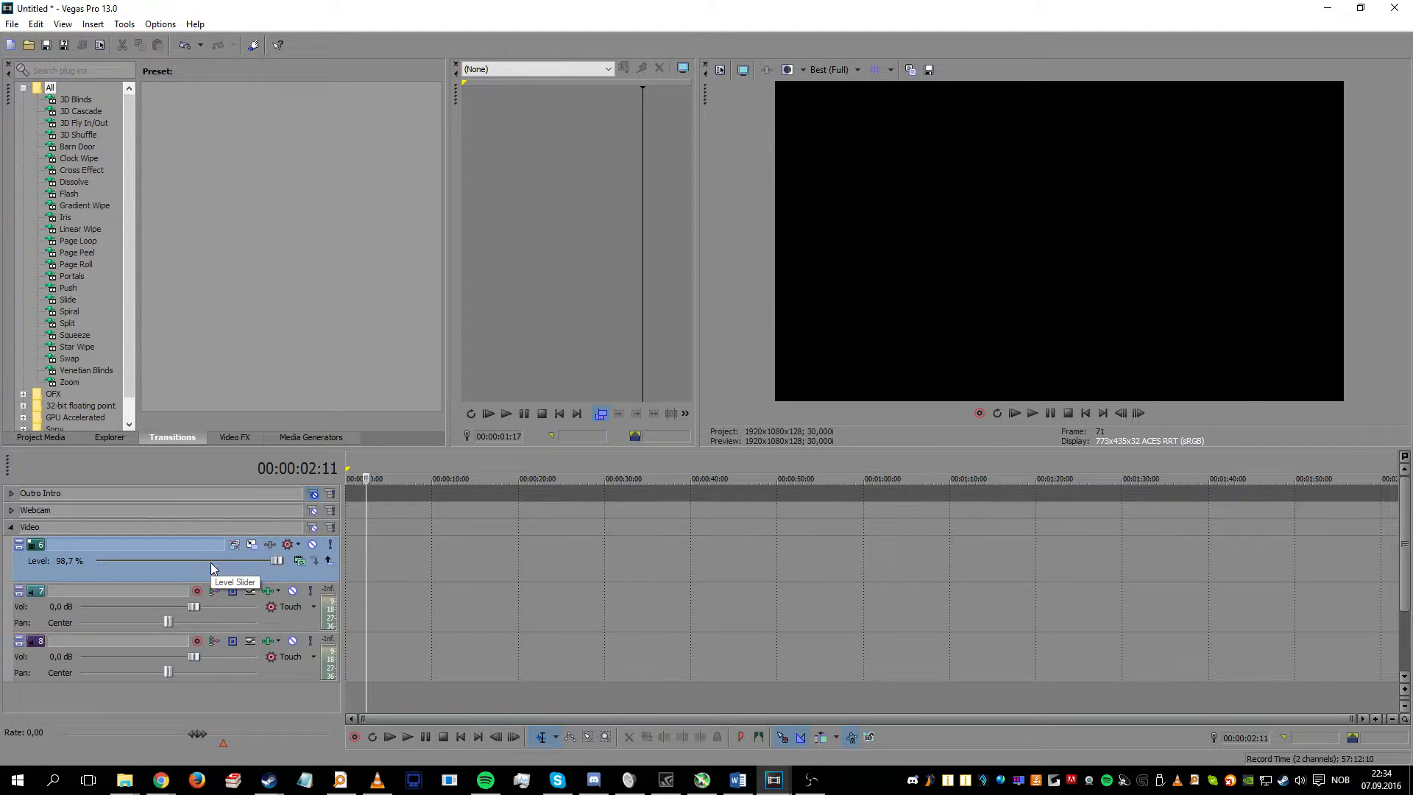
pyautogui.moveTo(422, 566); pyautogui.dragTo(486, 567)
pyautogui.click(361, 568)
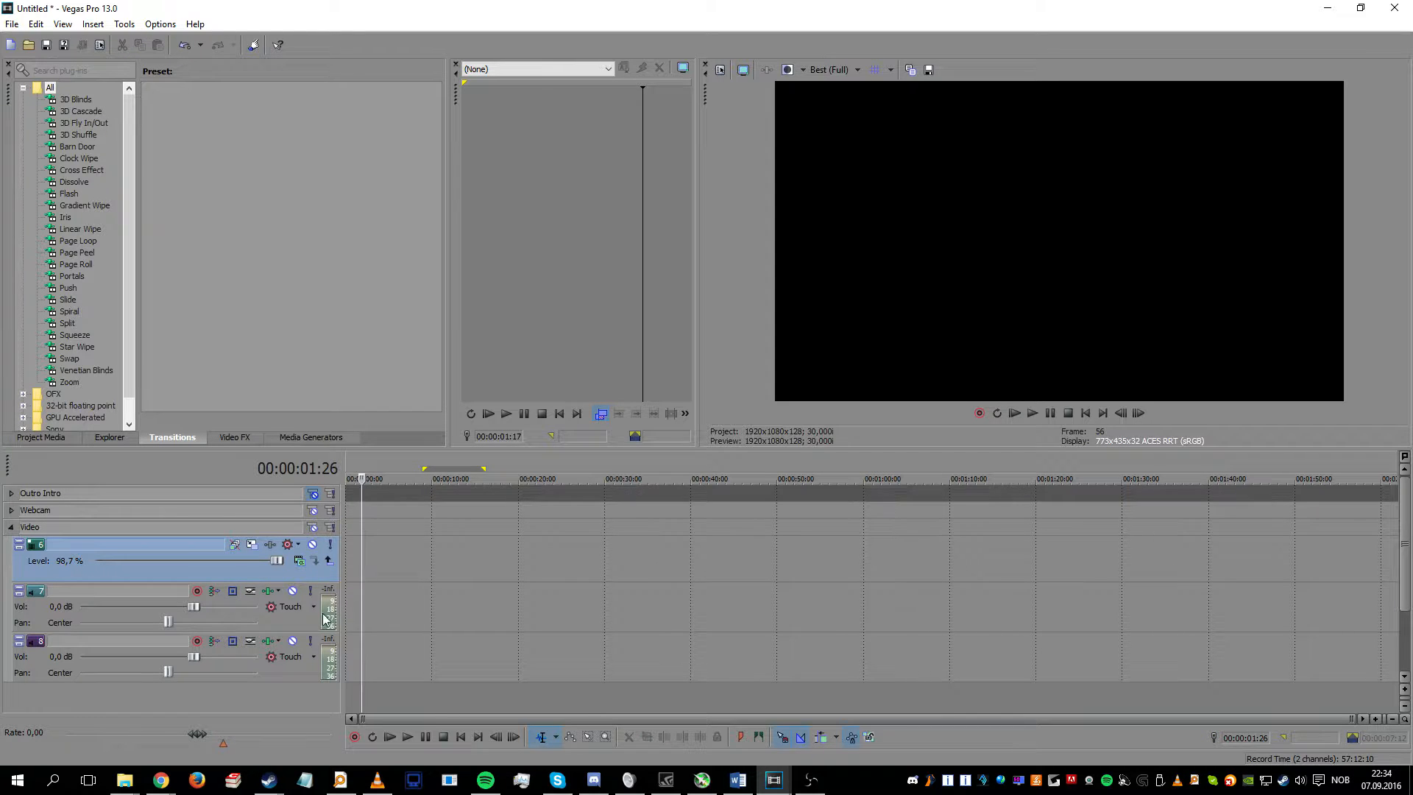
pyautogui.click(303, 627)
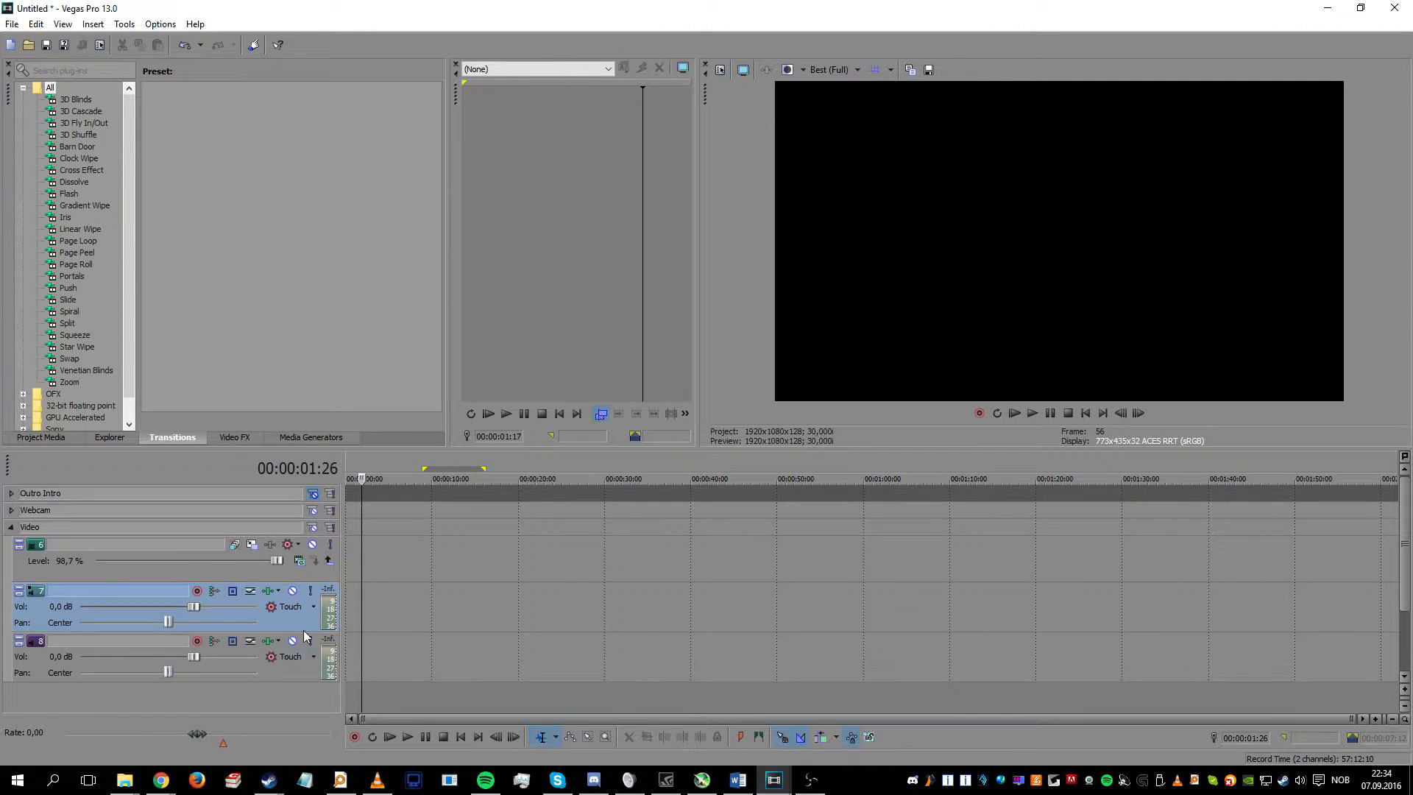
pyautogui.click(294, 671)
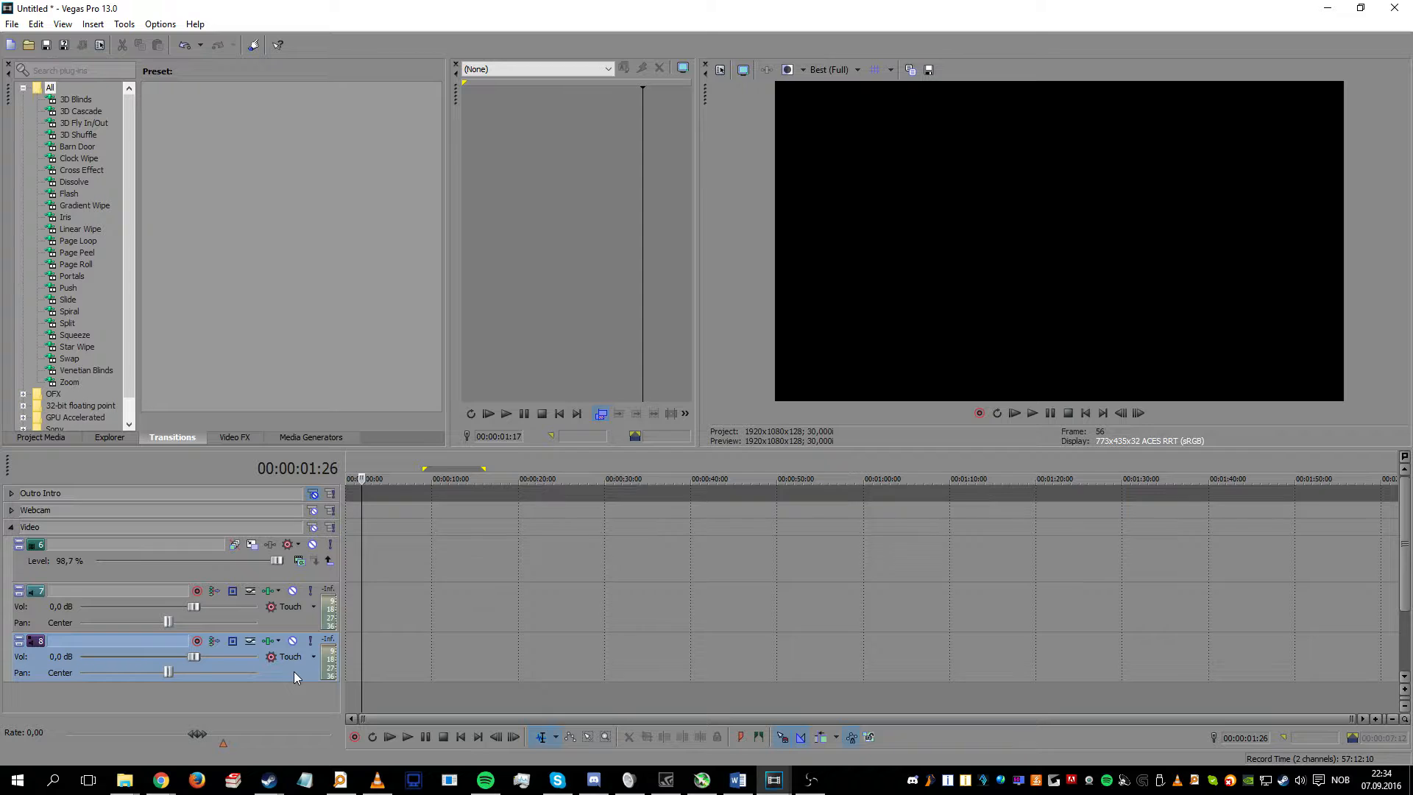
pyautogui.scroll(-1, 330, 664)
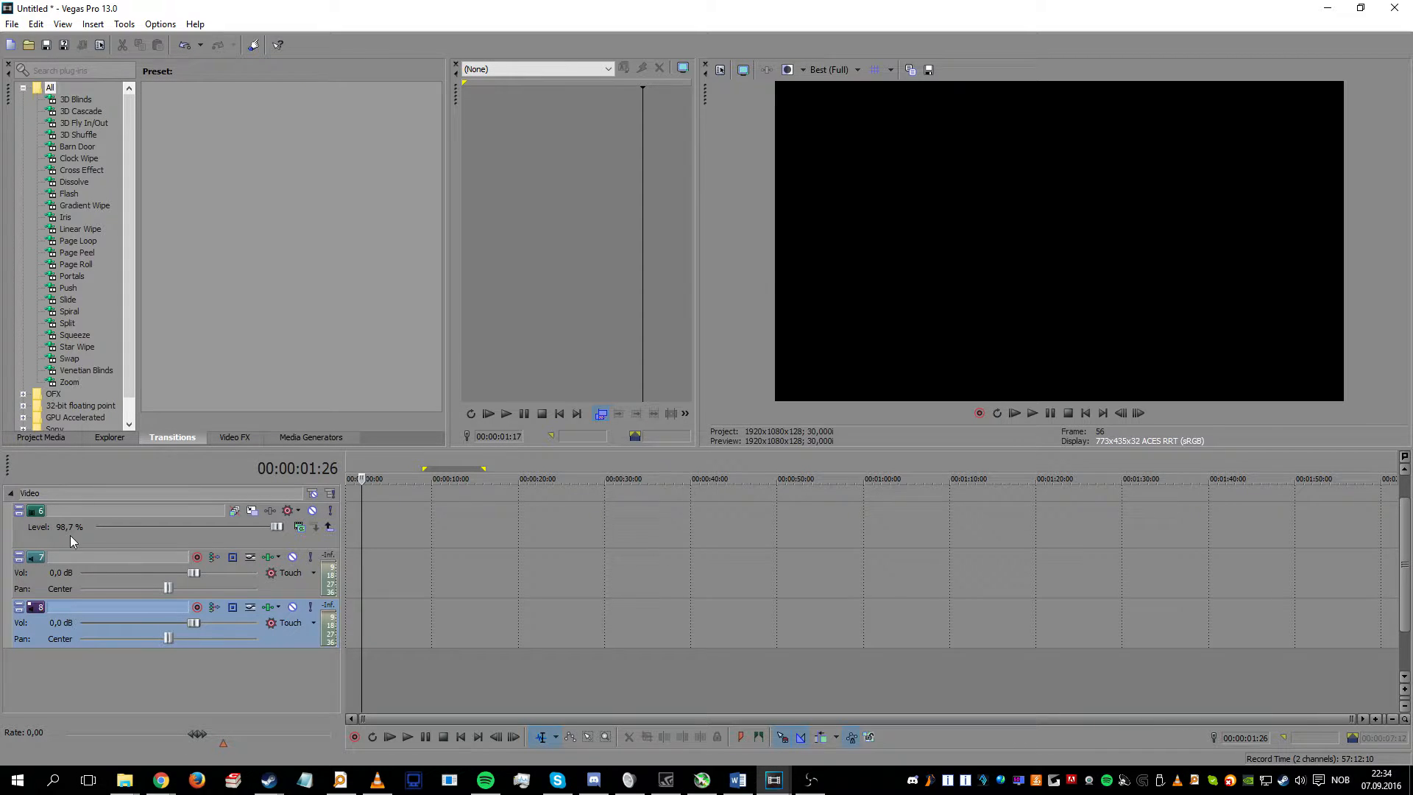
pyautogui.click(11, 493)
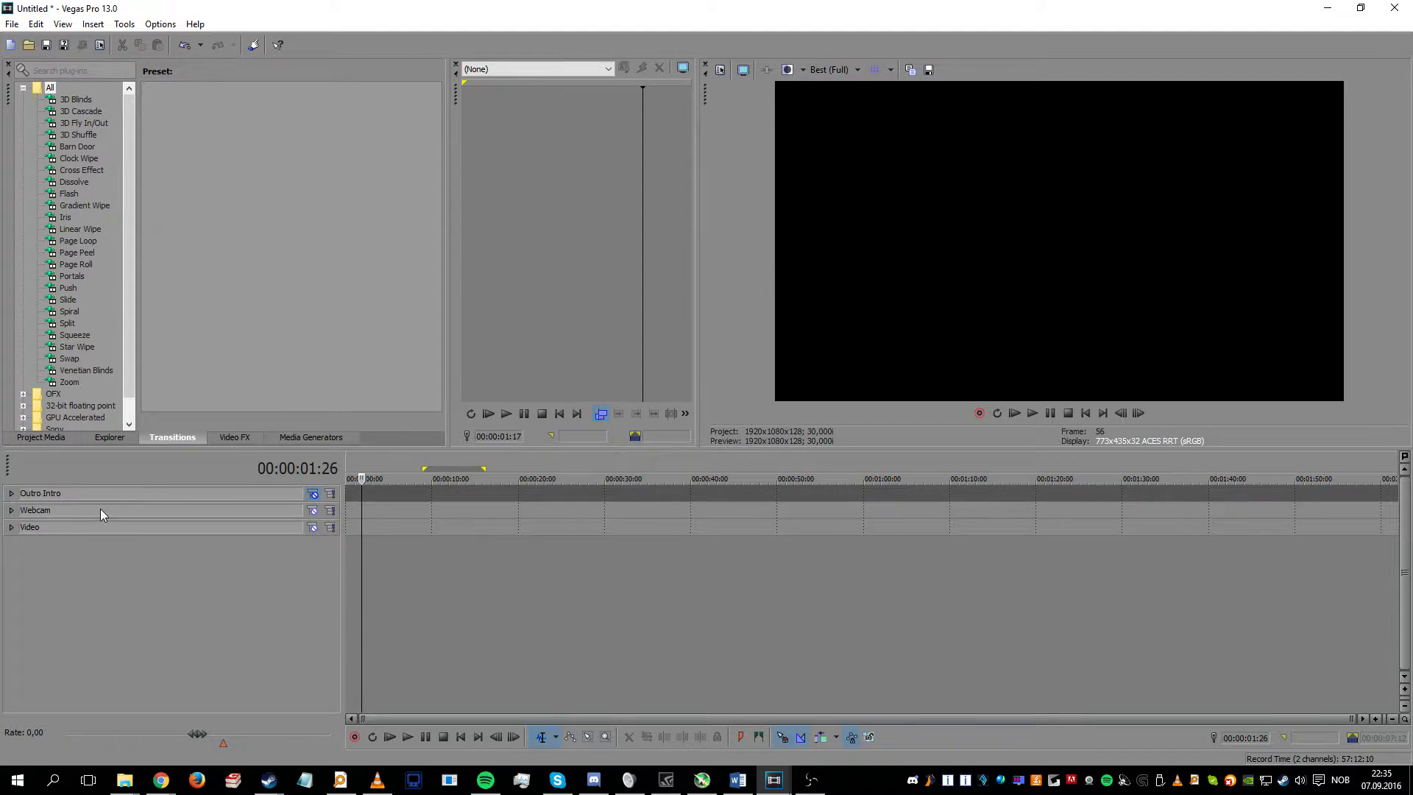
# Step: Look over the preview quality options and switch to the open GTA 5 Sumo Highlights.veg project
pyautogui.click(850, 73)
pyautogui.moveTo(838, 141)
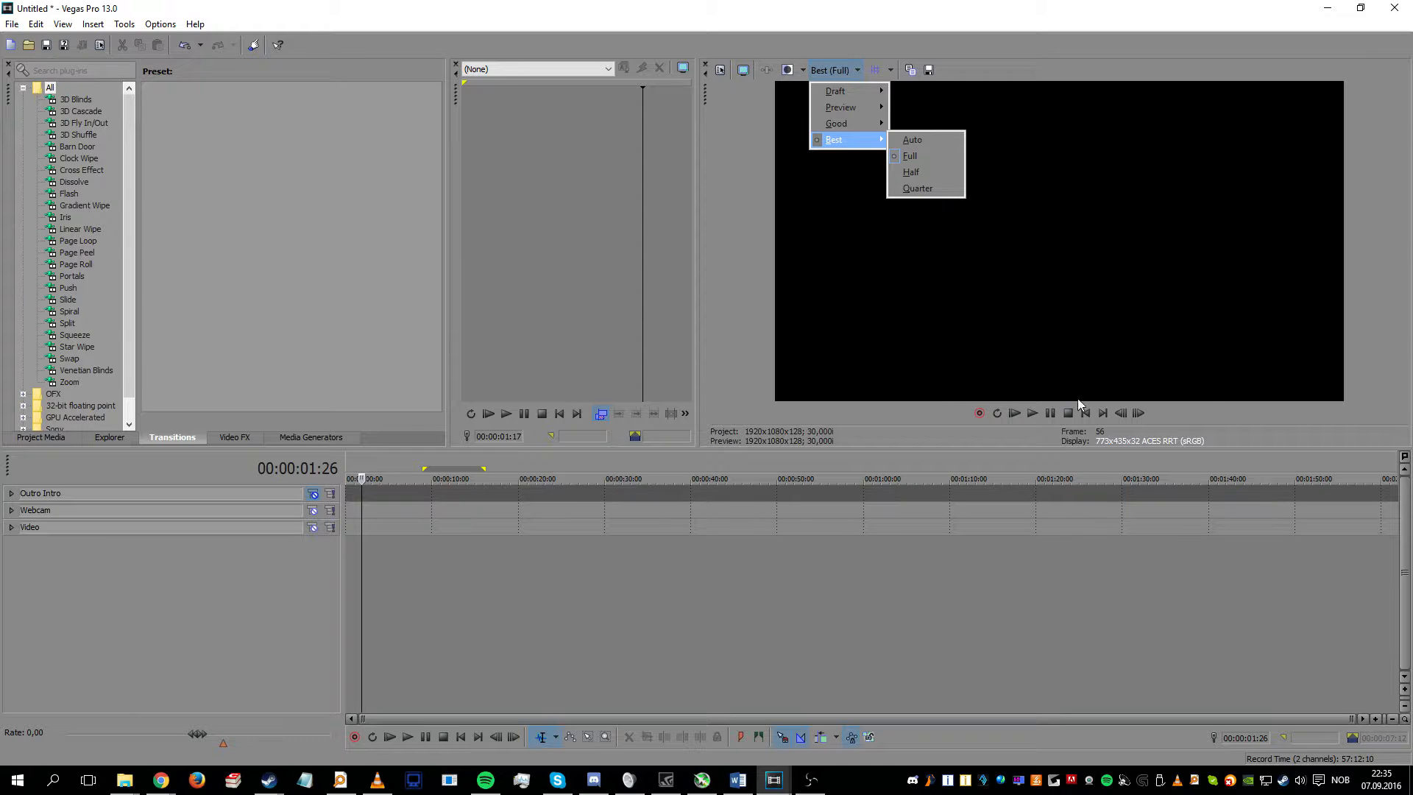
pyautogui.click(1302, 397)
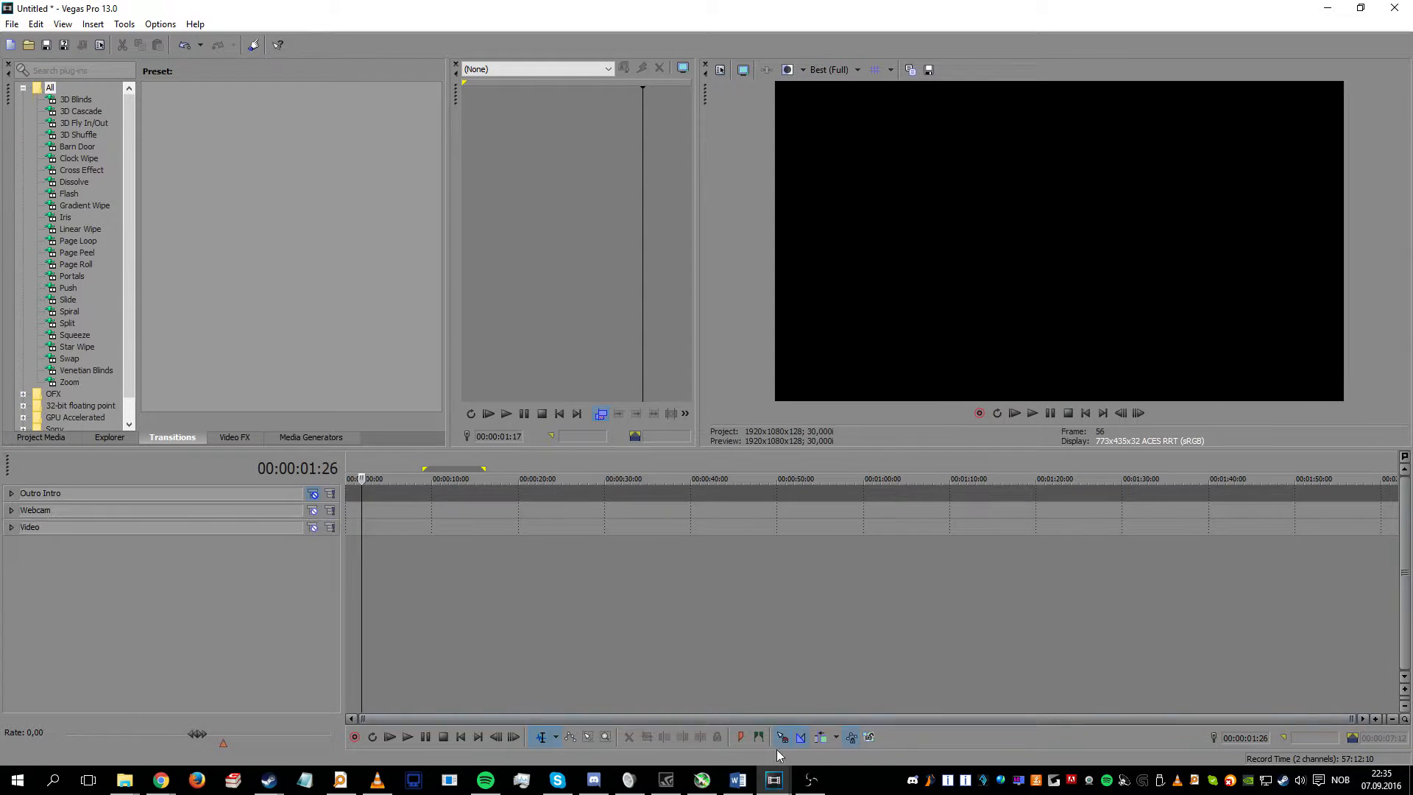
pyautogui.click(778, 787)
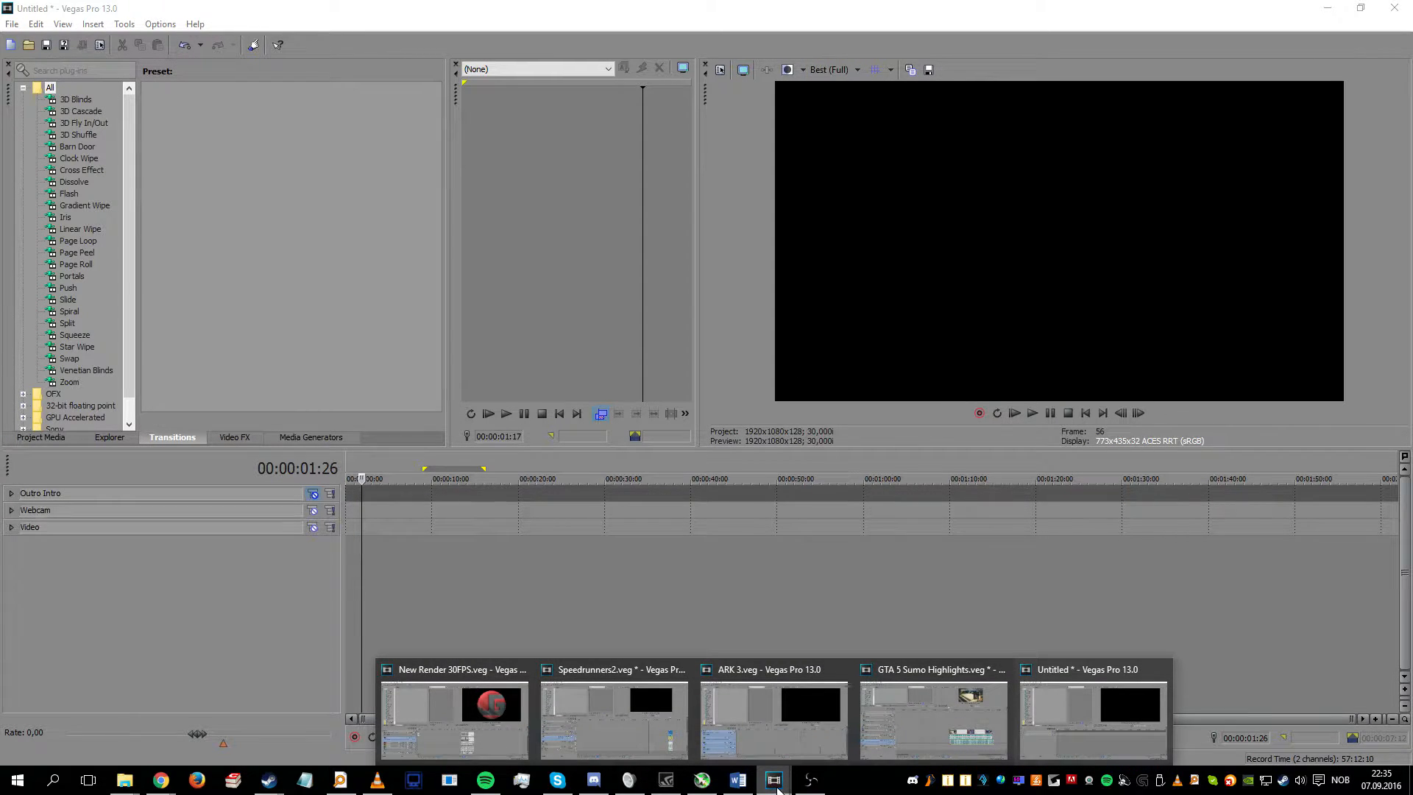
pyautogui.click(933, 713)
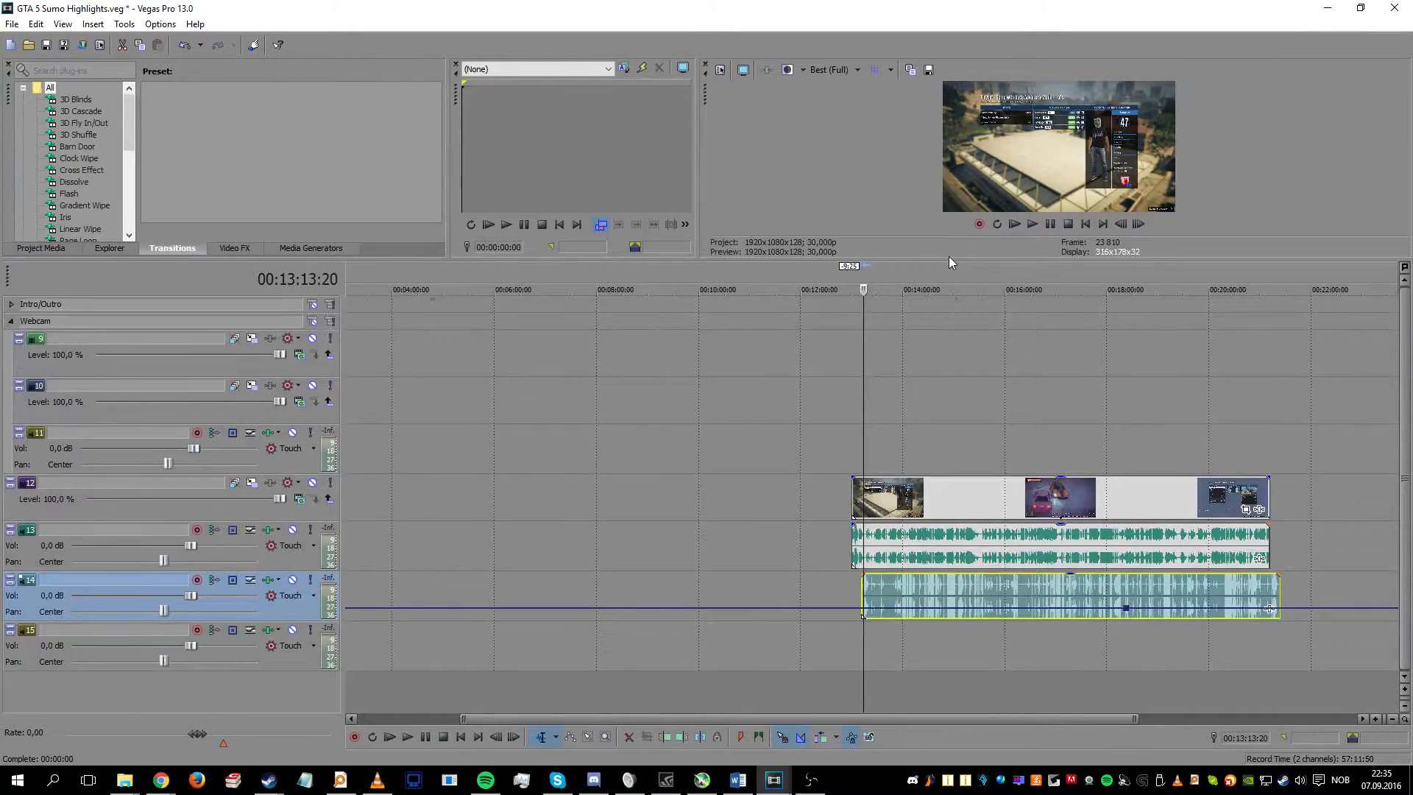
# Step: Enlarge the video preview area and skim through the gameplay footage, stopping the playhead at about 00:16:29
pyautogui.moveTo(950, 261); pyautogui.dragTo(958, 622)
pyautogui.click(989, 645)
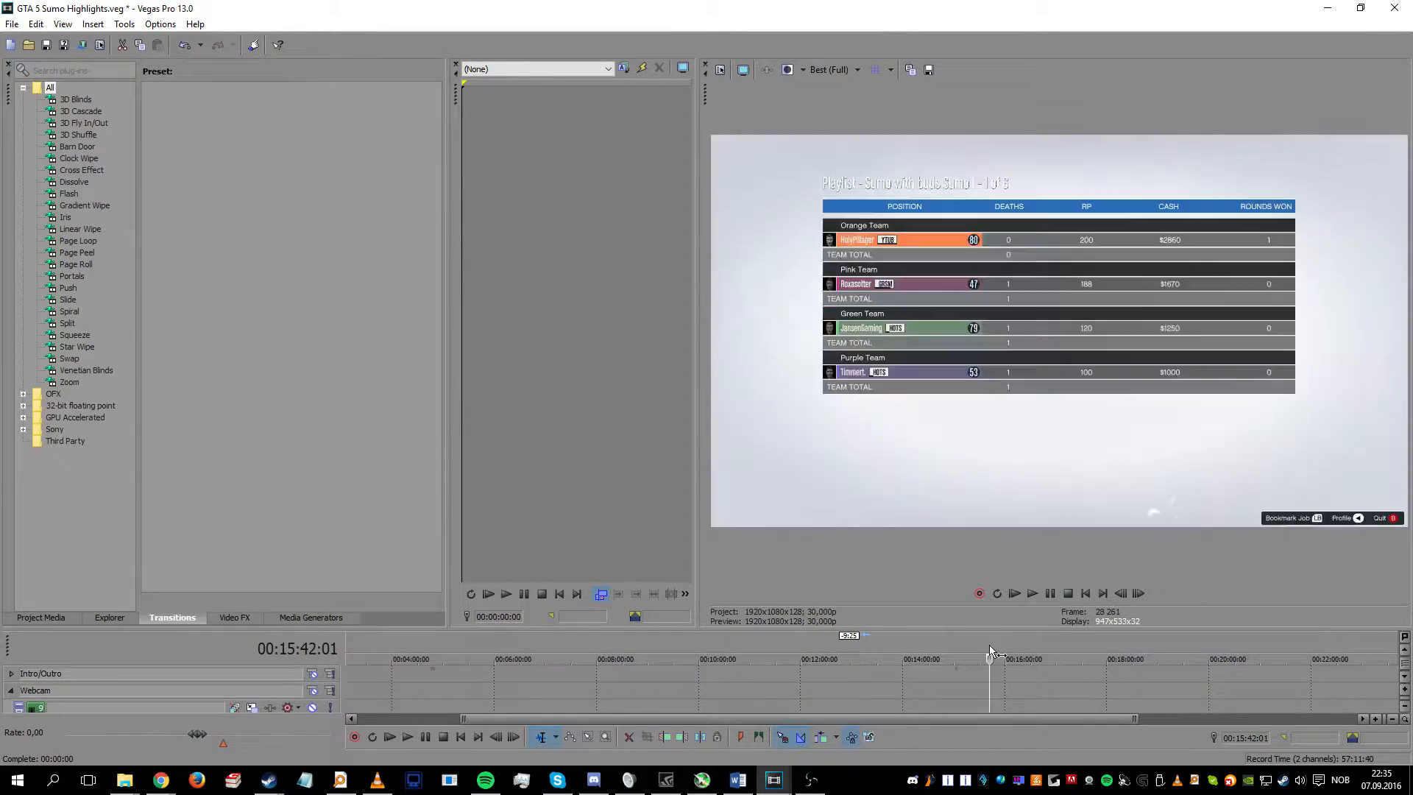
pyautogui.click(1033, 645)
pyautogui.click(1072, 646)
pyautogui.click(1095, 646)
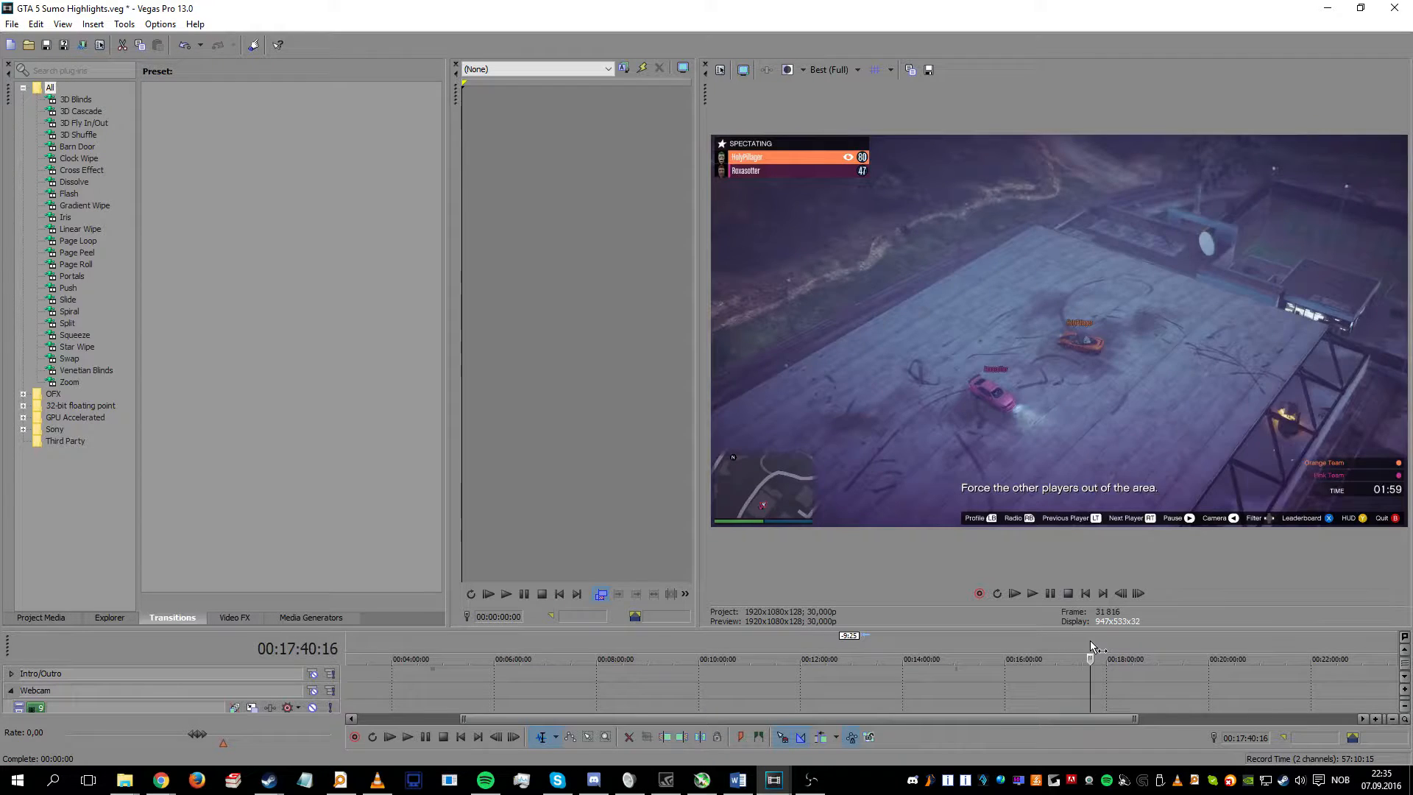
pyautogui.click(1124, 646)
pyautogui.click(1168, 646)
pyautogui.click(979, 646)
pyautogui.click(997, 646)
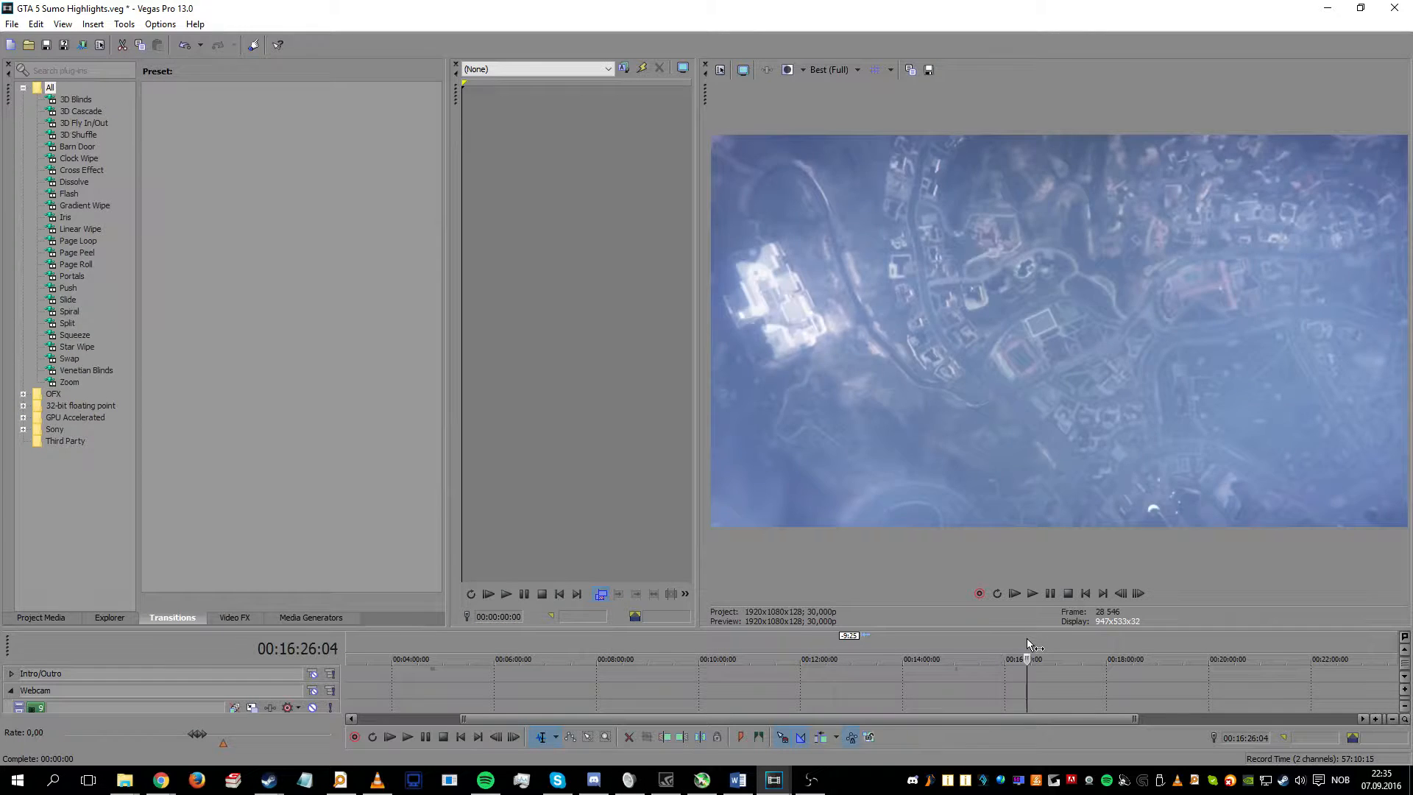
pyautogui.click(1028, 644)
pyautogui.click(1048, 640)
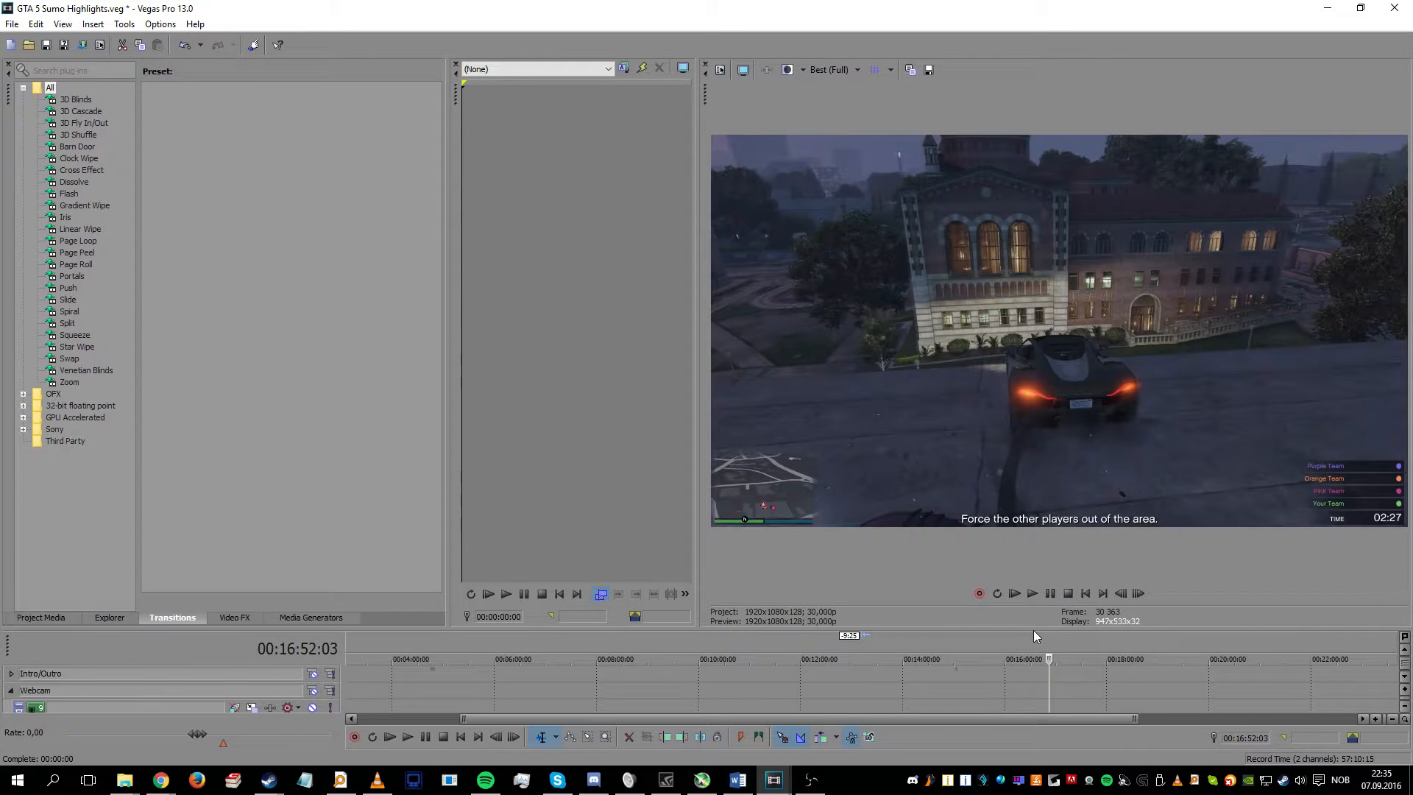
pyautogui.click(1030, 658)
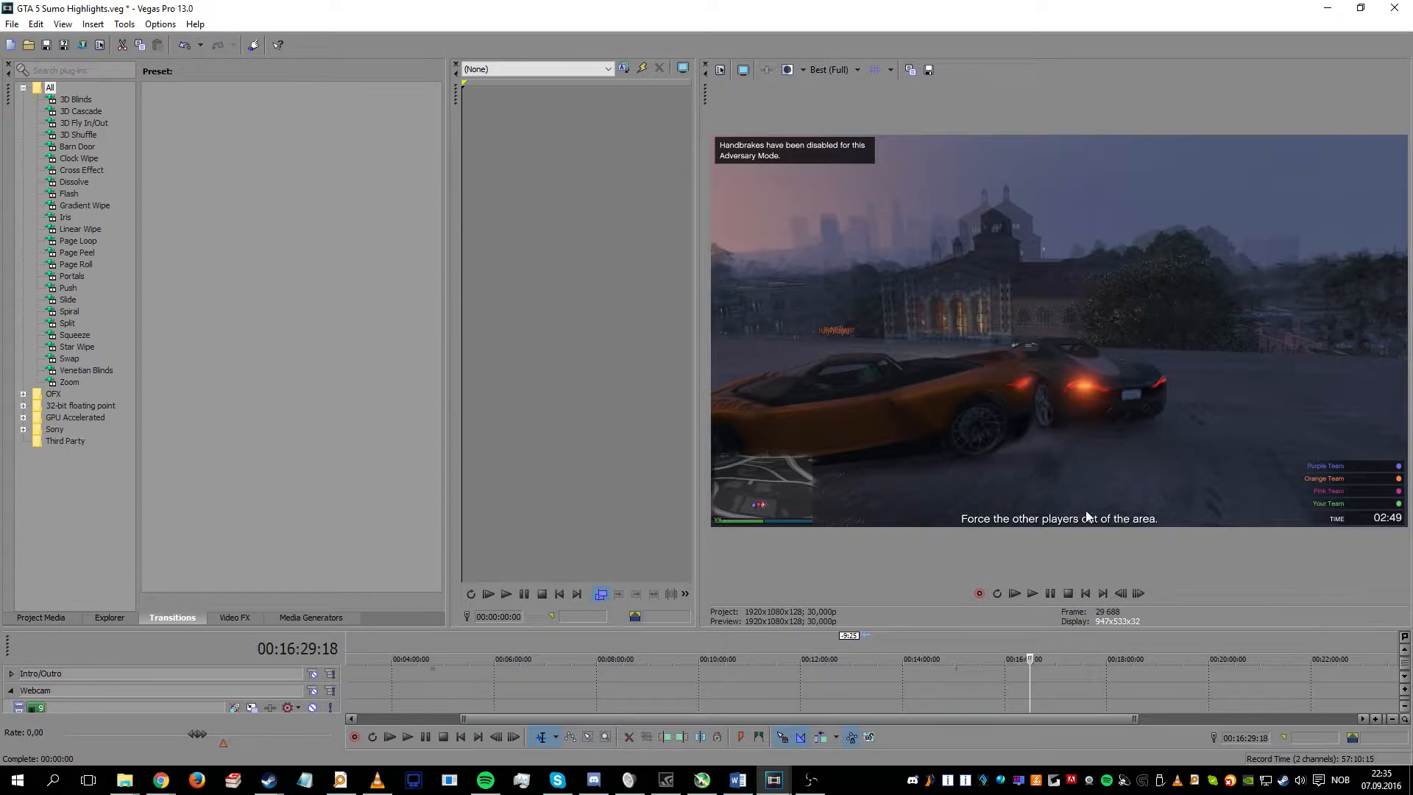
# Step: Switch the preview quality to Preview (Full) and back to Best (Full) to compare the image
pyautogui.click(818, 69)
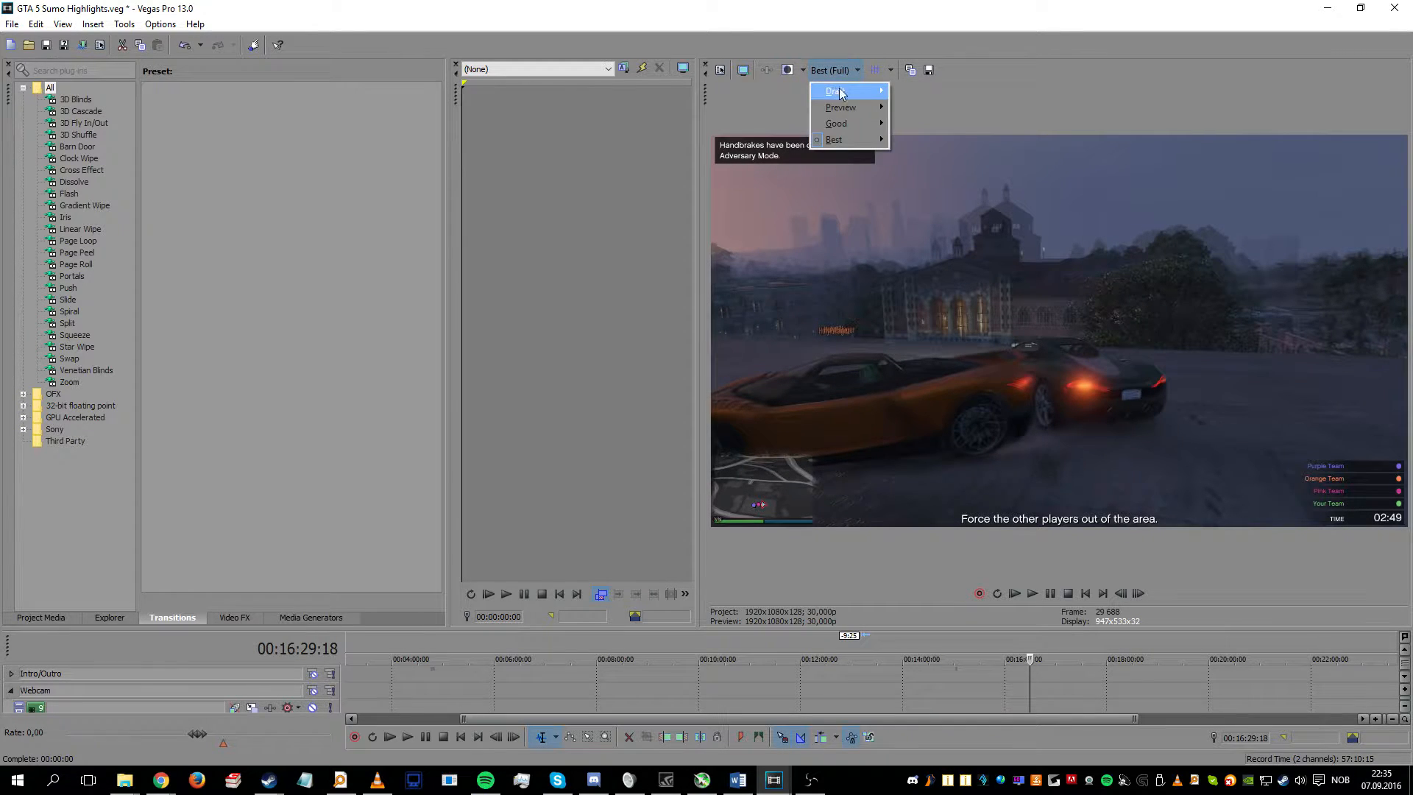
pyautogui.moveTo(864, 109)
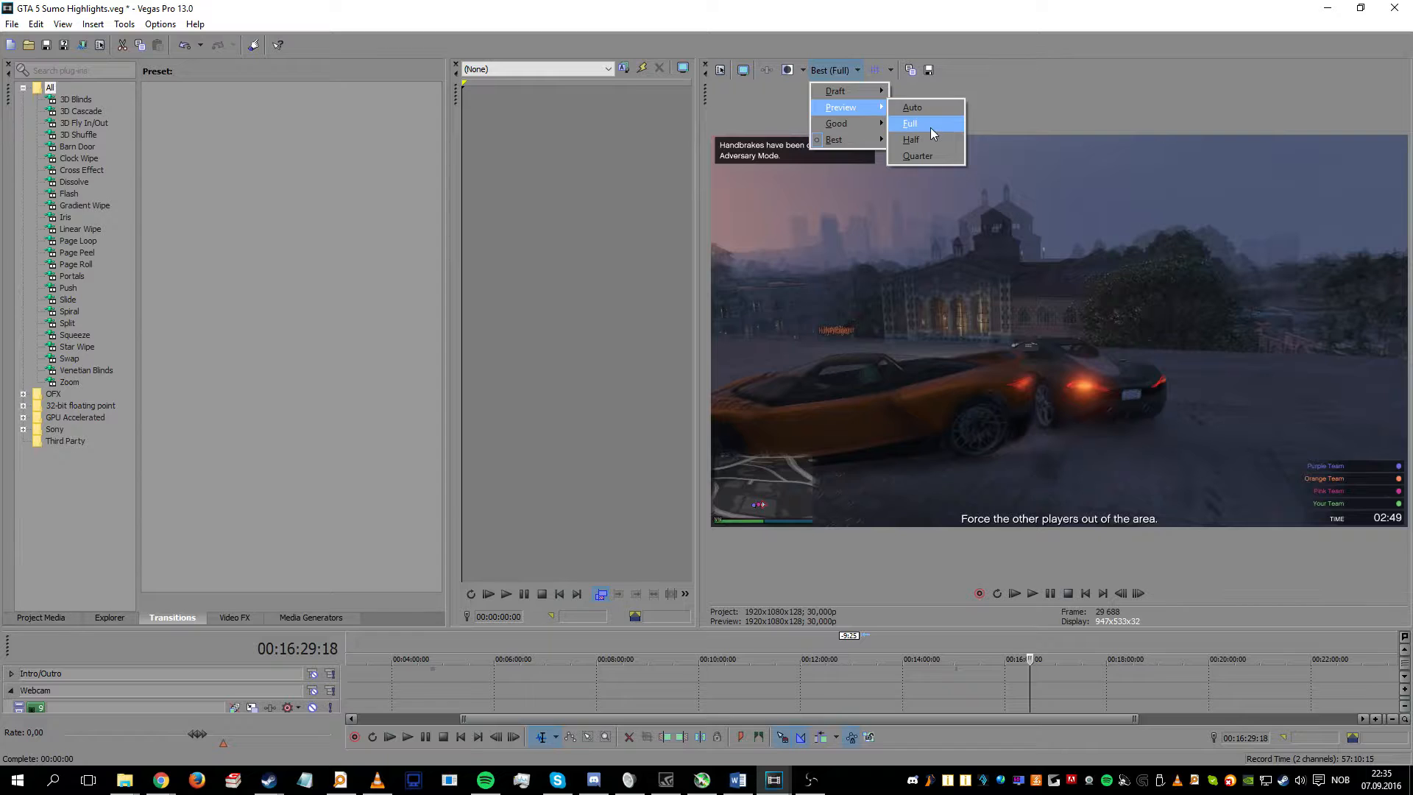
pyautogui.click(912, 107)
pyautogui.click(839, 71)
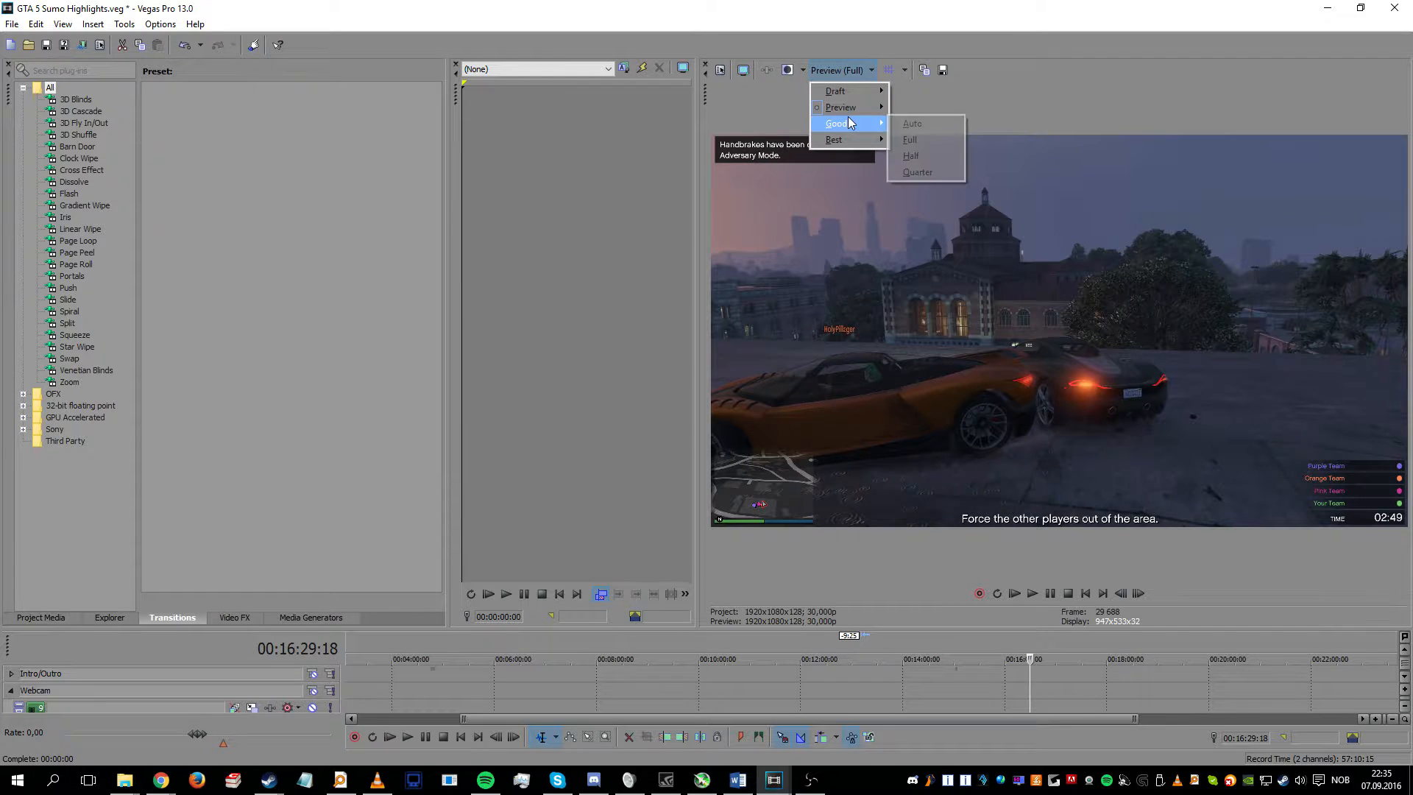
pyautogui.moveTo(839, 139)
pyautogui.click(907, 154)
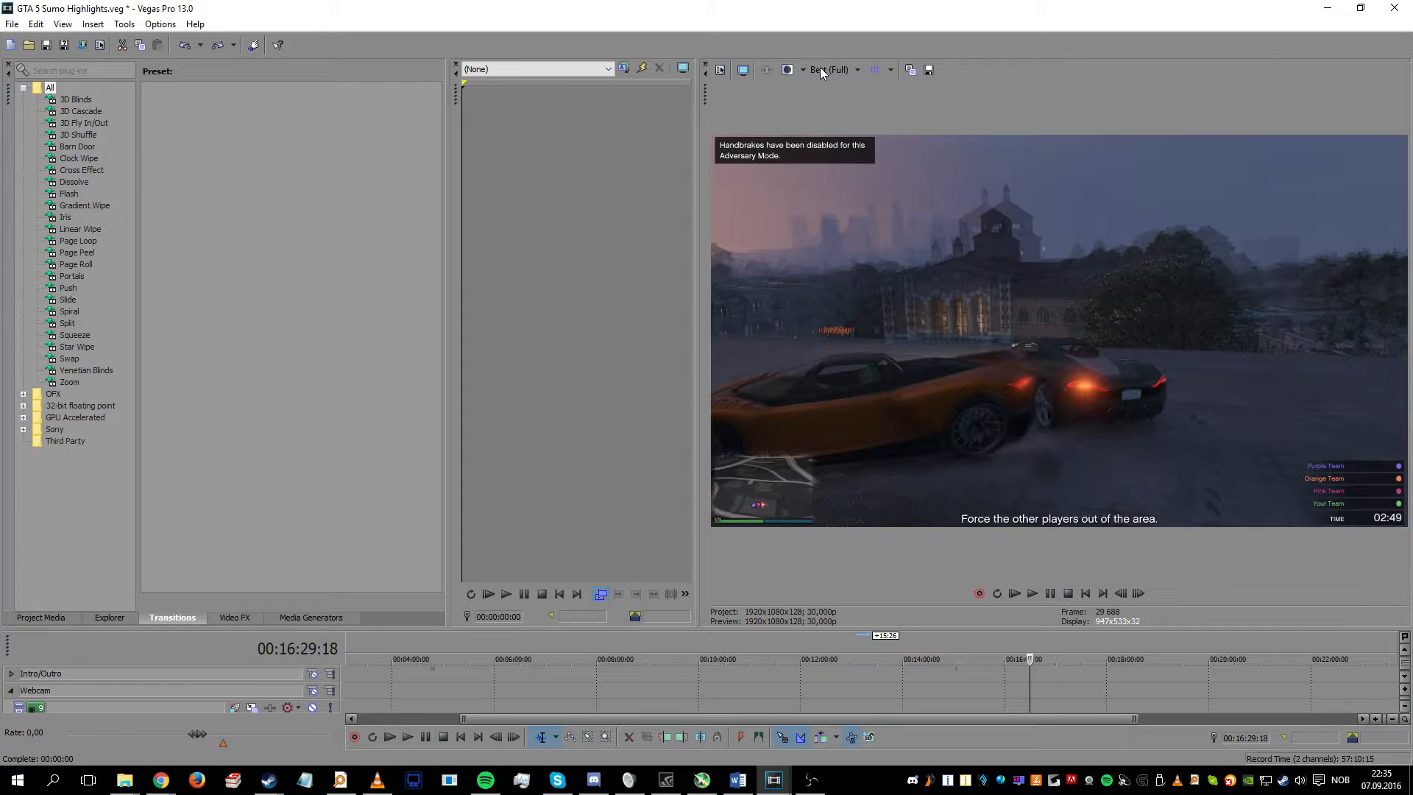
# Step: Compare the Good (Full) and Draft (Full) preview qualities, and restore Best (Full)
pyautogui.click(821, 71)
pyautogui.moveTo(846, 125)
pyautogui.click(920, 140)
pyautogui.click(827, 71)
pyautogui.moveTo(841, 90)
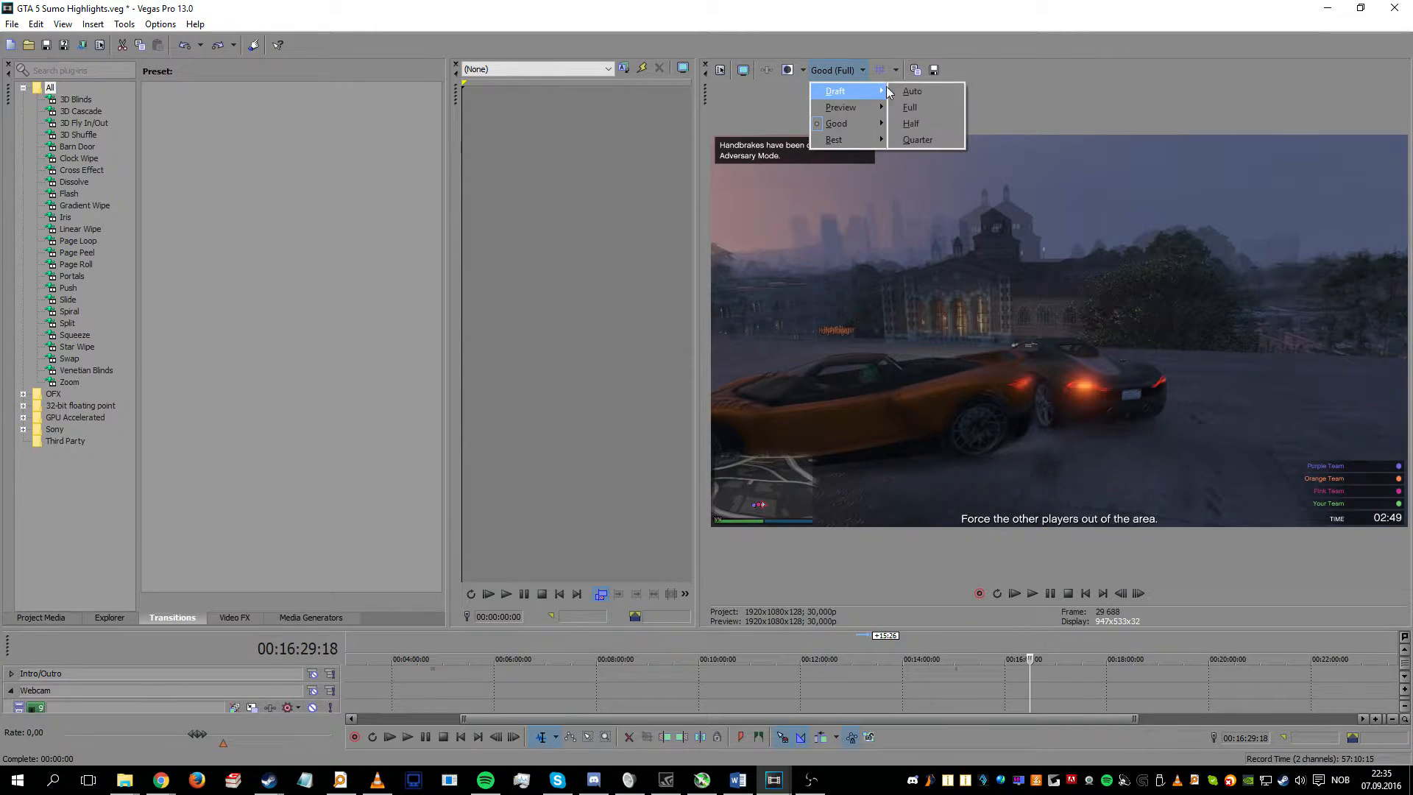
pyautogui.click(917, 107)
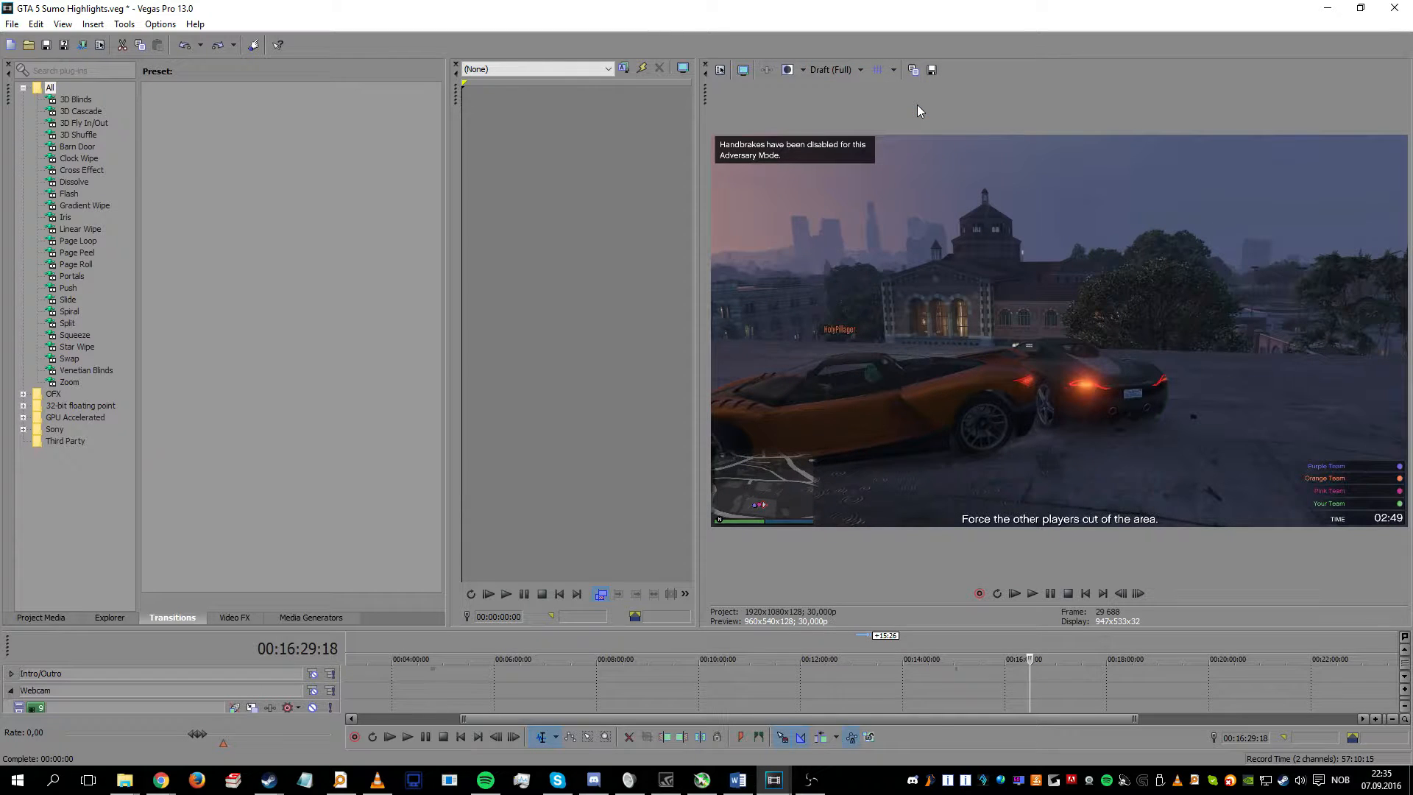
pyautogui.click(824, 63)
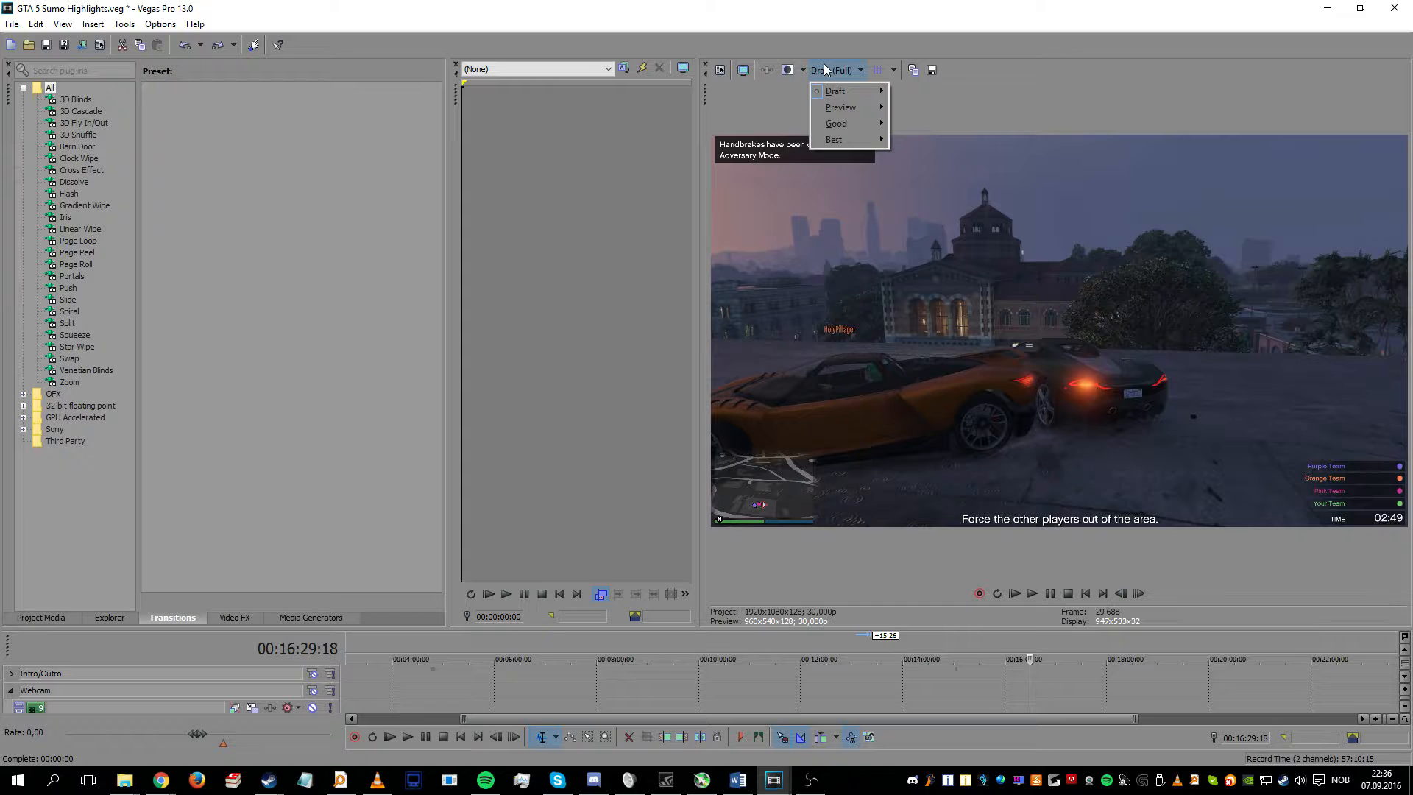
pyautogui.moveTo(835, 114)
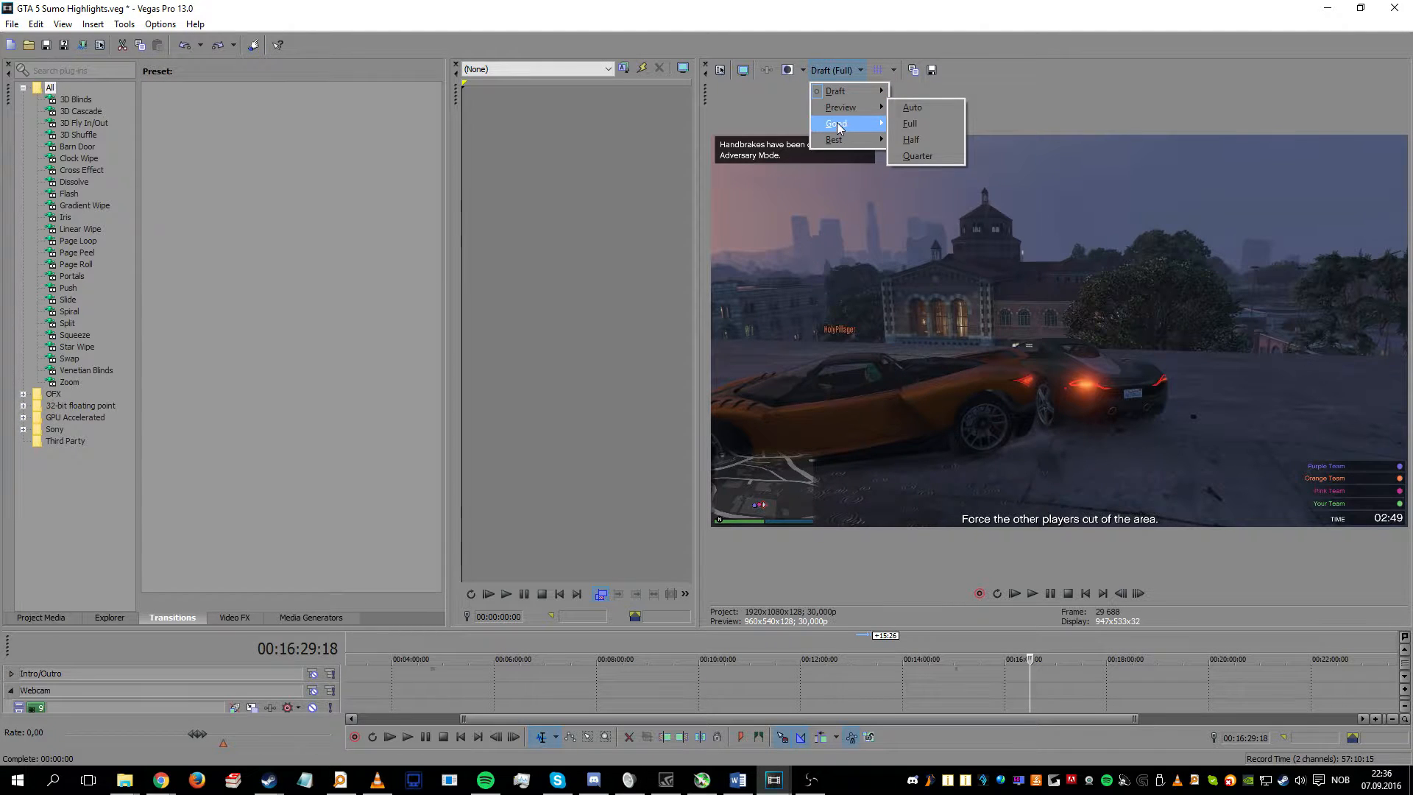
pyautogui.moveTo(846, 142)
pyautogui.click(905, 155)
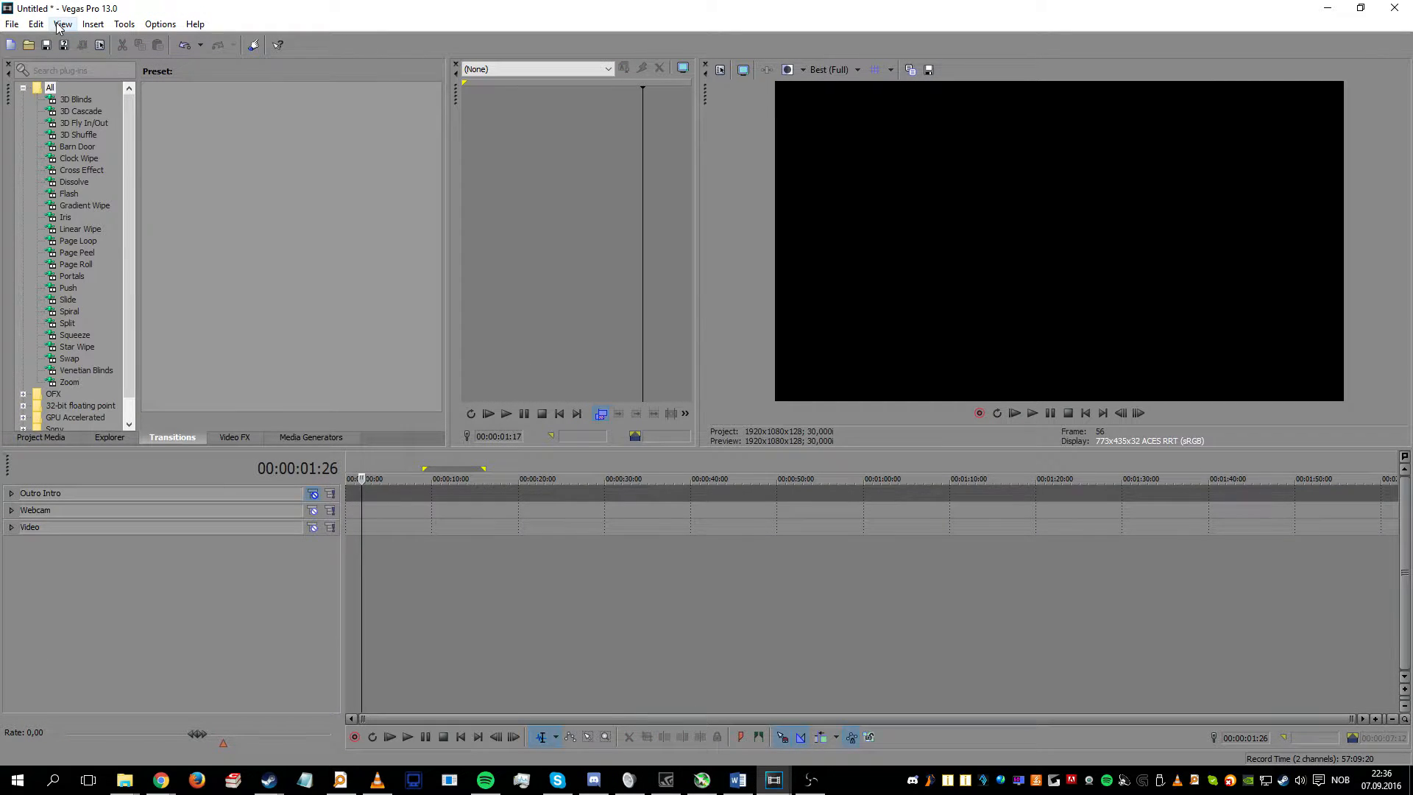
# Step: Switch to the open New Render 30FPS.veg project and give its timeline more height
pyautogui.click(22, 26)
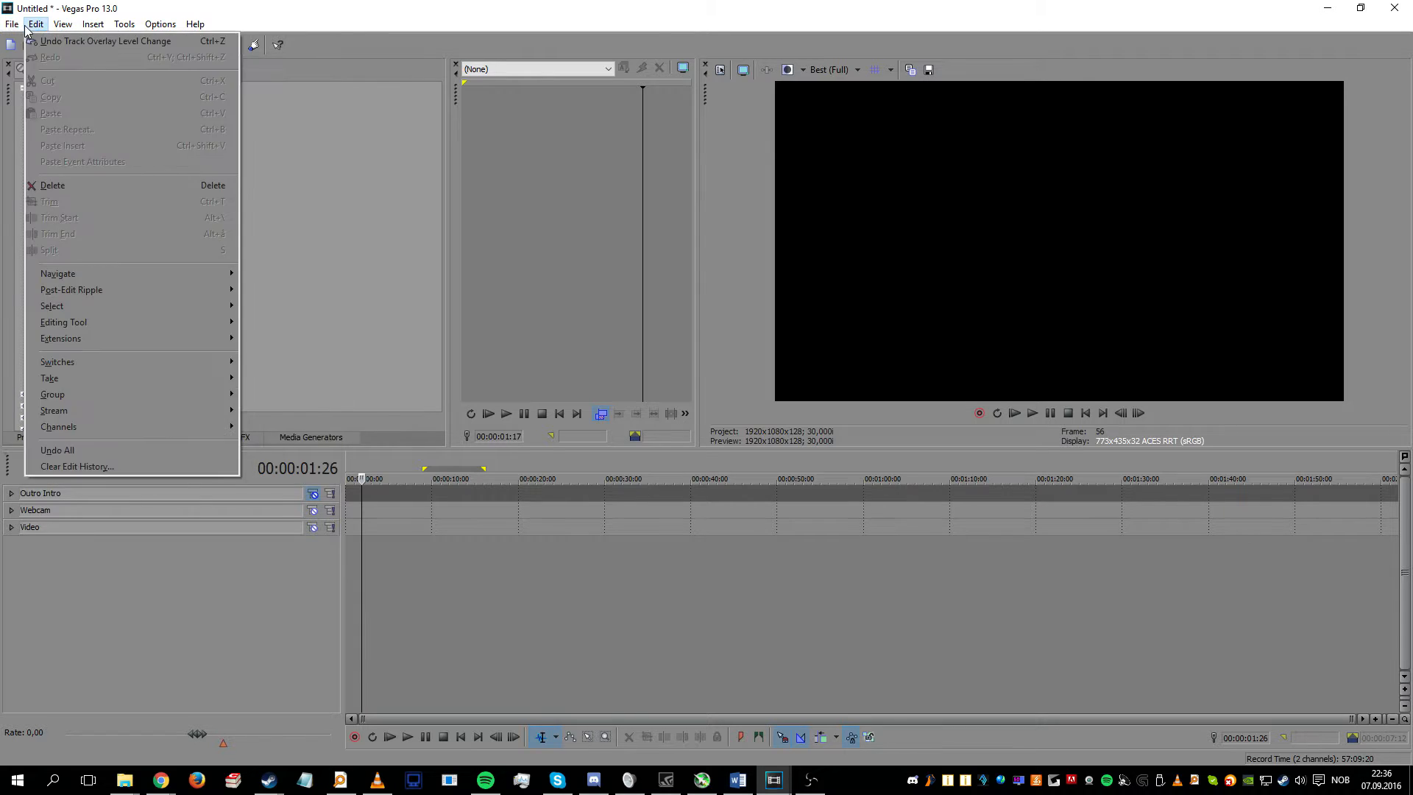
pyautogui.click(211, 8)
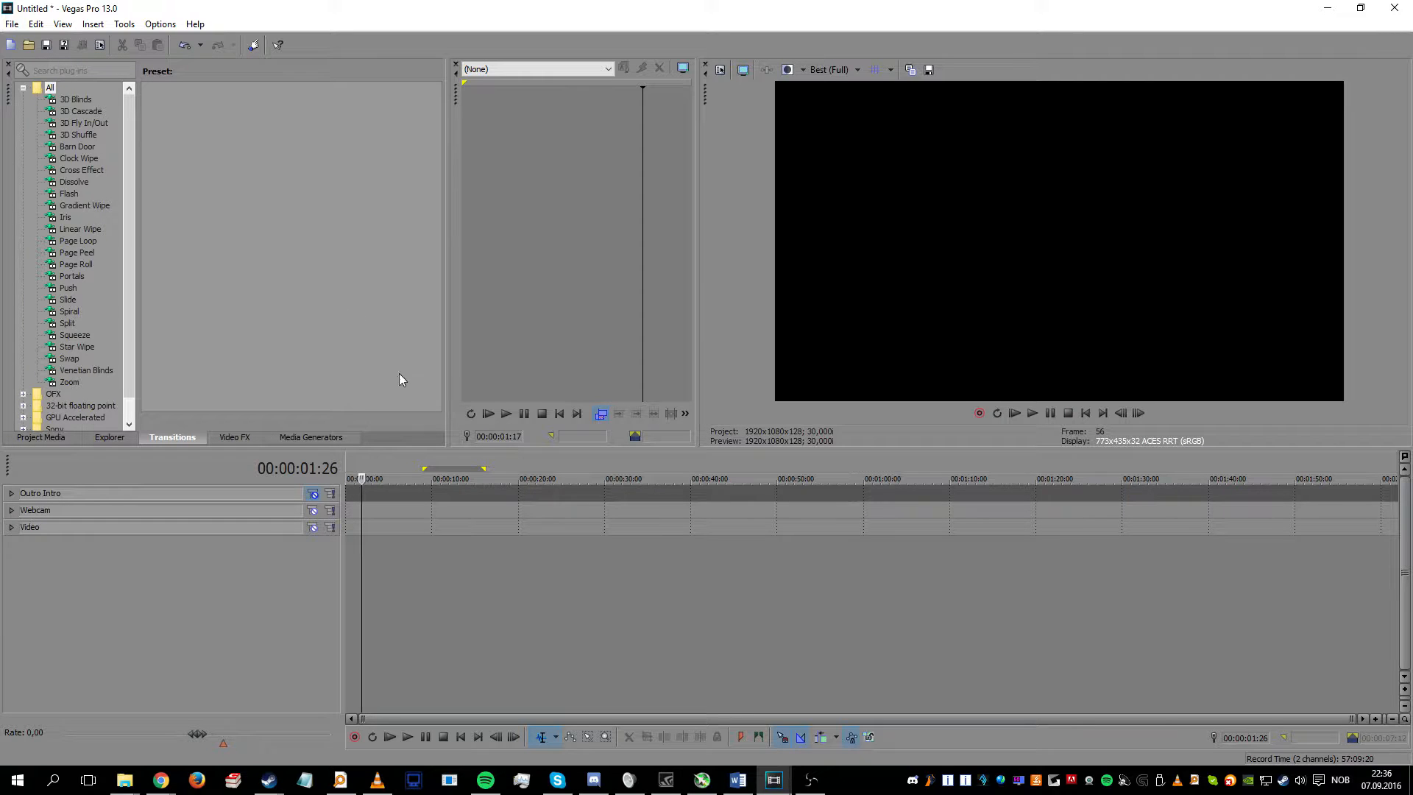
pyautogui.moveTo(783, 788)
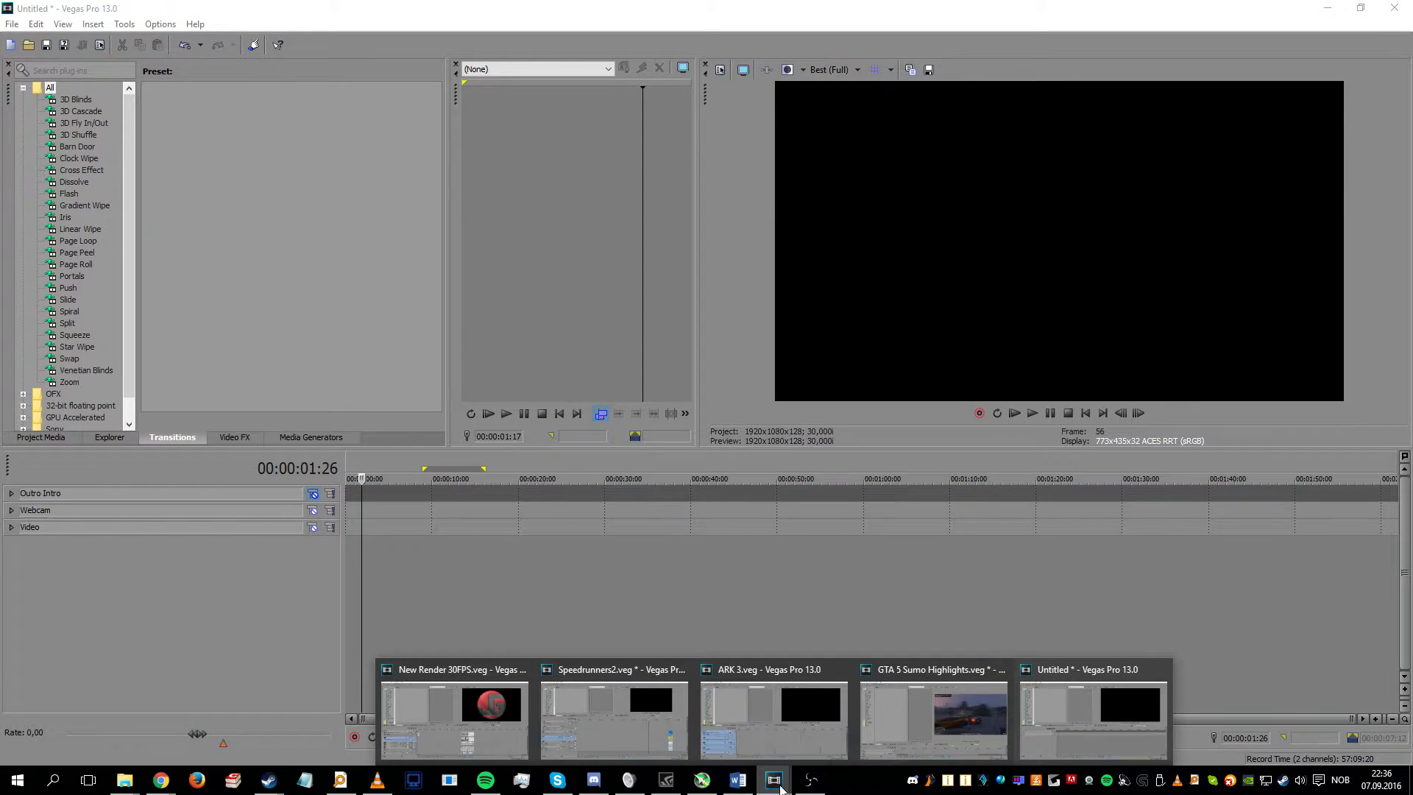
pyautogui.click(481, 698)
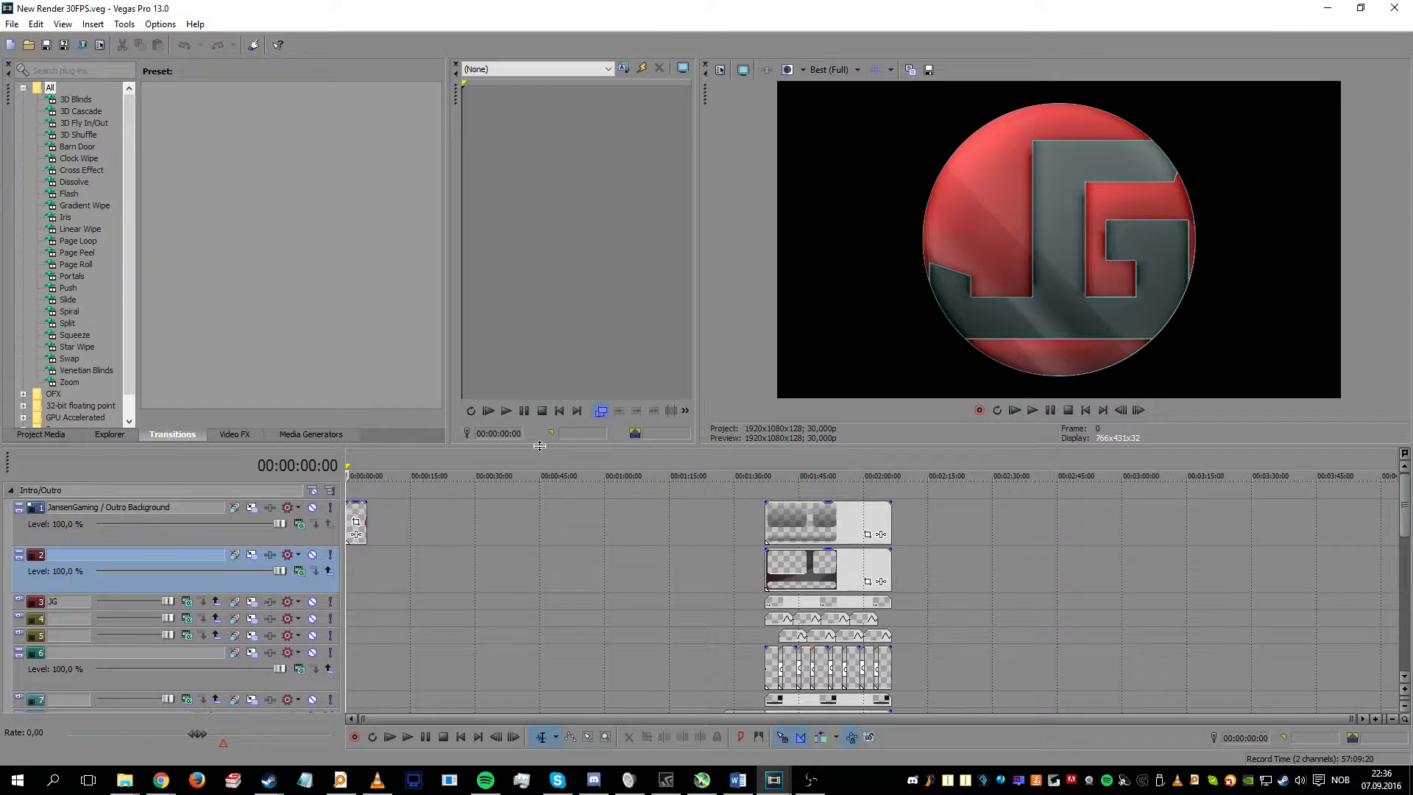
pyautogui.moveTo(540, 446); pyautogui.dragTo(540, 269)
# Step: Shorten the intro logo clip on the first track to about 2.5 seconds with a fade-out at its end
pyautogui.click(355, 343)
pyautogui.scroll(7, 600, 374)
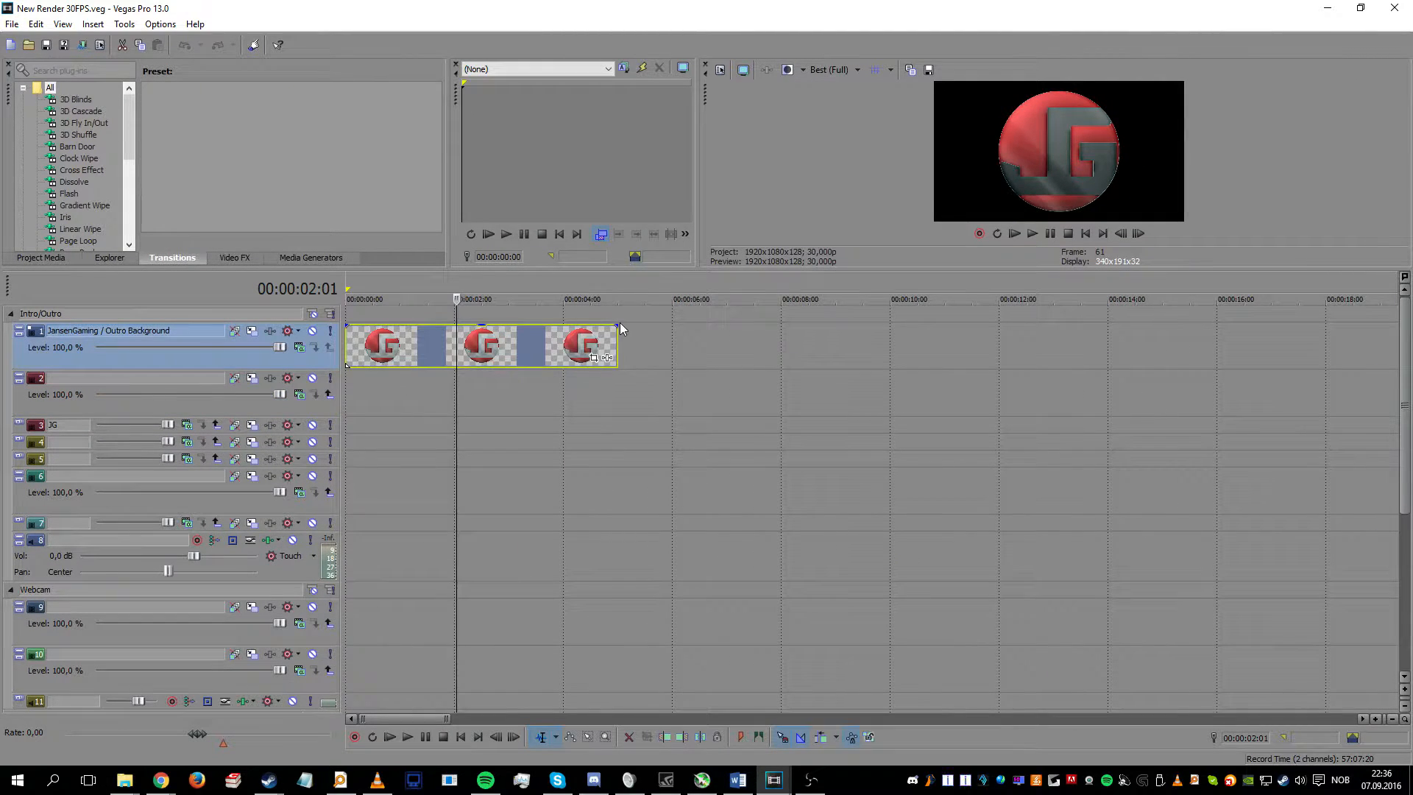
pyautogui.moveTo(619, 340); pyautogui.dragTo(417, 343)
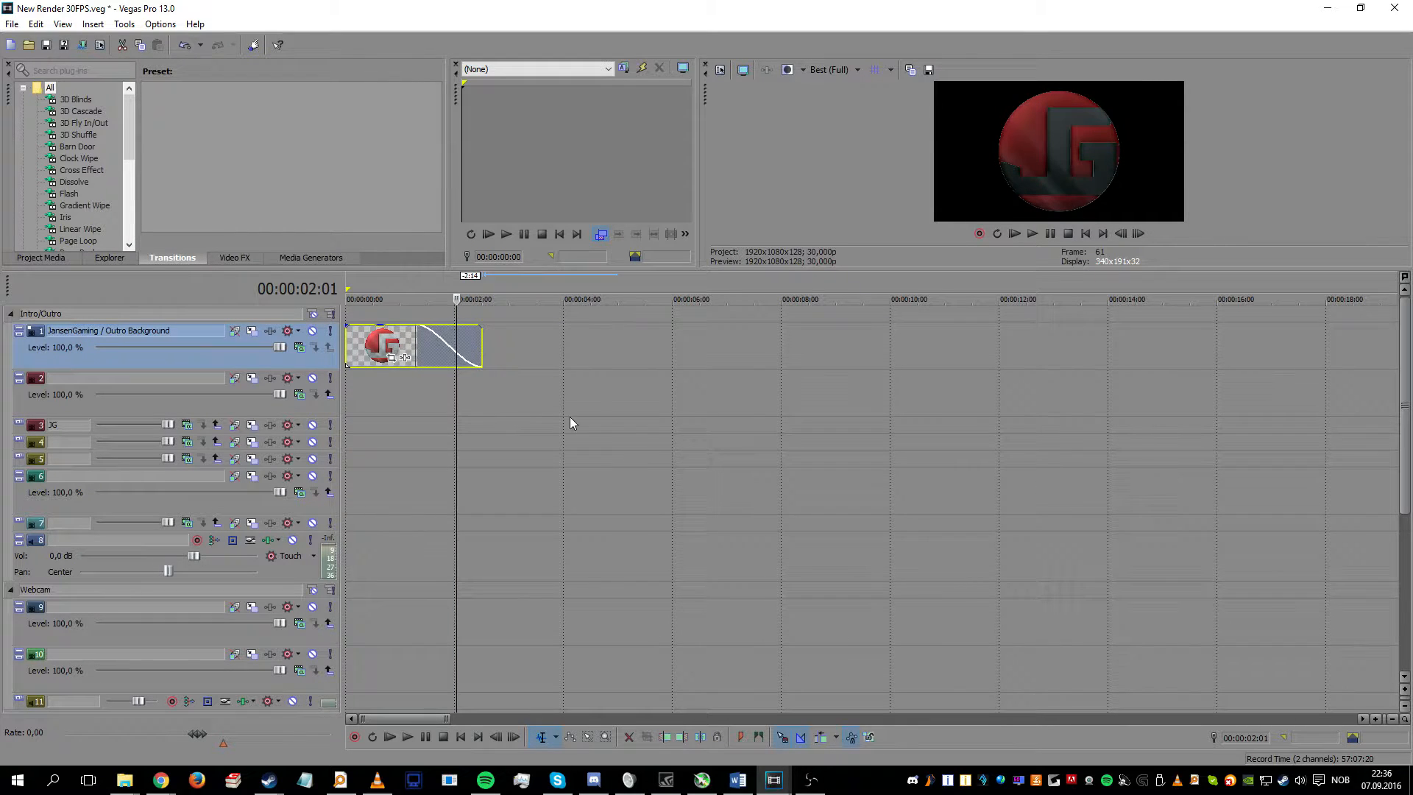
pyautogui.scroll(-10, 505, 390)
pyautogui.click(639, 426)
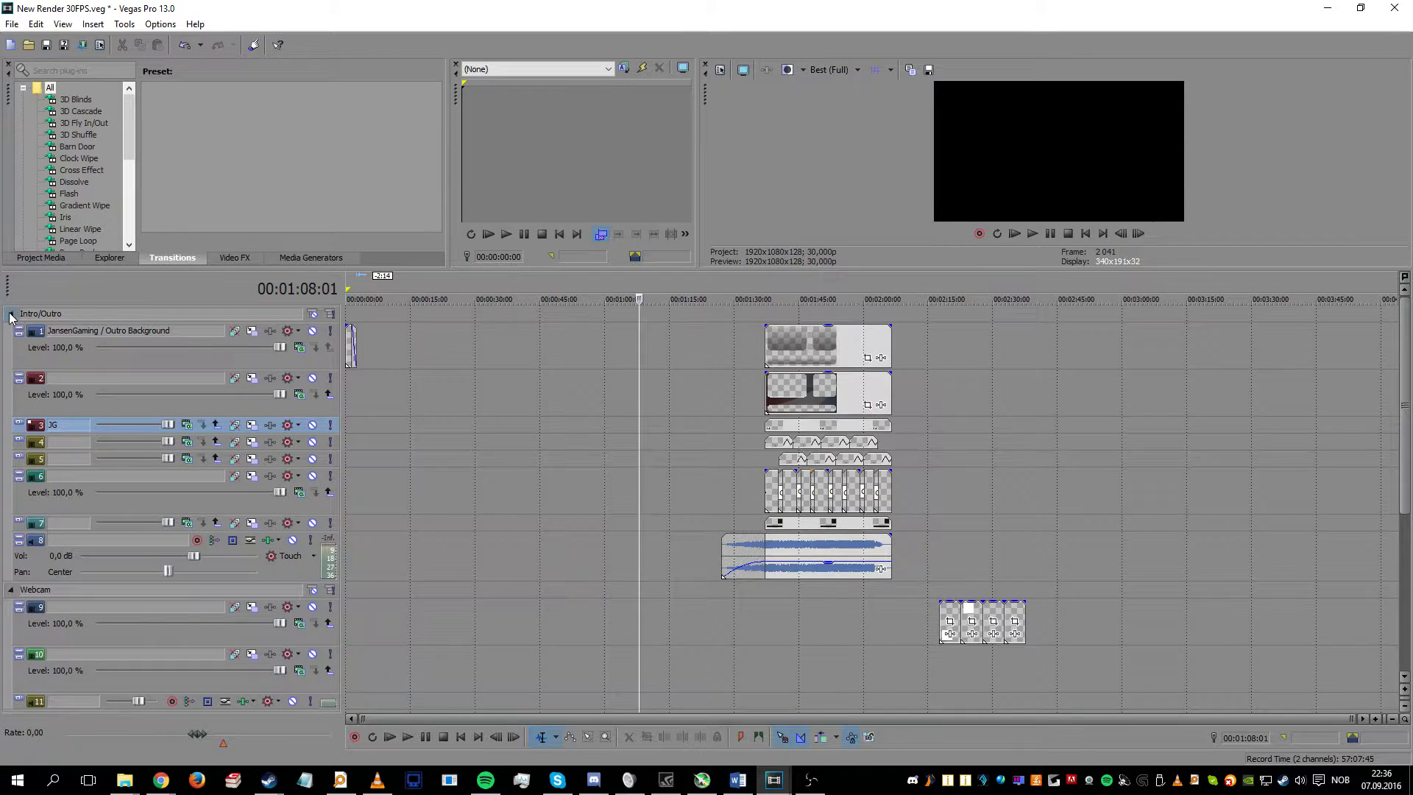
# Step: Collapse the Intro/Outro, Webcam and In-Game Footage track groups
pyautogui.click(11, 314)
pyautogui.click(11, 331)
pyautogui.click(11, 347)
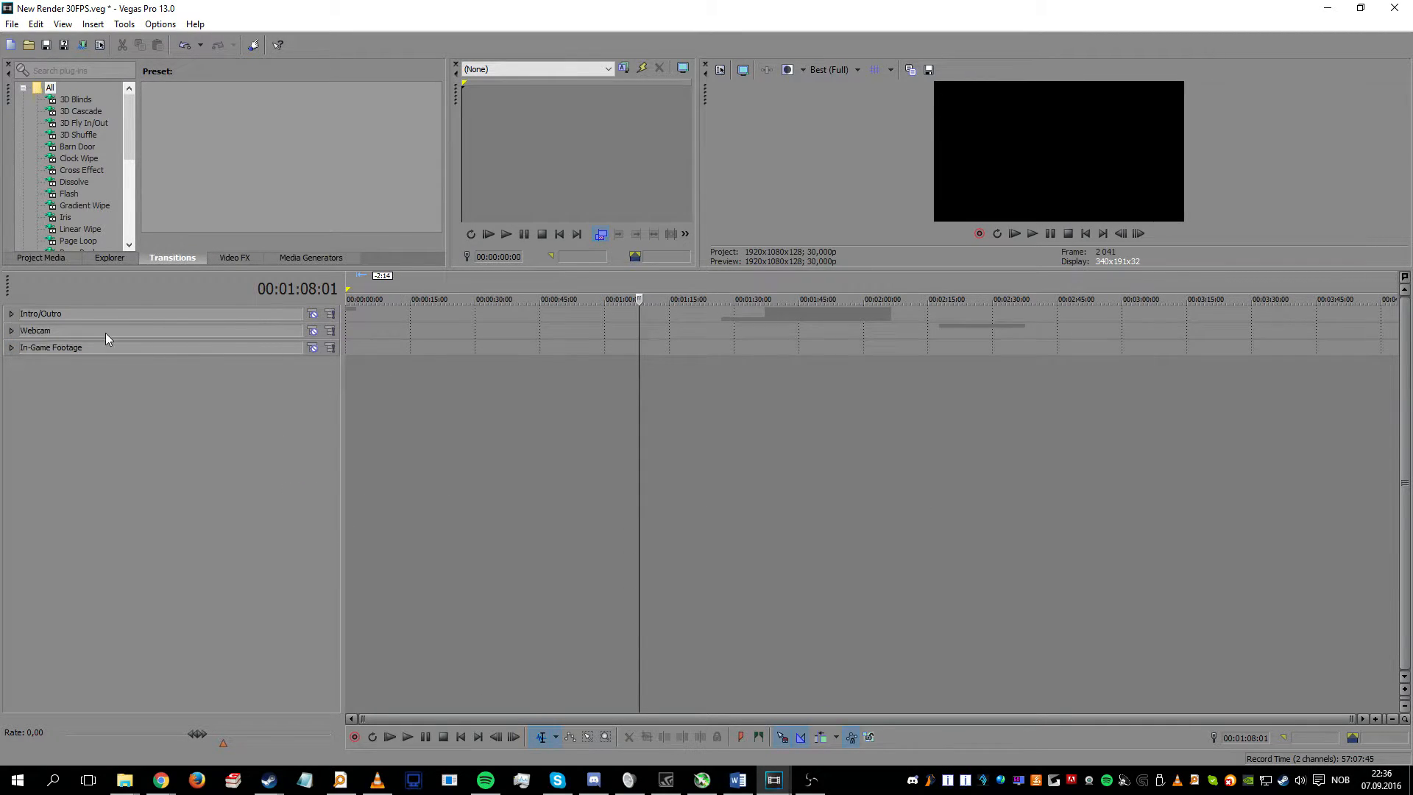
# Step: Expand the Intro/Outro group, move the grouped outro clips about 6 seconds earlier, and collapse the group again
pyautogui.click(12, 314)
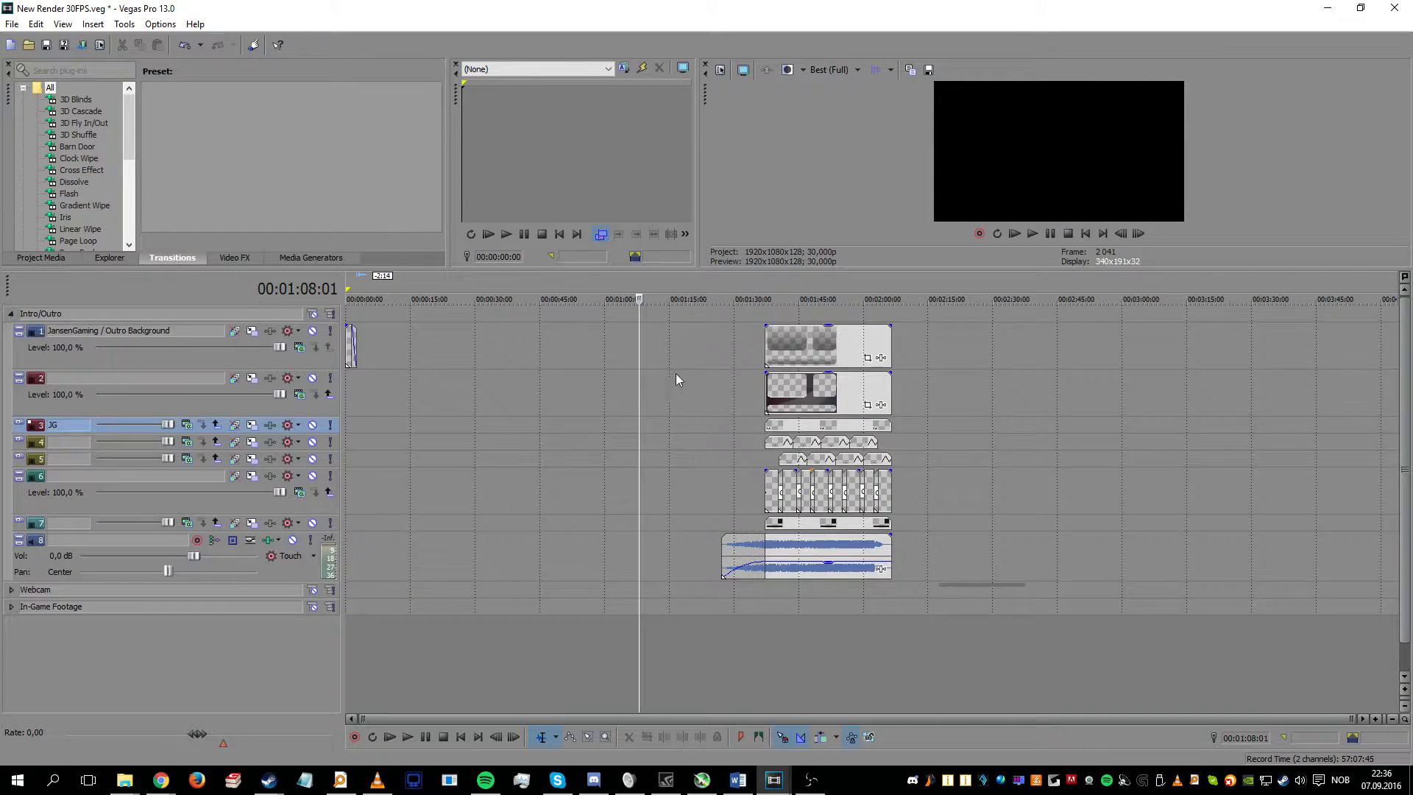
pyautogui.click(800, 341)
pyautogui.moveTo(799, 343)
pyautogui.mouseDown()
pyautogui.moveTo(907, 343)
pyautogui.moveTo(775, 343)
pyautogui.mouseUp()
pyautogui.click(354, 332)
pyautogui.press('space')
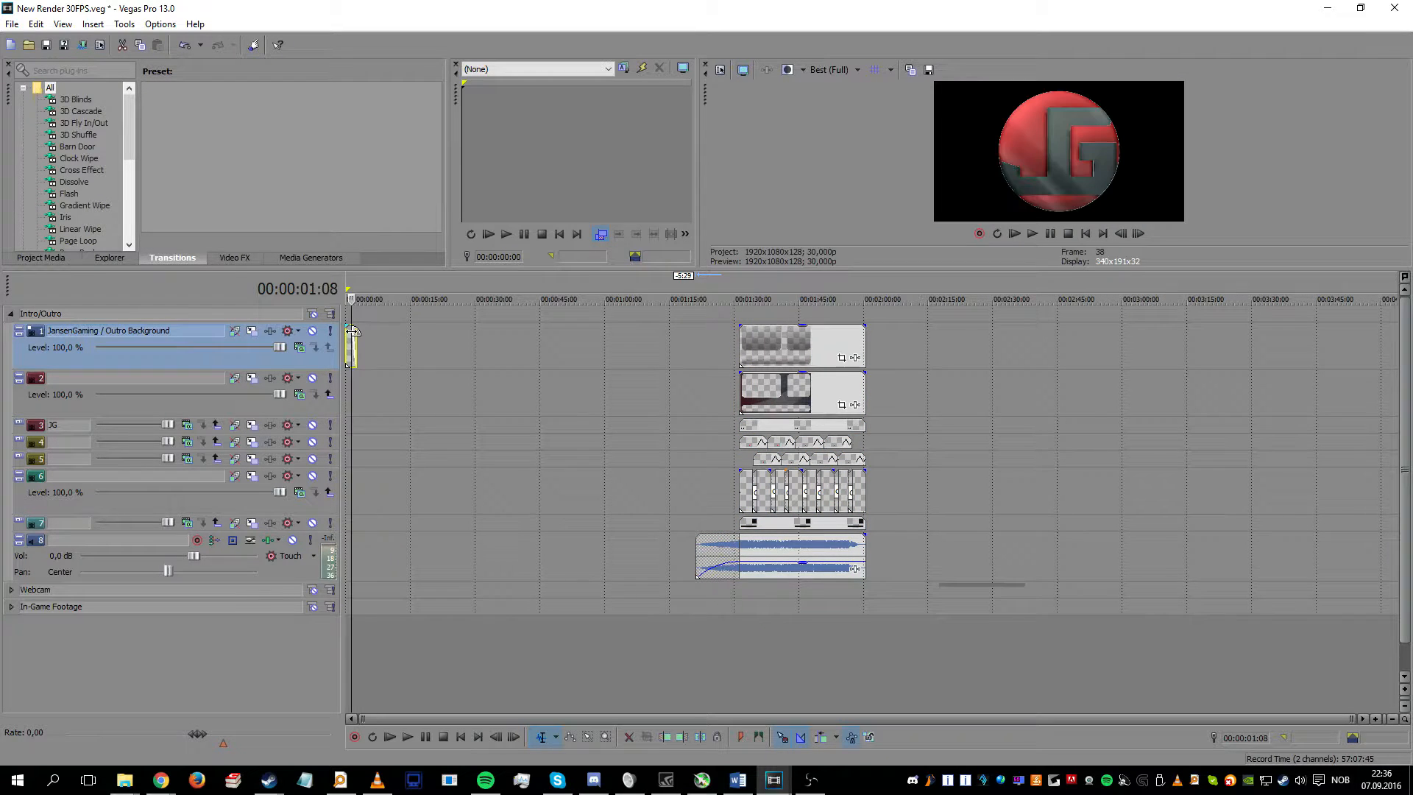
pyautogui.click(11, 313)
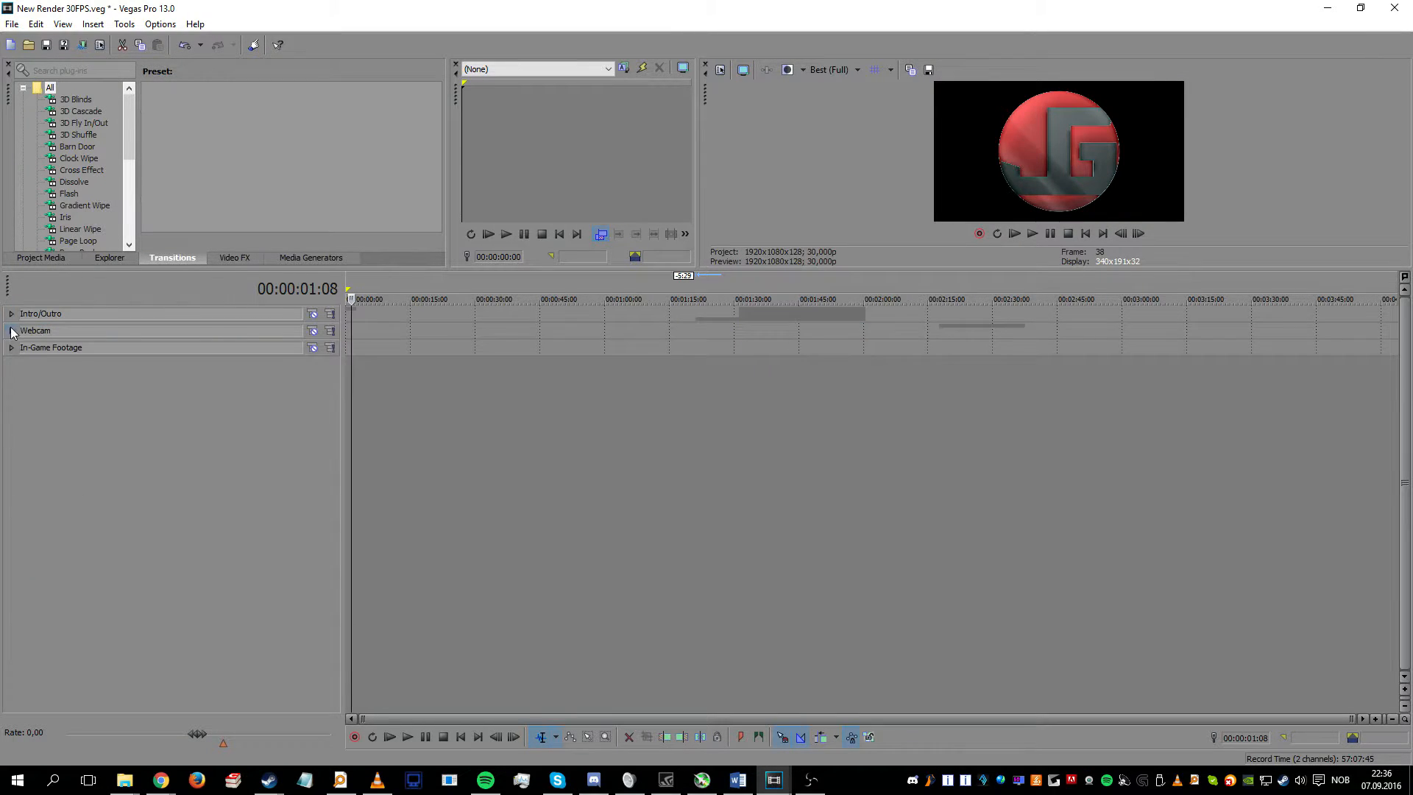
# Step: Expand the Webcam track group and preview each of its four webcam placement clips
pyautogui.click(11, 330)
pyautogui.click(955, 352)
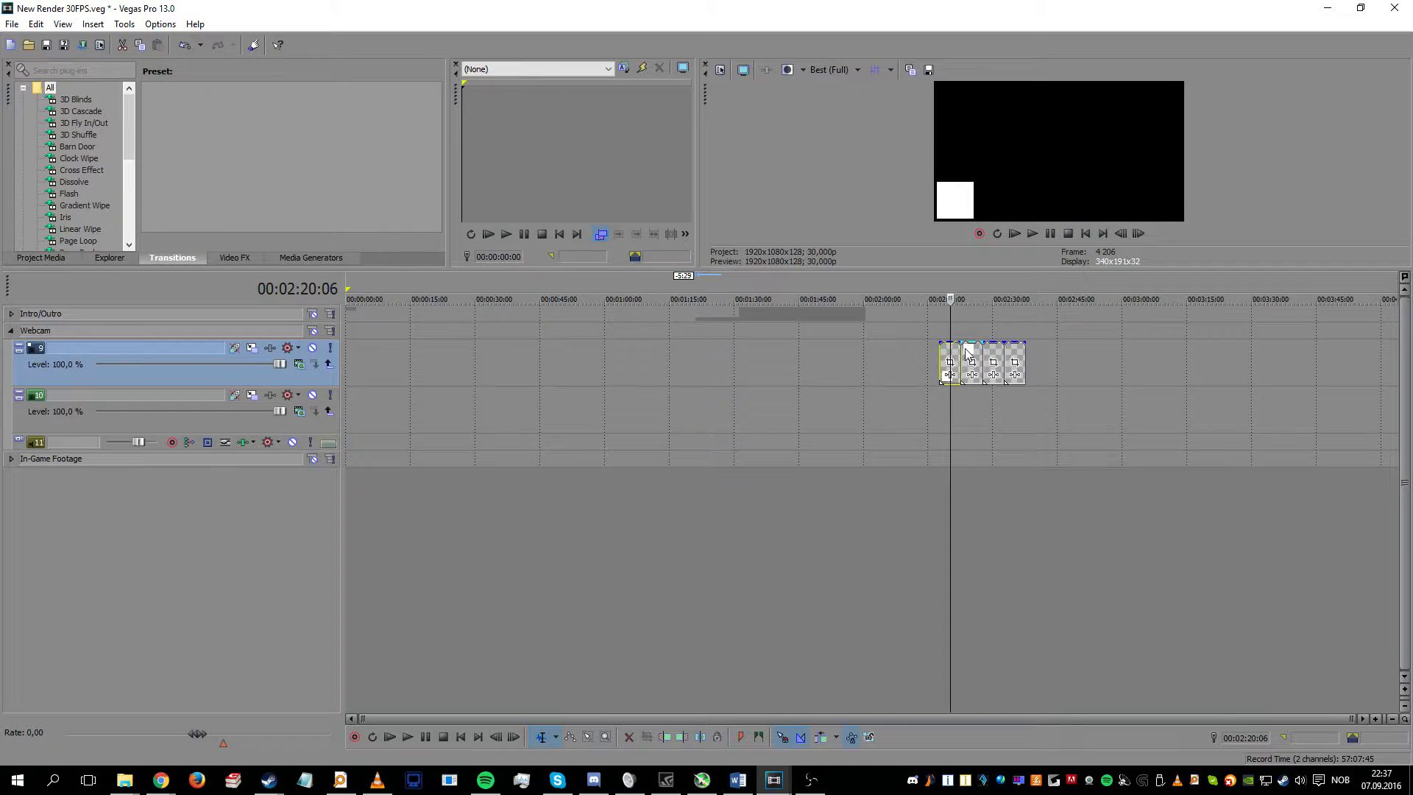
pyautogui.click(971, 357)
pyautogui.click(992, 357)
pyautogui.click(1015, 358)
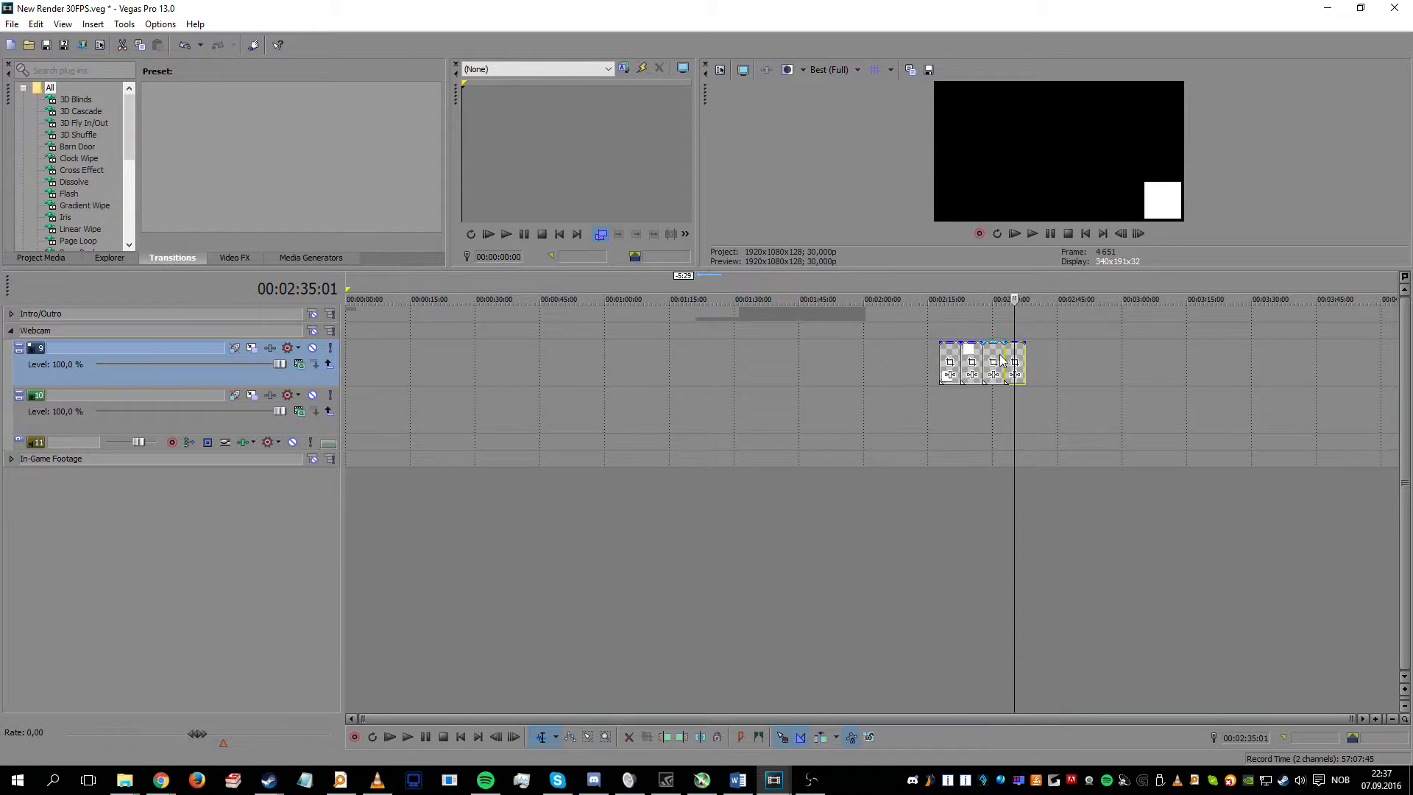
# Step: Expand the In-Game Footage track group, select its video track, and collapse the Webcam group
pyautogui.click(12, 458)
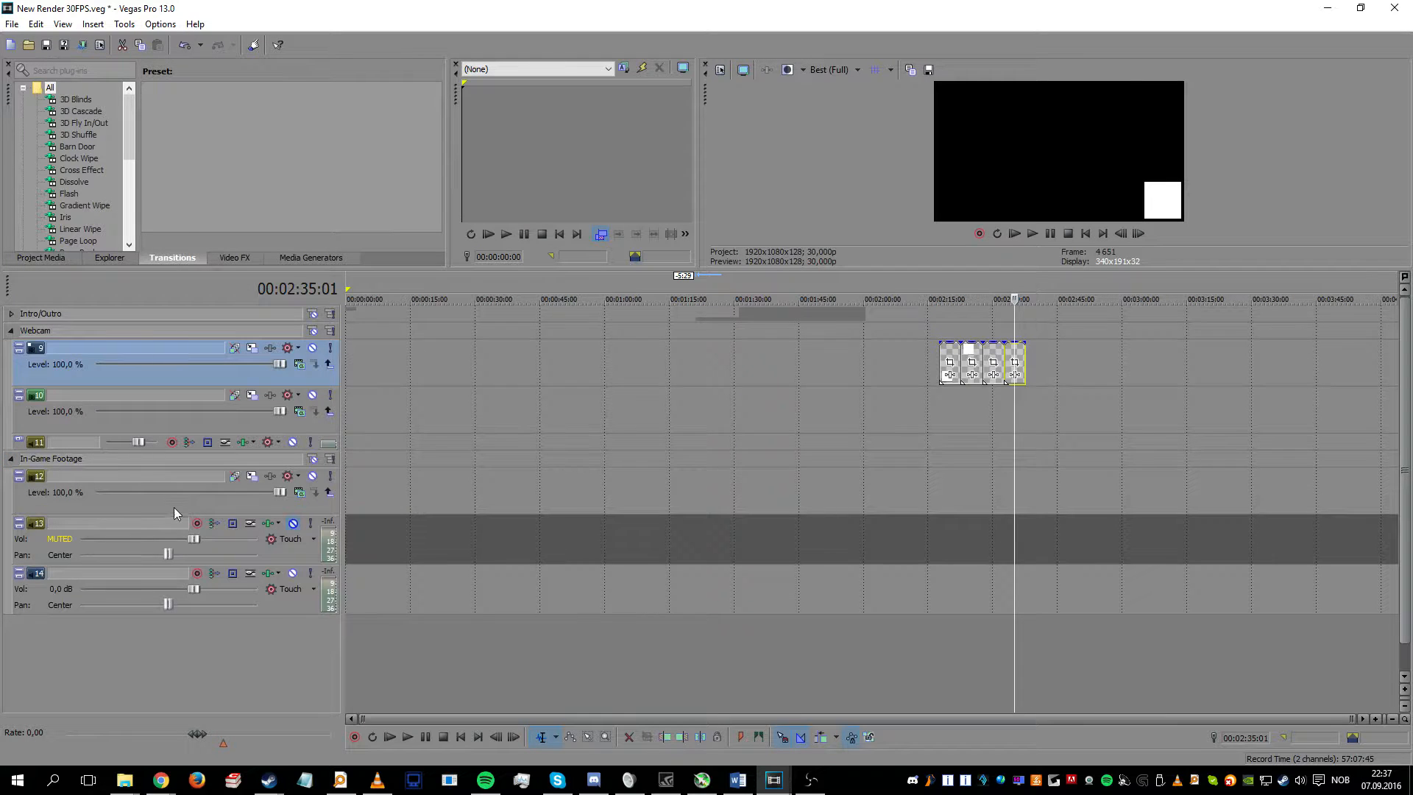
pyautogui.click(218, 512)
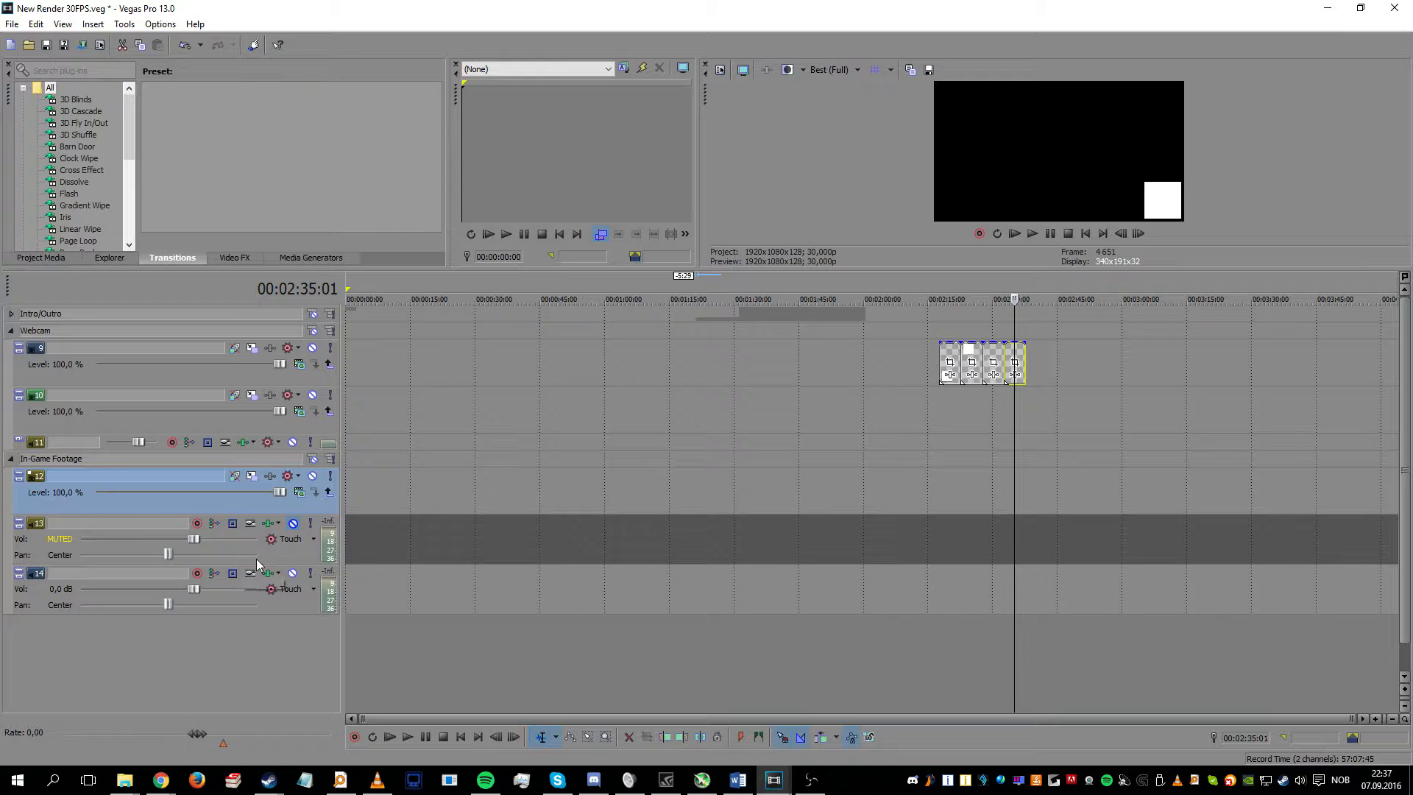
pyautogui.click(11, 330)
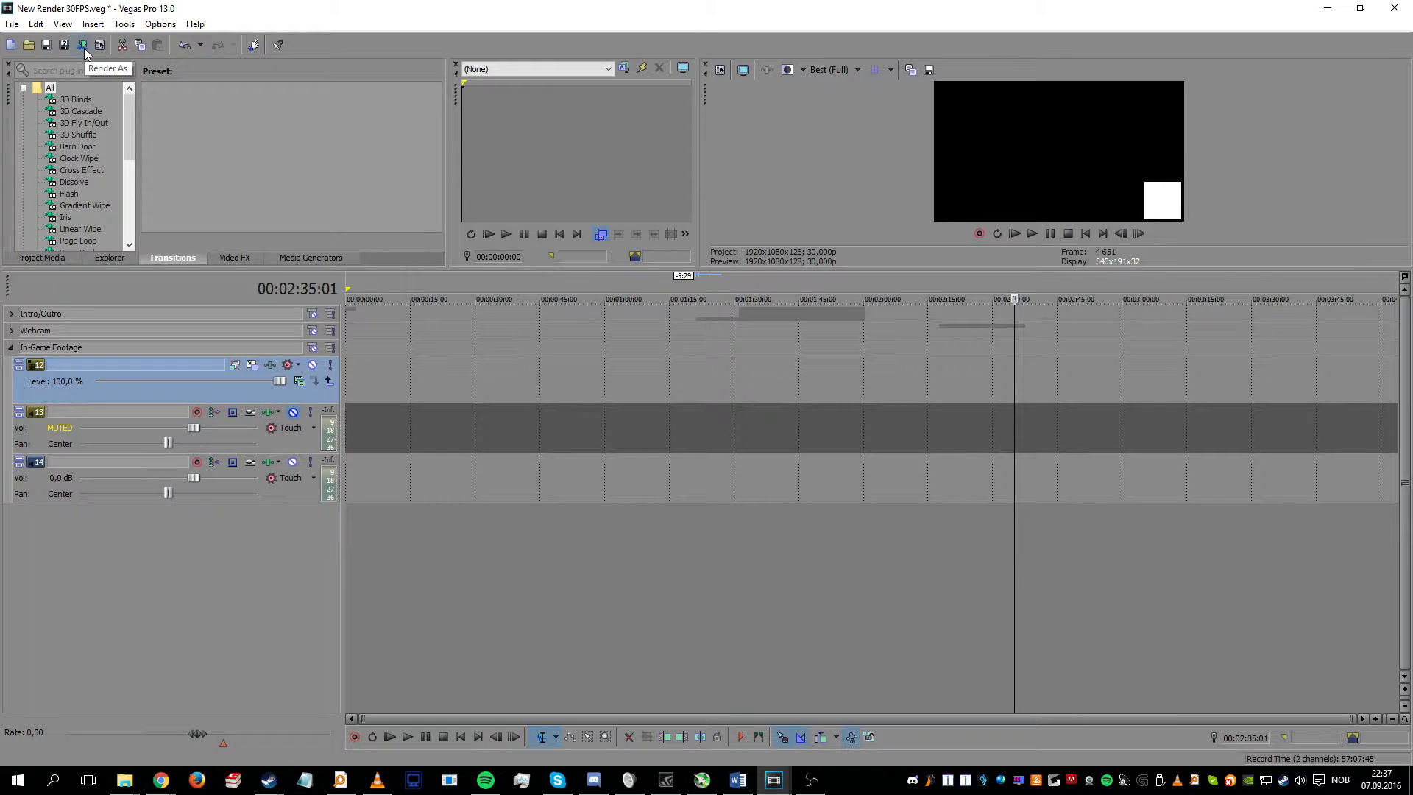
pyautogui.click(13, 25)
pyautogui.click(14, 25)
pyautogui.click(15, 25)
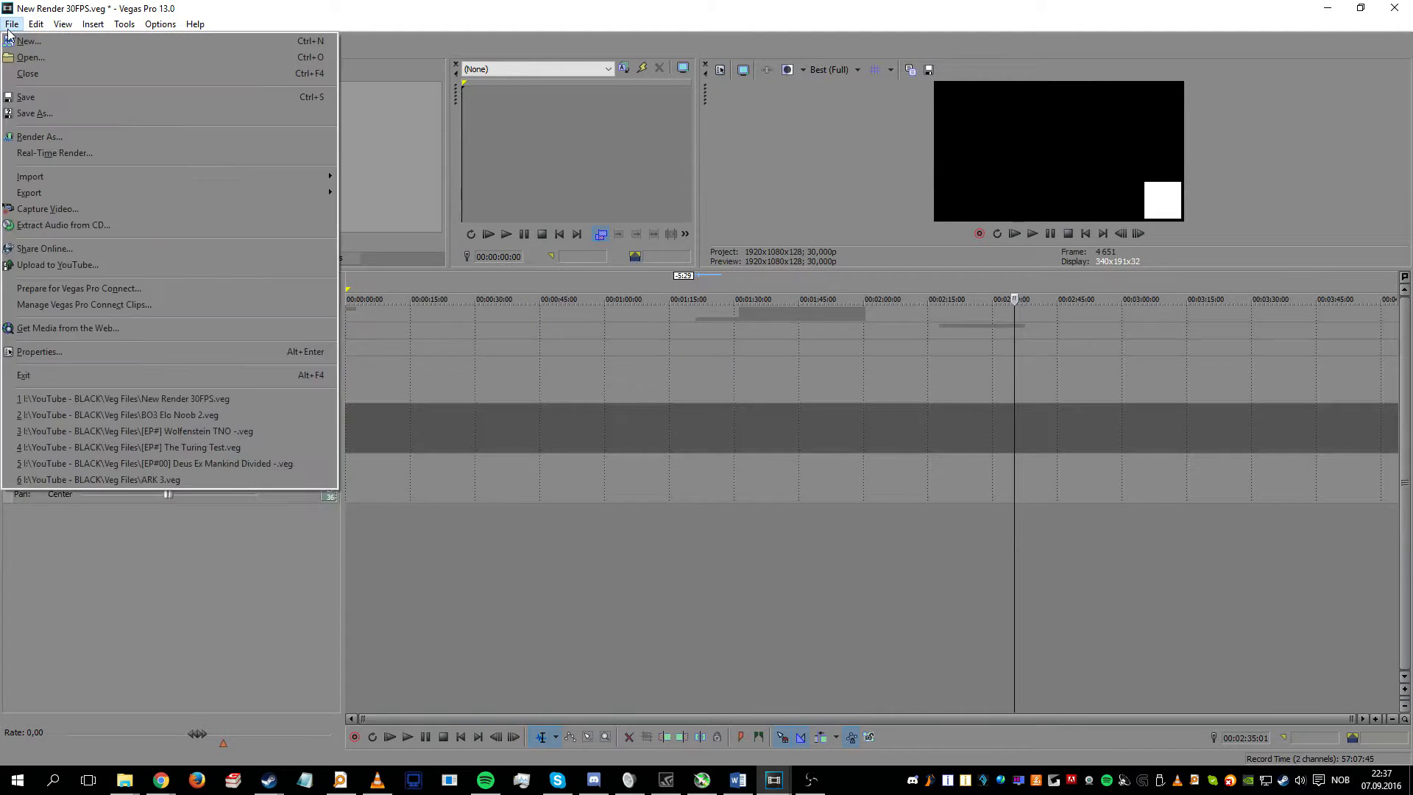
pyautogui.click(414, 130)
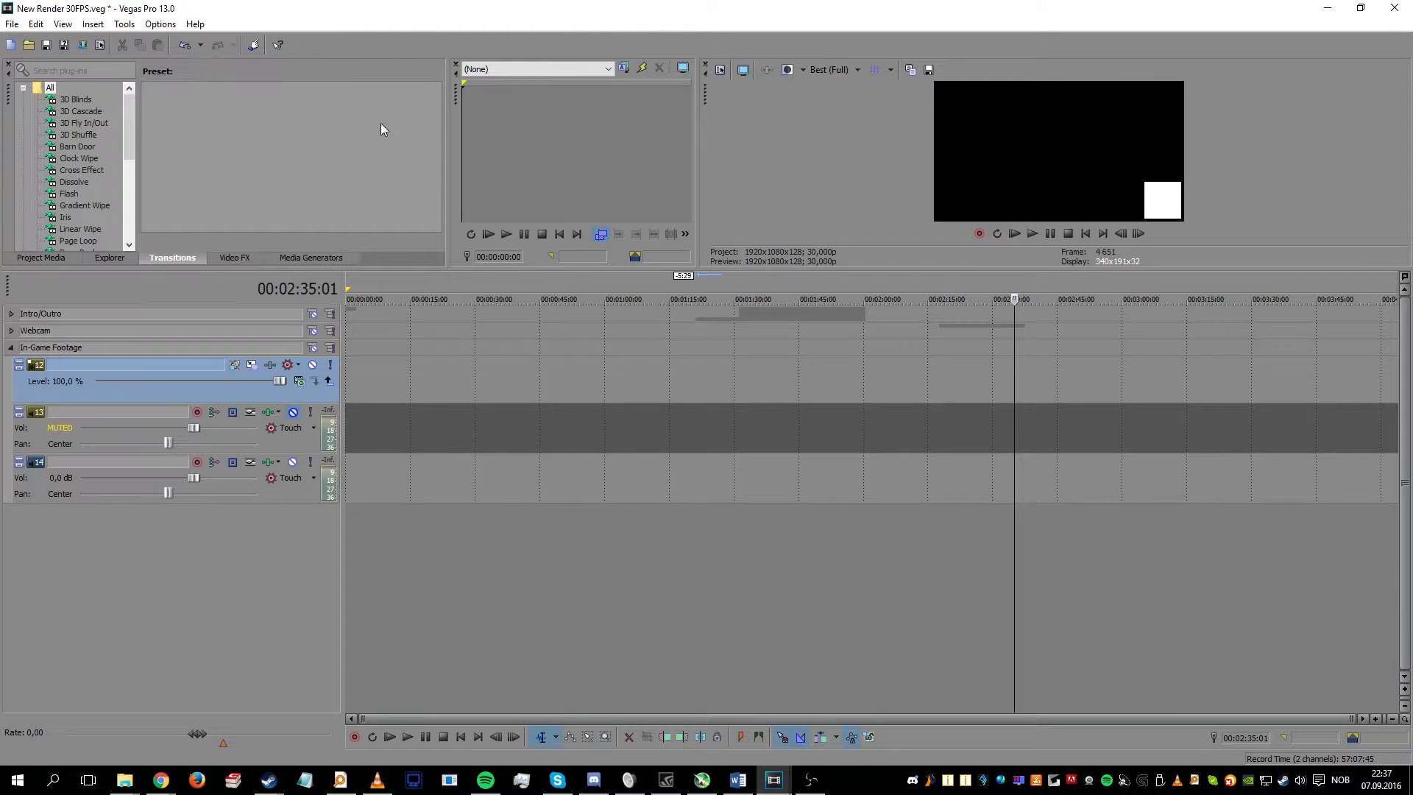
# Step: Open the Render As dialog and list all render formats instead of favorites only, with the MainConcept AVC/AAC group collapsed
pyautogui.click(97, 46)
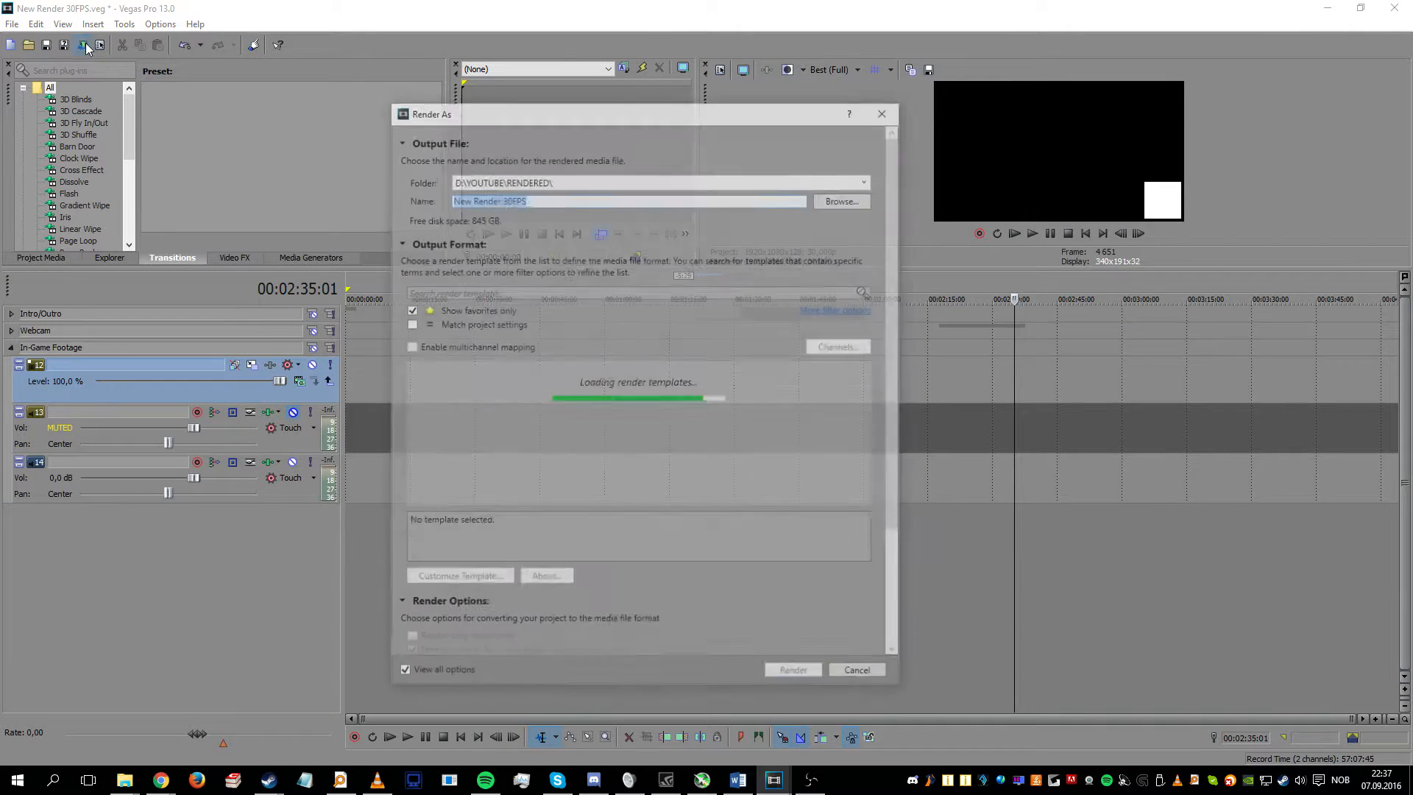
pyautogui.click(409, 310)
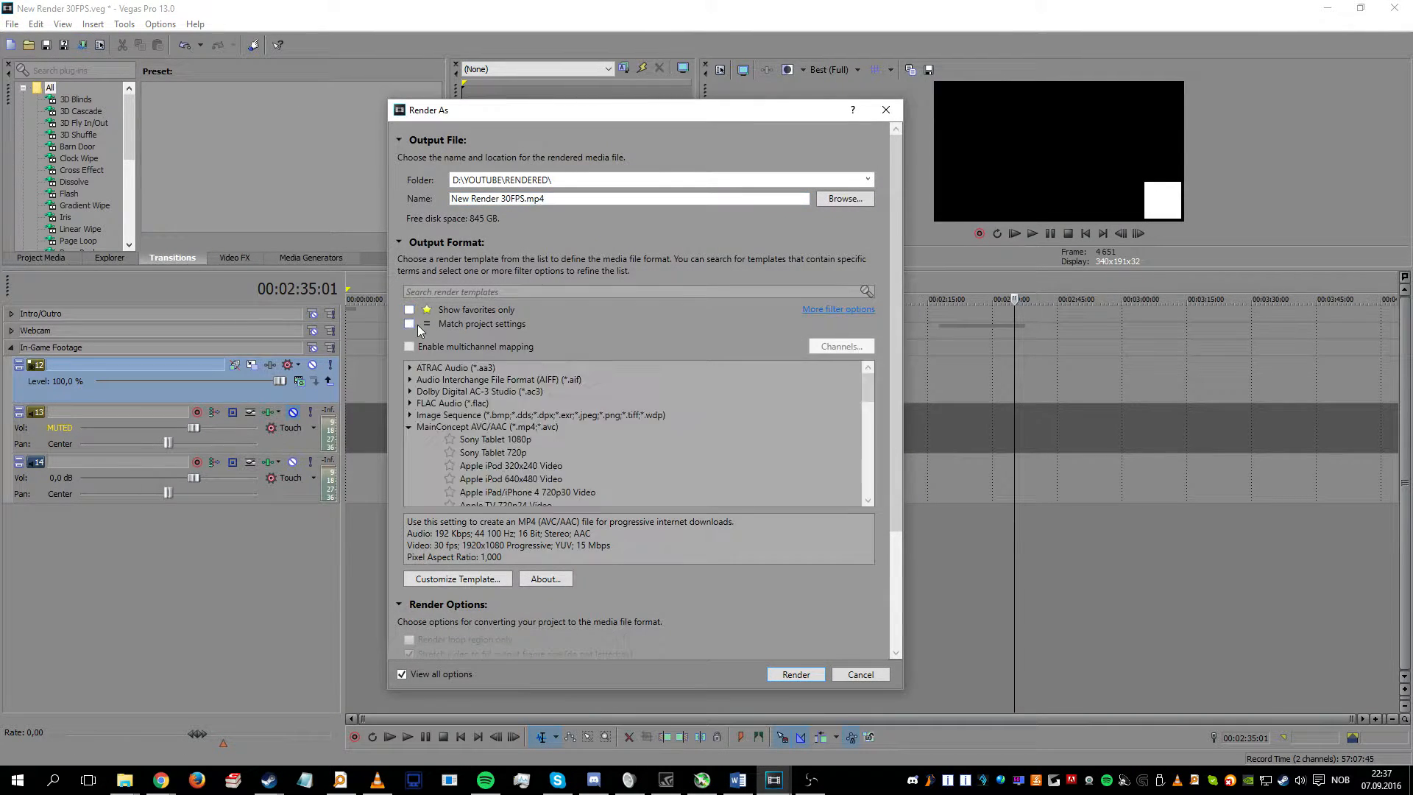
pyautogui.click(411, 426)
pyautogui.click(639, 452)
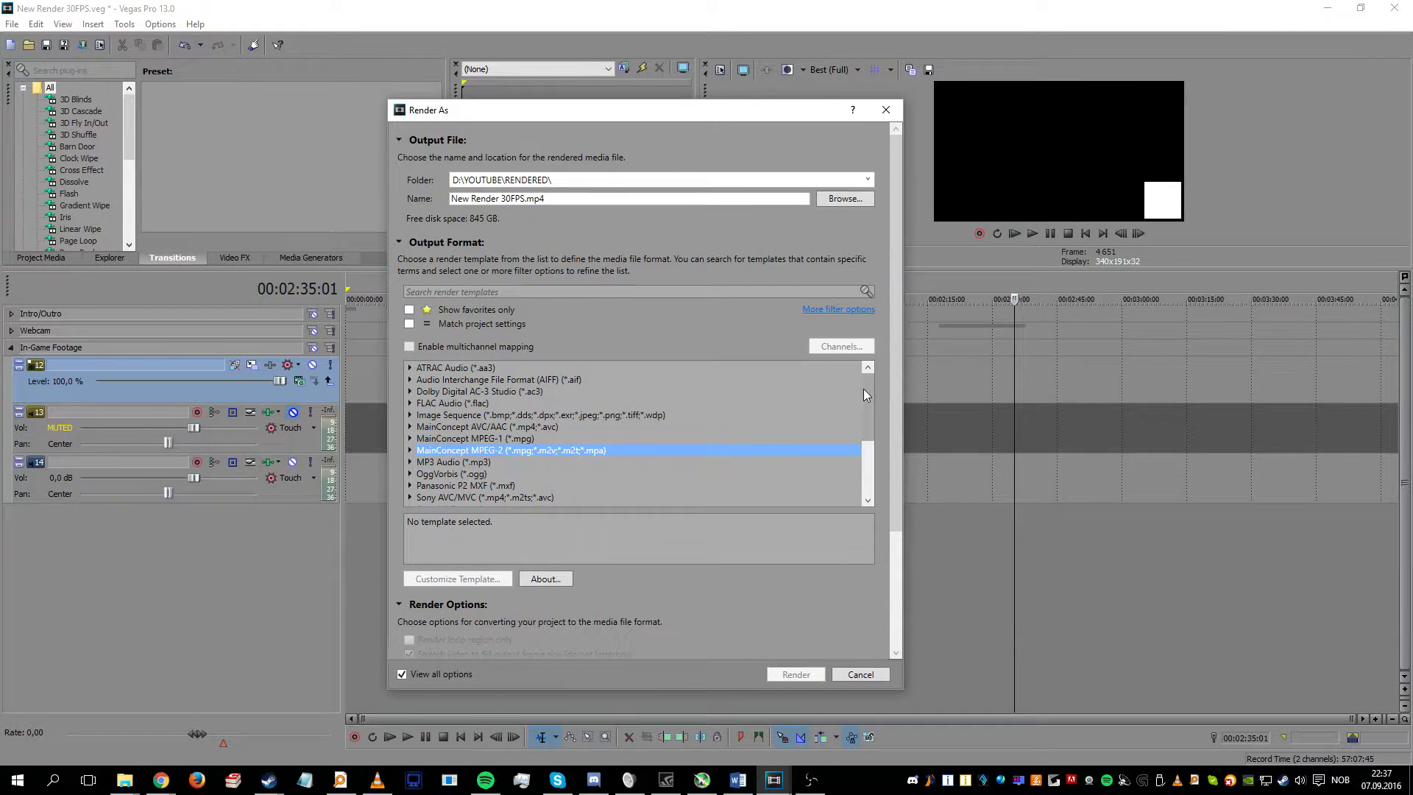
pyautogui.moveTo(871, 386); pyautogui.dragTo(916, 375)
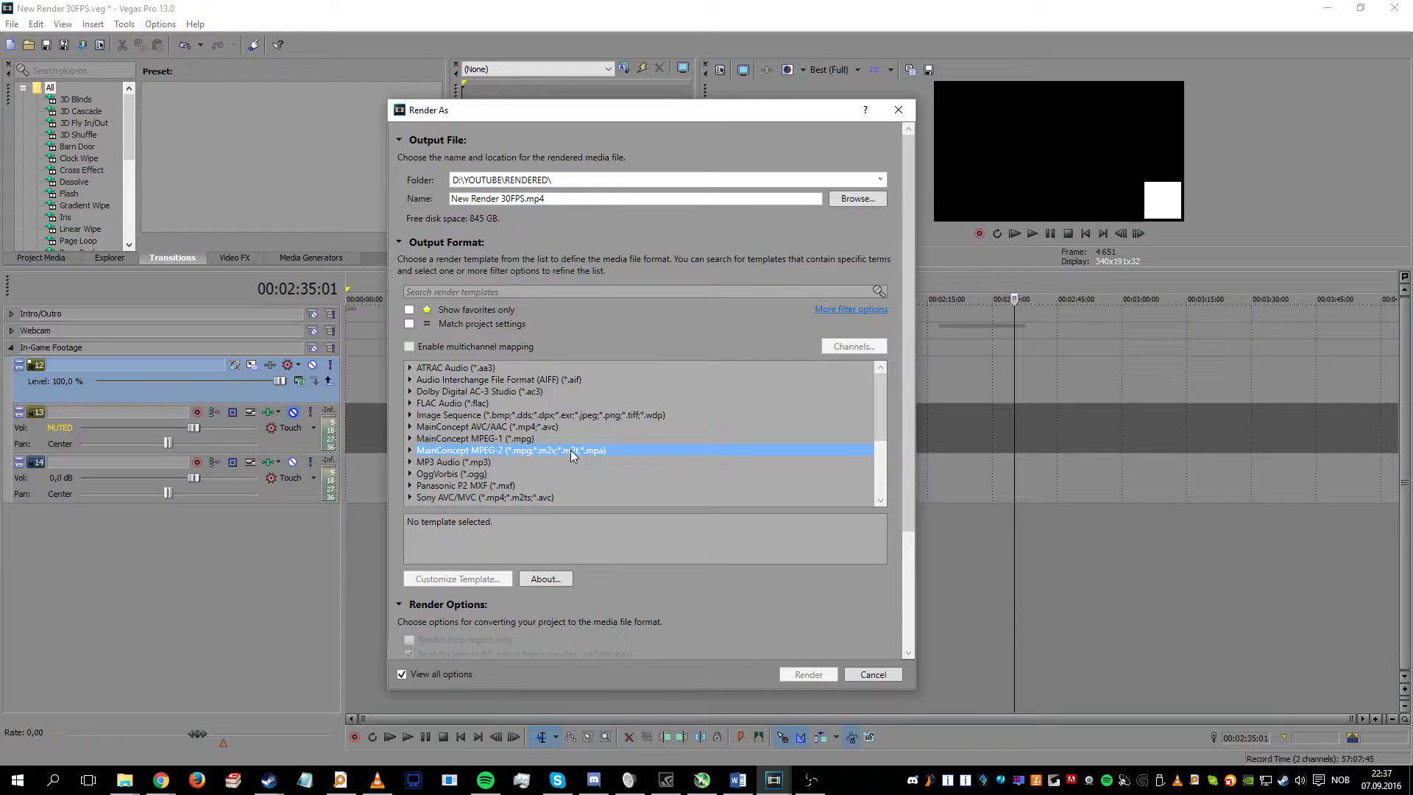
# Step: Expand the MainConcept AVC/AAC format and select its Internet HD 1080p template
pyautogui.click(469, 428)
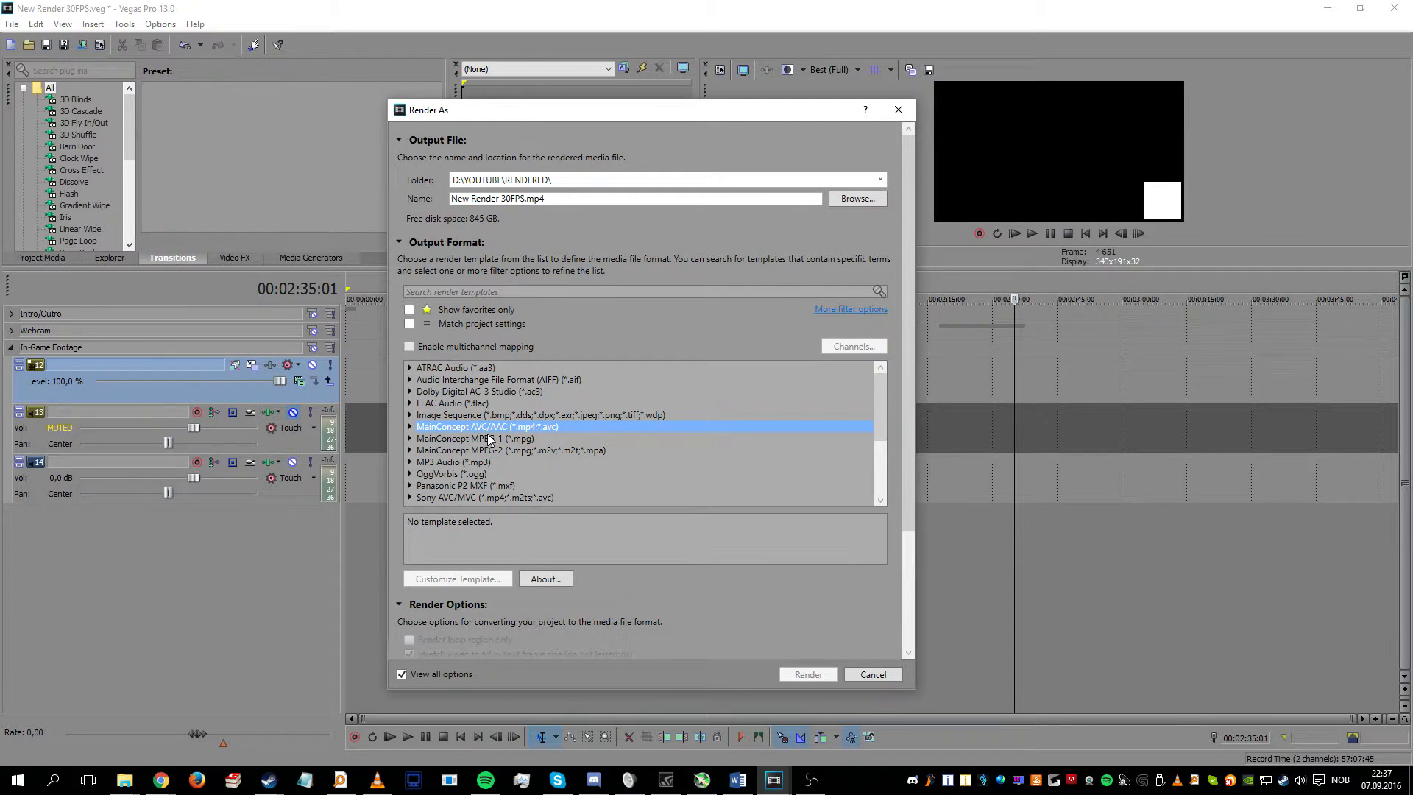
pyautogui.doubleClick(506, 425)
pyautogui.scroll(-4, 604, 484)
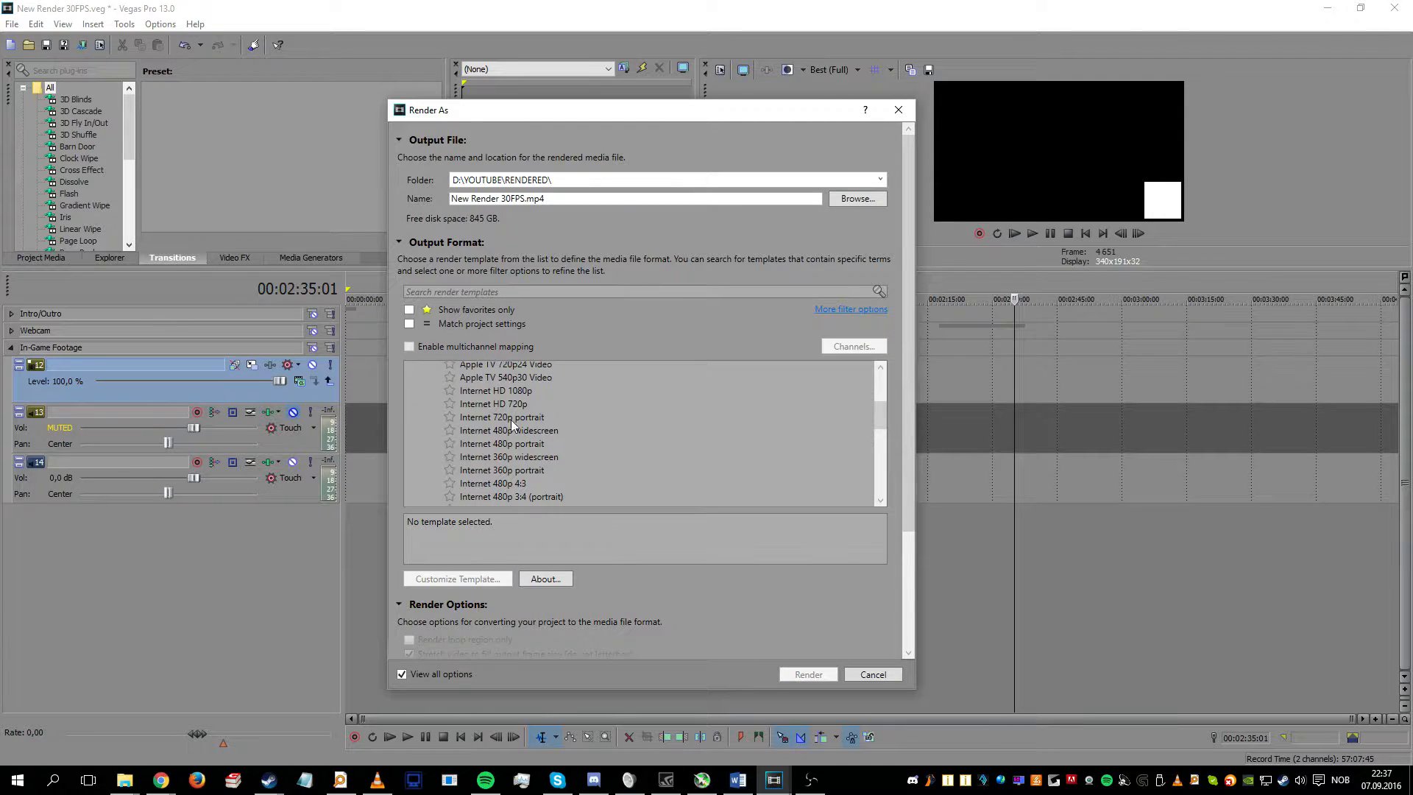
pyautogui.click(459, 391)
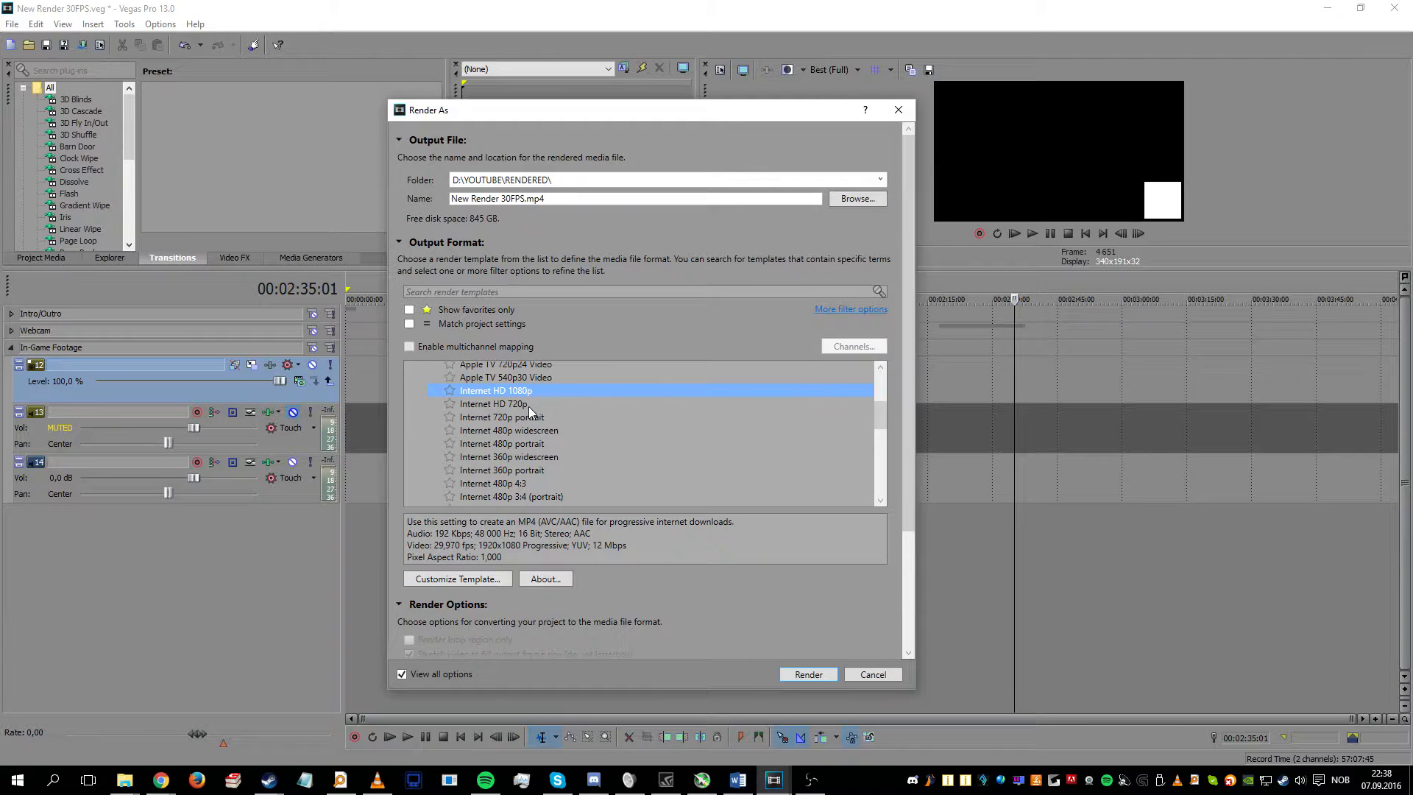
# Step: Select the YouTube 1080p 30 FPS template and open its custom settings
pyautogui.scroll(-10, 529, 406)
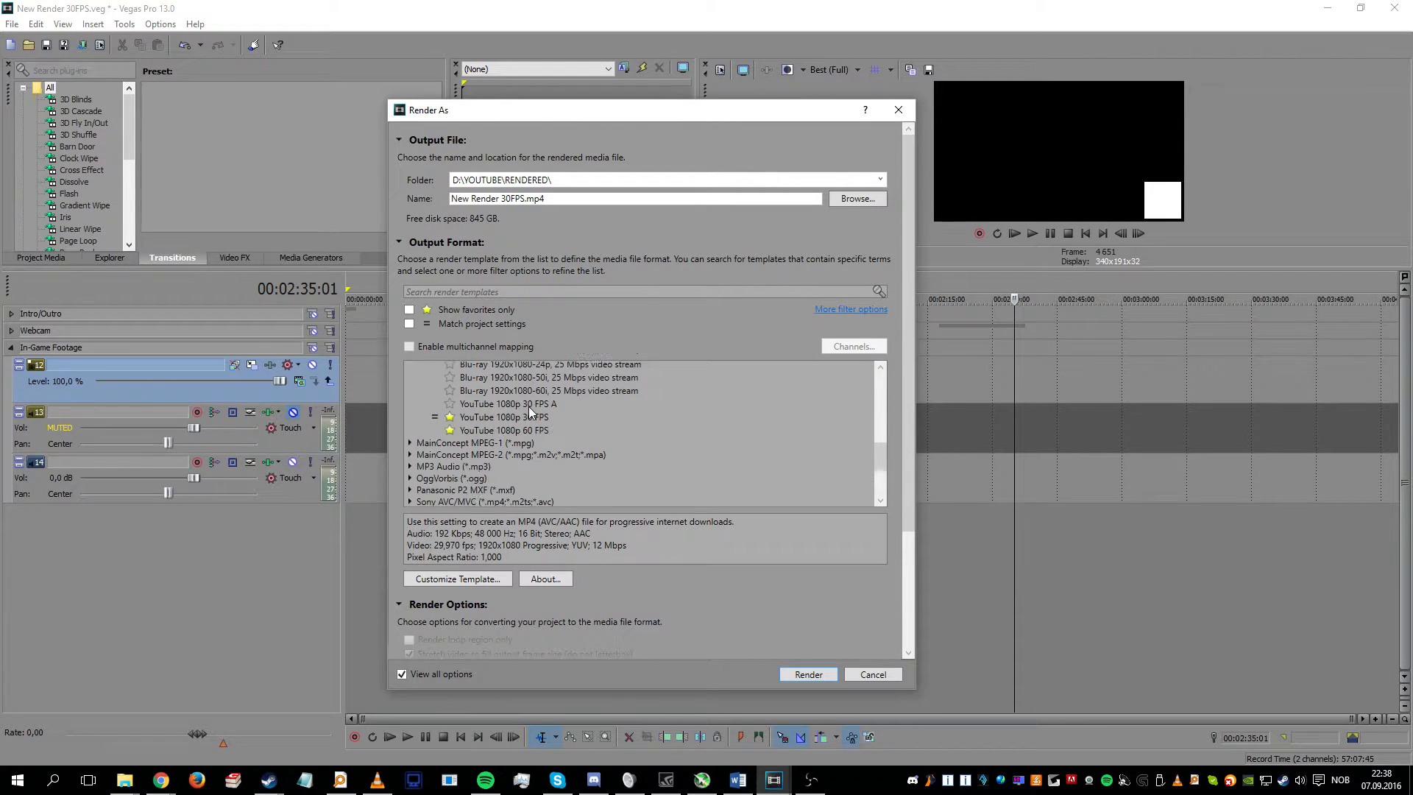
pyautogui.click(506, 417)
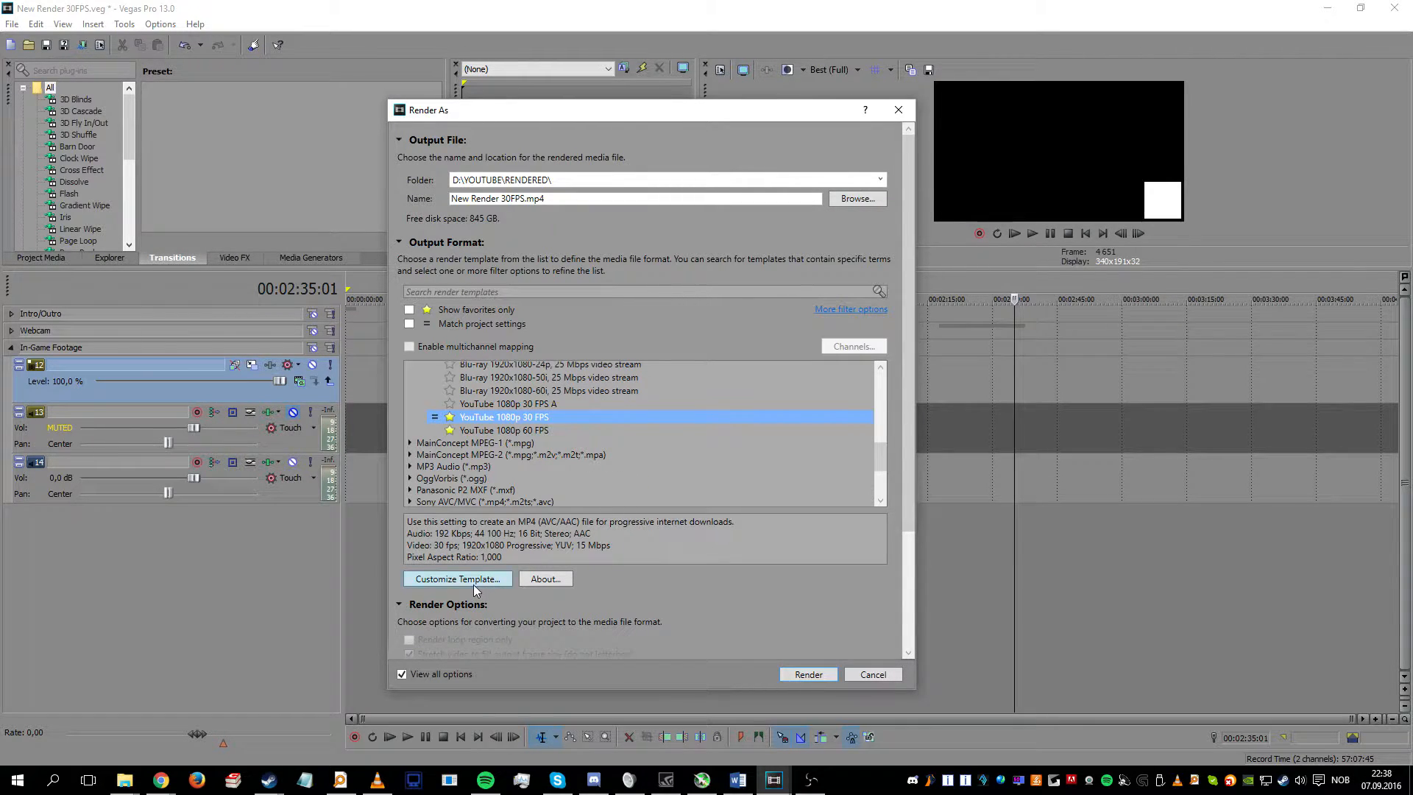
pyautogui.click(474, 586)
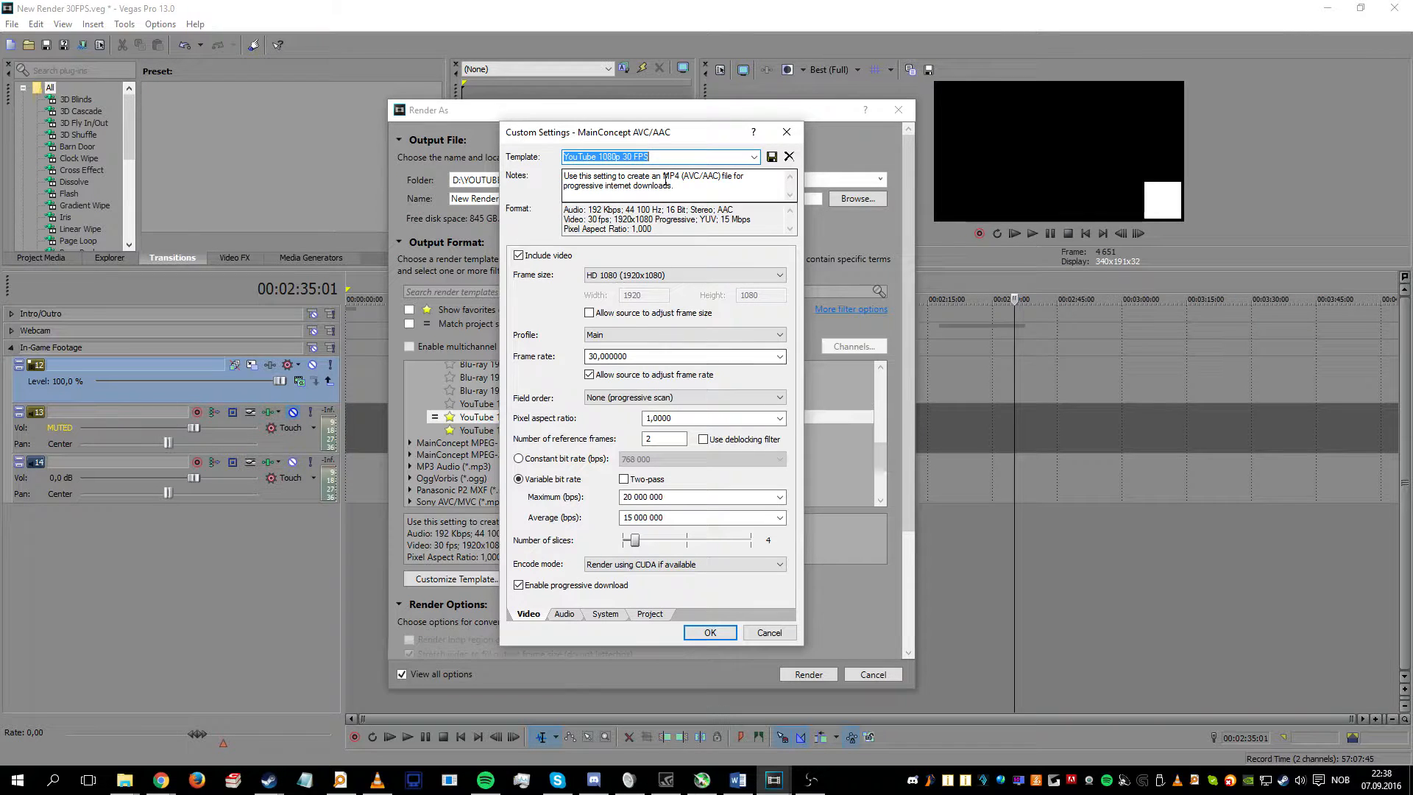
# Step: Set the template's frame rate to 60 and start editing the frame rate number in its name
pyautogui.click(632, 357)
pyautogui.write('60')
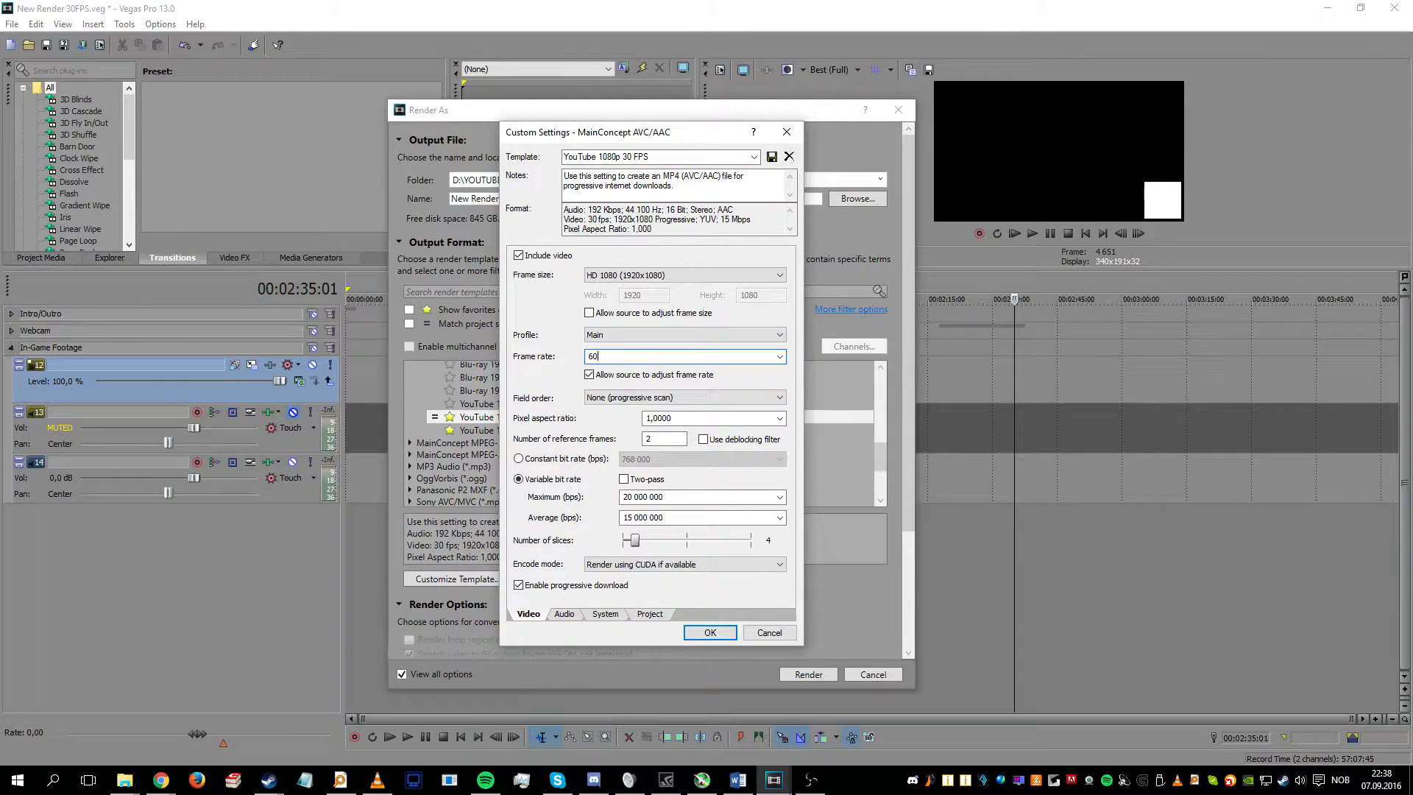
pyautogui.click(630, 158)
pyautogui.click(629, 157)
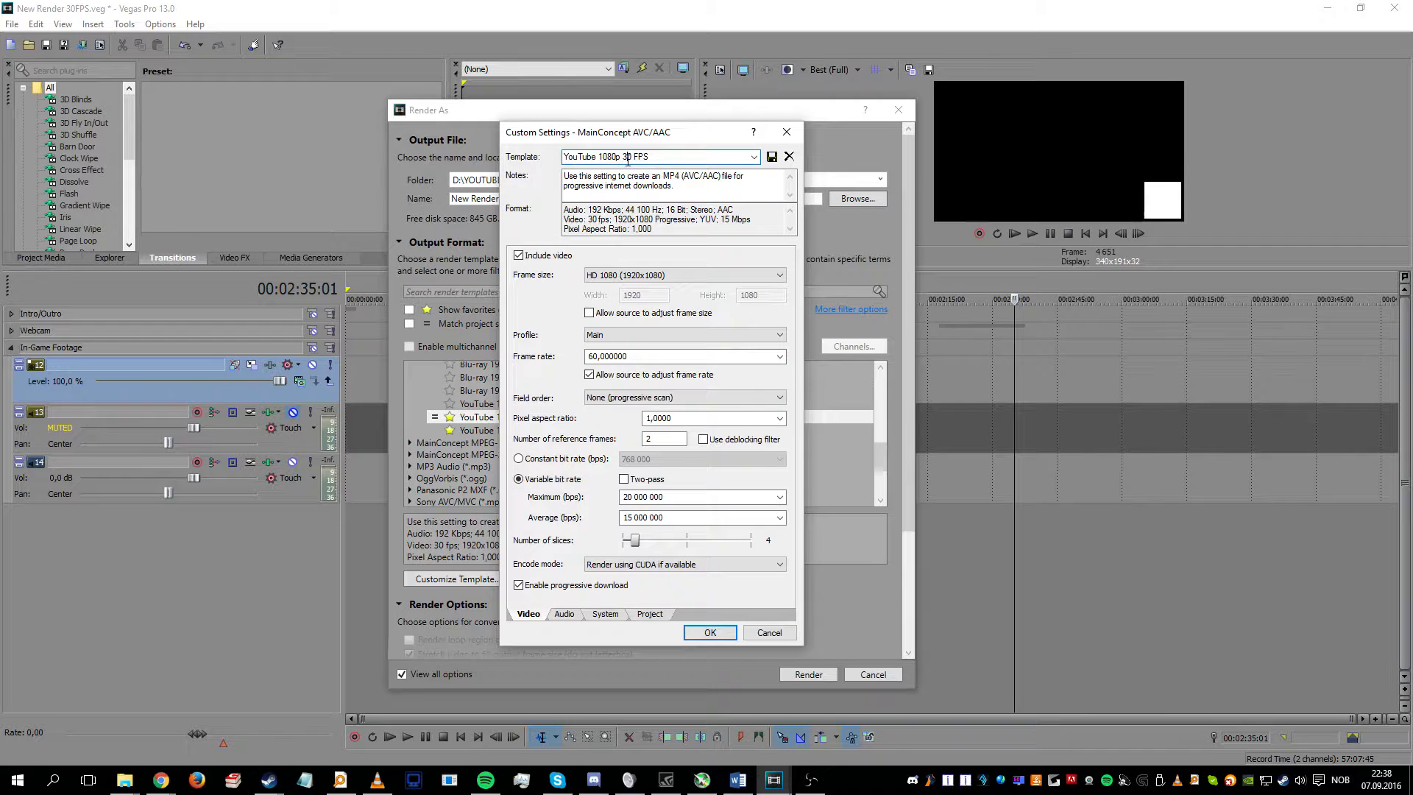
# Step: Try a 30 fps frame rate in the custom render template, check its audio, system and project settings, and discard the changes
pyautogui.click(661, 357)
pyautogui.write('30')
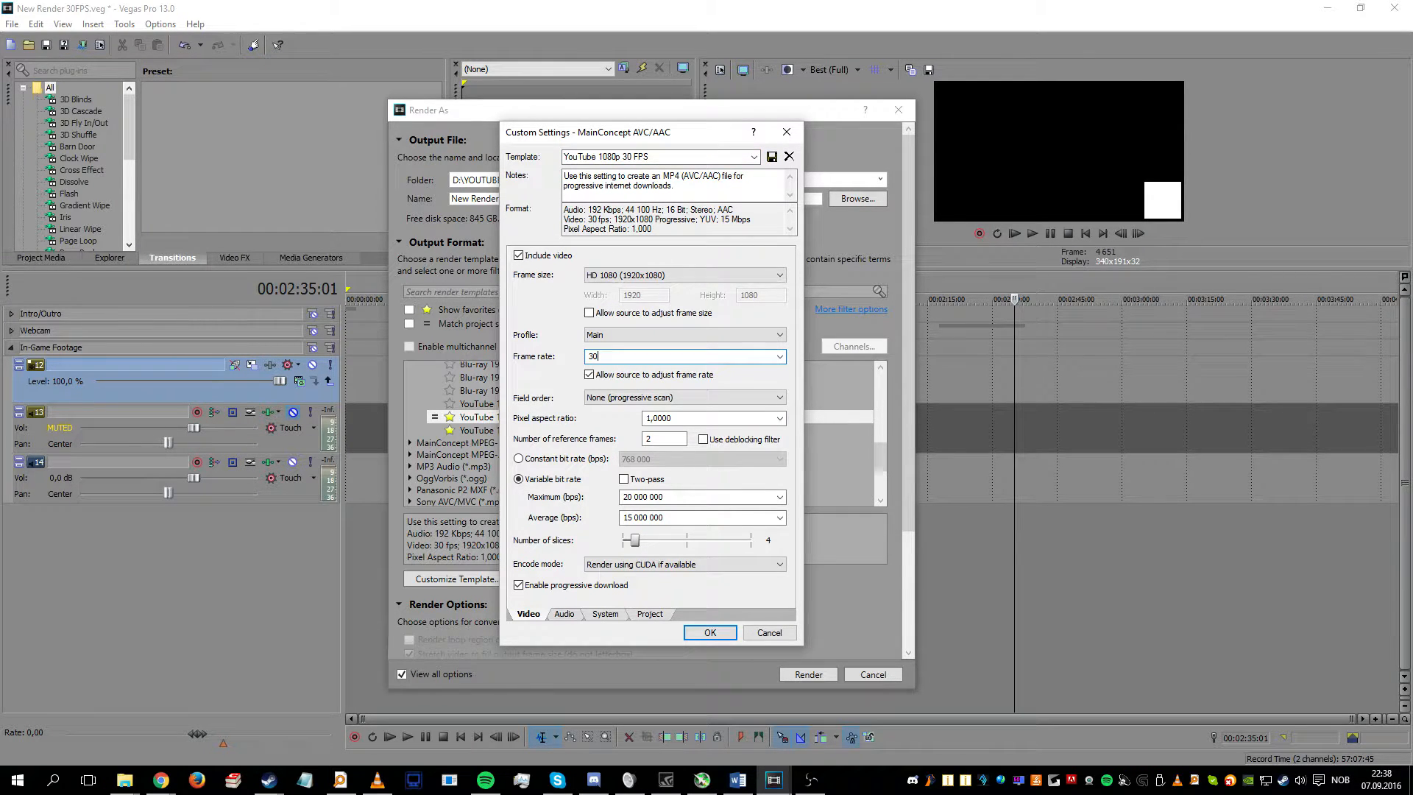
pyautogui.click(566, 617)
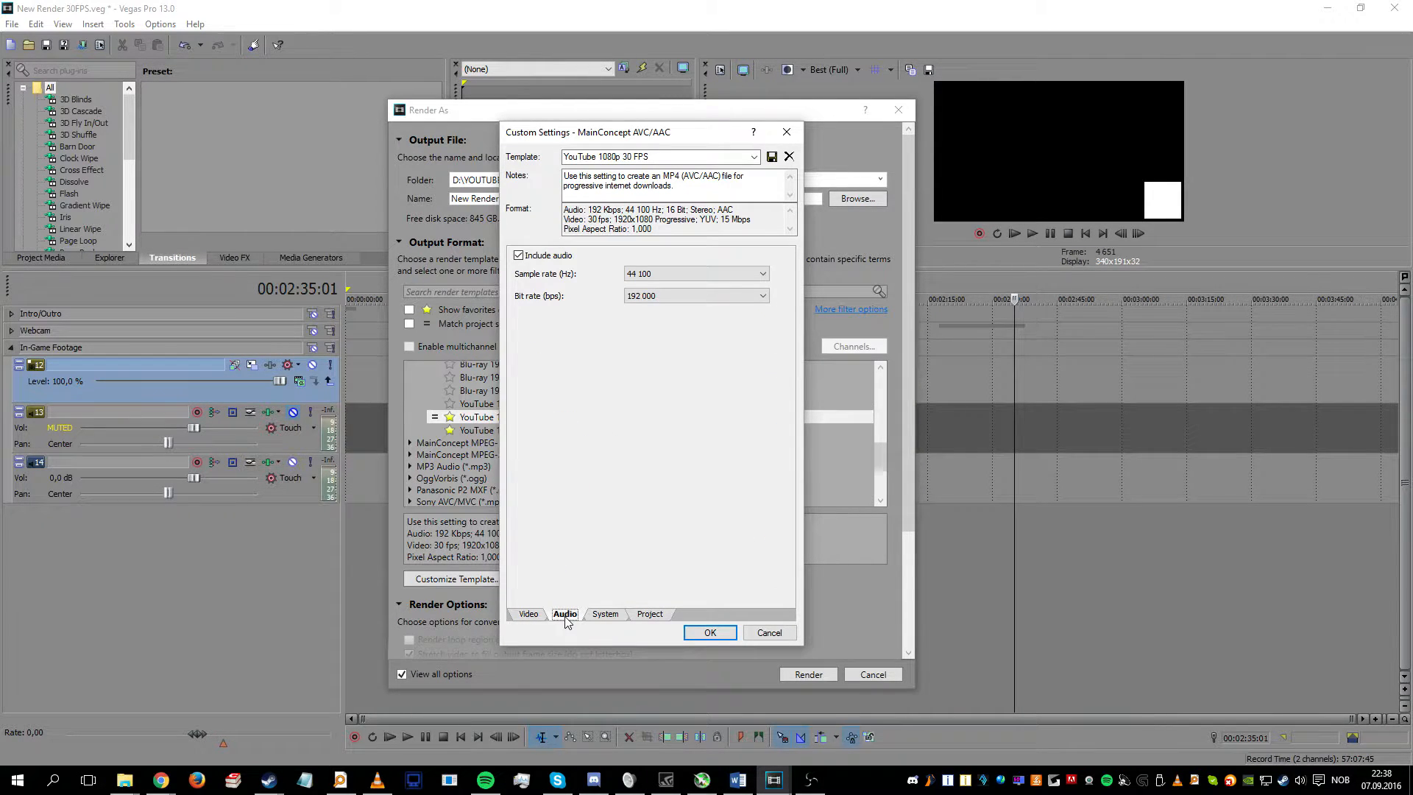
pyautogui.click(606, 616)
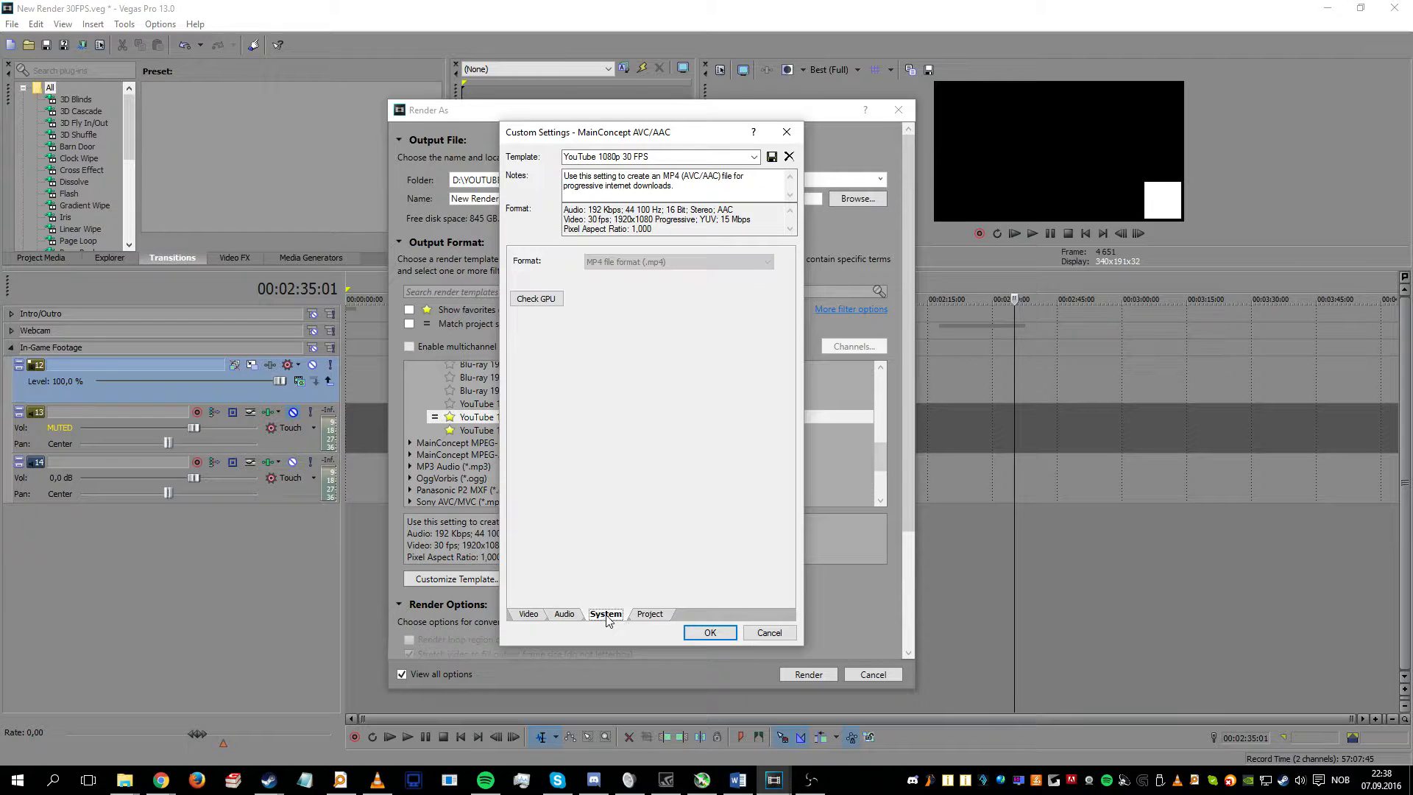
pyautogui.click(650, 615)
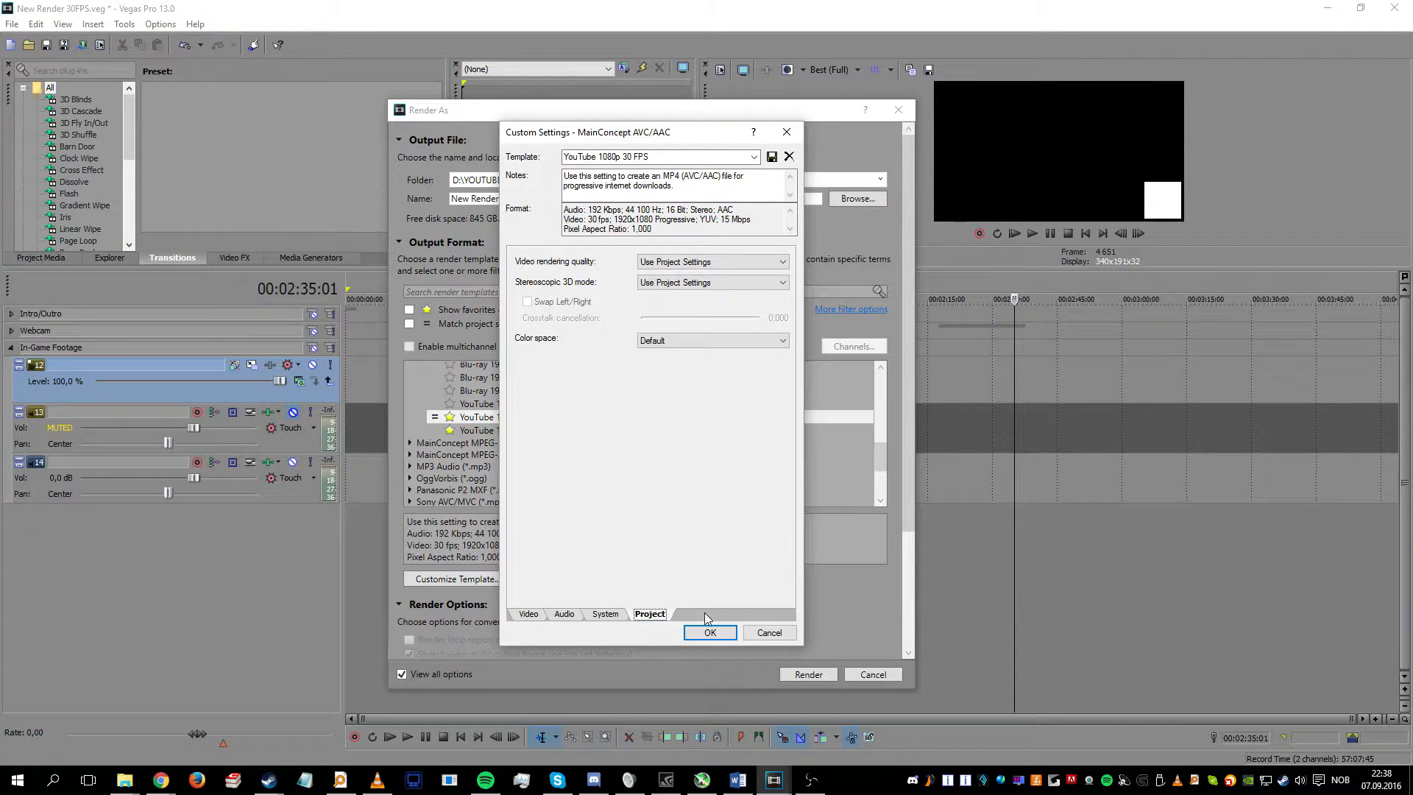
pyautogui.click(769, 632)
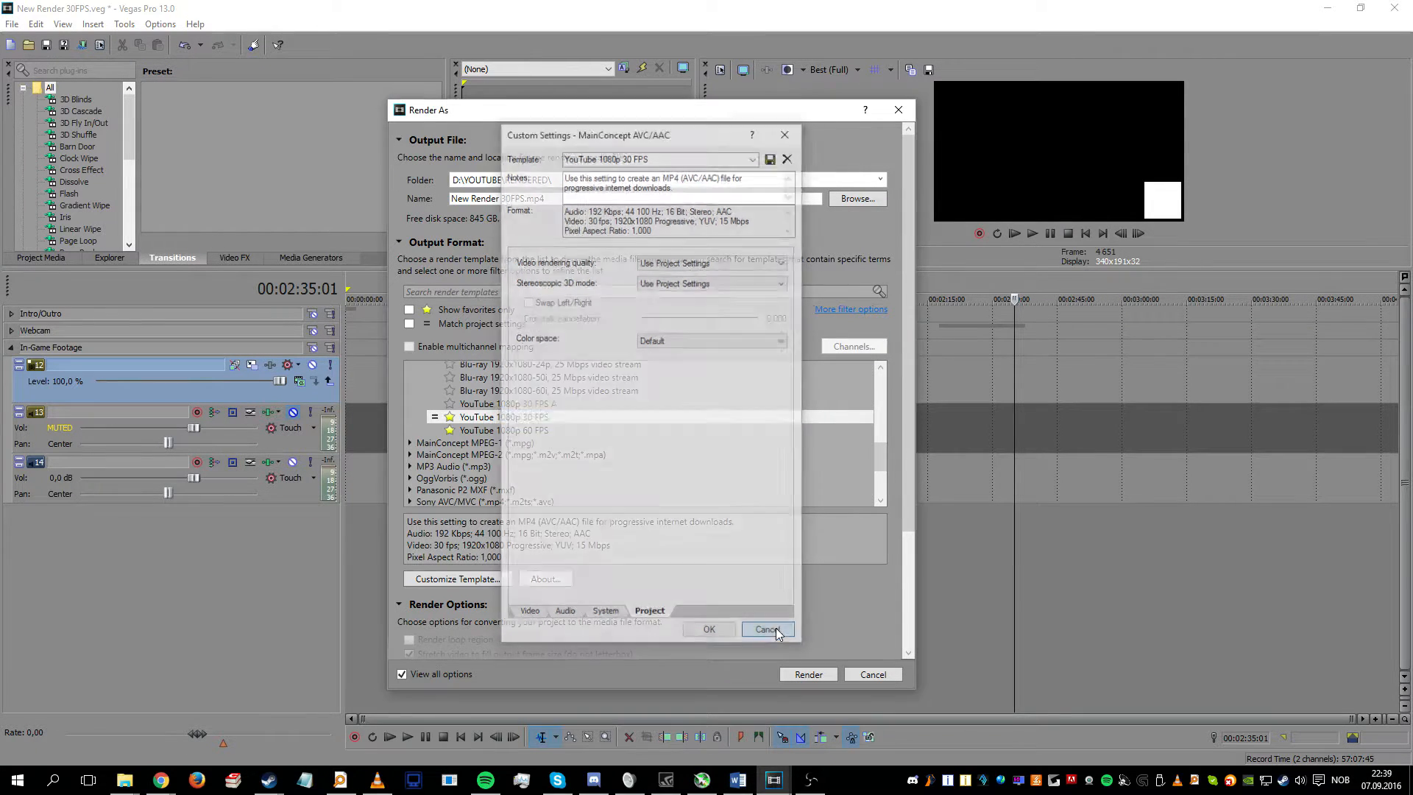
# Step: Toggle the favorite marks of the YouTube 1080p 30 FPS and 60 FPS templates, show favorites only, and cancel Render As
pyautogui.scroll(-1, 487, 465)
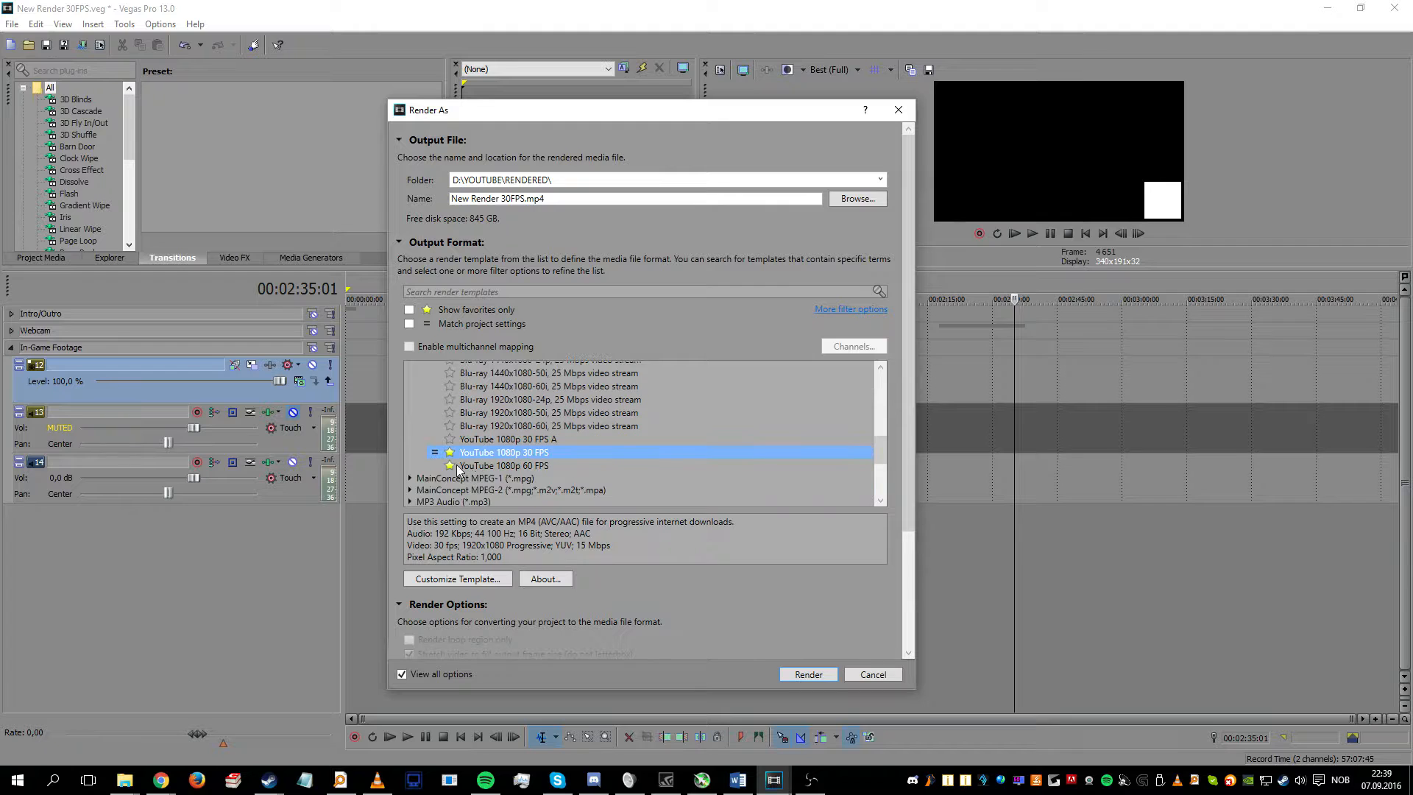
pyautogui.click(450, 452)
pyautogui.click(450, 464)
pyautogui.click(451, 453)
pyautogui.click(449, 466)
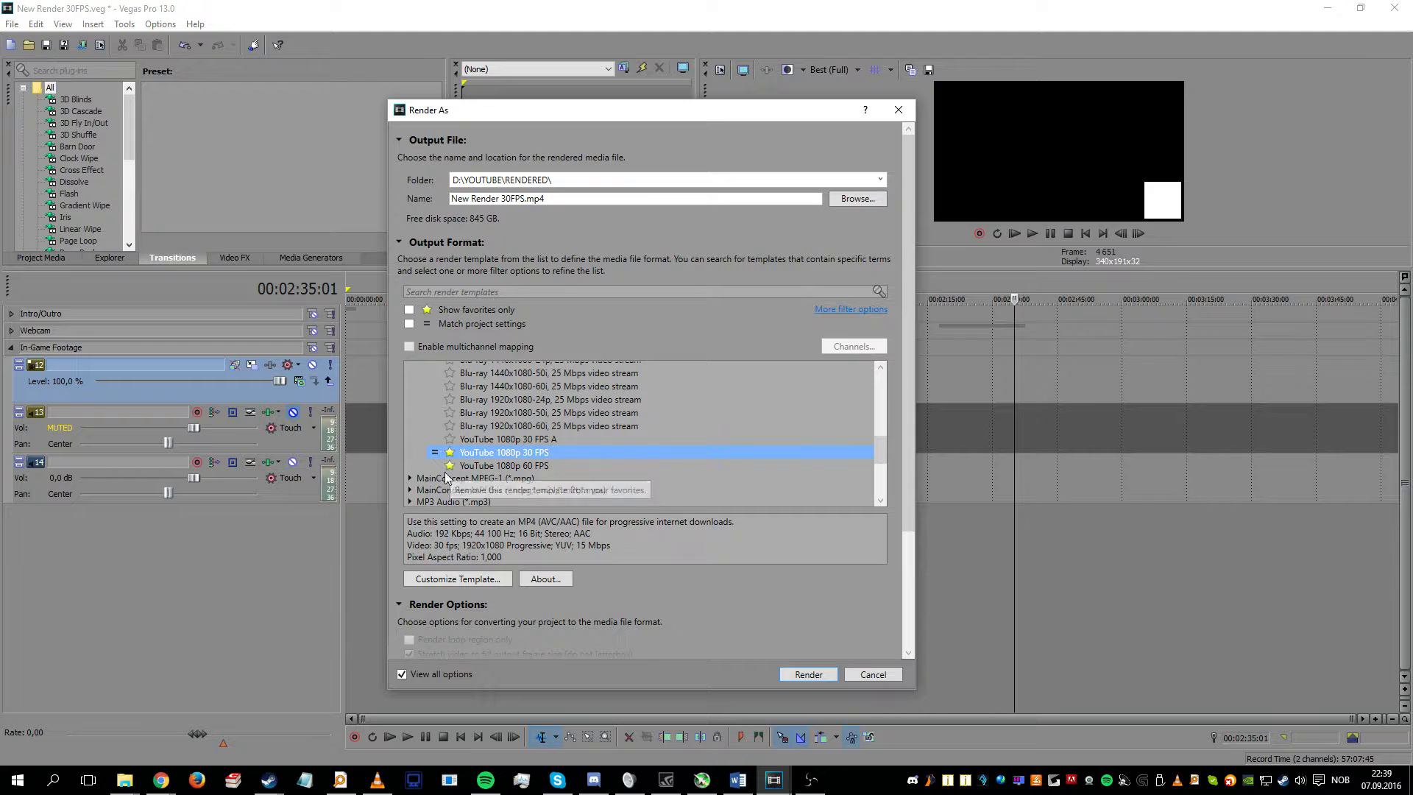
pyautogui.click(456, 311)
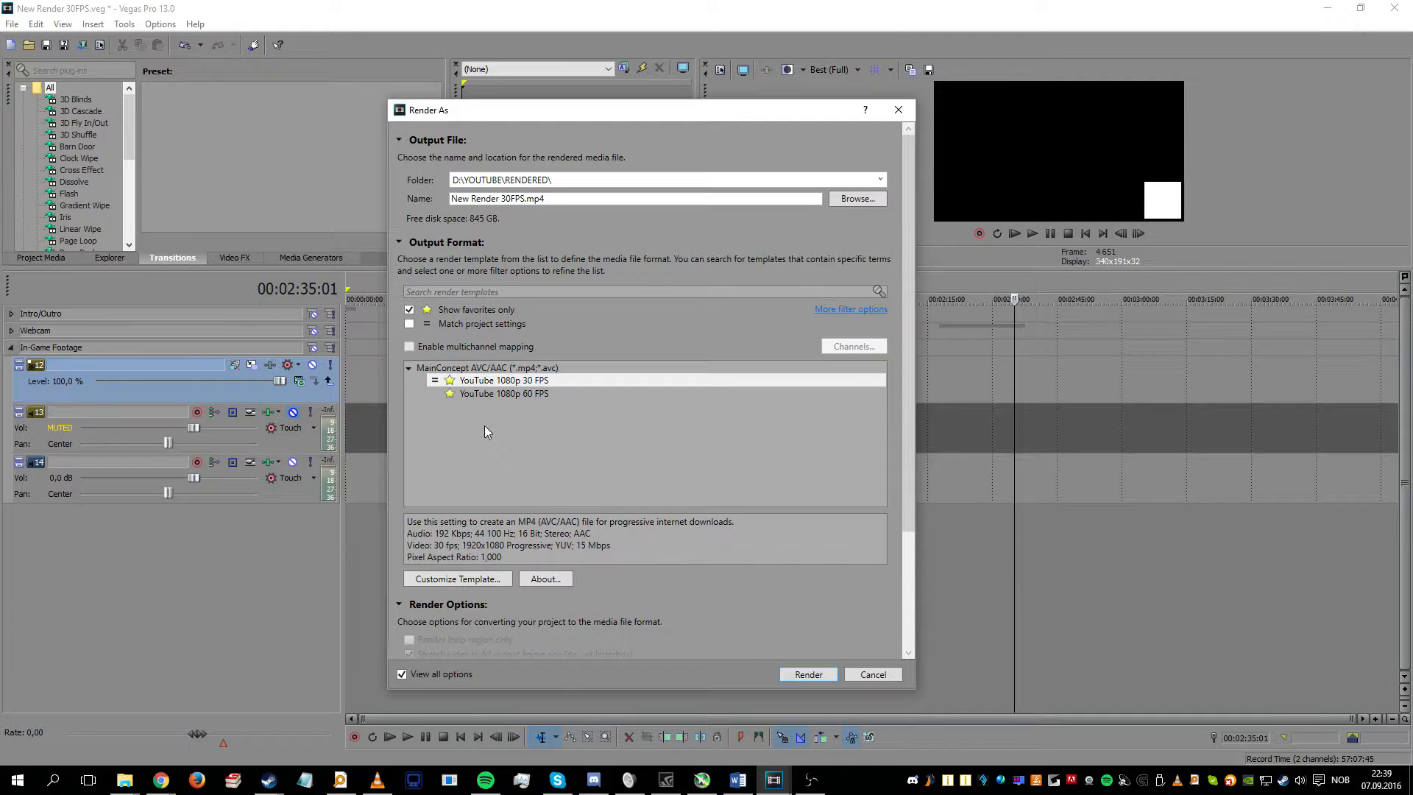
pyautogui.click(873, 675)
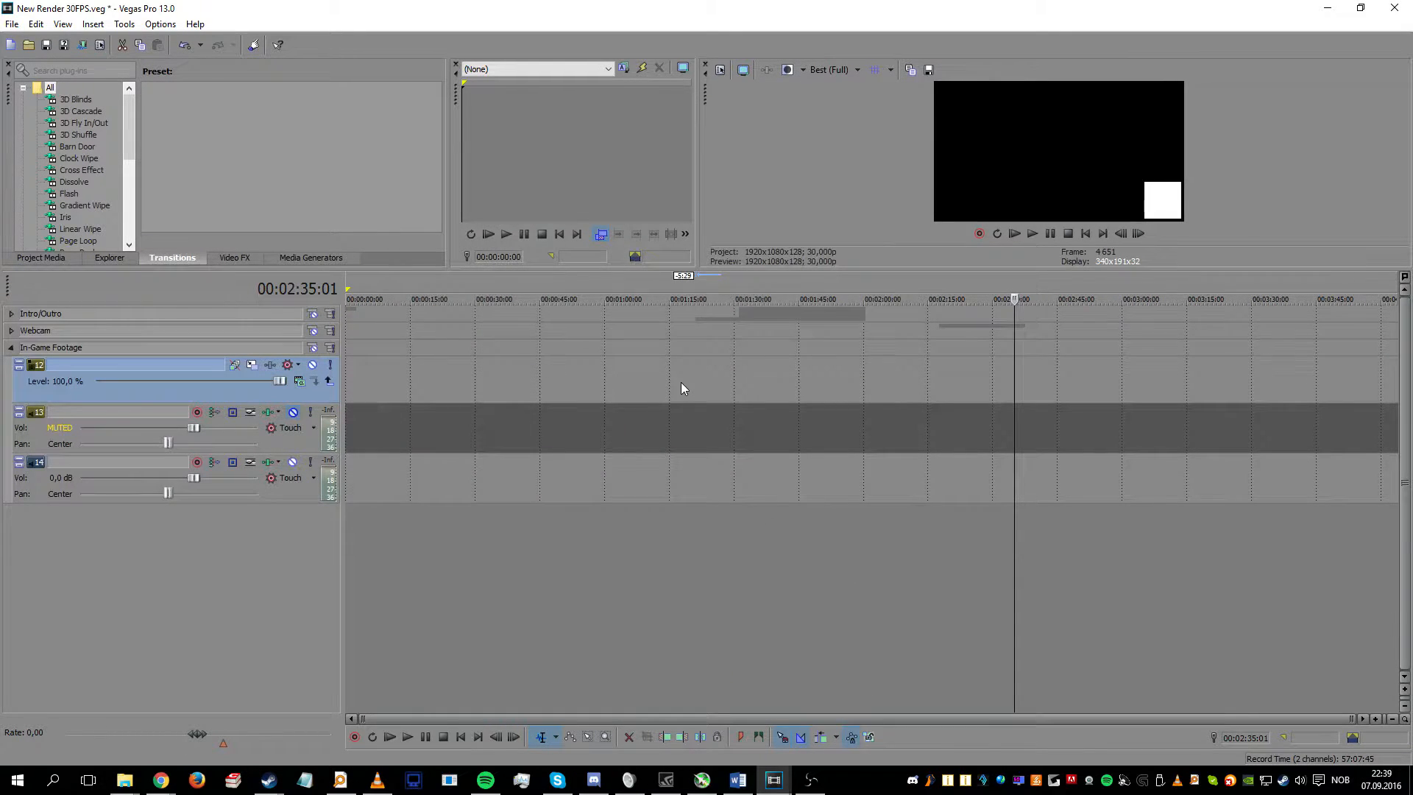
# Step: Select the timeline range from 00:02:17:18 to 00:02:37:18
pyautogui.moveTo(939, 346); pyautogui.dragTo(1025, 350)
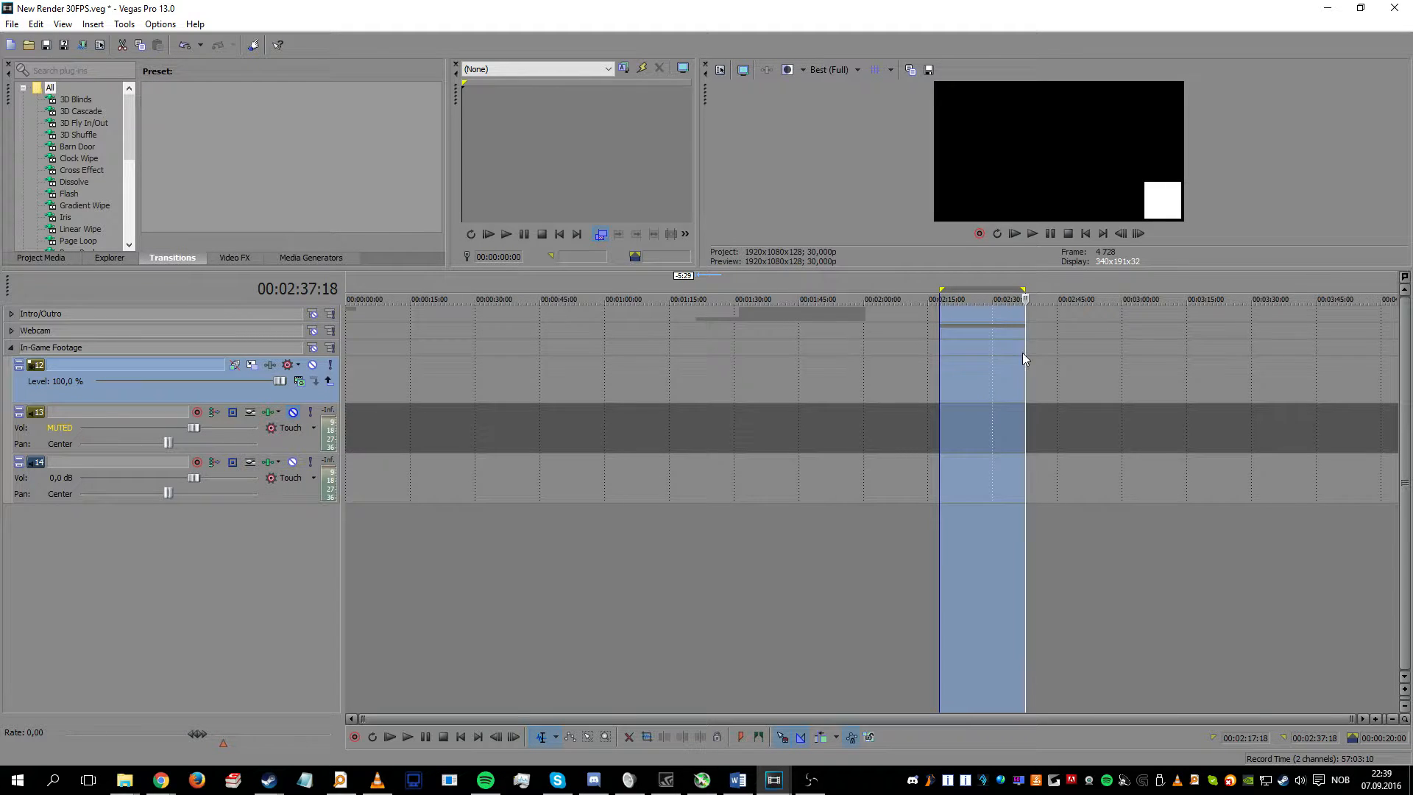
pyautogui.click(1017, 359)
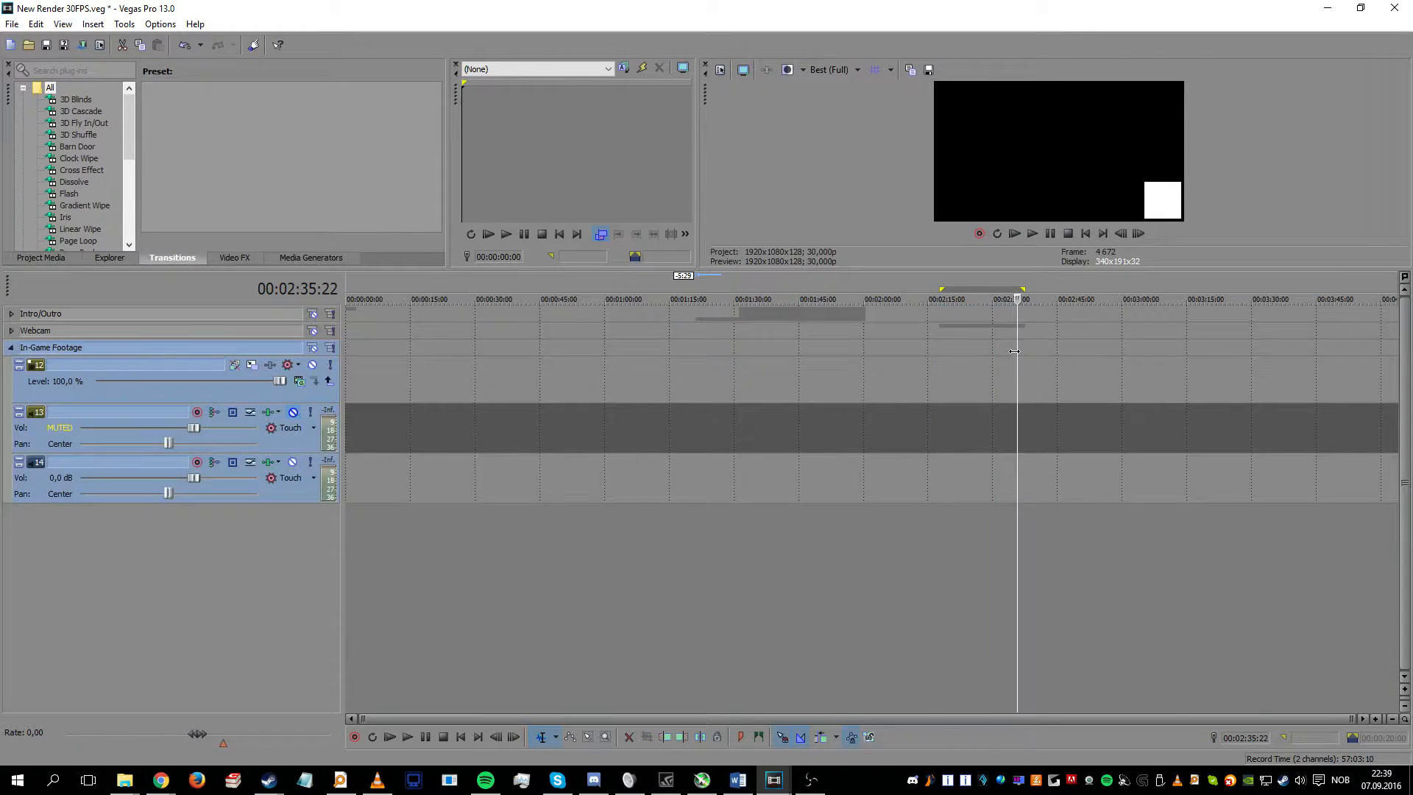
pyautogui.moveTo(938, 349); pyautogui.dragTo(1025, 367)
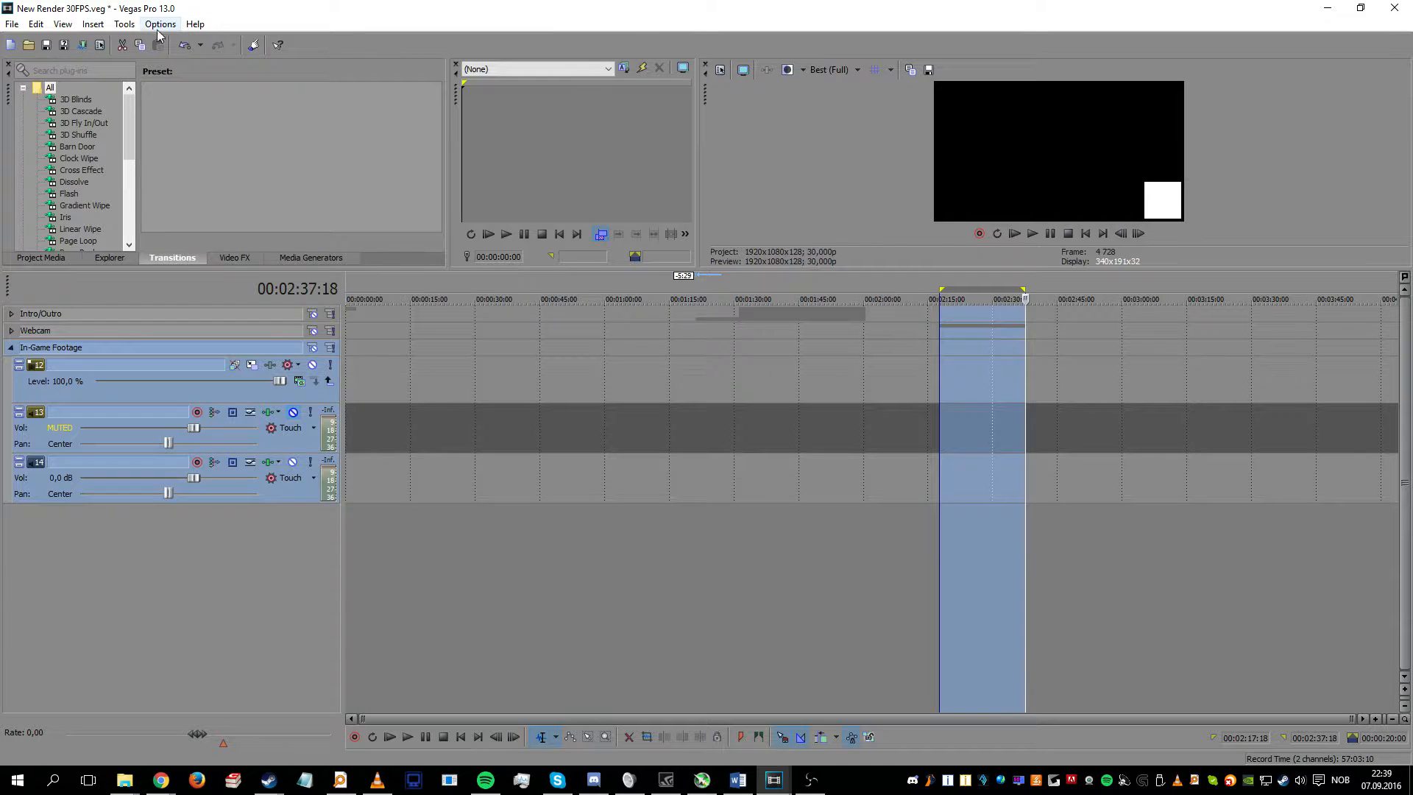
# Step: Open the Batch Render script dialog, close it without rendering, and clear the timeline selection
pyautogui.click(126, 28)
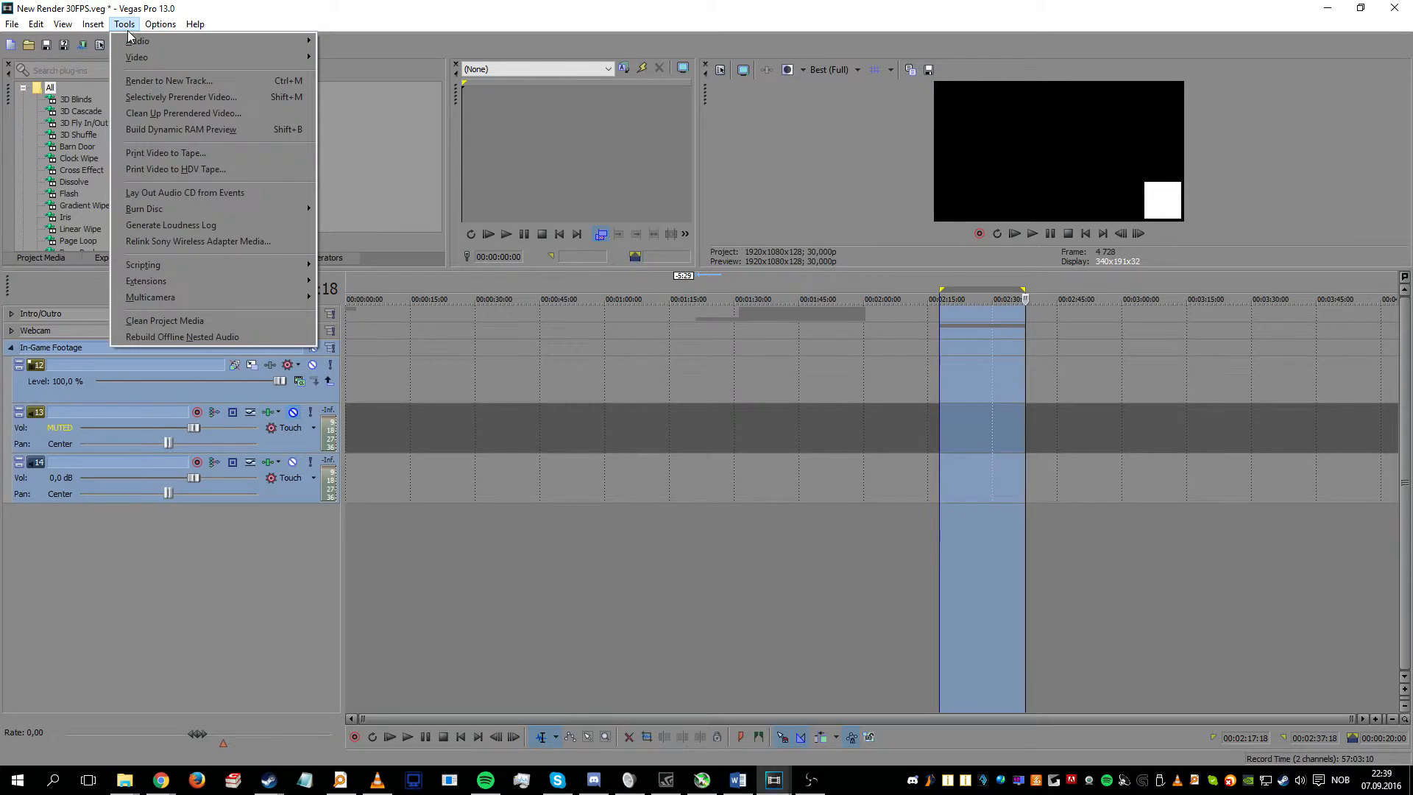
pyautogui.moveTo(201, 267)
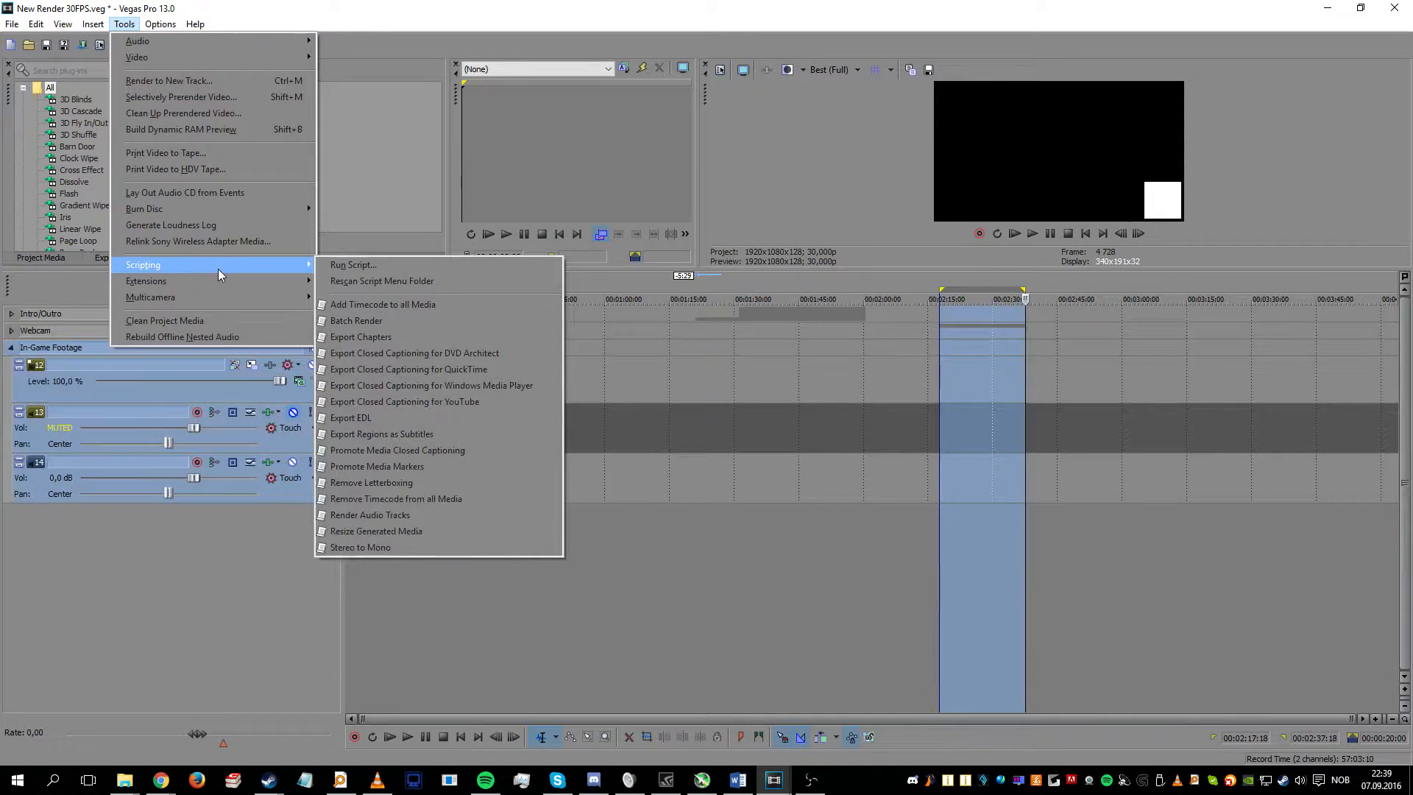
pyautogui.click(434, 323)
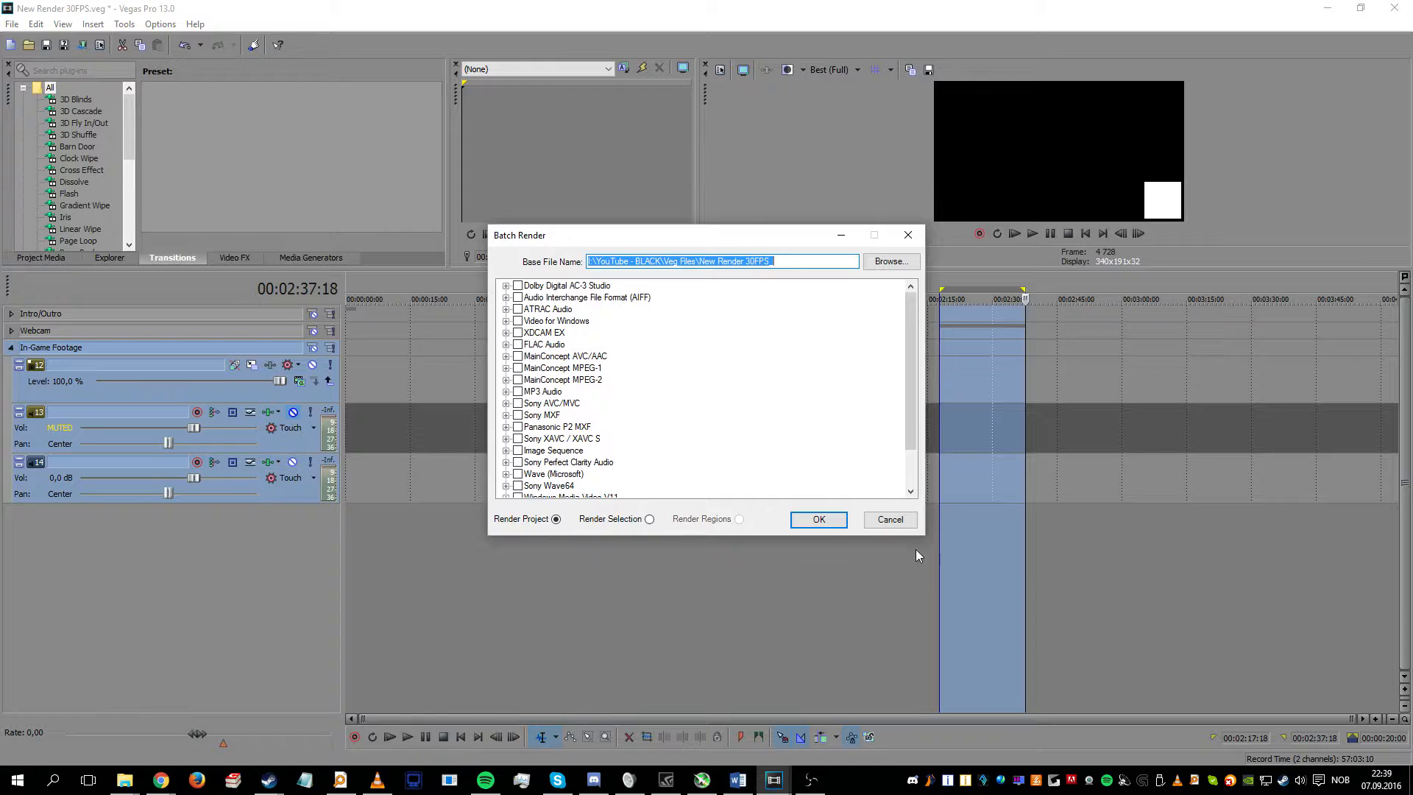
pyautogui.click(899, 522)
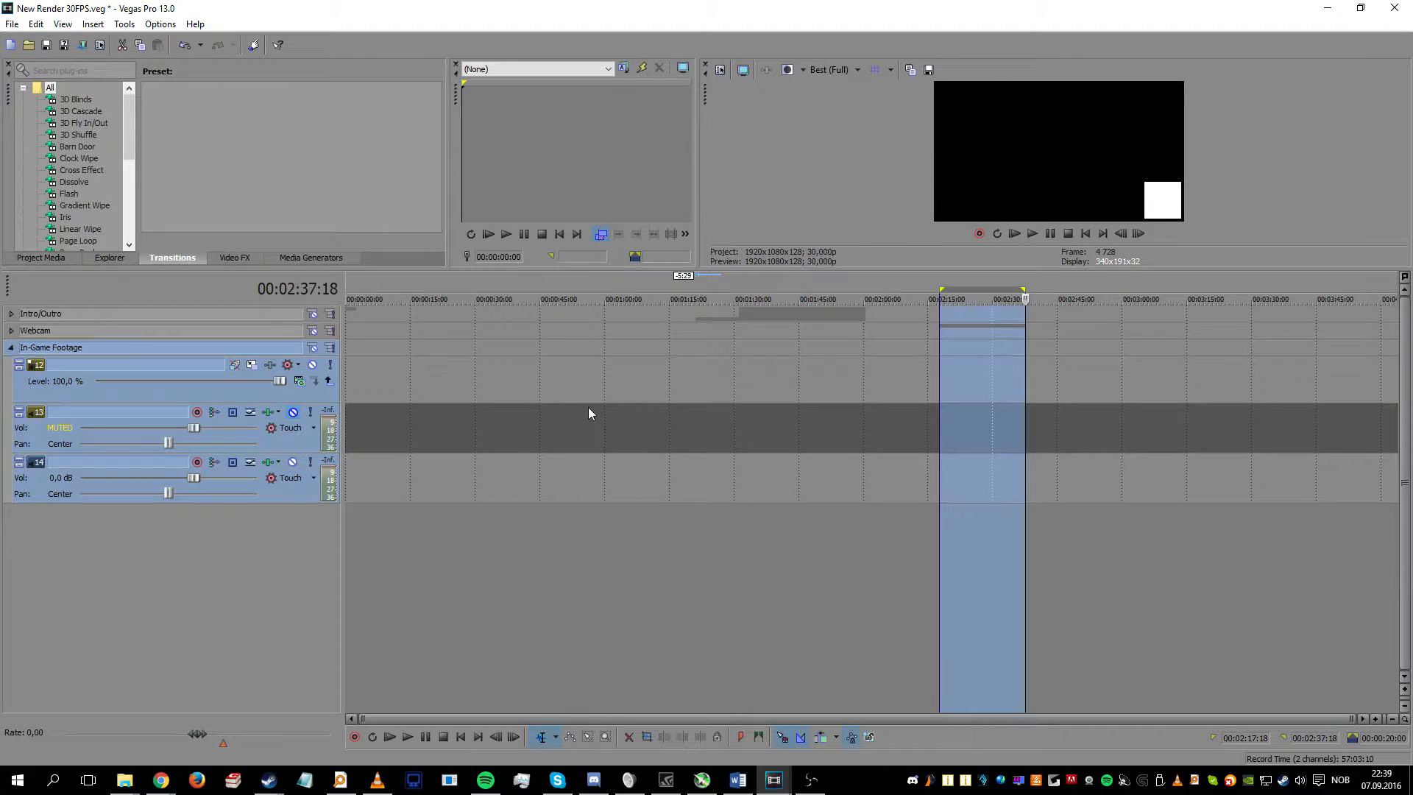
pyautogui.click(774, 783)
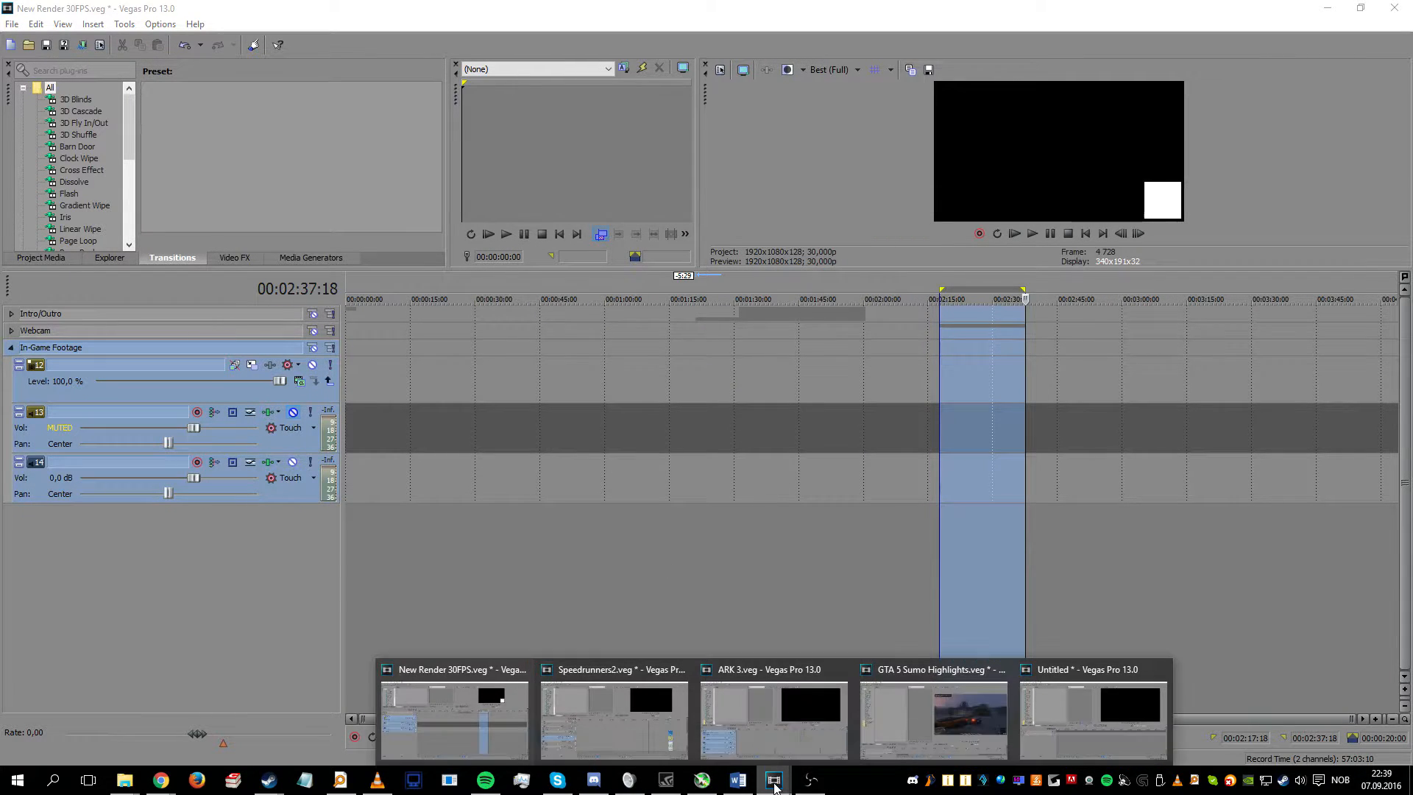
pyautogui.click(554, 469)
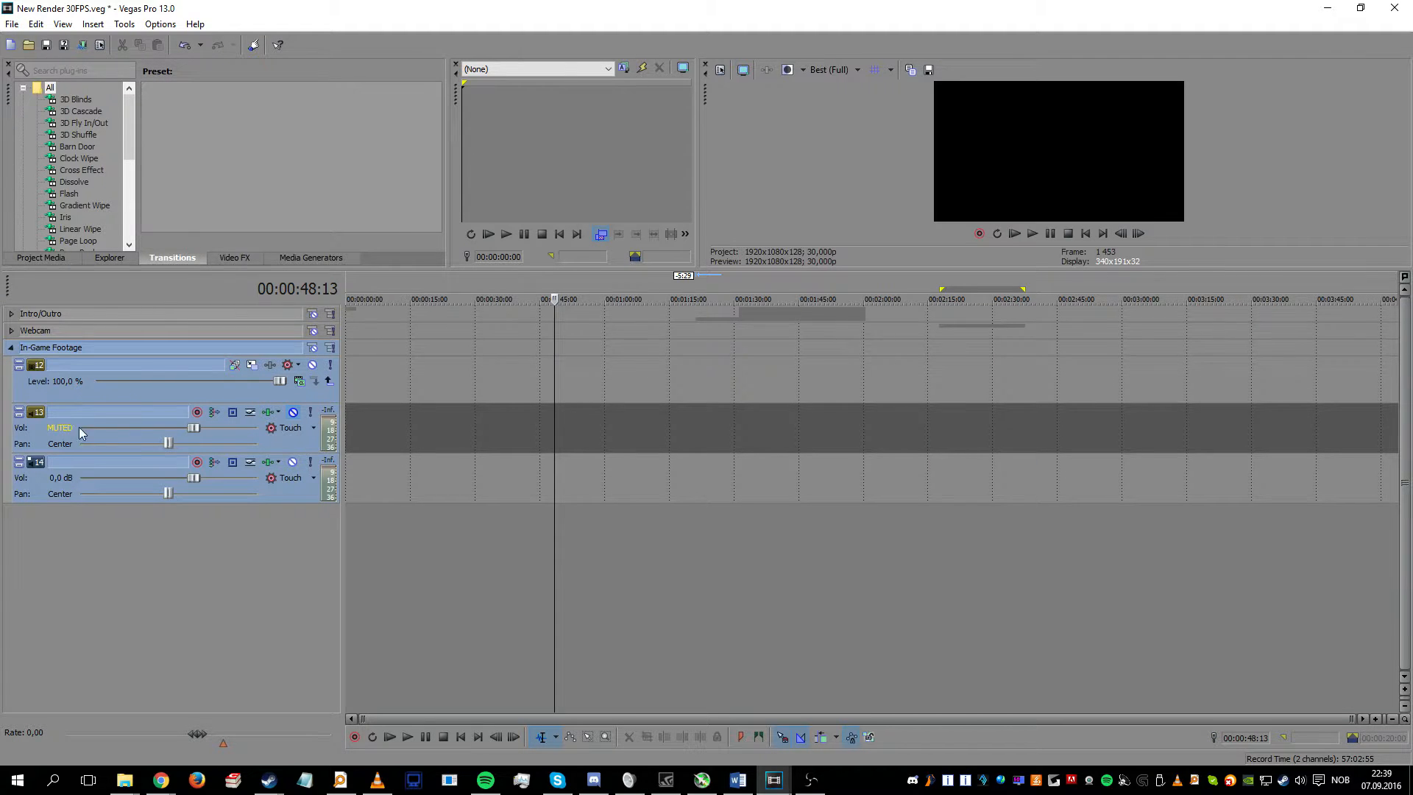
# Step: Insert an empty event on video track 12 at 00:00:08:05 and extend its end to 00:00:40:04
pyautogui.click(382, 386)
pyautogui.rightClick(381, 386)
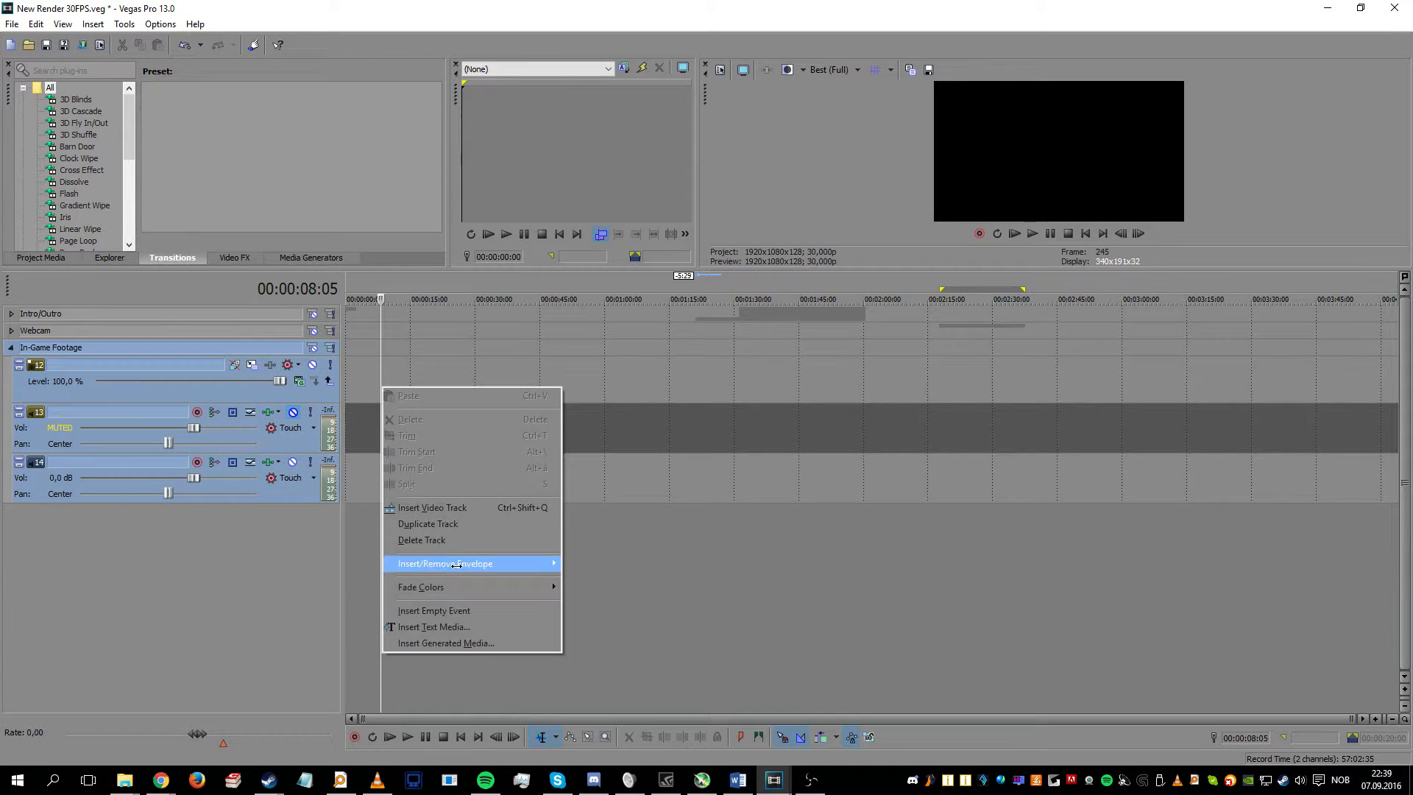
pyautogui.click(465, 608)
pyautogui.moveTo(401, 381); pyautogui.dragTo(518, 375)
# Step: Copy the extended empty event and paste it three times along track 12, at about 00:00:50, 00:01:40 and 00:02:45
pyautogui.click(473, 376)
pyautogui.hotkey('ctrl', 'c')
pyautogui.click(564, 371)
pyautogui.hotkey('ctrl', 'v')
pyautogui.click(776, 379)
pyautogui.hotkey('ctrl', 'v')
pyautogui.click(938, 379)
pyautogui.click(1059, 397)
pyautogui.hotkey('ctrl', 'v')
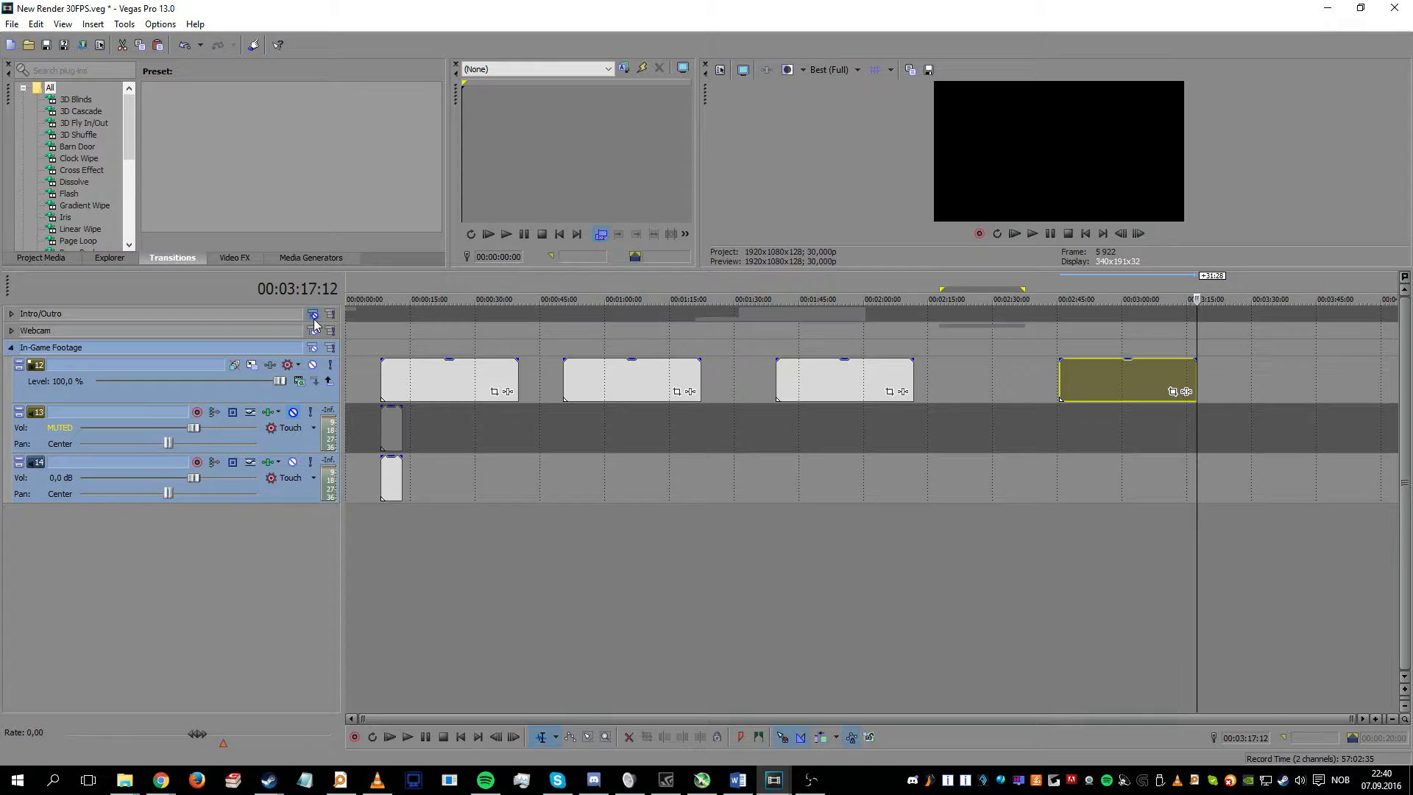
# Step: Create a region over the first event on track 12, from 00:00:08:05 to 00:00:40:04, named "as<lopk|<kfh|"
pyautogui.moveTo(381, 337); pyautogui.dragTo(514, 342)
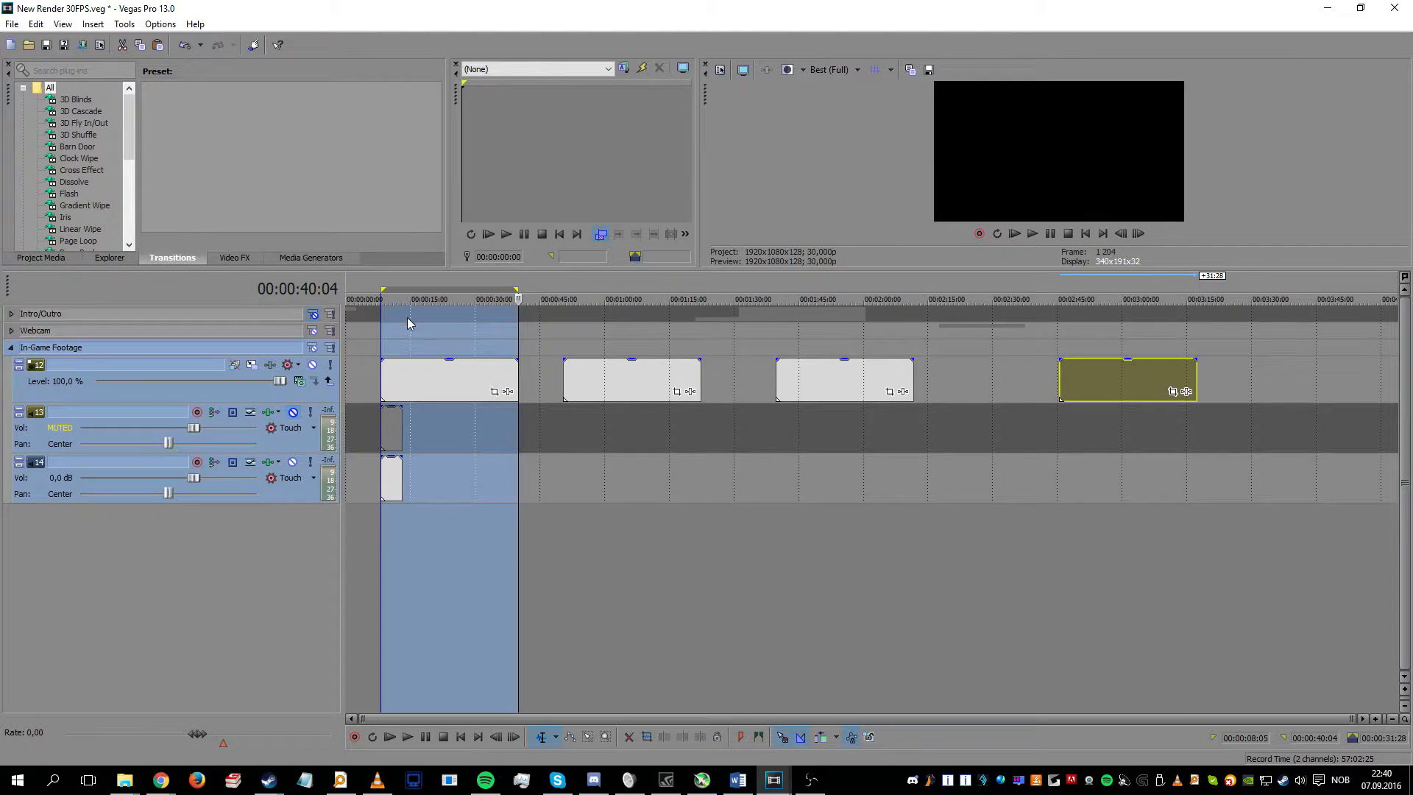
pyautogui.scroll(2, 541, 364)
pyautogui.press('r')
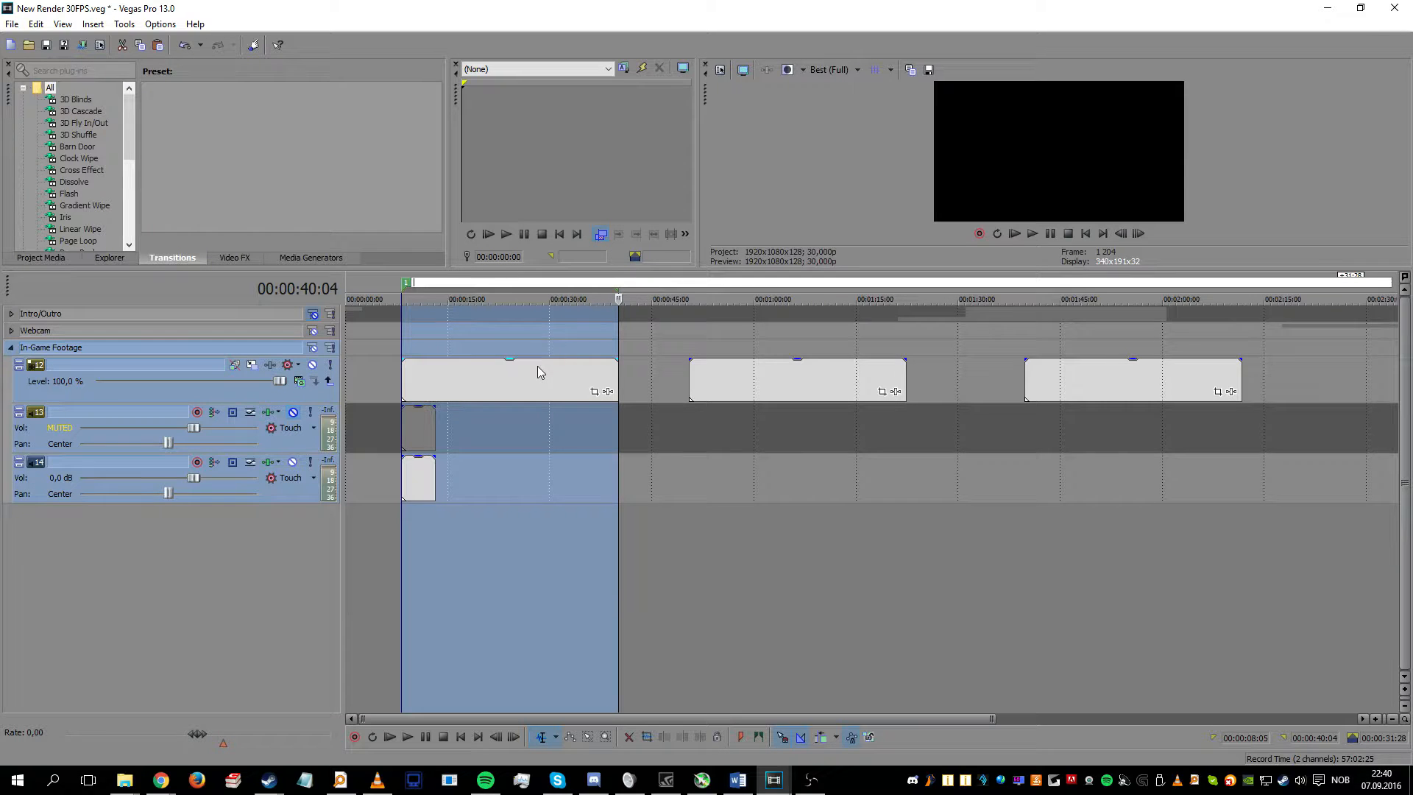
pyautogui.write('as<lopk|<kfh|')
pyautogui.press('Return')
# Step: Create unnamed regions spanning the second event (00:00:50:14 to 00:01:22:13) and the third event (00:01:39:23 to 00:02:11:22)
pyautogui.moveTo(690, 288); pyautogui.dragTo(906, 286)
pyautogui.press('space')
pyautogui.click(735, 382)
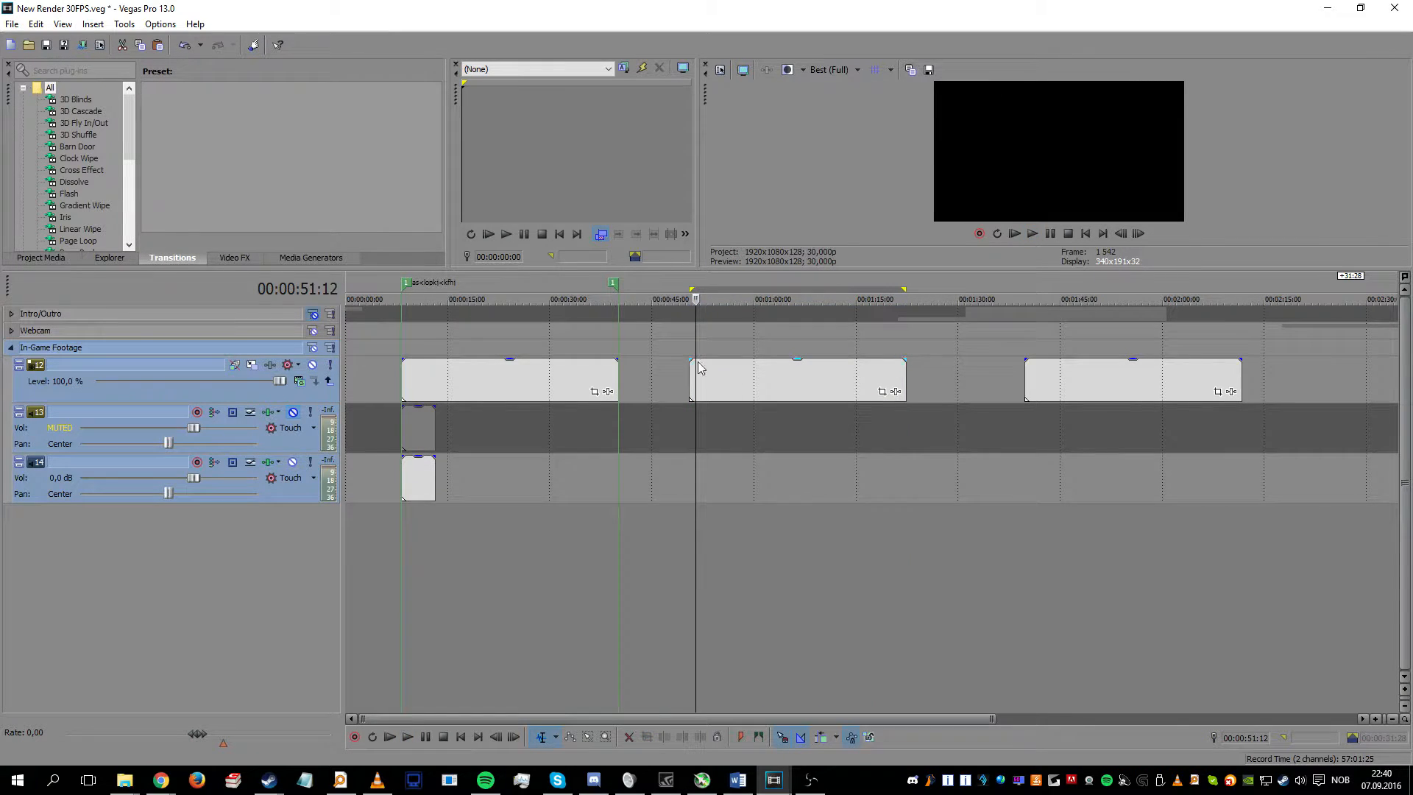
pyautogui.moveTo(691, 288); pyautogui.dragTo(904, 289)
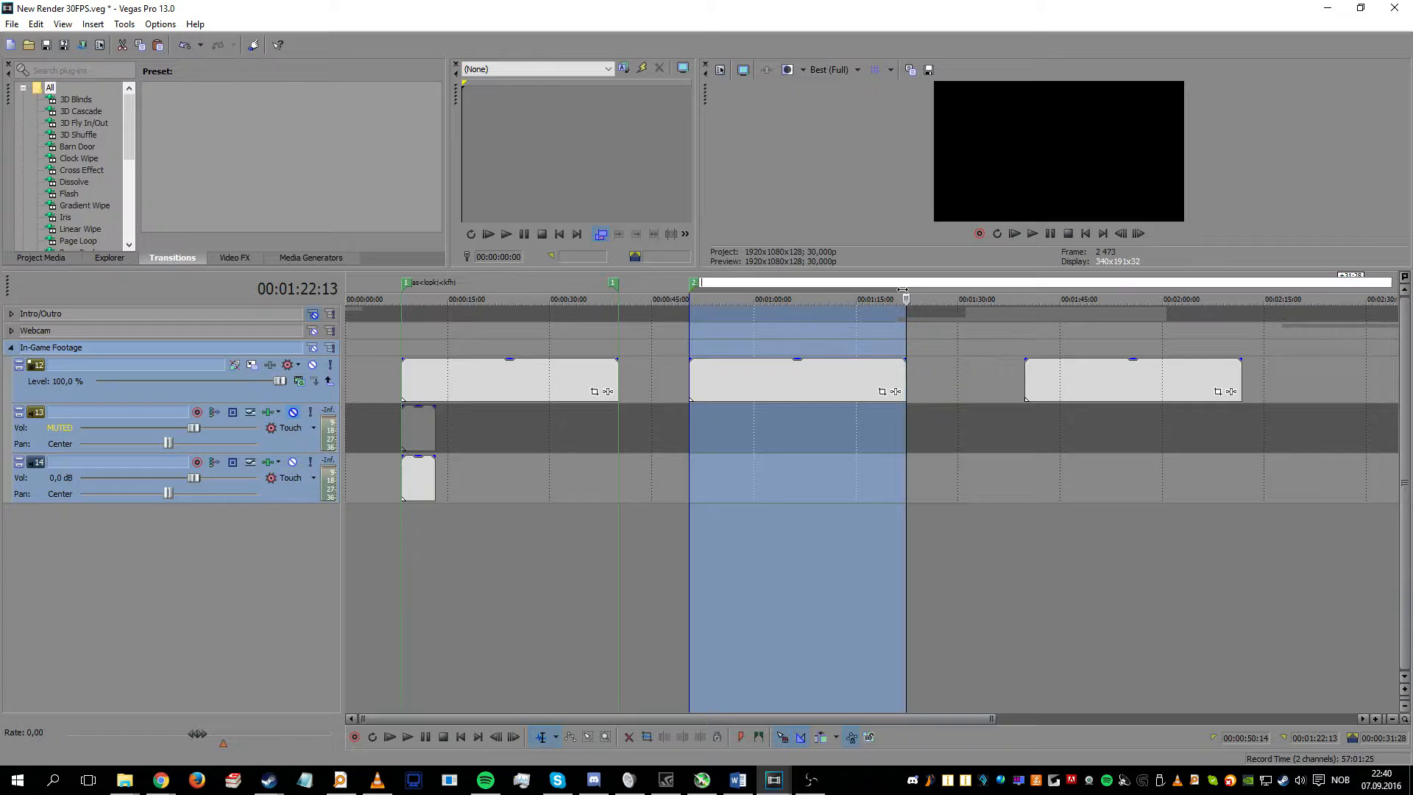
pyautogui.press('r')
pyautogui.moveTo(1028, 282); pyautogui.dragTo(1242, 284)
pyautogui.press('r')
pyautogui.press('Return')
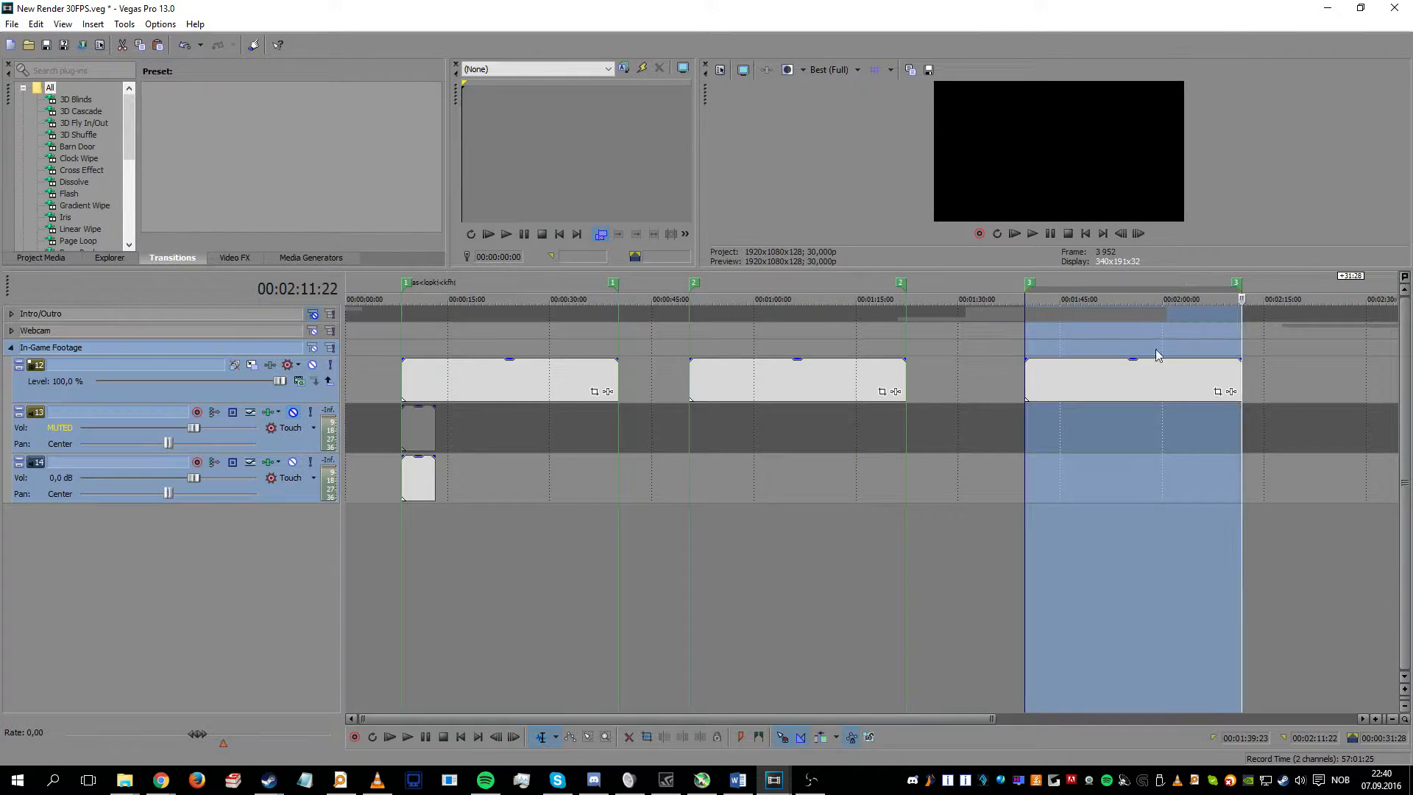
# Step: Create an unnamed region over most of the fourth event, from 00:02:46:24 to 00:03:13:28, and clear the time selection
pyautogui.scroll(-2, 1173, 381)
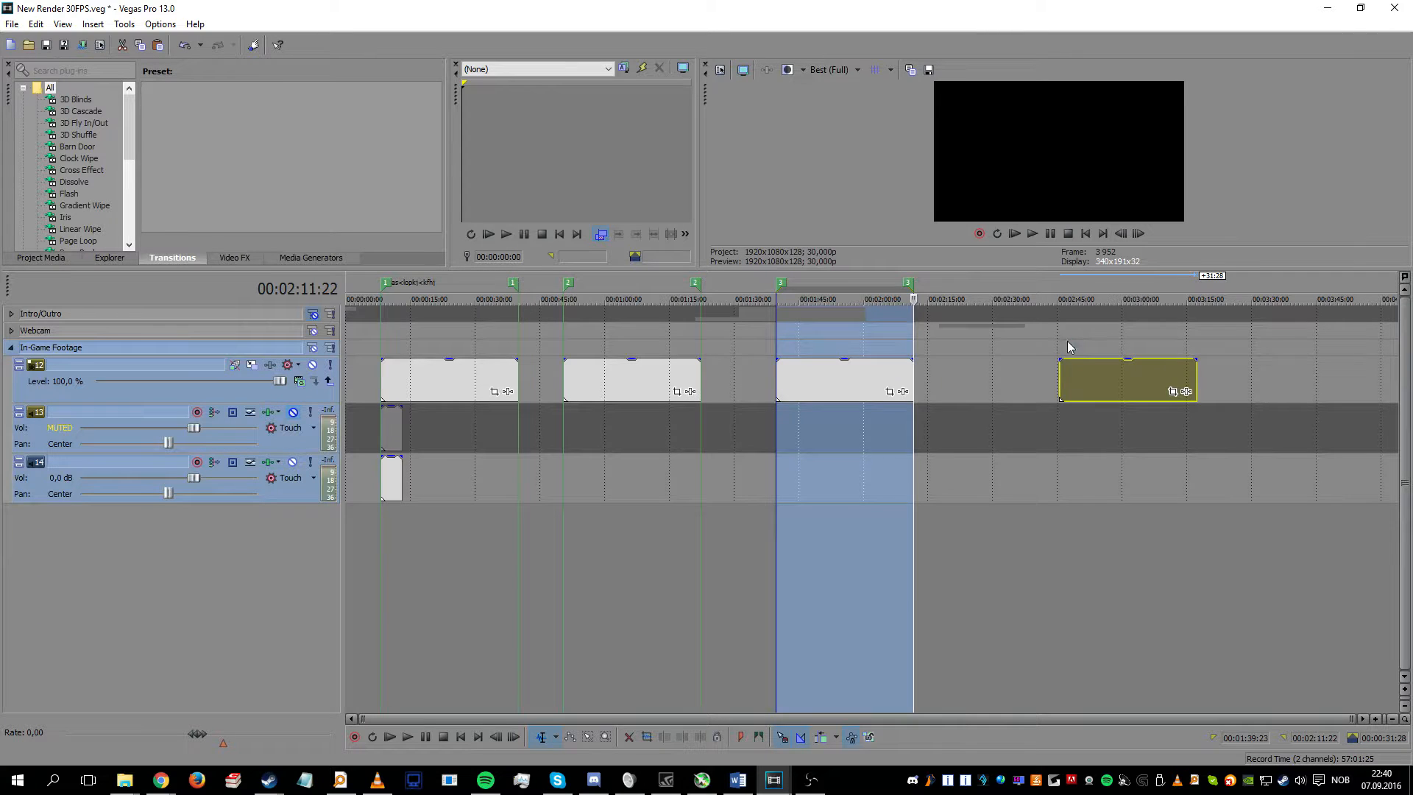
pyautogui.moveTo(1066, 344); pyautogui.dragTo(1178, 340)
pyautogui.press('r')
pyautogui.press('Return')
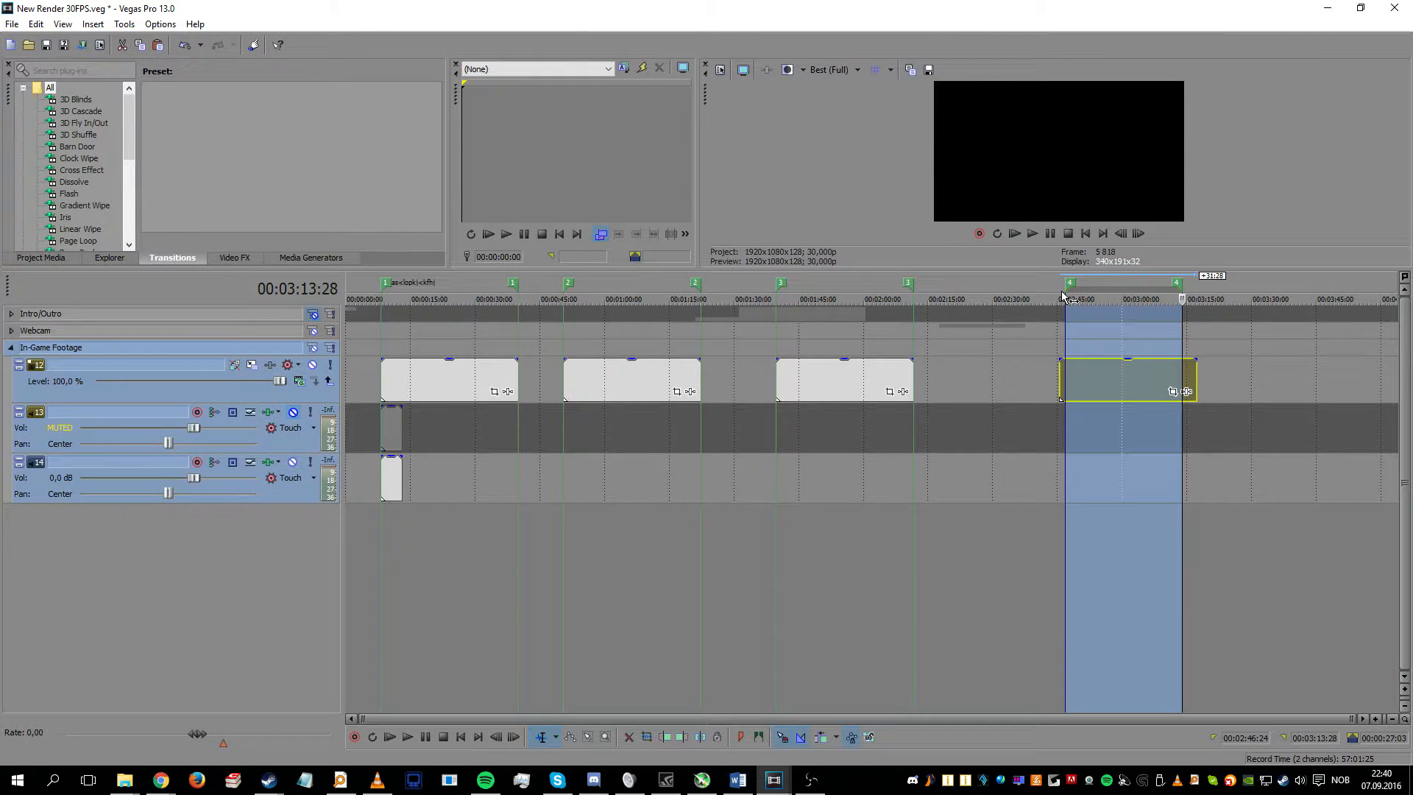
pyautogui.click(1027, 318)
pyautogui.click(865, 353)
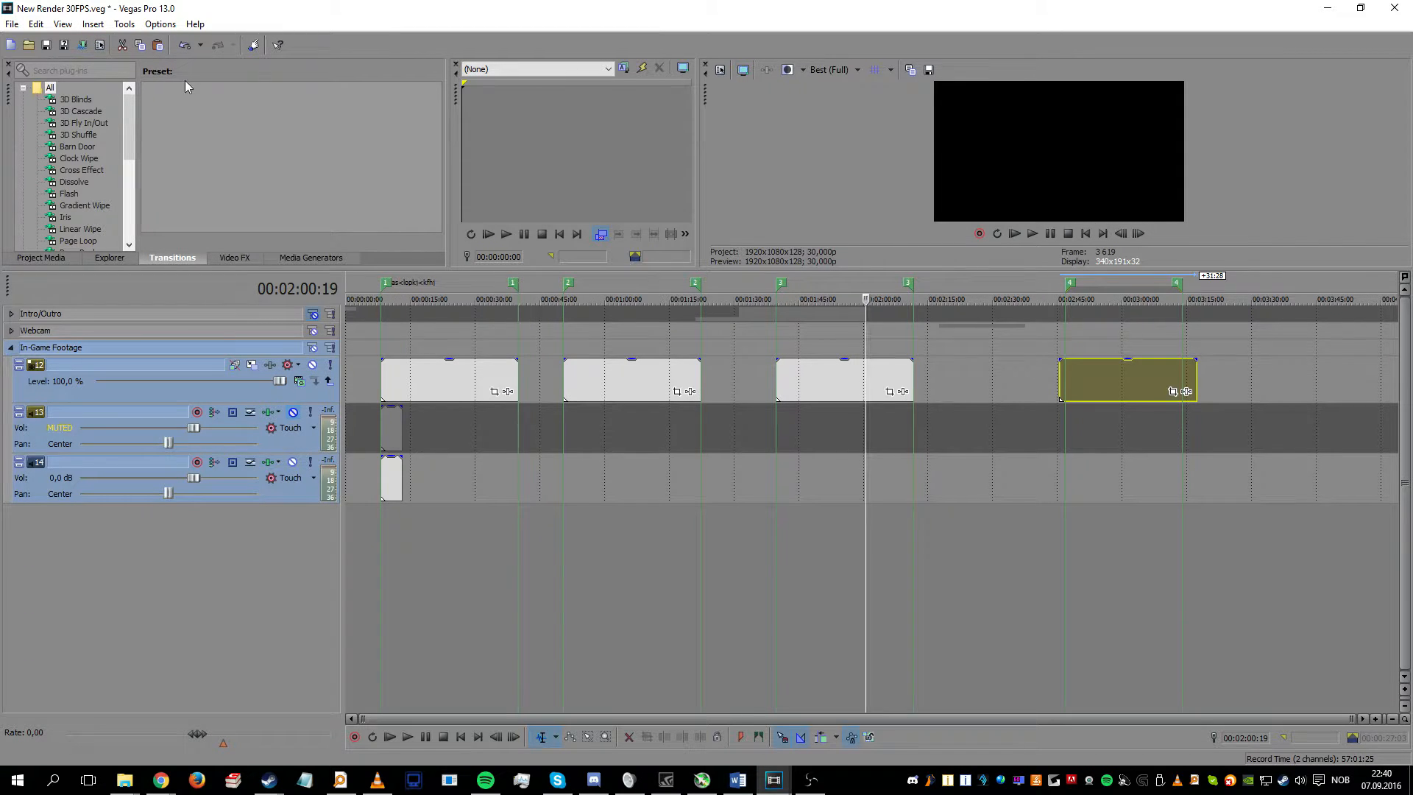
# Step: Open the Batch Render script dialog and set it to render regions
pyautogui.click(118, 24)
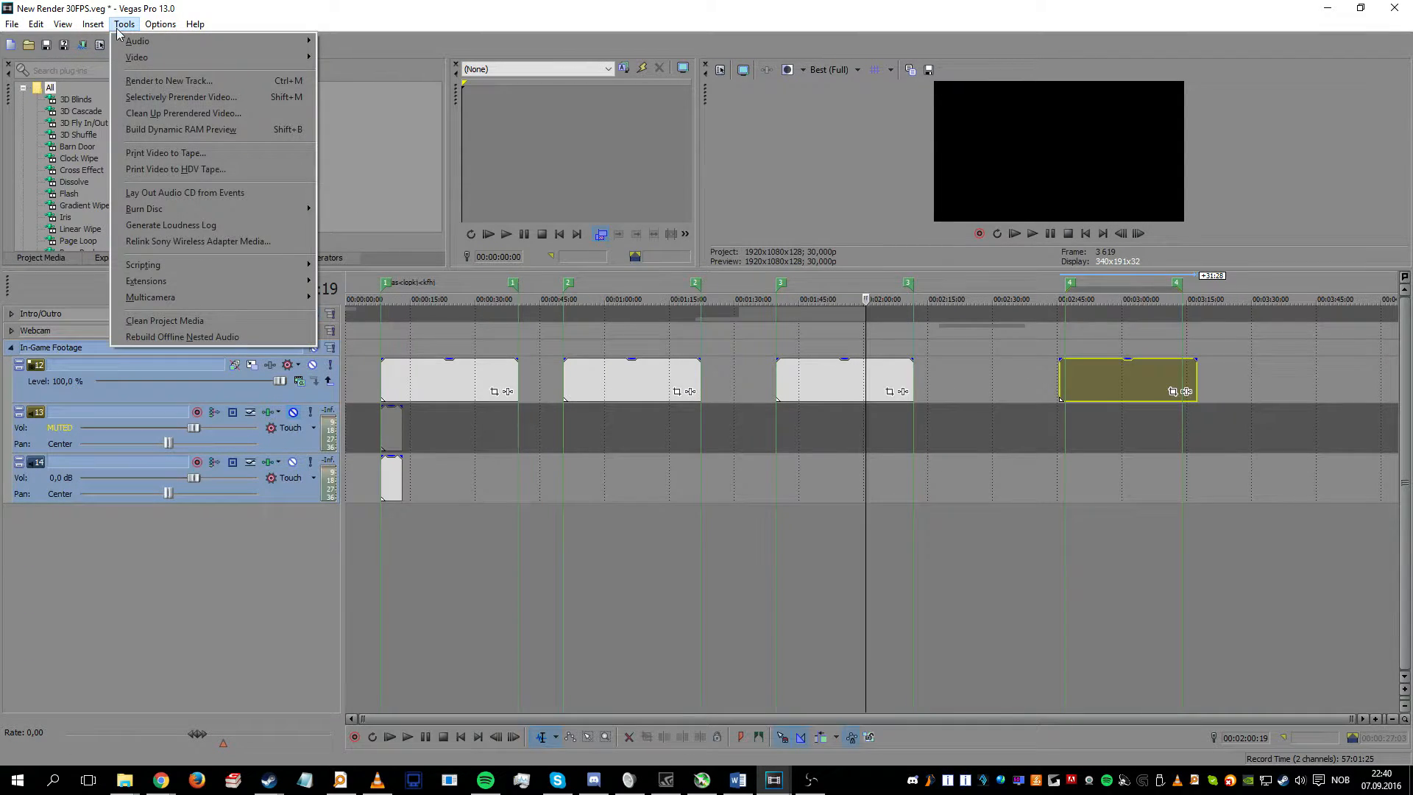
pyautogui.moveTo(191, 263)
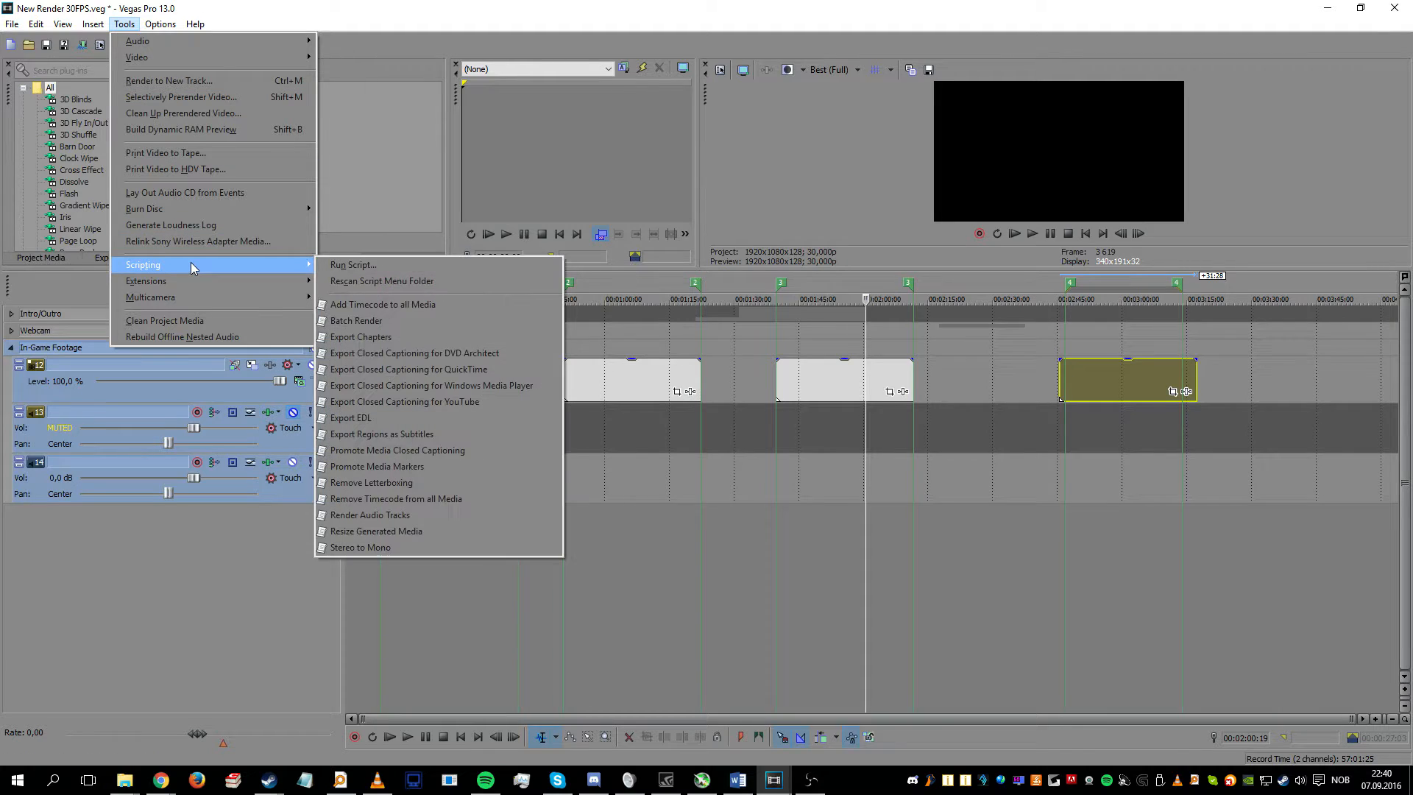
pyautogui.click(429, 322)
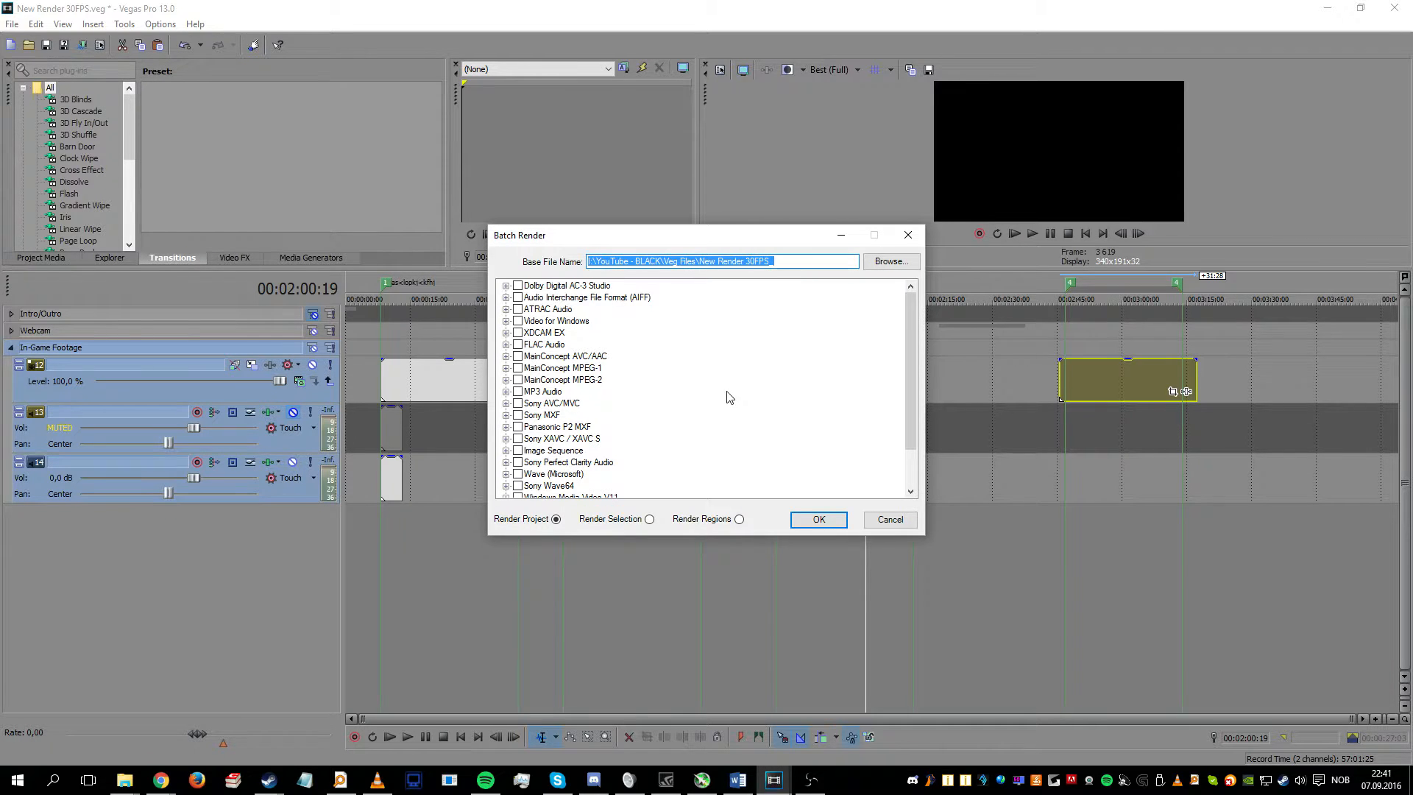
pyautogui.click(739, 518)
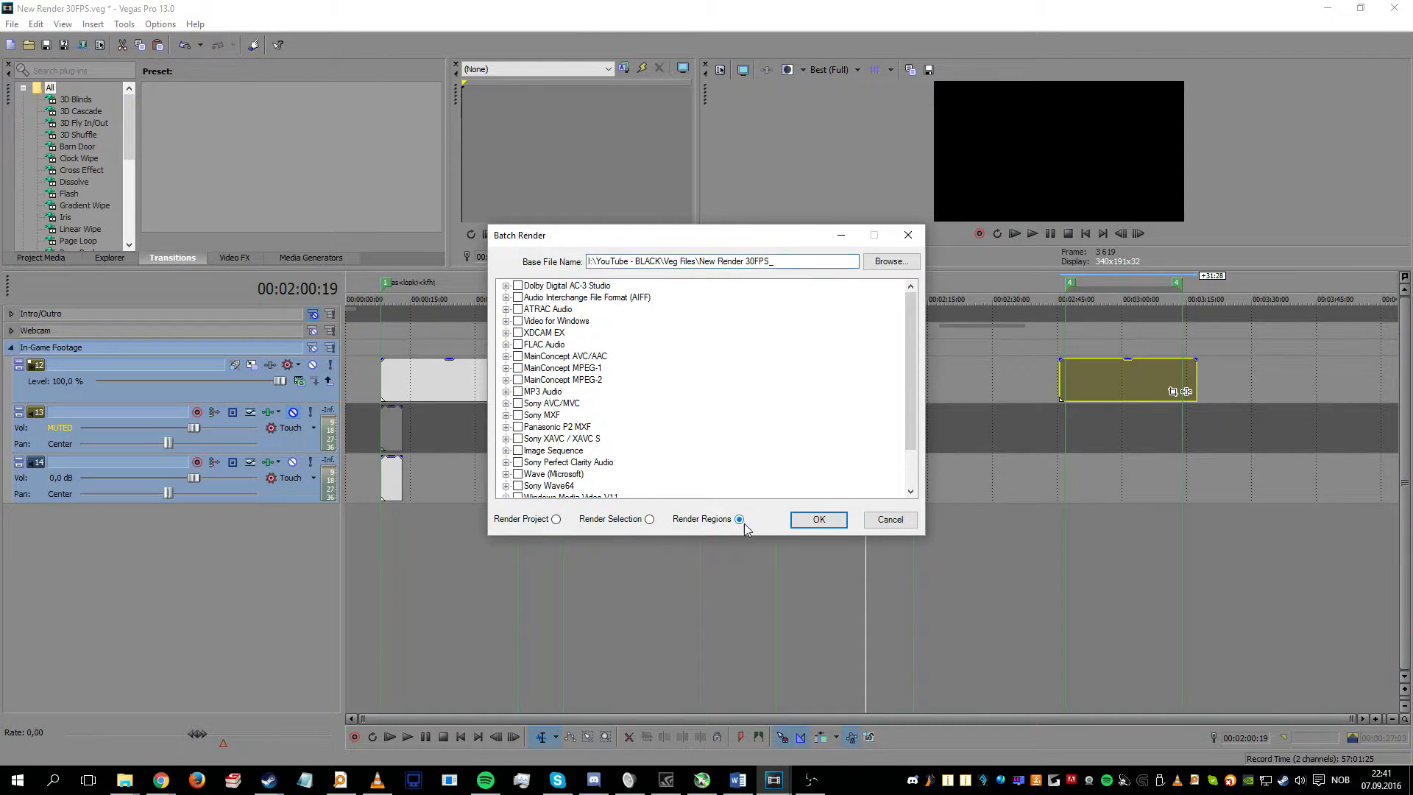
# Step: Expand the MainConcept AVC/AAC templates, deselect them all, and enable only YouTube 1080p 30 FPS
pyautogui.click(506, 356)
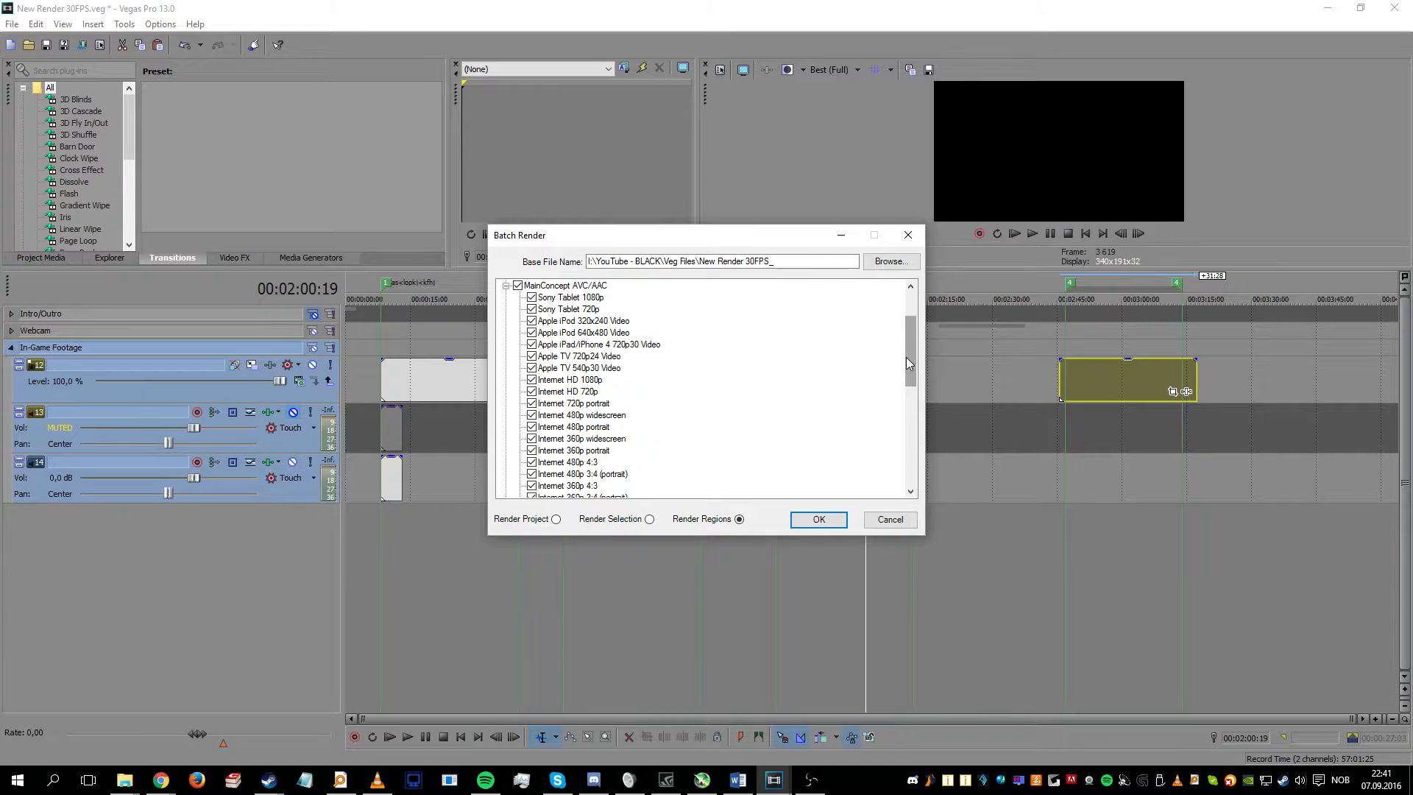
pyautogui.moveTo(771, 236); pyautogui.dragTo(740, 370)
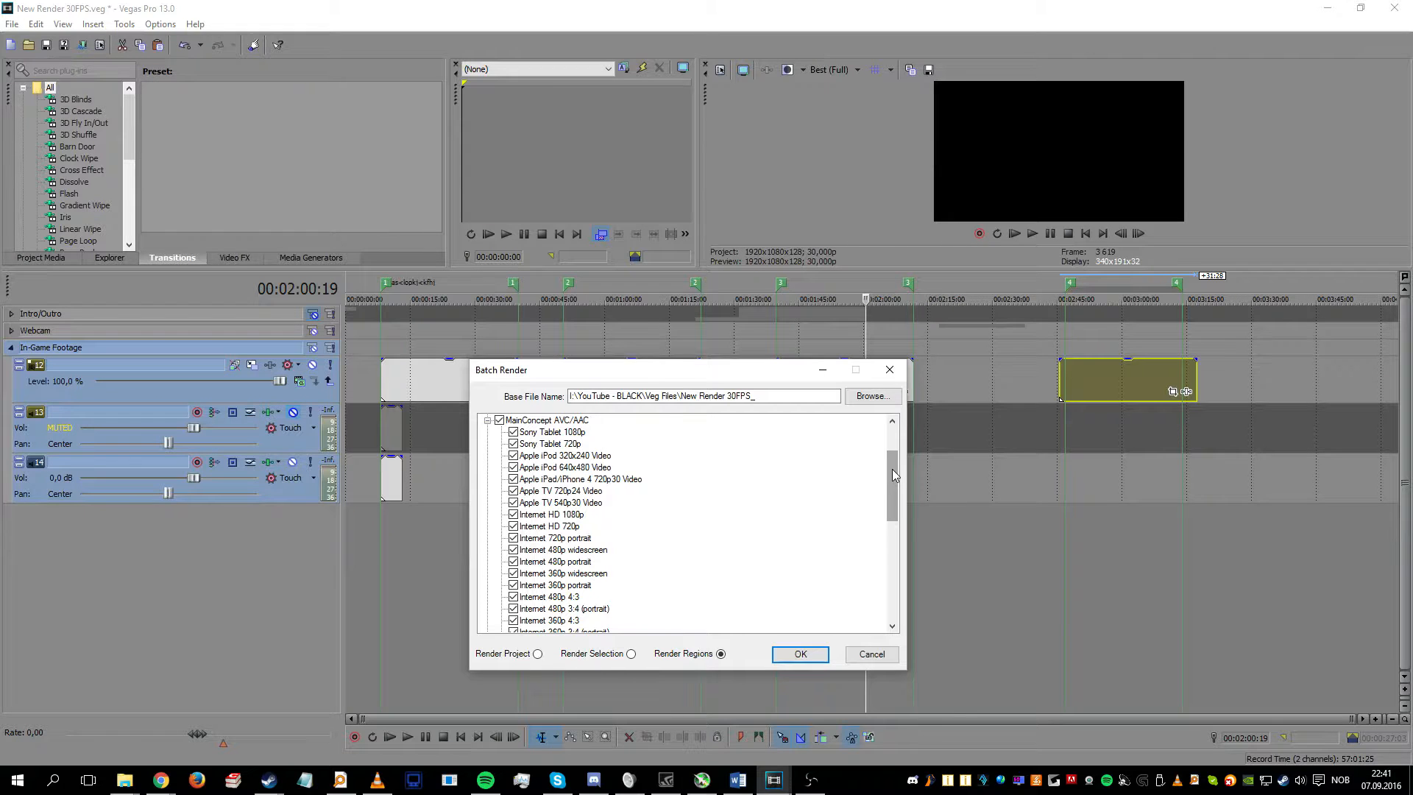
pyautogui.click(499, 421)
pyautogui.scroll(-4, 545, 482)
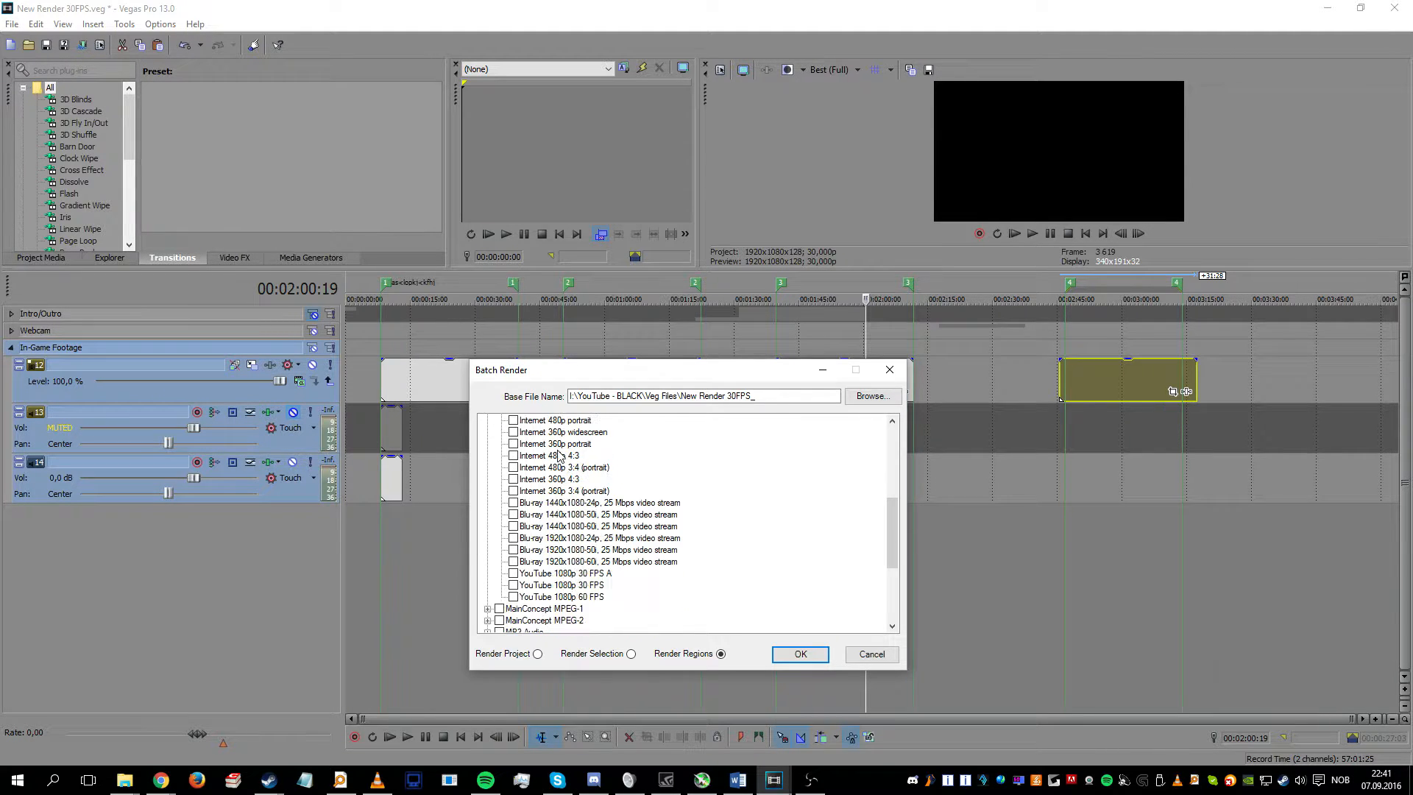
pyautogui.click(513, 586)
pyautogui.click(564, 586)
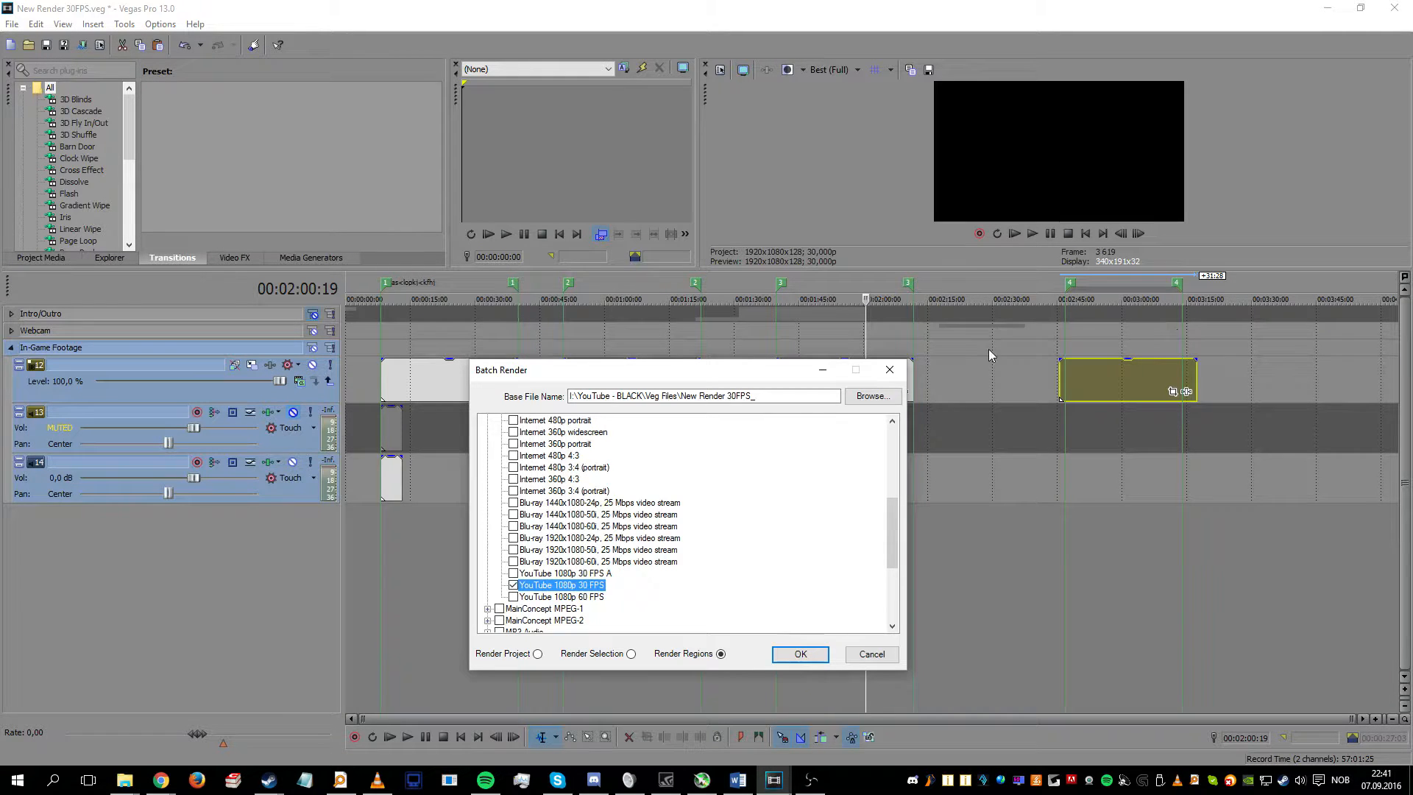
# Step: Review the MainConcept AVC/AAC templates and collapse the group
pyautogui.scroll(6, 602, 479)
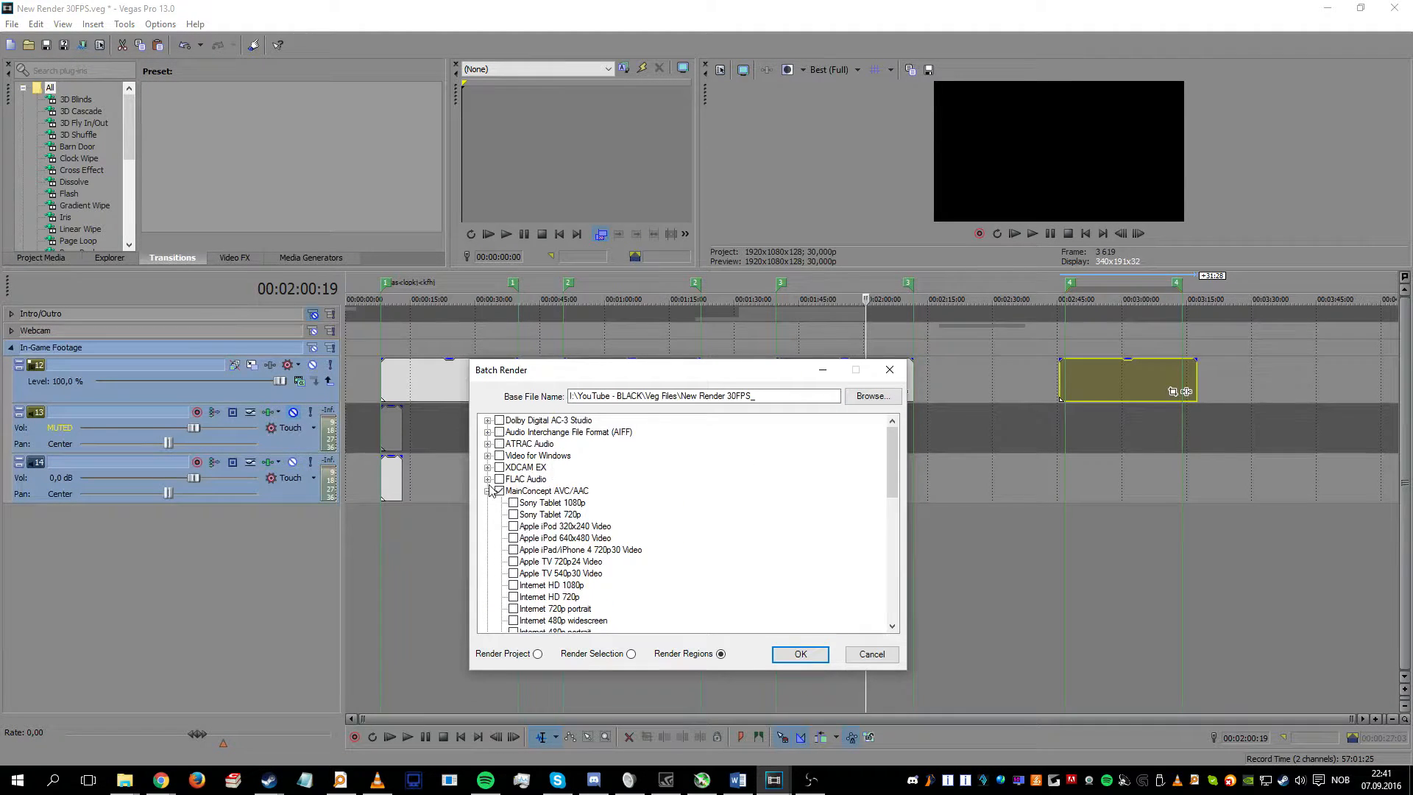
pyautogui.scroll(-8, 501, 495)
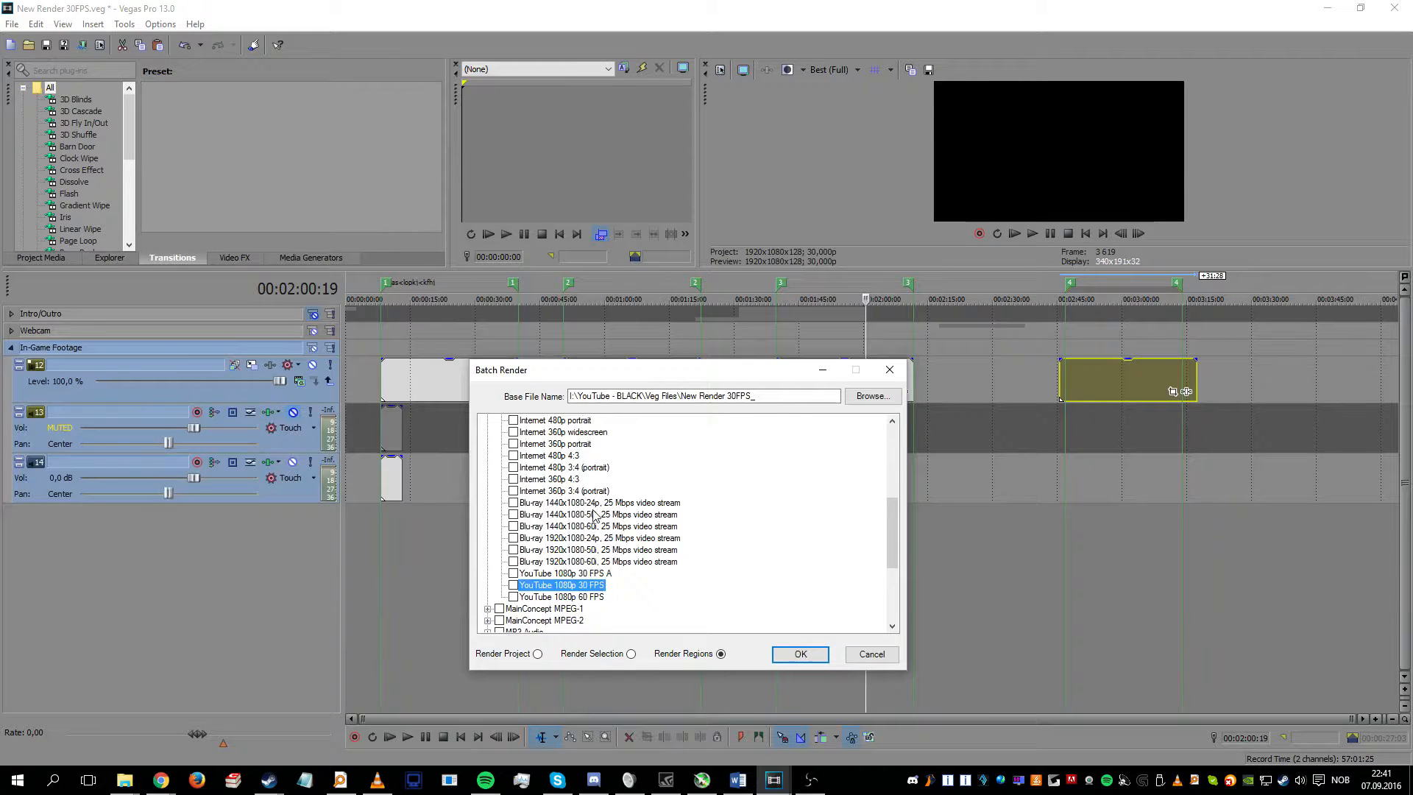
pyautogui.scroll(6, 646, 583)
pyautogui.scroll(2, 645, 579)
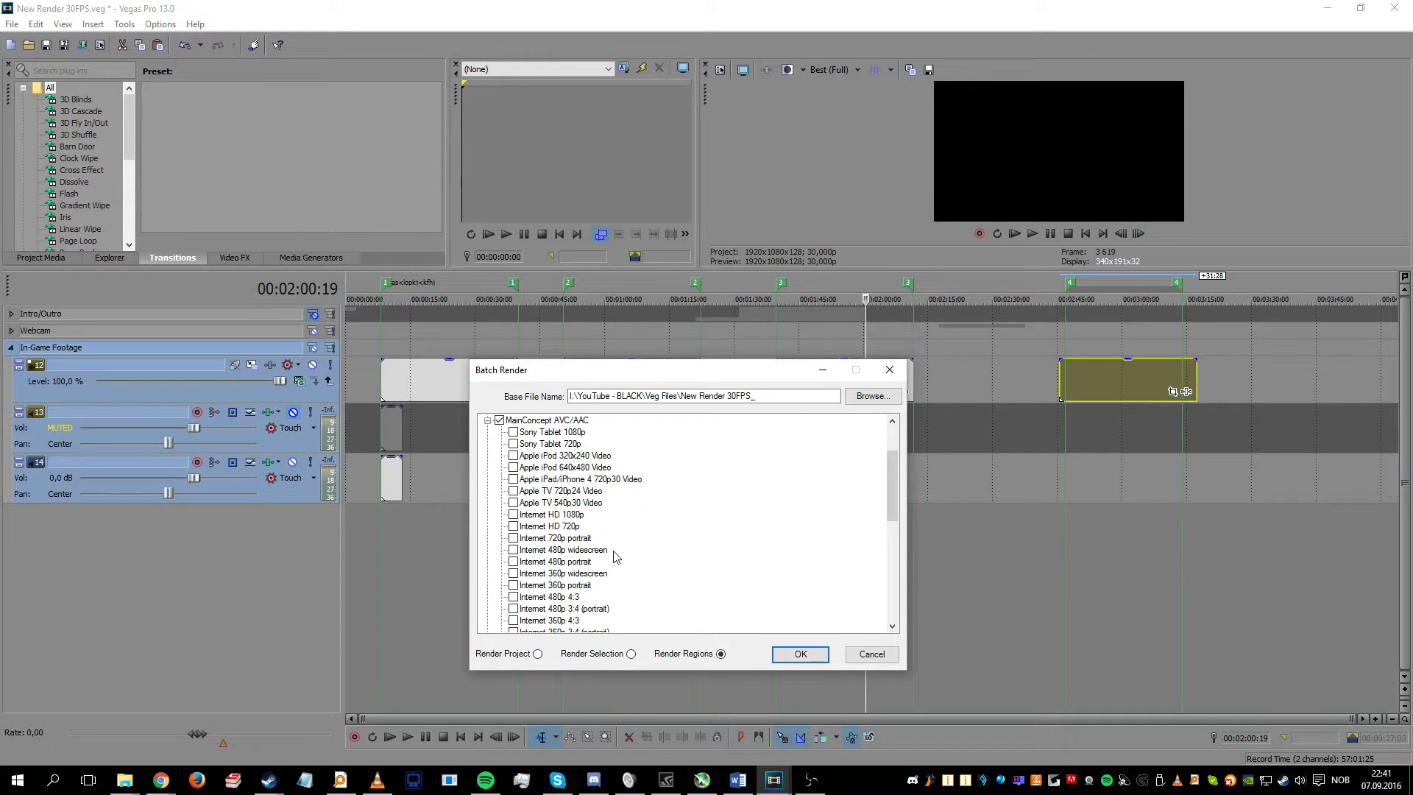
pyautogui.click(487, 420)
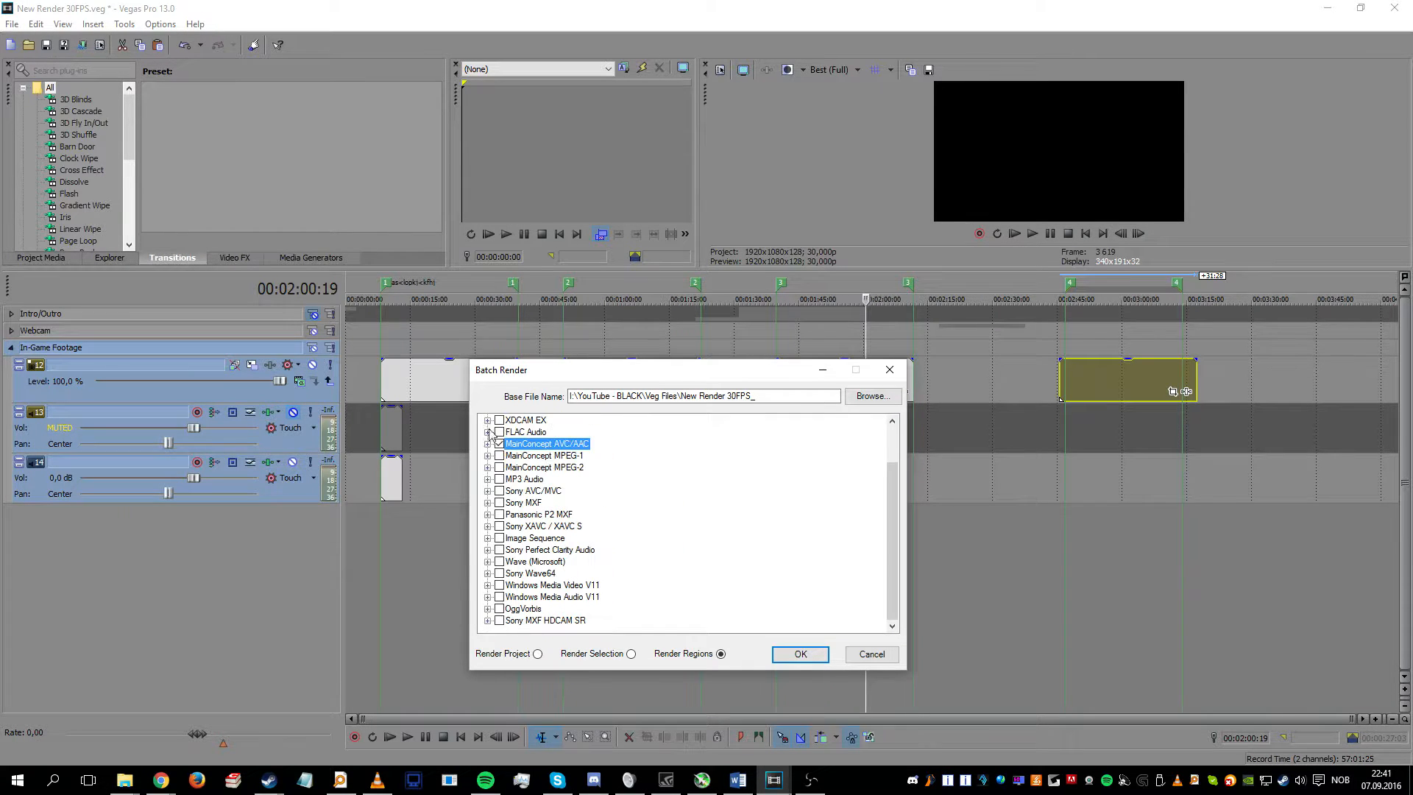
# Step: Browse for the base file location and open the YouTube - BLACK\Rendered\turing folder
pyautogui.click(891, 398)
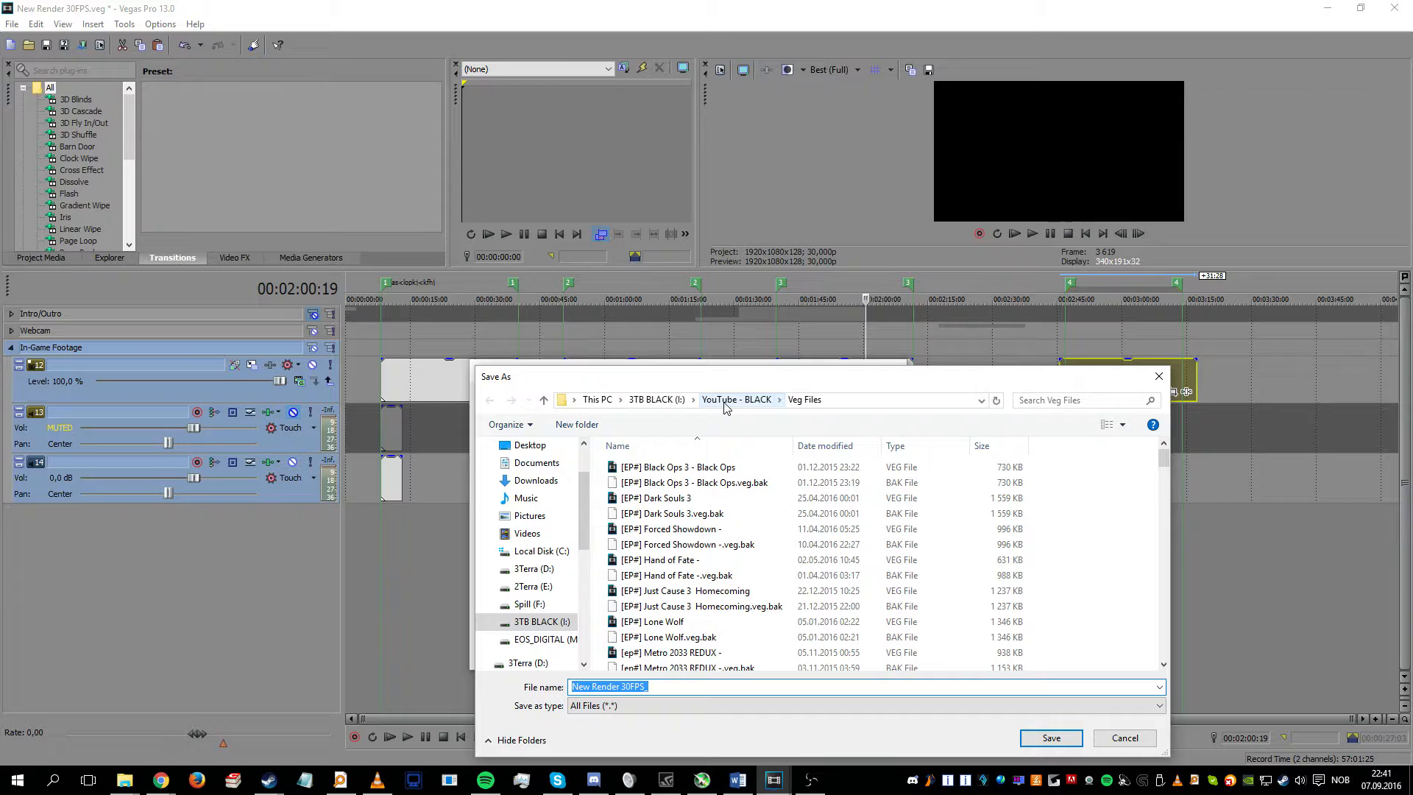
pyautogui.click(724, 403)
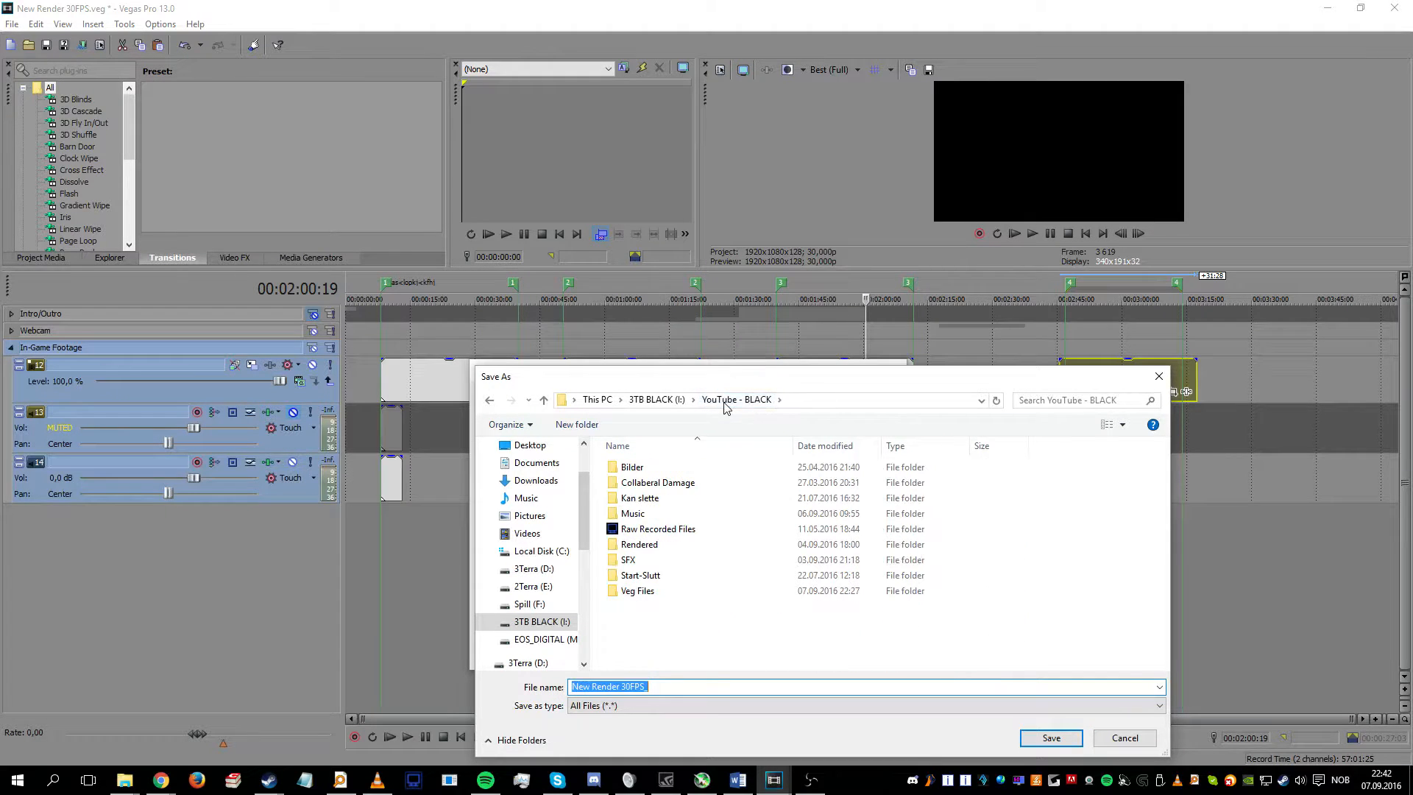
pyautogui.doubleClick(673, 545)
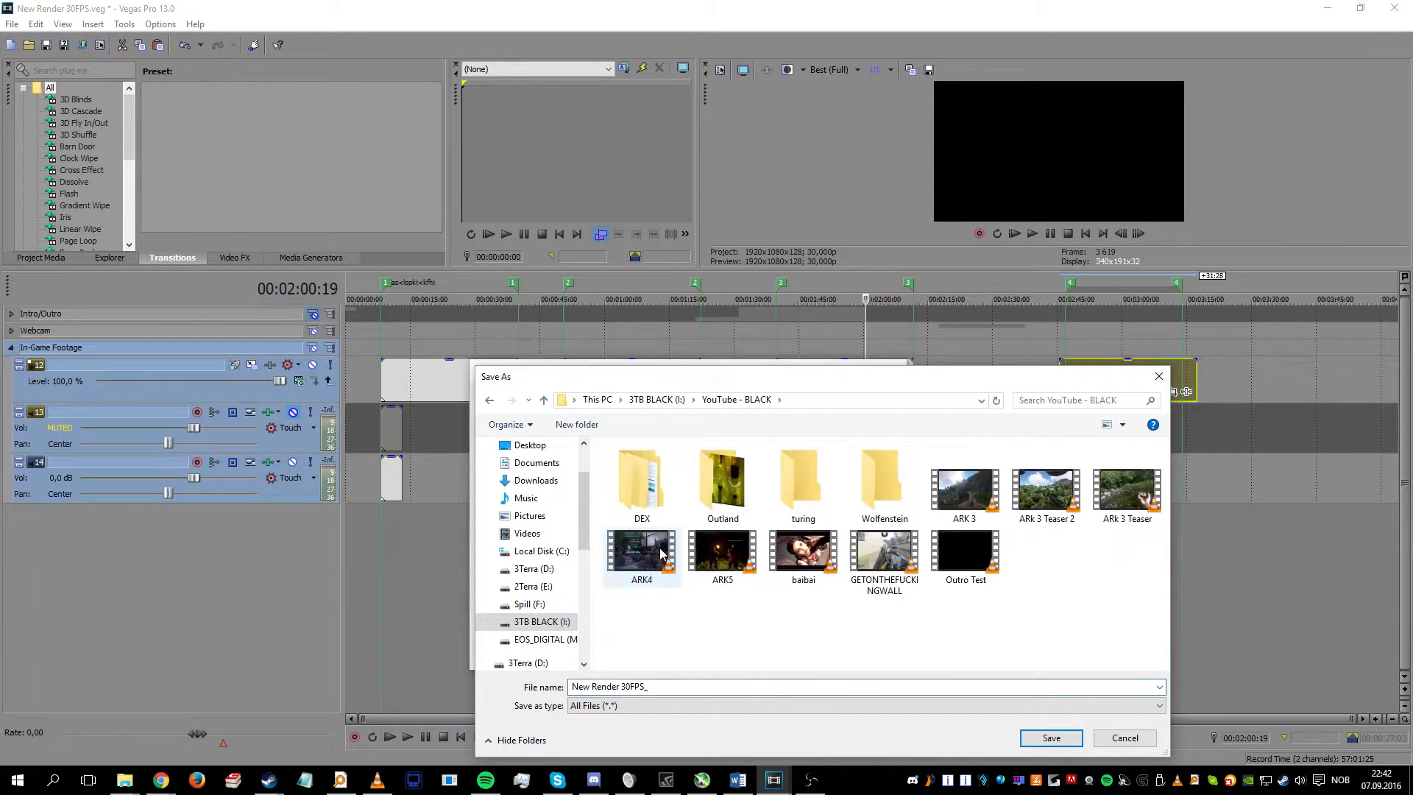
pyautogui.doubleClick(816, 476)
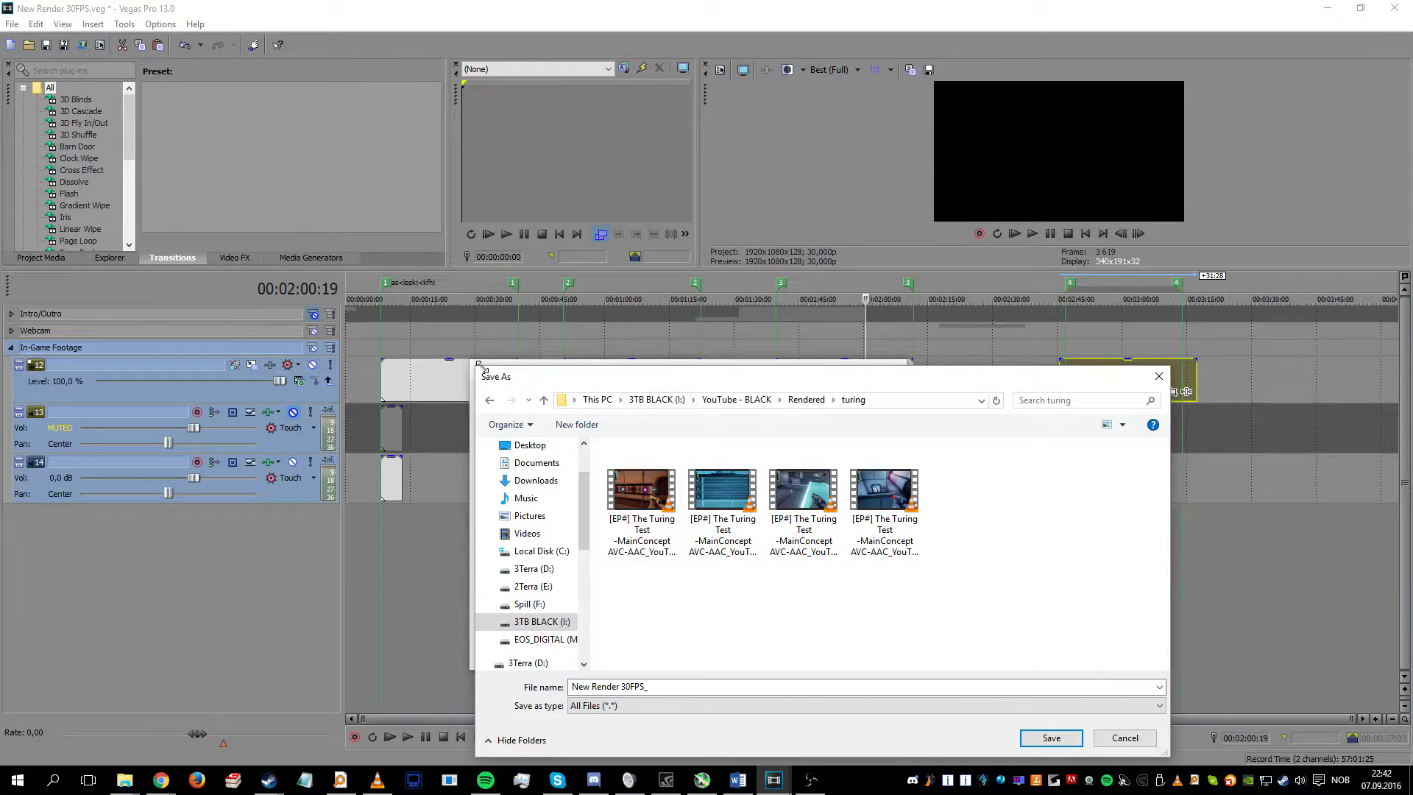
# Step: Enlarge the Save As dialog and show the turing folder's files as a list
pyautogui.moveTo(478, 366); pyautogui.dragTo(420, 312)
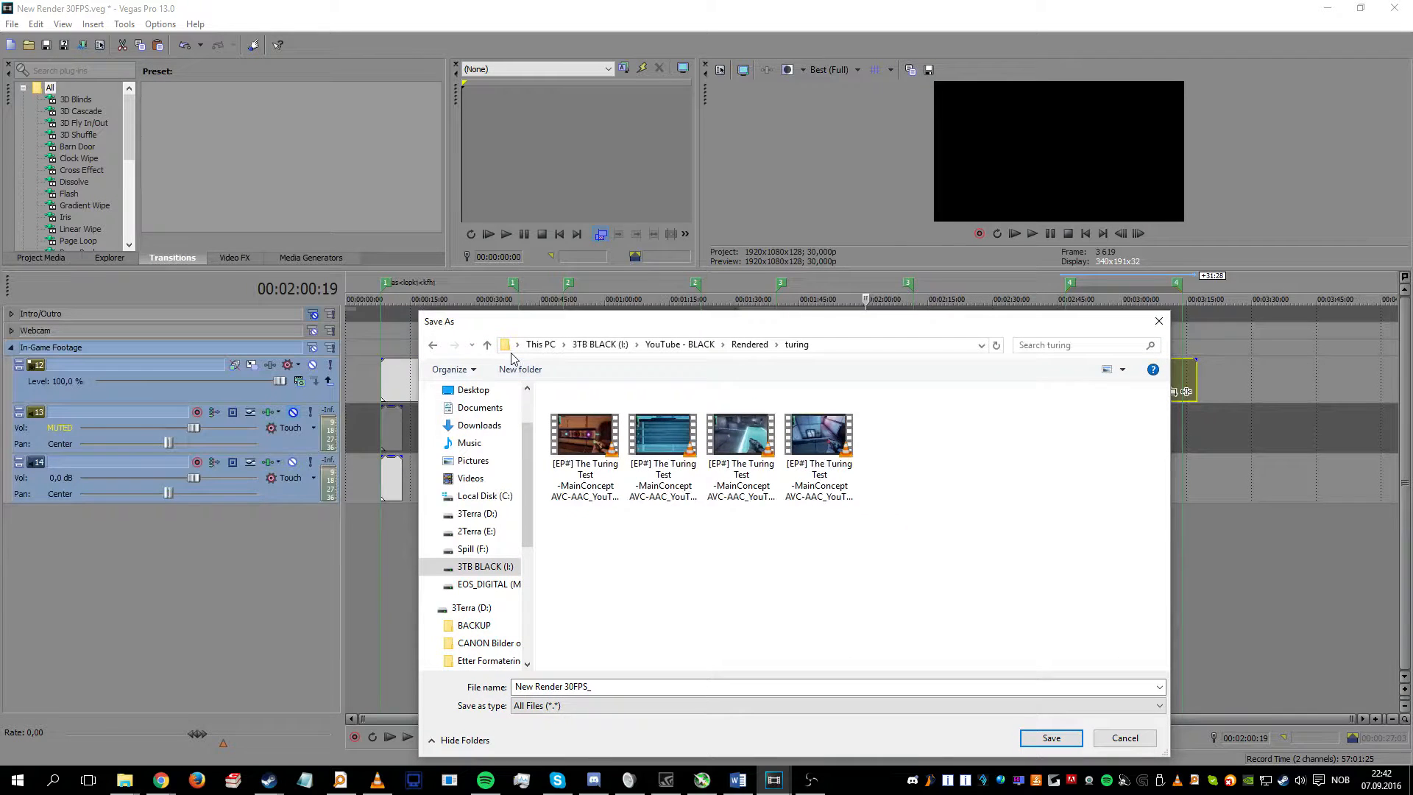
pyautogui.click(477, 370)
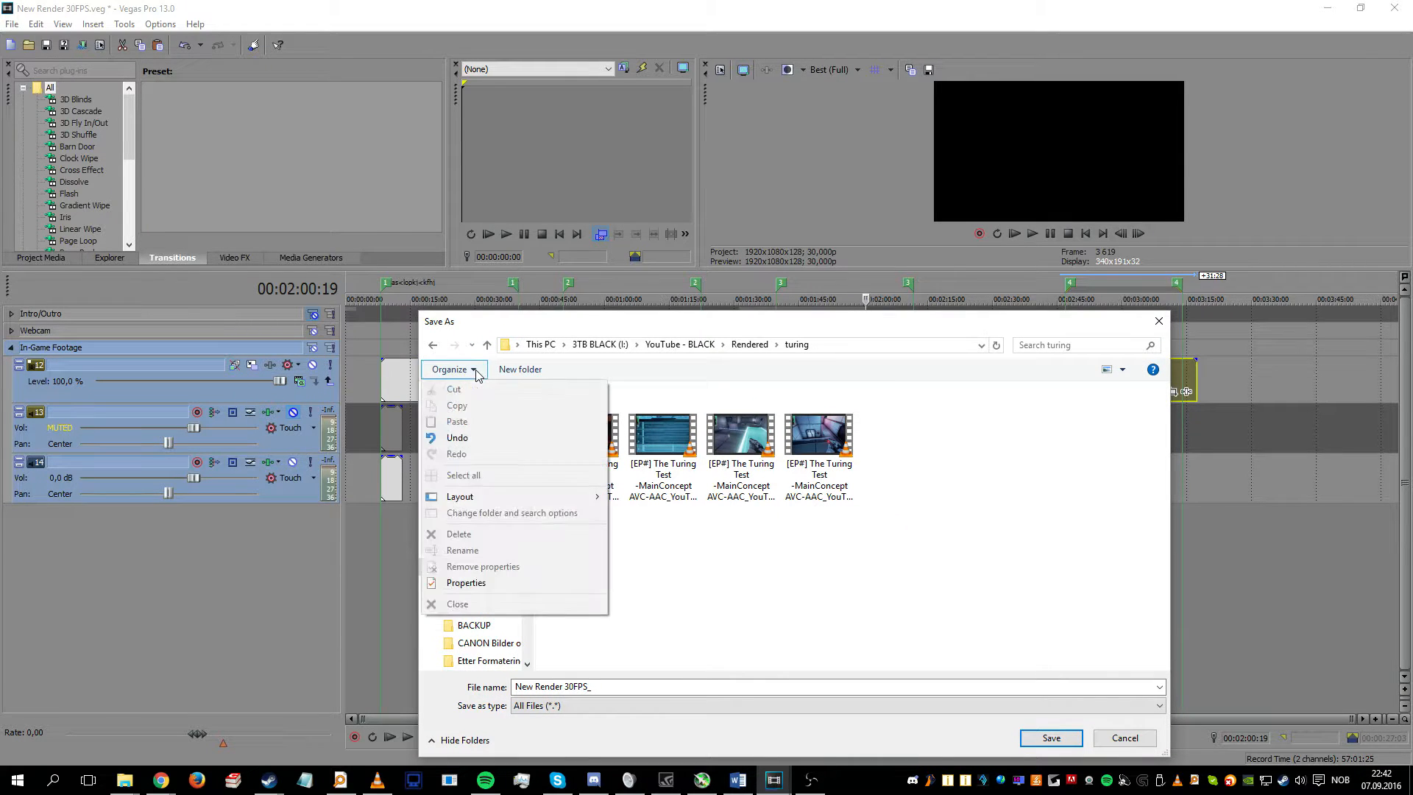
pyautogui.rightClick(956, 441)
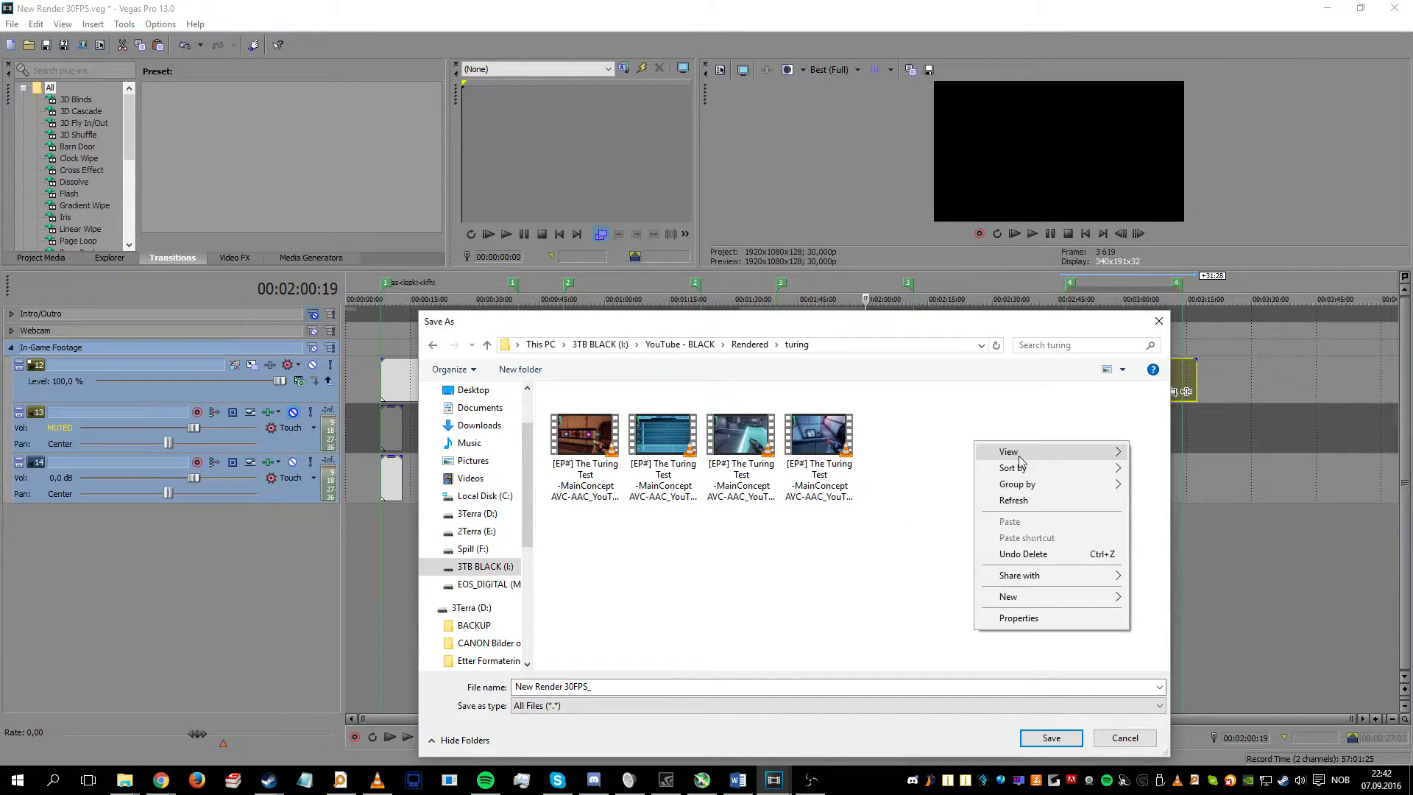
pyautogui.moveTo(1015, 452)
pyautogui.click(1134, 520)
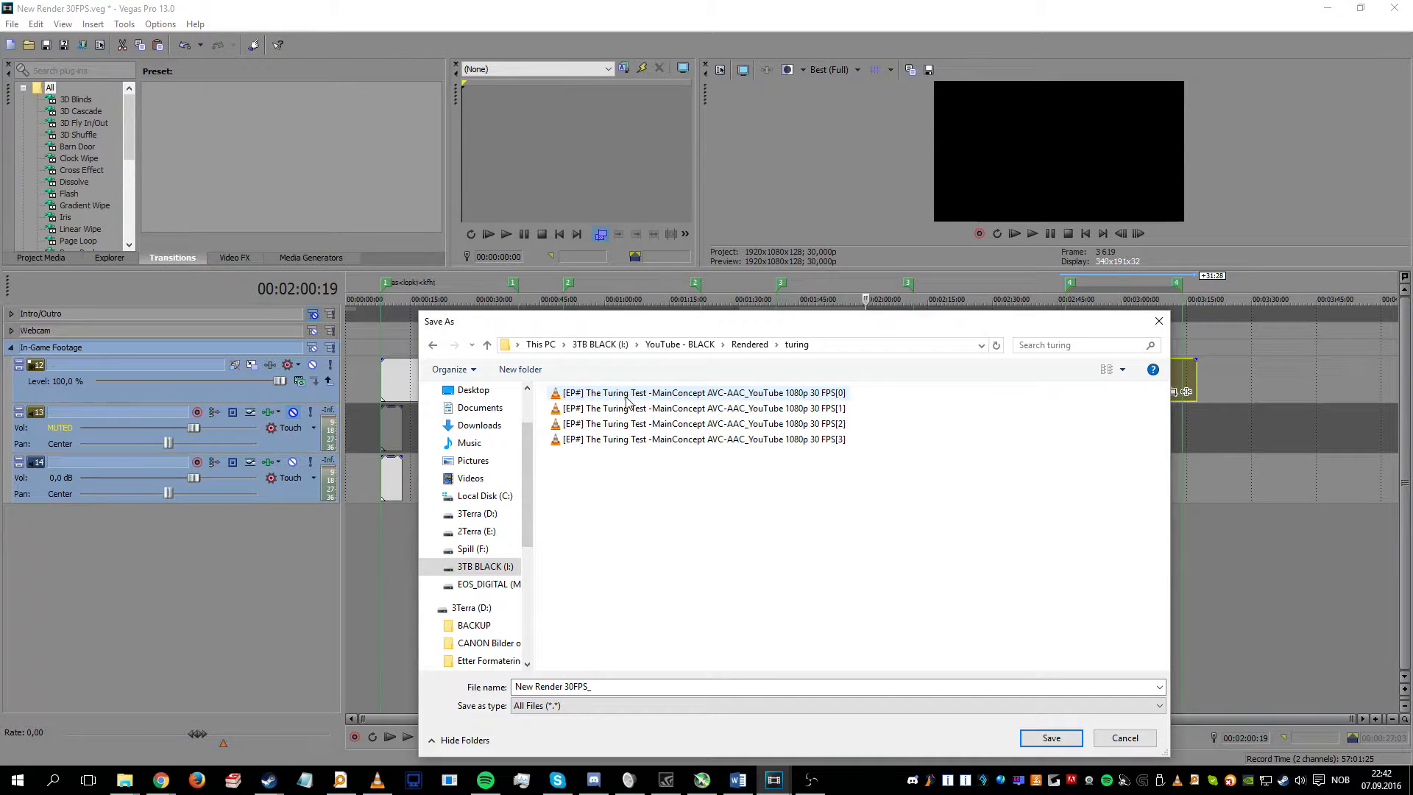
# Step: Examine the base name and template name parts in the first Turing Test render's file name
pyautogui.click(657, 396)
pyautogui.click(657, 394)
pyautogui.moveTo(653, 393); pyautogui.dragTo(520, 399)
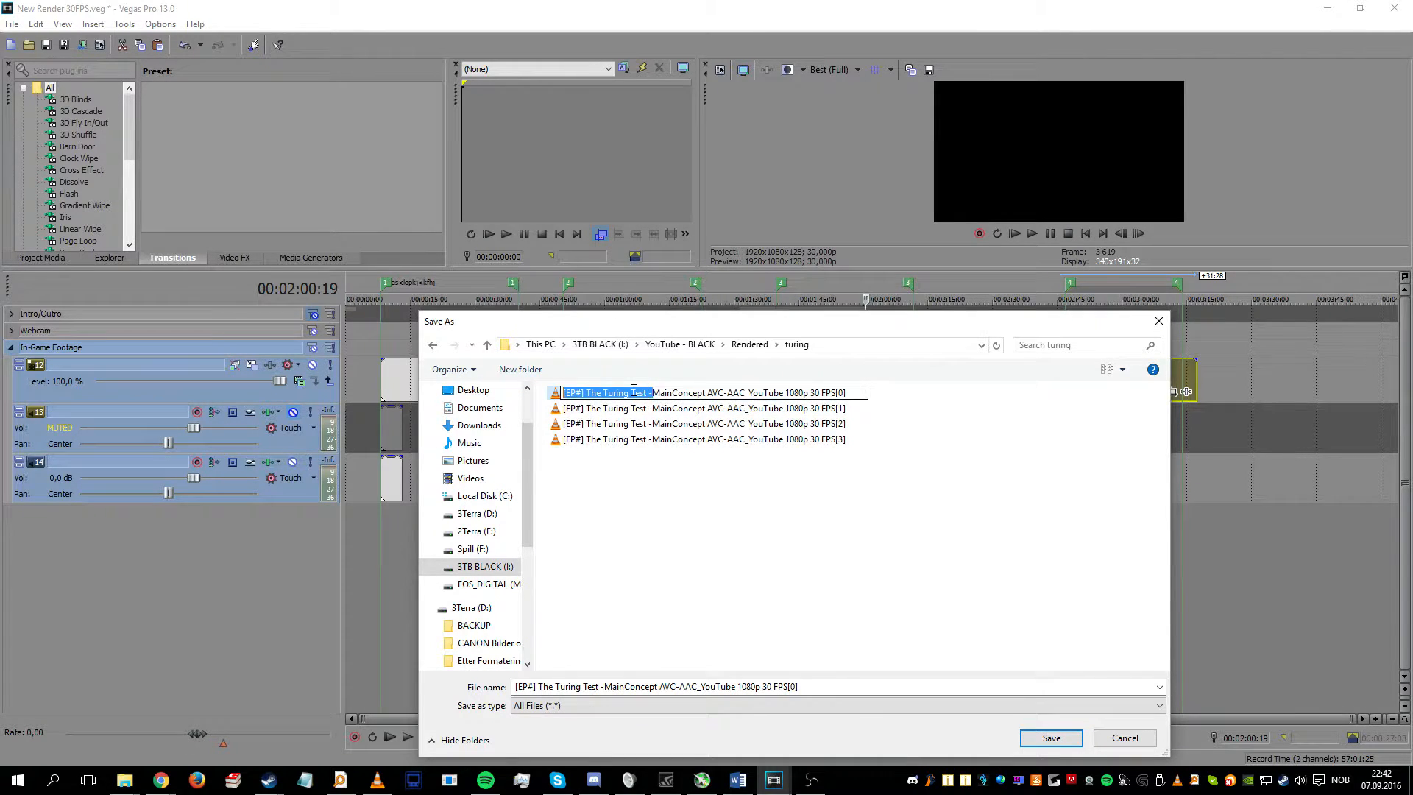
pyautogui.moveTo(654, 393); pyautogui.dragTo(896, 389)
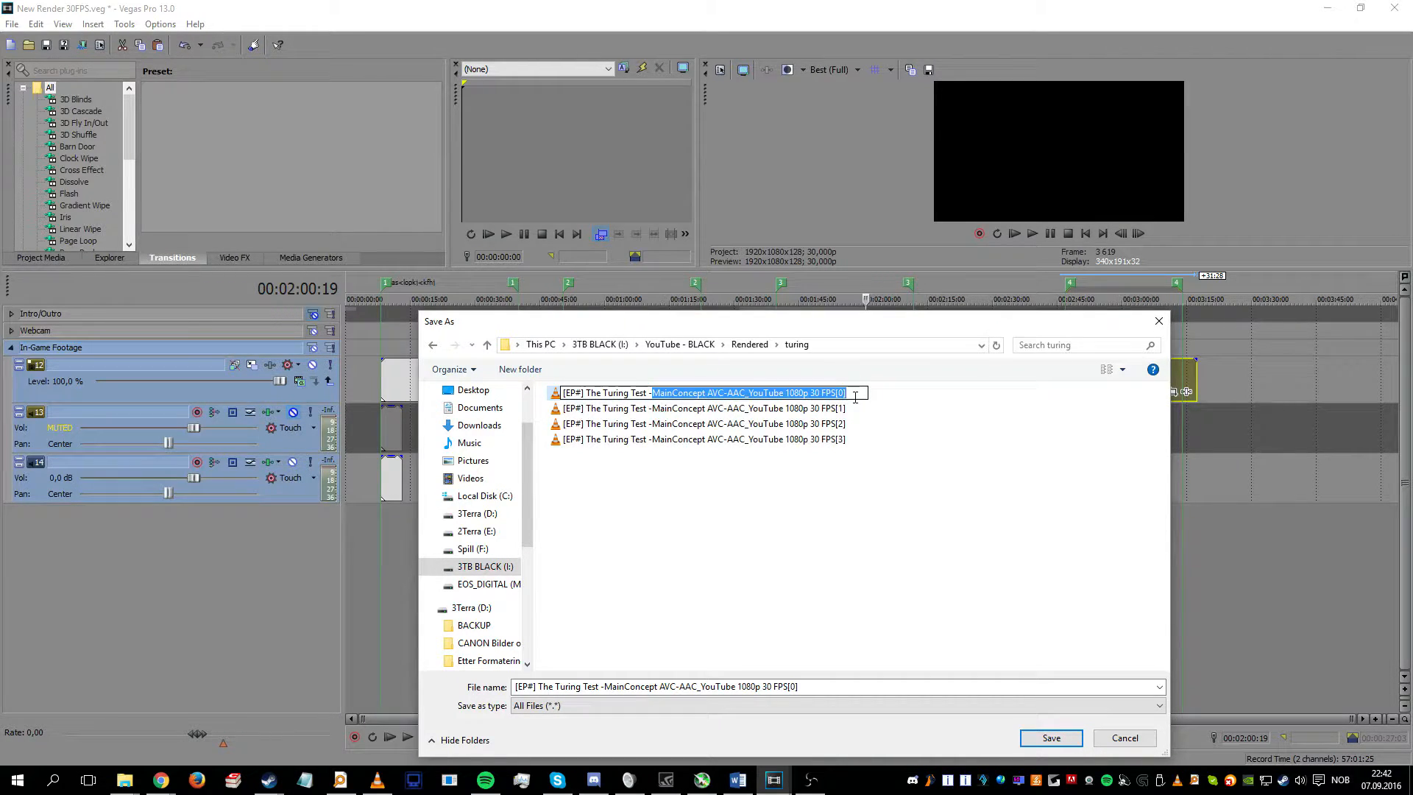
pyautogui.moveTo(855, 397); pyautogui.dragTo(651, 380)
pyautogui.moveTo(659, 320); pyautogui.dragTo(611, 346)
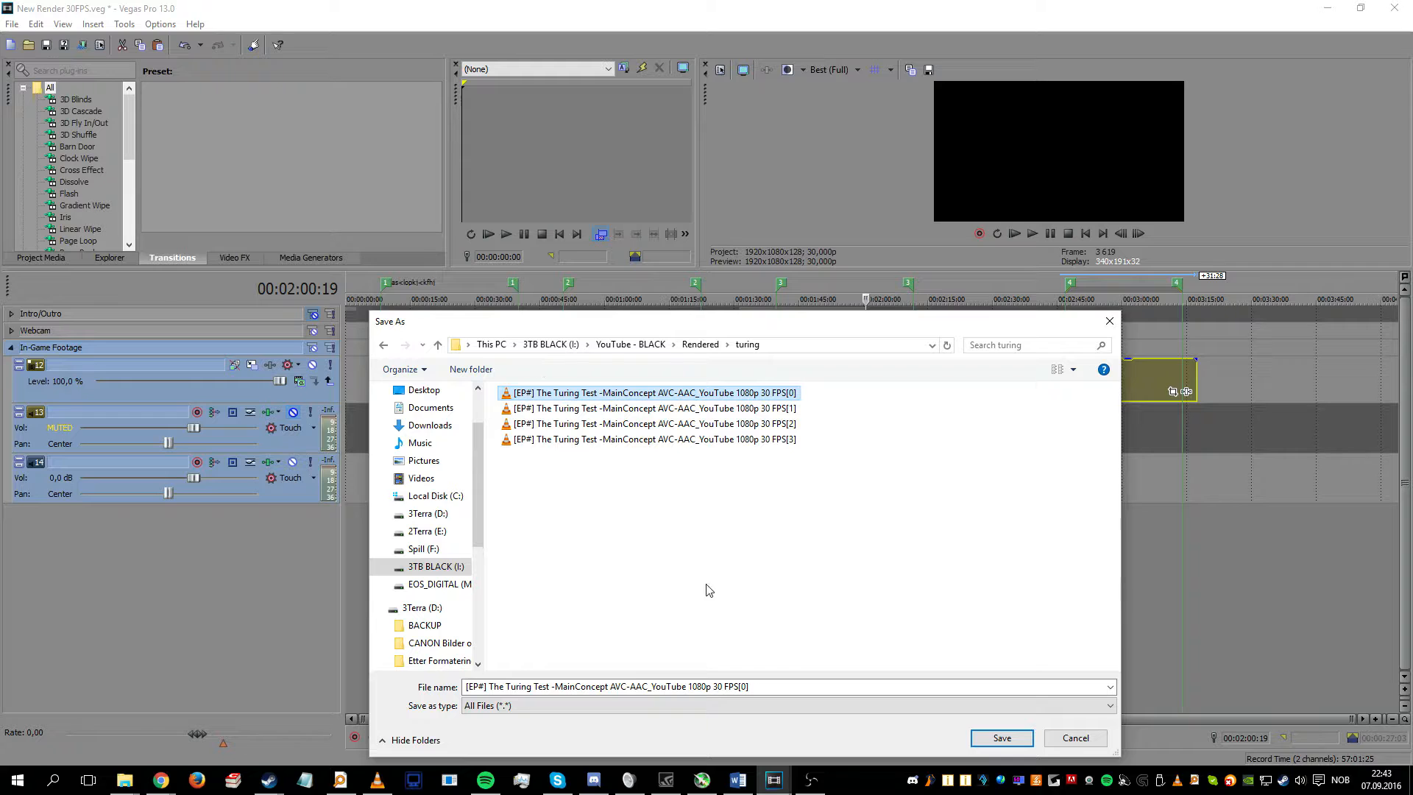
# Step: Save the base file name in the Rendered\Wolfenstein folder instead of replacing the existing file, and close Batch Render without rendering
pyautogui.click(779, 587)
pyautogui.click(994, 739)
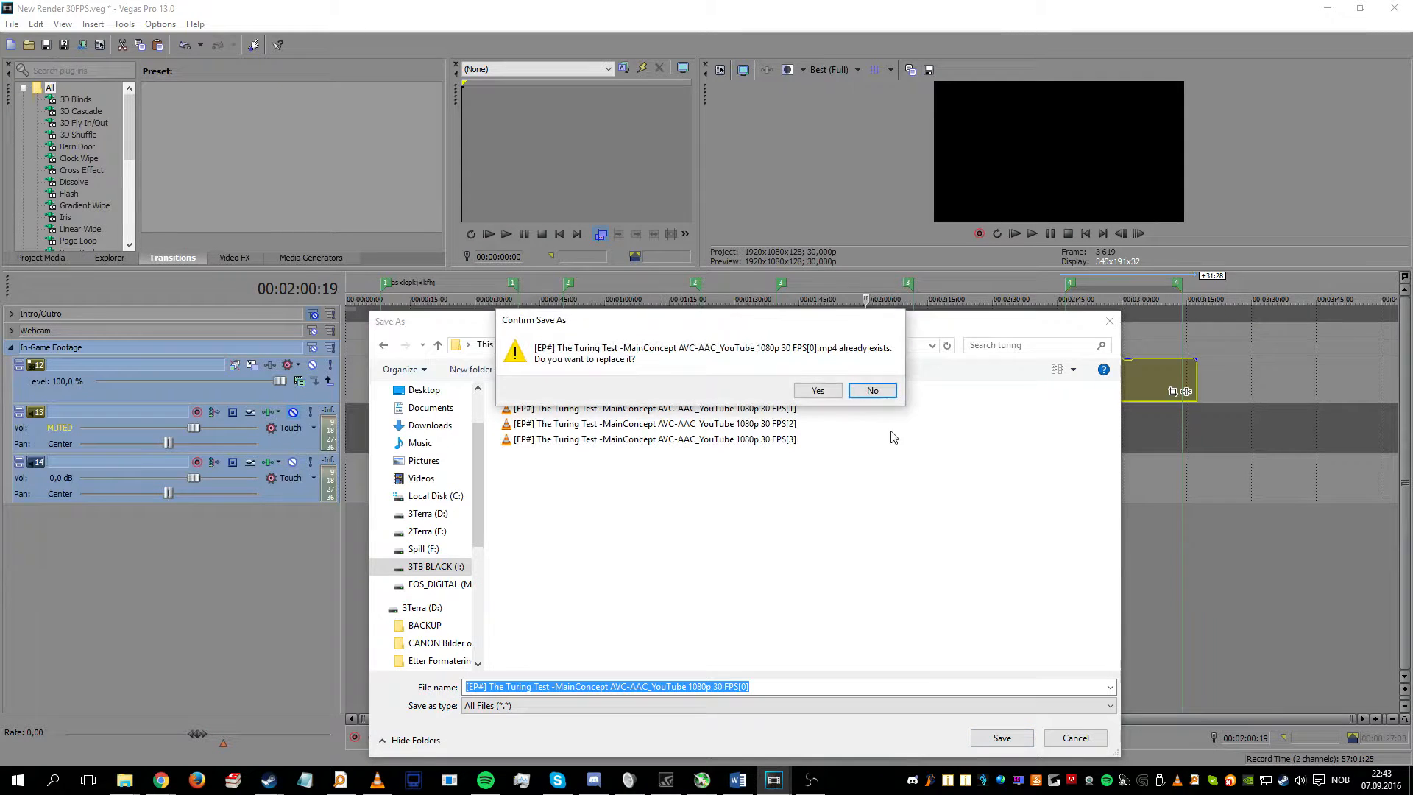
pyautogui.click(872, 390)
pyautogui.hotkey('alt', 'Left')
pyautogui.doubleClick(740, 430)
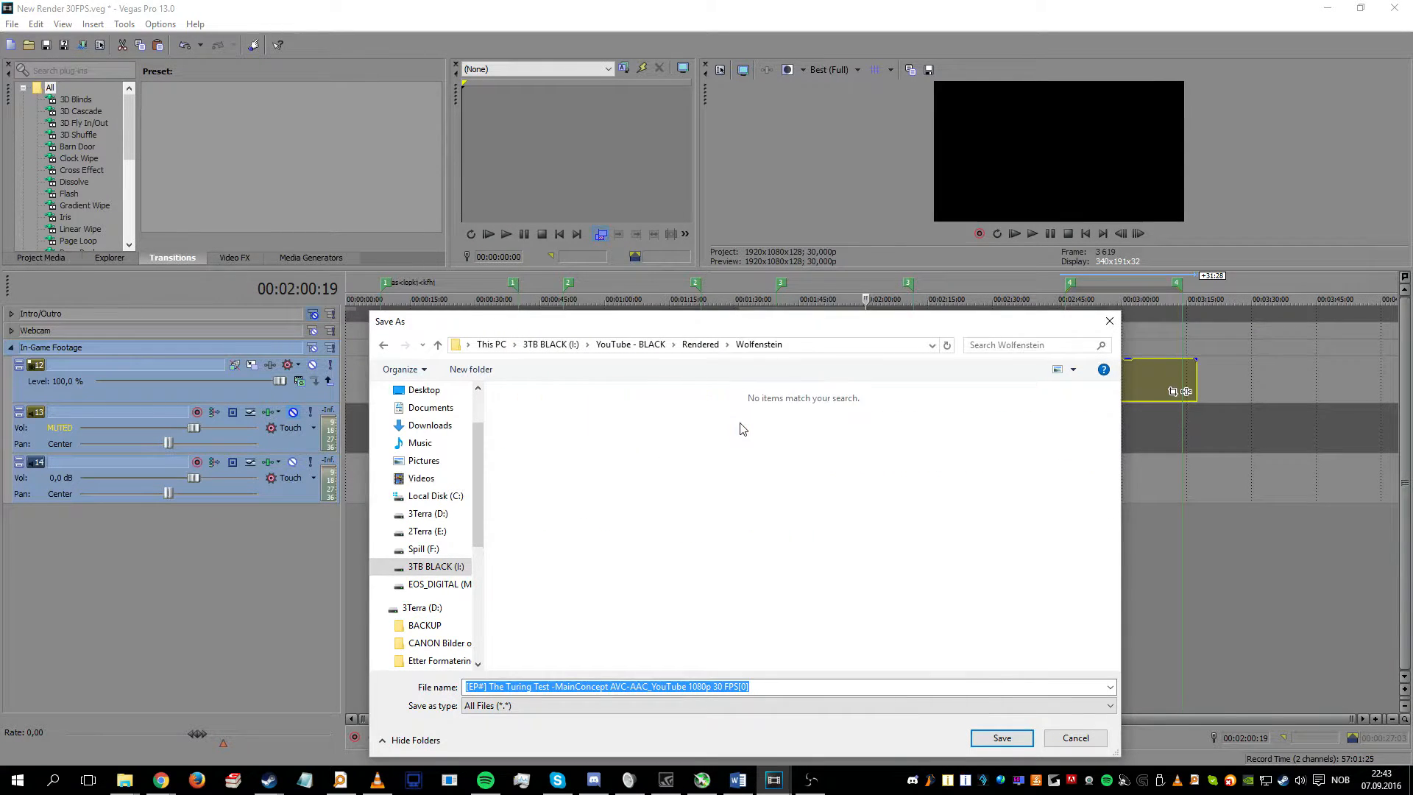
pyautogui.click(987, 736)
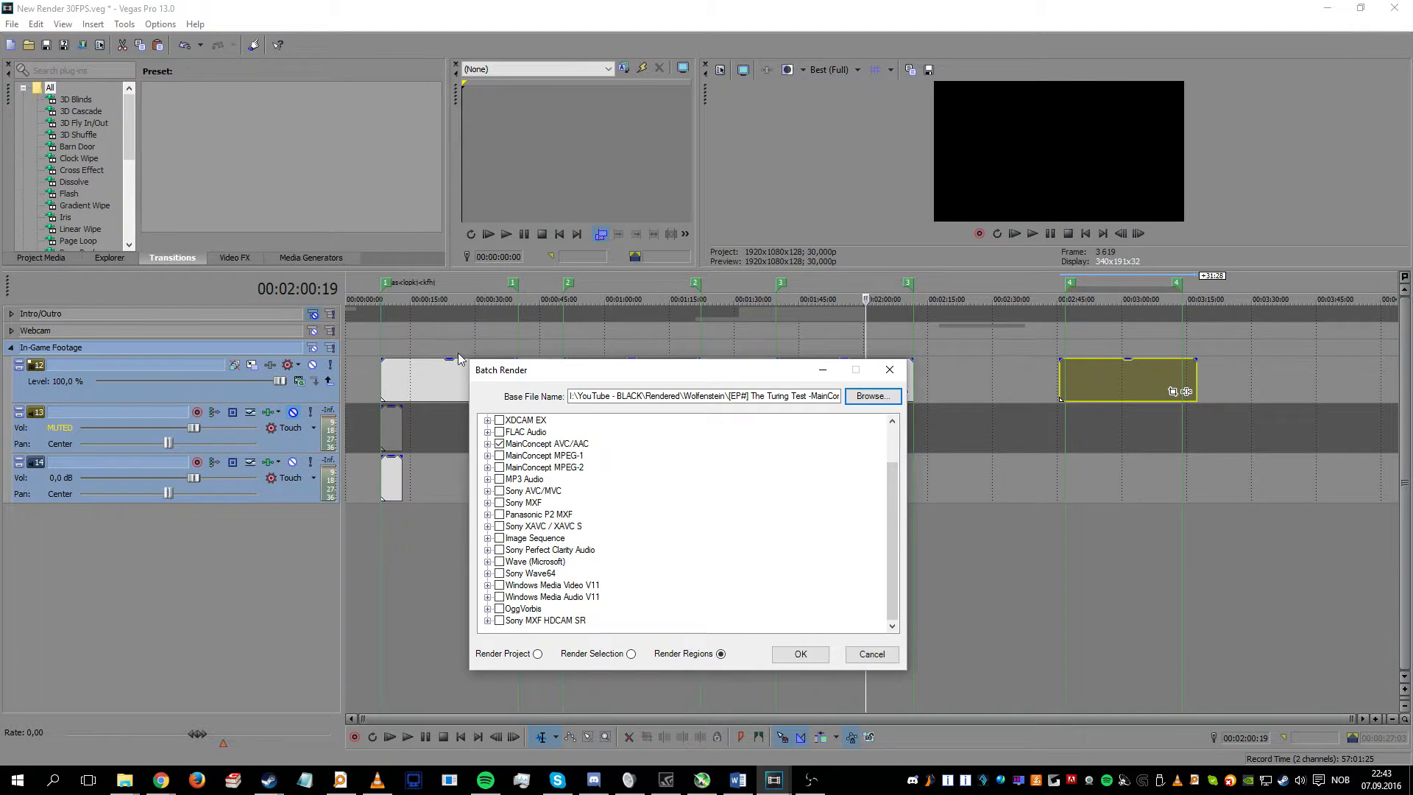
pyautogui.click(894, 375)
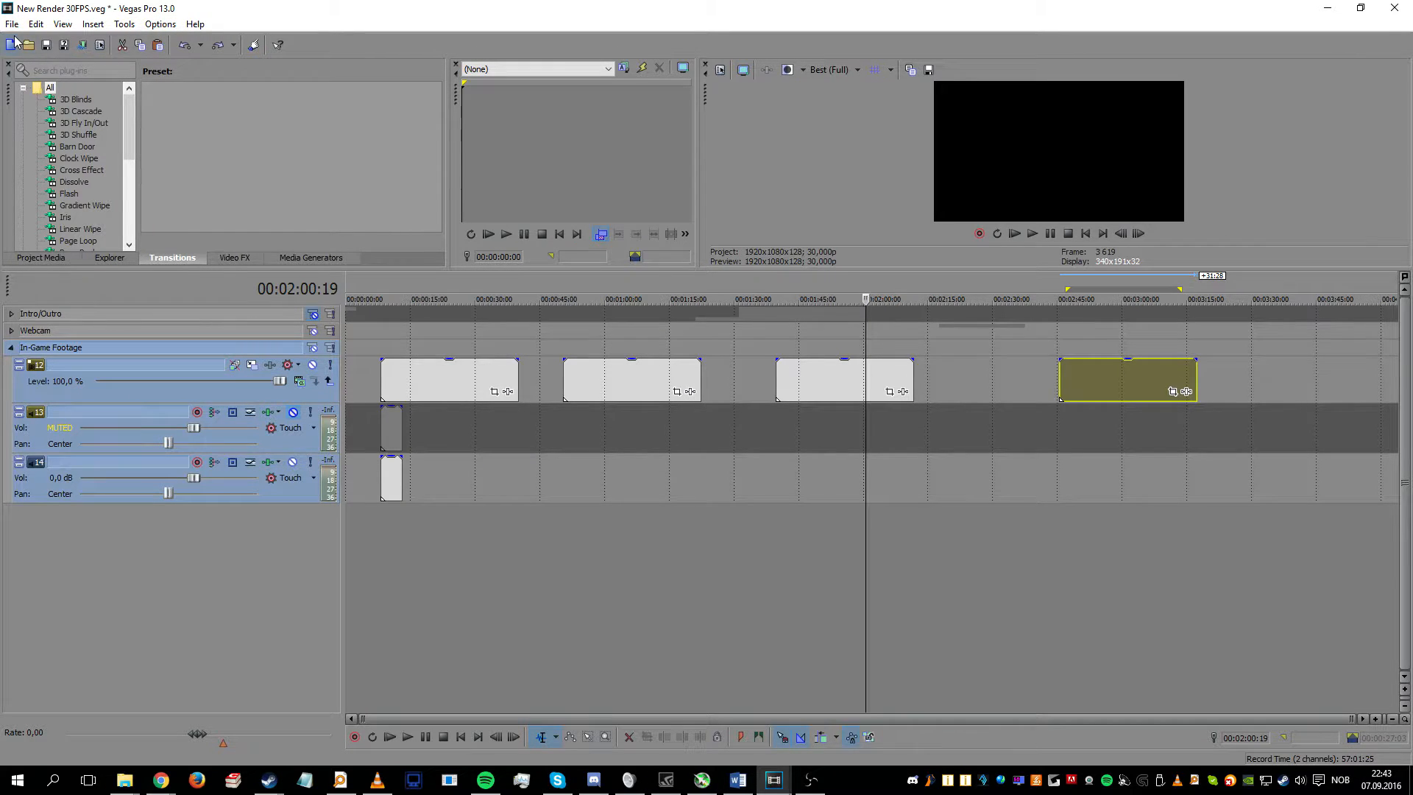
# Step: Open Save As for the New Render 30FPS project and cancel it
pyautogui.click(64, 46)
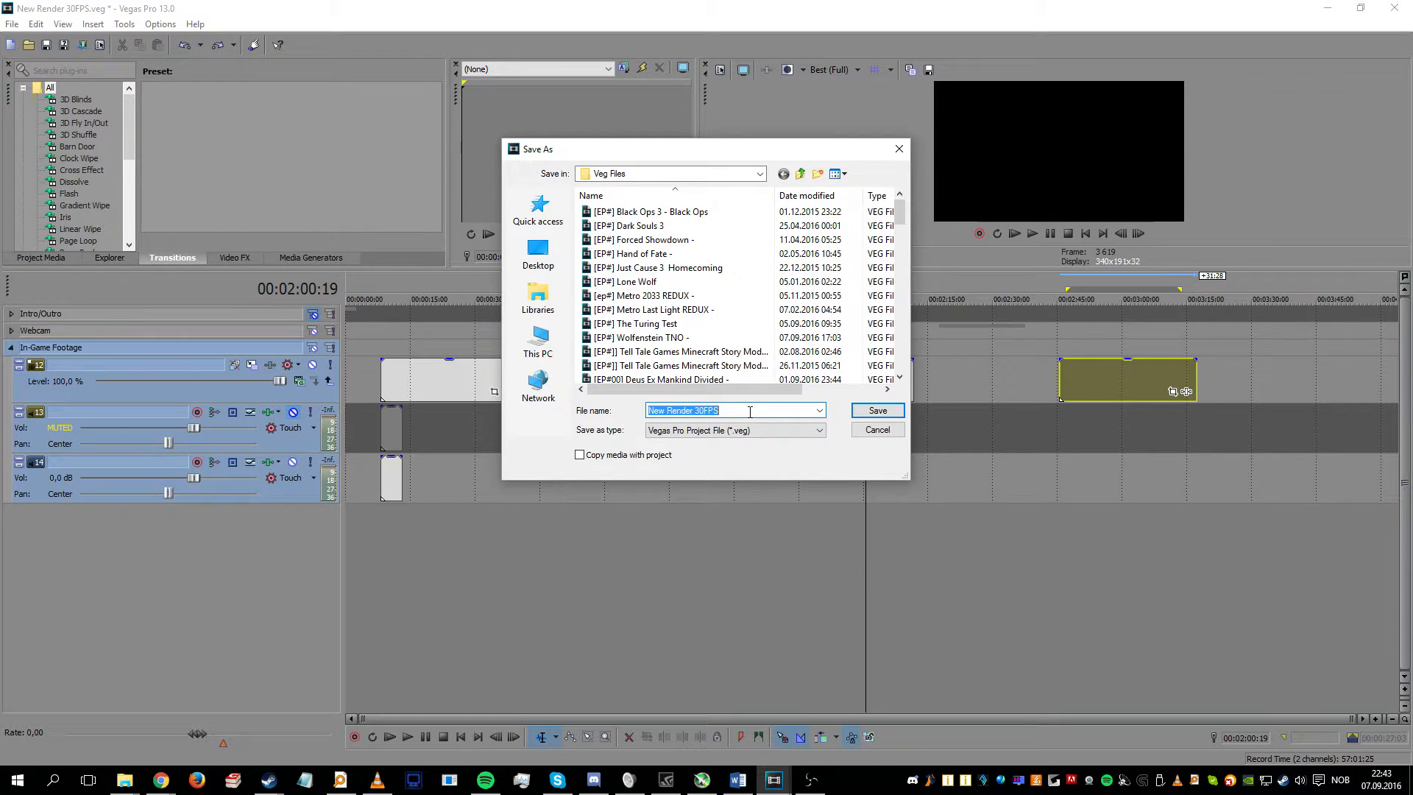
pyautogui.click(878, 430)
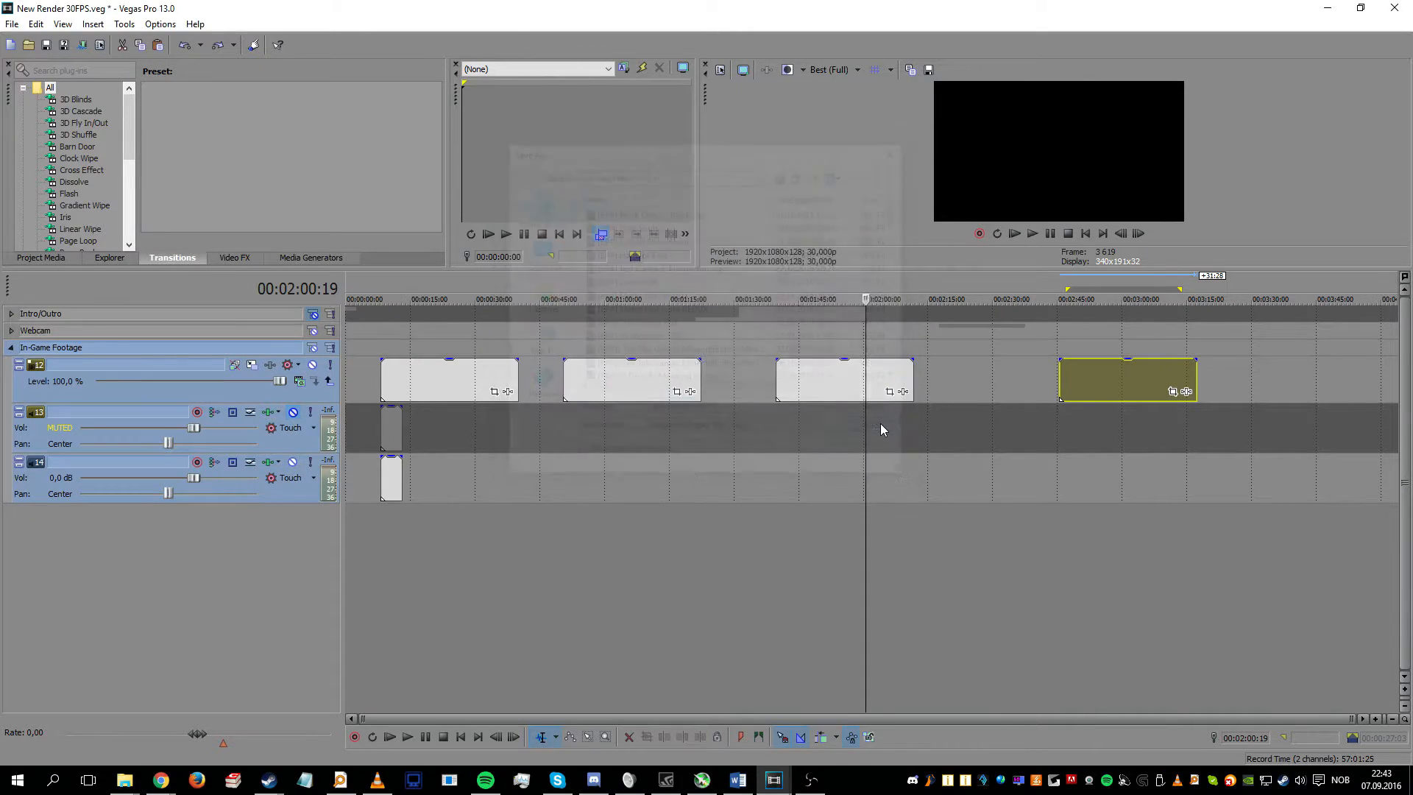
# Step: Unpin the New Render 30FPS project from the taskbar's Vegas Pro project list and pin it again
pyautogui.rightClick(773, 786)
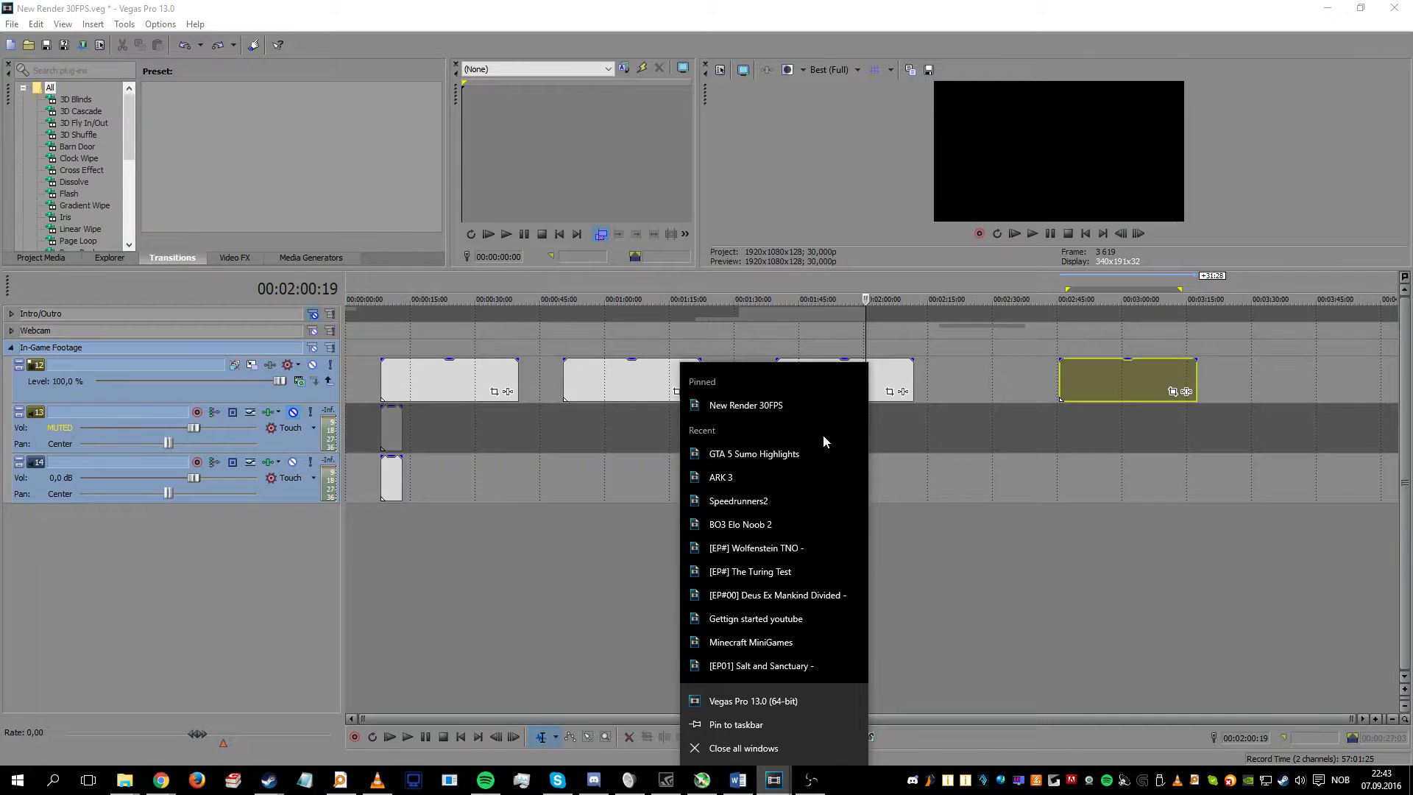
pyautogui.click(854, 406)
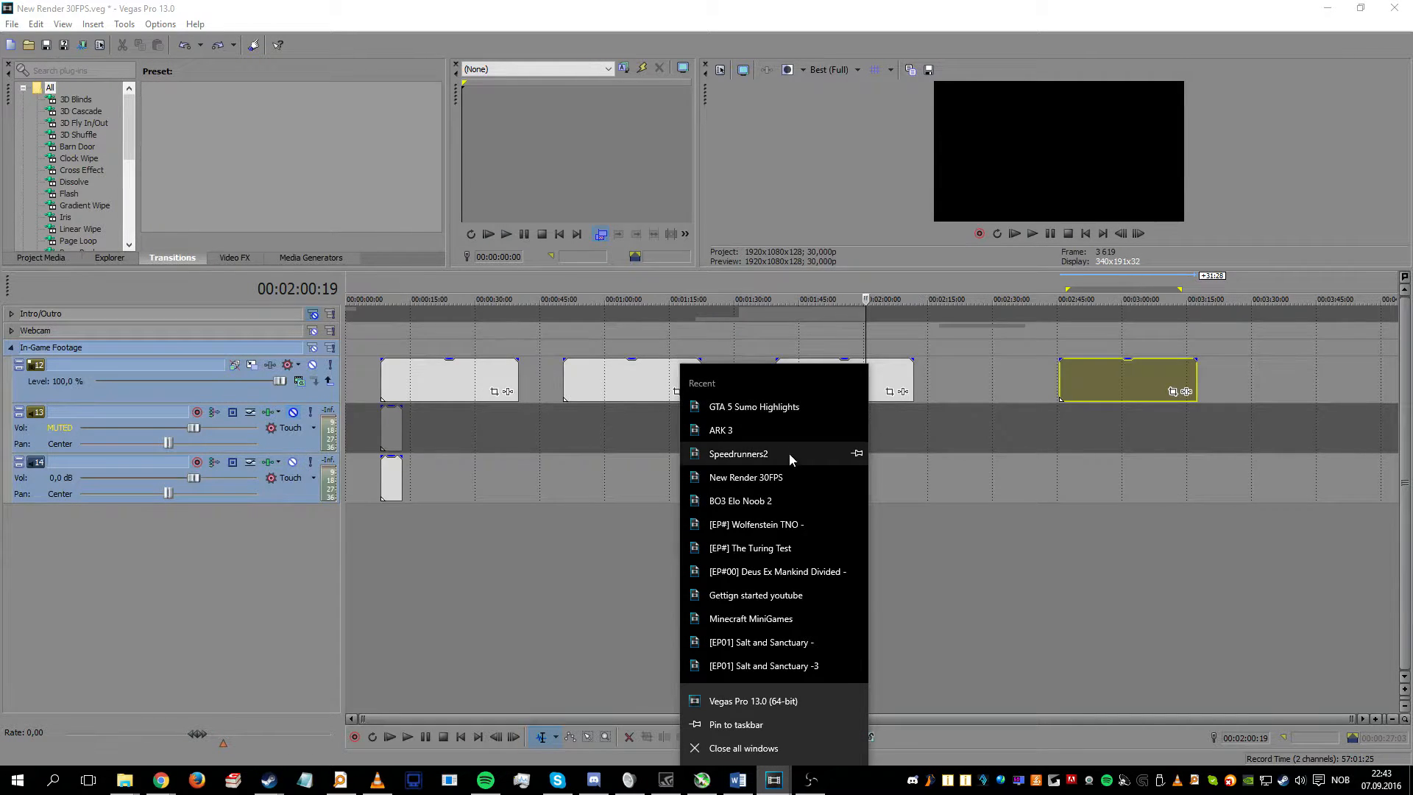
pyautogui.click(856, 479)
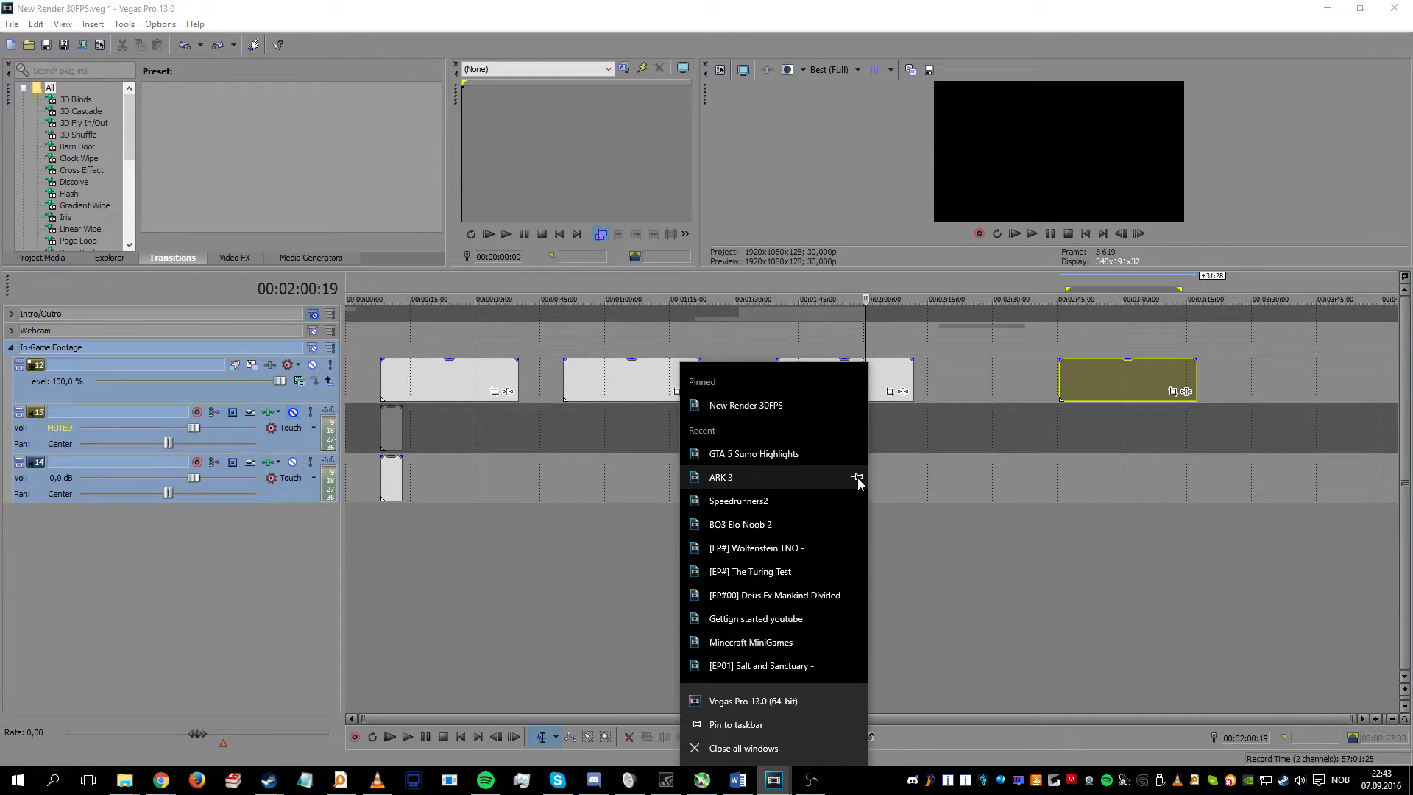
pyautogui.click(1023, 624)
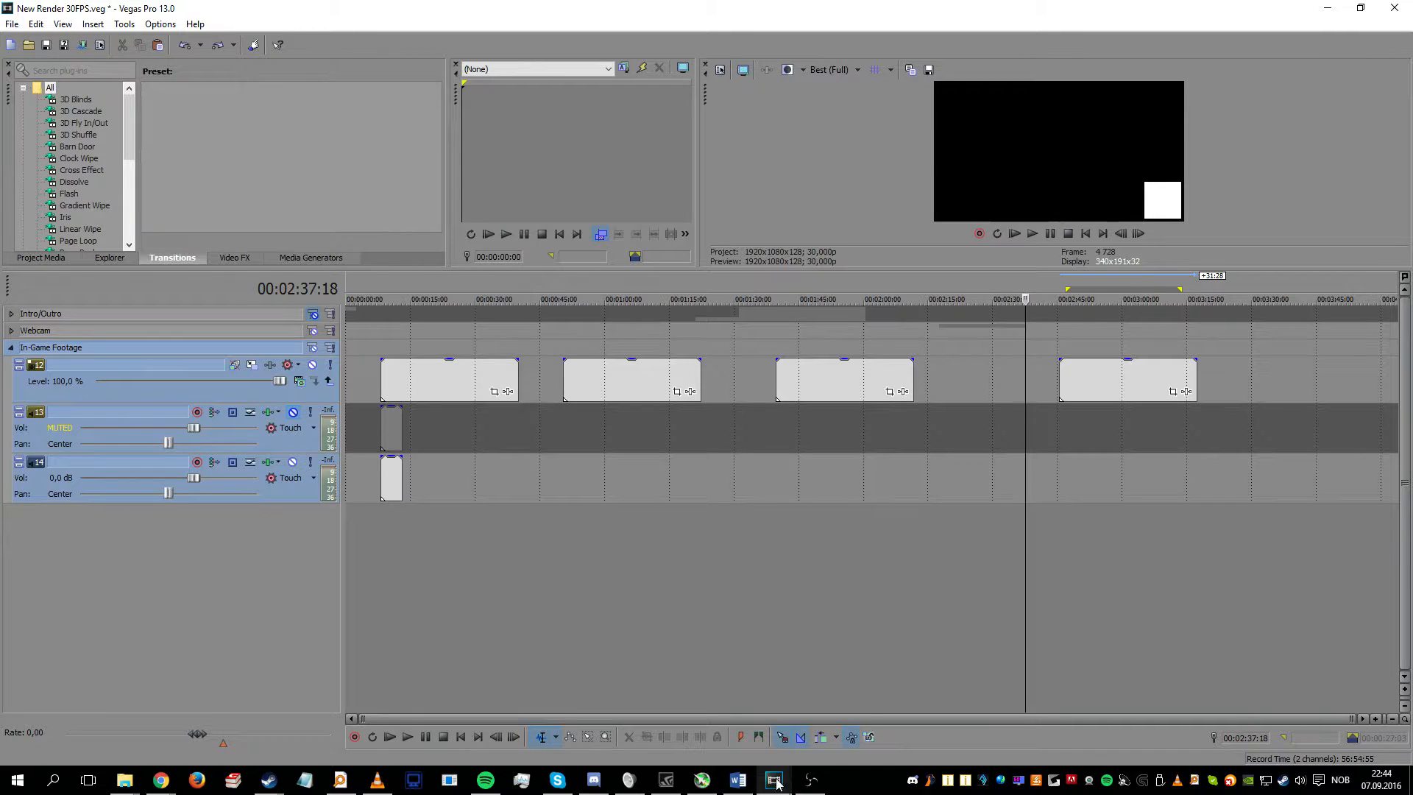
# Step: Bring up the Vegas Pro 13.0 project list from Windows Start and locate the pinned New Render 30FPS project
pyautogui.moveTo(775, 784)
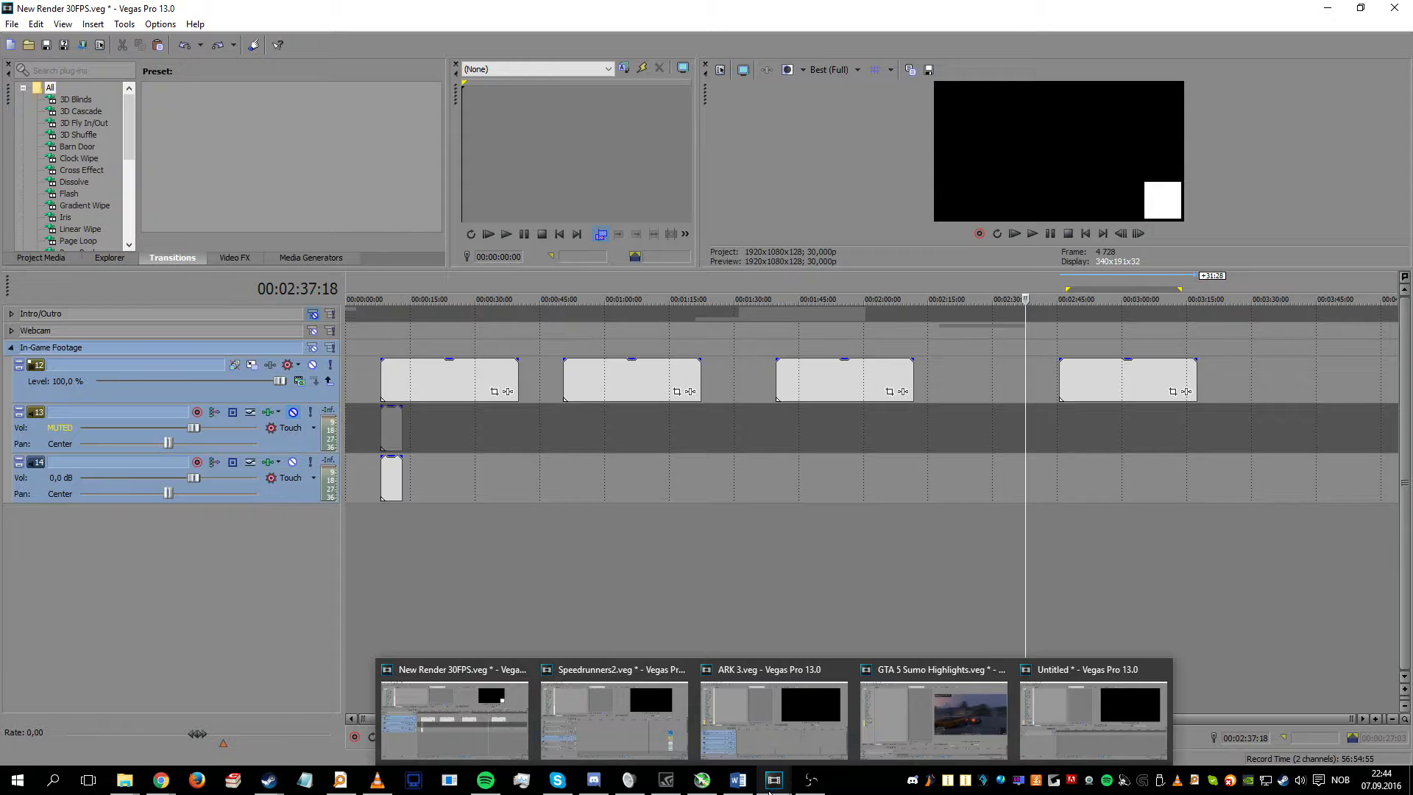
pyautogui.press('super')
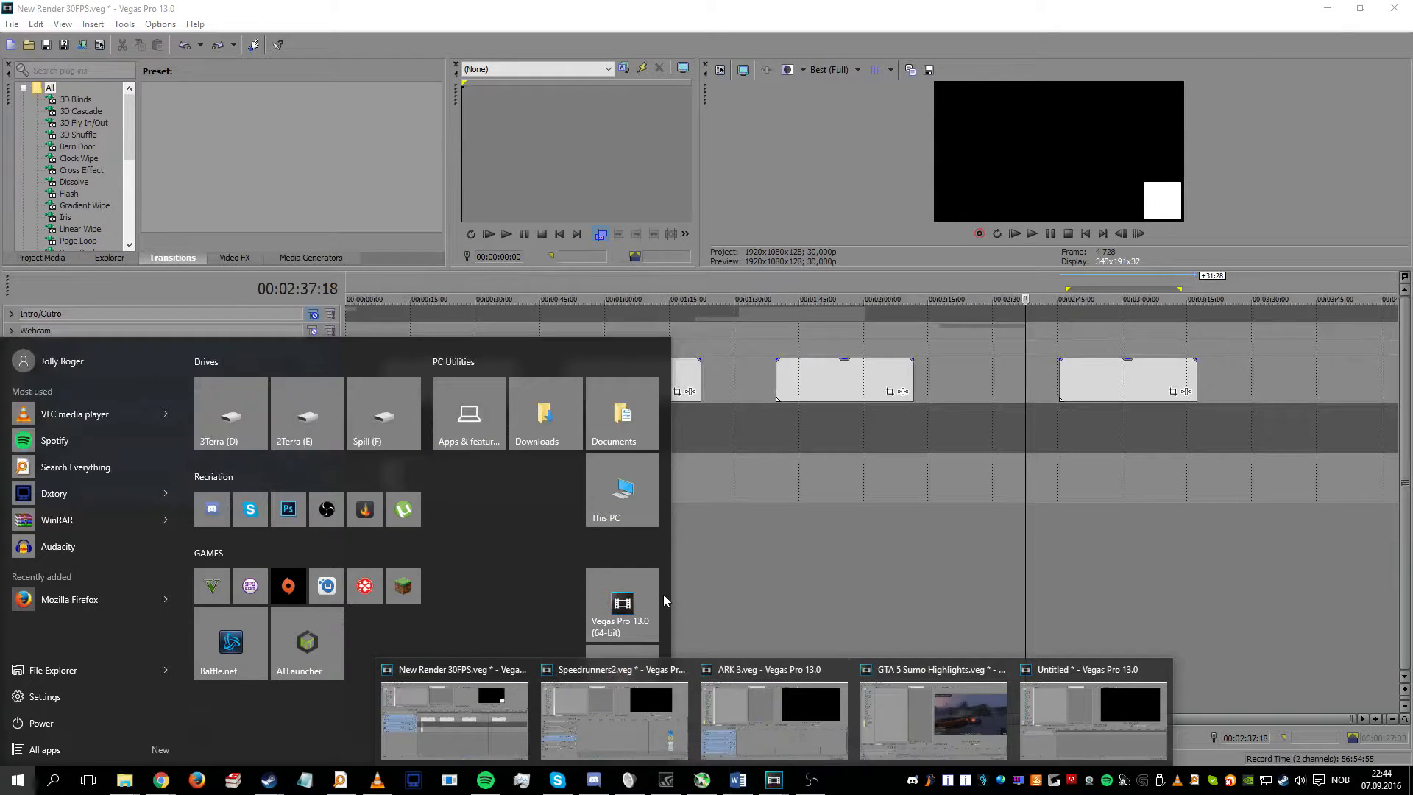
pyautogui.press('super')
pyautogui.press('super')
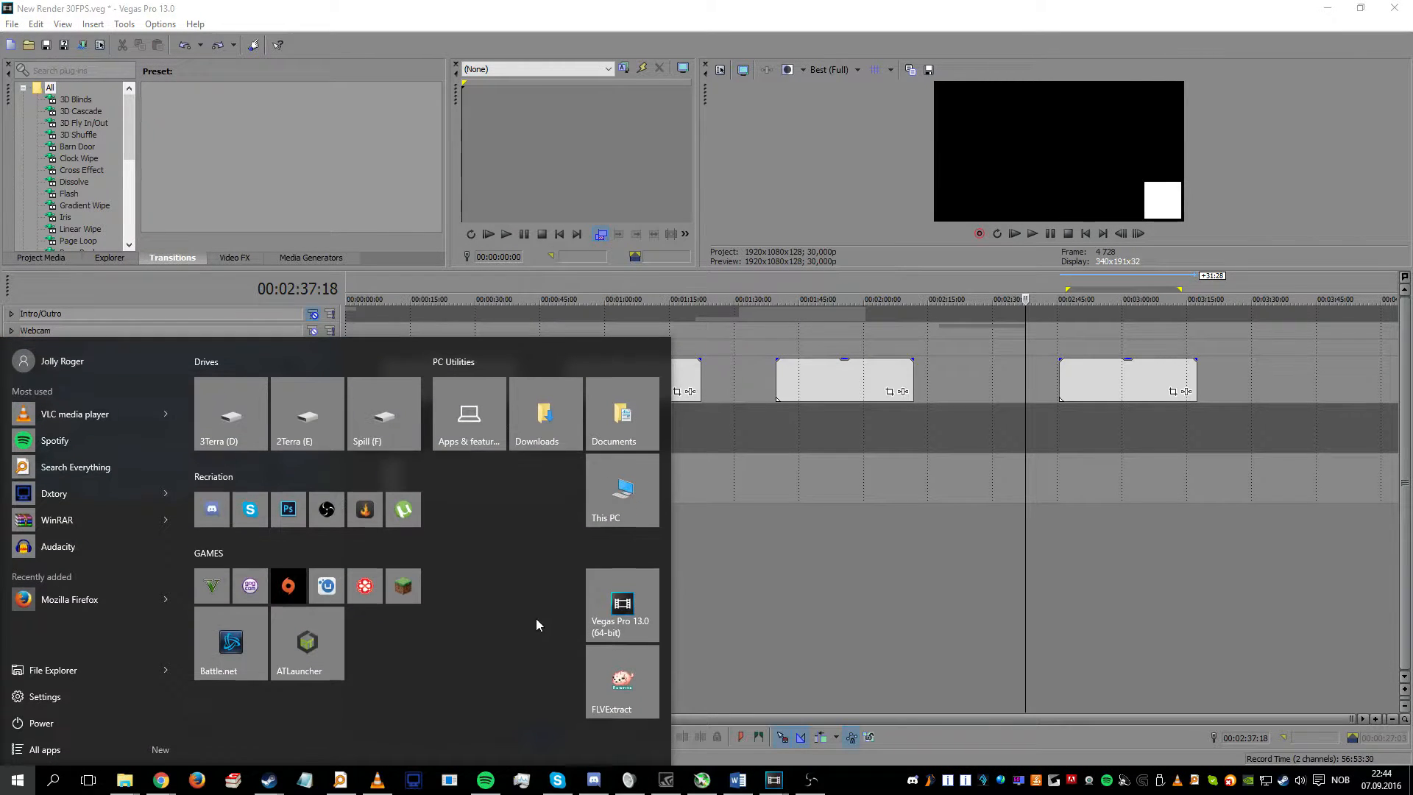
pyautogui.rightClick(638, 602)
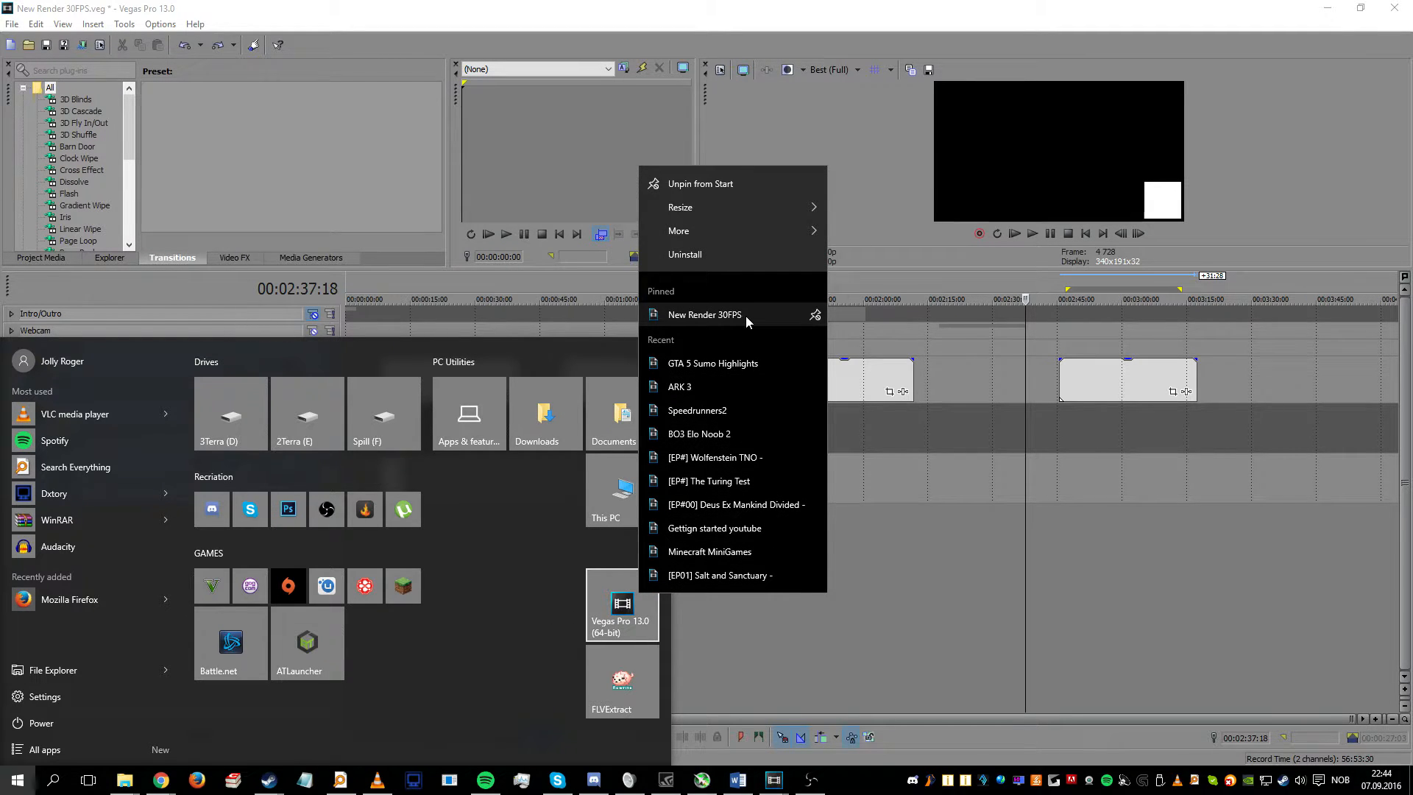
pyautogui.click(763, 317)
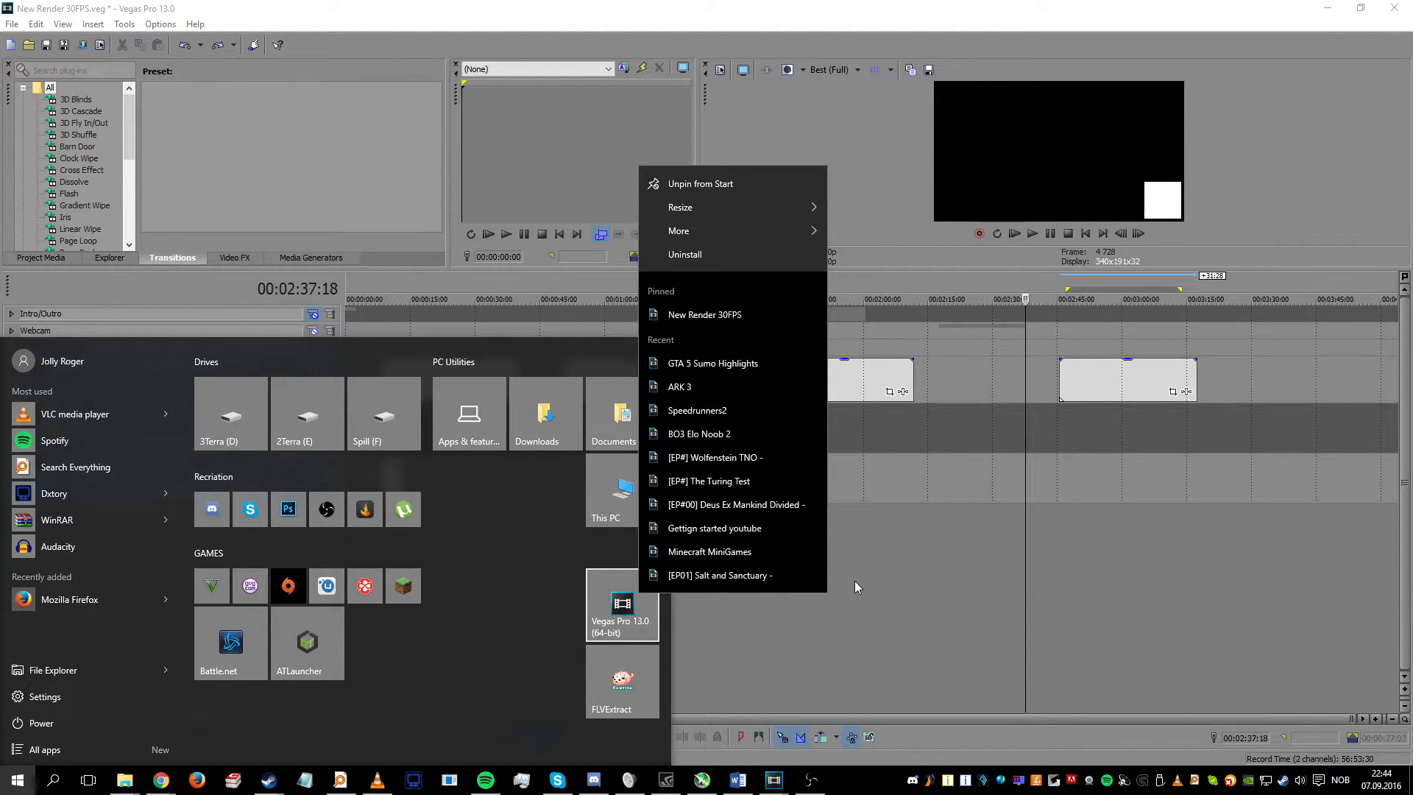
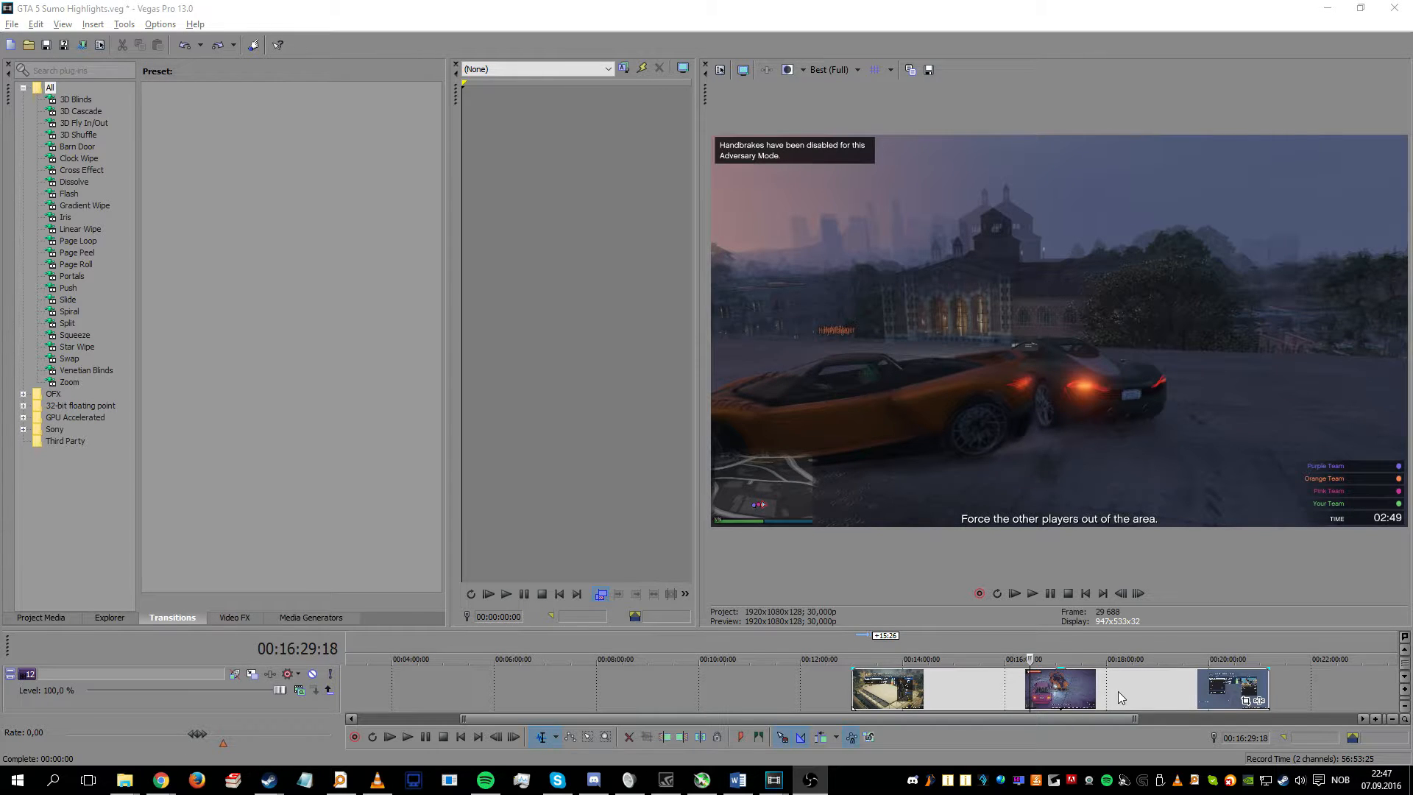
# Step: Disable resampling on the track 12 video event and compare the preview by undoing and redoing the change
pyautogui.rightClick(1120, 687)
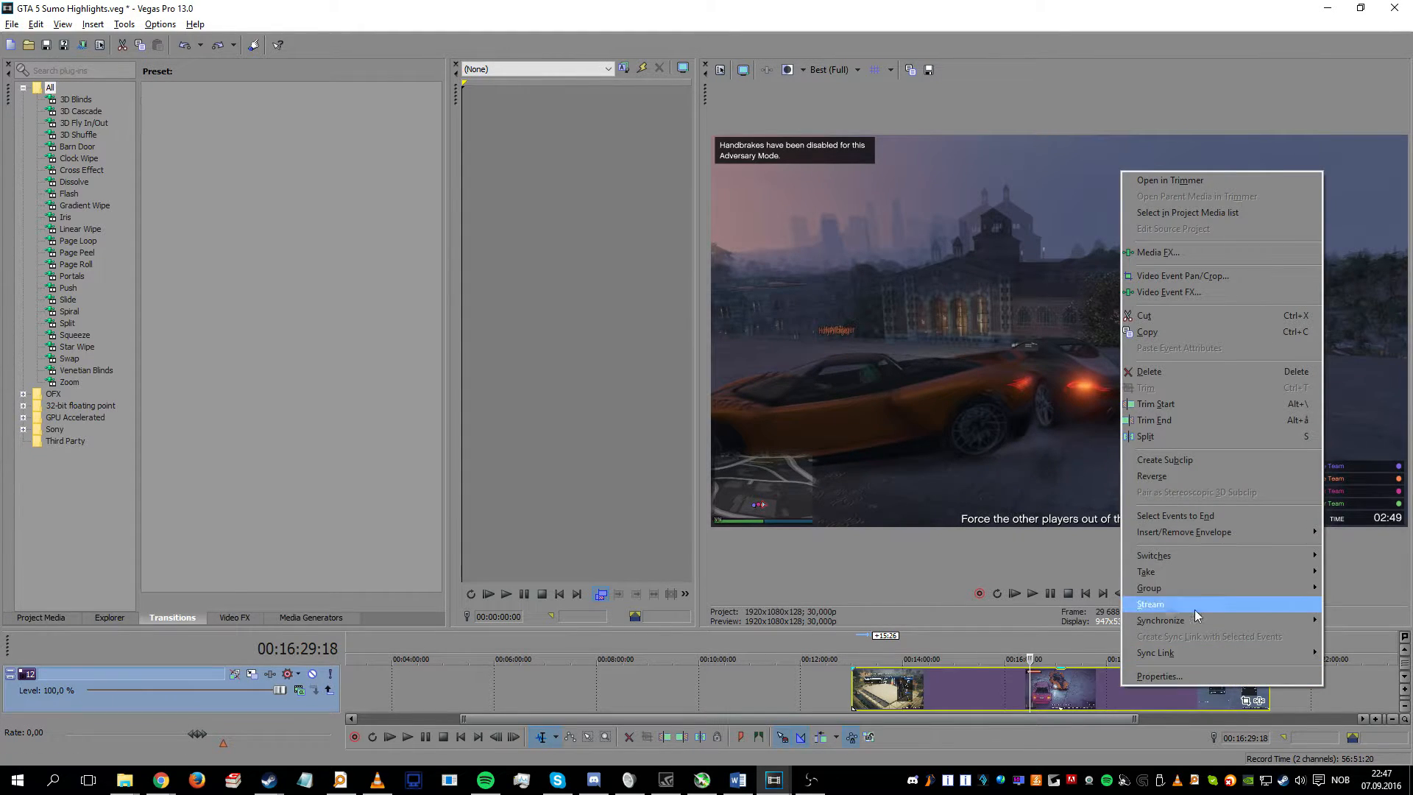
pyautogui.moveTo(1205, 557)
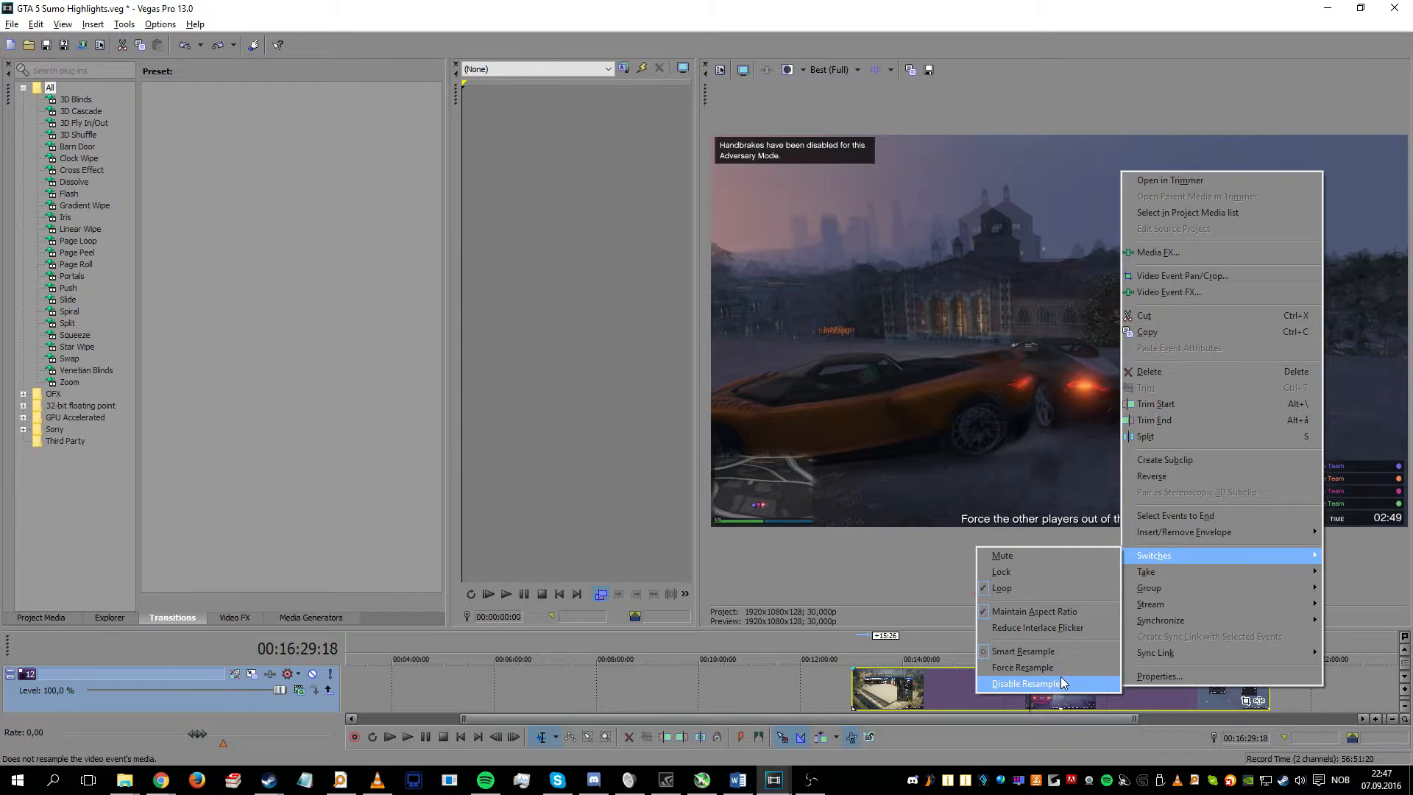
pyautogui.click(1061, 678)
pyautogui.hotkey('ctrl', 'z')
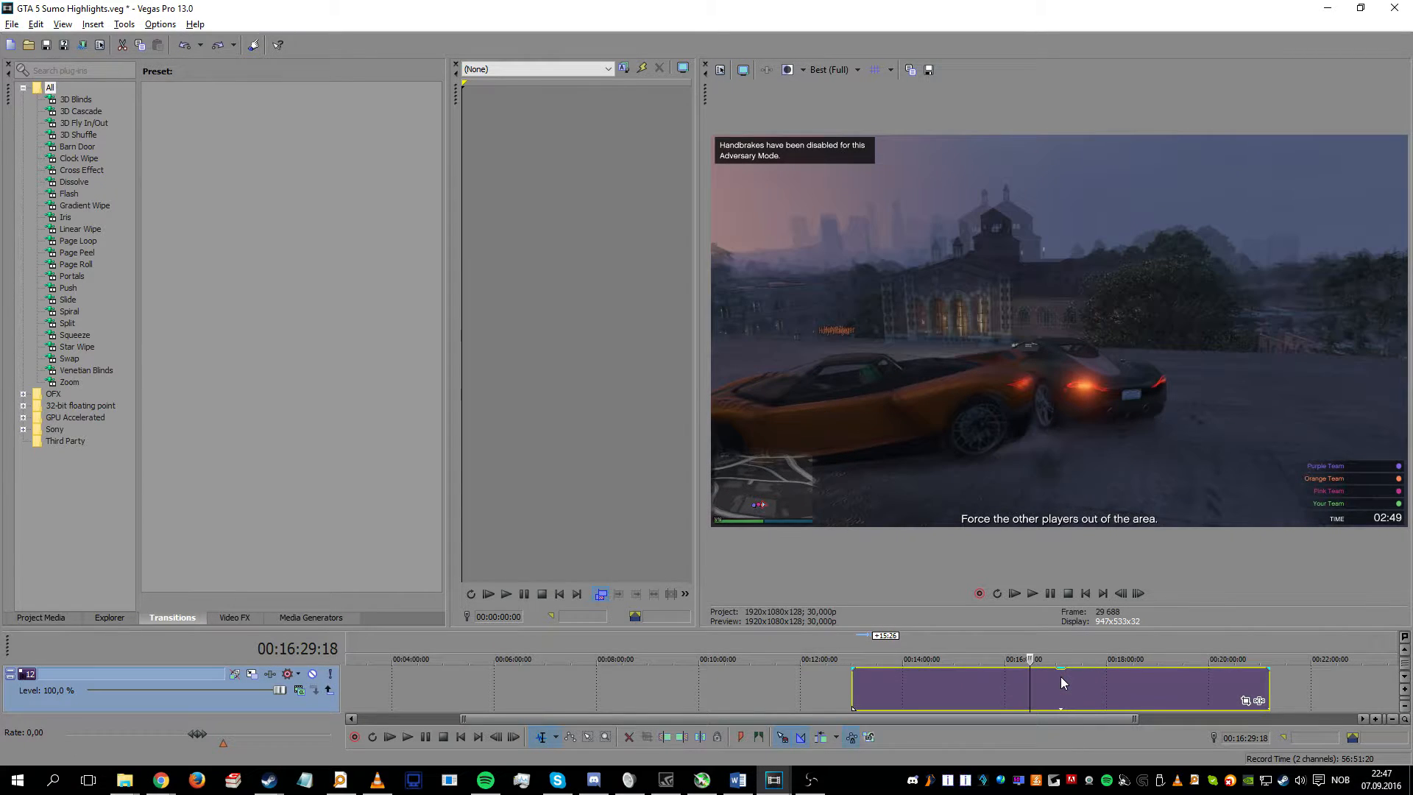
pyautogui.hotkey('ctrl', 'shift', 'z')
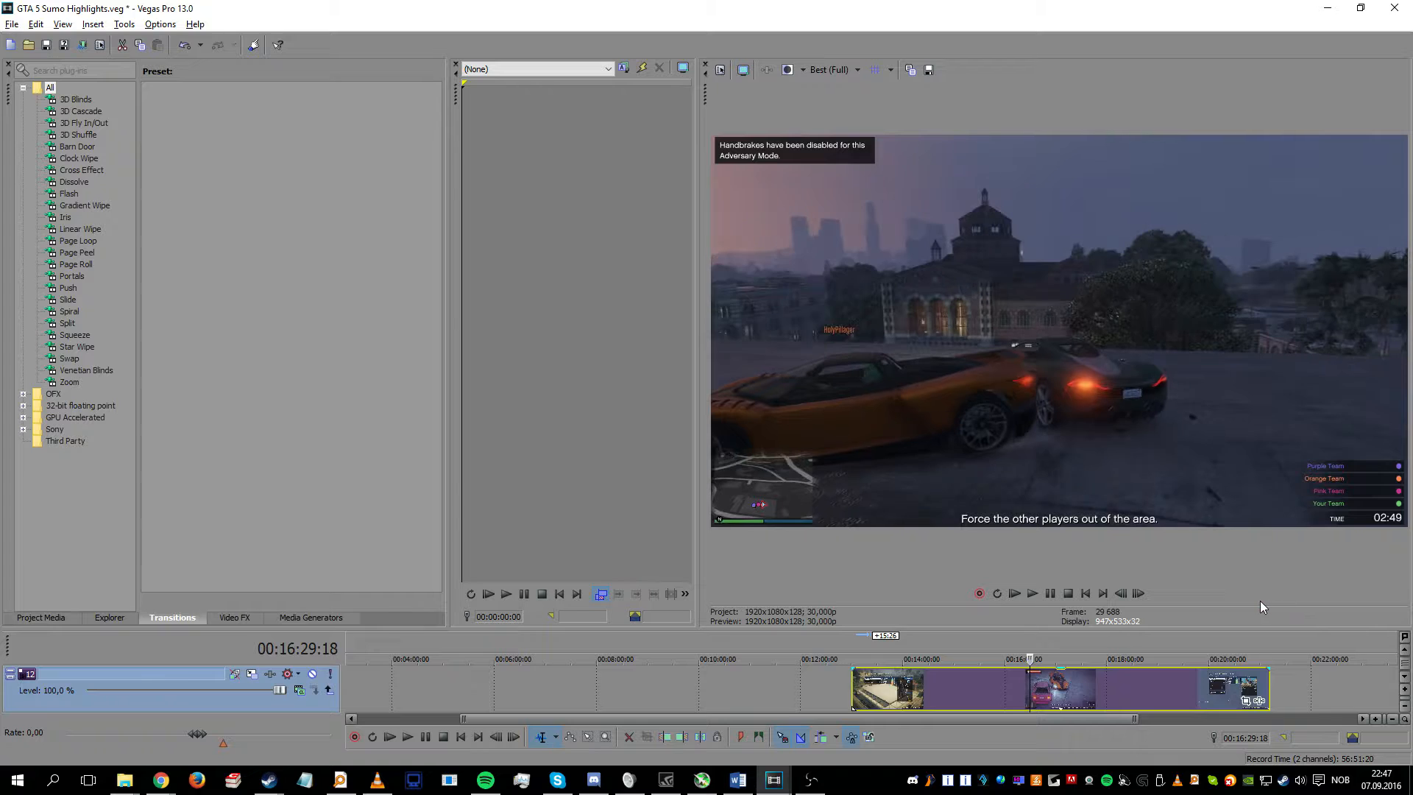
pyautogui.hotkey('ctrl', 'z')
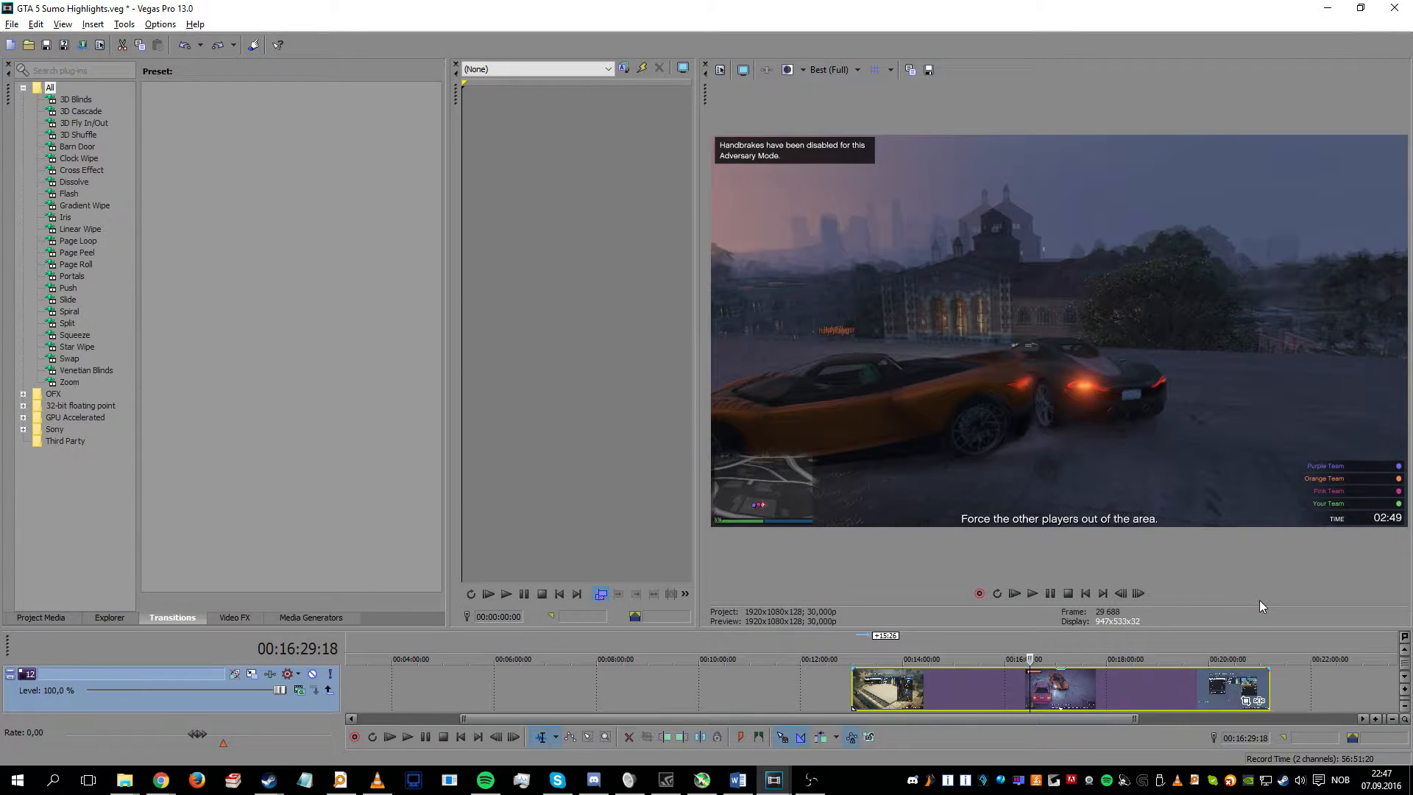
pyautogui.hotkey('ctrl', 'shift', 'z')
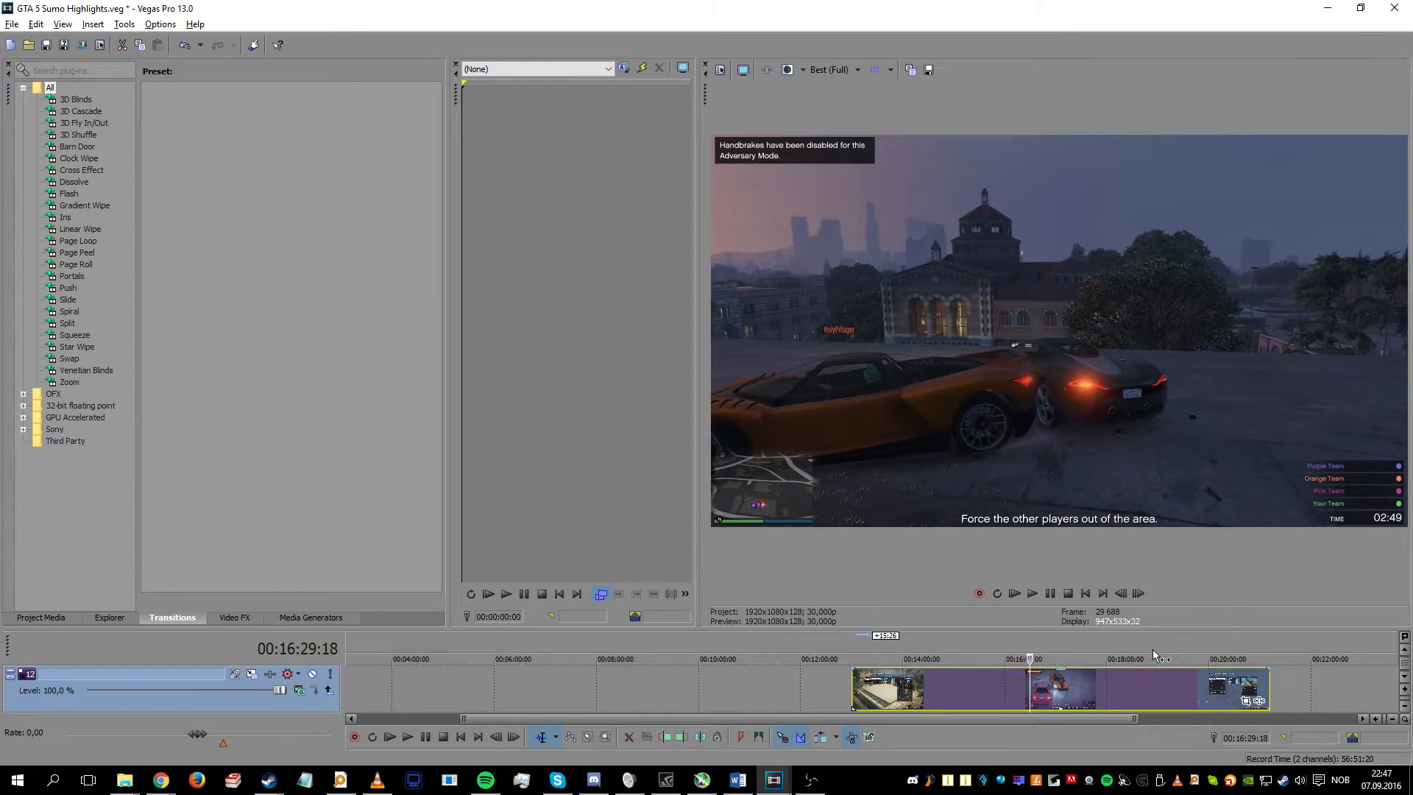
# Step: Switch the track 12 video event to Smart Resample and back to Disable Resample
pyautogui.rightClick(1062, 702)
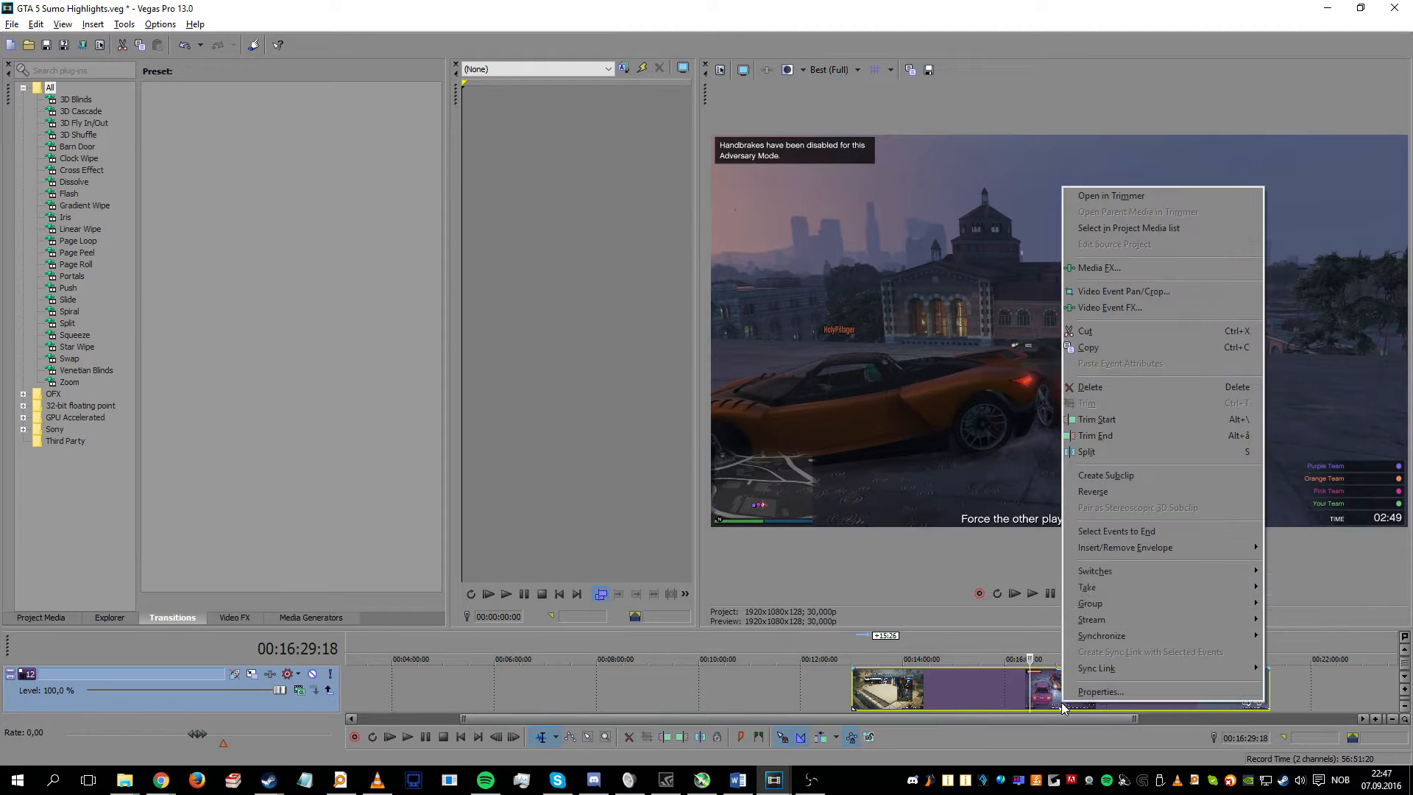
pyautogui.moveTo(1126, 573)
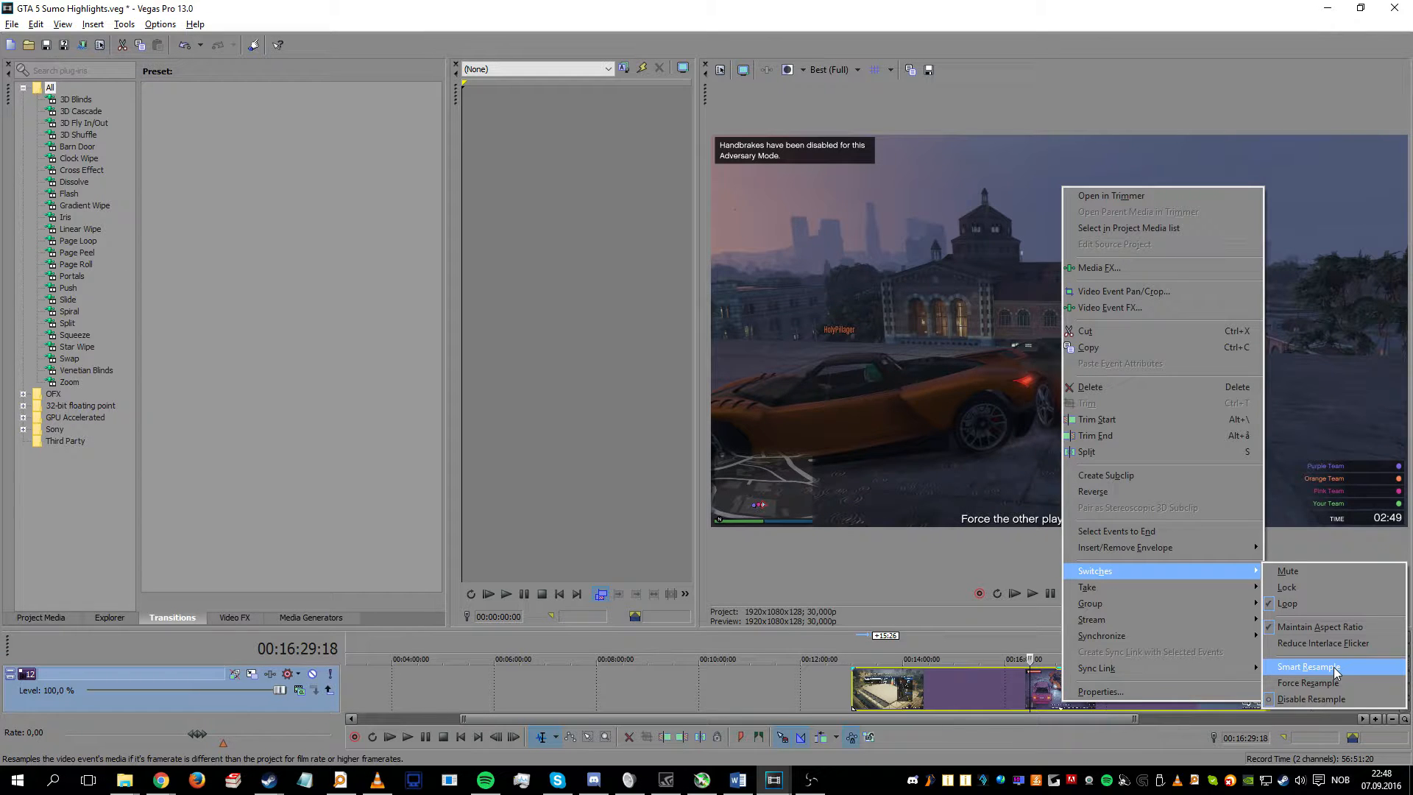
pyautogui.click(1333, 667)
pyautogui.rightClick(1183, 691)
pyautogui.moveTo(1229, 559)
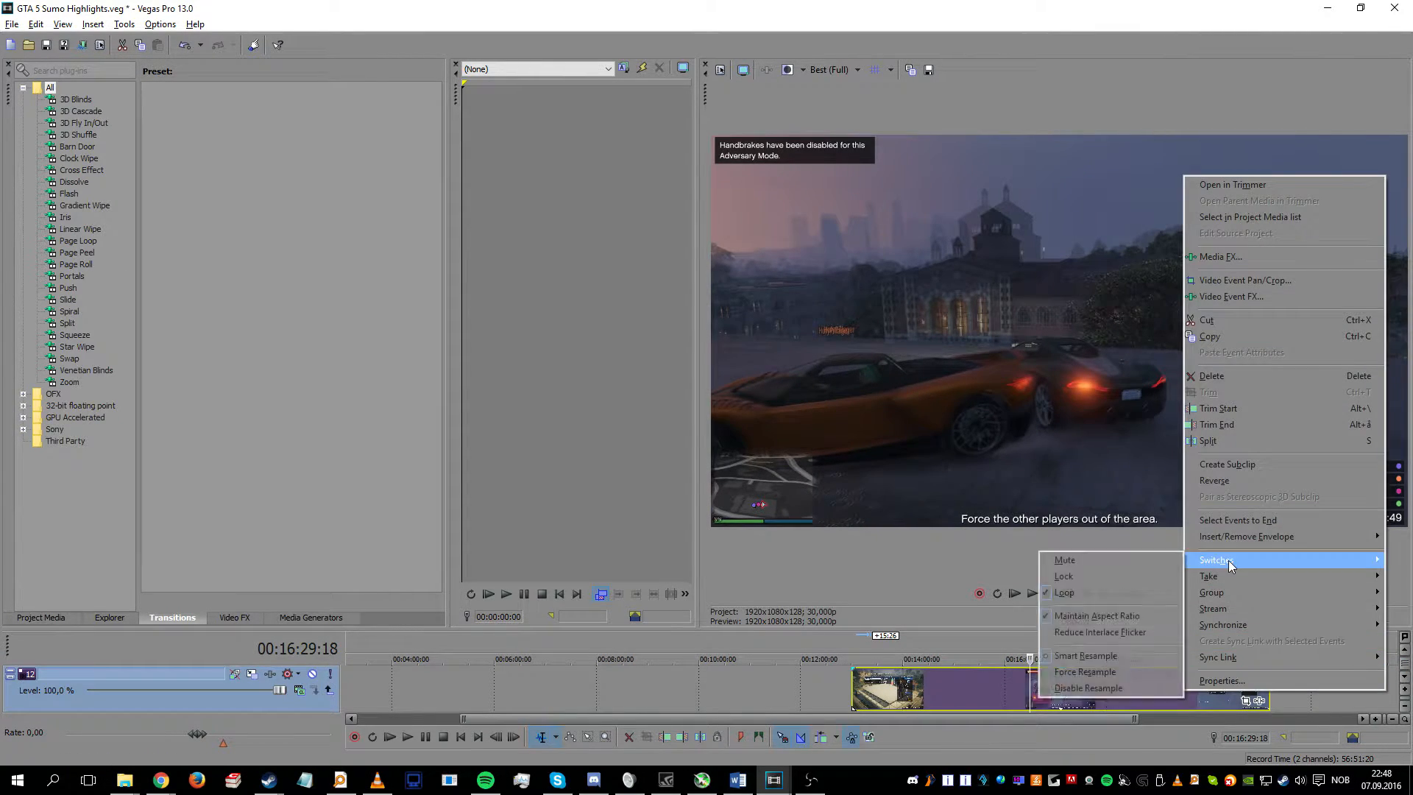
pyautogui.click(1113, 689)
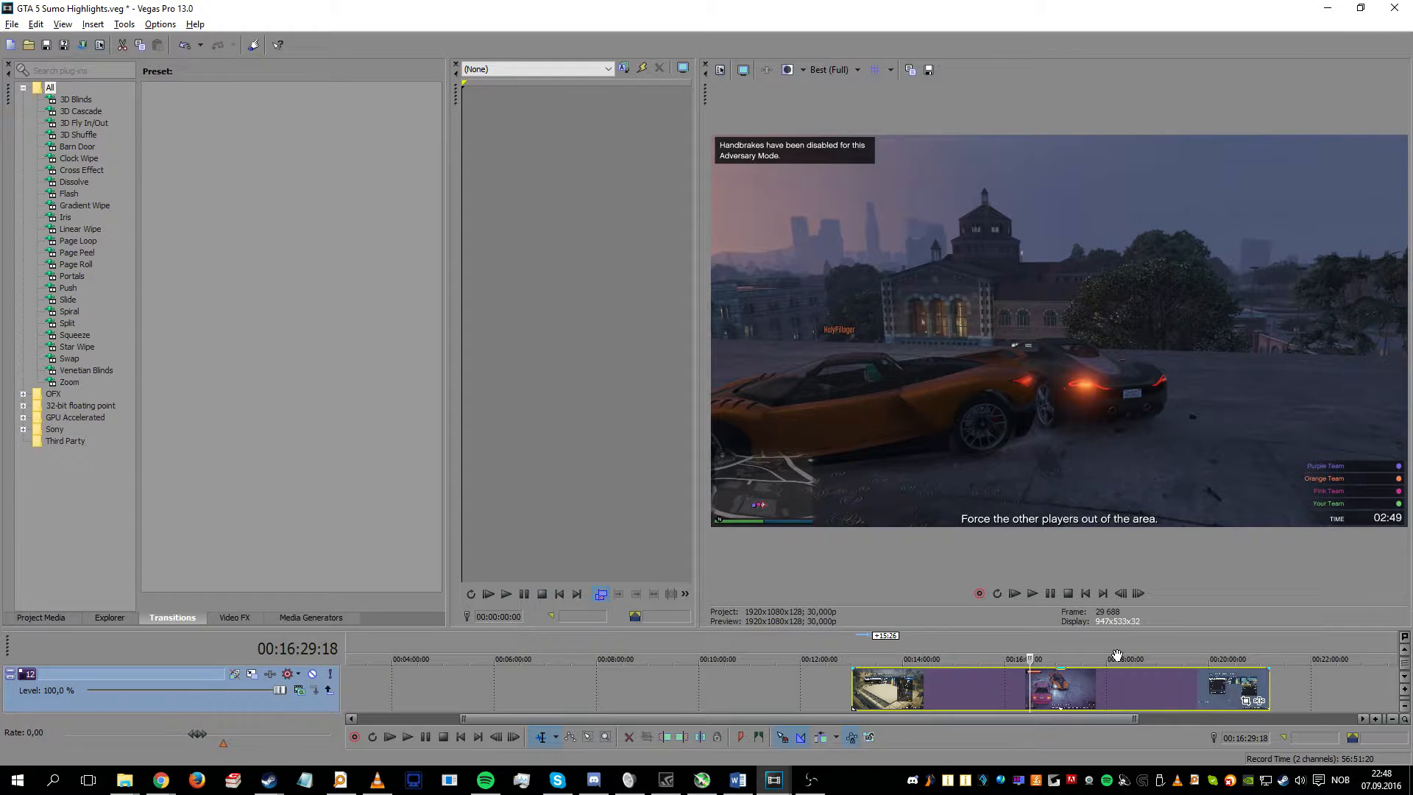
# Step: Enlarge the timeline area and misalign the track 14 audio, starting it about 18 seconds before the track 12 video and track 13 audio
pyautogui.moveTo(1065, 630); pyautogui.dragTo(1066, 519)
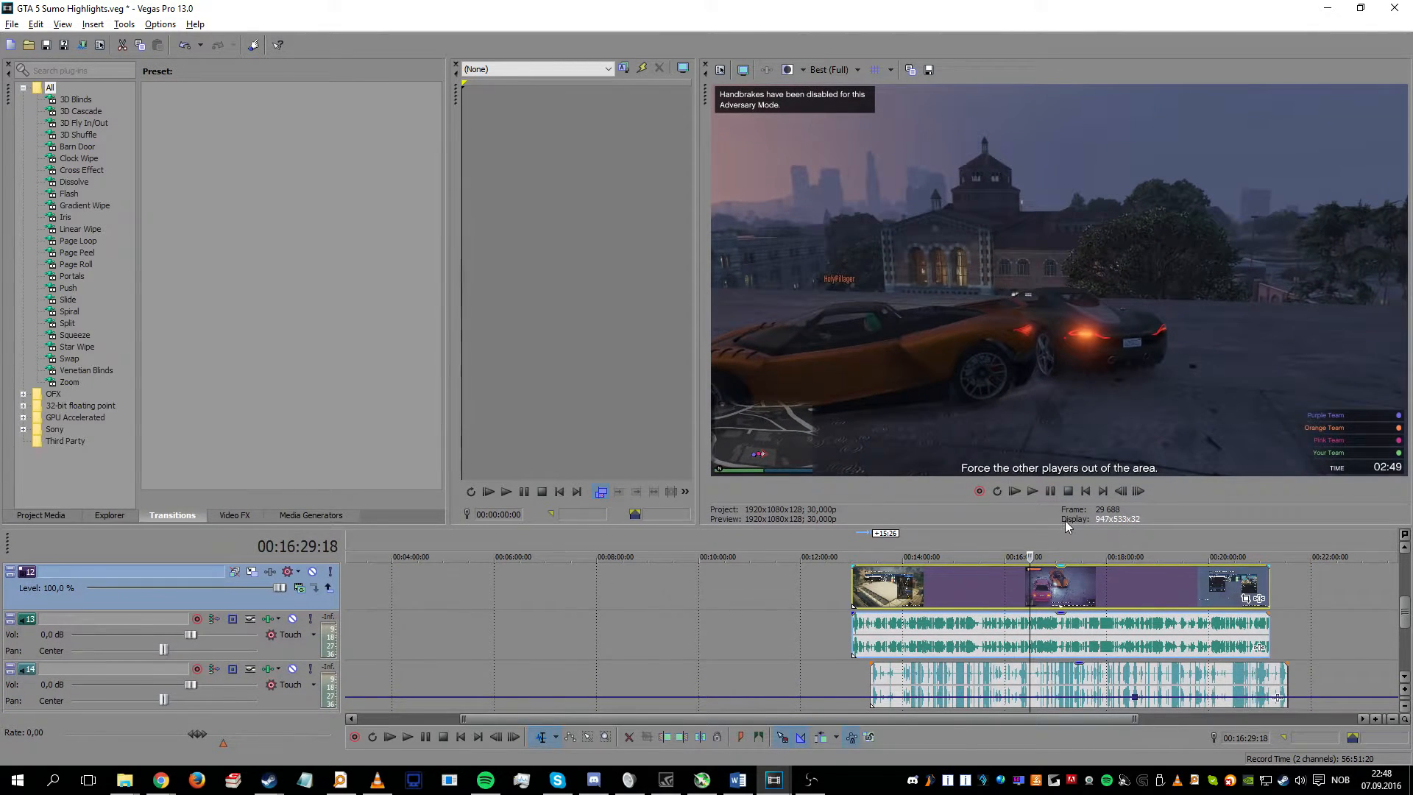
pyautogui.click(1016, 676)
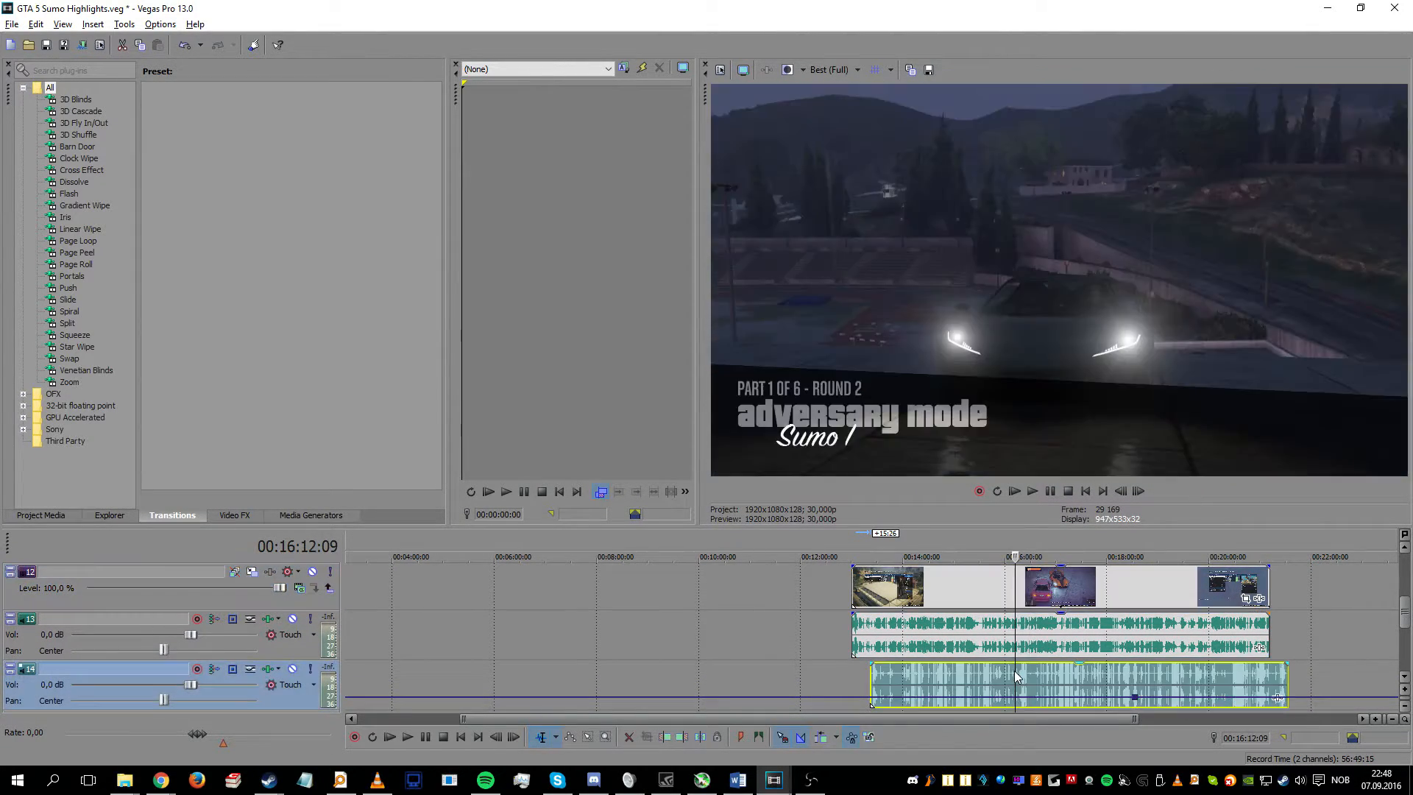
pyautogui.click(1041, 589)
pyautogui.scroll(3, 999, 612)
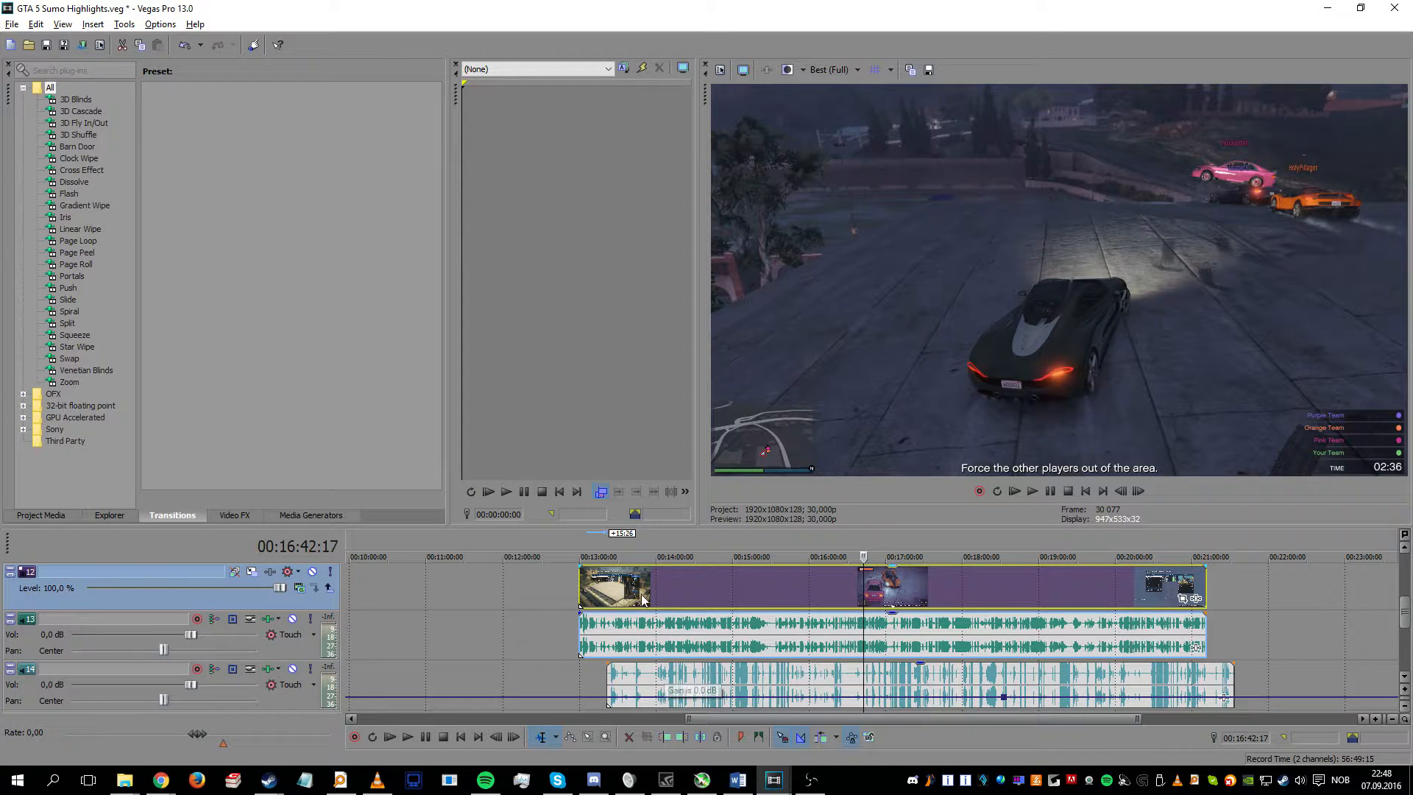
pyautogui.moveTo(721, 690); pyautogui.dragTo(639, 668)
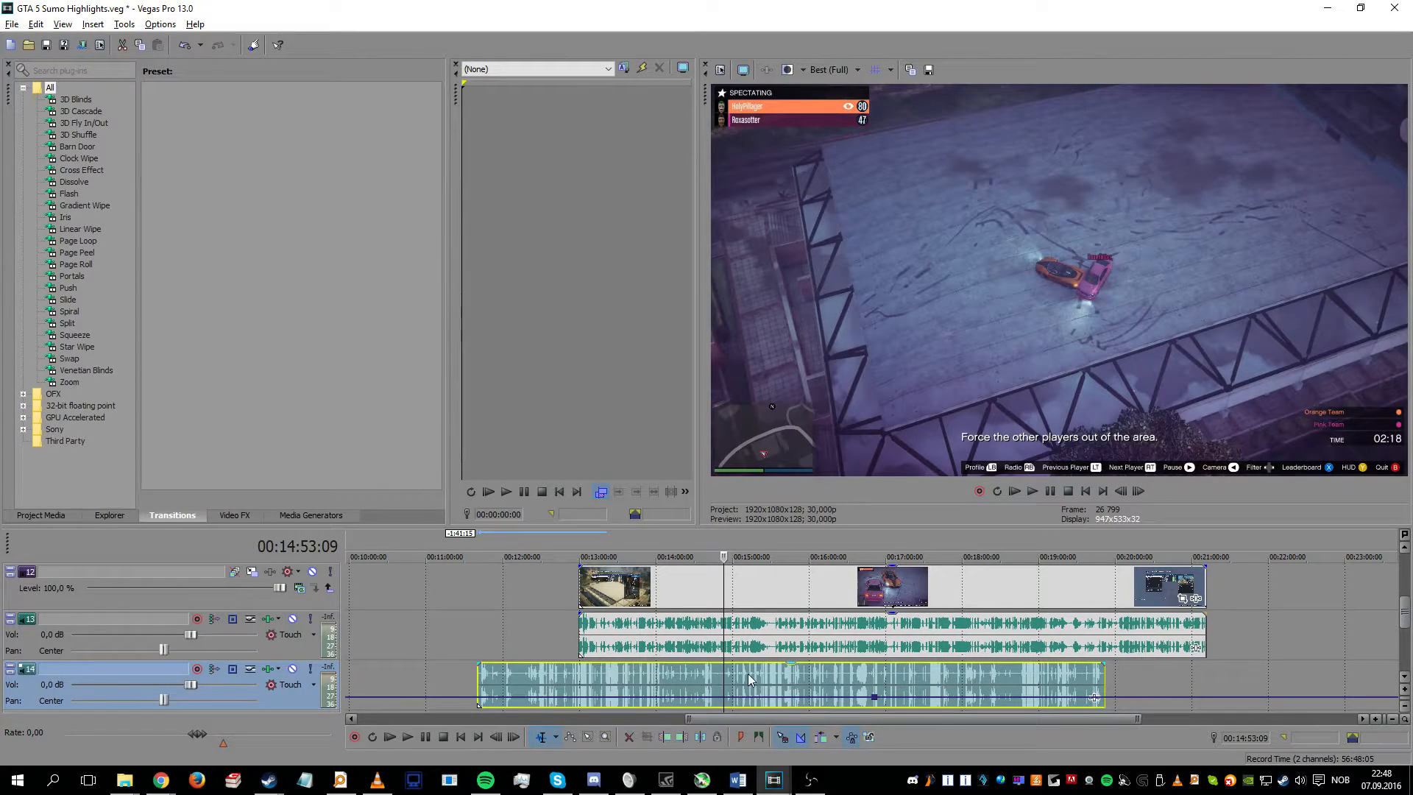
pyautogui.moveTo(689, 586); pyautogui.dragTo(713, 587)
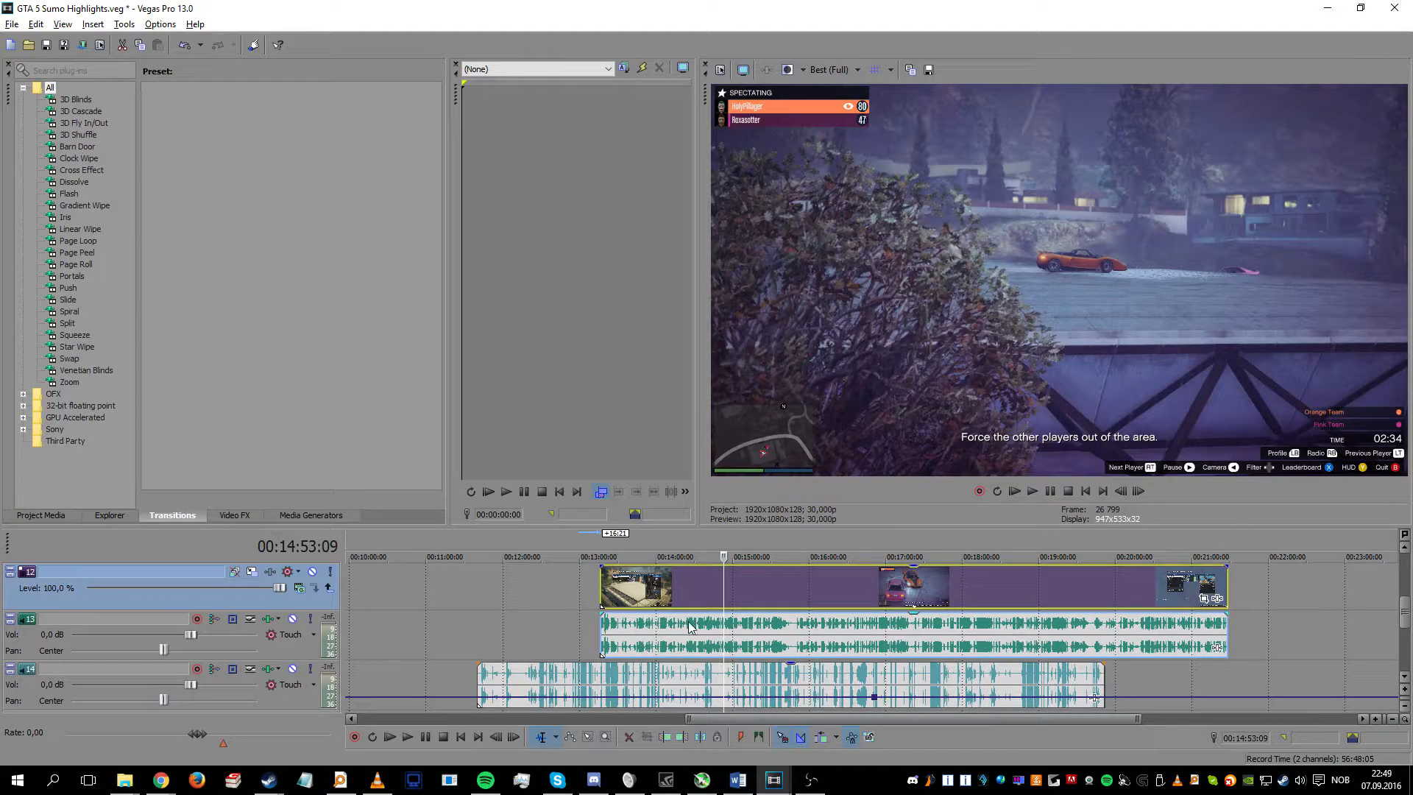
pyautogui.click(691, 624)
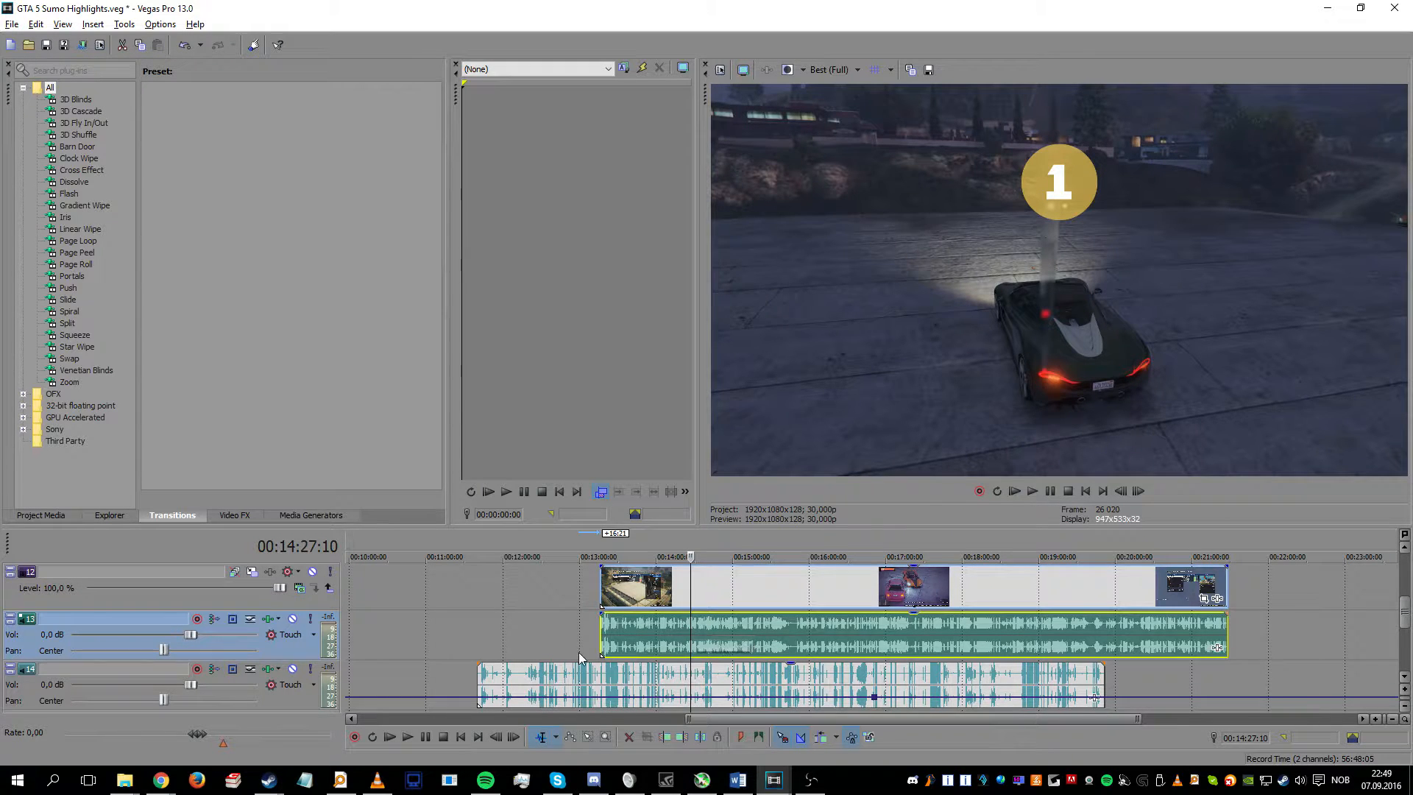
pyautogui.moveTo(527, 678); pyautogui.dragTo(597, 671)
# Step: Enlarge the track area further and play the opening pair of peaks on track 14 from 00:13:02:16
pyautogui.scroll(4, 604, 677)
pyautogui.click(604, 653)
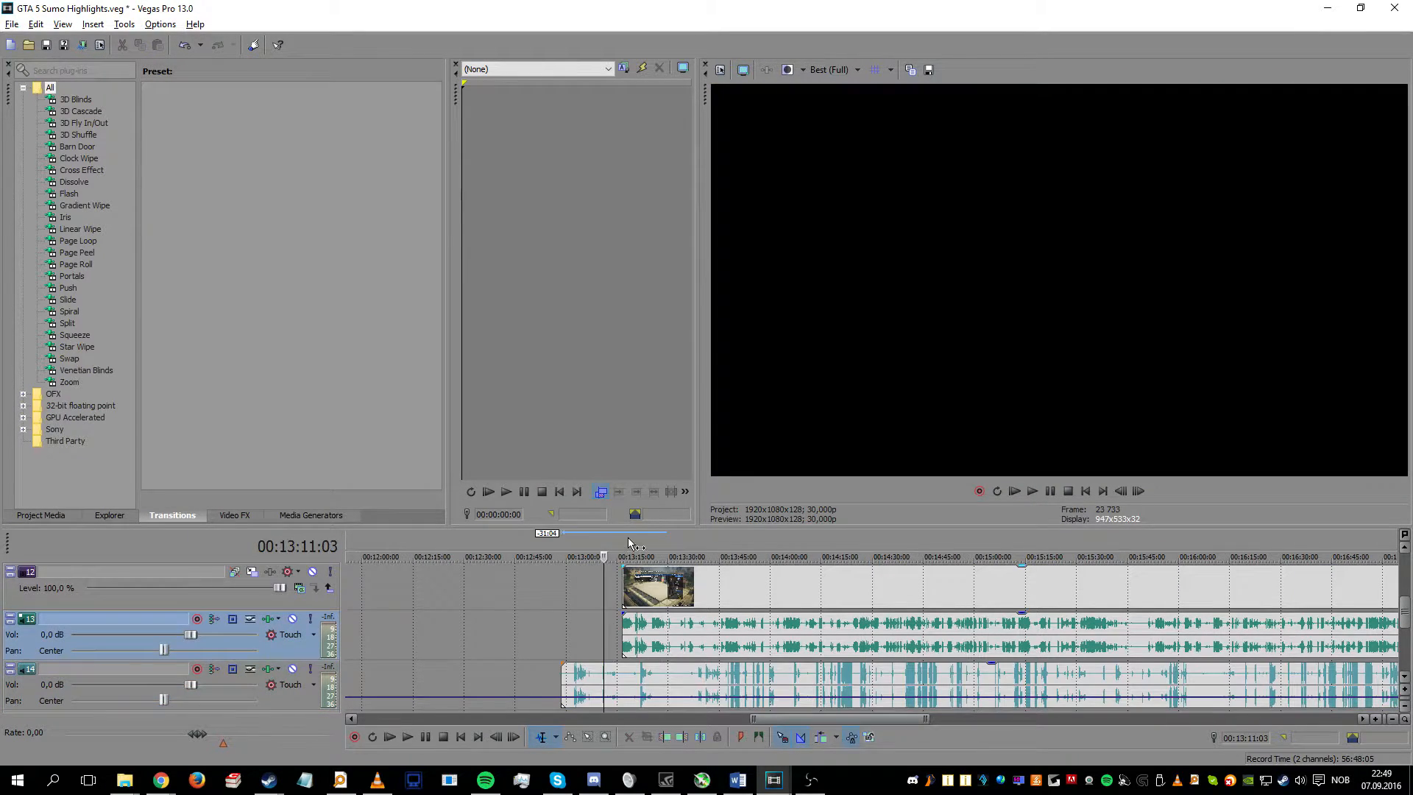
pyautogui.moveTo(630, 525); pyautogui.dragTo(629, 352)
pyautogui.click(582, 594)
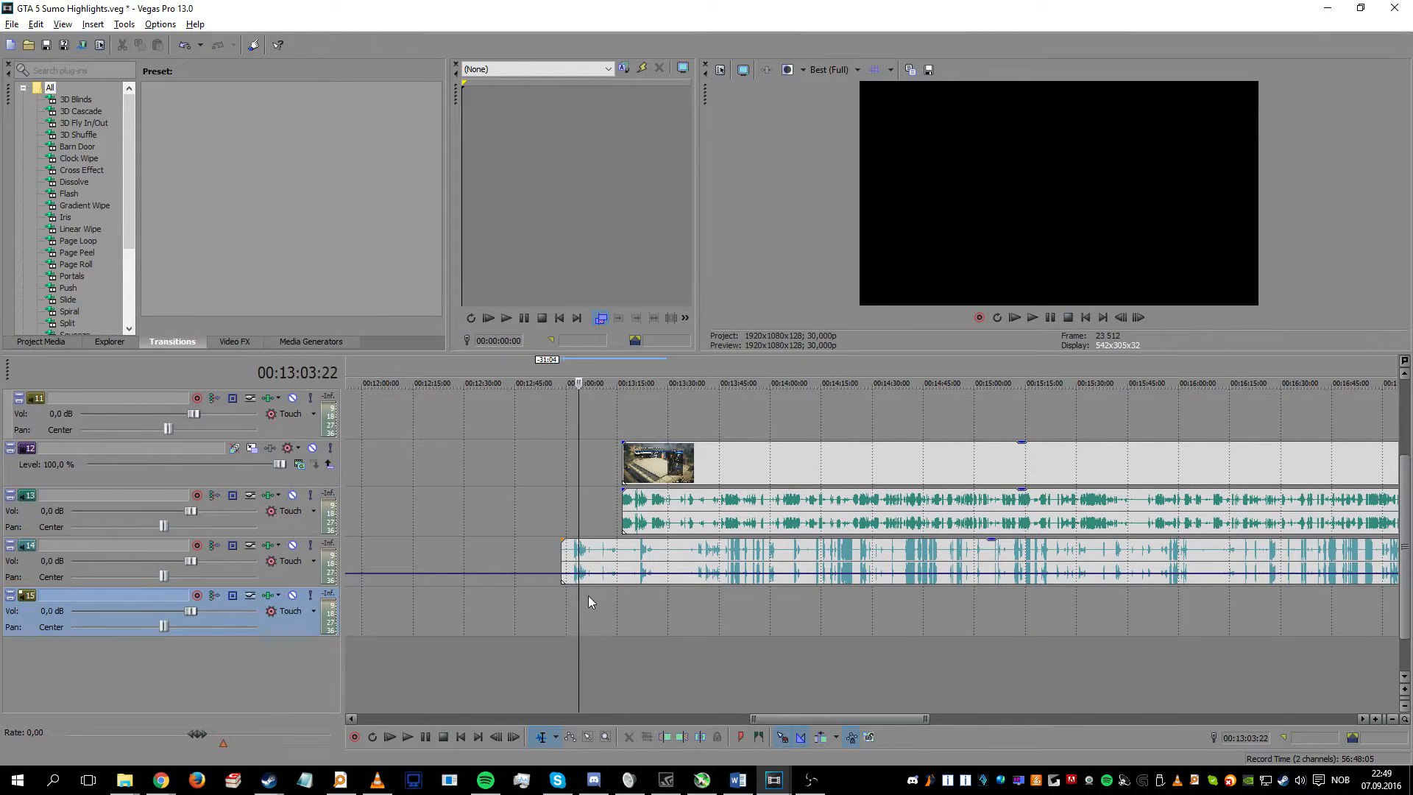
pyautogui.scroll(10, 798, 629)
pyautogui.click(596, 609)
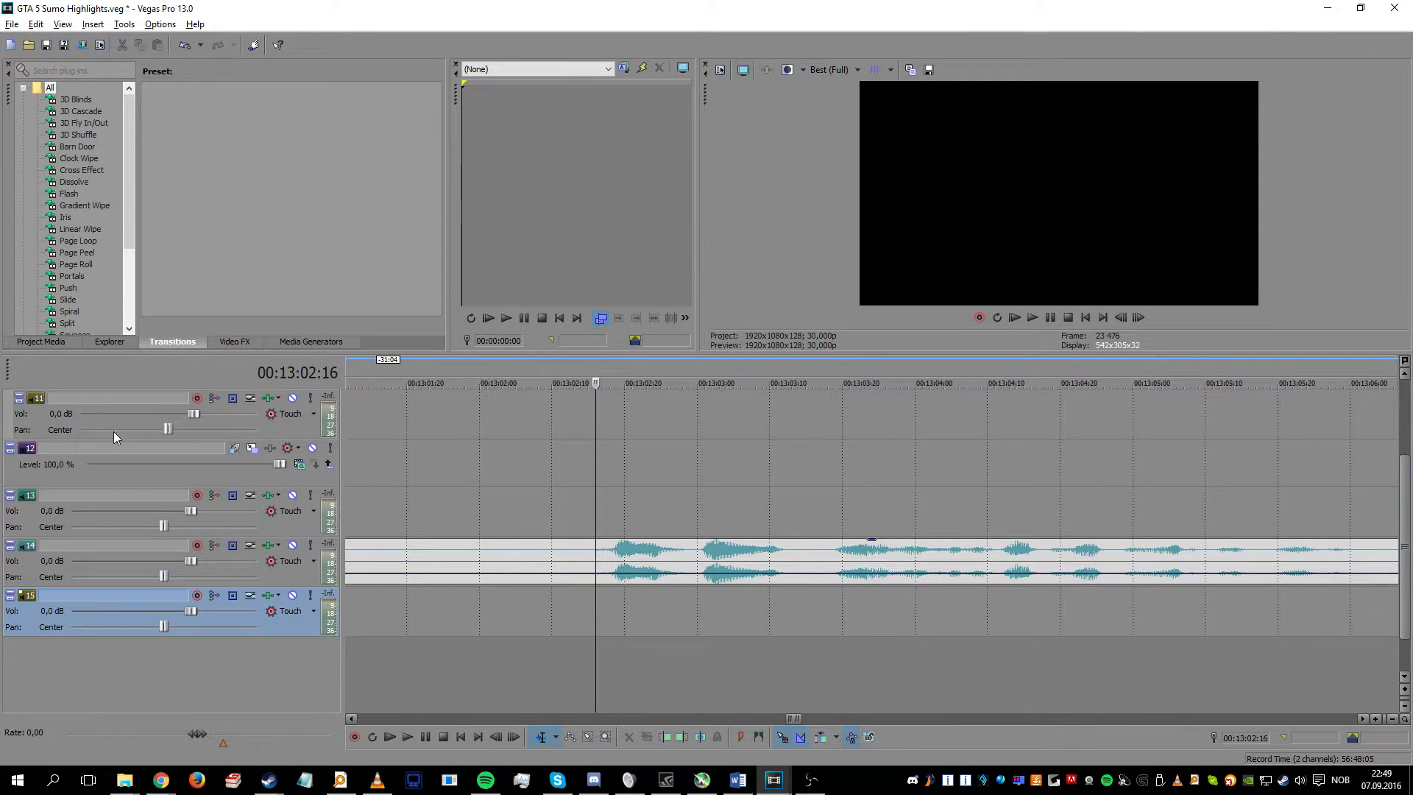
pyautogui.press('space')
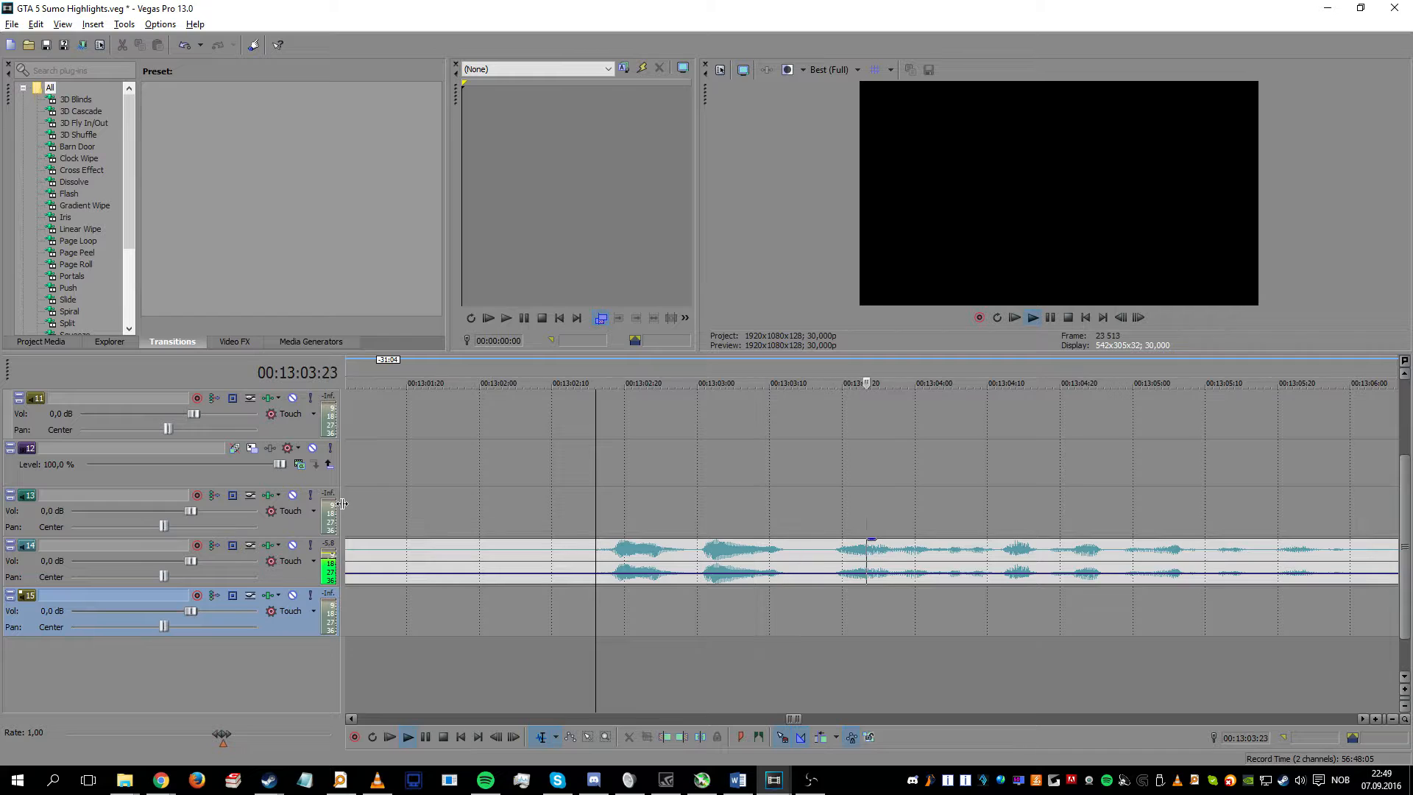
pyautogui.scroll(-2, 352, 505)
pyautogui.press('Return')
pyautogui.scroll(-6, 795, 547)
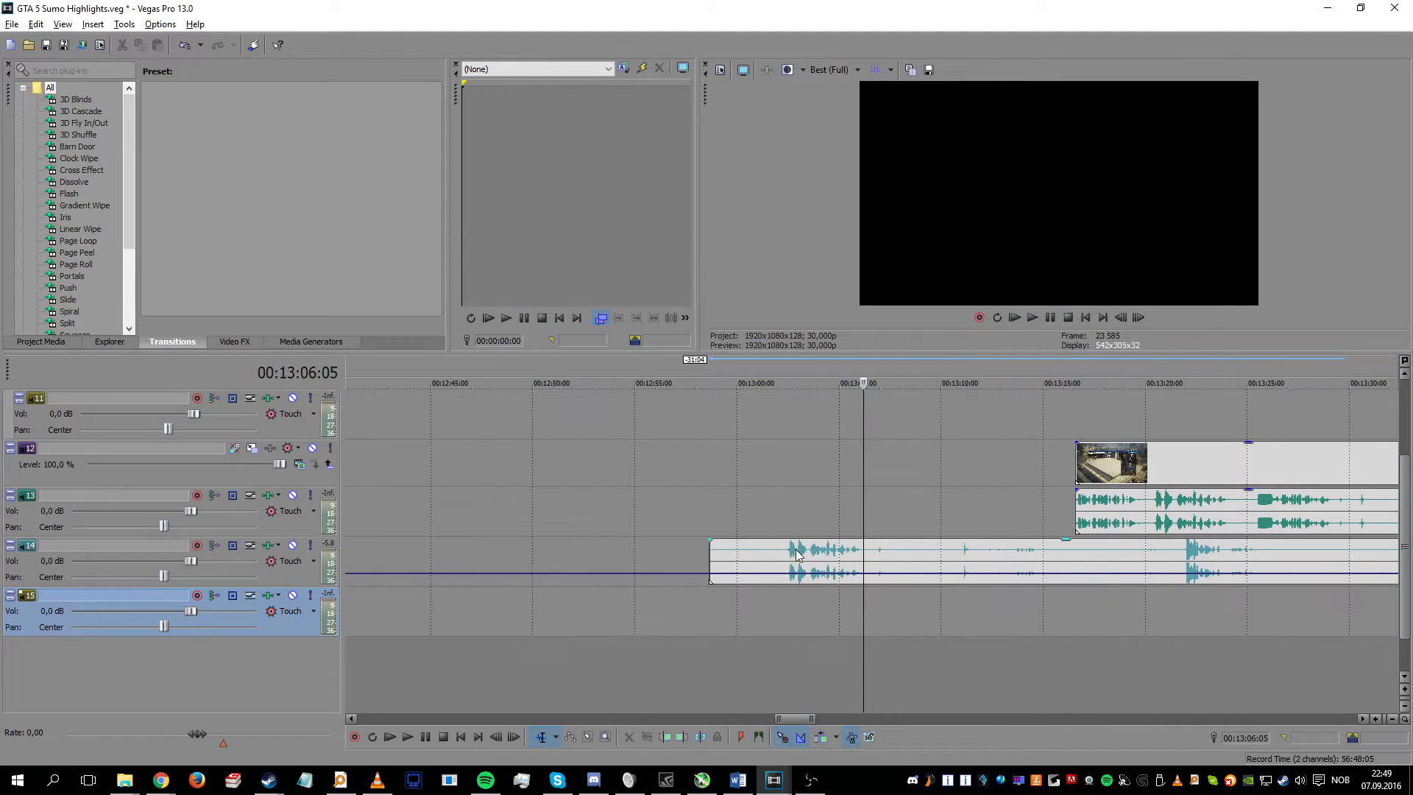
# Step: Play the matching pair of peaks on track 13 from just after 00:13:20
pyautogui.click(1158, 530)
pyautogui.scroll(6, 1236, 581)
pyautogui.click(838, 603)
pyautogui.press('space')
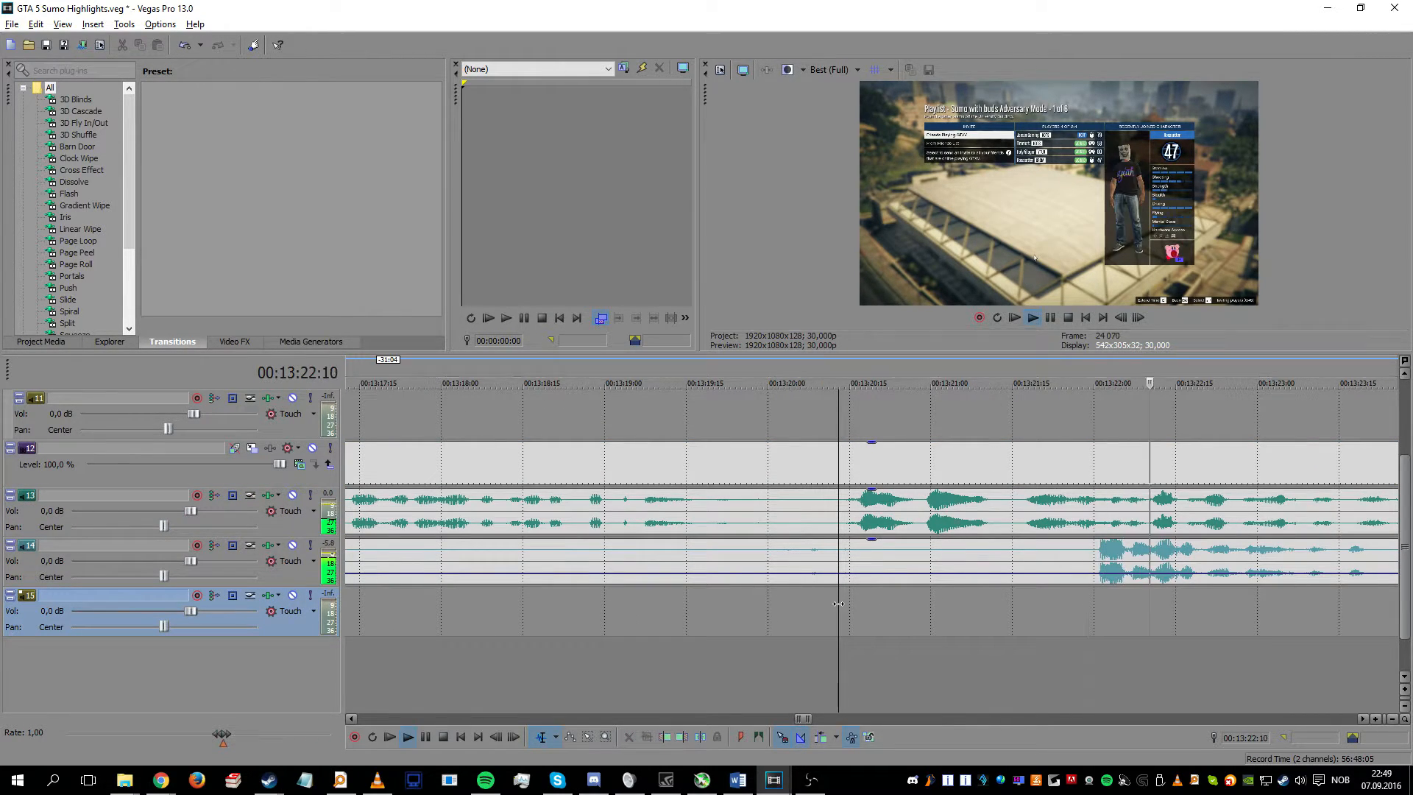
pyautogui.press('space')
pyautogui.scroll(-5, 839, 603)
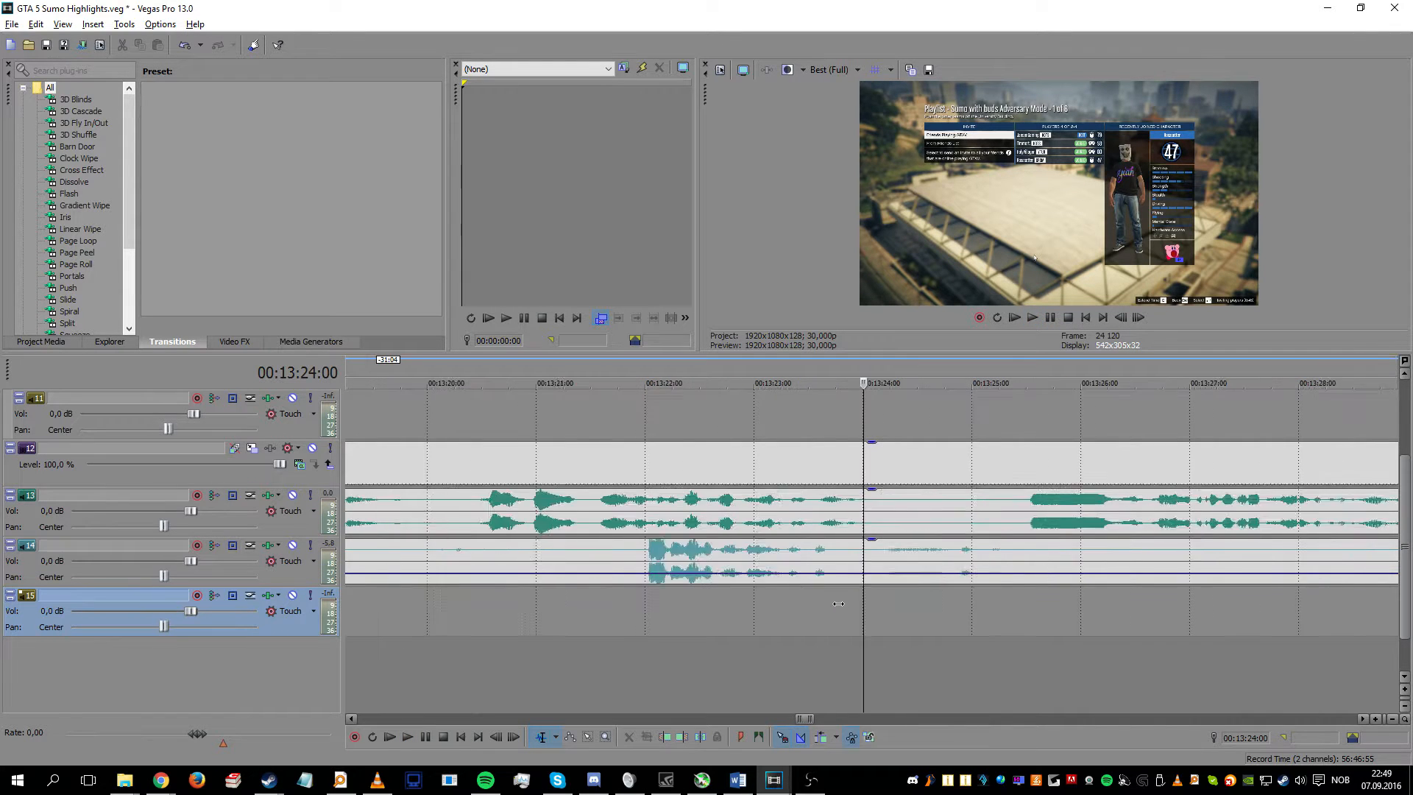
# Step: Move the track 14 audio later so its pair of peaks lines up with the matching track 13 peaks
pyautogui.click(770, 551)
pyautogui.moveTo(770, 551); pyautogui.dragTo(886, 547)
pyautogui.click(790, 551)
pyautogui.scroll(5, 795, 550)
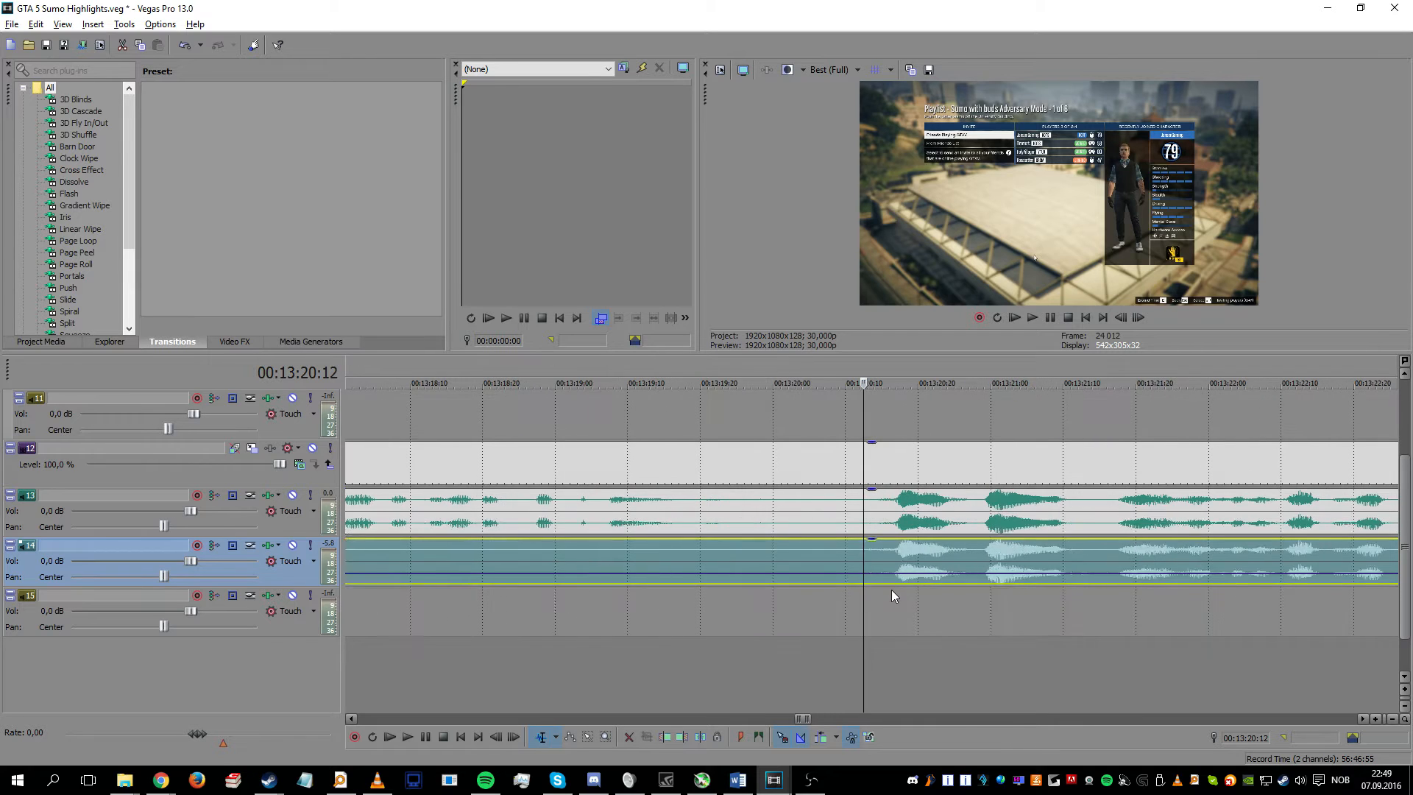
# Step: Shift the track 14 audio 15 frames earlier and split it on both sides of its first peak
pyautogui.moveTo(960, 550); pyautogui.dragTo(850, 541)
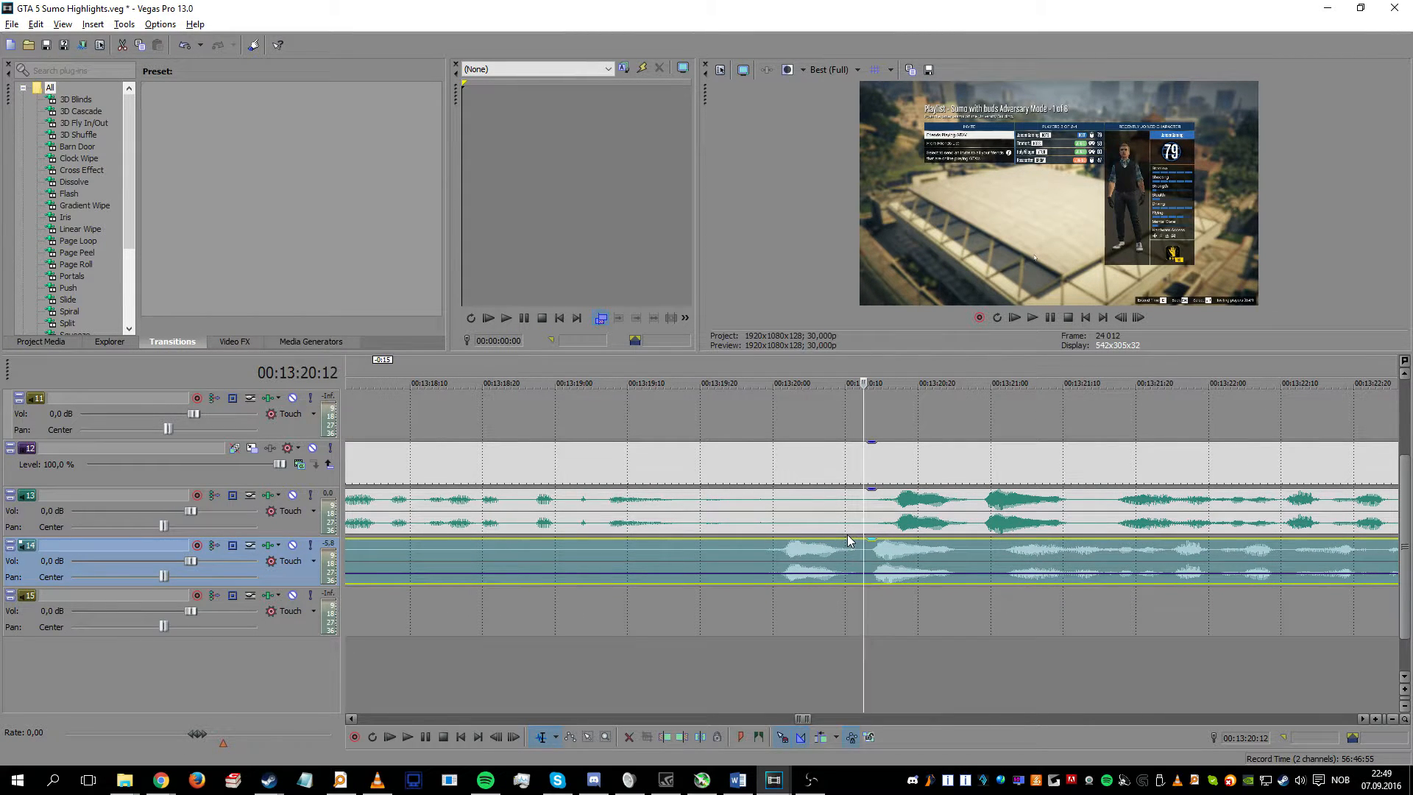
pyautogui.press('s')
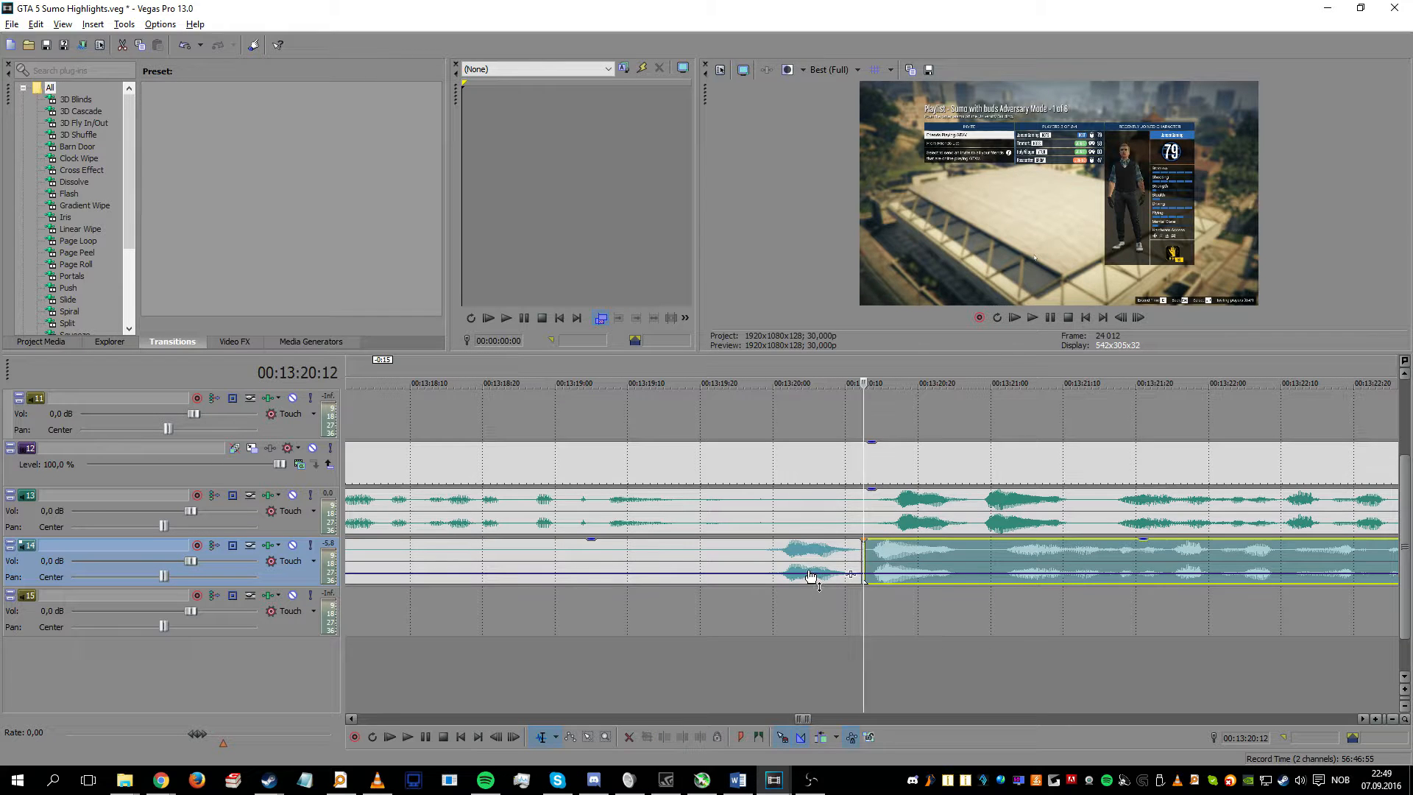
pyautogui.click(764, 561)
pyautogui.press('s')
# Step: Split the track 12 video and track 13 audio around the matching first peak and move the portion before it earlier
pyautogui.click(978, 507)
pyautogui.press('s')
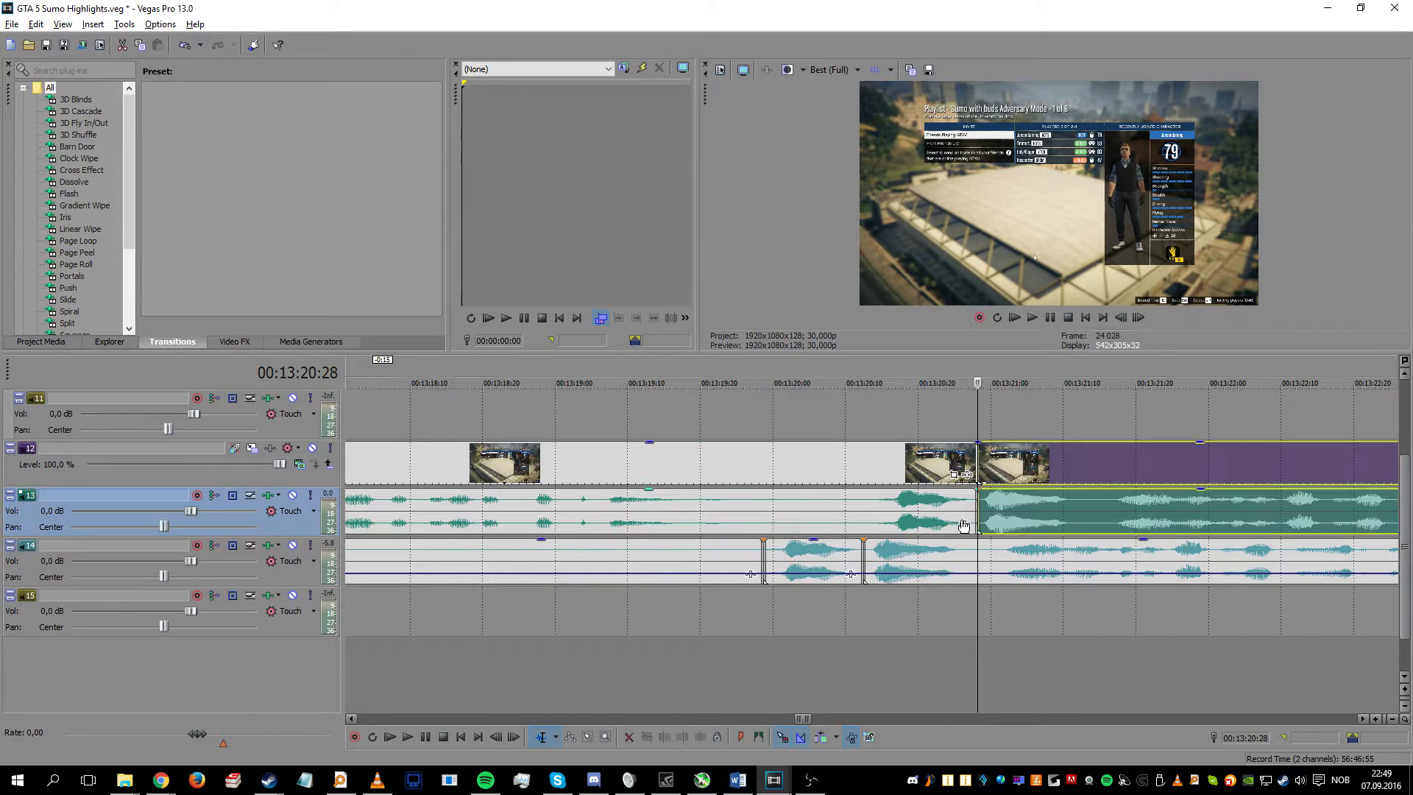
pyautogui.click(872, 509)
pyautogui.press('s')
pyautogui.moveTo(814, 471); pyautogui.dragTo(546, 471)
# Step: Move the portions after the short pieces later and nudge the short video piece with its audio two frames earlier
pyautogui.moveTo(964, 561); pyautogui.dragTo(1360, 558)
pyautogui.moveTo(1053, 467); pyautogui.dragTo(1288, 472)
pyautogui.moveTo(950, 462)
pyautogui.mouseDown()
pyautogui.moveTo(915, 464)
pyautogui.moveTo(933, 463)
pyautogui.mouseUp()
# Step: Paste a copy of the short video and audio pieces directly after the original short video piece
pyautogui.keyDown('ctrl'); pyautogui.click(815, 549); pyautogui.keyUp('ctrl')
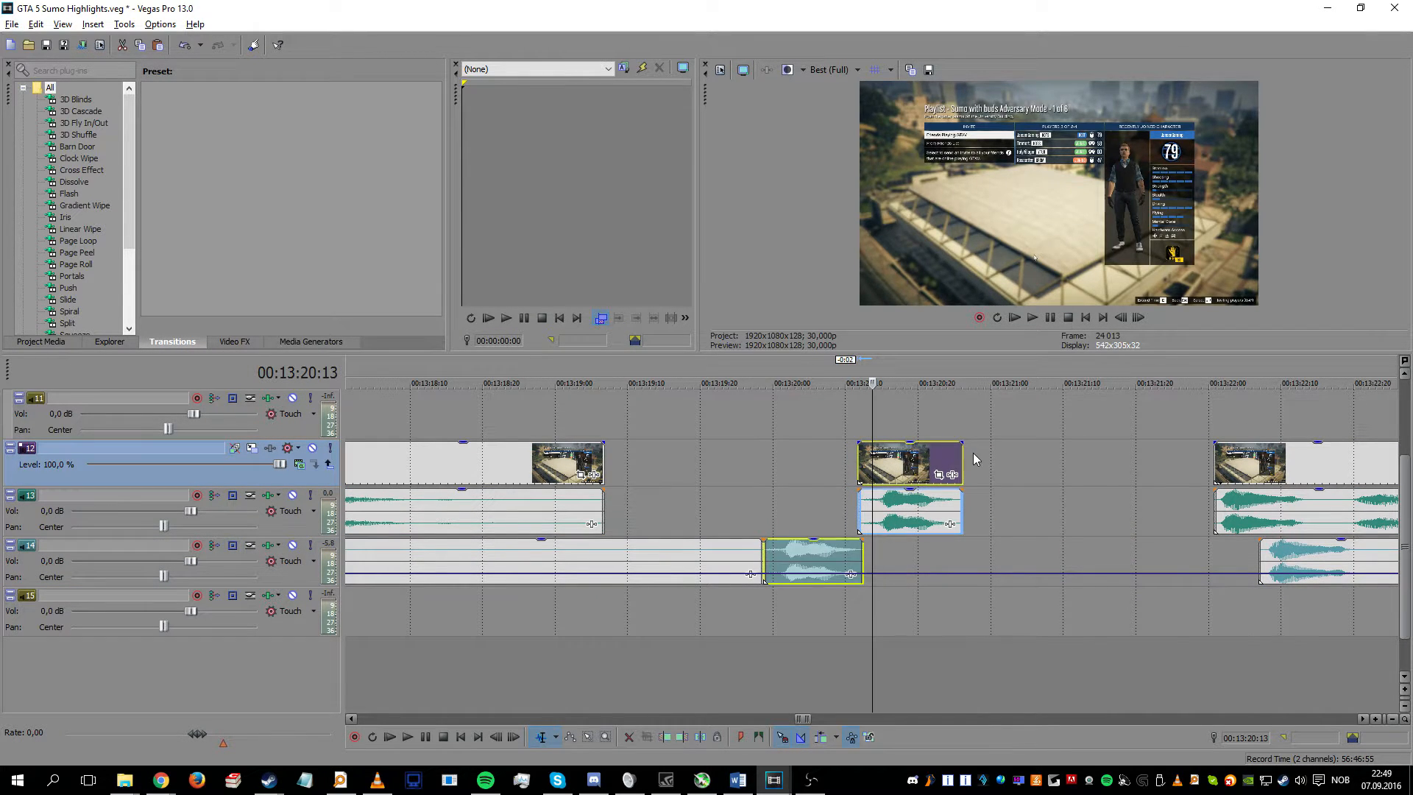
pyautogui.hotkey('ctrl', 'c')
pyautogui.click(974, 454)
pyautogui.hotkey('ctrl', 'v')
pyautogui.moveTo(1093, 466); pyautogui.dragTo(1081, 470)
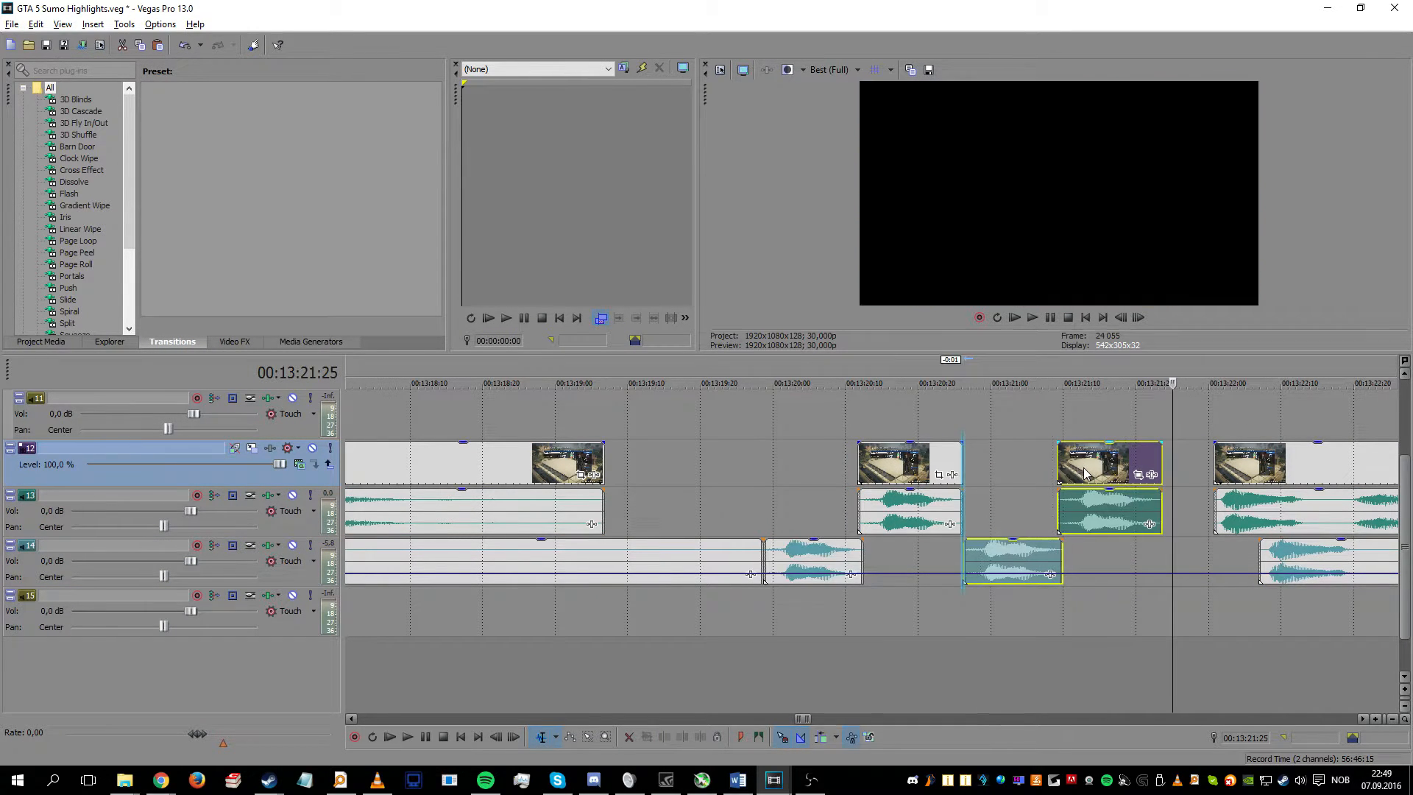
# Step: Play the original and pasted pieces twice from 00:13:19:28 and compare the two short video pieces
pyautogui.click(757, 451)
pyautogui.click(755, 422)
pyautogui.click(766, 411)
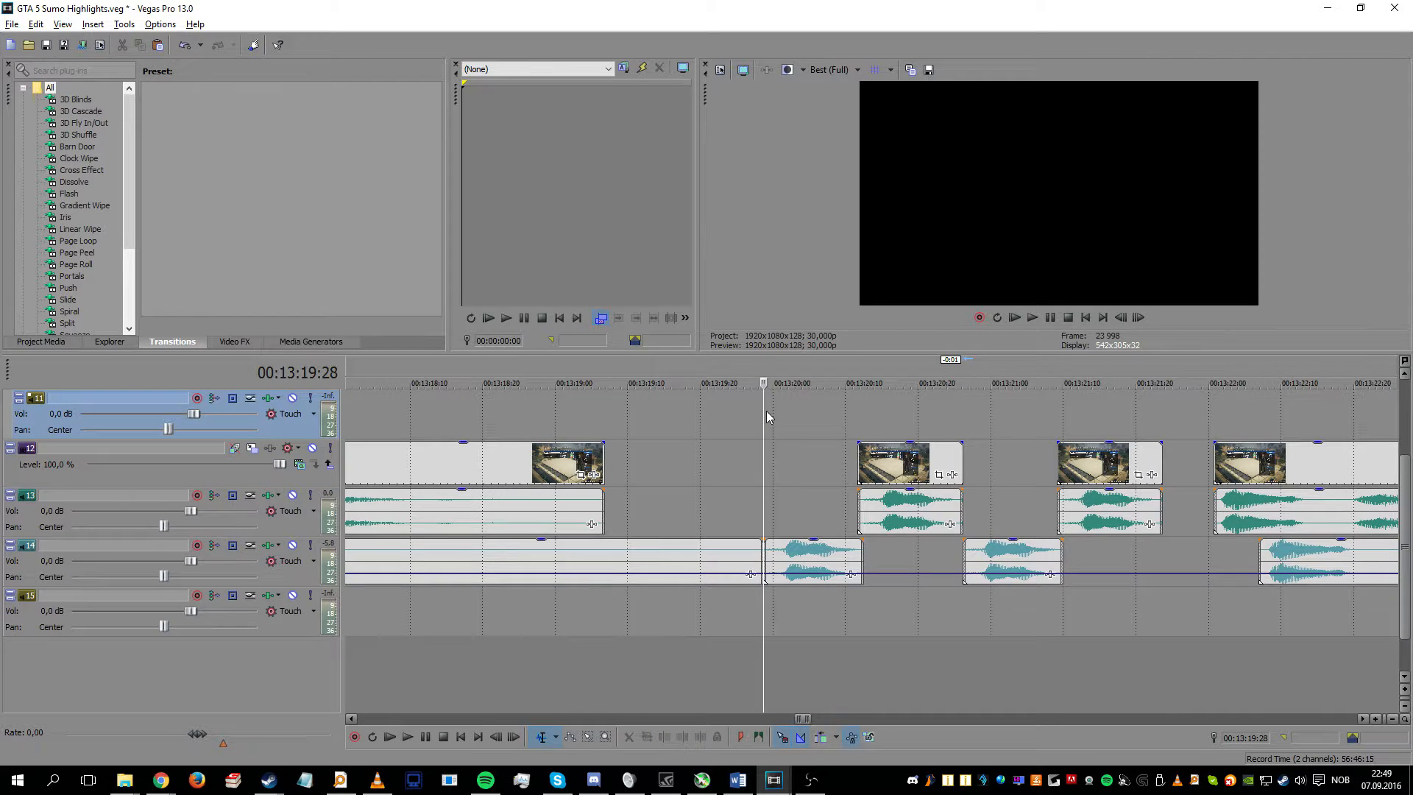
pyautogui.press('space')
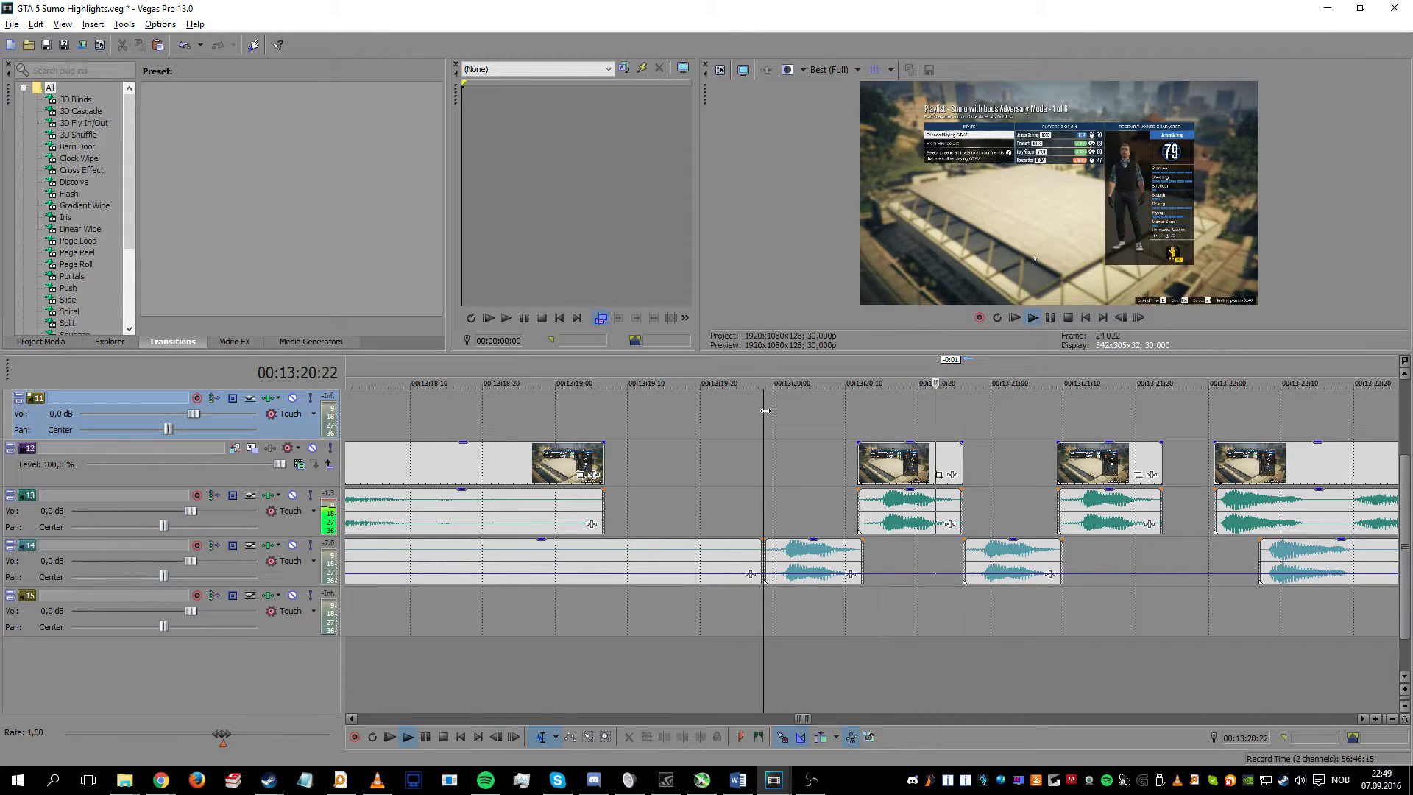
pyautogui.press('Return')
pyautogui.press('space')
pyautogui.press('Return')
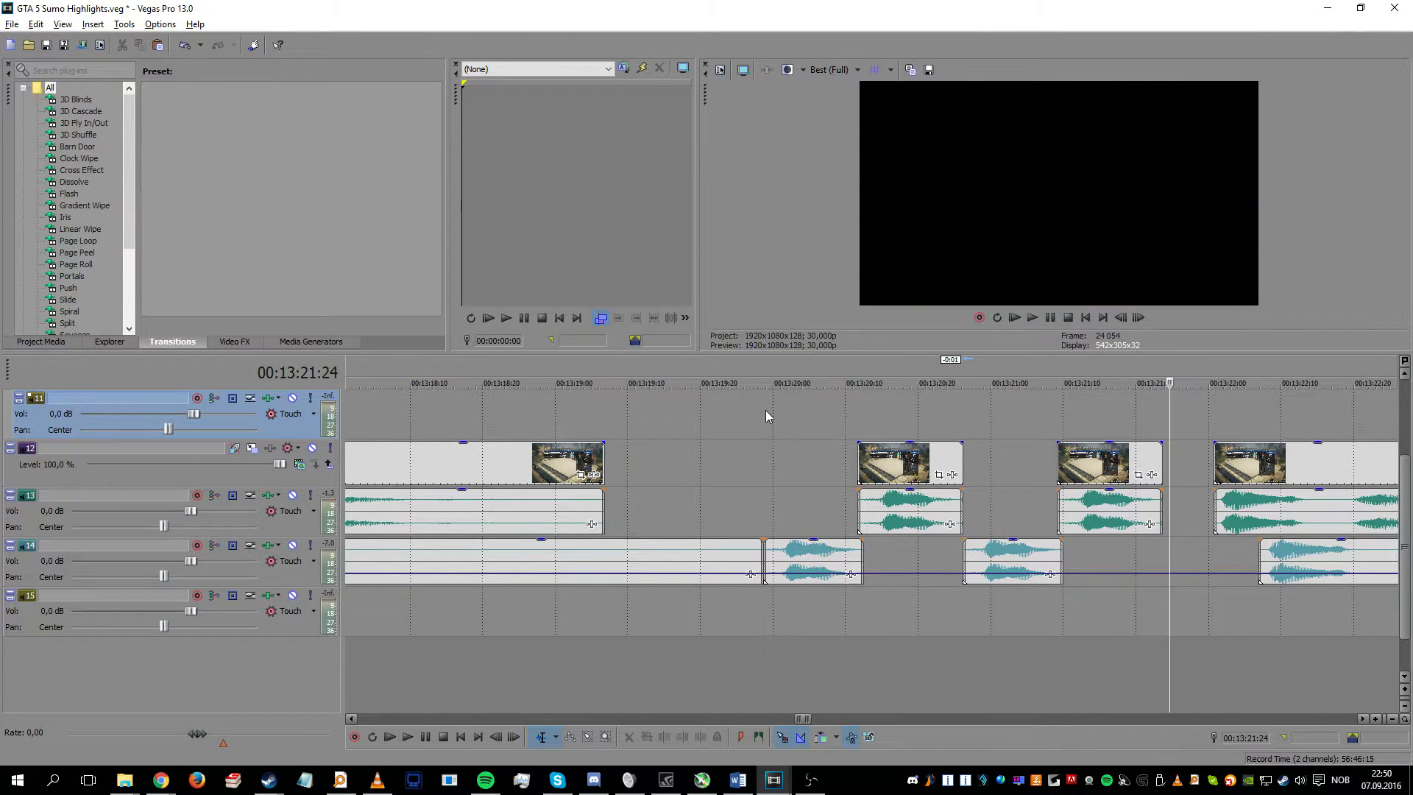
pyautogui.click(915, 459)
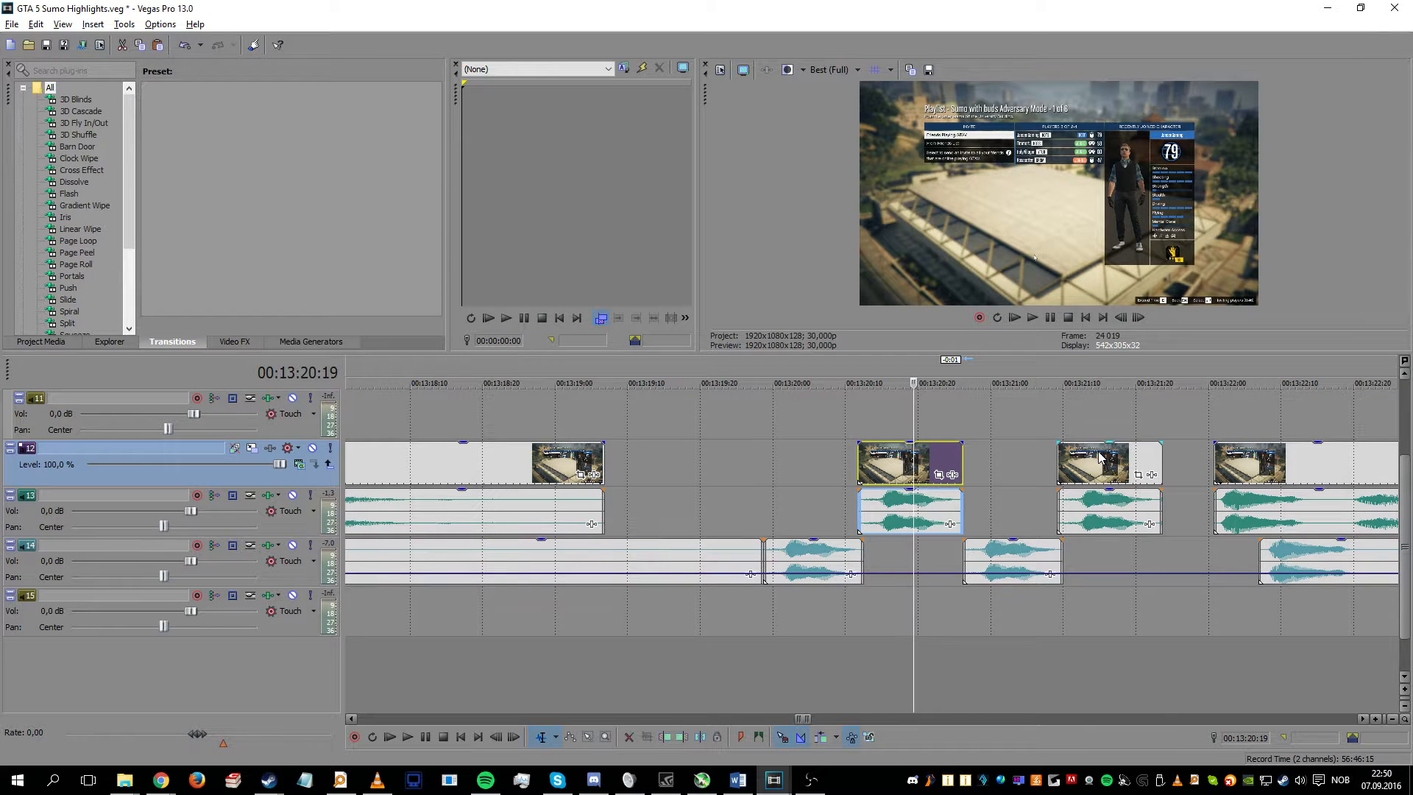
pyautogui.click(1101, 456)
pyautogui.keyDown('ctrl'); pyautogui.click(910, 471); pyautogui.keyUp('ctrl')
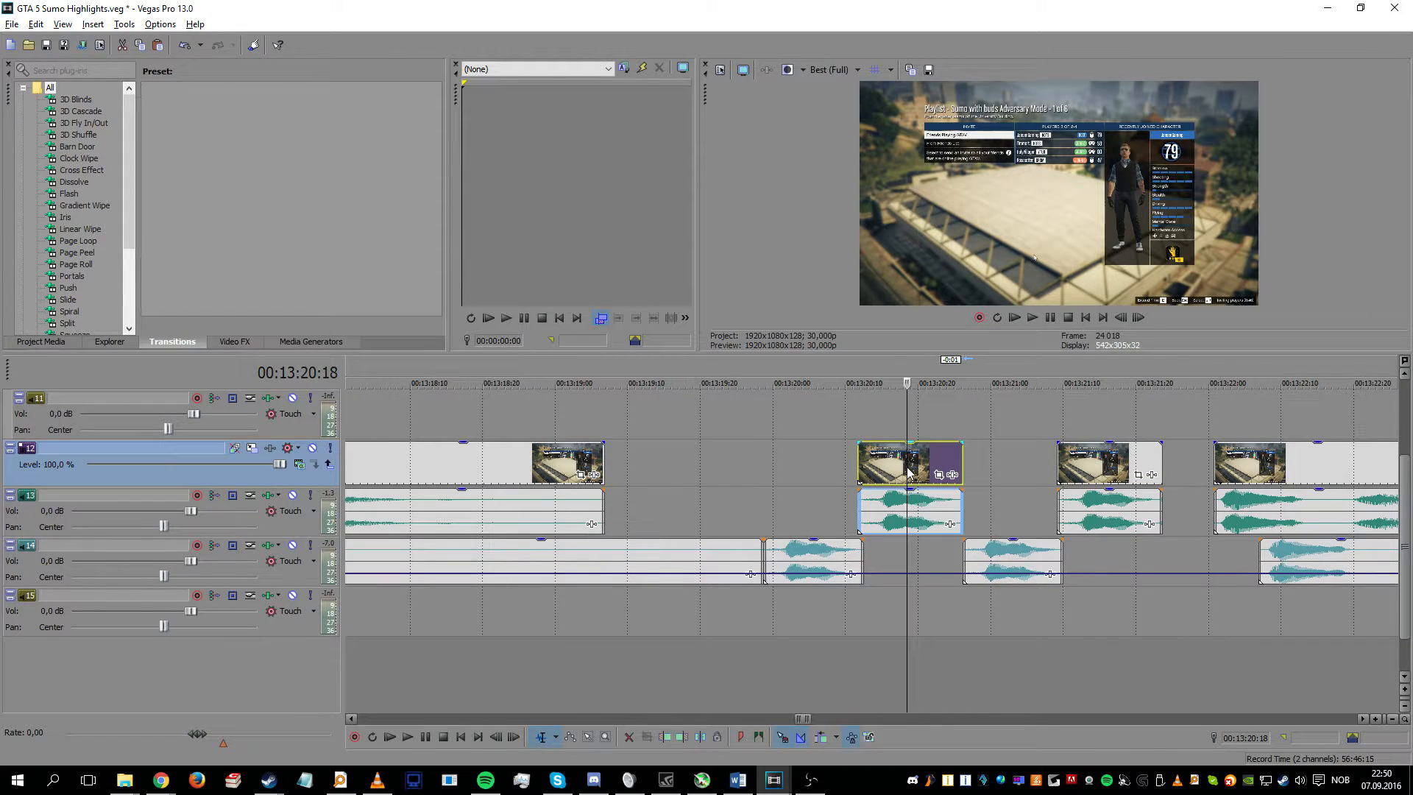
pyautogui.scroll(-5, 1006, 477)
# Step: Undo the cuts, moves and pasted copies so the events on tracks 12, 13 and 14 are whole again
pyautogui.hotkey('ctrl', 'z')
pyautogui.hotkey('ctrl', 'z')
pyautogui.hotkey('ctrl', 'z')
pyautogui.hotkey('ctrl', 'z')
pyautogui.hotkey('ctrl', 'z')
pyautogui.hotkey('ctrl', 'z')
pyautogui.hotkey('ctrl', 'z')
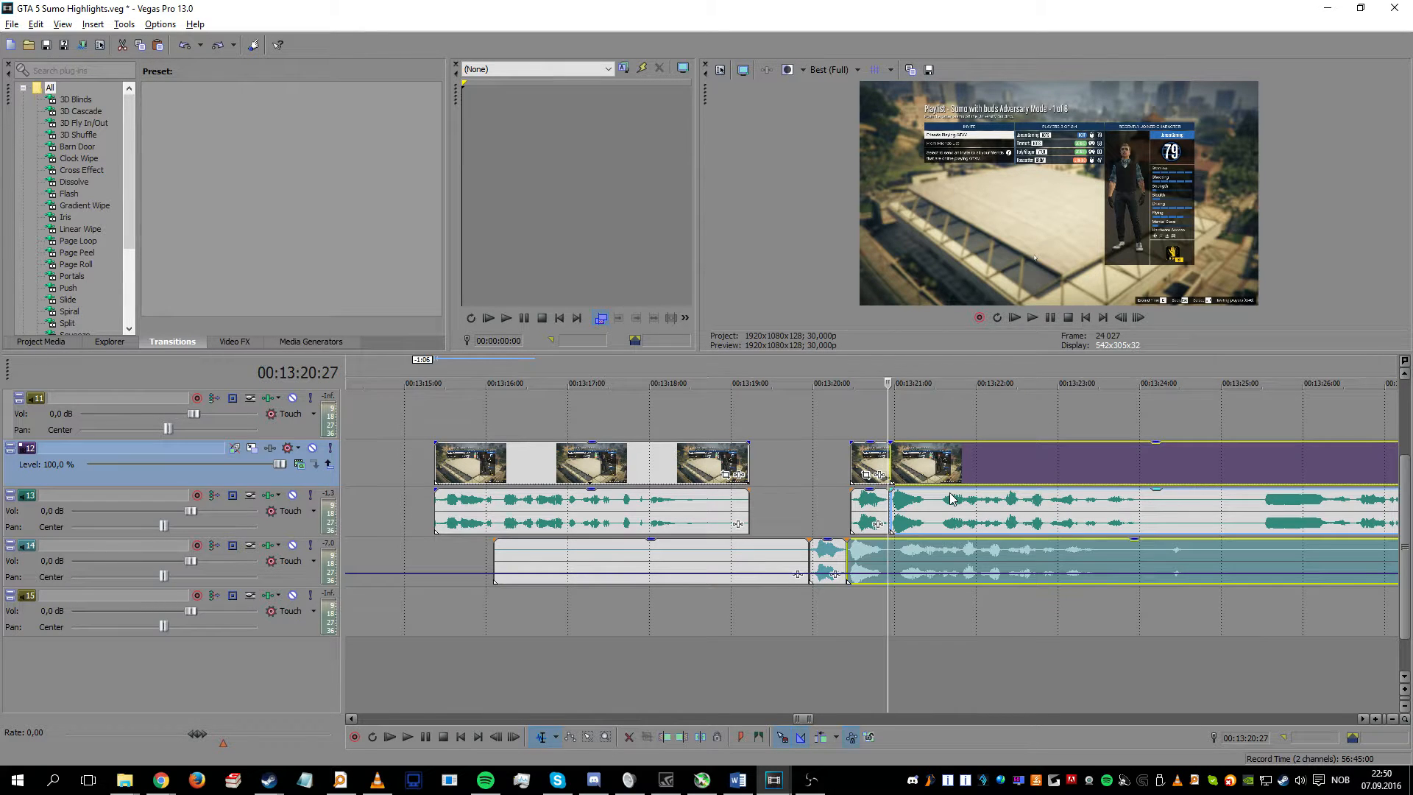
pyautogui.hotkey('ctrl', 'z')
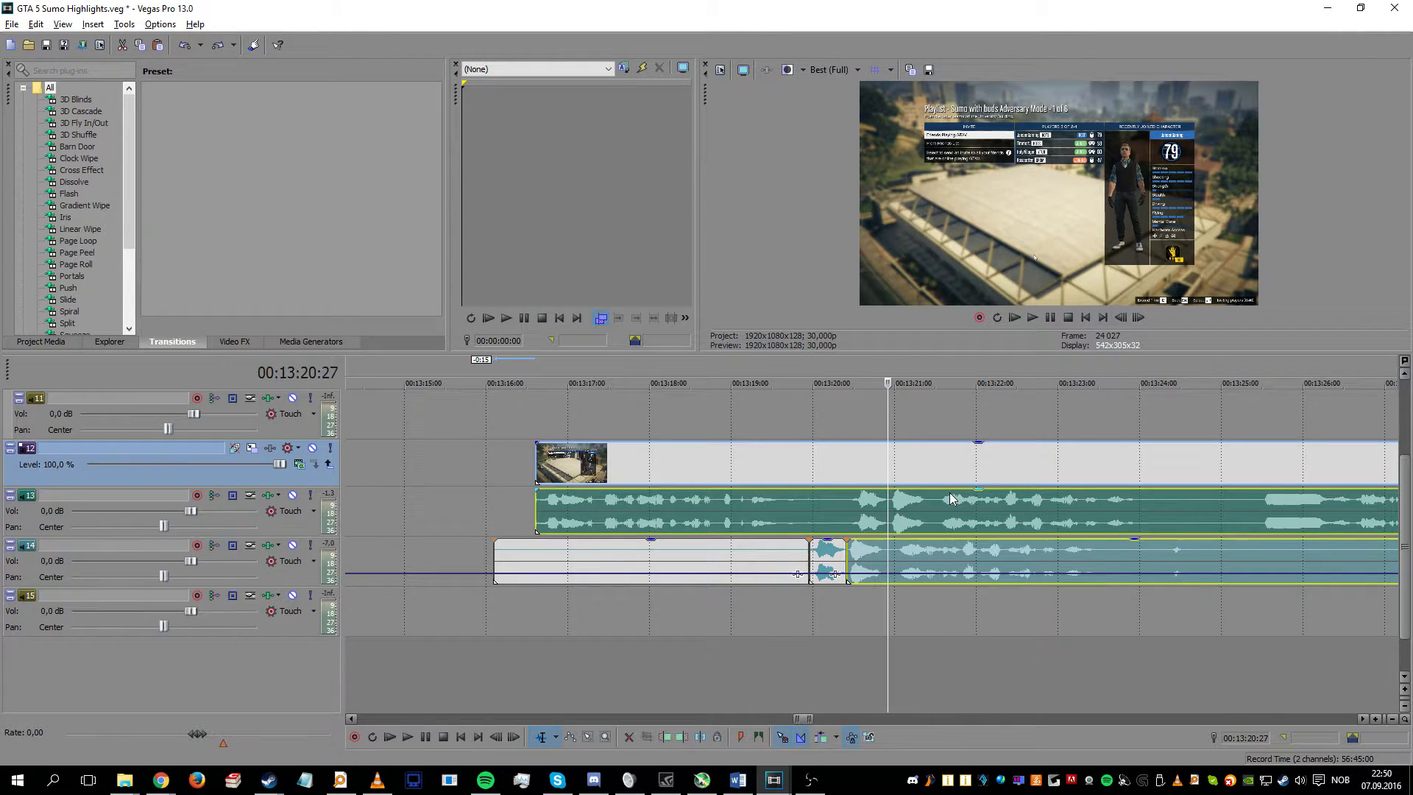
pyautogui.hotkey('ctrl', 'z')
pyautogui.hotkey('ctrl', 'z')
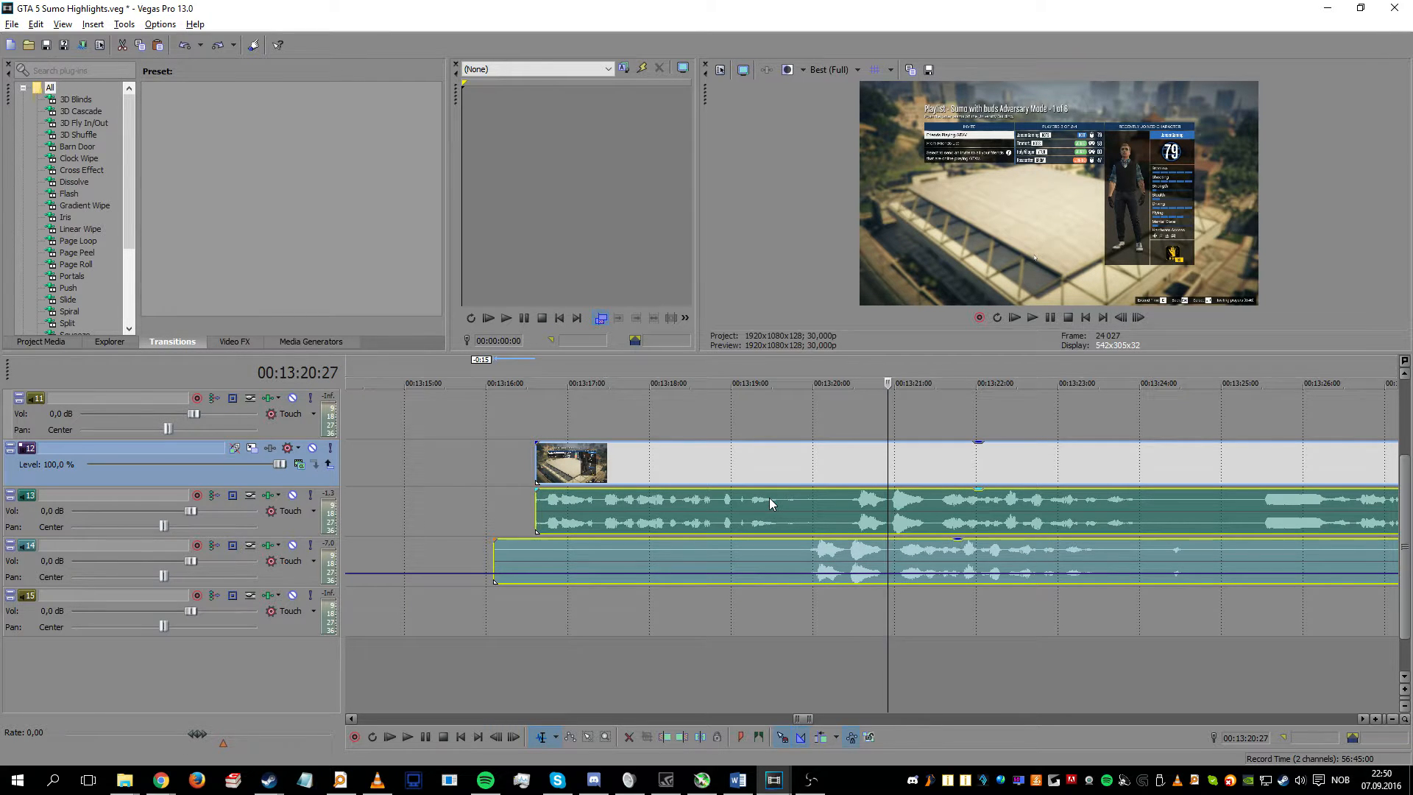
# Step: Move the track 14 audio later so its first peak lines up with the matching first peak on track 13
pyautogui.click(815, 520)
pyautogui.click(838, 511)
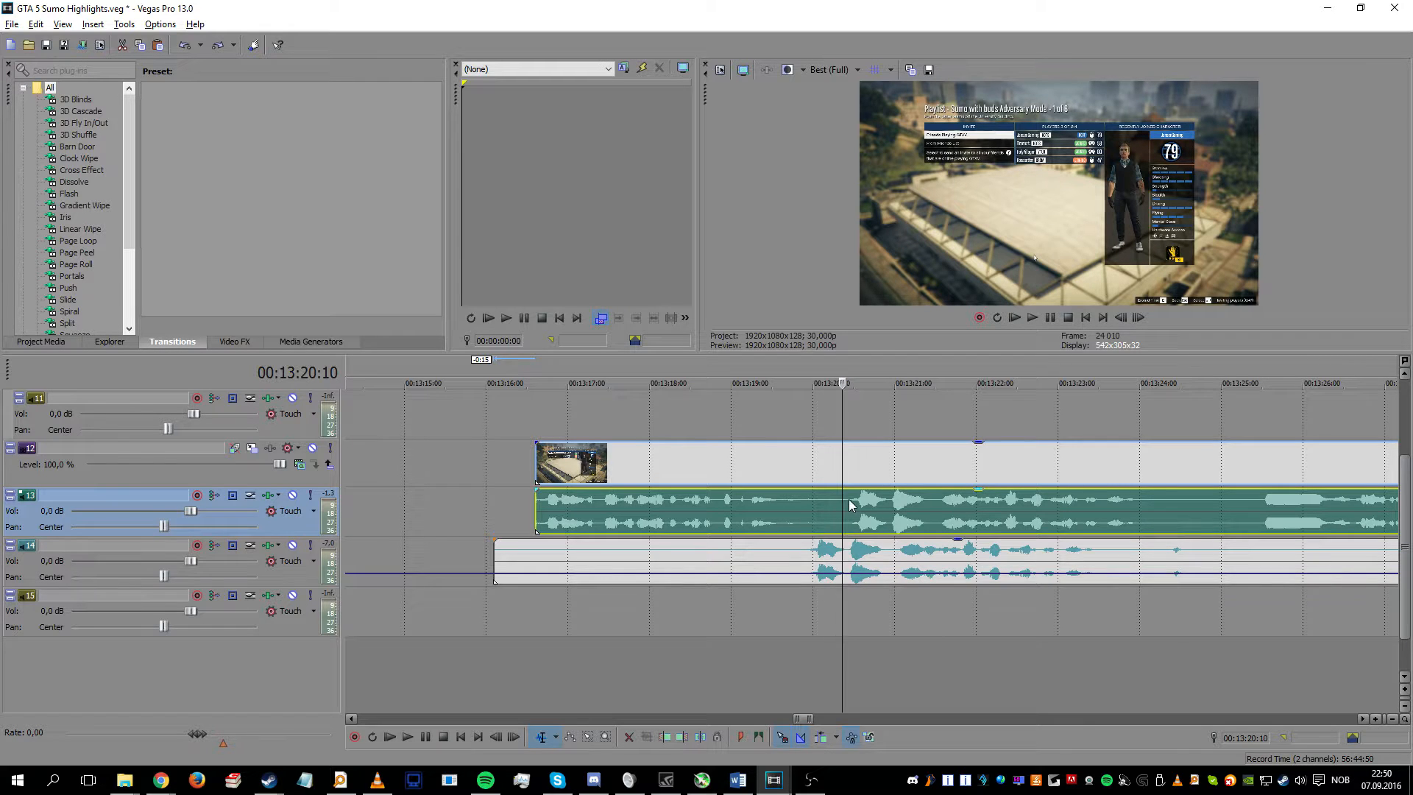
pyautogui.click(849, 499)
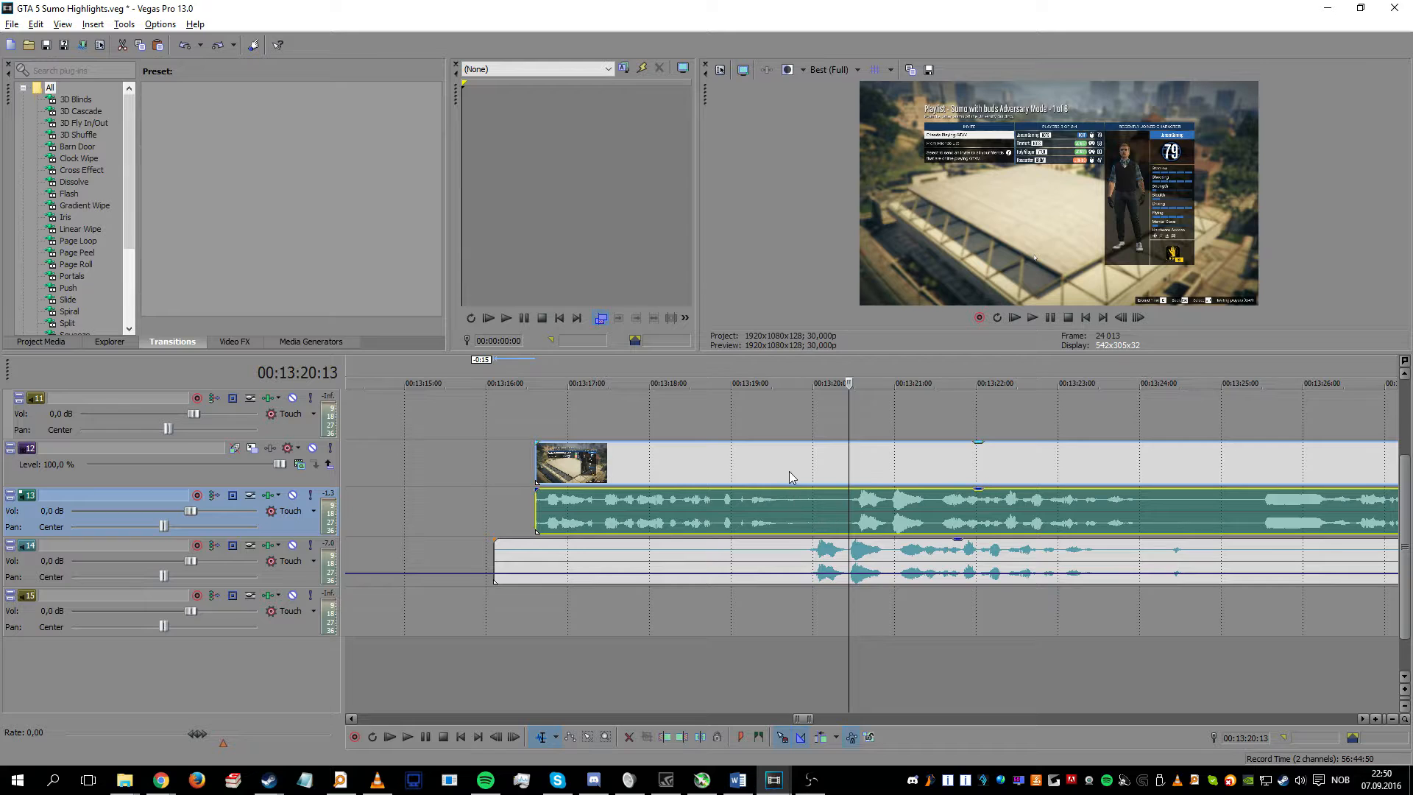
pyautogui.click(765, 561)
pyautogui.scroll(-2, 766, 564)
pyautogui.scroll(-3, 769, 574)
pyautogui.scroll(5, 772, 578)
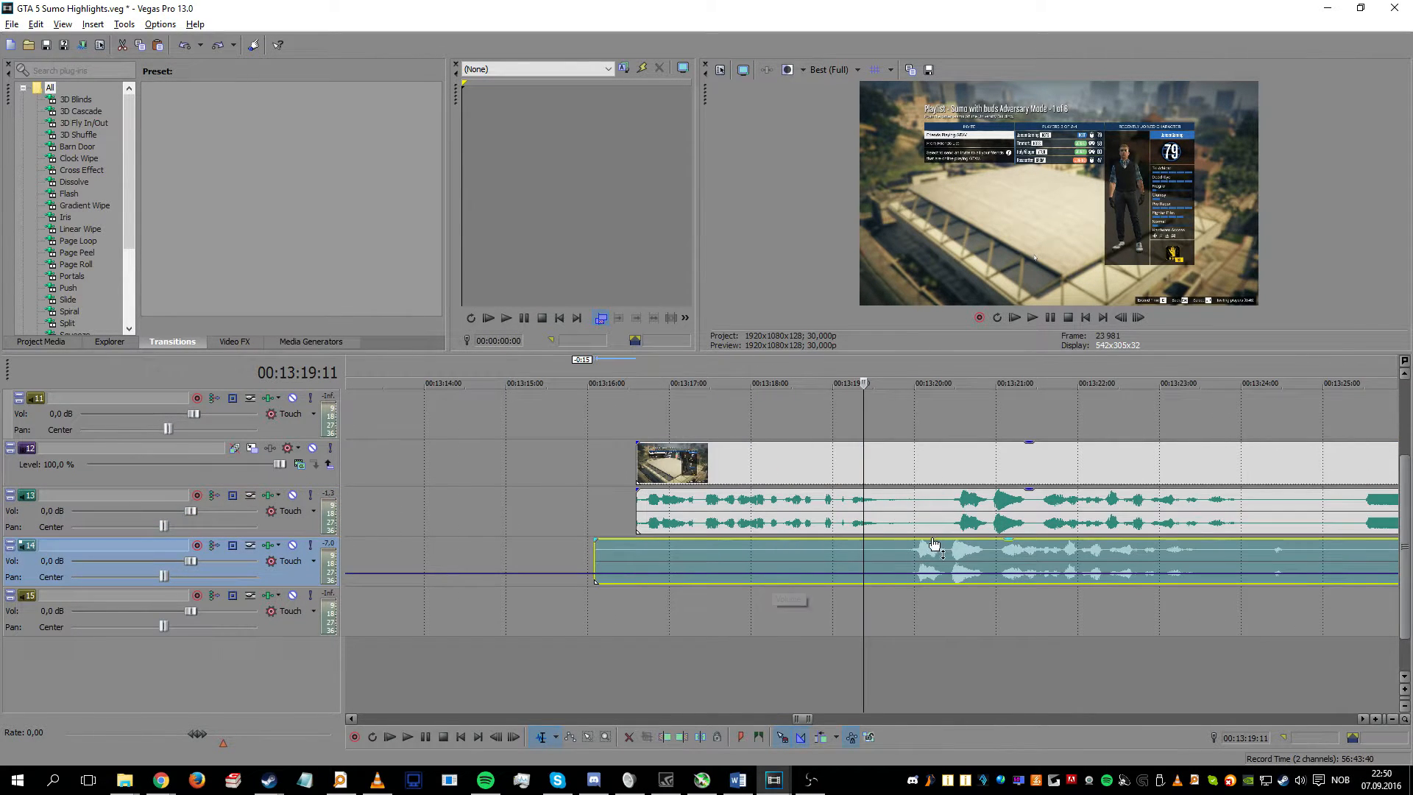
pyautogui.click(964, 548)
pyautogui.scroll(6, 965, 548)
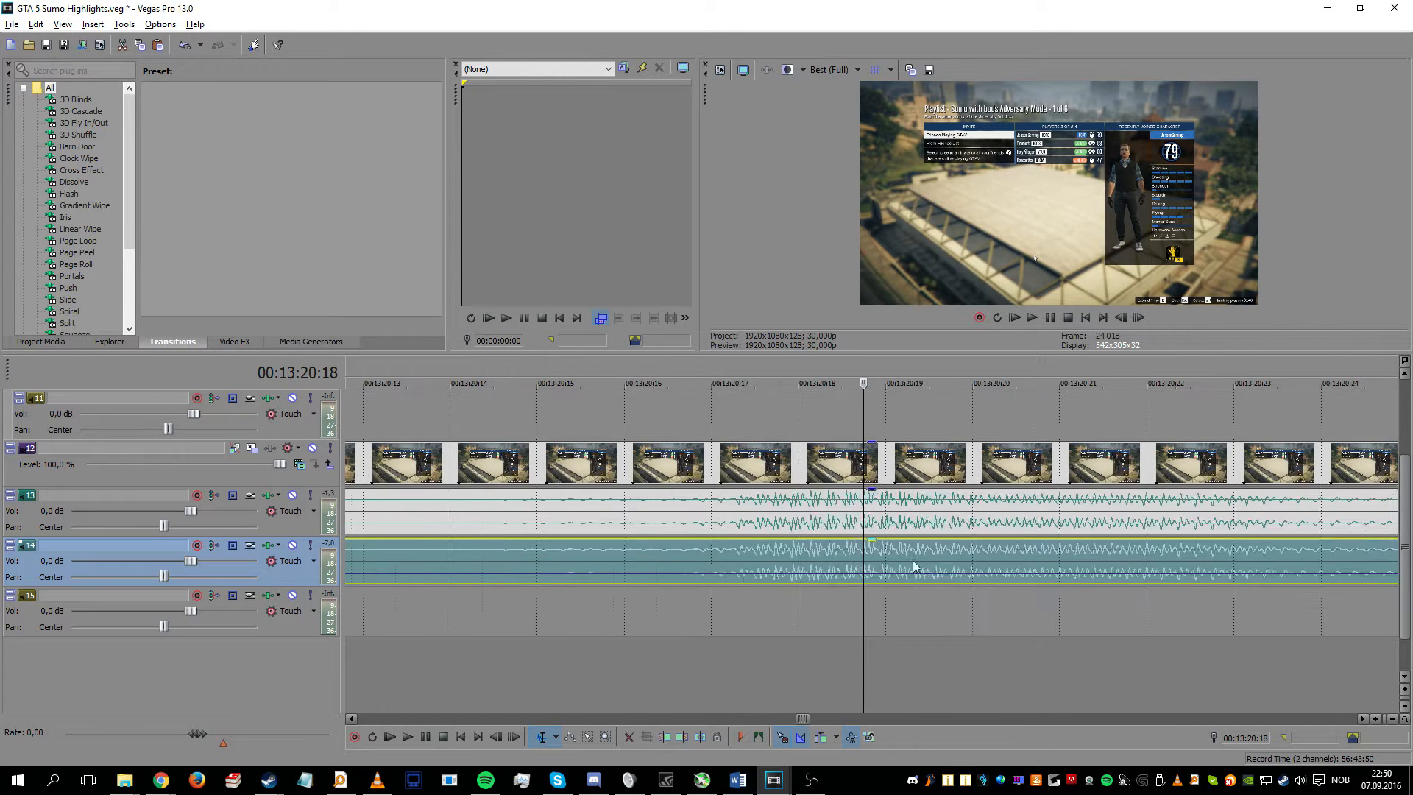
# Step: Fine-tune the alignment of the track 13 and track 14 waveforms at maximum magnification around 00:13:20:17
pyautogui.click(745, 554)
pyautogui.scroll(3, 778, 550)
pyautogui.scroll(2, 864, 577)
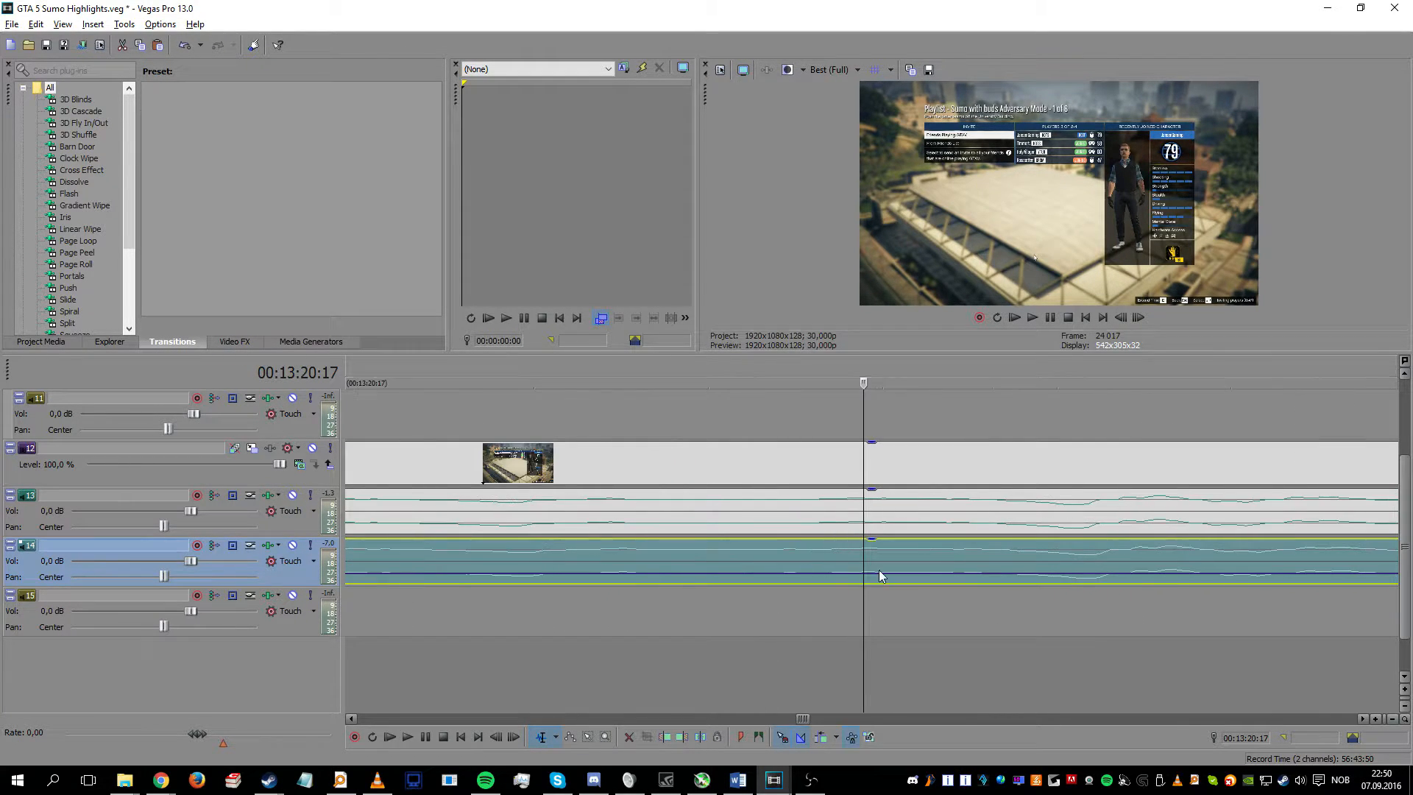
pyautogui.scroll(2, 839, 556)
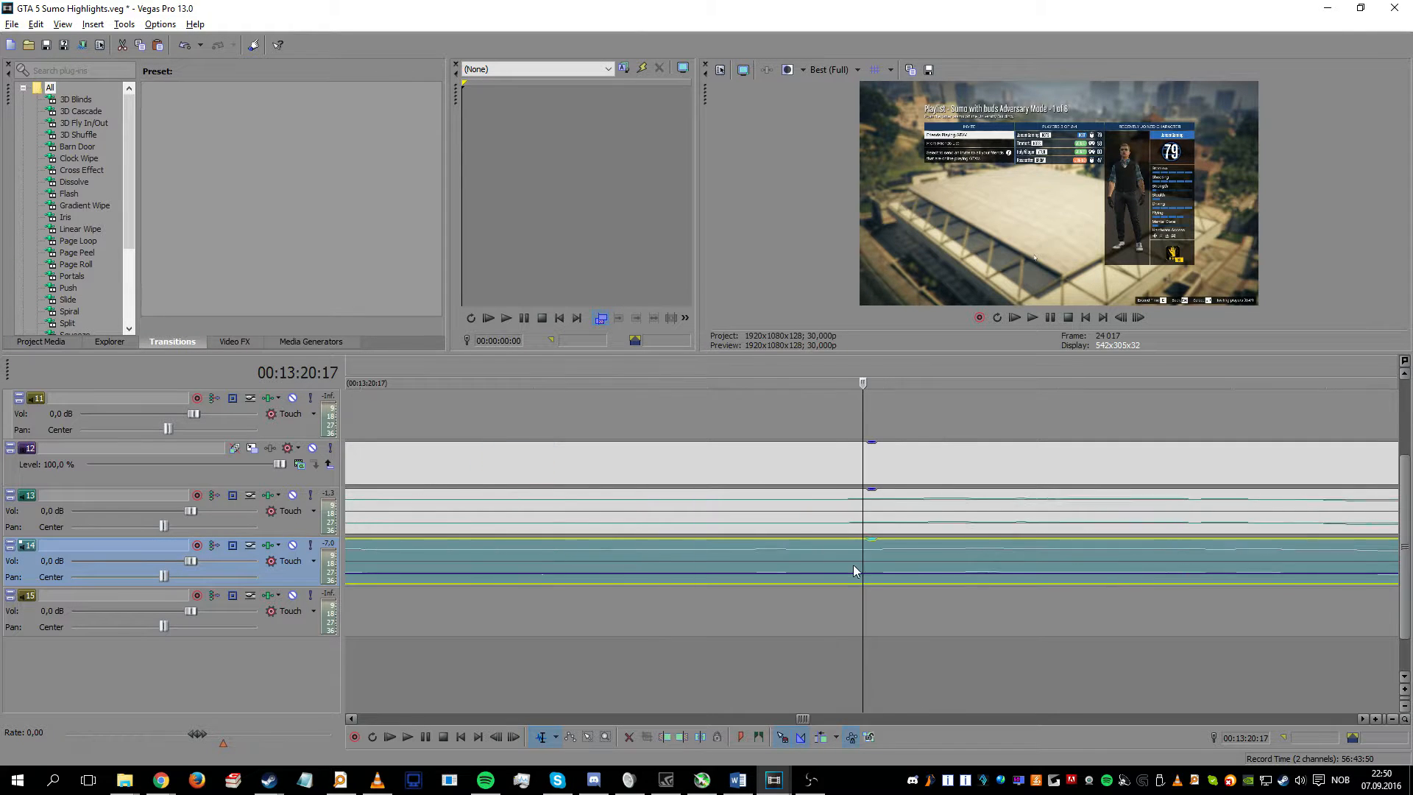
pyautogui.click(818, 545)
pyautogui.click(819, 530)
pyautogui.scroll(1, 820, 530)
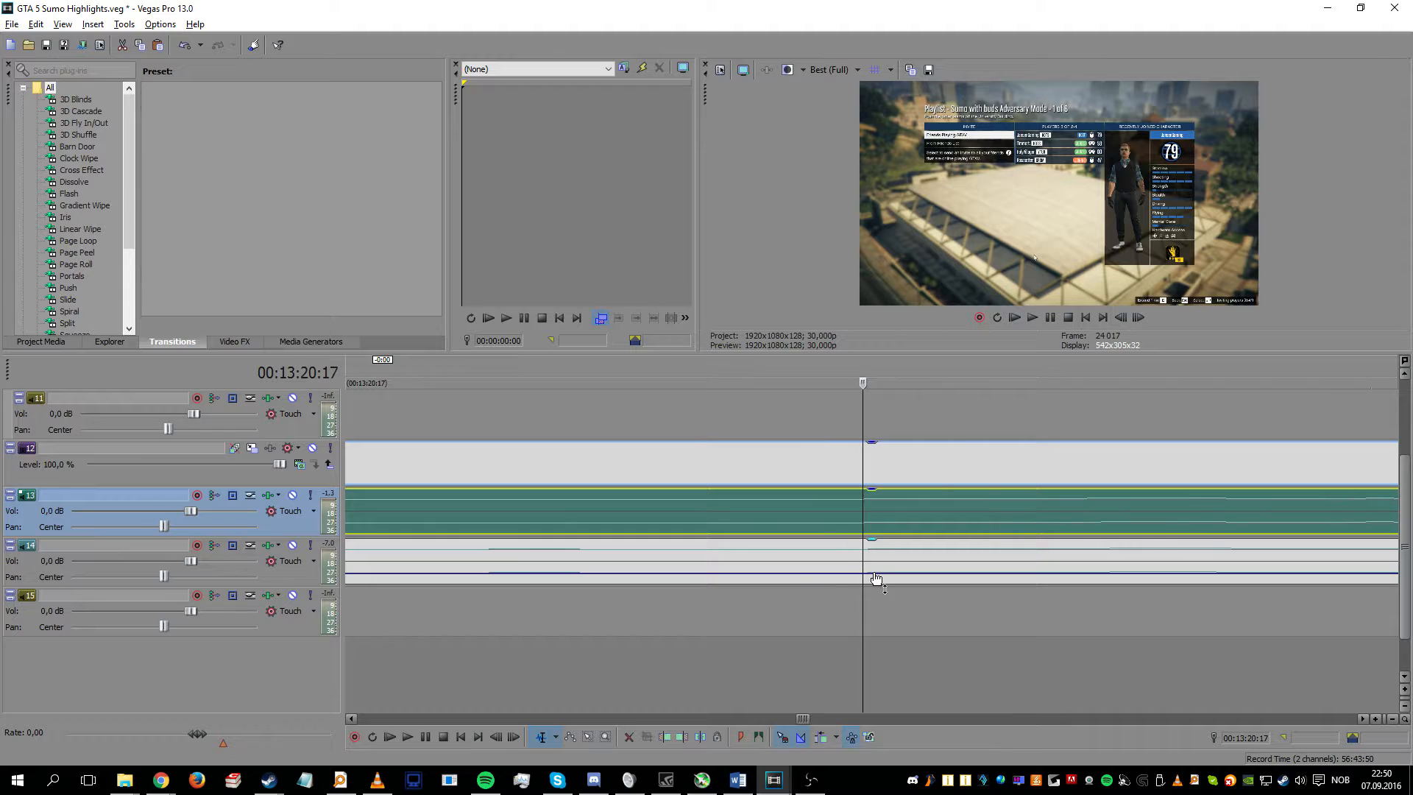
pyautogui.click(895, 611)
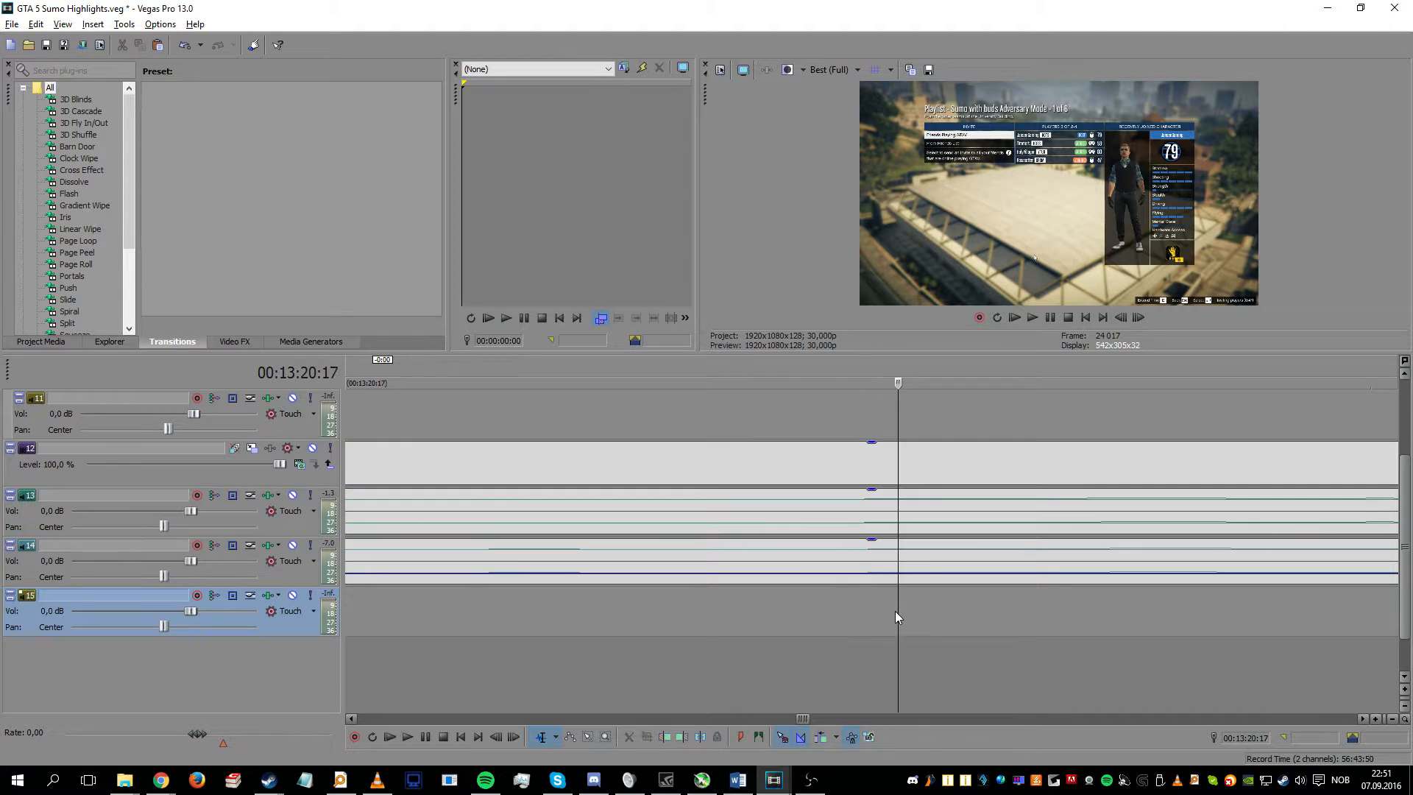
pyautogui.click(844, 553)
pyautogui.click(827, 610)
# Step: Play the aligned tracks from 00:13:20:17 to check that both audio tracks are in sync
pyautogui.scroll(-5, 827, 610)
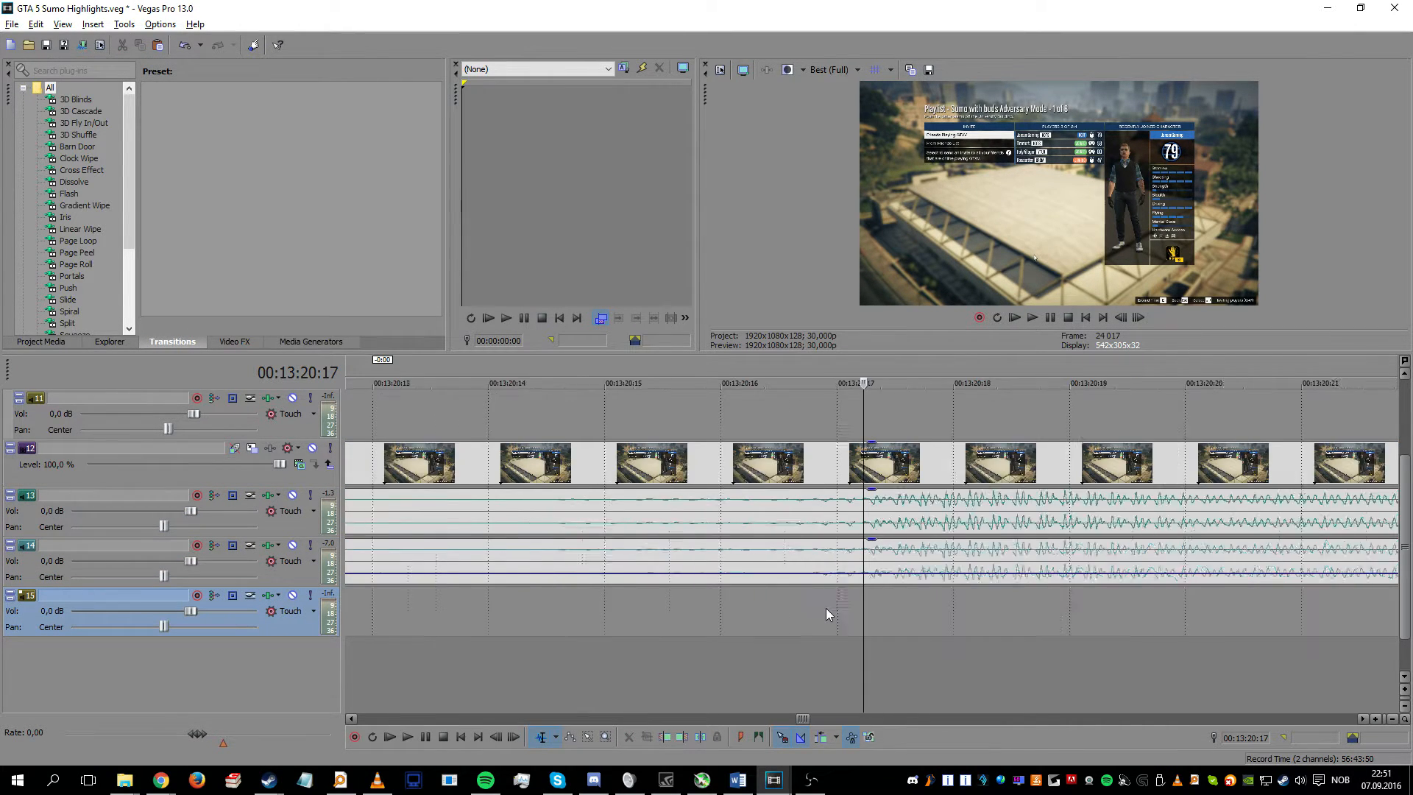
pyautogui.scroll(-10, 825, 608)
pyautogui.press('space')
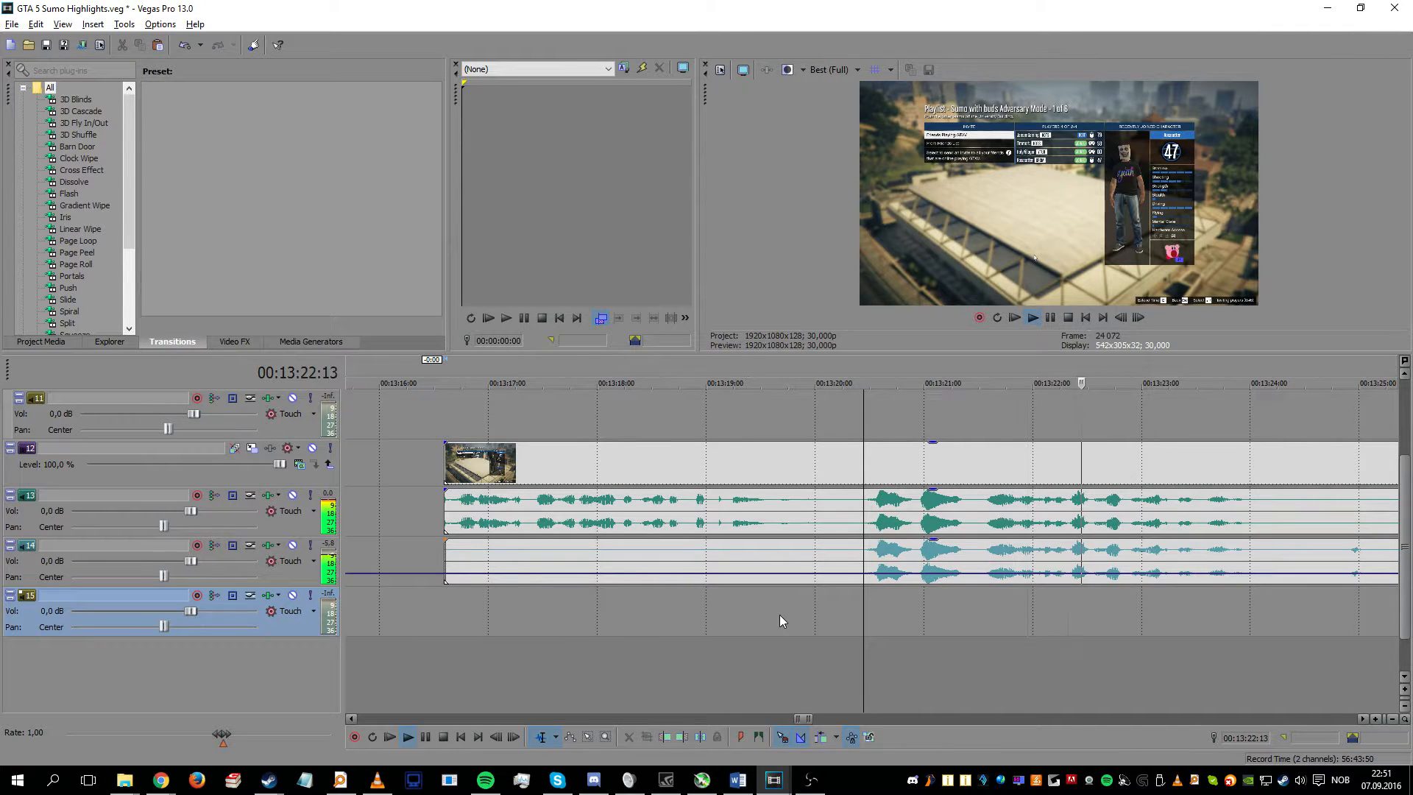
pyautogui.press('Return')
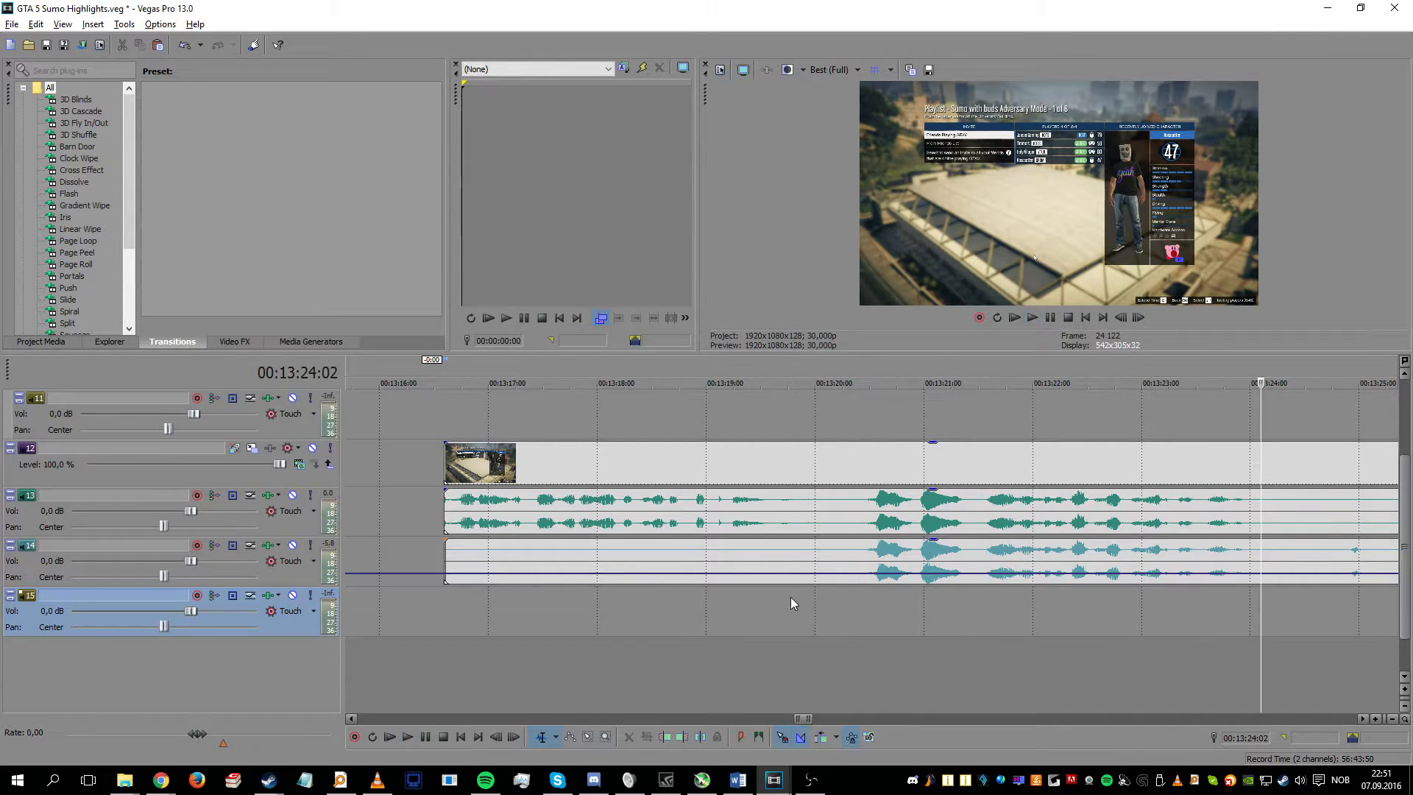
# Step: Split all the events on tracks 12, 13 and 14 at 00:13:24:17
pyautogui.scroll(-4, 846, 573)
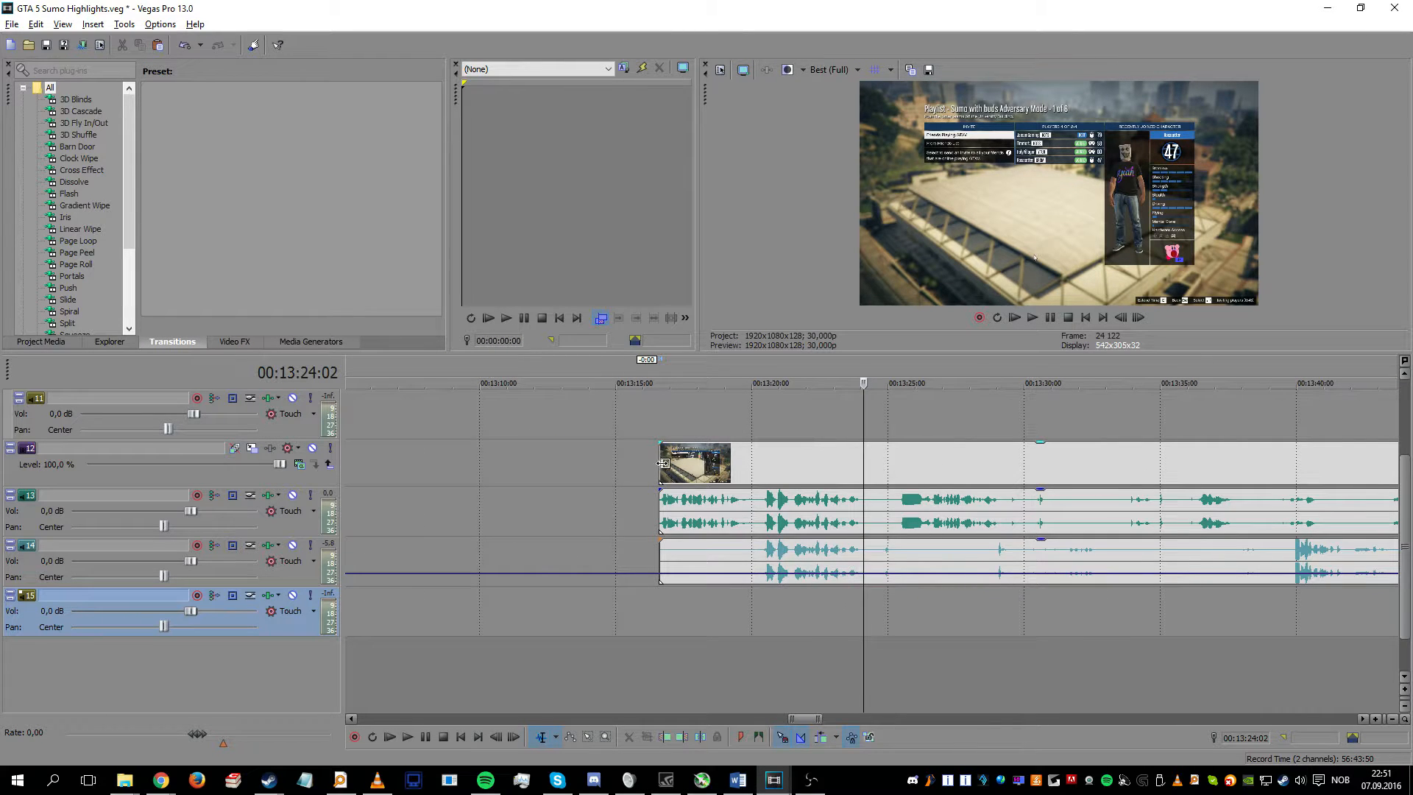
pyautogui.hotkey('ctrl', 'a')
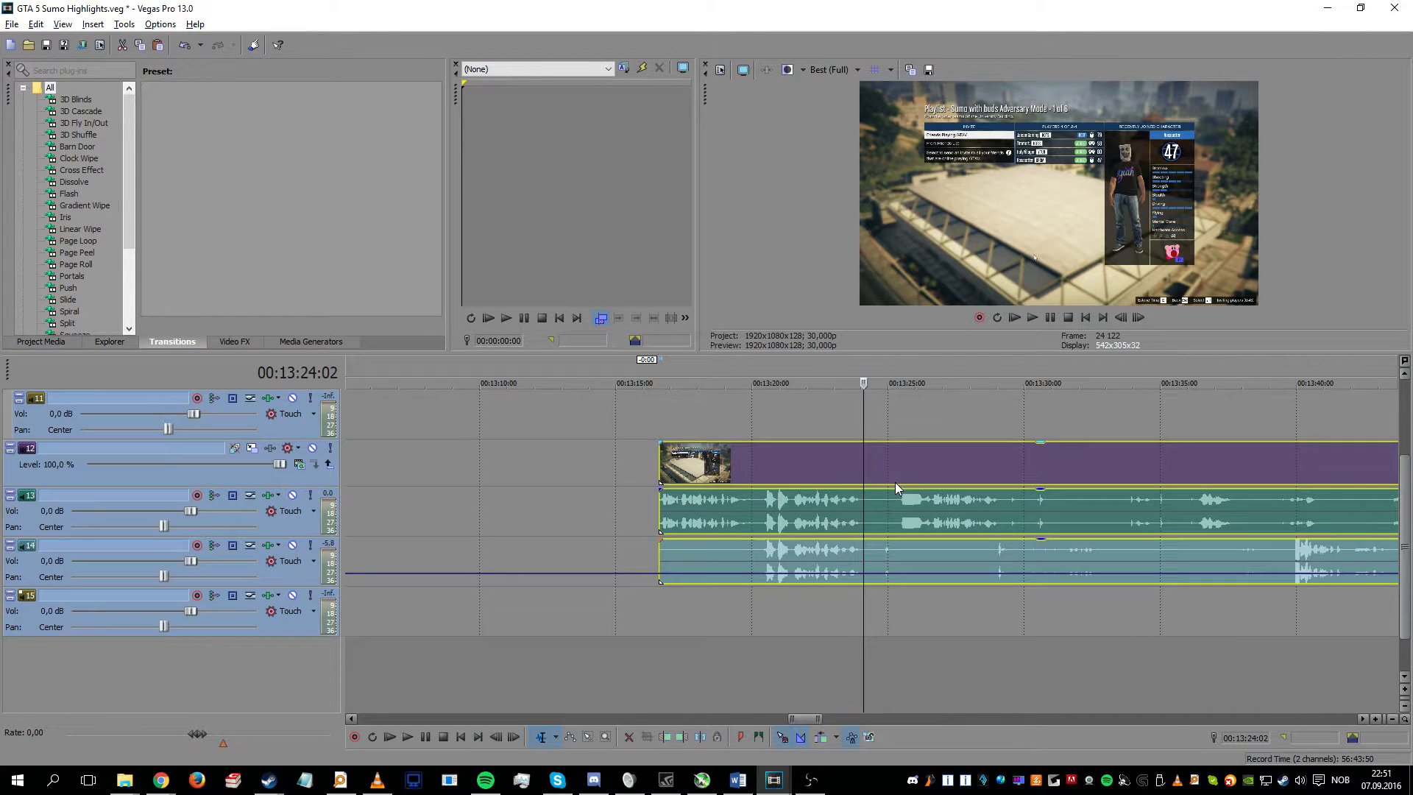
pyautogui.click(748, 462)
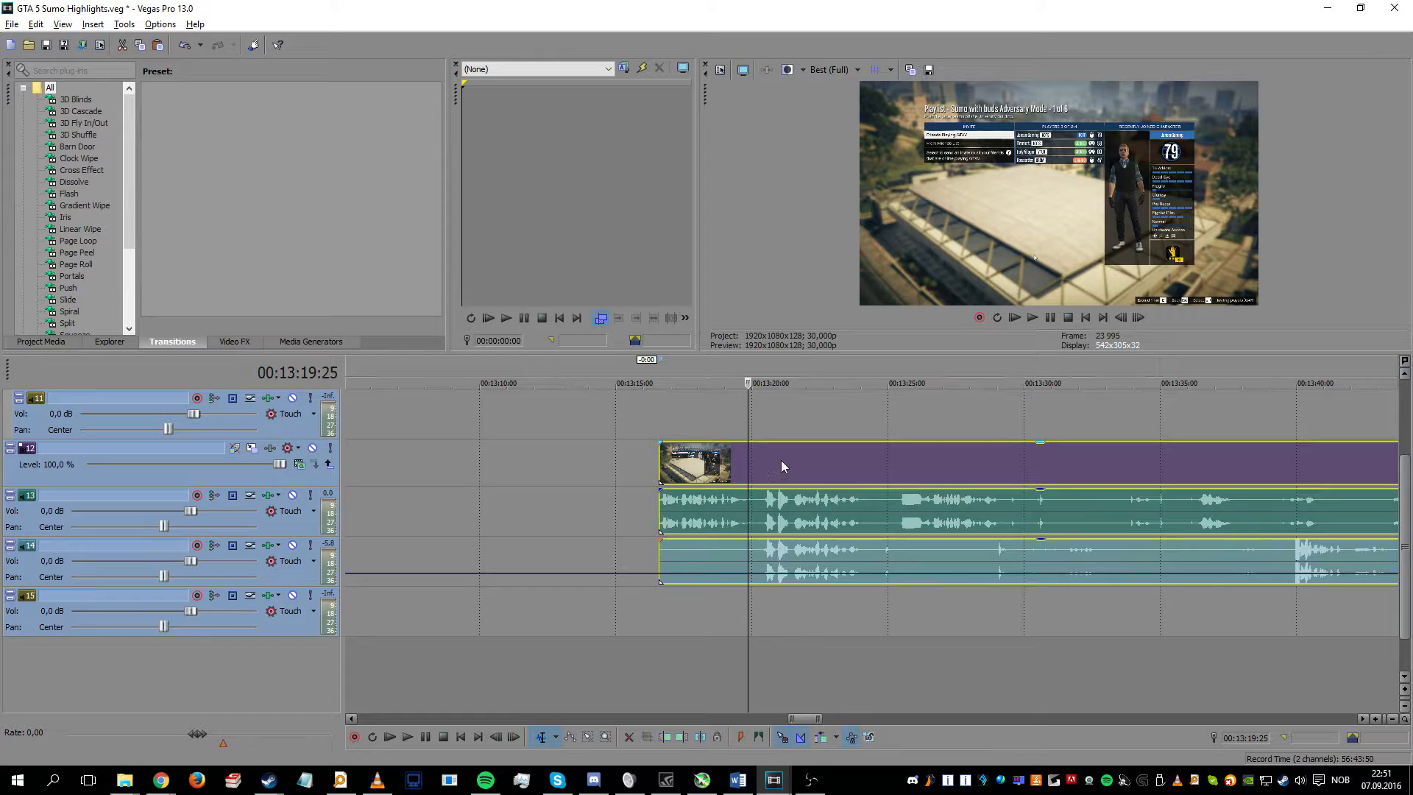
pyautogui.click(876, 462)
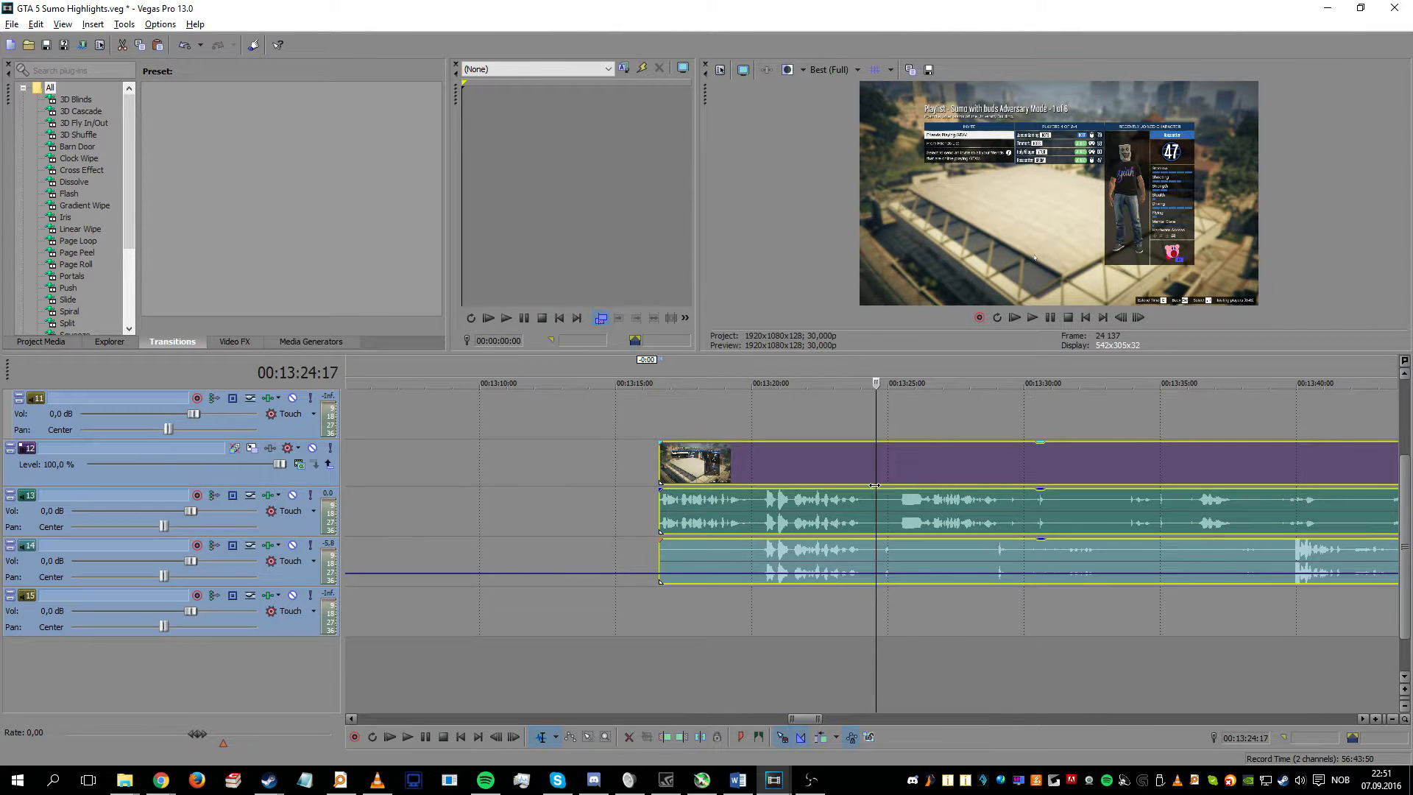
pyautogui.press('s')
pyautogui.click(873, 615)
pyautogui.click(894, 615)
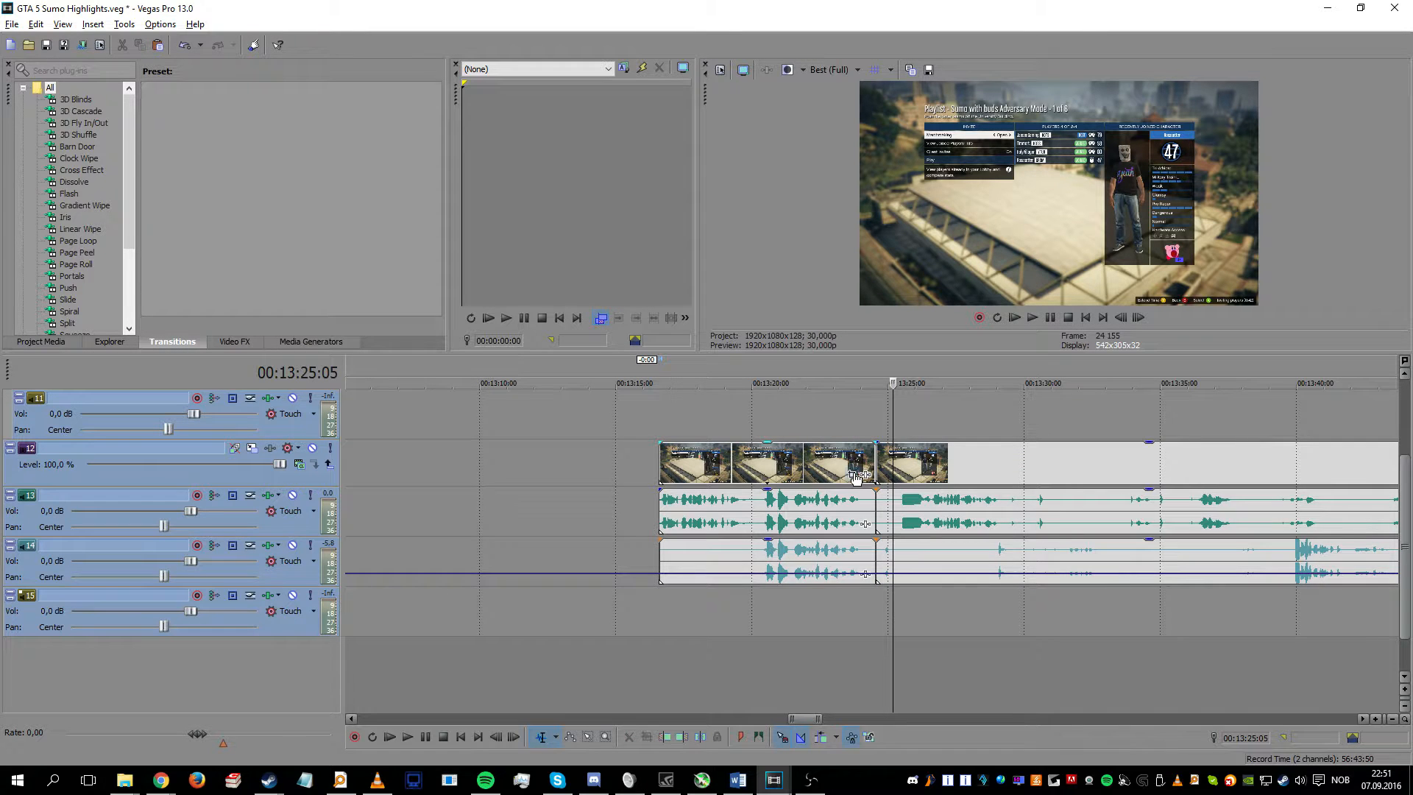
# Step: Delete the video and audio portions before the split on tracks 12, 13 and 14
pyautogui.press('Delete')
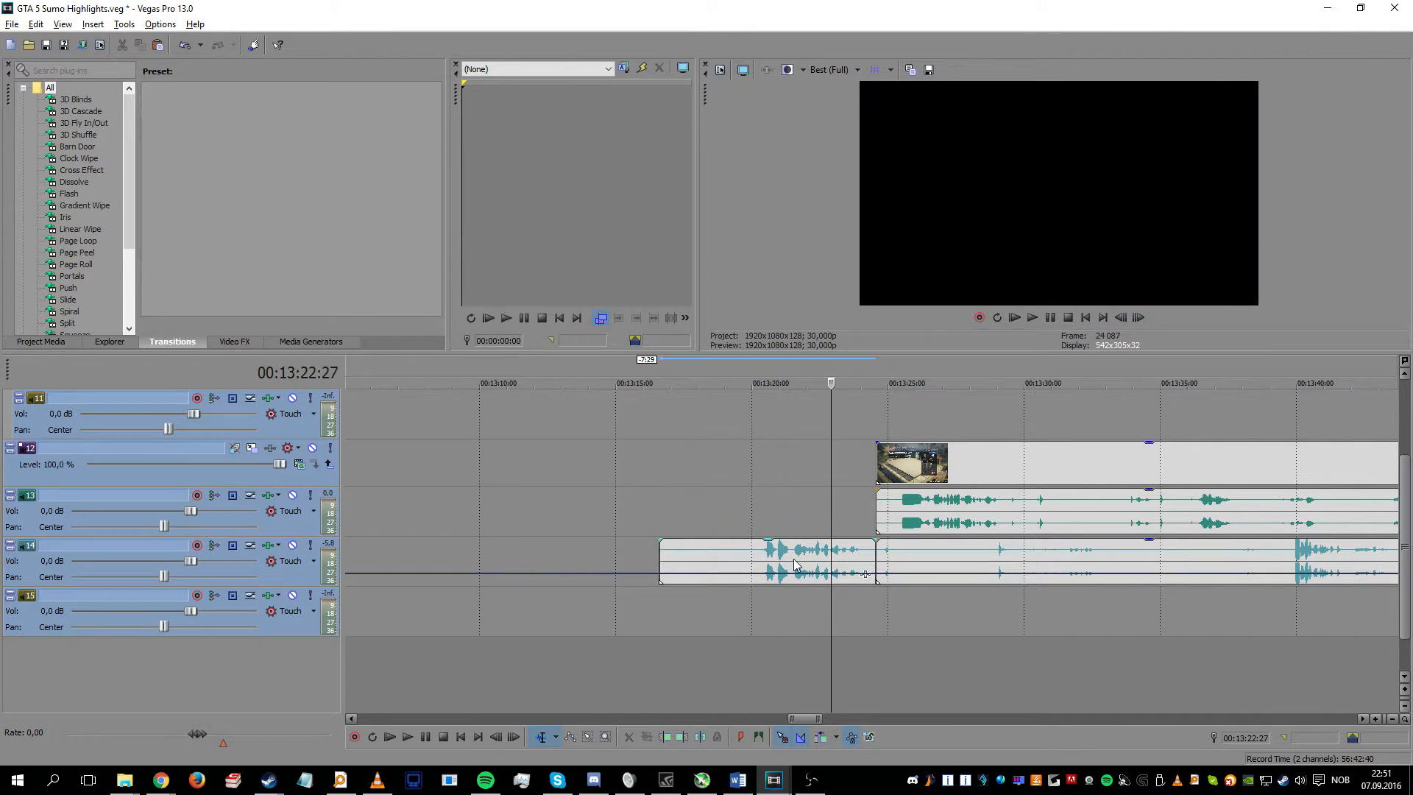
pyautogui.click(794, 560)
pyautogui.press('Delete')
# Step: Cut the track 12 video with its audio into pieces, the last cut at 00:13:31:21, and spread the pieces apart
pyautogui.moveTo(987, 449); pyautogui.dragTo(766, 460)
pyautogui.click(993, 466)
pyautogui.press('s')
pyautogui.click(1071, 463)
pyautogui.press('s')
pyautogui.moveTo(1164, 463); pyautogui.dragTo(1275, 463)
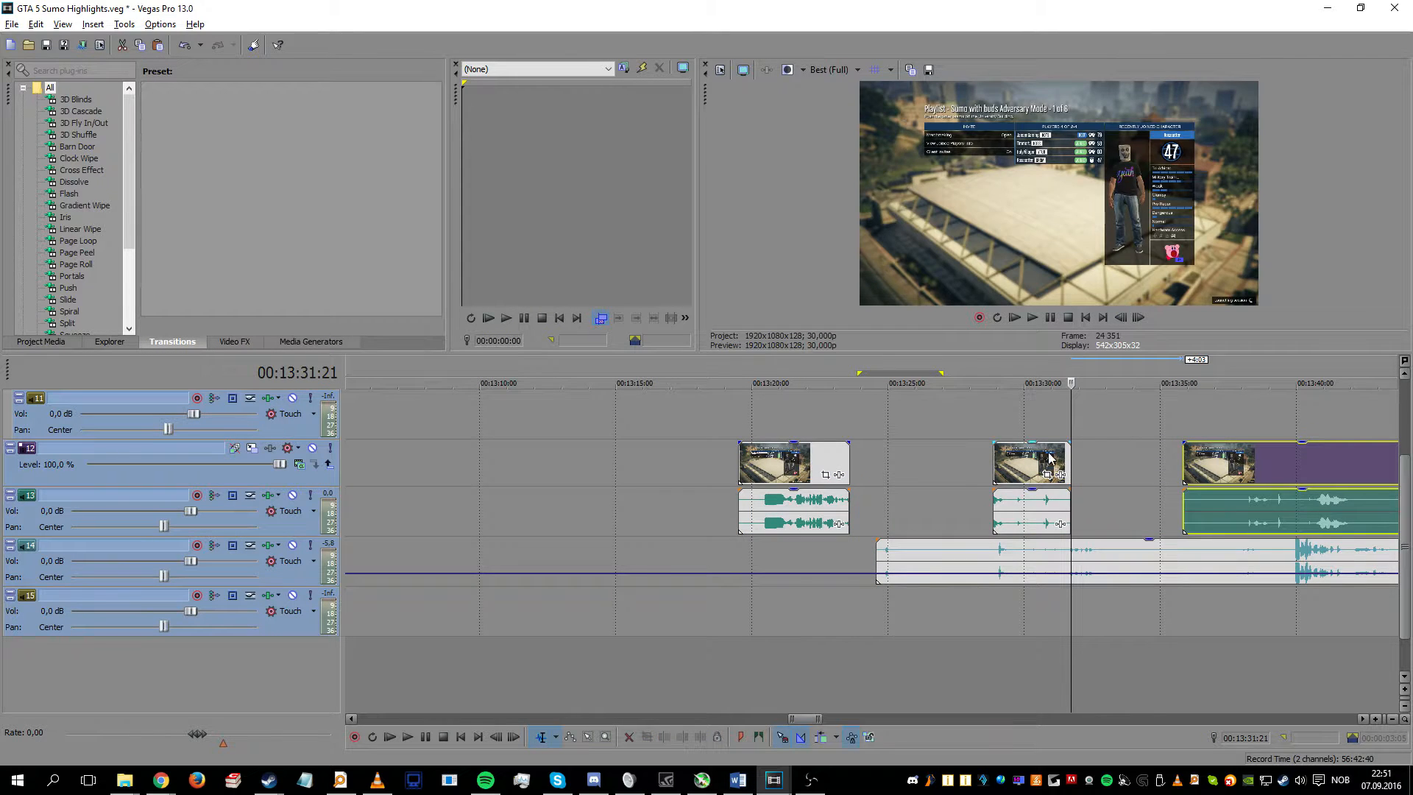
pyautogui.moveTo(1055, 453); pyautogui.dragTo(966, 460)
# Step: Cut the remaining track 12 footage further, including at 00:13:40:22, and move the resulting pieces earlier
pyautogui.click(1223, 464)
pyautogui.press('s')
pyautogui.click(1316, 465)
pyautogui.press('s')
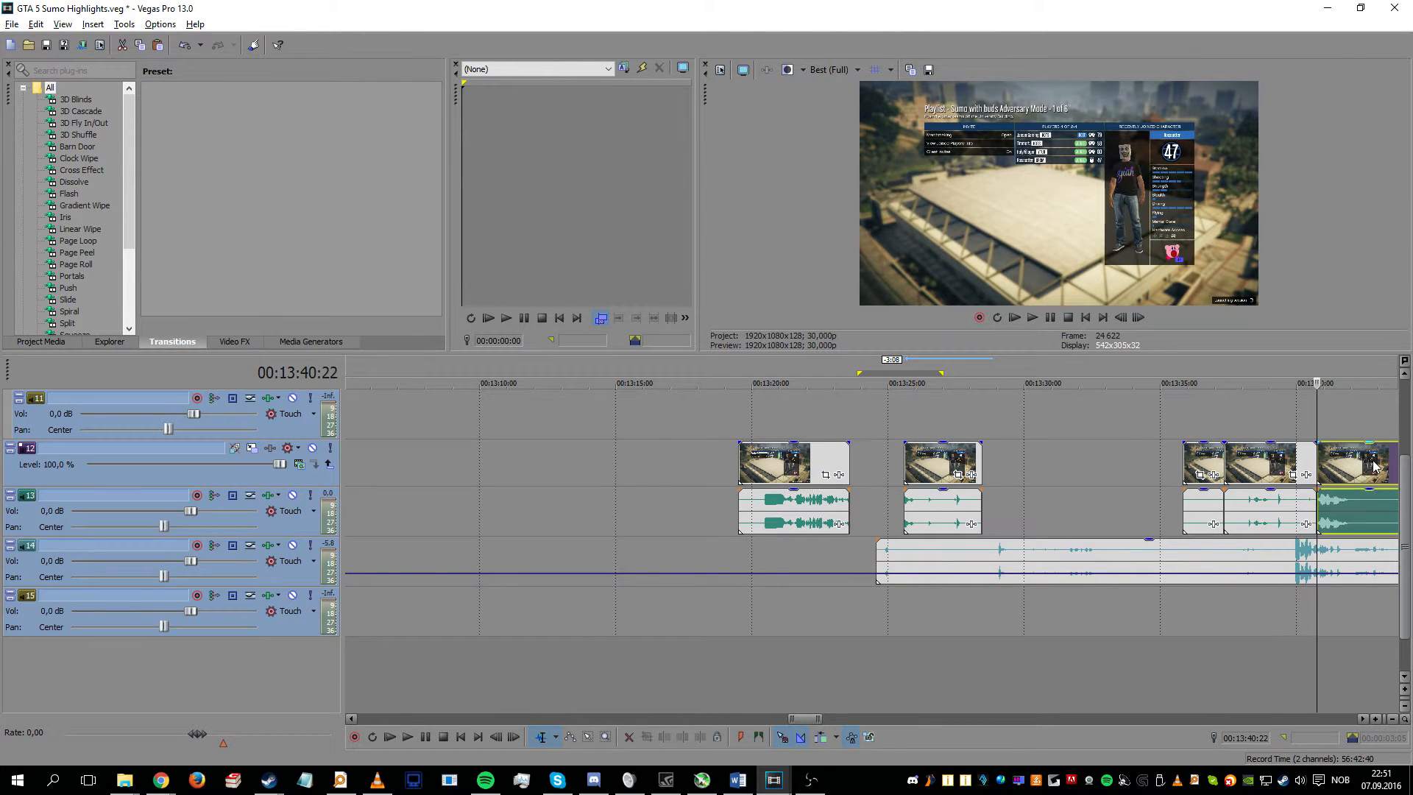
pyautogui.click(1373, 465)
pyautogui.press('s')
pyautogui.click(1271, 466)
pyautogui.moveTo(1205, 465); pyautogui.dragTo(1114, 473)
pyautogui.moveTo(1334, 464); pyautogui.dragTo(1231, 462)
pyautogui.scroll(-3, 1229, 461)
# Step: Undo the demonstration cuts and moves until the track 12 video is one continuous event again
pyautogui.hotkey('ctrl', 'z')
pyautogui.hotkey('ctrl', 'z')
pyautogui.hotkey('ctrl', 'z')
pyautogui.hotkey('ctrl', 'z')
pyautogui.hotkey('ctrl', 'z')
pyautogui.hotkey('ctrl', 'z')
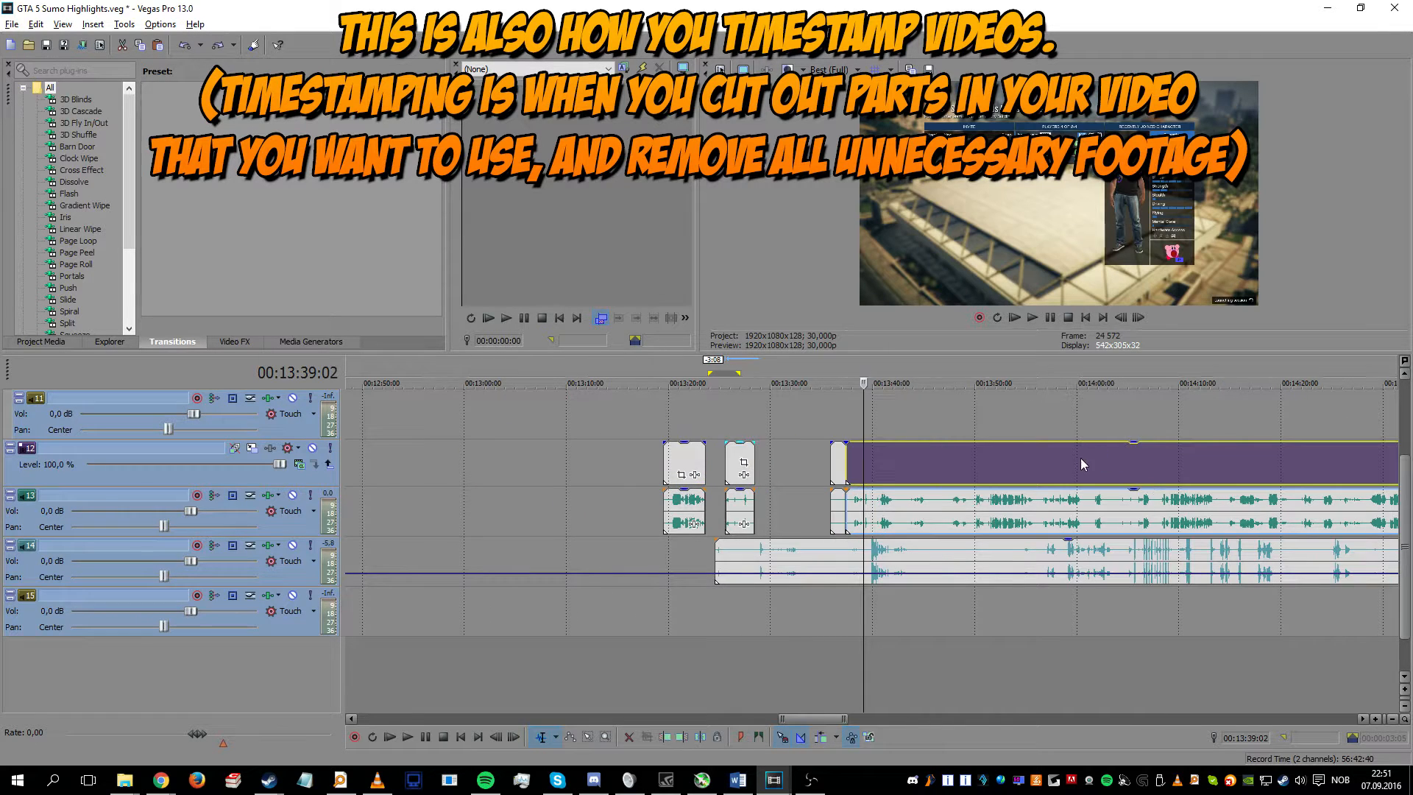
pyautogui.hotkey('ctrl', 'z')
pyautogui.hotkey('ctrl', 'z')
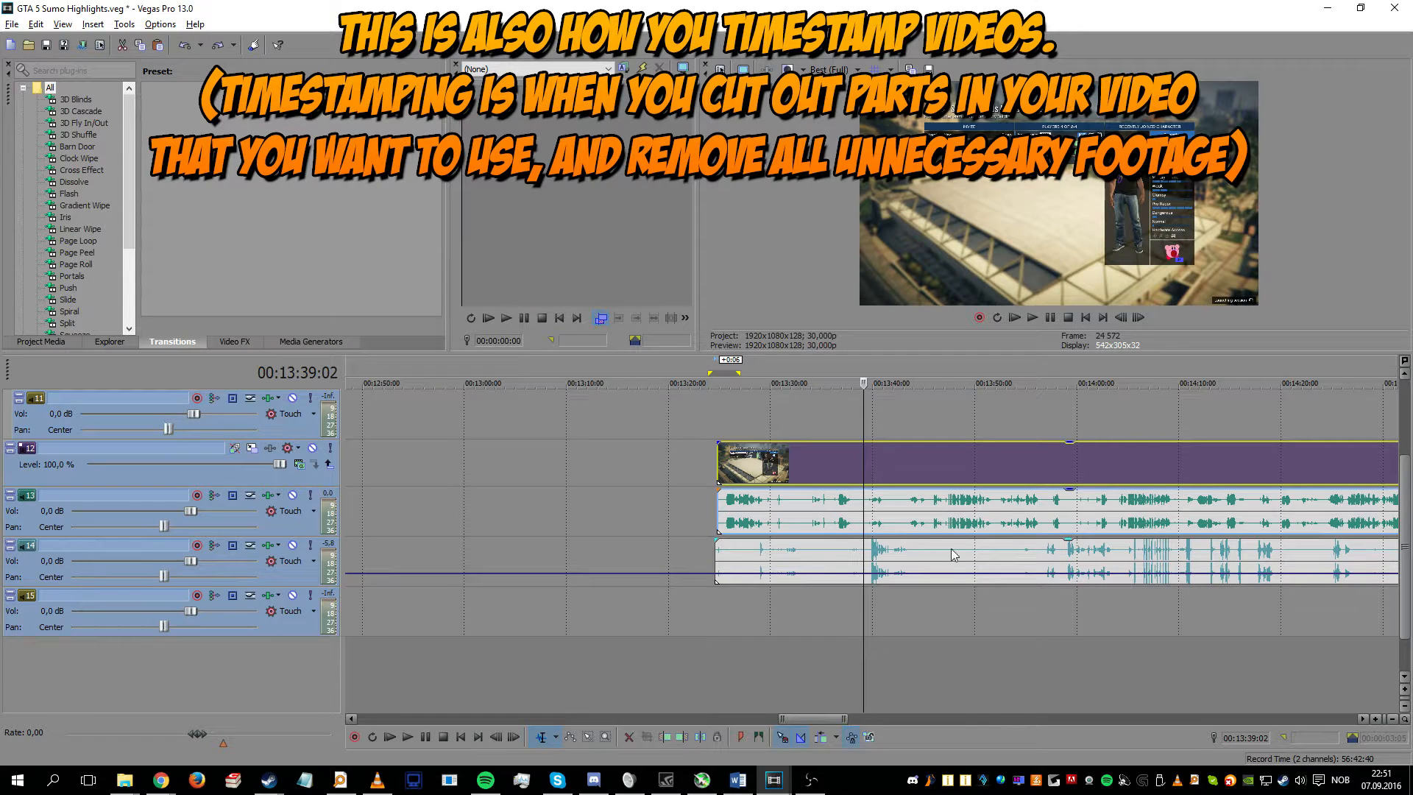
# Step: Move the track 12 video with its audio about 3 minutes 28 seconds earlier and line up the track 14 audio with it
pyautogui.scroll(-5, 1084, 551)
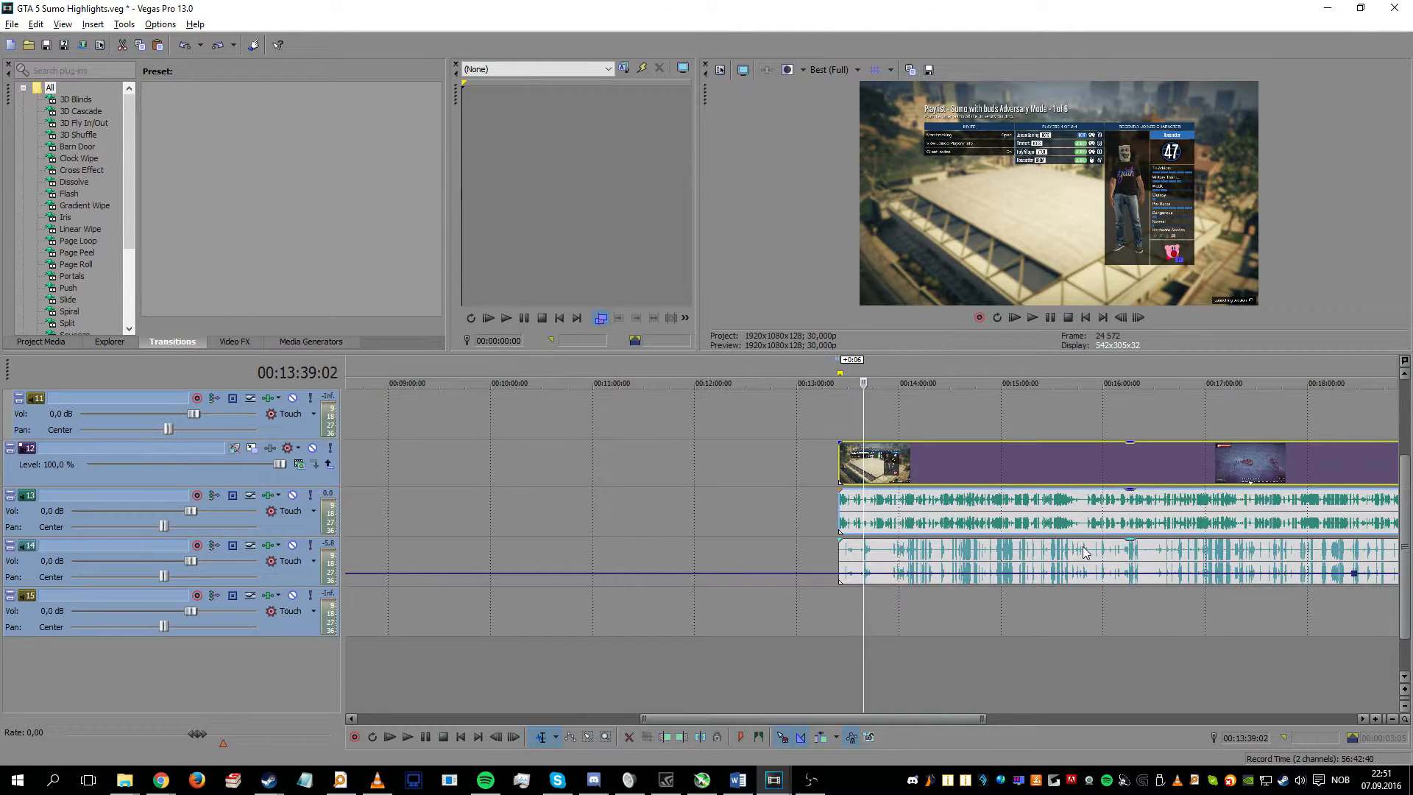
pyautogui.hscroll(3, 1083, 546)
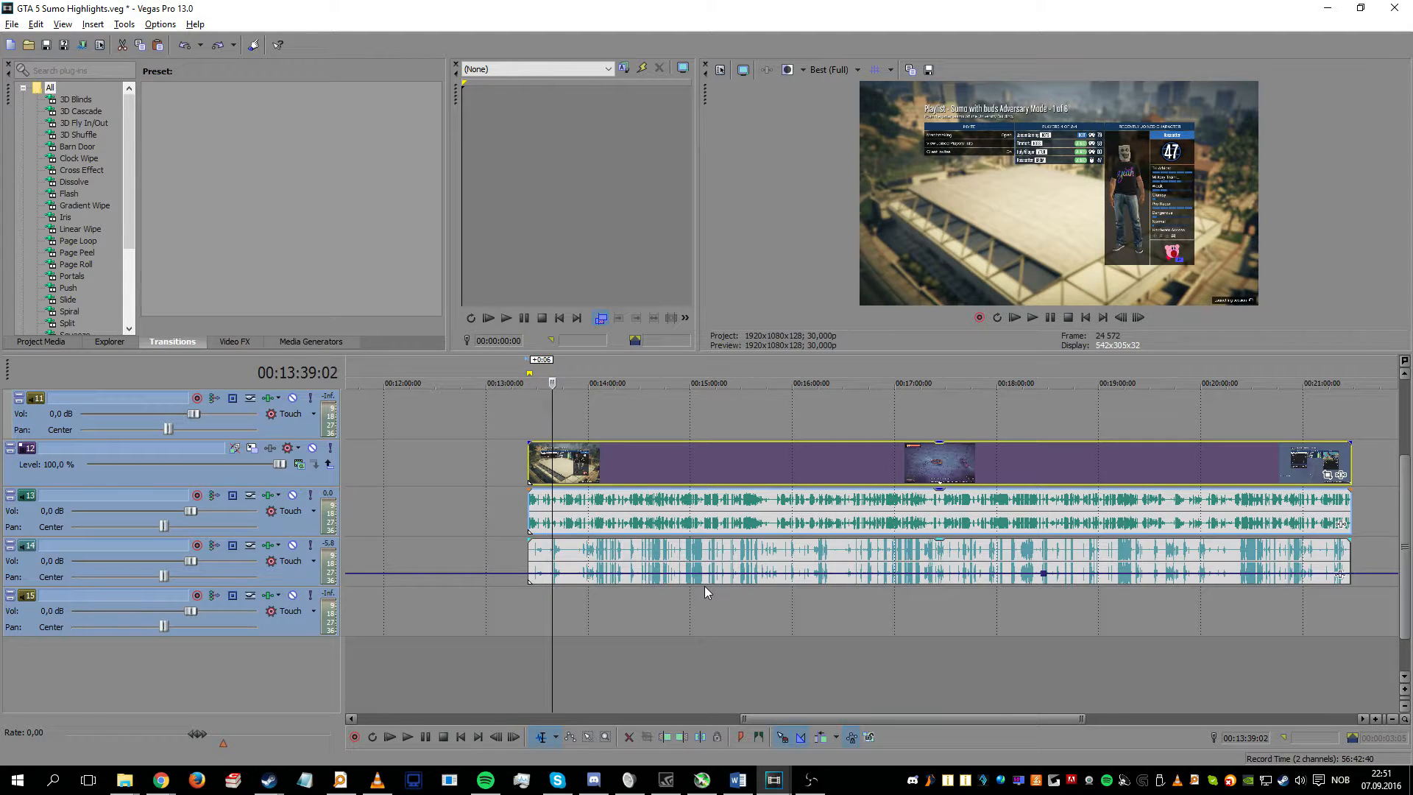
pyautogui.click(697, 589)
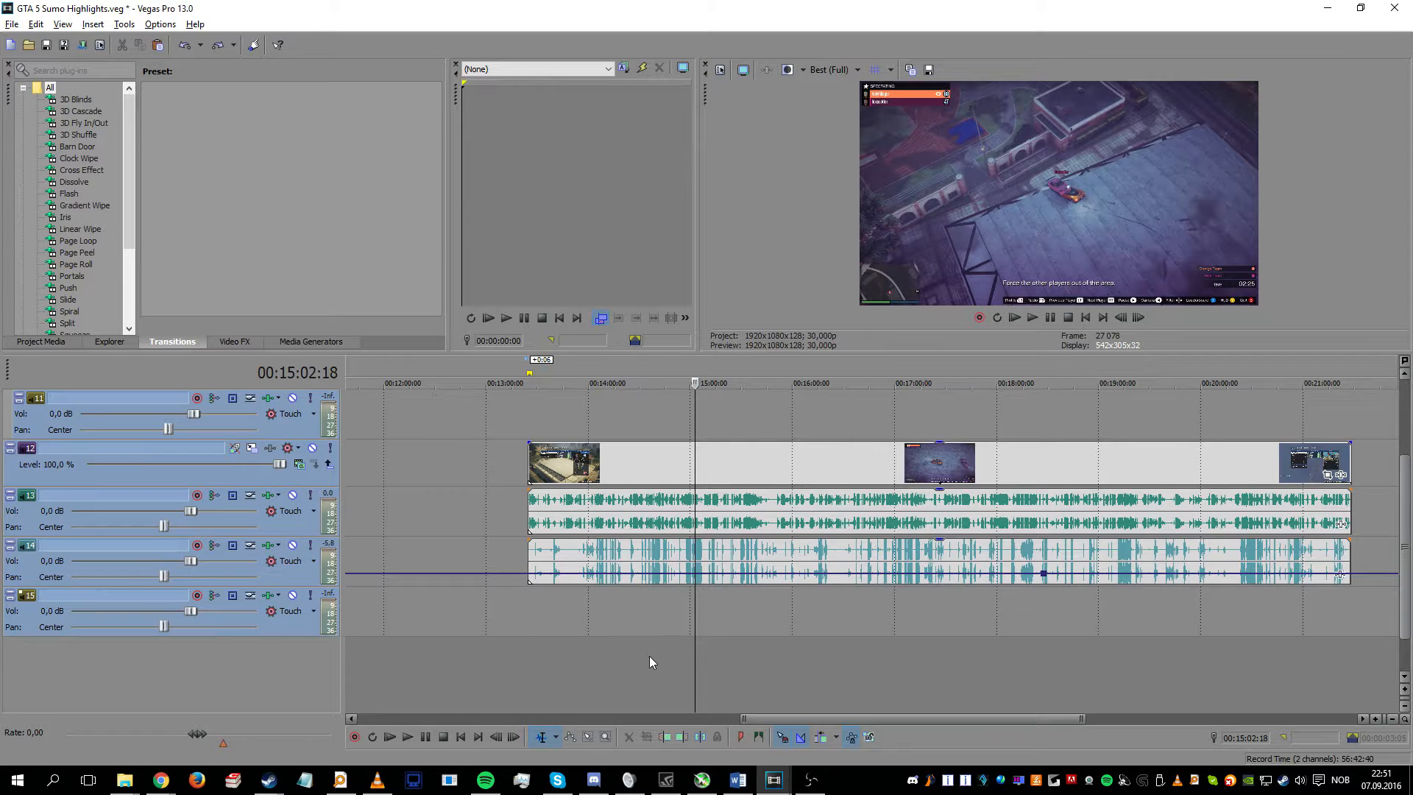
pyautogui.moveTo(858, 474); pyautogui.dragTo(541, 462)
pyautogui.scroll(-1, 780, 560)
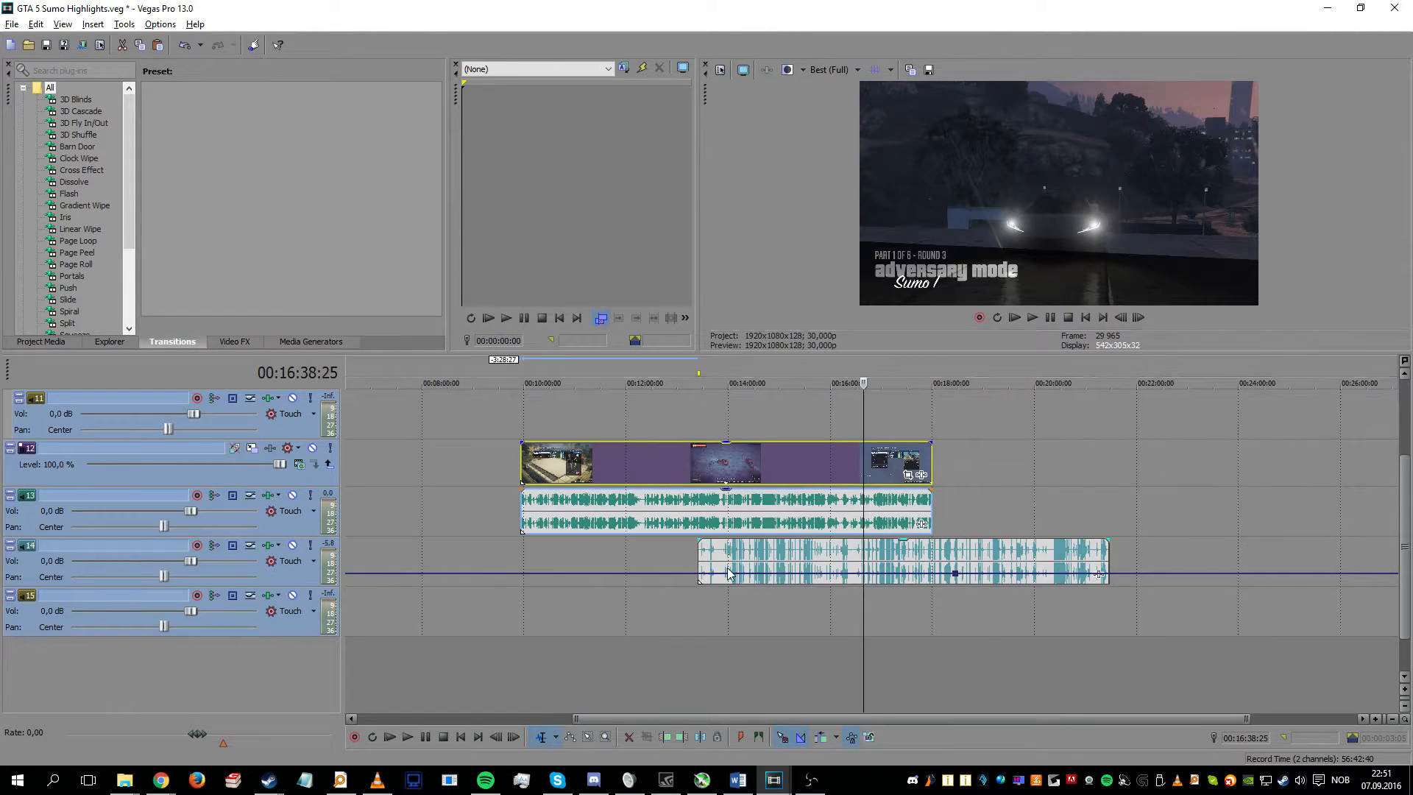
pyautogui.moveTo(808, 559); pyautogui.dragTo(625, 550)
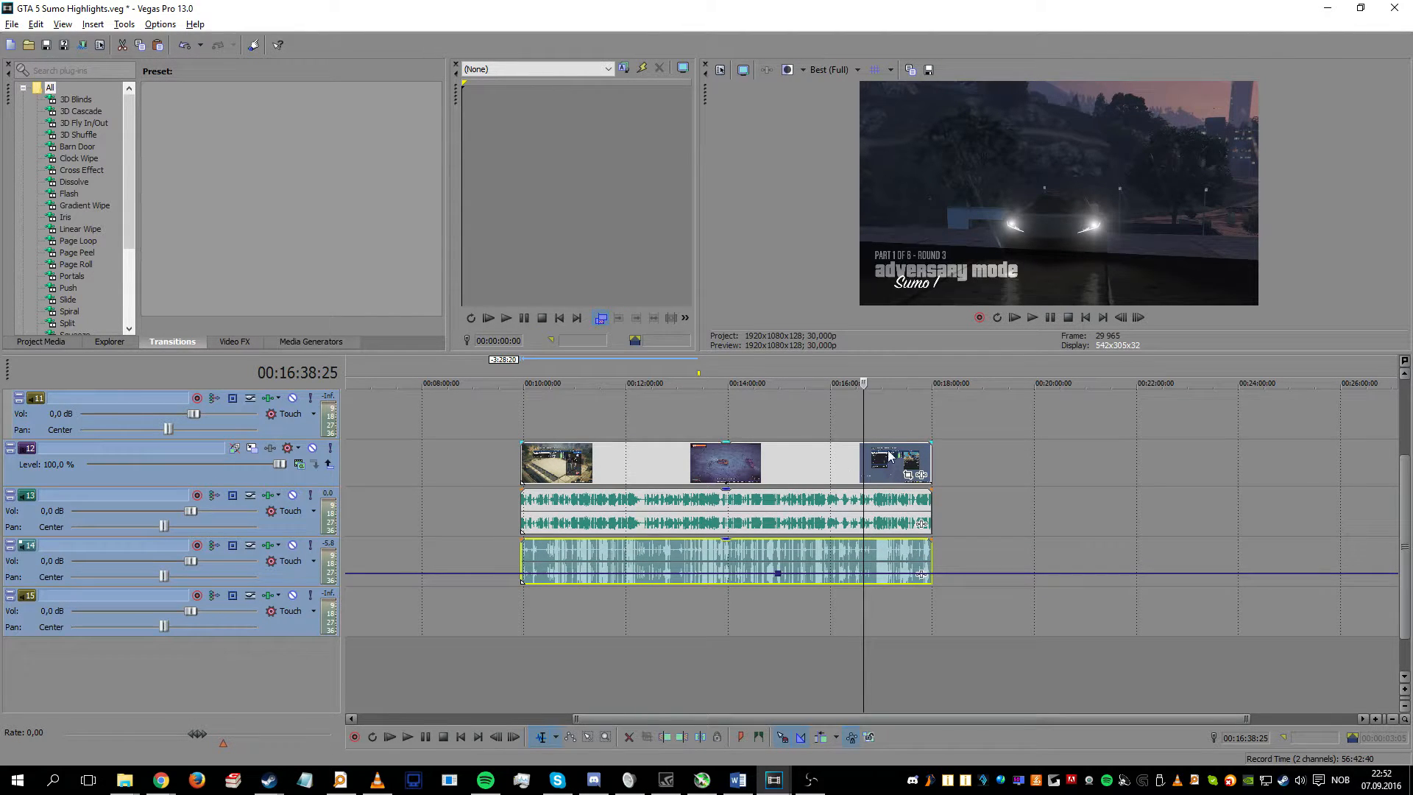
# Step: Select the track 12 video together with the track 13 and 14 audio and move them about 10 seconds earlier
pyautogui.click(577, 458)
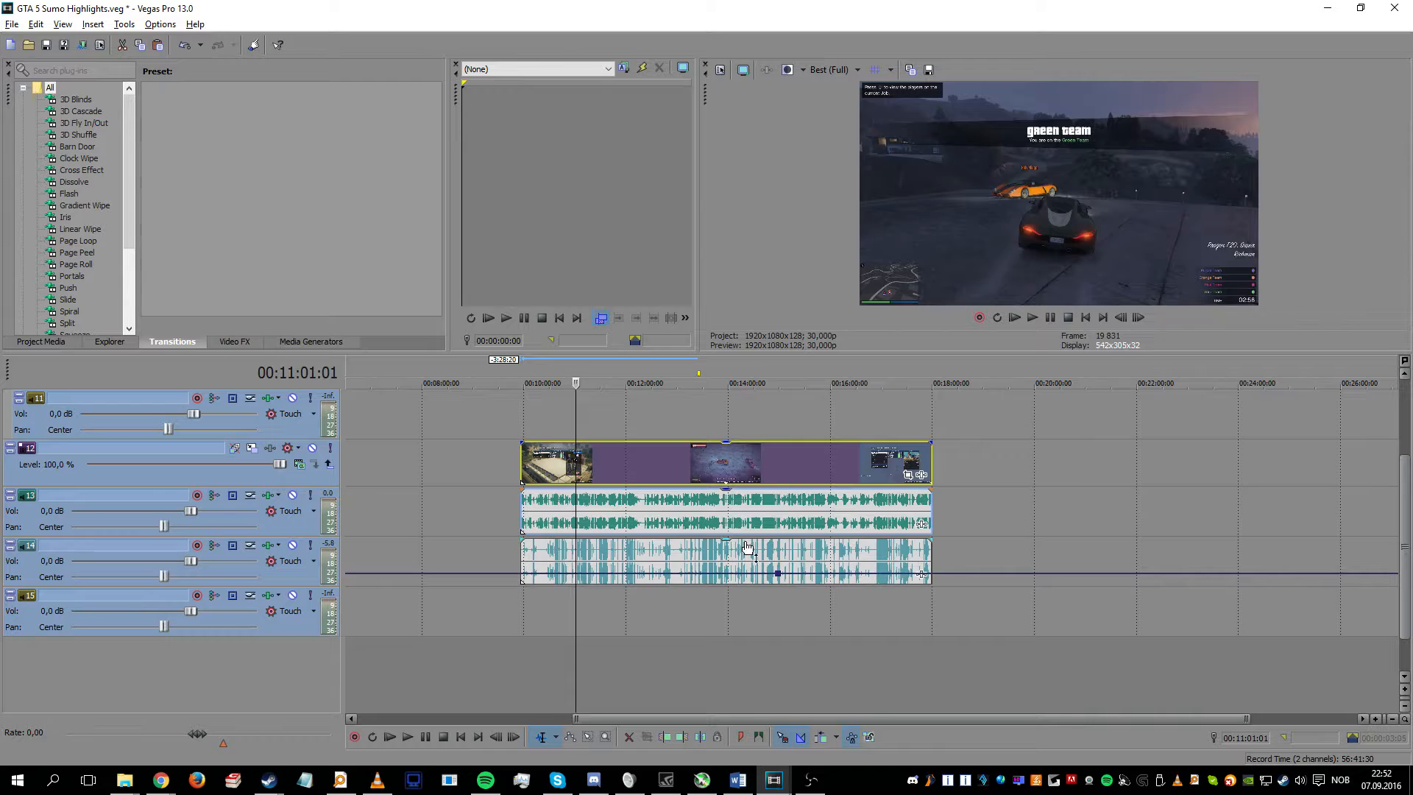
pyautogui.keyDown('shift'); pyautogui.click(630, 545); pyautogui.keyUp('shift')
pyautogui.moveTo(631, 473)
pyautogui.mouseDown()
pyautogui.moveTo(683, 461)
pyautogui.moveTo(639, 458)
pyautogui.mouseUp()
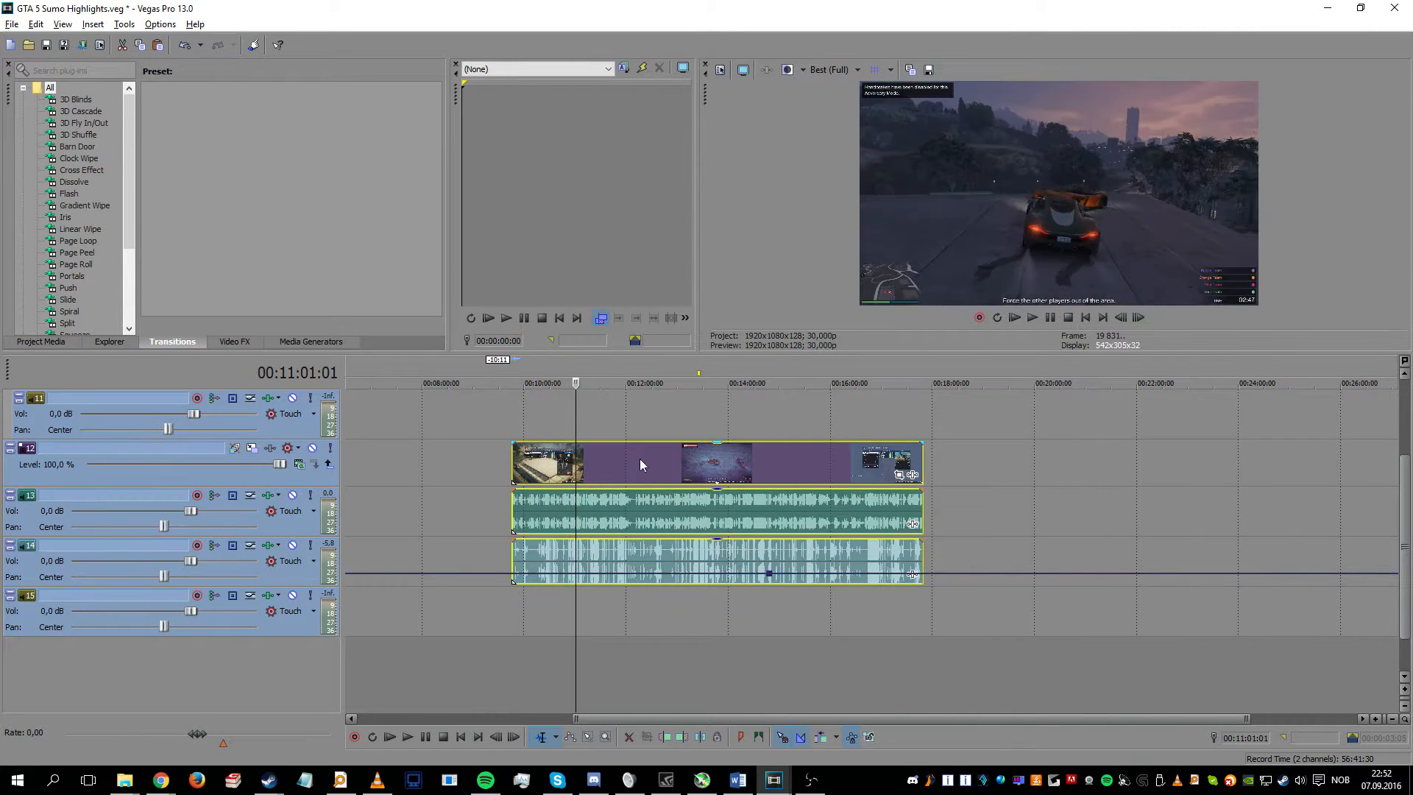
# Step: Group the track 12 video with the track 13 and track 14 audio events
pyautogui.click(755, 475)
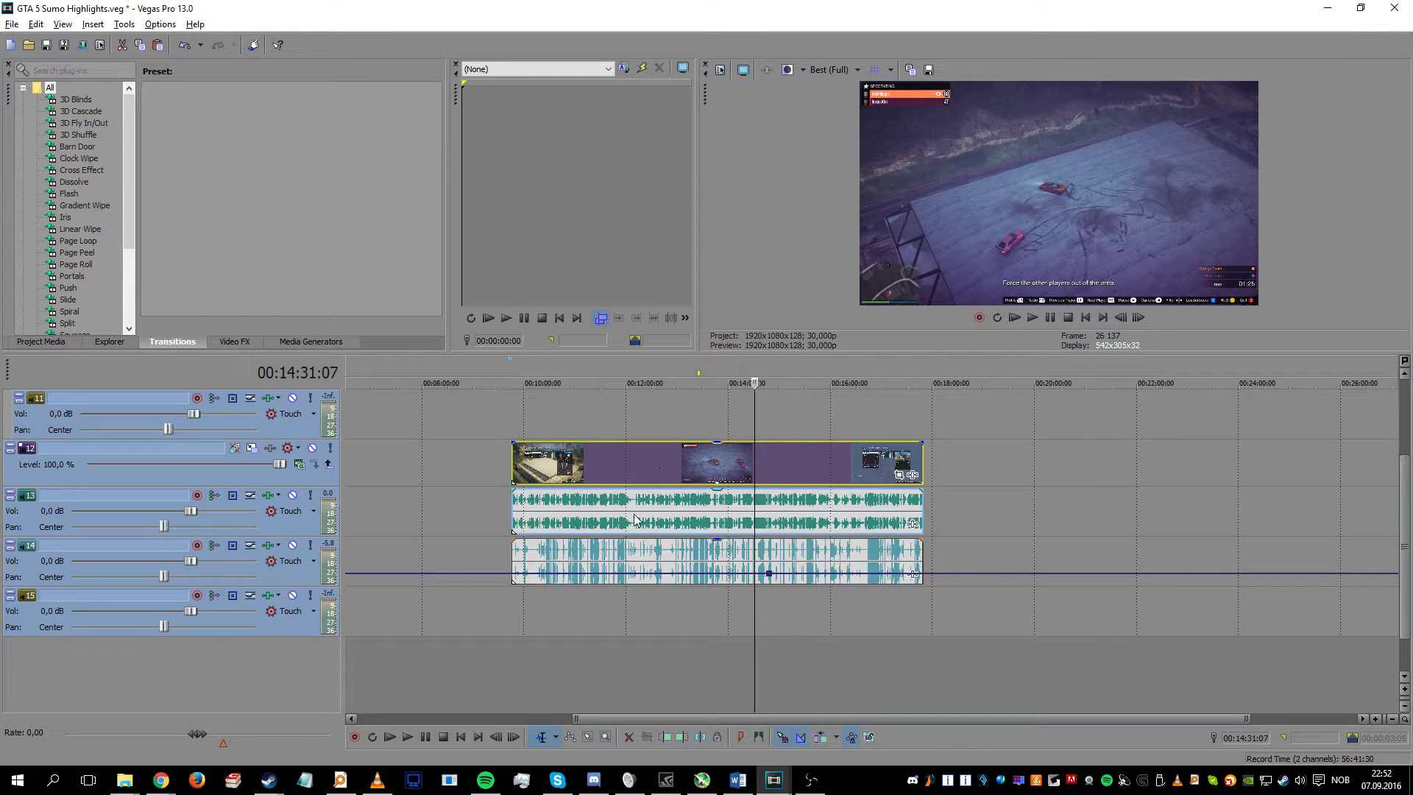
pyautogui.keyDown('shift'); pyautogui.click(623, 547); pyautogui.keyUp('shift')
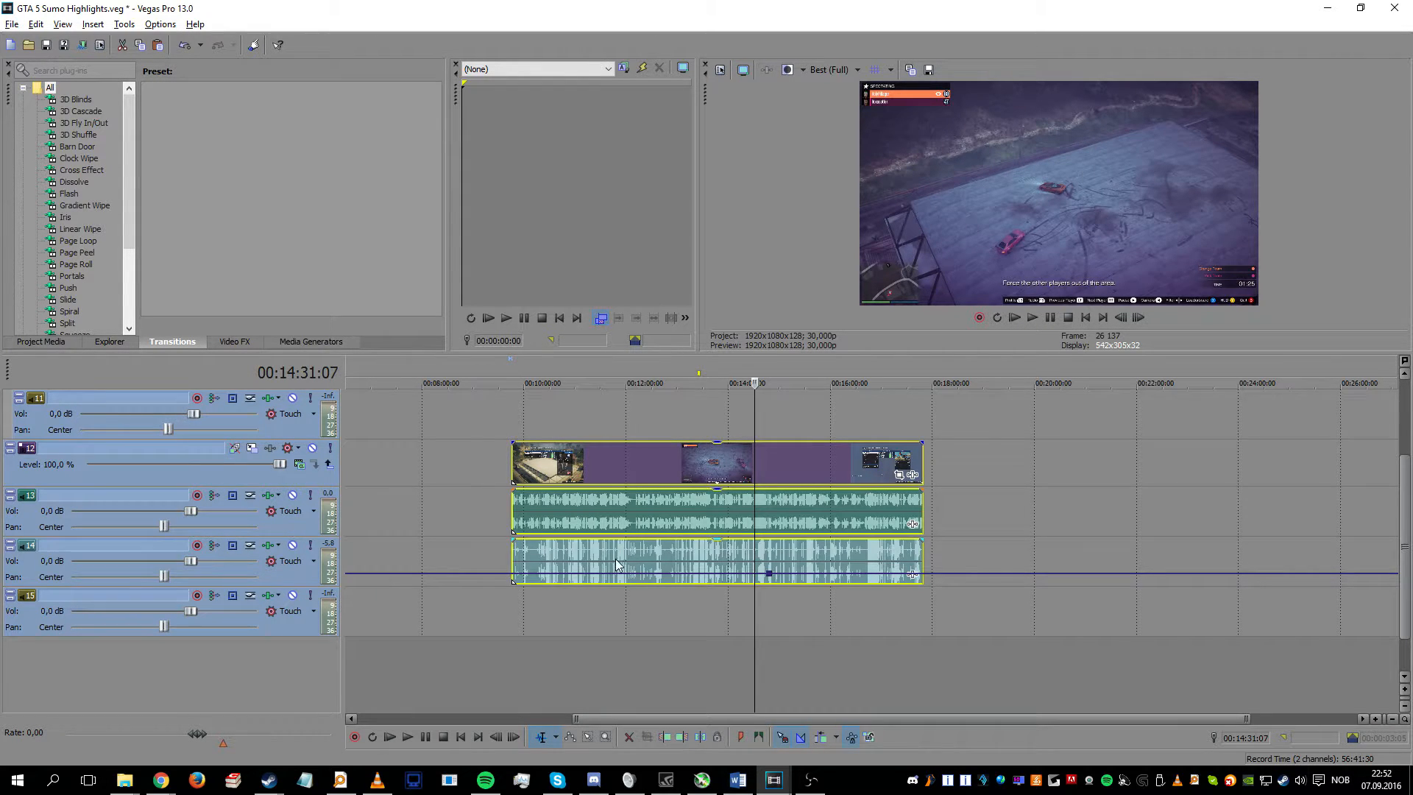
pyautogui.rightClick(637, 514)
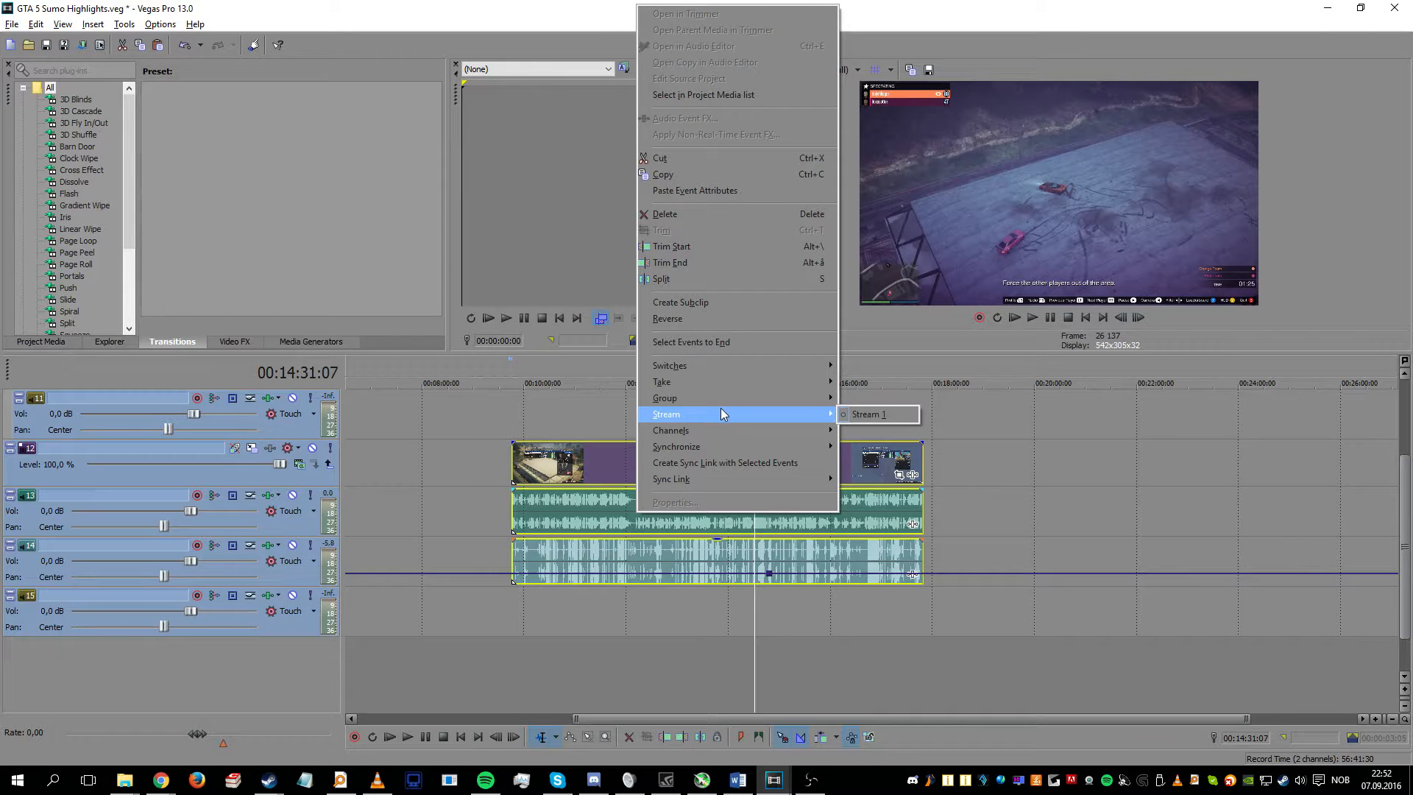
pyautogui.moveTo(723, 400)
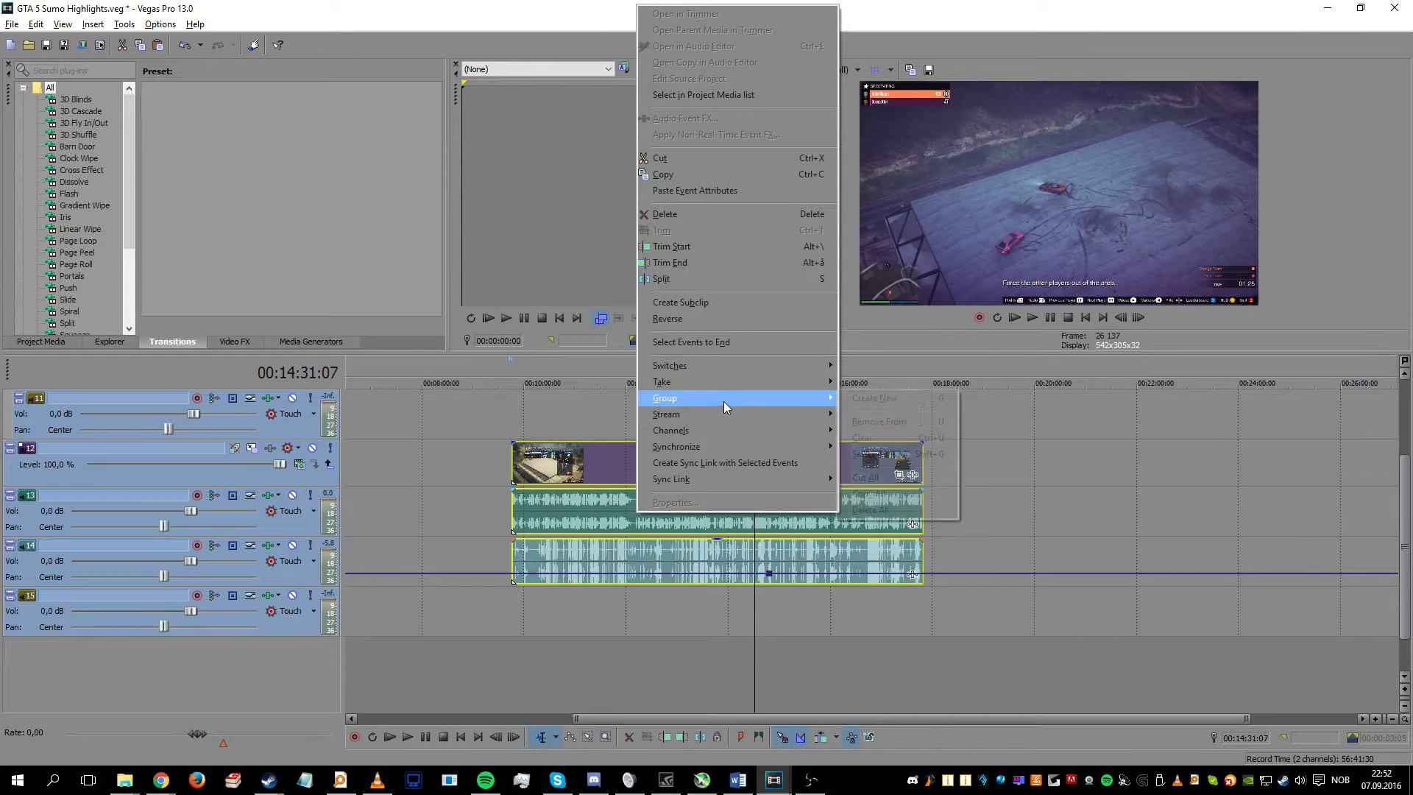
pyautogui.click(904, 400)
# Step: Split the grouped events at 00:13:02:04, move the second part about 2 minutes 50 seconds later and the first part about 15 seconds earlier
pyautogui.click(617, 662)
pyautogui.moveTo(586, 455); pyautogui.dragTo(886, 474)
pyautogui.click(679, 475)
pyautogui.press('s')
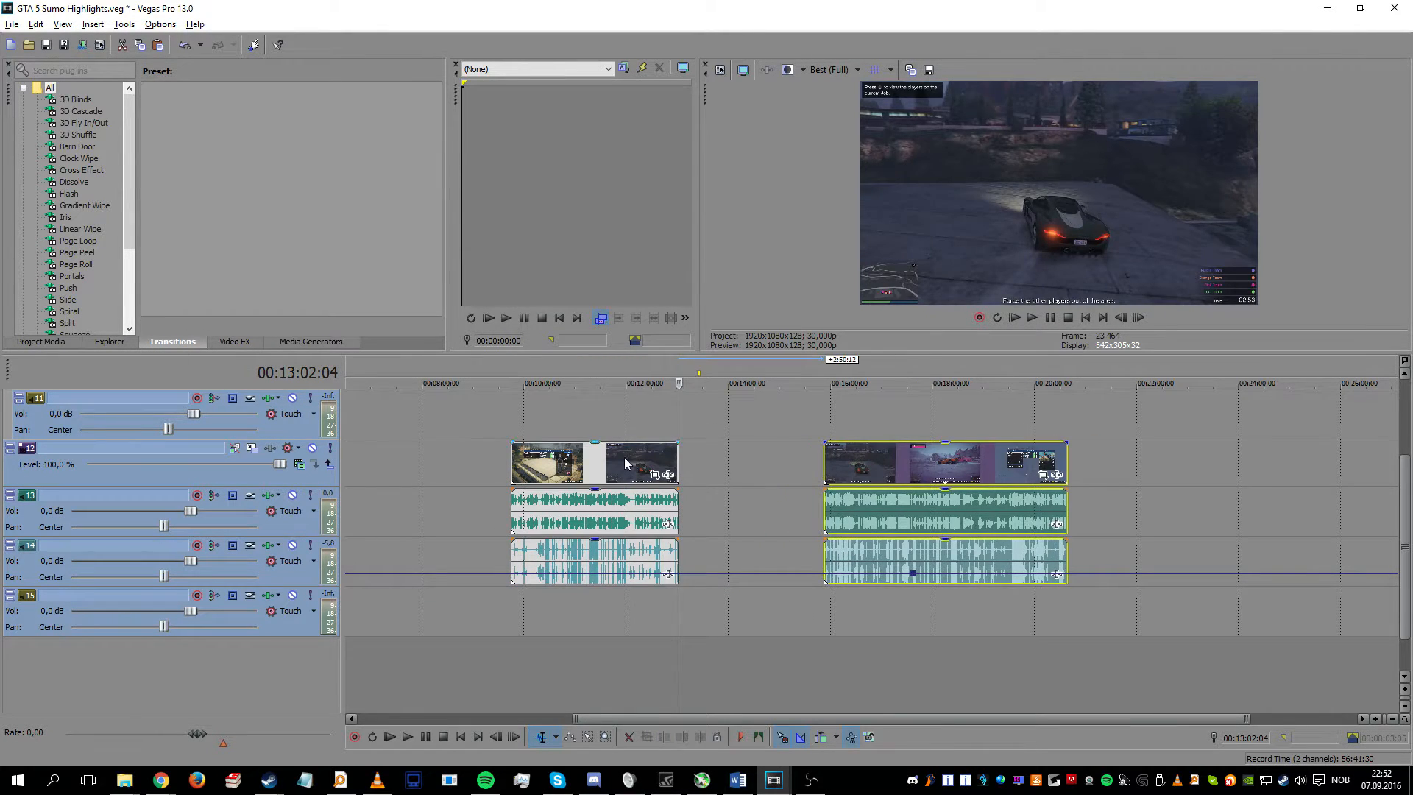
pyautogui.moveTo(639, 461); pyautogui.dragTo(626, 462)
# Step: Split the second grouped part into four pieces, including at 00:20:19:00, and move pieces of it earlier
pyautogui.click(874, 456)
pyautogui.press('s')
pyautogui.click(982, 460)
pyautogui.press('s')
pyautogui.click(1050, 465)
pyautogui.press('s')
pyautogui.moveTo(866, 459); pyautogui.dragTo(766, 459)
pyautogui.moveTo(936, 464); pyautogui.dragTo(798, 464)
pyautogui.moveTo(1022, 462); pyautogui.dragTo(926, 462)
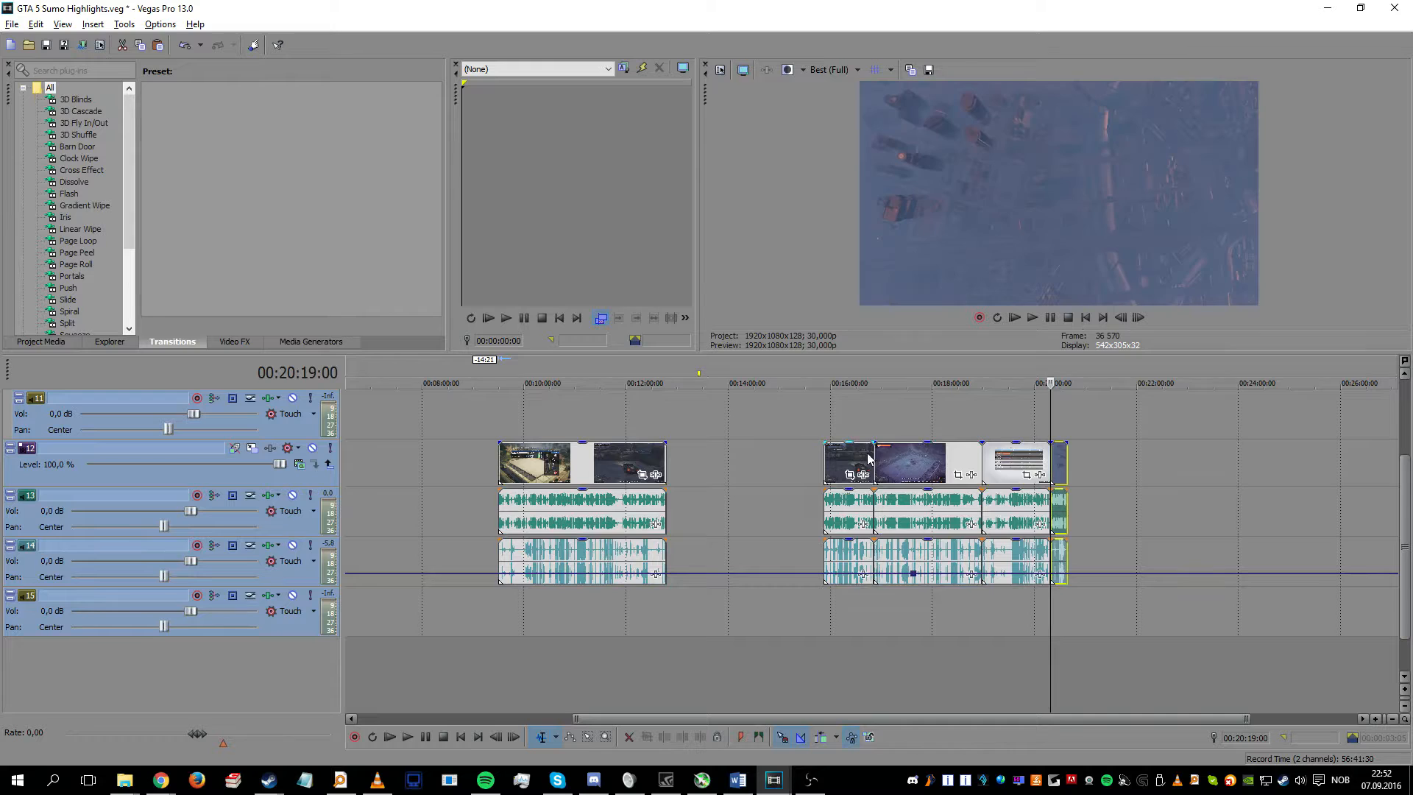
# Step: Undo the demonstration splits and moves until the grouped events on tracks 12 to 14 are continuous again
pyautogui.hotkey('ctrl', 'z')
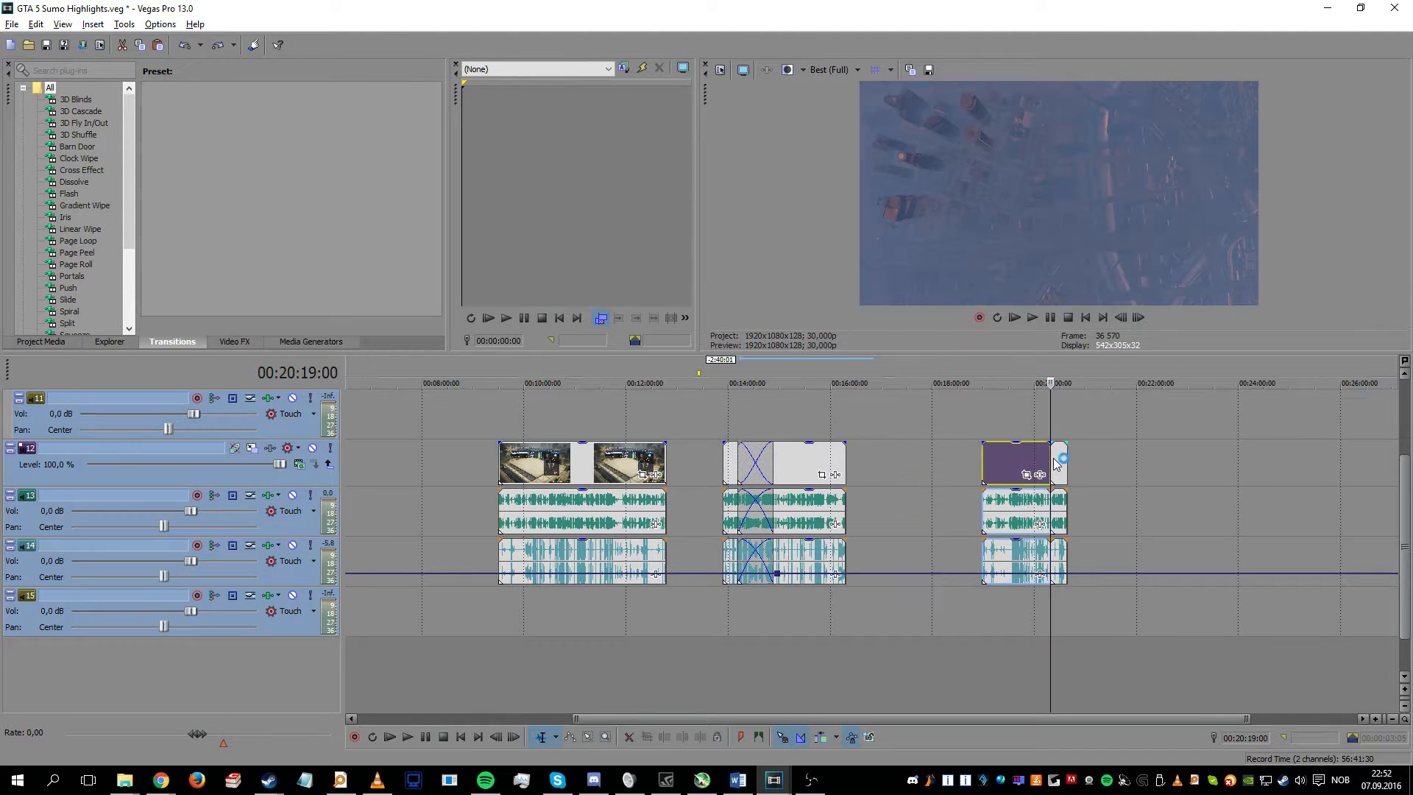
pyautogui.hotkey('ctrl', 'z')
pyautogui.hotkey('ctrl', 'z')
pyautogui.hotkey('ctrl', 'z')
pyautogui.hotkey('ctrl', 'z')
pyautogui.hotkey('ctrl', 'z')
pyautogui.hotkey('ctrl', 'z')
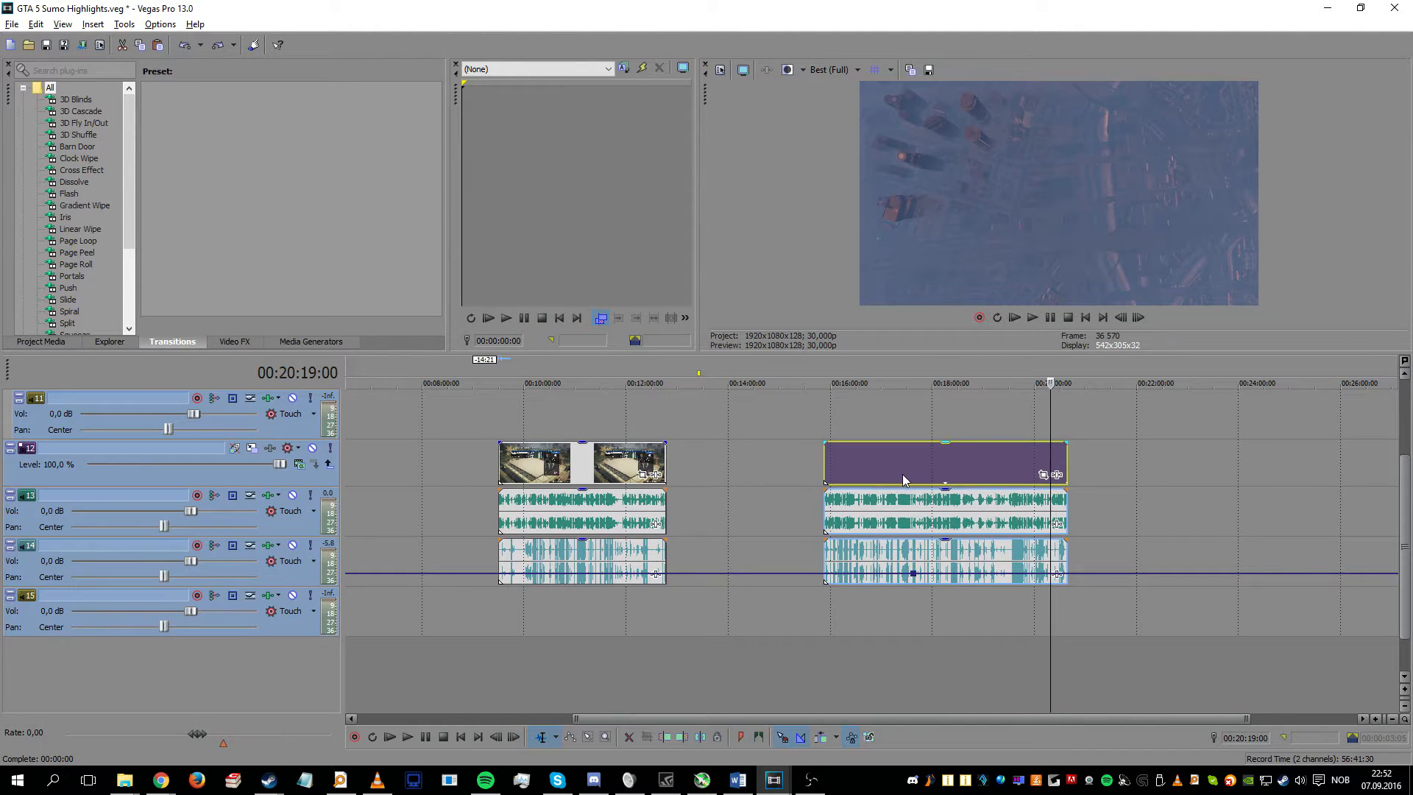
pyautogui.hotkey('ctrl', 'z')
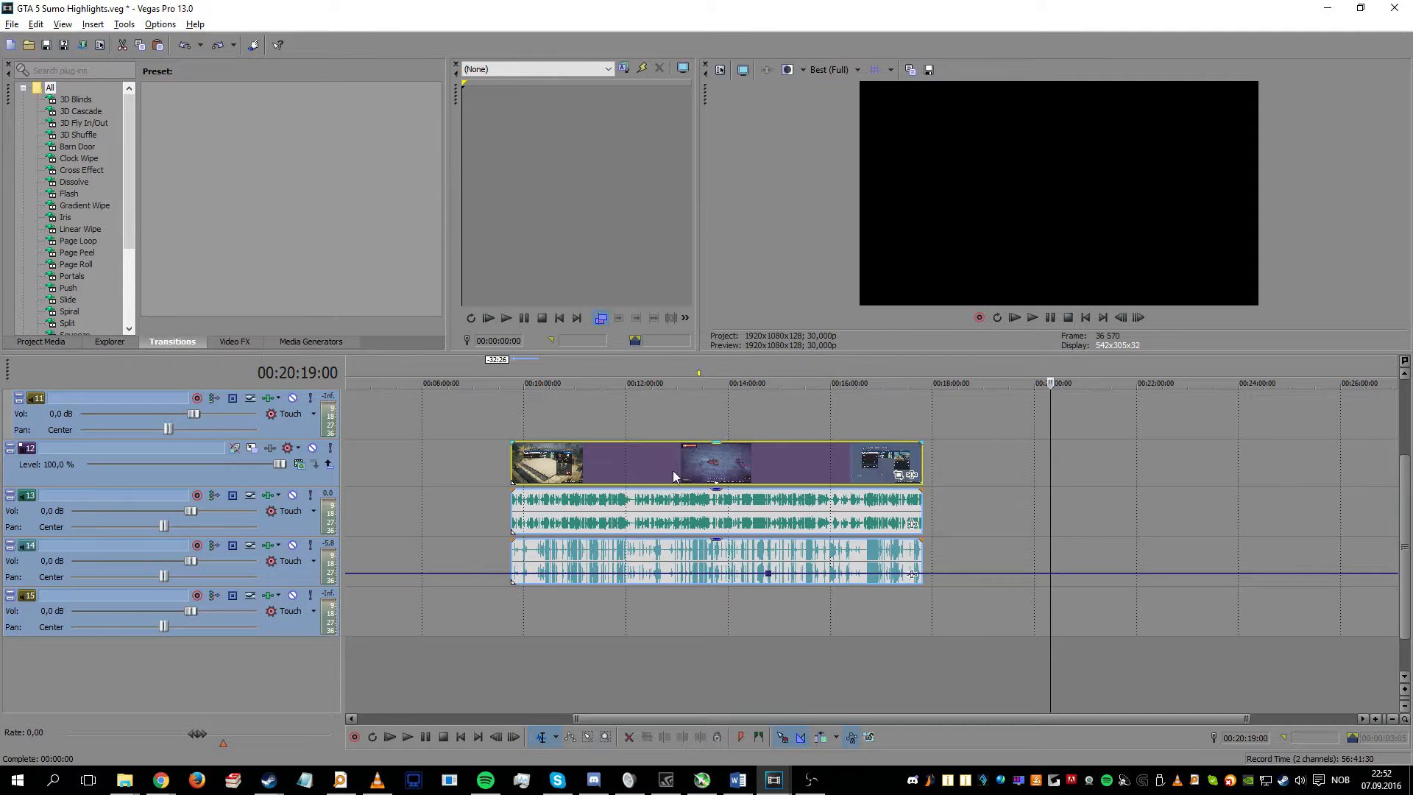
# Step: Remove the selected video and audio events on tracks 12 to 14 from their group
pyautogui.rightClick(664, 542)
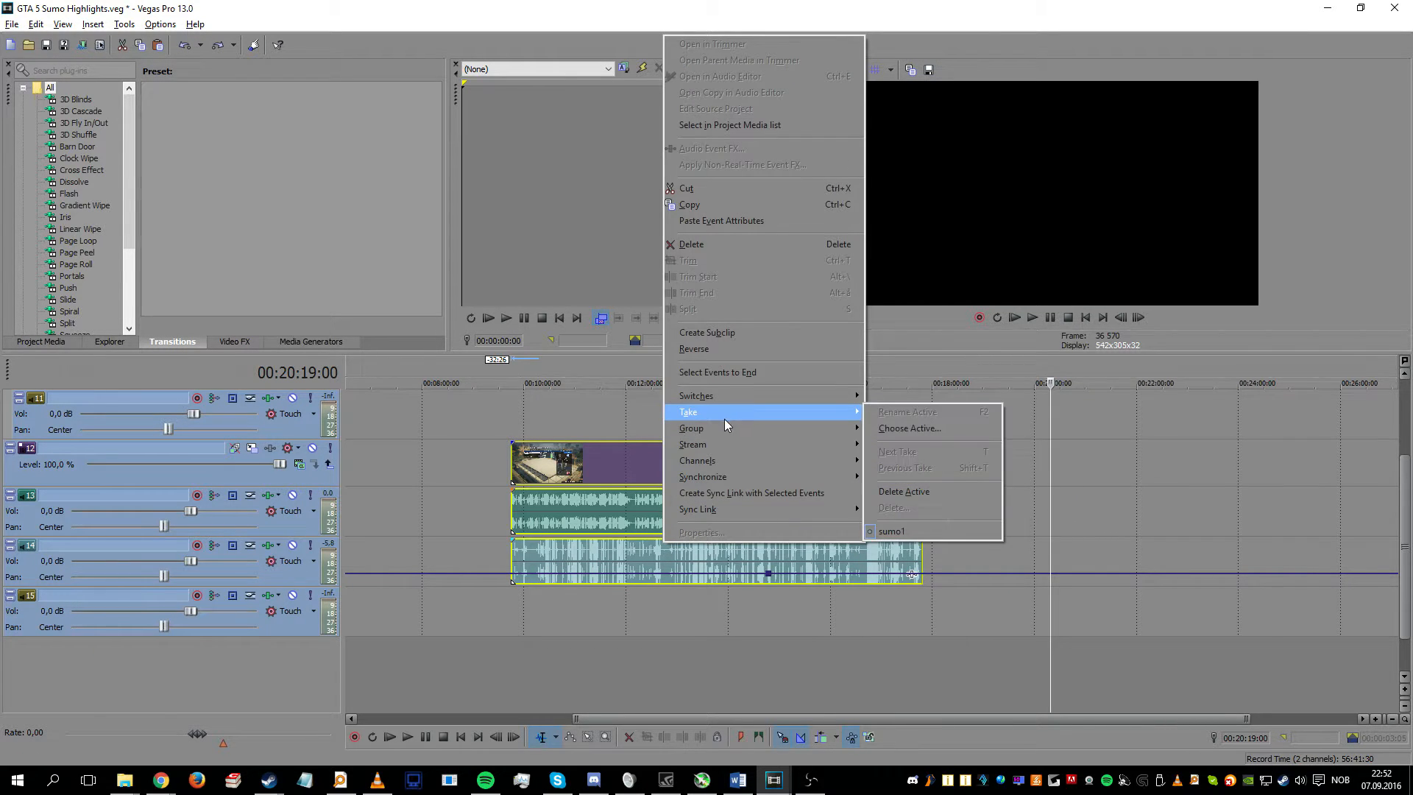
pyautogui.moveTo(772, 428)
pyautogui.click(905, 451)
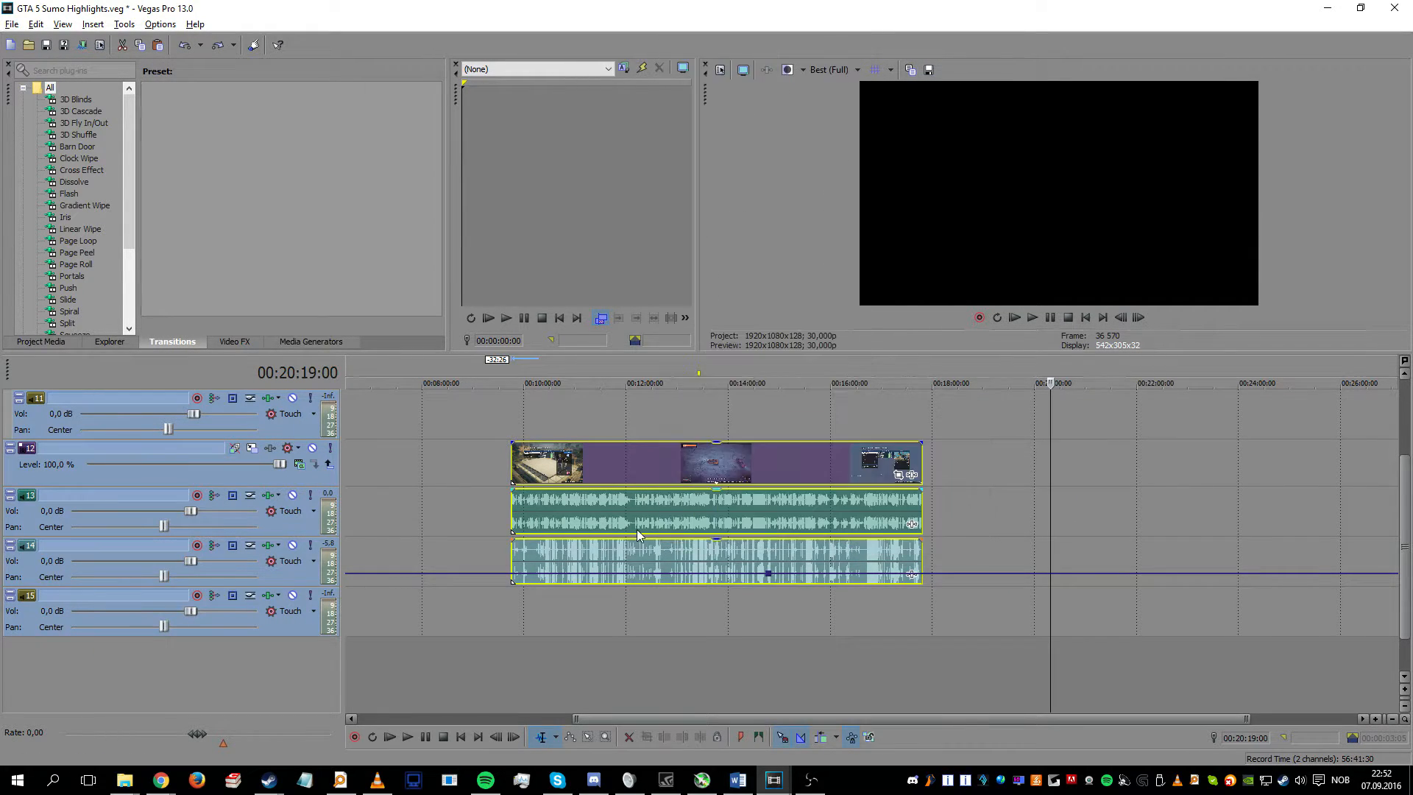
pyautogui.click(637, 524)
# Step: Move the track 13 audio, the track 12 video and the track 14 audio independently along the timeline
pyautogui.moveTo(577, 511); pyautogui.dragTo(831, 505)
pyautogui.click(799, 464)
pyautogui.moveTo(690, 459); pyautogui.dragTo(840, 461)
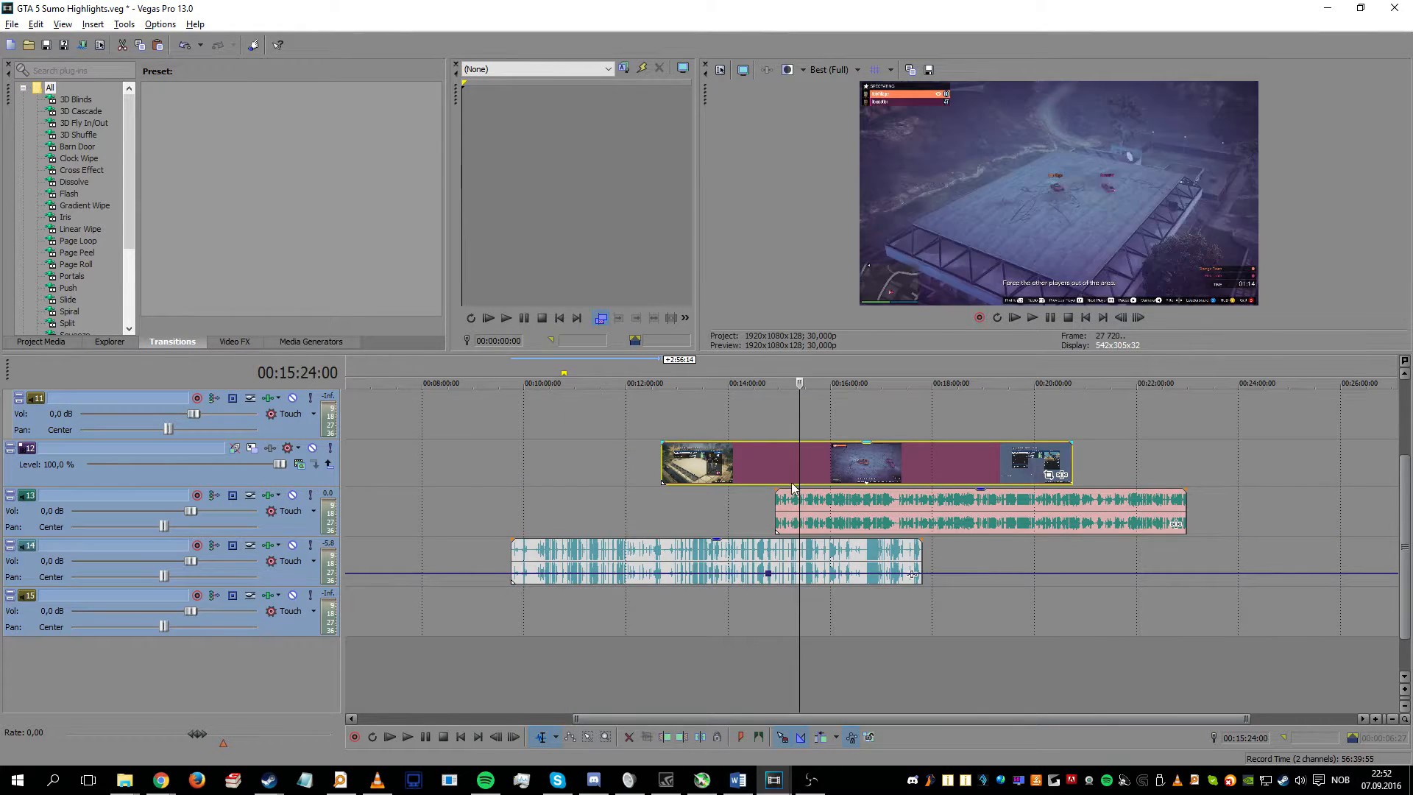
pyautogui.moveTo(716, 555); pyautogui.dragTo(611, 545)
pyautogui.moveTo(819, 498); pyautogui.dragTo(602, 493)
# Step: Undo the independent moves and group changes until the events on tracks 12 to 14 line up again
pyautogui.hotkey('ctrl', 'z')
pyautogui.hotkey('ctrl', 'z')
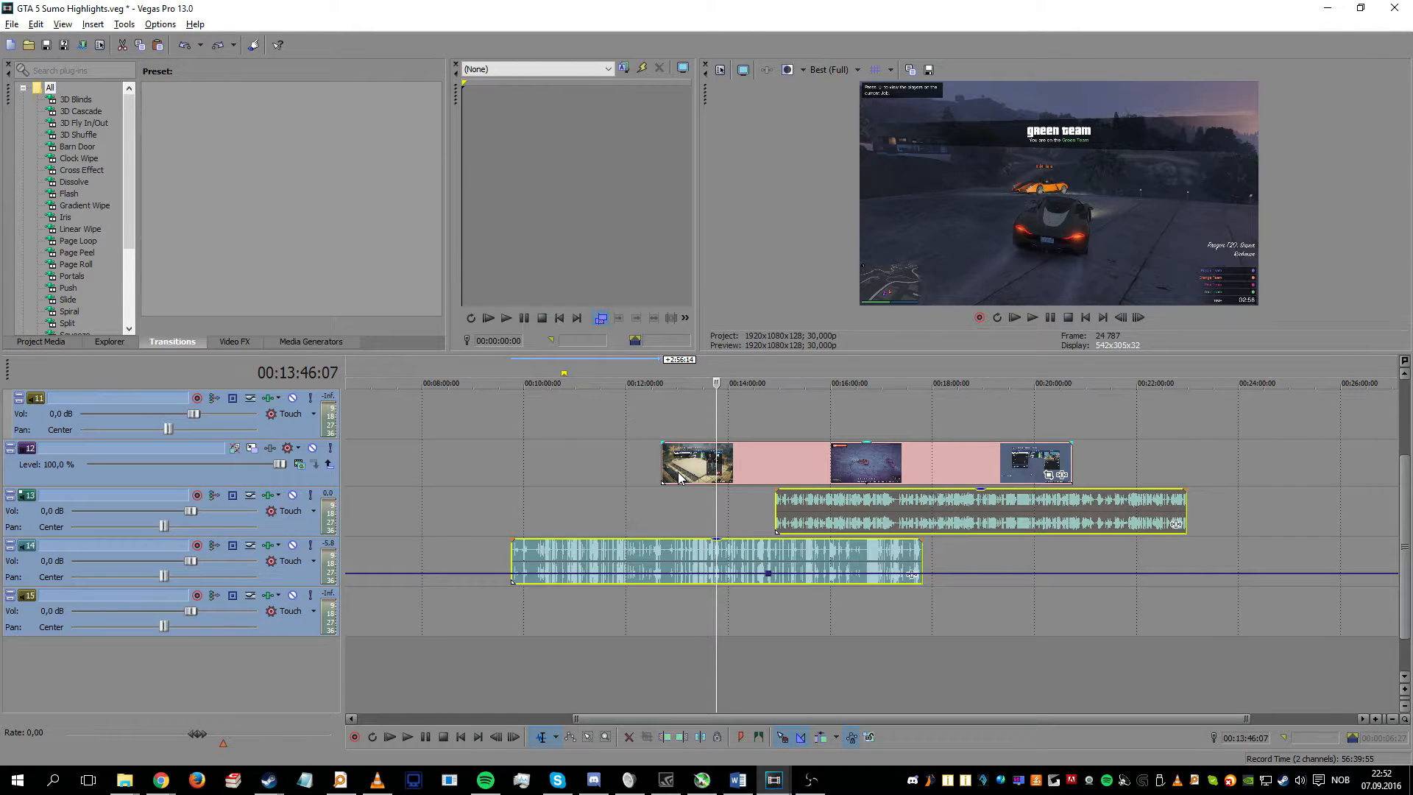
pyautogui.hotkey('ctrl', 'z')
pyautogui.hotkey('ctrl', 'z')
# Step: Move the track 14 audio alone about 12 minutes 42 seconds later and bring it back in line with the track 12 video
pyautogui.moveTo(605, 556); pyautogui.dragTo(1203, 560)
pyautogui.click(632, 561)
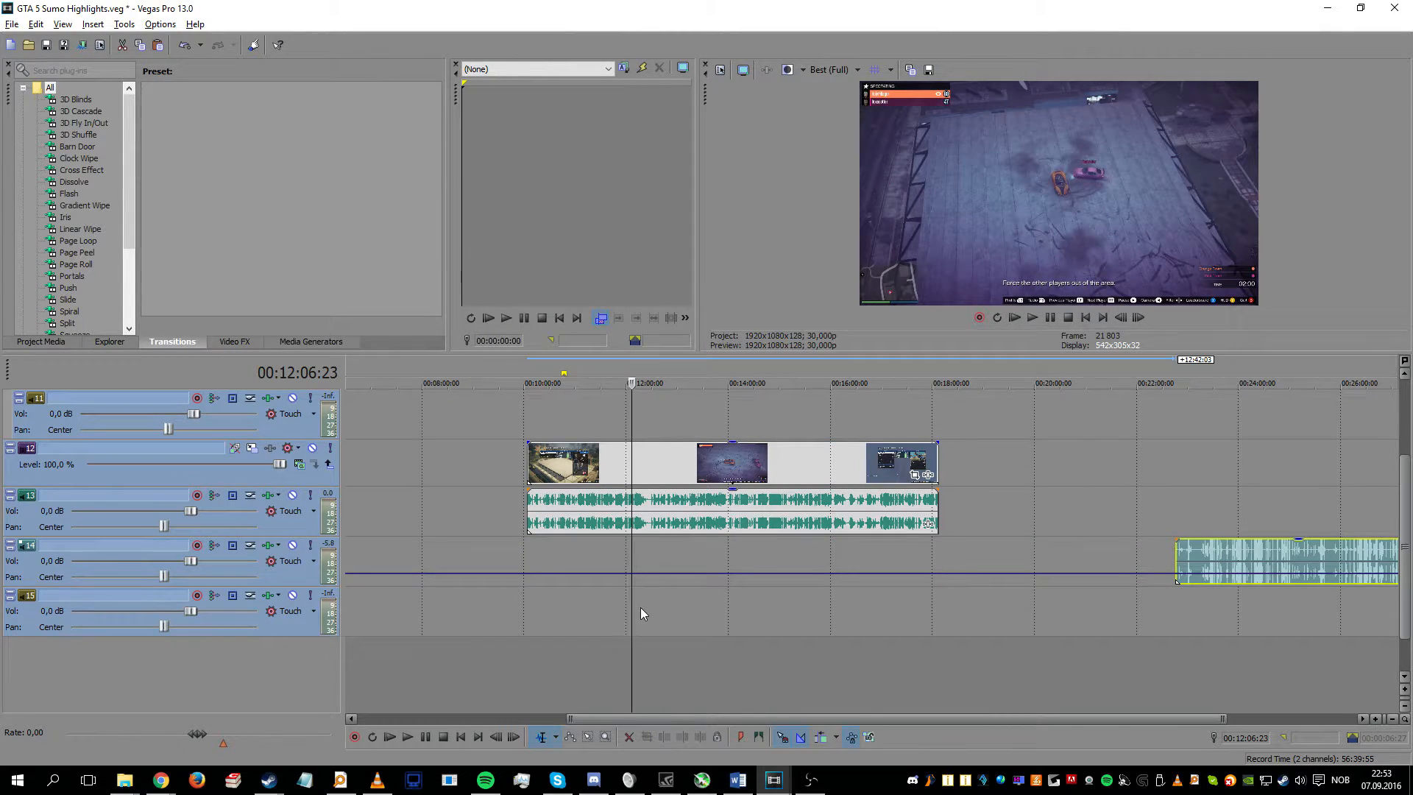
pyautogui.moveTo(1186, 556); pyautogui.dragTo(549, 562)
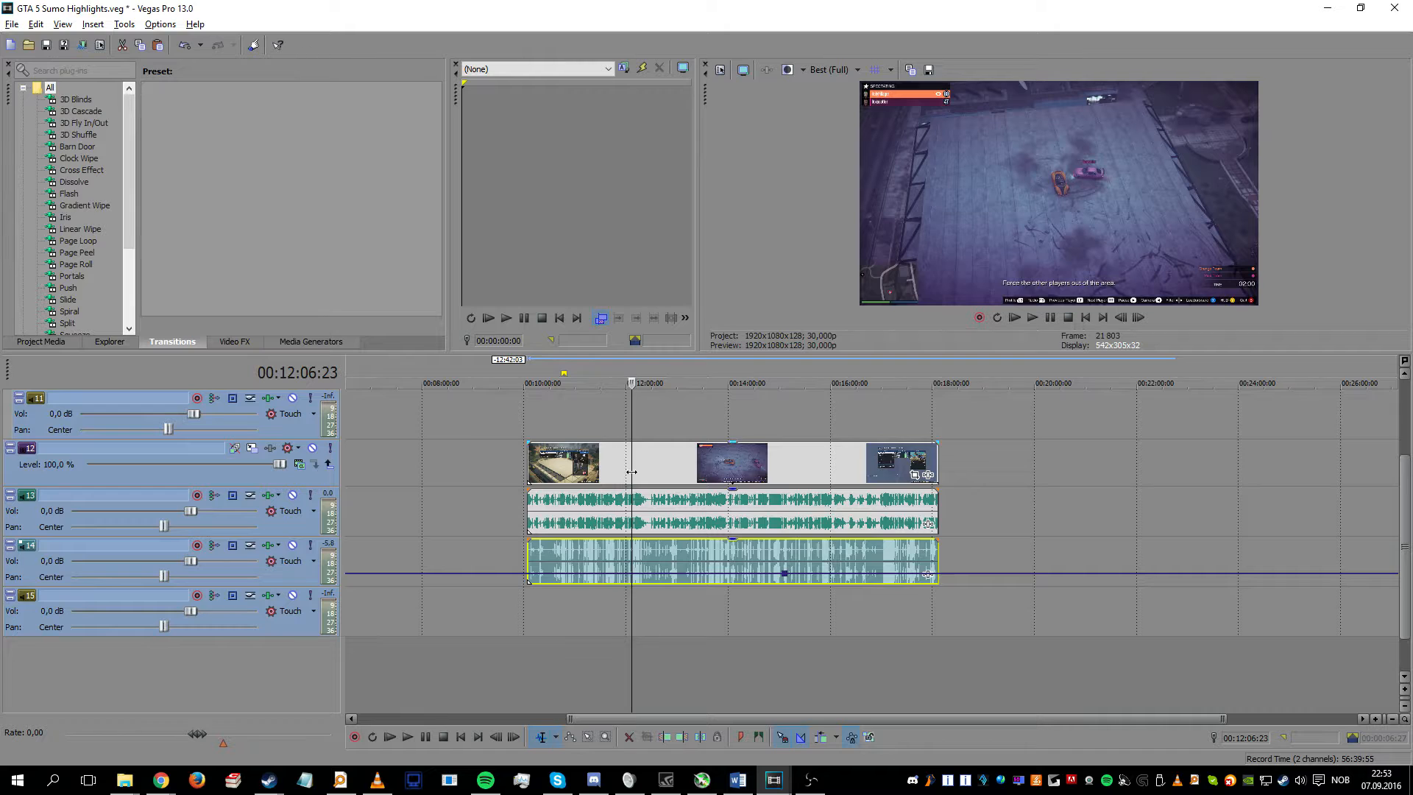
# Step: Mute audio tracks 13 and 14
pyautogui.scroll(5, 656, 461)
pyautogui.click(310, 527)
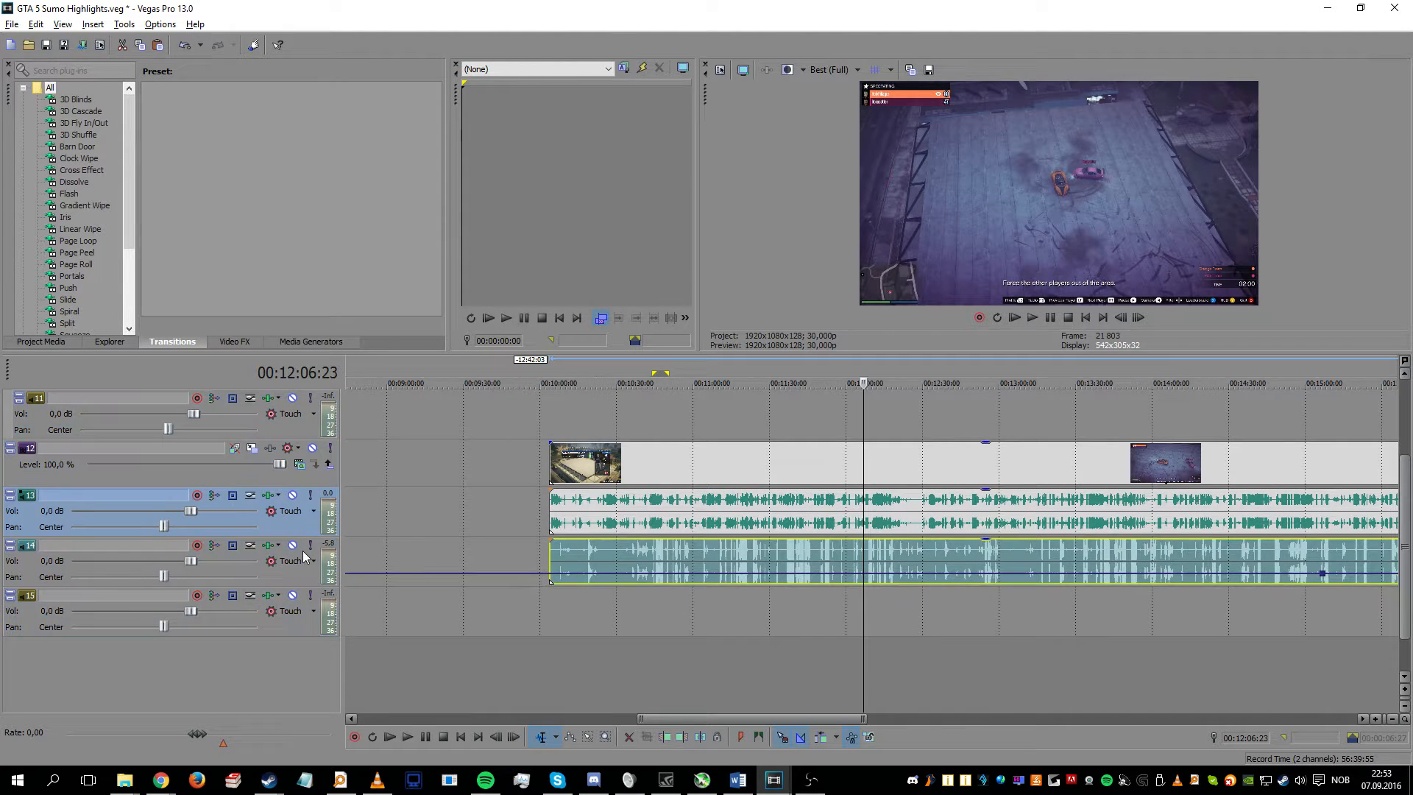
pyautogui.click(292, 494)
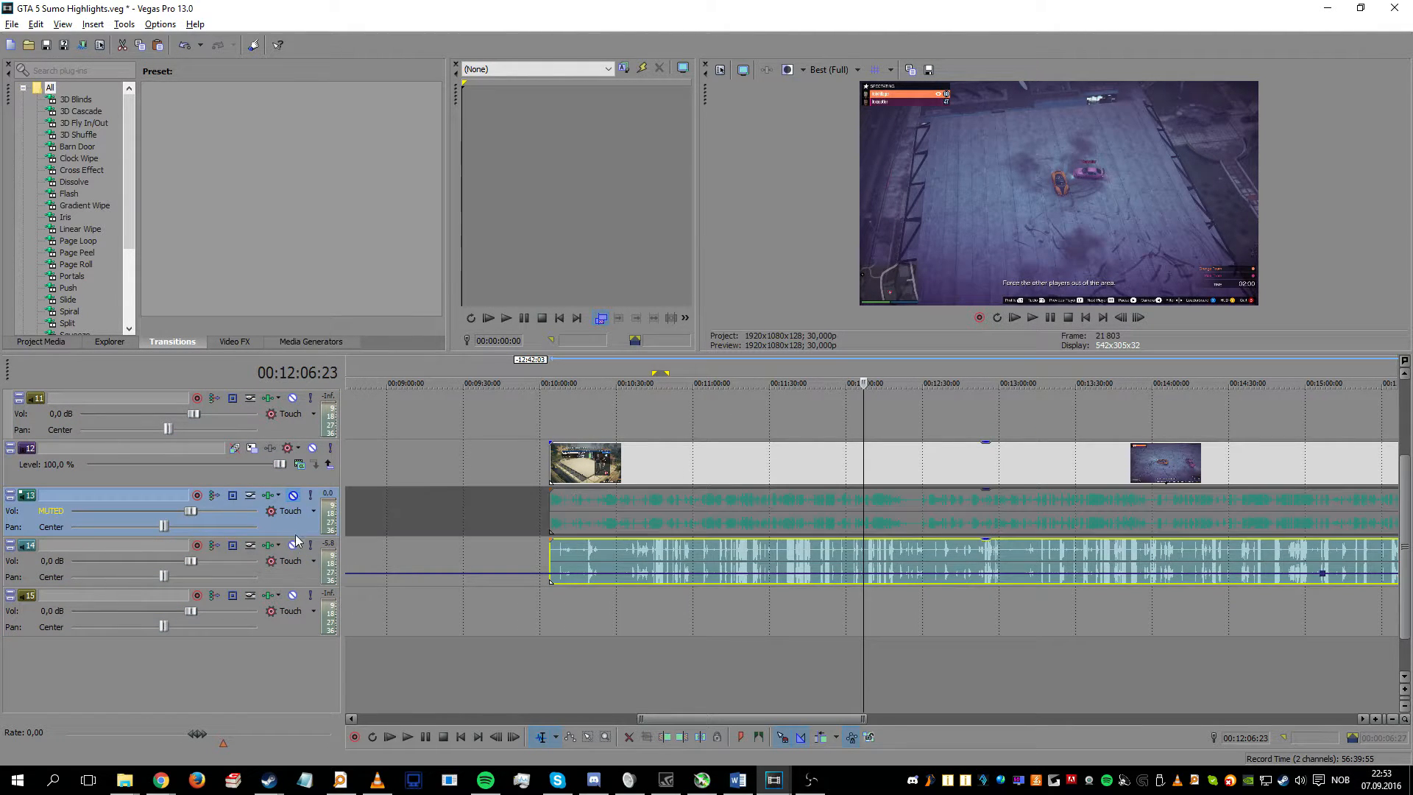
pyautogui.click(293, 545)
# Step: Play the track 12 footage from 00:10:11:00, pausing and resuming playback to check where the cursor stays
pyautogui.click(683, 510)
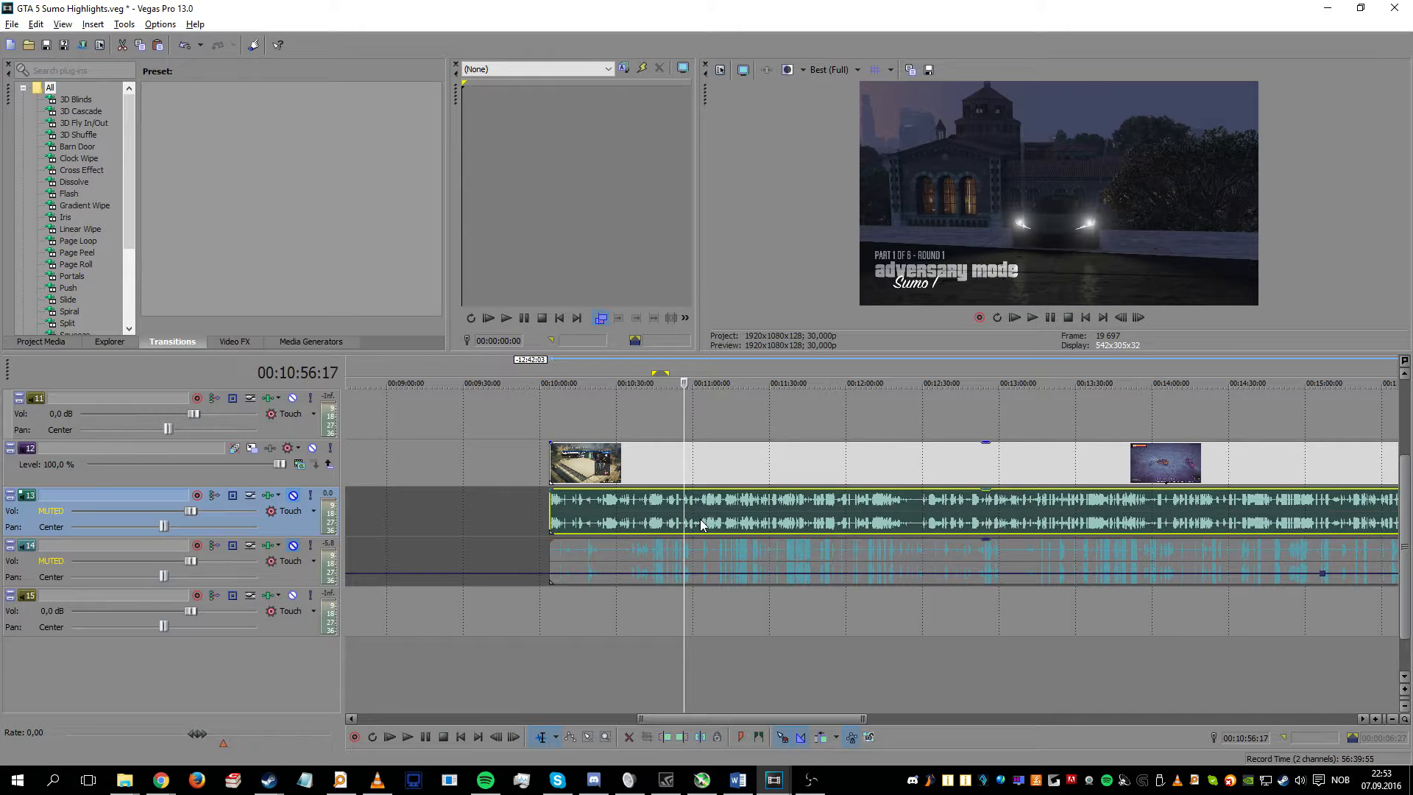
pyautogui.click(567, 428)
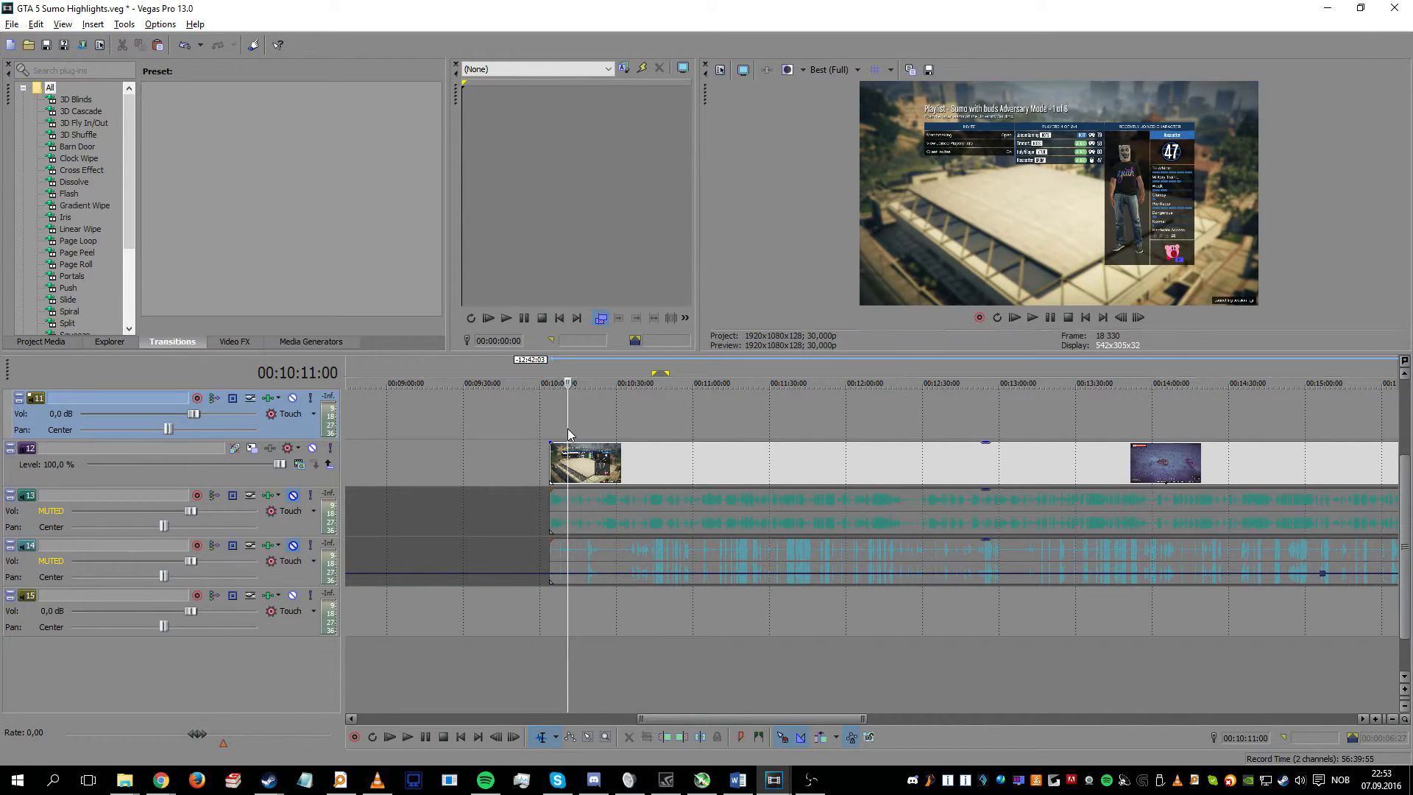
pyautogui.press('space')
pyautogui.scroll(10, 818, 568)
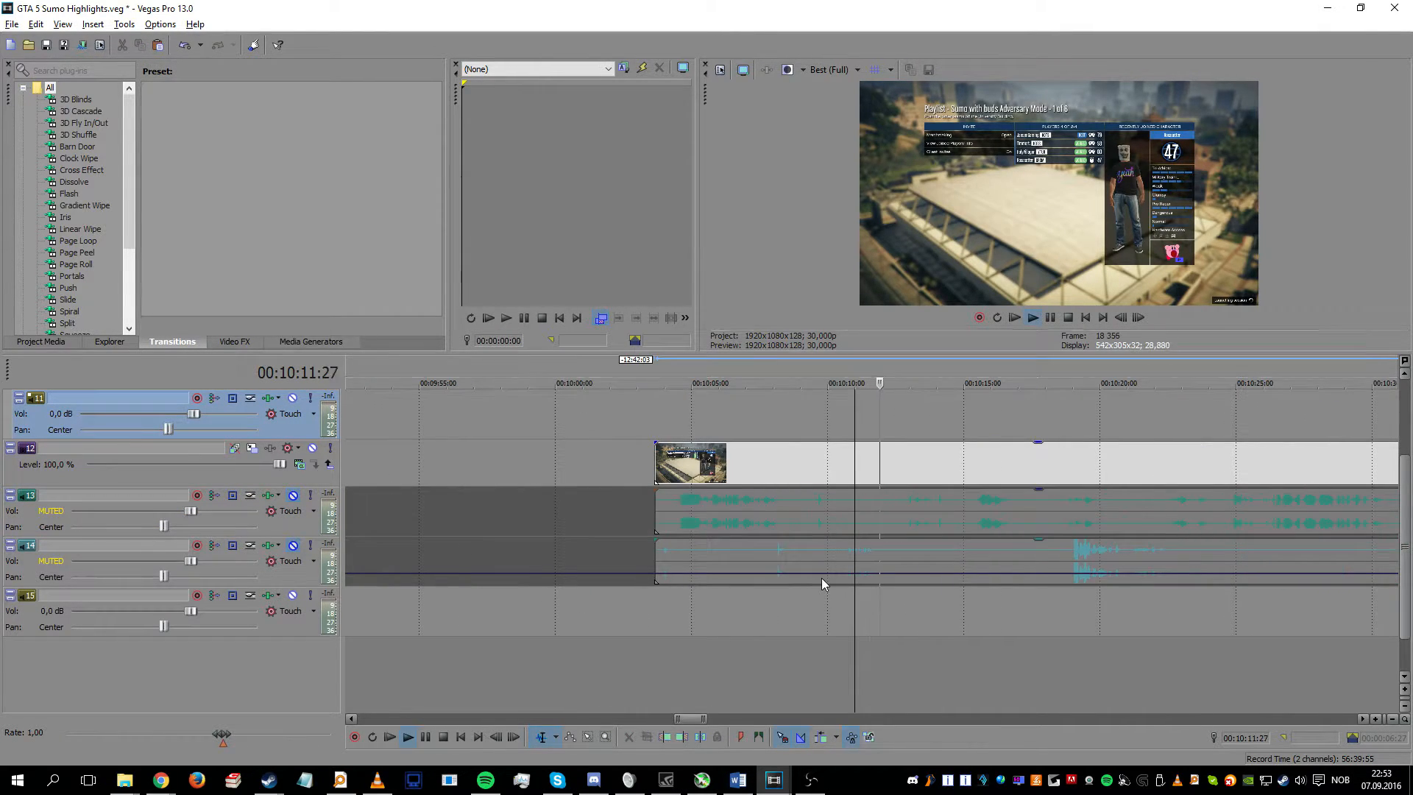
pyautogui.press('Return')
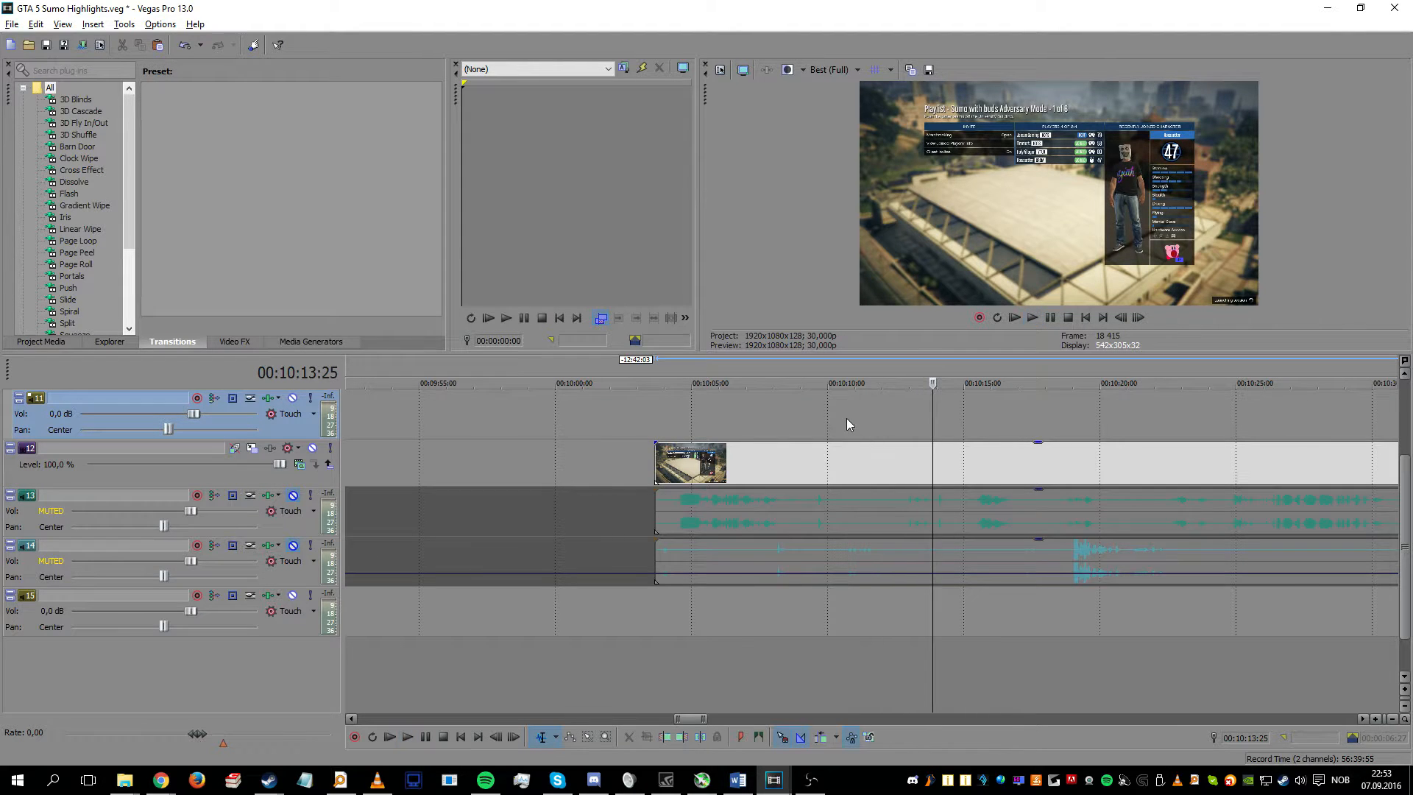
pyautogui.press('space')
pyautogui.press('Return')
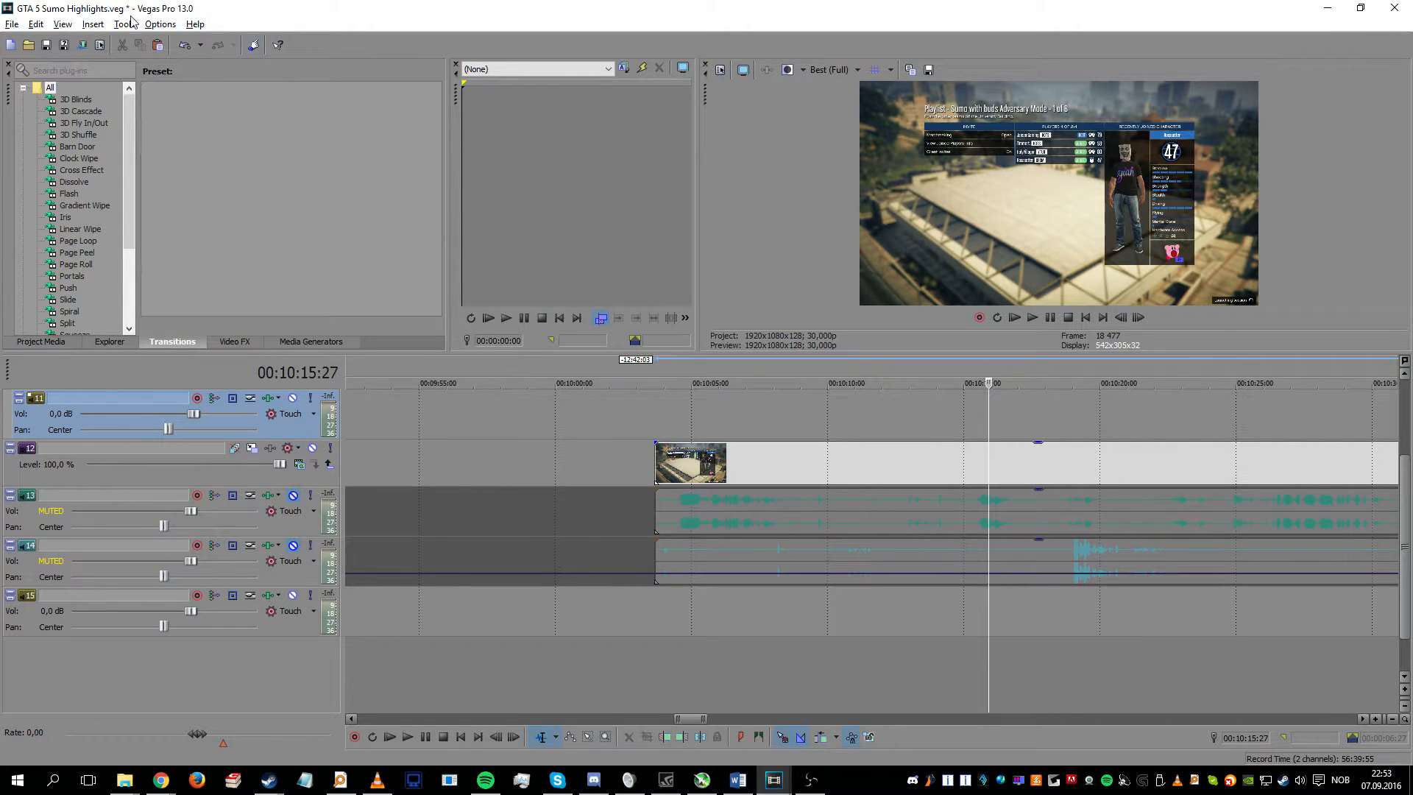
# Step: Disable the general preference "Make spacebar and F12 Play/Pause instead of Play/Stop" and apply it
pyautogui.click(161, 25)
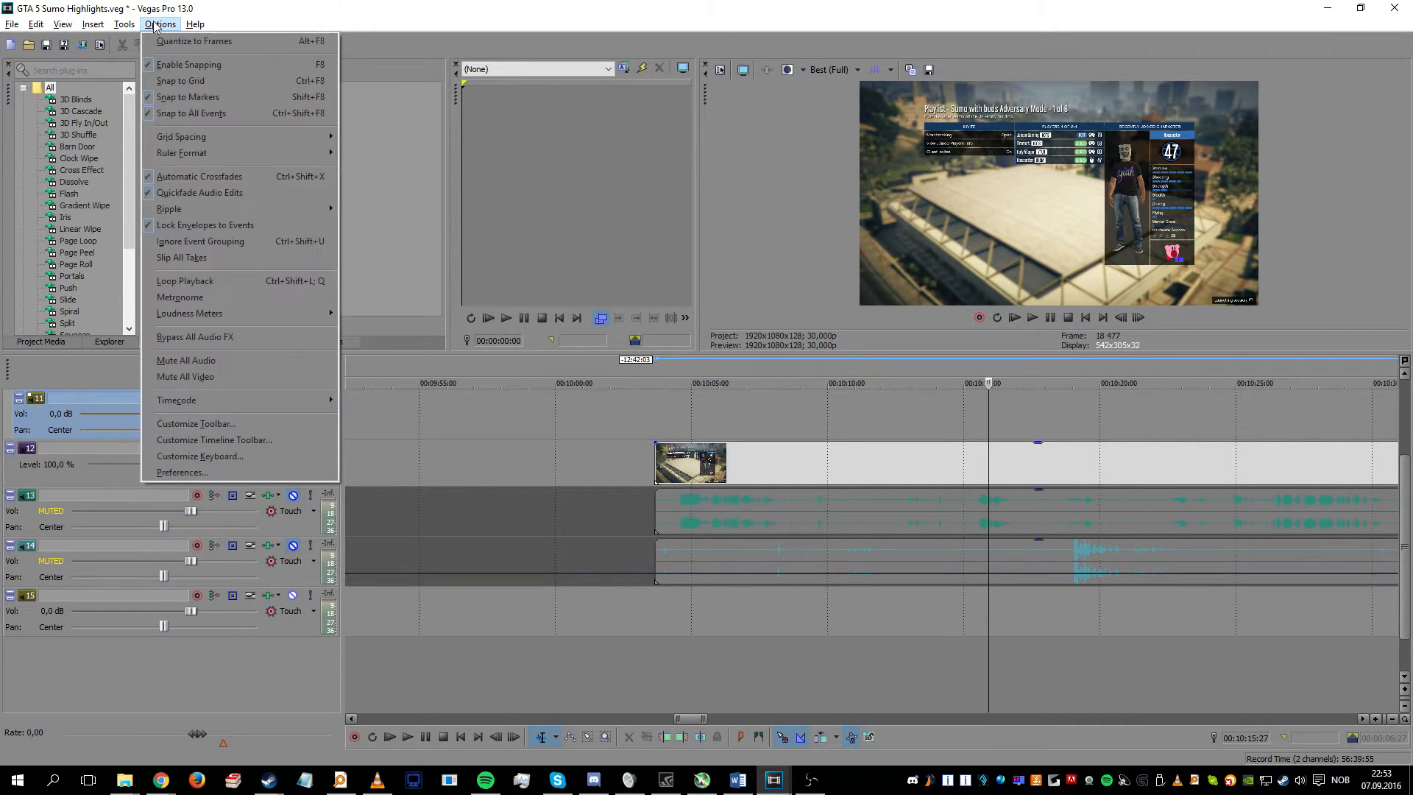
pyautogui.click(208, 472)
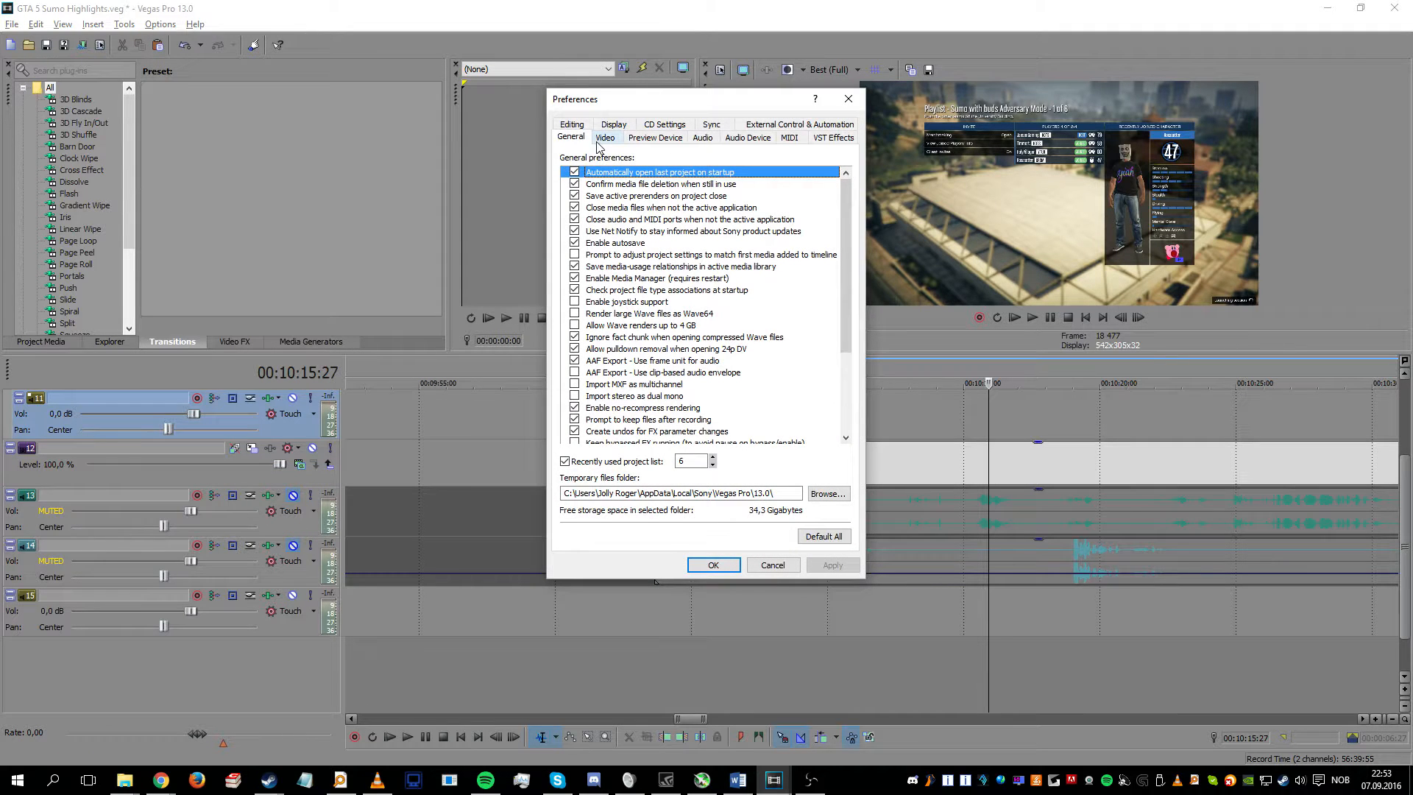
pyautogui.click(567, 139)
pyautogui.scroll(-3, 640, 310)
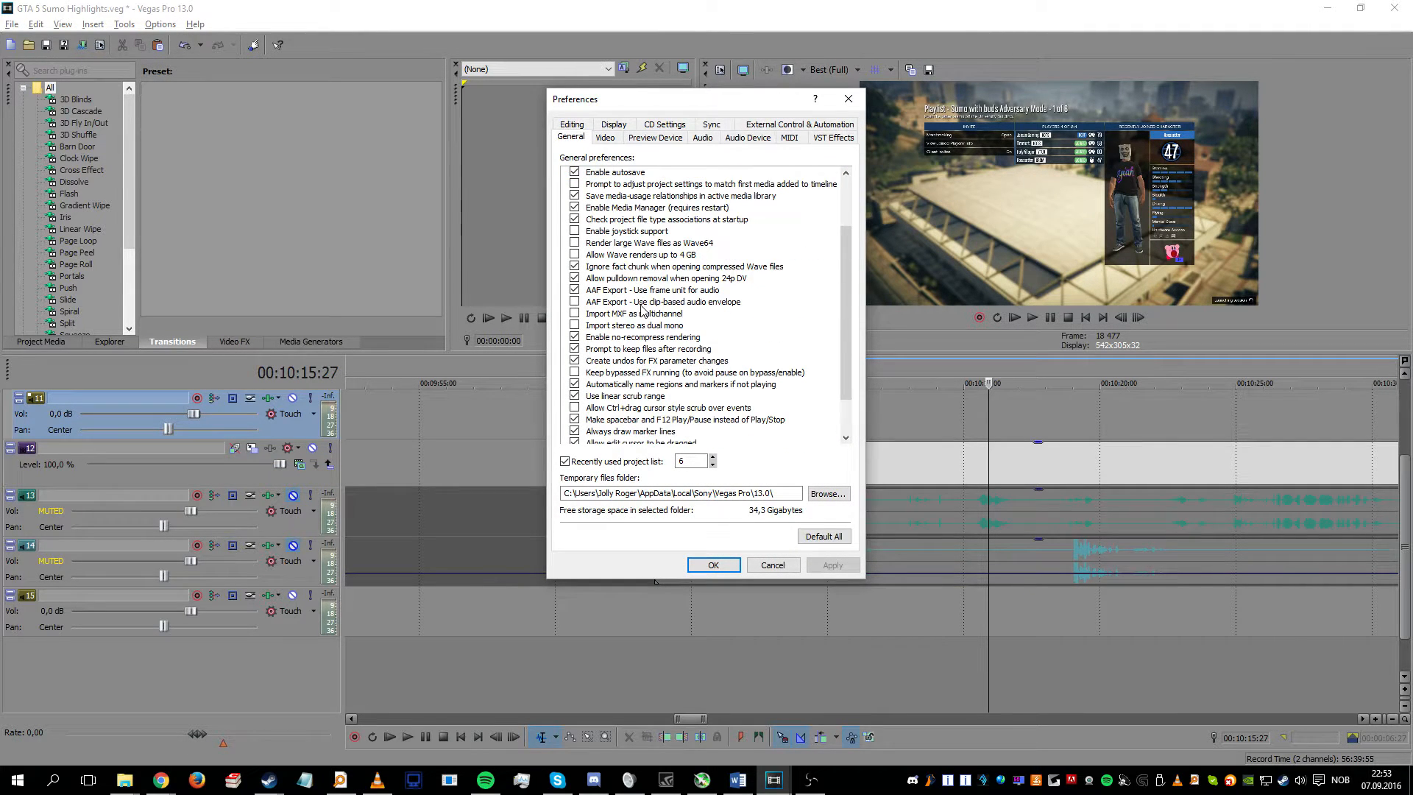
pyautogui.click(614, 373)
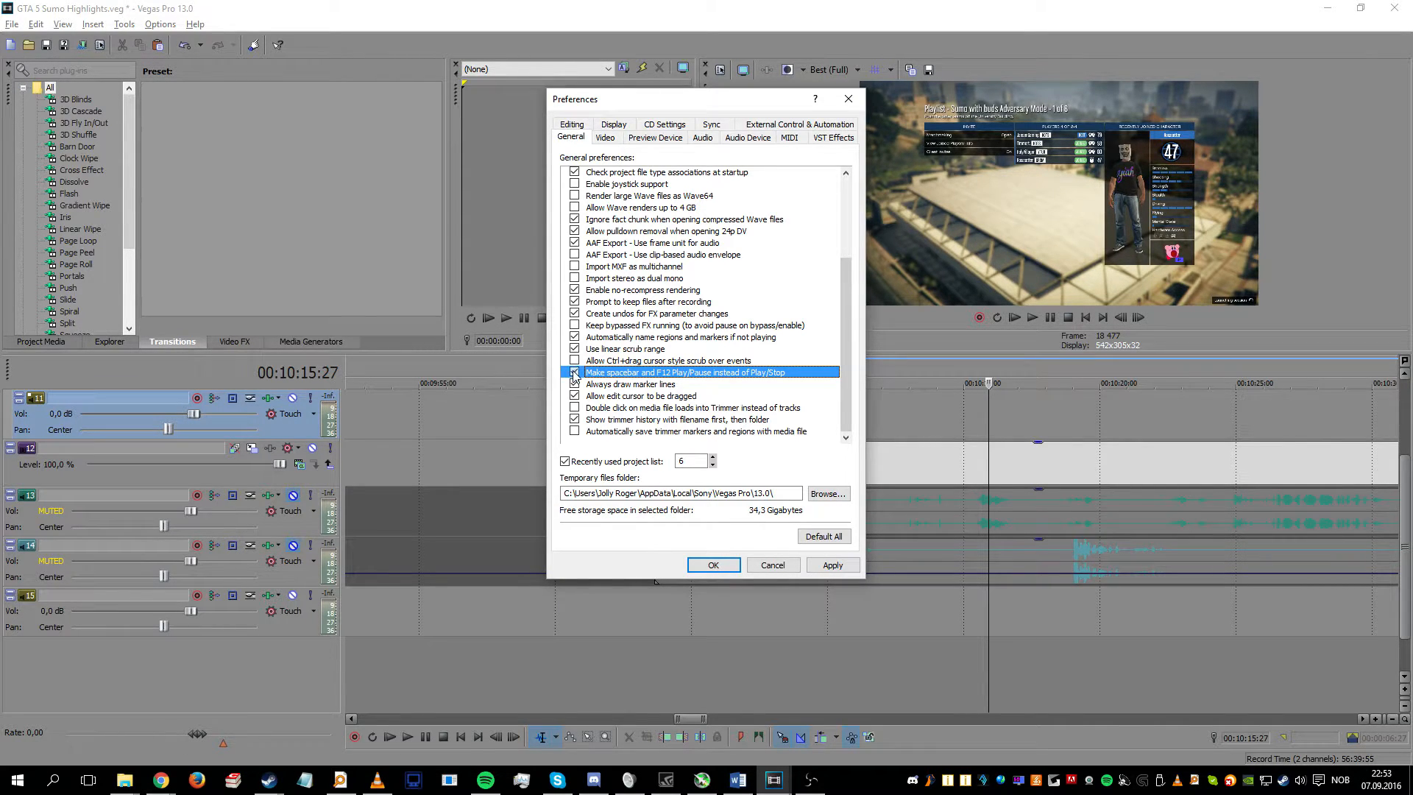
pyautogui.click(832, 564)
pyautogui.click(713, 563)
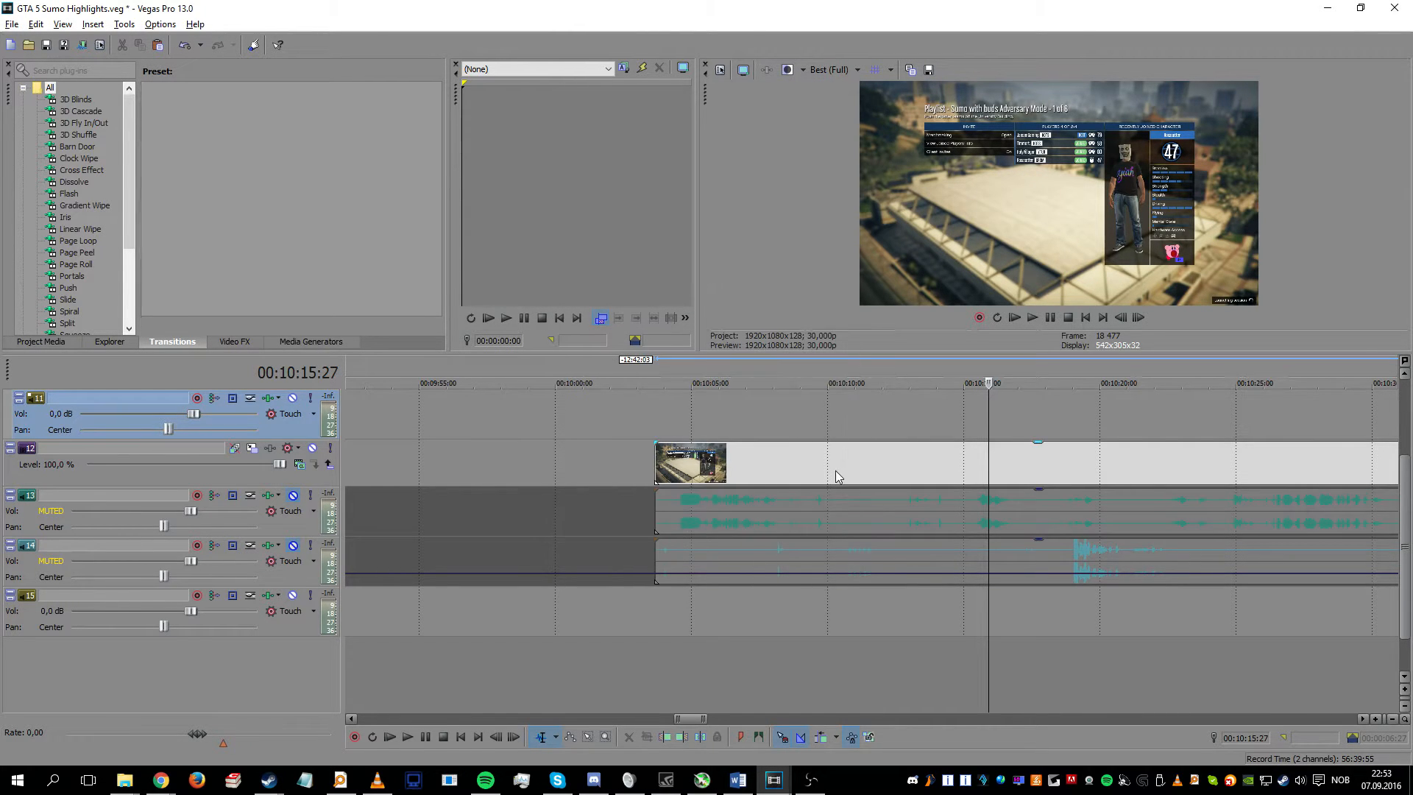
# Step: Play and stop the footage twice from 00:10:10:08 to check the Play/Stop cursor behaviour
pyautogui.click(836, 469)
pyautogui.press('space')
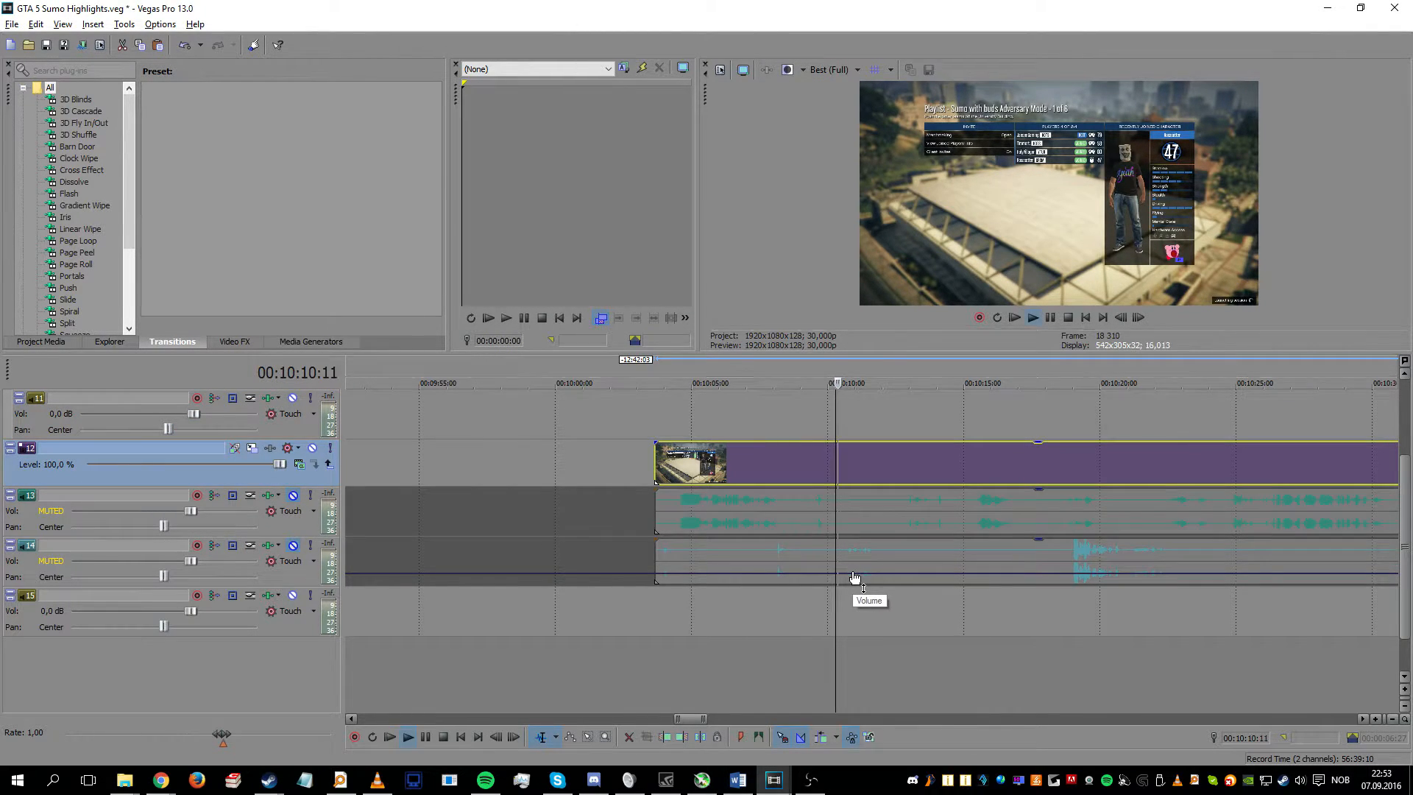
pyautogui.press('space')
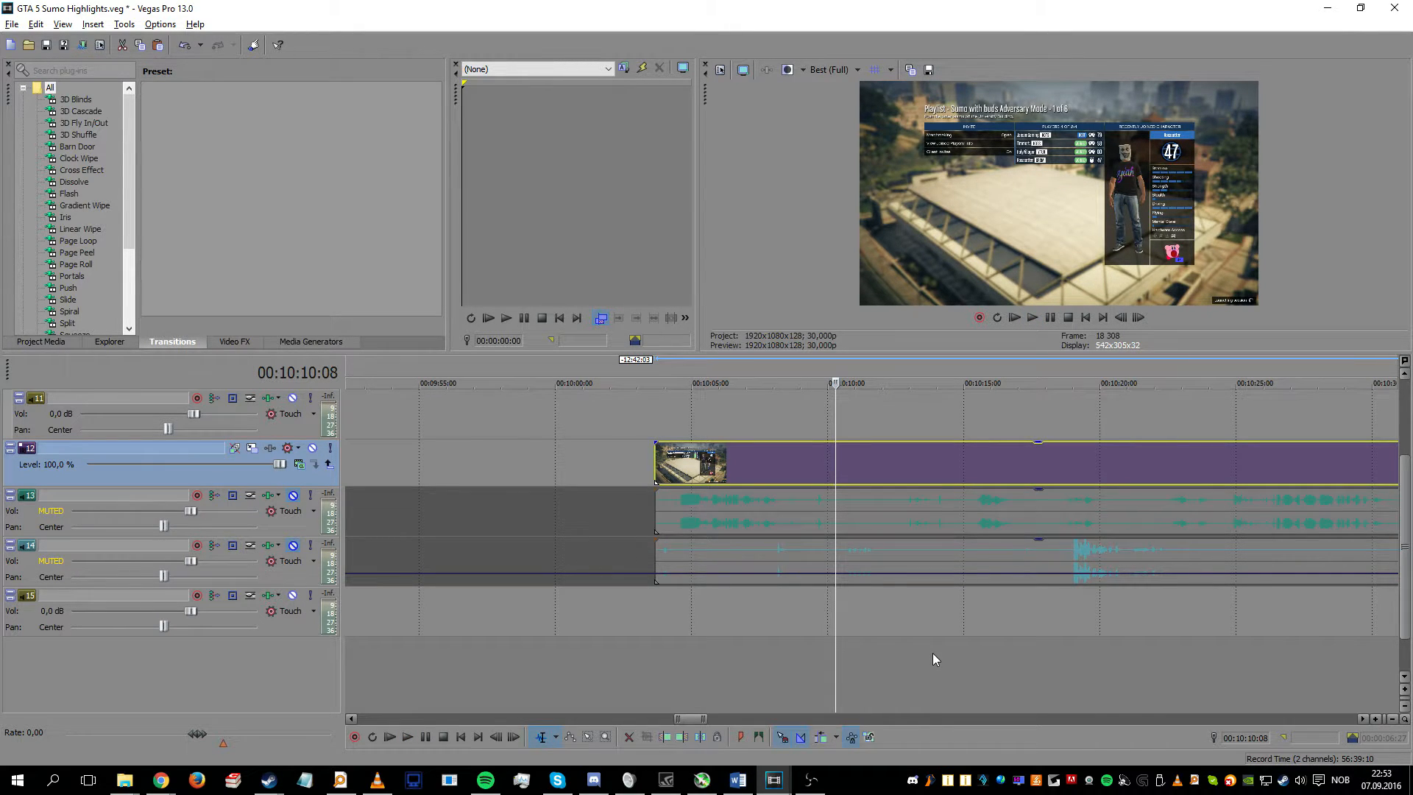
pyautogui.press('space')
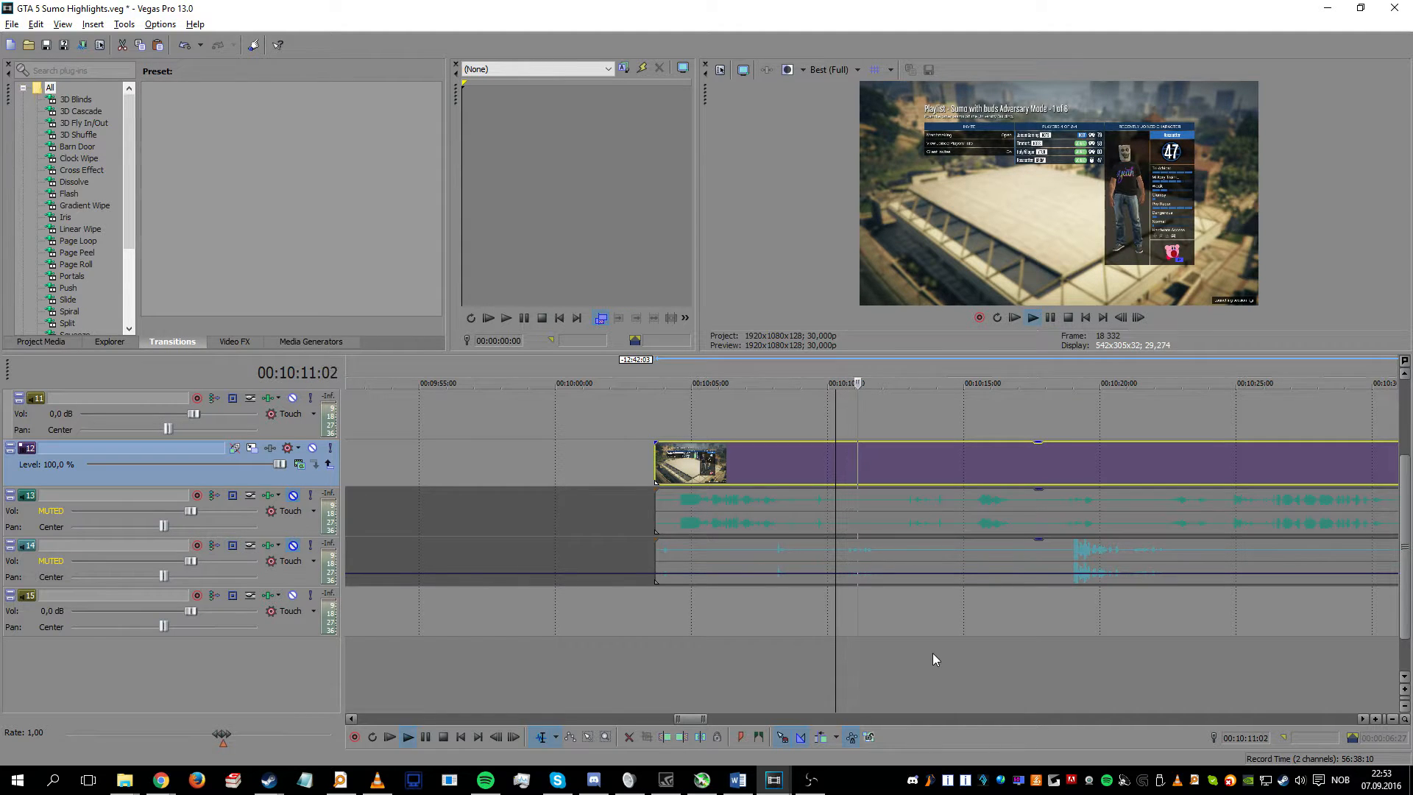
pyautogui.press('space')
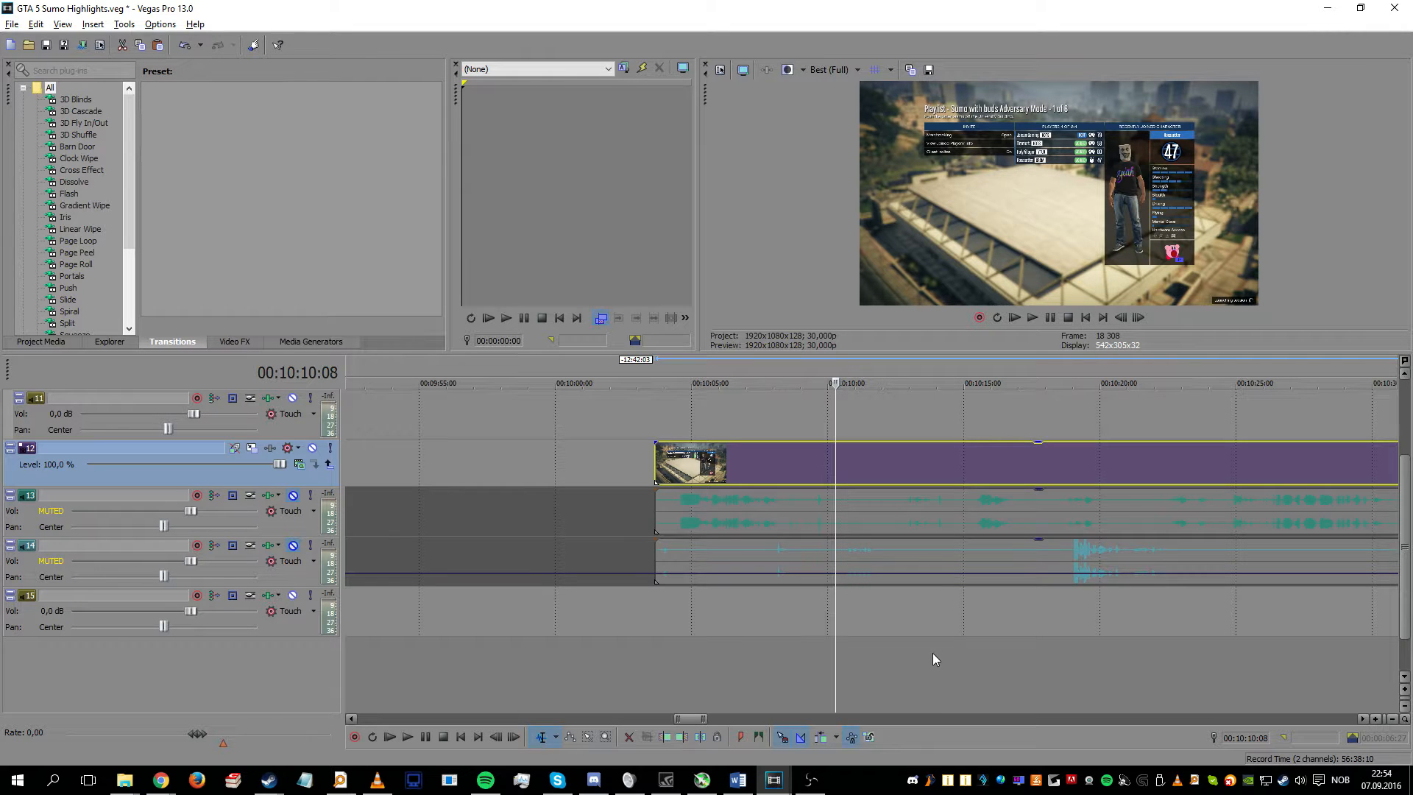
# Step: Re-enable the general preference "Make spacebar and F12 Play/Pause instead of Play/Stop" and apply it
pyautogui.click(162, 24)
pyautogui.click(180, 473)
pyautogui.scroll(-3, 649, 406)
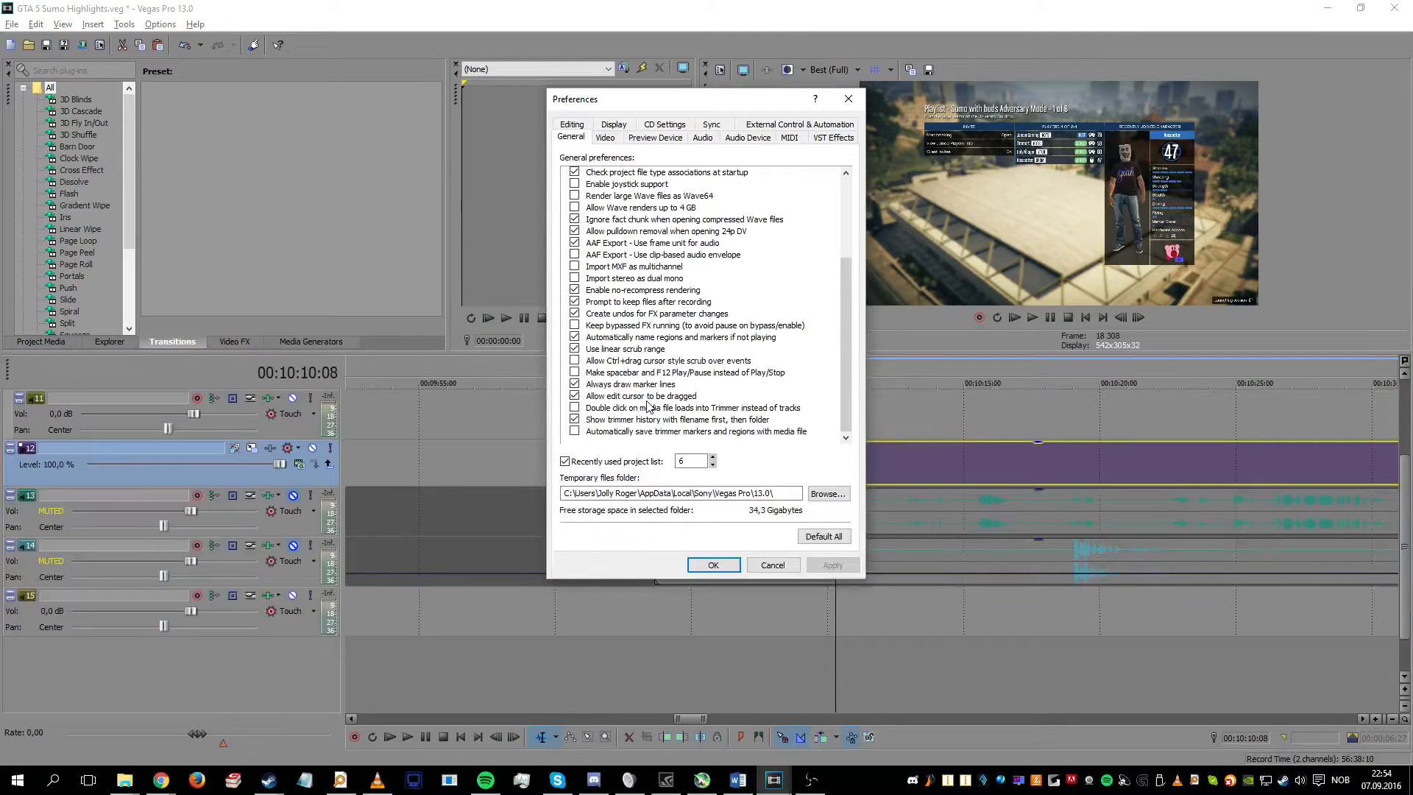
pyautogui.click(574, 371)
pyautogui.click(832, 564)
pyautogui.click(713, 565)
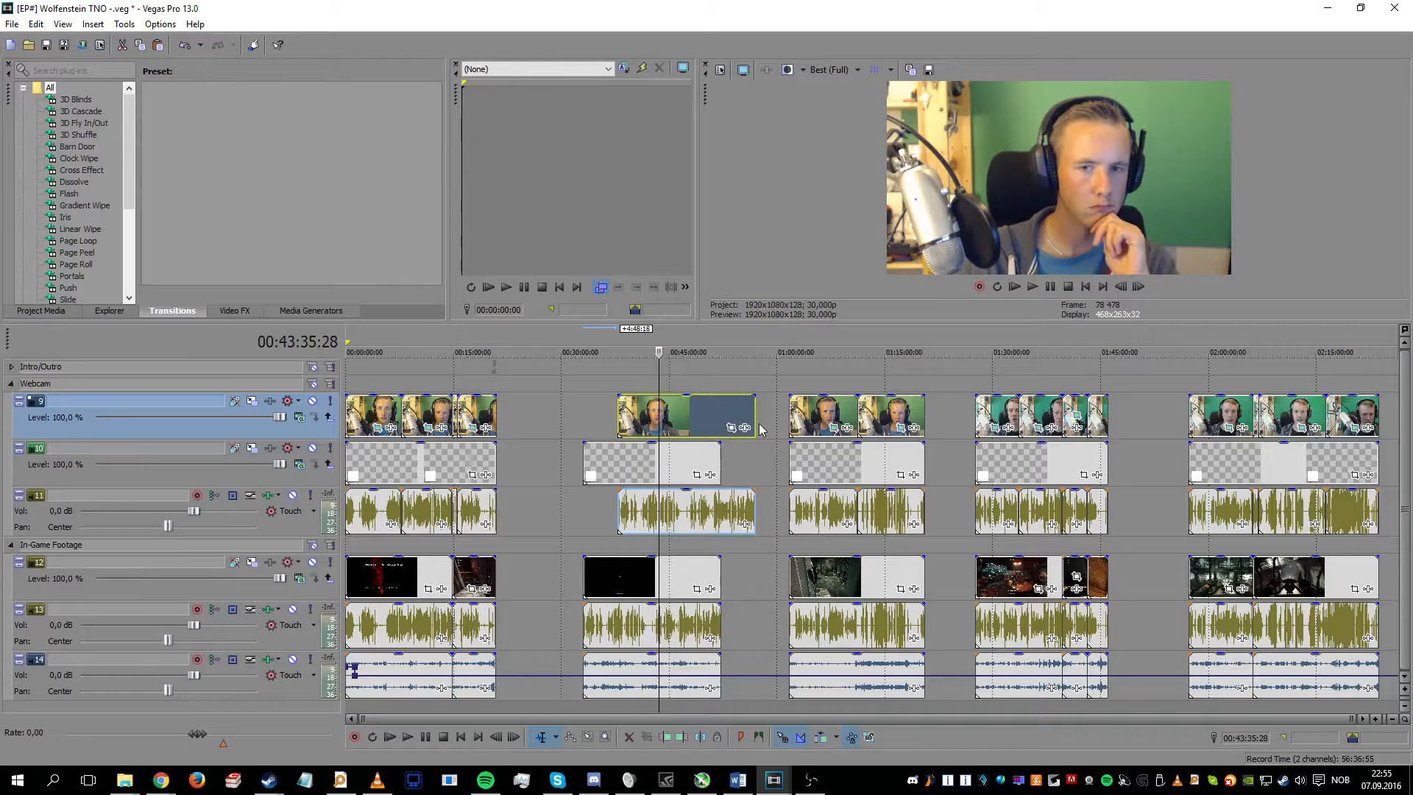
# Step: In the Wolfenstein TNO project, move the second webcam section's video and audio on tracks 9 and 11 about 3 minutes 34 seconds earlier
pyautogui.click(773, 429)
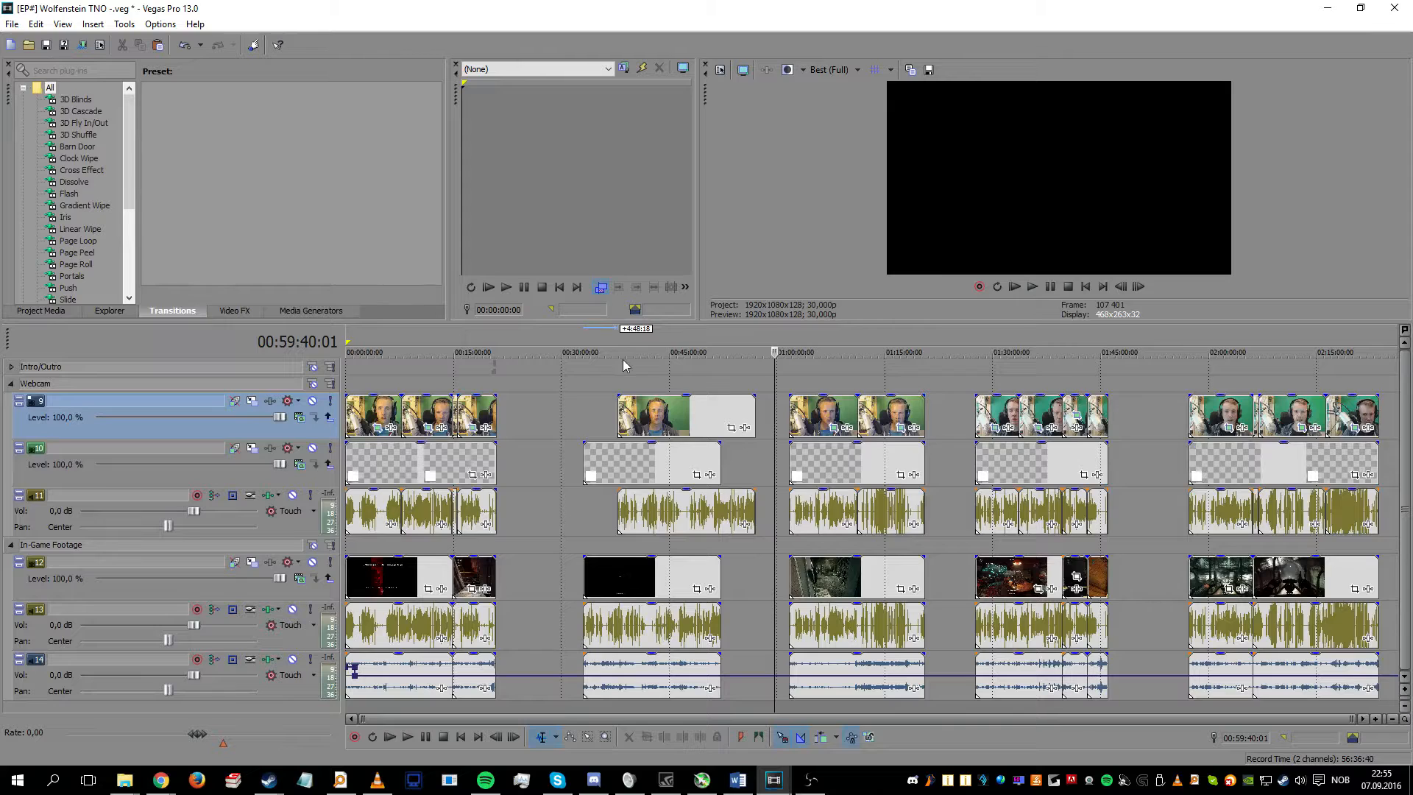
pyautogui.moveTo(699, 415); pyautogui.dragTo(660, 411)
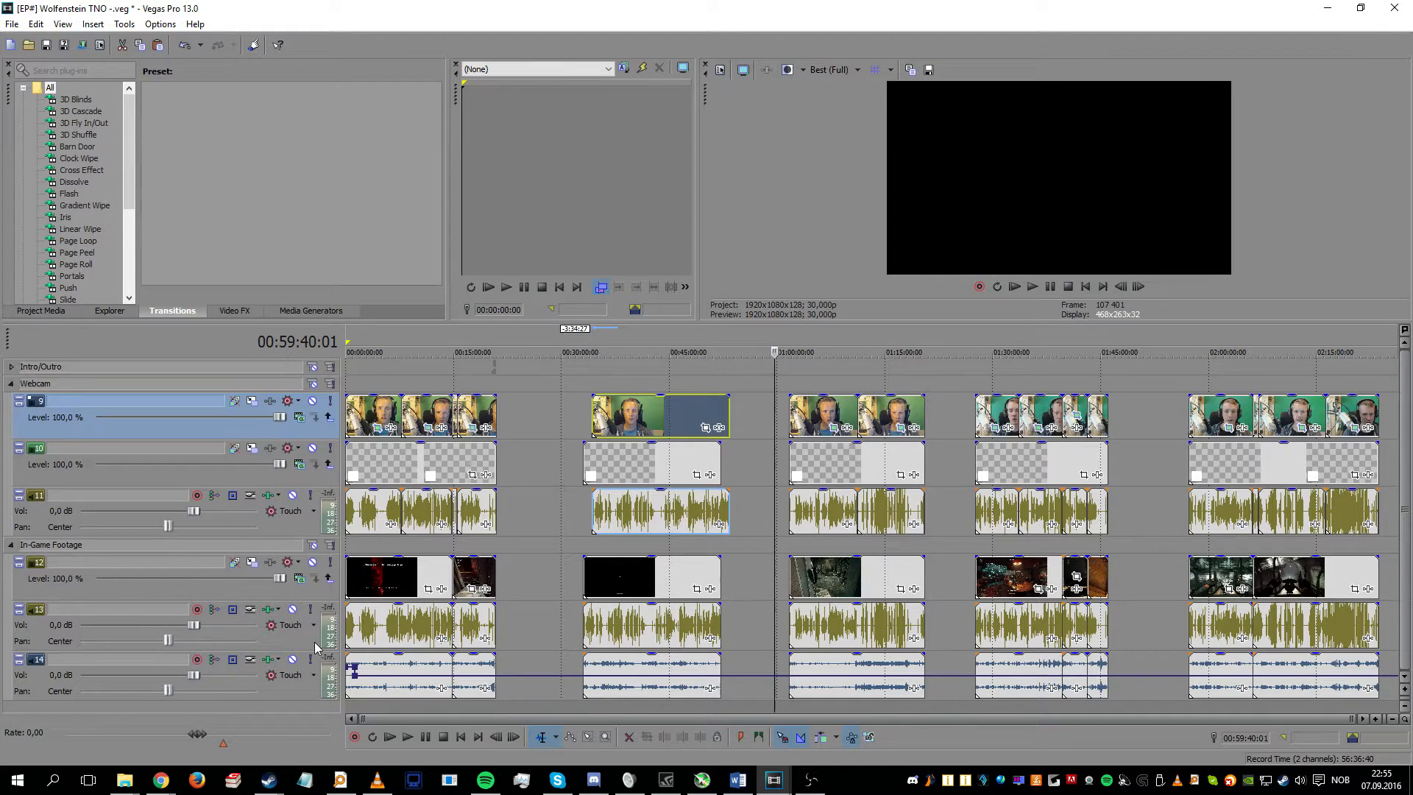
# Step: Place the cursor at 00:37:33:19 in the second webcam section and open that track 9 event's Pan/Crop settings
pyautogui.rightClick(664, 413)
pyautogui.click(650, 411)
pyautogui.click(649, 417)
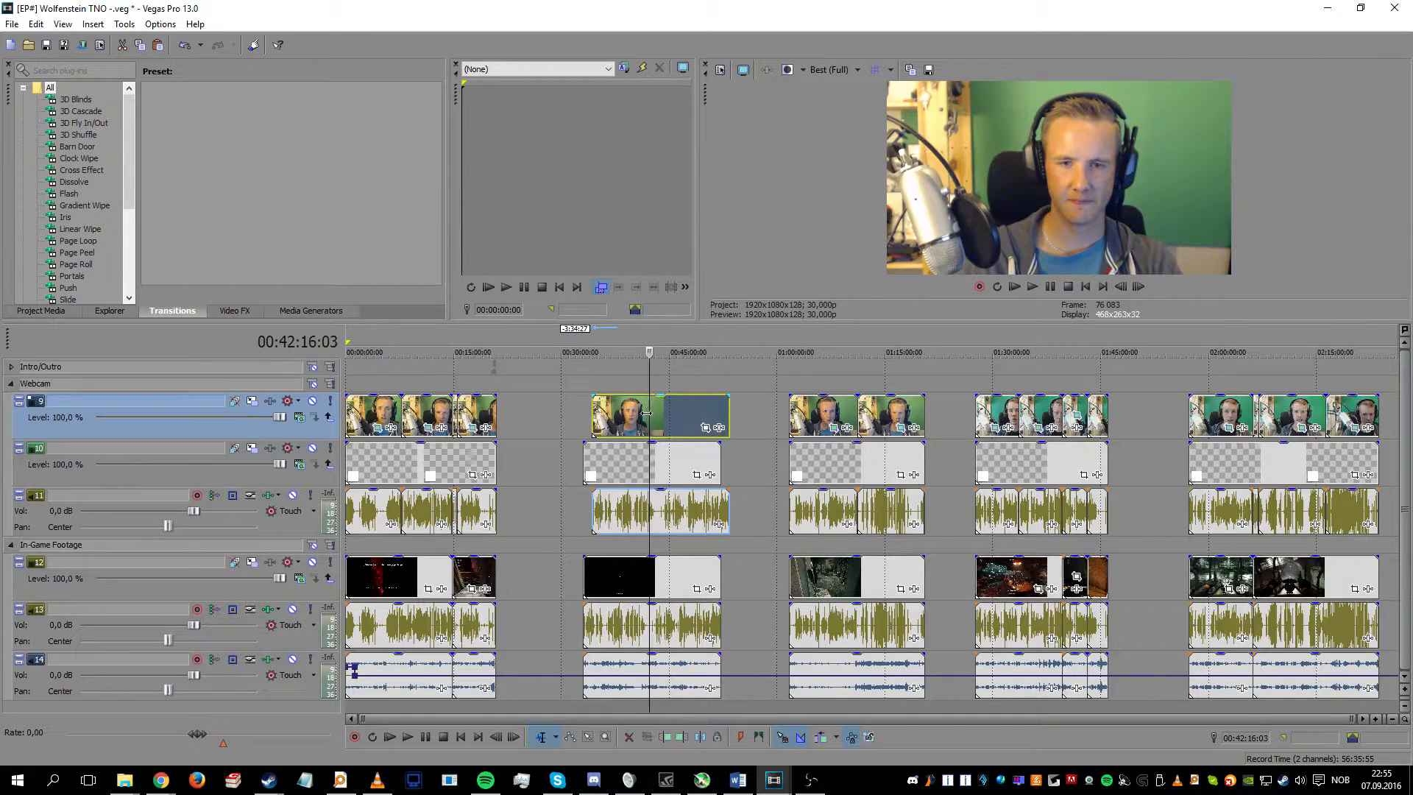
pyautogui.rightClick(655, 419)
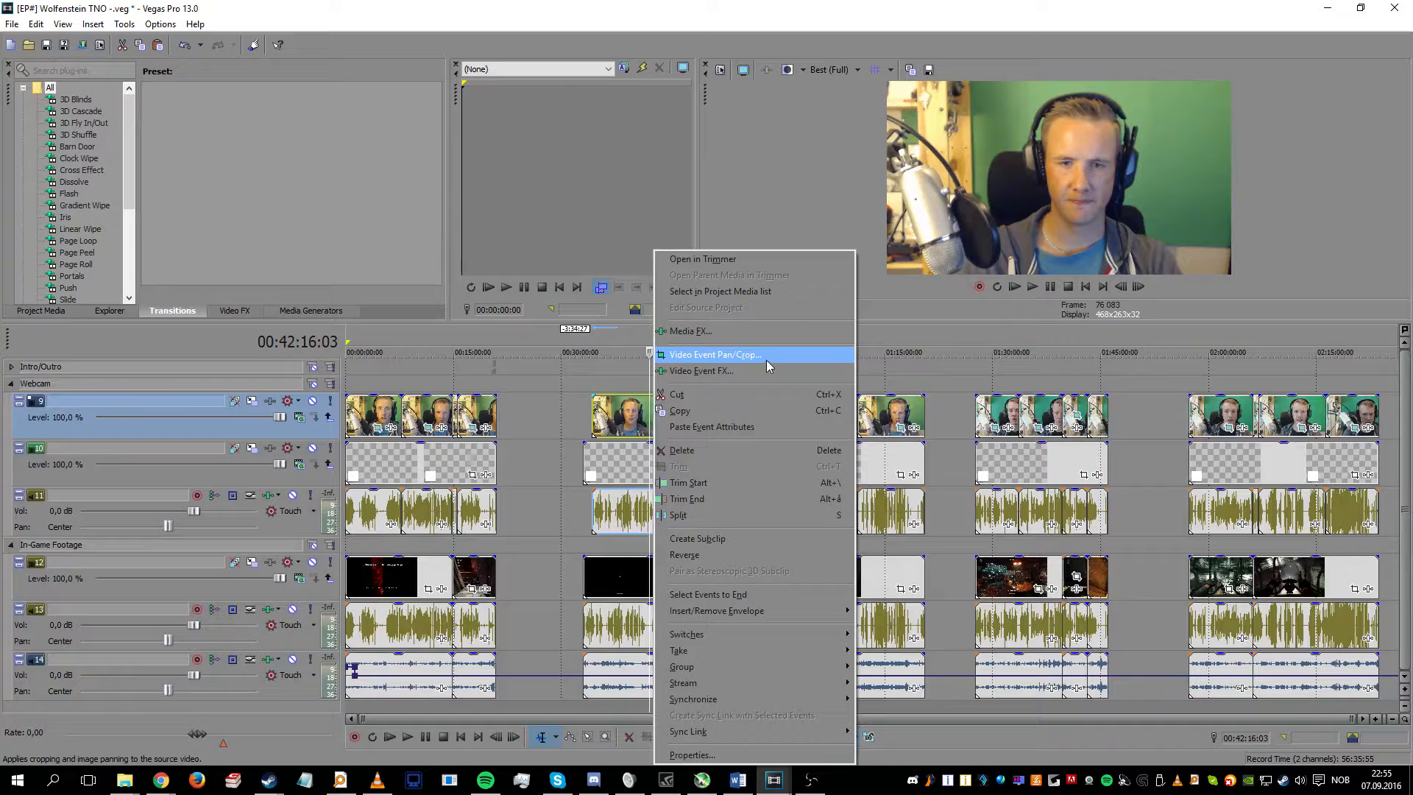
pyautogui.click(621, 418)
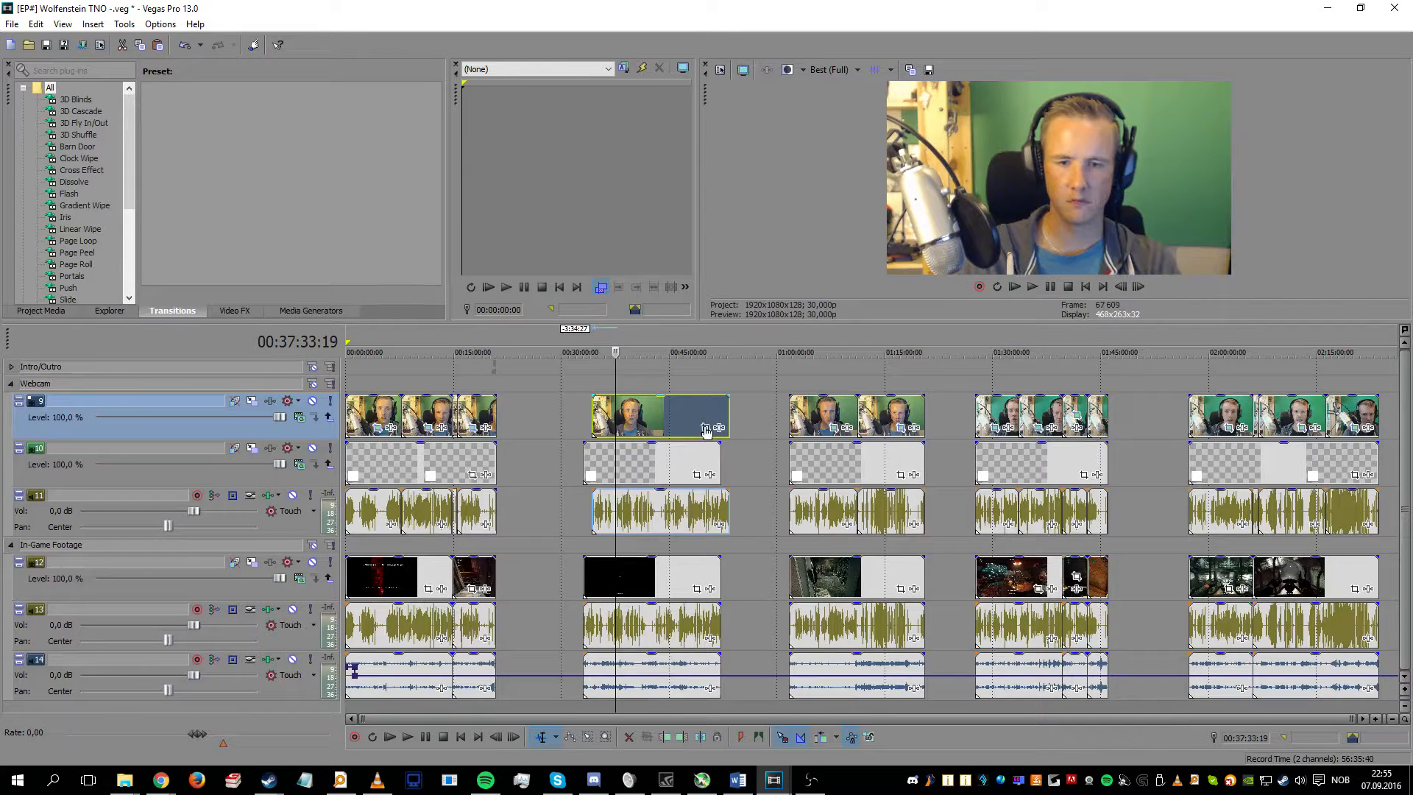
pyautogui.rightClick(678, 421)
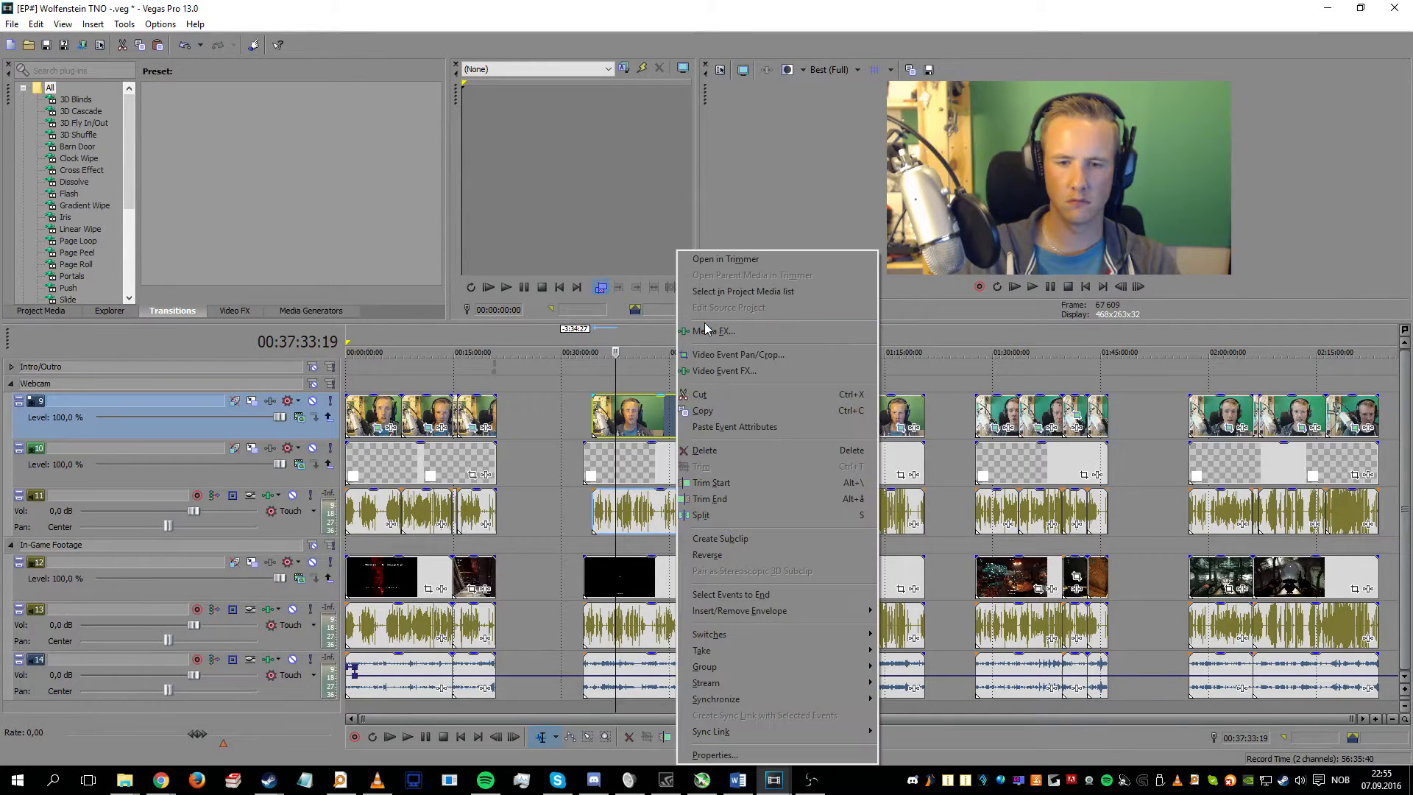
pyautogui.click(748, 372)
pyautogui.moveTo(681, 564); pyautogui.dragTo(489, 223)
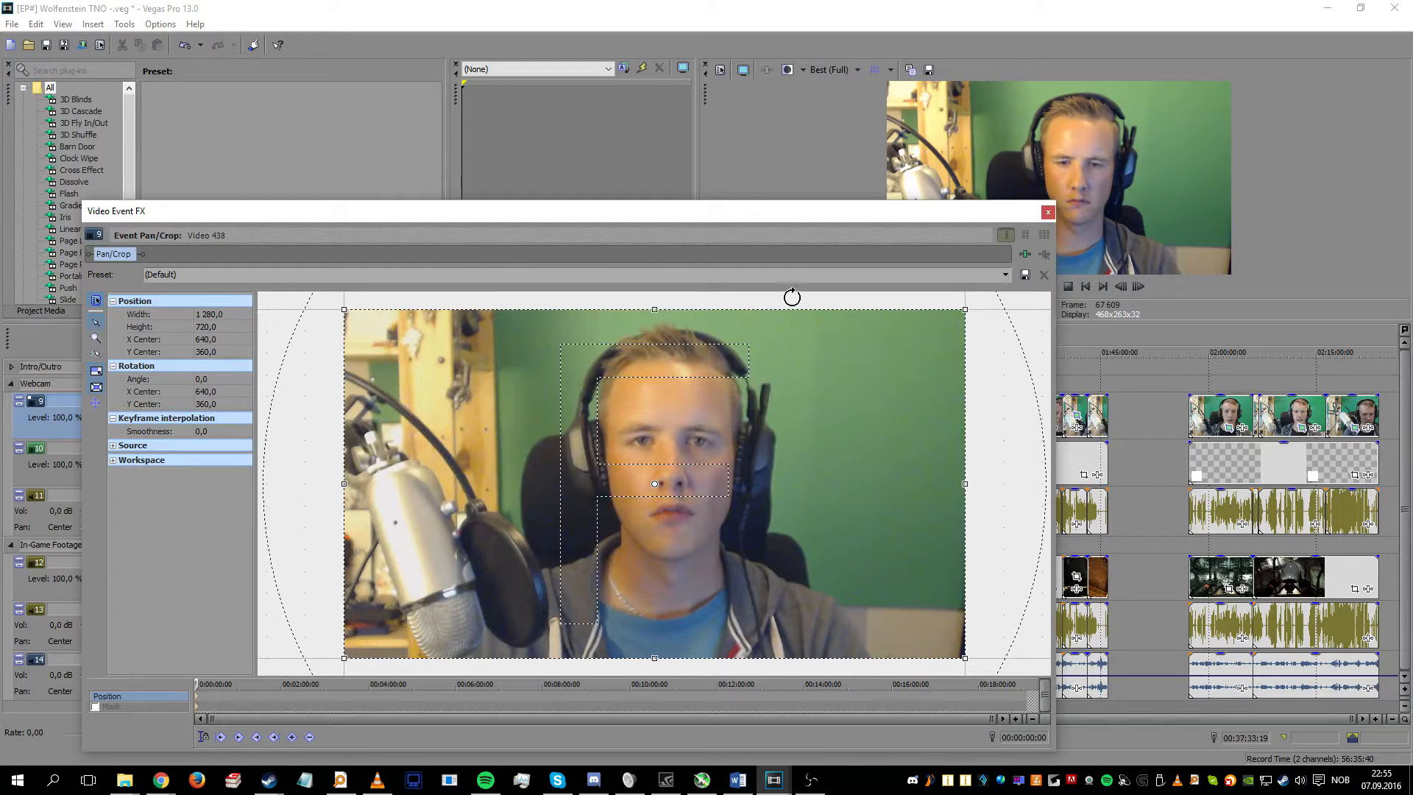
# Step: Enlarge the Pan/Crop frame to about 4 507 by 2 535 and shift it so the webcam sits in the picture's upper-left corner
pyautogui.scroll(-5, 782, 292)
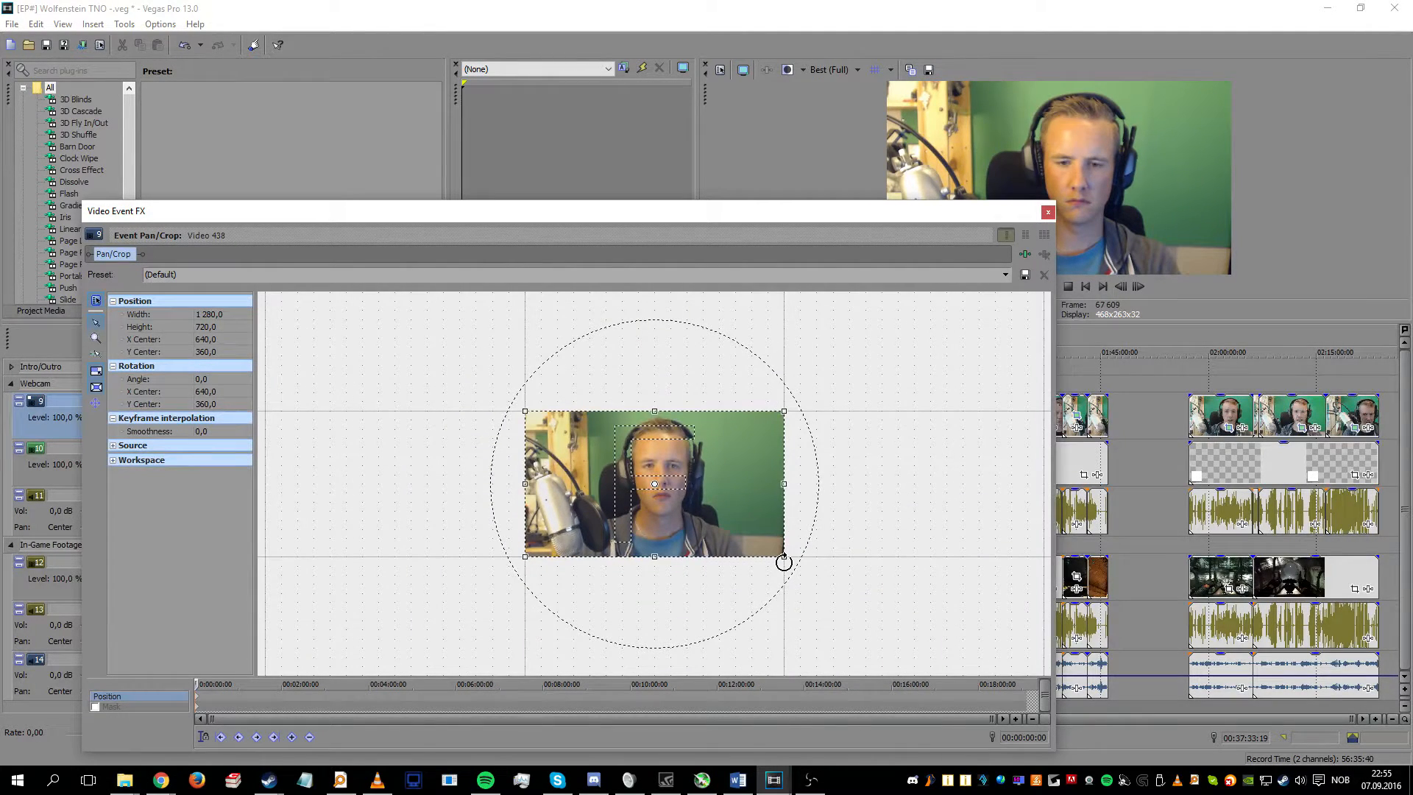
pyautogui.moveTo(785, 558); pyautogui.dragTo(817, 670)
pyautogui.scroll(-3, 772, 537)
pyautogui.moveTo(782, 555); pyautogui.dragTo(861, 615)
pyautogui.moveTo(639, 468); pyautogui.dragTo(786, 543)
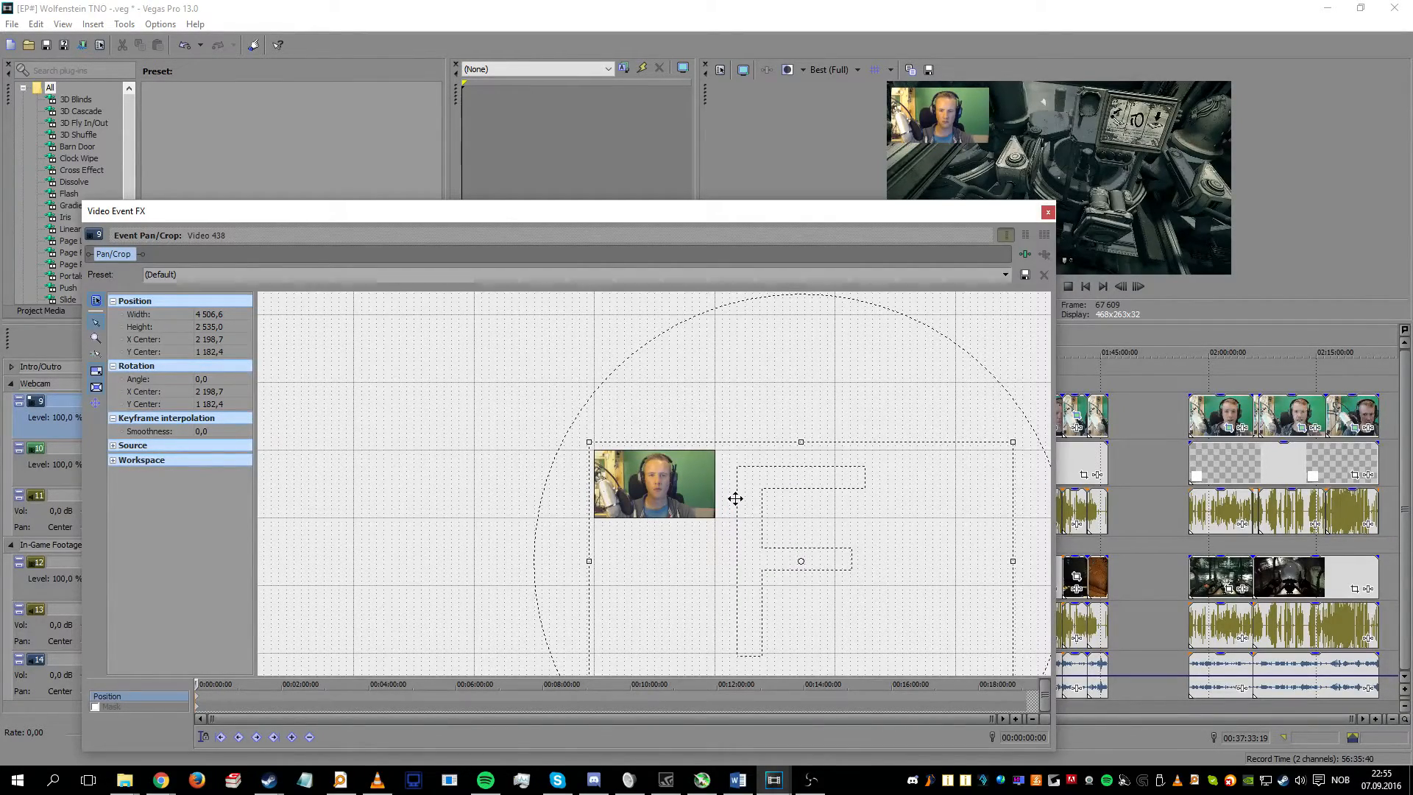
# Step: Apply the WebCam - Top Left preset to the crop and examine its width and center position values
pyautogui.click(611, 275)
pyautogui.scroll(-2, 611, 275)
pyautogui.scroll(-5, 611, 275)
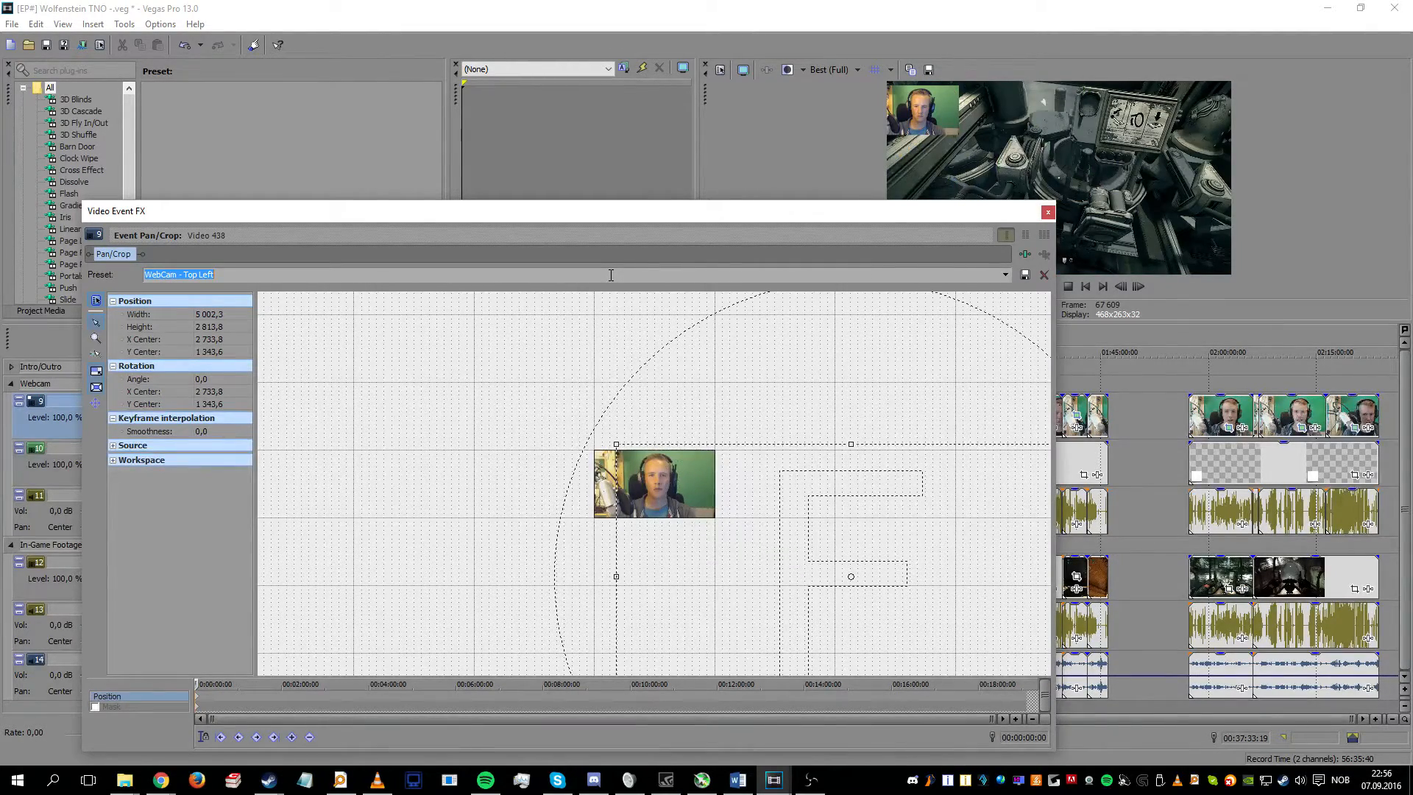
pyautogui.click(210, 339)
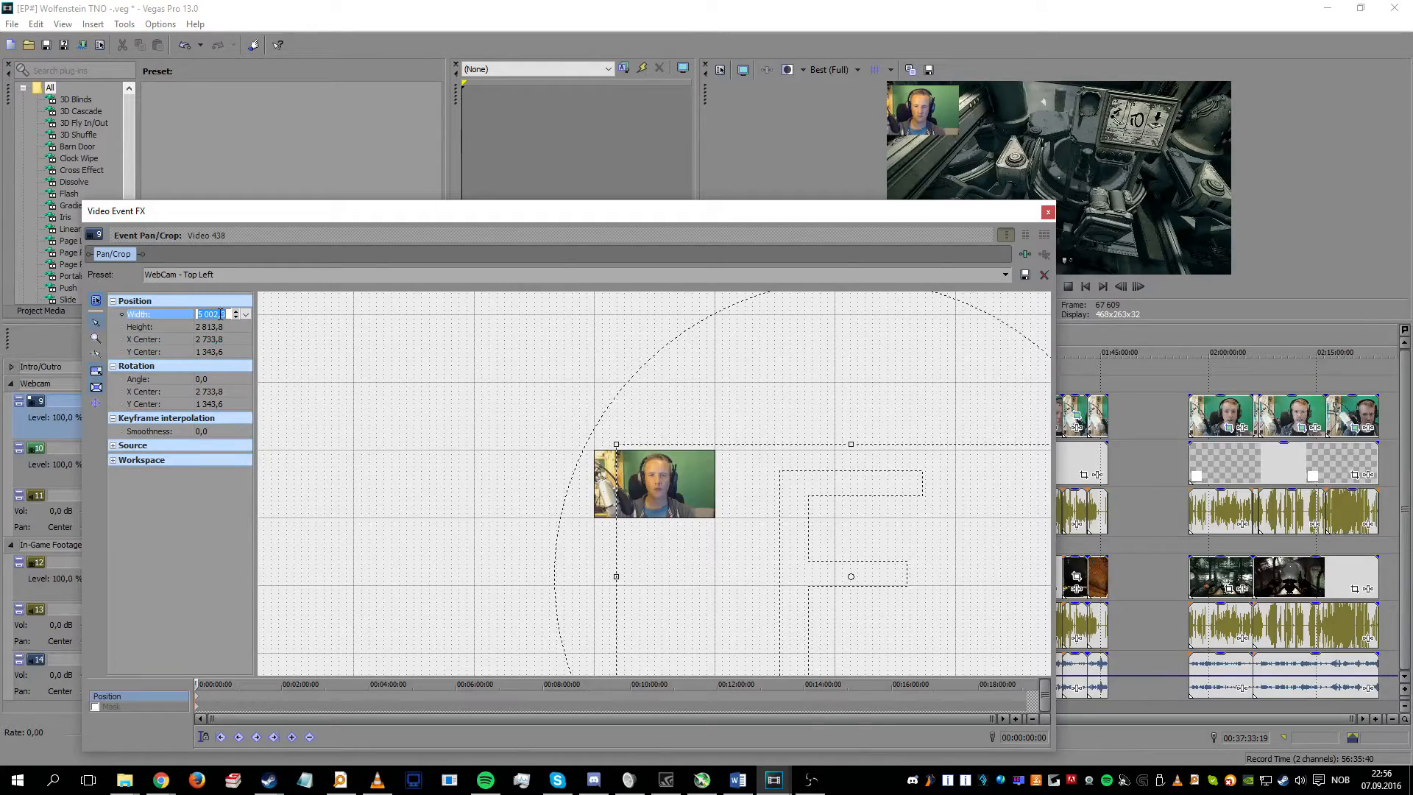
pyautogui.click(214, 352)
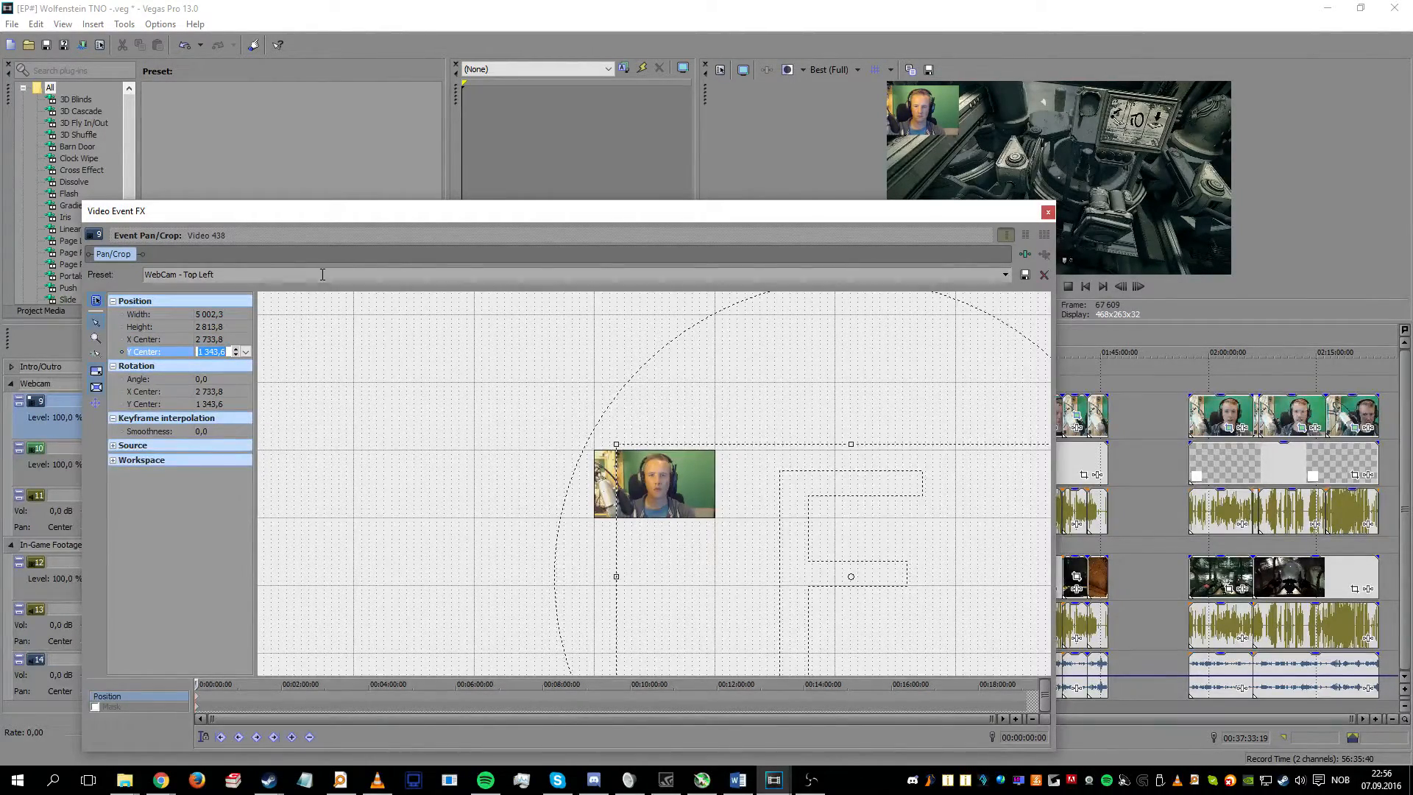
# Step: Try the WebCam - Bottom Right and WebCam - Bottom Left crop presets on the webcam event
pyautogui.click(1005, 274)
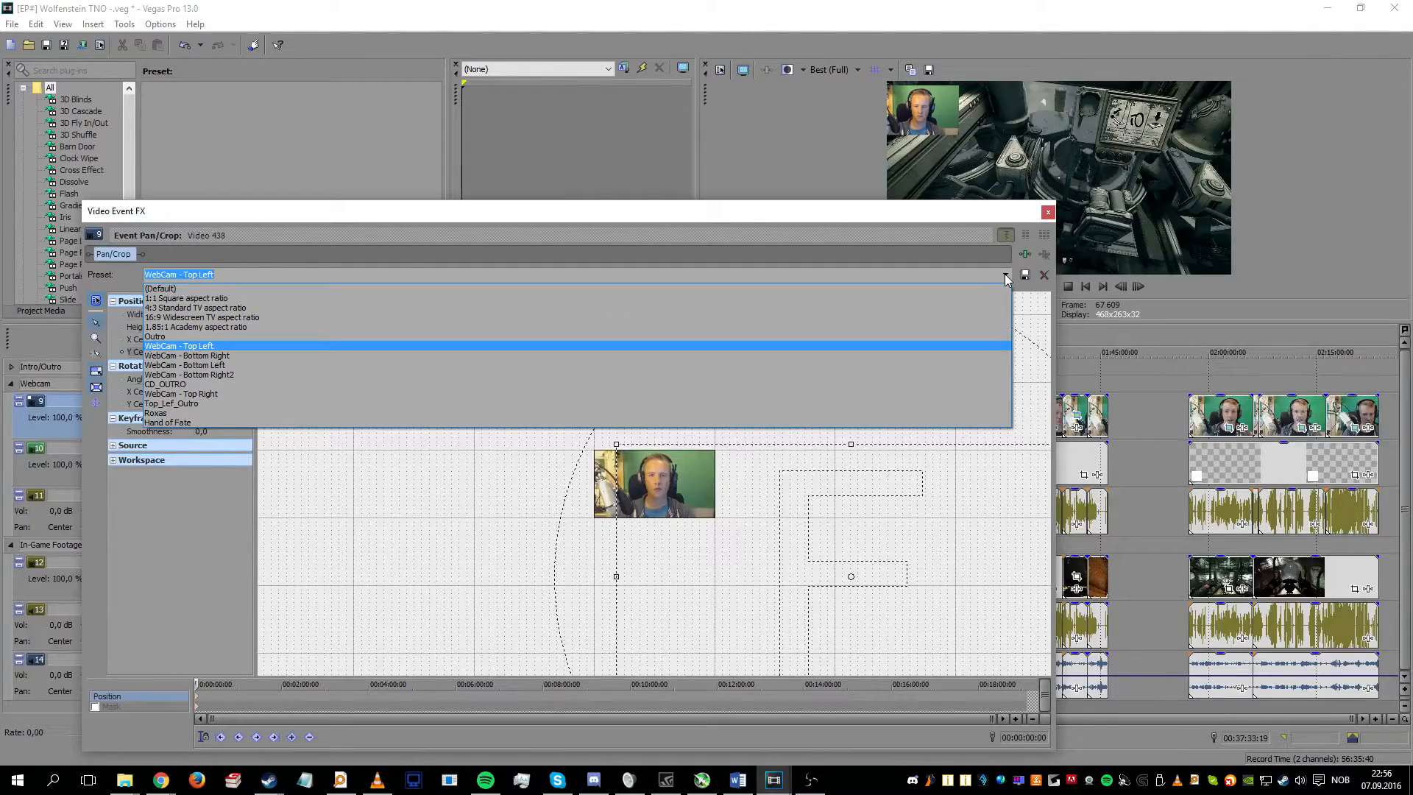
pyautogui.click(277, 357)
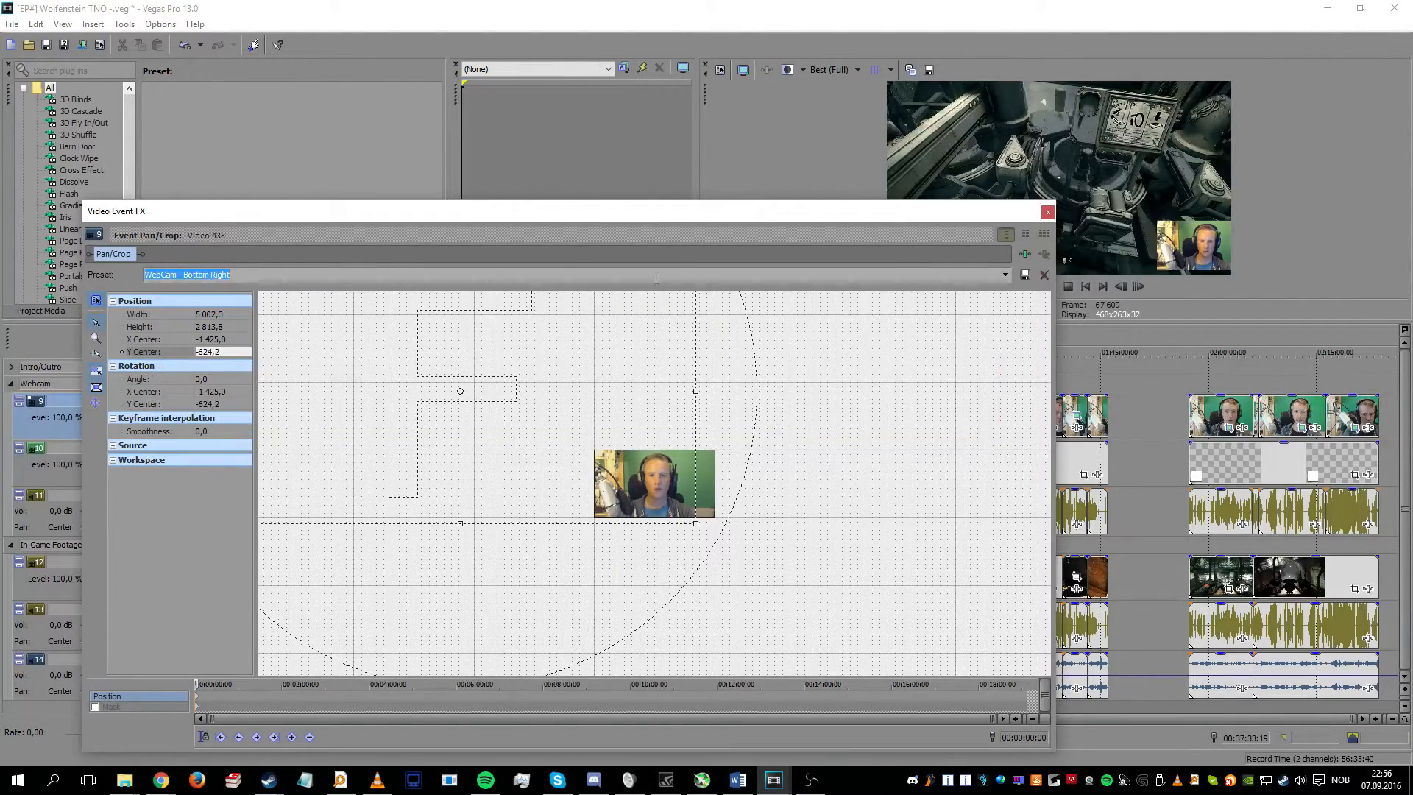
pyautogui.click(1005, 277)
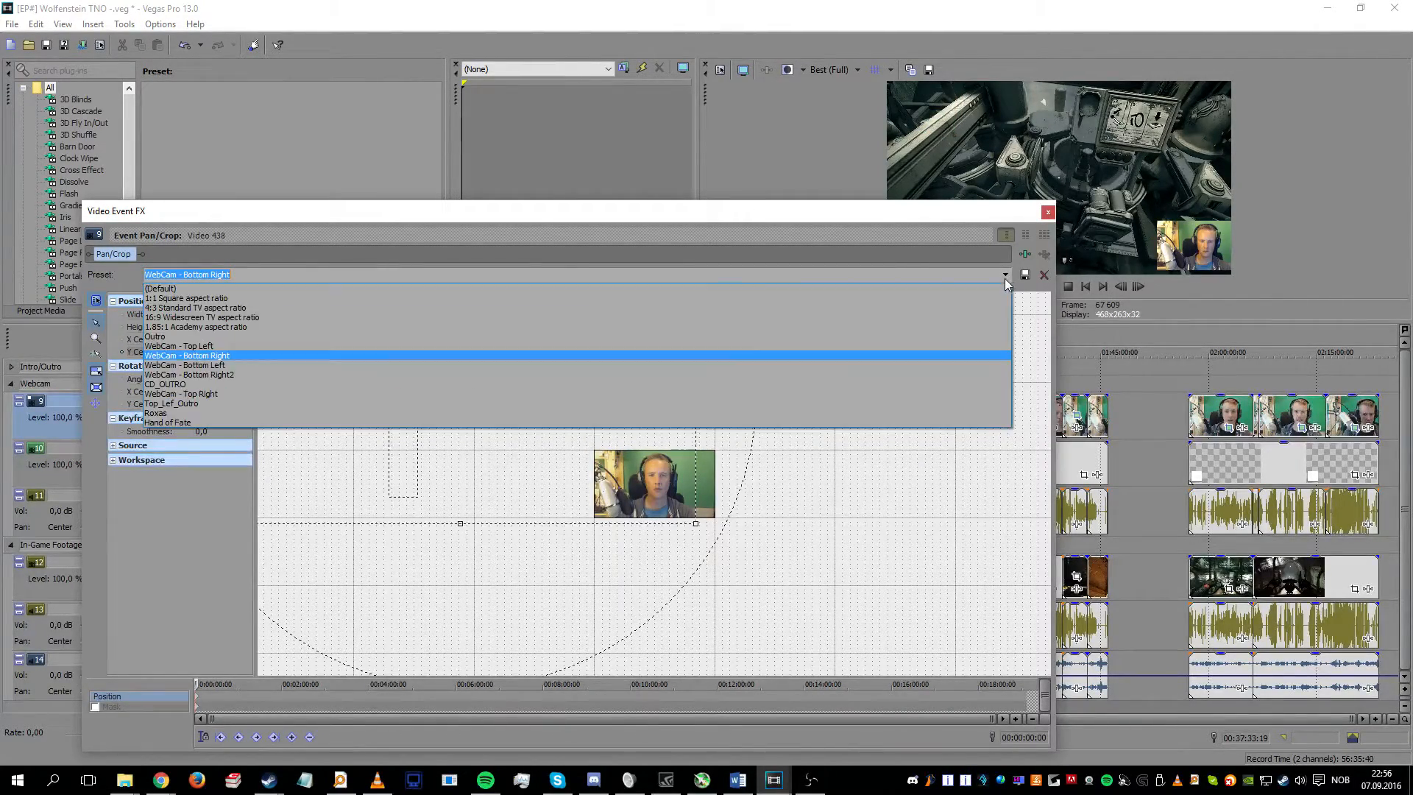
pyautogui.click(860, 368)
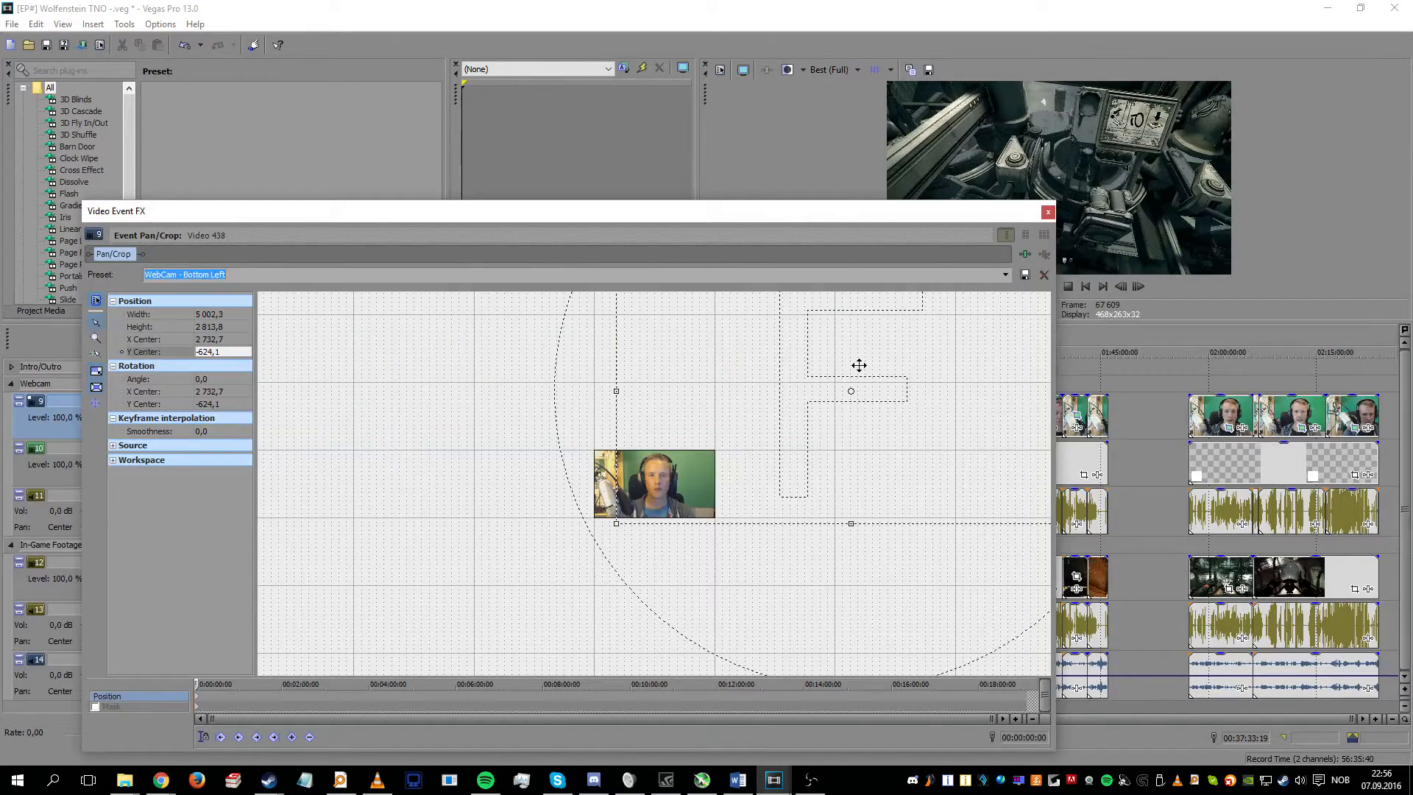
# Step: Uncover the lower part of the preview and try the WebCam - Bottom Right2 and WebCam - Top Right crop presets
pyautogui.moveTo(878, 218); pyautogui.dragTo(876, 302)
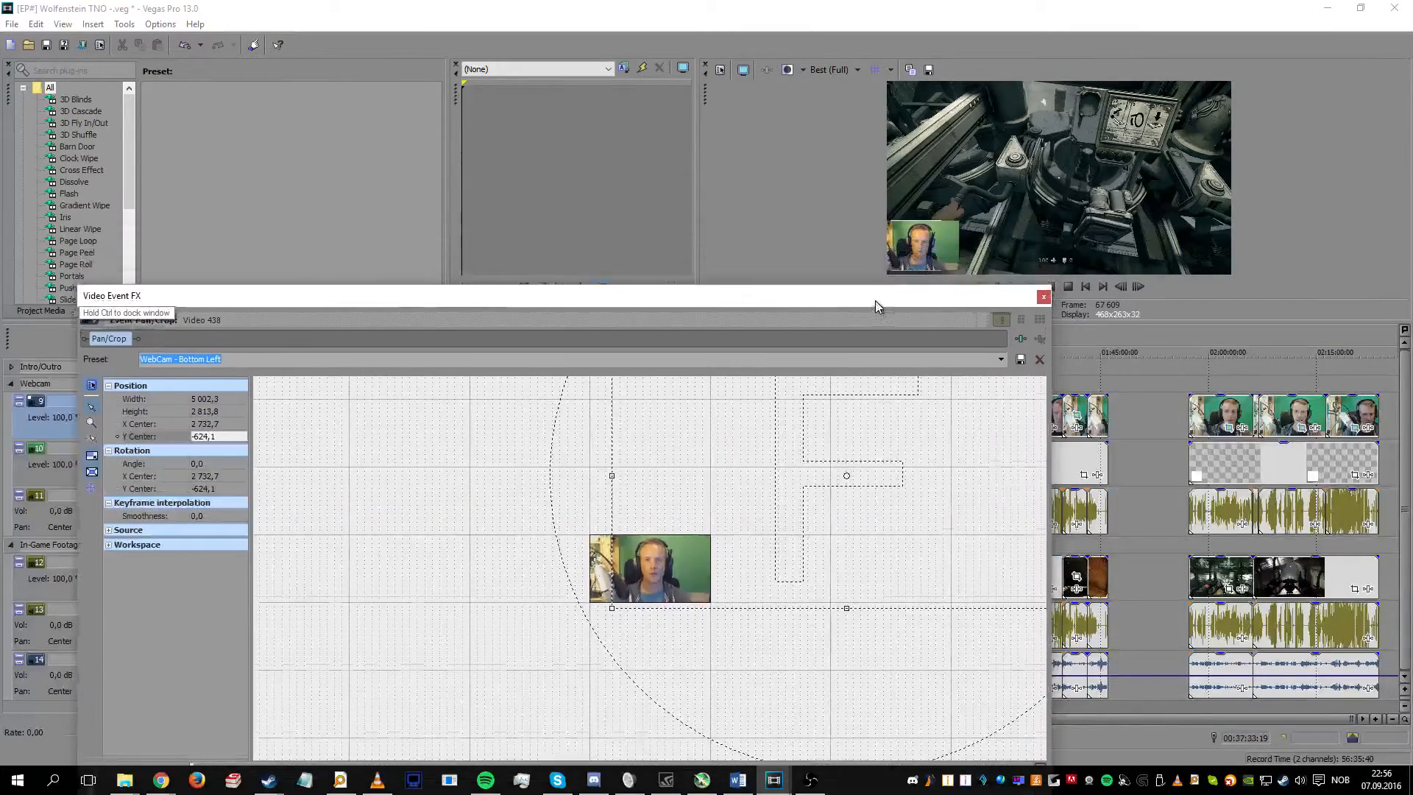
pyautogui.click(1000, 361)
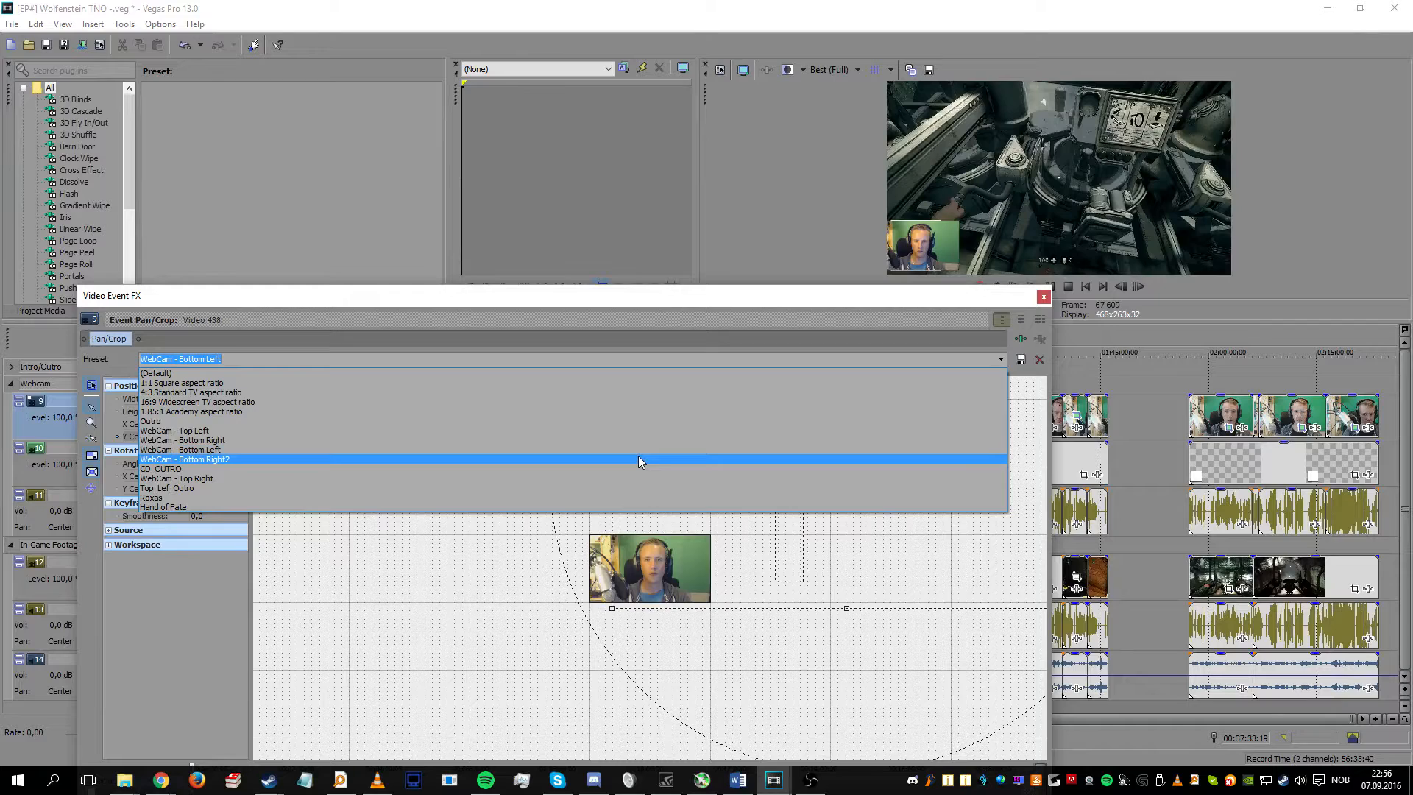
pyautogui.click(638, 458)
pyautogui.click(1001, 359)
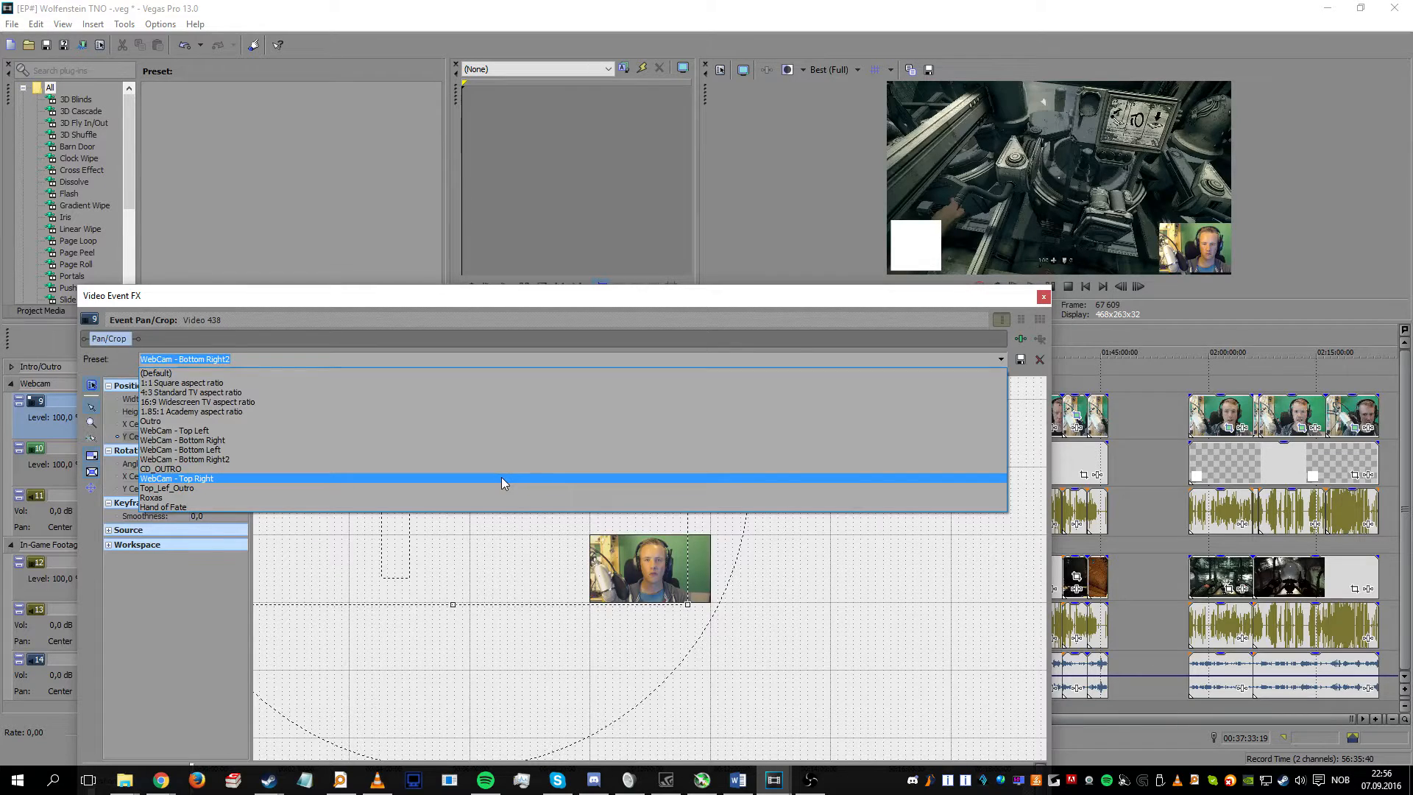
pyautogui.click(501, 478)
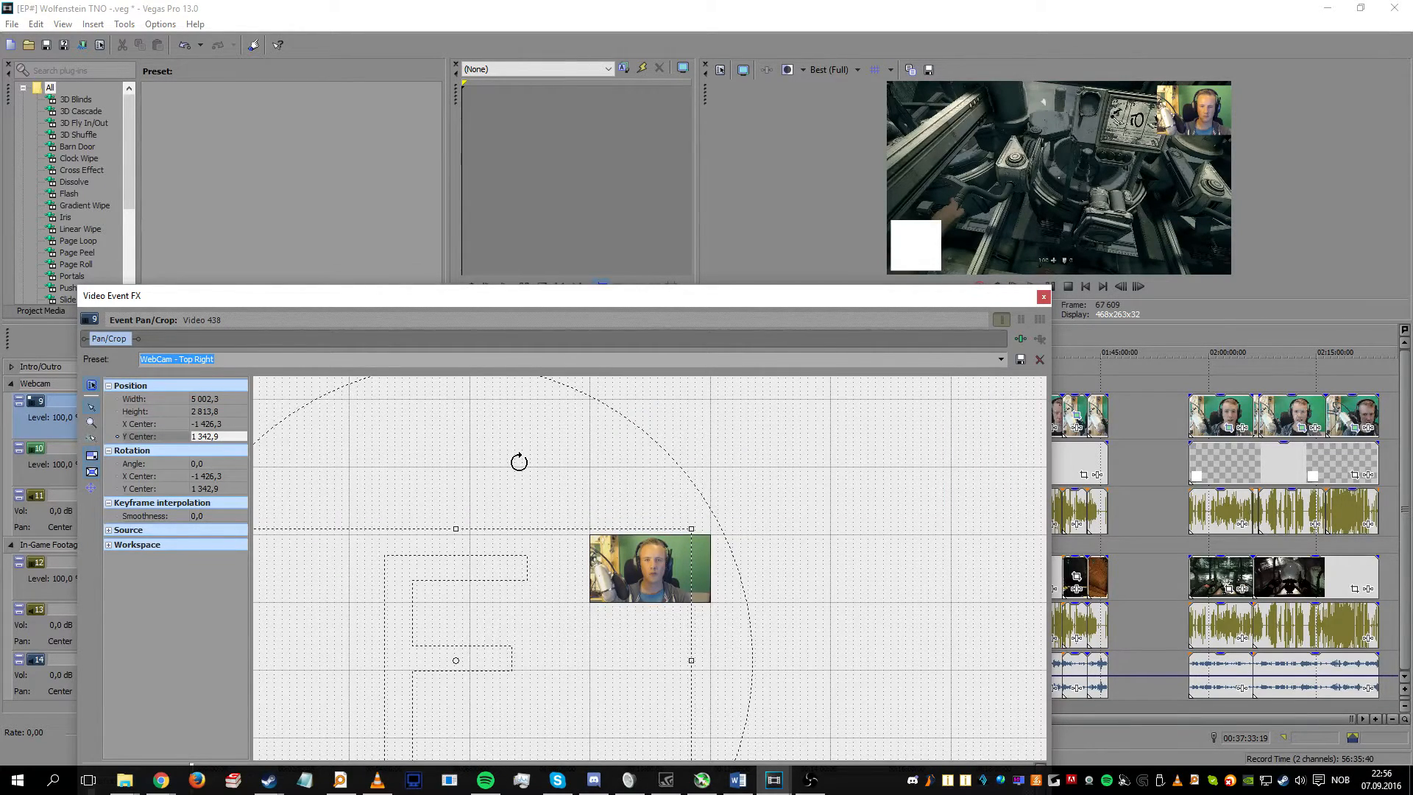
# Step: Reapply the WebCam - Top Left crop preset and shift its frame to about X center 2 444 and Y center 1 328
pyautogui.moveTo(618, 302); pyautogui.dragTo(578, 217)
pyautogui.scroll(6, 248, 275)
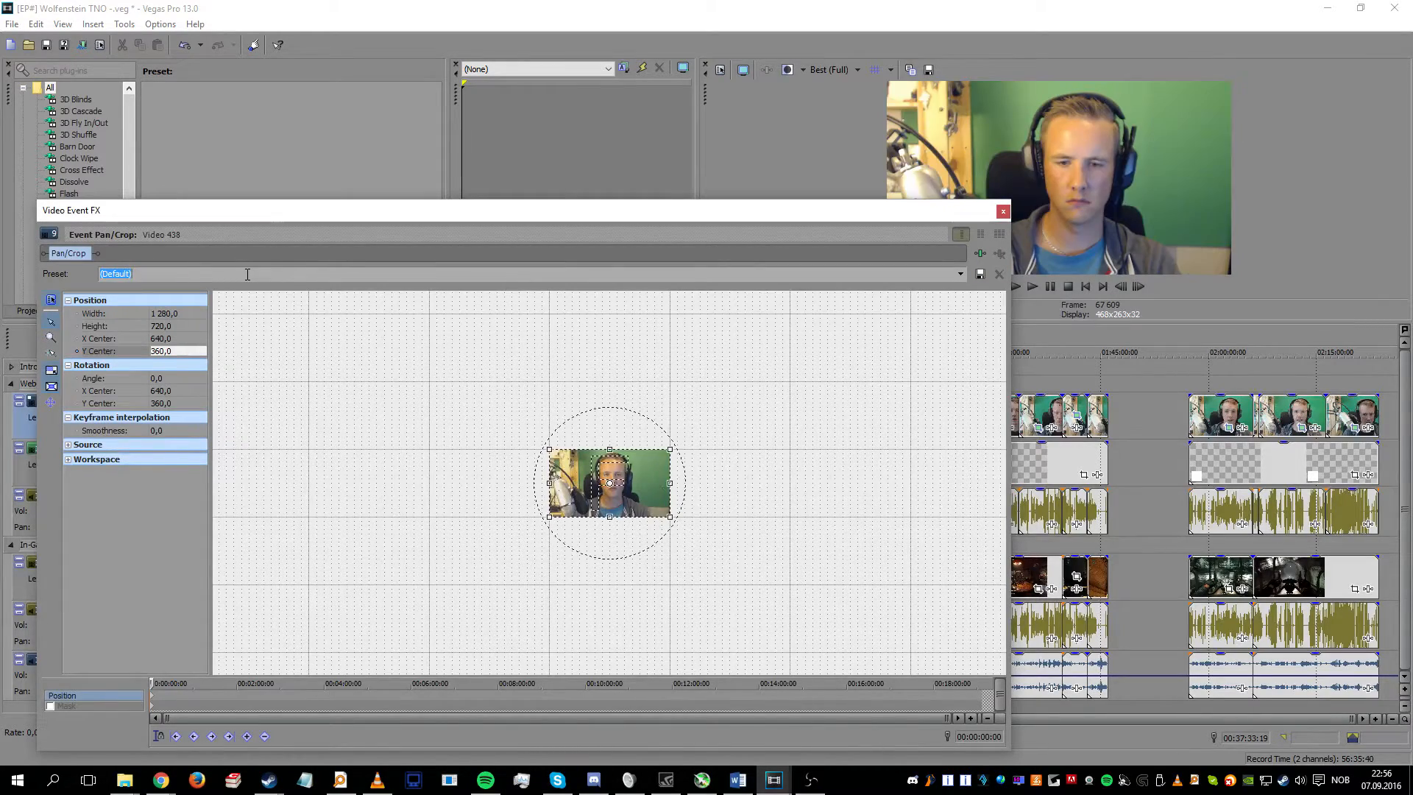
pyautogui.scroll(-3, 247, 275)
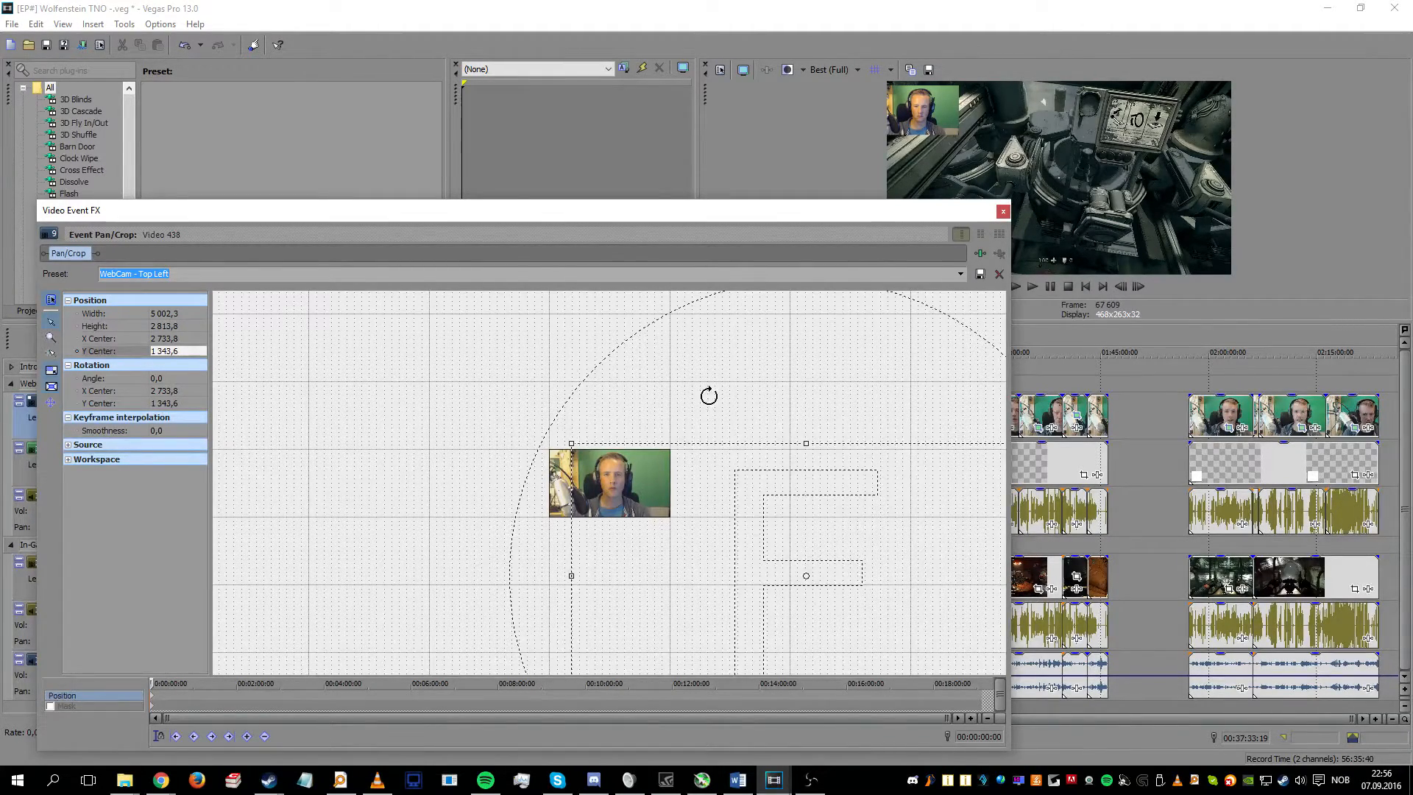
pyautogui.moveTo(638, 483); pyautogui.dragTo(608, 479)
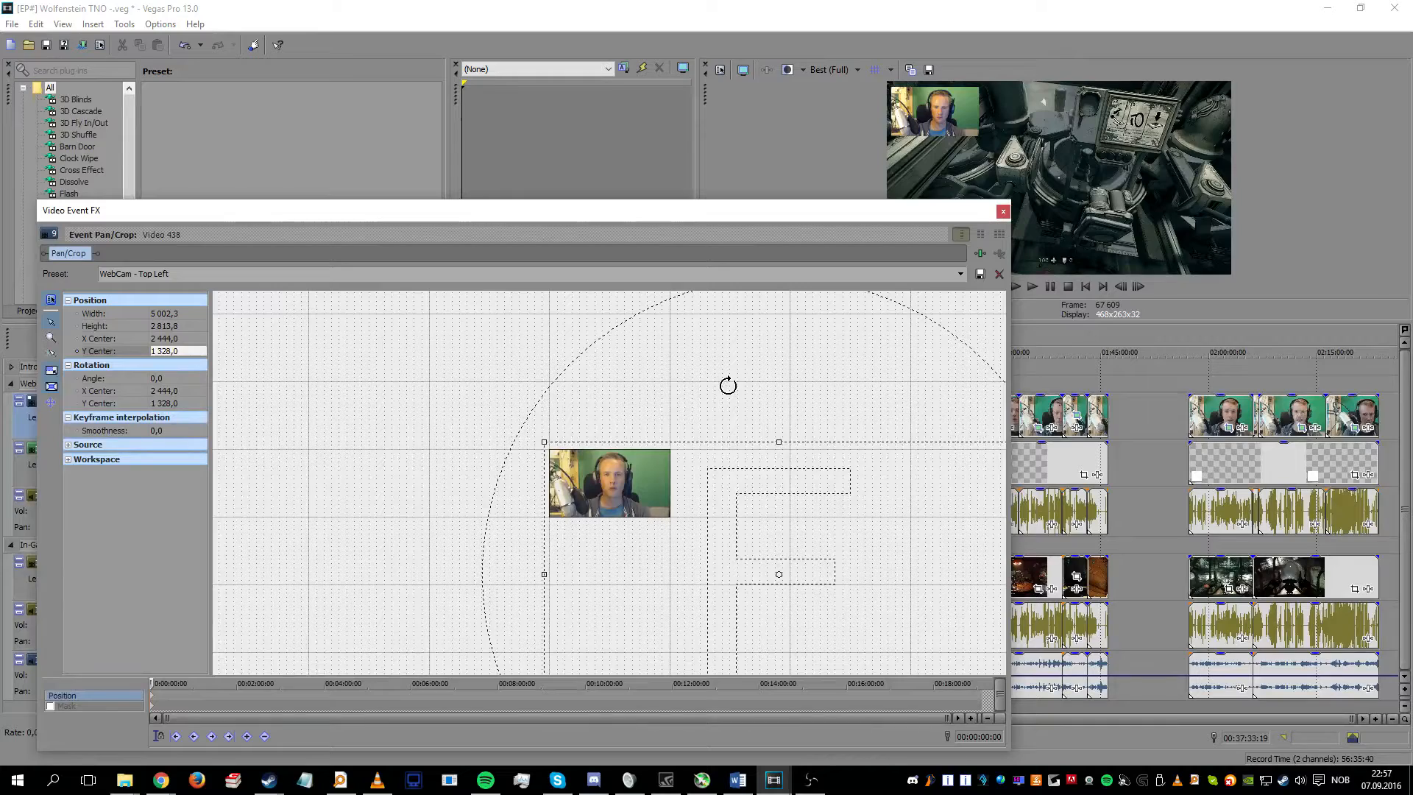
pyautogui.click(1002, 213)
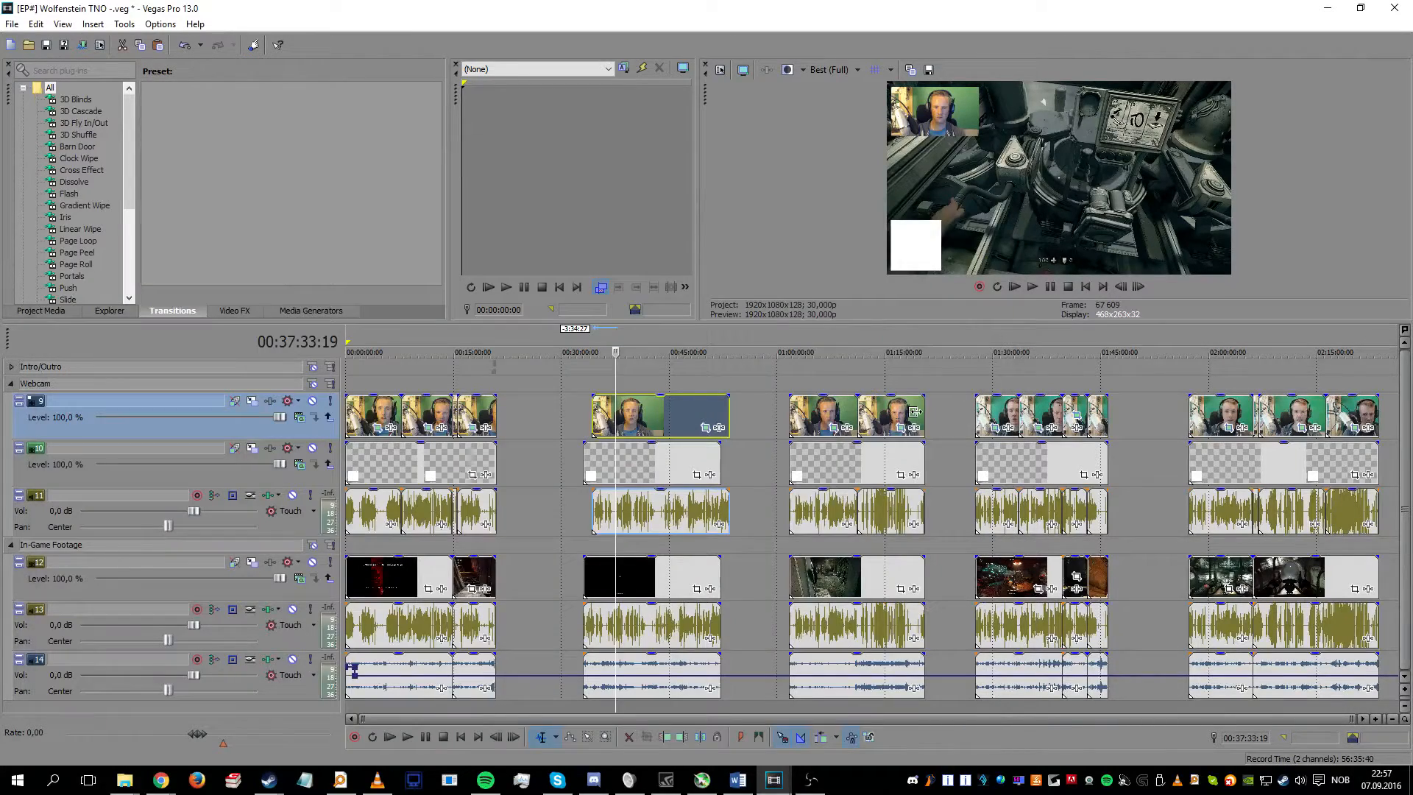
# Step: Collapse the In-Game Footage track group and enlarge the video preview area
pyautogui.click(11, 546)
pyautogui.moveTo(440, 322); pyautogui.dragTo(439, 517)
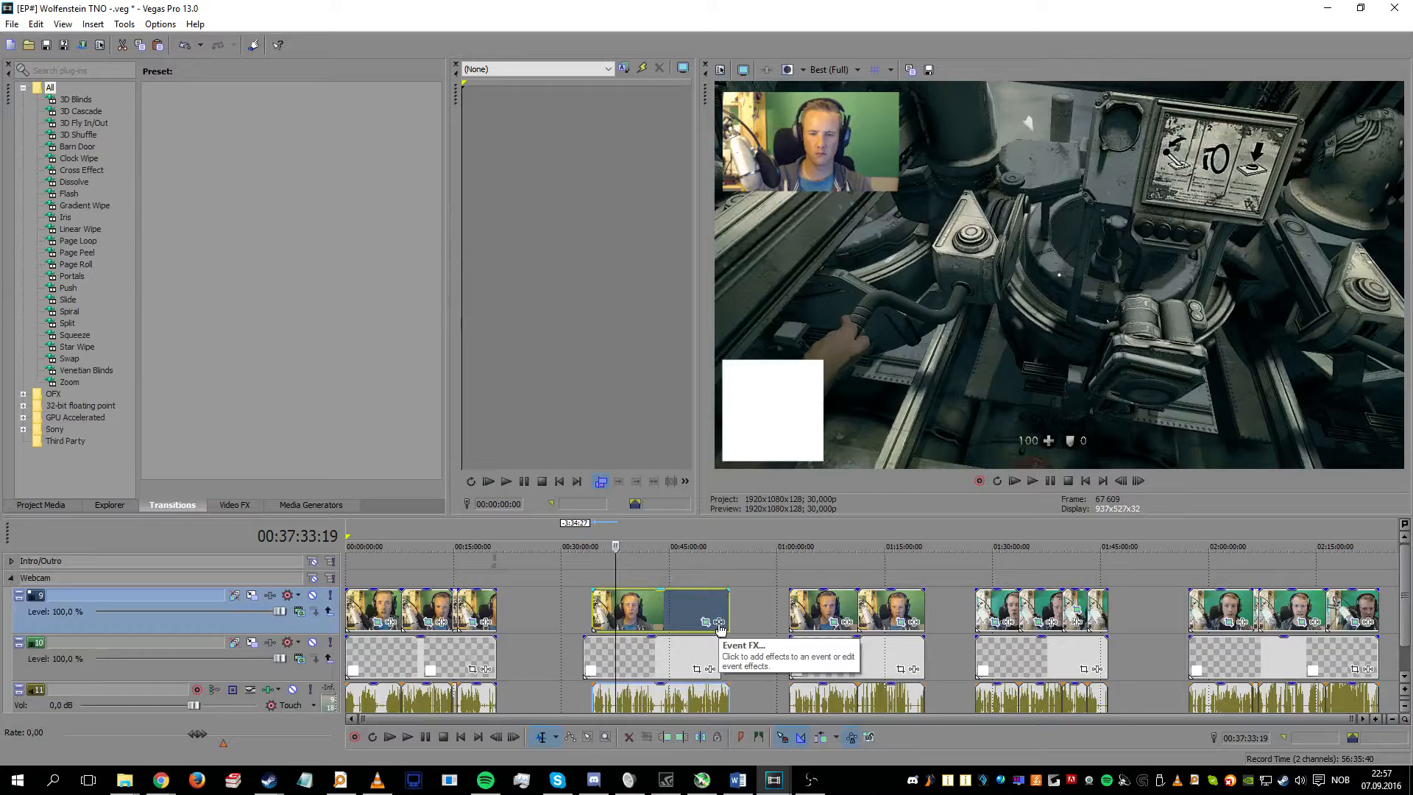
# Step: Try a solid white Sony Border of size 0,041 as a Video Event FX on the webcam event, and remove it again
pyautogui.click(720, 625)
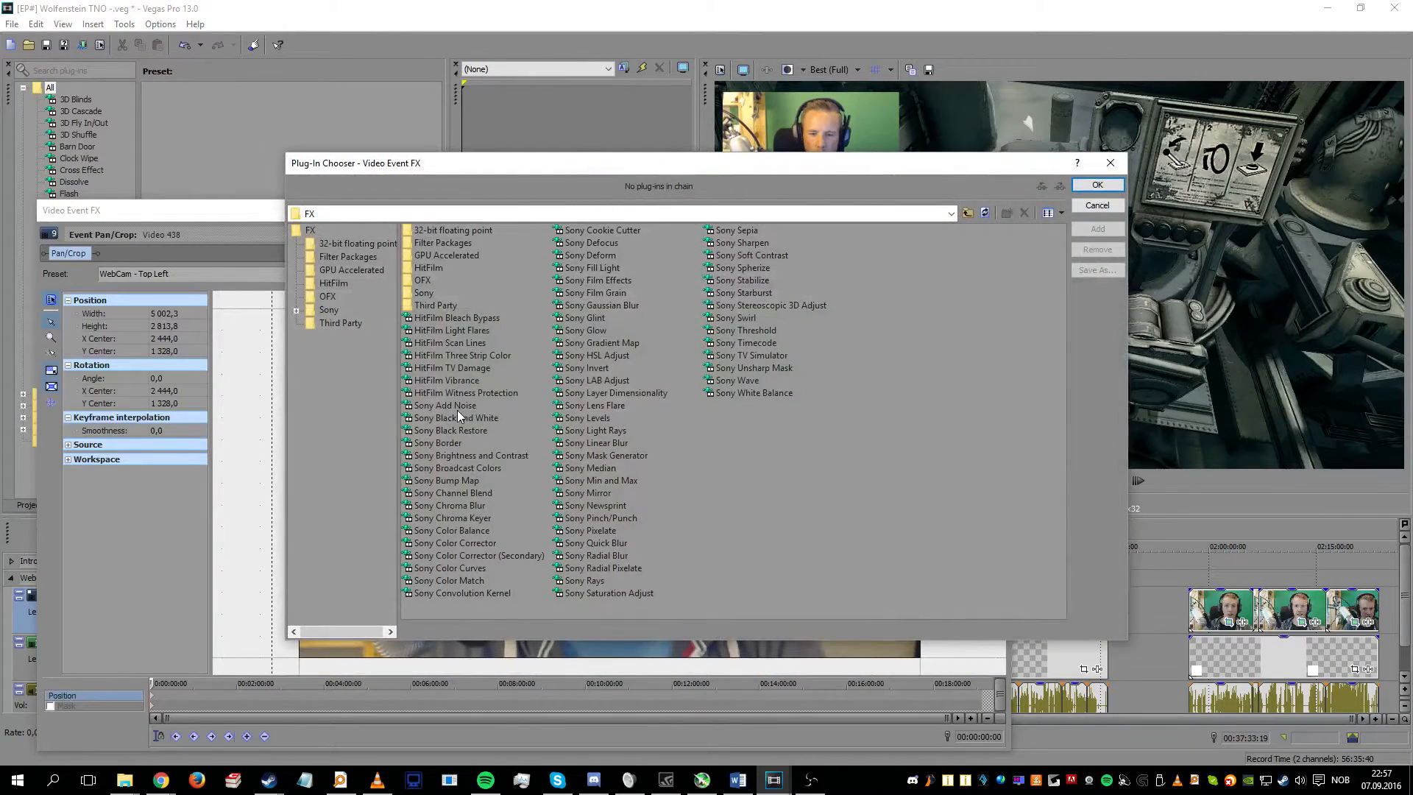
pyautogui.click(451, 443)
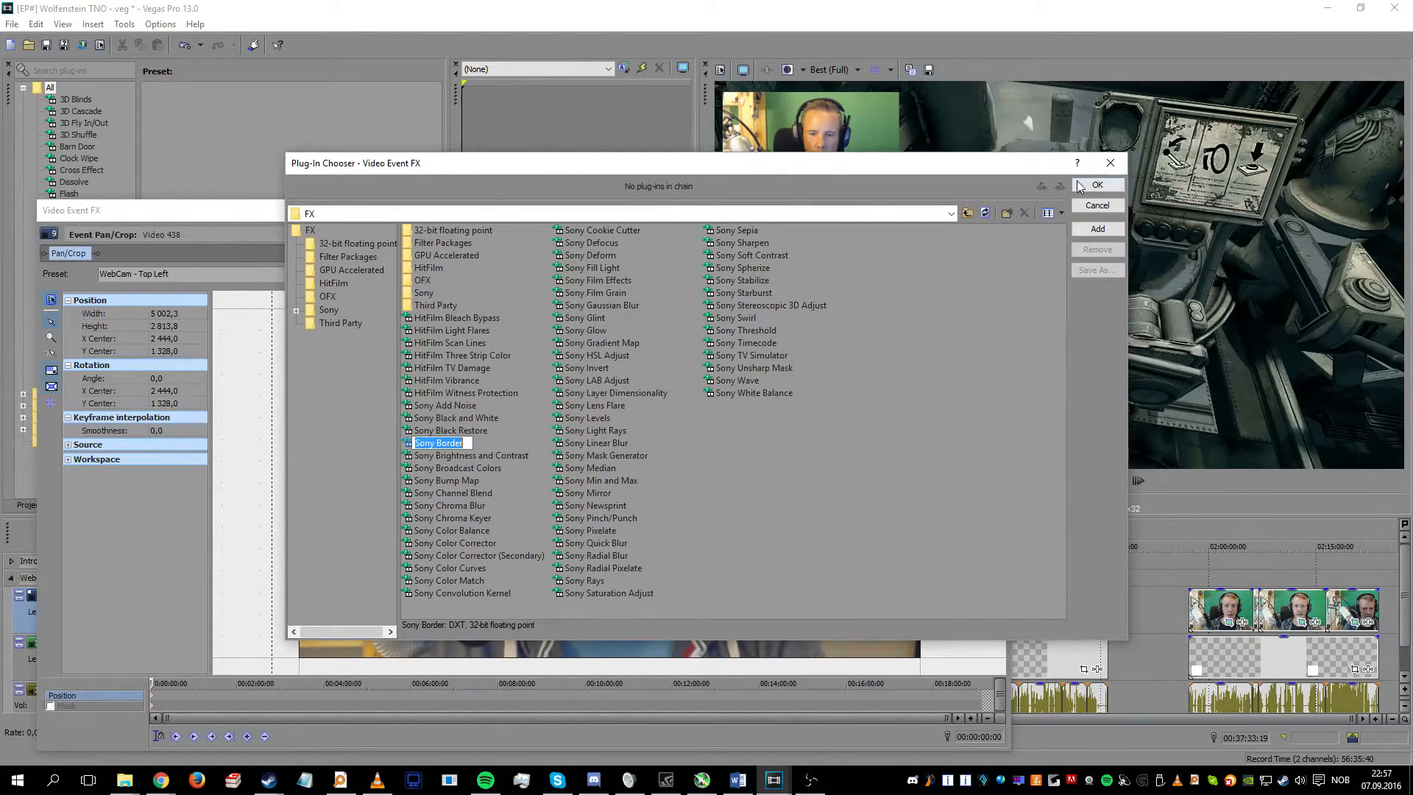
pyautogui.click(1082, 186)
pyautogui.moveTo(84, 338)
pyautogui.mouseDown()
pyautogui.moveTo(121, 339)
pyautogui.moveTo(89, 340)
pyautogui.mouseUp()
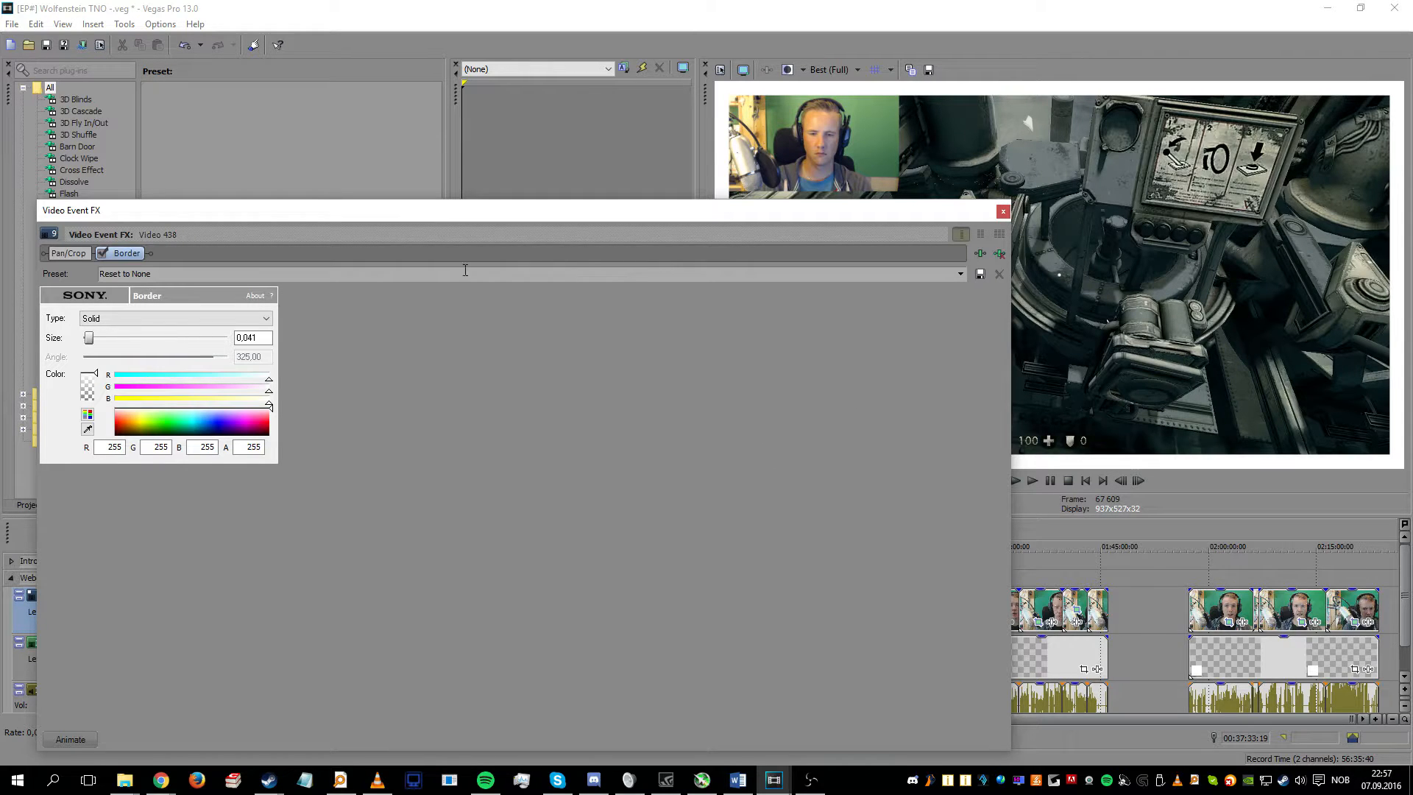
pyautogui.click(1000, 253)
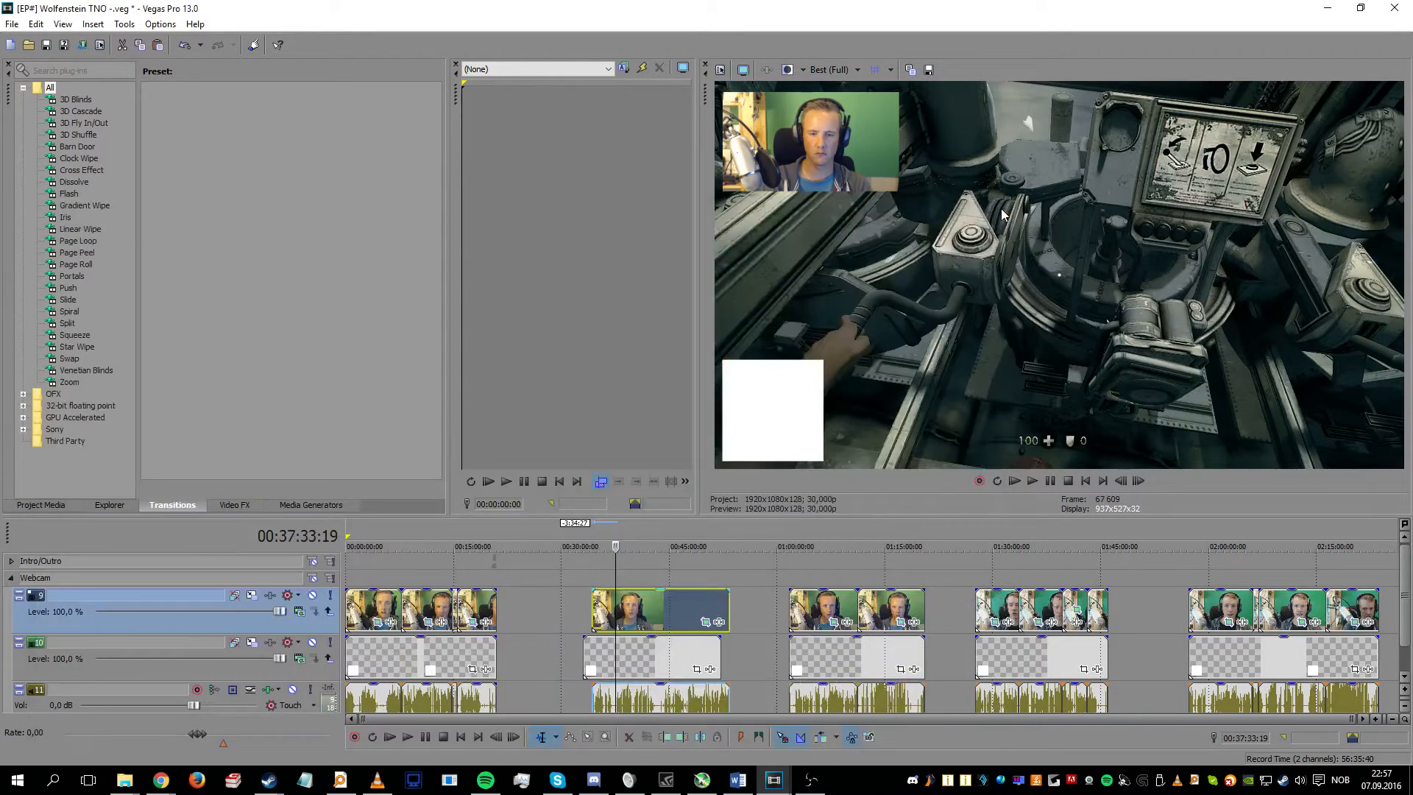
pyautogui.click(1002, 213)
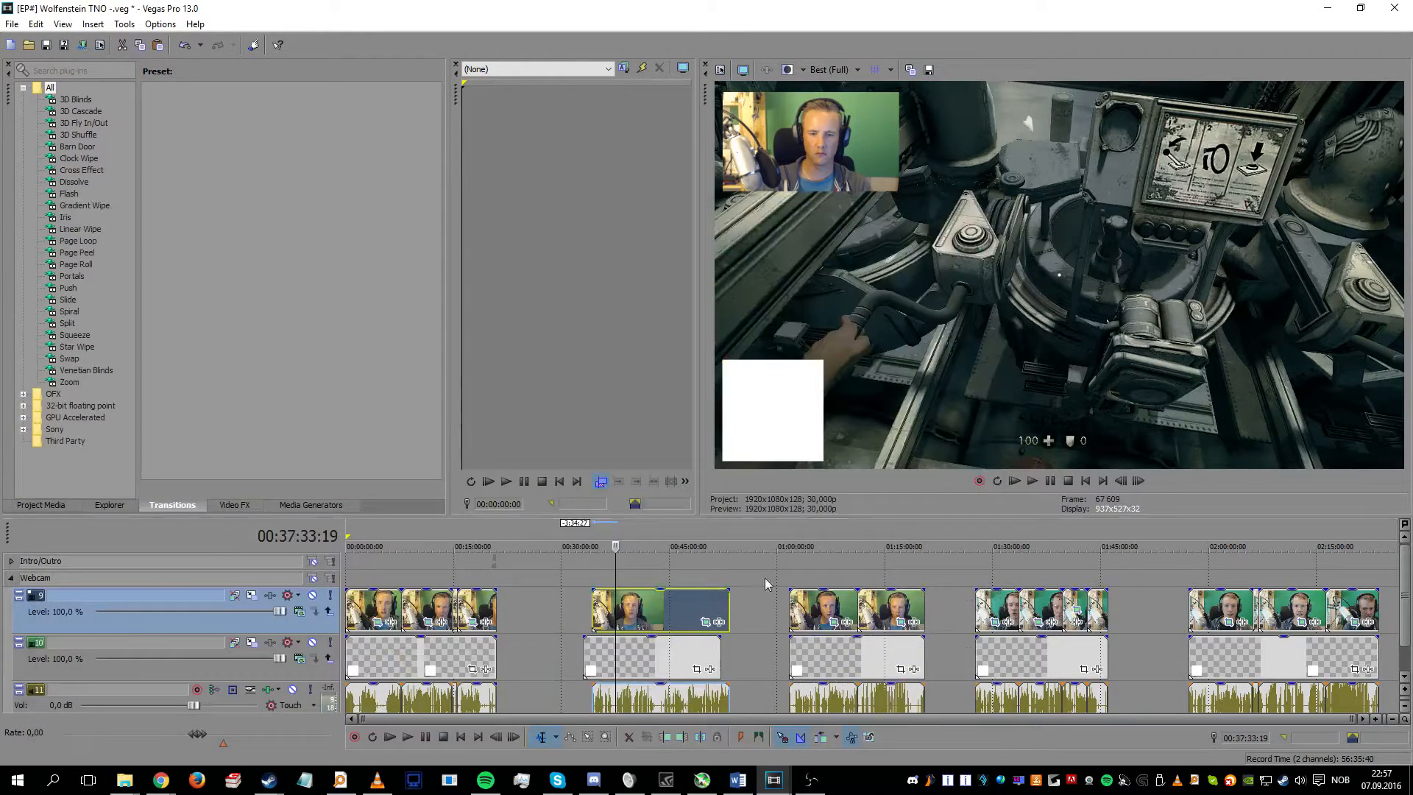
# Step: Add a solid white Sony Border to the webcam clip as a Media FX with size 0,062
pyautogui.rightClick(660, 607)
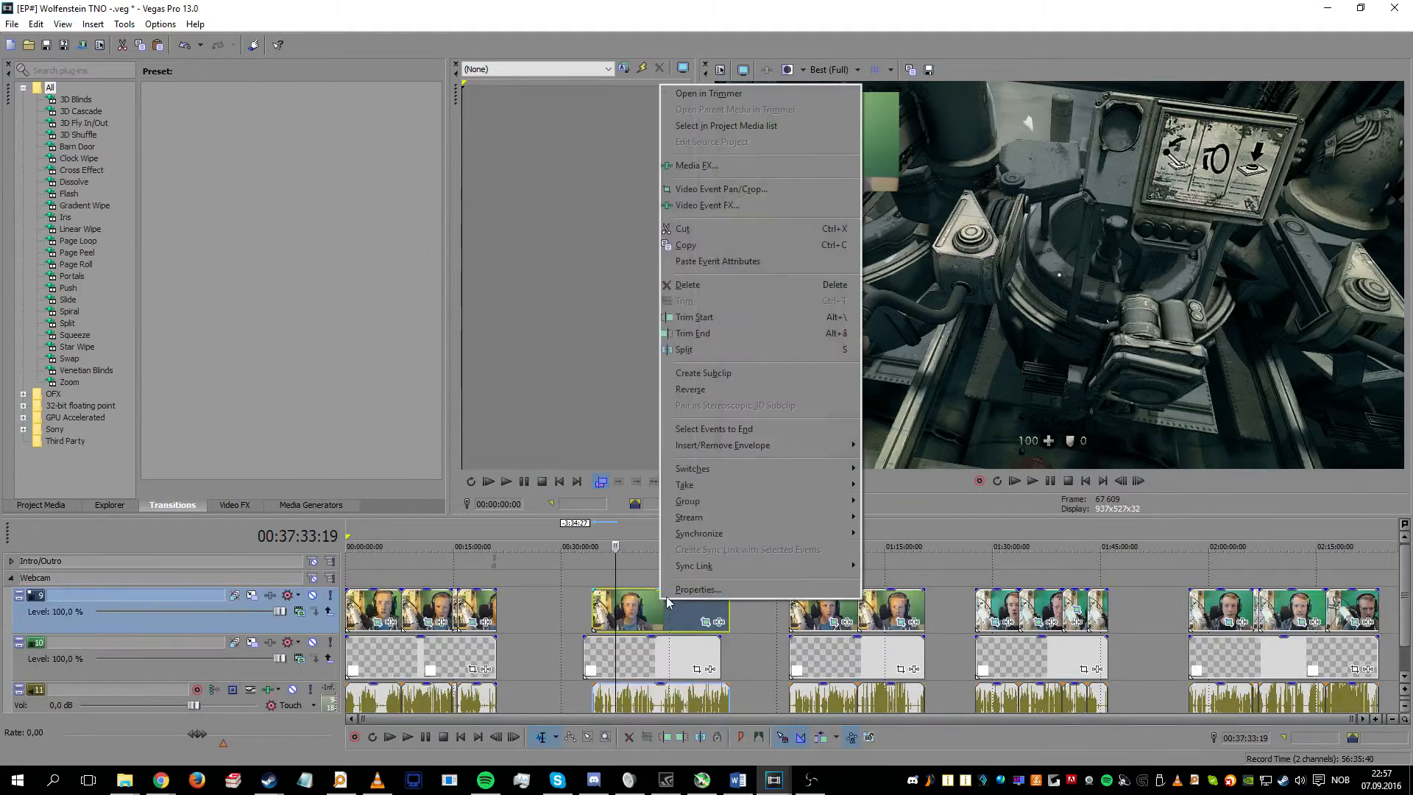
pyautogui.click(735, 167)
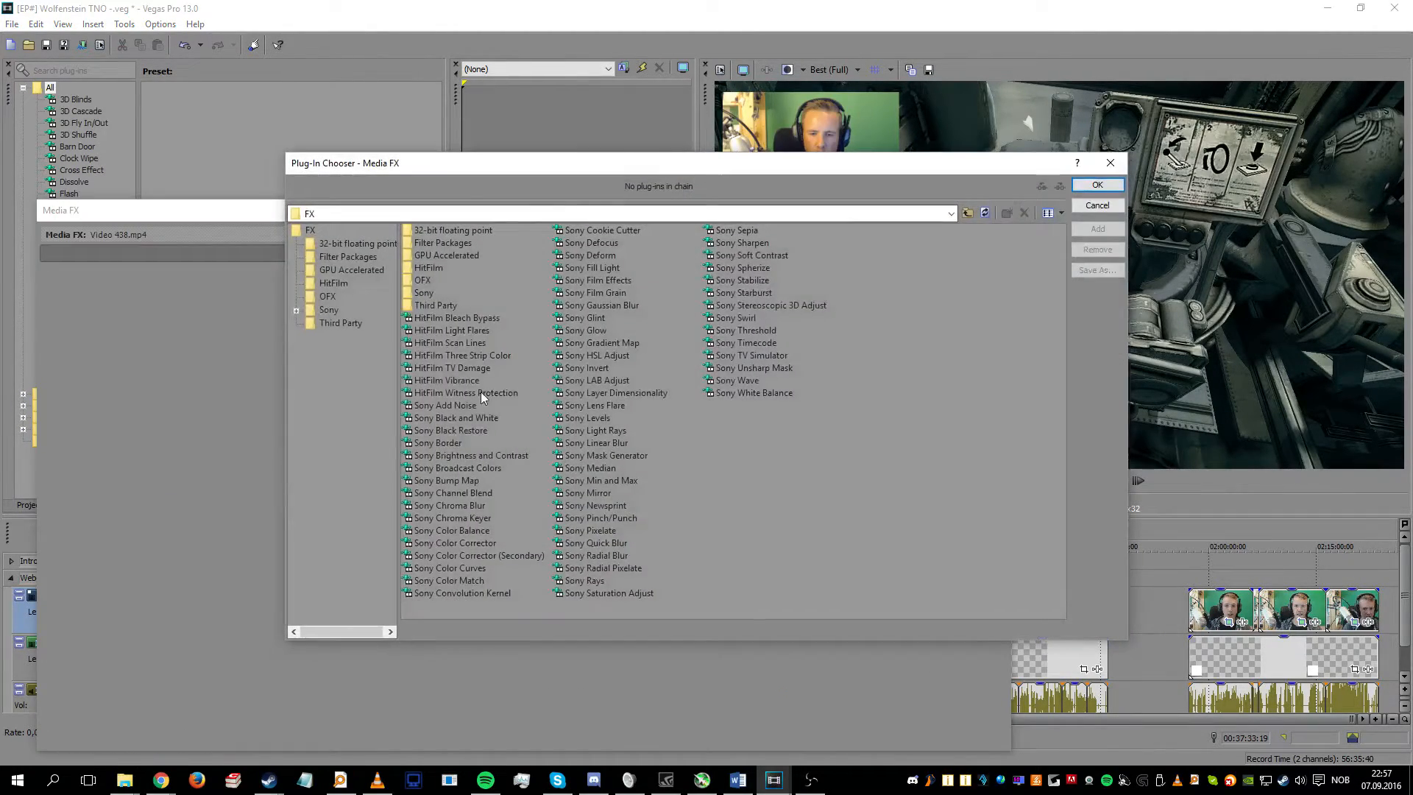
pyautogui.doubleClick(438, 442)
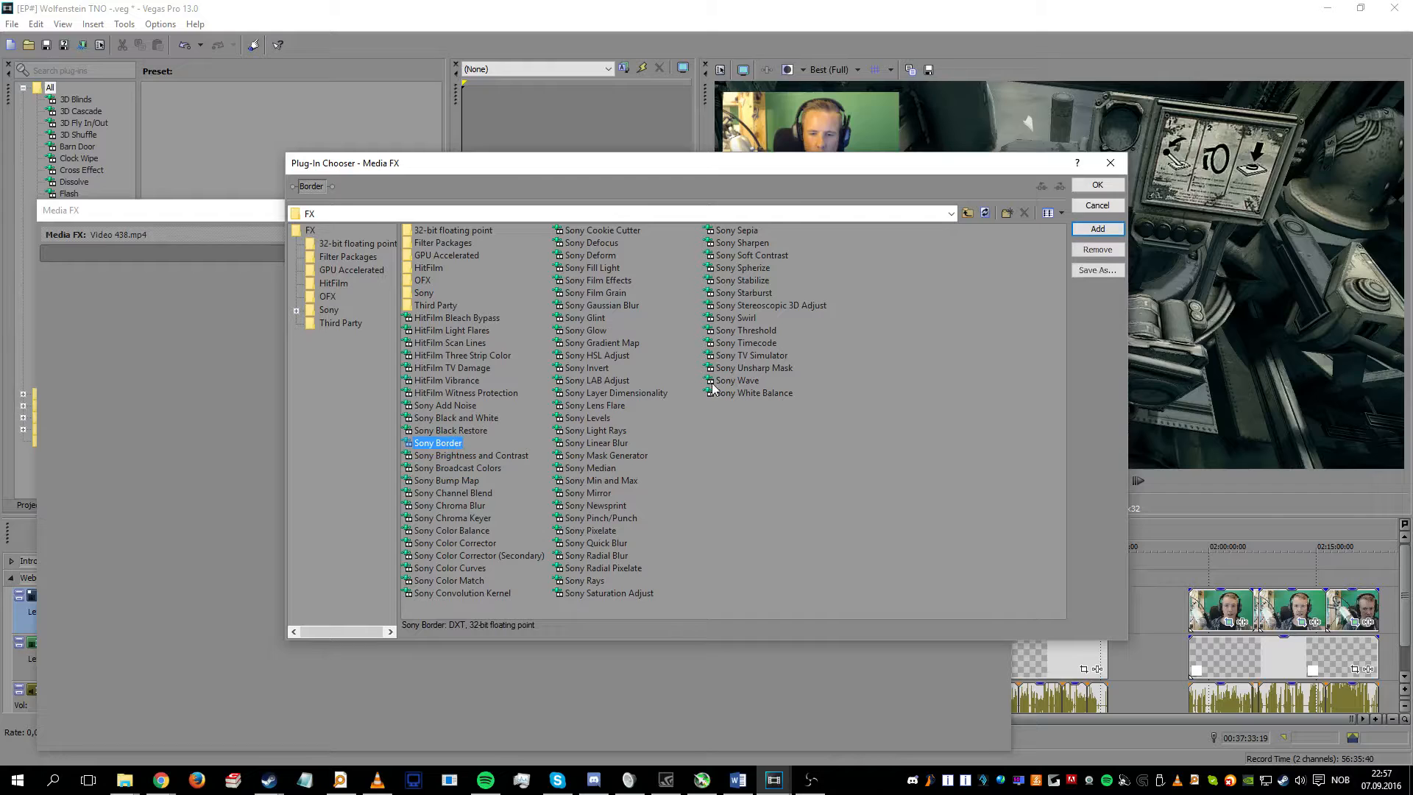
pyautogui.click(1097, 185)
pyautogui.moveTo(84, 338); pyautogui.dragTo(92, 343)
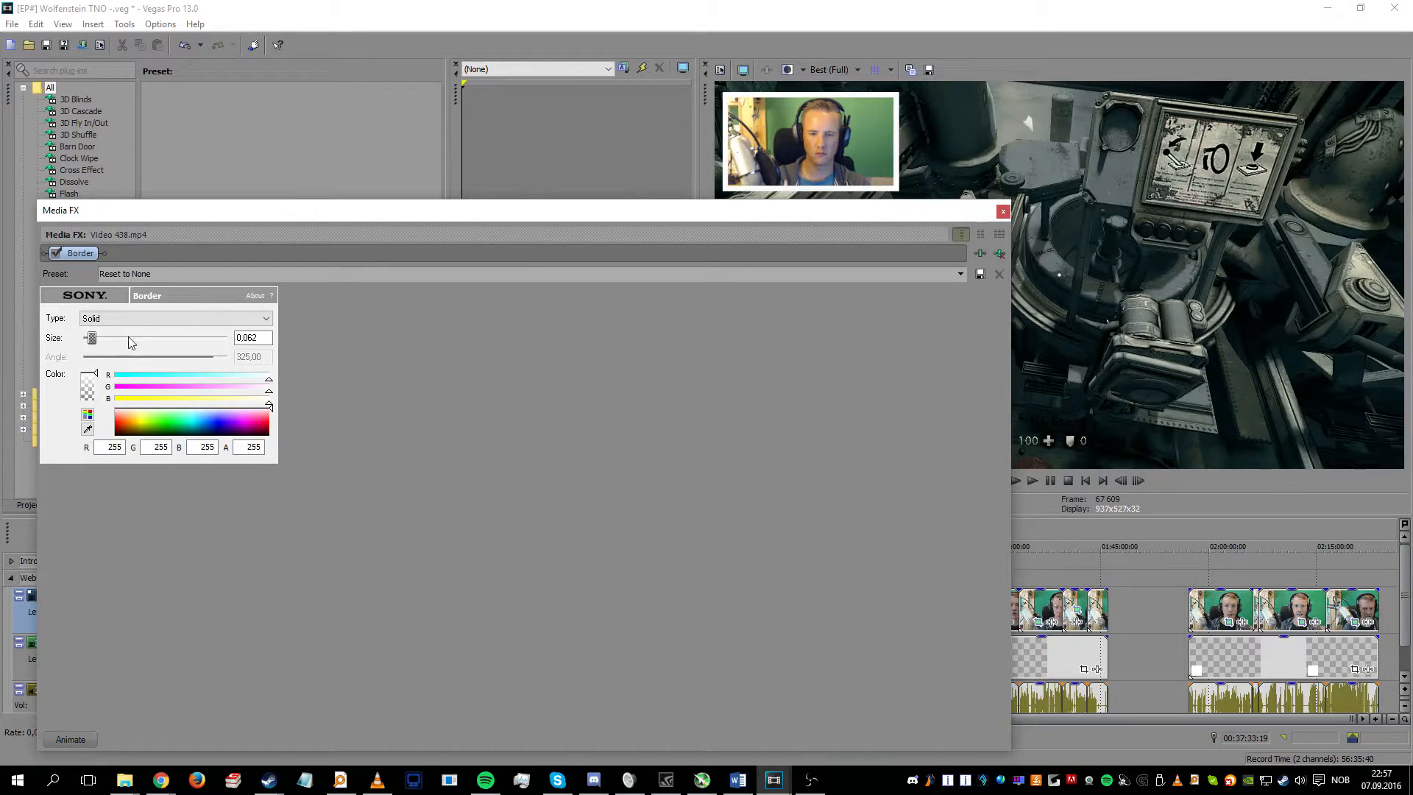
# Step: Reduce the border's size and remove the Border effect from the webcam clip's Media FX
pyautogui.click(125, 321)
pyautogui.click(123, 322)
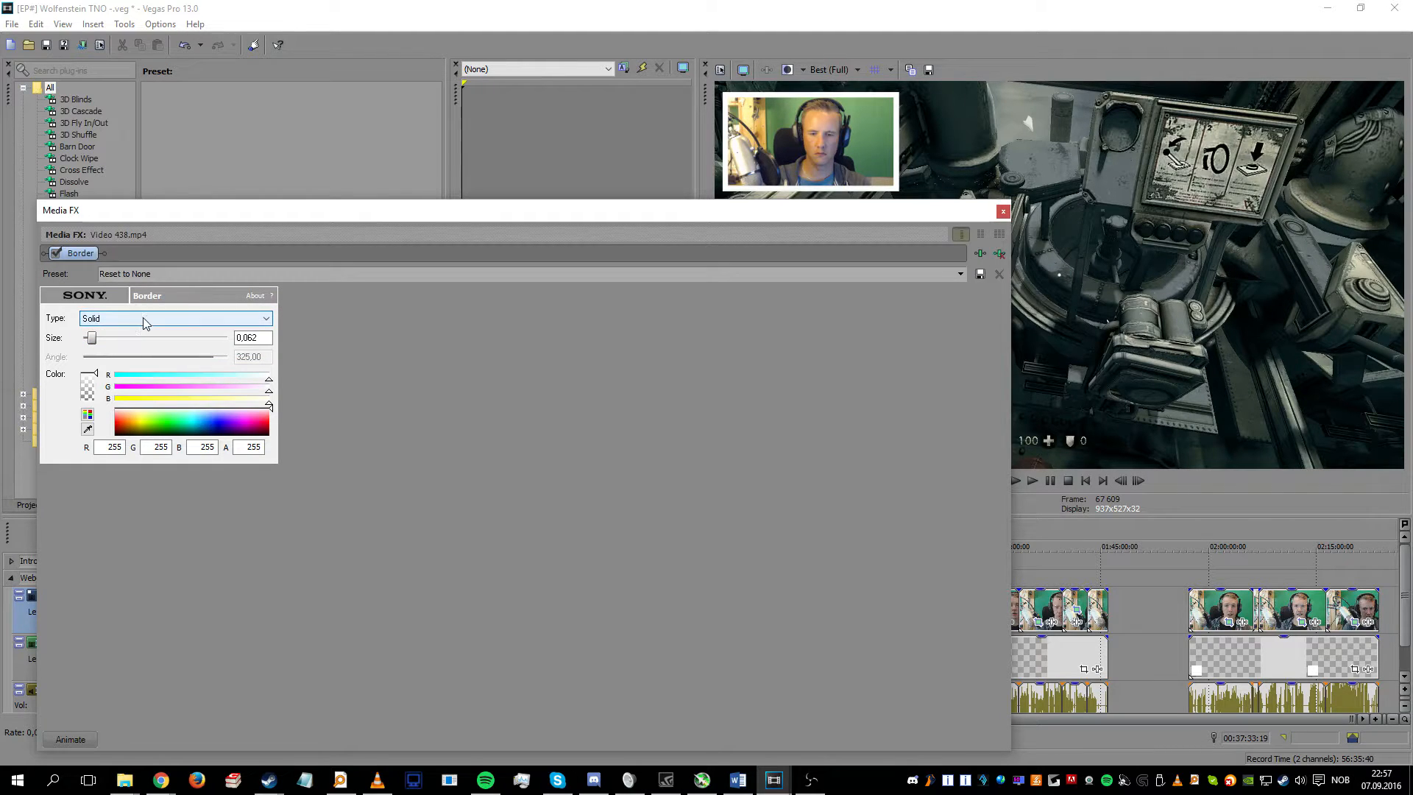
pyautogui.moveTo(101, 339); pyautogui.dragTo(93, 341)
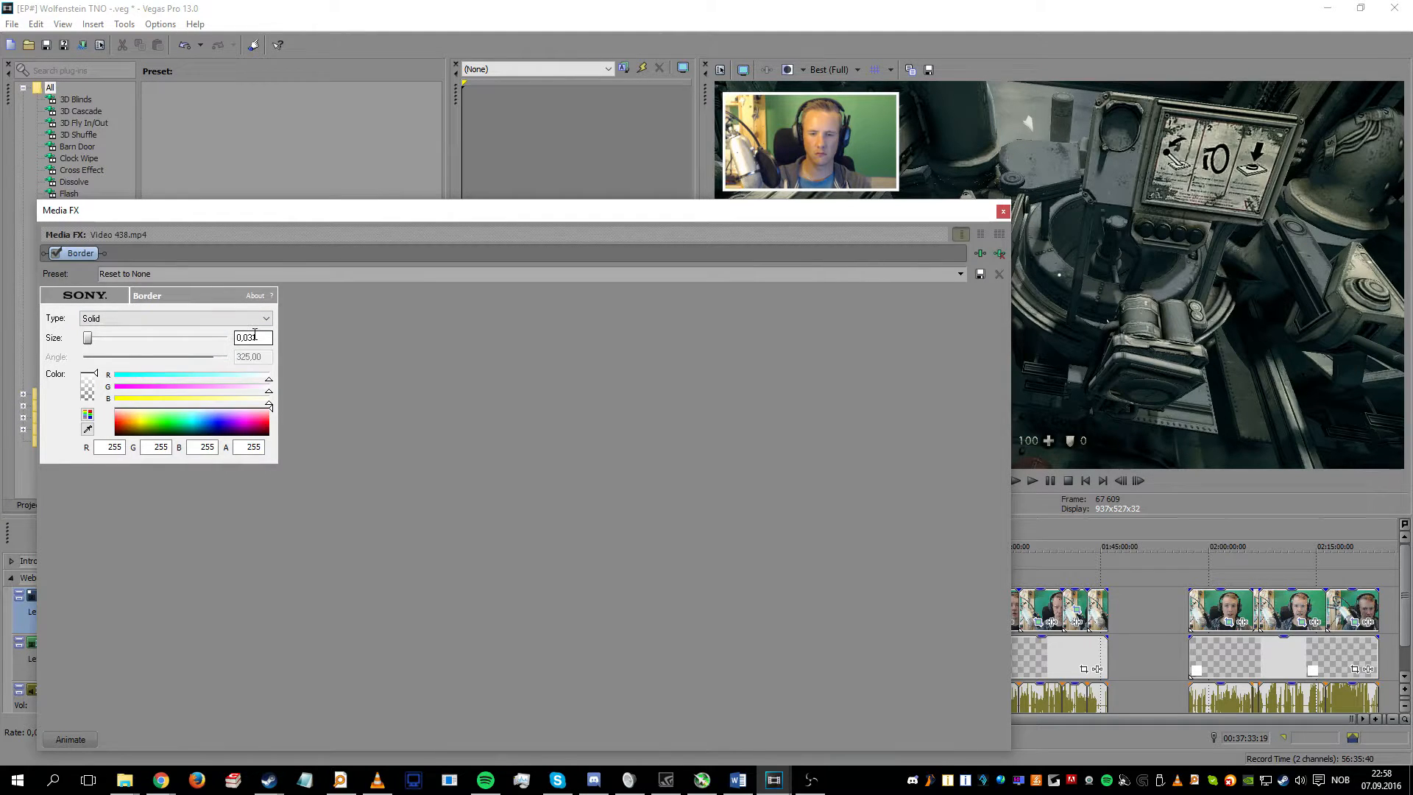
pyautogui.click(999, 254)
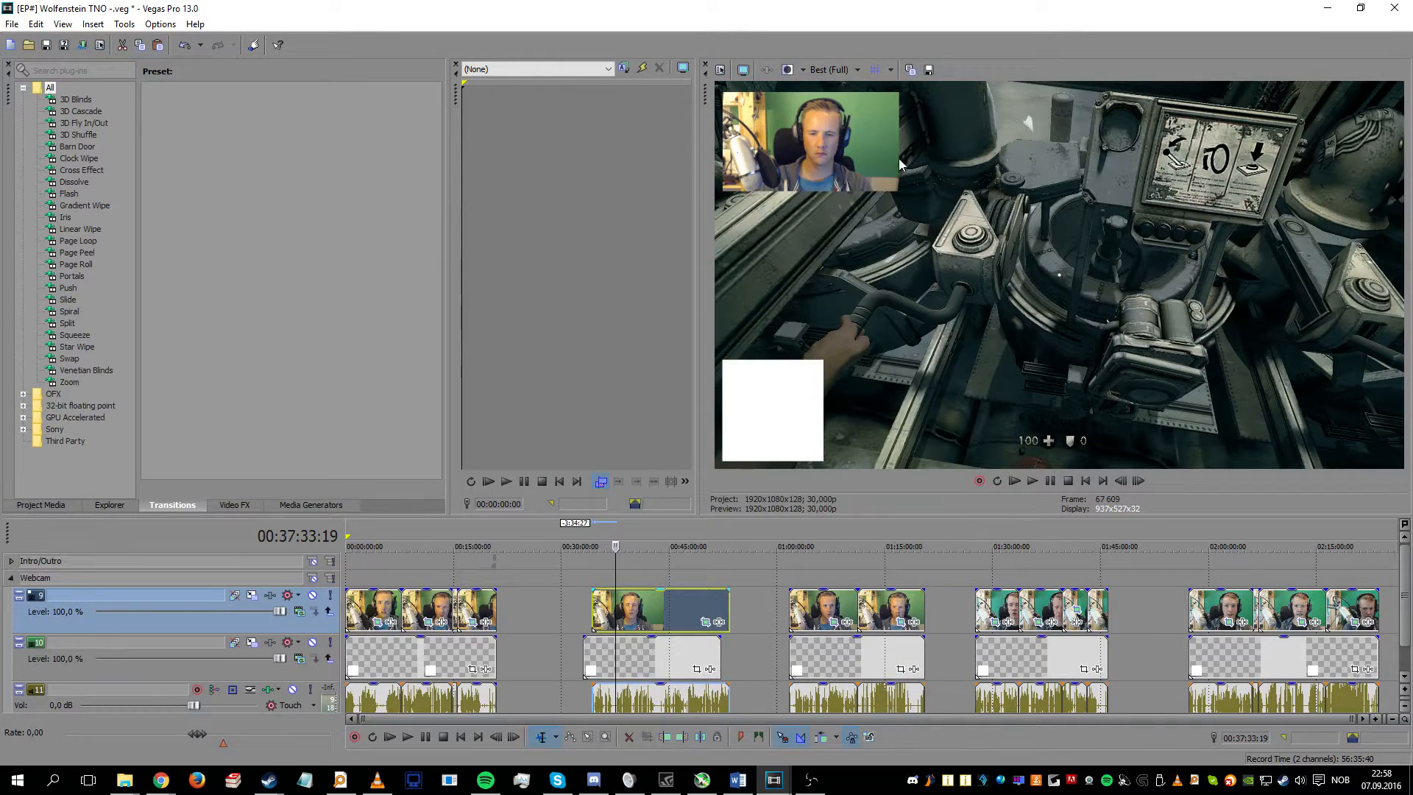
# Step: Apply the "WebCam - Top Left" Pan/Crop preset to the webcam event around 00:37:33
pyautogui.click(703, 640)
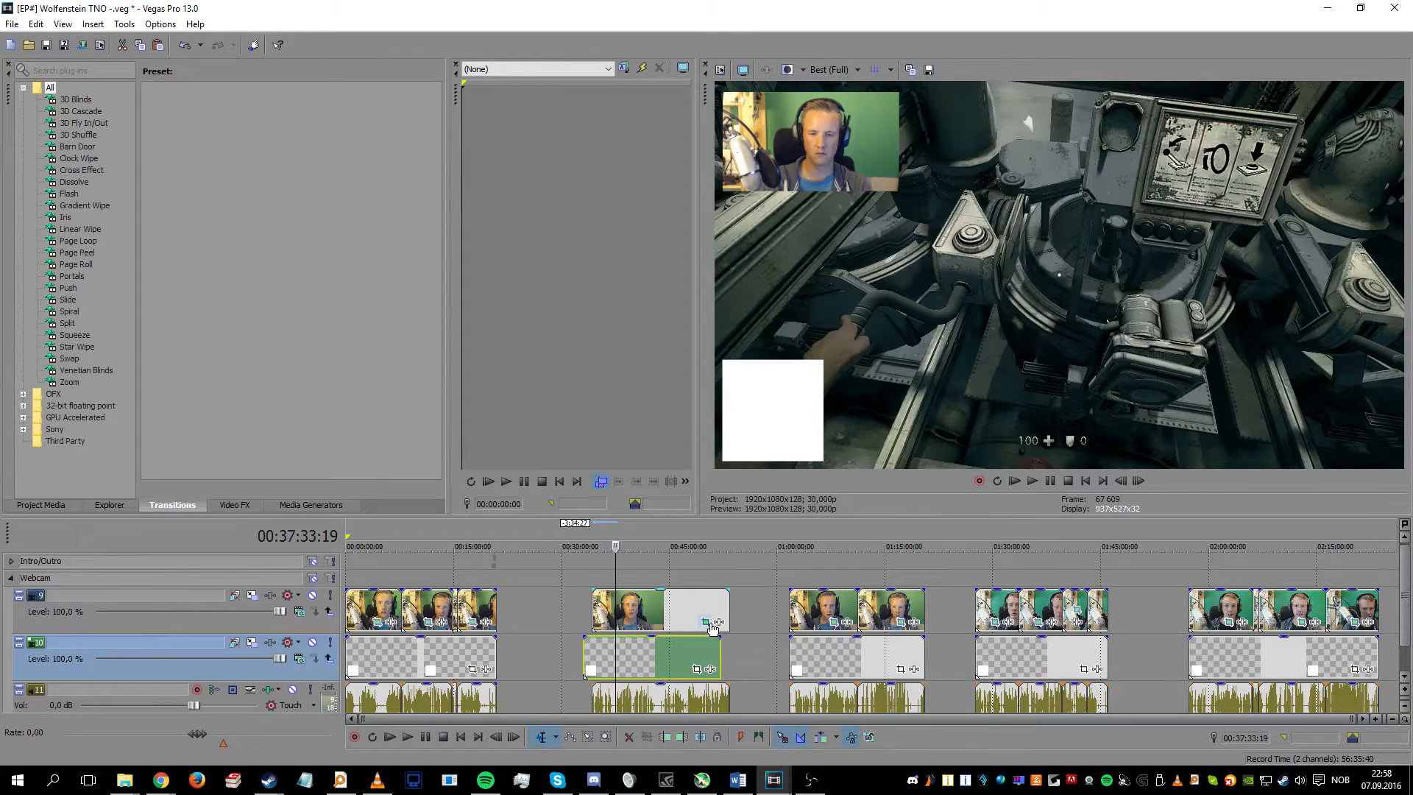
pyautogui.click(705, 622)
pyautogui.scroll(-4, 548, 273)
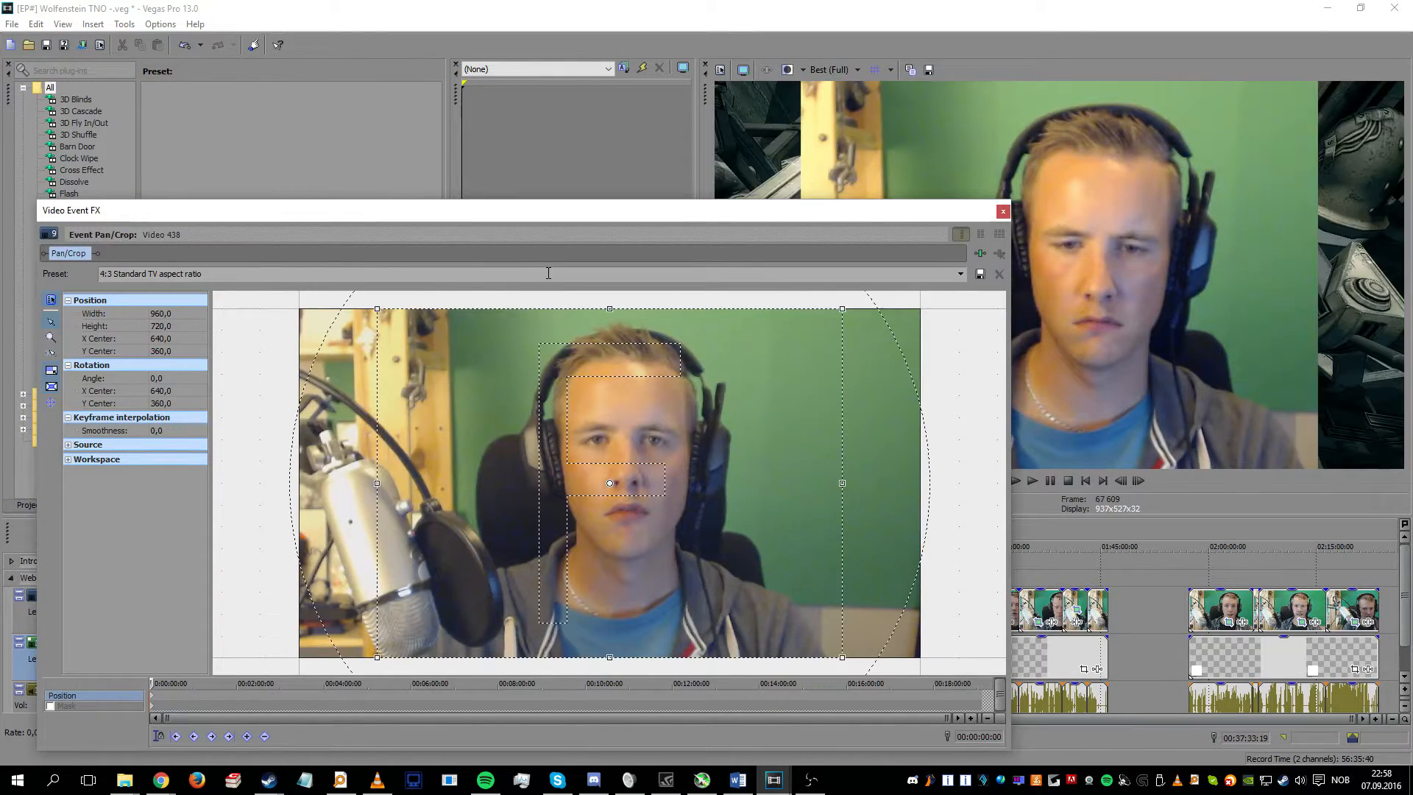
pyautogui.scroll(4, 548, 273)
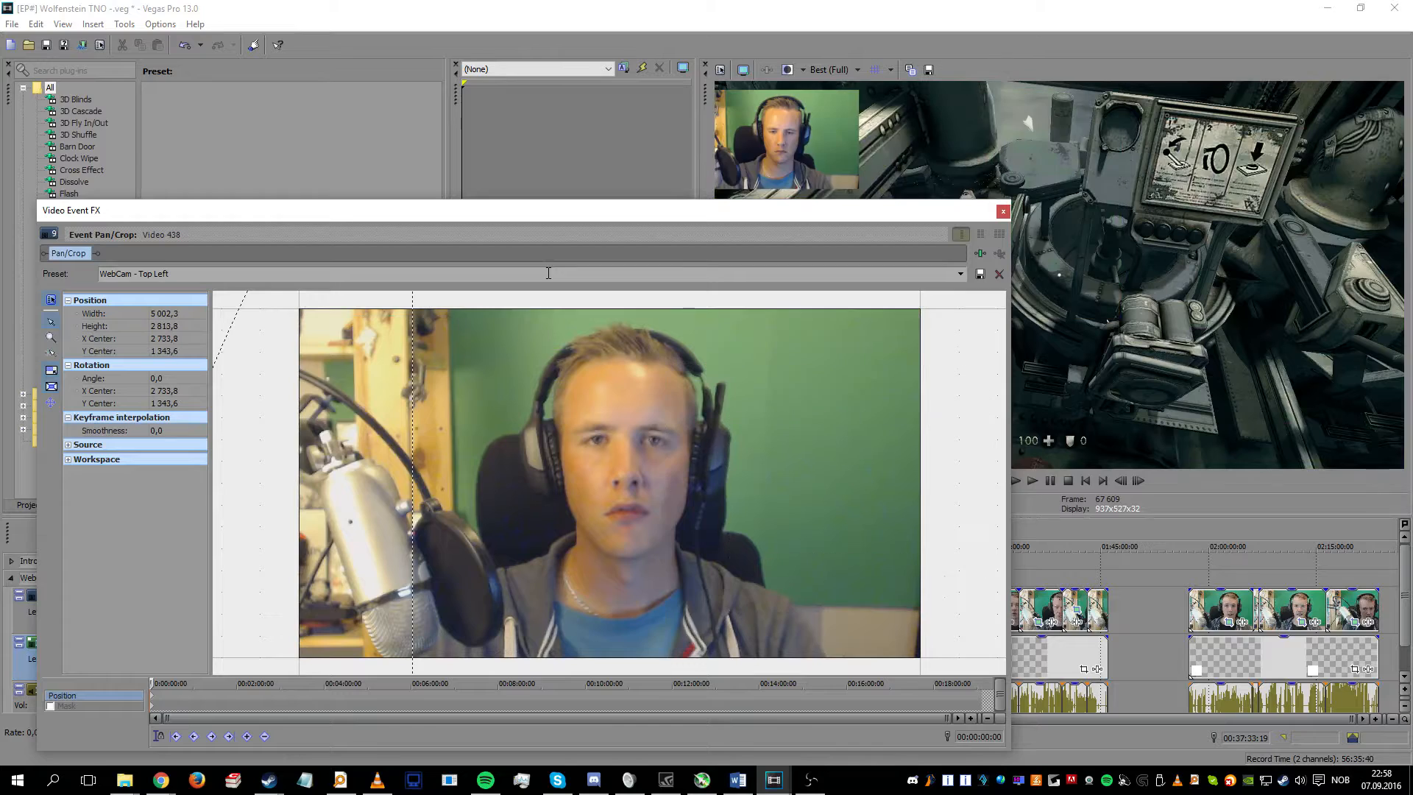
pyautogui.click(1003, 211)
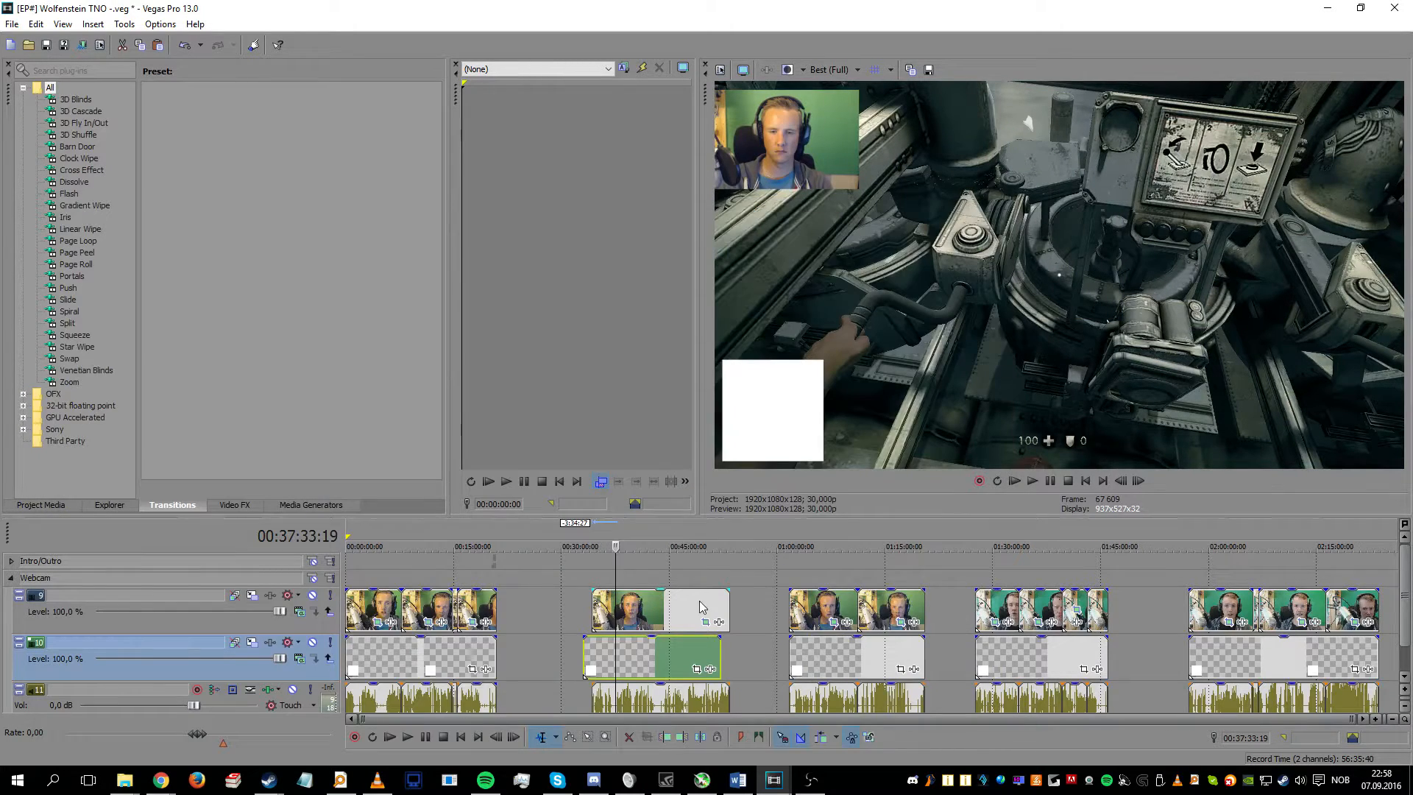
# Step: Try a Sony Cookie Cutter with the Webcam preset and border 0,034 as Media FX on the webcam clip, and remove it again
pyautogui.rightClick(660, 611)
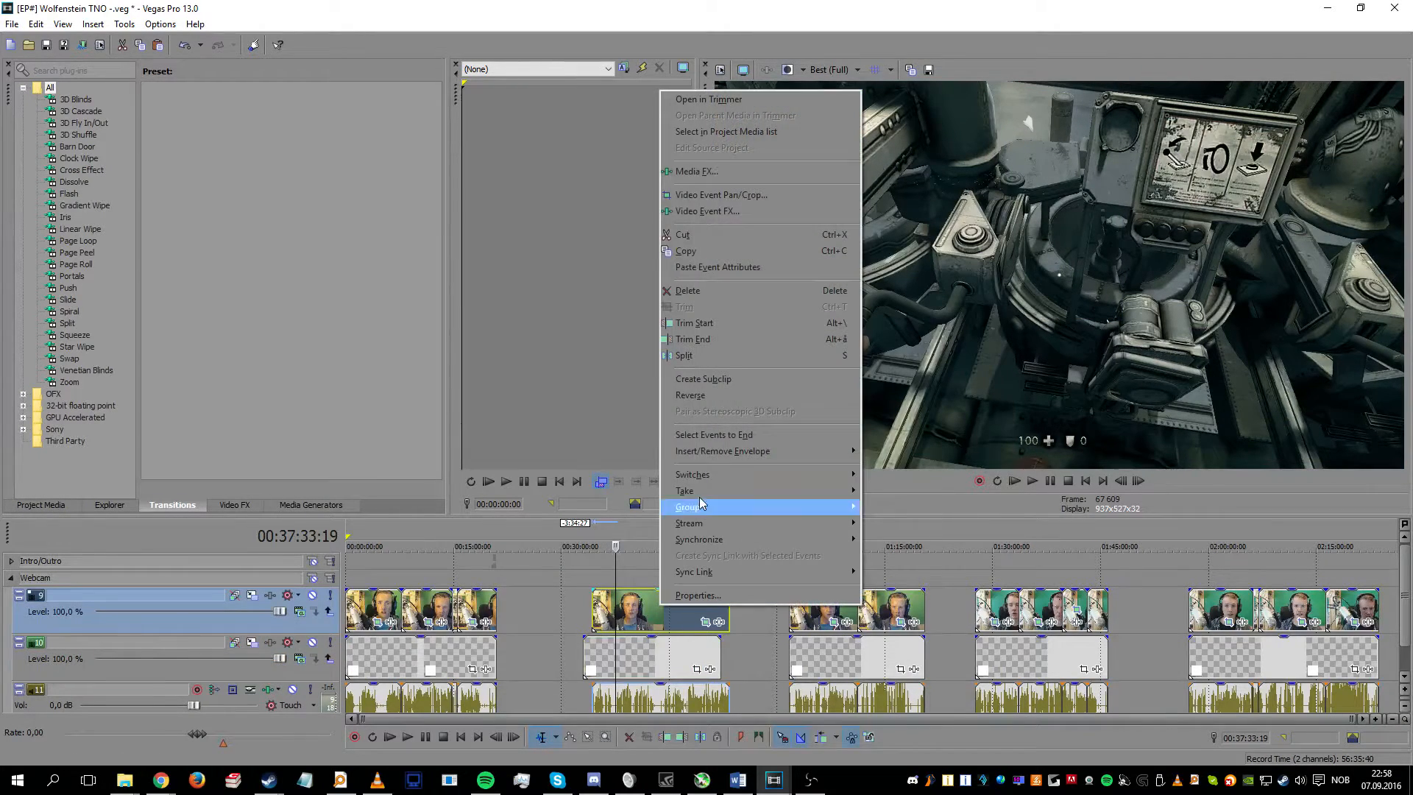
pyautogui.click(749, 174)
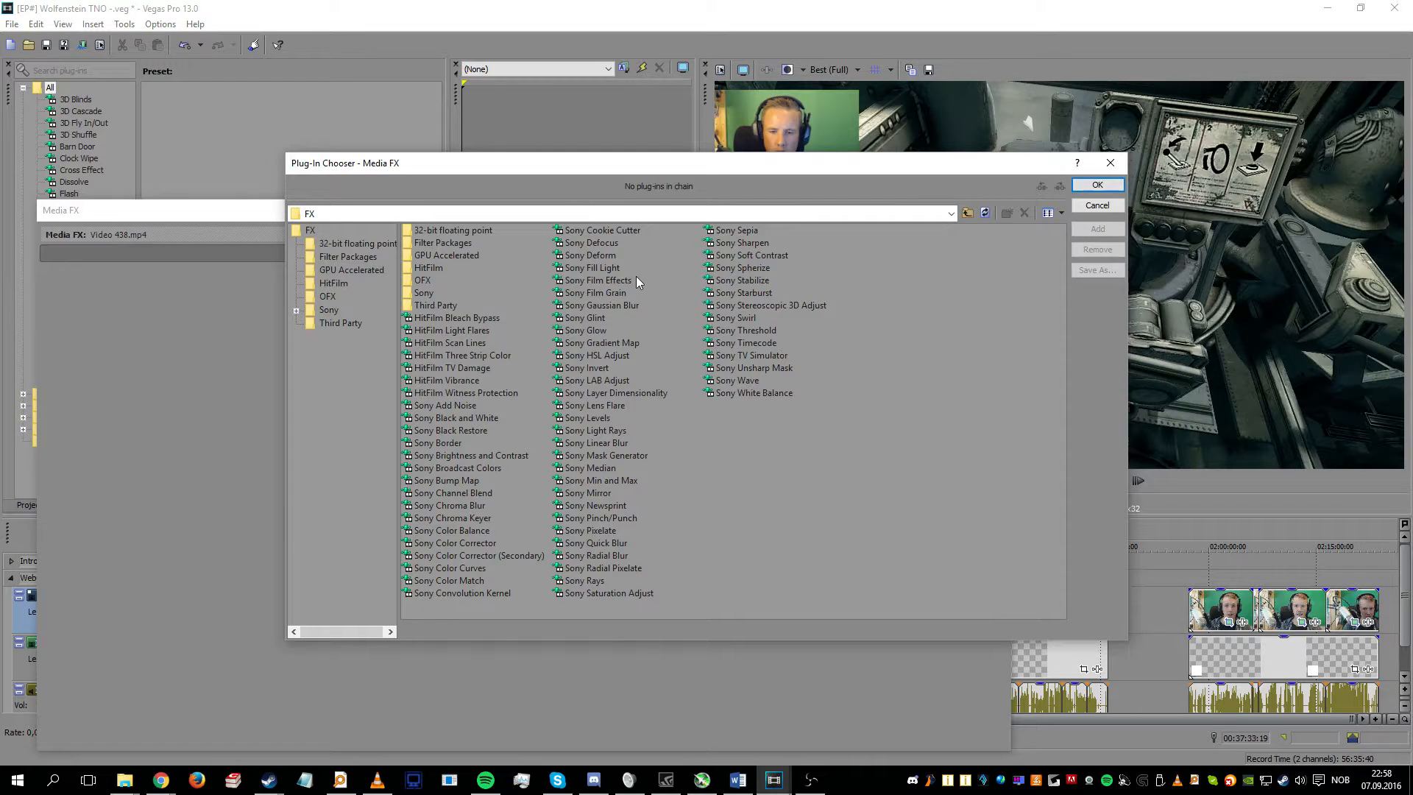
pyautogui.click(615, 228)
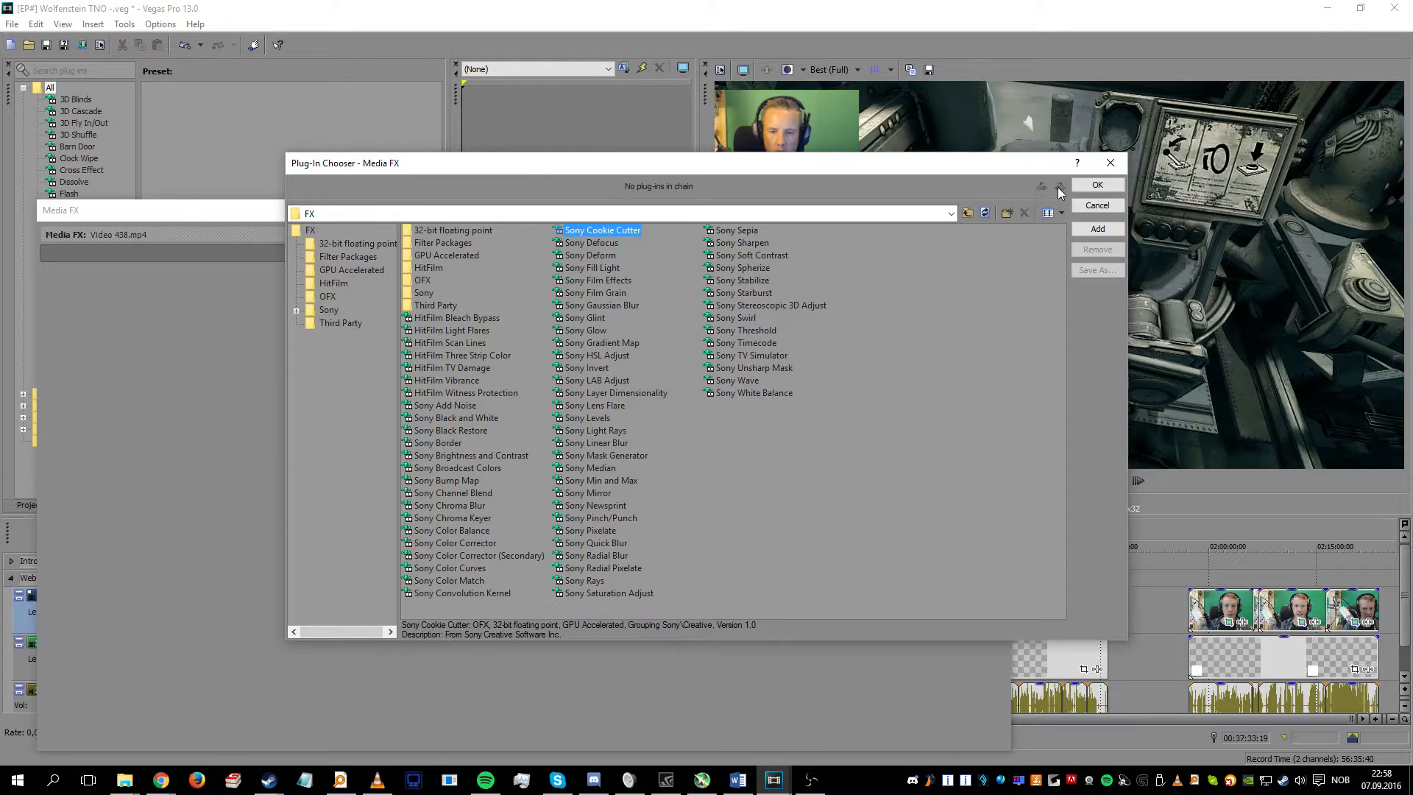
pyautogui.click(1097, 185)
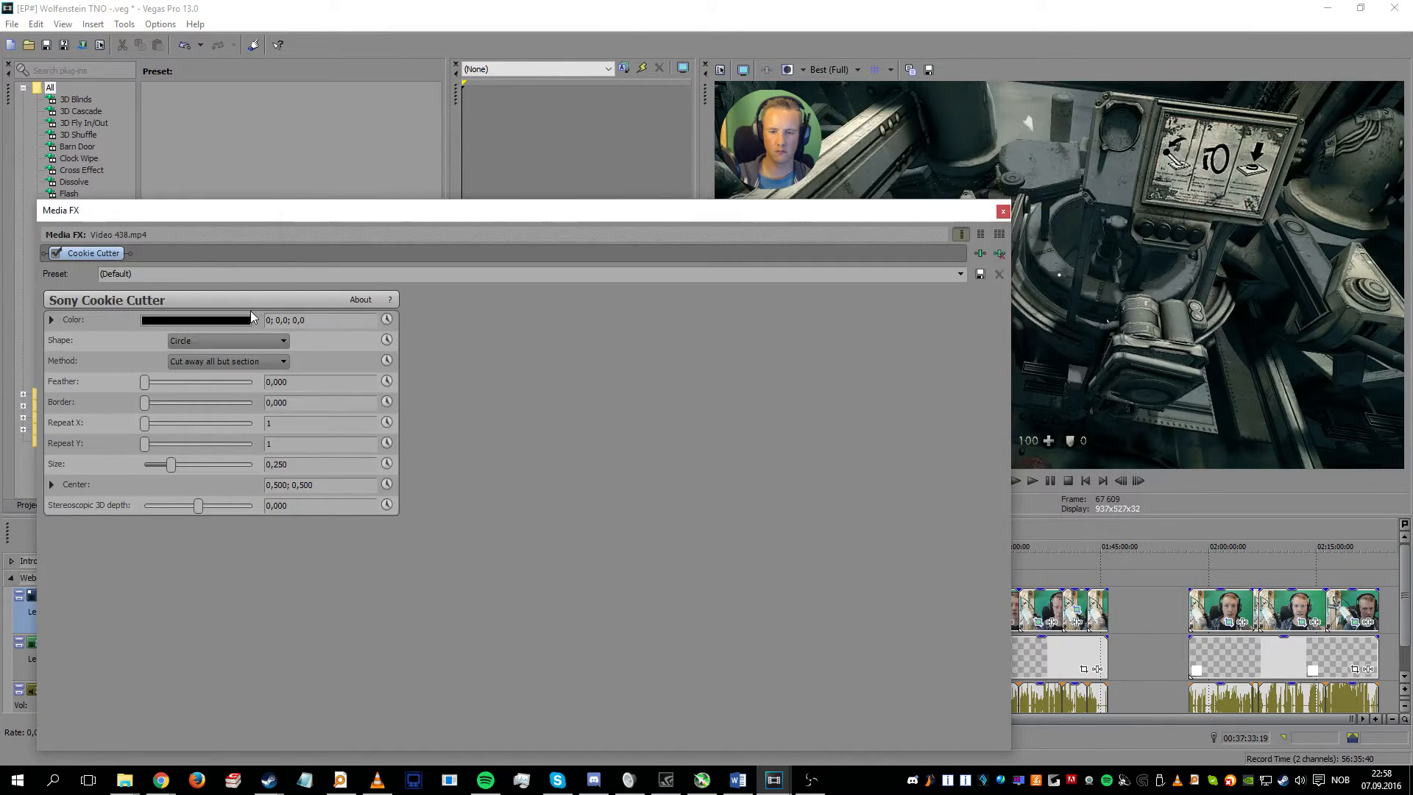
pyautogui.click(960, 274)
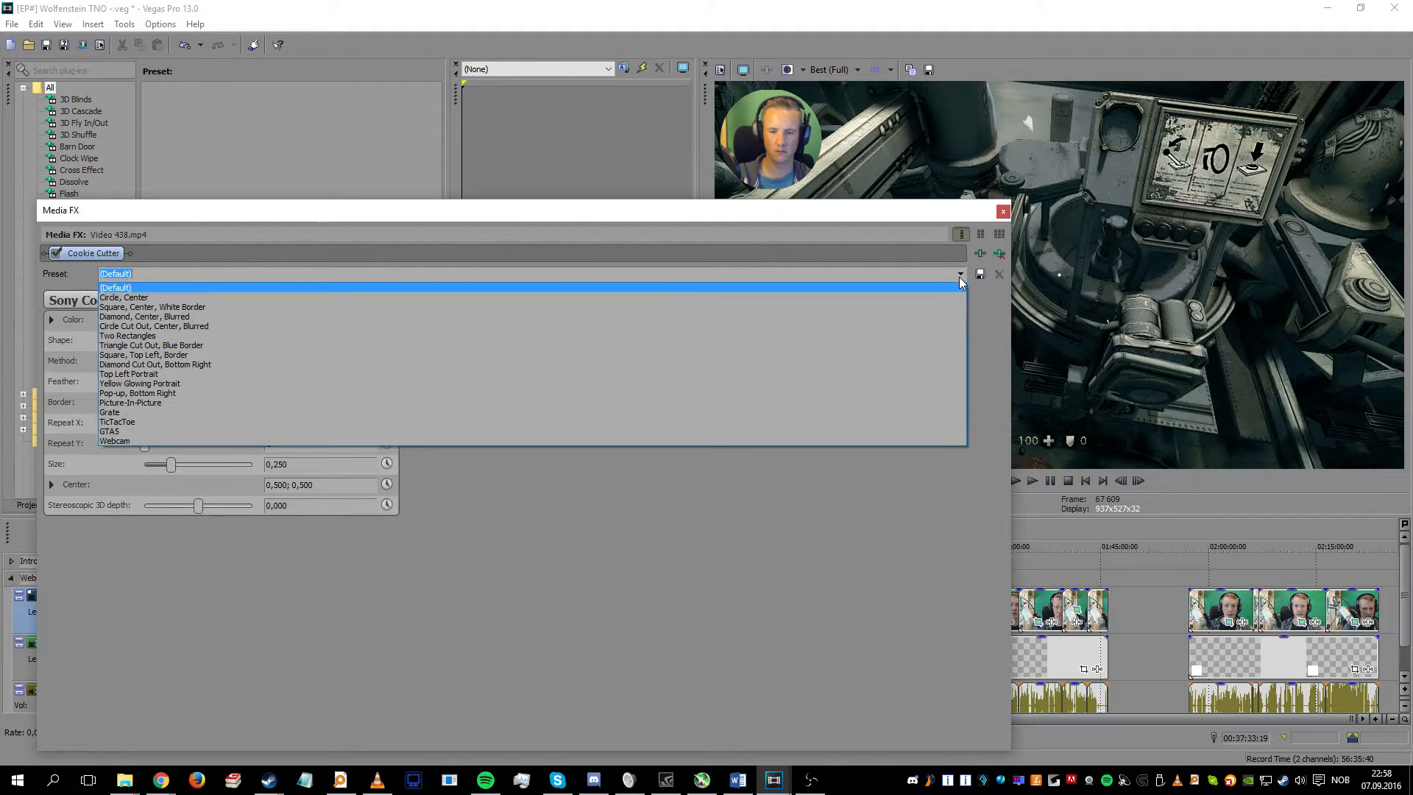
pyautogui.click(195, 442)
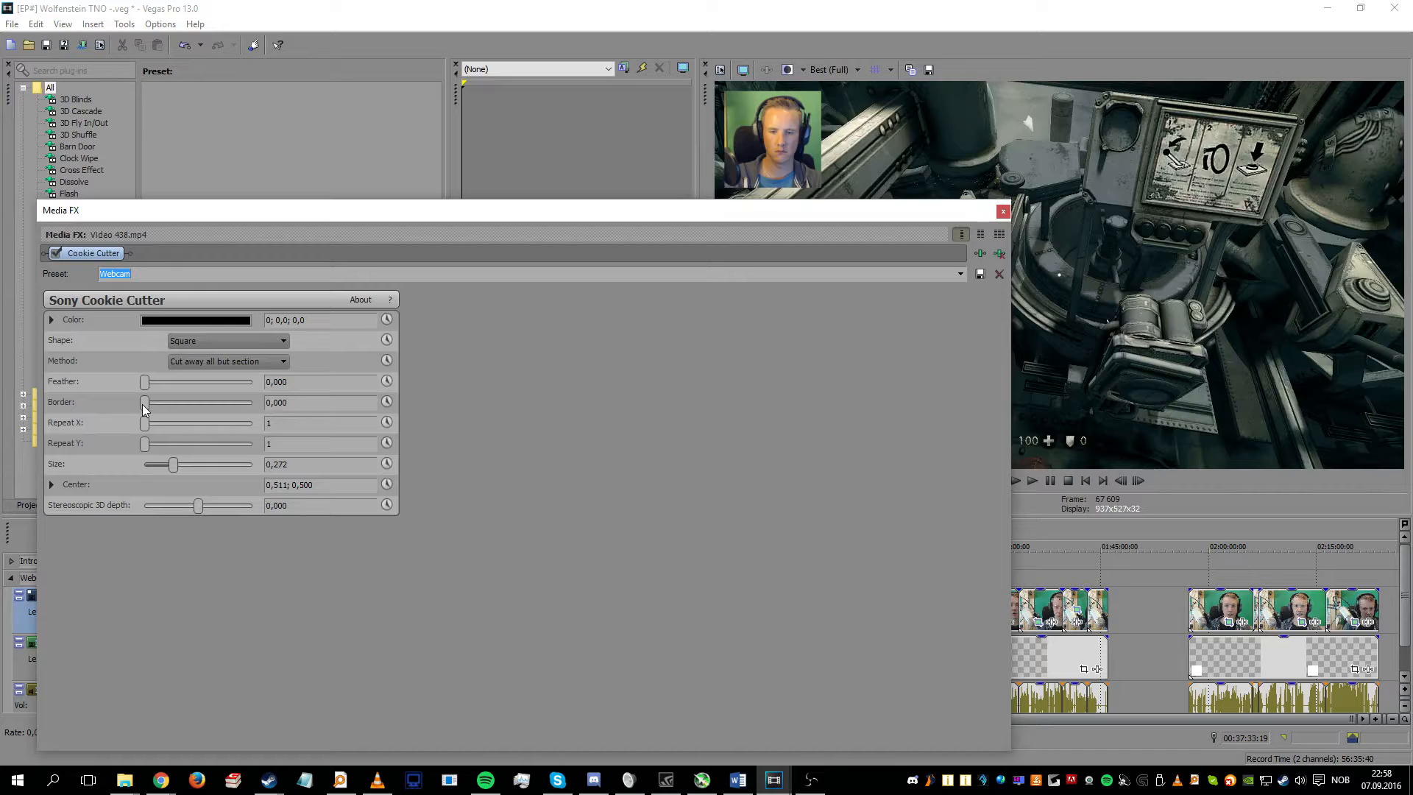
pyautogui.moveTo(144, 410); pyautogui.dragTo(148, 412)
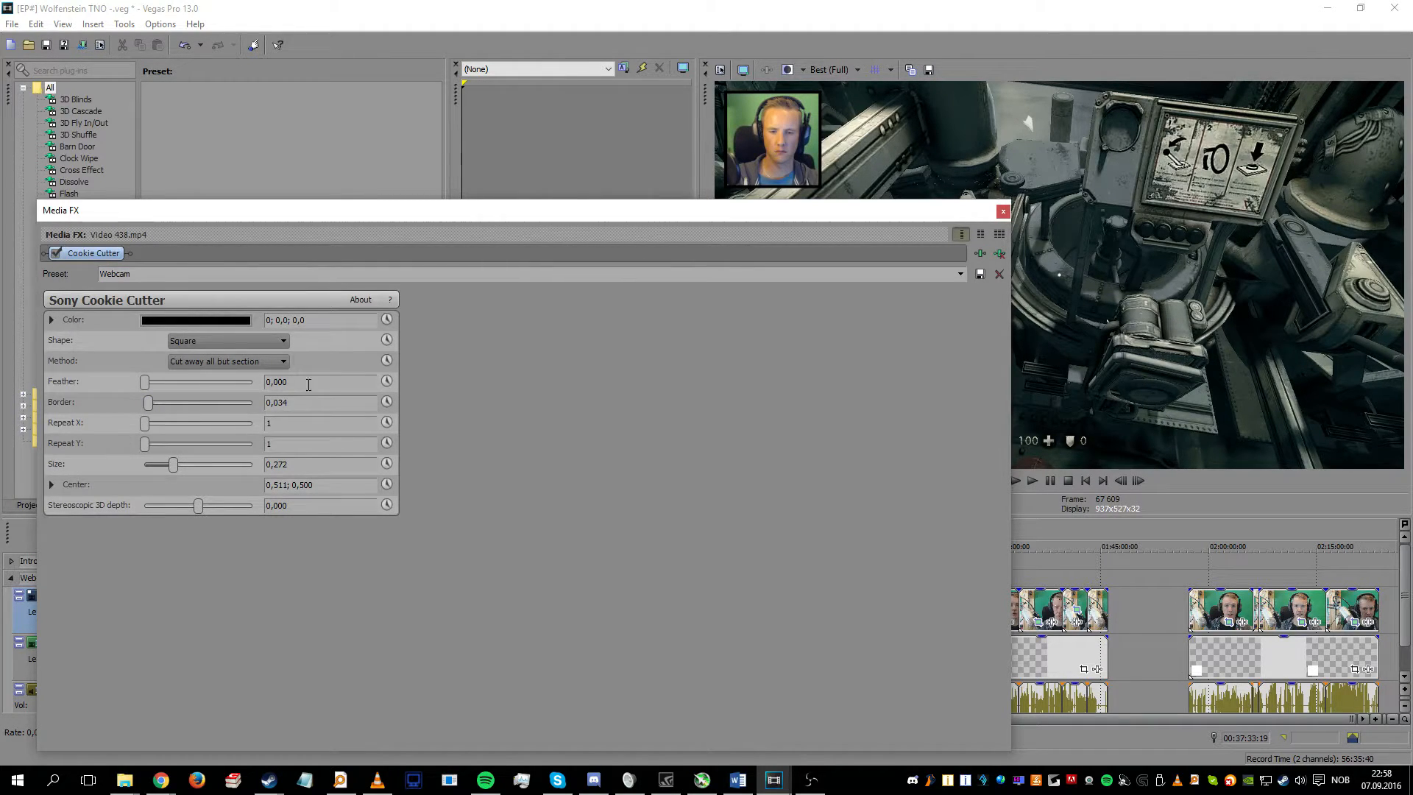
pyautogui.click(998, 253)
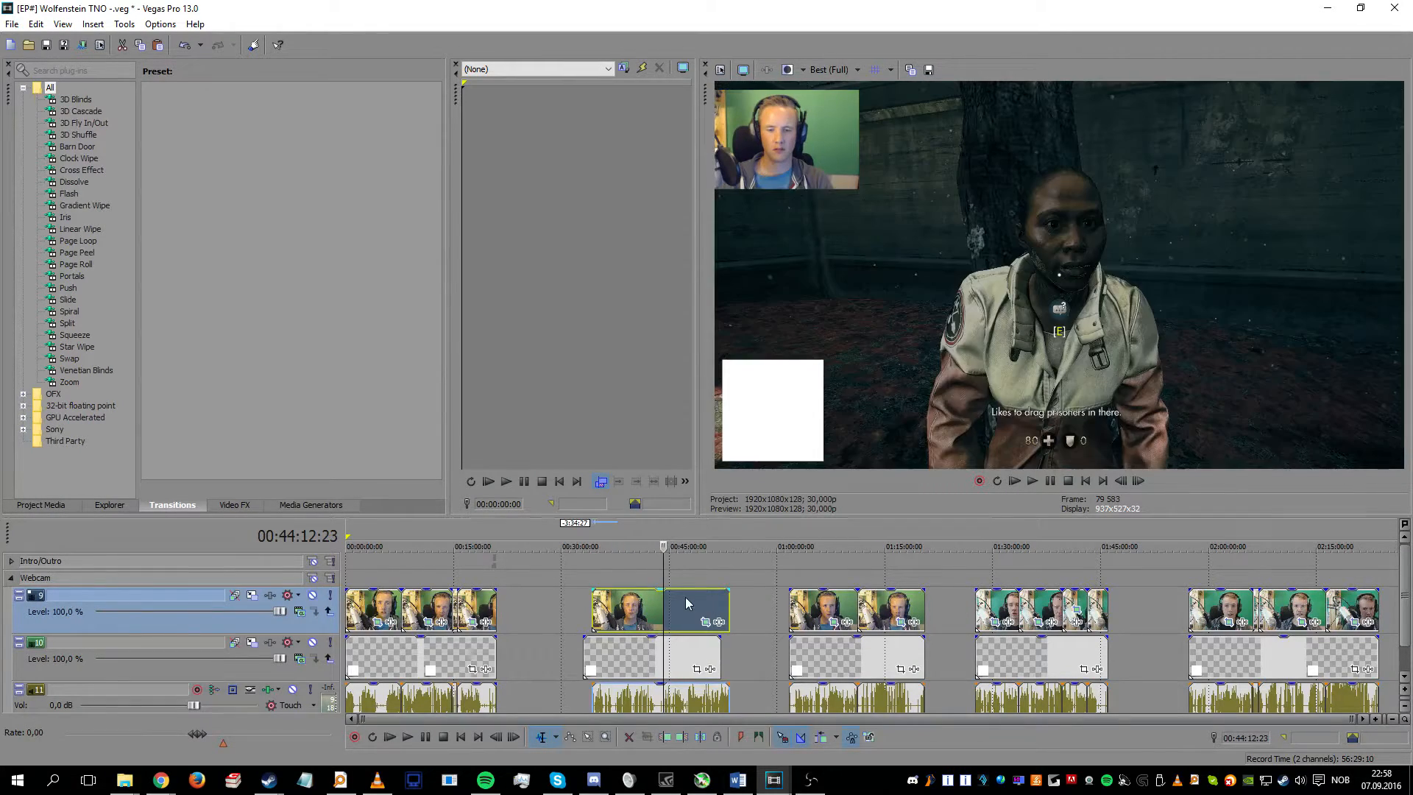
# Step: Add Sony Cookie Cutter and Sony Border to the webcam clip's Media FX, giving the Cookie Cutter the Webcam preset with border 0,082
pyautogui.rightClick(691, 598)
pyautogui.click(780, 168)
pyautogui.doubleClick(602, 230)
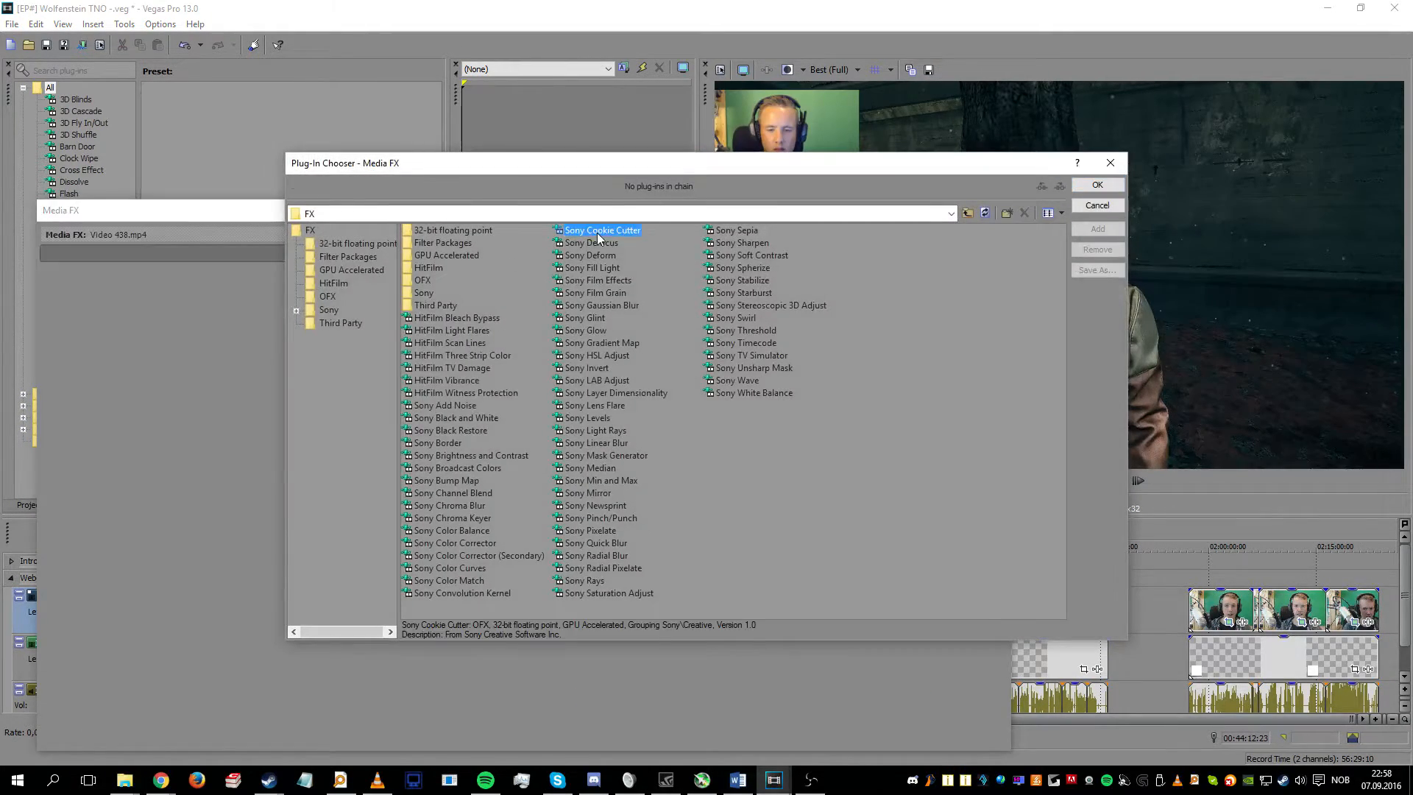
pyautogui.doubleClick(443, 443)
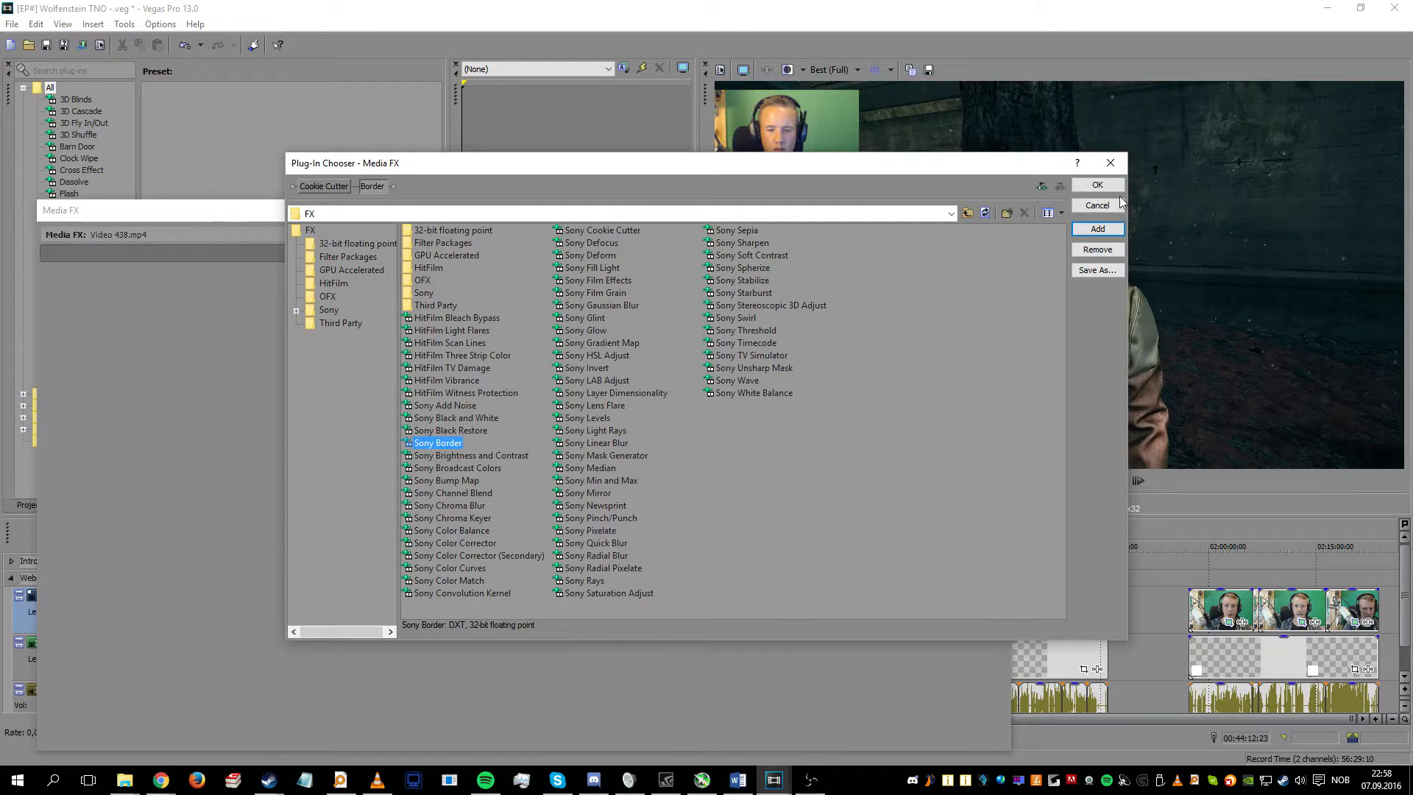
pyautogui.click(1097, 185)
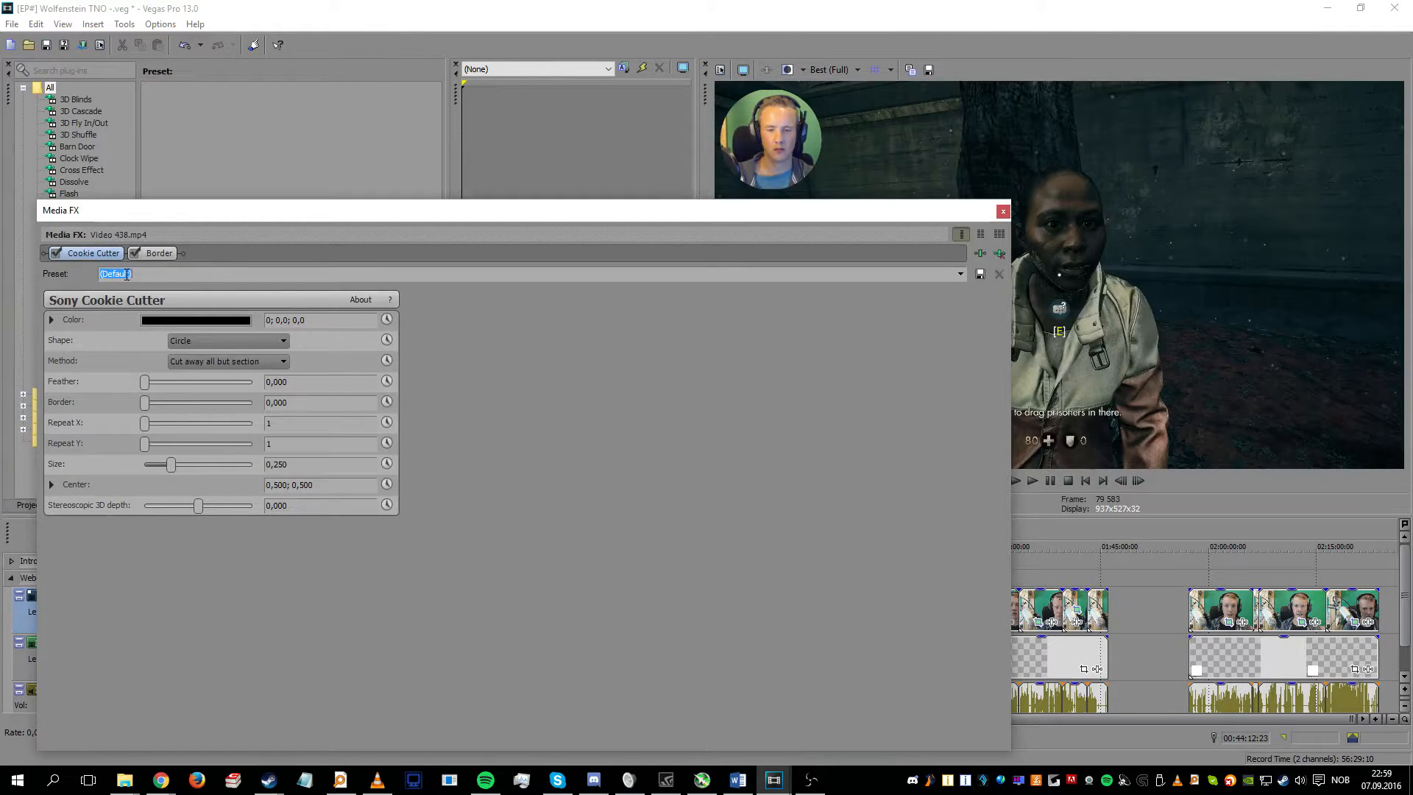
pyautogui.scroll(-5, 126, 274)
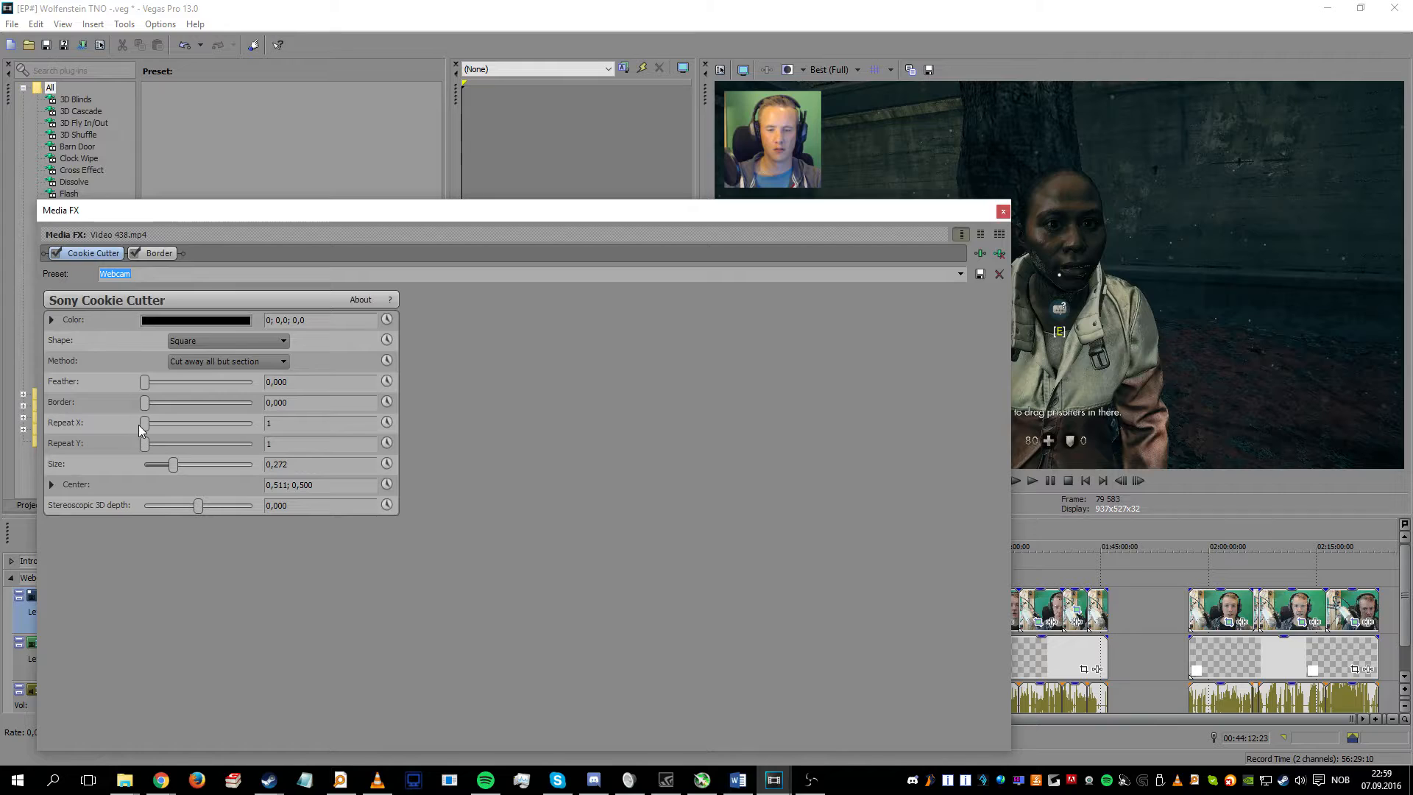
pyautogui.moveTo(150, 411)
pyautogui.mouseDown()
pyautogui.moveTo(176, 404)
pyautogui.moveTo(154, 404)
pyautogui.mouseUp()
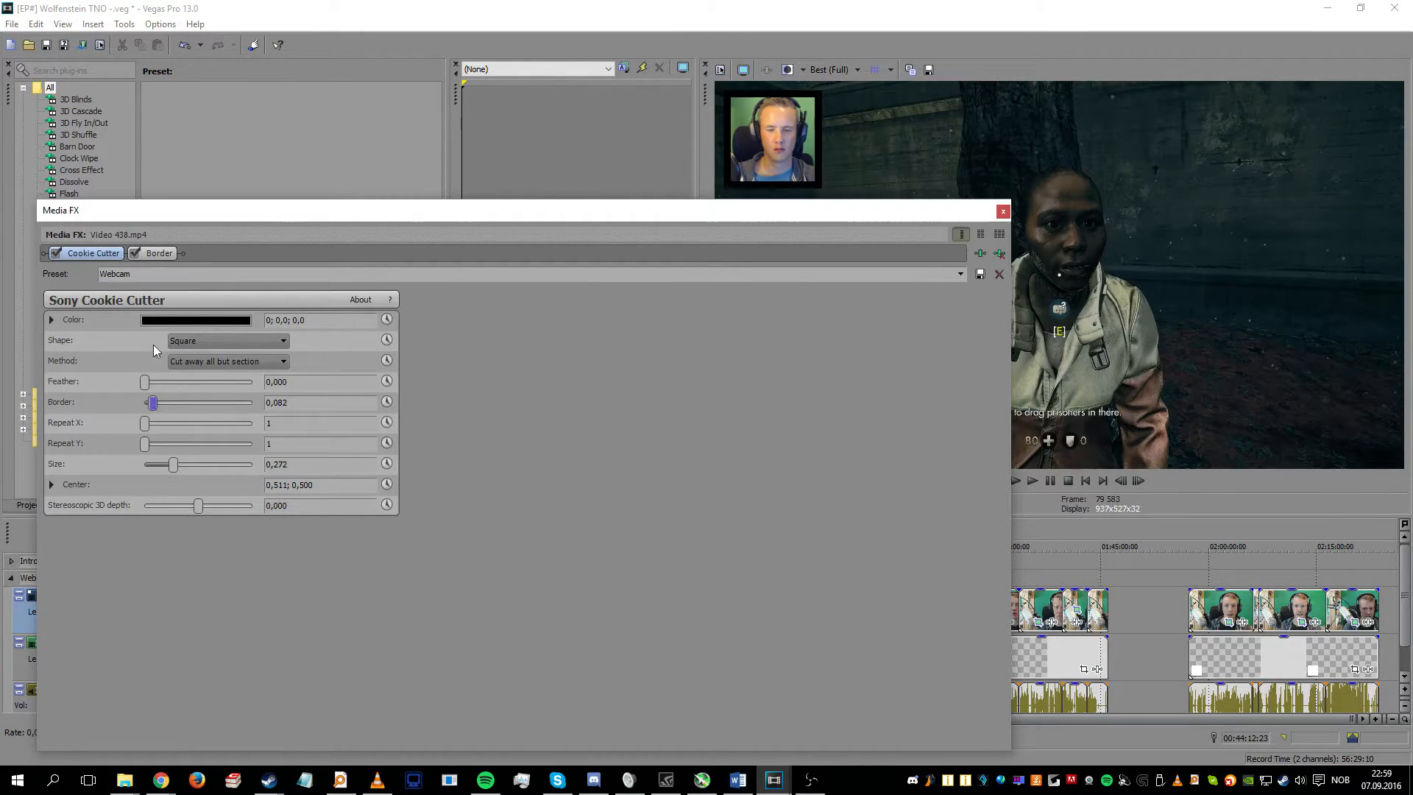
# Step: Set the solid white Border effect's size to 0,082 and disable that effect in the Media FX chain
pyautogui.click(159, 253)
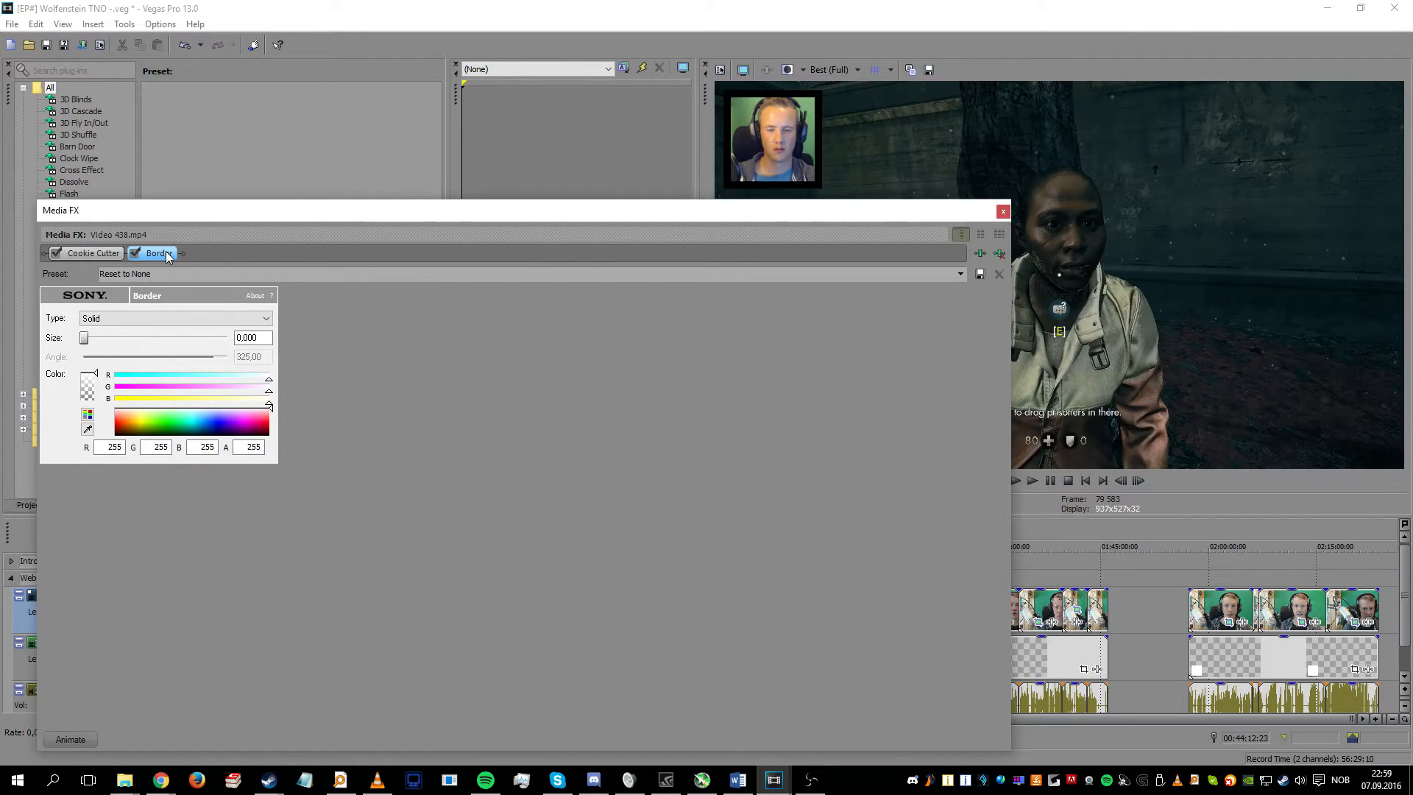
pyautogui.moveTo(84, 337); pyautogui.dragTo(97, 346)
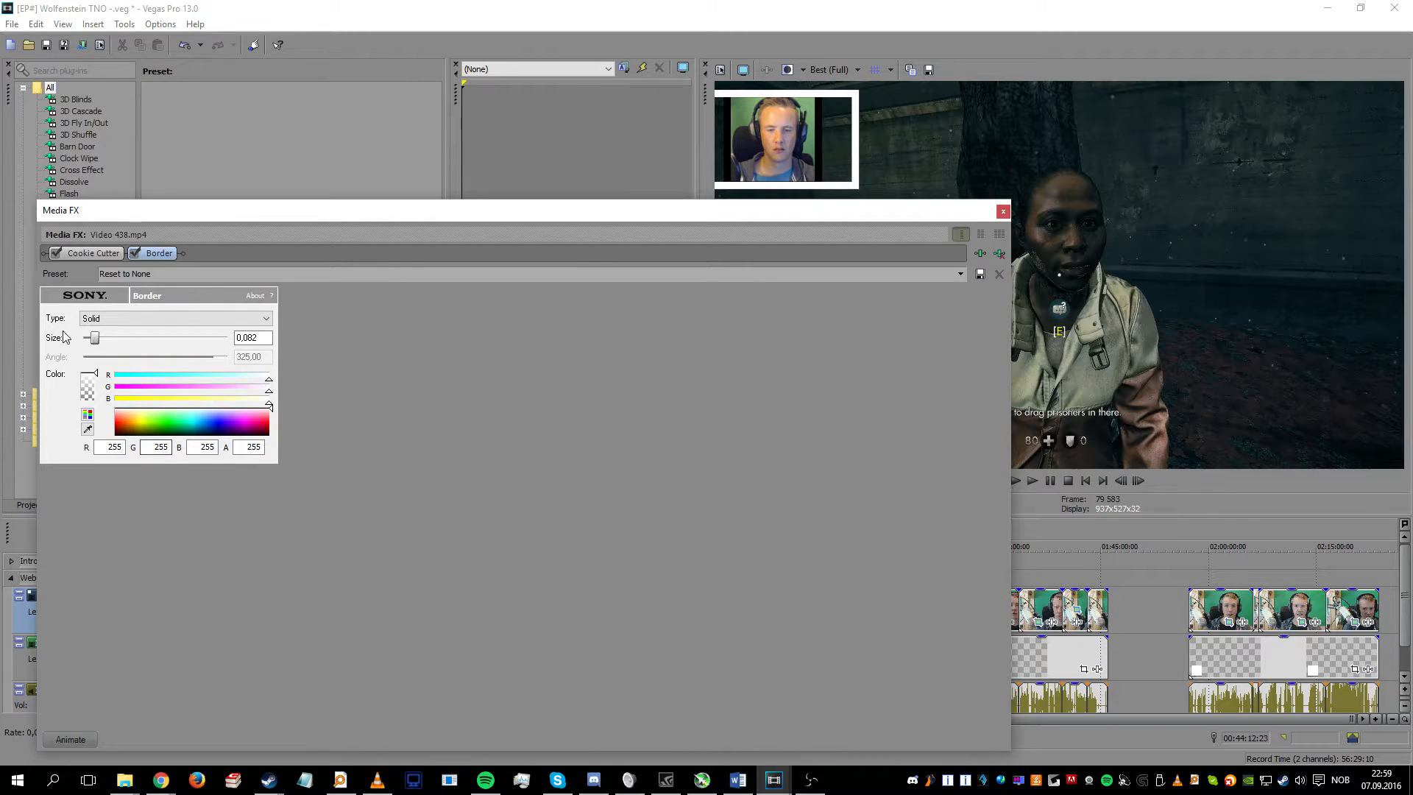
pyautogui.click(134, 253)
# Step: Set the Cookie Cutter's border to 0,020 and close the Media FX settings
pyautogui.click(94, 252)
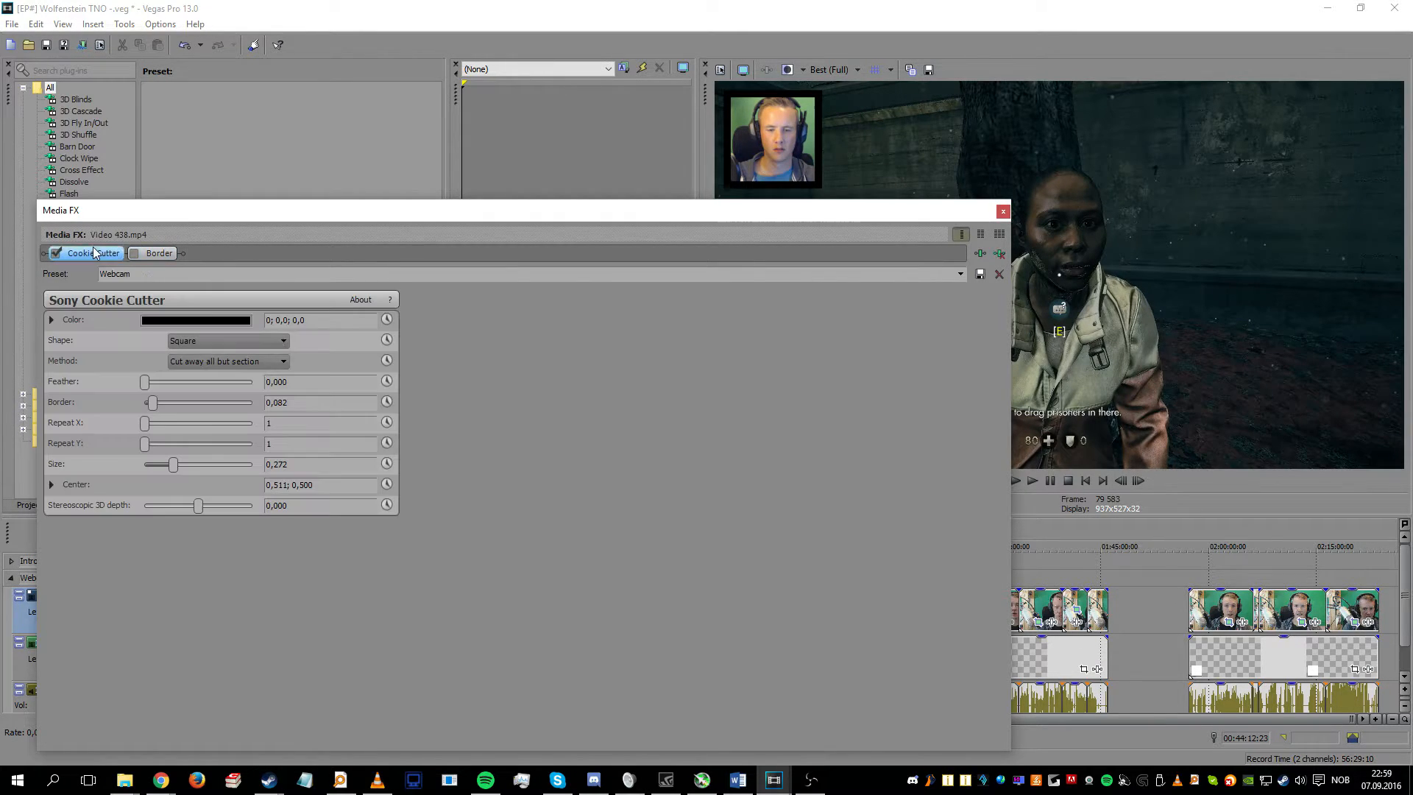
pyautogui.moveTo(153, 402); pyautogui.dragTo(142, 403)
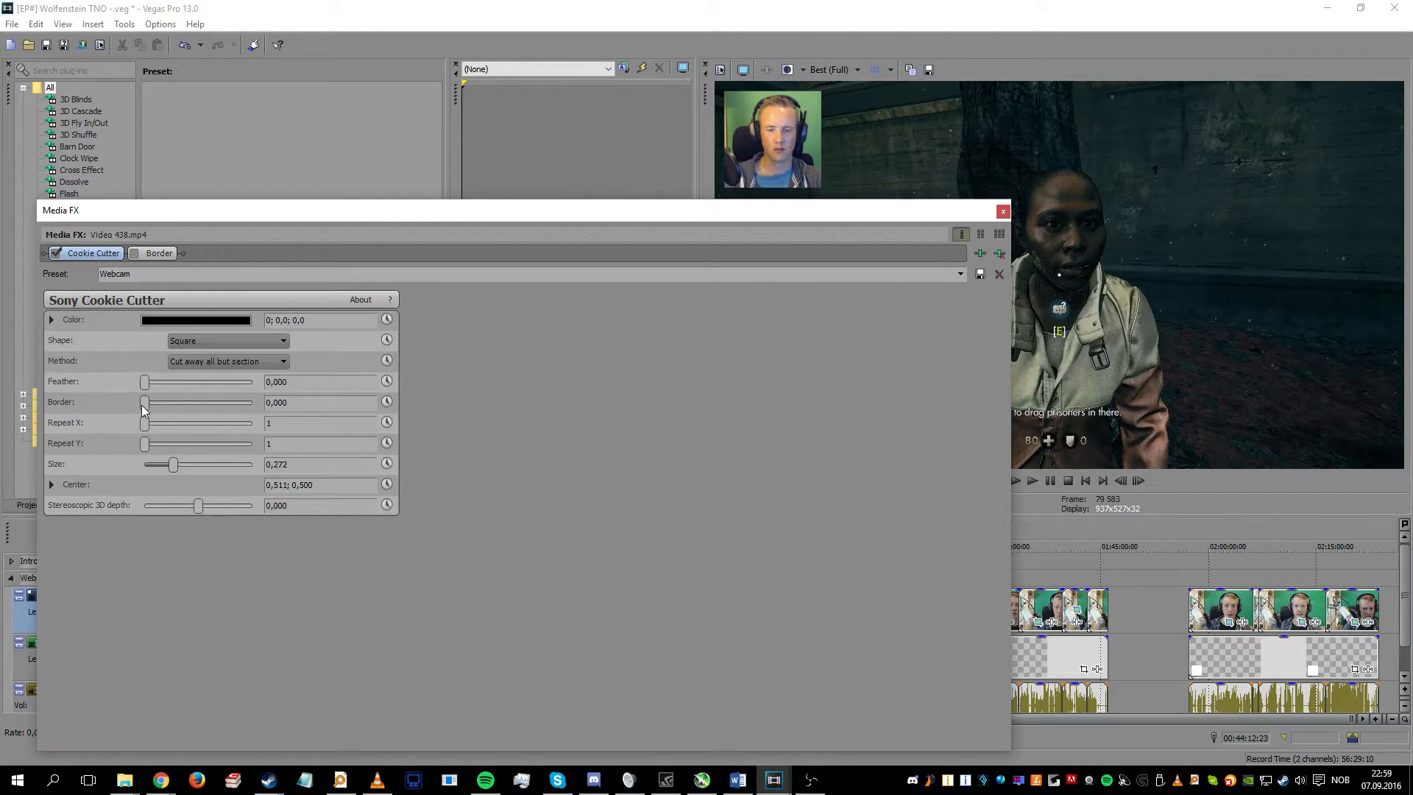
pyautogui.moveTo(145, 409); pyautogui.dragTo(146, 409)
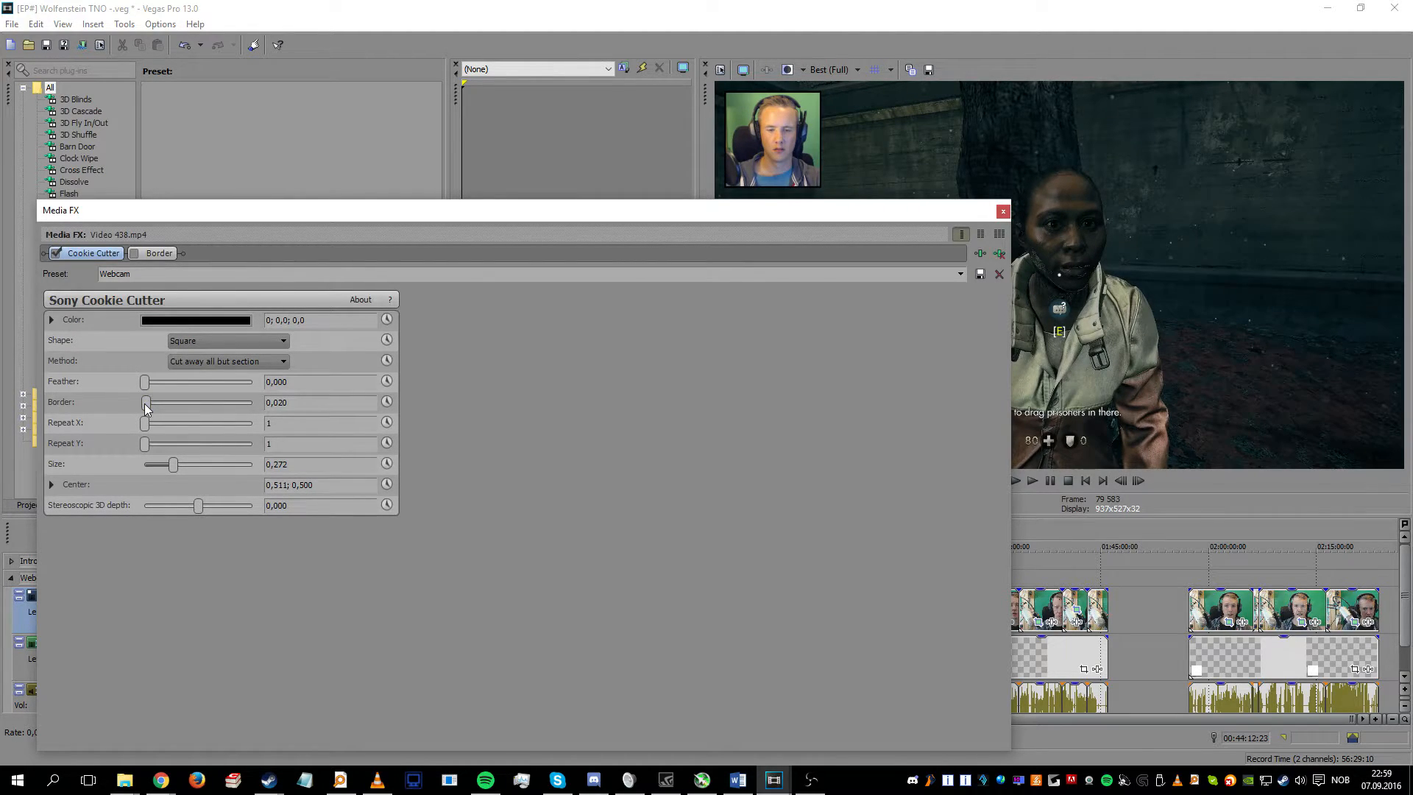
pyautogui.click(1003, 212)
# Step: Enlarge the timeline area by shrinking the preview, and expand the In-Game Footage track group
pyautogui.scroll(3, 705, 596)
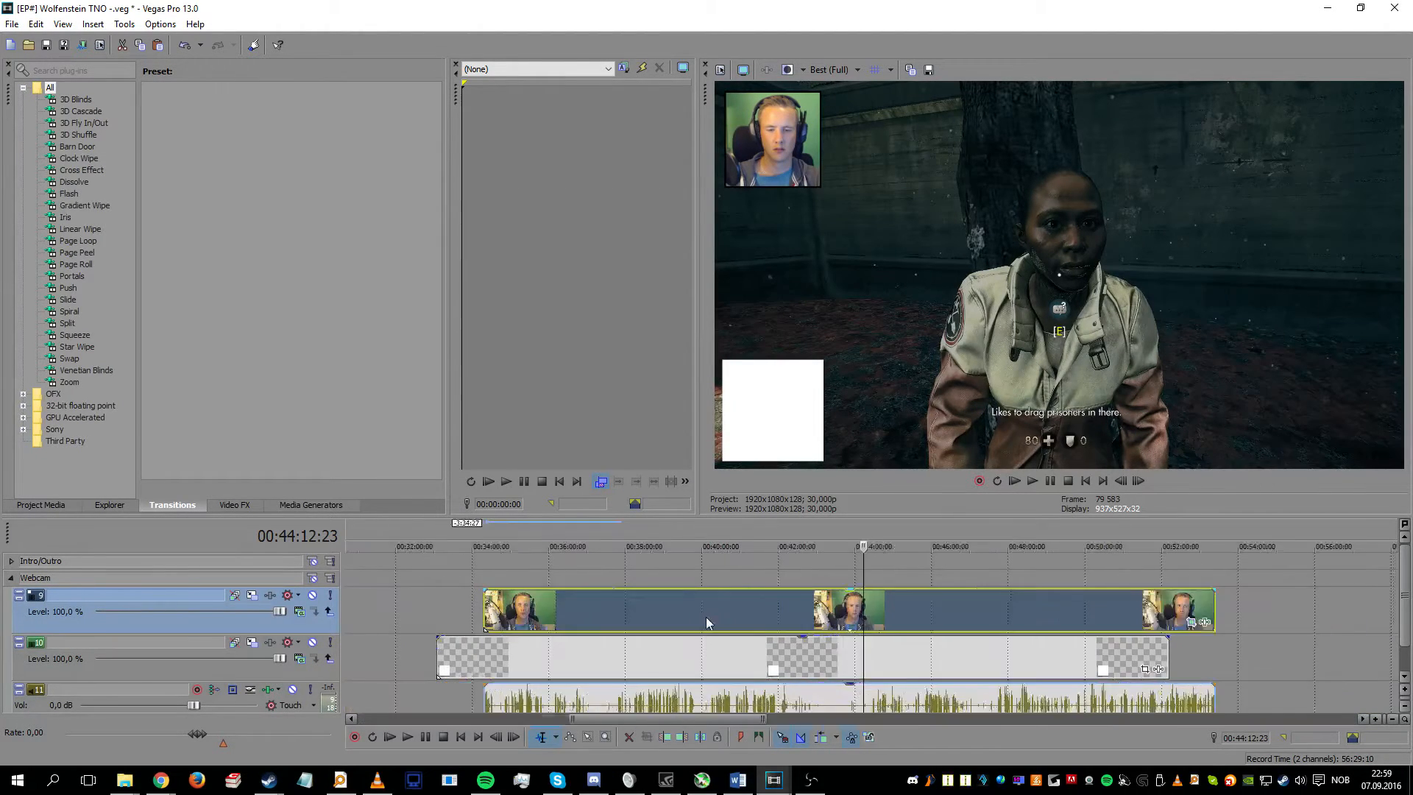
pyautogui.scroll(-2, 705, 617)
pyautogui.scroll(-2, 718, 636)
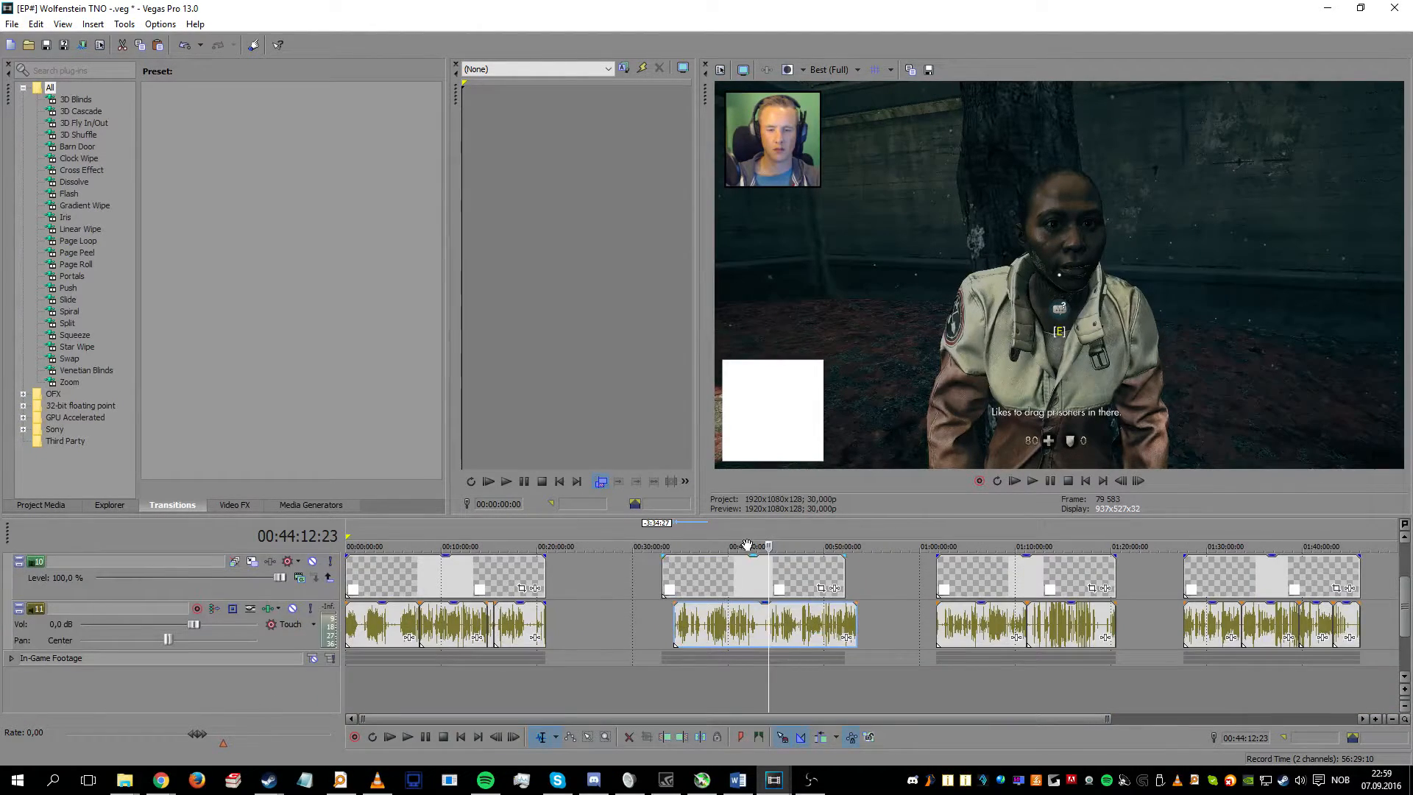
pyautogui.scroll(2, 760, 580)
pyautogui.moveTo(769, 516); pyautogui.dragTo(783, 482)
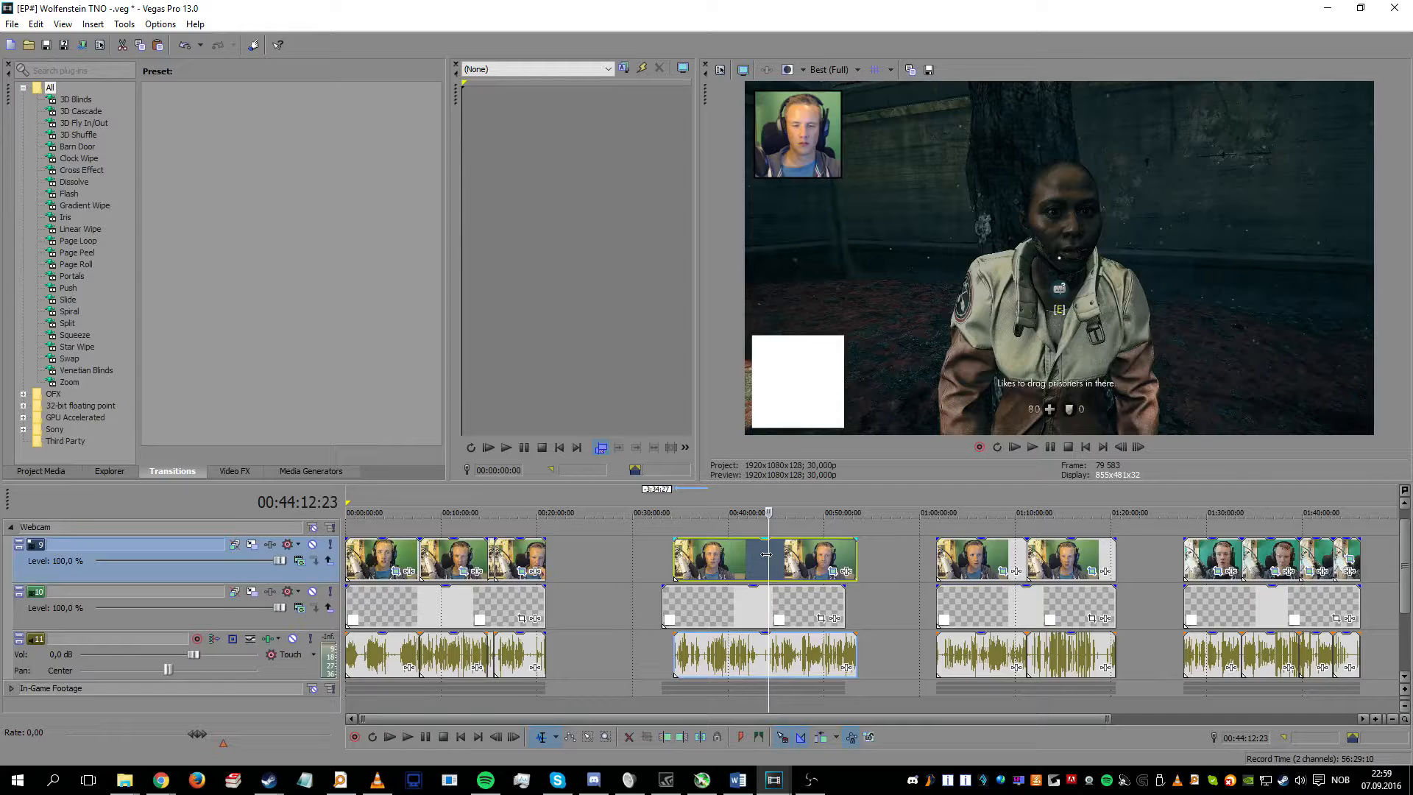
pyautogui.click(293, 670)
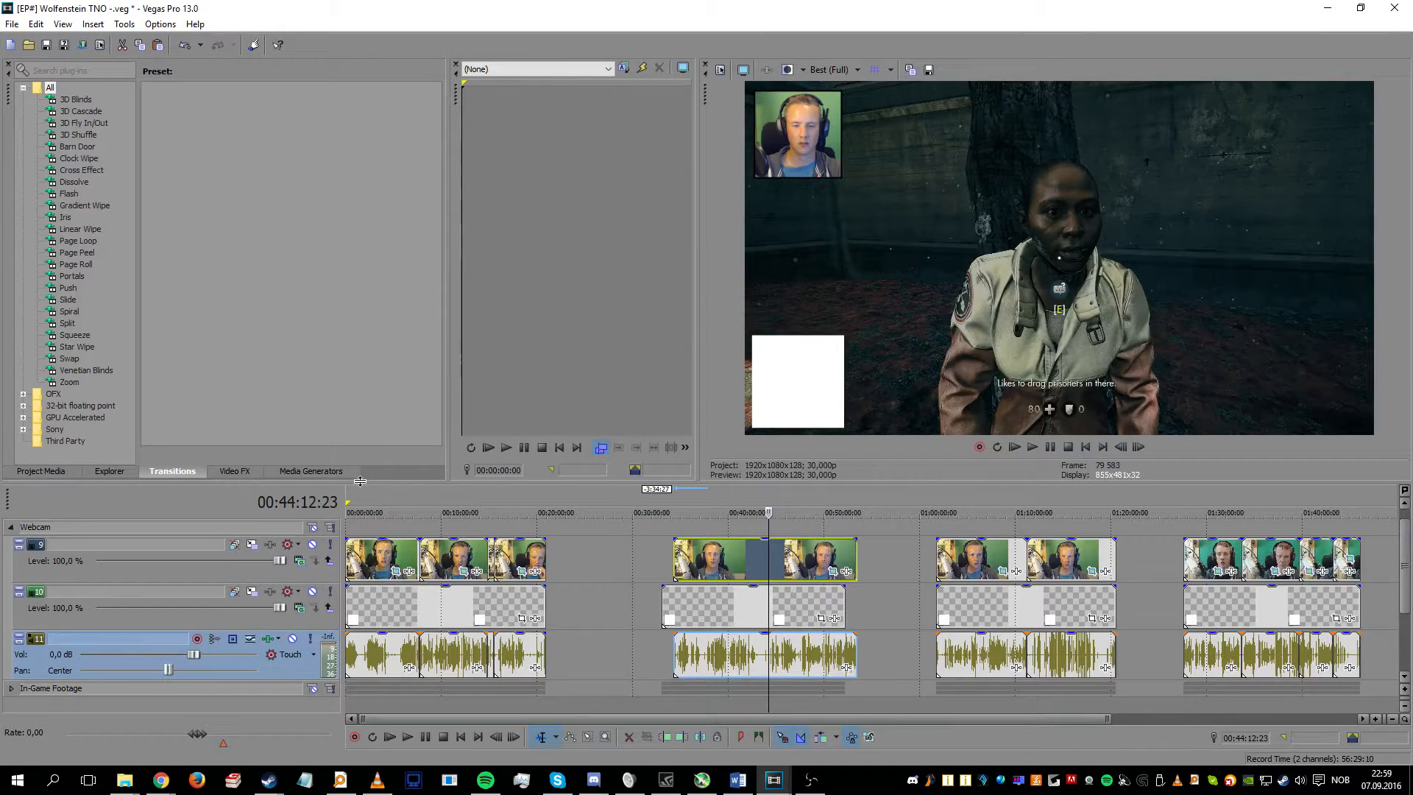
pyautogui.moveTo(359, 479); pyautogui.dragTo(360, 385)
pyautogui.click(12, 611)
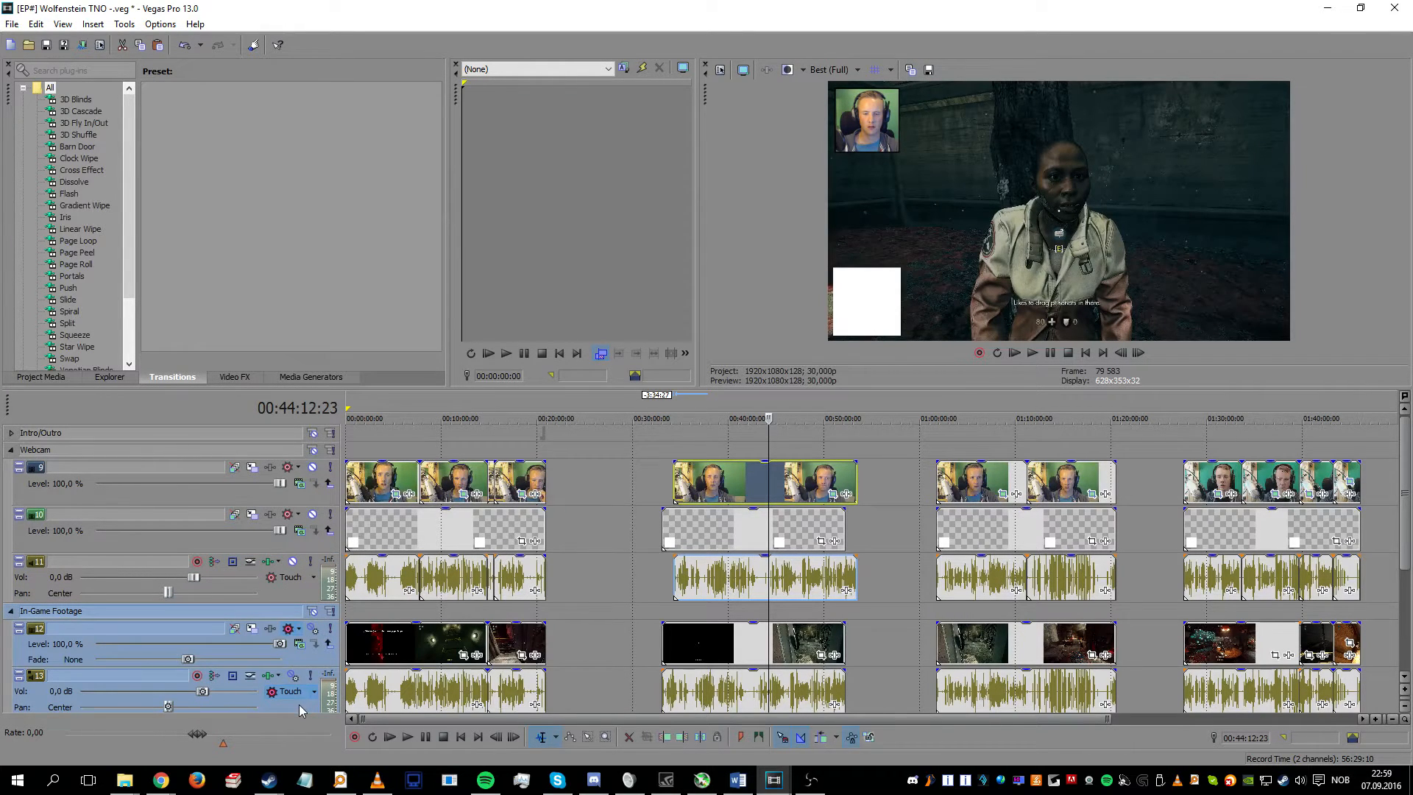
# Step: Move the first audio track of the In-Game Footage group above its video track
pyautogui.scroll(-1, 367, 671)
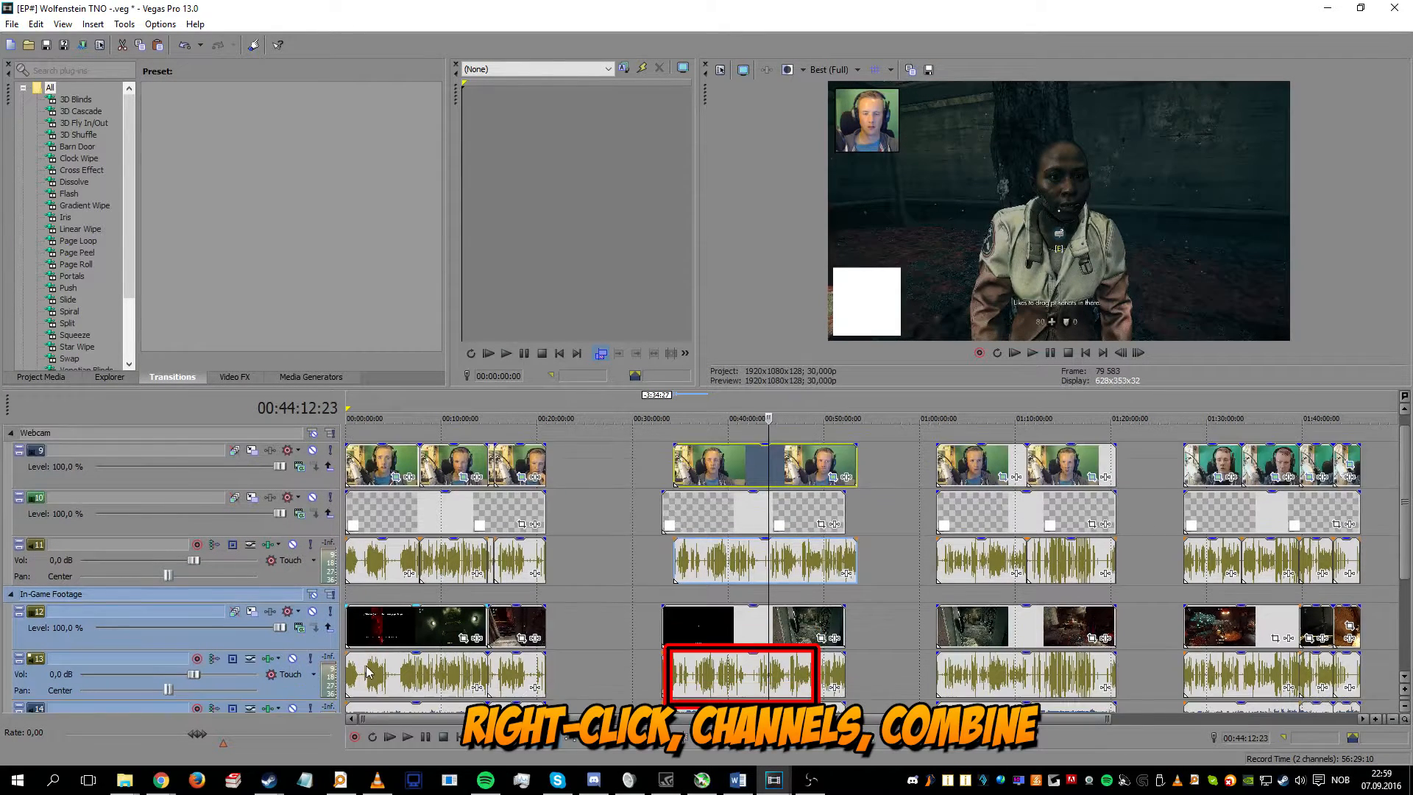
pyautogui.click(286, 691)
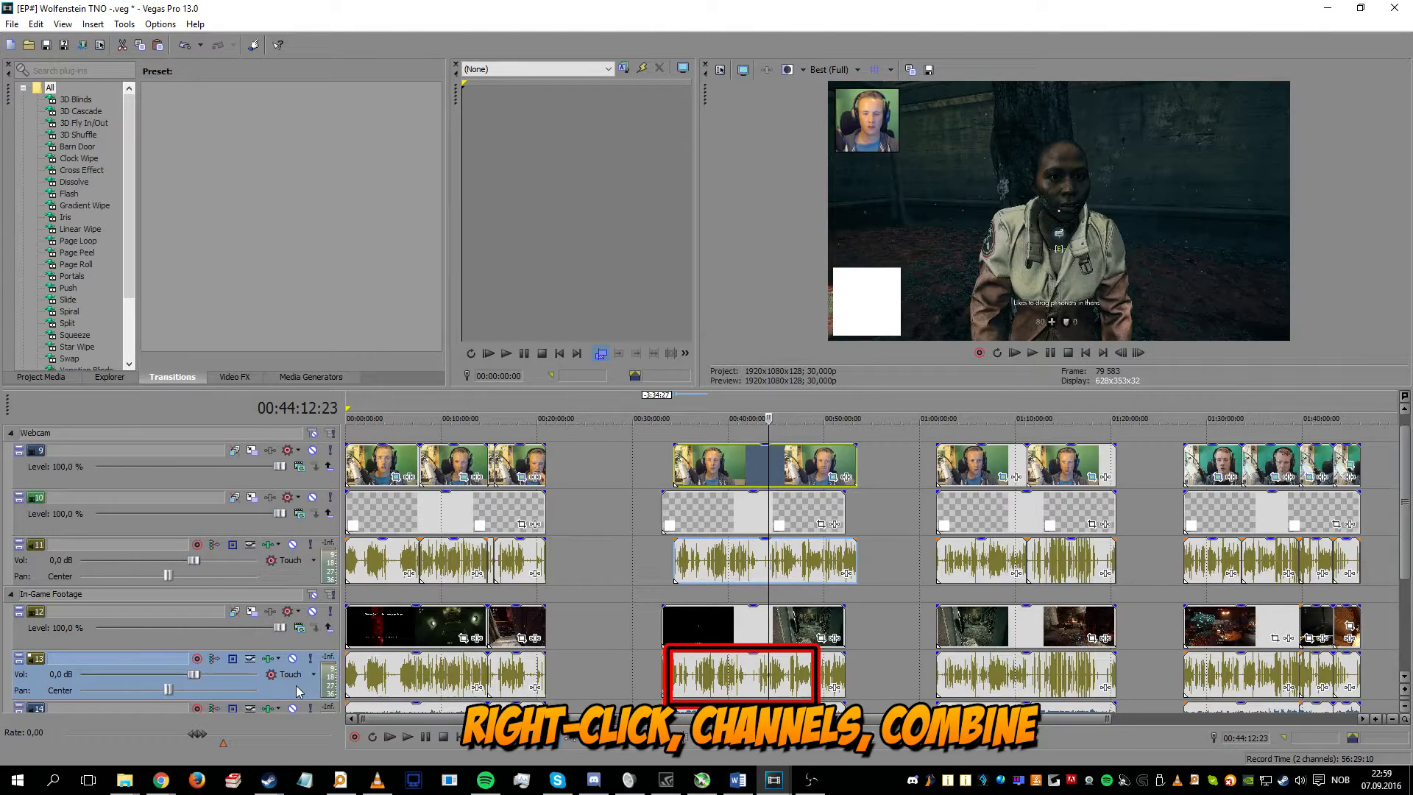
pyautogui.moveTo(298, 690); pyautogui.dragTo(308, 615)
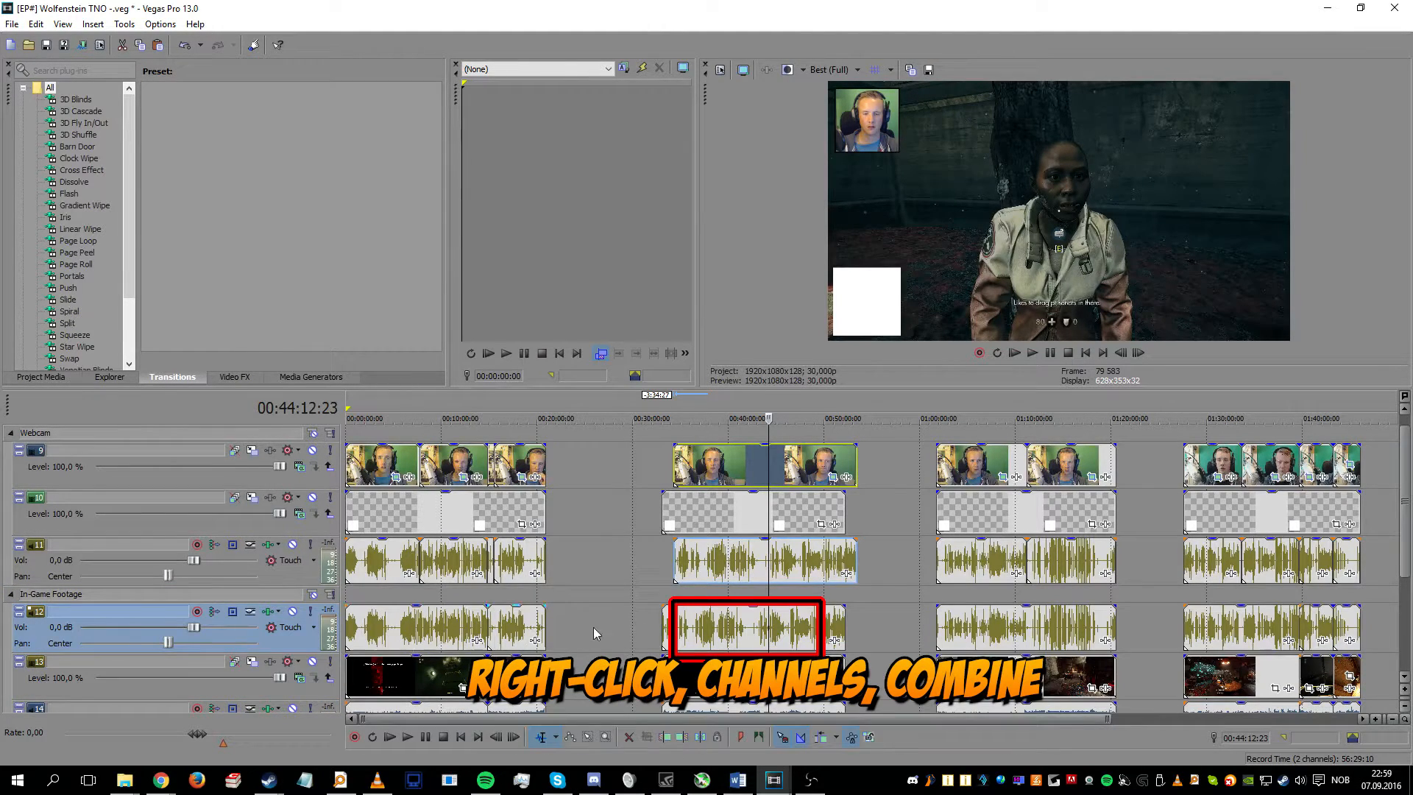
# Step: Shift the second webcam event and its audio slightly earlier in the timeline, and mute video track 10
pyautogui.moveTo(766, 452); pyautogui.dragTo(766, 460)
pyautogui.moveTo(770, 460); pyautogui.dragTo(768, 448)
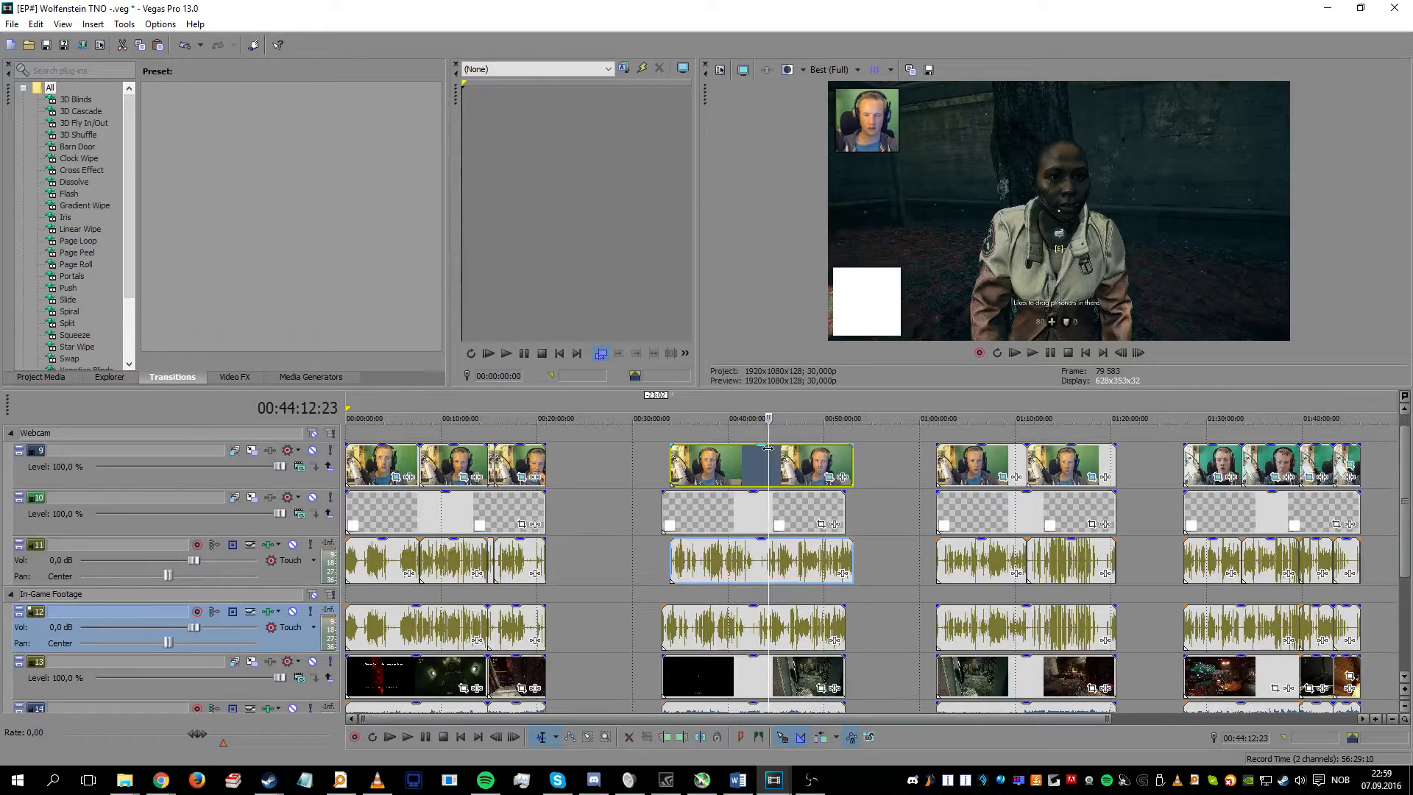
pyautogui.click(312, 497)
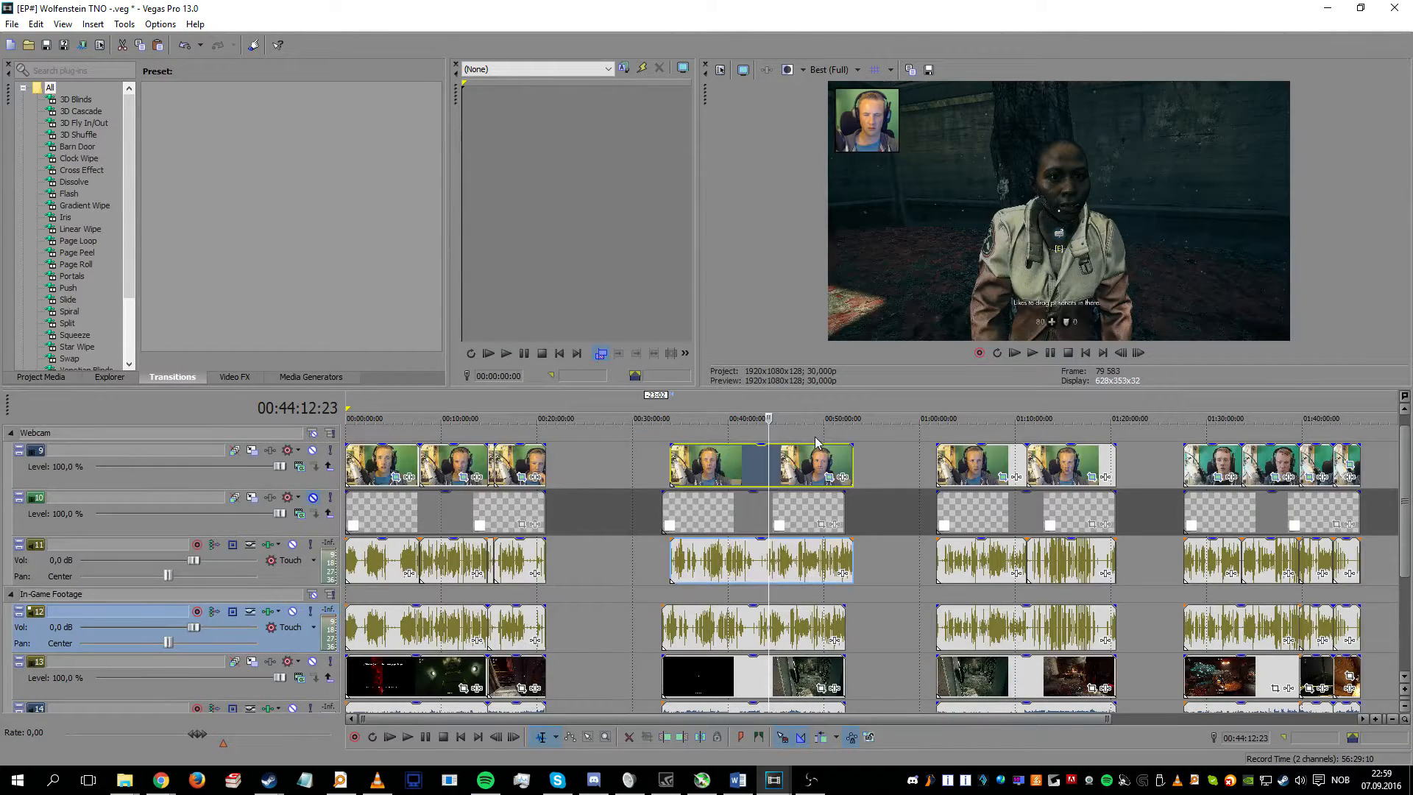
# Step: Mark a loop region over the whole second webcam event, from 00:33:55:11 to 00:53:02:04
pyautogui.click(763, 455)
pyautogui.moveTo(671, 414); pyautogui.dragTo(852, 417)
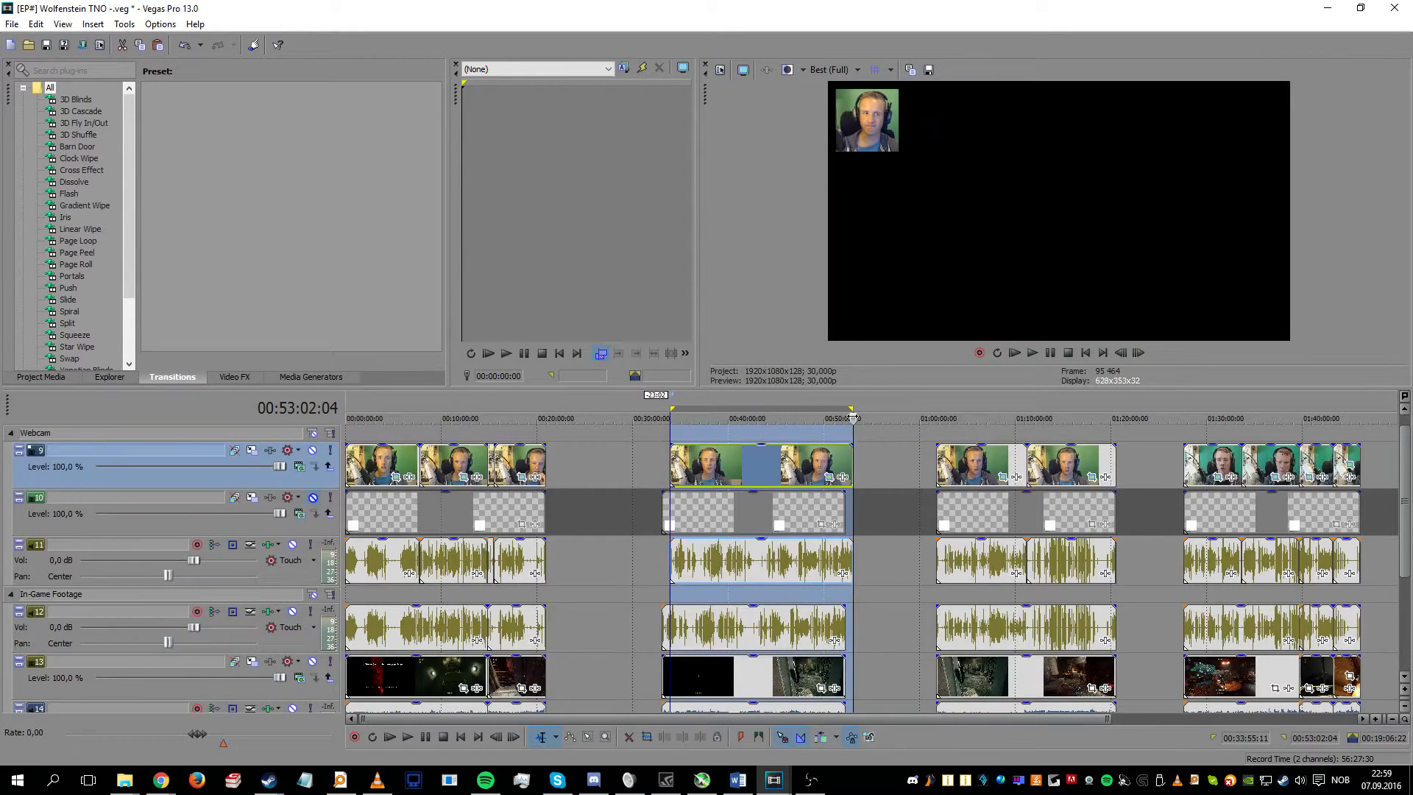
# Step: Split the webcam event and its audio at 00:43:31:11, and set the loop region over the second part up to 00:53:02:04
pyautogui.click(762, 457)
pyautogui.press('s')
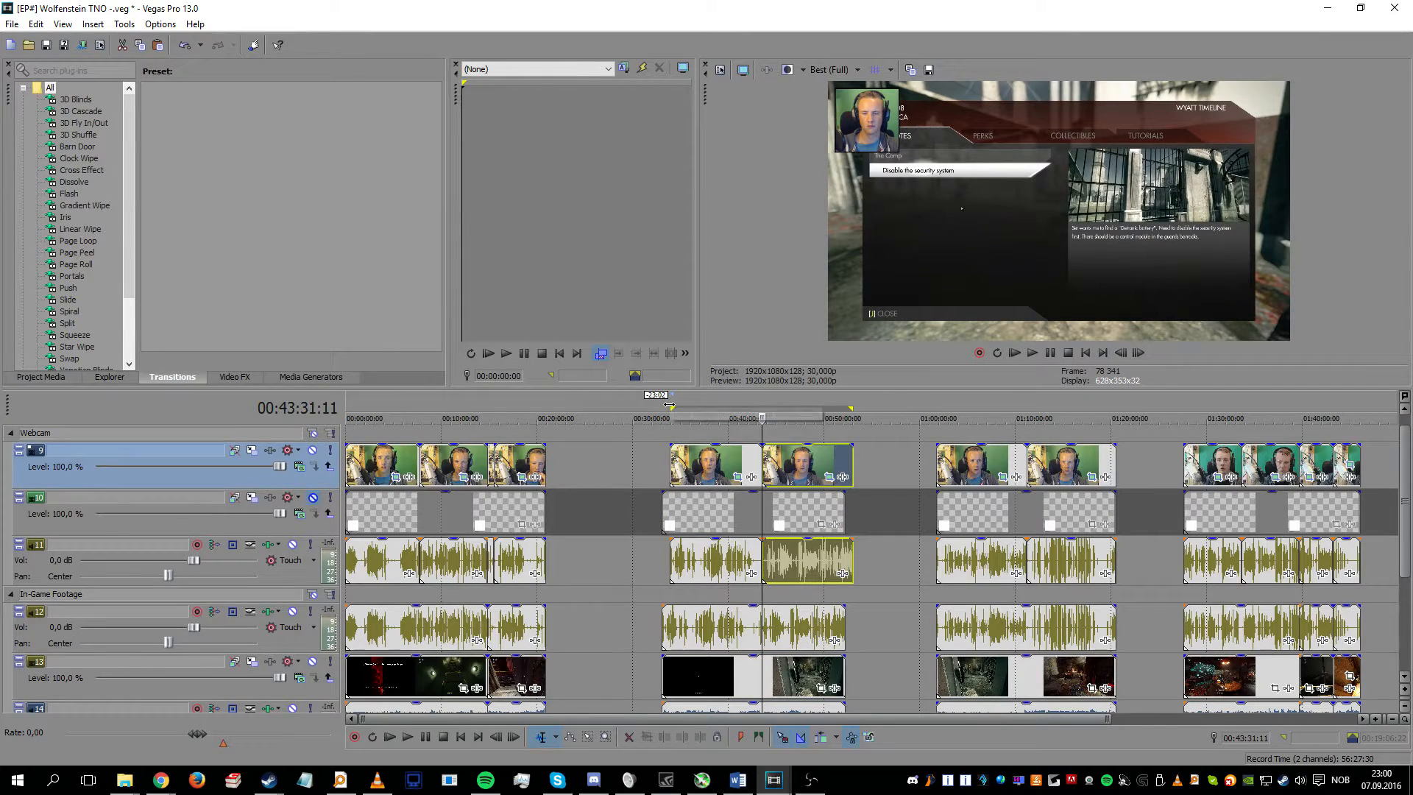
pyautogui.moveTo(685, 399); pyautogui.dragTo(852, 412)
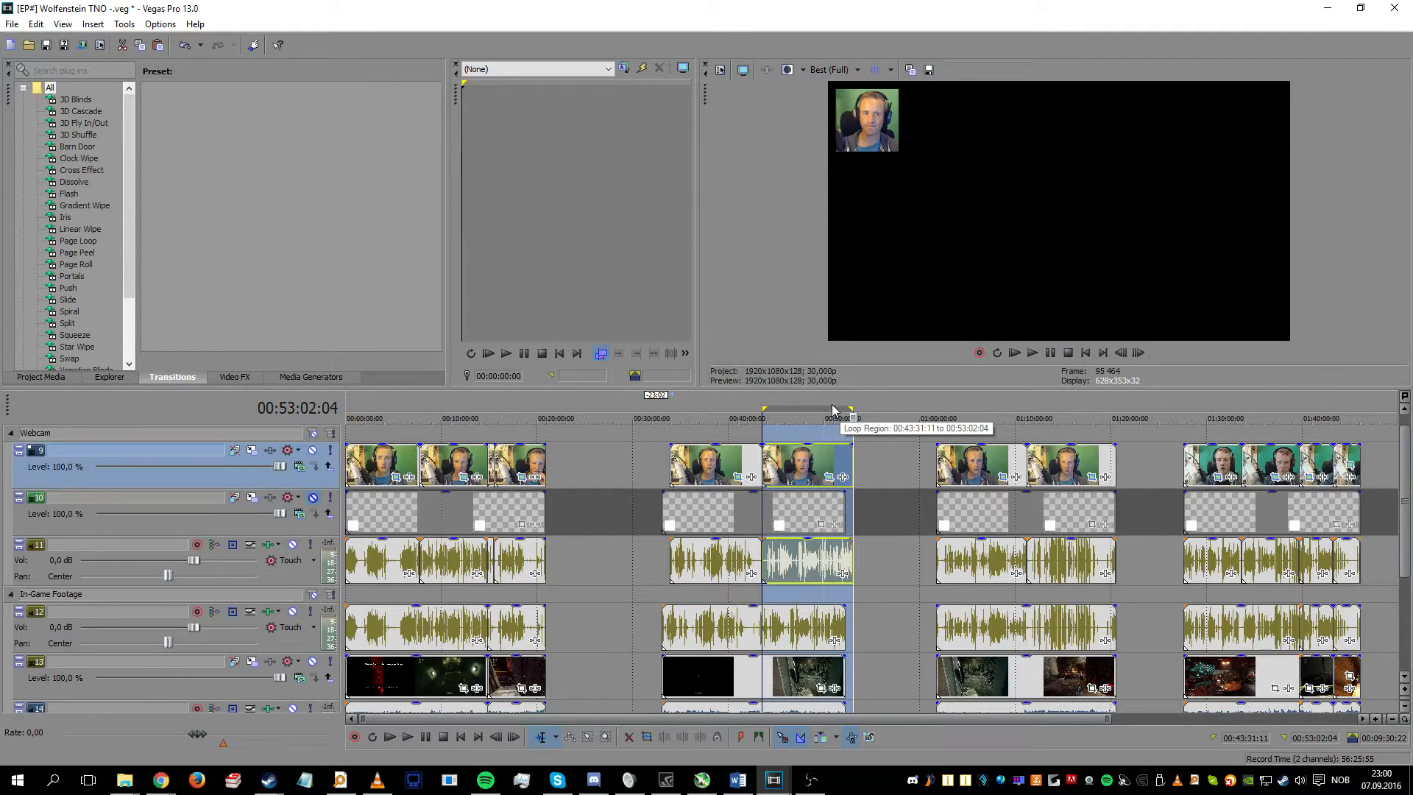
# Step: Move the first part of the split second webcam recording and its audio earlier to line up with the start of the in-game footage
pyautogui.click(714, 462)
pyautogui.scroll(6, 711, 466)
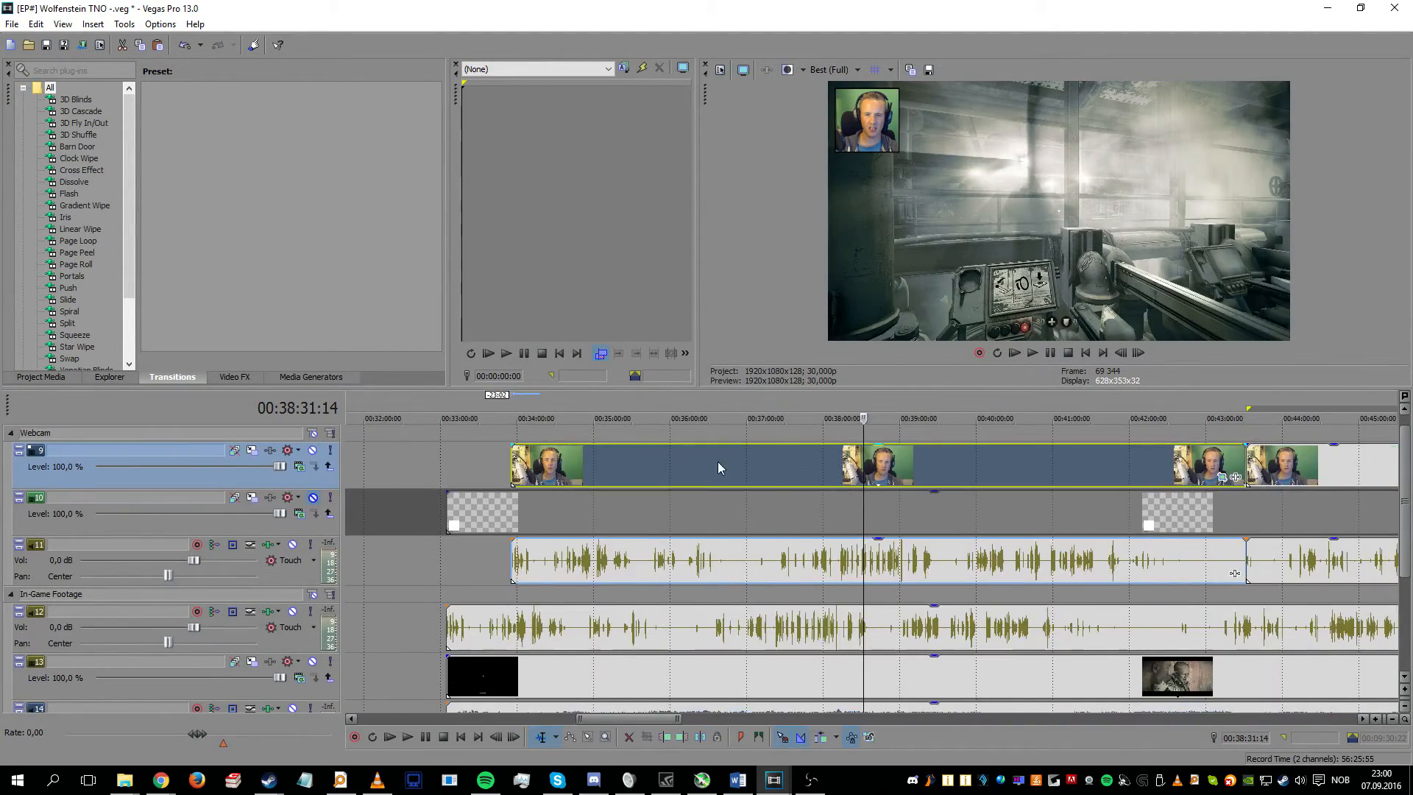
pyautogui.scroll(-10, 711, 466)
pyautogui.click(809, 460)
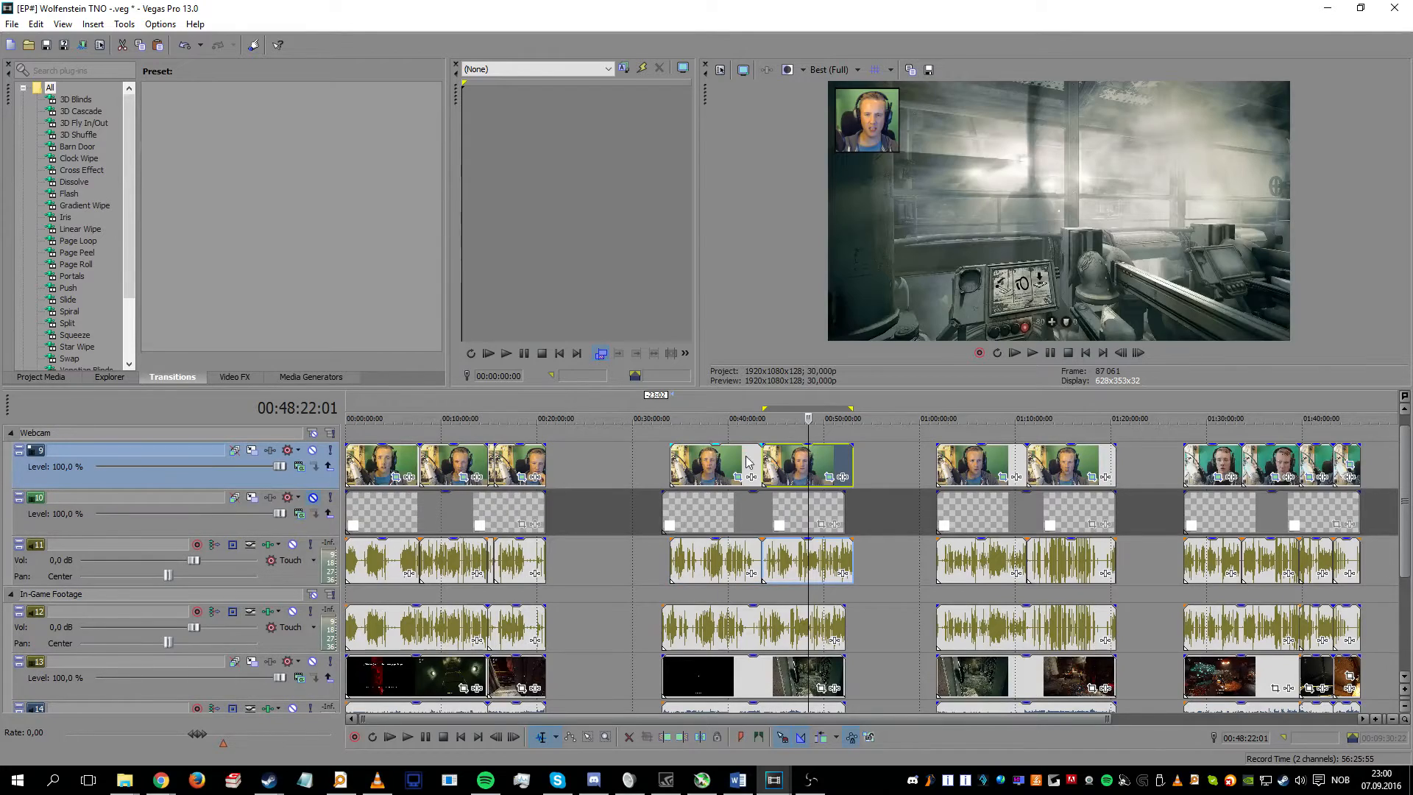
pyautogui.click(715, 463)
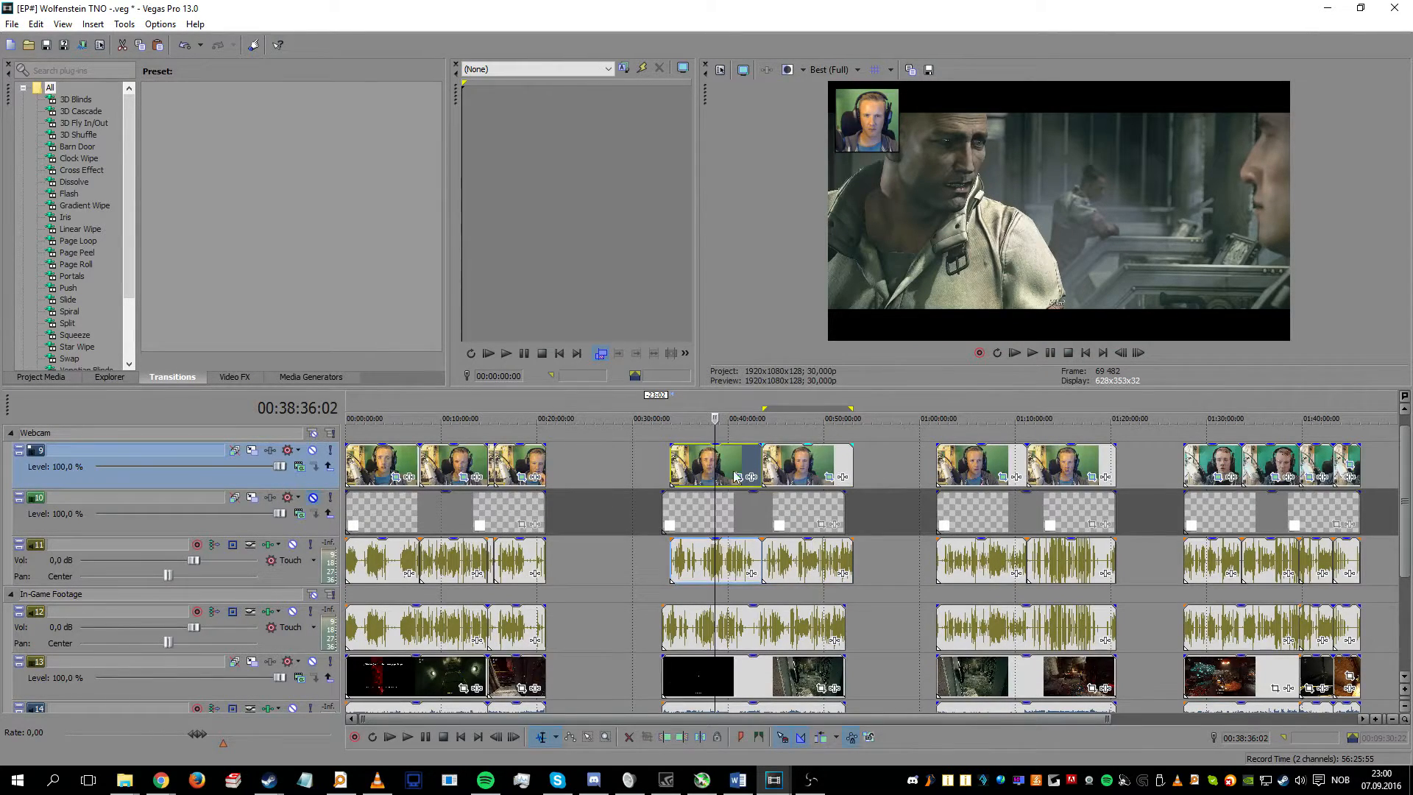
pyautogui.scroll(10, 721, 482)
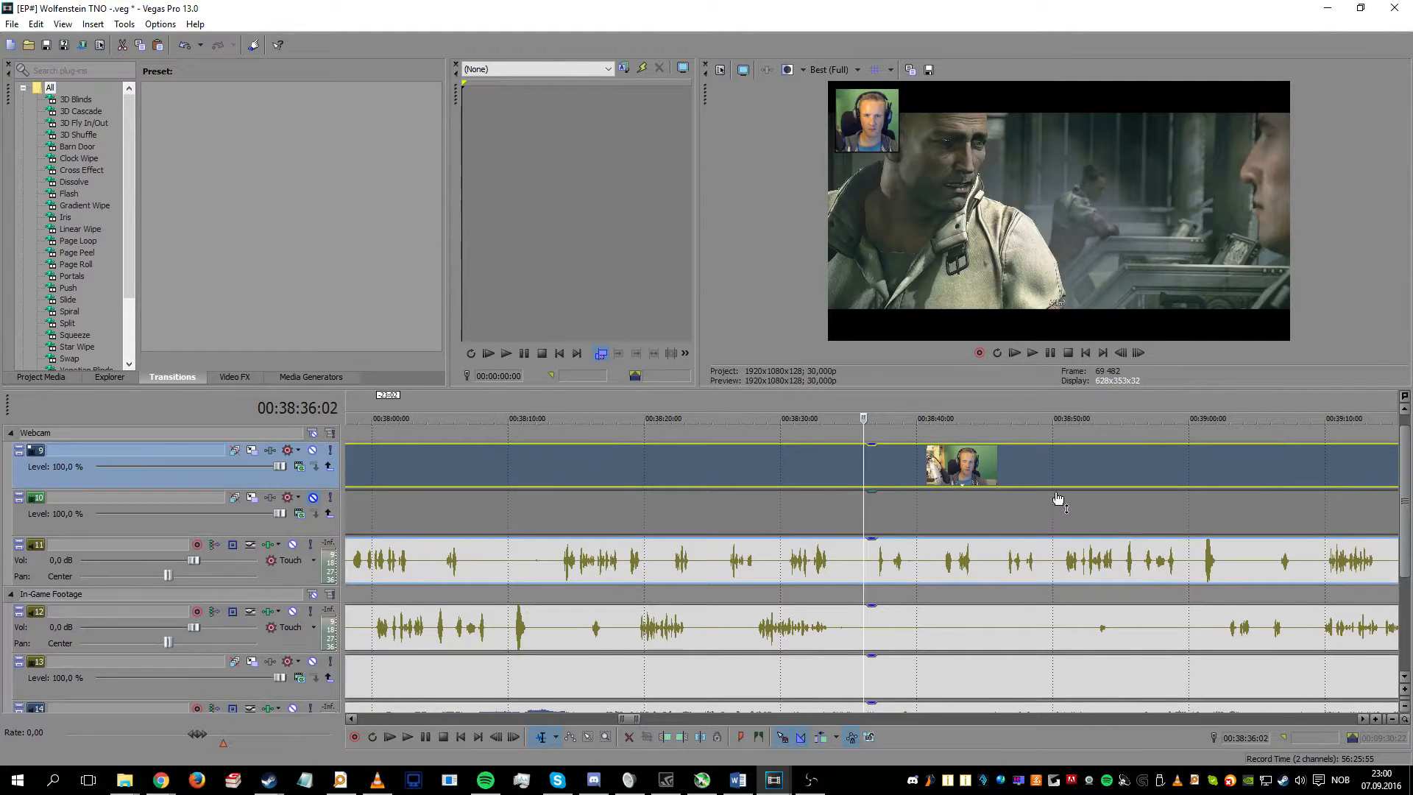
pyautogui.moveTo(829, 462); pyautogui.dragTo(420, 461)
pyautogui.scroll(-10, 797, 484)
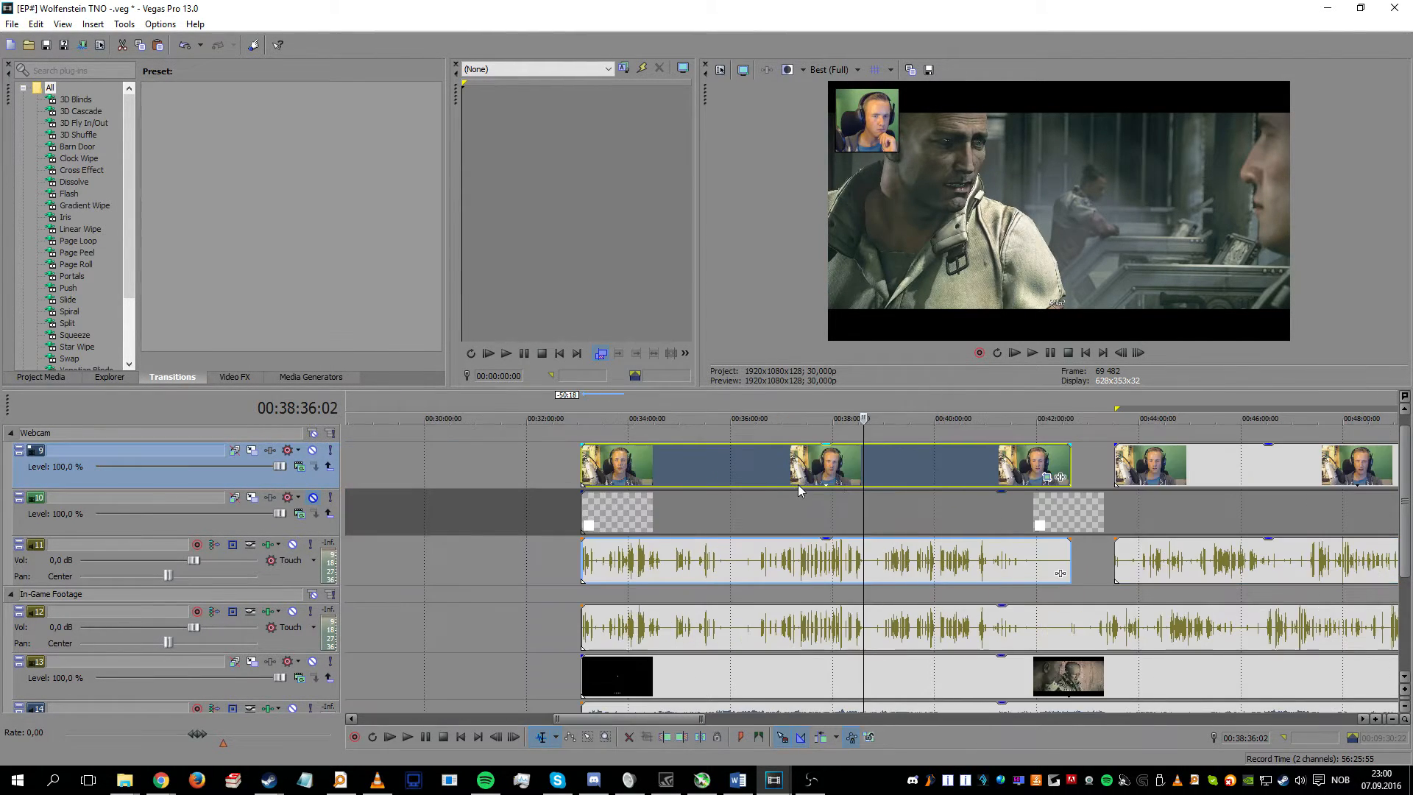
# Step: Fine-align the first webcam part with the in-game footage by matching the two audio waveforms around 00:37:51:17
pyautogui.click(850, 461)
pyautogui.scroll(10, 894, 504)
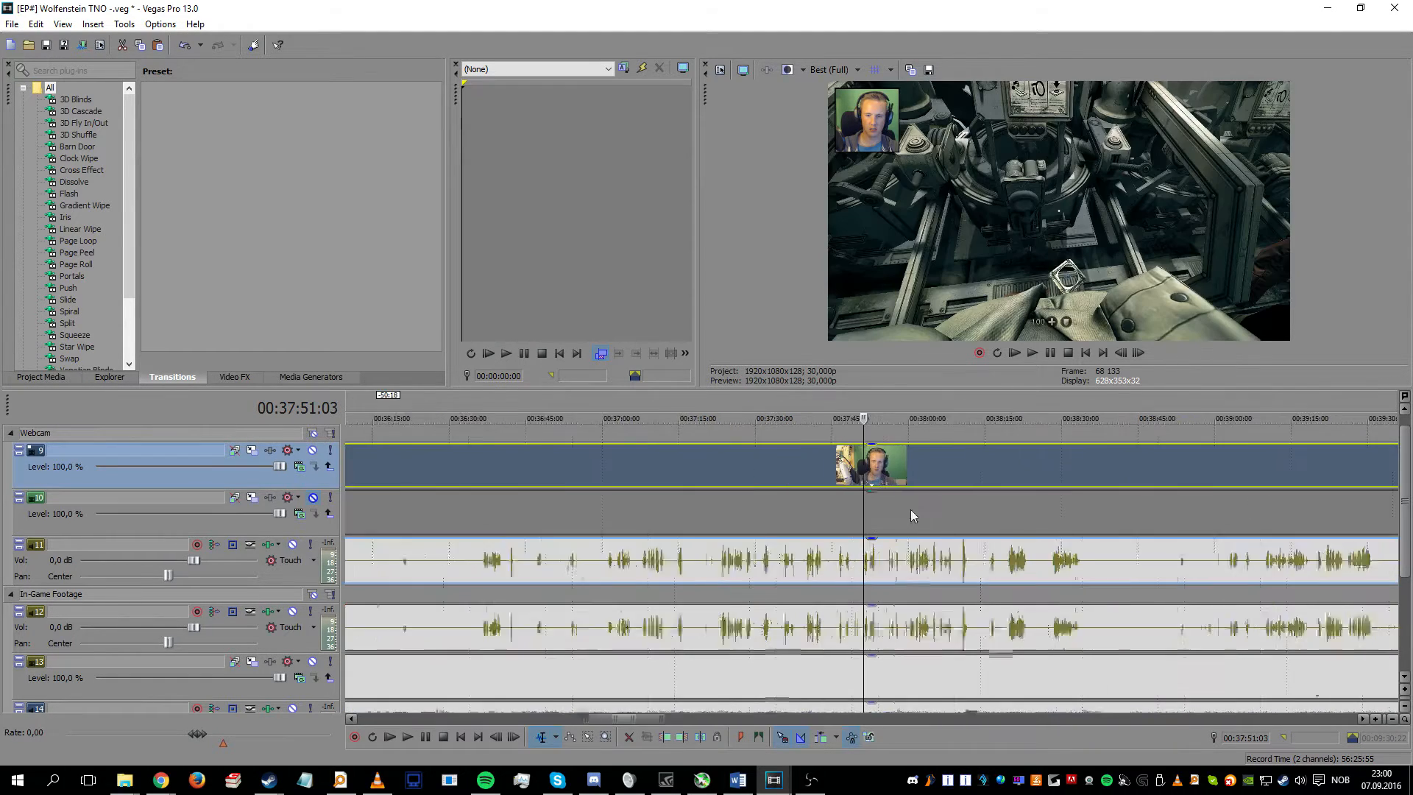
pyautogui.click(921, 484)
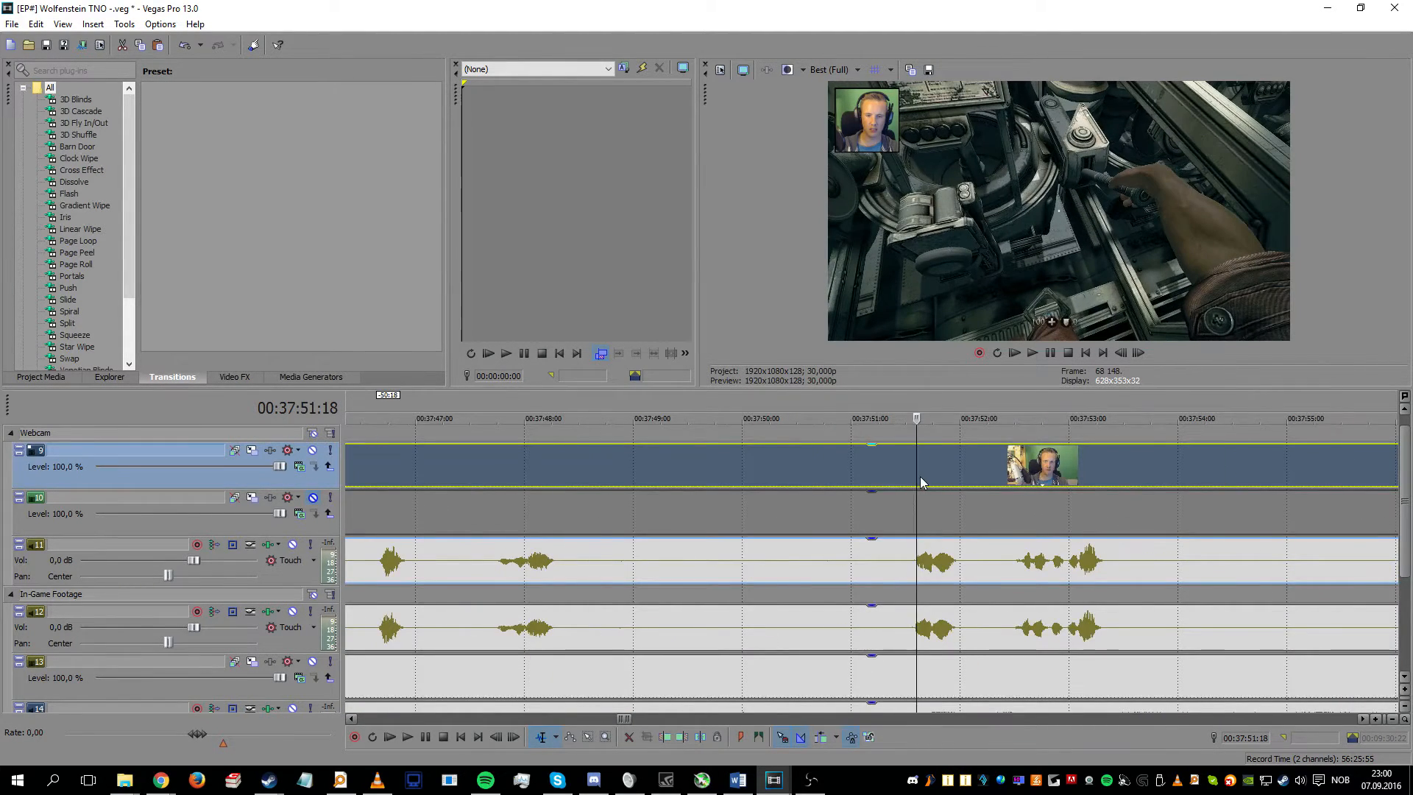
pyautogui.scroll(5, 913, 476)
pyautogui.click(752, 468)
pyautogui.scroll(5, 780, 462)
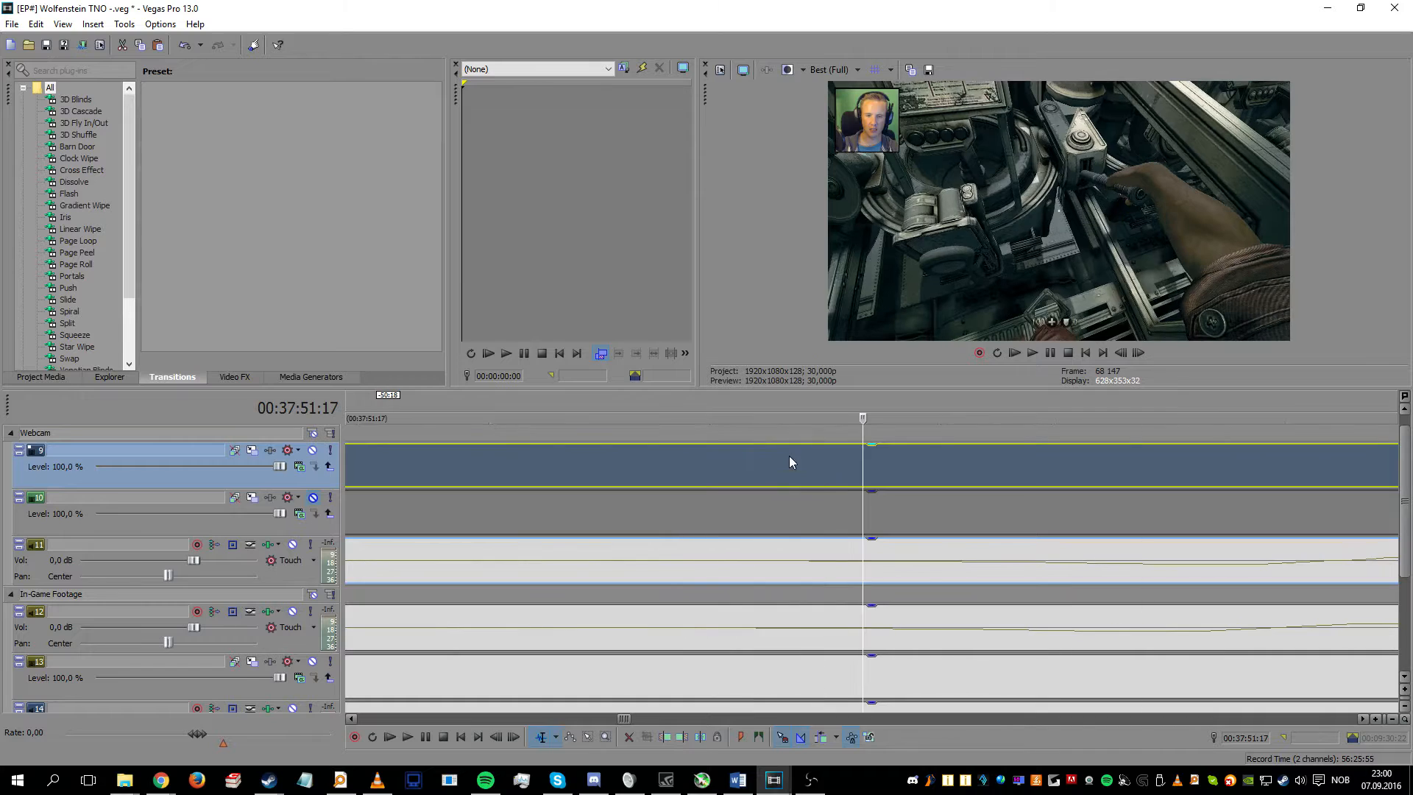
pyautogui.click(758, 472)
pyautogui.scroll(2, 762, 472)
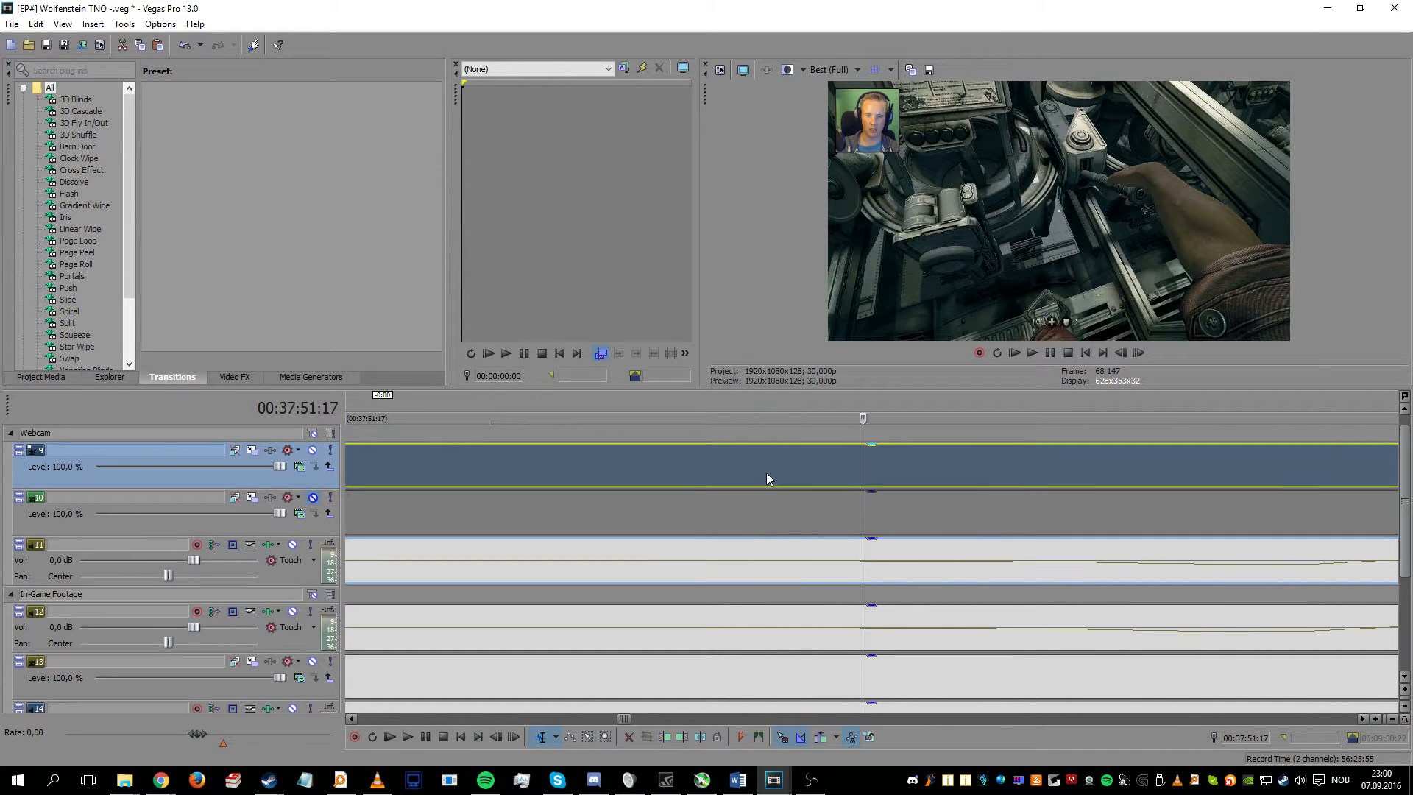
pyautogui.click(770, 470)
# Step: Compare the webcam and in-game audio waveforms at the start of the first webcam part, around 00:33:05
pyautogui.scroll(-10, 770, 471)
pyautogui.scroll(-6, 773, 523)
pyautogui.scroll(5, 701, 506)
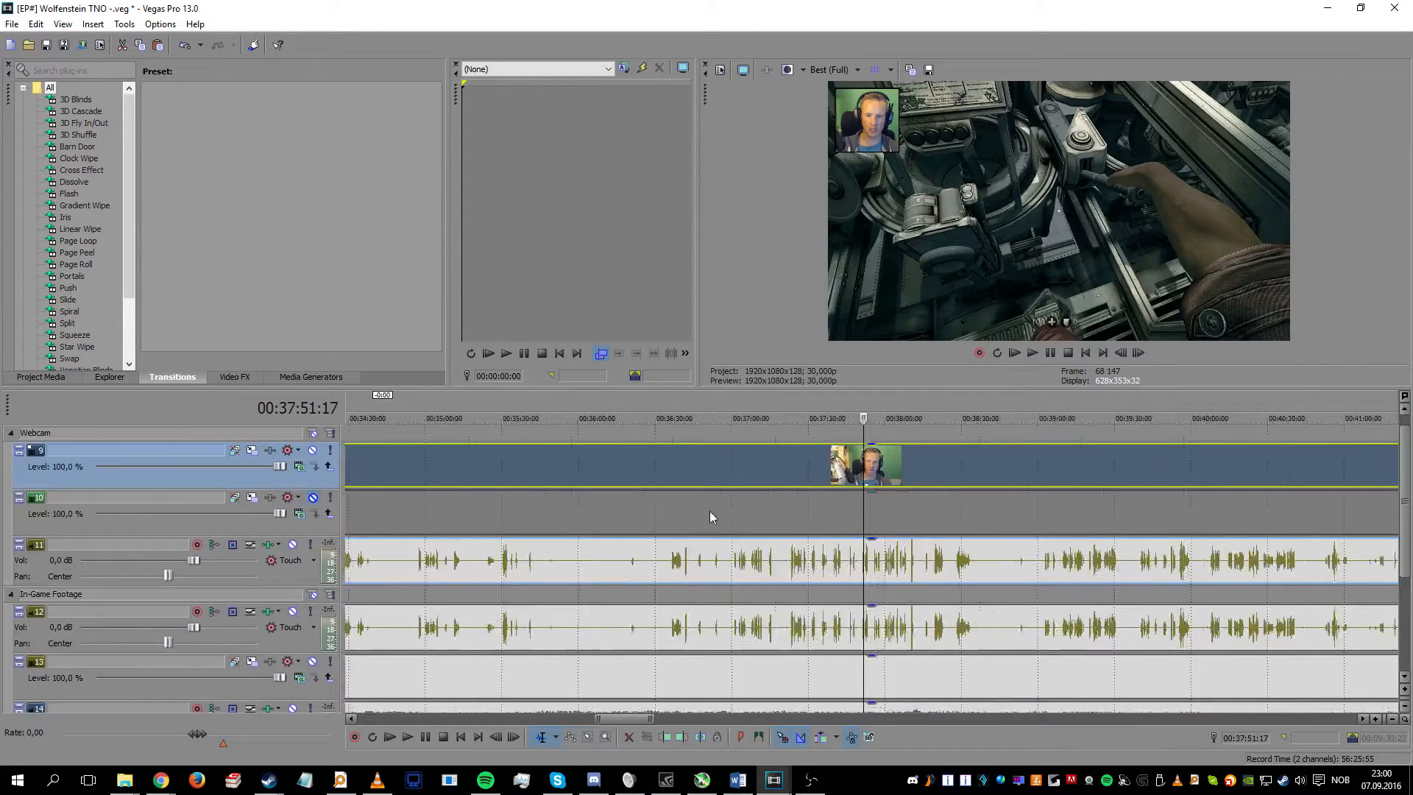
pyautogui.scroll(-3, 834, 517)
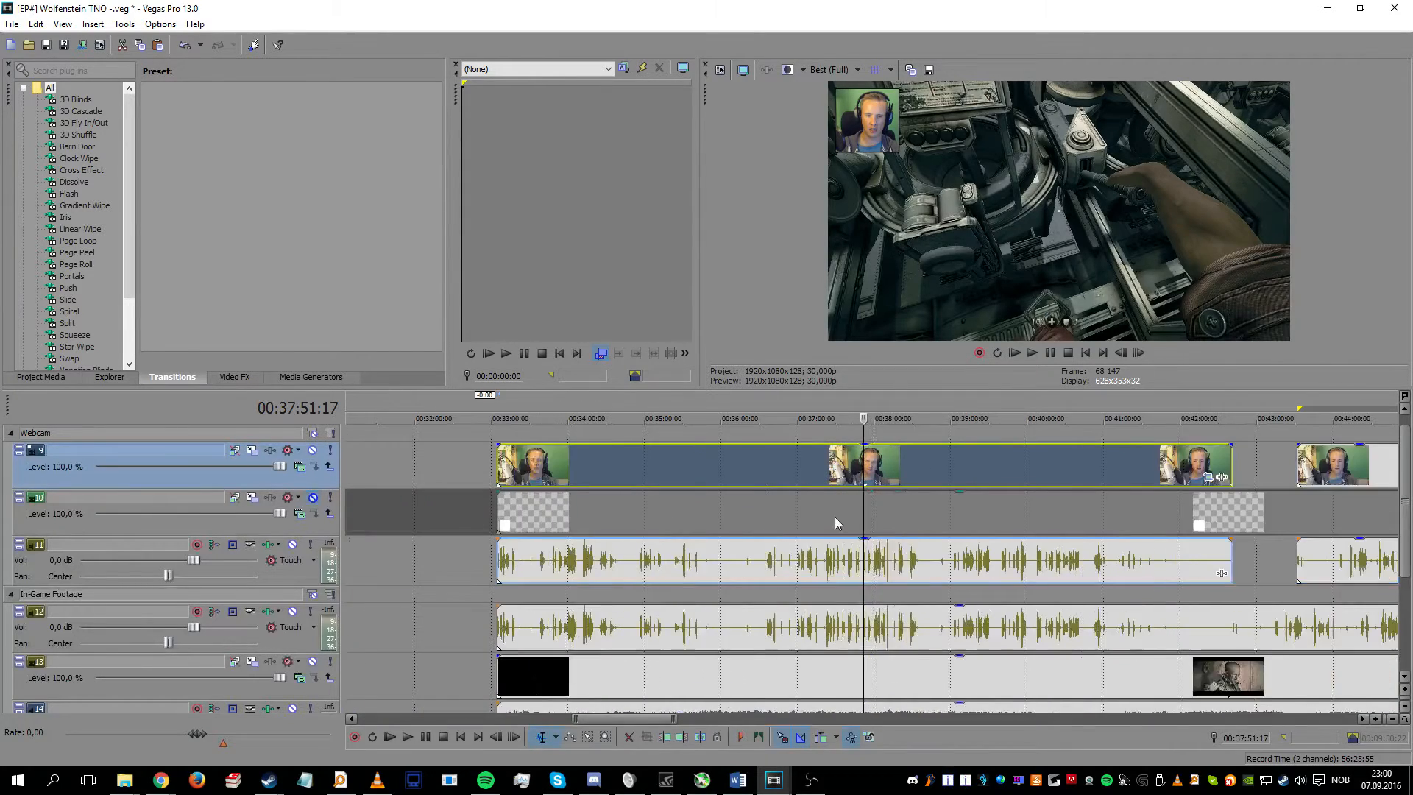
pyautogui.click(498, 560)
pyautogui.scroll(2, 559, 578)
pyautogui.scroll(3, 559, 579)
pyautogui.click(868, 559)
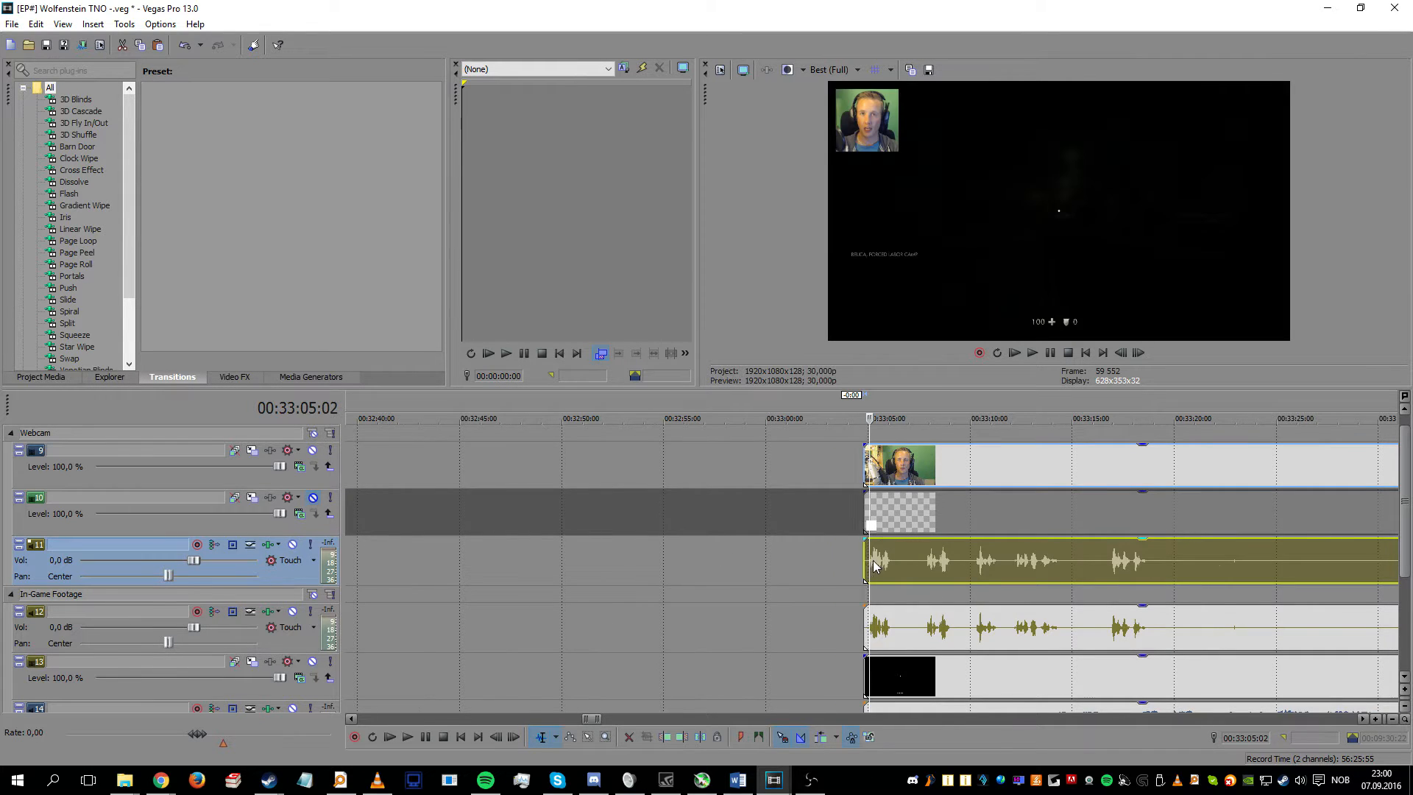
pyautogui.scroll(3, 898, 571)
pyautogui.scroll(2, 895, 568)
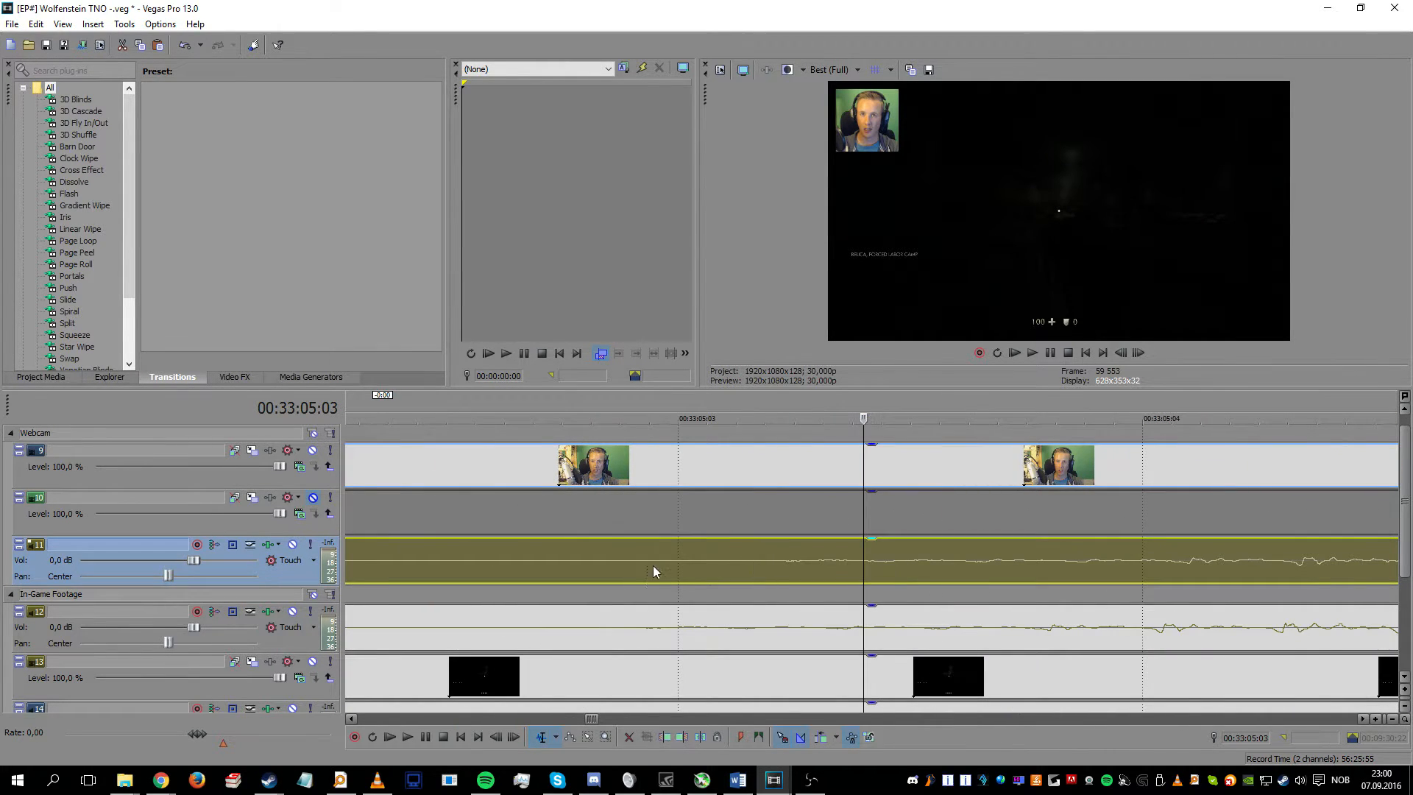
# Step: Mark the offset between the webcam and in-game audio waveforms with a loop region from 00:33:05:02 to 00:33:05:03
pyautogui.click(666, 524)
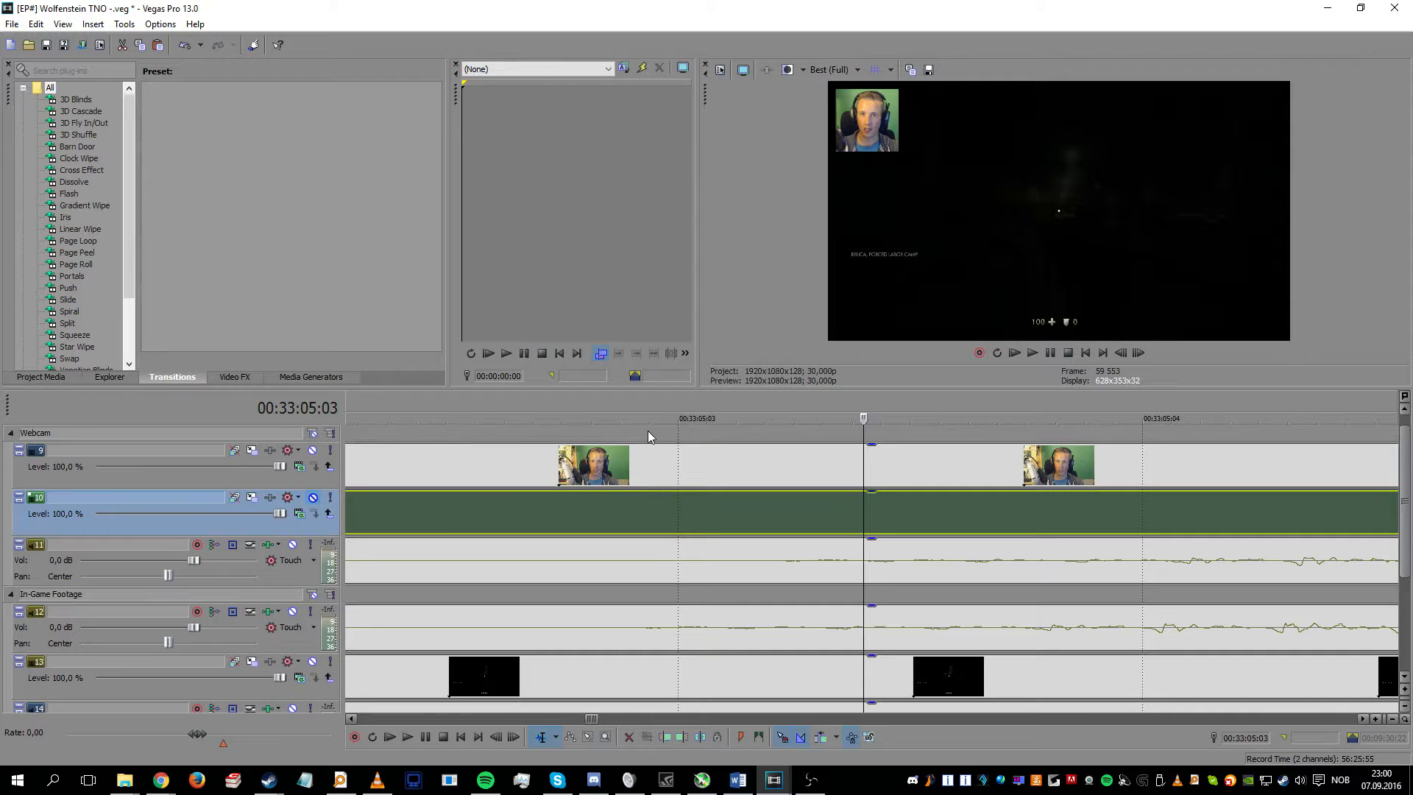
pyautogui.moveTo(633, 403); pyautogui.dragTo(780, 406)
pyautogui.scroll(-3, 858, 546)
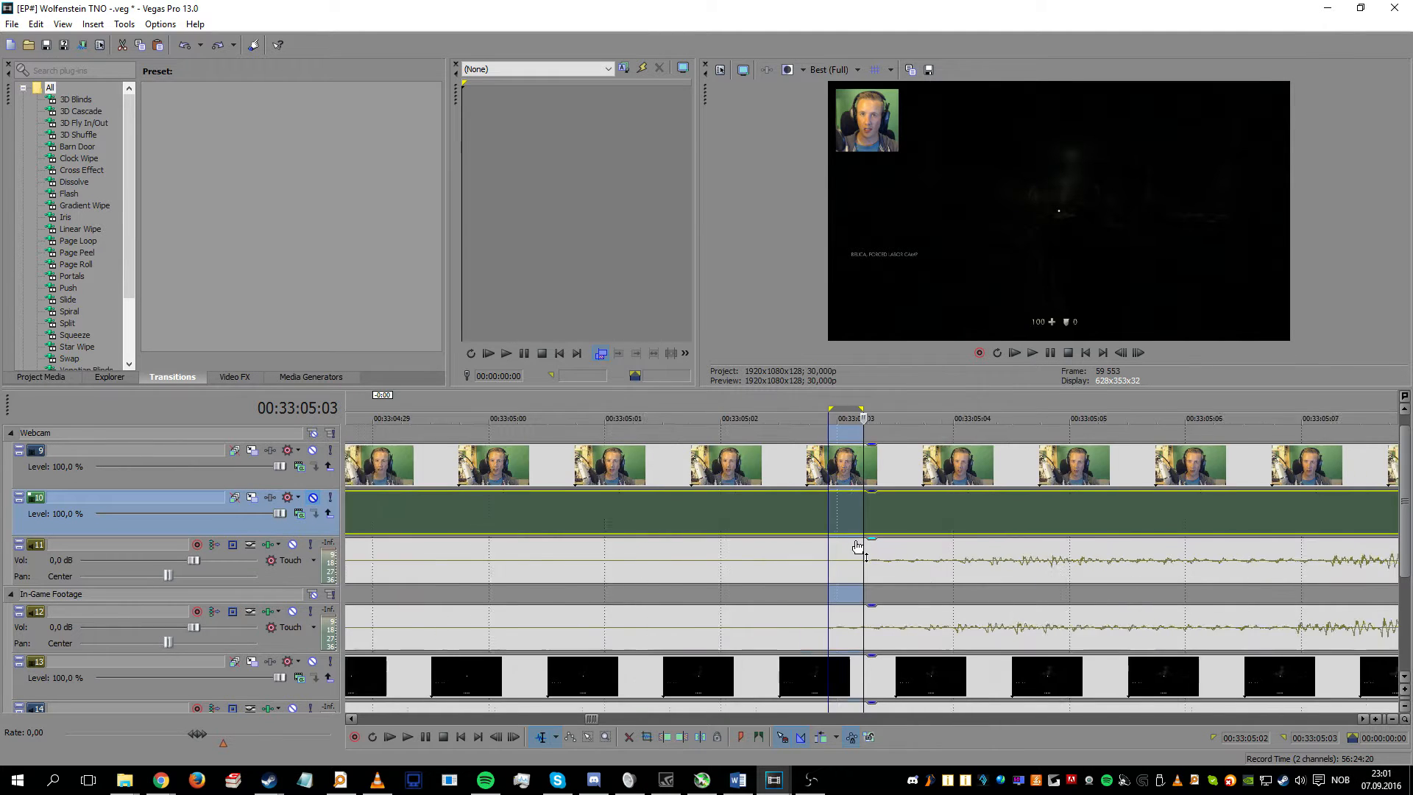
pyautogui.scroll(-10, 858, 546)
pyautogui.scroll(-10, 943, 576)
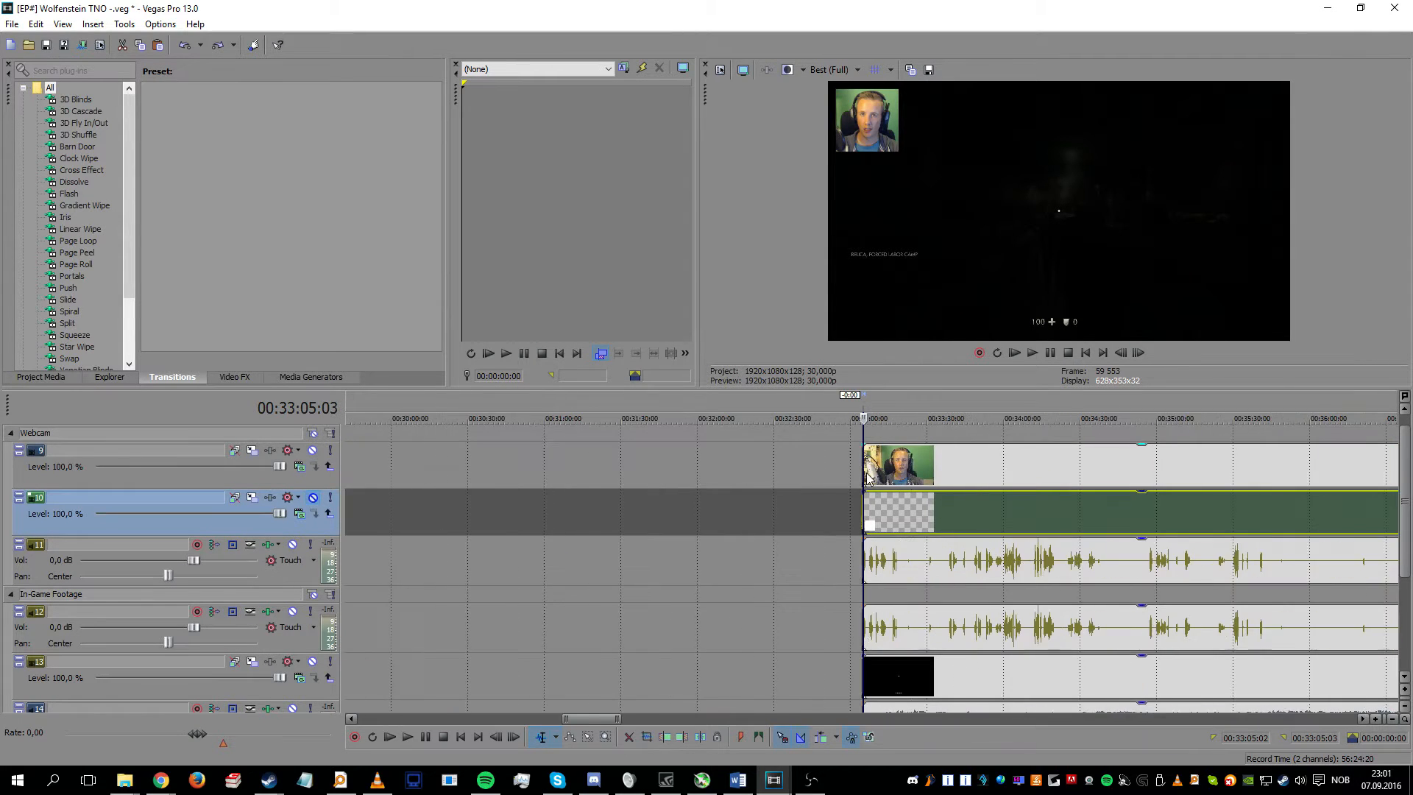
pyautogui.scroll(1, 867, 475)
pyautogui.hscroll(5, 867, 476)
pyautogui.scroll(-1, 567, 454)
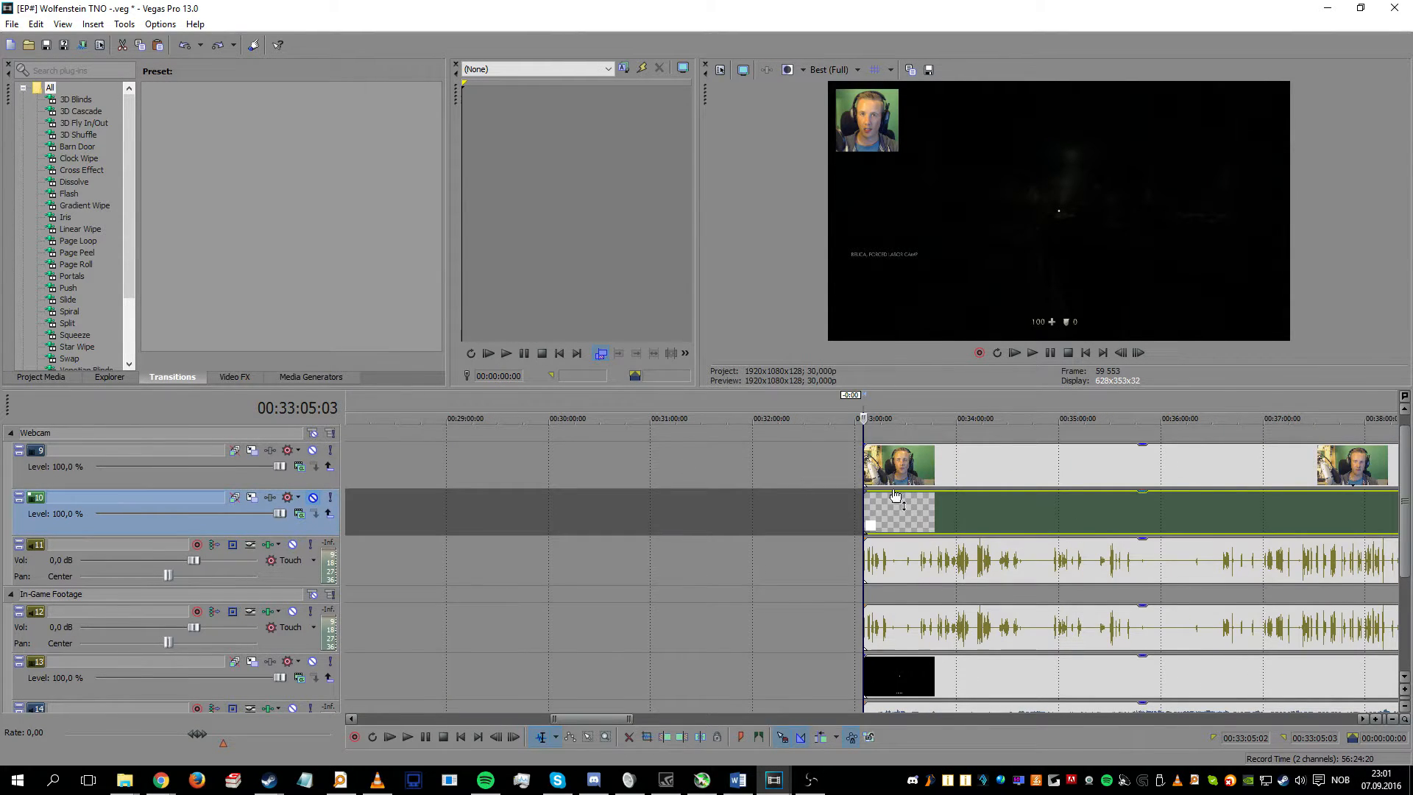
# Step: Move the second part of the split webcam recording and its audio earlier to close the gap after the first part
pyautogui.click(863, 479)
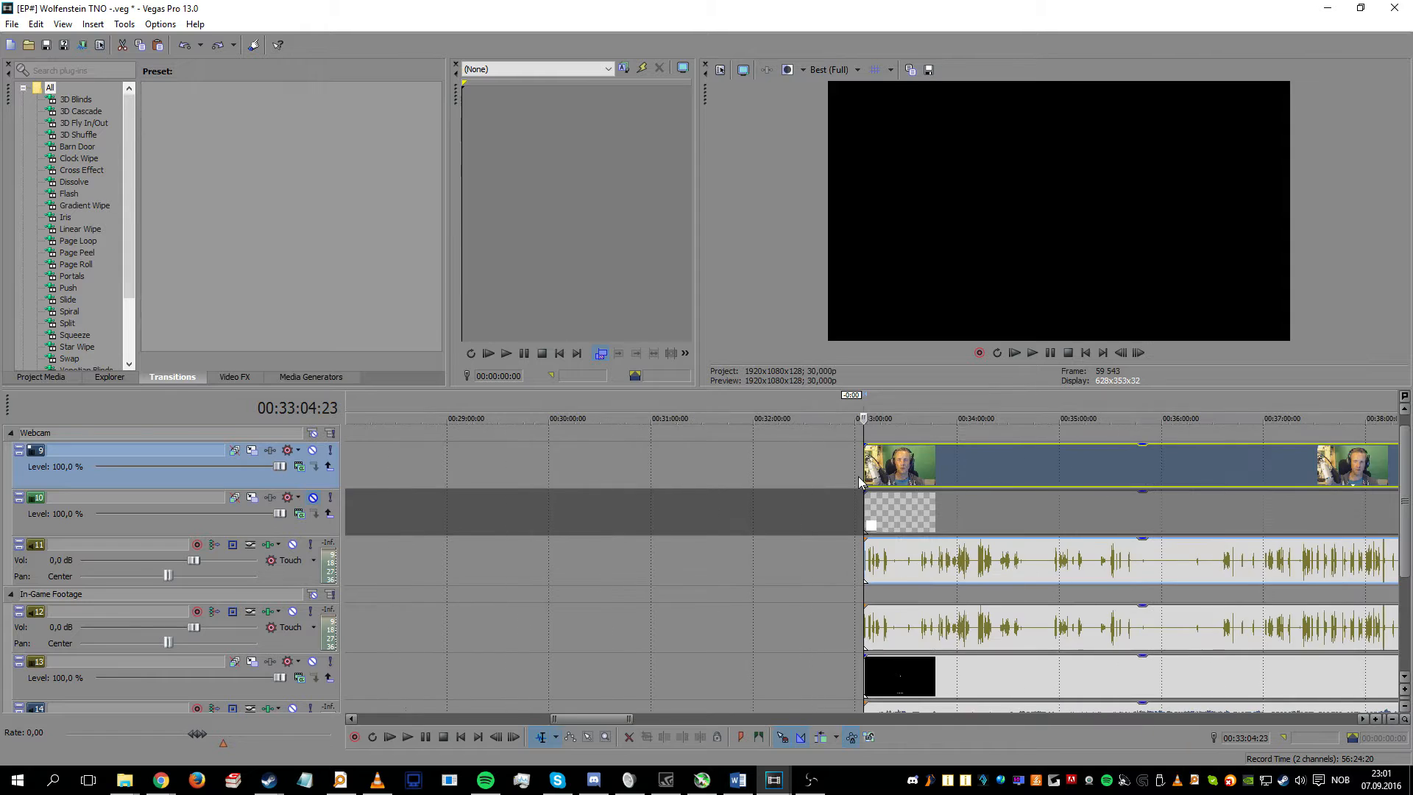
pyautogui.scroll(-3, 861, 480)
pyautogui.click(1334, 471)
pyautogui.click(1308, 471)
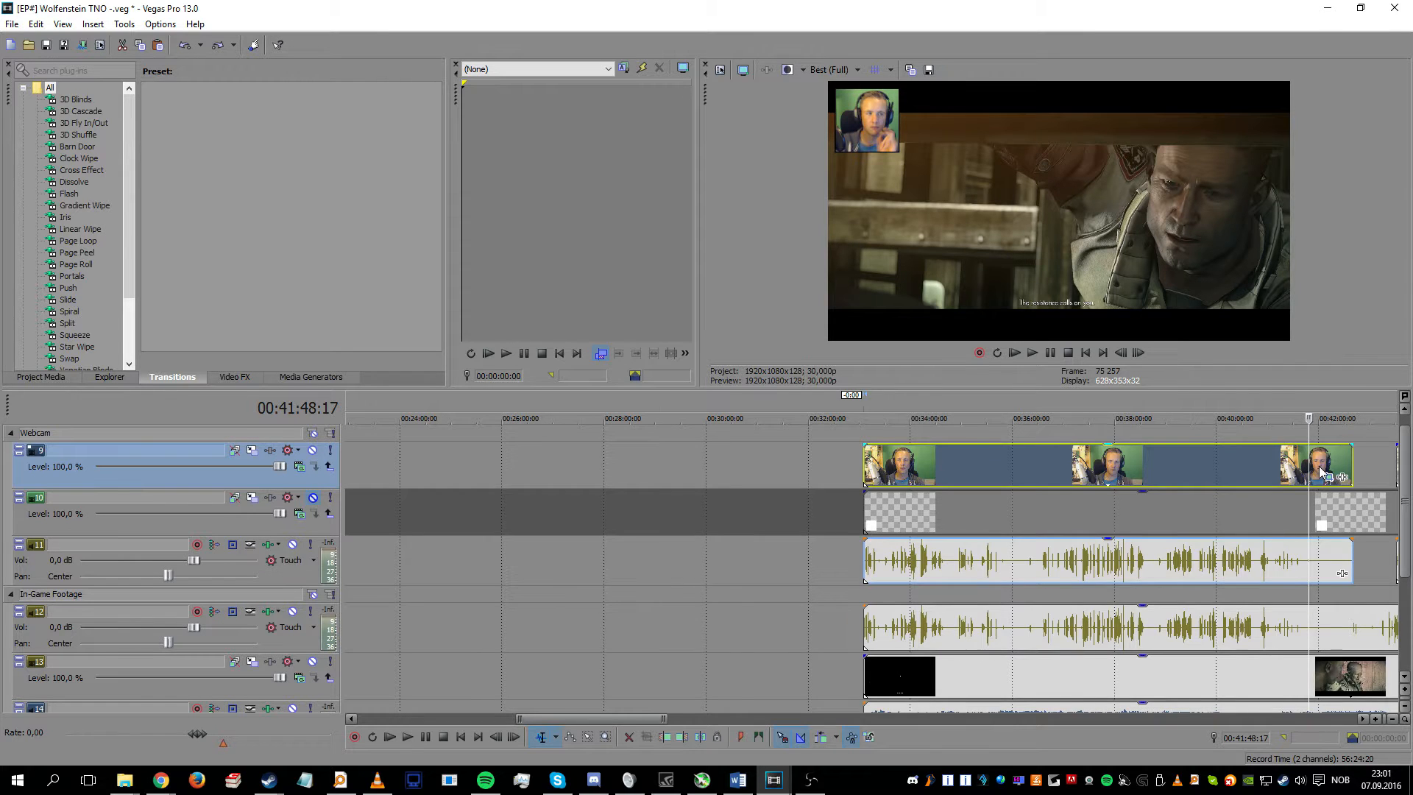
pyautogui.hscroll(2, 1321, 474)
pyautogui.hscroll(3, 1188, 470)
pyautogui.moveTo(868, 471); pyautogui.dragTo(823, 471)
# Step: Fine-align the second webcam part with the in-game footage by matching the two audio waveforms around 00:47:28:22
pyautogui.click(873, 462)
pyautogui.scroll(9, 946, 505)
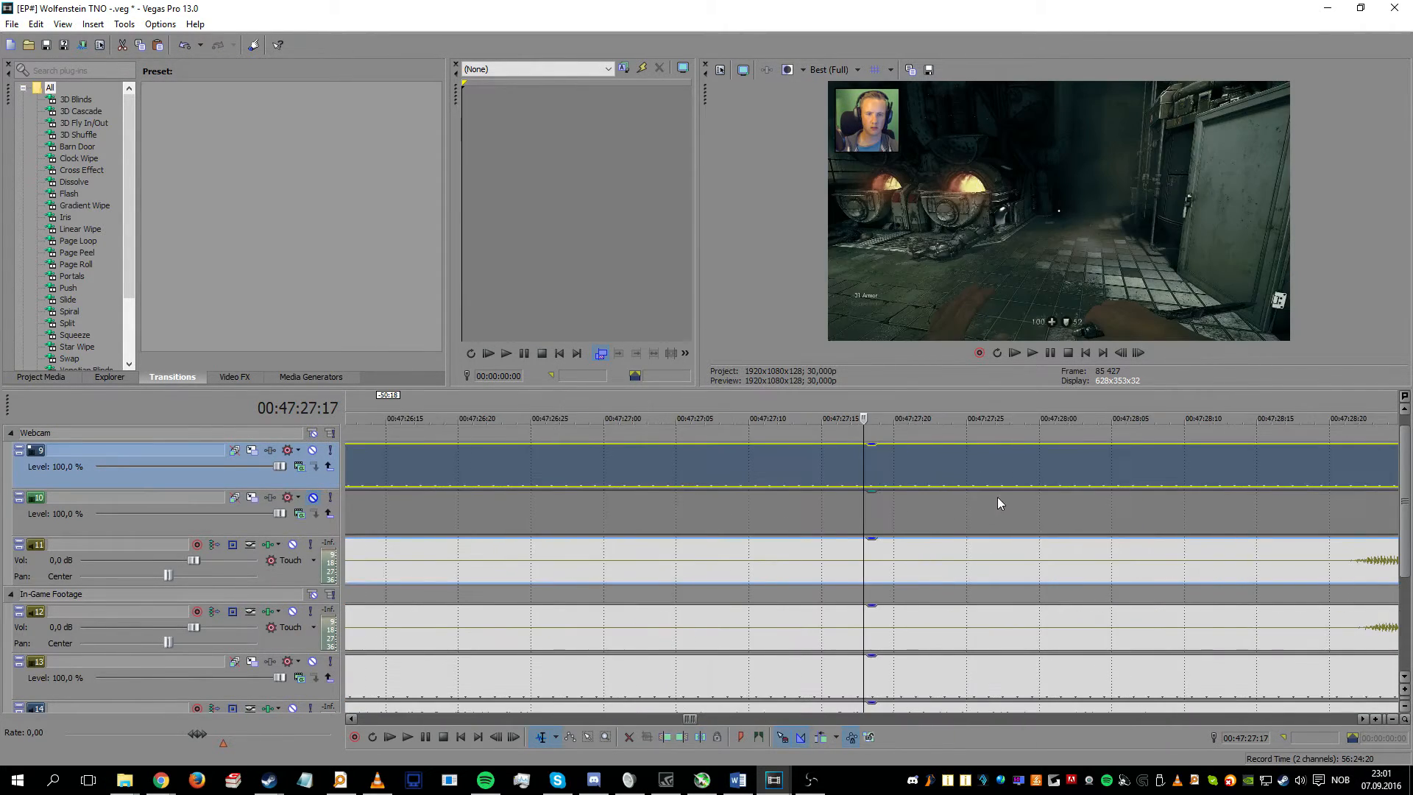
pyautogui.click(1367, 495)
pyautogui.scroll(4, 1248, 525)
pyautogui.scroll(3, 1247, 524)
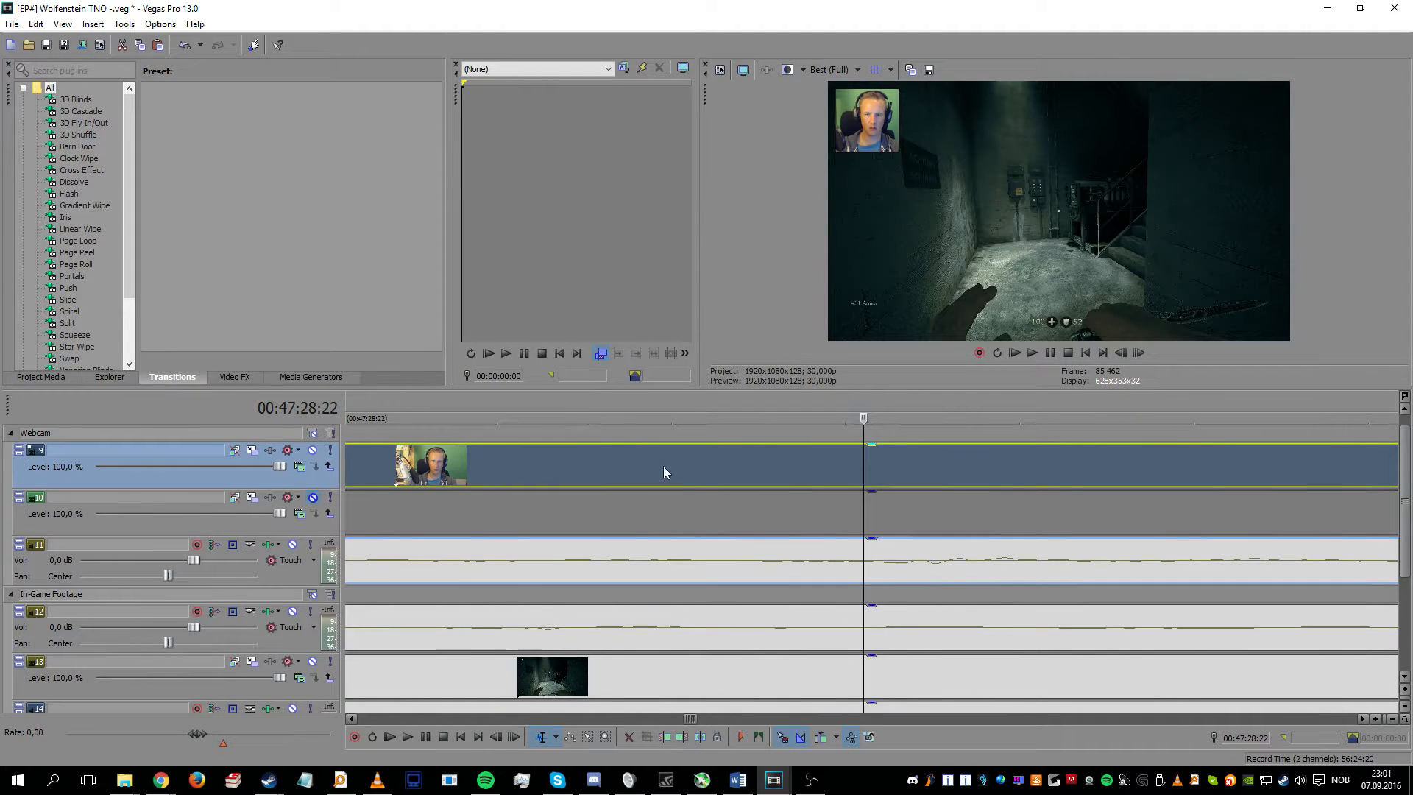
pyautogui.scroll(4, 1000, 475)
pyautogui.moveTo(705, 484); pyautogui.dragTo(836, 477)
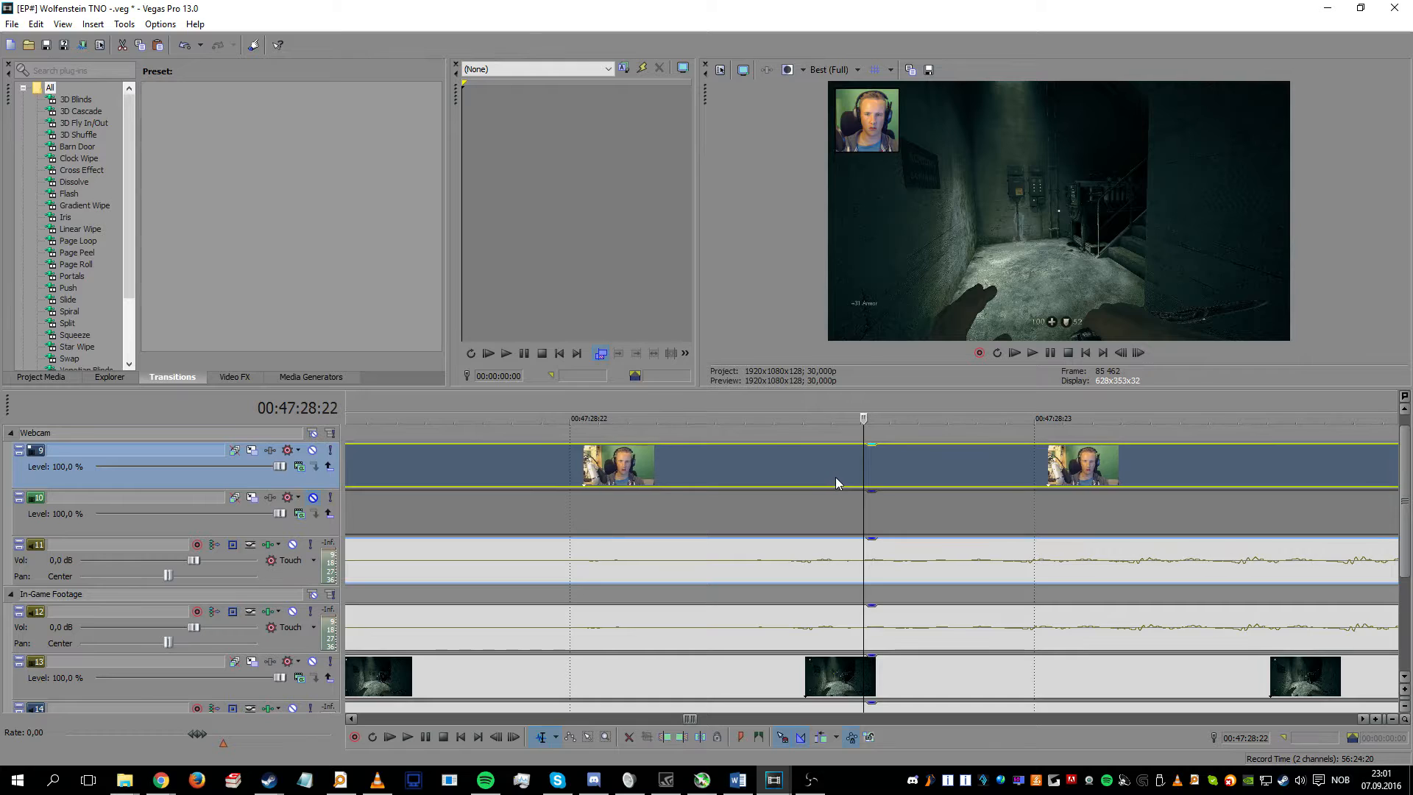
pyautogui.scroll(4, 836, 477)
pyautogui.click(987, 480)
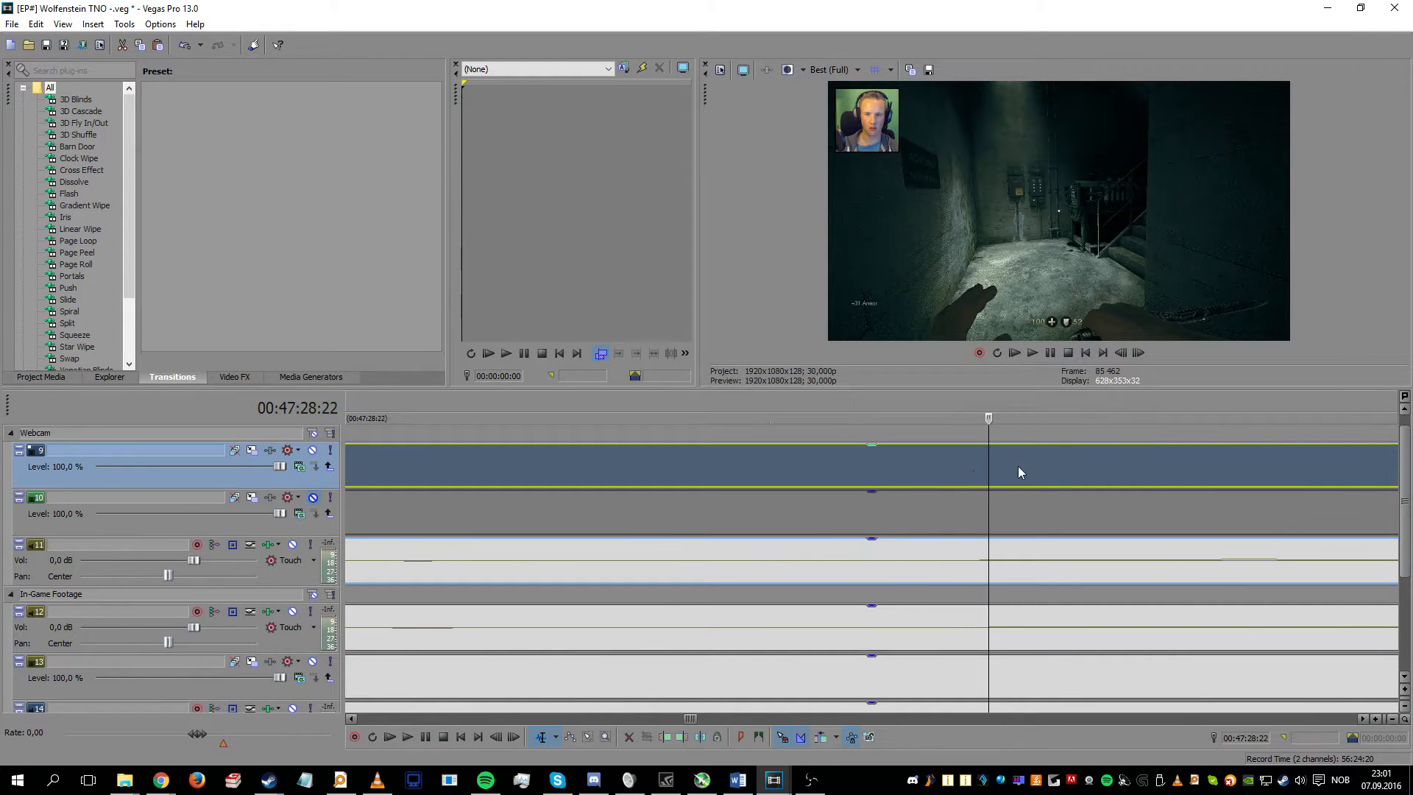
# Step: Disable resampling for the second part of the split webcam recording
pyautogui.scroll(-10, 1026, 468)
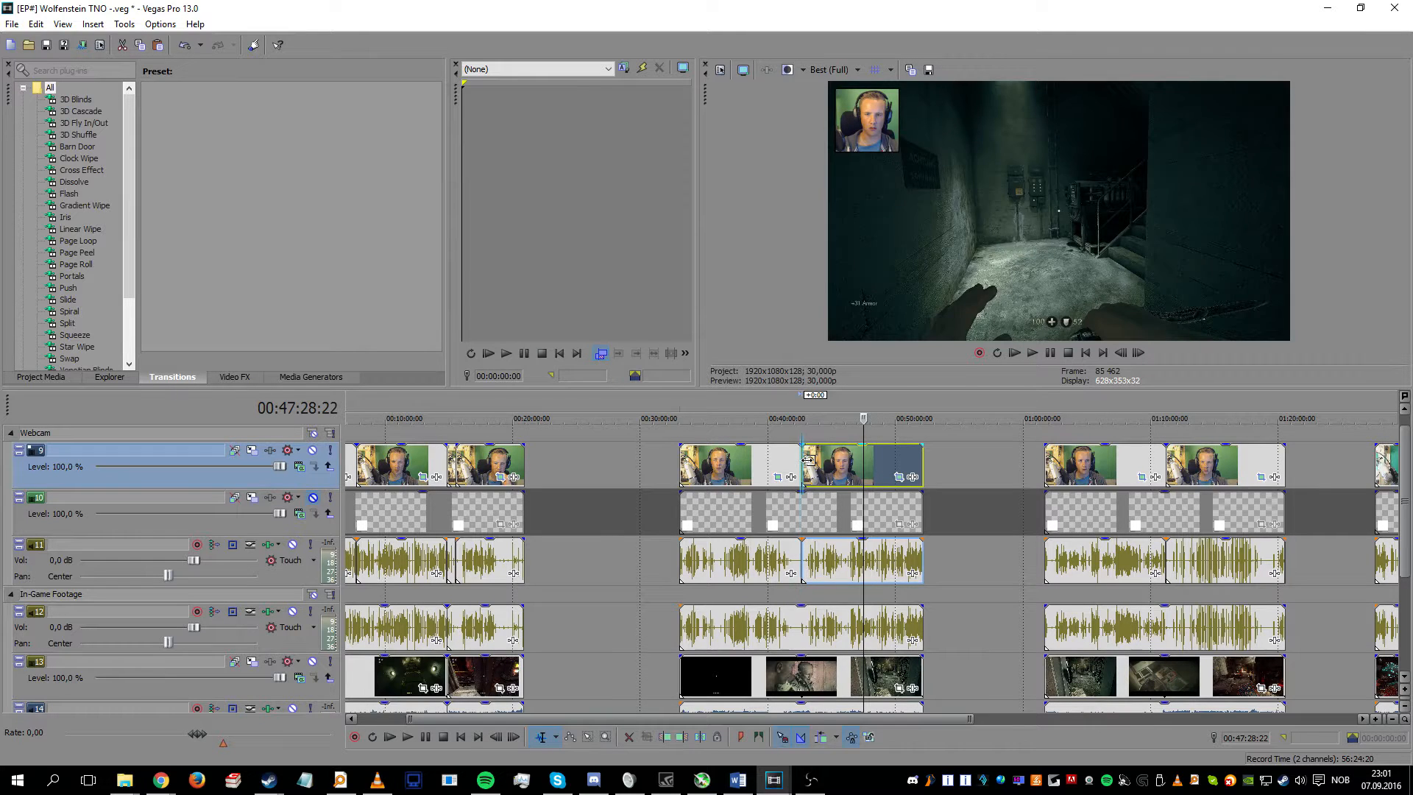
pyautogui.rightClick(809, 463)
pyautogui.moveTo(1009, 637)
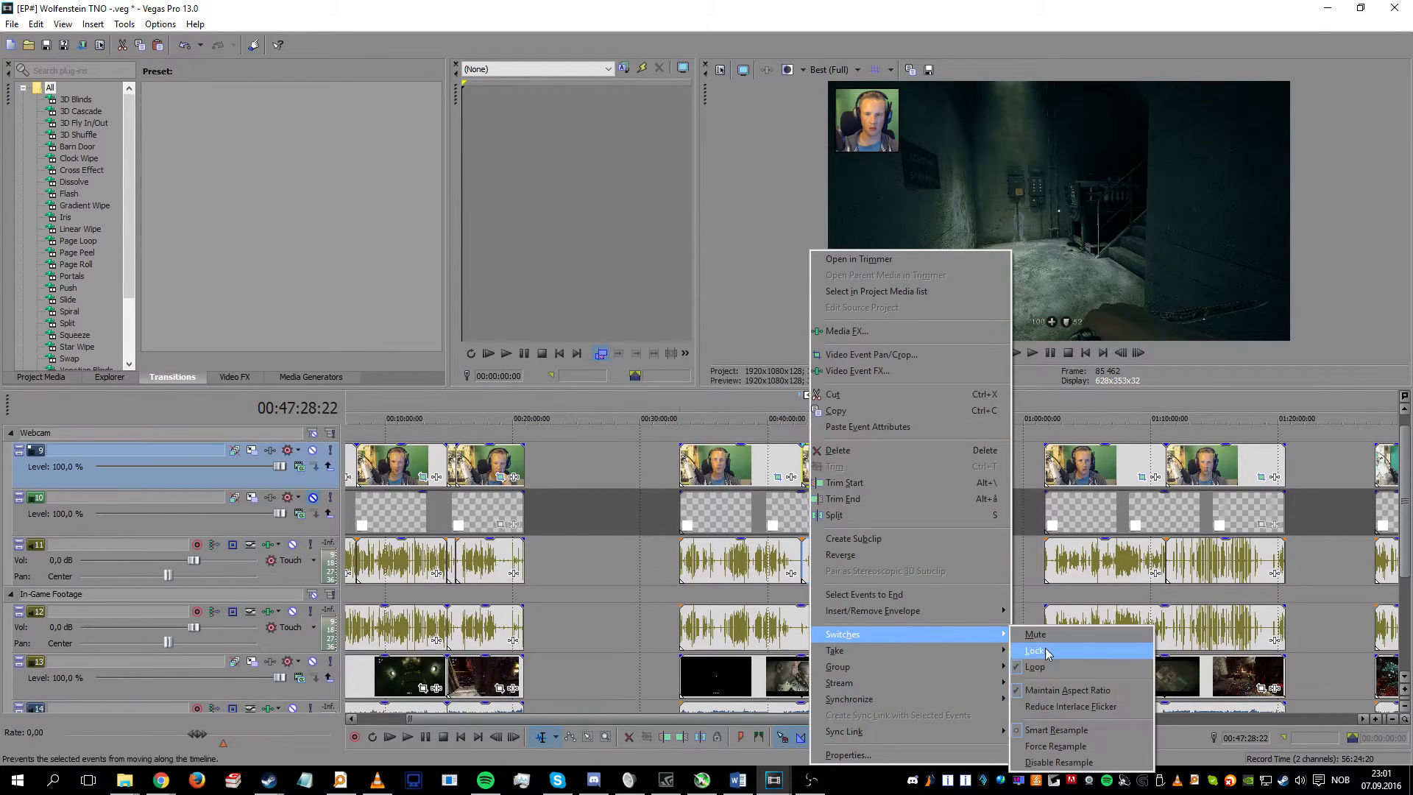
pyautogui.click(1073, 763)
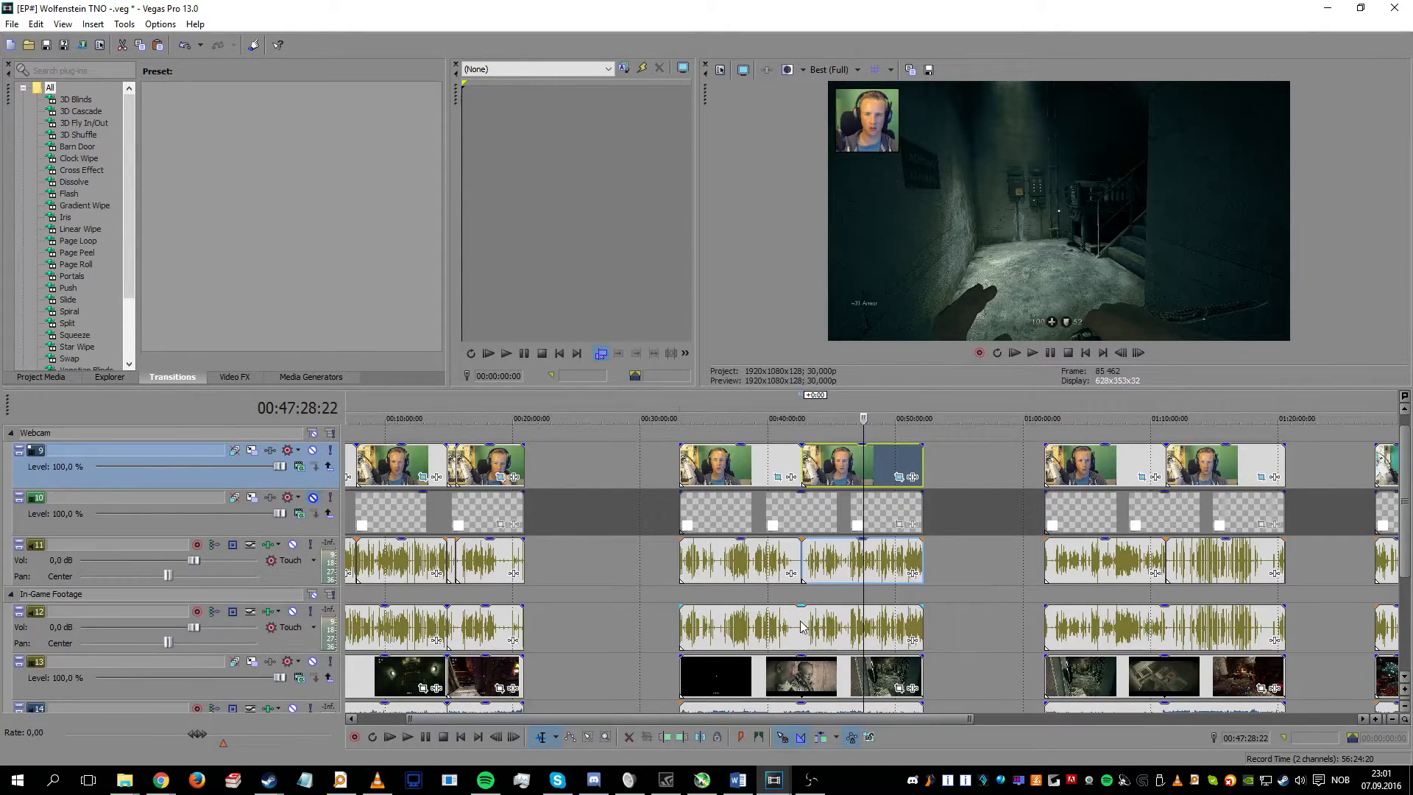
# Step: Collapse the Webcam and In-Game Footage track groups in the timeline
pyautogui.scroll(-3, 800, 526)
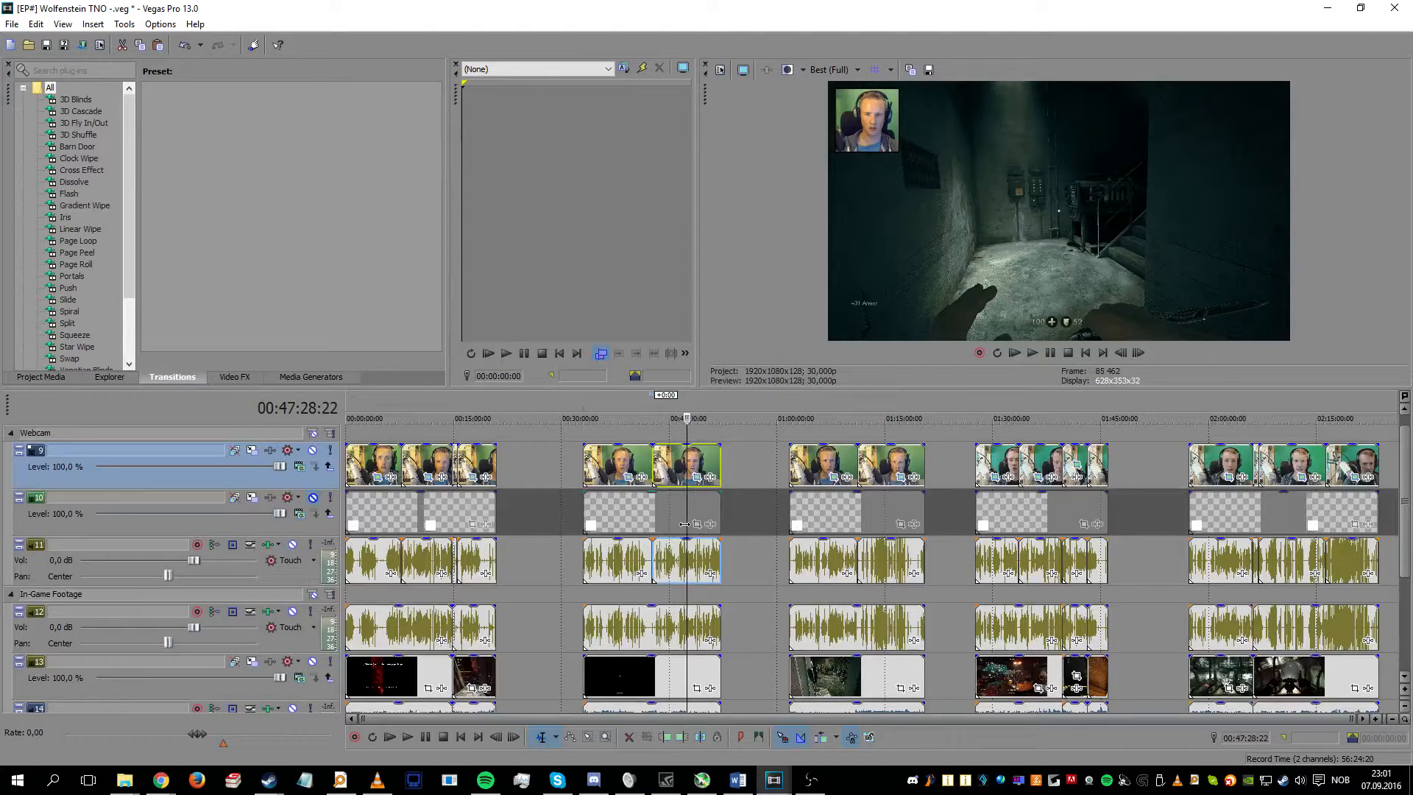
pyautogui.click(10, 432)
pyautogui.click(9, 451)
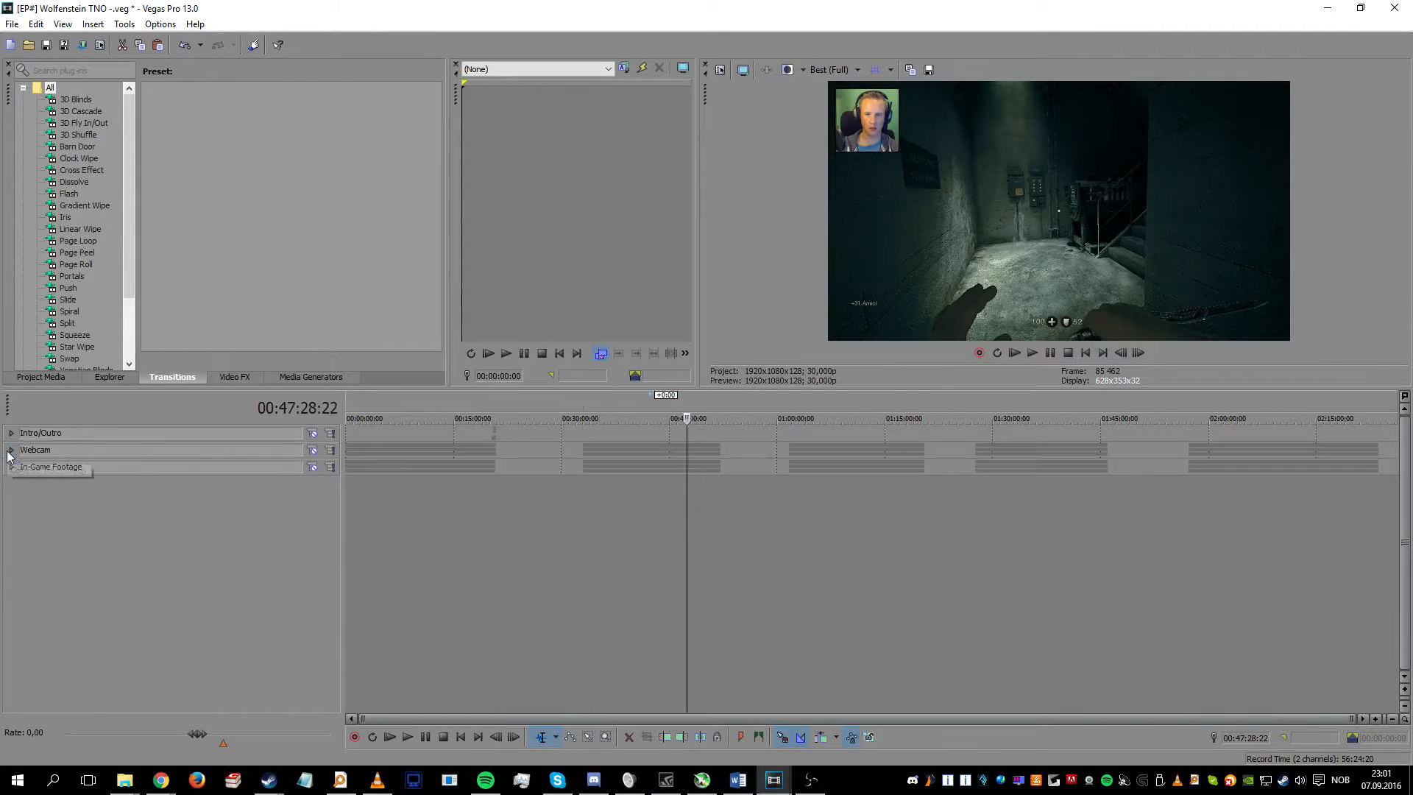
# Step: Enlarge the video preview area, enable external monitor preview, and show the frame at 00:42:40:22
pyautogui.click(574, 585)
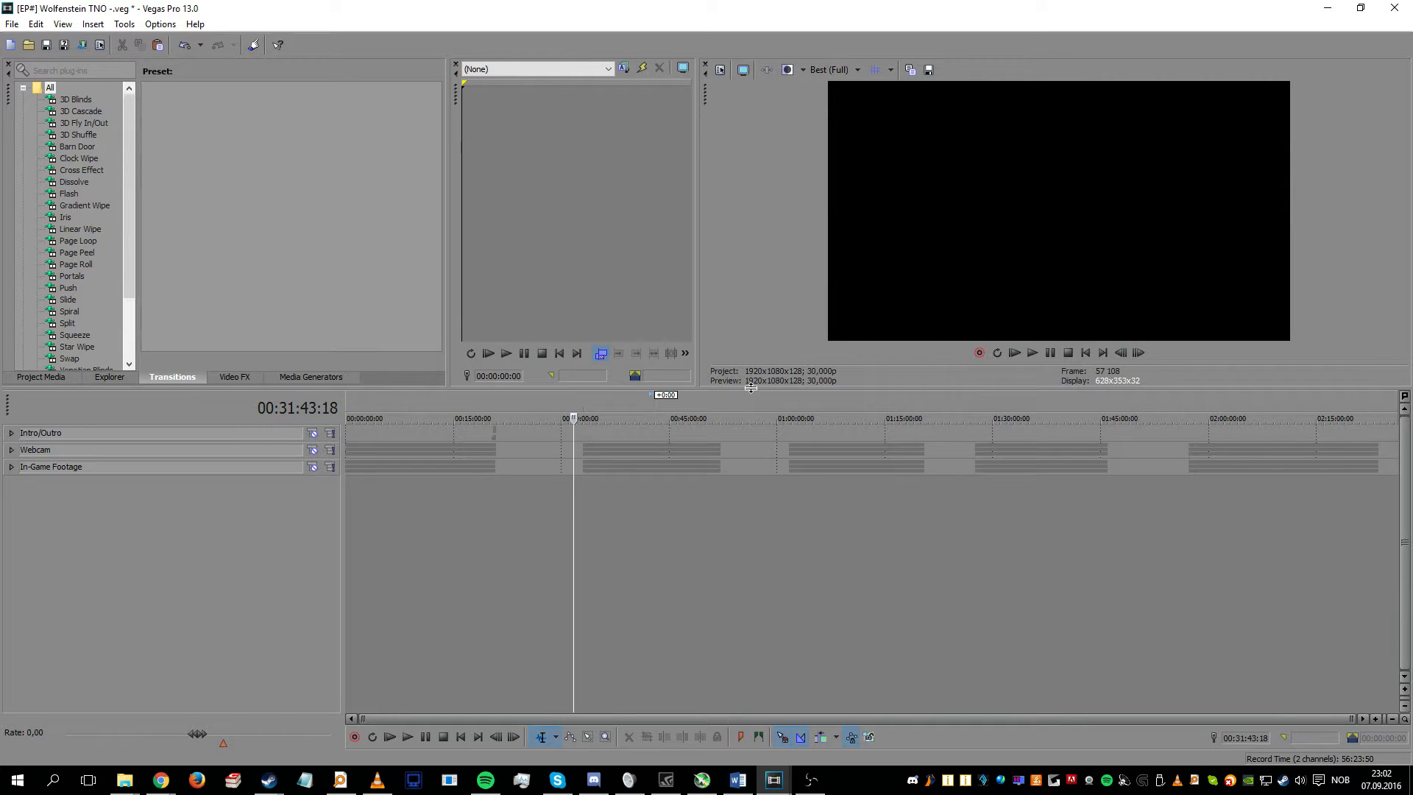
pyautogui.moveTo(751, 388); pyautogui.dragTo(751, 547)
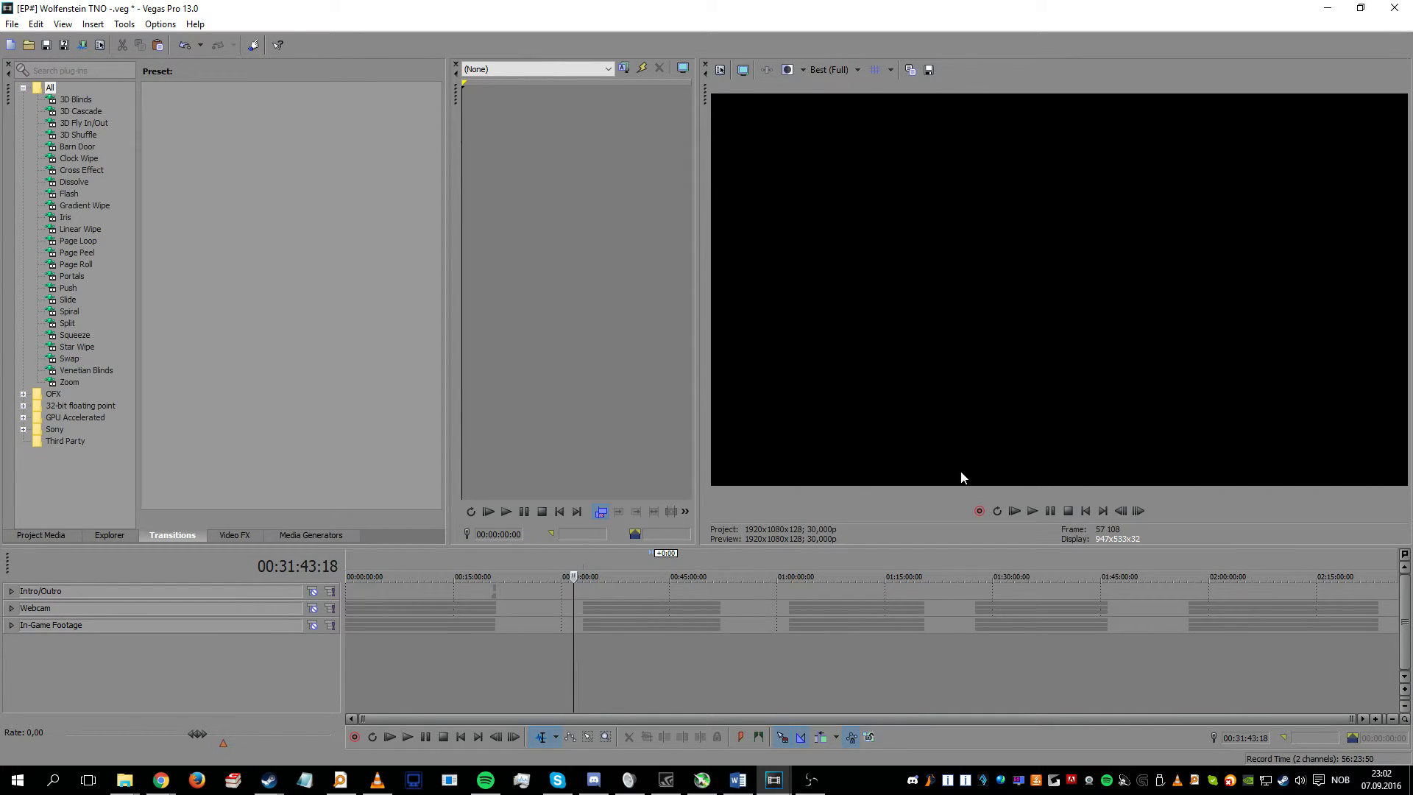
pyautogui.click(741, 77)
pyautogui.click(651, 702)
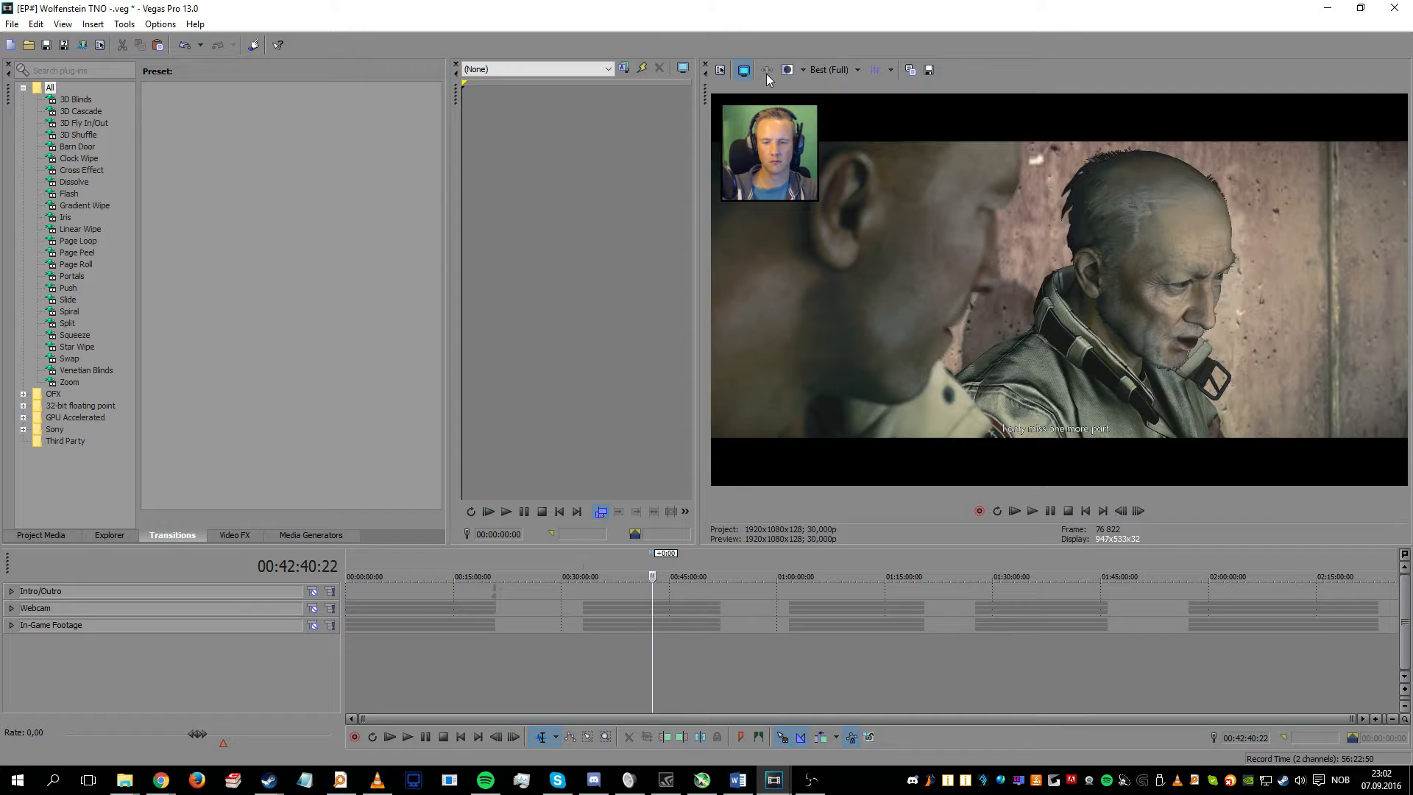
# Step: Open the preview device preferences and show the available display adapters
pyautogui.click(739, 76)
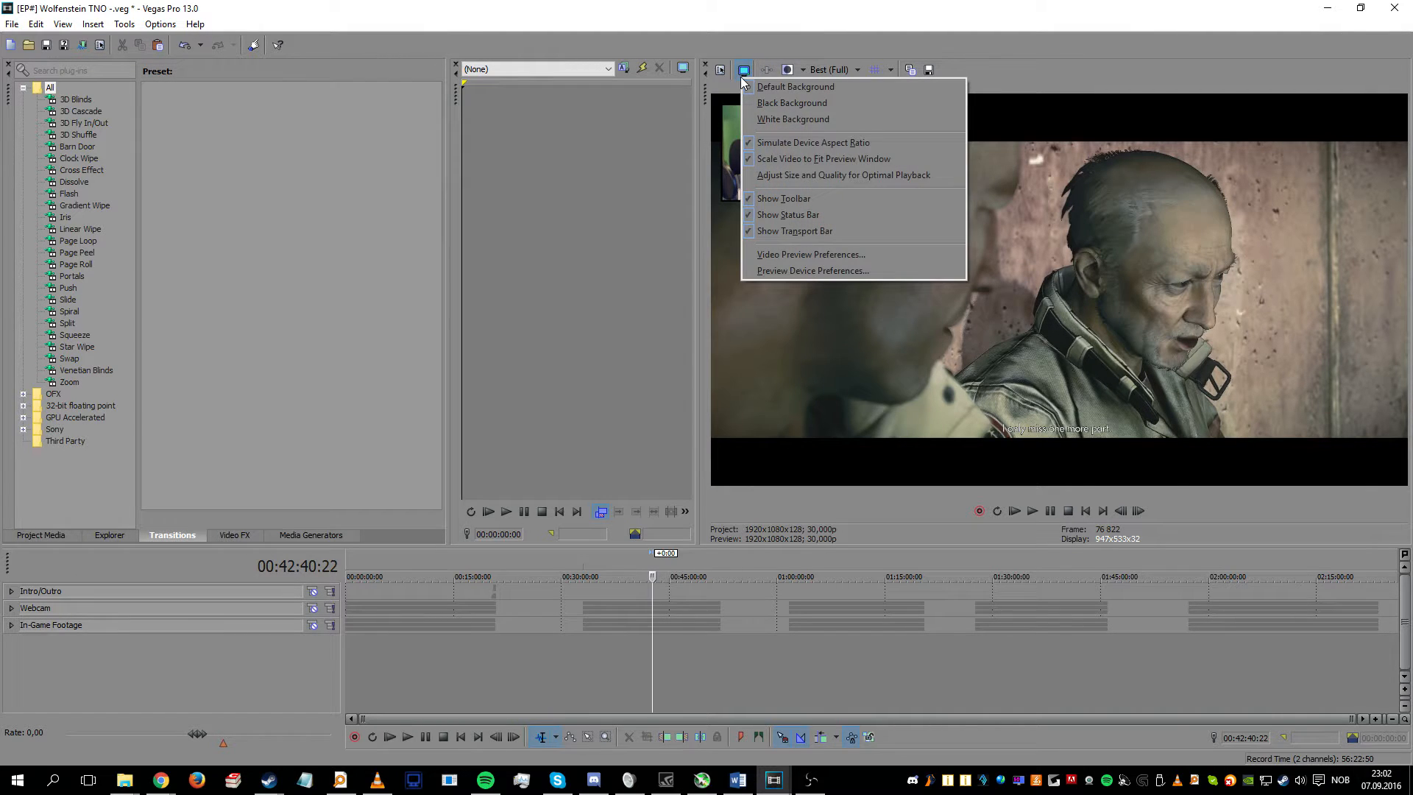
pyautogui.click(814, 270)
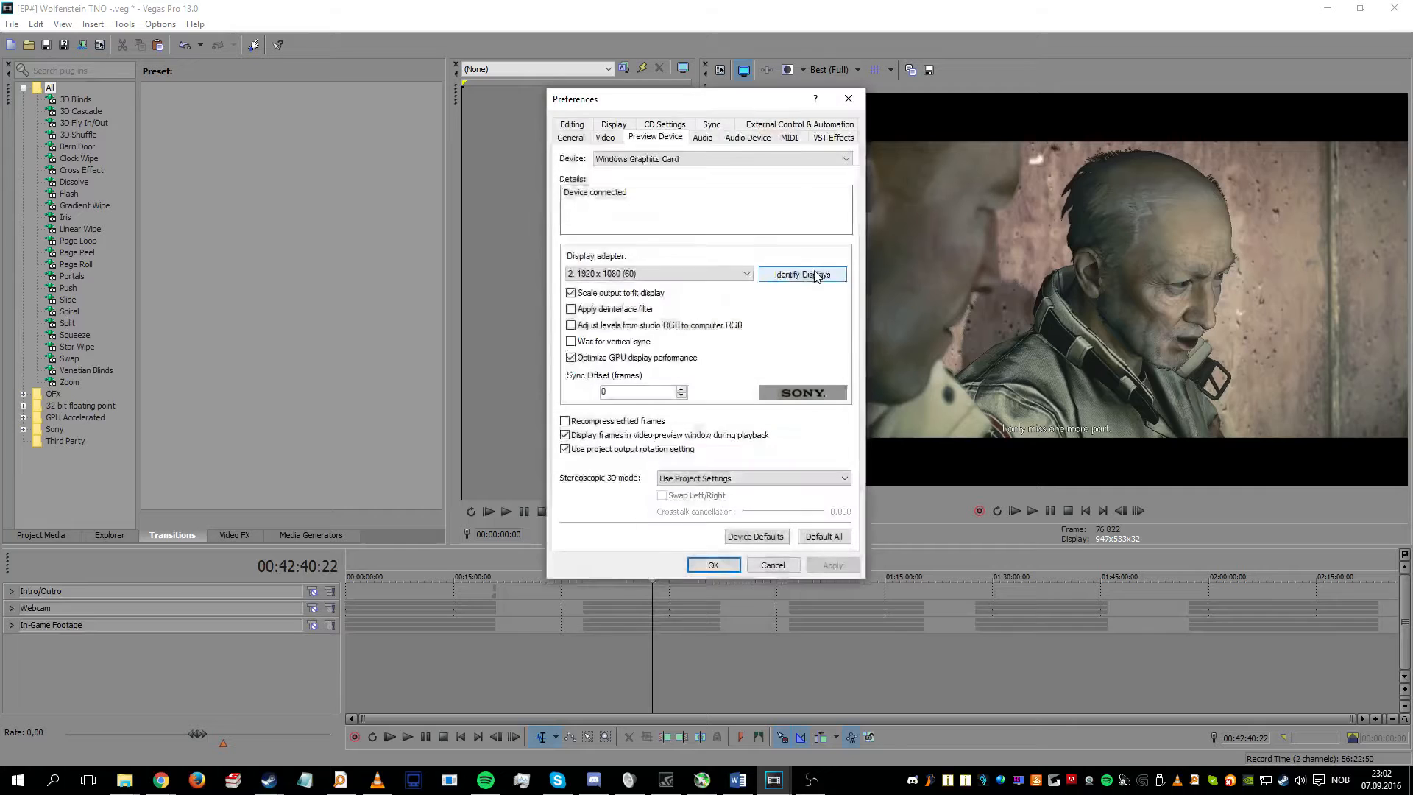
pyautogui.click(677, 275)
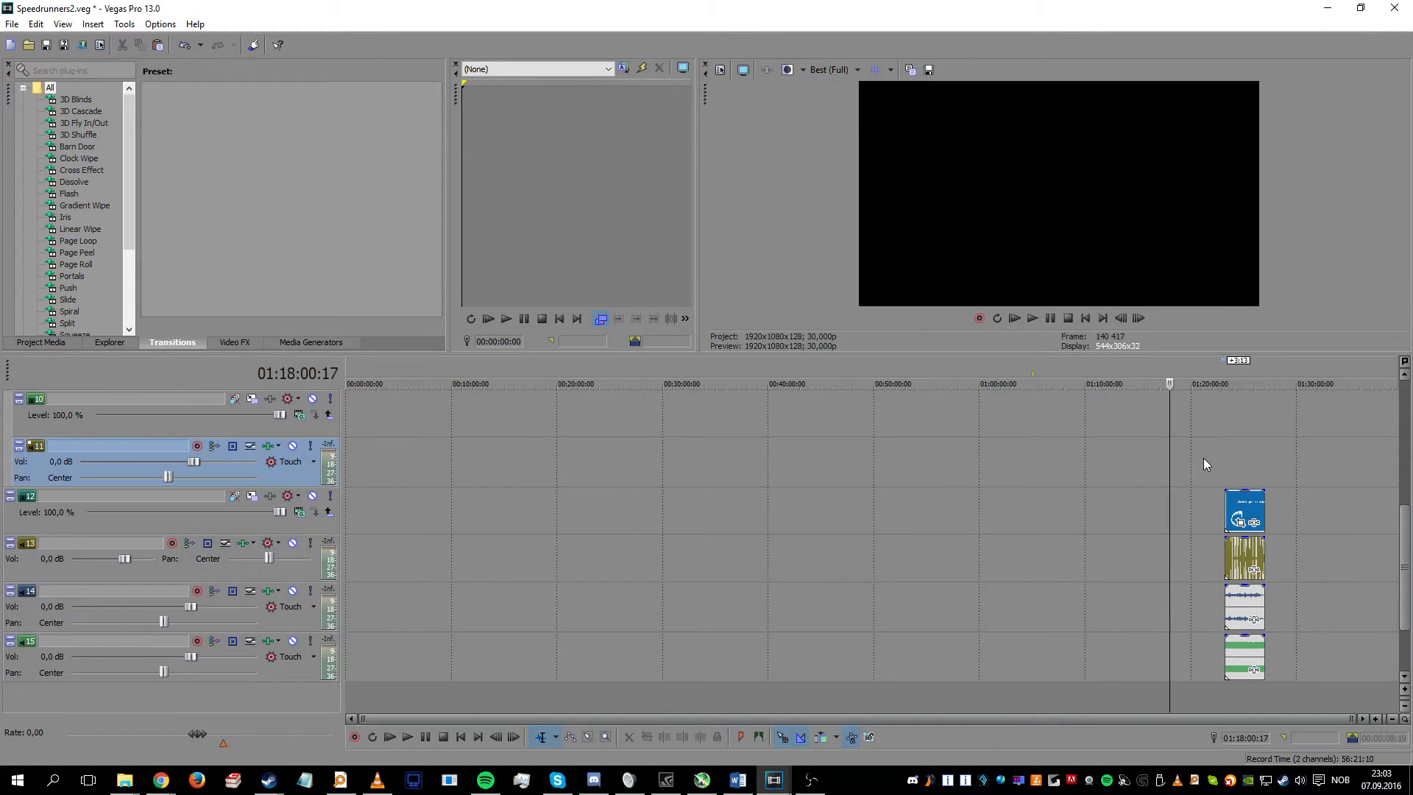
# Step: Inspect the short gameplay clip starting near 01:23:13 on the timeline, previewing frames up to 01:25:47:27
pyautogui.click(1203, 458)
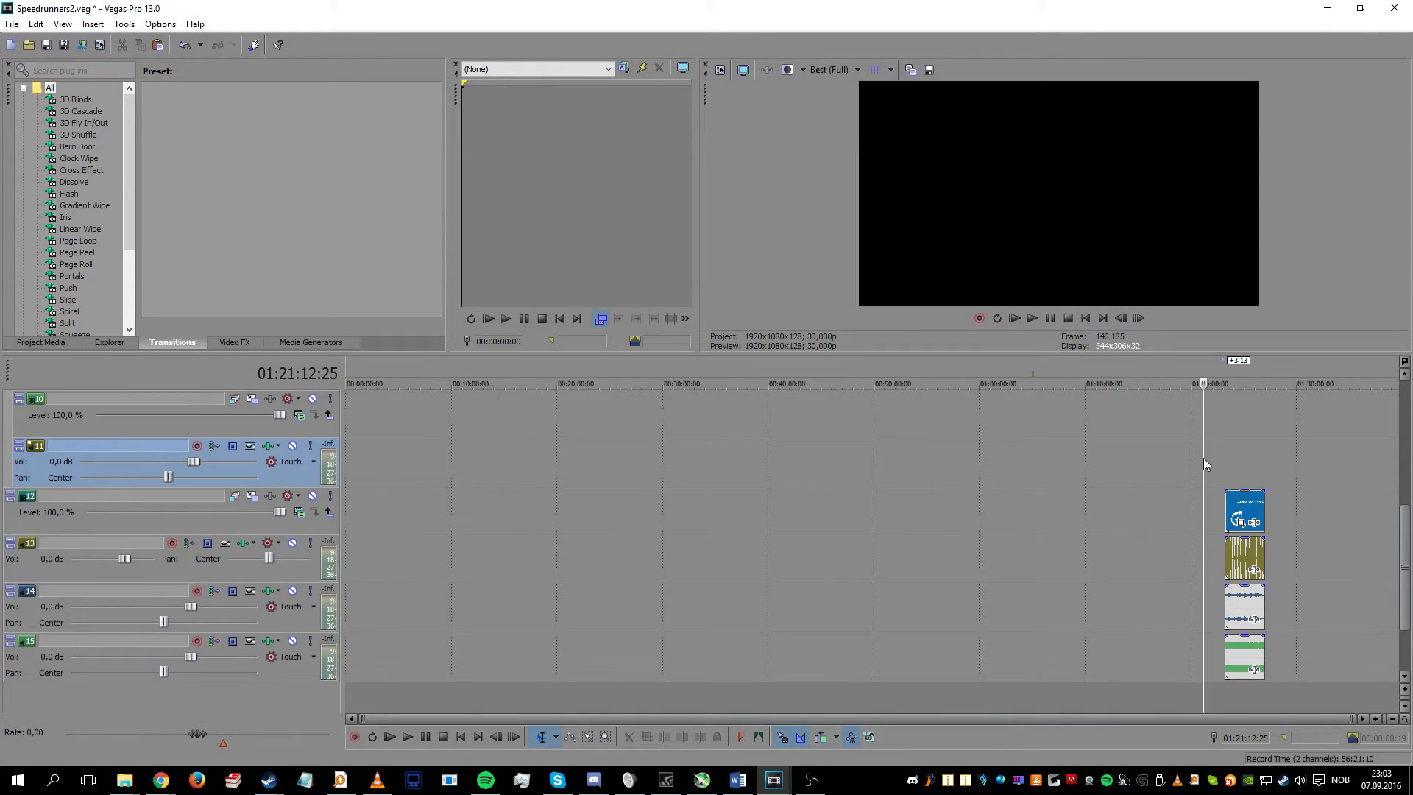
pyautogui.scroll(2, 1170, 464)
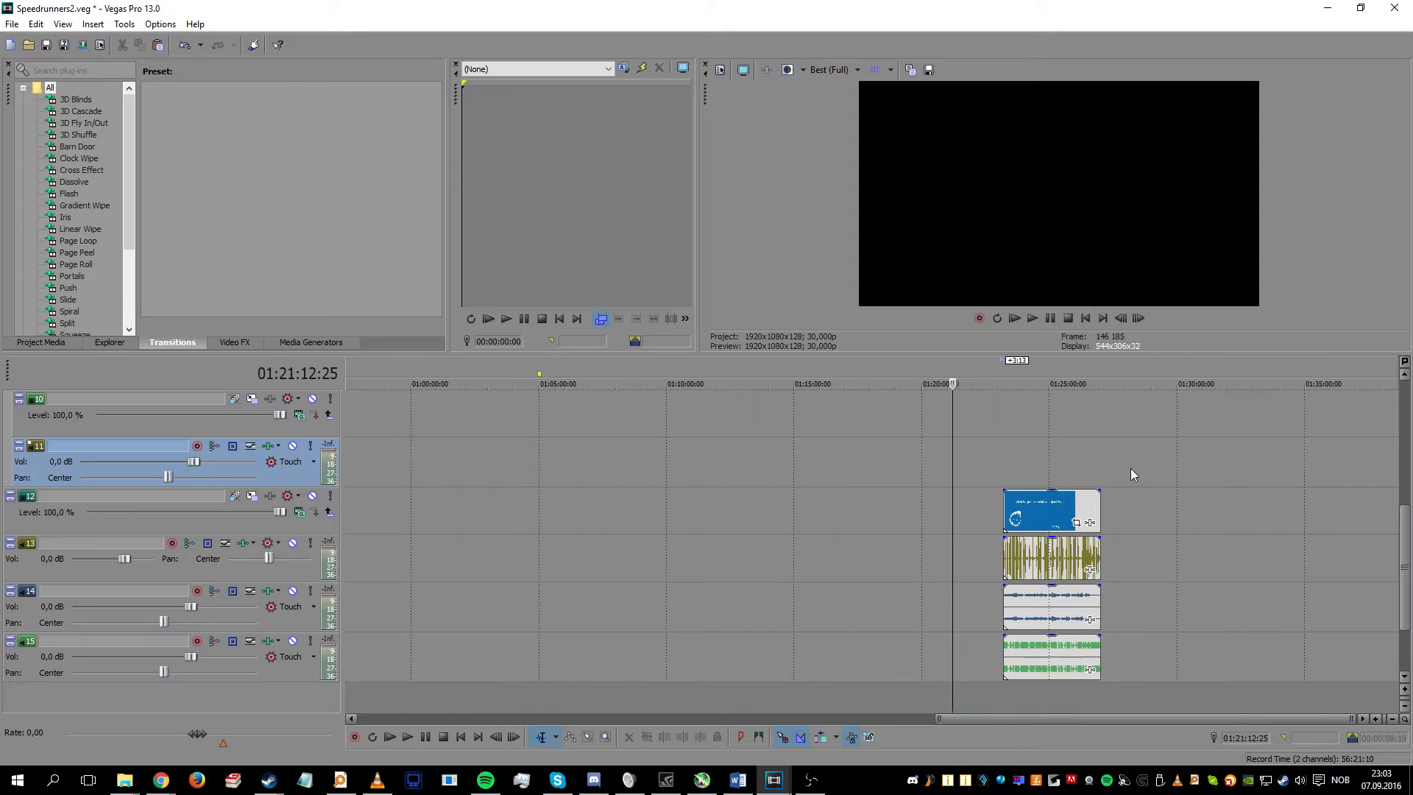
pyautogui.click(1002, 448)
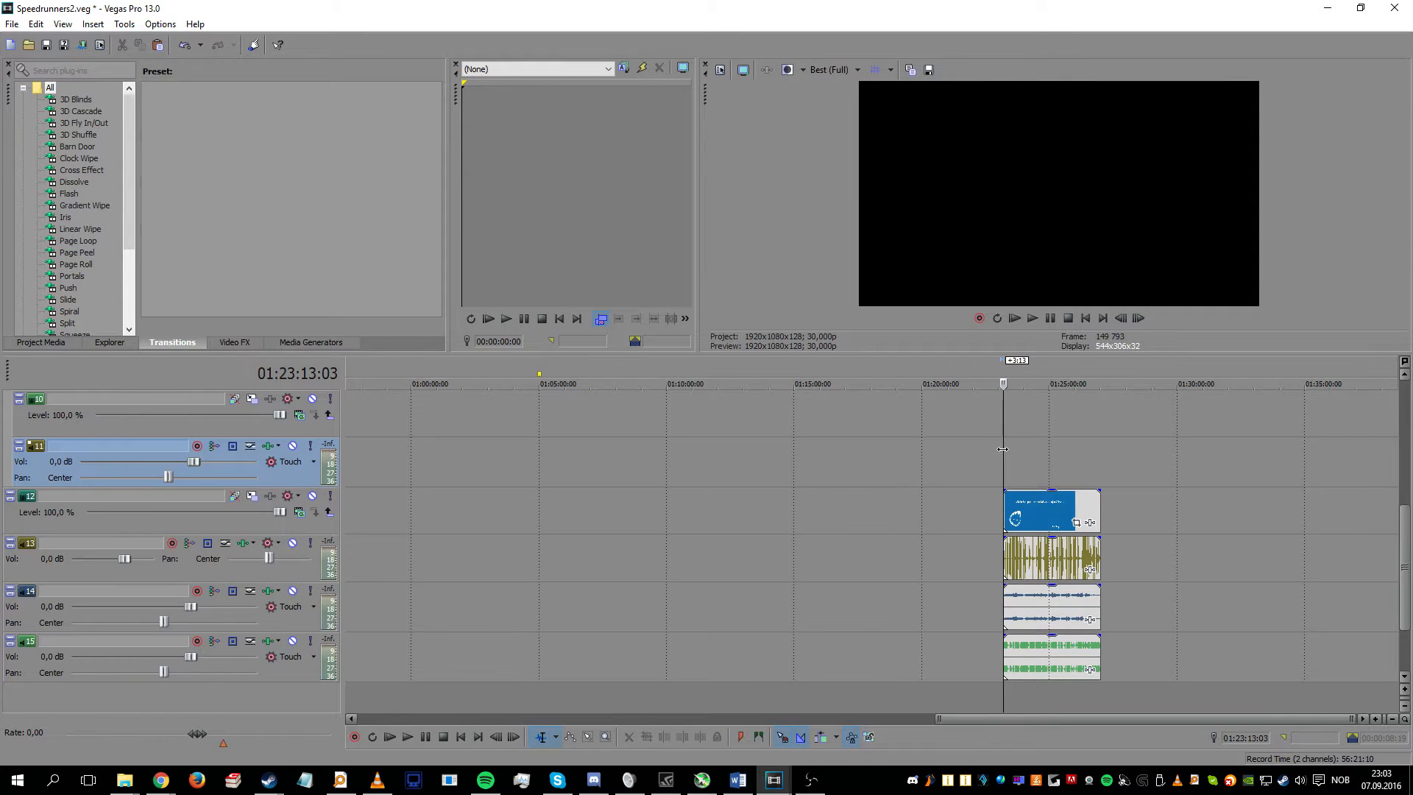
pyautogui.click(1027, 466)
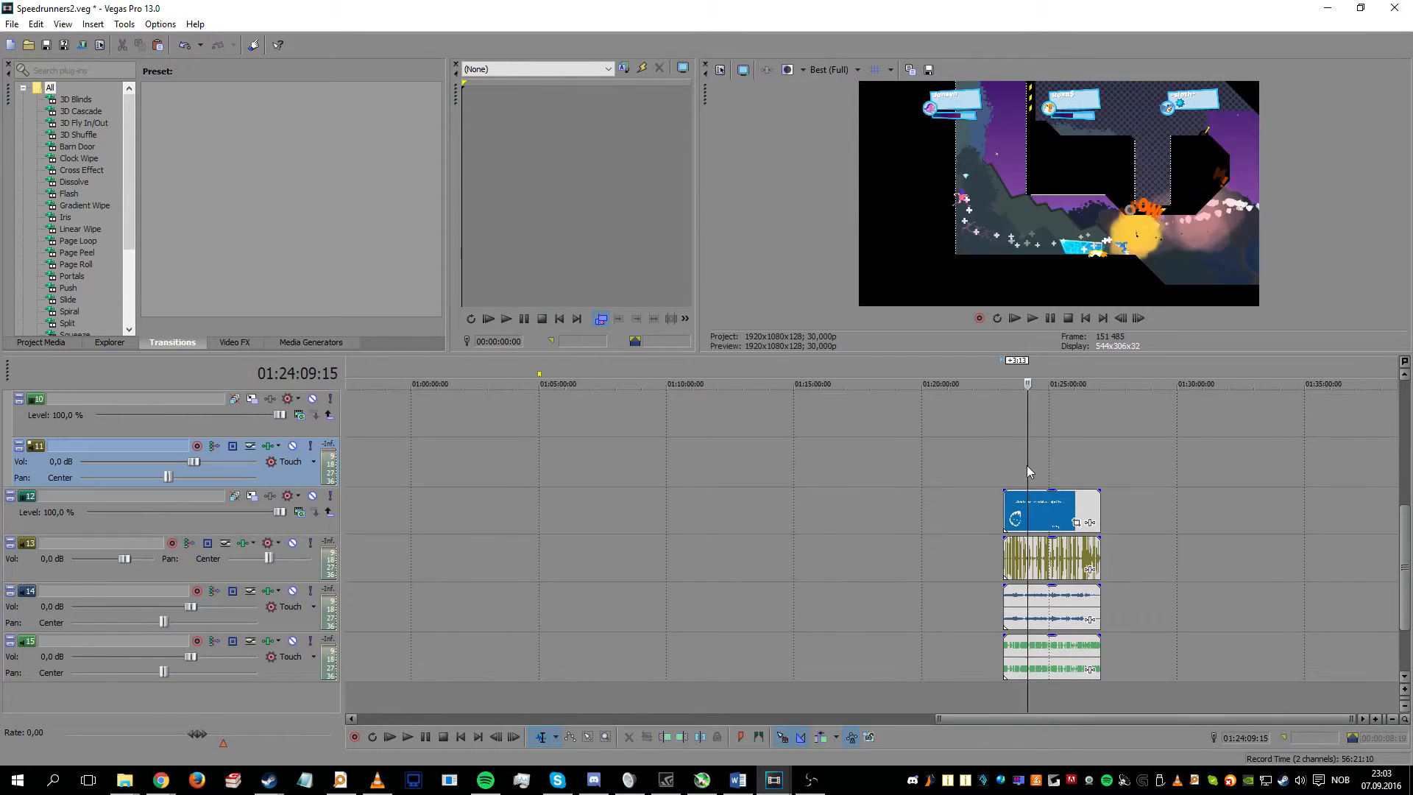
pyautogui.click(1067, 456)
pyautogui.scroll(5, 907, 478)
pyautogui.moveTo(594, 459); pyautogui.dragTo(983, 453)
pyautogui.click(869, 446)
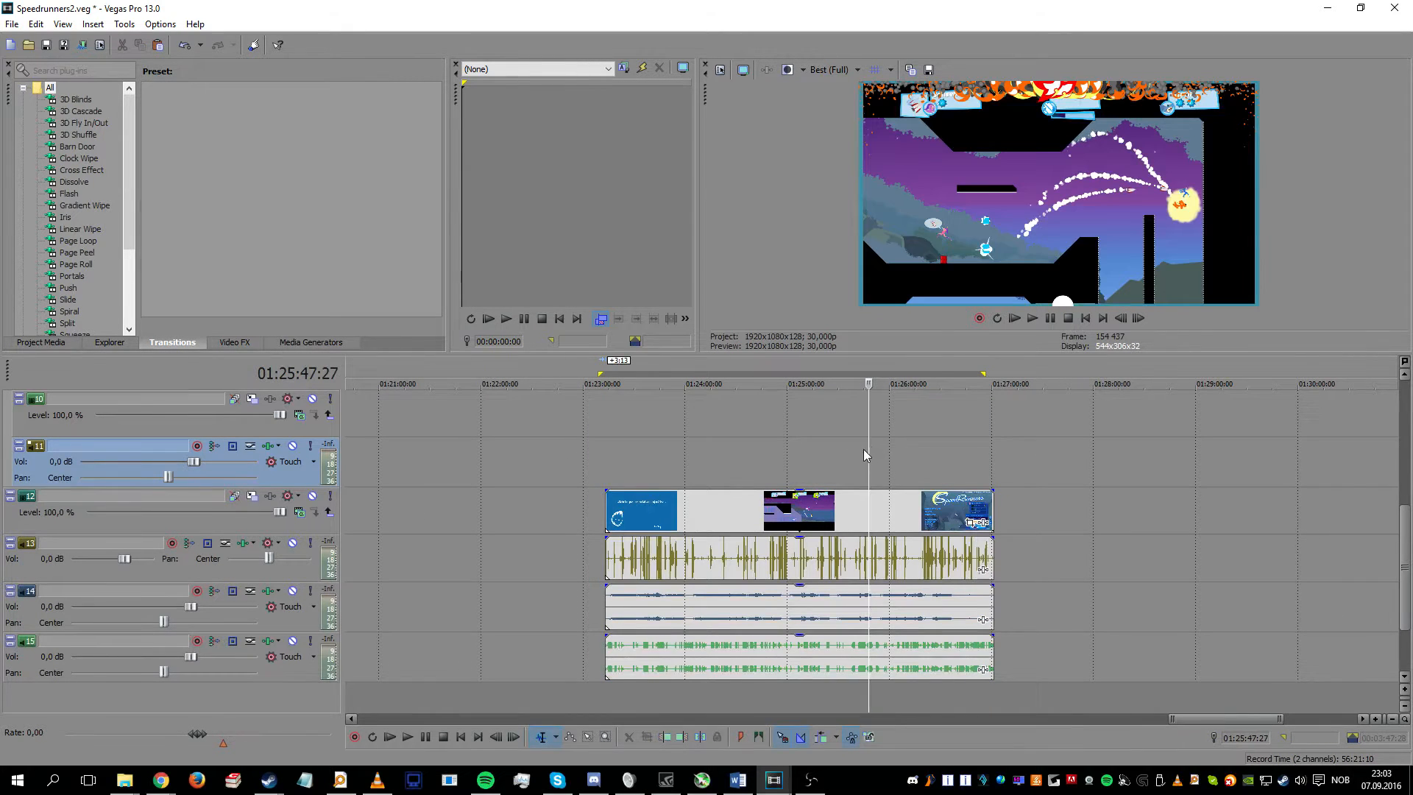
# Step: Mute audio tracks 14 and 15 and play the clip from about 01:23:30 to hear track 13 alone
pyautogui.click(689, 589)
pyautogui.click(681, 659)
pyautogui.click(722, 573)
pyautogui.click(710, 649)
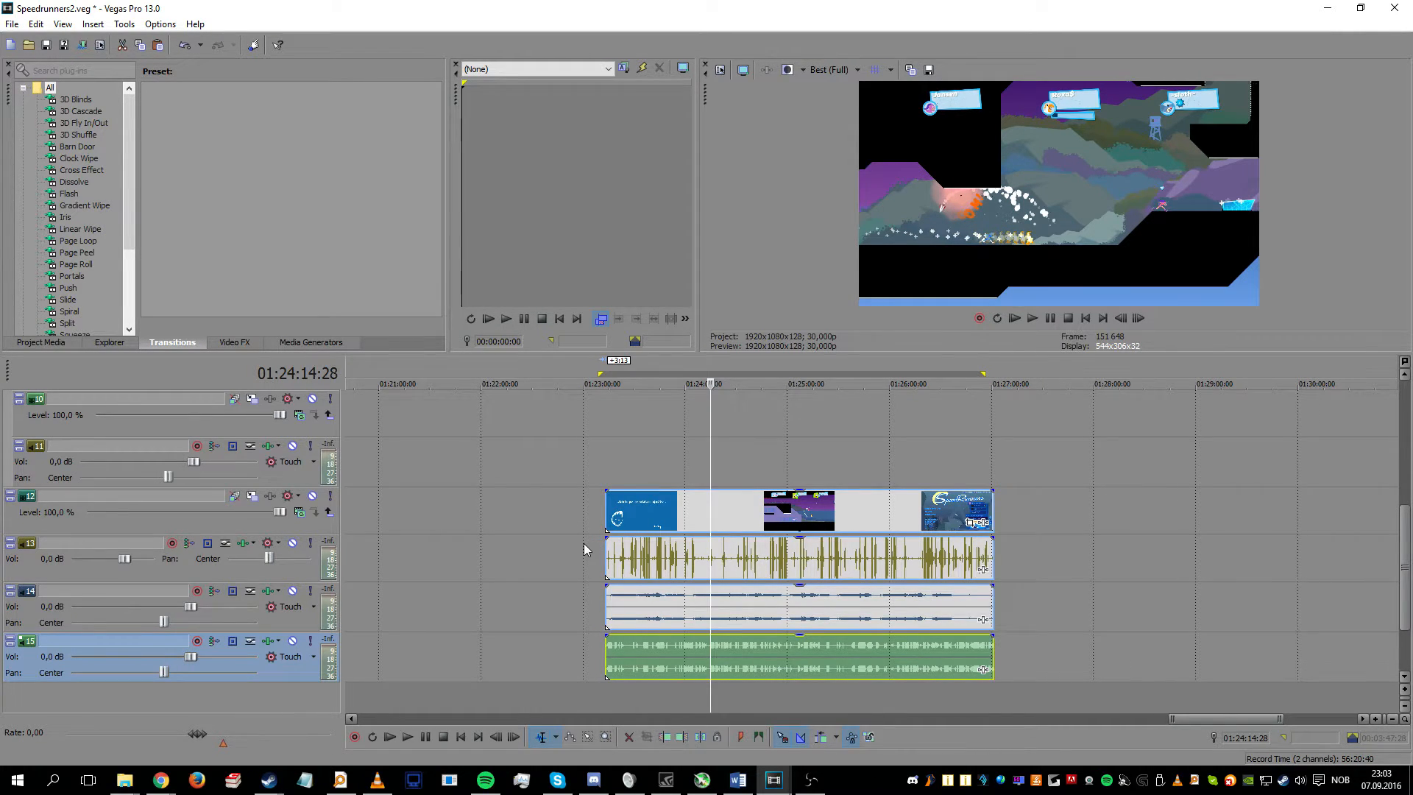
pyautogui.click(291, 592)
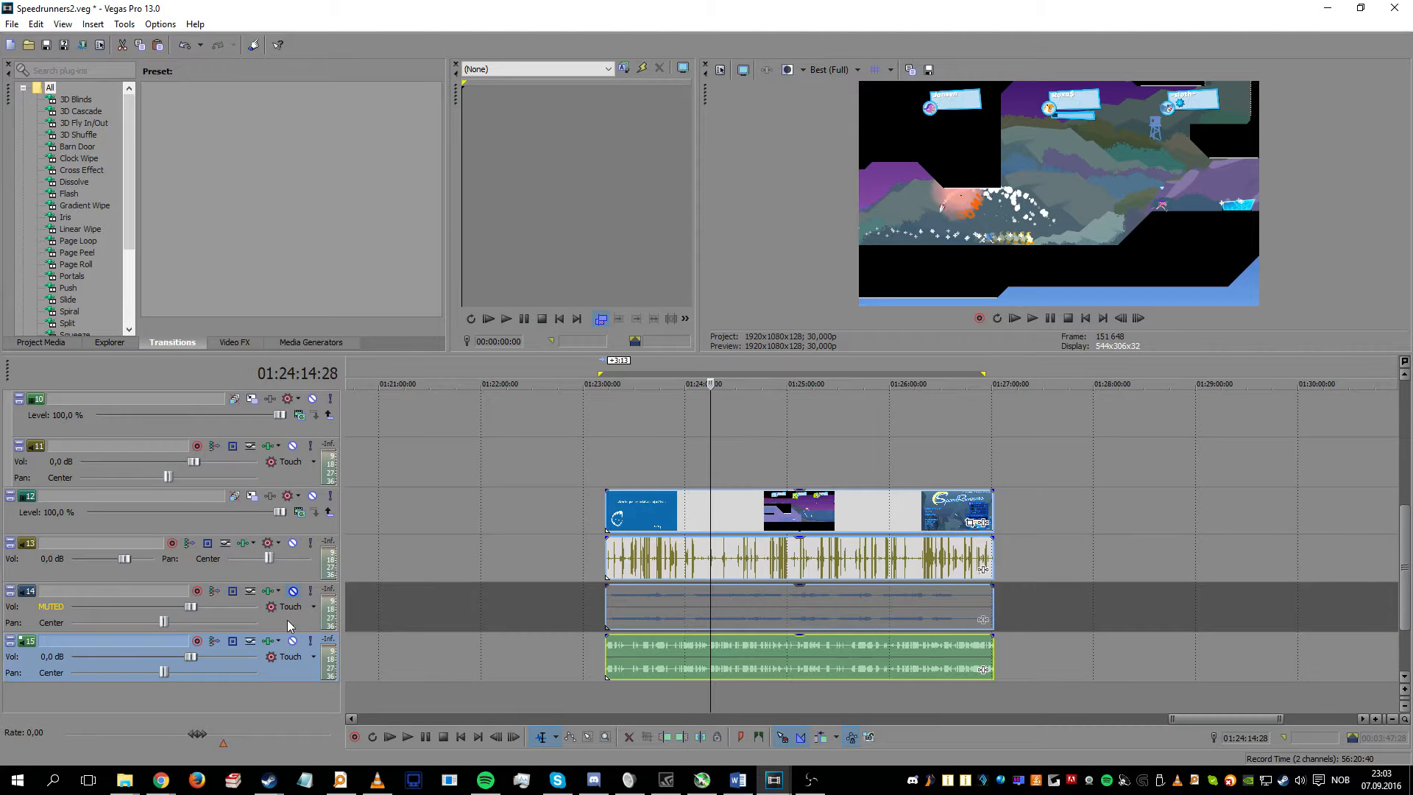
pyautogui.click(292, 642)
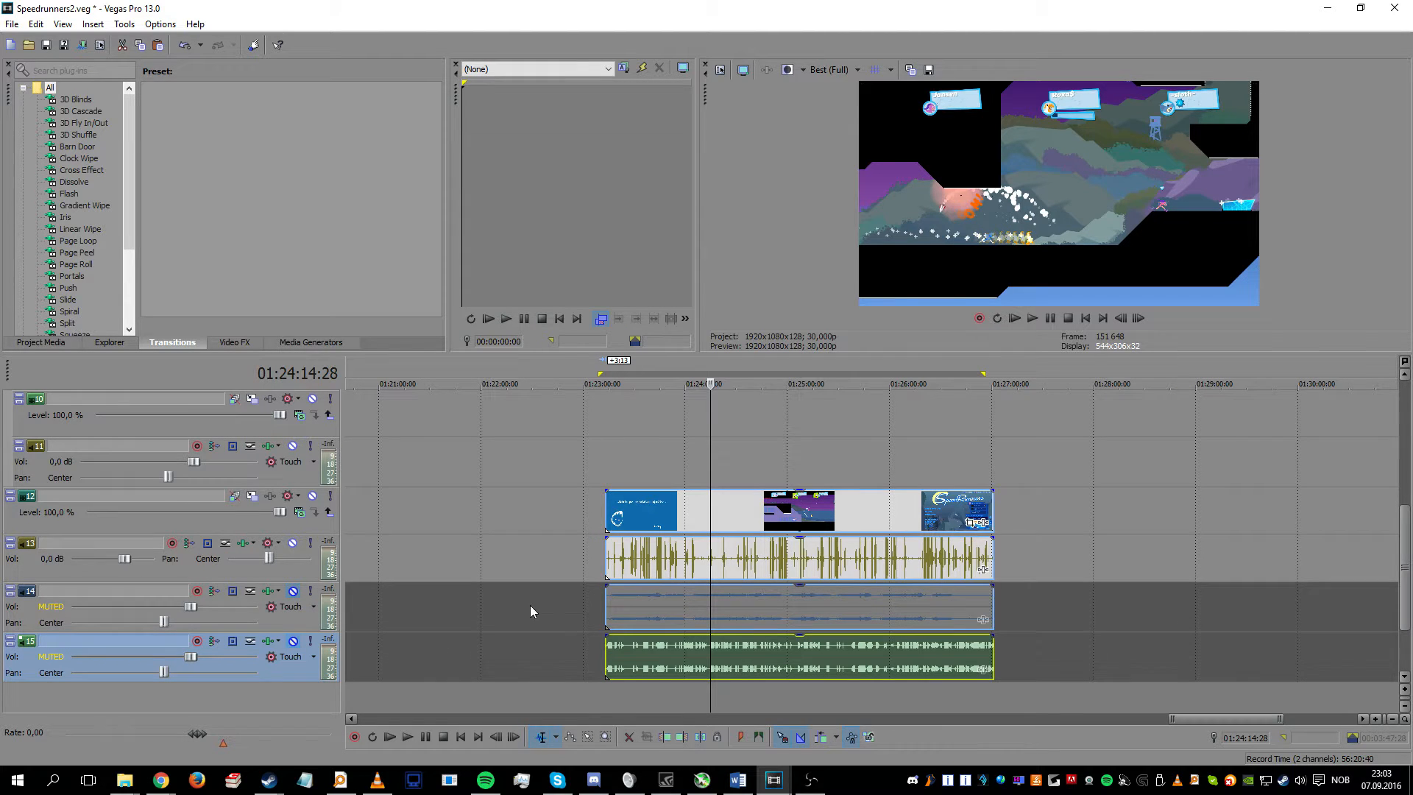
pyautogui.click(632, 517)
pyautogui.press('space')
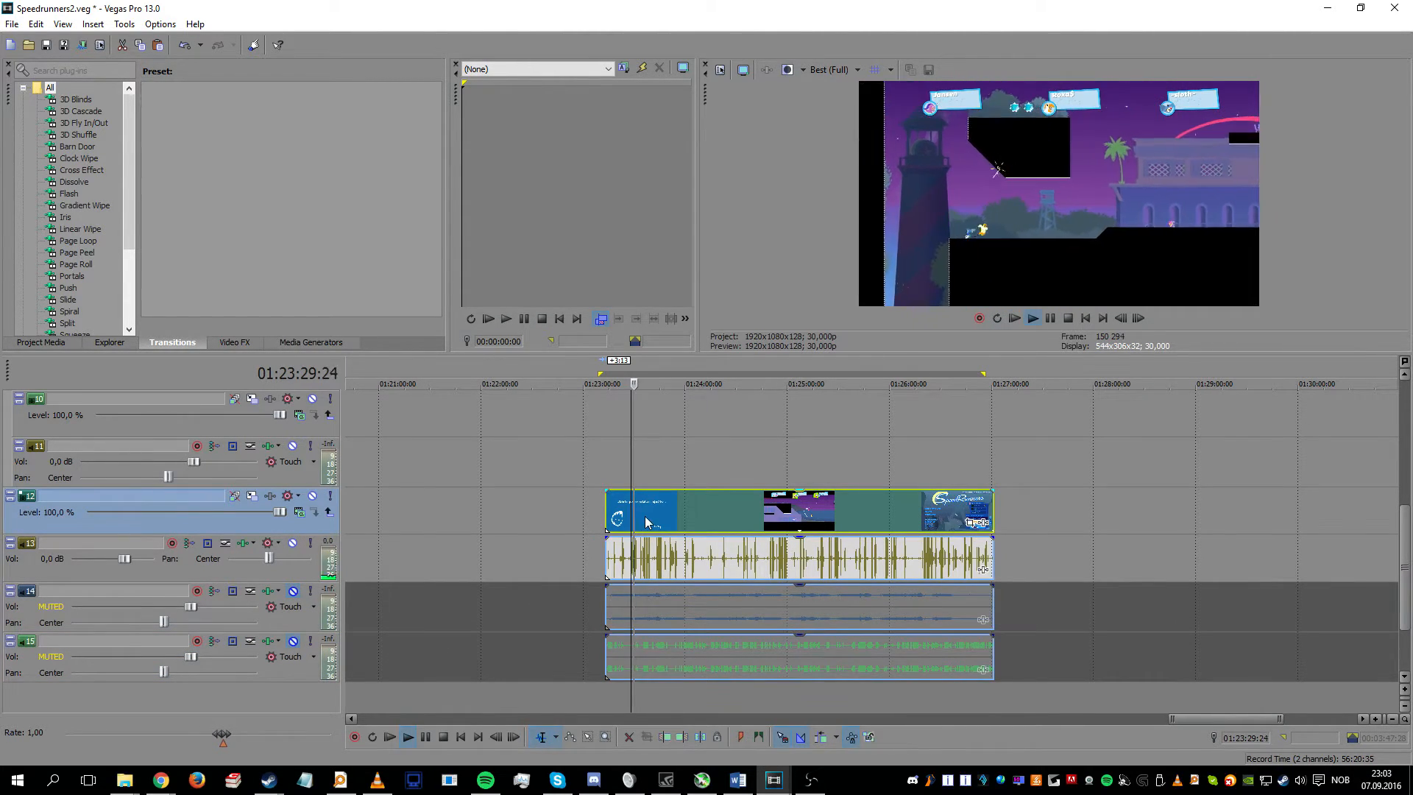
pyautogui.scroll(6, 645, 522)
pyautogui.press('Return')
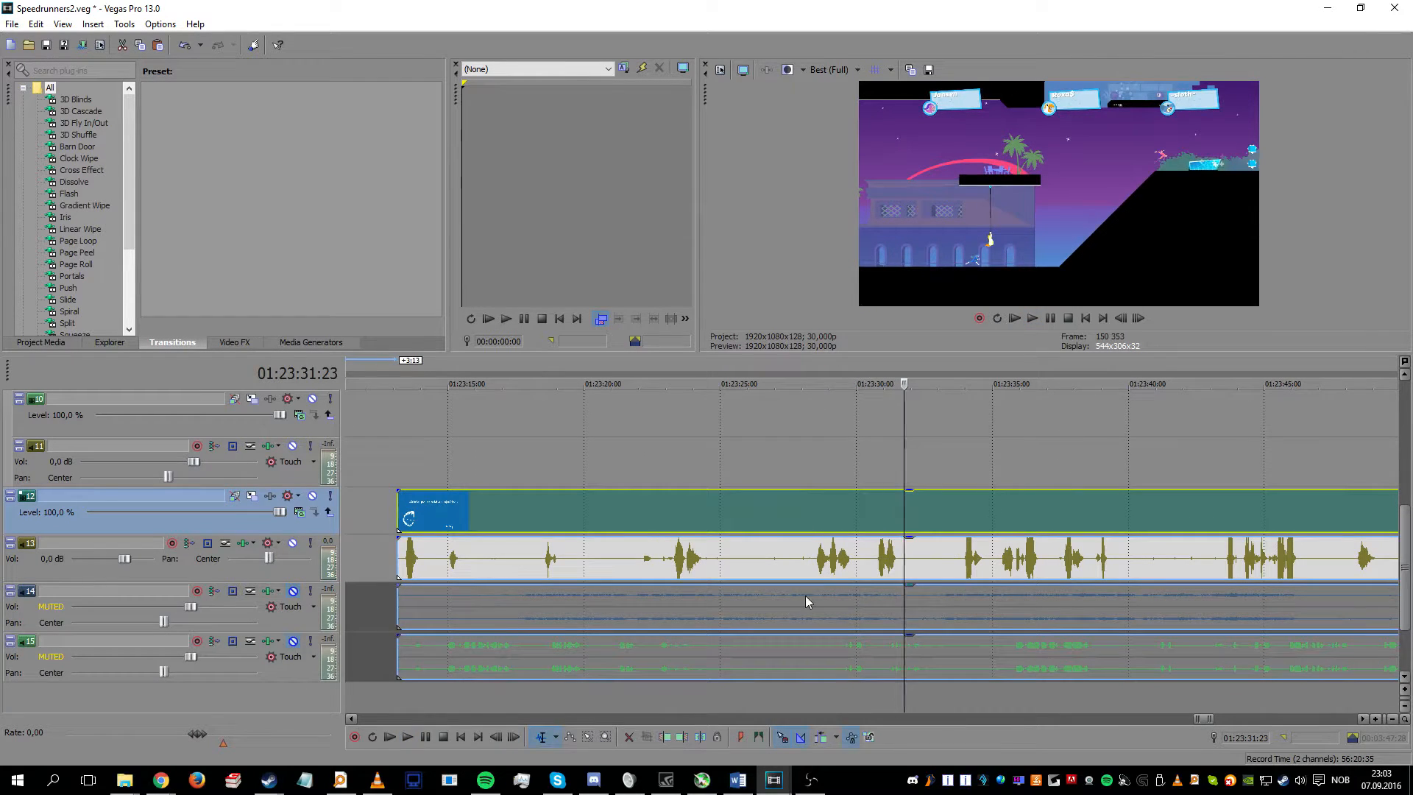
# Step: Mute track 13, unmute track 14, and play back the clip to hear only track 14
pyautogui.click(293, 542)
pyautogui.click(300, 599)
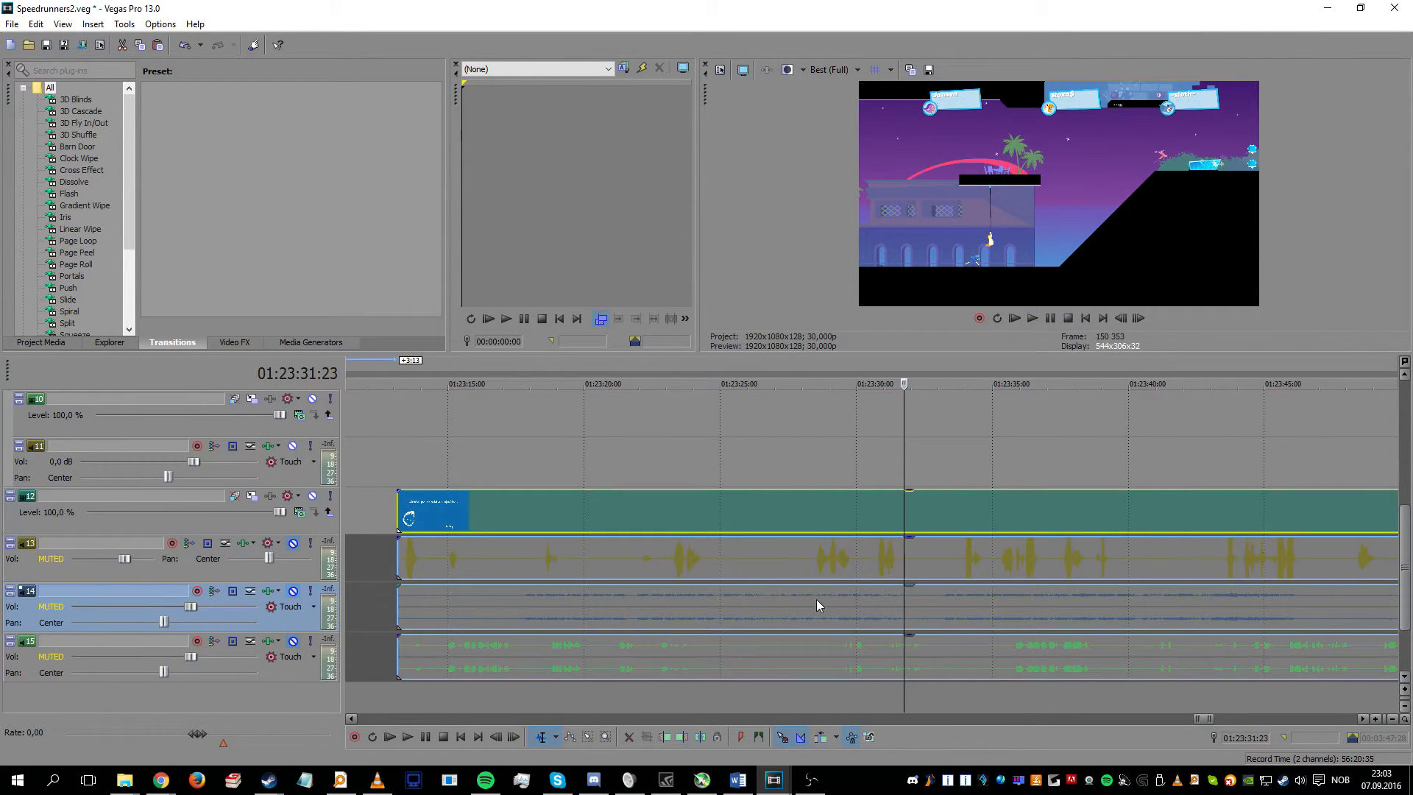
pyautogui.click(293, 591)
pyautogui.press('space')
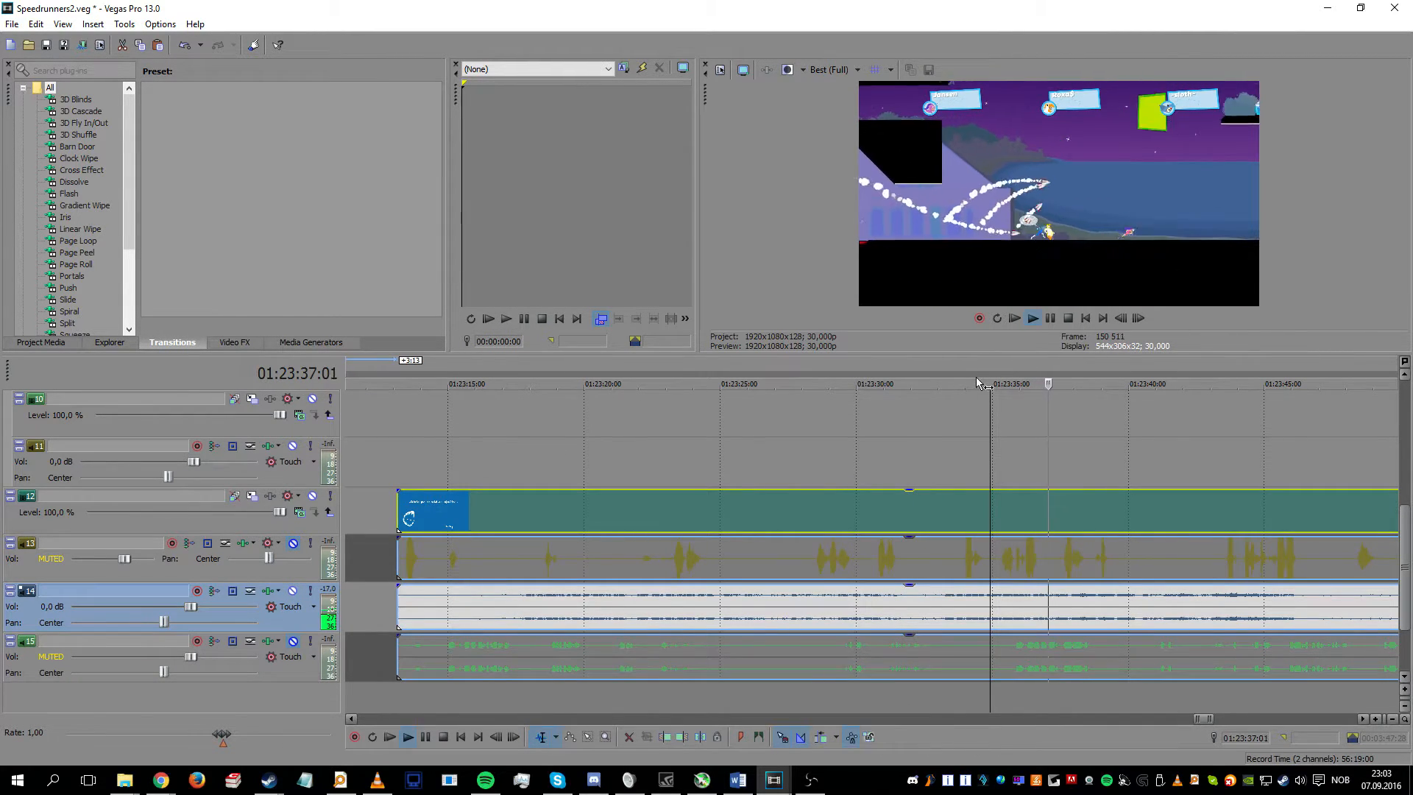
pyautogui.press('space')
# Step: Mute track 14, unmute track 15, and play from about 01:23:36 to hear only track 15
pyautogui.click(293, 592)
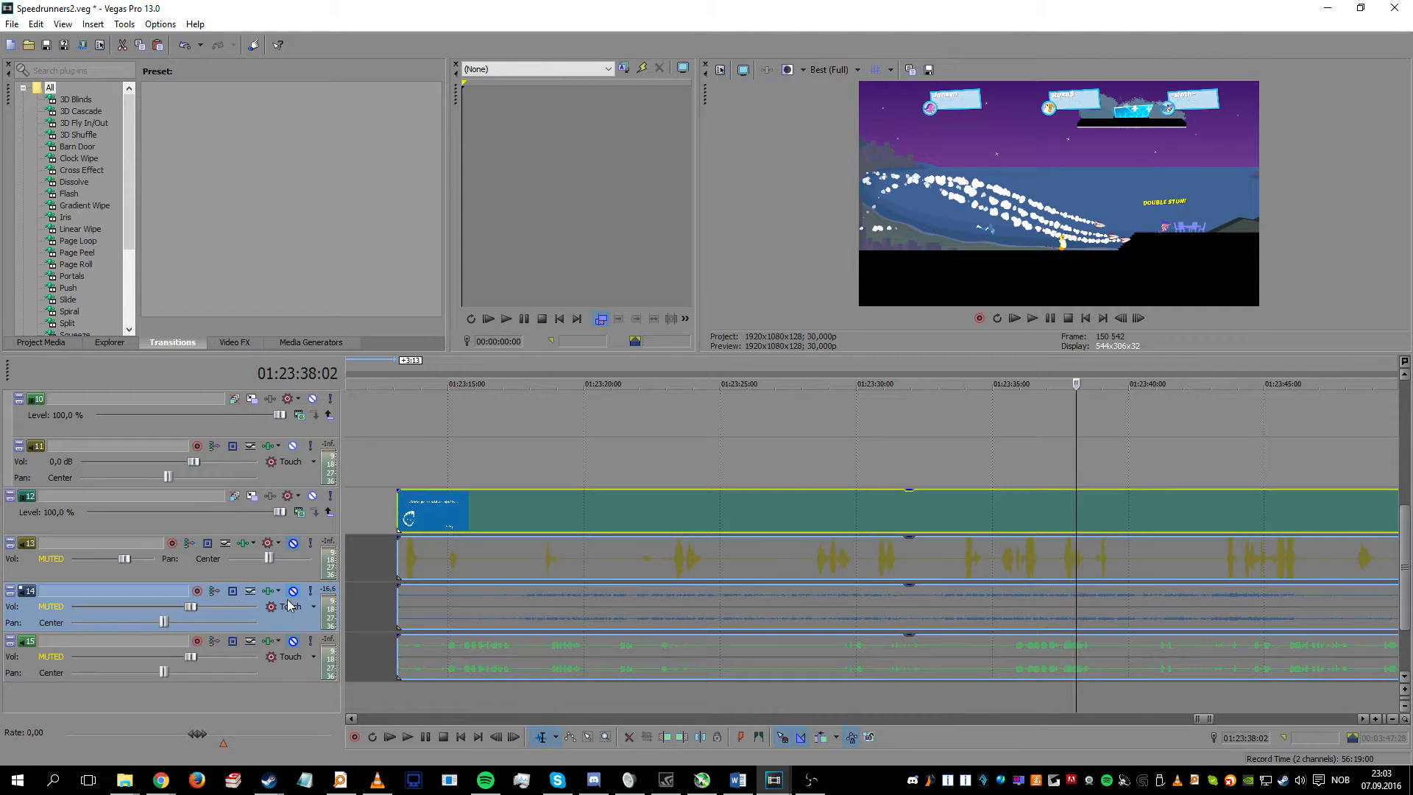
pyautogui.click(292, 641)
pyautogui.click(1018, 613)
pyautogui.press('space')
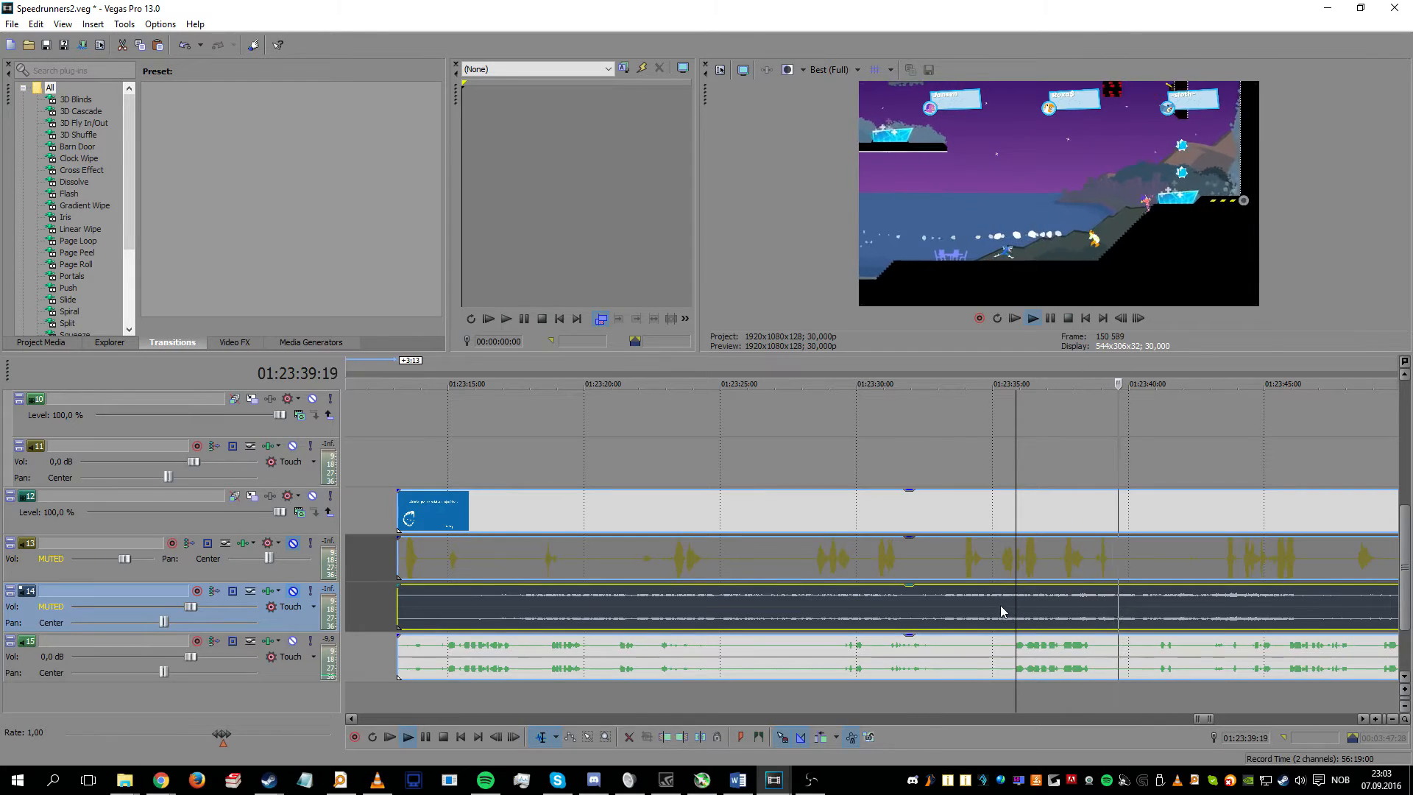
pyautogui.press('Return')
# Step: Unmute tracks 13 and 14 and play all three audio tracks together from 01:23:35
pyautogui.click(293, 543)
pyautogui.click(293, 591)
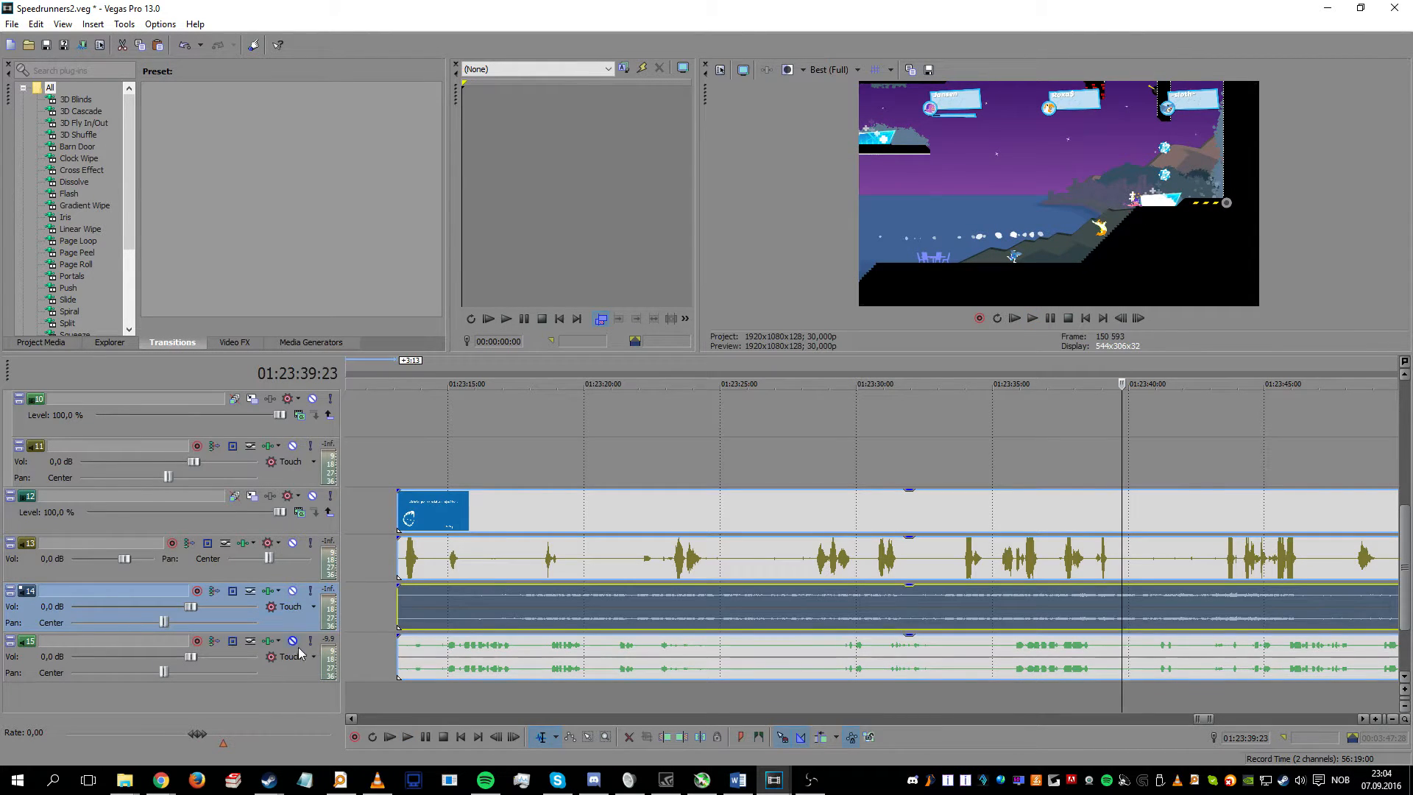
pyautogui.click(293, 591)
pyautogui.click(293, 591)
pyautogui.click(993, 460)
pyautogui.press('space')
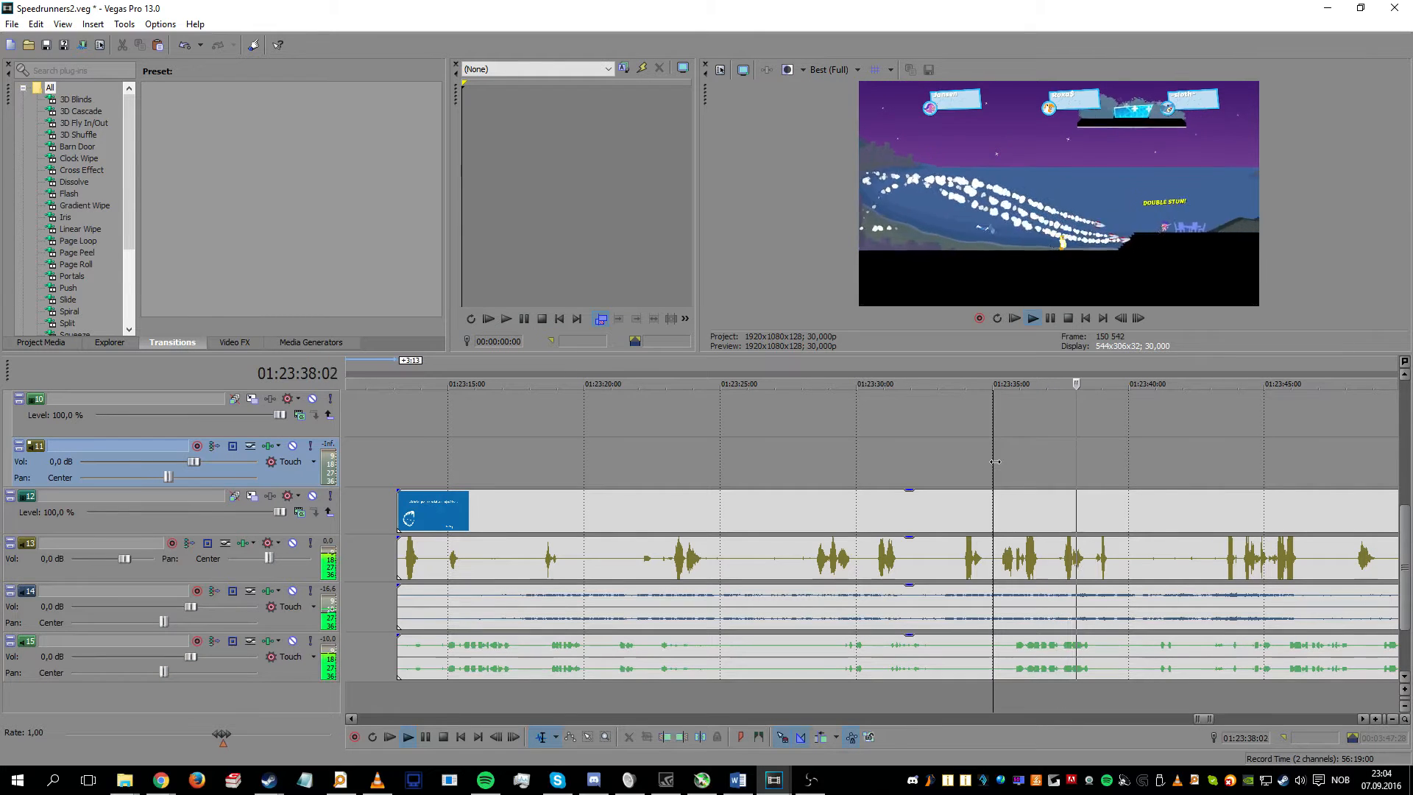
pyautogui.press('Return')
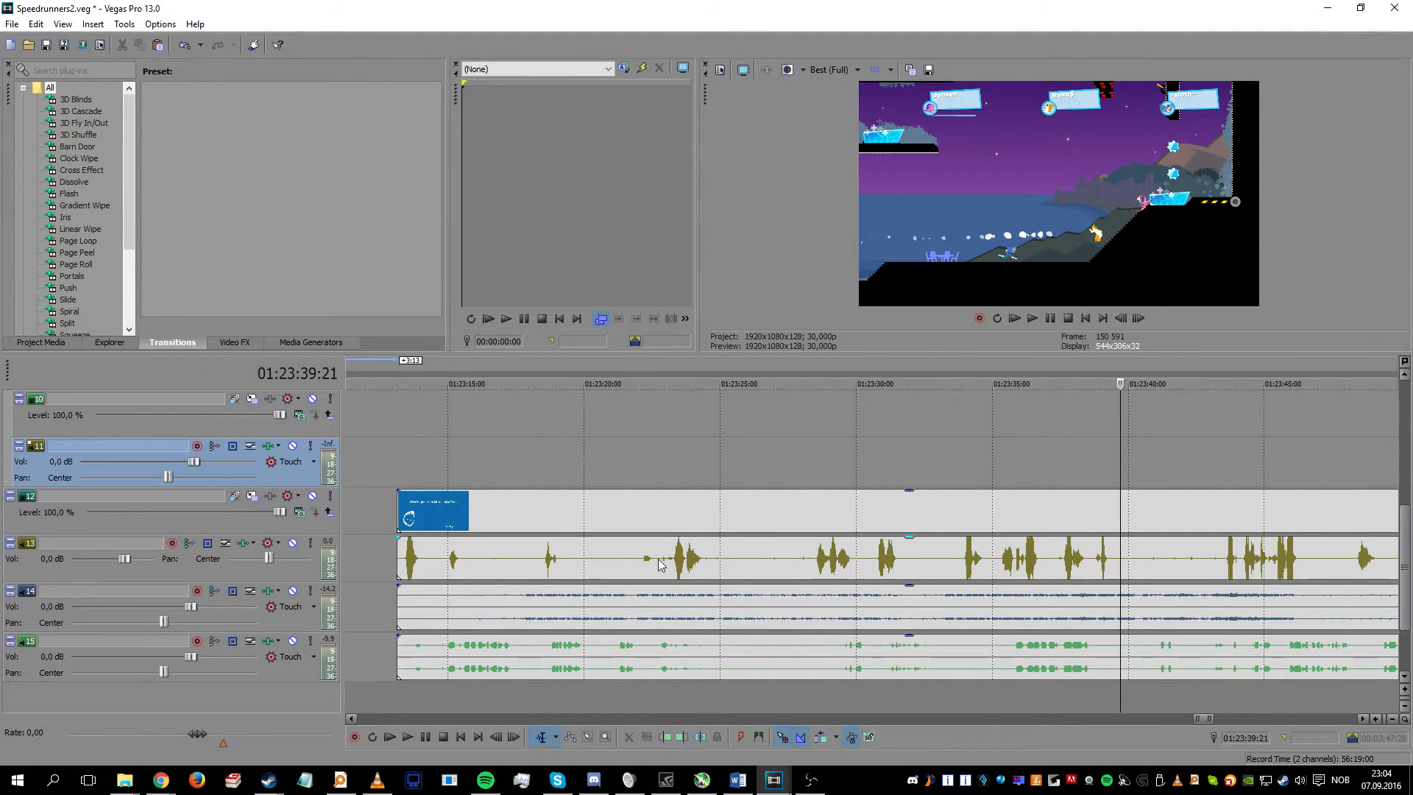
# Step: Select audio tracks 13 to 15 and mark the loud passage on track 13 from 01:23:36:06 to 01:23:36:20
pyautogui.click(284, 571)
pyautogui.keyDown('shift'); pyautogui.click(306, 673); pyautogui.keyUp('shift')
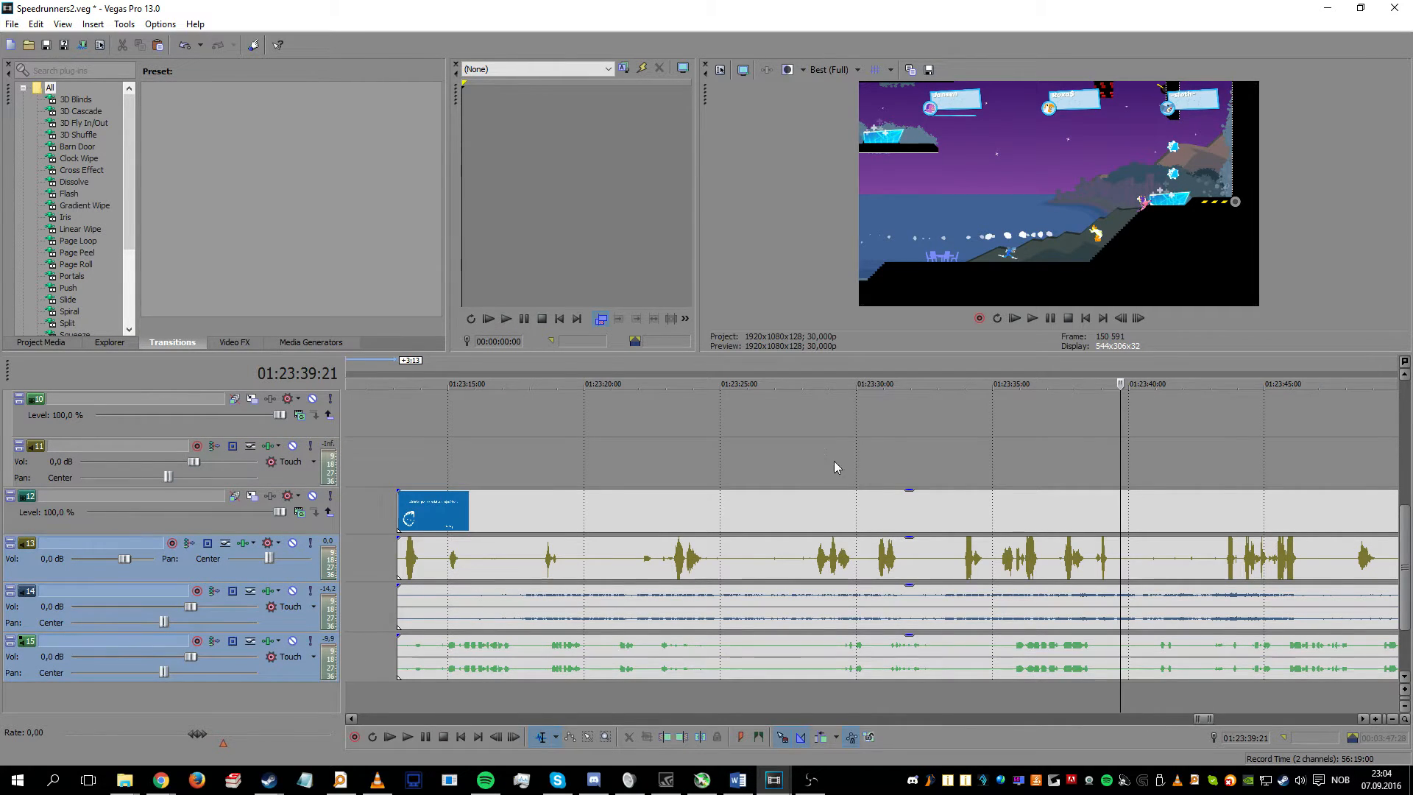
pyautogui.click(1023, 573)
pyautogui.scroll(6, 876, 467)
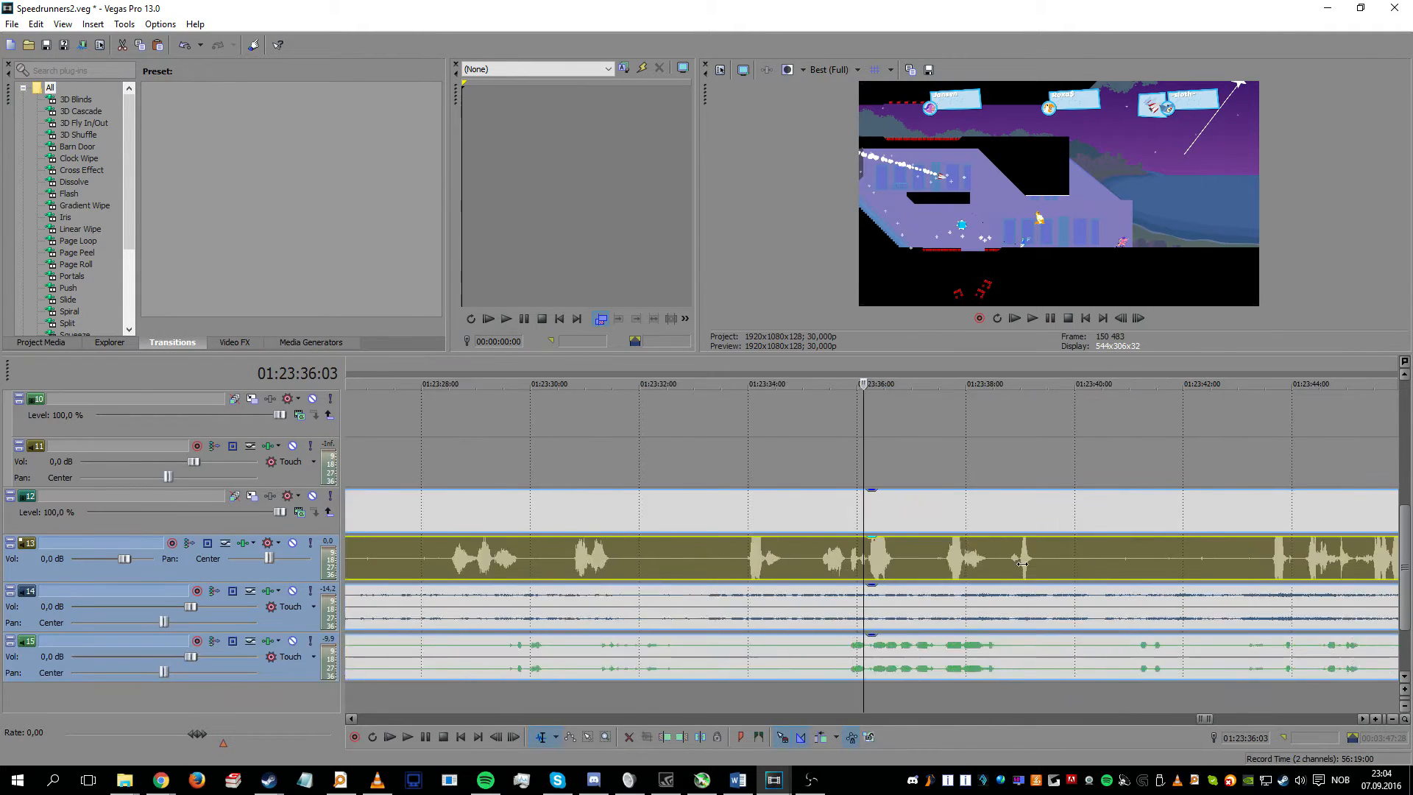
pyautogui.moveTo(876, 467); pyautogui.dragTo(923, 467)
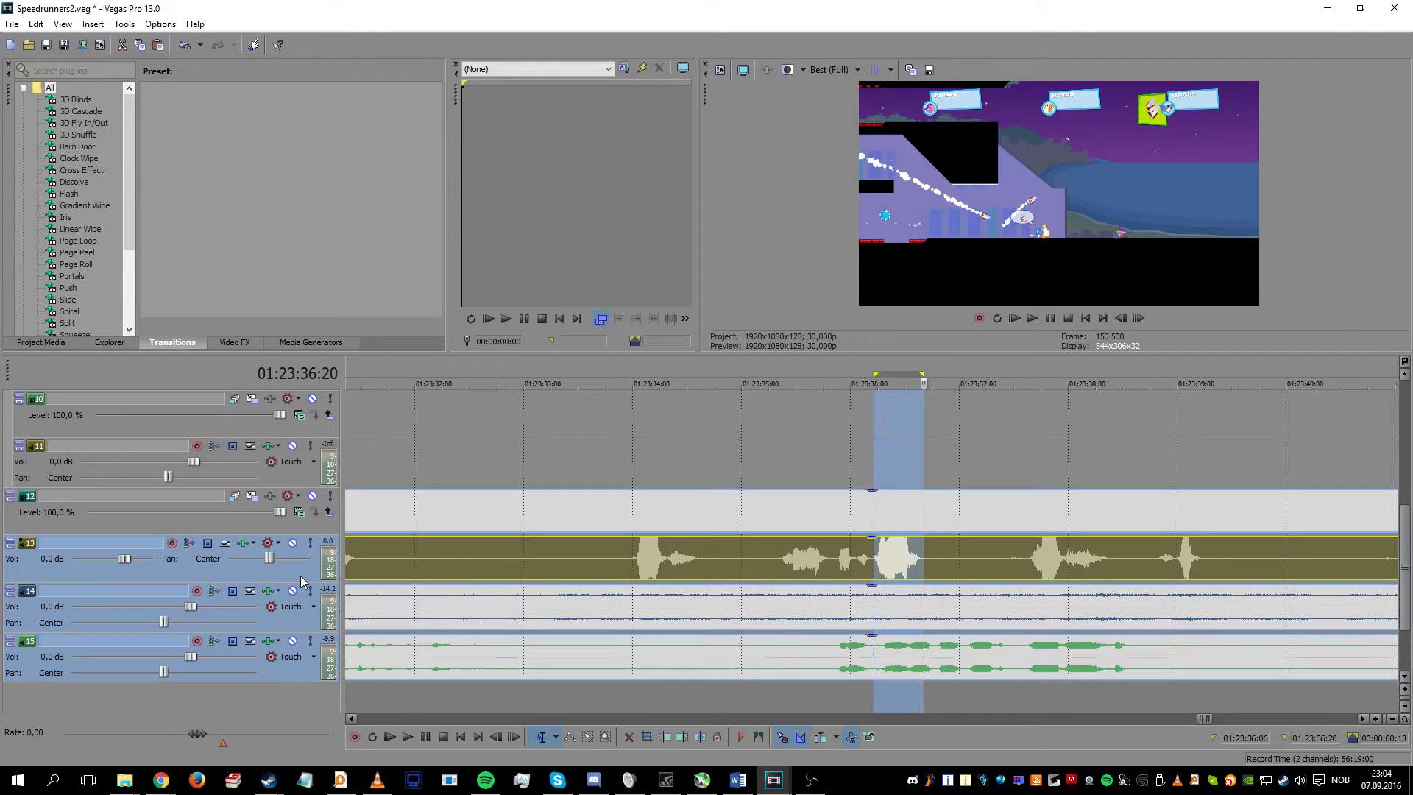
# Step: Show the volume envelope on track 13 and try lowering it to -Inf dB
pyautogui.click(277, 575)
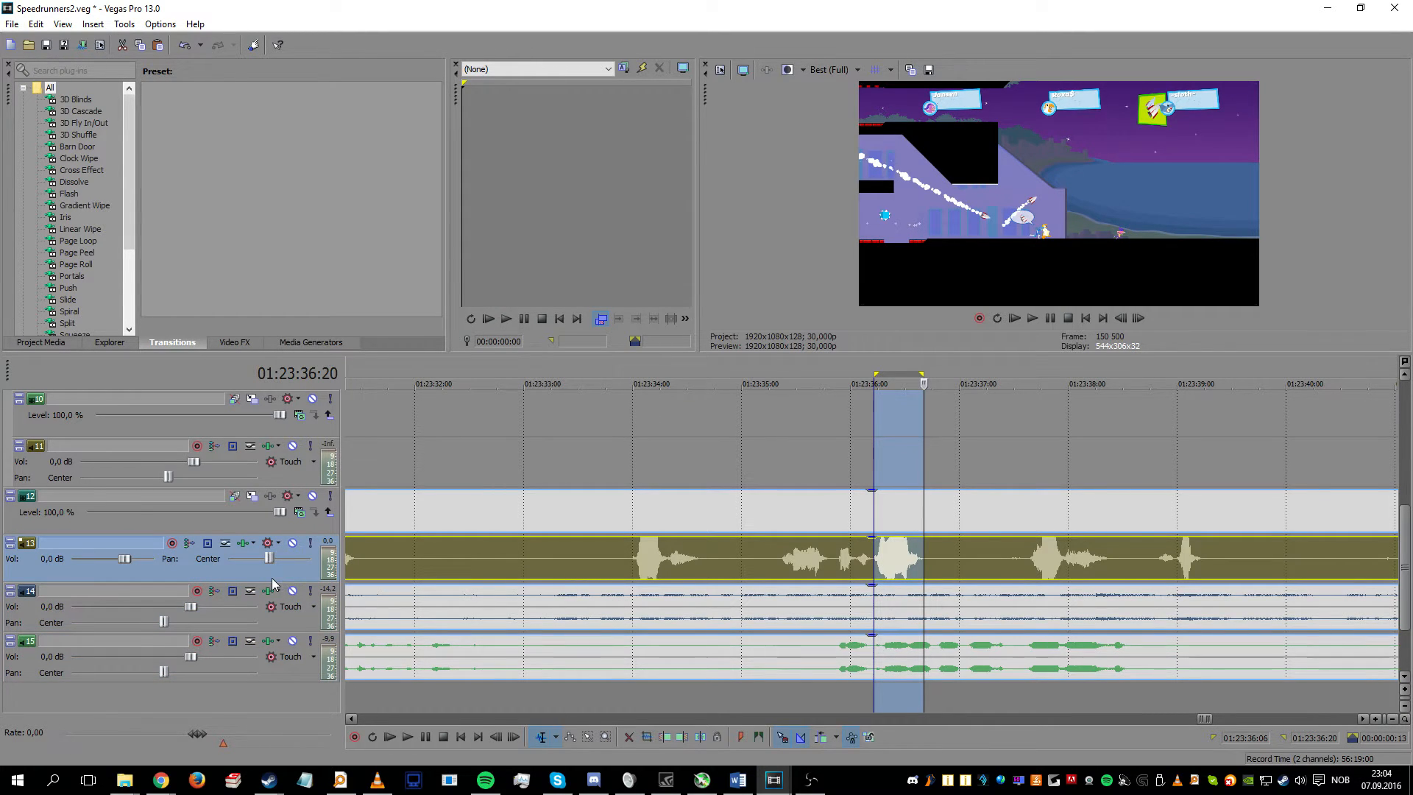
pyautogui.press('v')
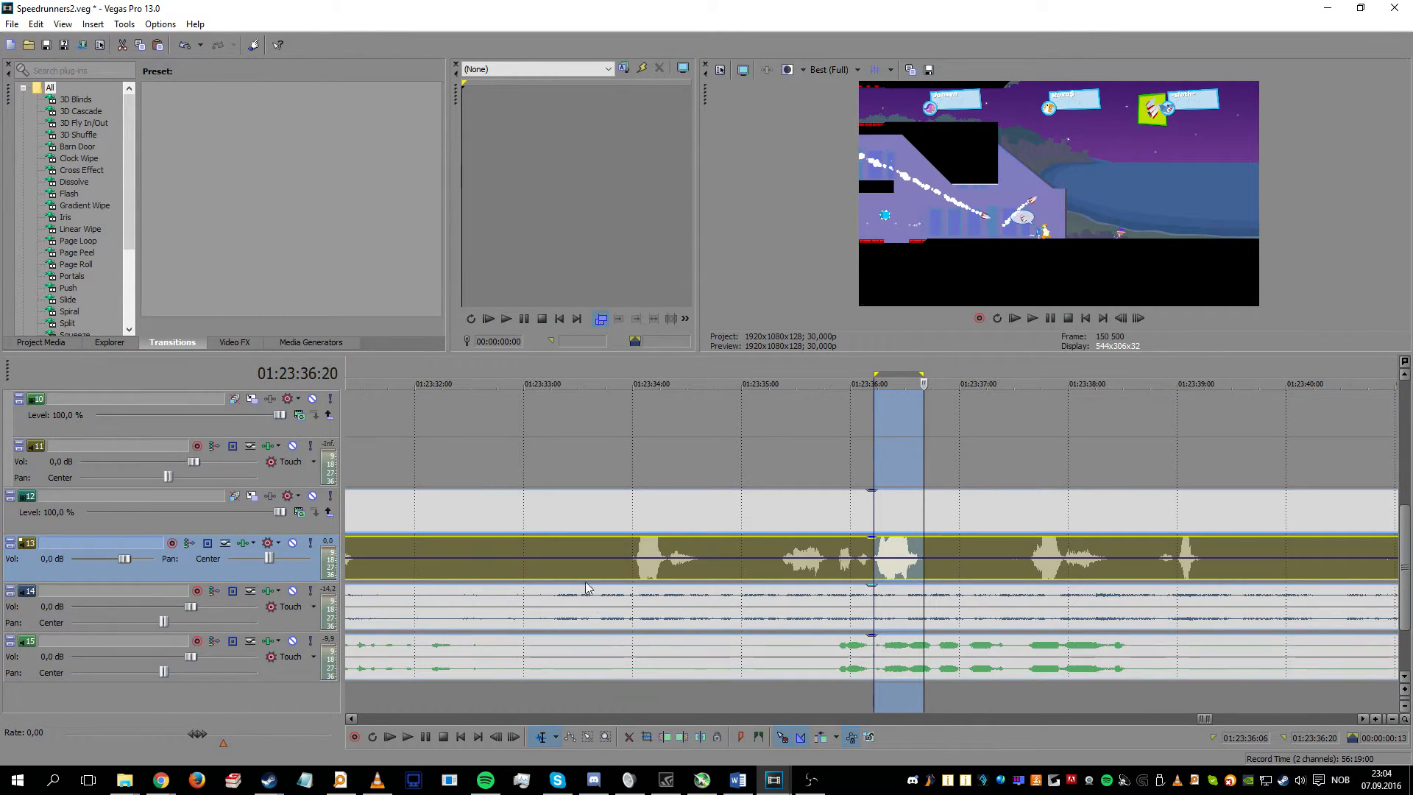
pyautogui.moveTo(529, 568); pyautogui.dragTo(537, 560)
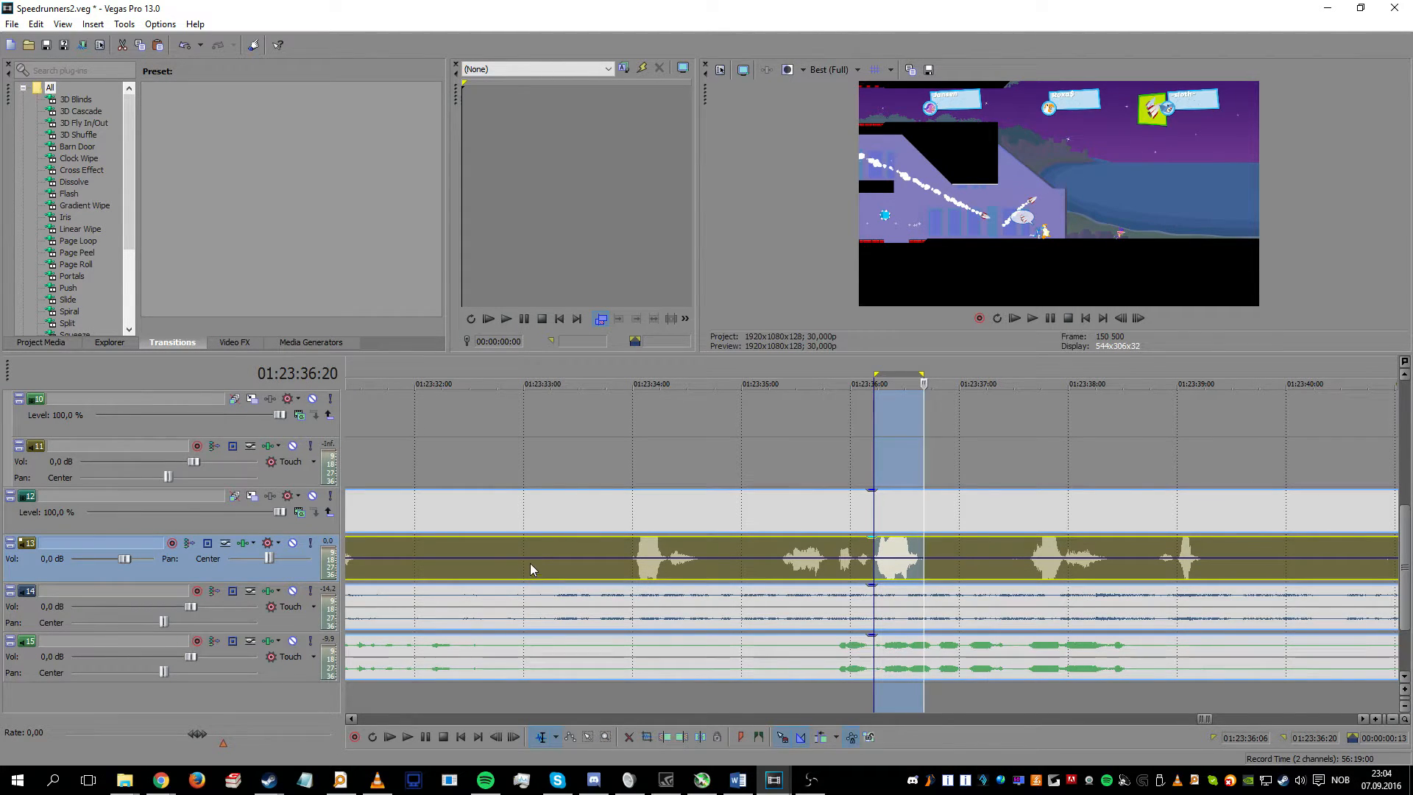
pyautogui.press('v')
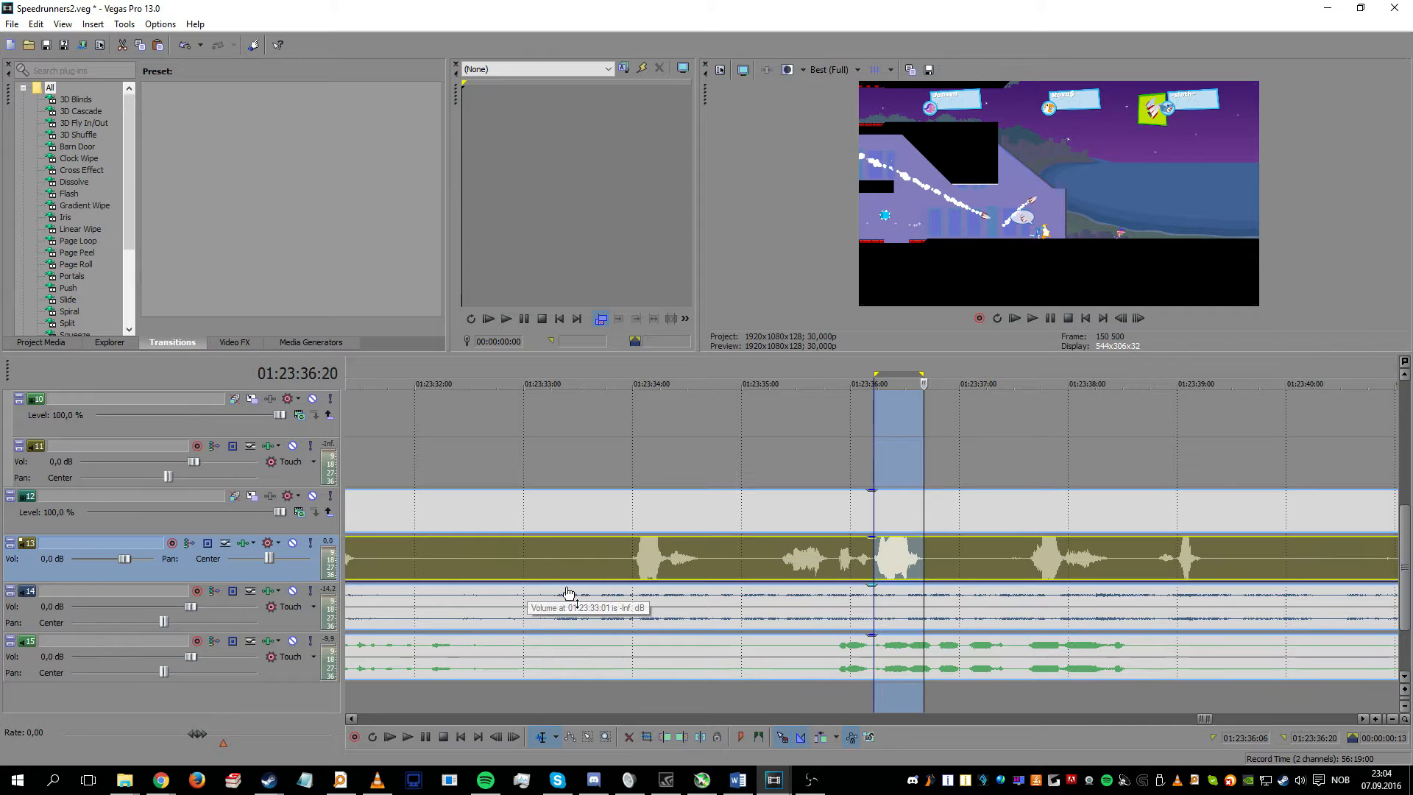
# Step: Try adjusting track 13's volume envelope during playback, then stop and undo the volume change
pyautogui.click(860, 548)
pyautogui.press('space')
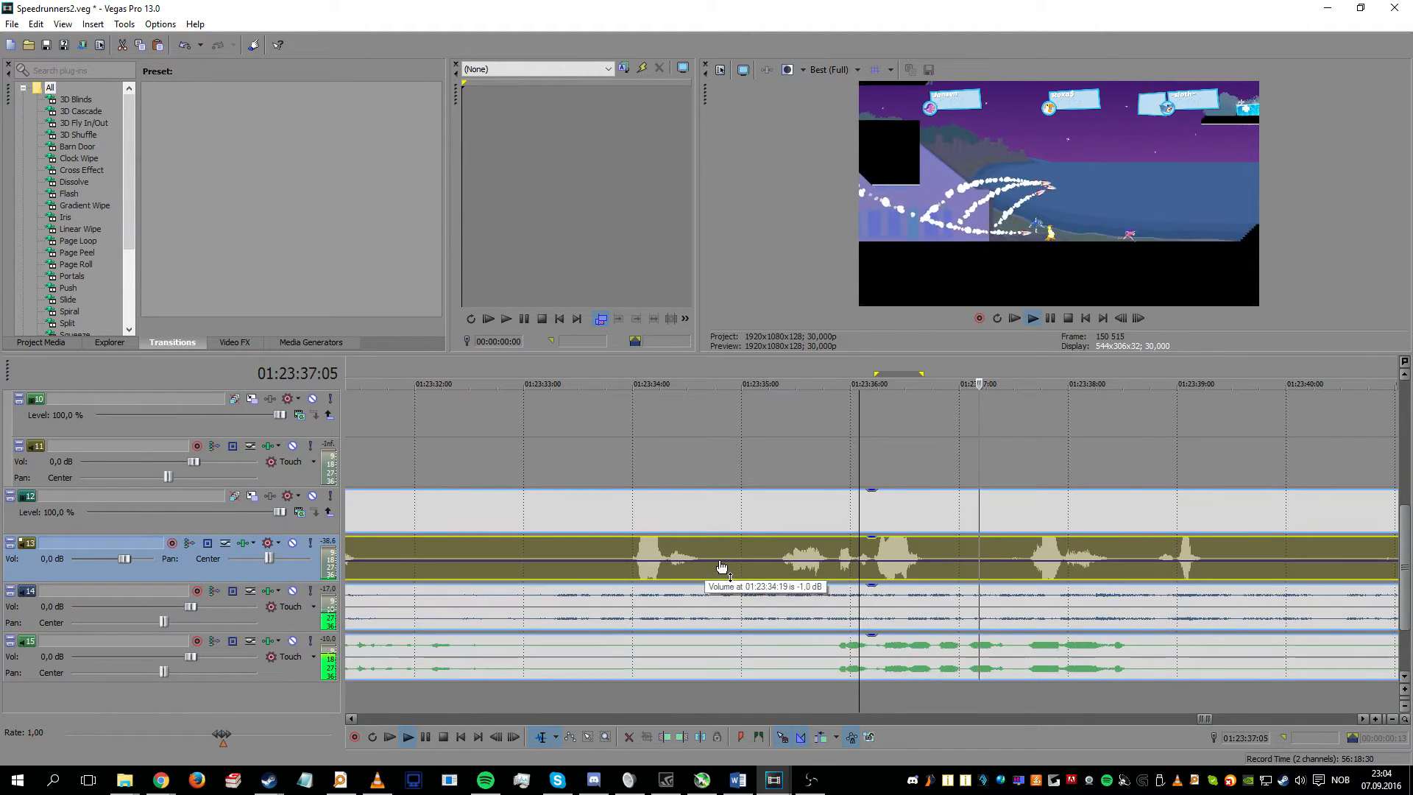
pyautogui.moveTo(721, 559)
pyautogui.mouseDown()
pyautogui.moveTo(719, 595)
pyautogui.moveTo(730, 563)
pyautogui.mouseUp()
pyautogui.press('Return')
pyautogui.hotkey('ctrl', 'z')
# Step: Try lowering track 14's volume envelope during playback from 01:23:32:03, then stop and undo the change
pyautogui.click(314, 627)
pyautogui.click(427, 604)
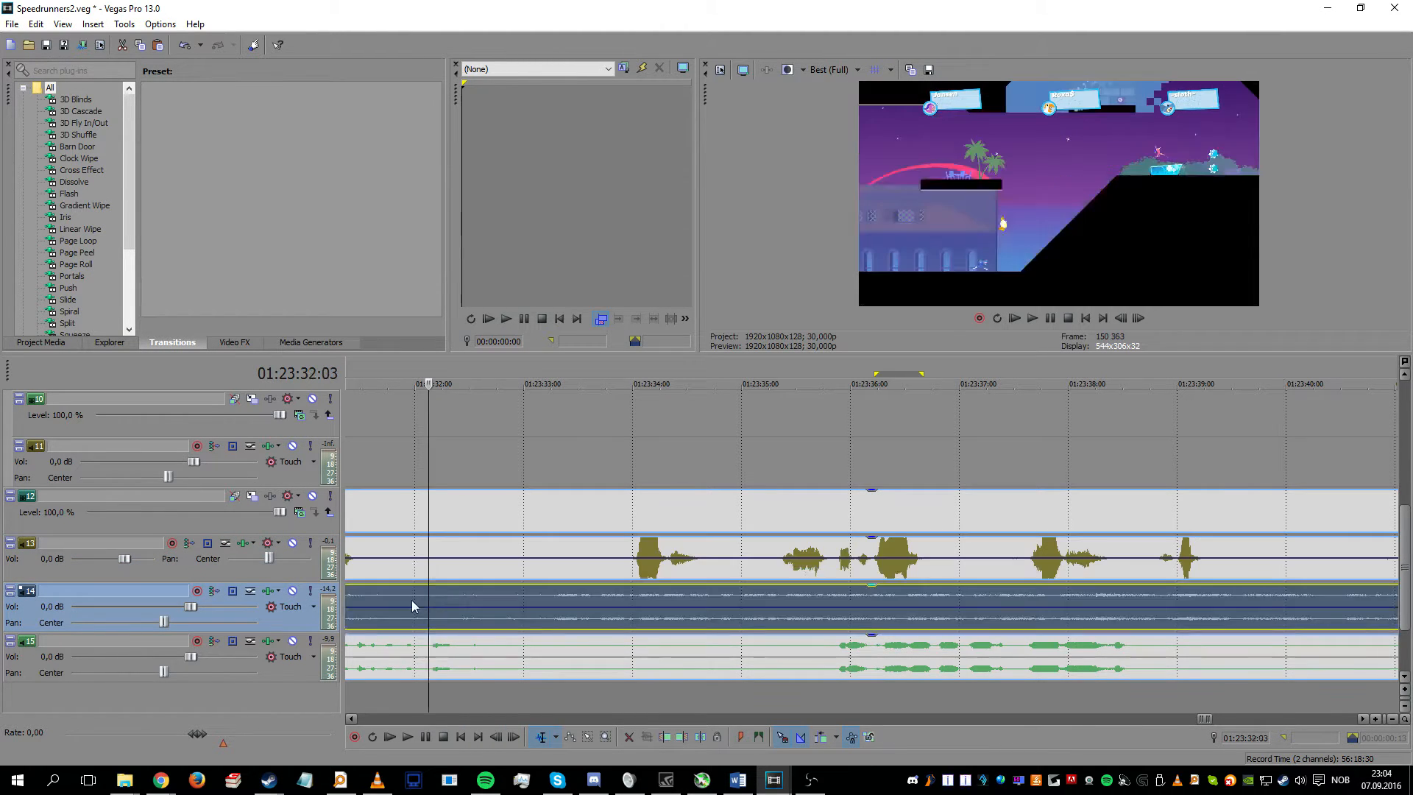
pyautogui.press('space')
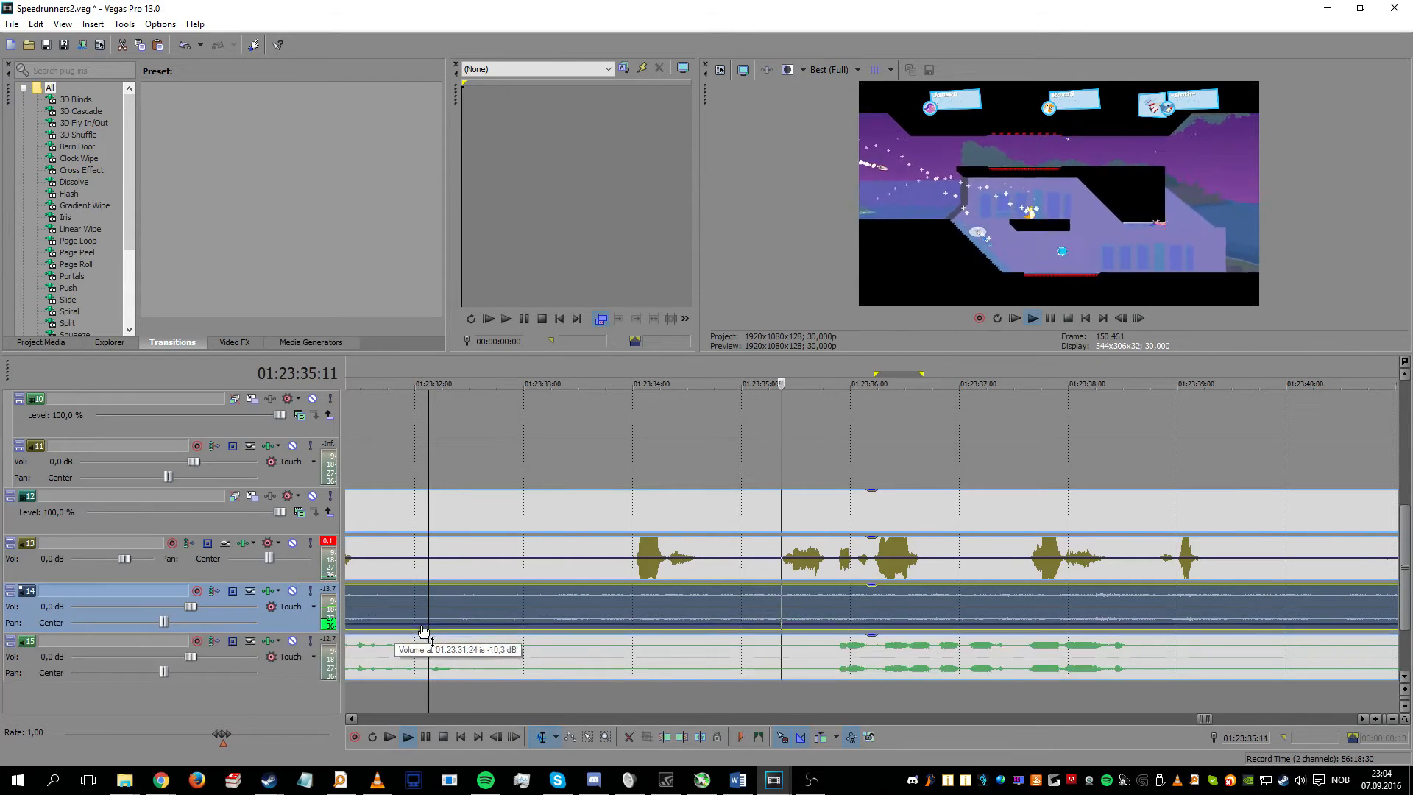
pyautogui.moveTo(434, 598)
pyautogui.mouseDown()
pyautogui.moveTo(442, 633)
pyautogui.moveTo(454, 587)
pyautogui.moveTo(445, 610)
pyautogui.mouseUp()
pyautogui.press('Return')
pyautogui.hotkey('ctrl', 'z')
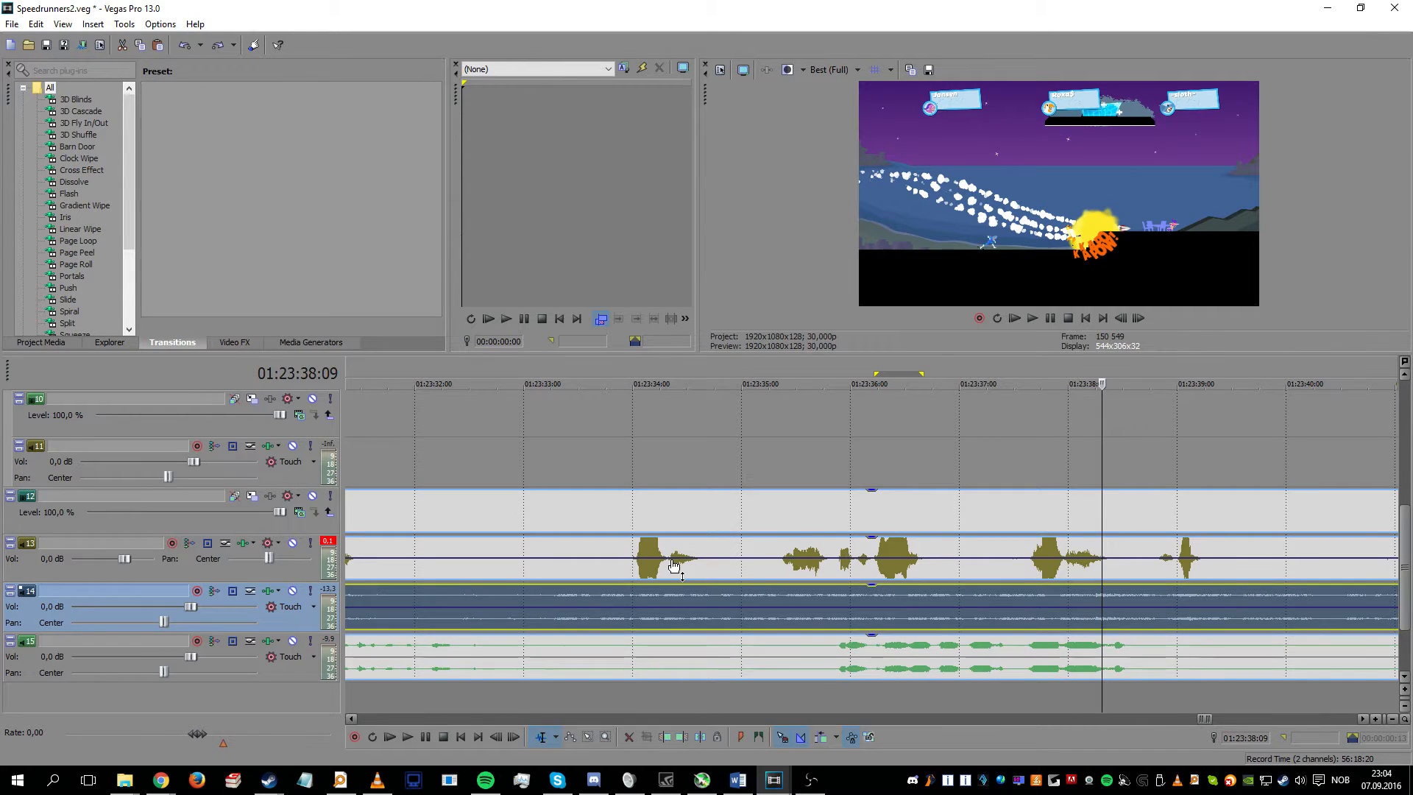
# Step: Select all tracks, show volume envelopes on every audio track at once, and select only track 11
pyautogui.click(295, 670)
pyautogui.hotkey('ctrl', 'a')
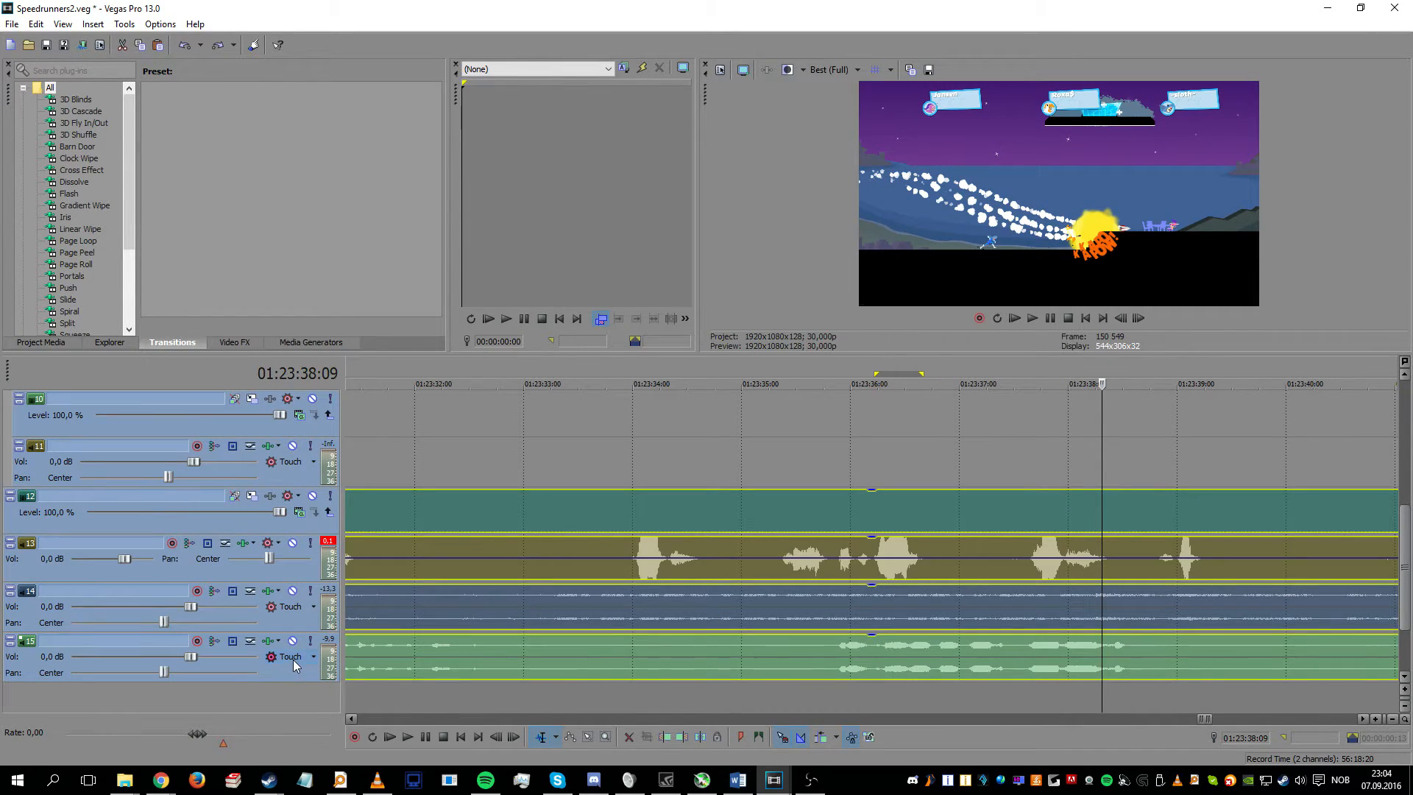
pyautogui.click(287, 577)
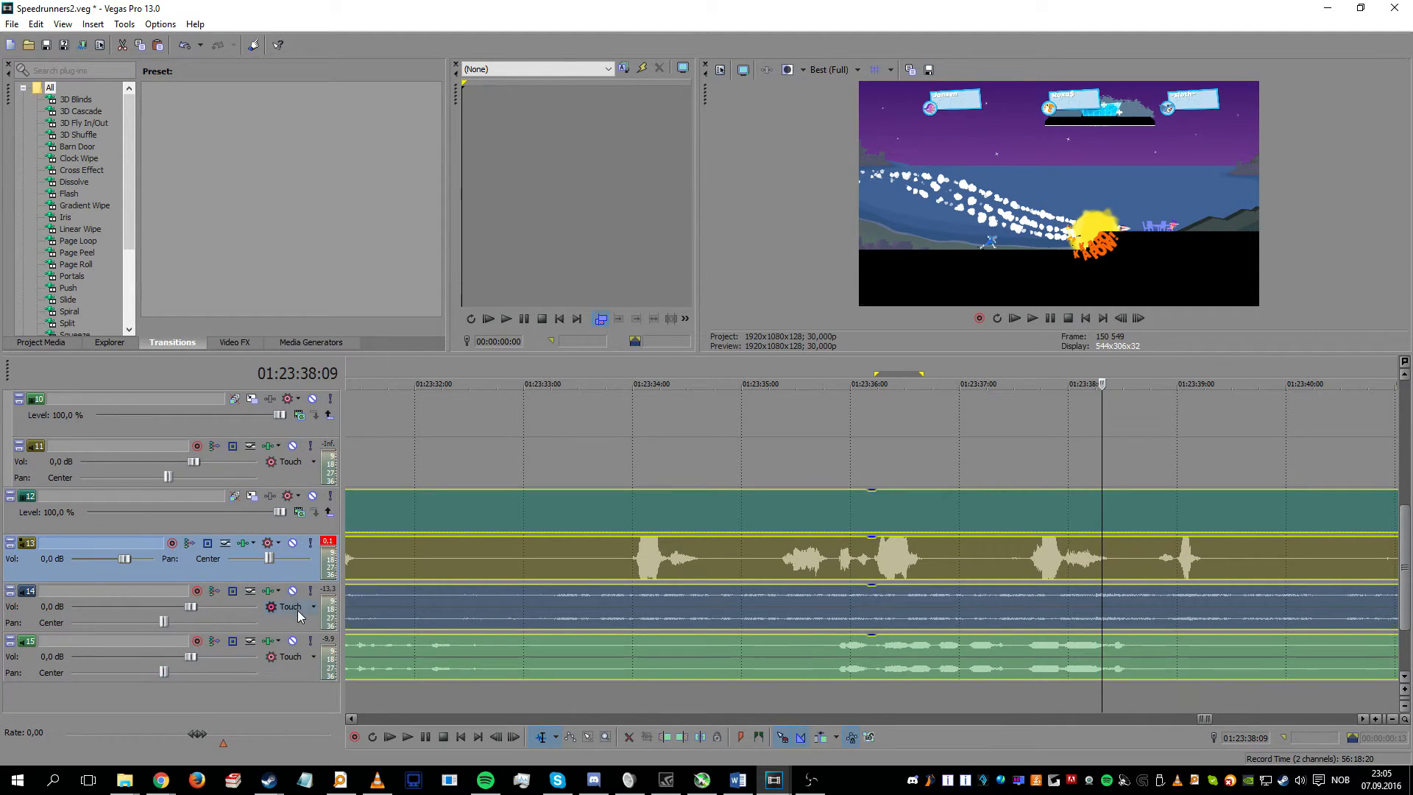
pyautogui.click(280, 627)
pyautogui.click(288, 657)
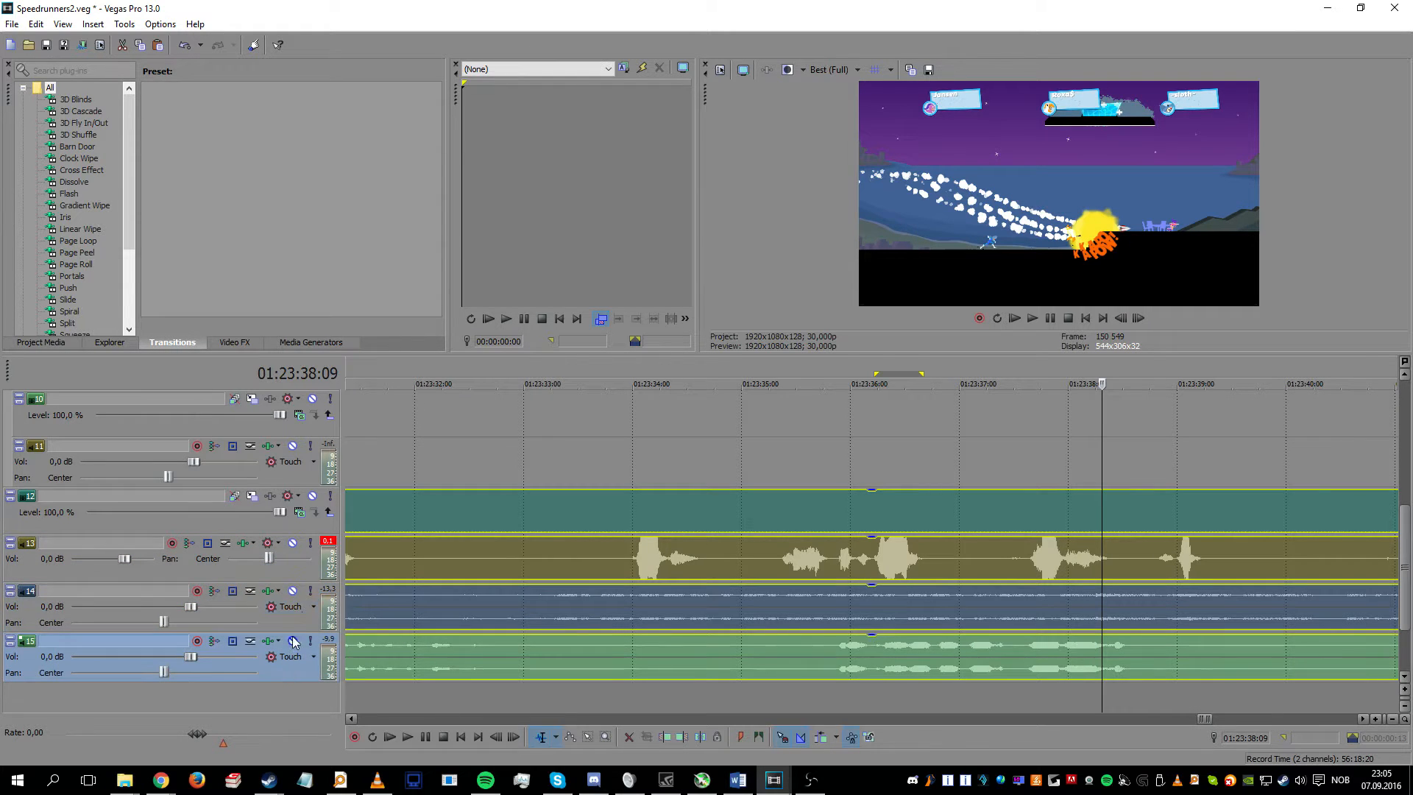
pyautogui.click(298, 627)
pyautogui.click(304, 578)
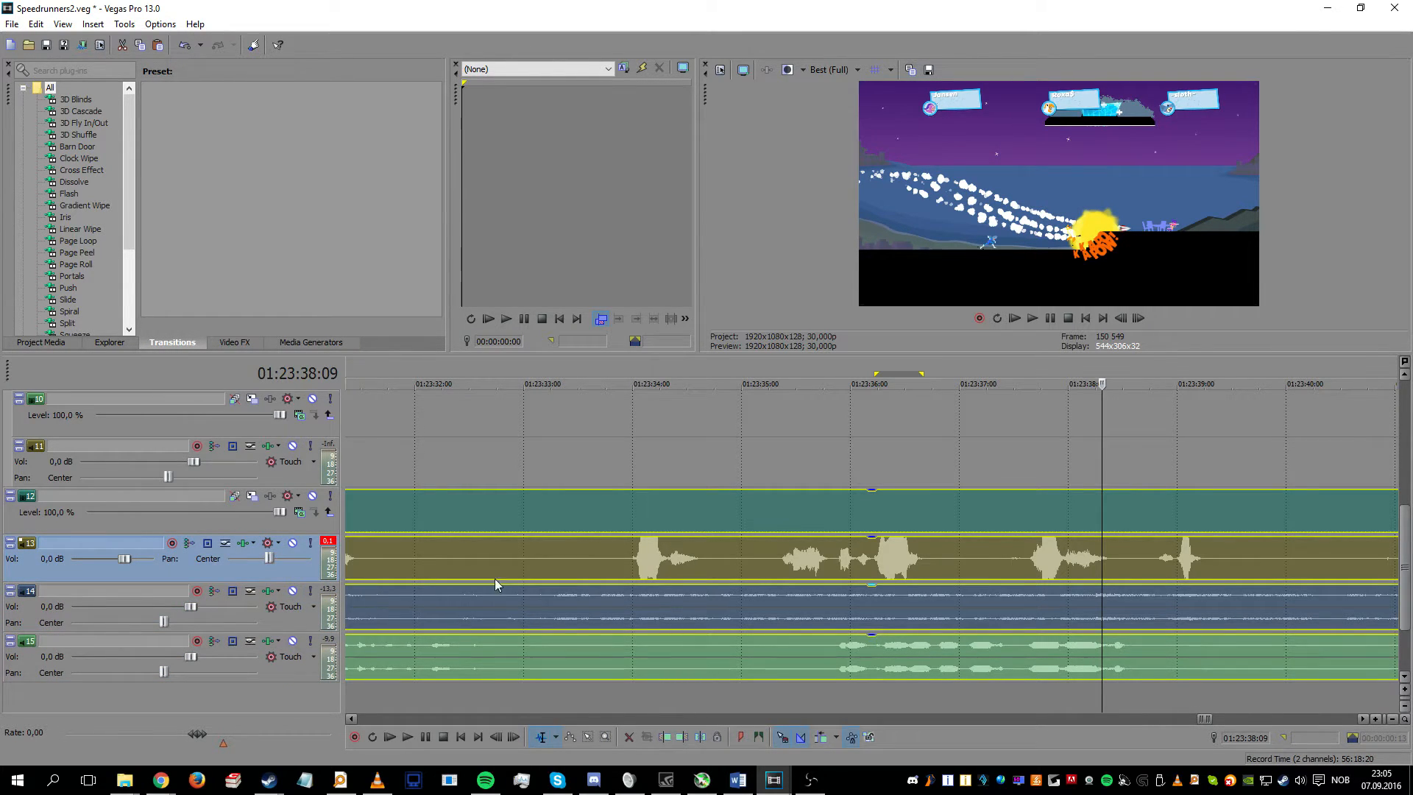
pyautogui.hotkey('ctrl', 'a')
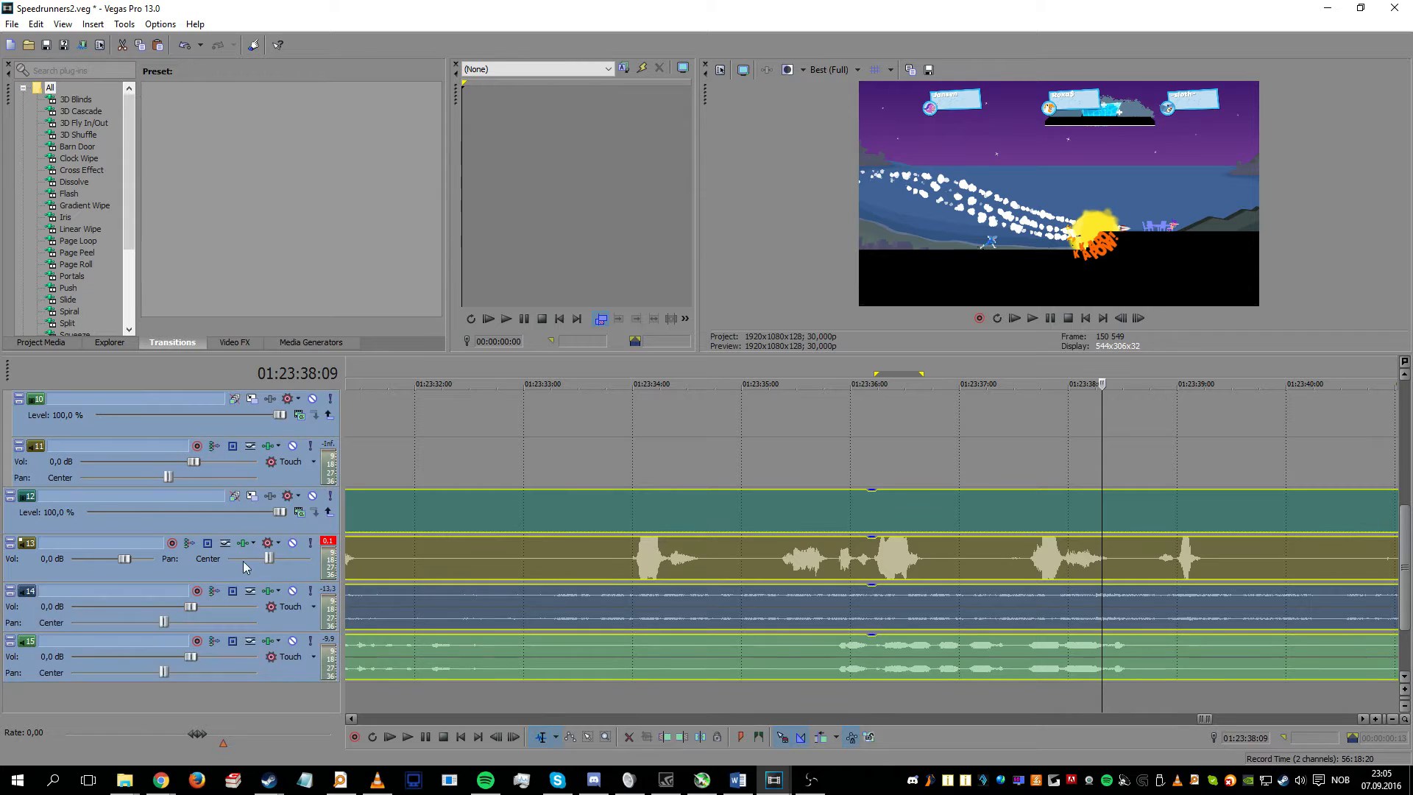
pyautogui.press('v')
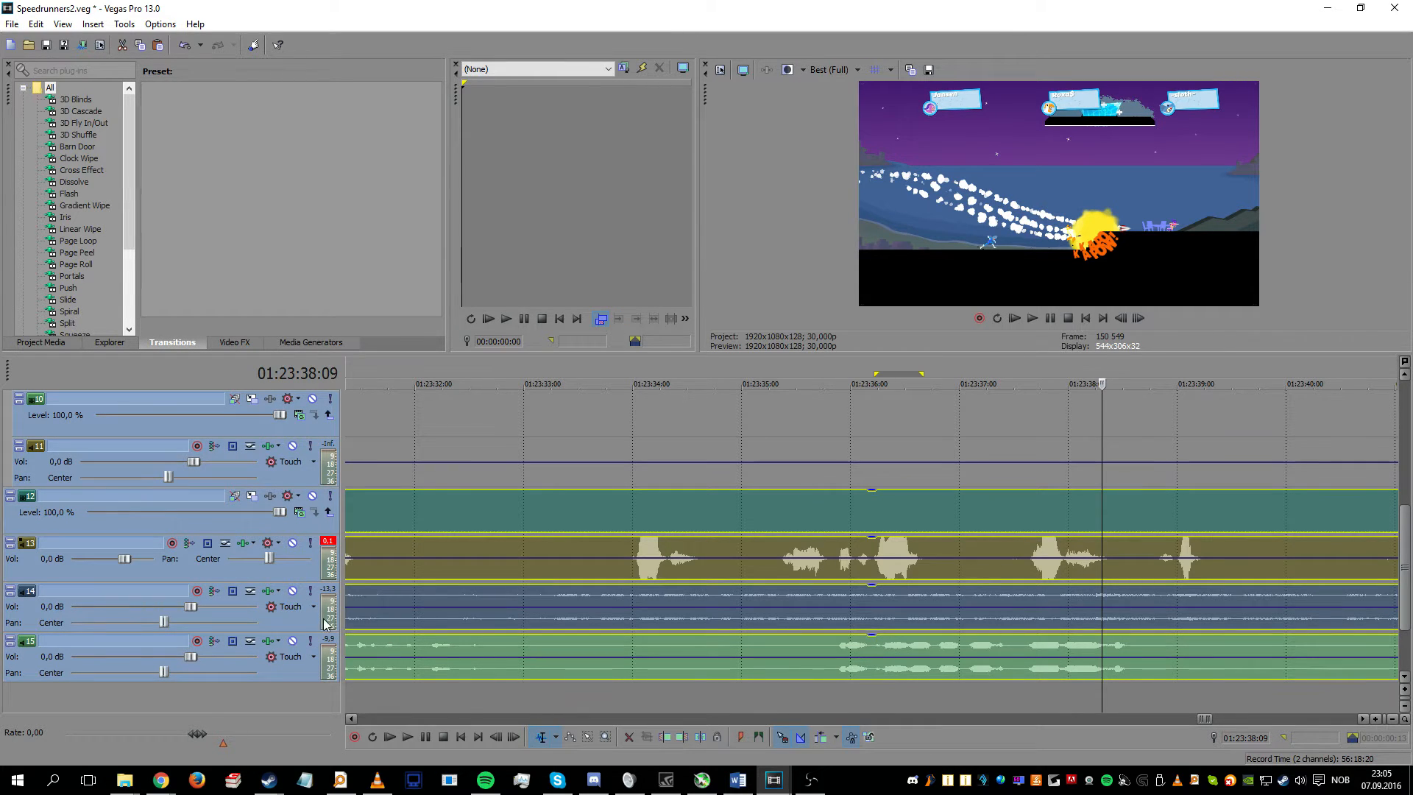
pyautogui.click(294, 480)
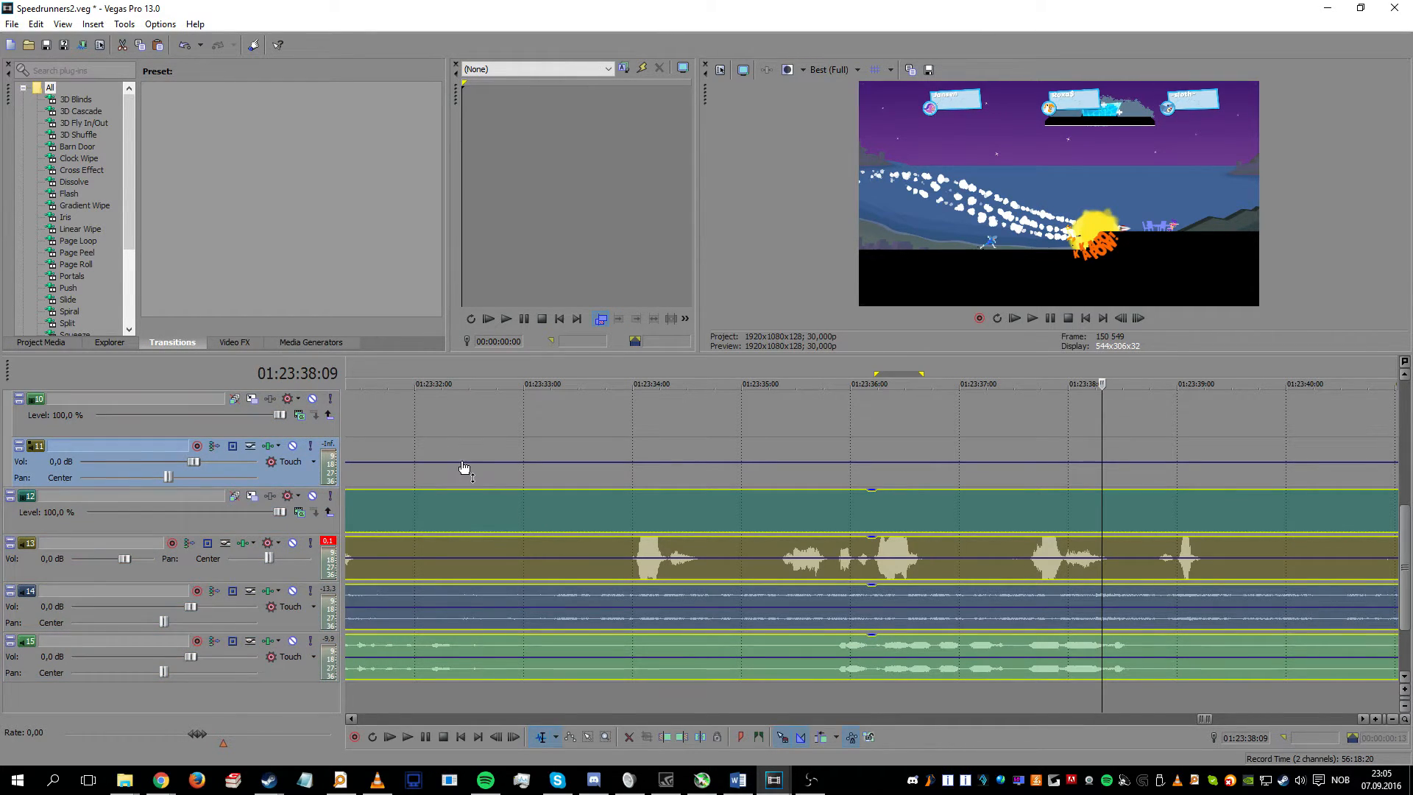
# Step: Silence track 13's loud burst between 01:23:36:05 and 01:23:36:20 by lowering its volume envelope within that time selection
pyautogui.click(800, 560)
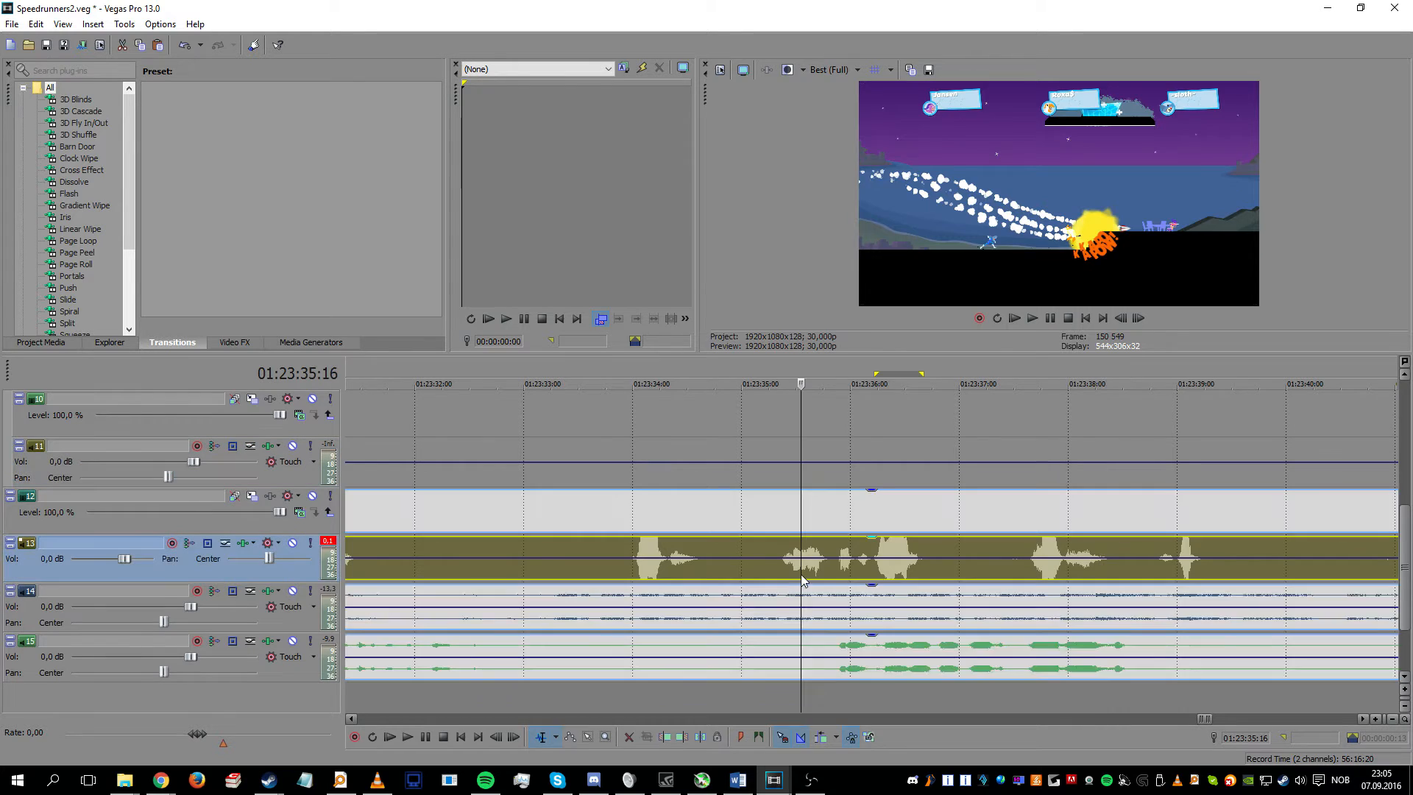
pyautogui.click(876, 548)
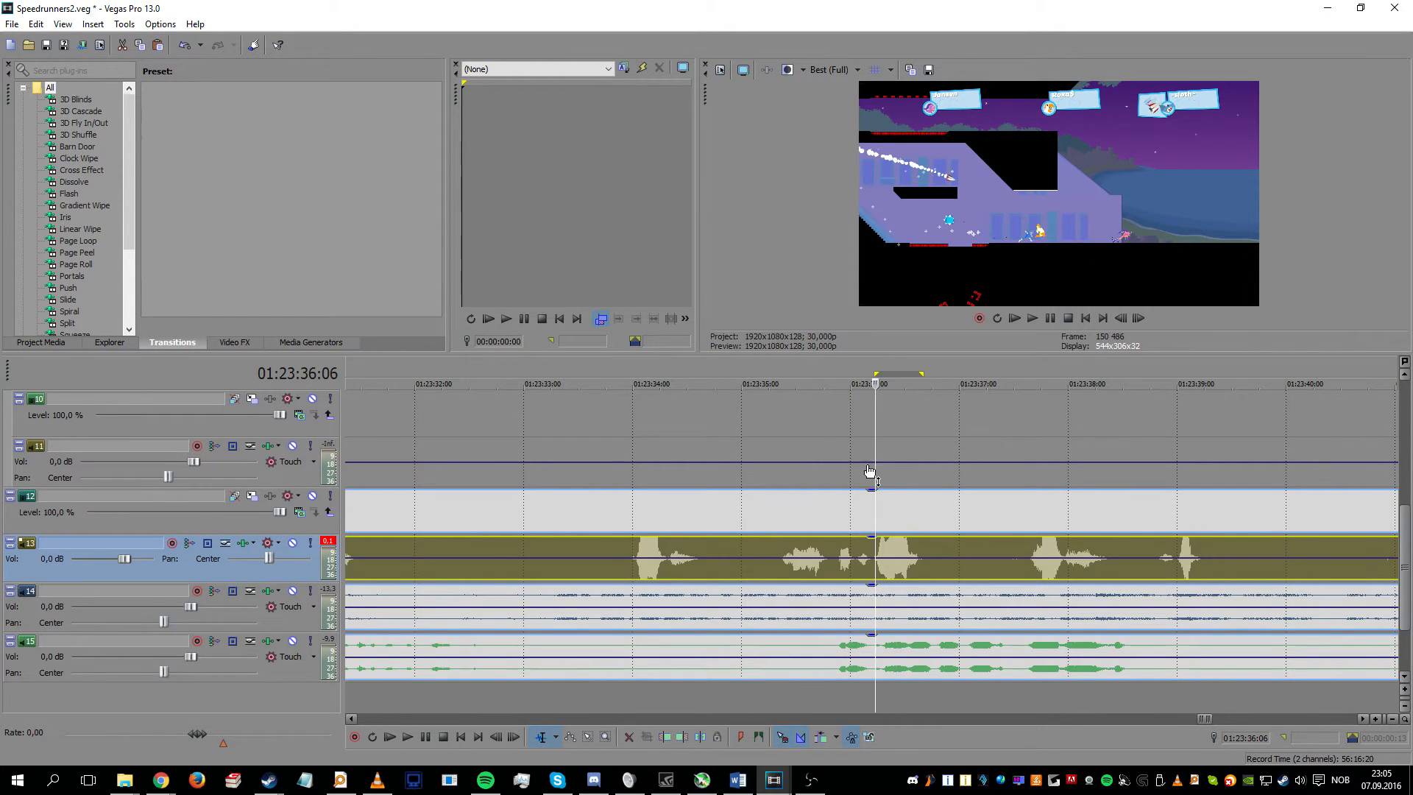
pyautogui.moveTo(872, 482); pyautogui.dragTo(925, 501)
pyautogui.moveTo(890, 566); pyautogui.dragTo(892, 581)
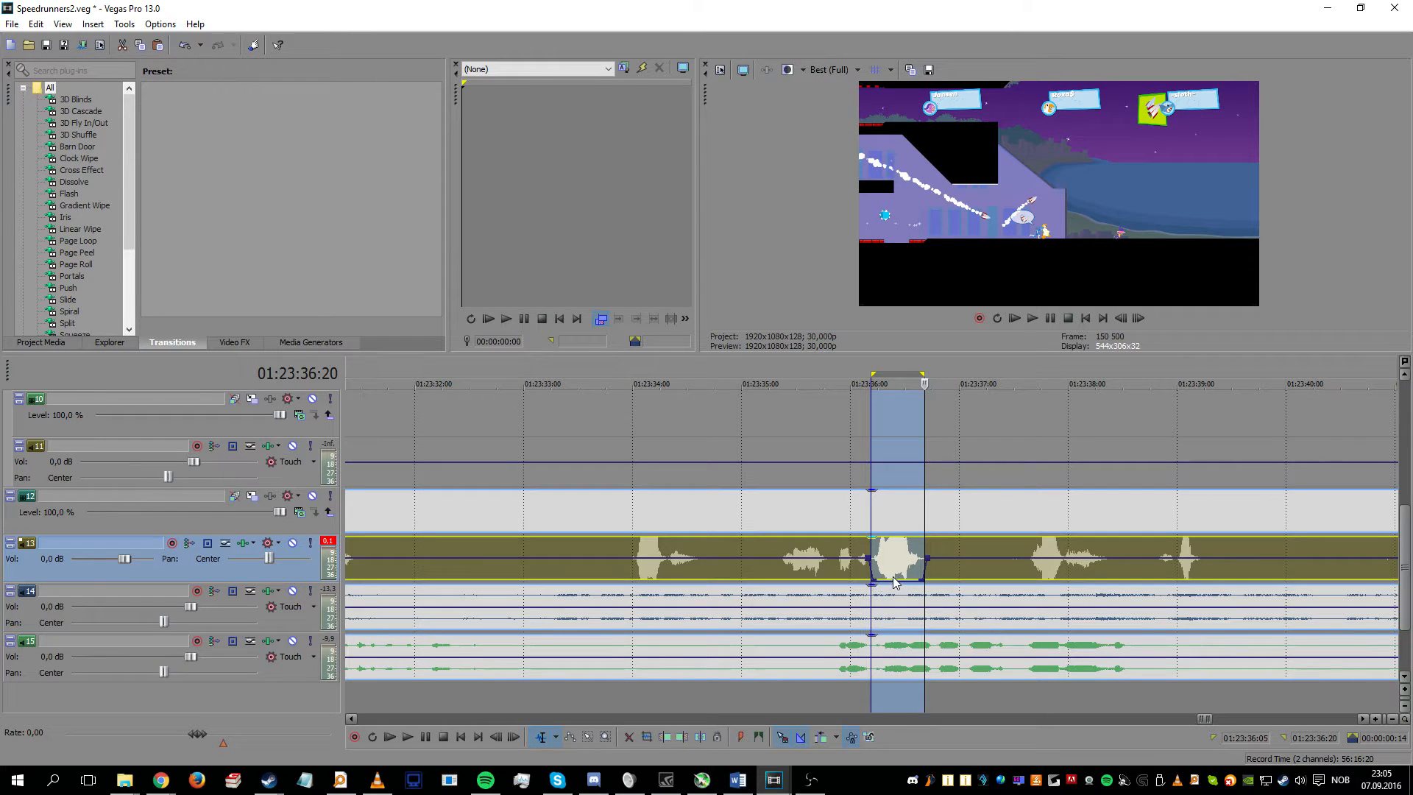
pyautogui.scroll(5, 893, 583)
pyautogui.scroll(-1, 876, 589)
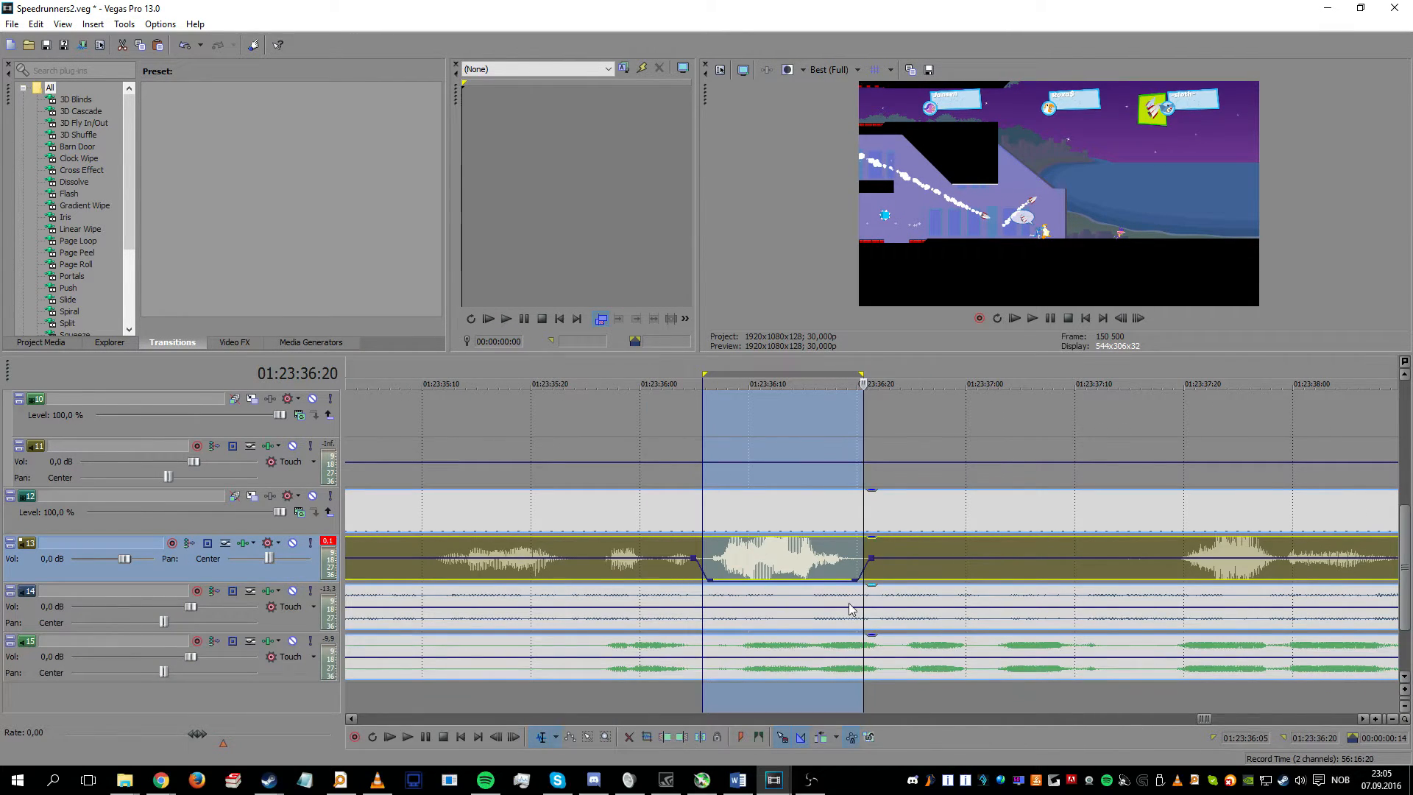
# Step: Play the timeline from just before the lowered envelope section on track 13
pyautogui.click(766, 499)
pyautogui.click(594, 505)
pyautogui.press('space')
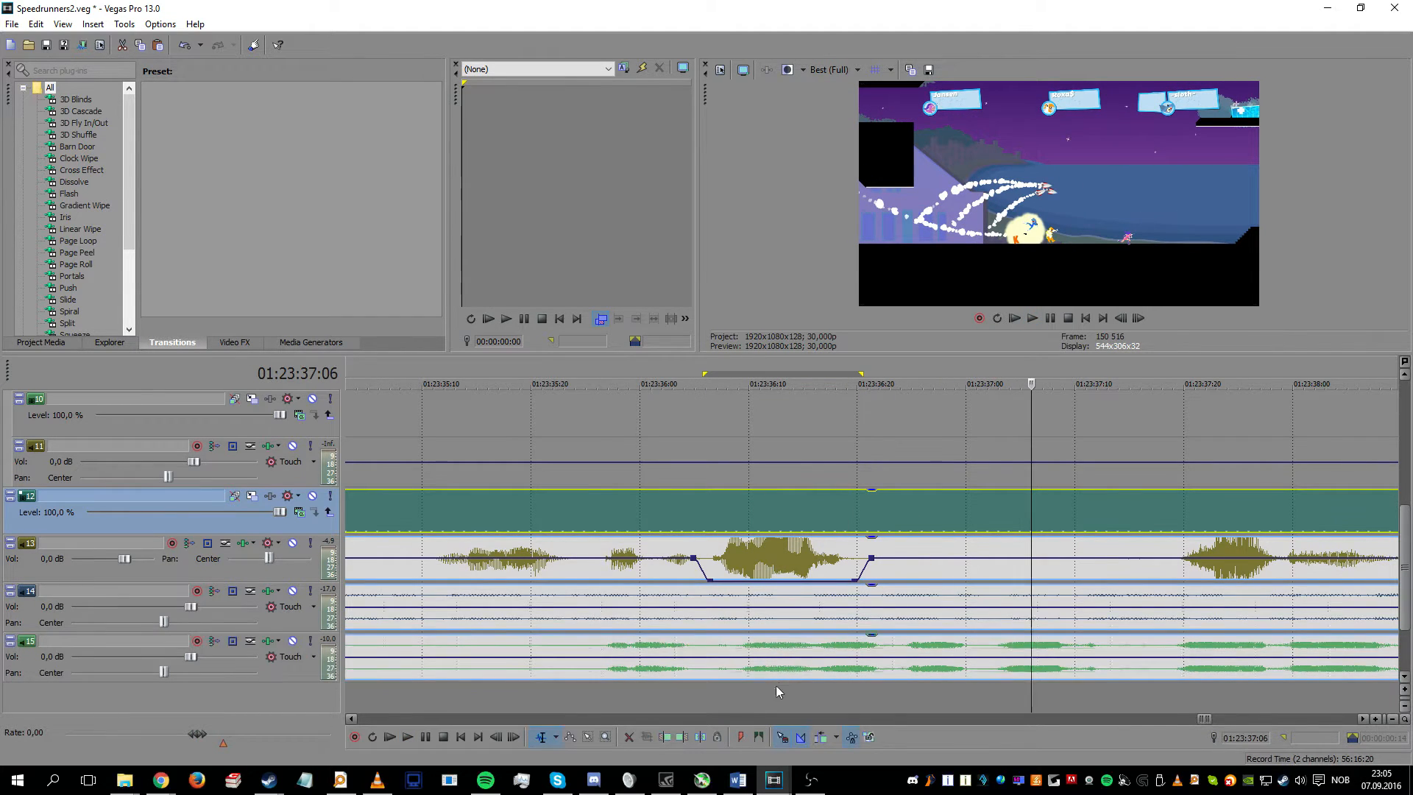
# Step: Paint a freehand wavy volume envelope on track 14 from about 01:23:35:28 to 01:23:38:11 and play it back
pyautogui.scroll(-2, 780, 691)
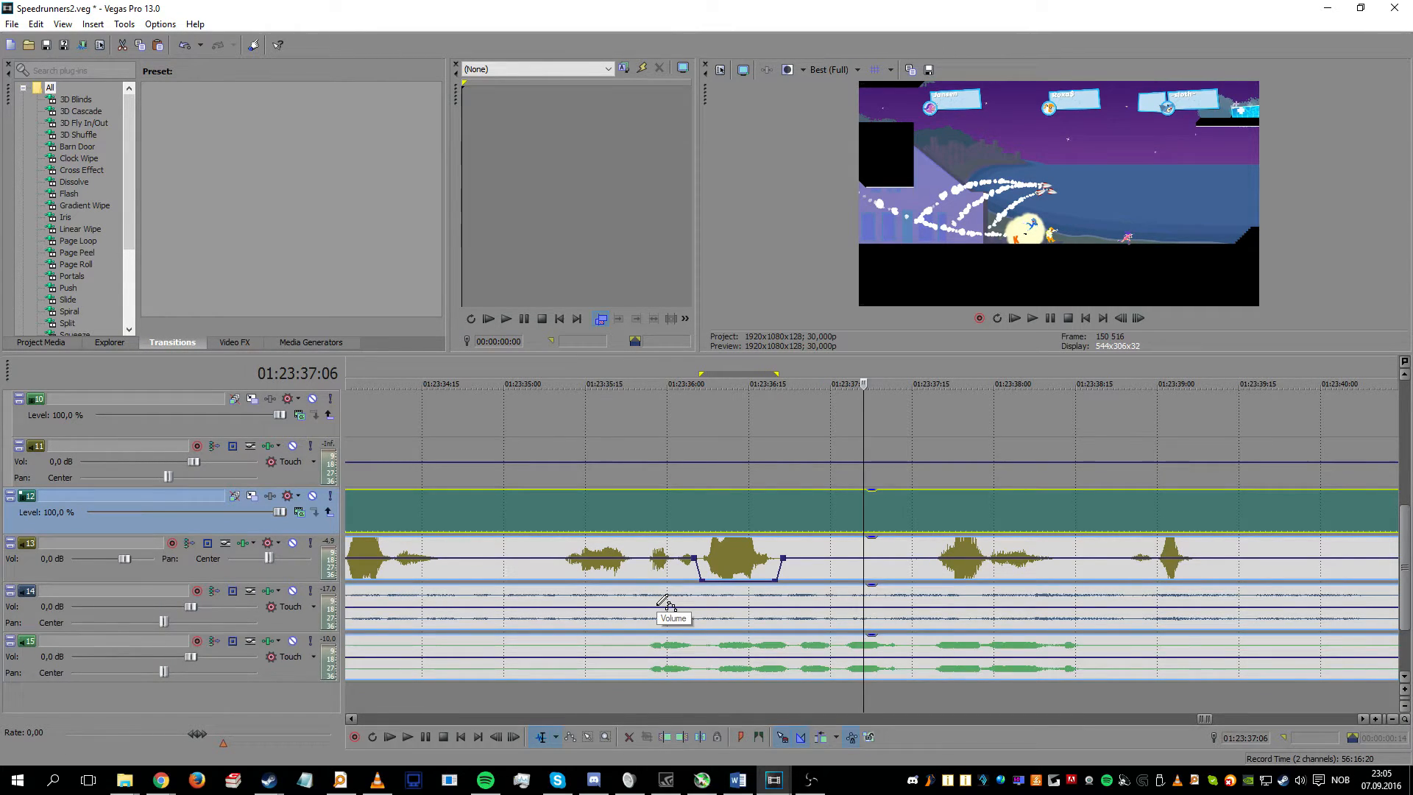
pyautogui.moveTo(662, 603)
pyautogui.mouseDown()
pyautogui.moveTo(699, 613)
pyautogui.moveTo(729, 589)
pyautogui.moveTo(761, 626)
pyautogui.moveTo(806, 592)
pyautogui.moveTo(842, 620)
pyautogui.moveTo(879, 589)
pyautogui.moveTo(963, 622)
pyautogui.moveTo(1033, 585)
pyautogui.moveTo(1076, 644)
pyautogui.mouseUp()
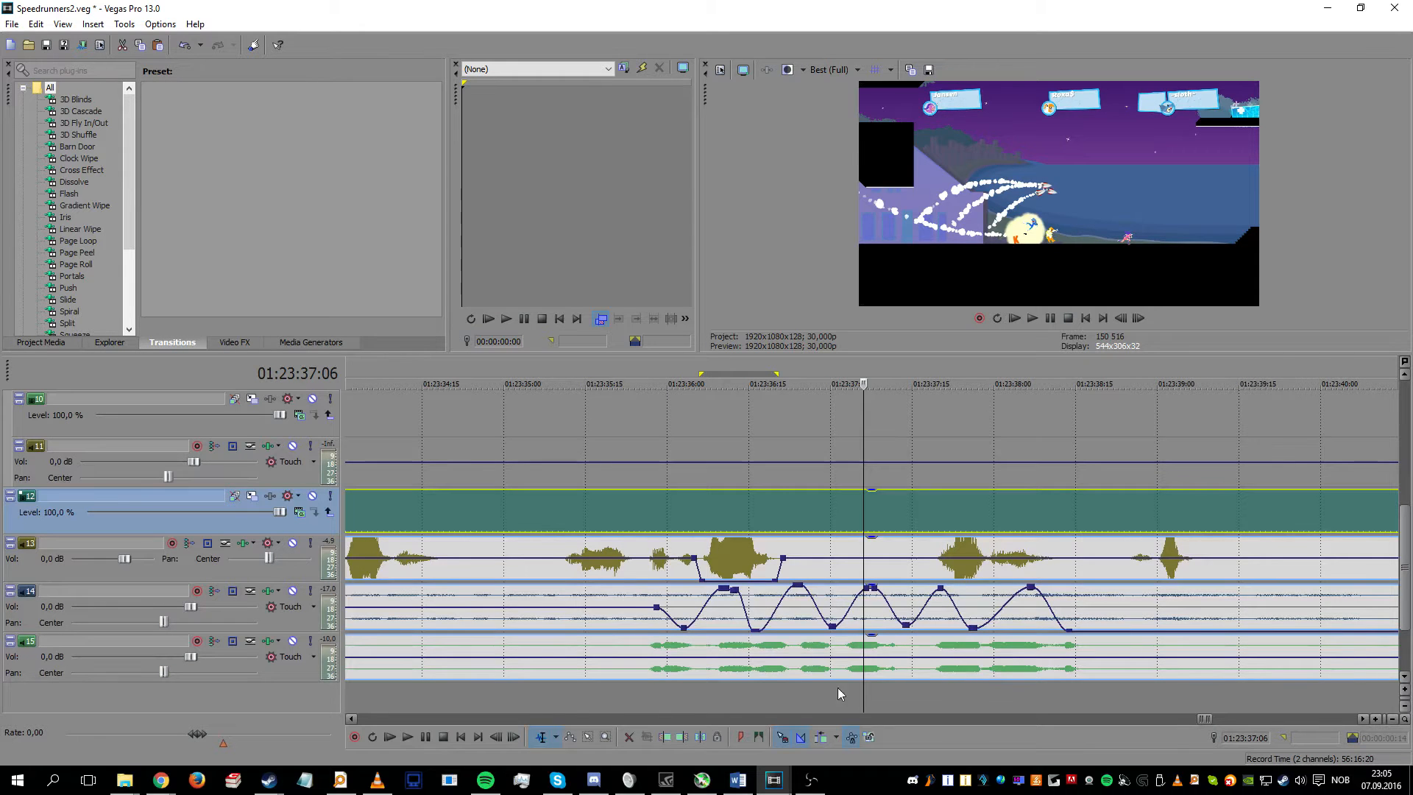
pyautogui.click(651, 709)
pyautogui.press('space')
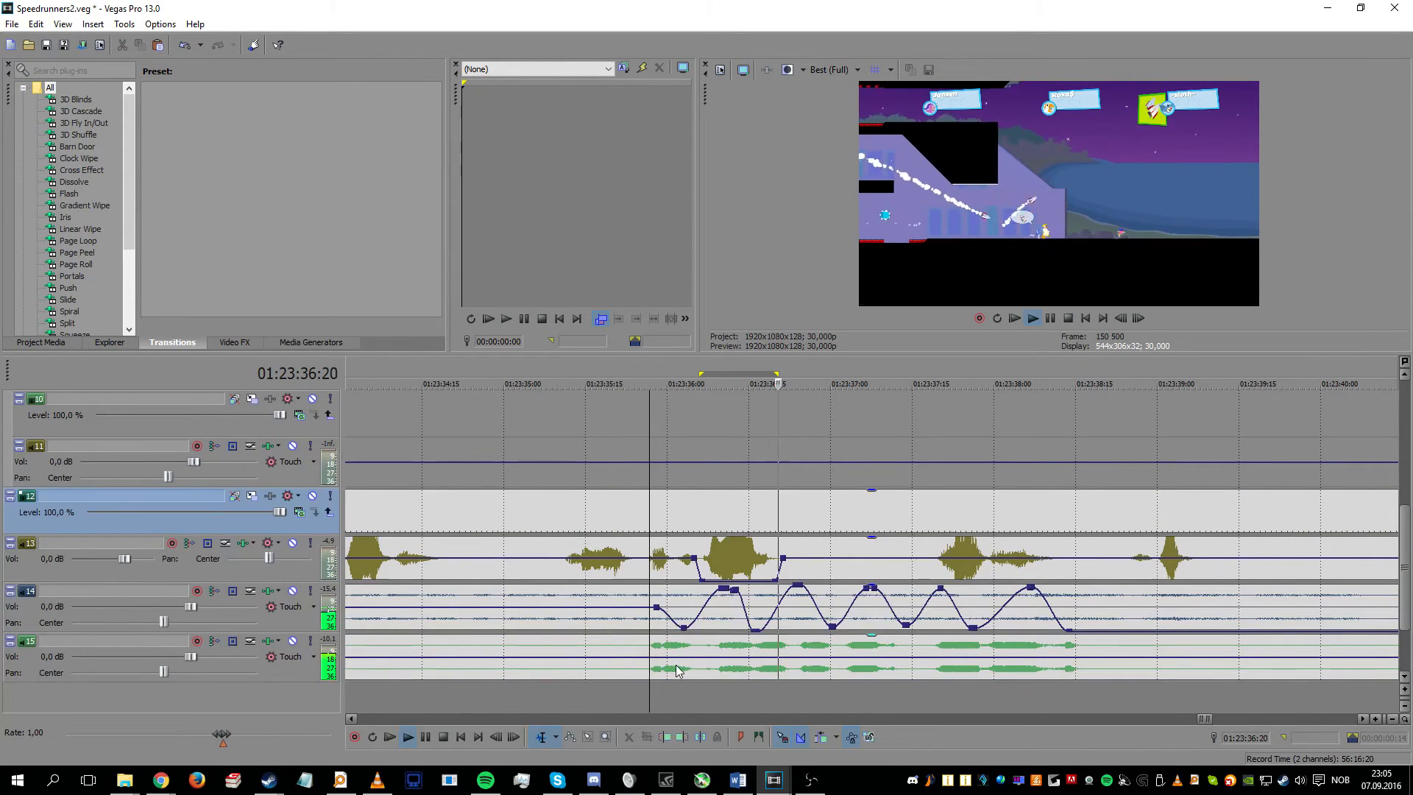
pyautogui.press('Return')
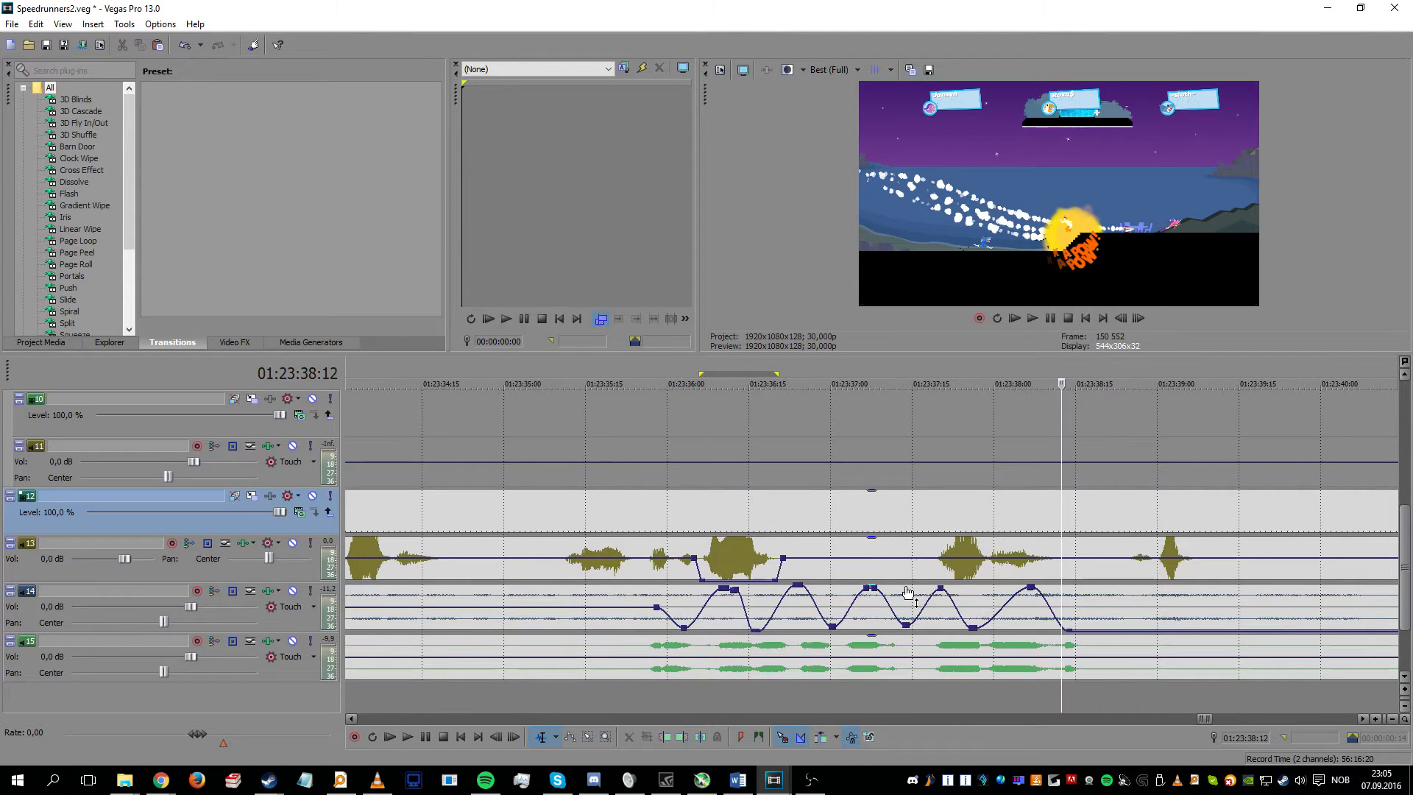
# Step: Set track 15's volume to -32.0 dB and play the section from just before 01:23:36:00
pyautogui.moveTo(190, 657); pyautogui.dragTo(100, 659)
pyautogui.click(668, 693)
pyautogui.click(646, 691)
pyautogui.press('space')
pyautogui.press('space')
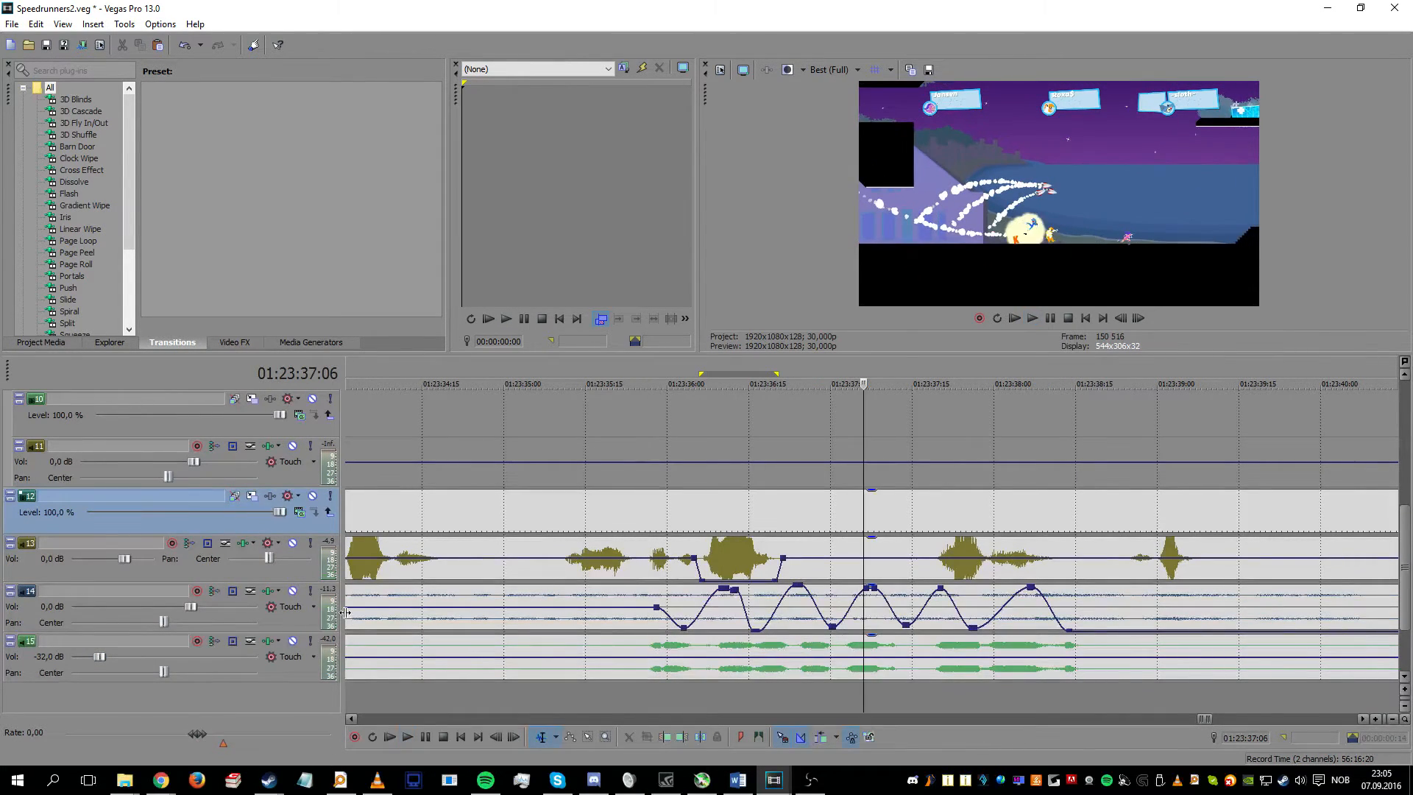
# Step: Reset all of track 14's volume envelope points and play the section from just before 01:23:36:00
pyautogui.click(296, 624)
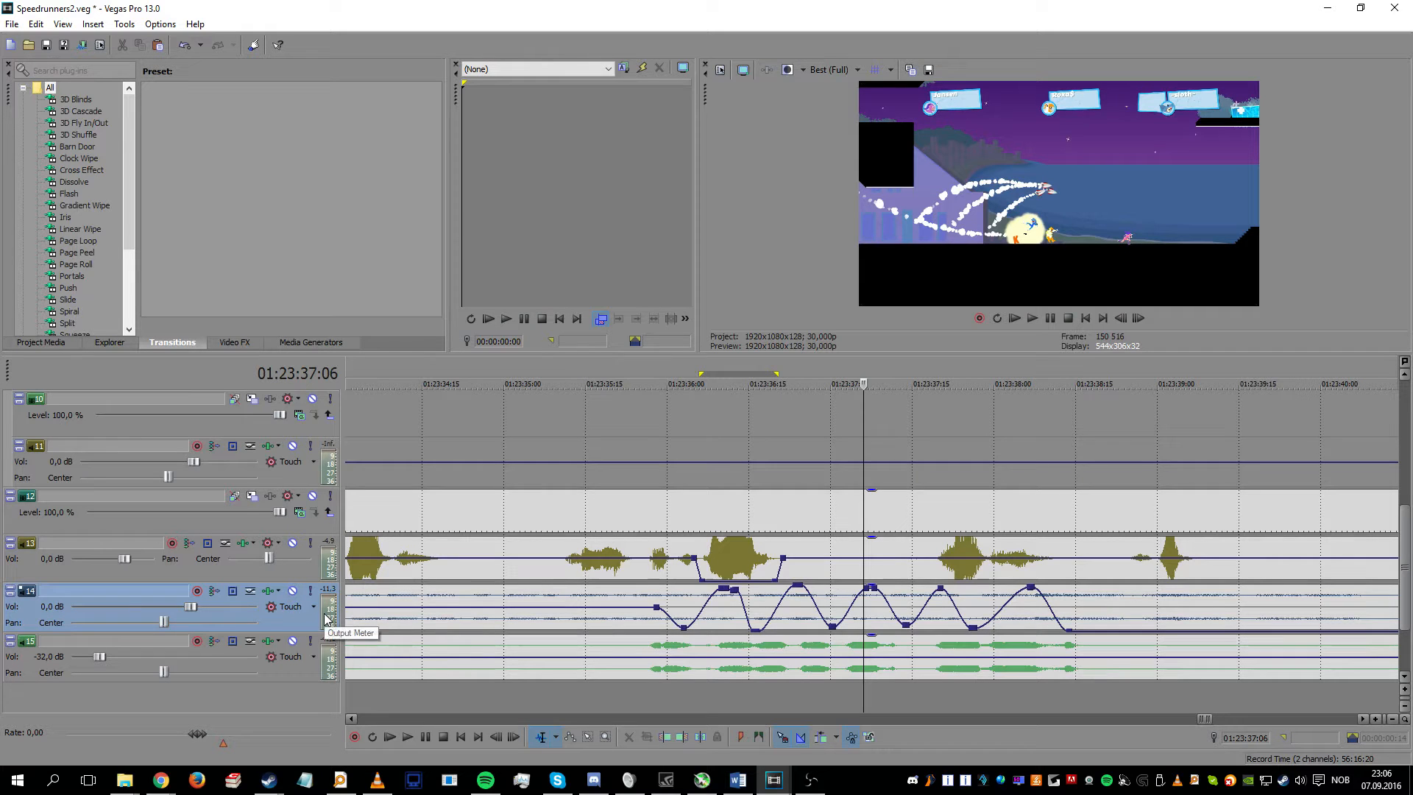
pyautogui.rightClick(527, 610)
pyautogui.click(542, 602)
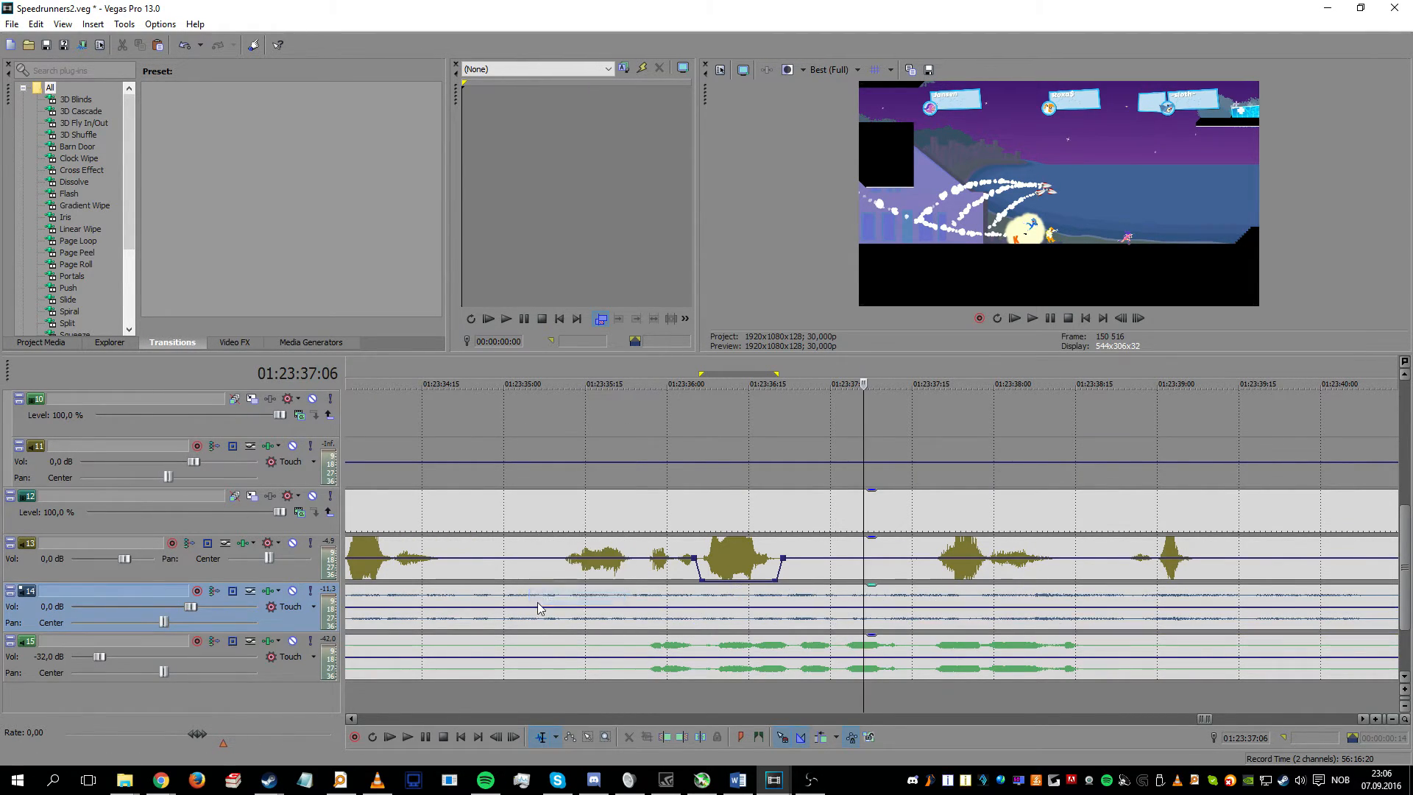
pyautogui.click(635, 680)
pyautogui.press('space')
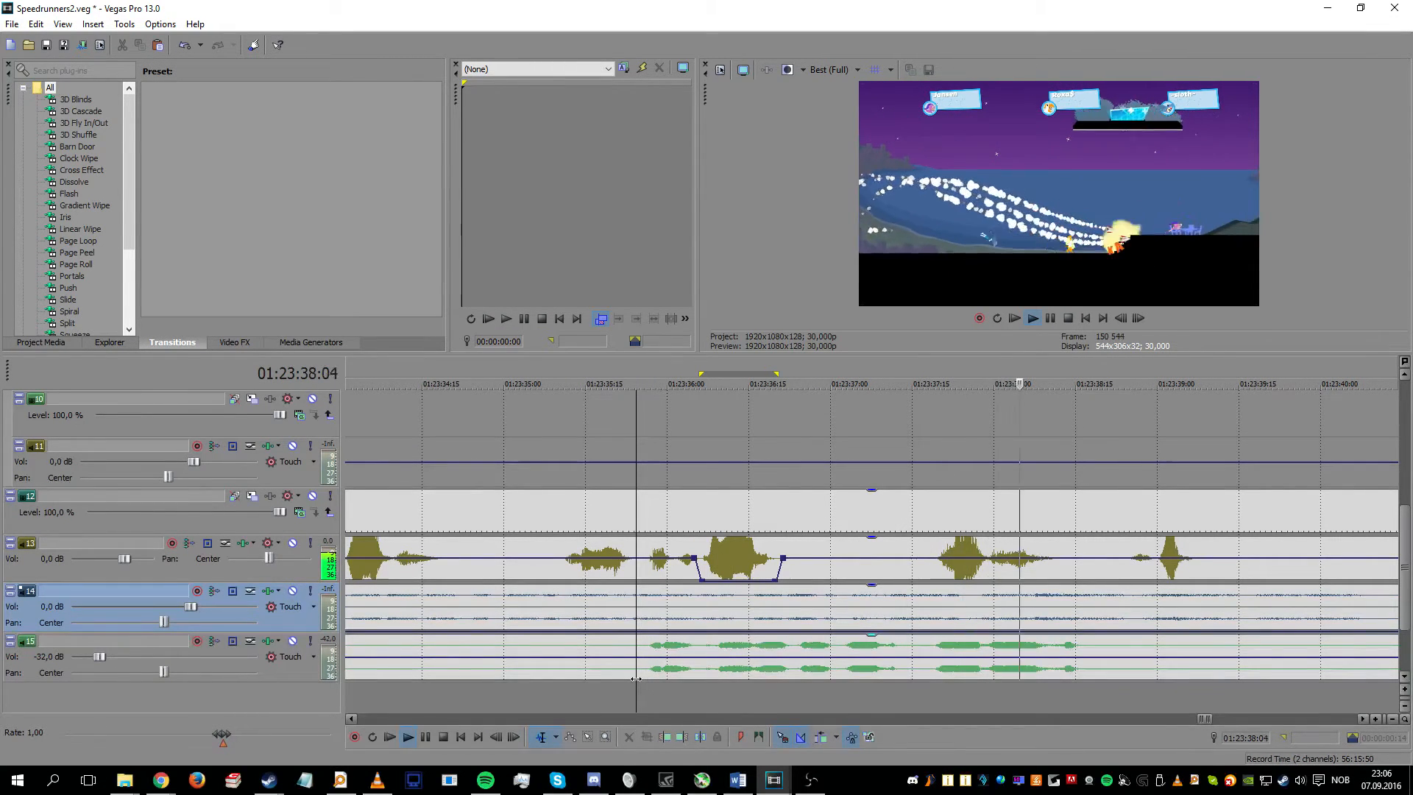
pyautogui.press('Return')
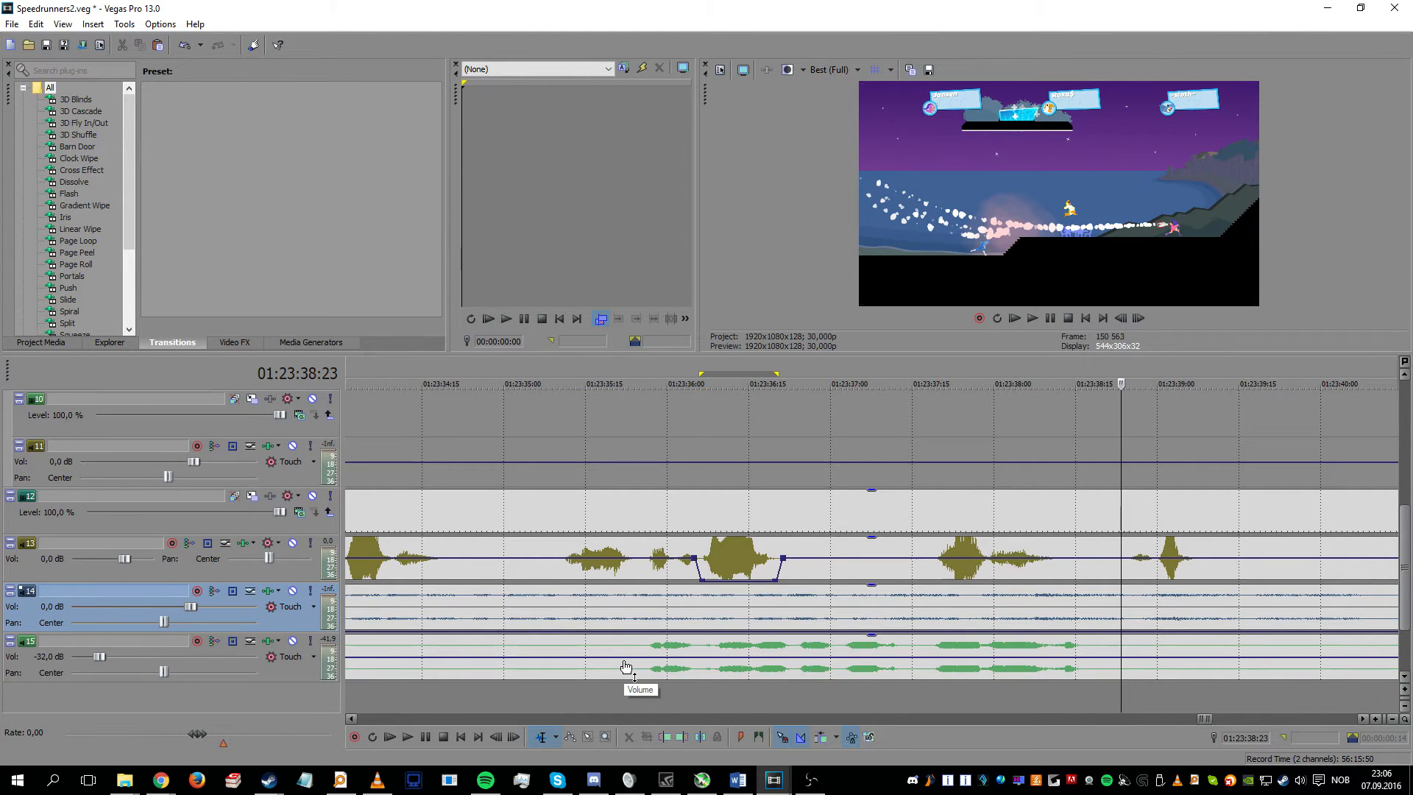
# Step: Raise track 15's whole volume envelope to its maximum and play the section to hear the boost
pyautogui.moveTo(626, 667); pyautogui.dragTo(637, 632)
pyautogui.click(652, 674)
pyautogui.press('space')
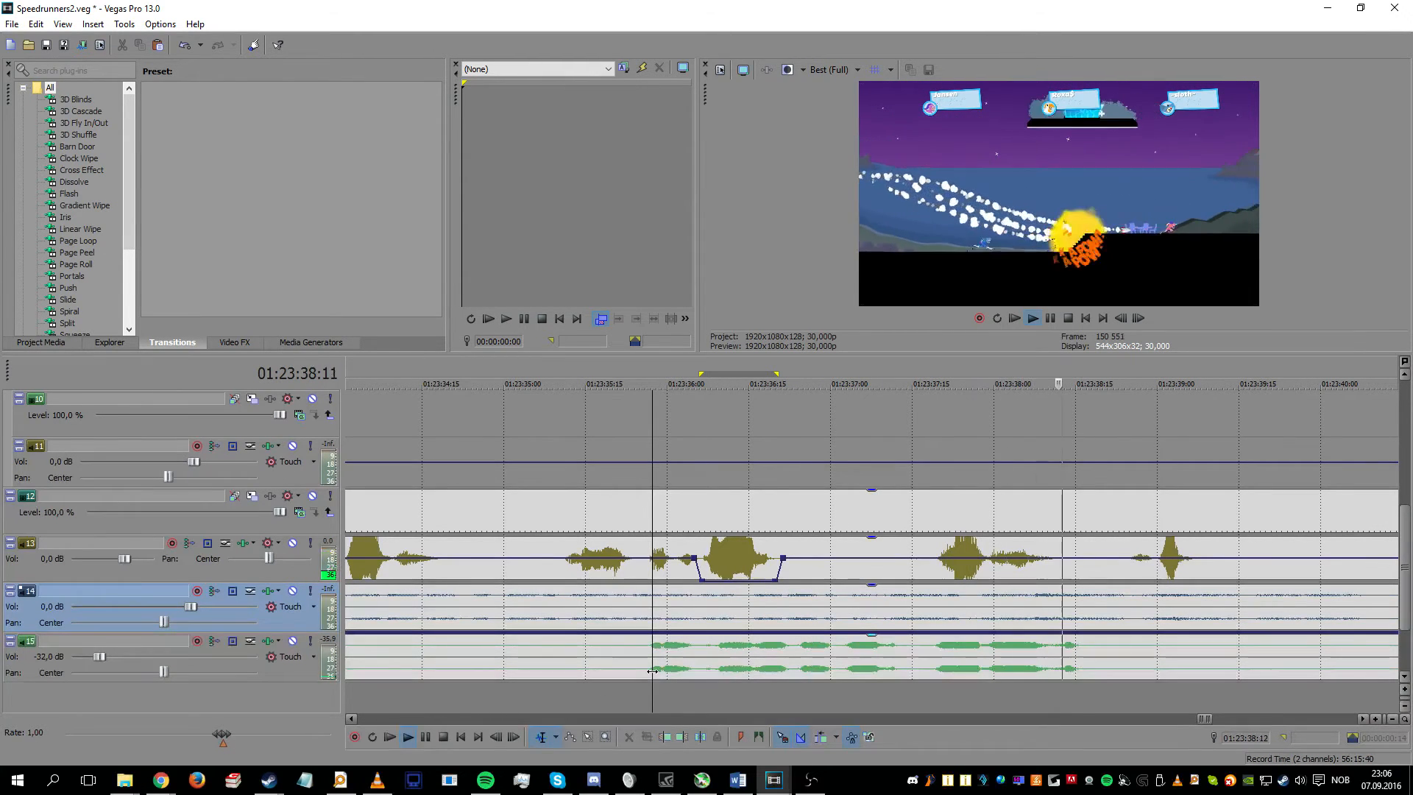
pyautogui.press('Return')
# Step: Set track 15's volume to -9.6 dB, play the section again, and stop at 01:23:39:16
pyautogui.moveTo(99, 657); pyautogui.dragTo(126, 657)
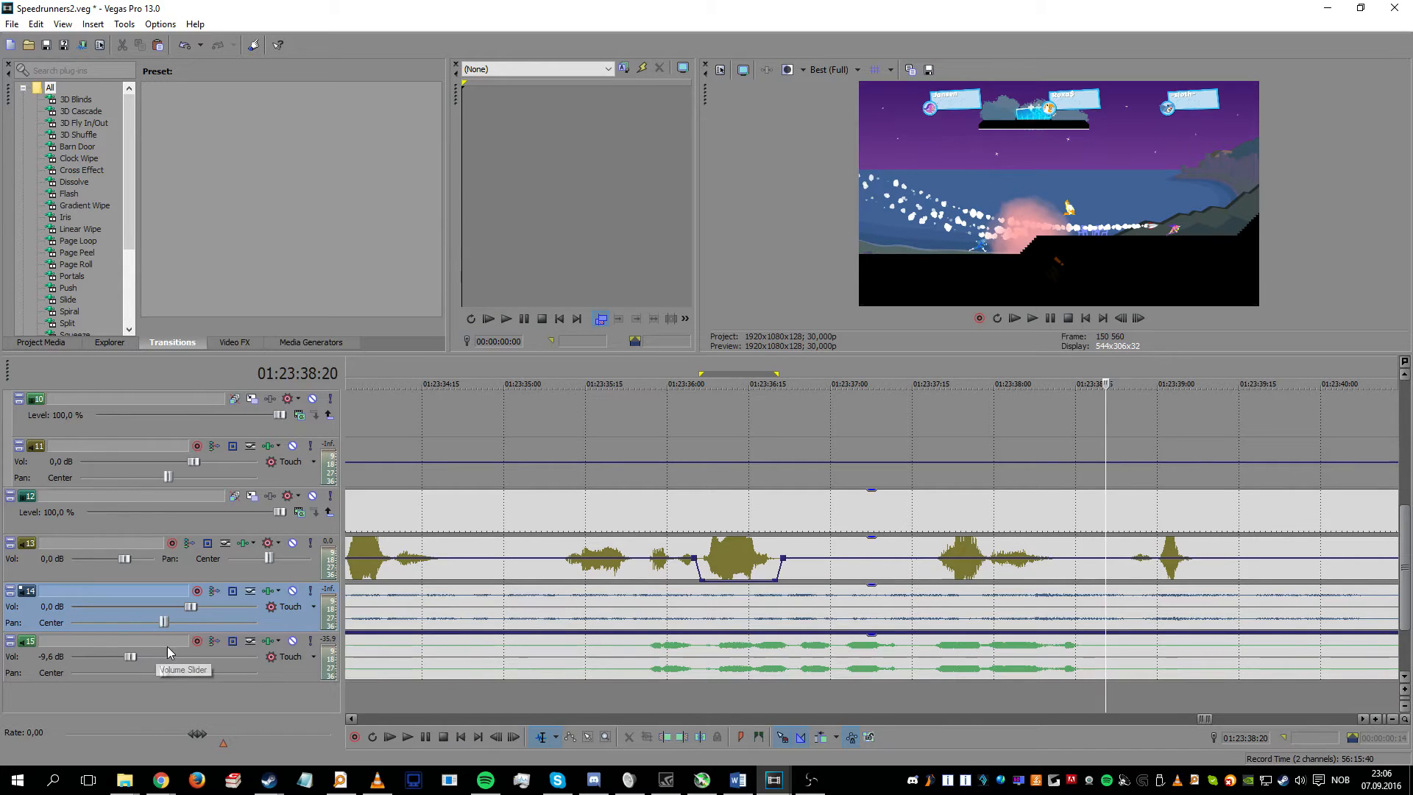
pyautogui.click(636, 700)
pyautogui.press('space')
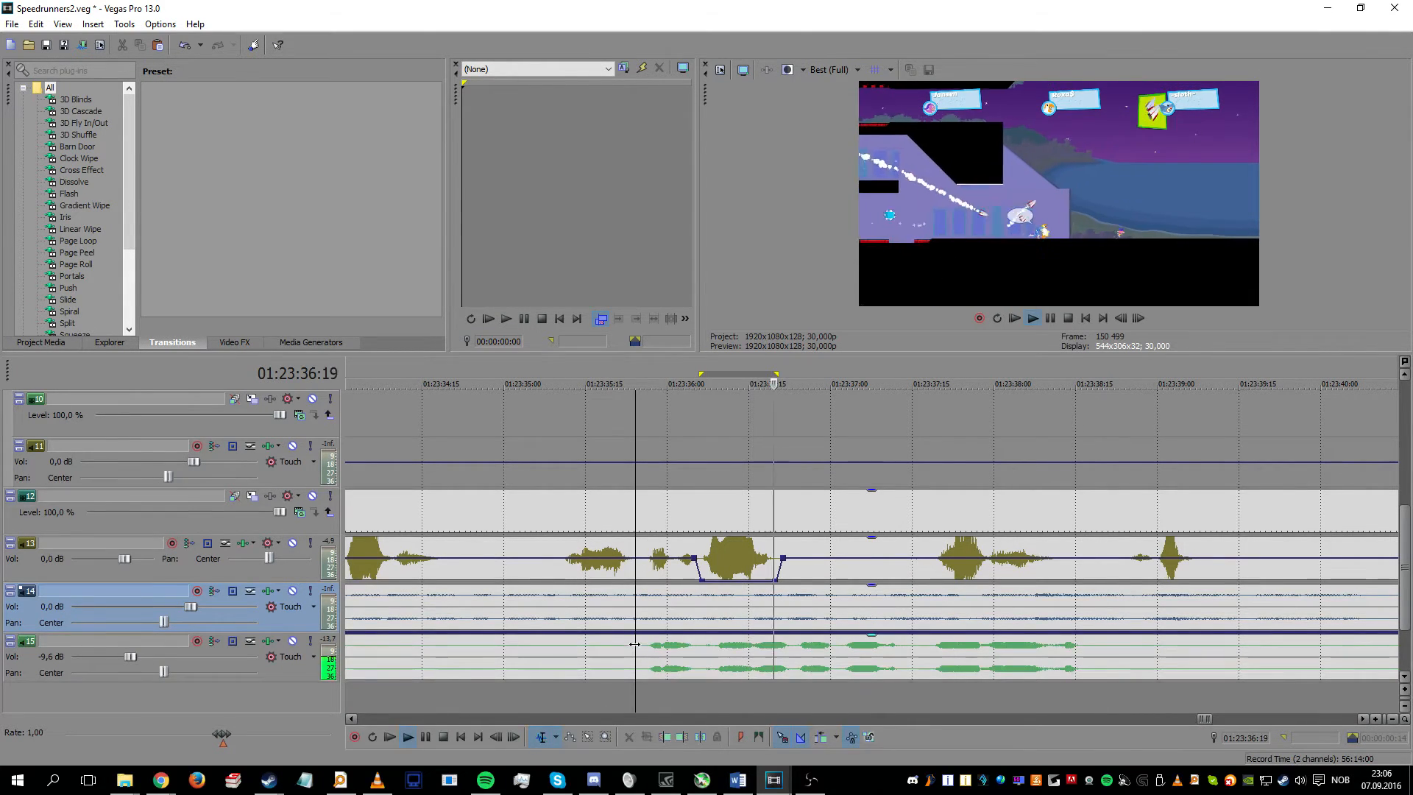
pyautogui.click(626, 660)
pyautogui.moveTo(625, 655)
pyautogui.mouseDown()
pyautogui.moveTo(612, 705)
pyautogui.moveTo(612, 660)
pyautogui.mouseUp()
pyautogui.press('Return')
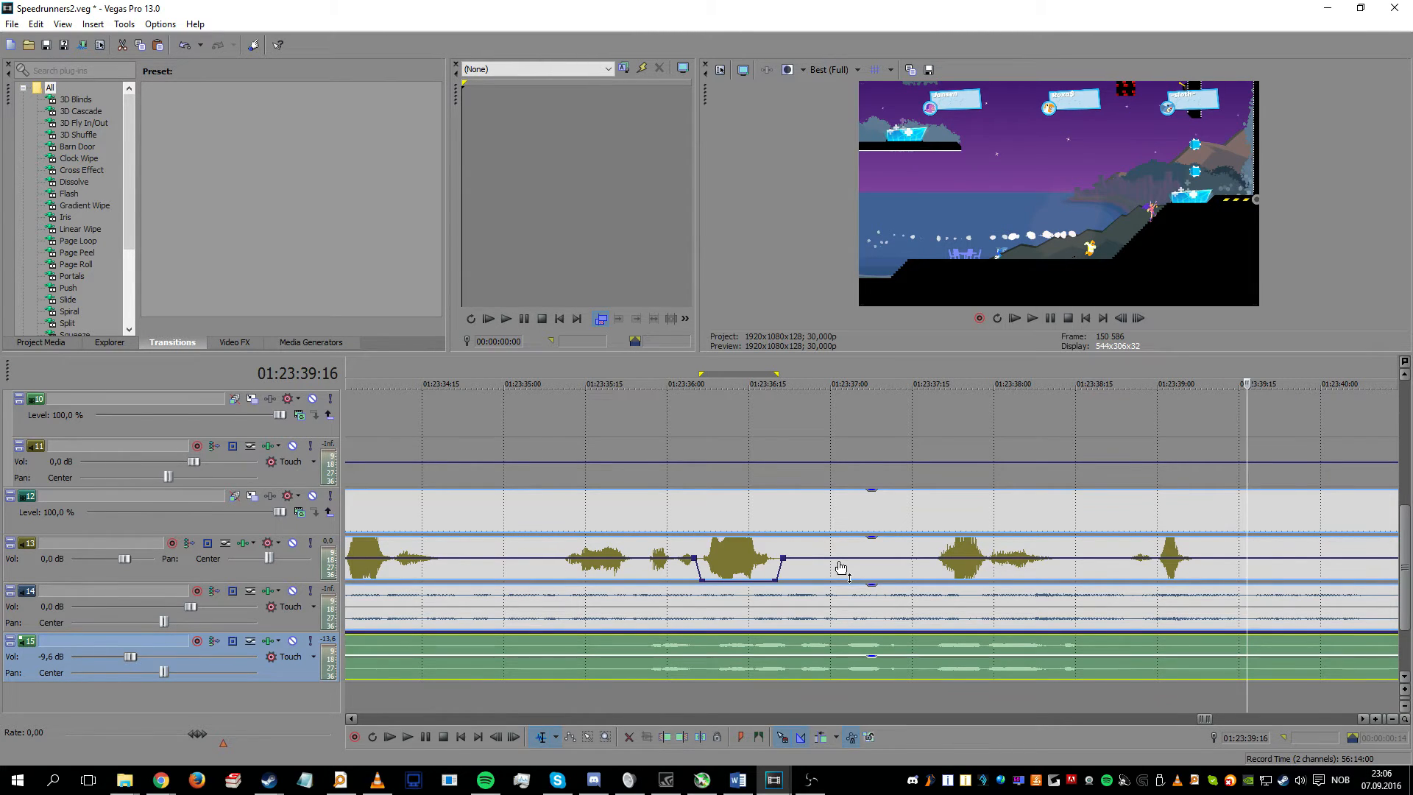
# Step: Raise track 14's volume envelope from silence, and silence track 13 from 01:23:39:00 to 01:23:39:09 with its volume envelope
pyautogui.moveTo(797, 631); pyautogui.dragTo(814, 615)
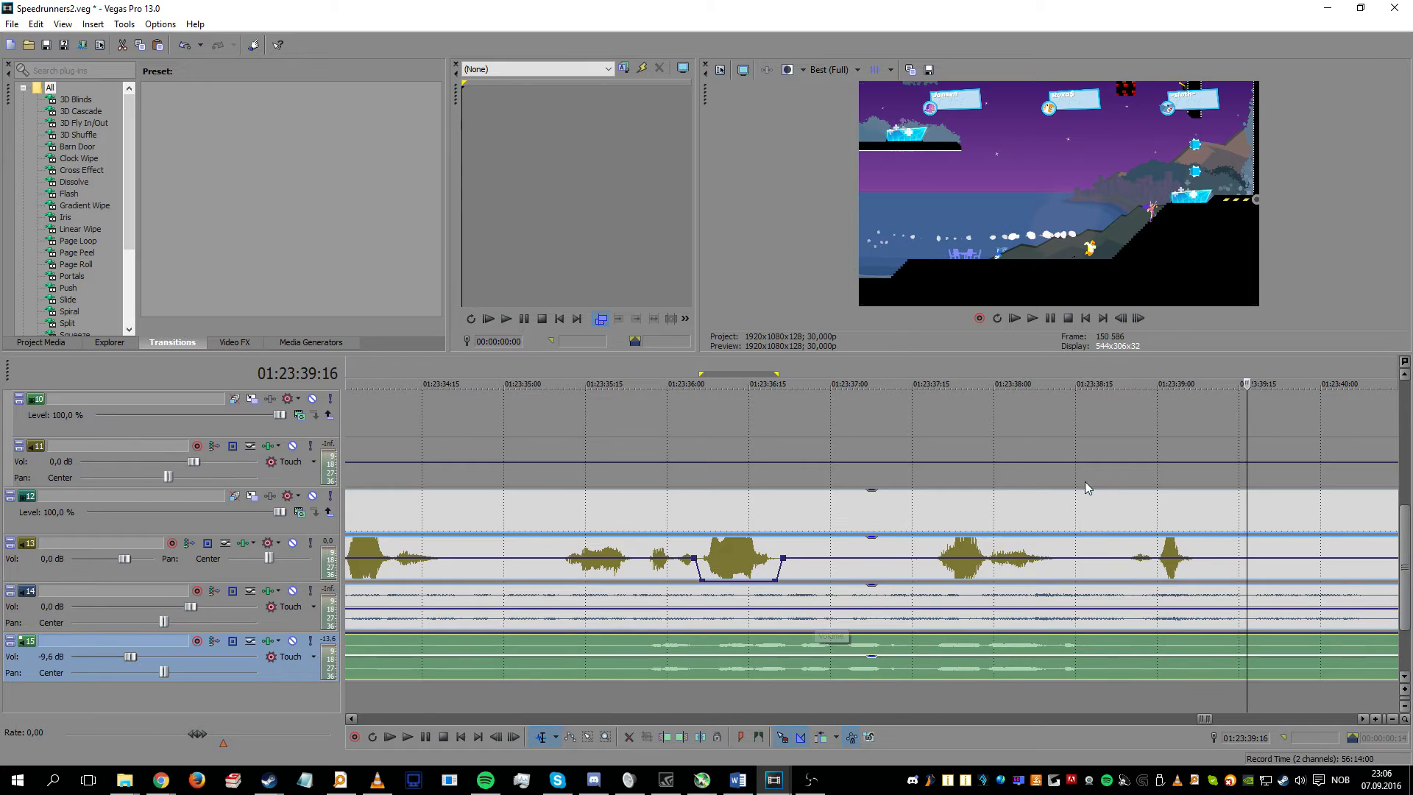
pyautogui.moveTo(1161, 451); pyautogui.dragTo(1208, 471)
pyautogui.moveTo(1176, 557); pyautogui.dragTo(1177, 581)
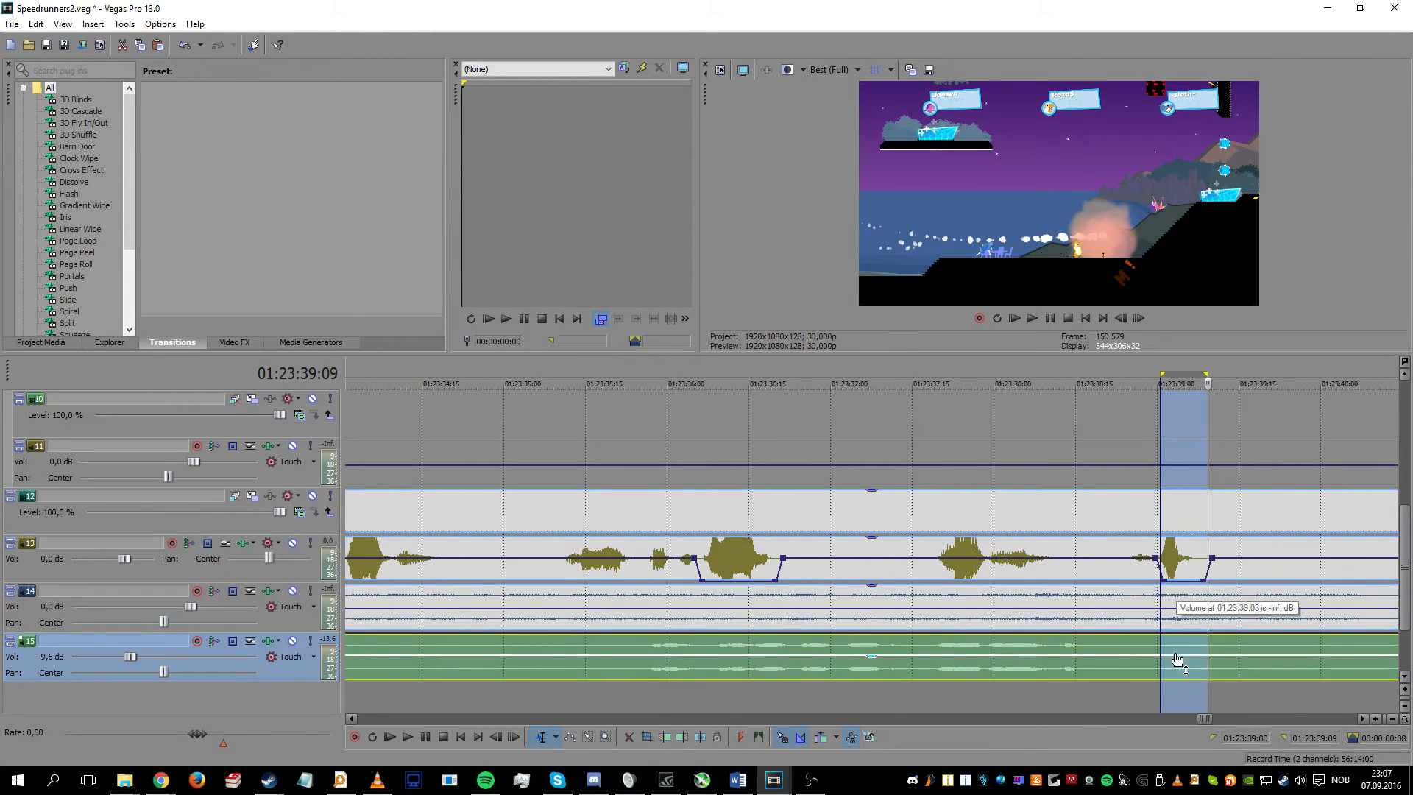
pyautogui.click(1103, 513)
pyautogui.press('space')
# Step: Switch to the ARK 3.veg project and place the cursor at 05:03:12;20
pyautogui.scroll(-10, 1079, 622)
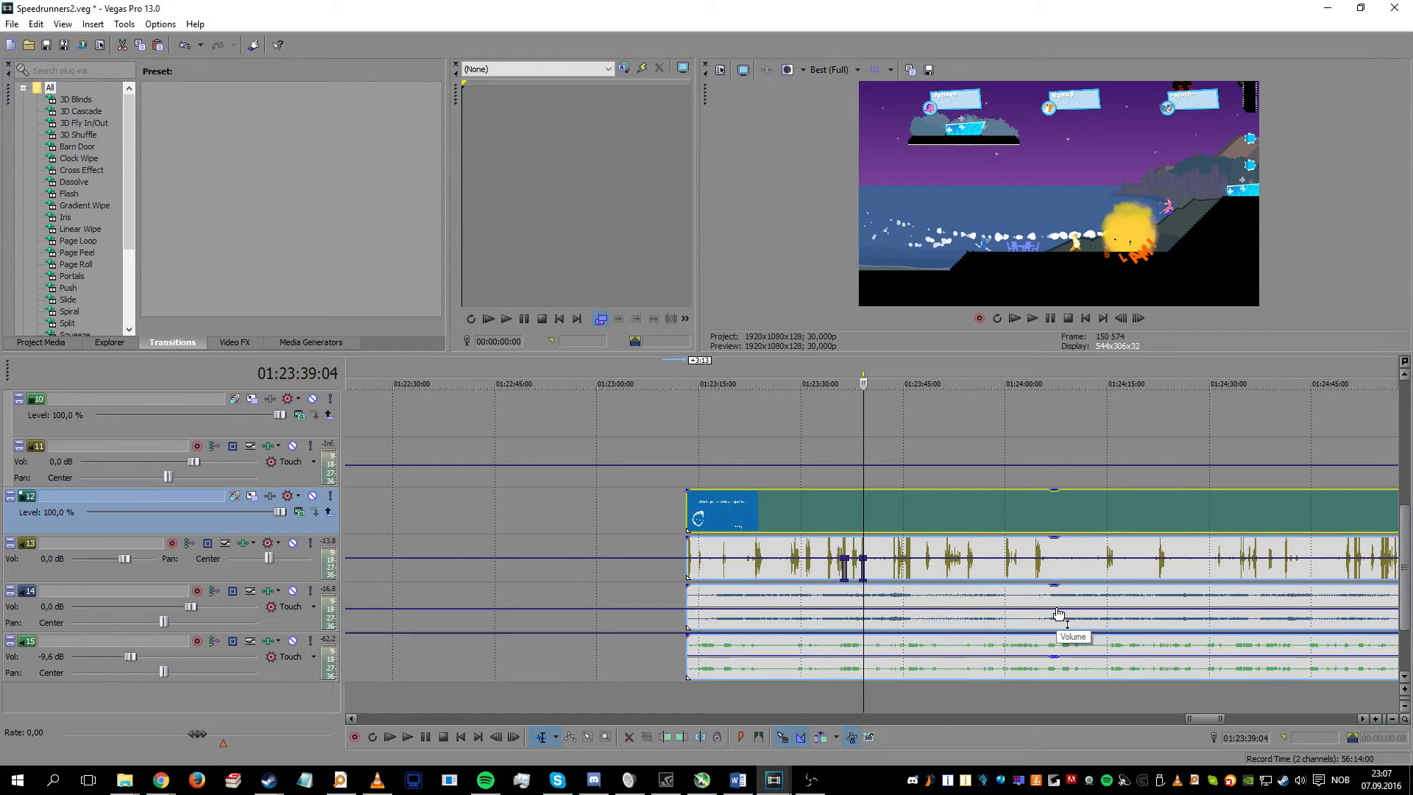
pyautogui.scroll(-1, 1038, 627)
pyautogui.moveTo(766, 786)
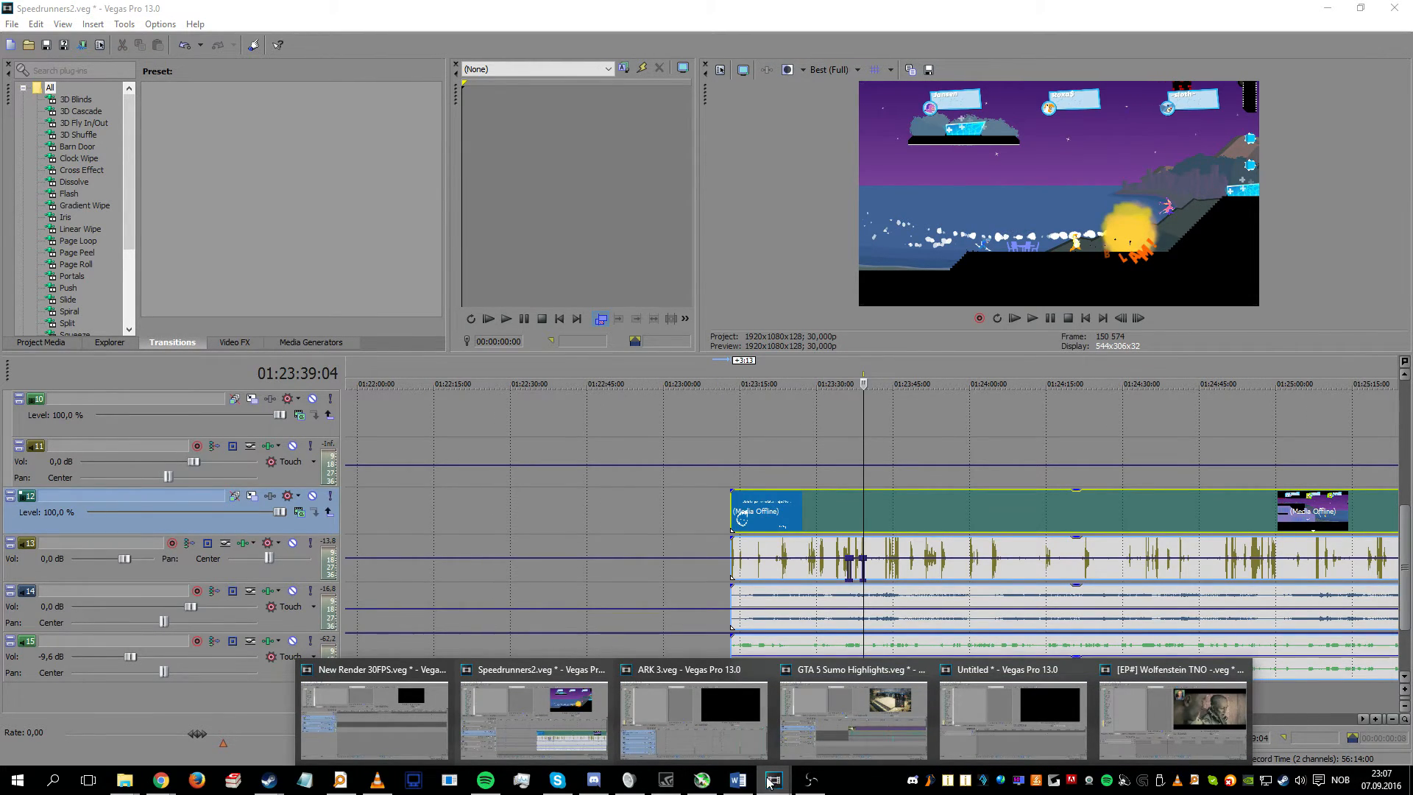
pyautogui.click(651, 679)
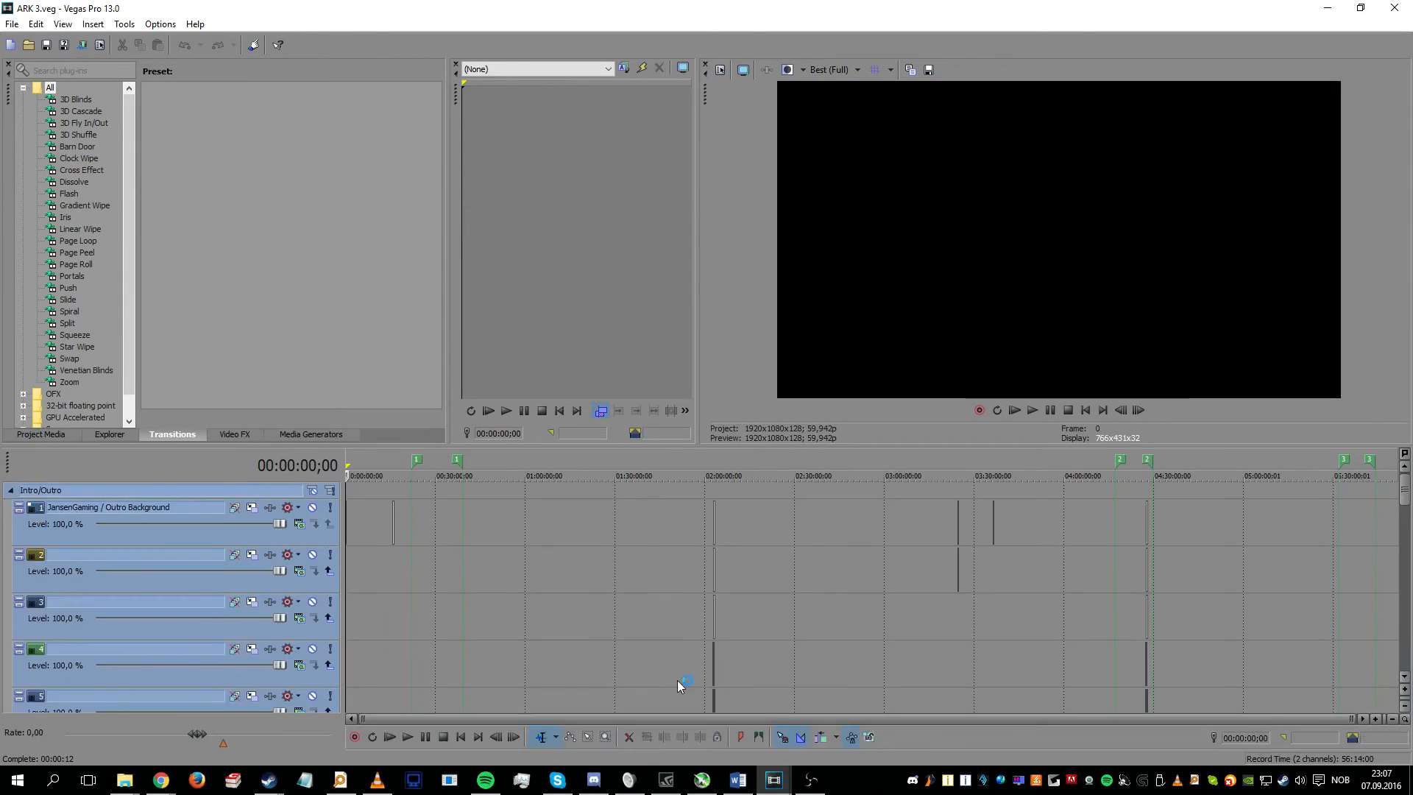
pyautogui.keyDown('shift'); pyautogui.click(1256, 610); pyautogui.keyUp('shift')
pyautogui.click(1253, 611)
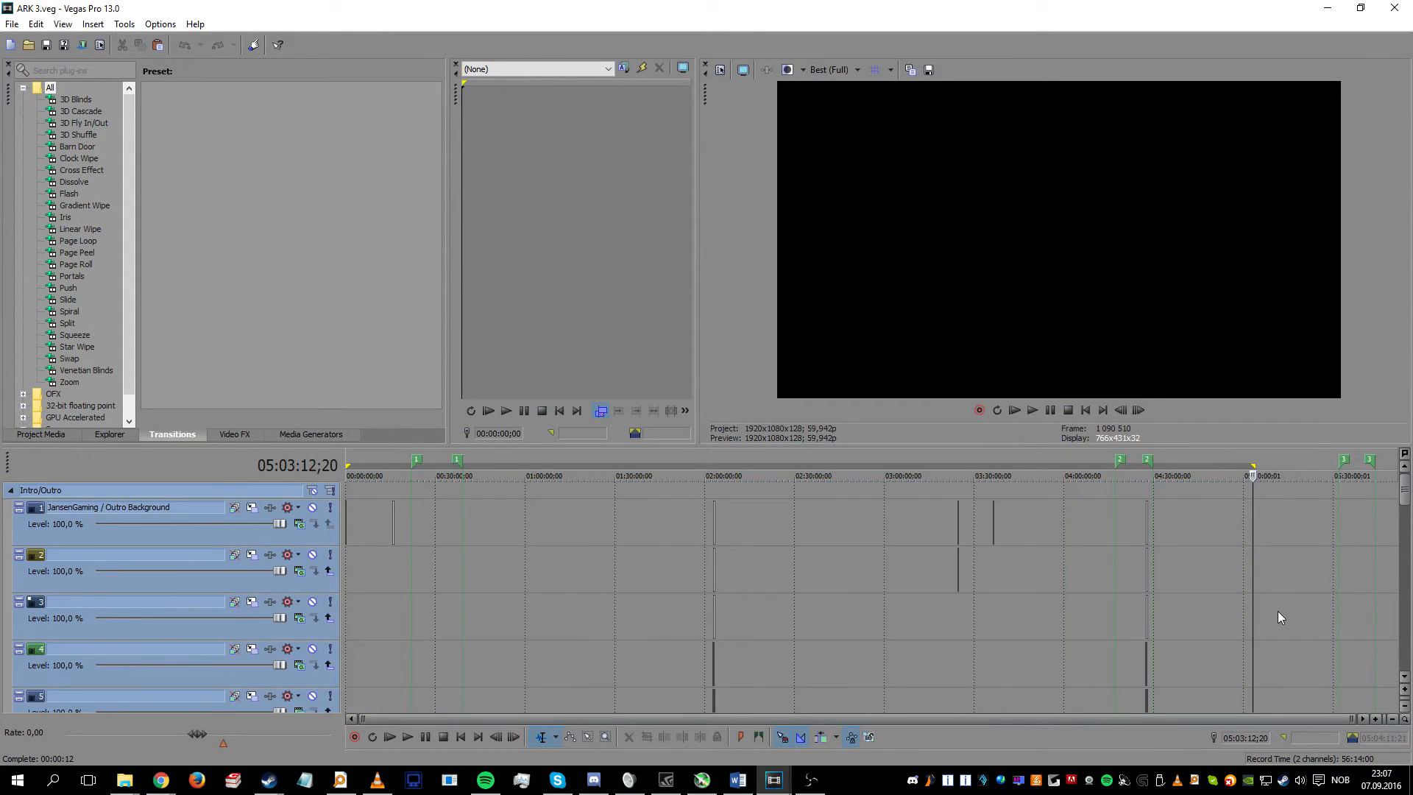
# Step: Enlarge the timeline area by shrinking the panes above it, and bring tracks 12 to 20 into view
pyautogui.scroll(3, 1278, 611)
pyautogui.scroll(-5, 1281, 611)
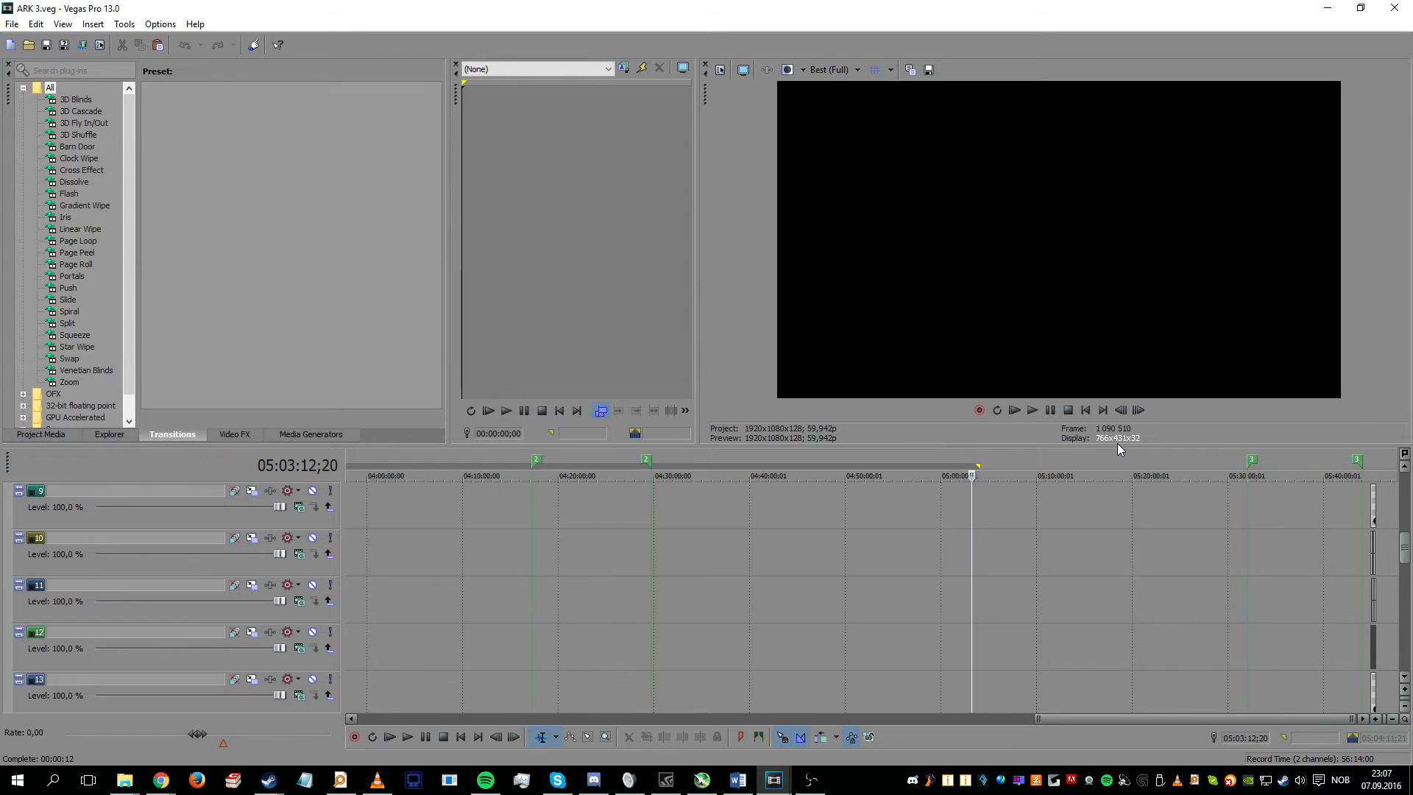
pyautogui.moveTo(1124, 446); pyautogui.dragTo(1126, 244)
pyautogui.scroll(-4, 1127, 425)
pyautogui.click(1327, 484)
pyautogui.scroll(-3, 1325, 485)
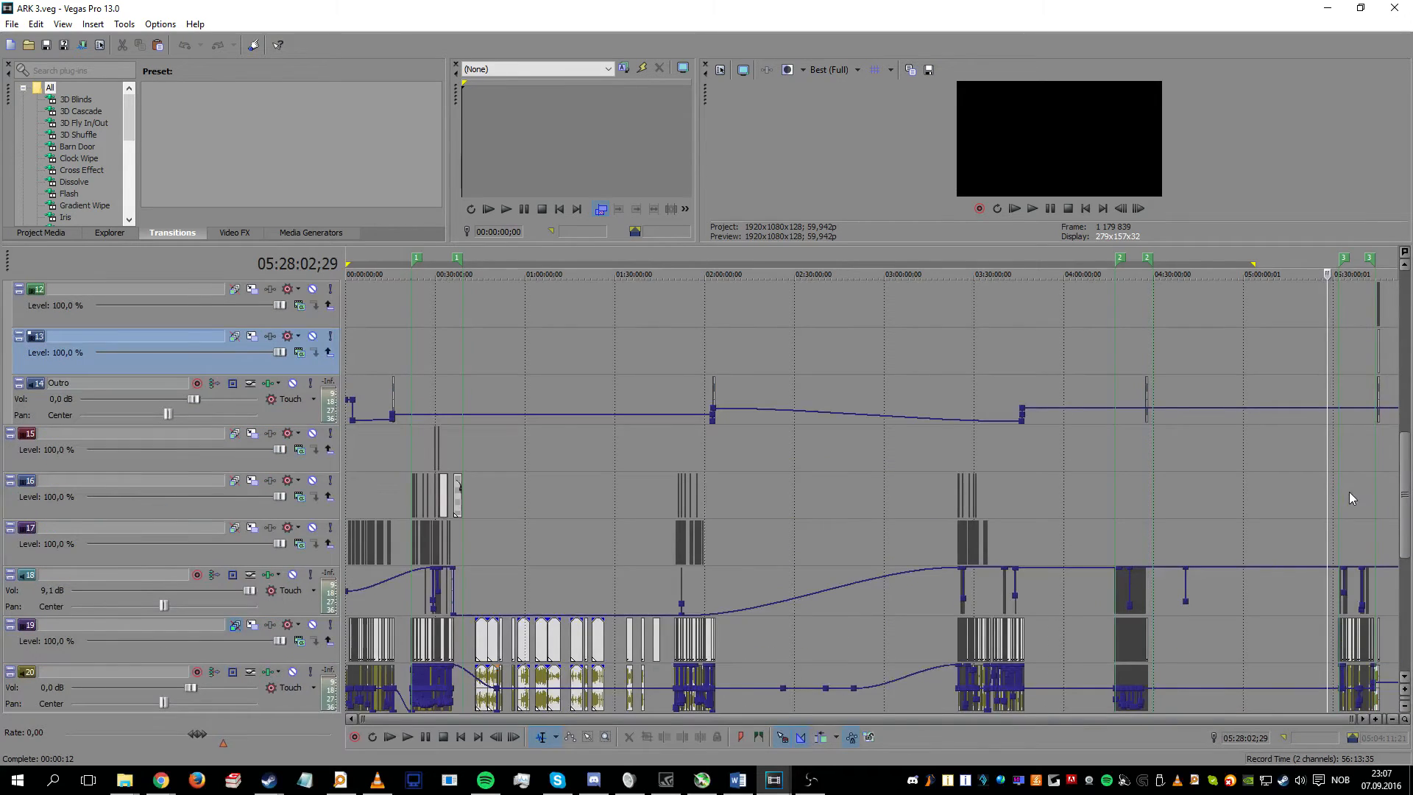
# Step: Examine the cut clips and volume envelopes on tracks 18 to 22 around 05:39:40;17
pyautogui.click(1344, 495)
pyautogui.scroll(5, 1330, 502)
pyautogui.scroll(2, 1329, 502)
pyautogui.click(1306, 509)
pyautogui.scroll(6, 1305, 509)
pyautogui.click(1029, 489)
pyautogui.scroll(-3, 1023, 492)
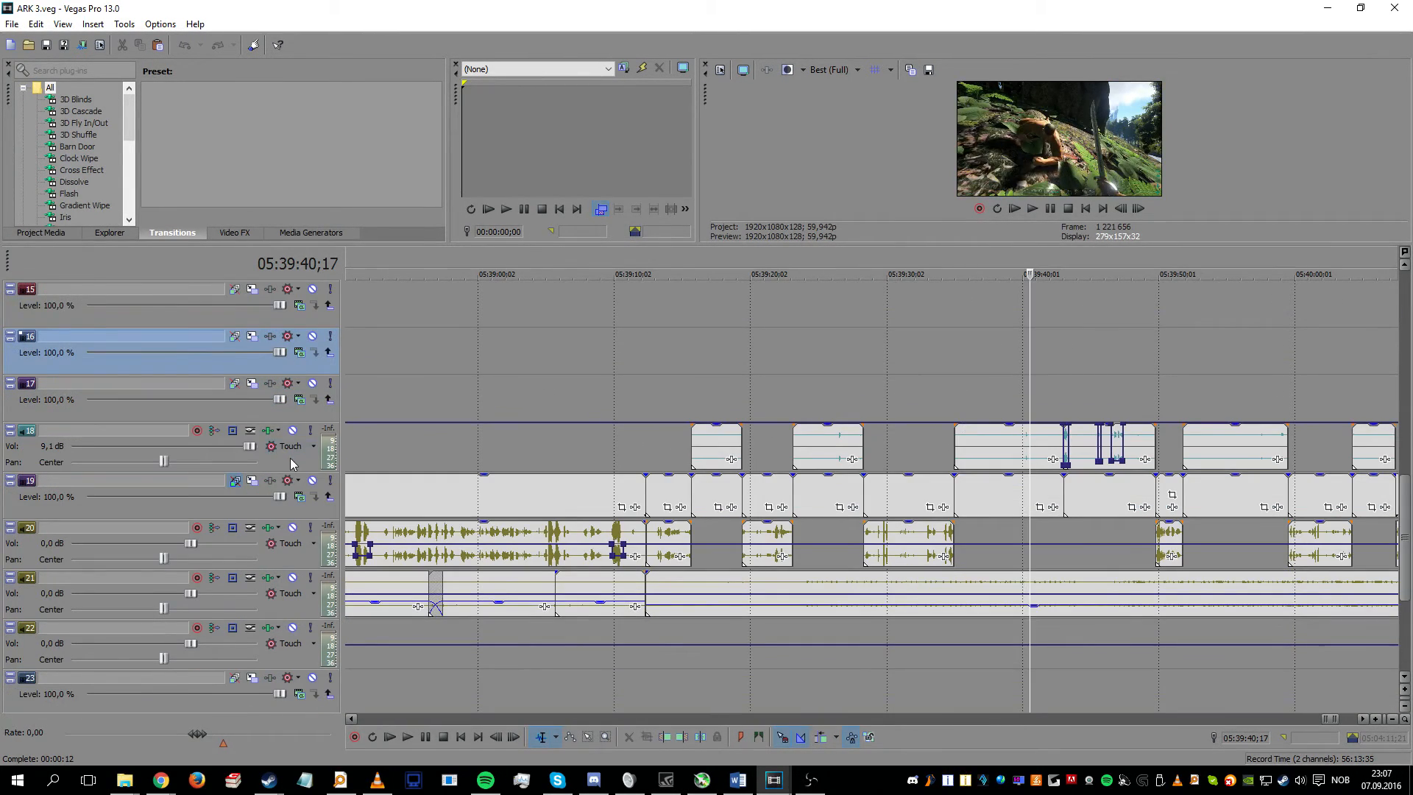
# Step: Set track 18's volume to 12.0 dB and look over its envelope across the project
pyautogui.click(294, 461)
pyautogui.moveTo(237, 452); pyautogui.dragTo(247, 450)
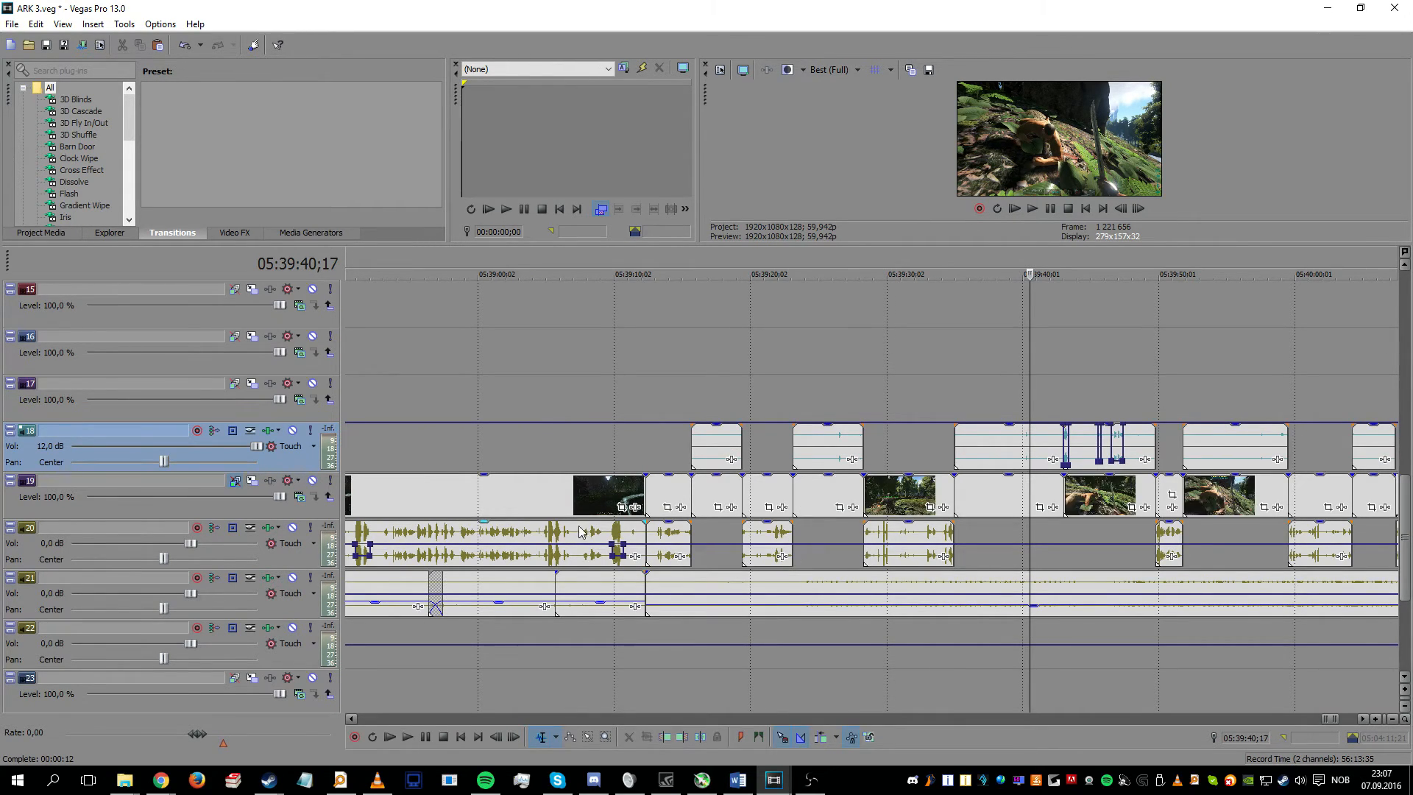
pyautogui.scroll(-12, 750, 552)
pyautogui.scroll(6, 1298, 536)
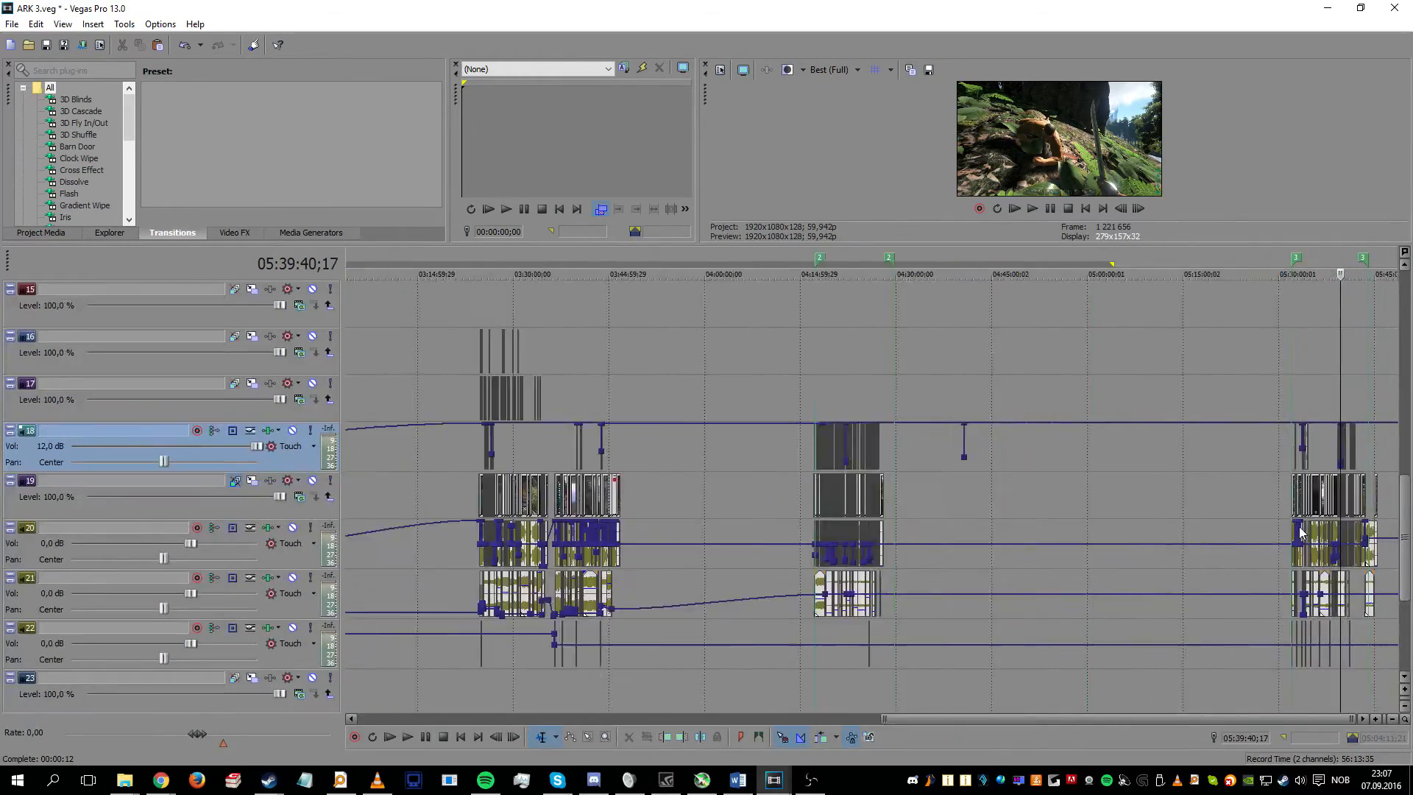
pyautogui.scroll(8, 1266, 534)
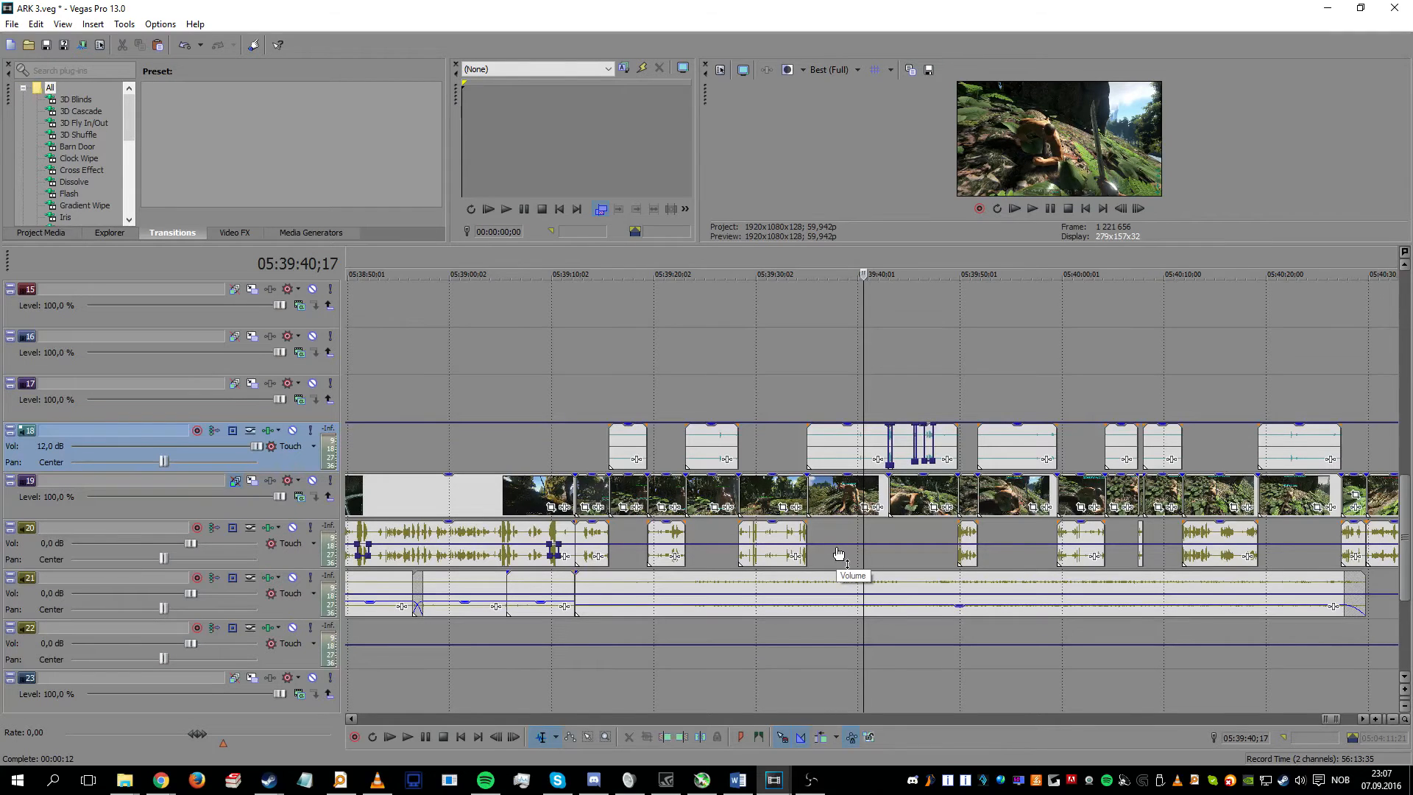
# Step: Set track 18's volume to 0.0 dB and reset all points of its volume envelope
pyautogui.click(806, 391)
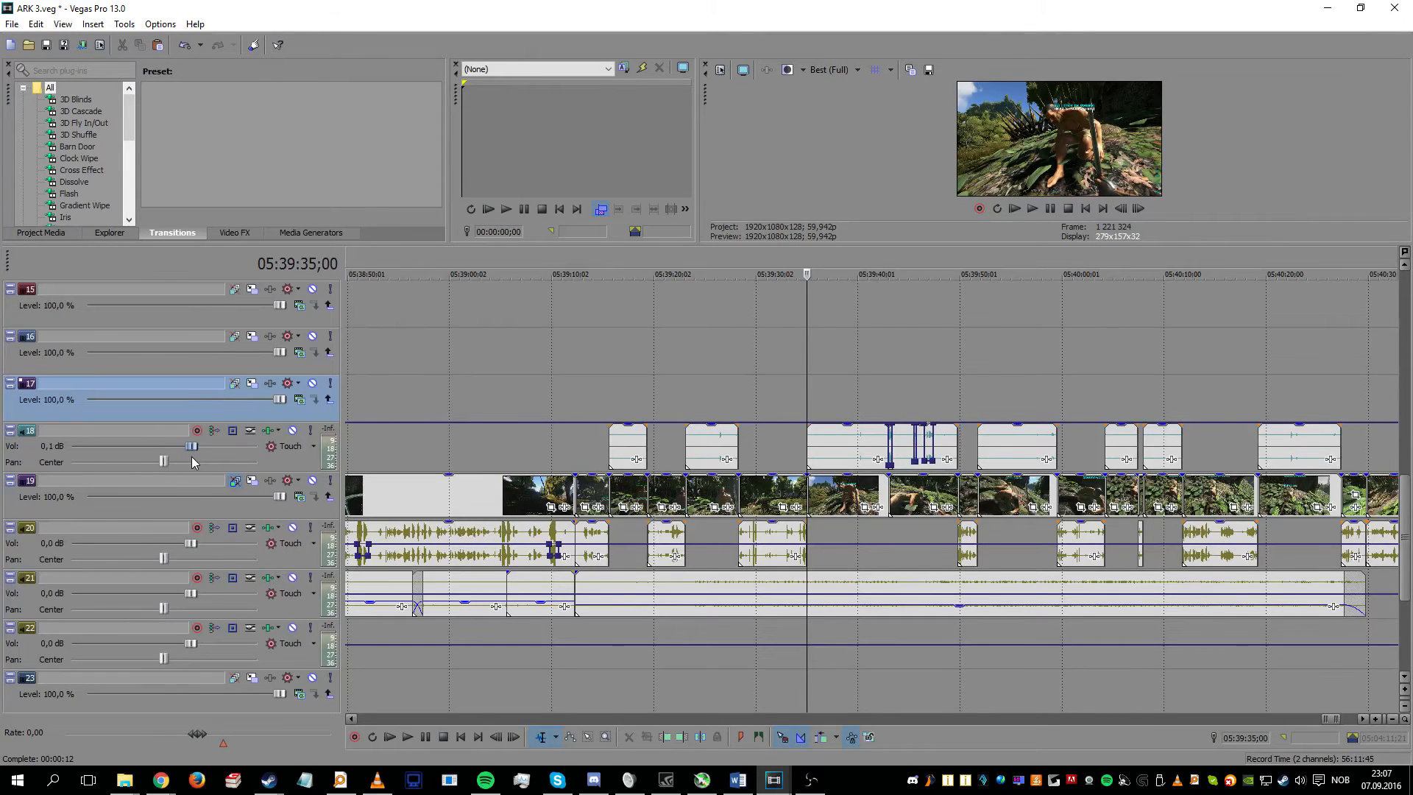
pyautogui.rightClick(575, 431)
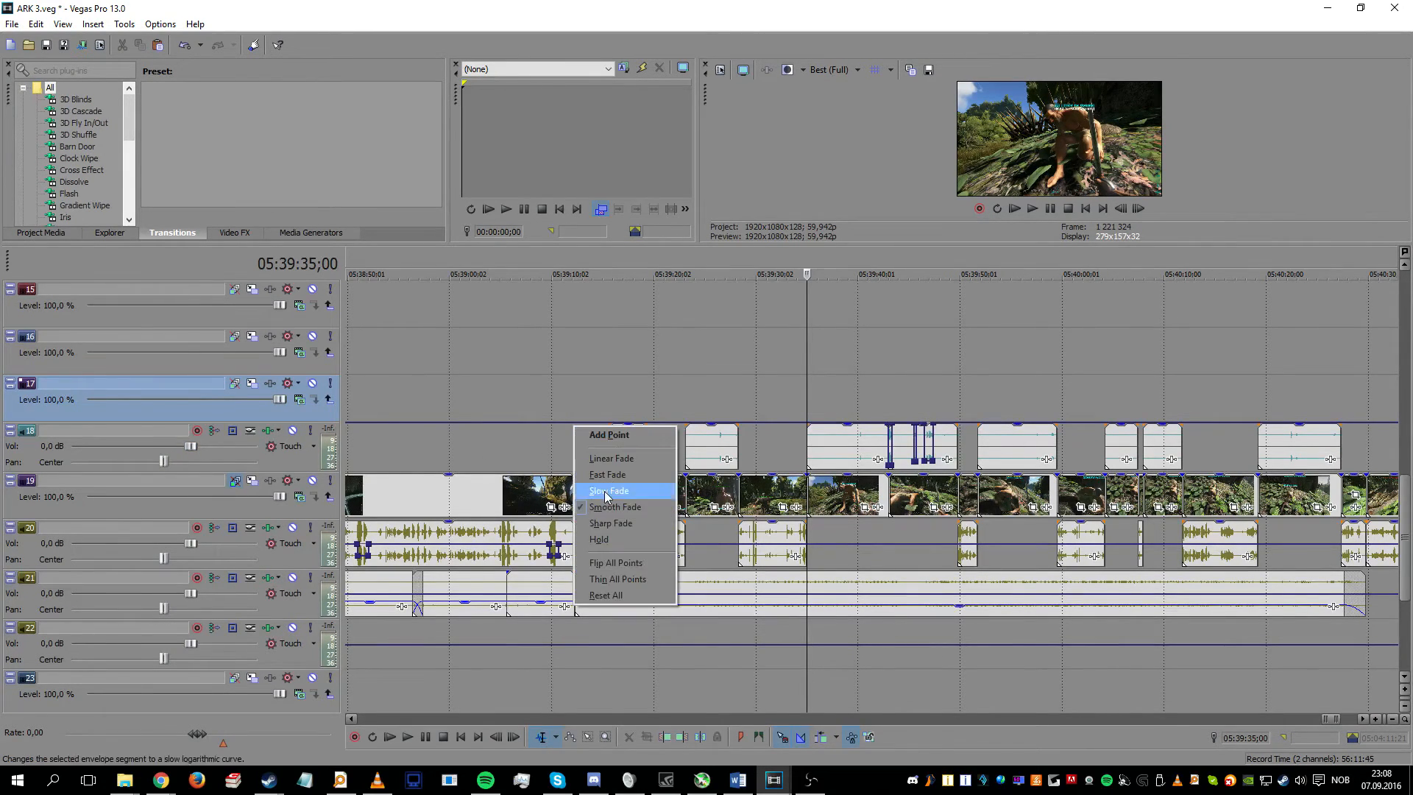
pyautogui.click(621, 591)
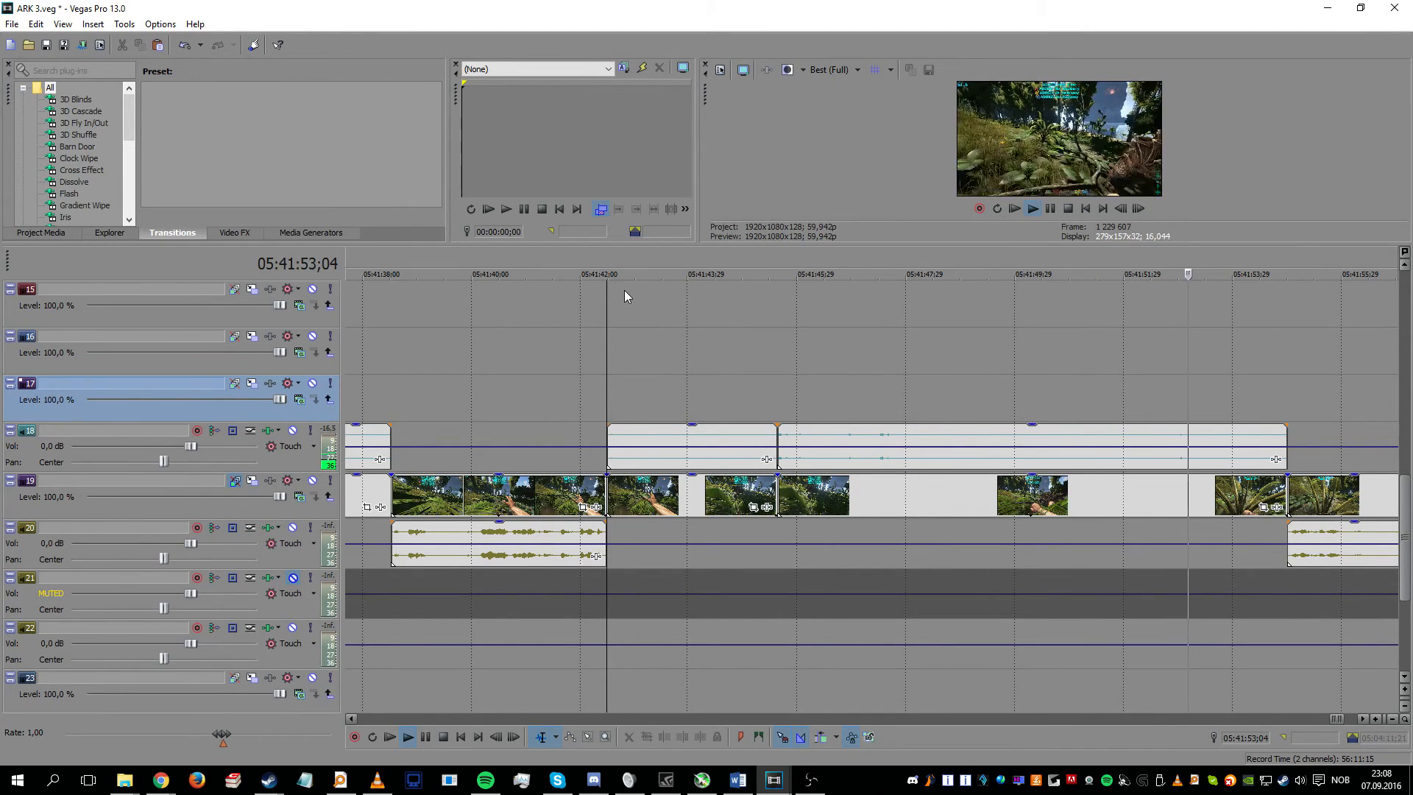
# Step: Stop playback at 05:41:54;29, then raise track 18's volume to 12.0 dB and its volume envelope to the maximum
pyautogui.press('Return')
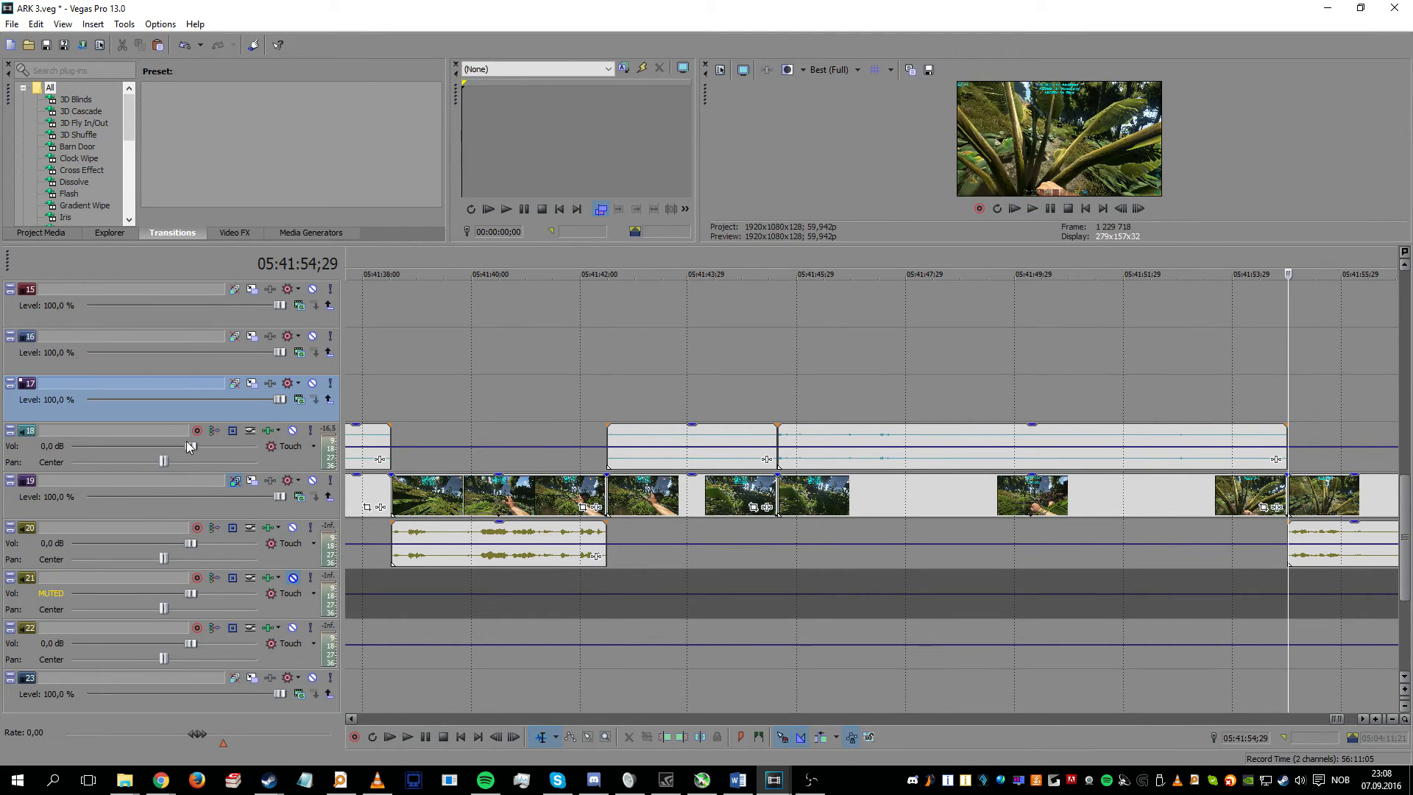
pyautogui.moveTo(581, 457); pyautogui.dragTo(637, 382)
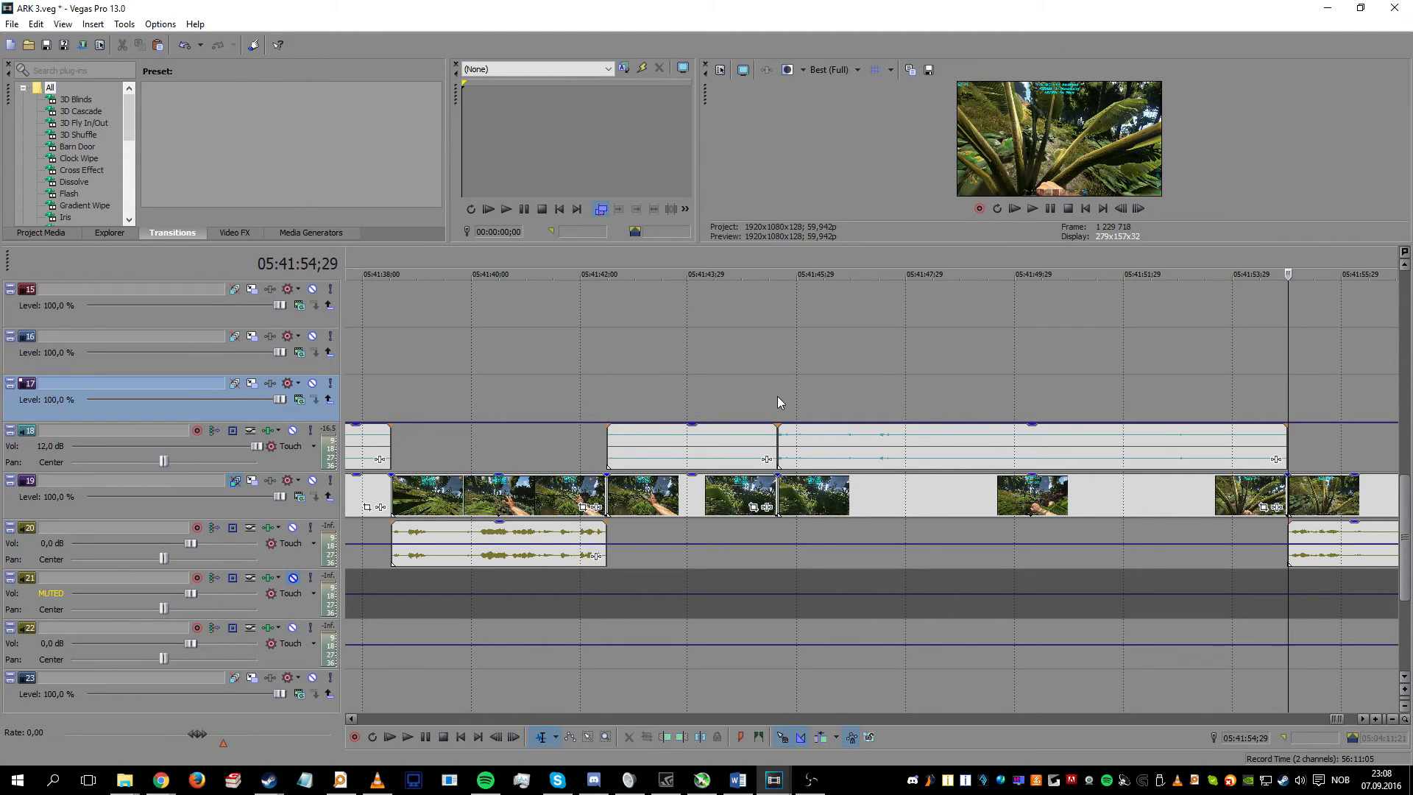
# Step: Play the track 18 clips from 05:41:42;10 and pause at 05:41:48;17
pyautogui.click(599, 390)
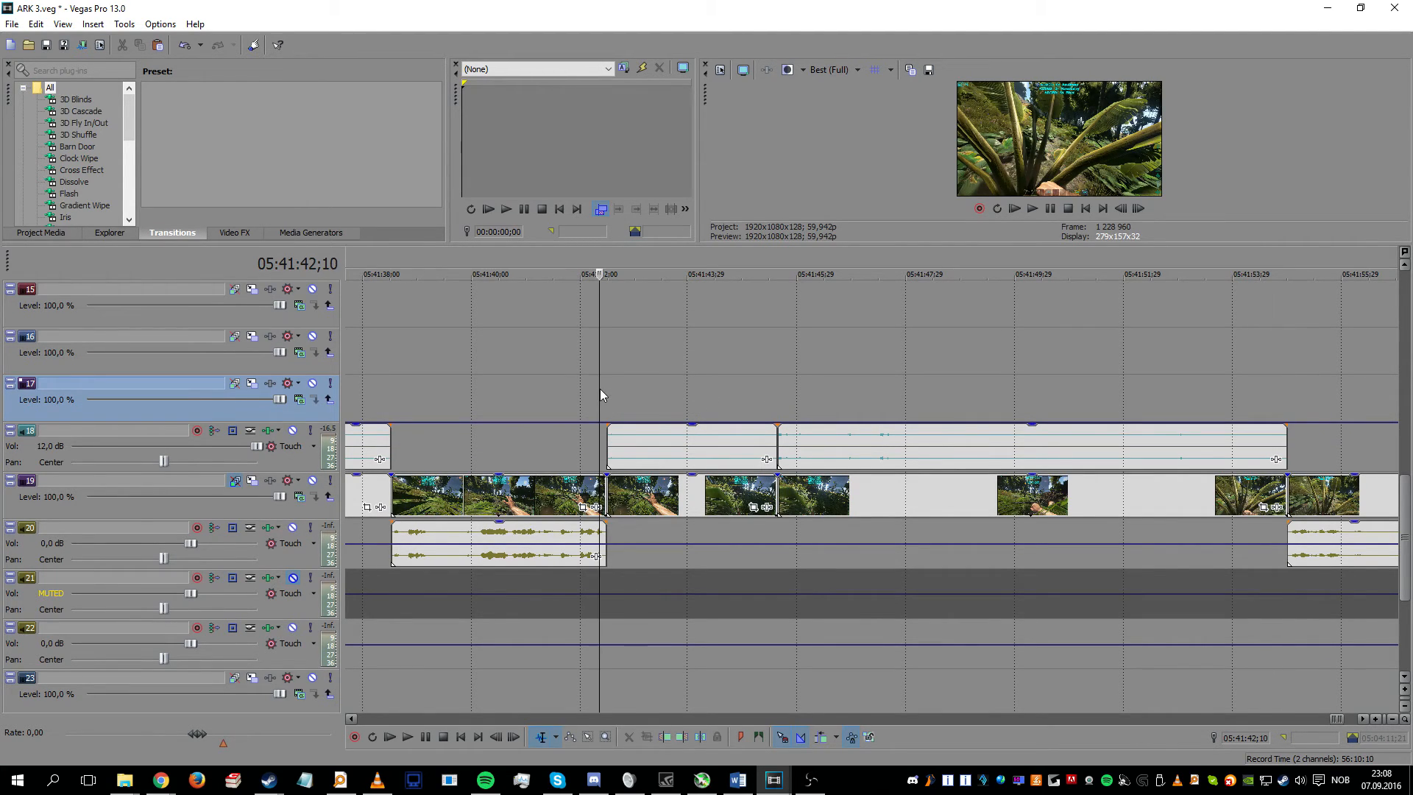
pyautogui.press('space')
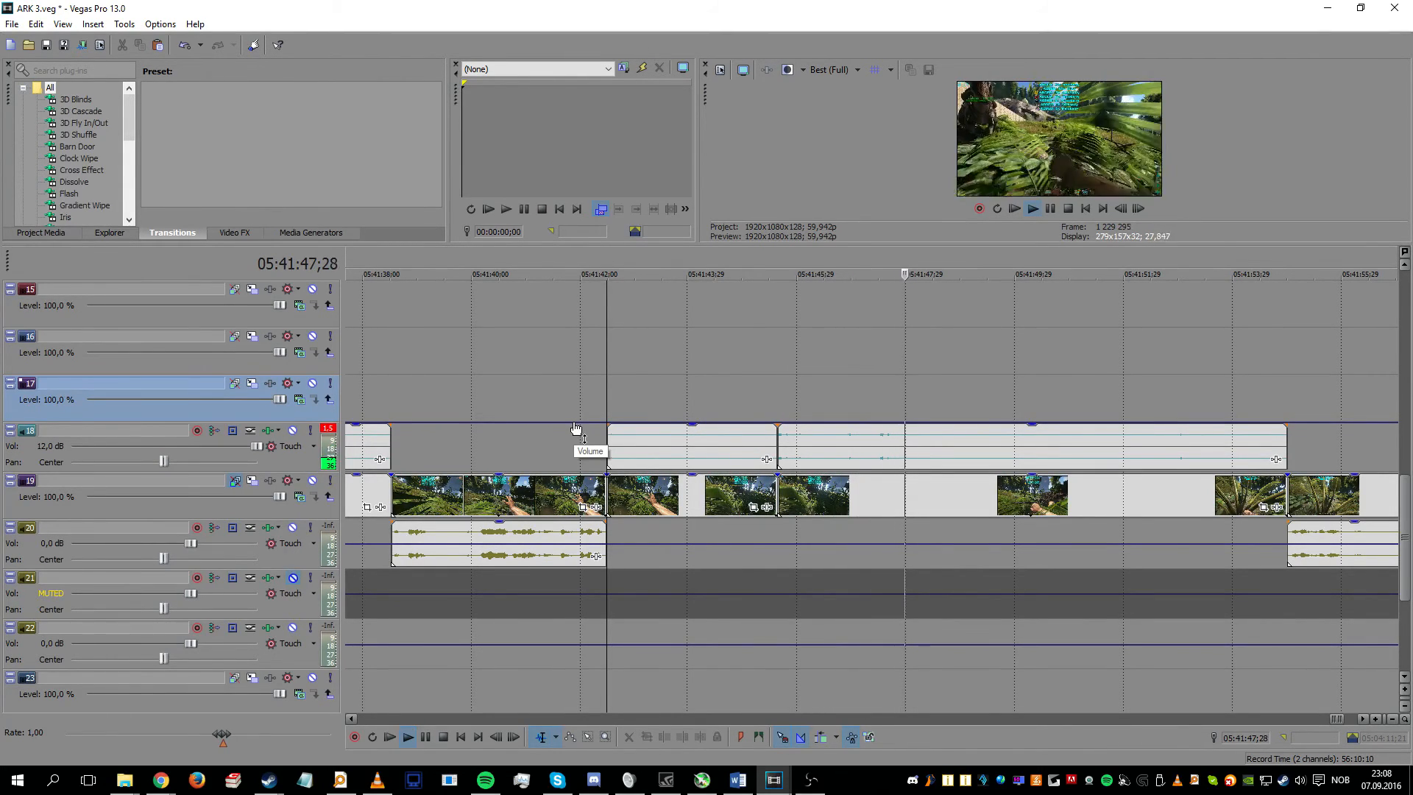
pyautogui.press('Return')
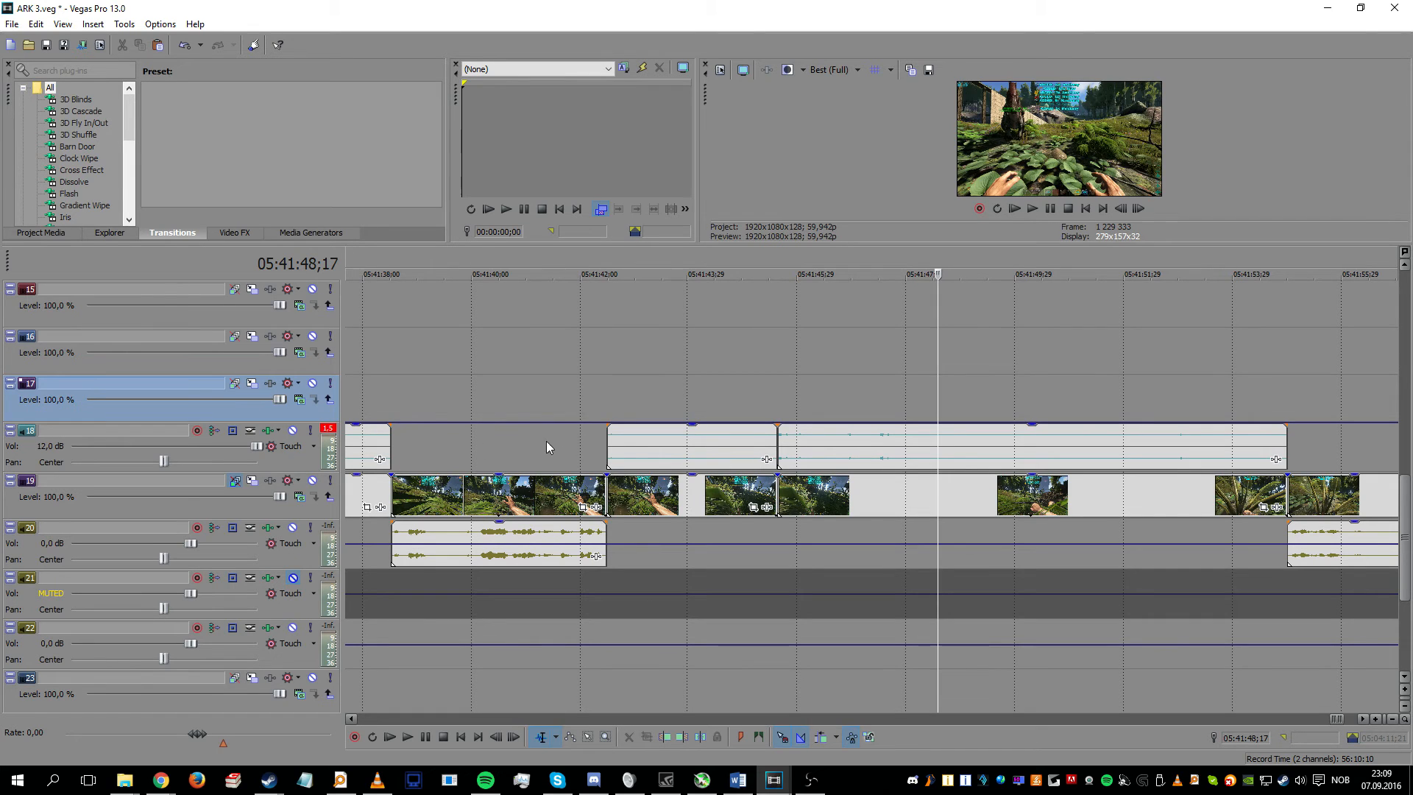
# Step: Reset all points of track 18's volume envelope and lower the track's volume to about 0 dB
pyautogui.click(514, 449)
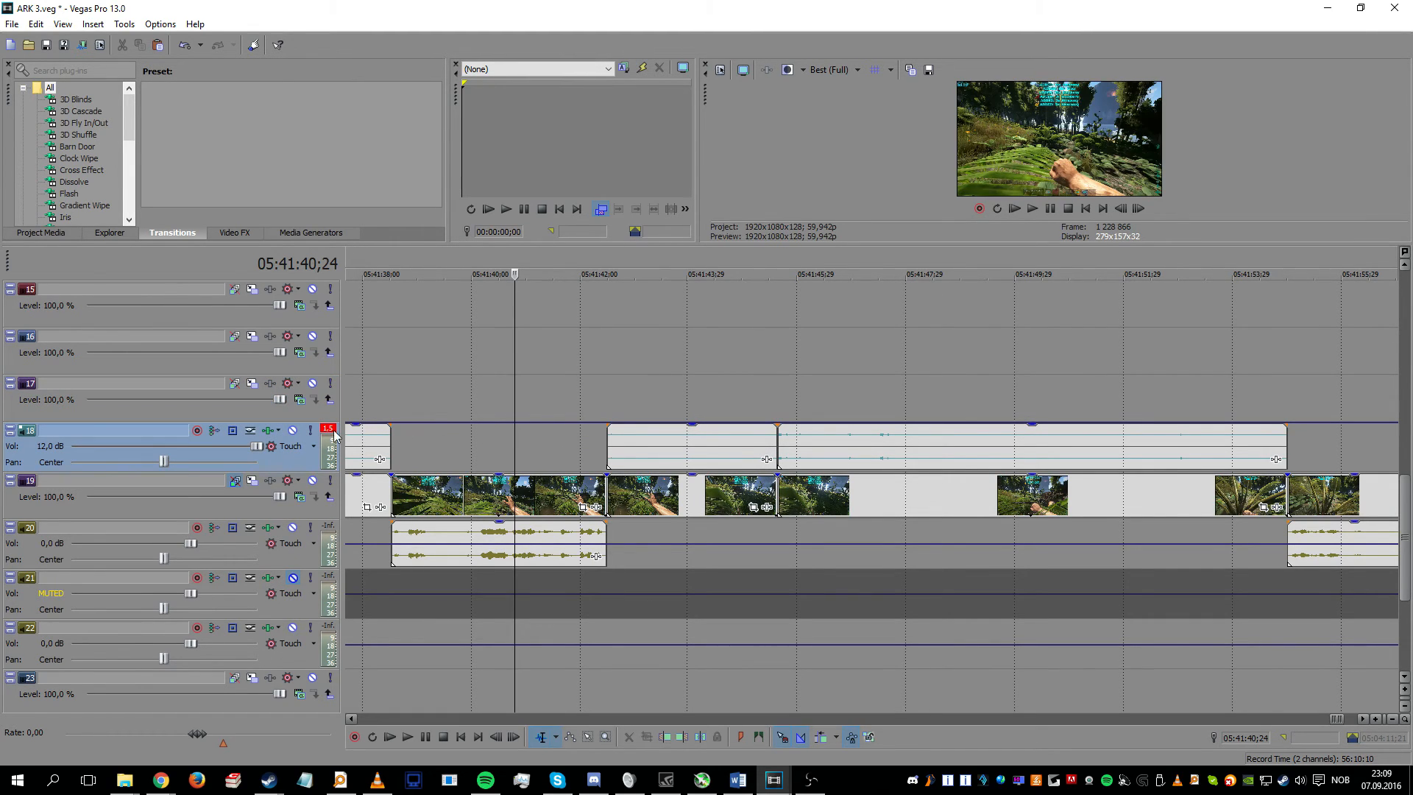
pyautogui.rightClick(401, 423)
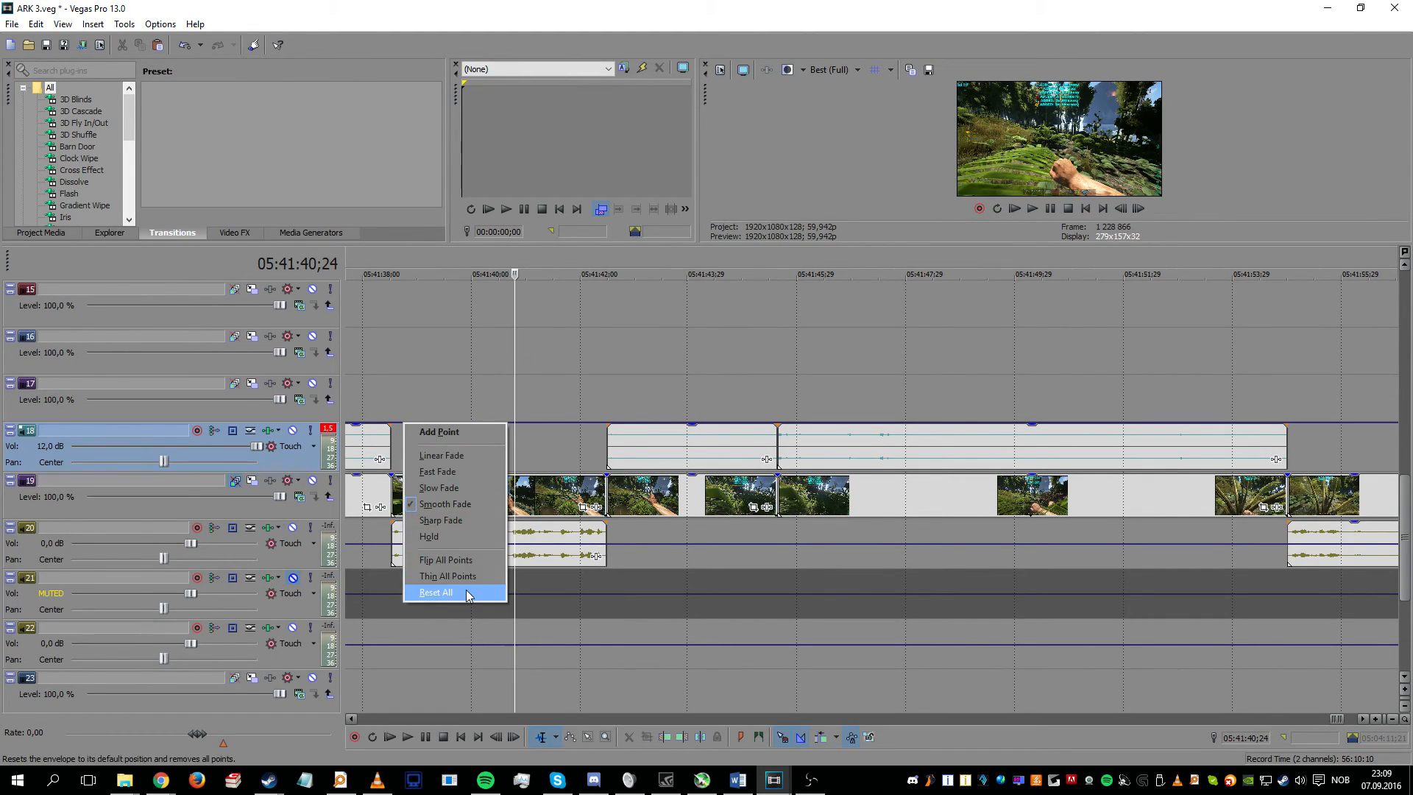
pyautogui.click(442, 592)
pyautogui.moveTo(257, 446); pyautogui.dragTo(183, 452)
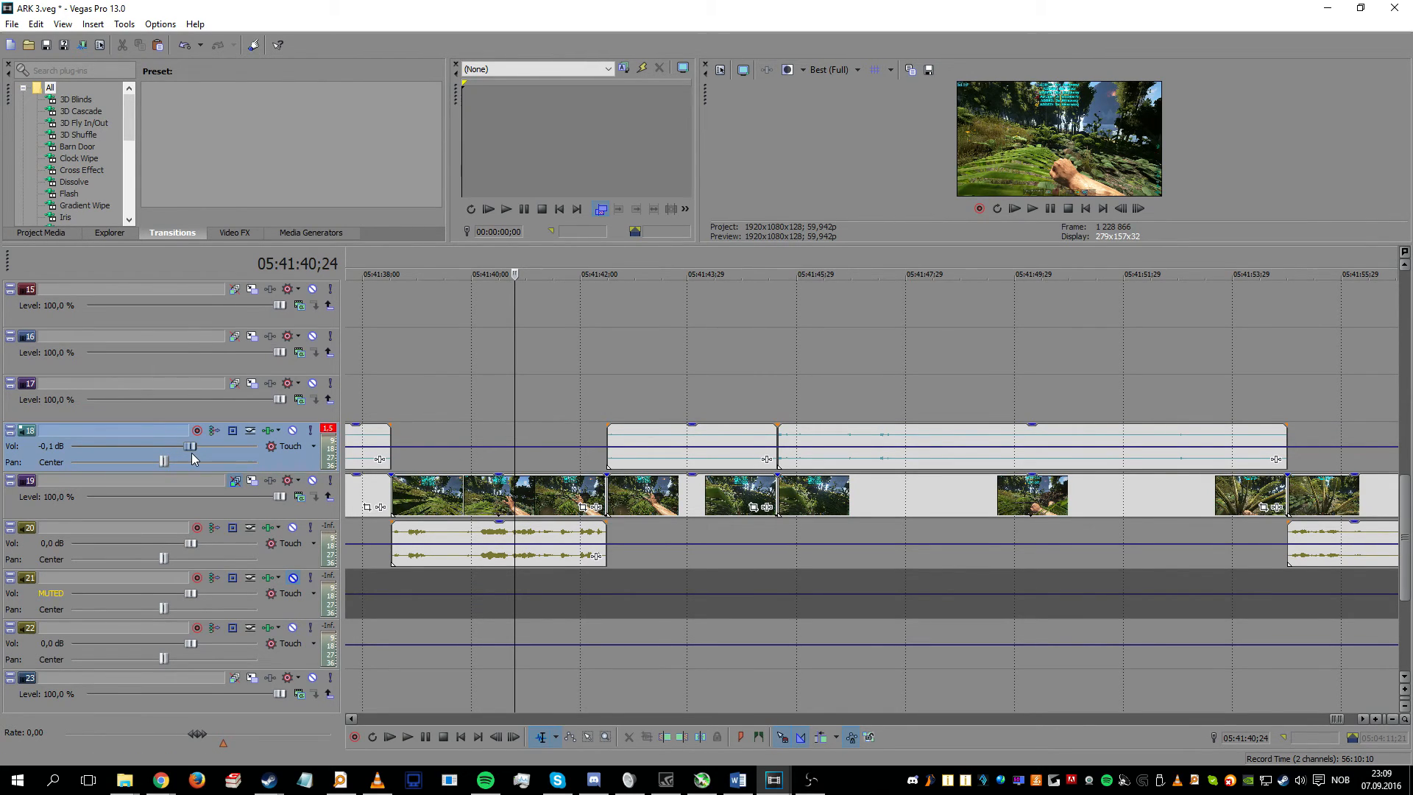
# Step: Lower track 18's whole volume envelope to about -5.7 dB and raise it to about 5.8 dB over a selected range around 05:41:44;08
pyautogui.click(293, 451)
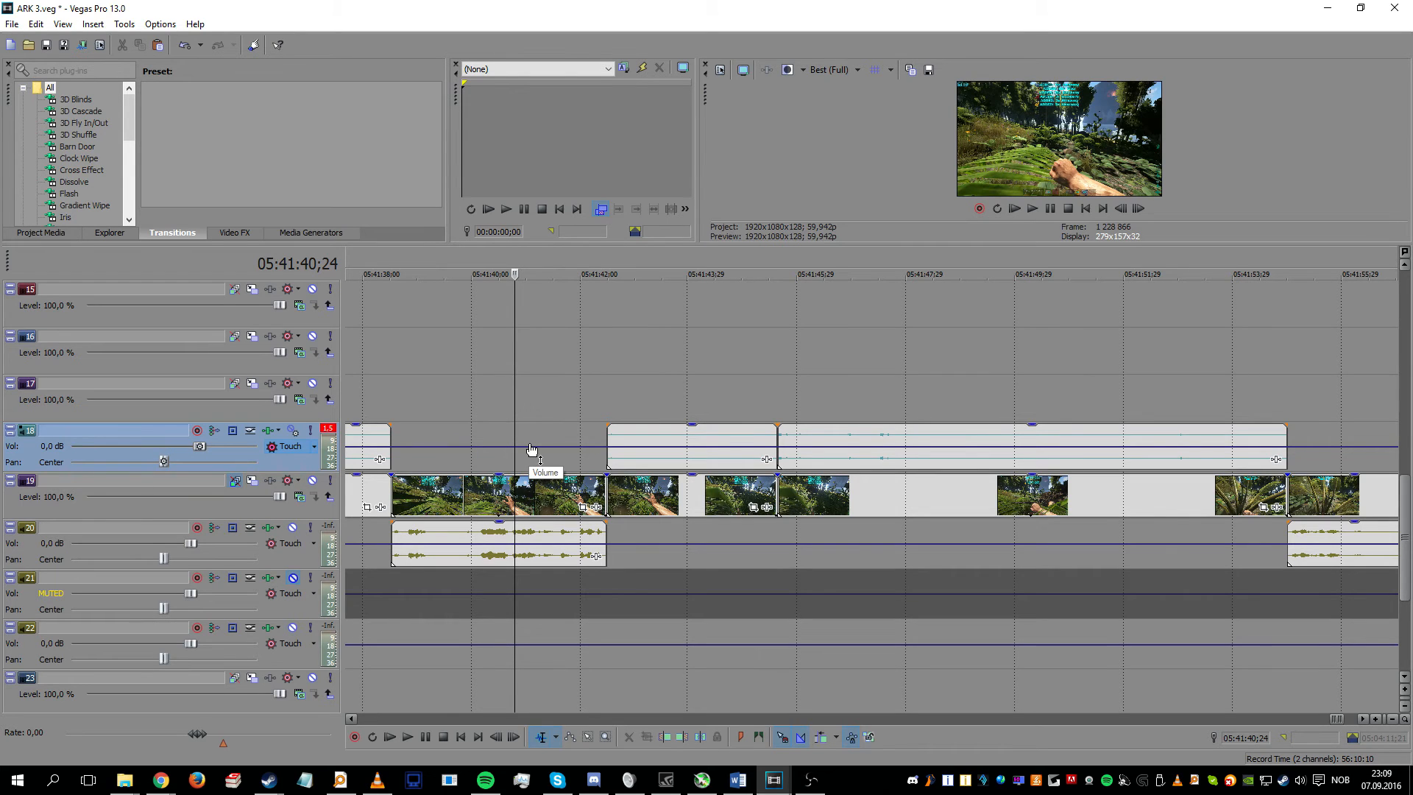
pyautogui.moveTo(533, 447)
pyautogui.mouseDown()
pyautogui.moveTo(541, 425)
pyautogui.moveTo(534, 473)
pyautogui.moveTo(541, 425)
pyautogui.moveTo(541, 458)
pyautogui.mouseUp()
pyautogui.moveTo(662, 412); pyautogui.dragTo(777, 415)
pyautogui.moveTo(700, 458); pyautogui.dragTo(702, 425)
pyautogui.click(705, 404)
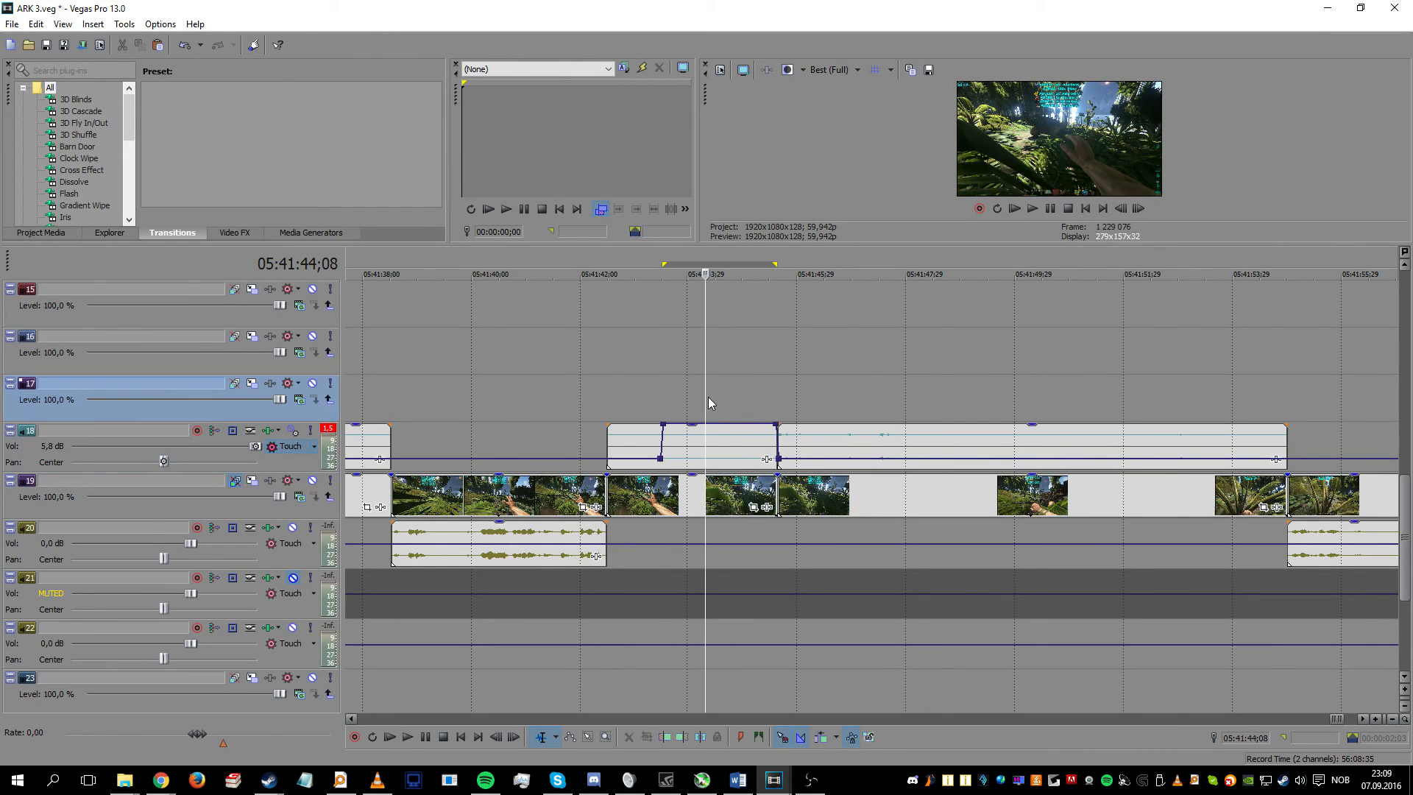
pyautogui.click(585, 404)
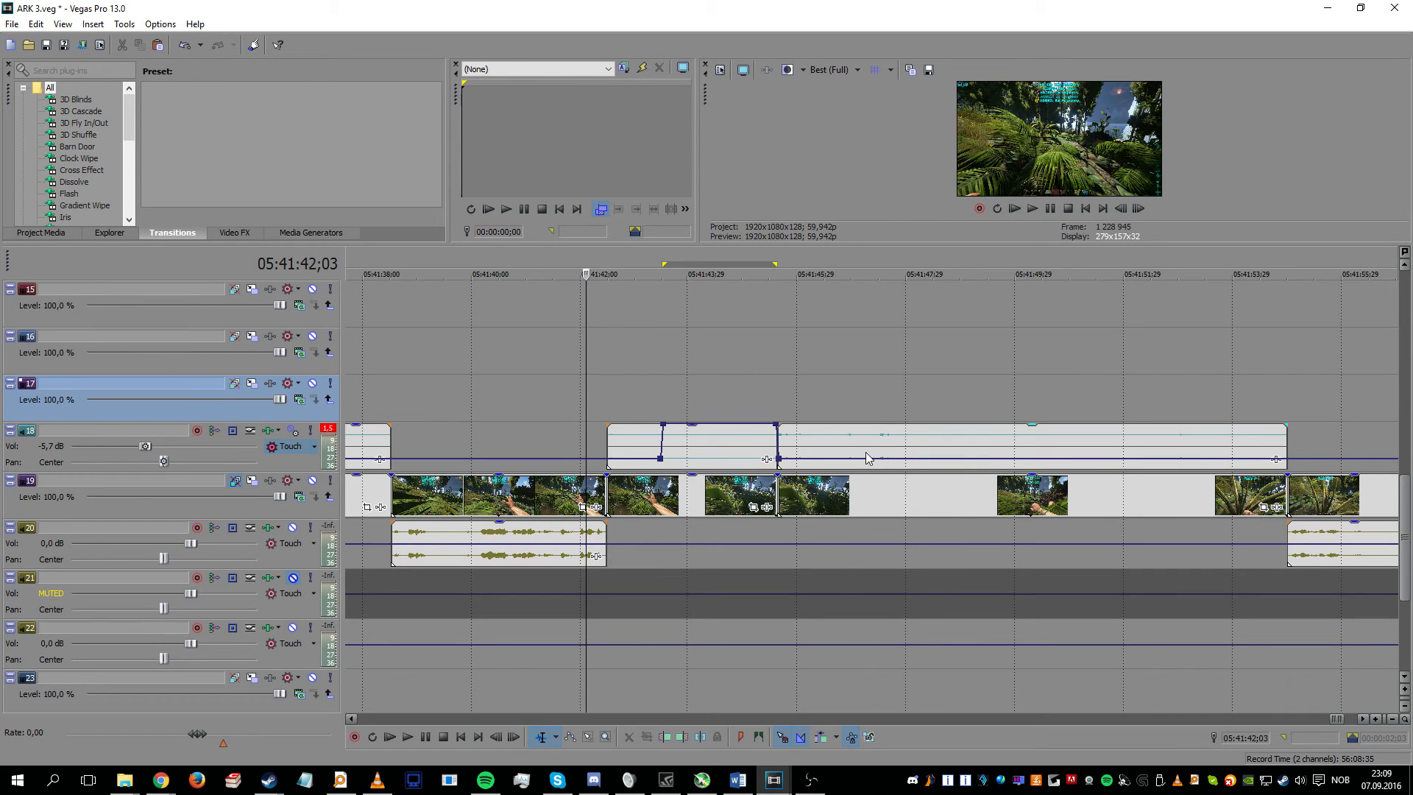
# Step: Raise track 18's volume envelope to about 2.5 dB over a selected range around 05:41:48;23 and check levels at several positions
pyautogui.moveTo(898, 394); pyautogui.dragTo(995, 397)
pyautogui.moveTo(950, 459); pyautogui.dragTo(951, 430)
pyautogui.click(950, 400)
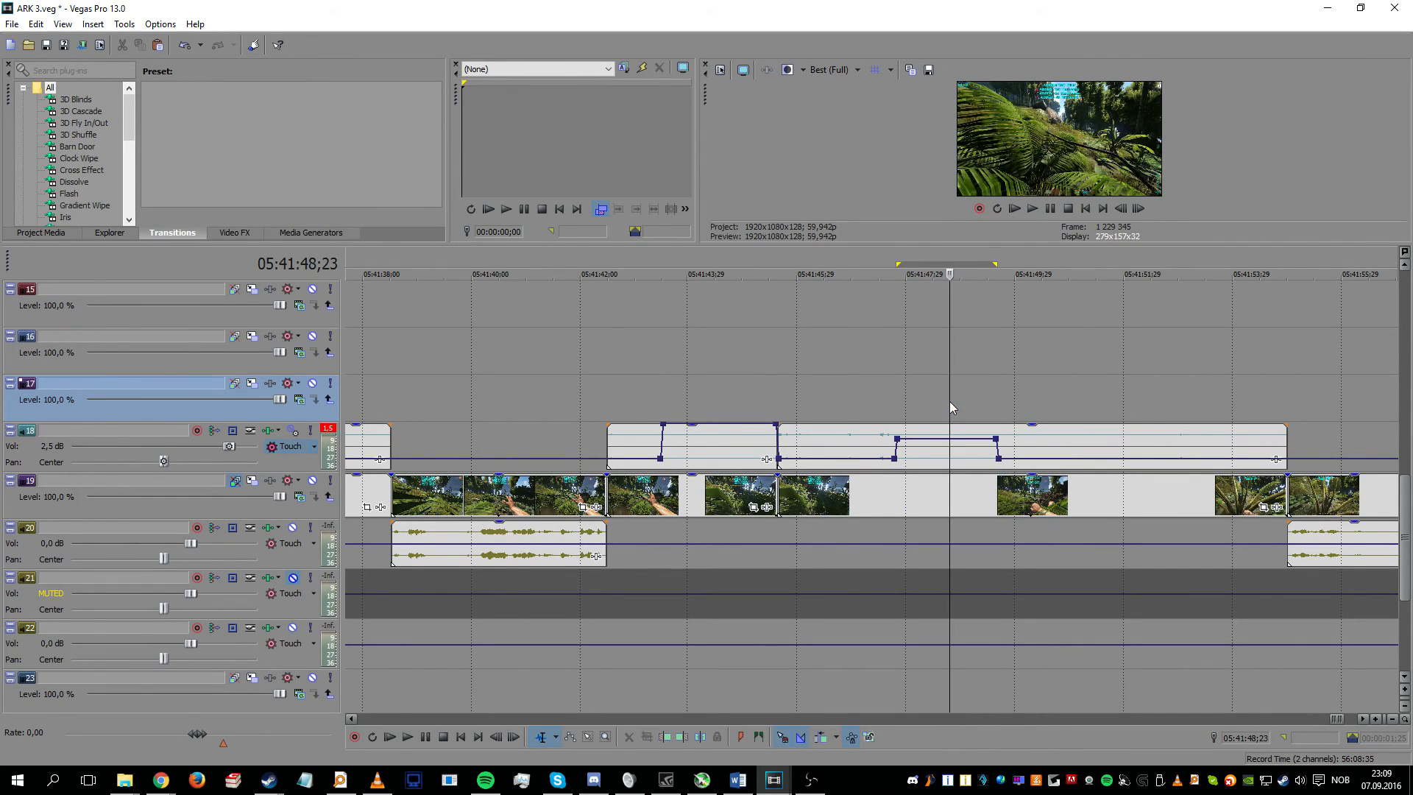
pyautogui.click(1018, 390)
pyautogui.click(928, 388)
pyautogui.click(866, 398)
pyautogui.click(761, 387)
# Step: Reset track 18's volume envelope and bring it to the maximum, with the track's volume at 12.0 dB
pyautogui.rightClick(612, 459)
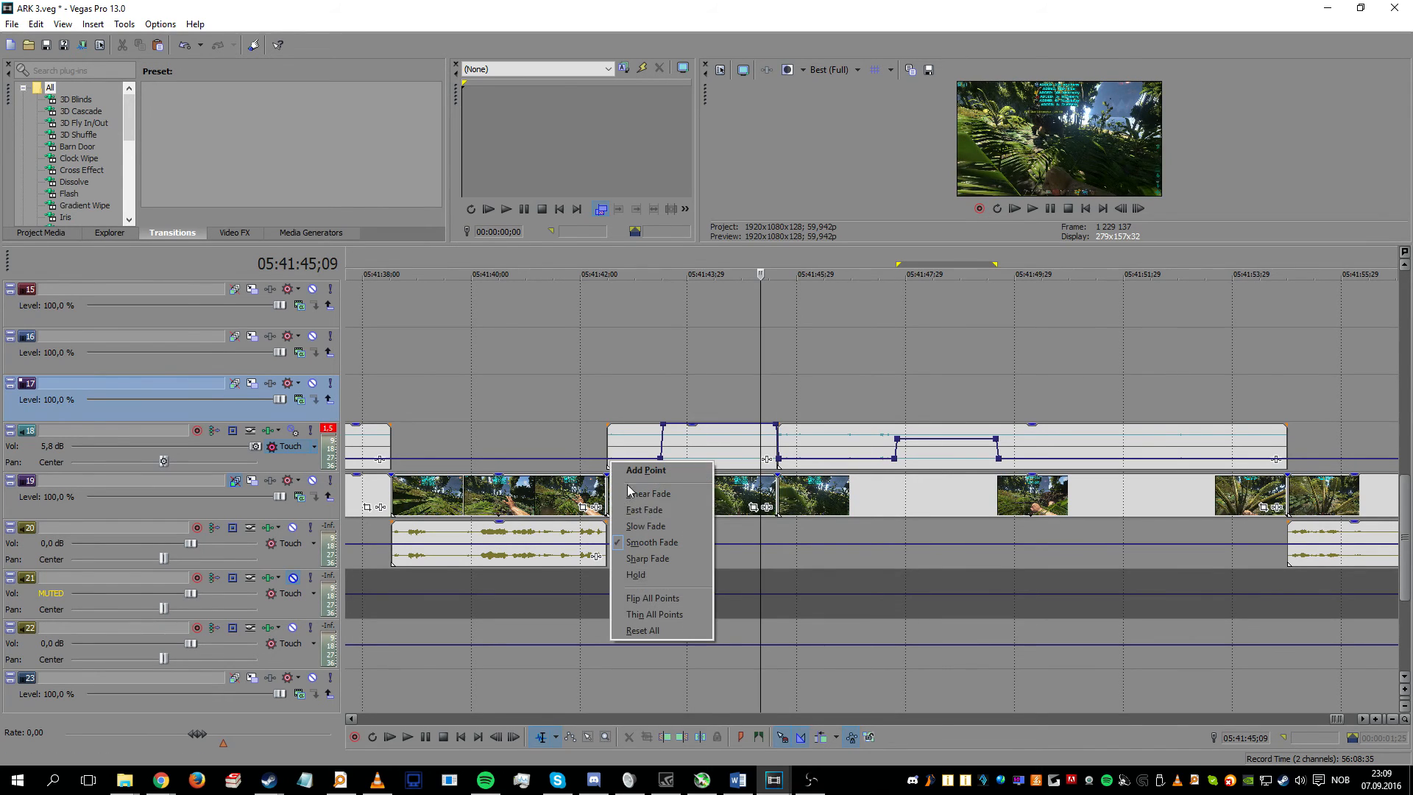
pyautogui.click(643, 630)
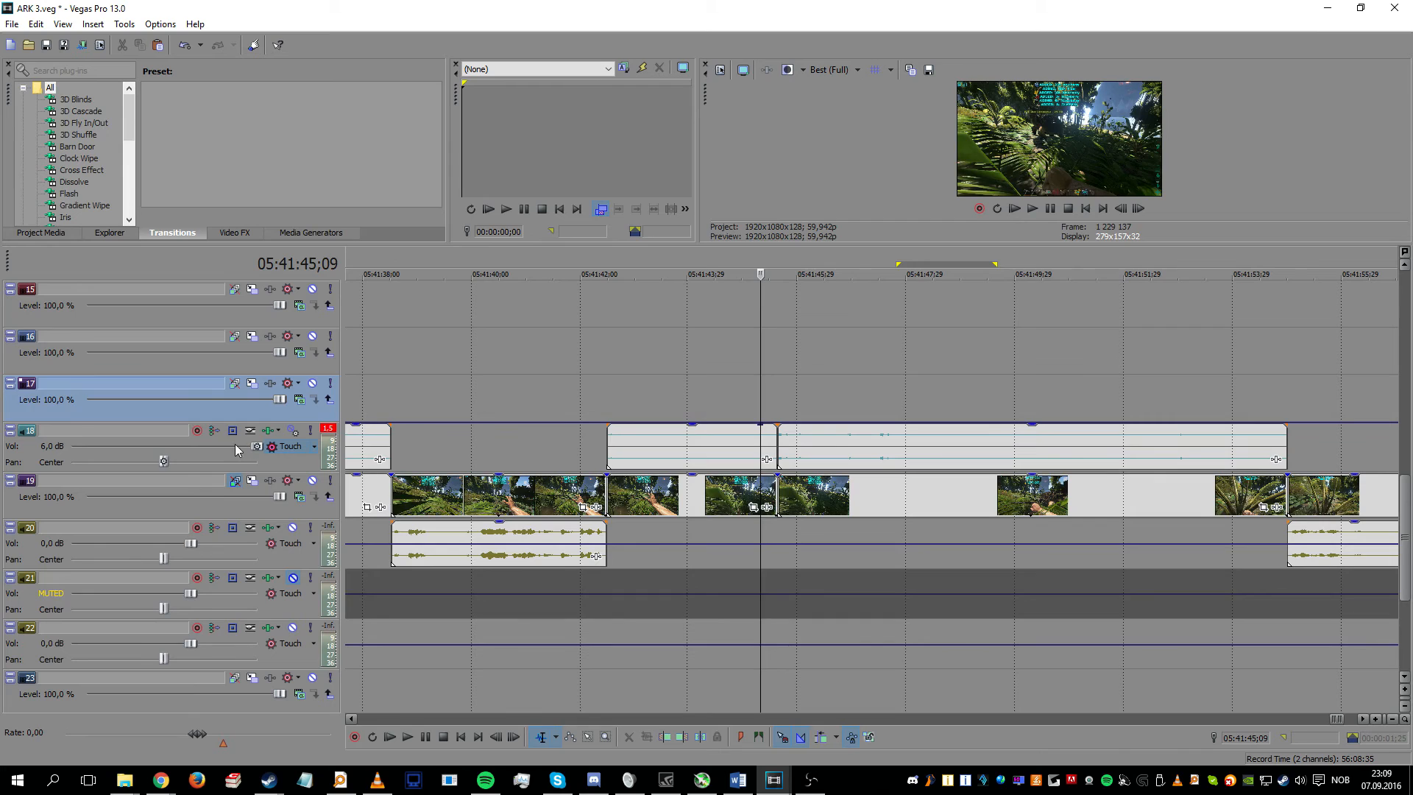
pyautogui.click(284, 445)
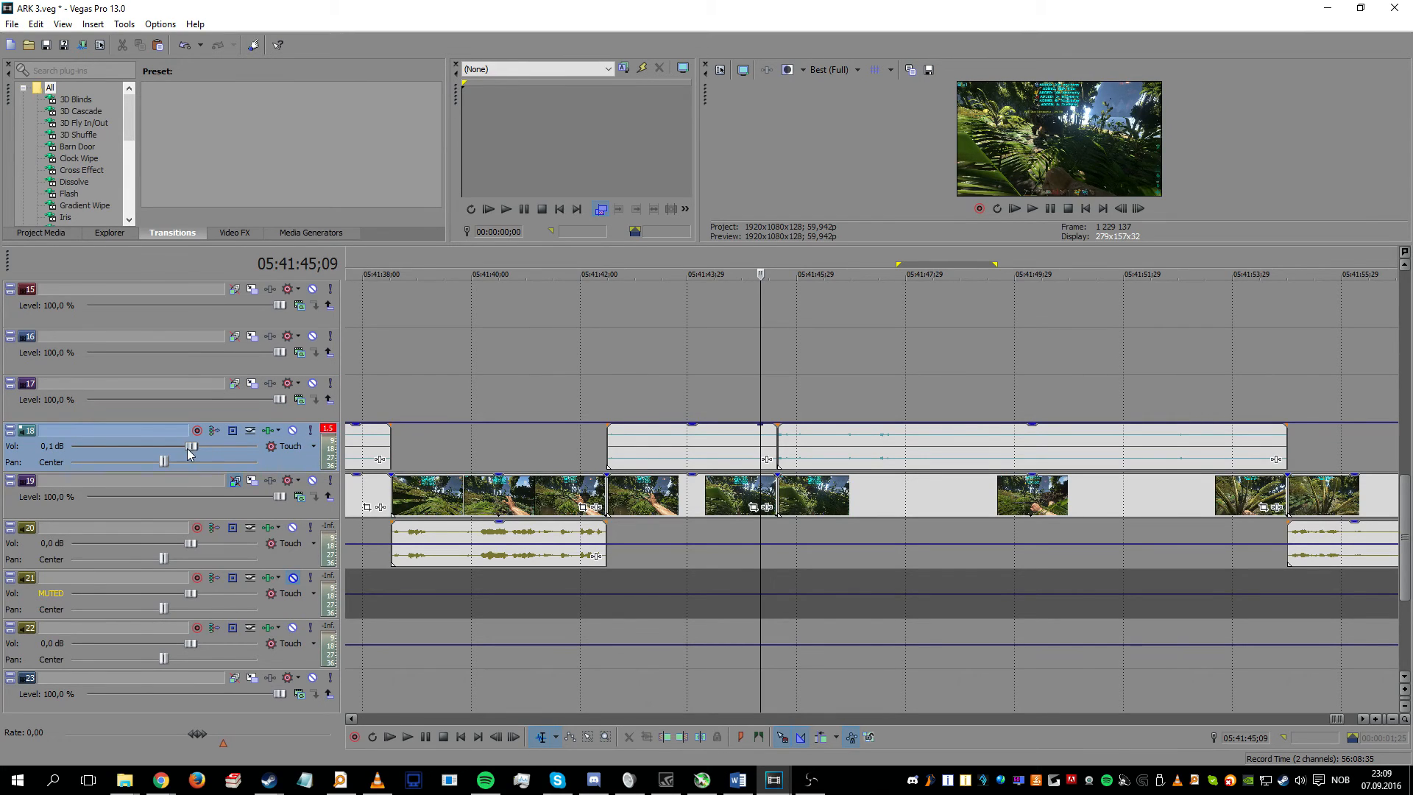
pyautogui.scroll(-2, 920, 567)
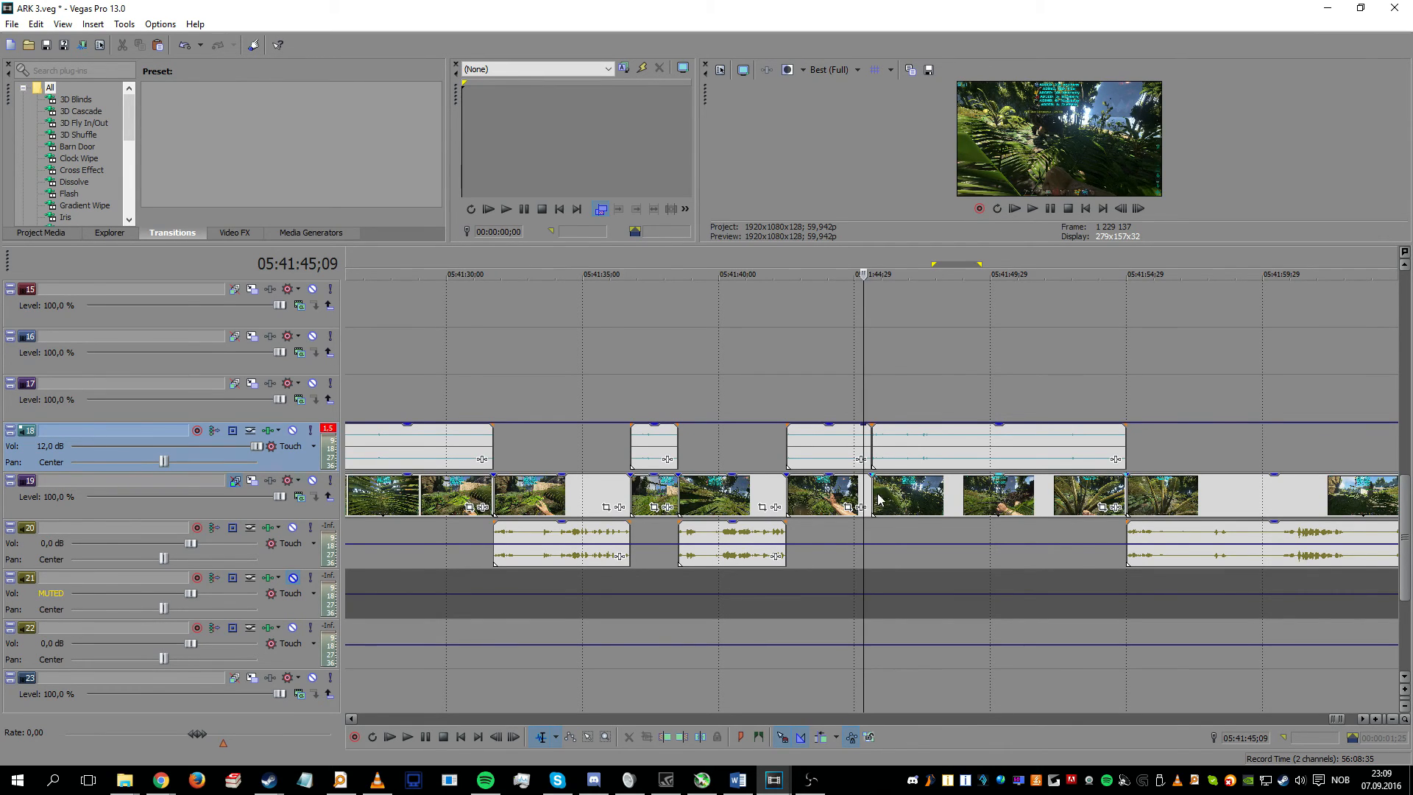
pyautogui.scroll(-3, 884, 536)
pyautogui.scroll(-5, 821, 611)
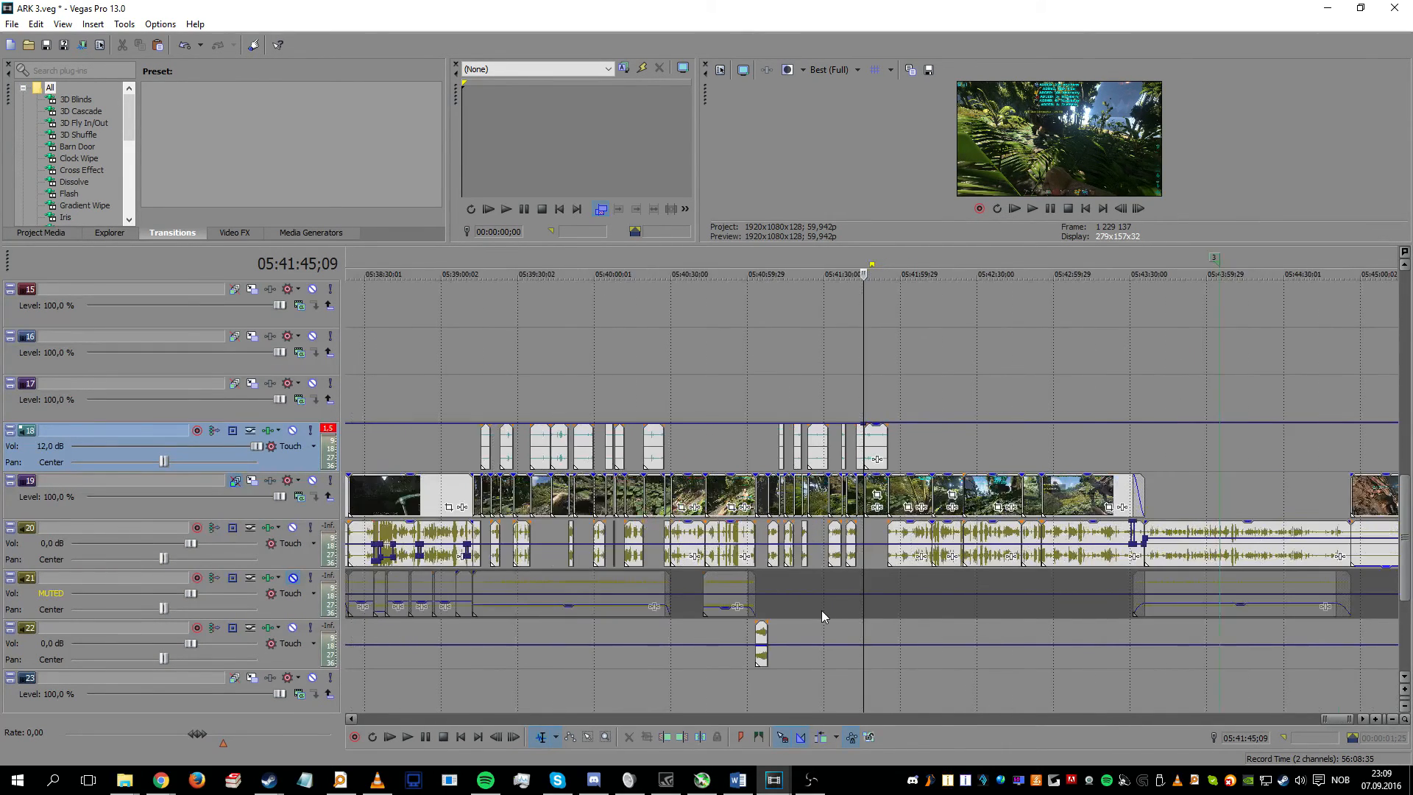